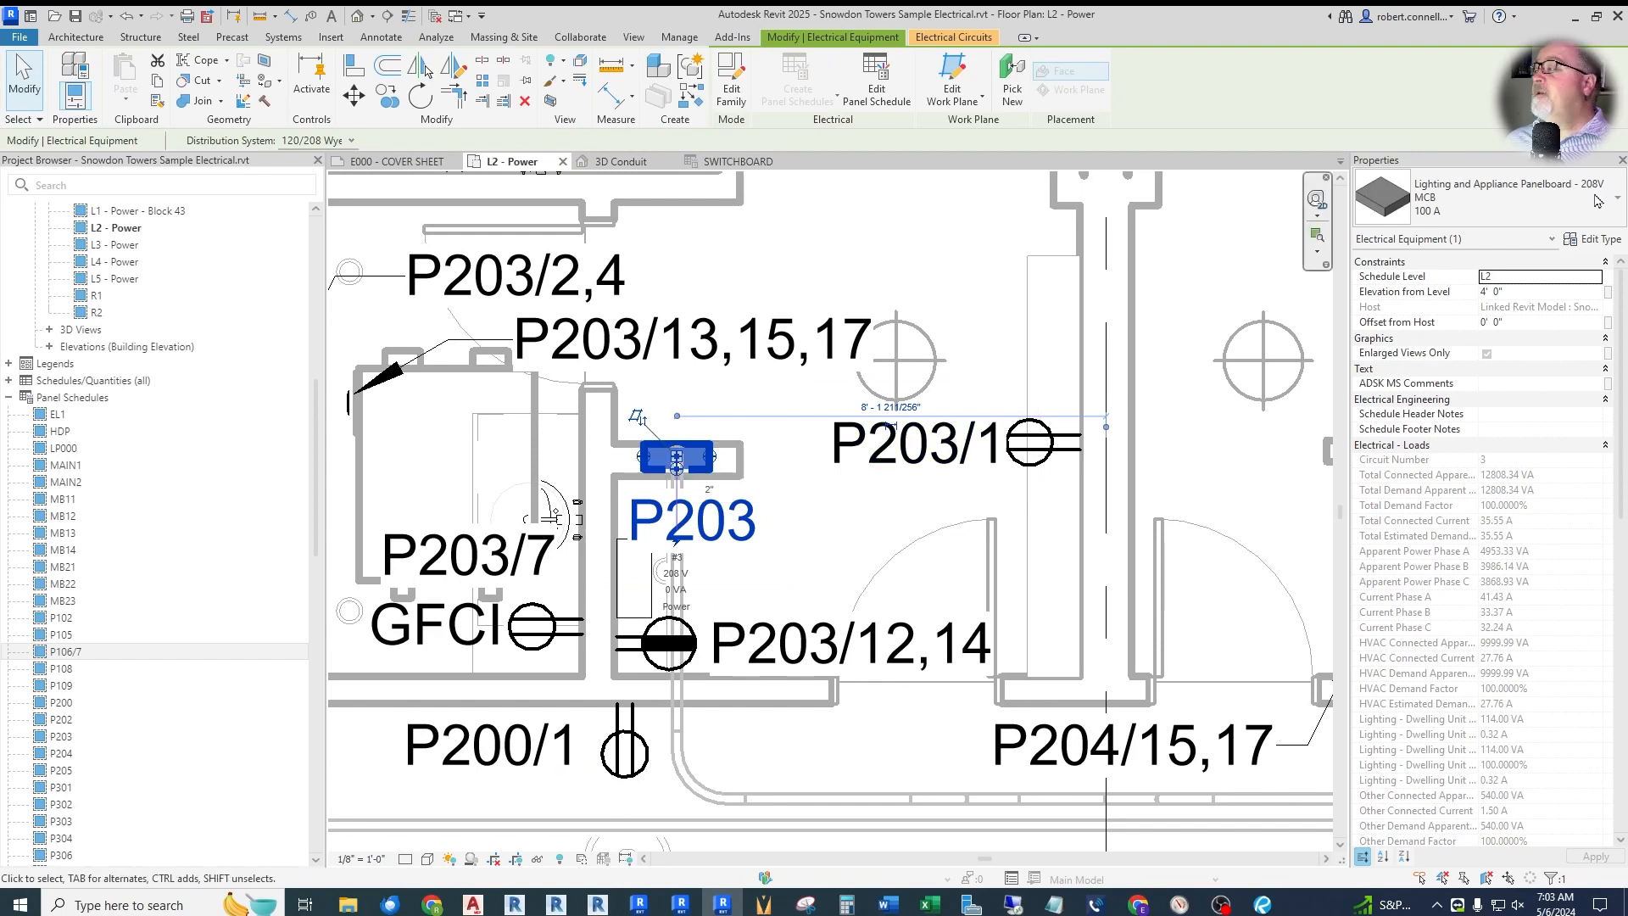
# - Place a similar panelboard to P203 on the wall directly above it in the L2 - Power plan
pyautogui.press('Escape')
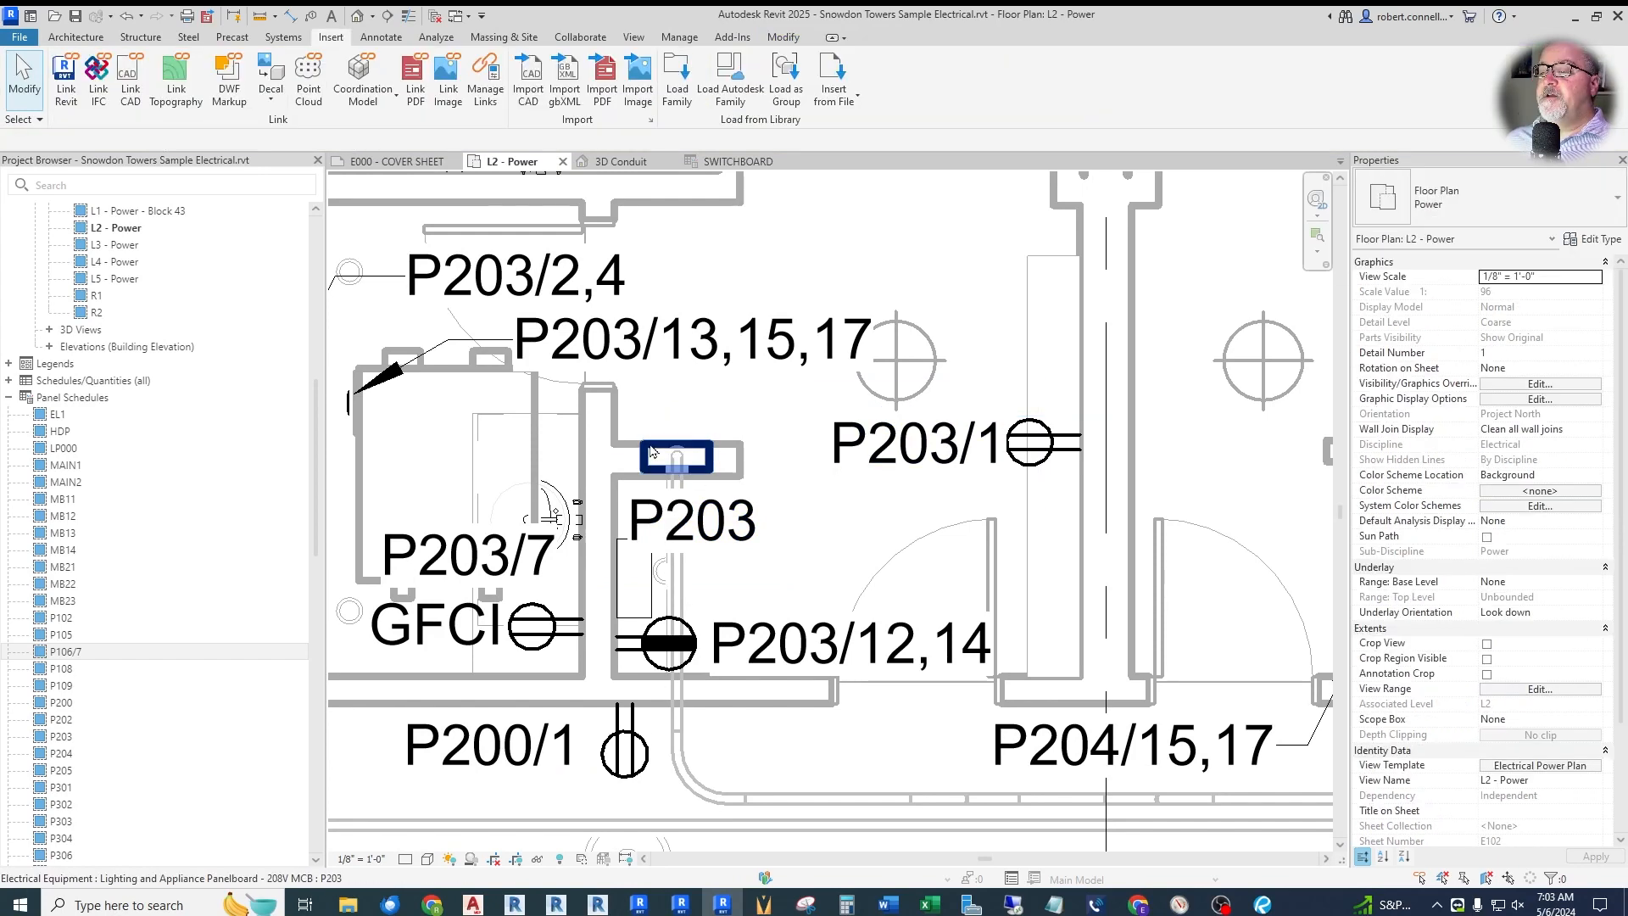
pyautogui.rightClick(651, 445)
pyautogui.click(709, 566)
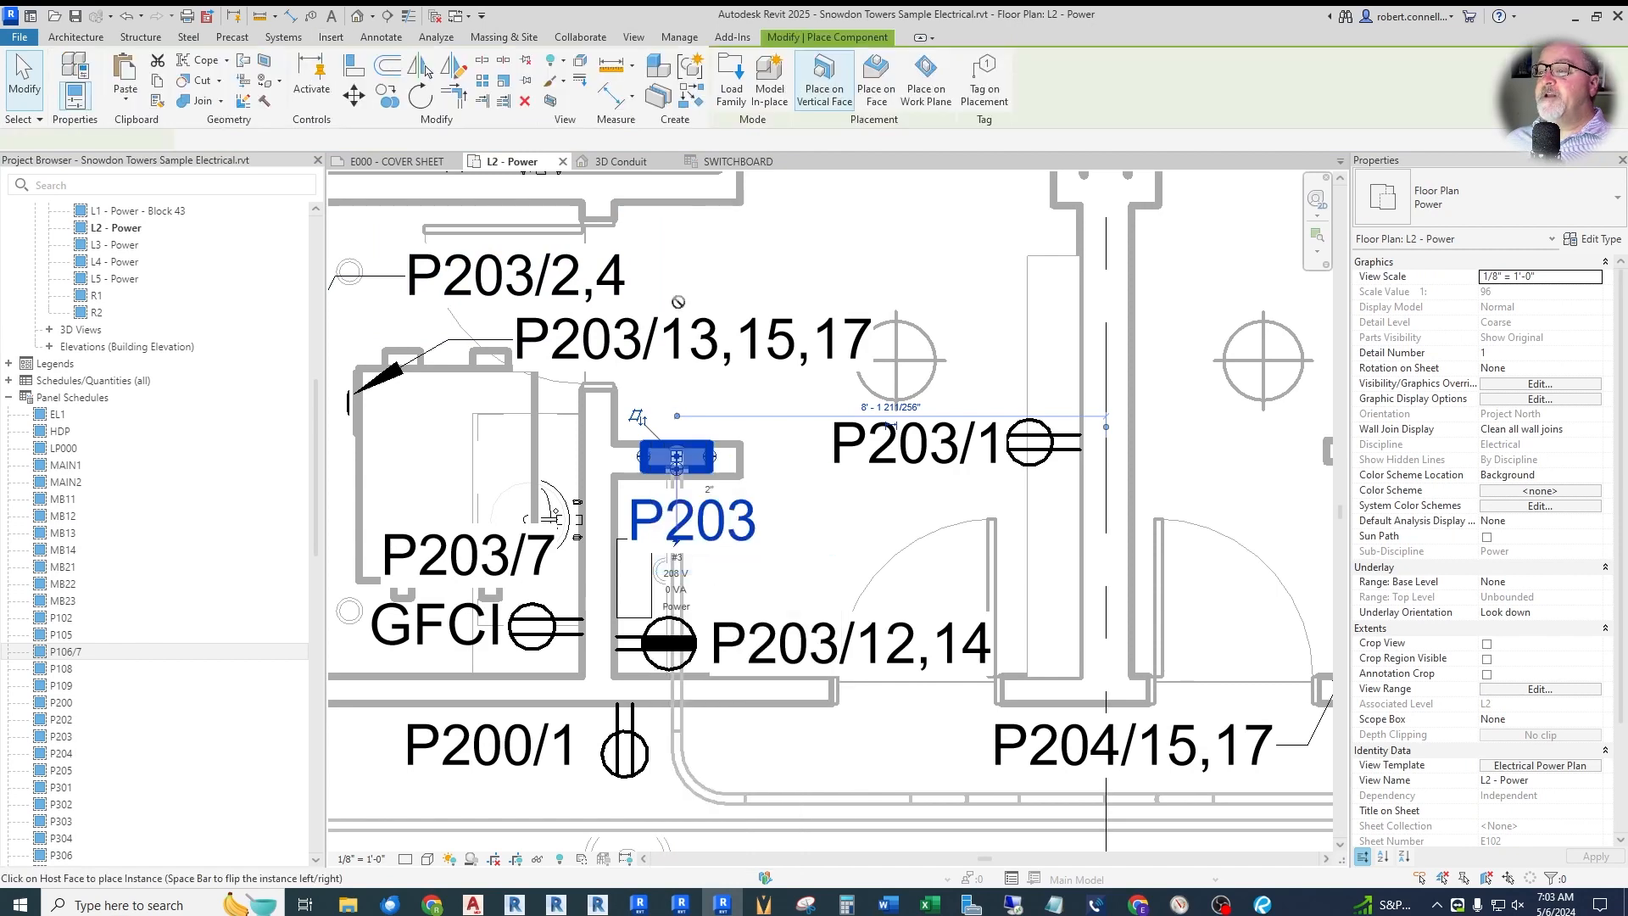
pyautogui.click(684, 212)
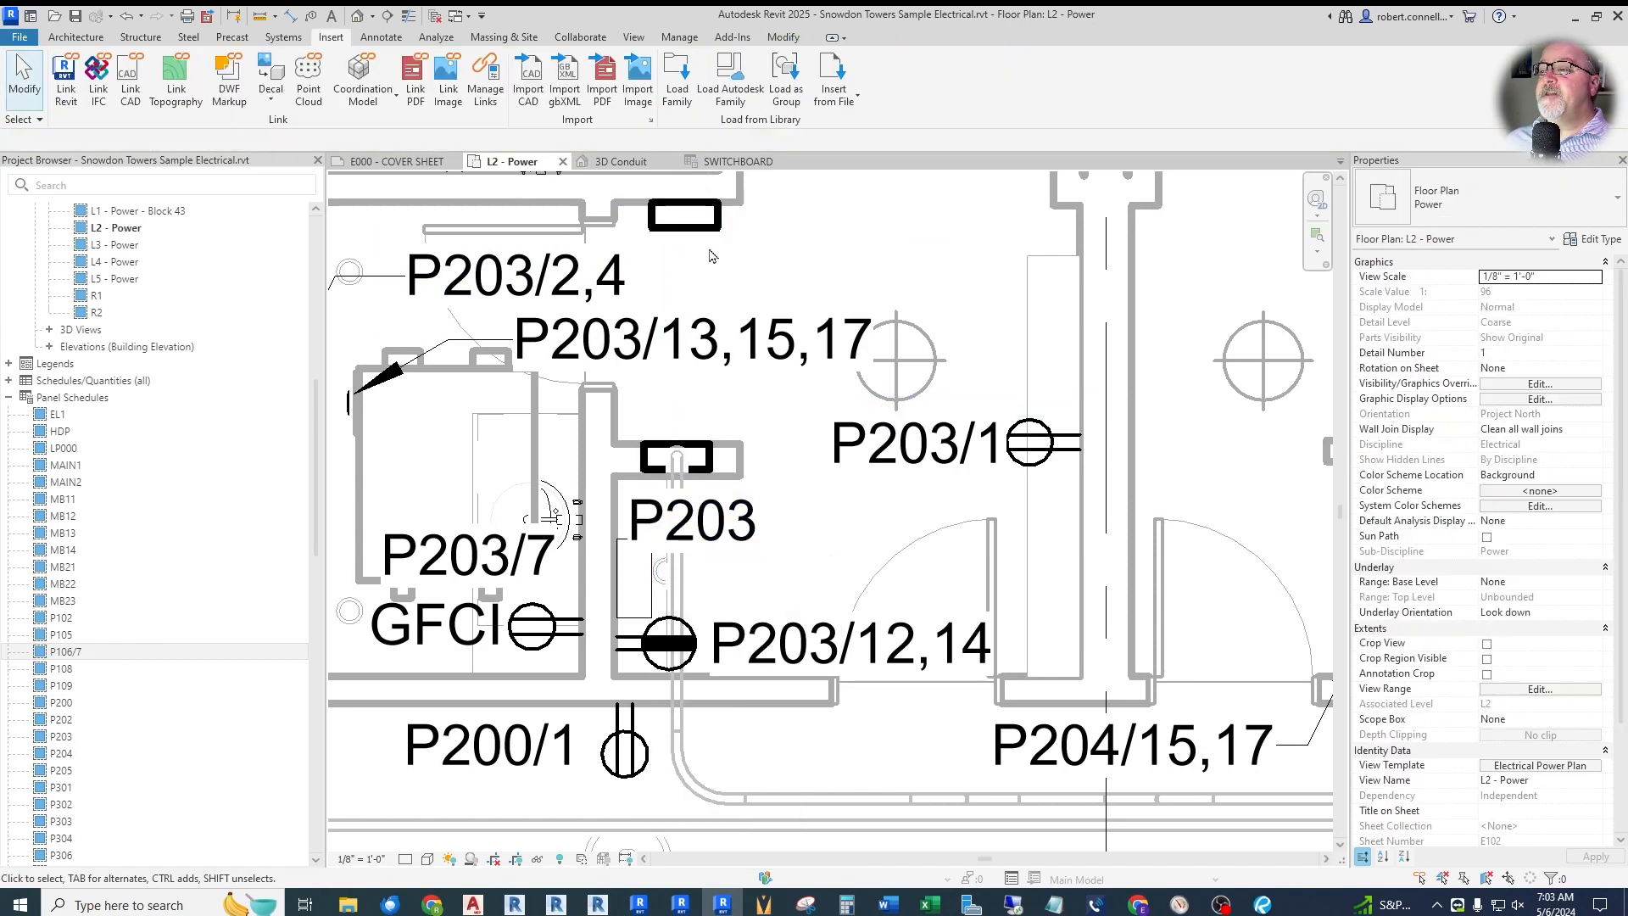
pyautogui.press('Escape')
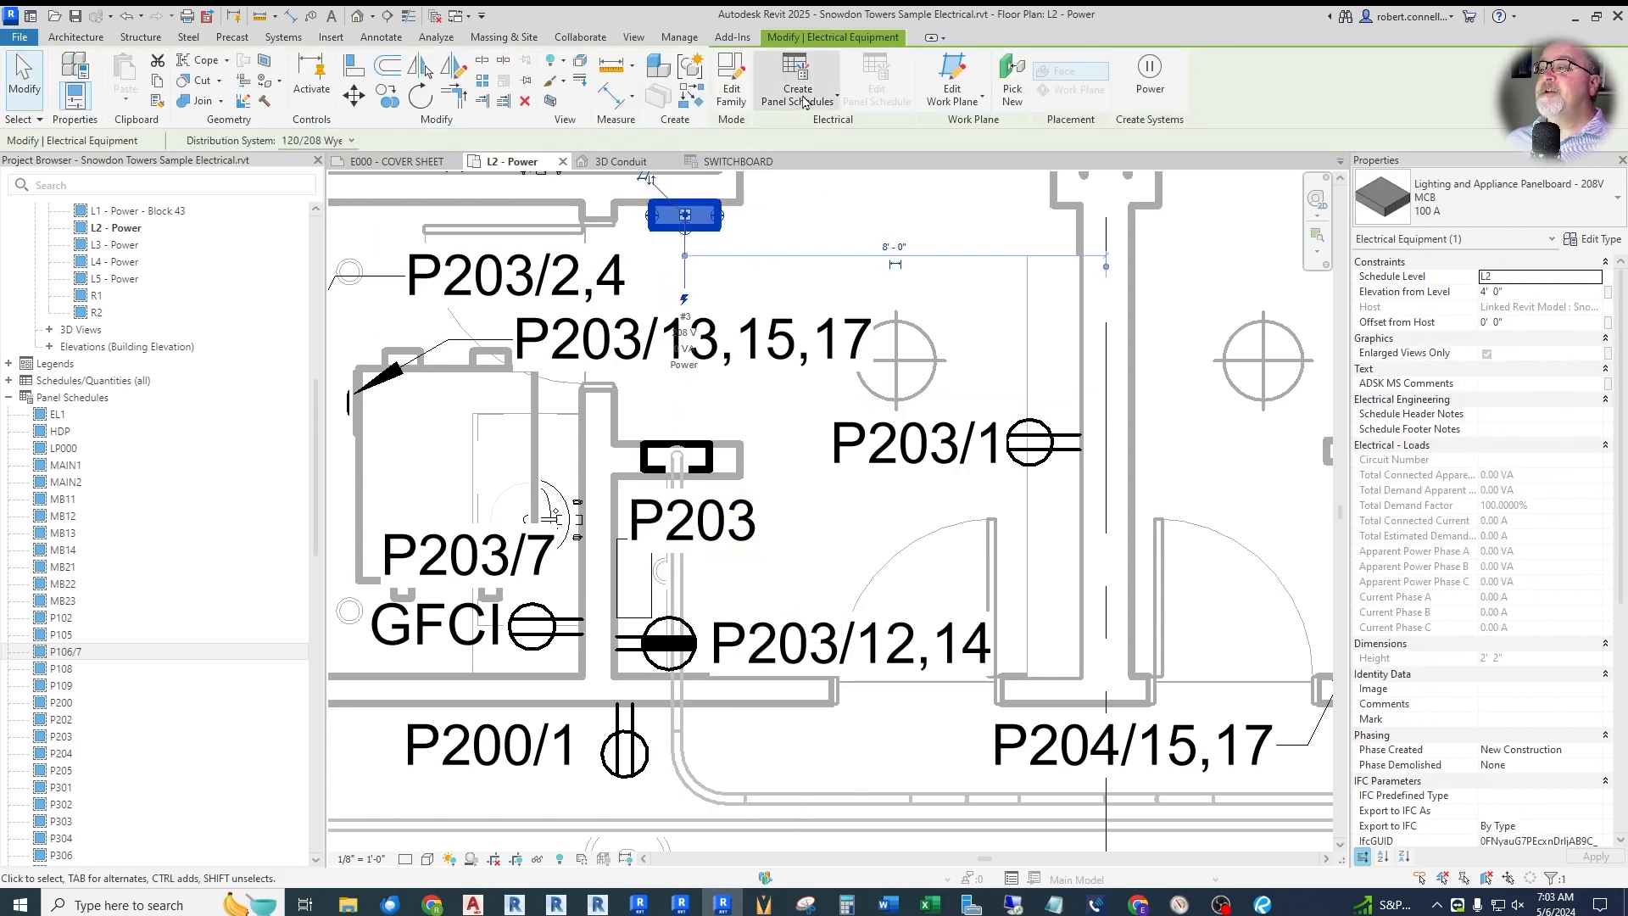
# - Create a panel schedule for the new panelboard from the Branch Panel (Default) template
pyautogui.click(799, 93)
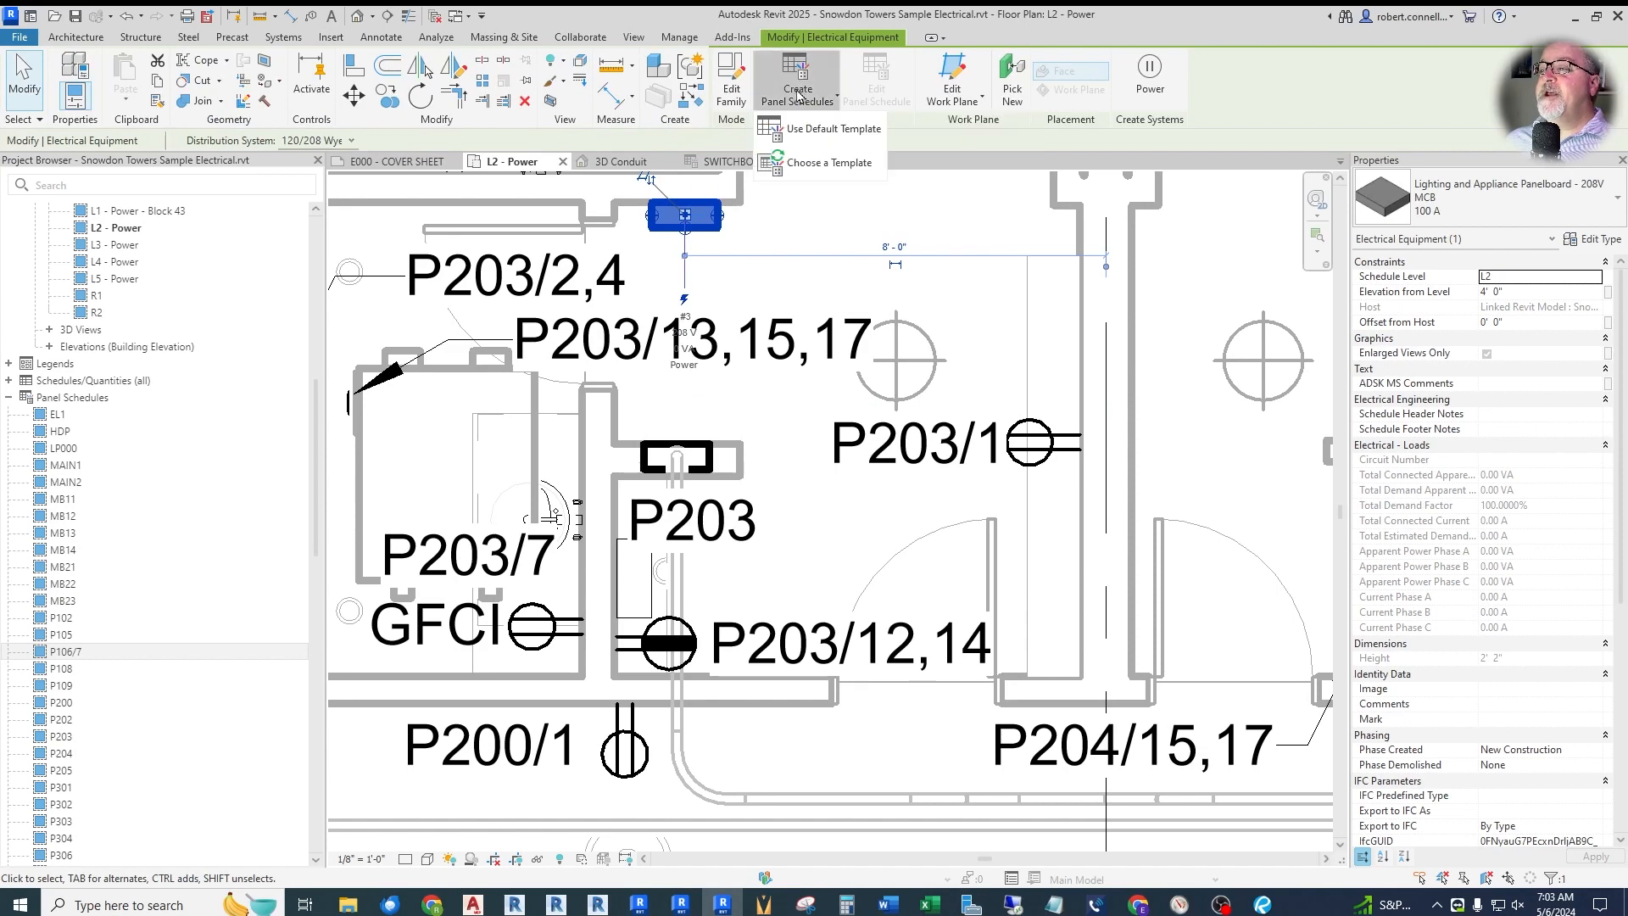
pyautogui.click(810, 165)
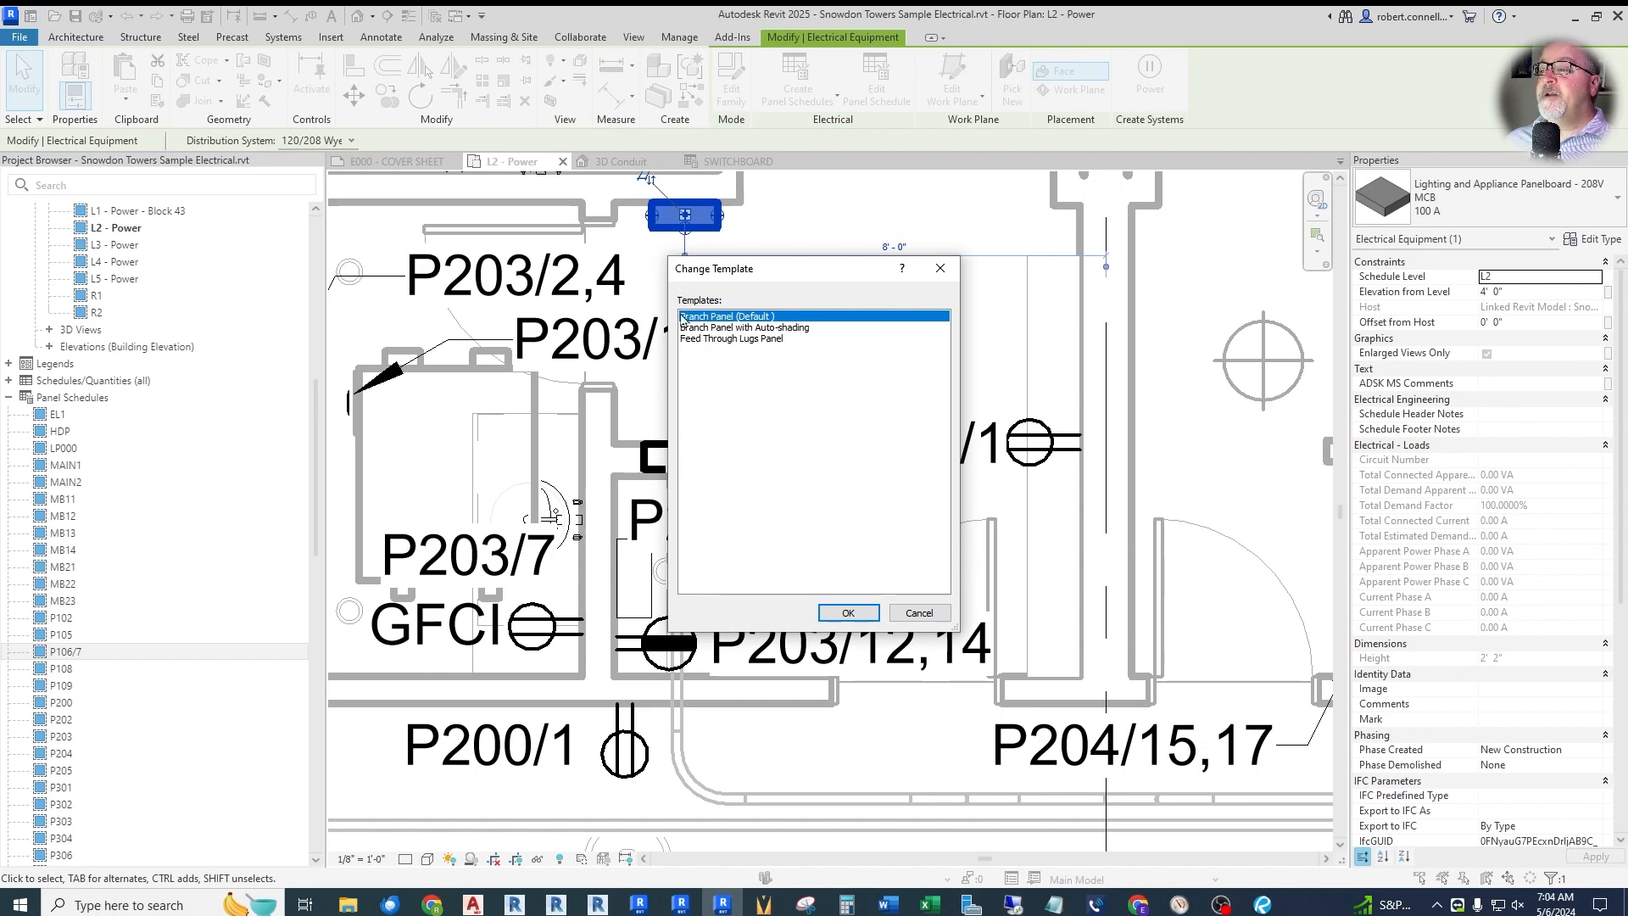
pyautogui.click(847, 613)
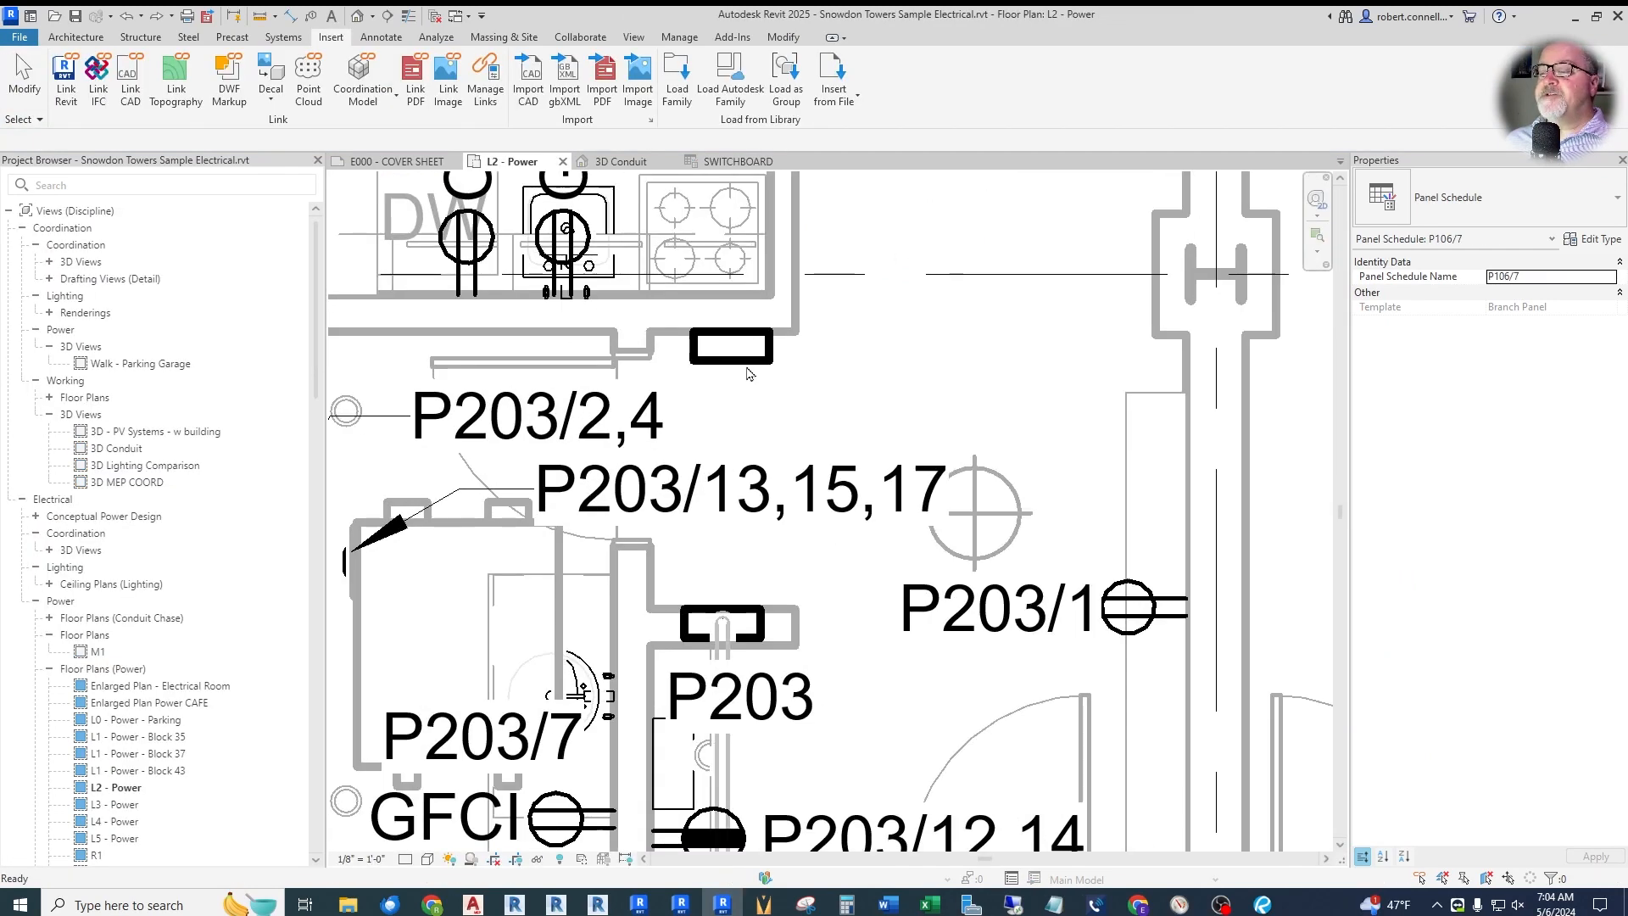
# - Create default-template panel schedules for the 12 V and the 100 A, 120 V/208 V, Three Phase, 4 Wires, Wye equipment
pyautogui.click(433, 37)
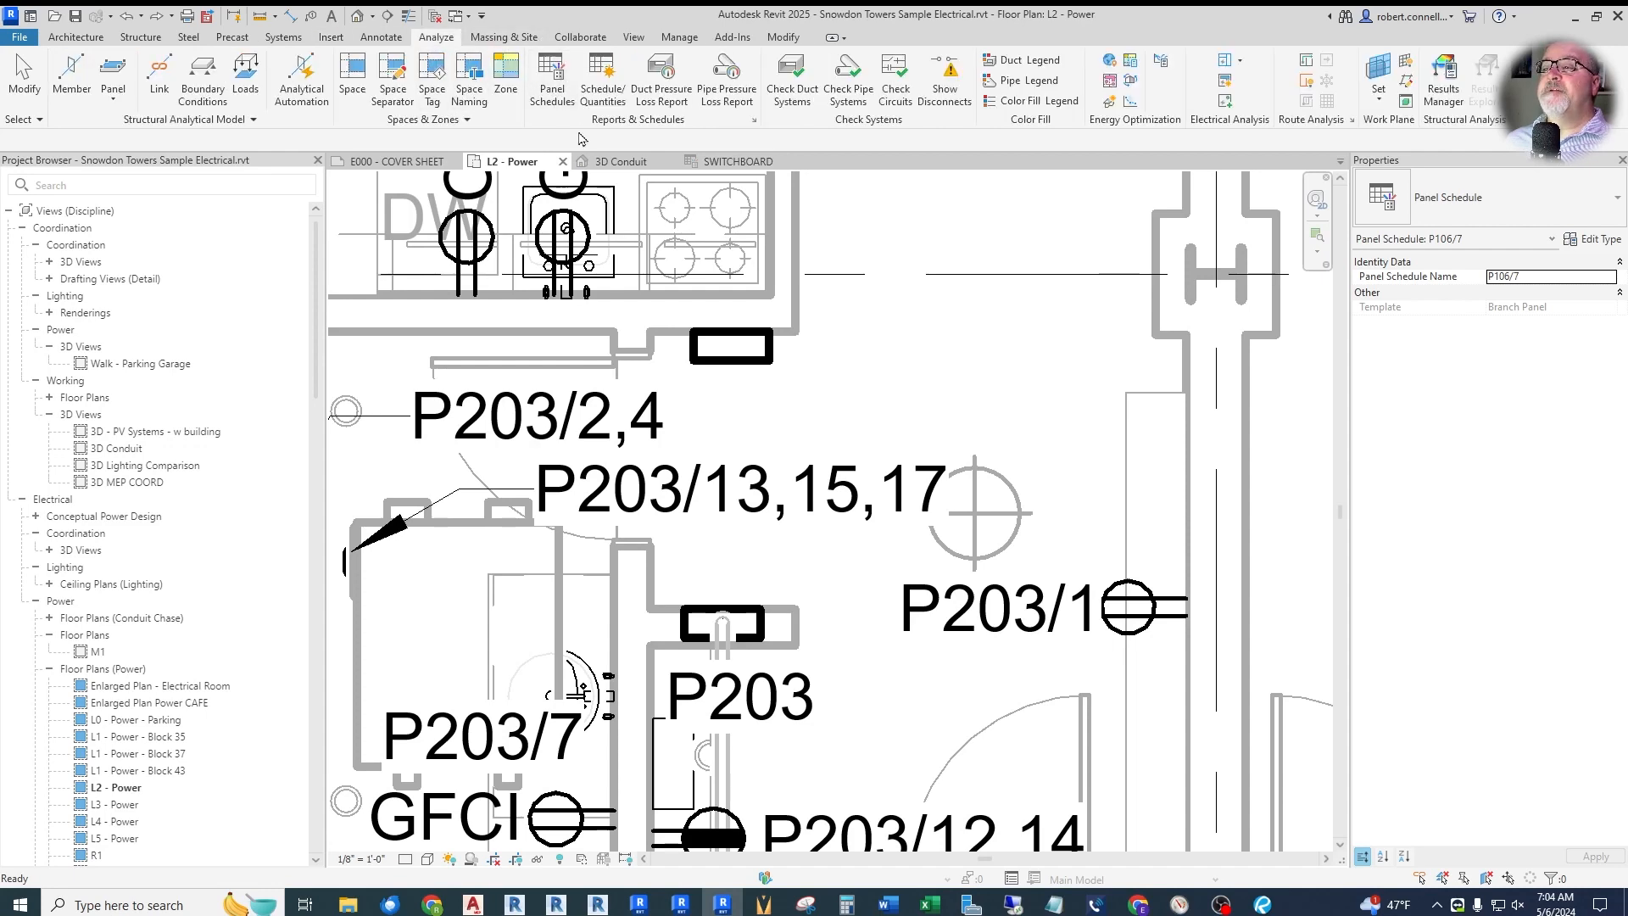
pyautogui.click(560, 82)
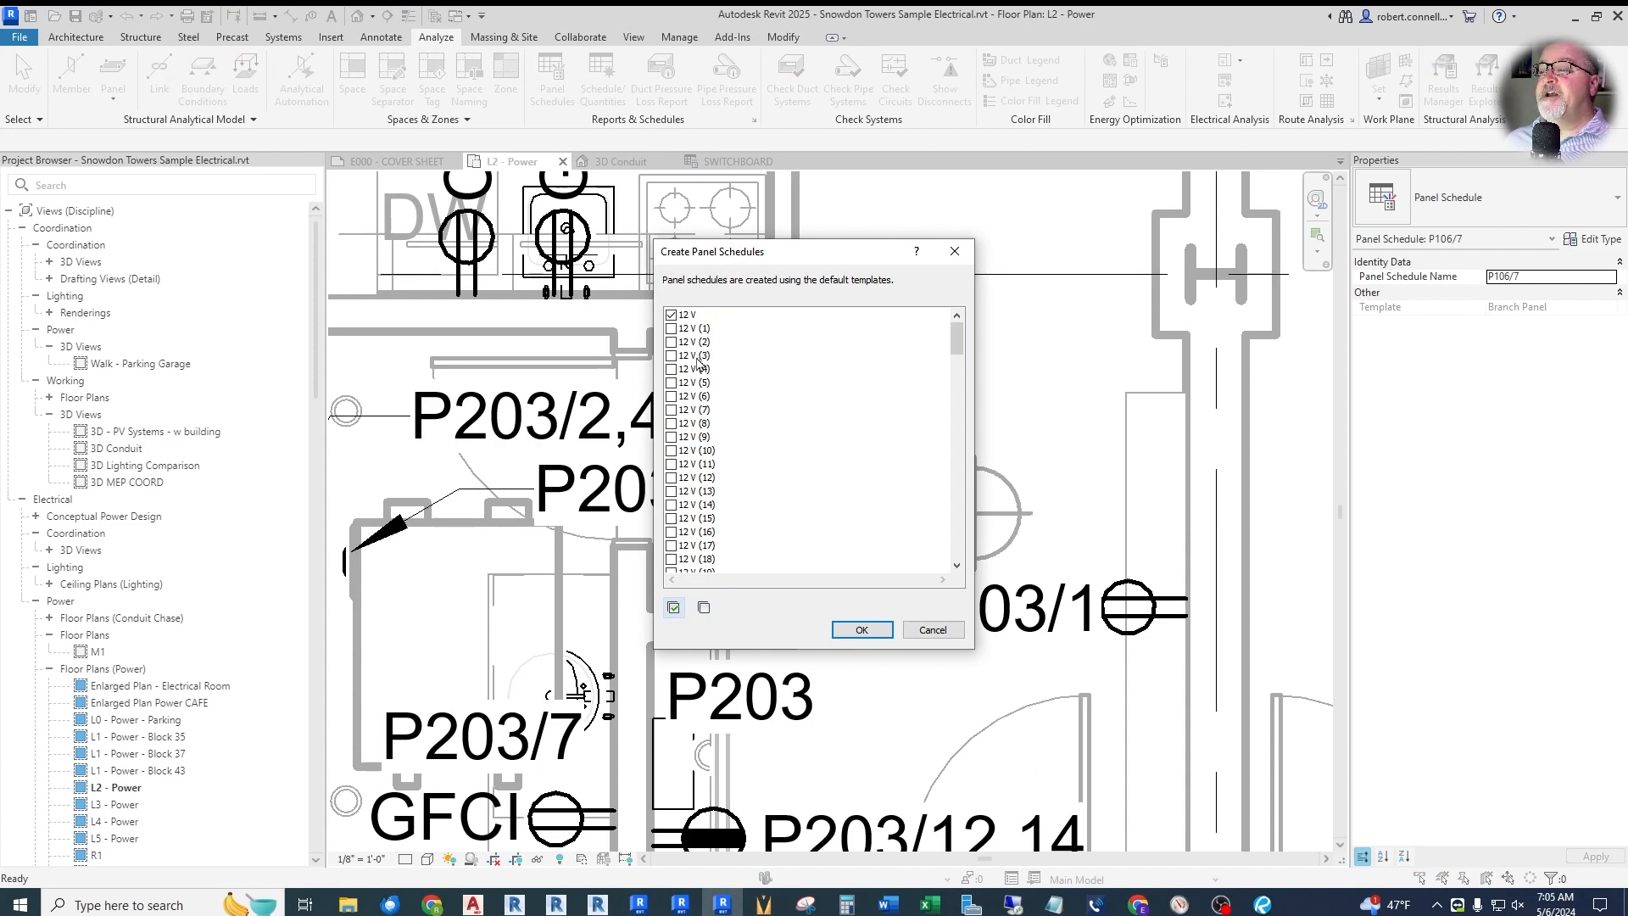
pyautogui.scroll(-12, 703, 377)
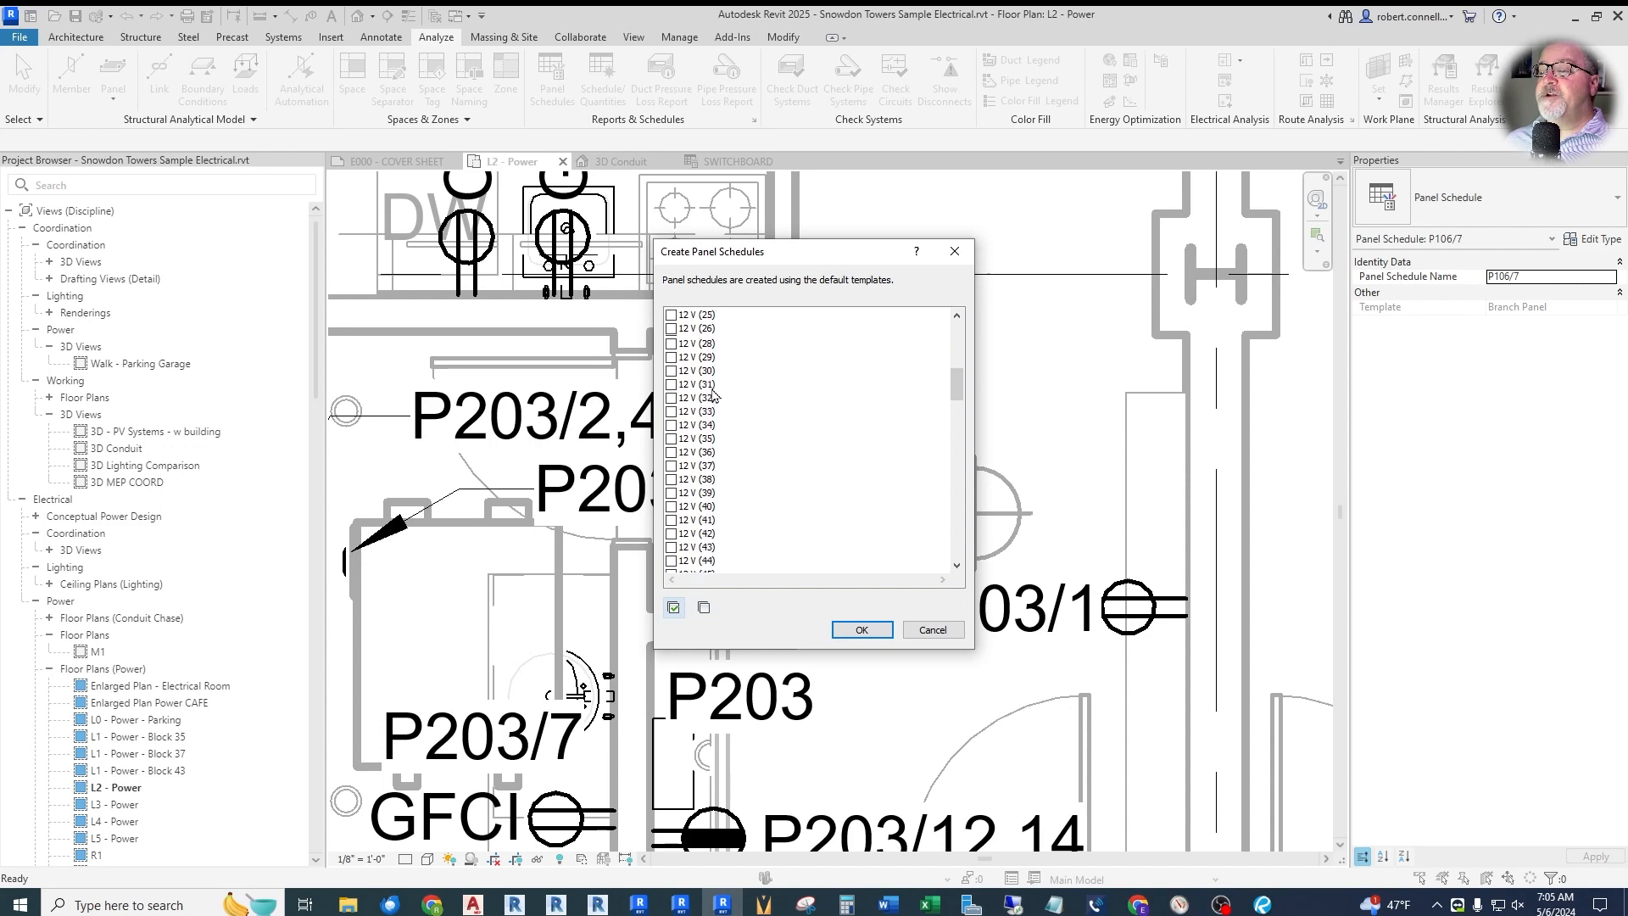
pyautogui.scroll(-2, 714, 394)
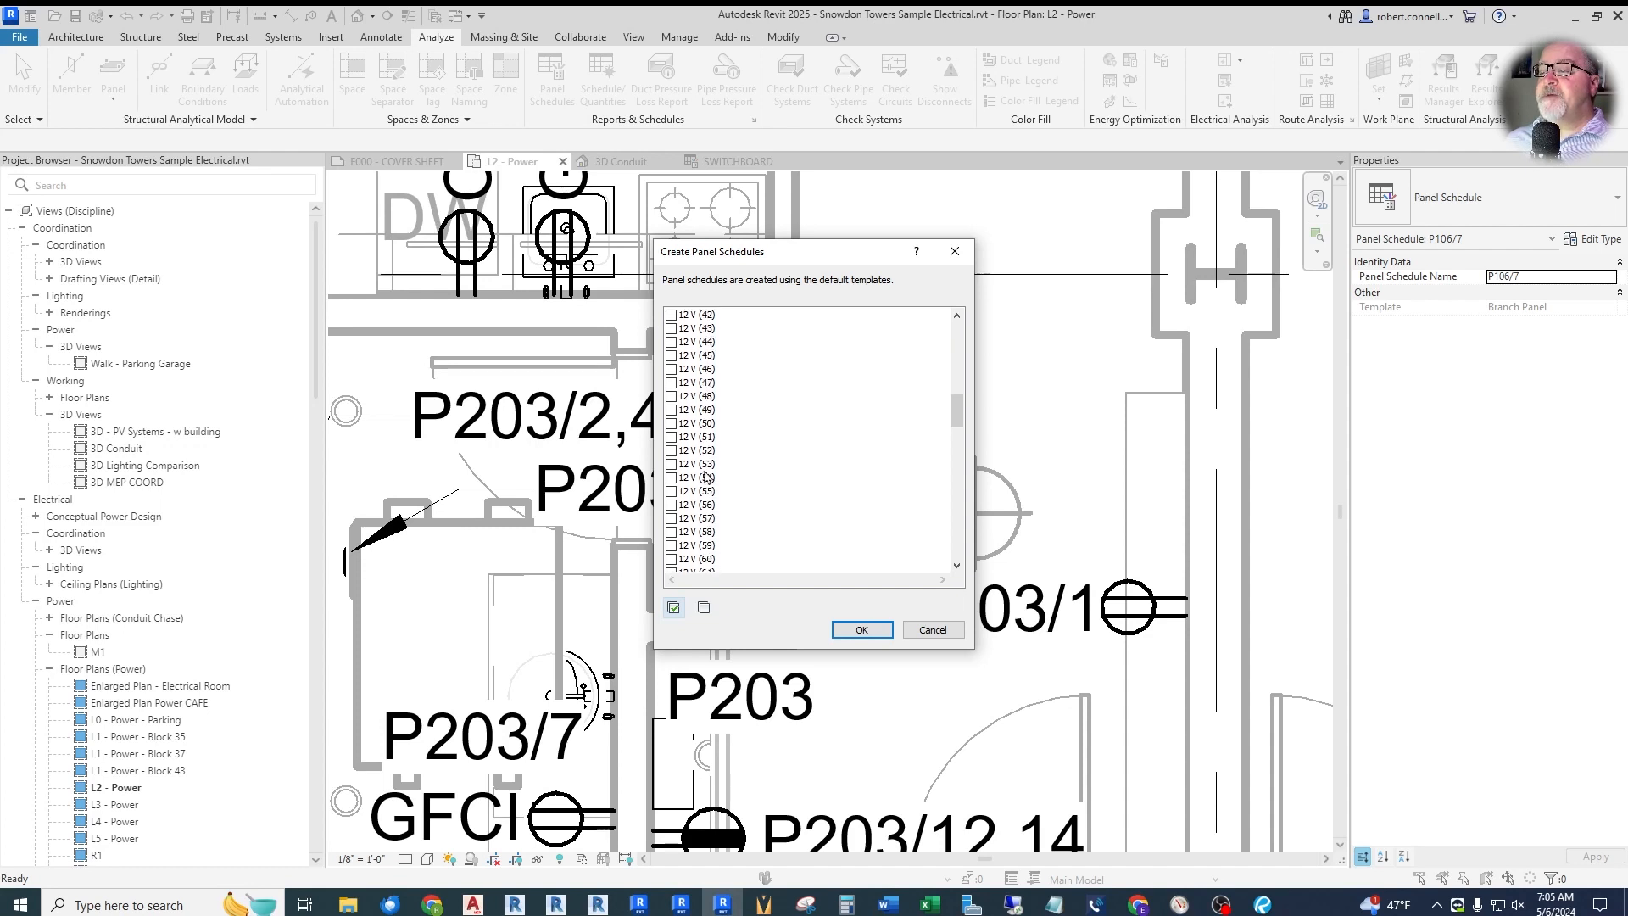
pyautogui.scroll(-10, 697, 397)
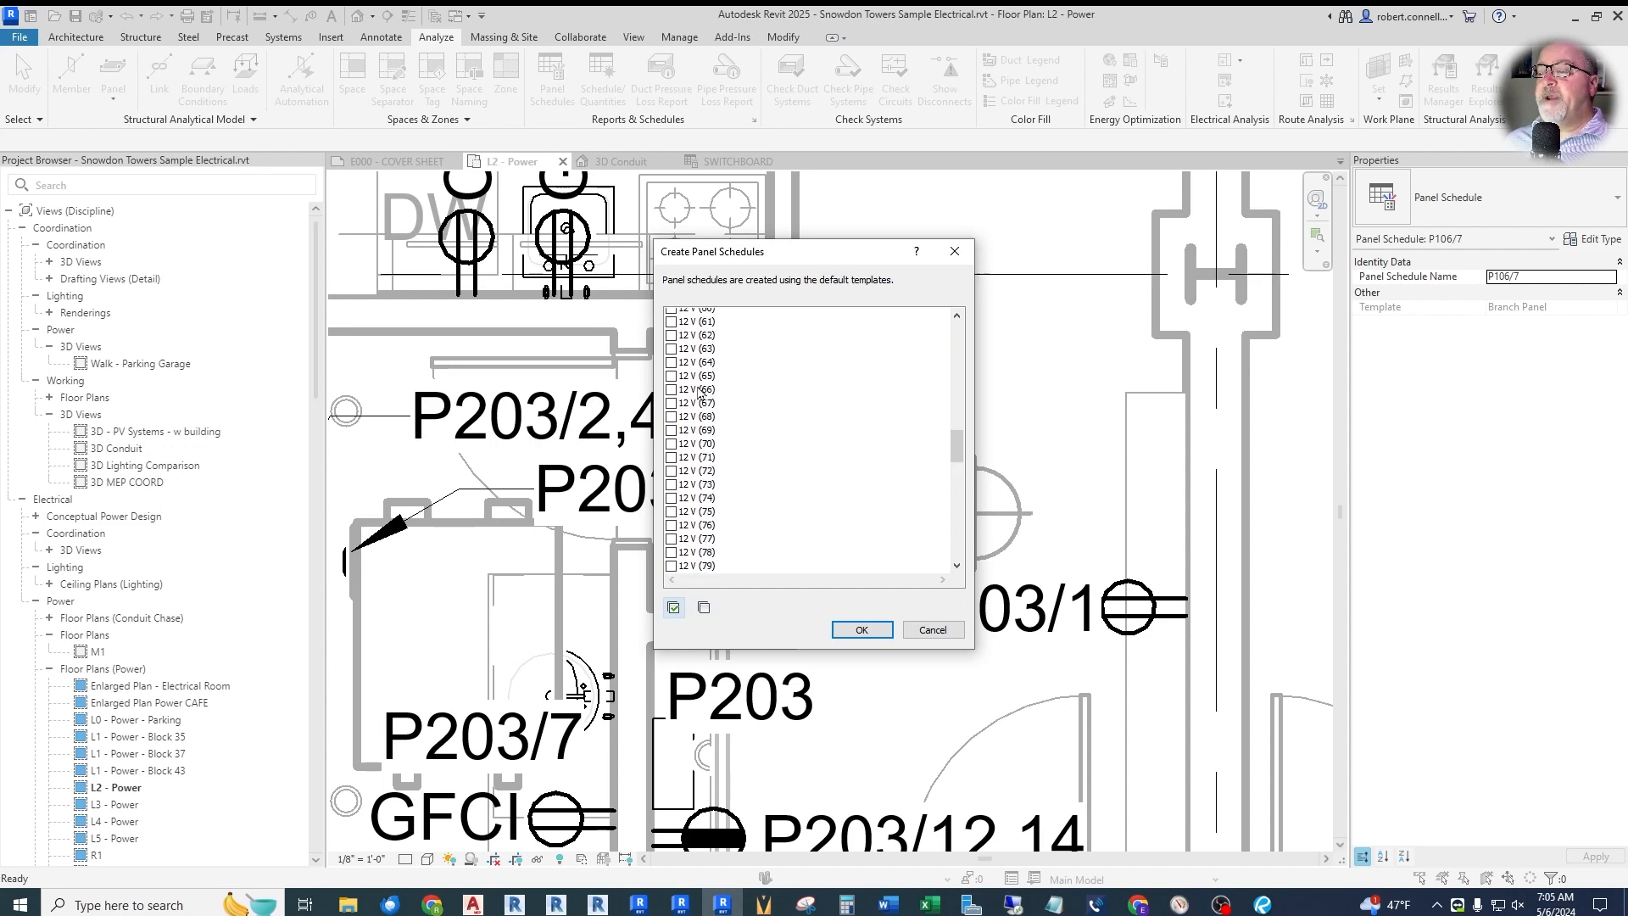
pyautogui.scroll(-4, 709, 398)
pyautogui.scroll(-10, 702, 404)
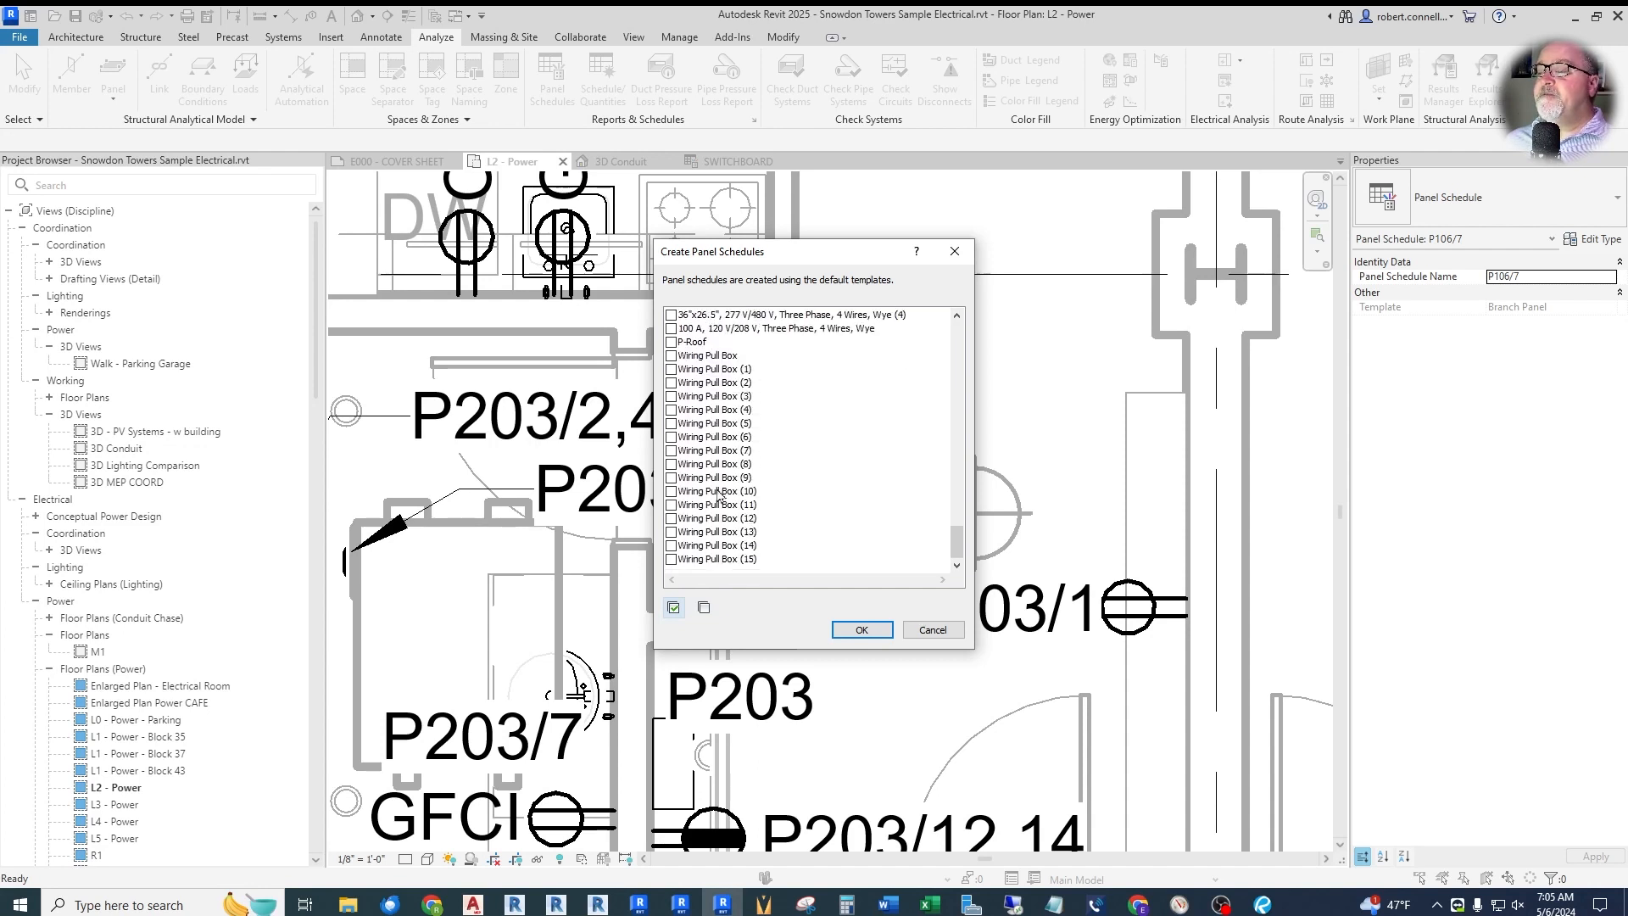
pyautogui.scroll(2, 731, 463)
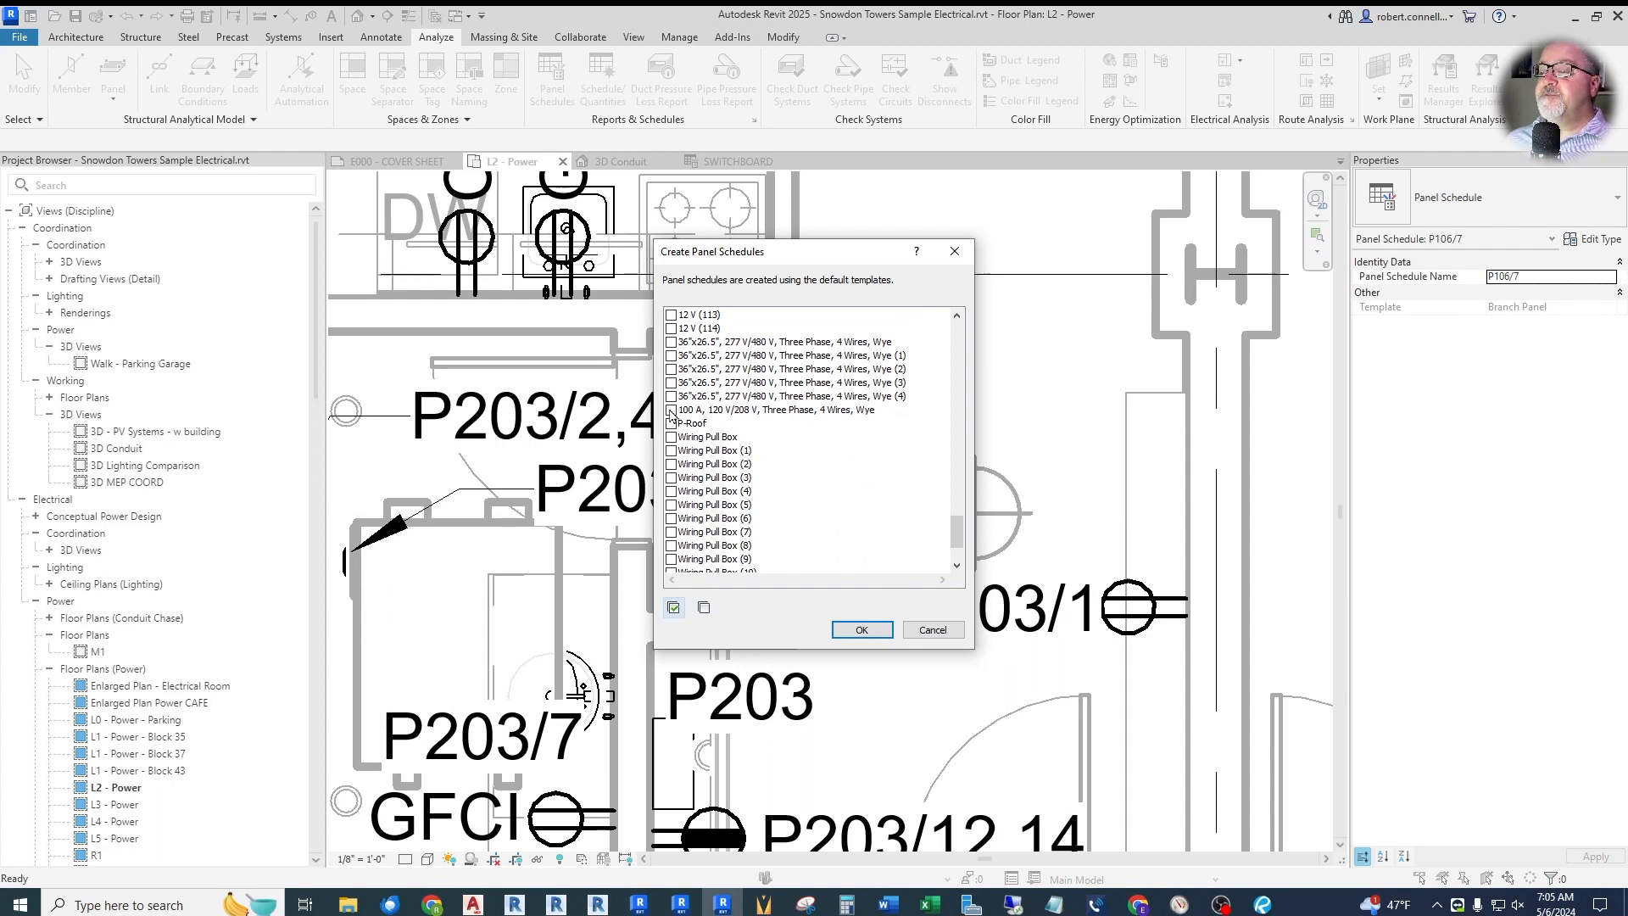
pyautogui.click(671, 411)
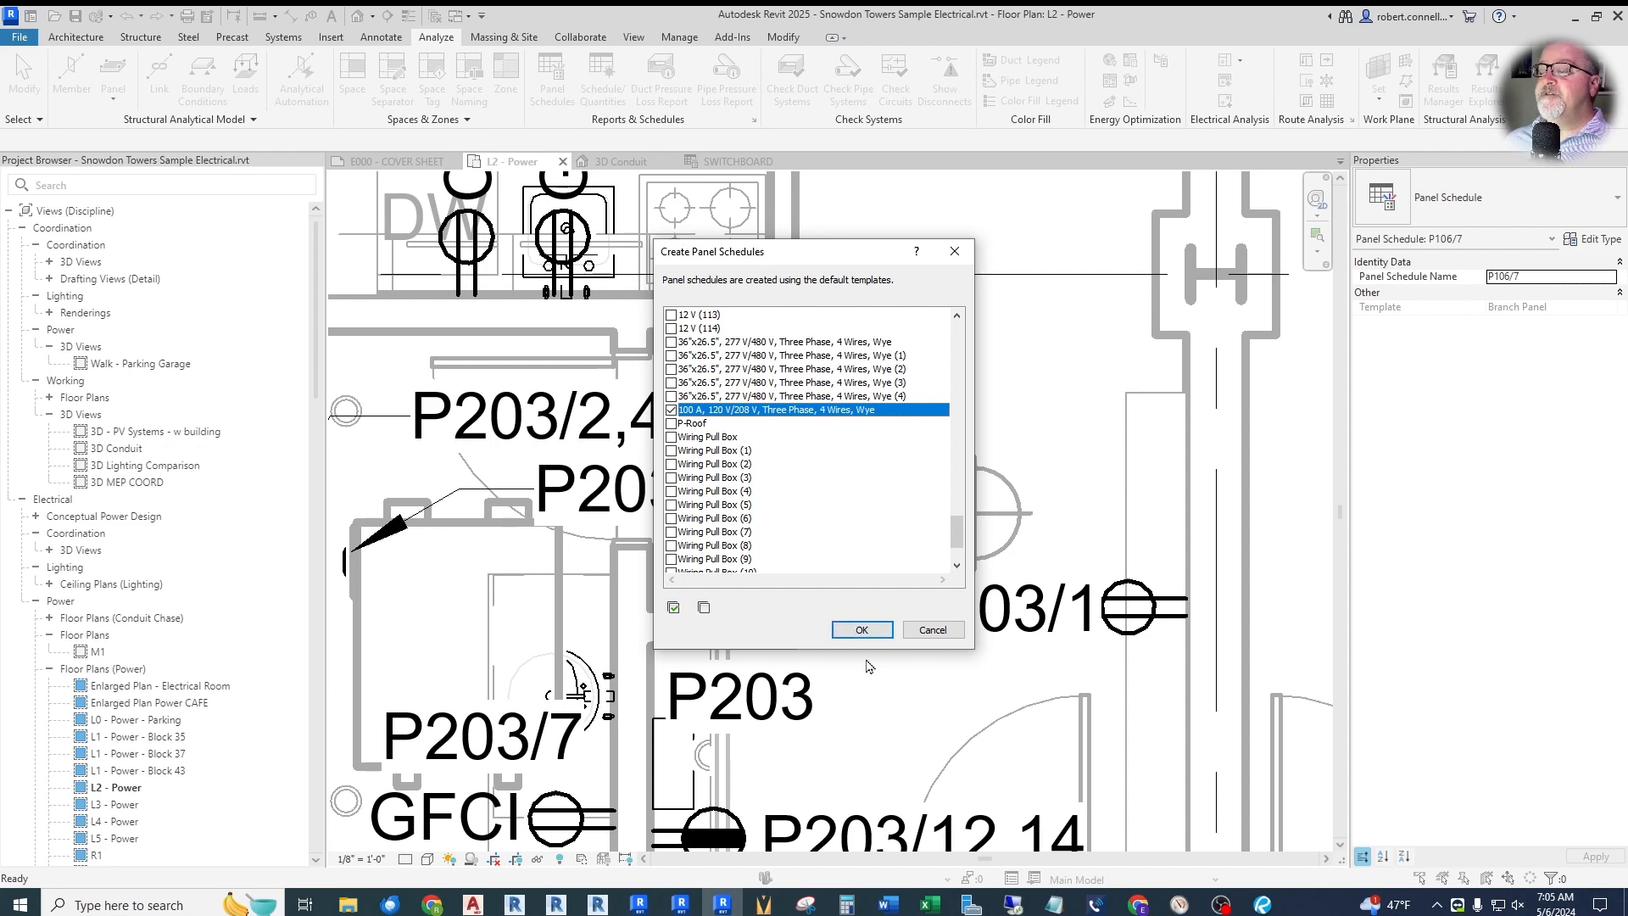
pyautogui.click(862, 630)
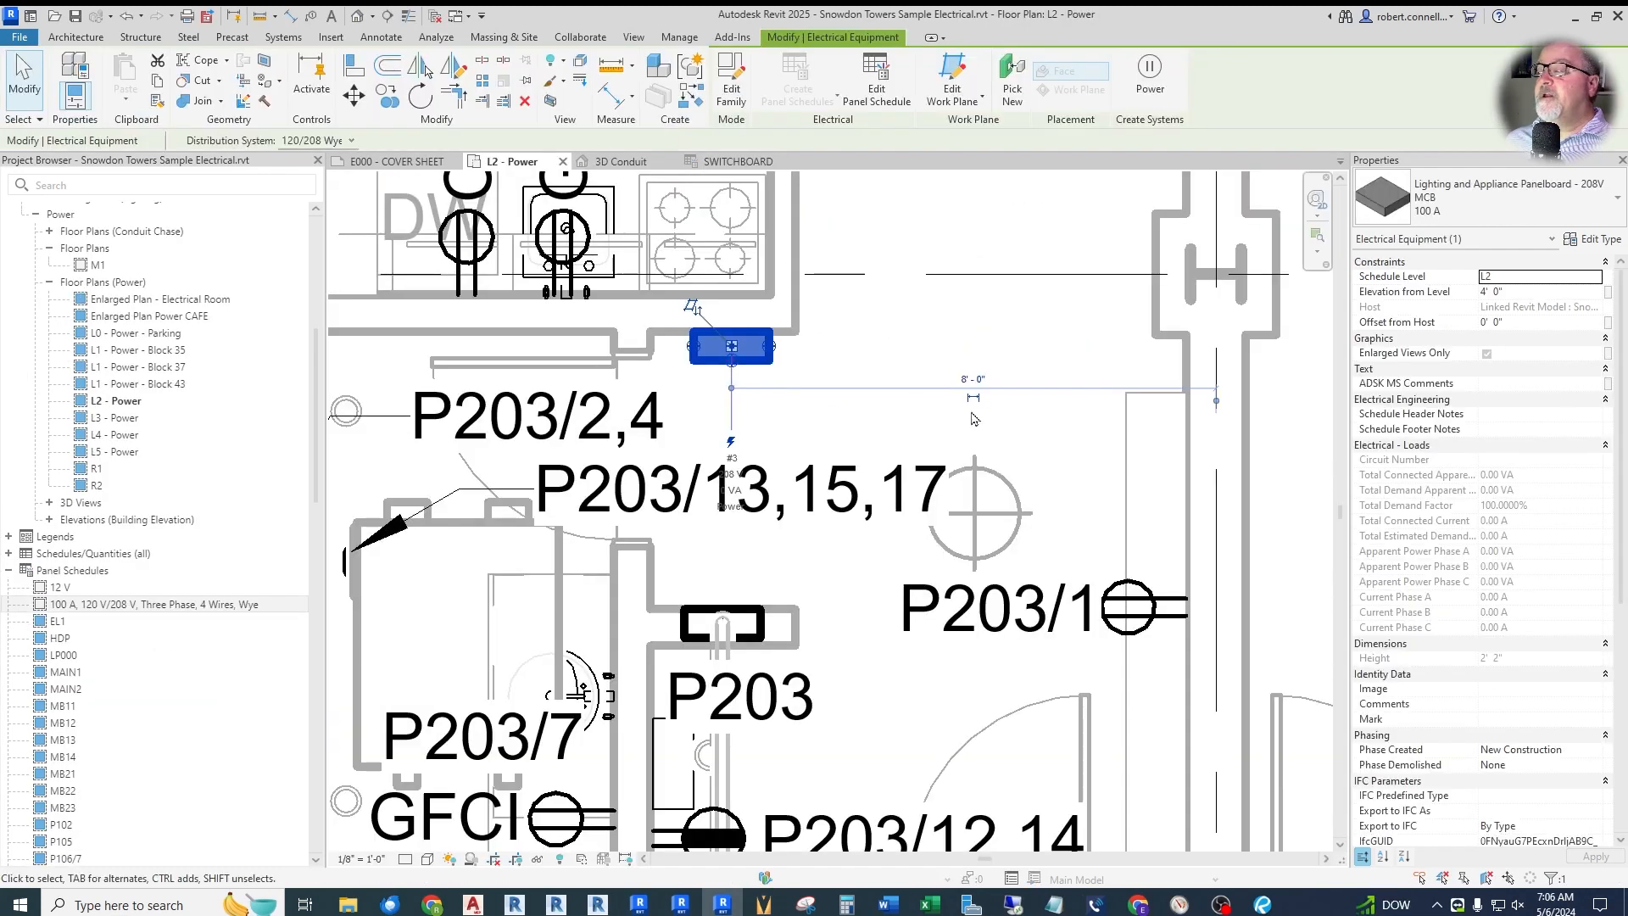
# - Set the new panelboard's Panel Name to P203A
pyautogui.scroll(-5, 1480, 484)
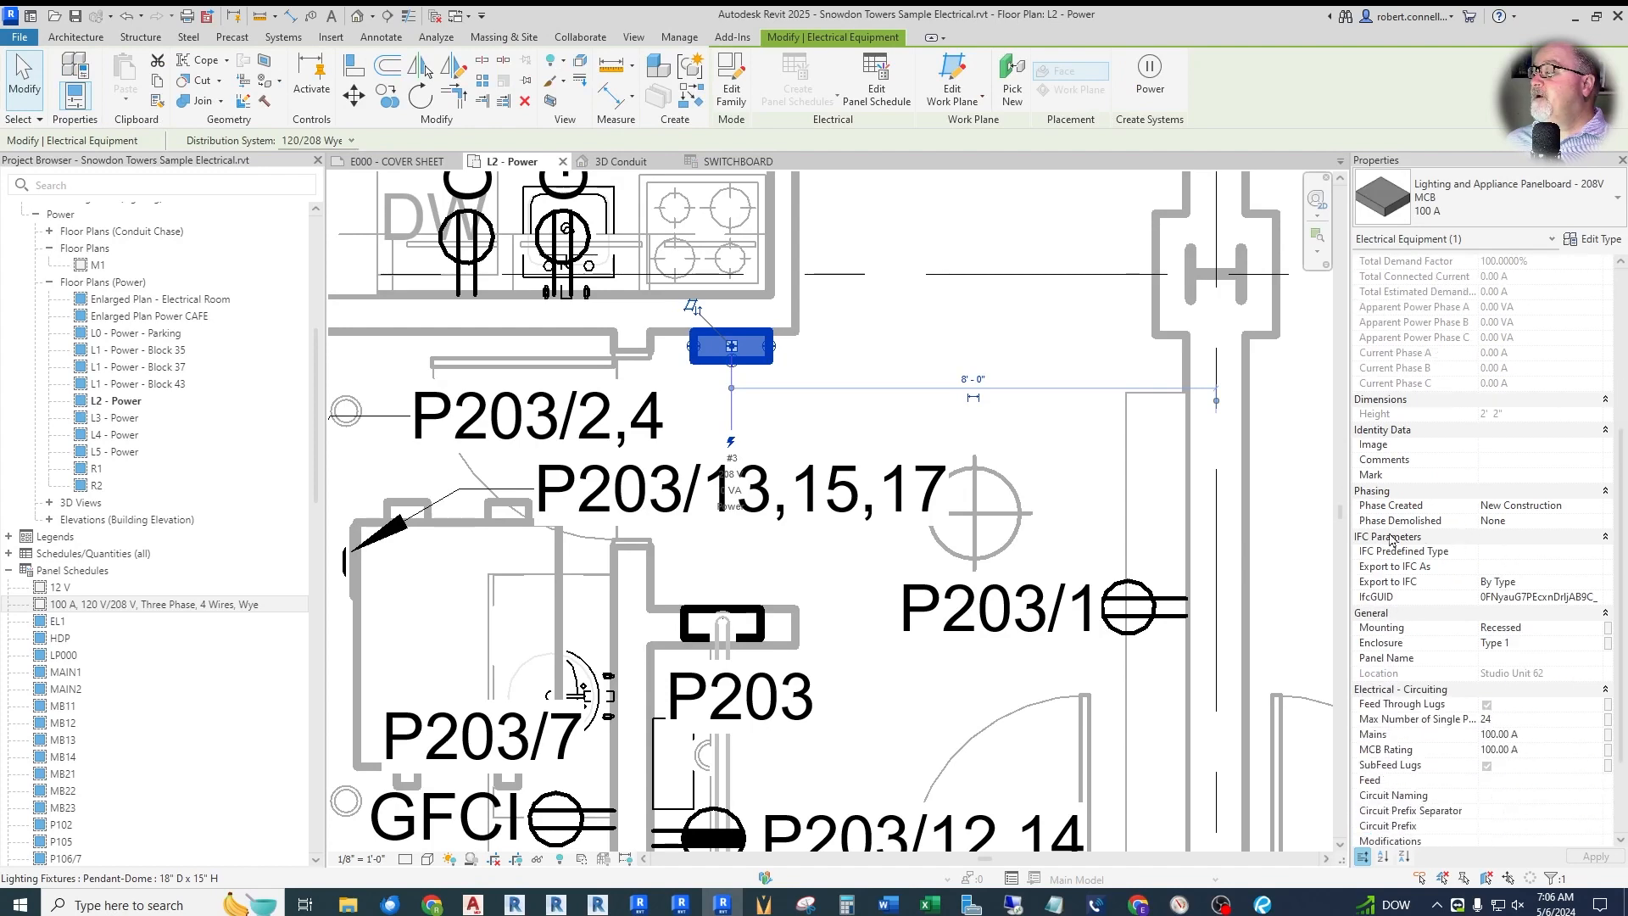
pyautogui.scroll(-3, 1417, 487)
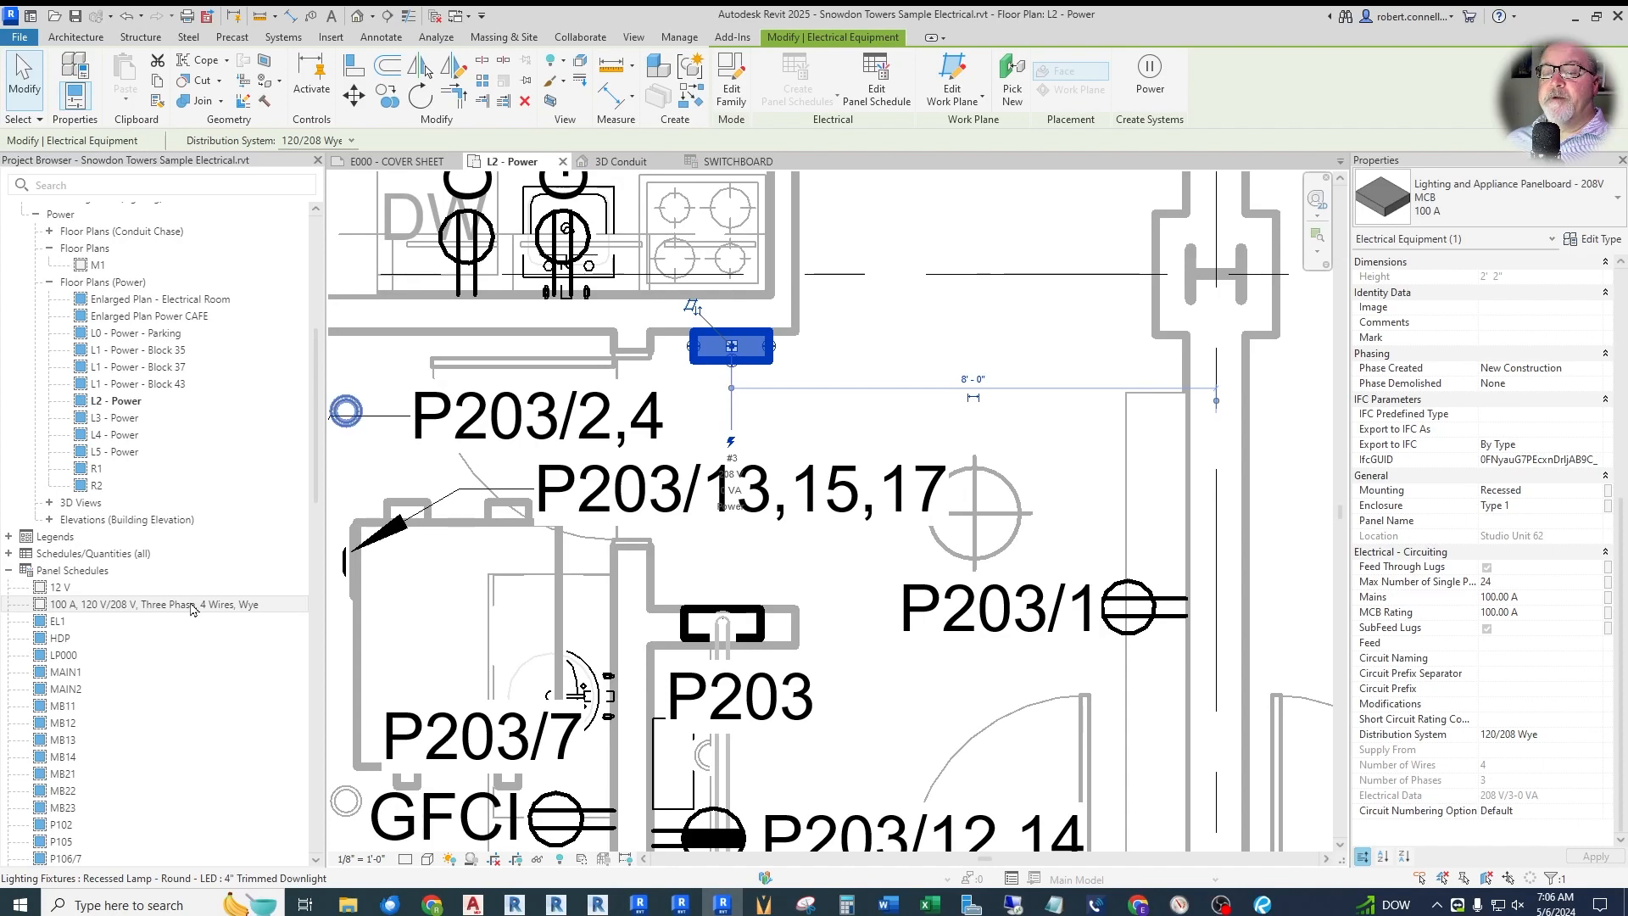
pyautogui.click(863, 386)
pyautogui.click(728, 362)
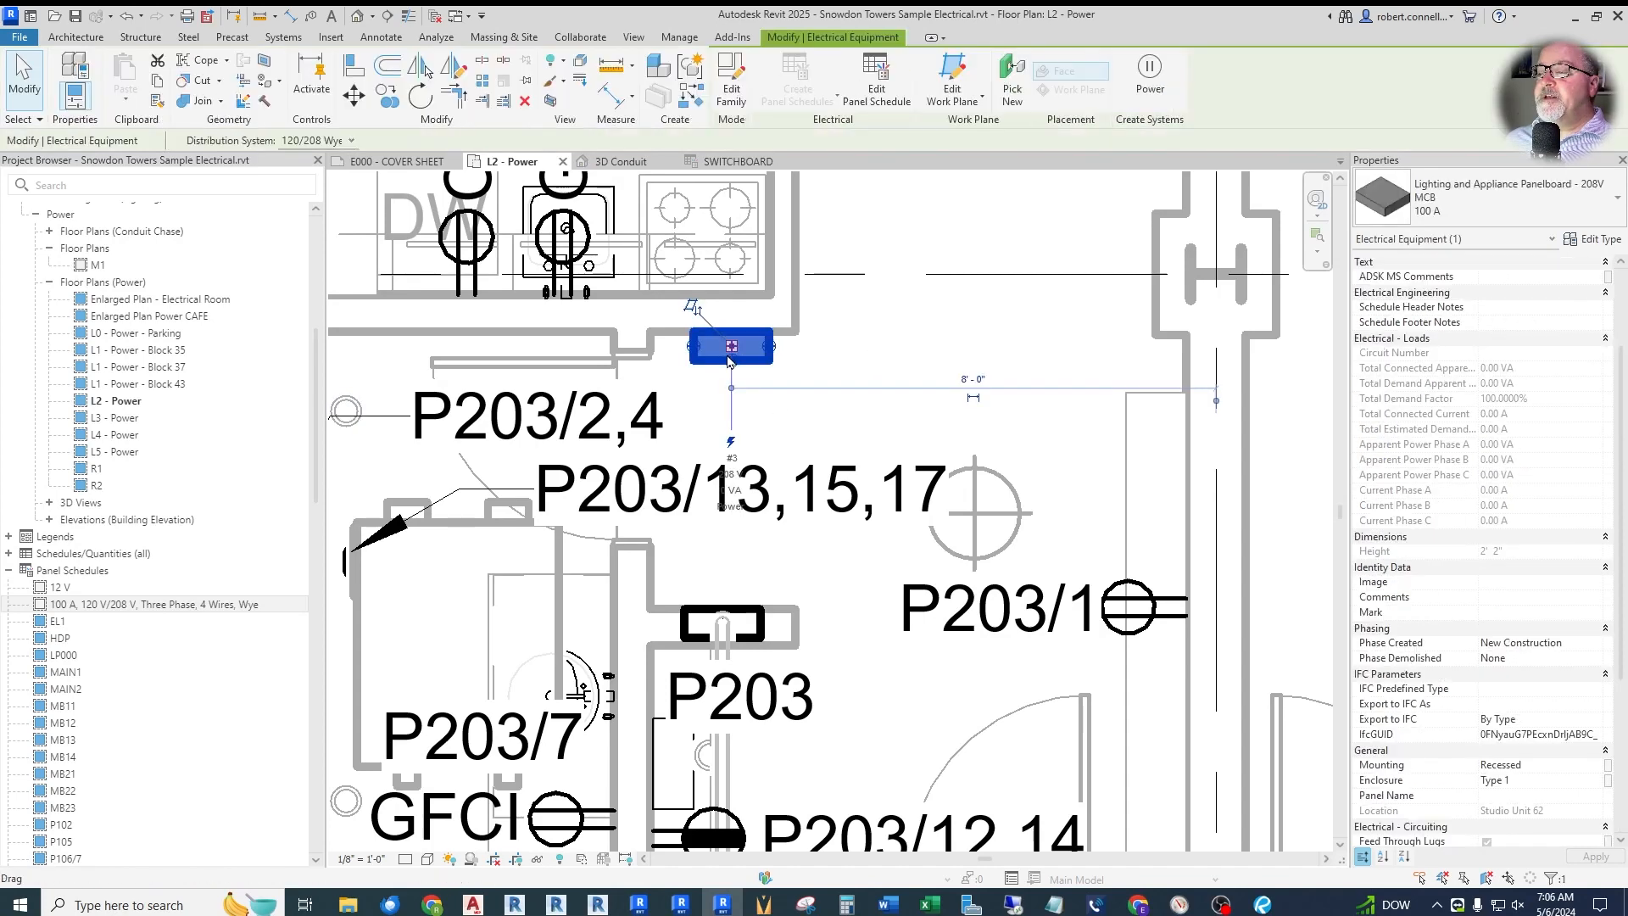
pyautogui.scroll(-5, 1509, 509)
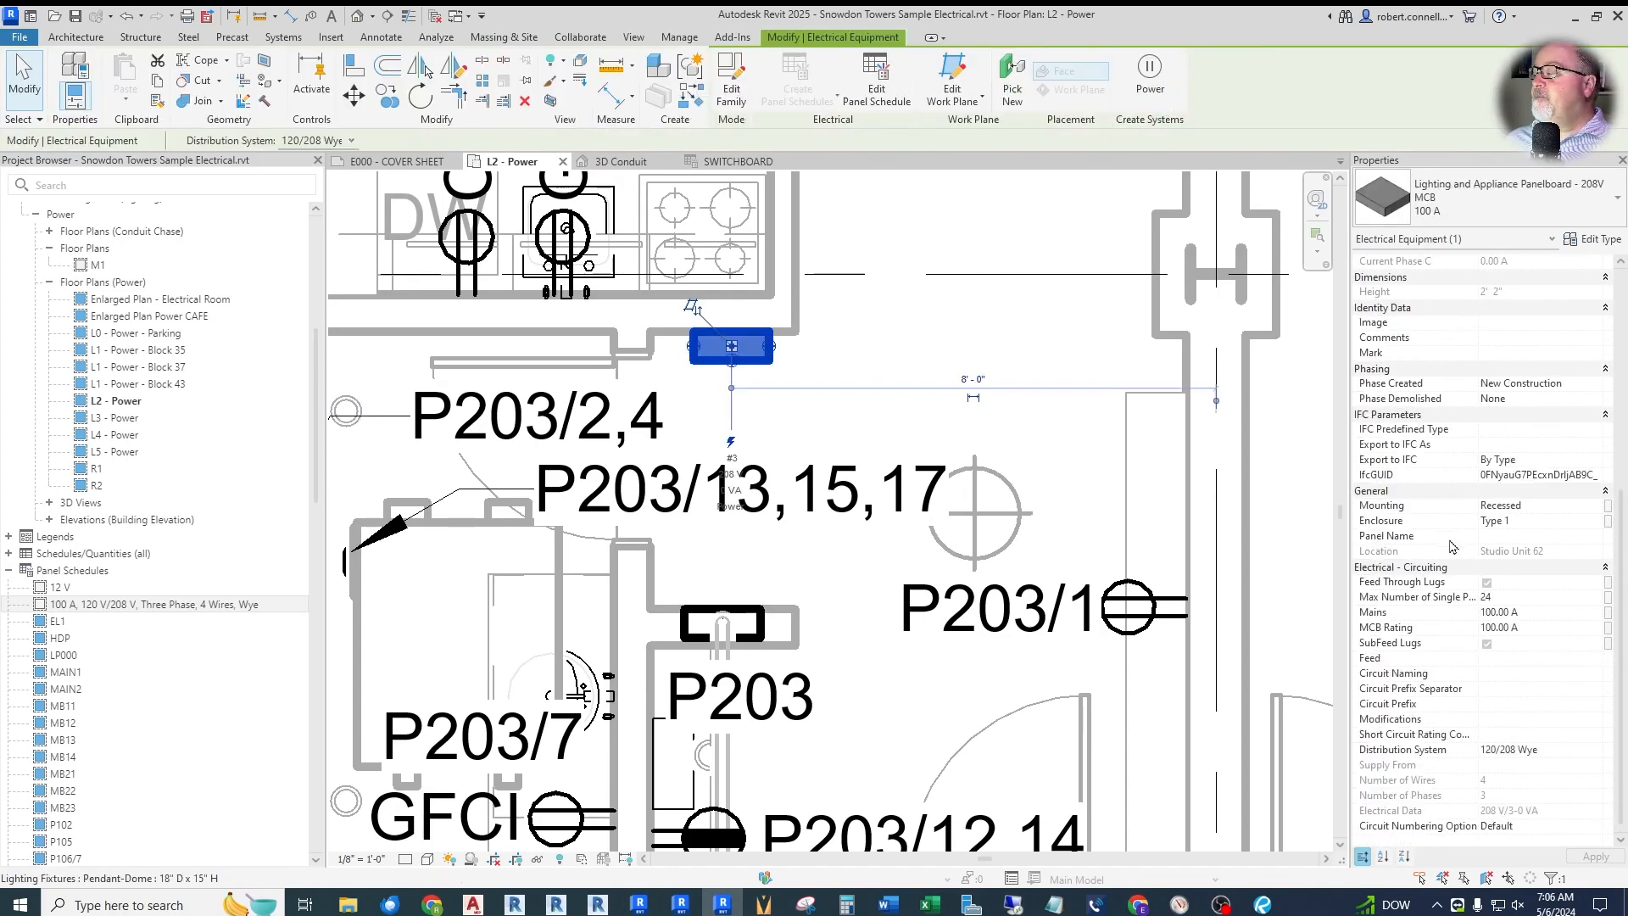
pyautogui.click(1539, 535)
pyautogui.write('P203A')
pyautogui.press('Return')
pyautogui.rightClick(733, 359)
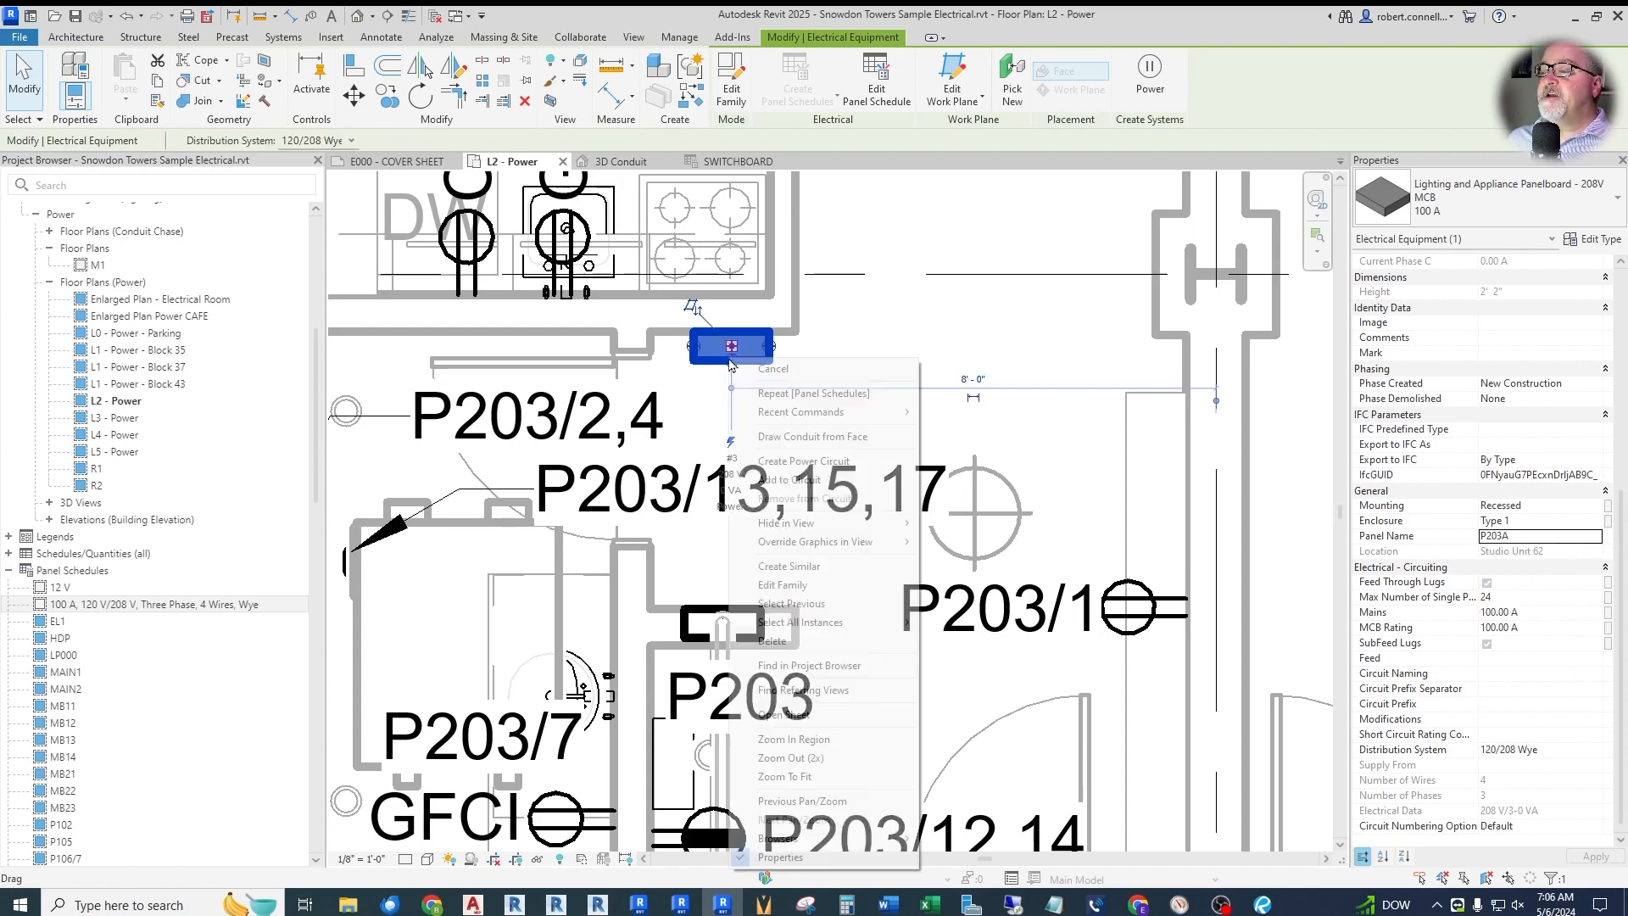
pyautogui.click(751, 369)
# - Delete the 100 A, 120 V/208 V, Three Phase, 4 Wires, Wye panel schedule and create one for panelboard P203A with the default template
pyautogui.click(95, 607)
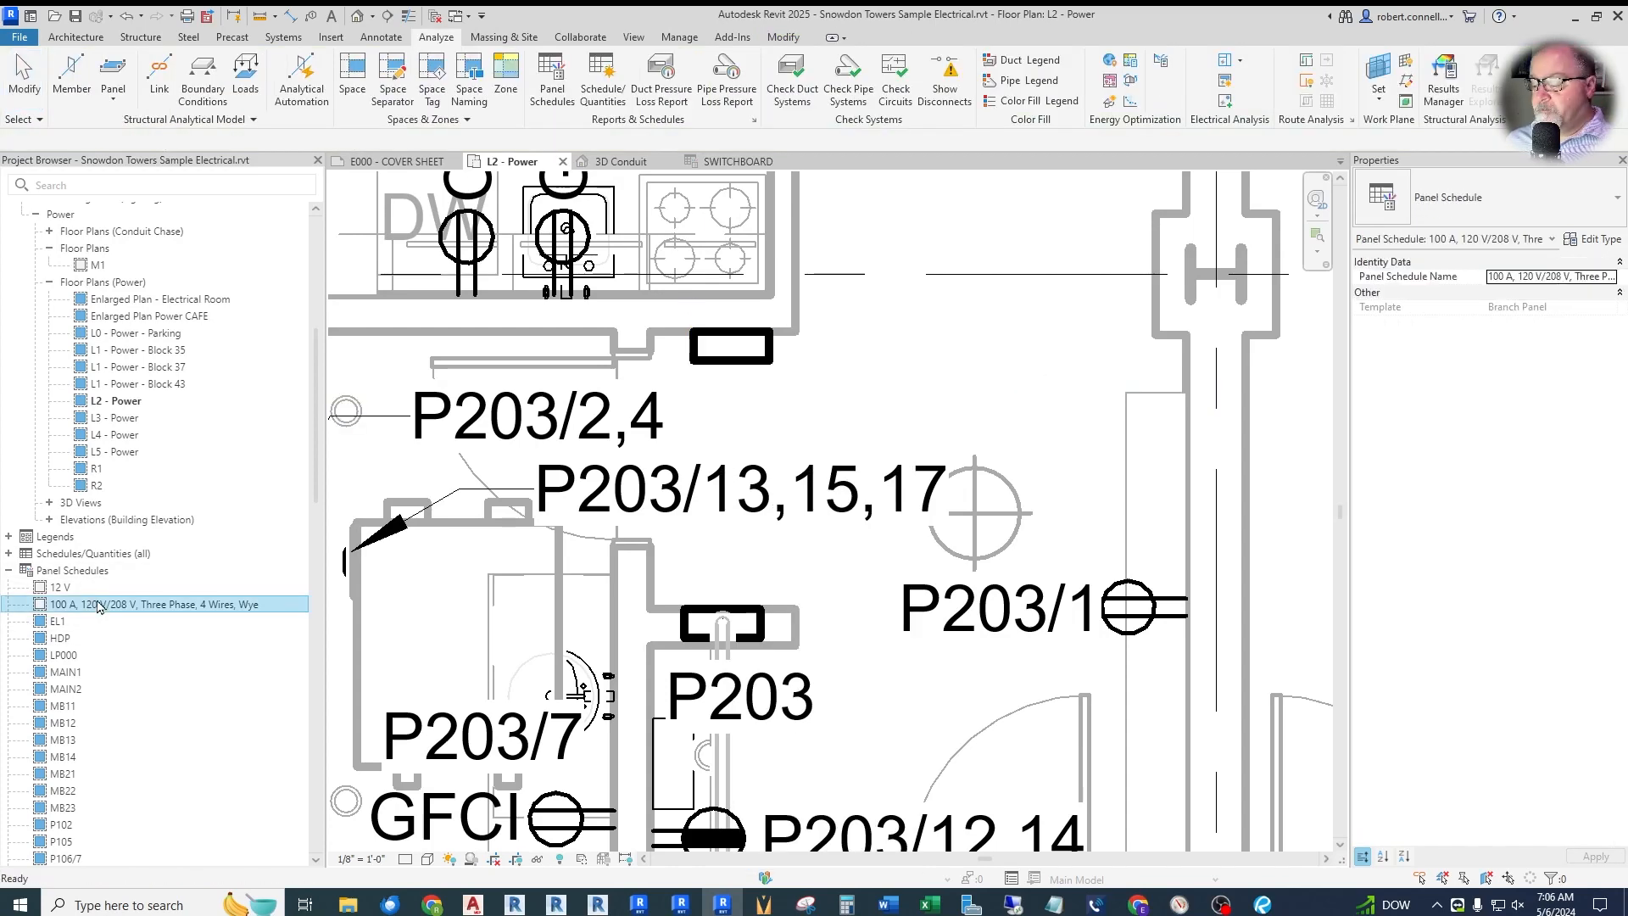
pyautogui.press('Delete')
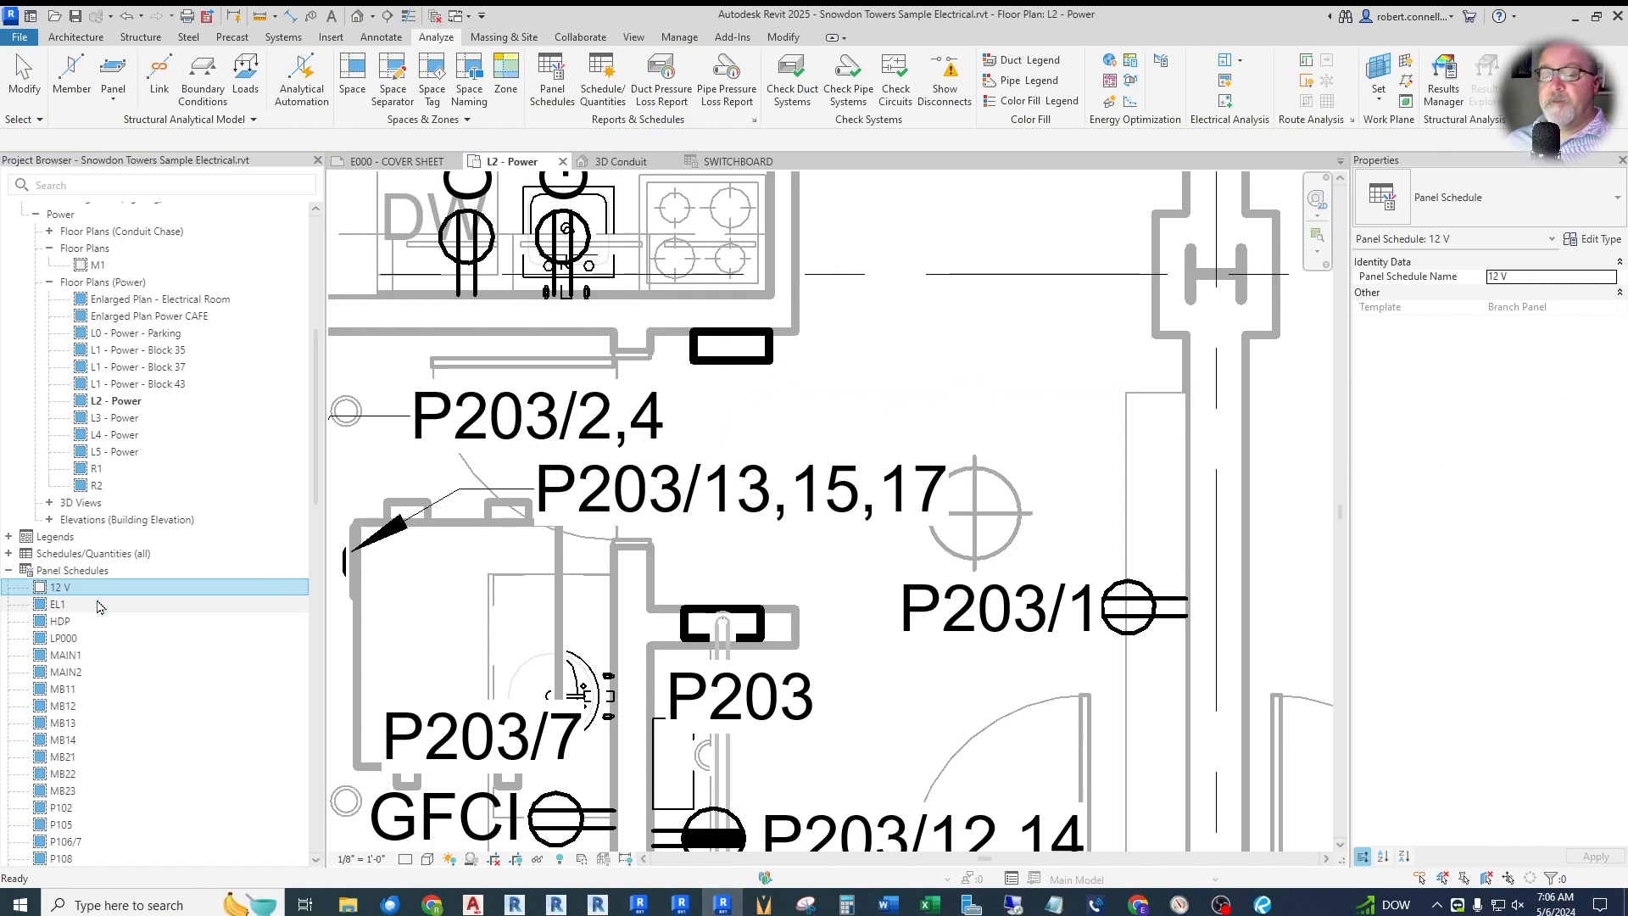
pyautogui.click(742, 368)
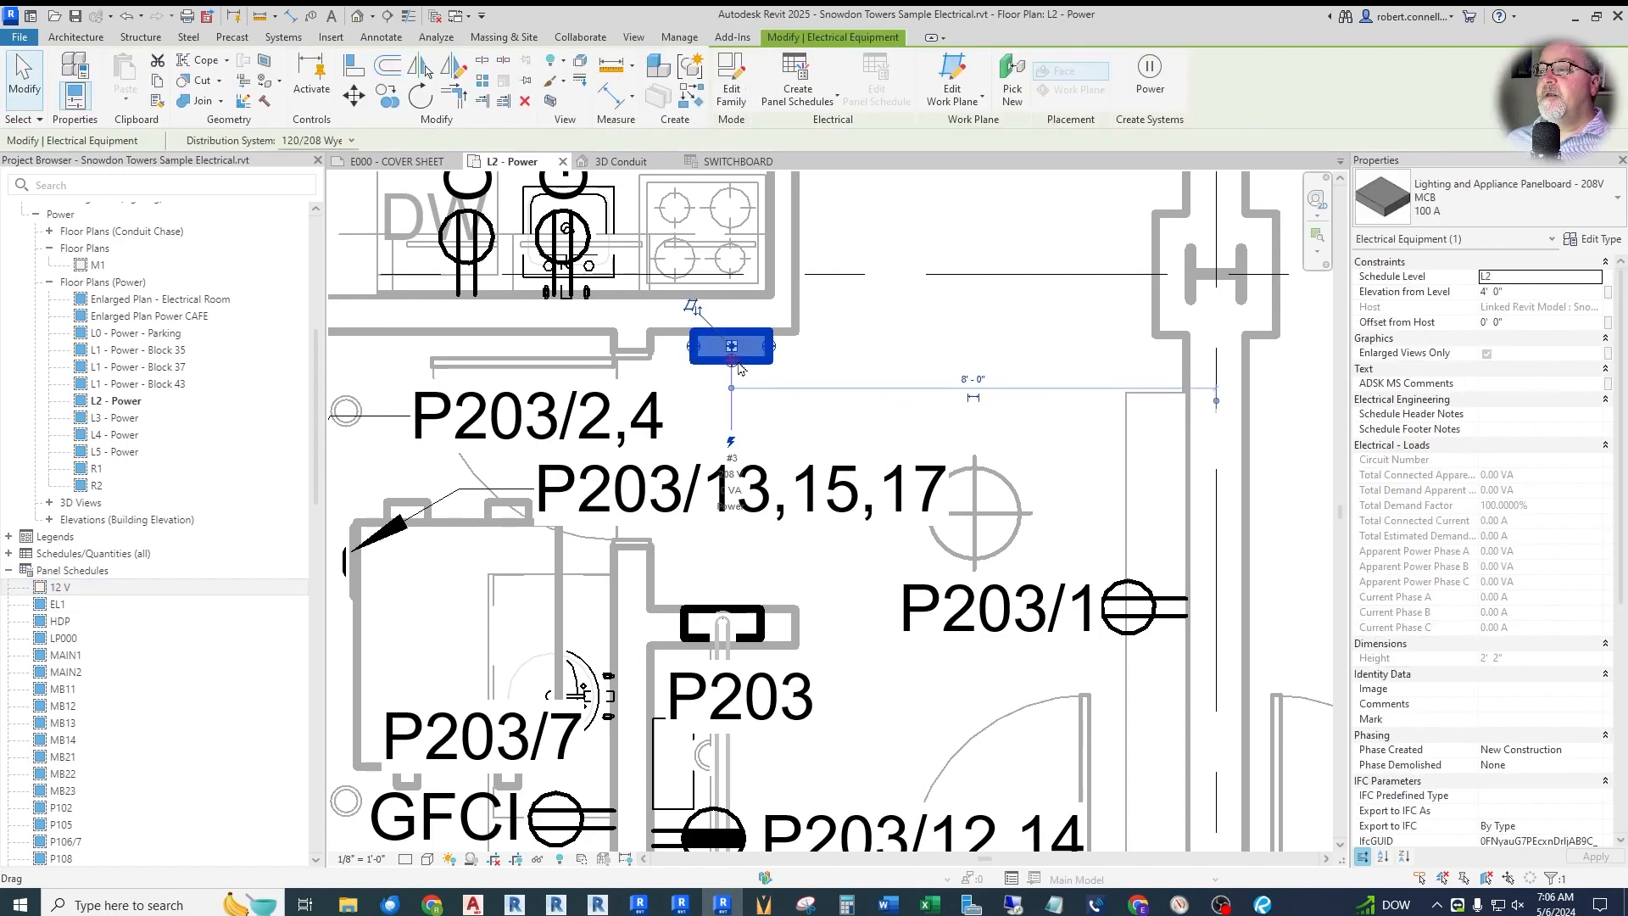
pyautogui.click(805, 89)
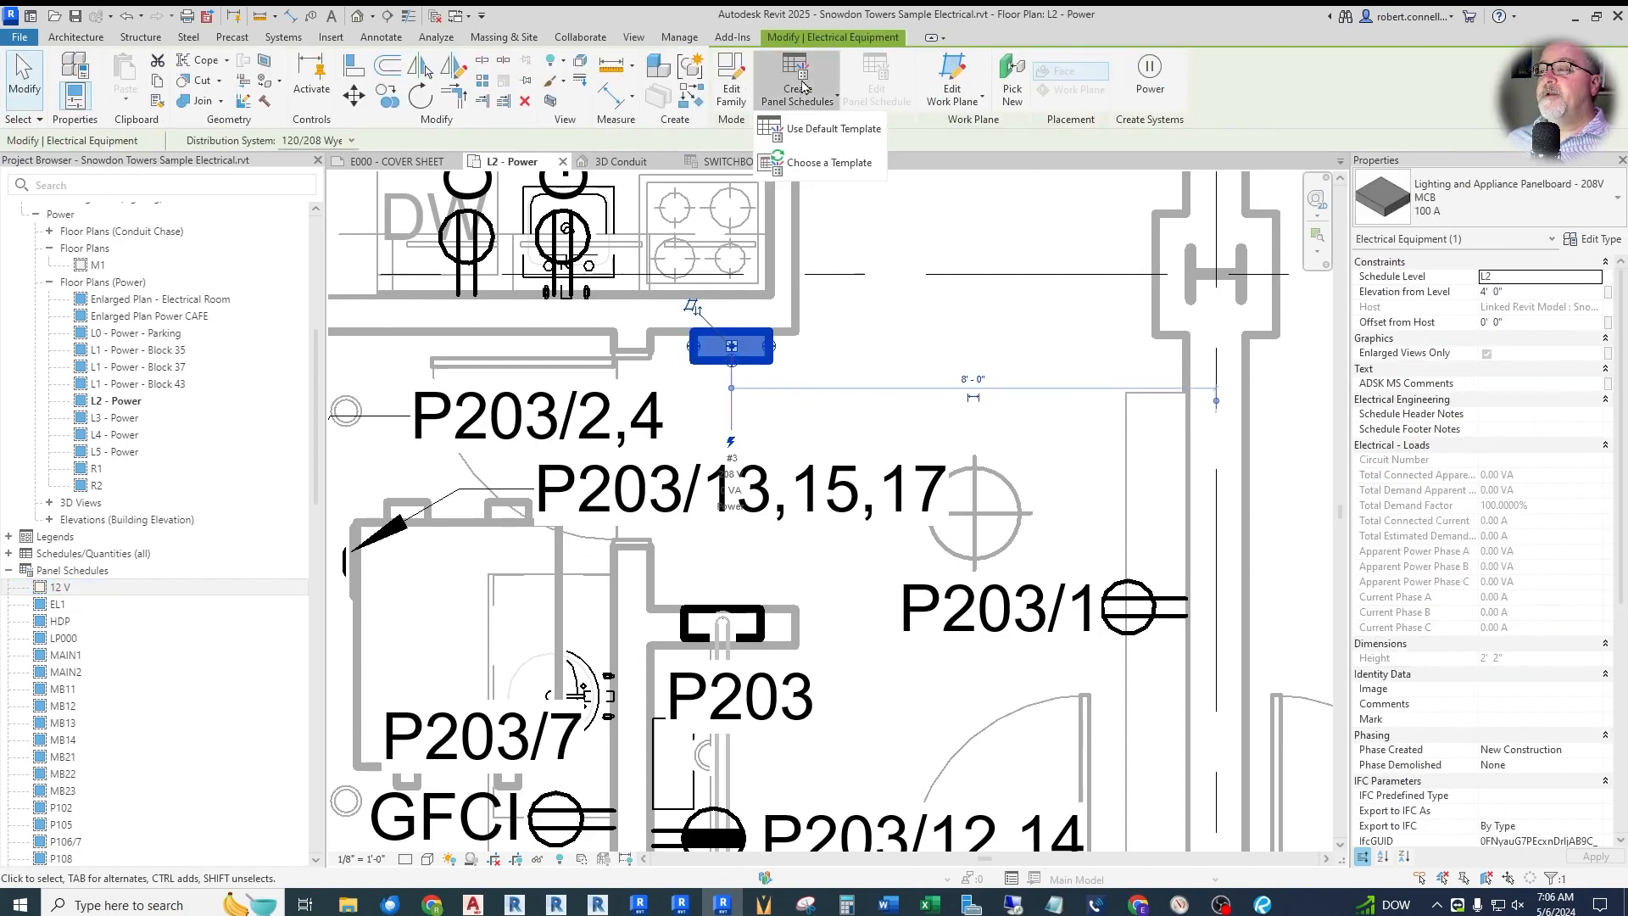
pyautogui.click(812, 128)
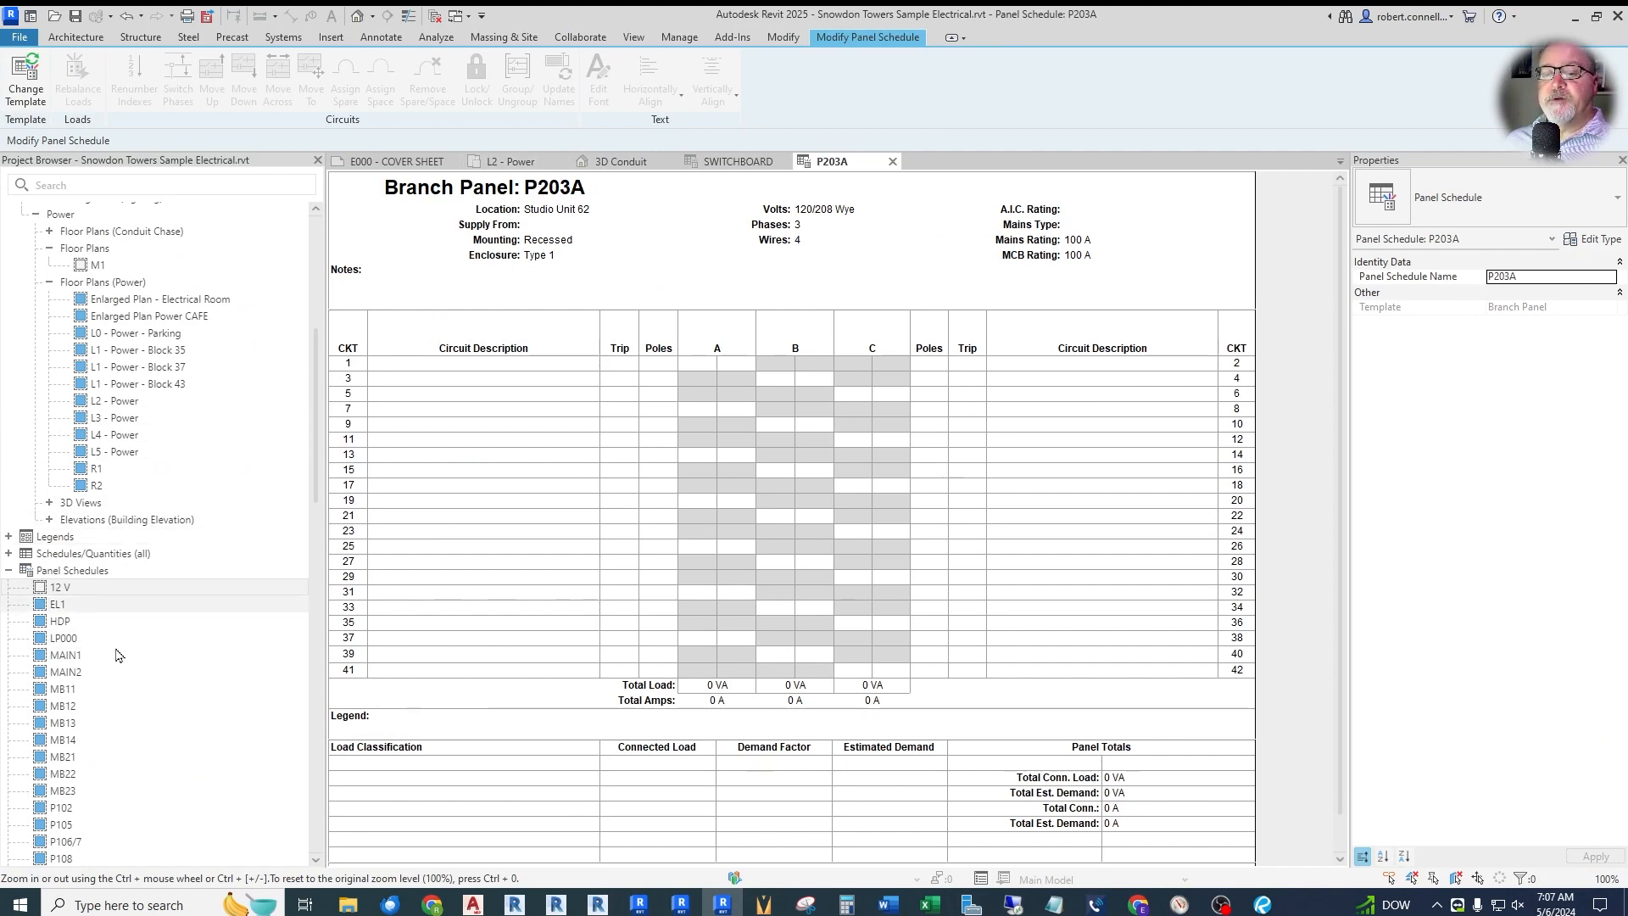
pyautogui.scroll(-1, 174, 653)
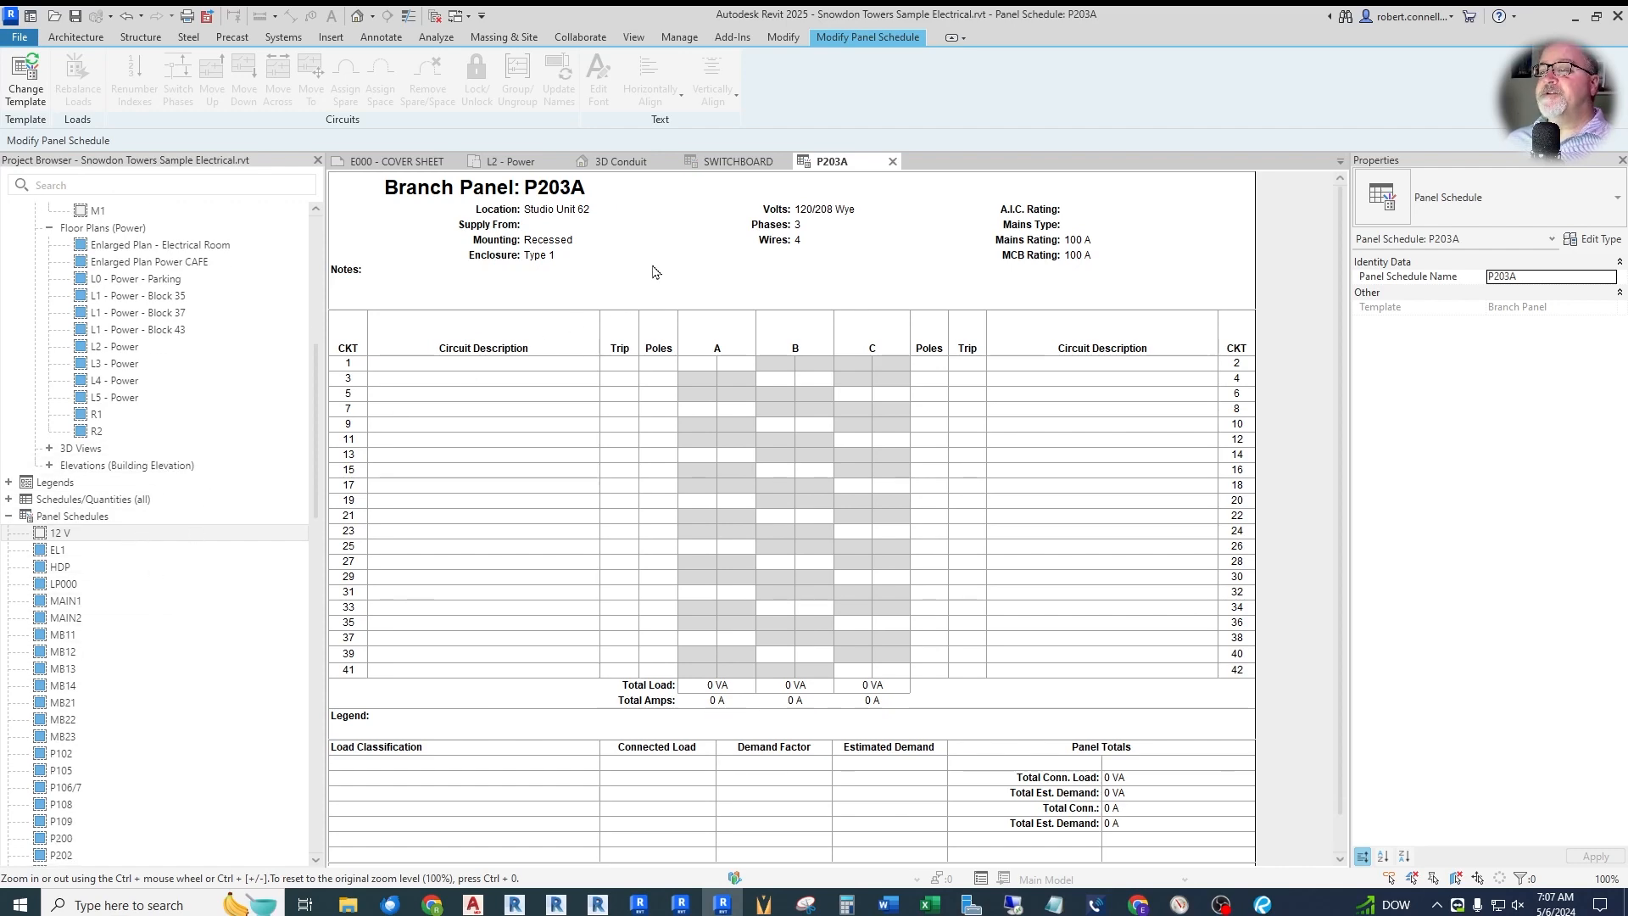
# - Examine the instance and type properties of panelboard P203A in the L2 - Power plan
pyautogui.click(511, 161)
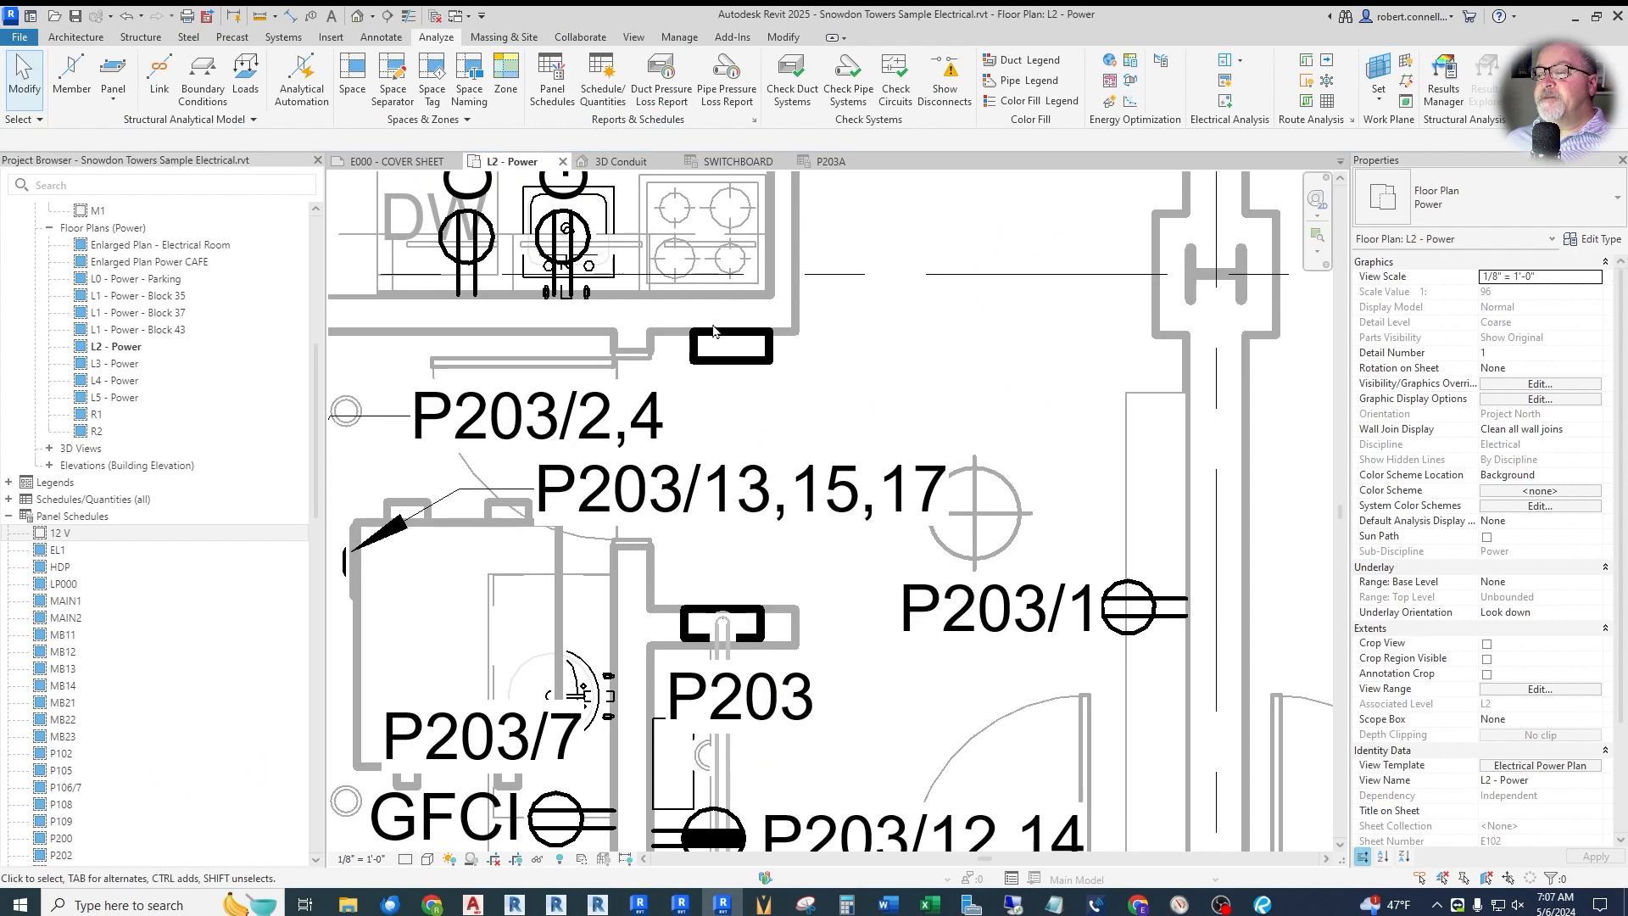
pyautogui.click(736, 351)
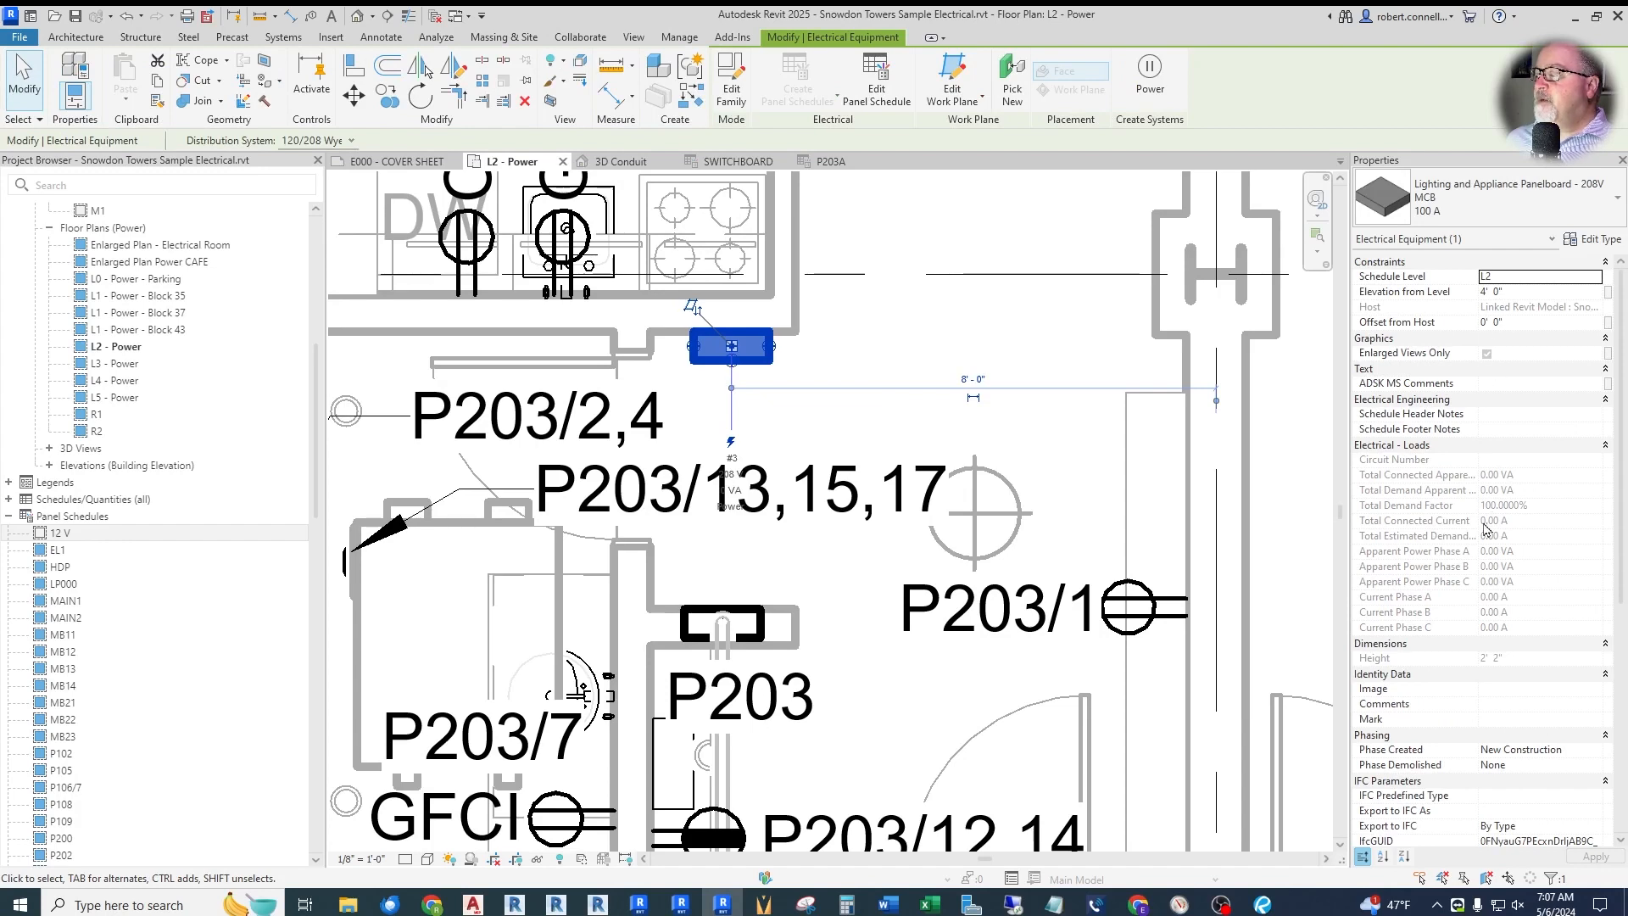
pyautogui.scroll(-4, 1494, 552)
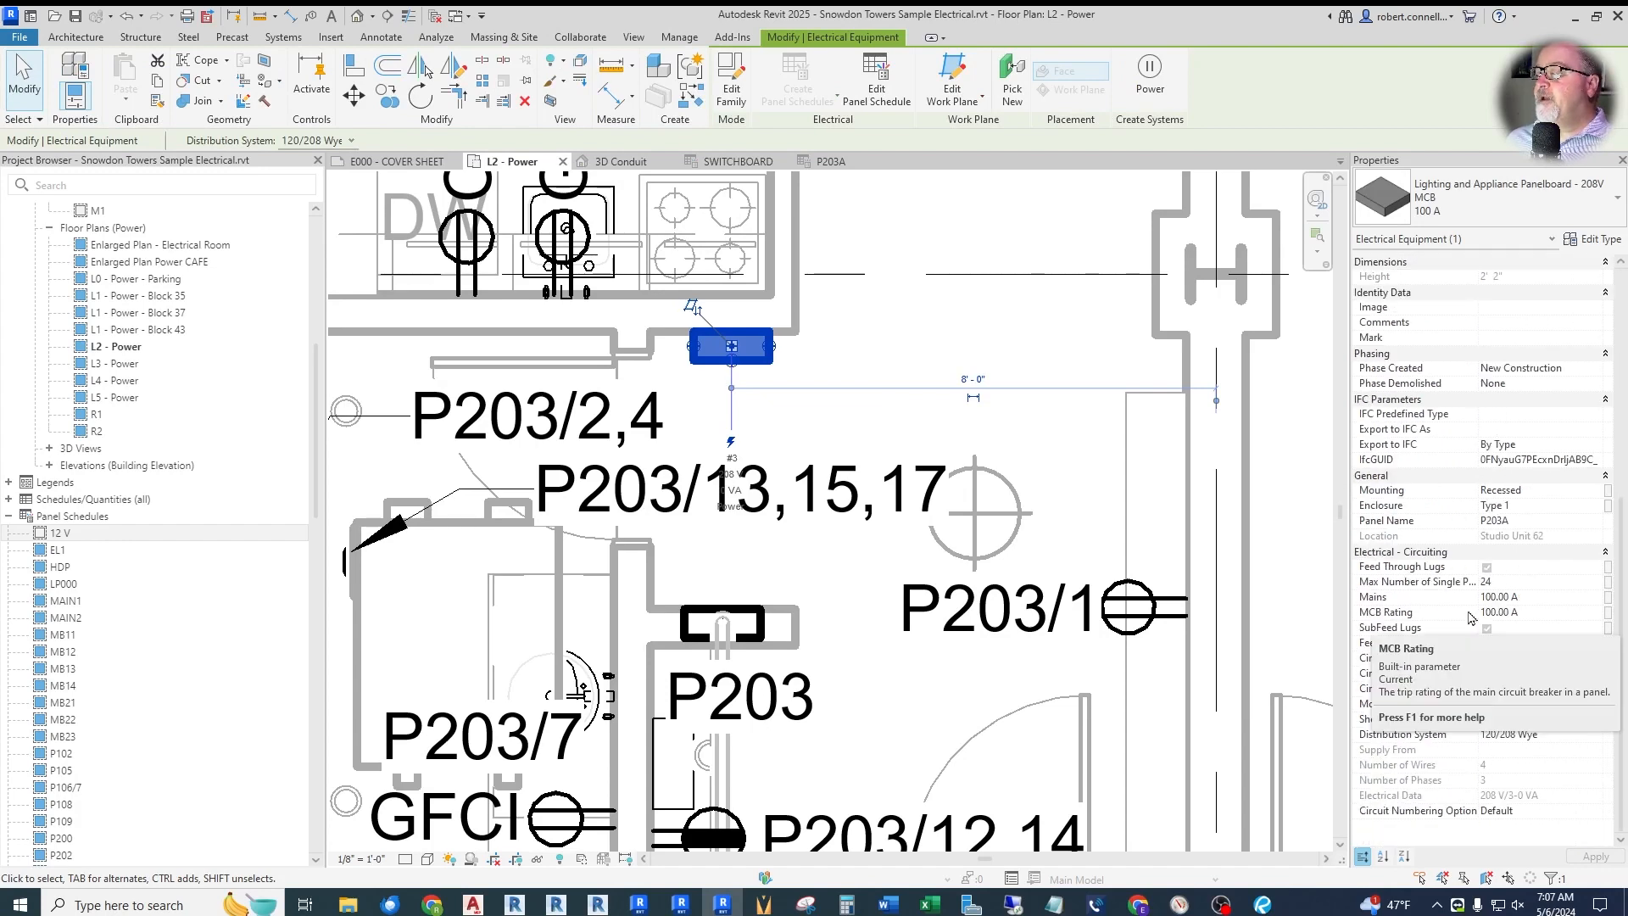
pyautogui.scroll(-5, 1478, 489)
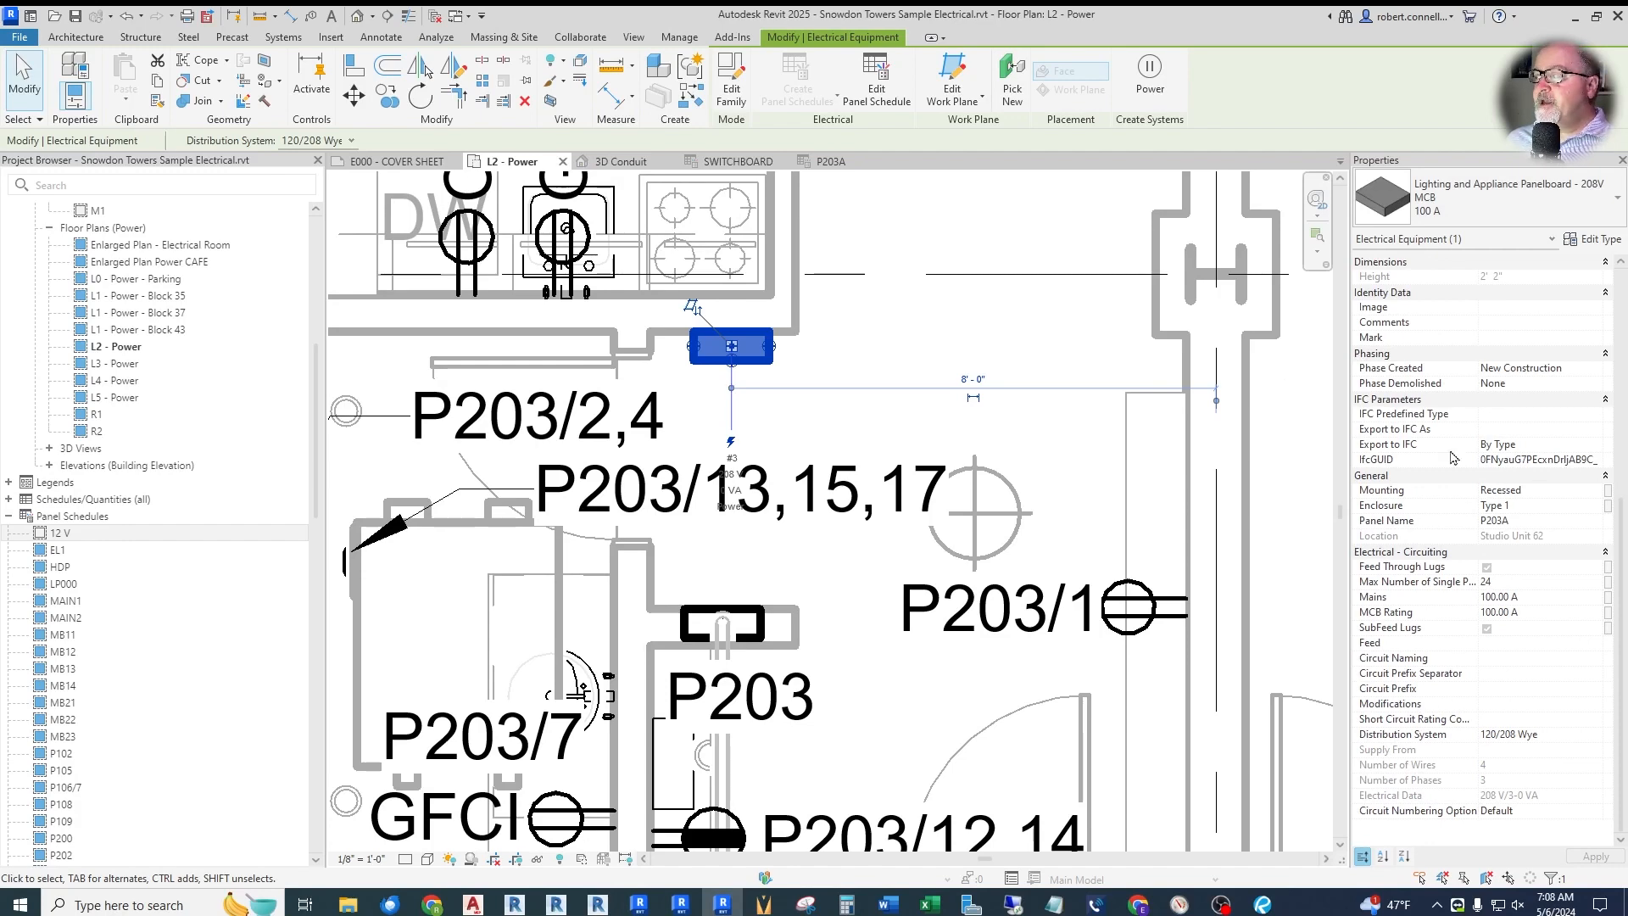
pyautogui.click(1594, 240)
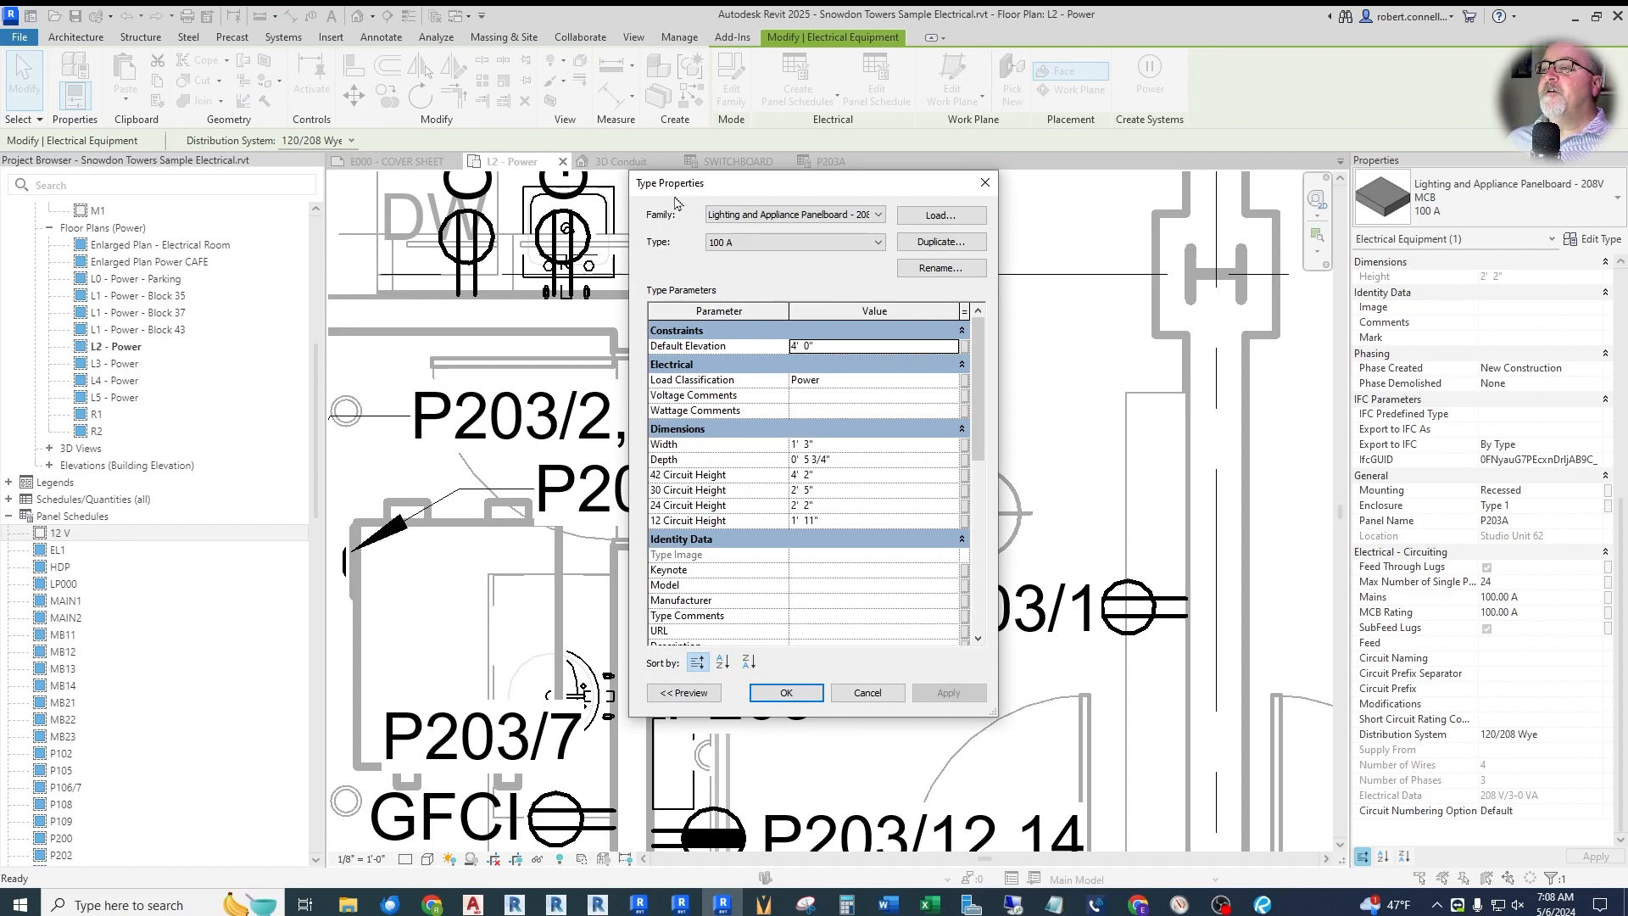
pyautogui.scroll(-3, 702, 365)
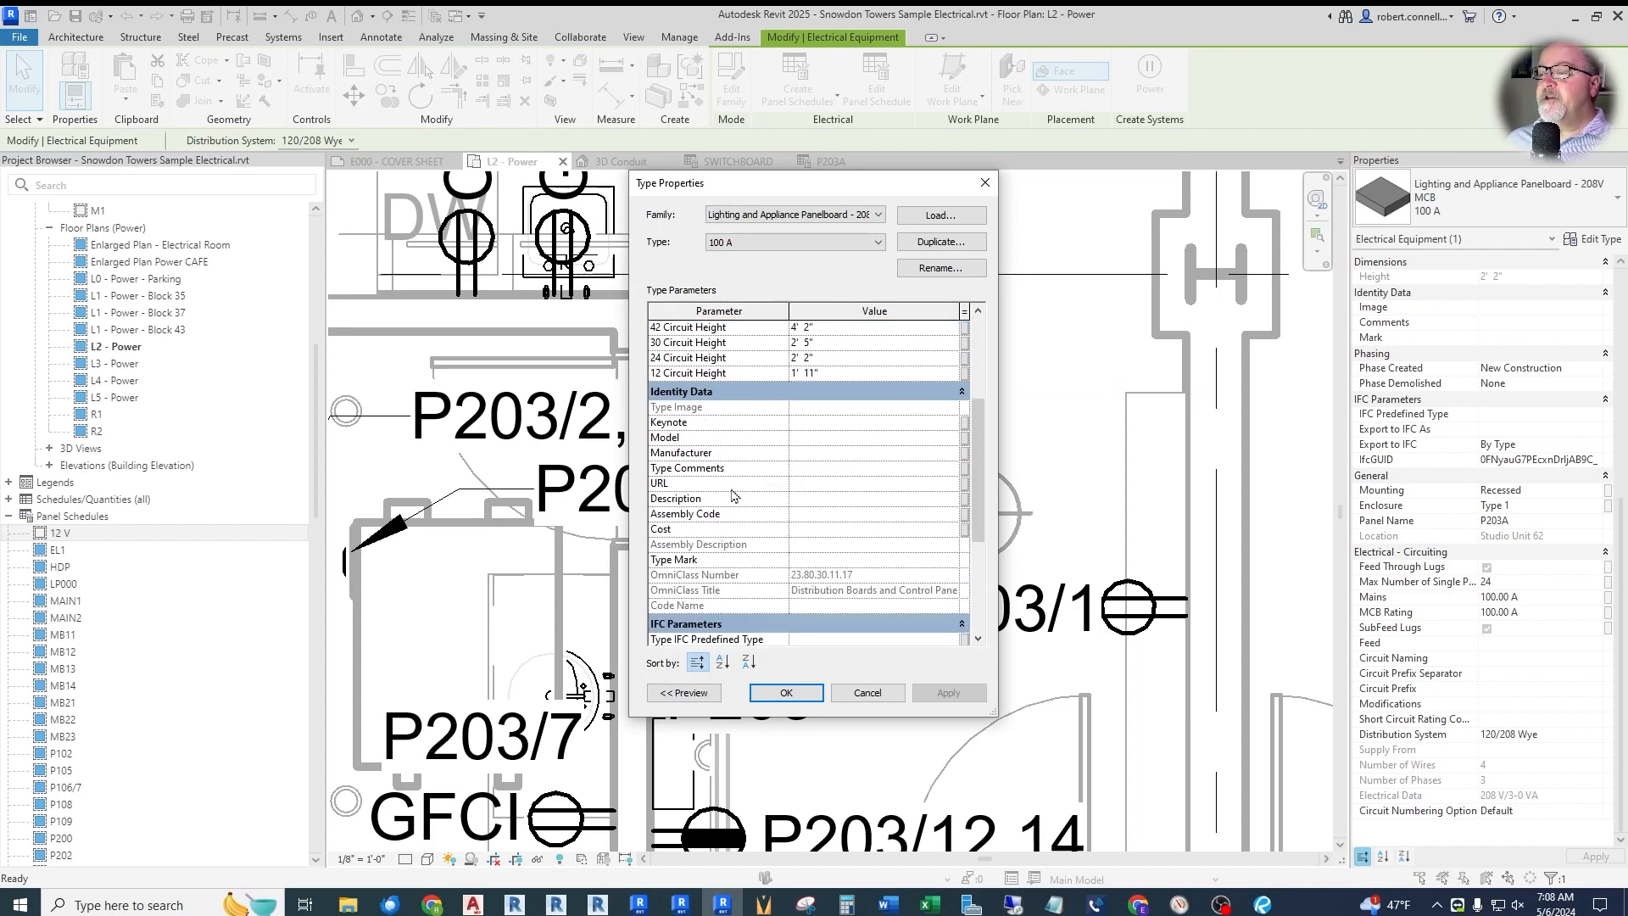
pyautogui.scroll(3, 771, 553)
pyautogui.scroll(-3, 772, 553)
pyautogui.click(865, 695)
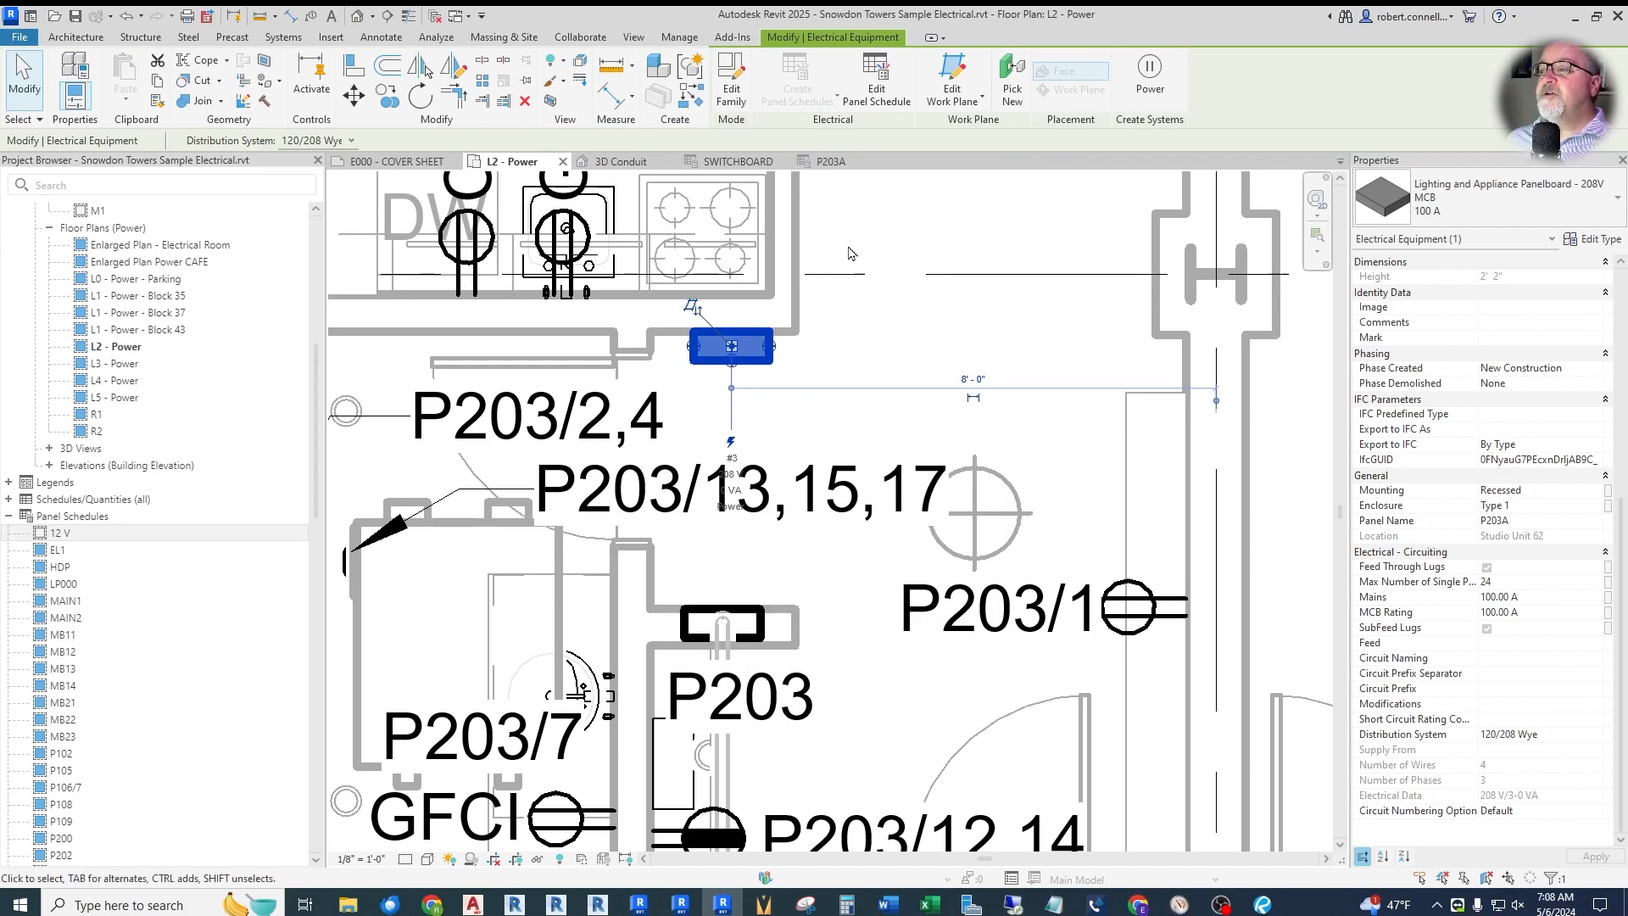
# - Set Mounting to mount in the P203A panel schedule and check the value in the panelboard's properties in L2 - Power
pyautogui.click(830, 162)
pyautogui.click(558, 210)
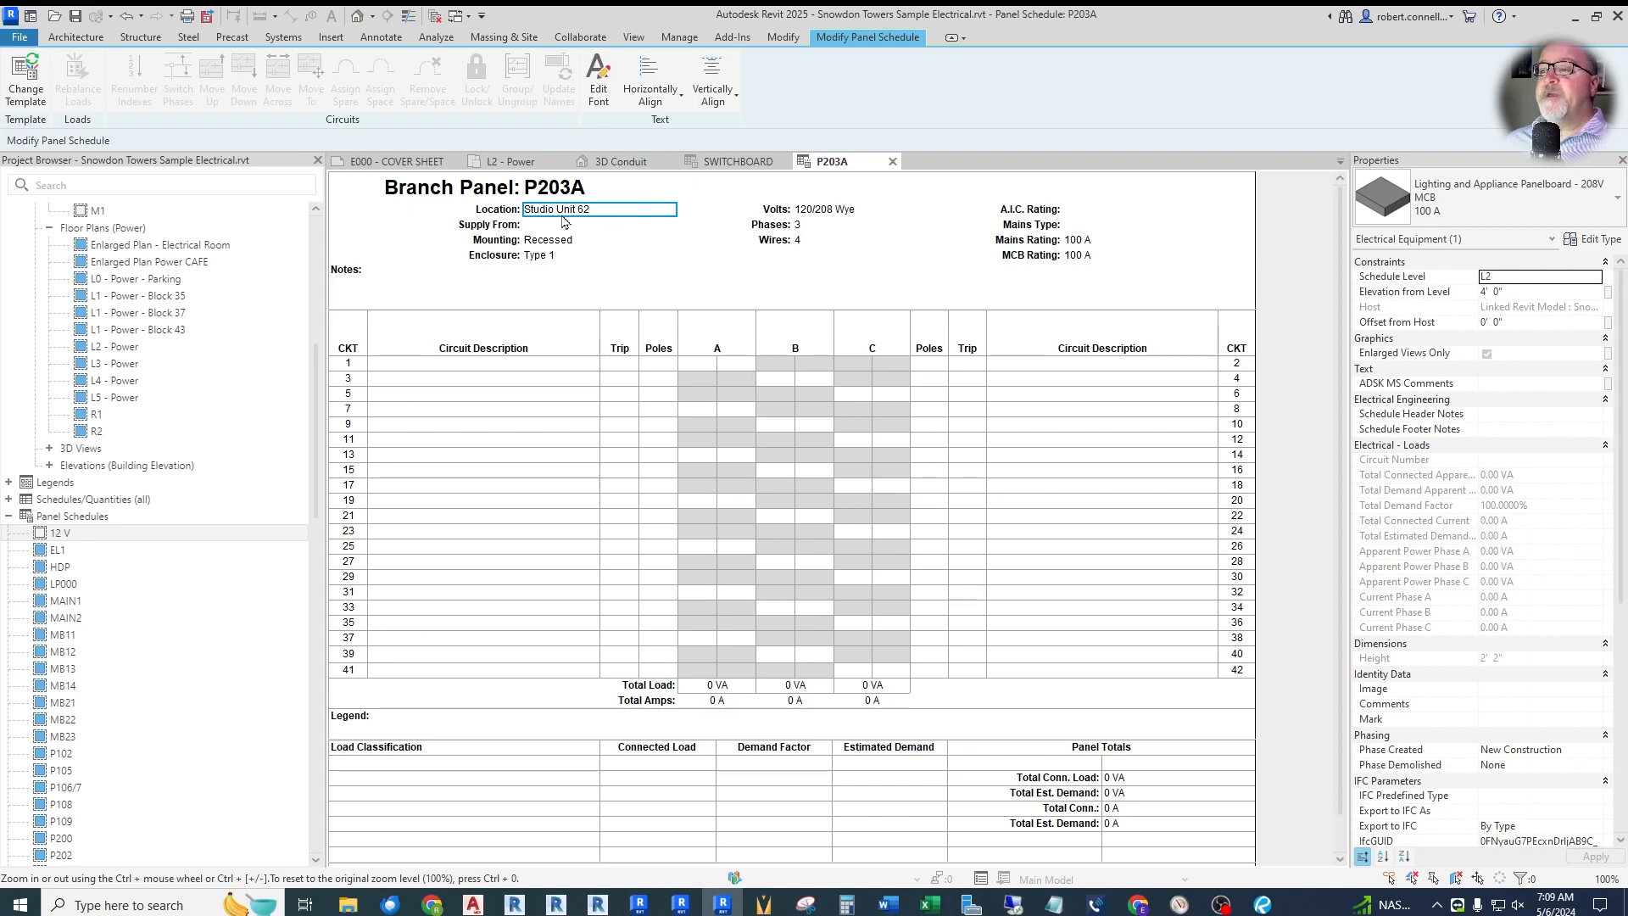
pyautogui.click(540, 226)
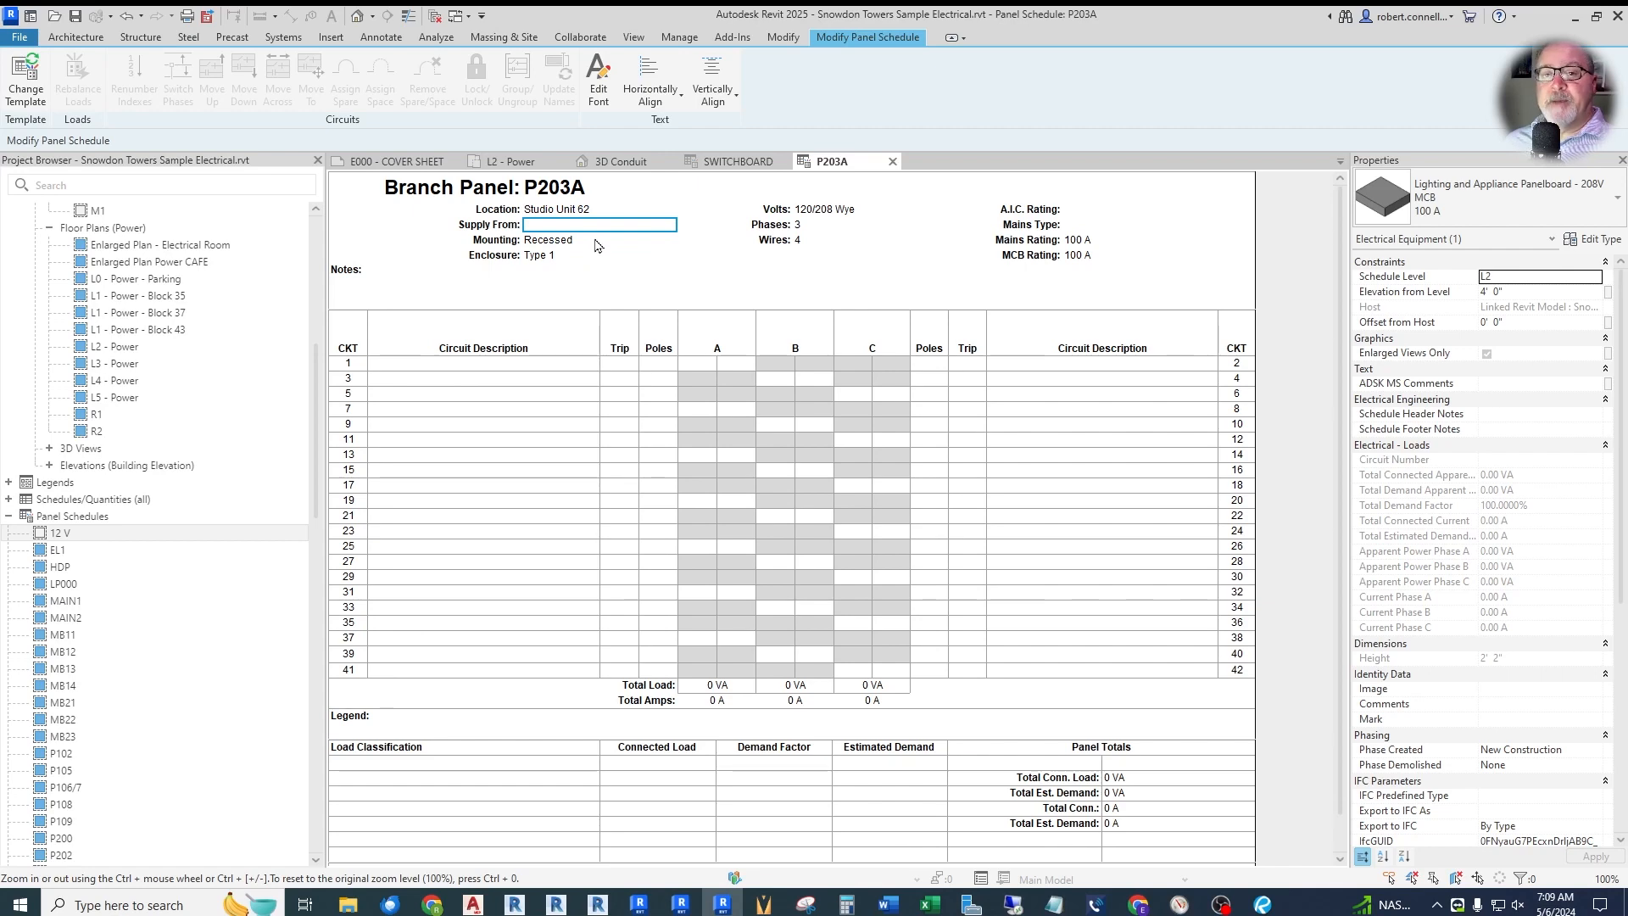
pyautogui.click(549, 241)
pyautogui.click(583, 240)
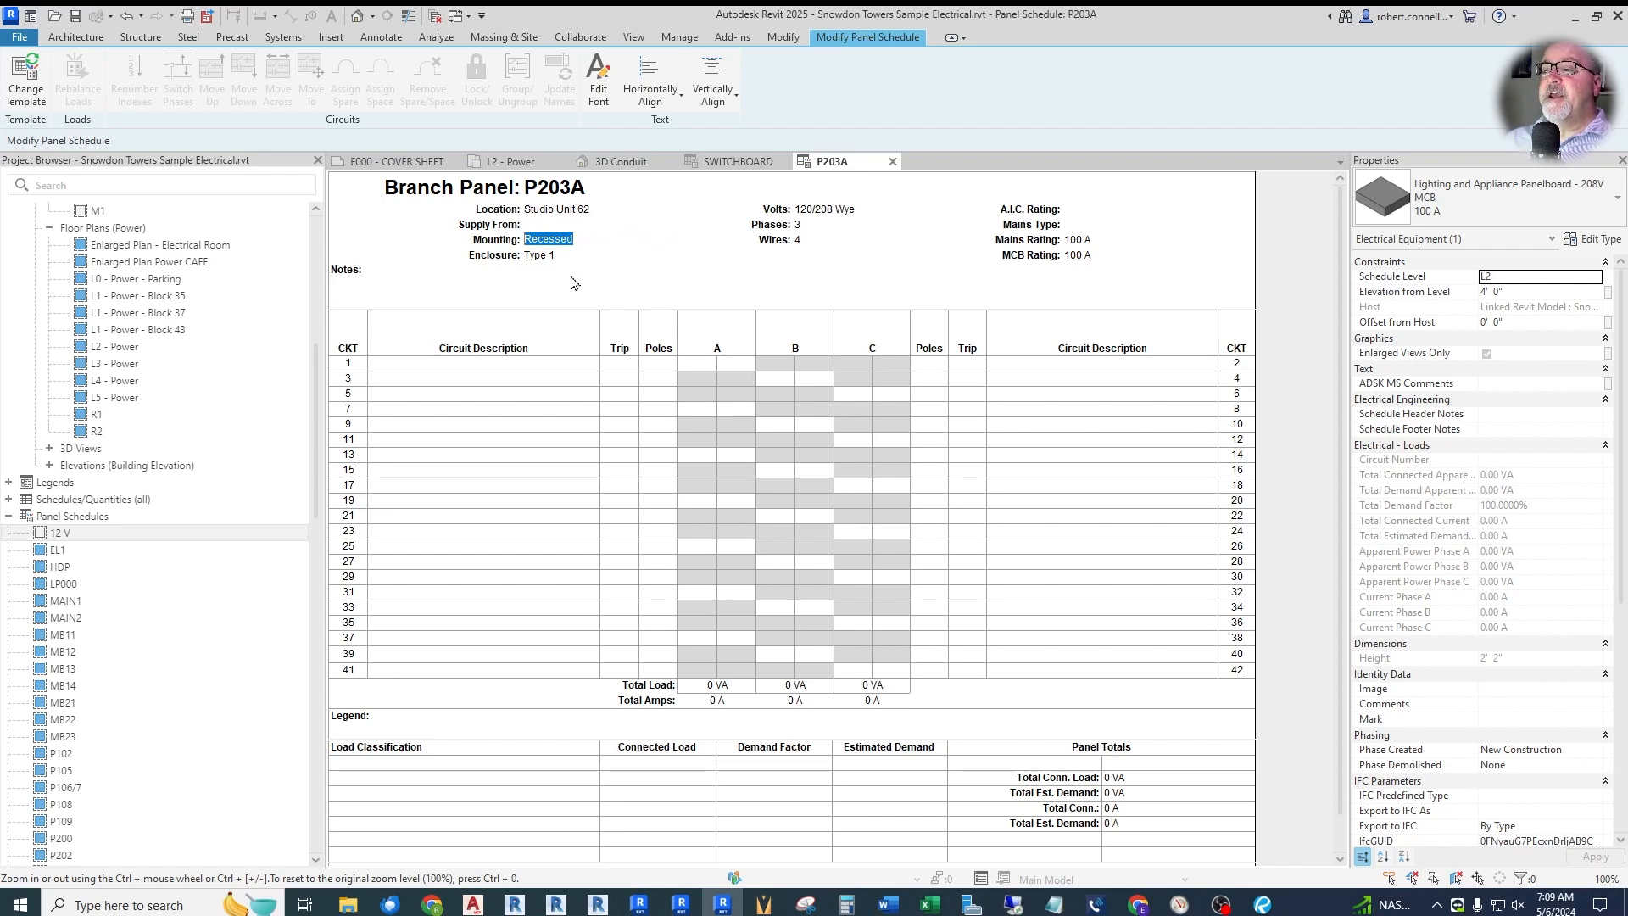
pyautogui.write('m')
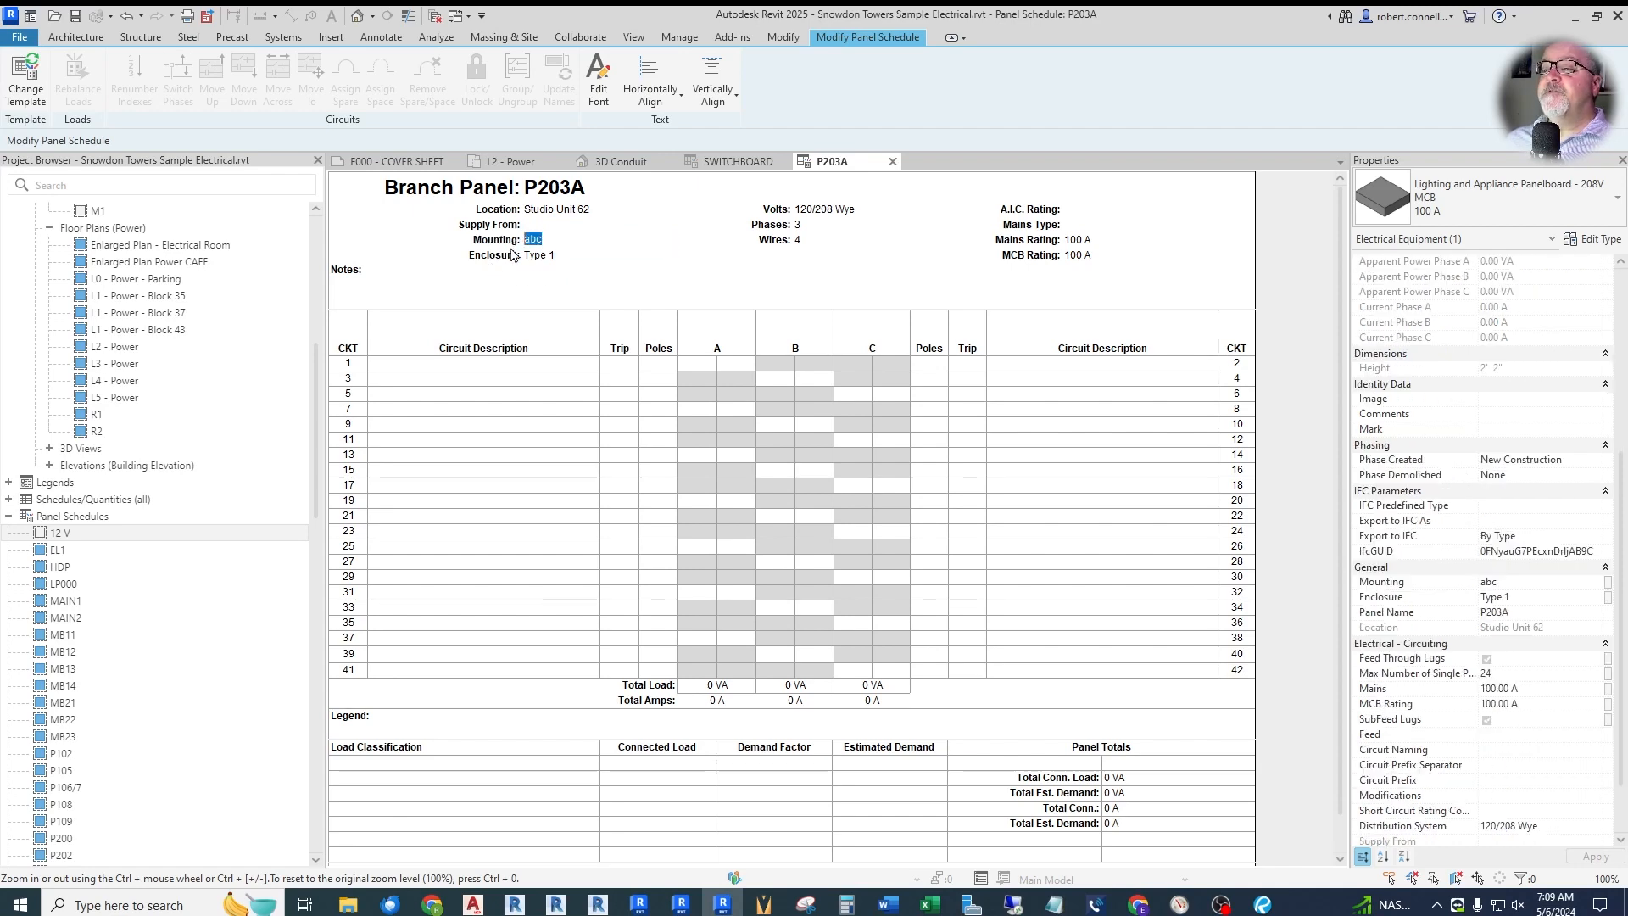
pyautogui.write('ount')
pyautogui.press('Return')
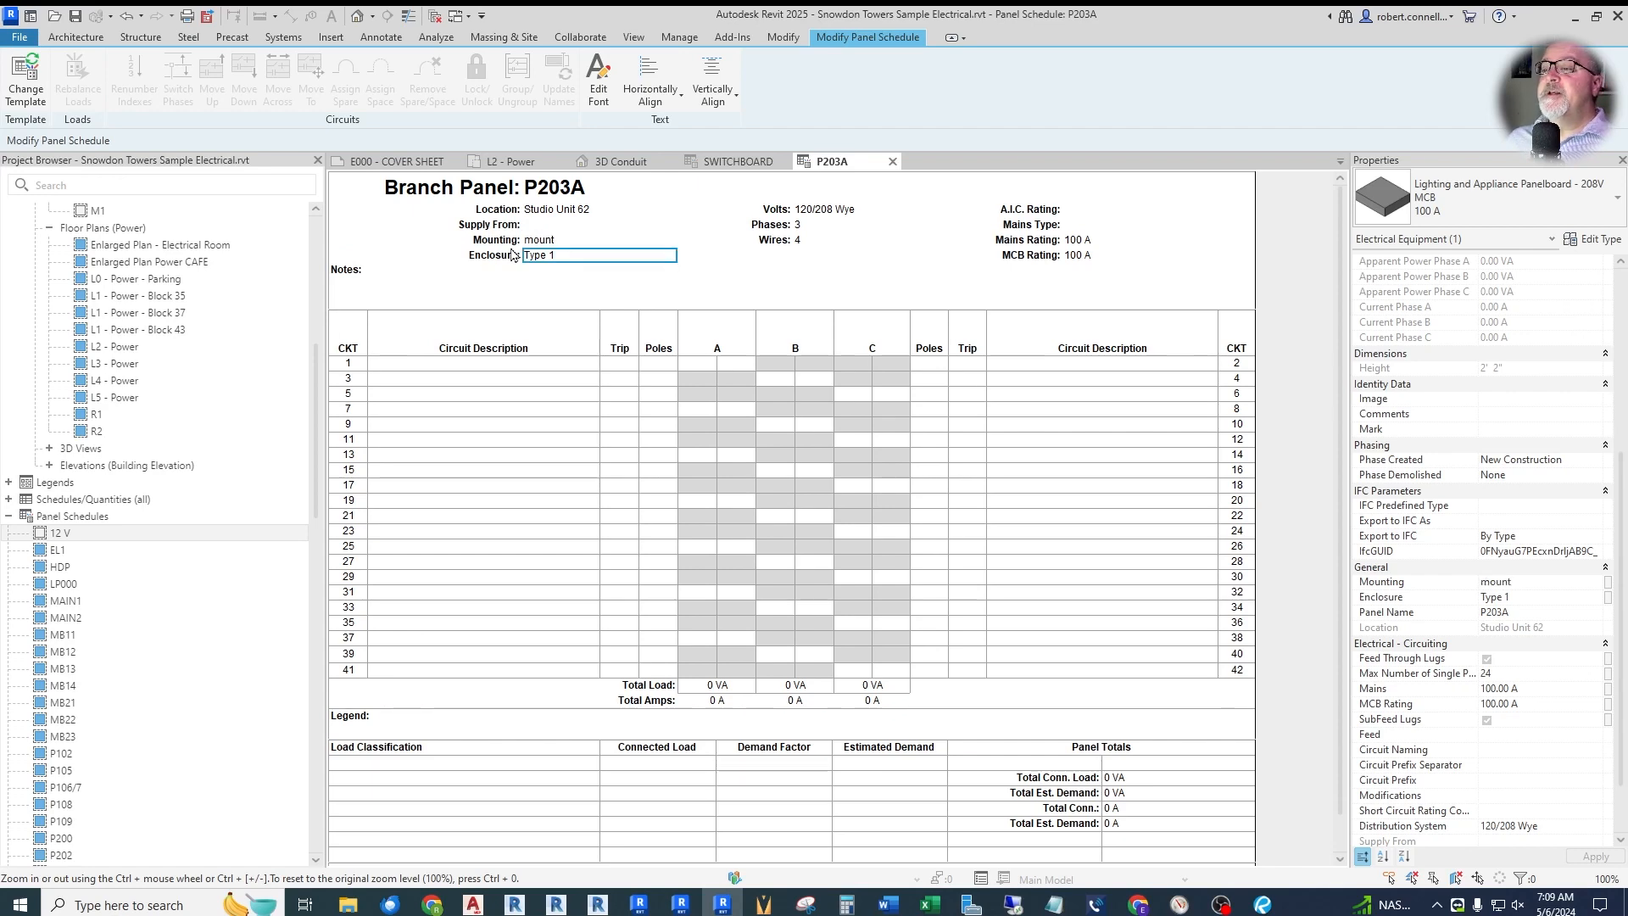
pyautogui.click(511, 161)
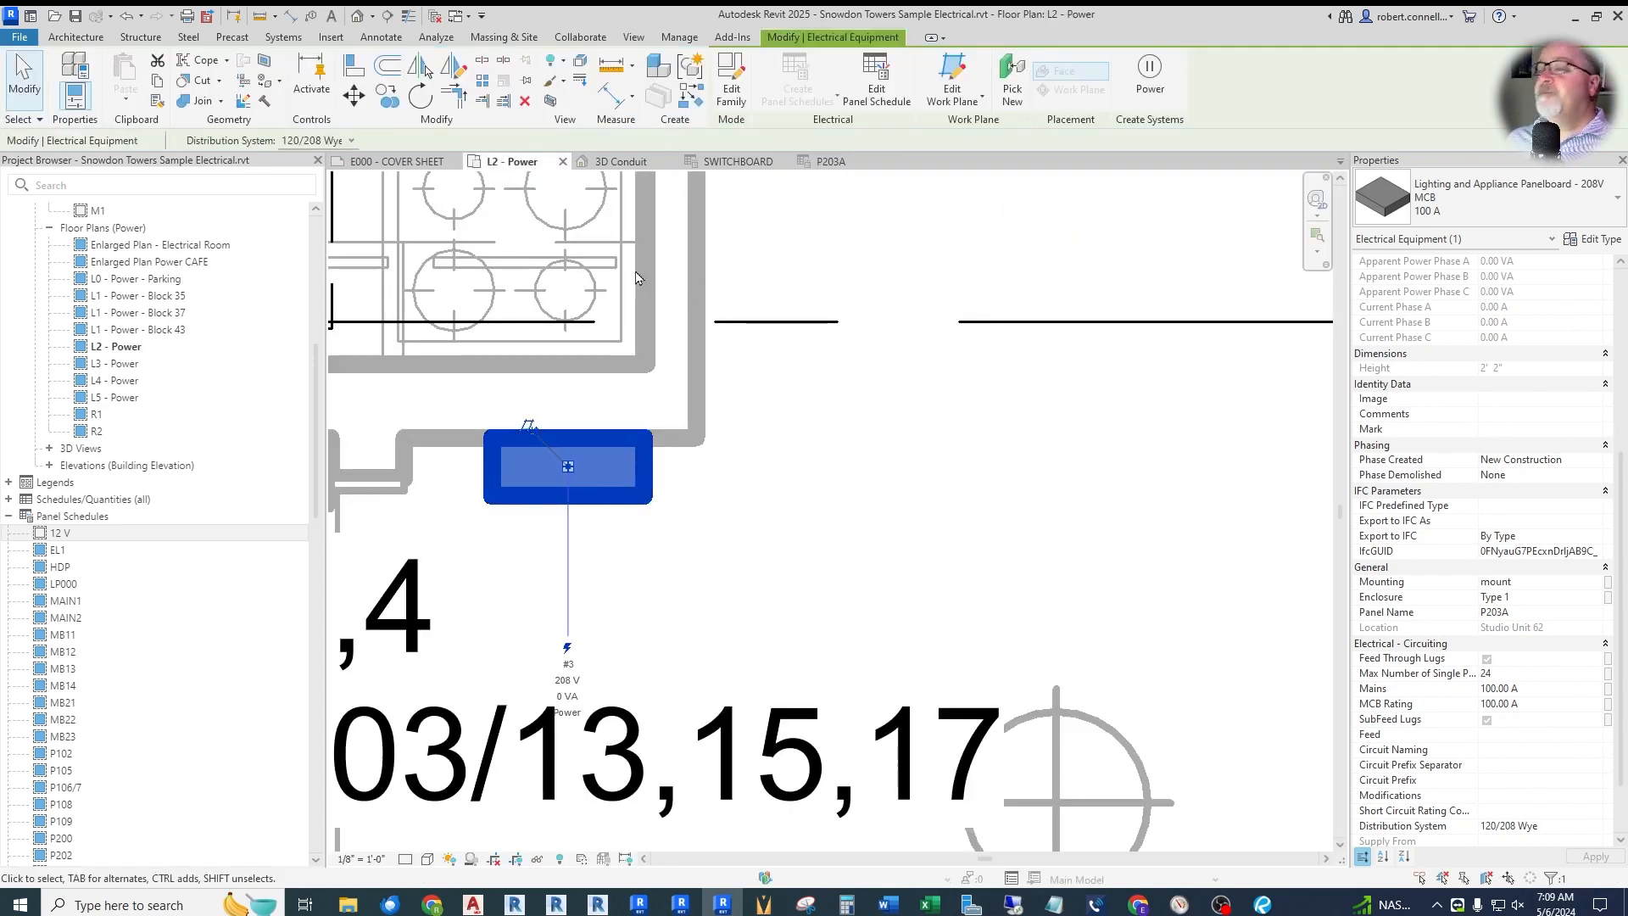
pyautogui.scroll(5, 1484, 509)
pyautogui.scroll(-10, 1517, 526)
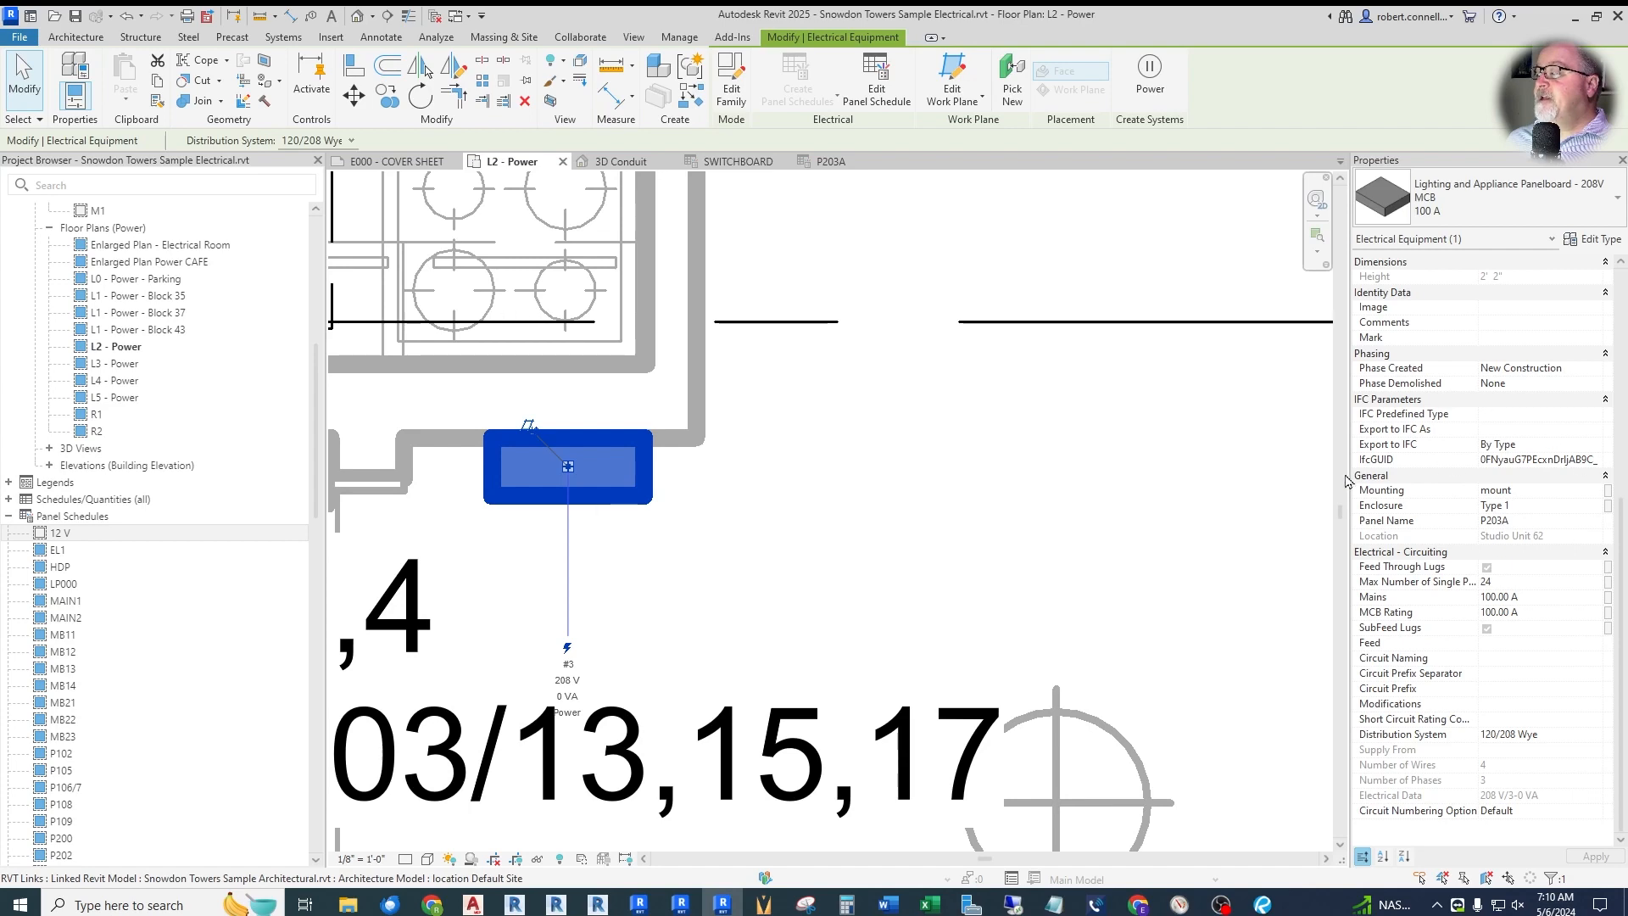
# - Set Enclosure to encl in the P203A panel schedule and check the value in the panelboard's properties in L2 - Power
pyautogui.click(829, 163)
pyautogui.click(575, 257)
pyautogui.write('encl')
pyautogui.press('Return')
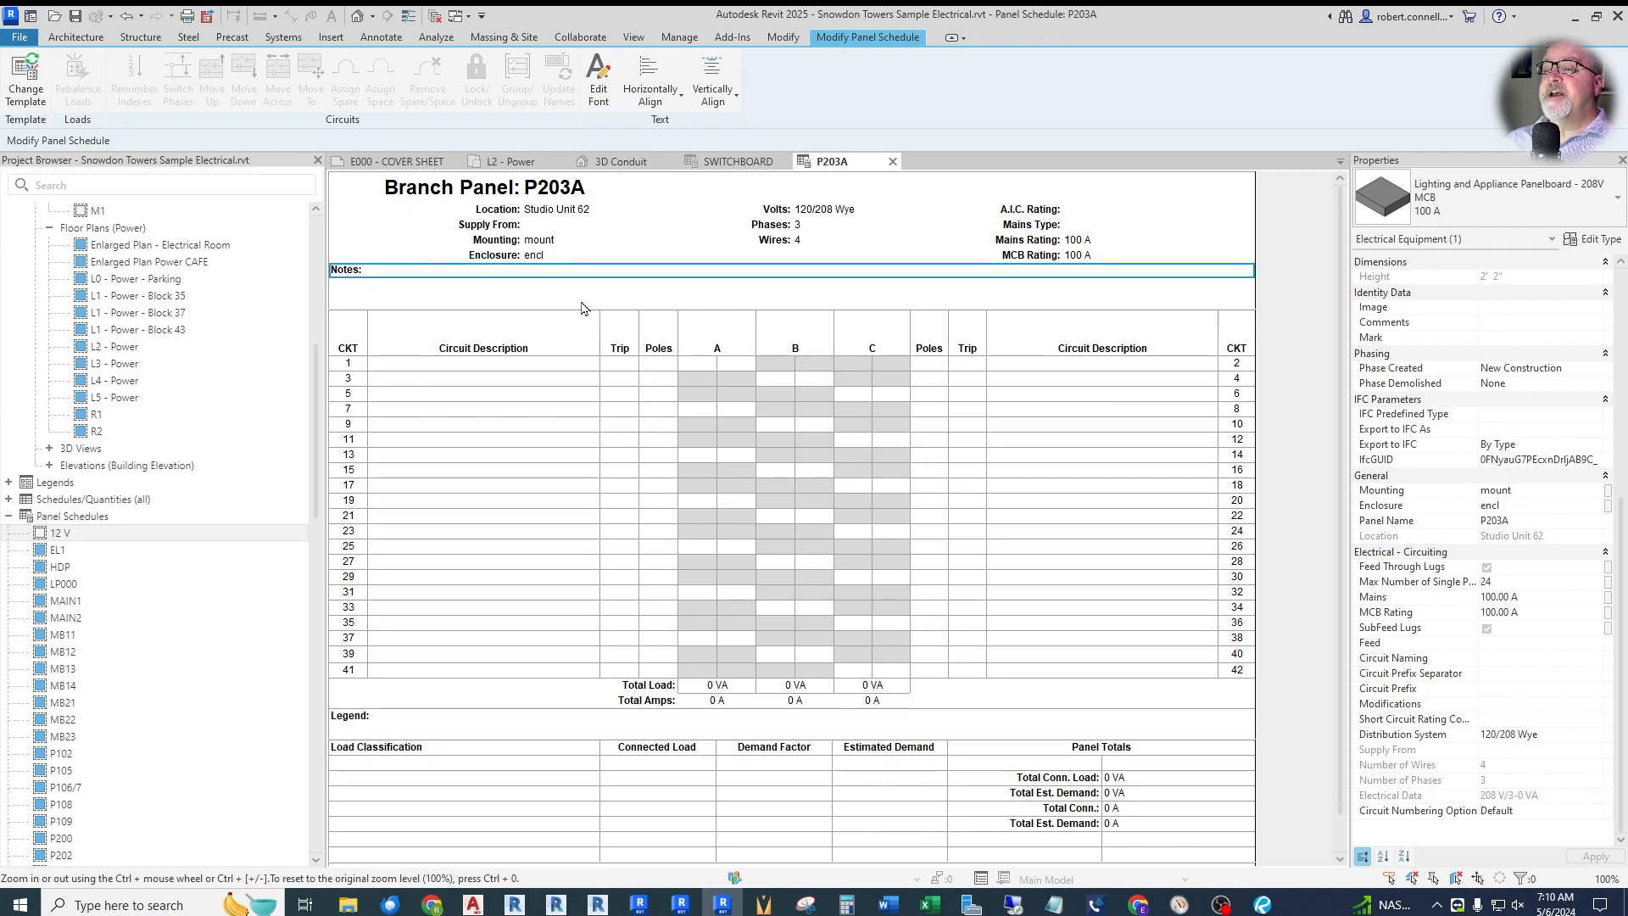
pyautogui.click(510, 161)
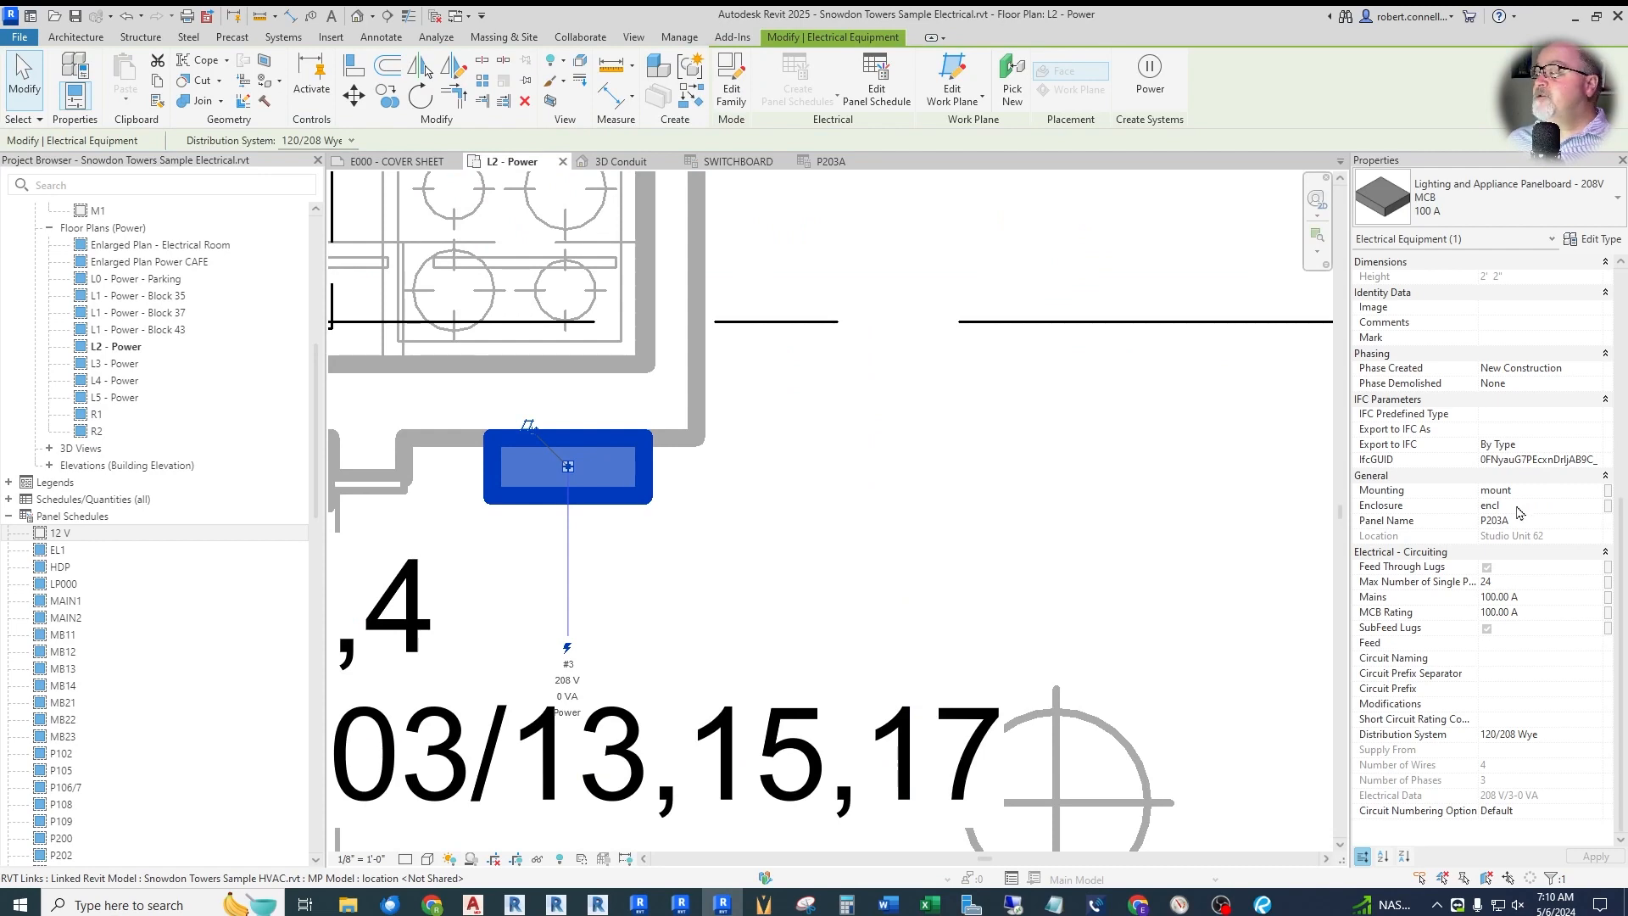
# - Compare the schedule's Volts and Wires entries with the panelboard's properties, and set the A.I.C. Rating to aic in the P203A schedule
pyautogui.click(835, 162)
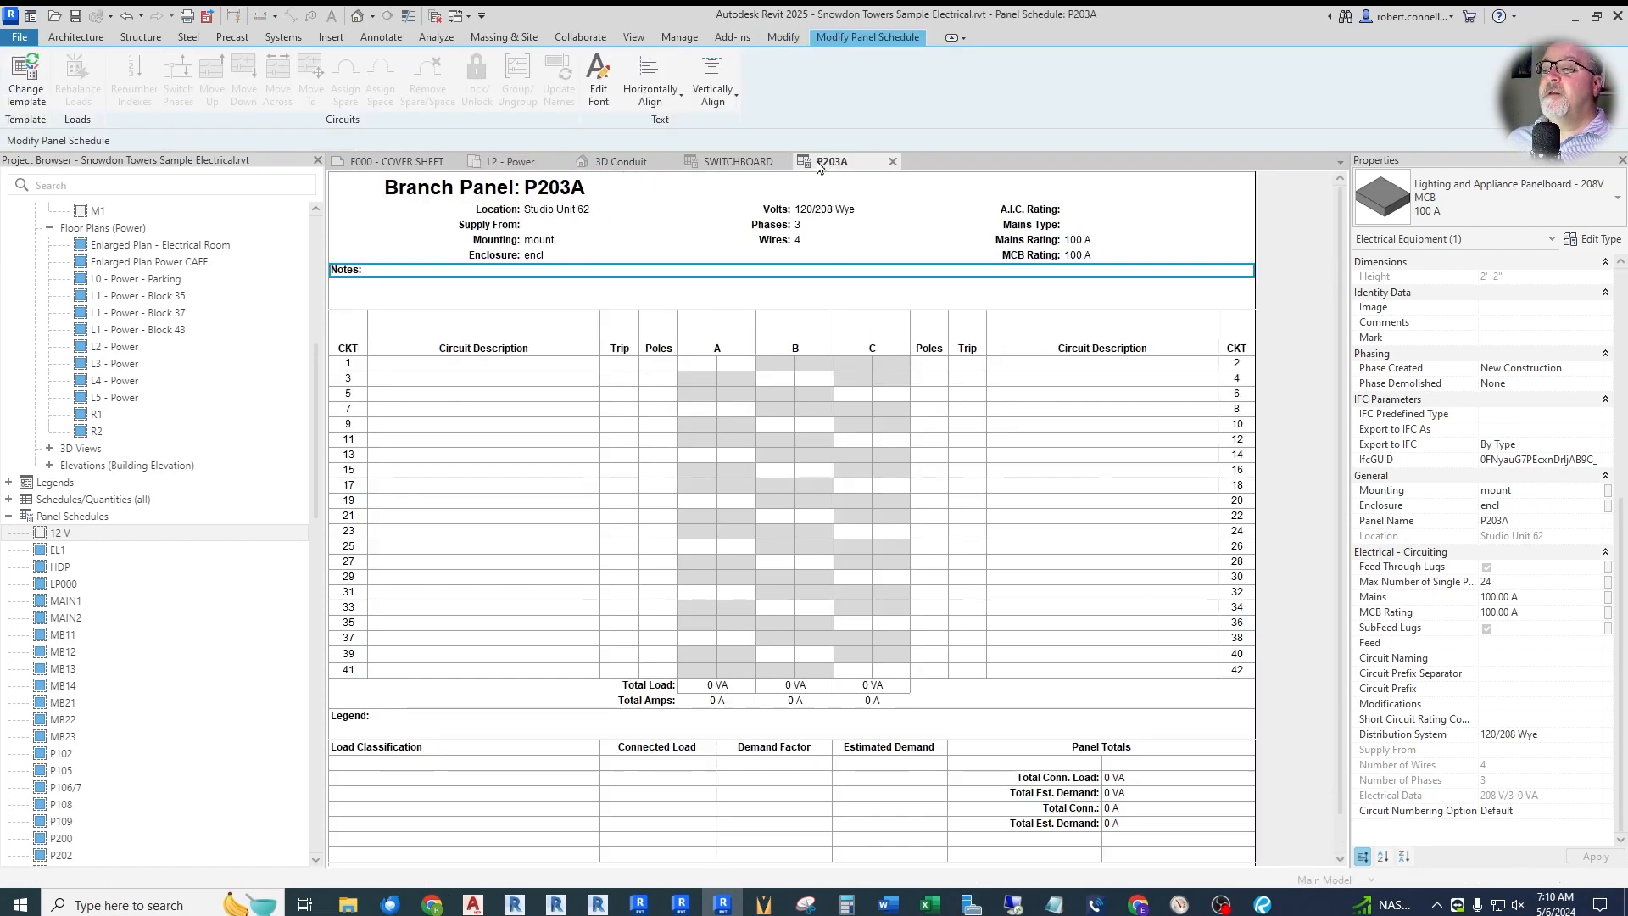
pyautogui.click(814, 210)
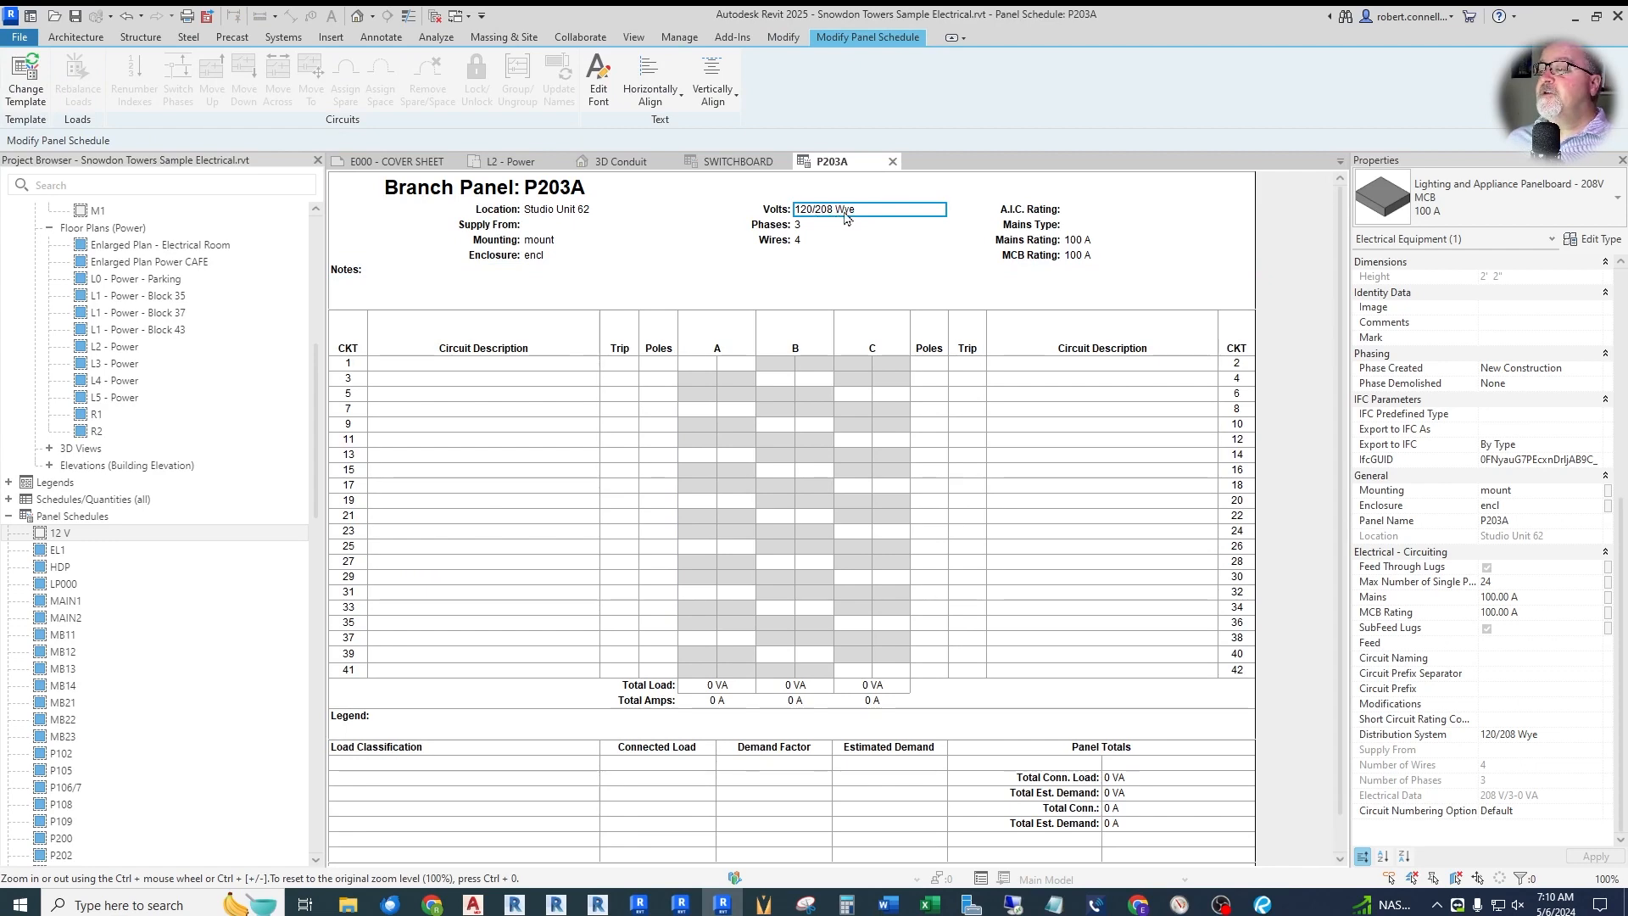
pyautogui.click(519, 162)
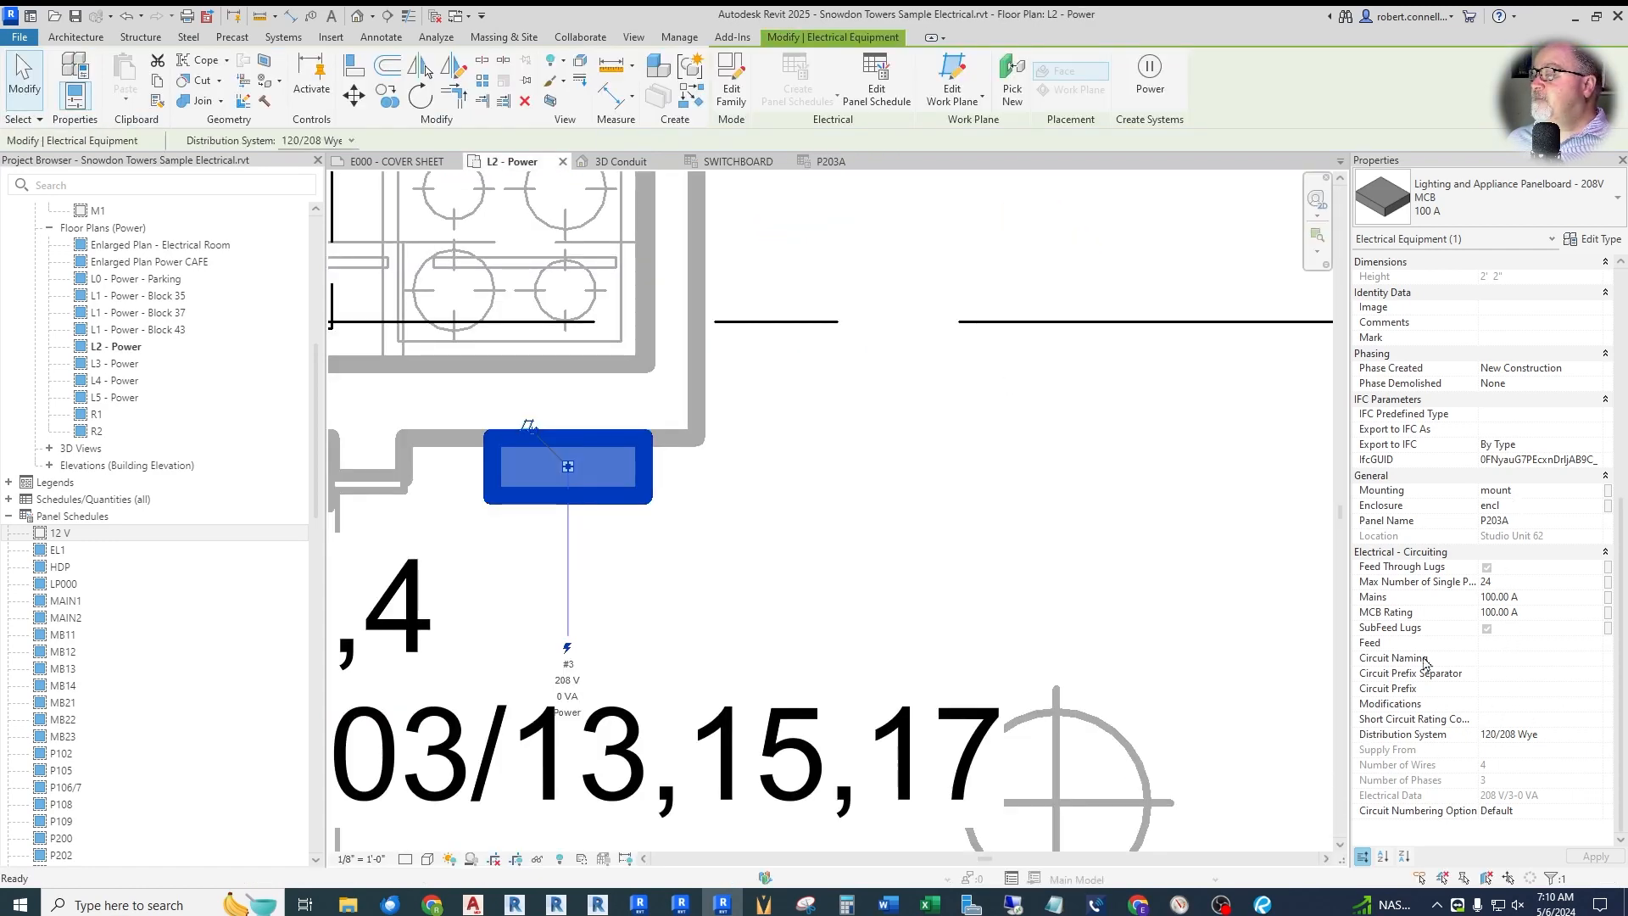
pyautogui.click(833, 163)
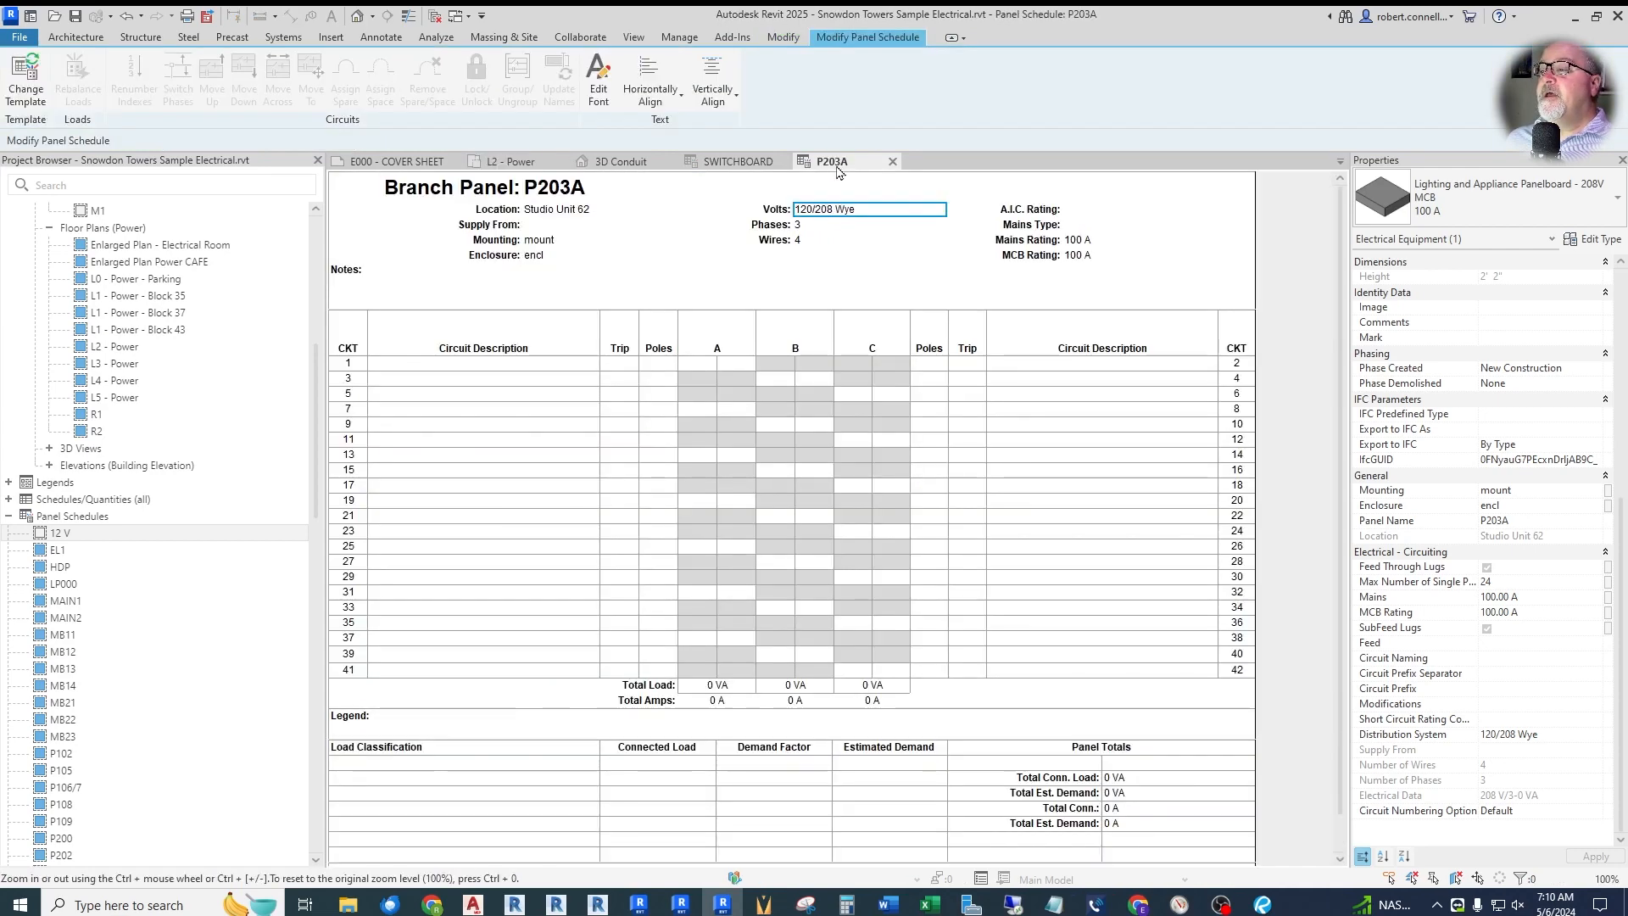
pyautogui.click(799, 243)
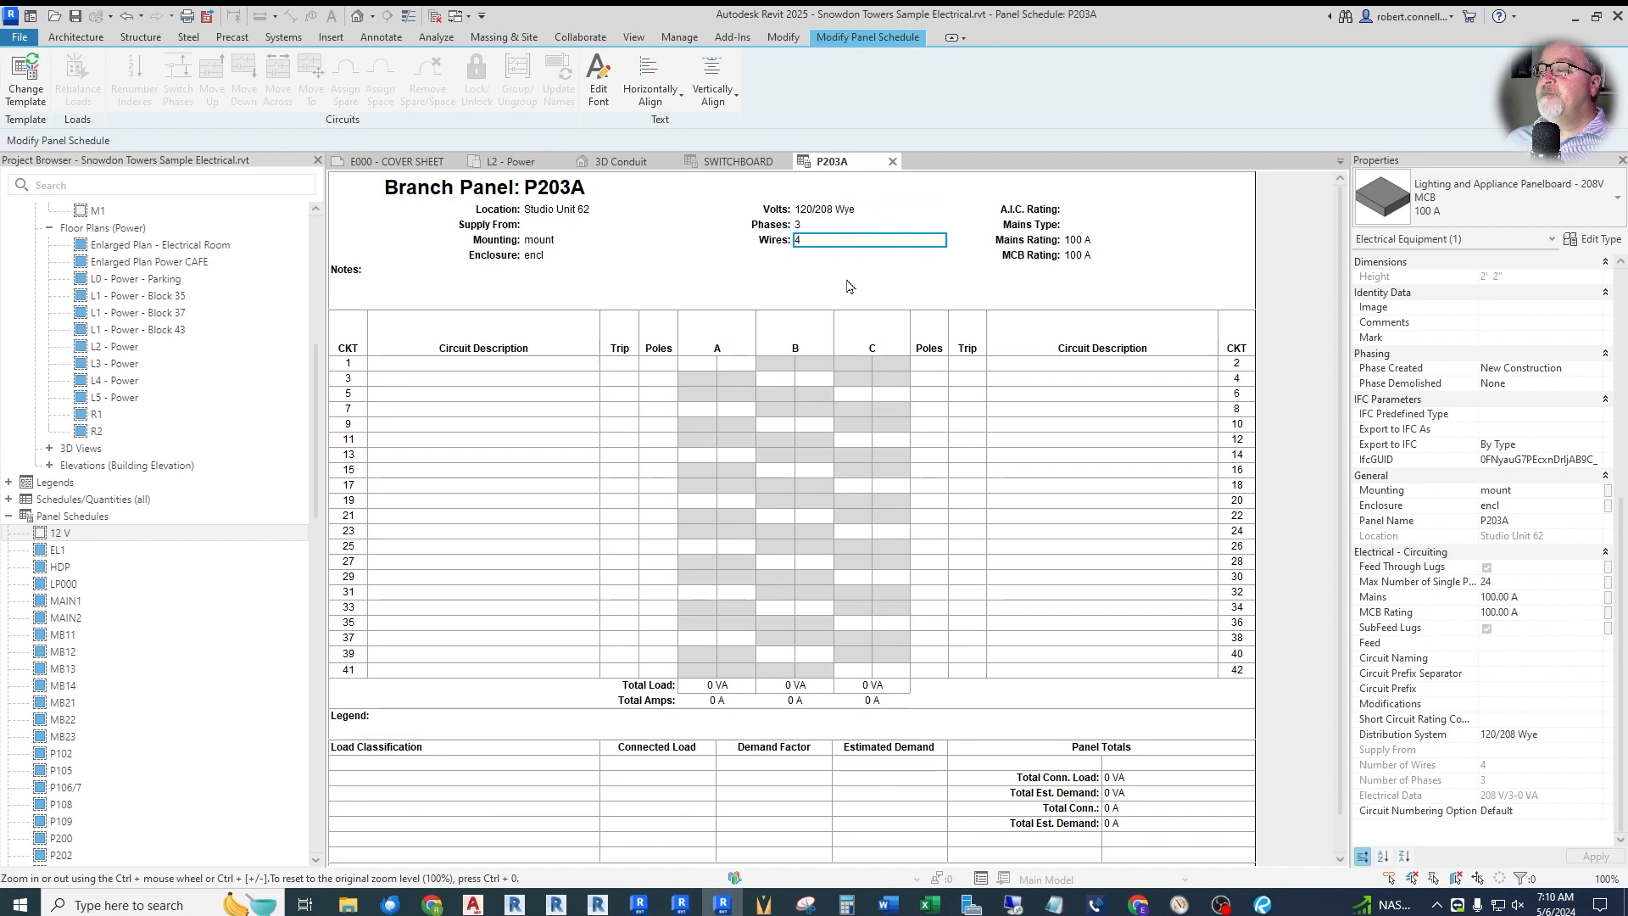
pyautogui.click(1032, 213)
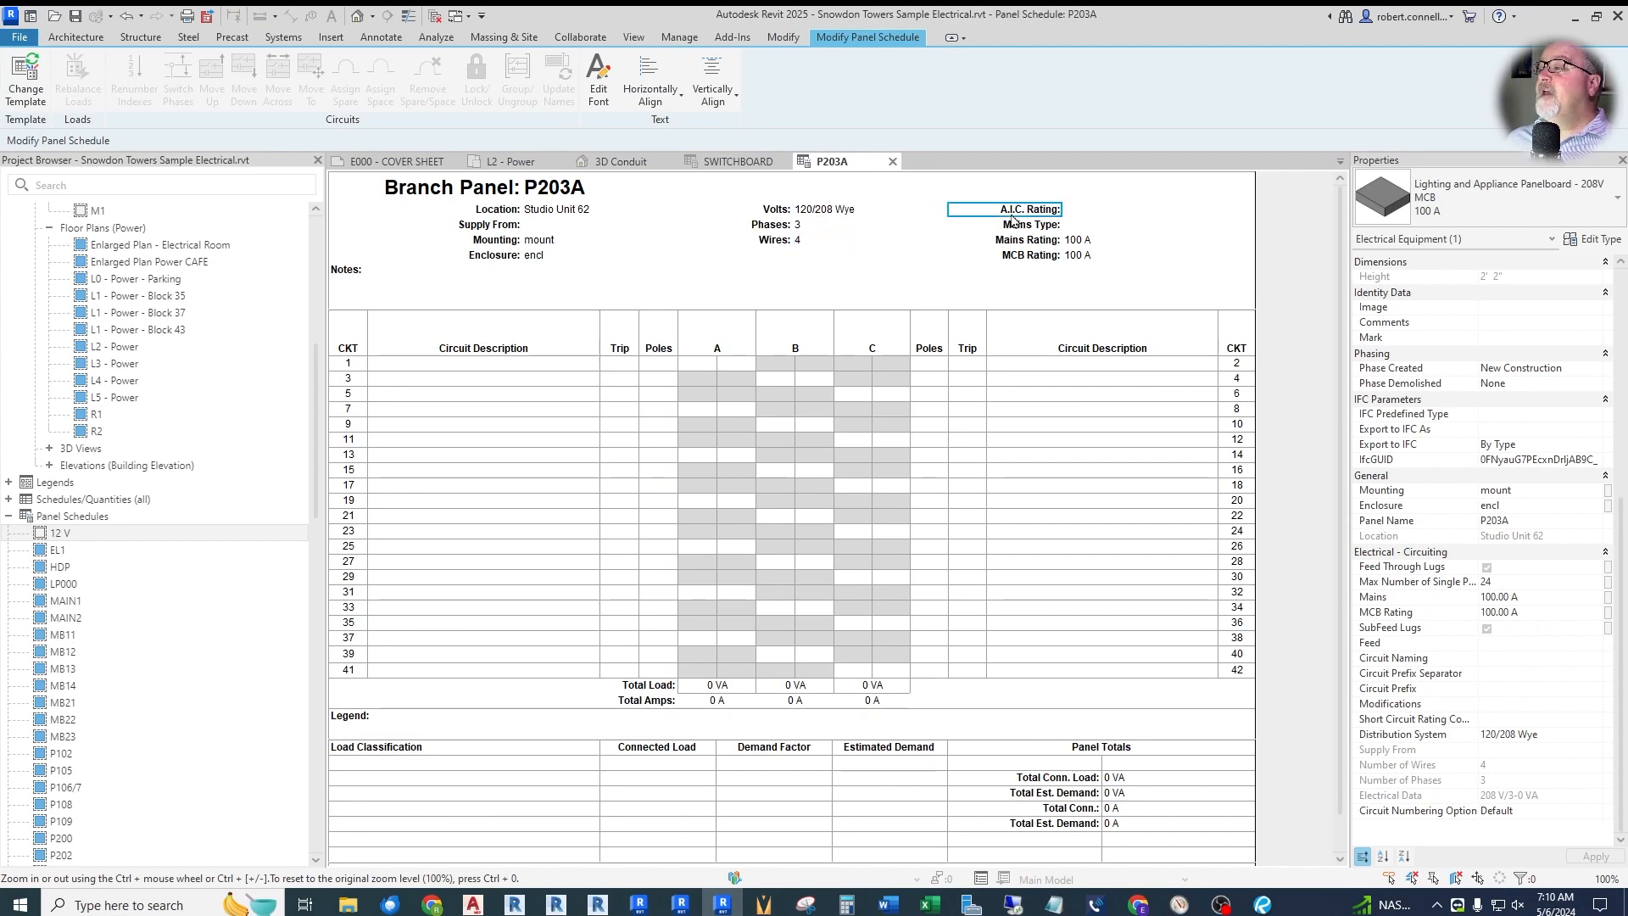
pyautogui.click(1091, 213)
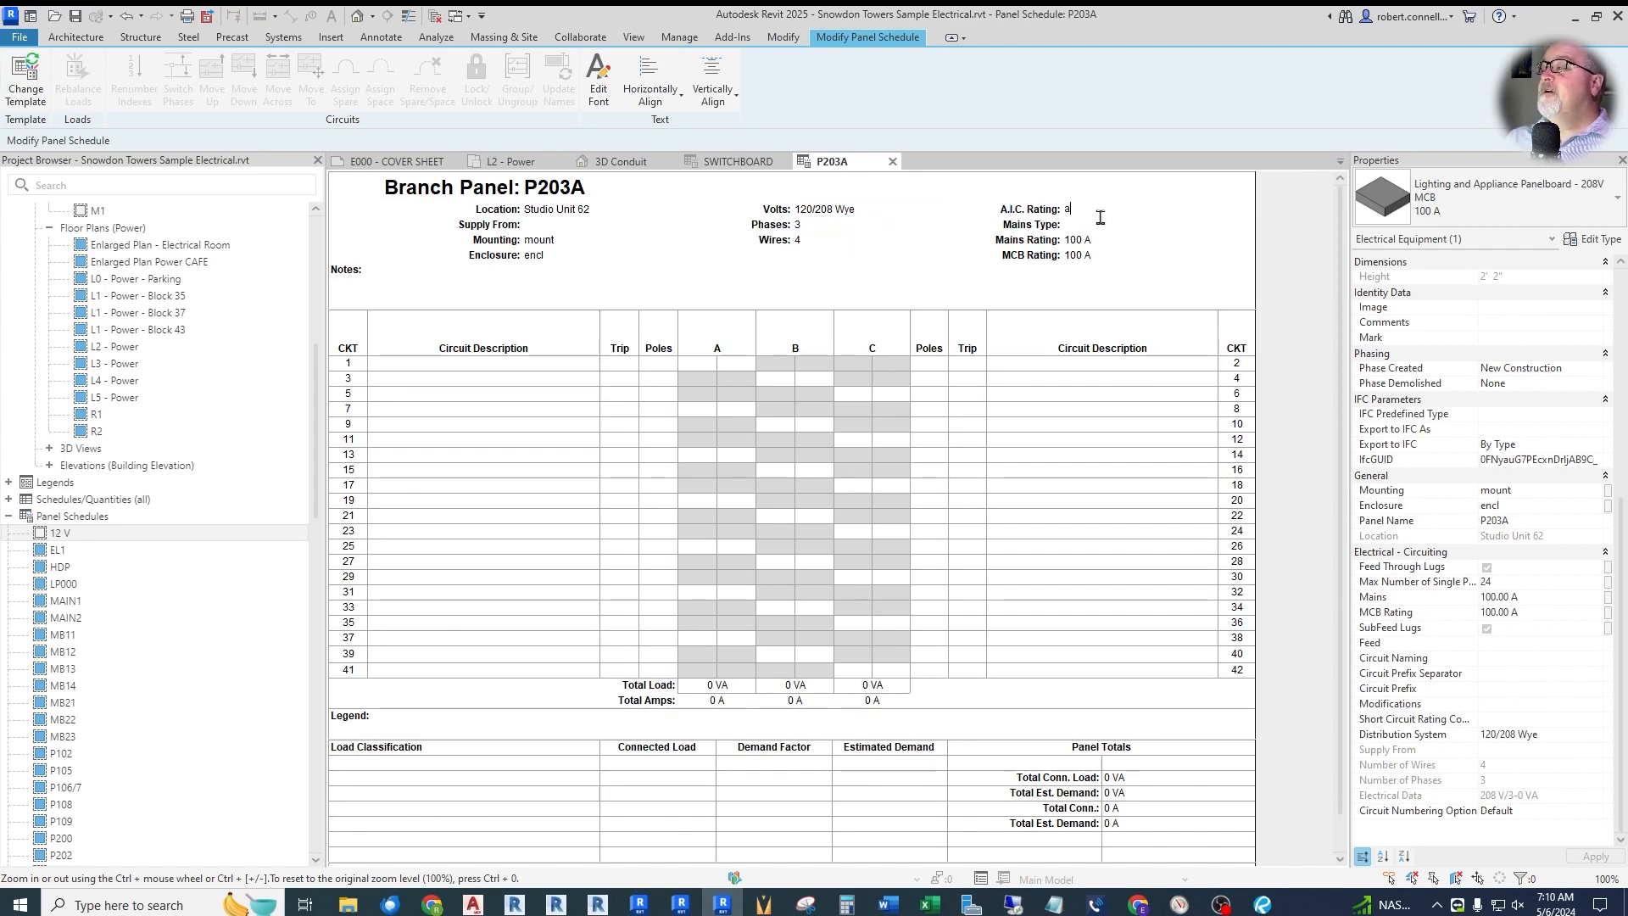
pyautogui.write('aic')
pyautogui.press('Return')
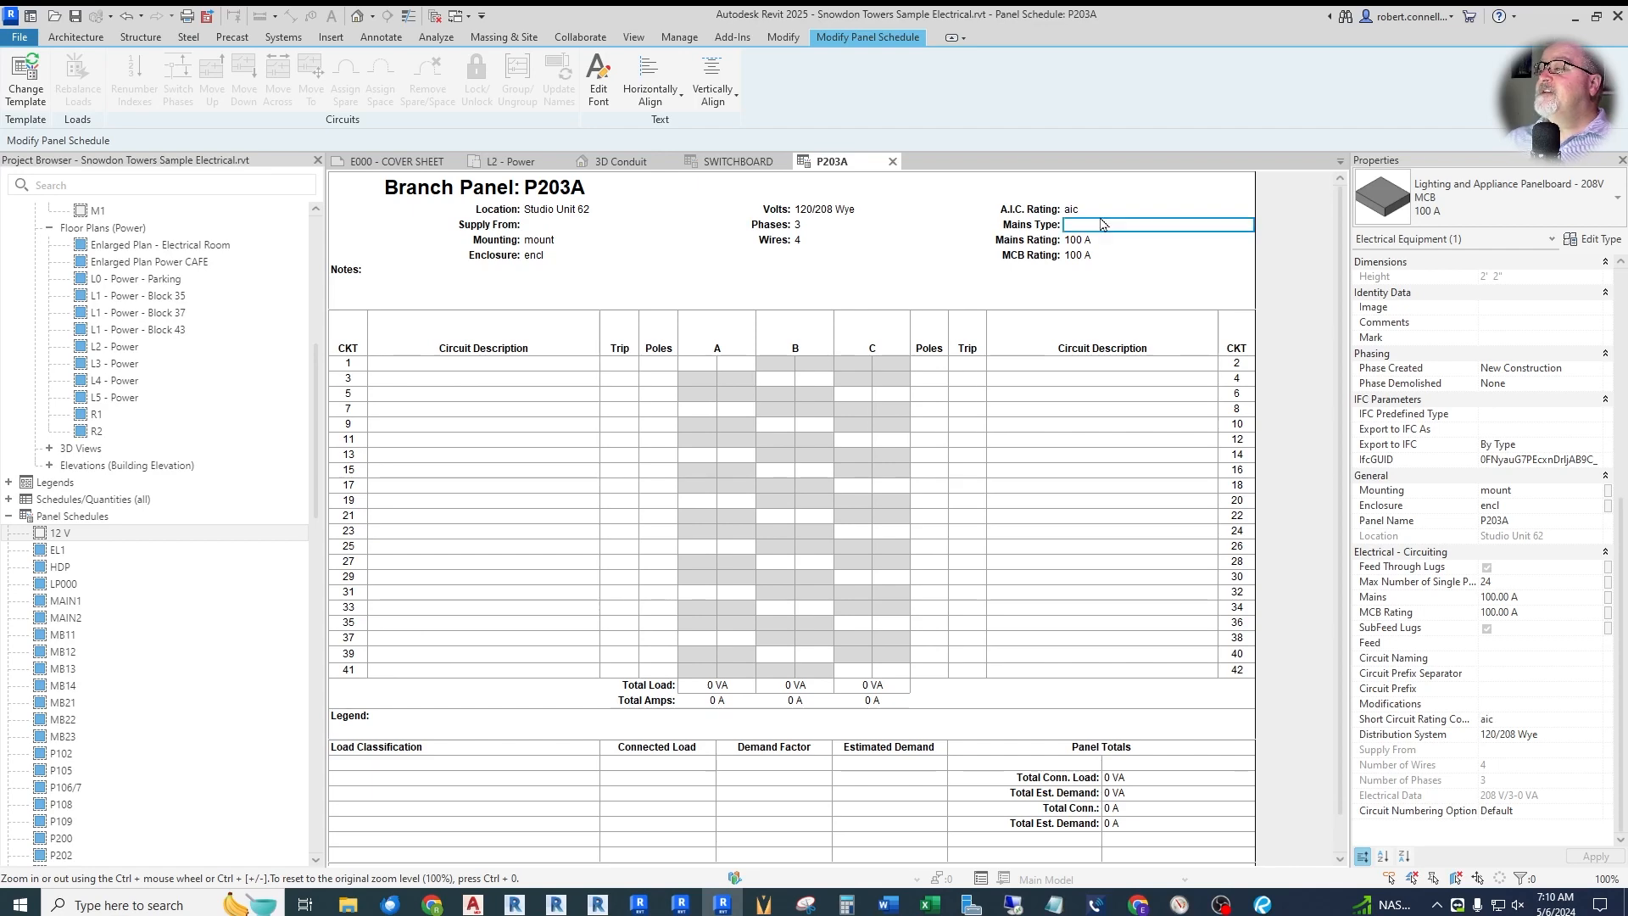
pyautogui.click(513, 162)
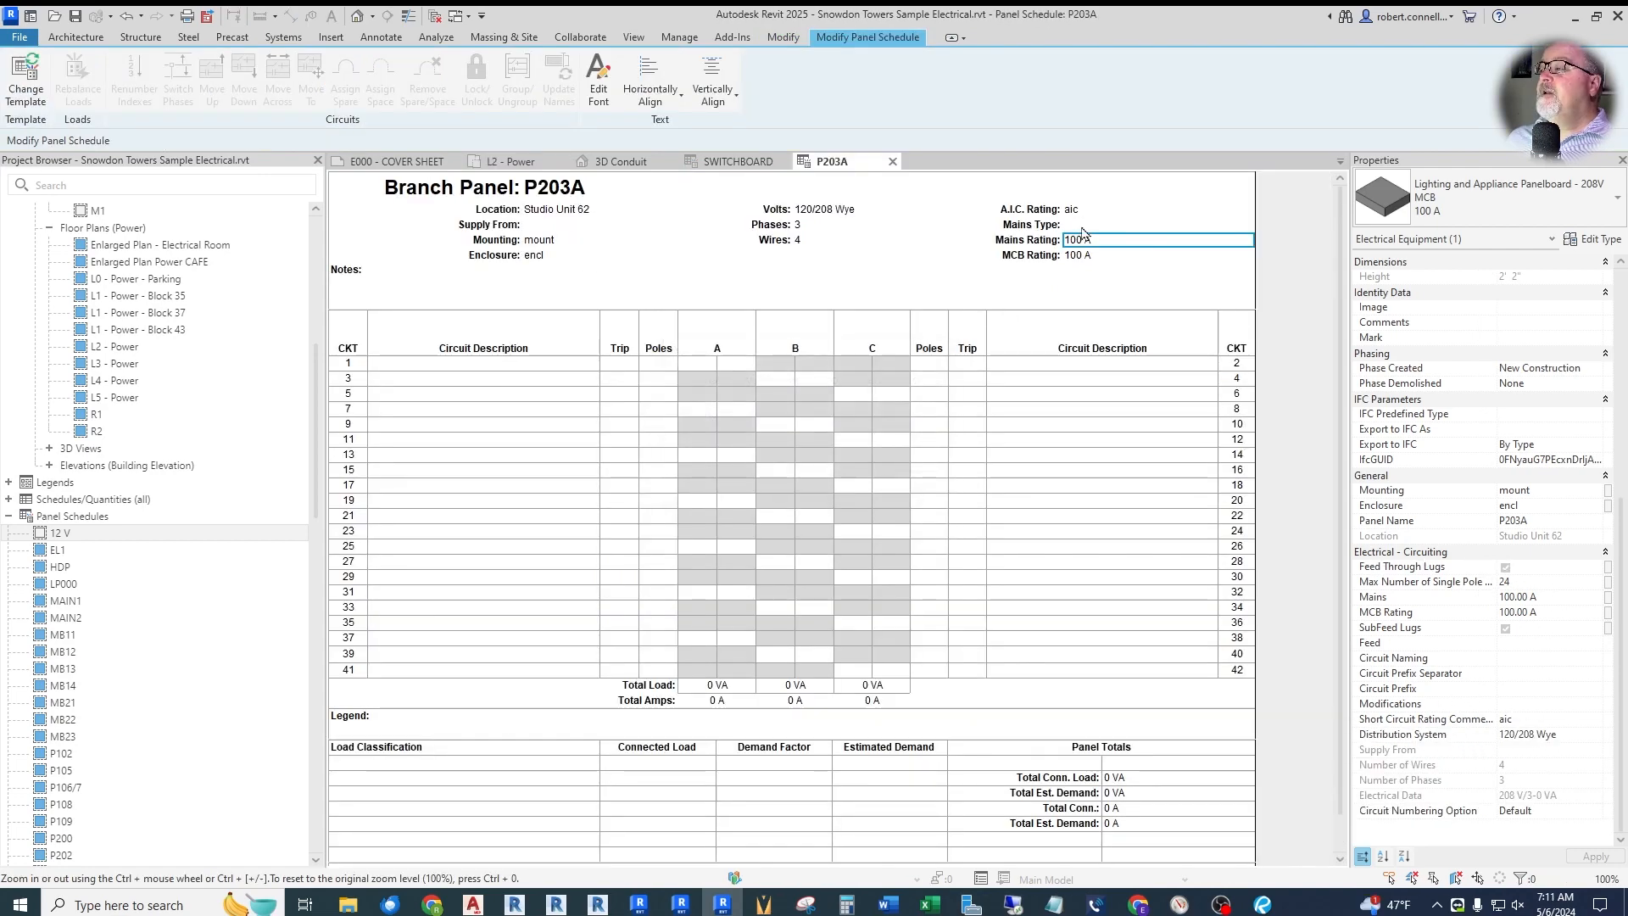
# - Set Mains Type to type for all panelboards of this type from the P203A schedule and check it in the type properties
pyautogui.click(1081, 225)
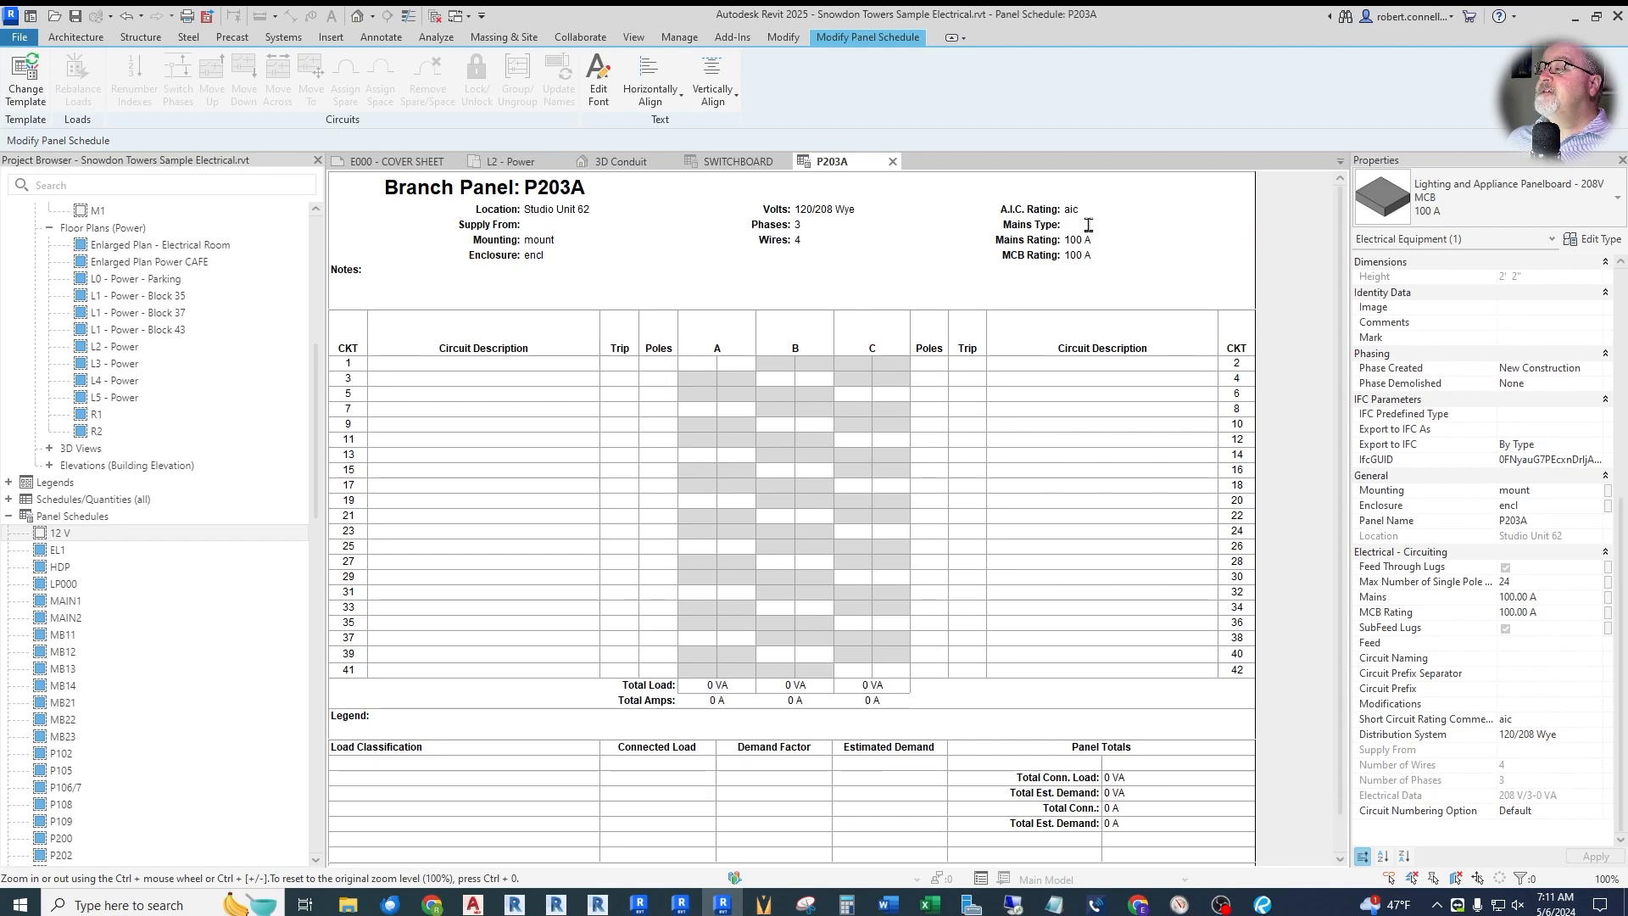
pyautogui.write('typ')
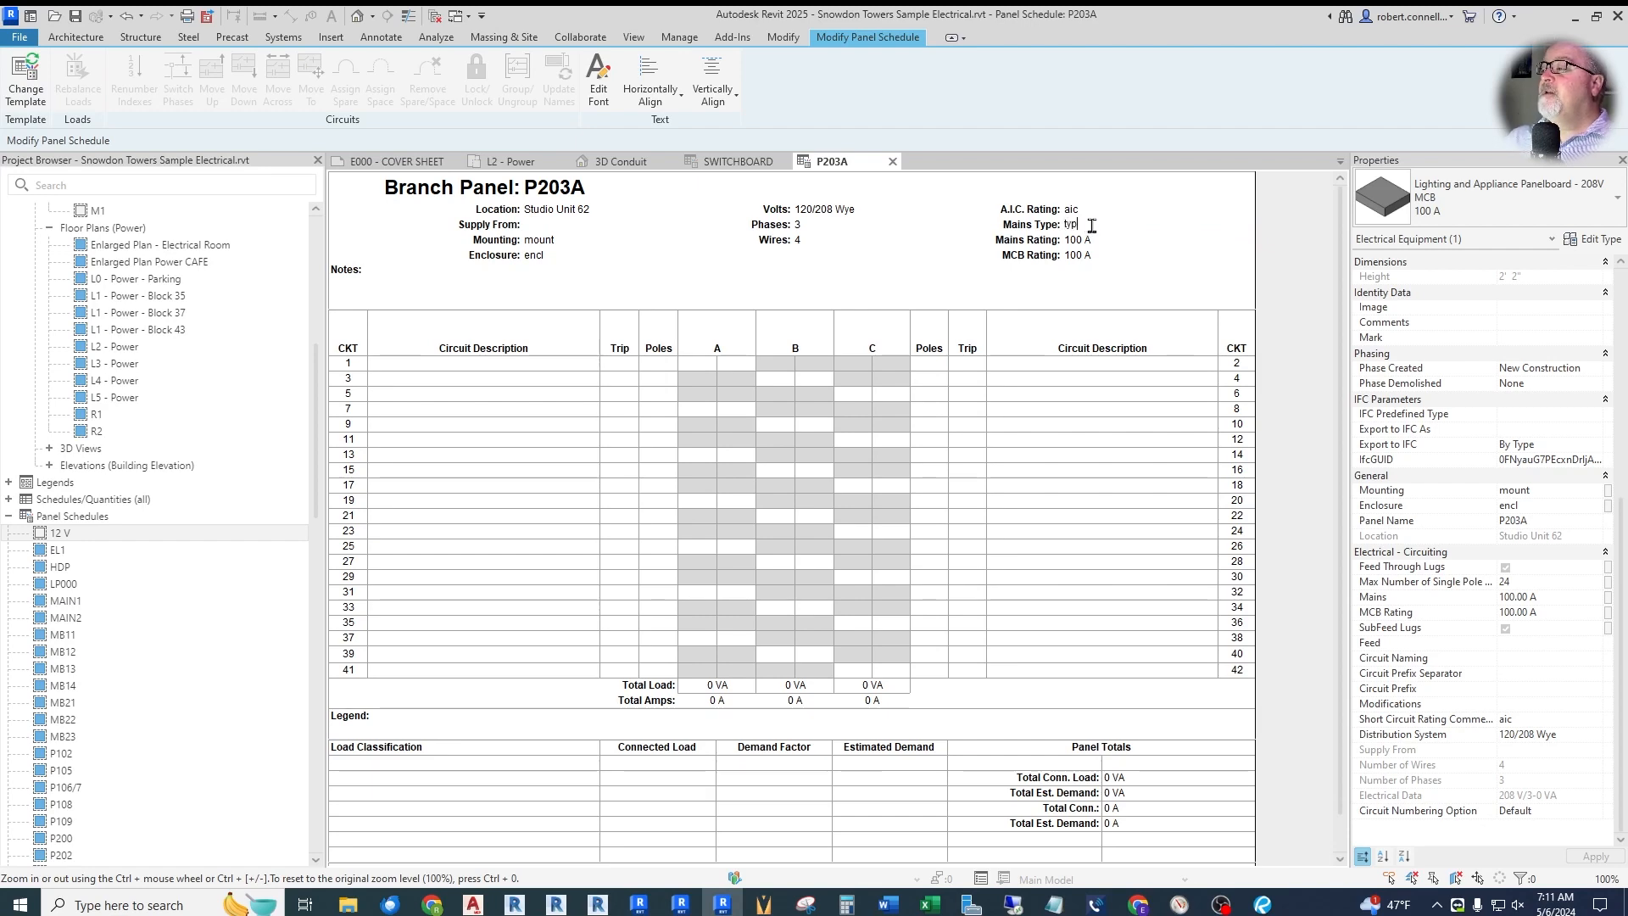
pyautogui.write('e')
pyautogui.press('Return')
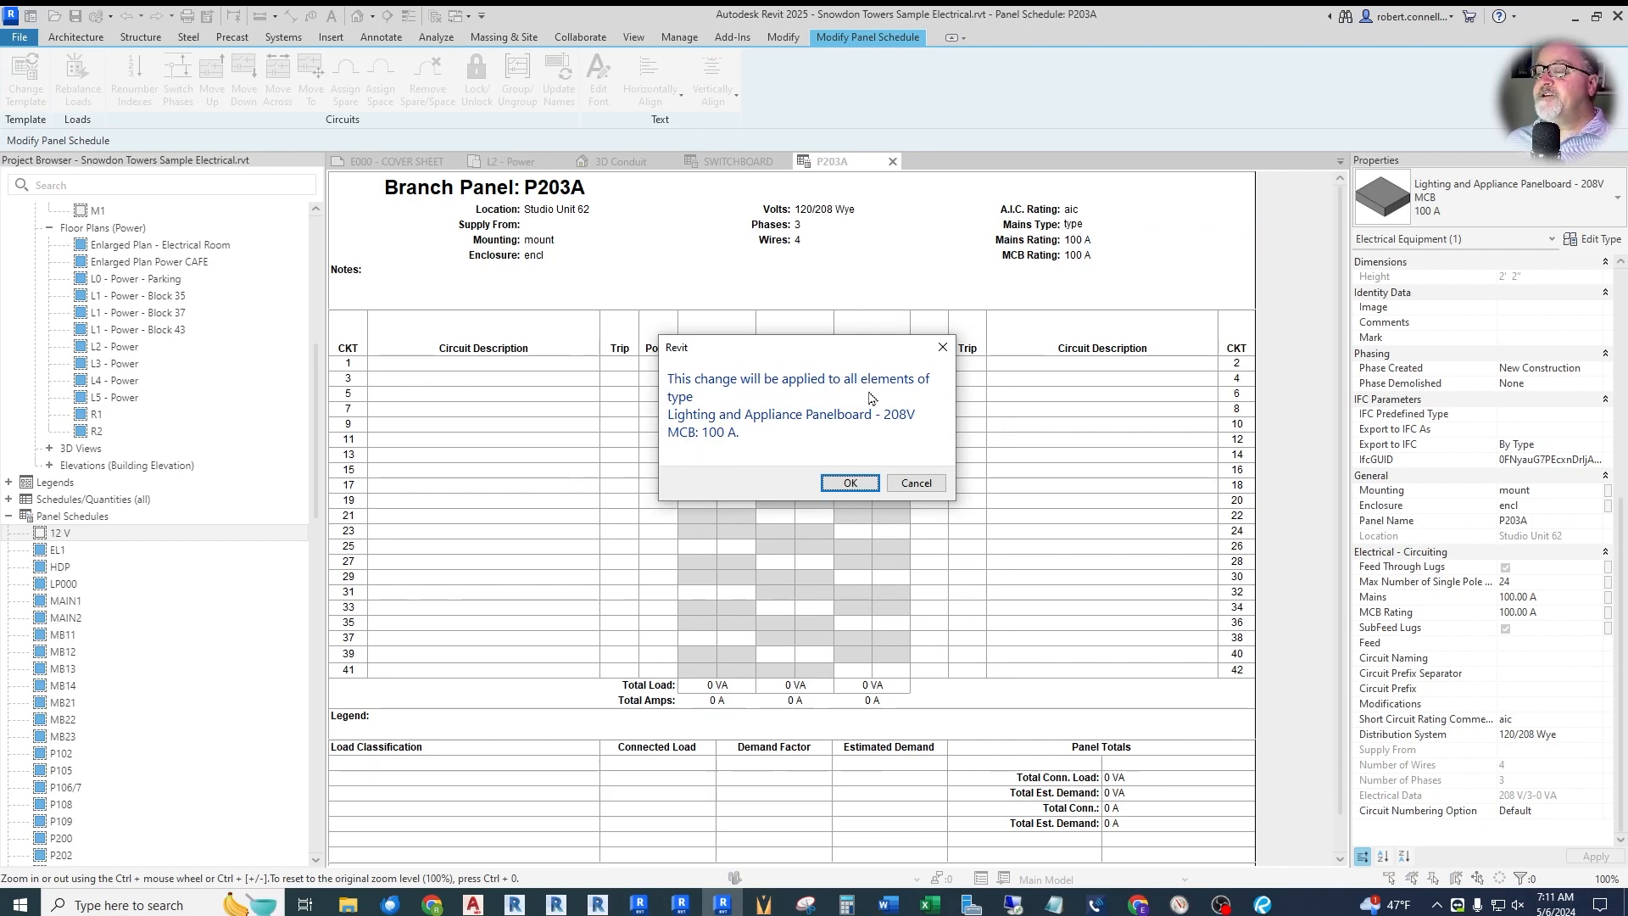
pyautogui.click(844, 481)
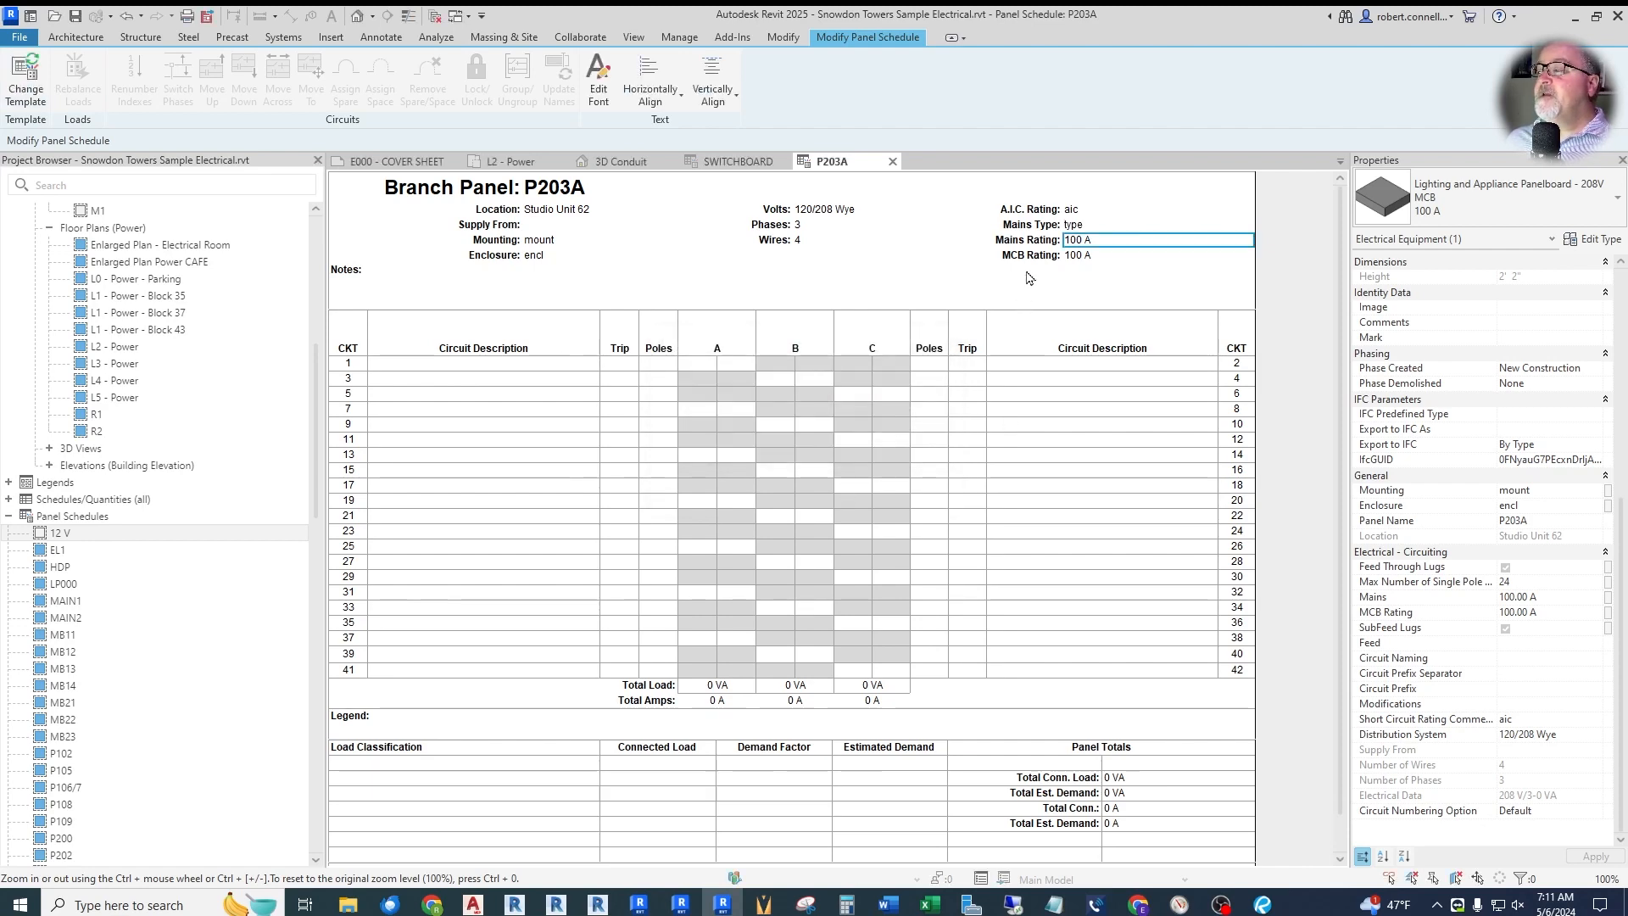
pyautogui.click(1591, 240)
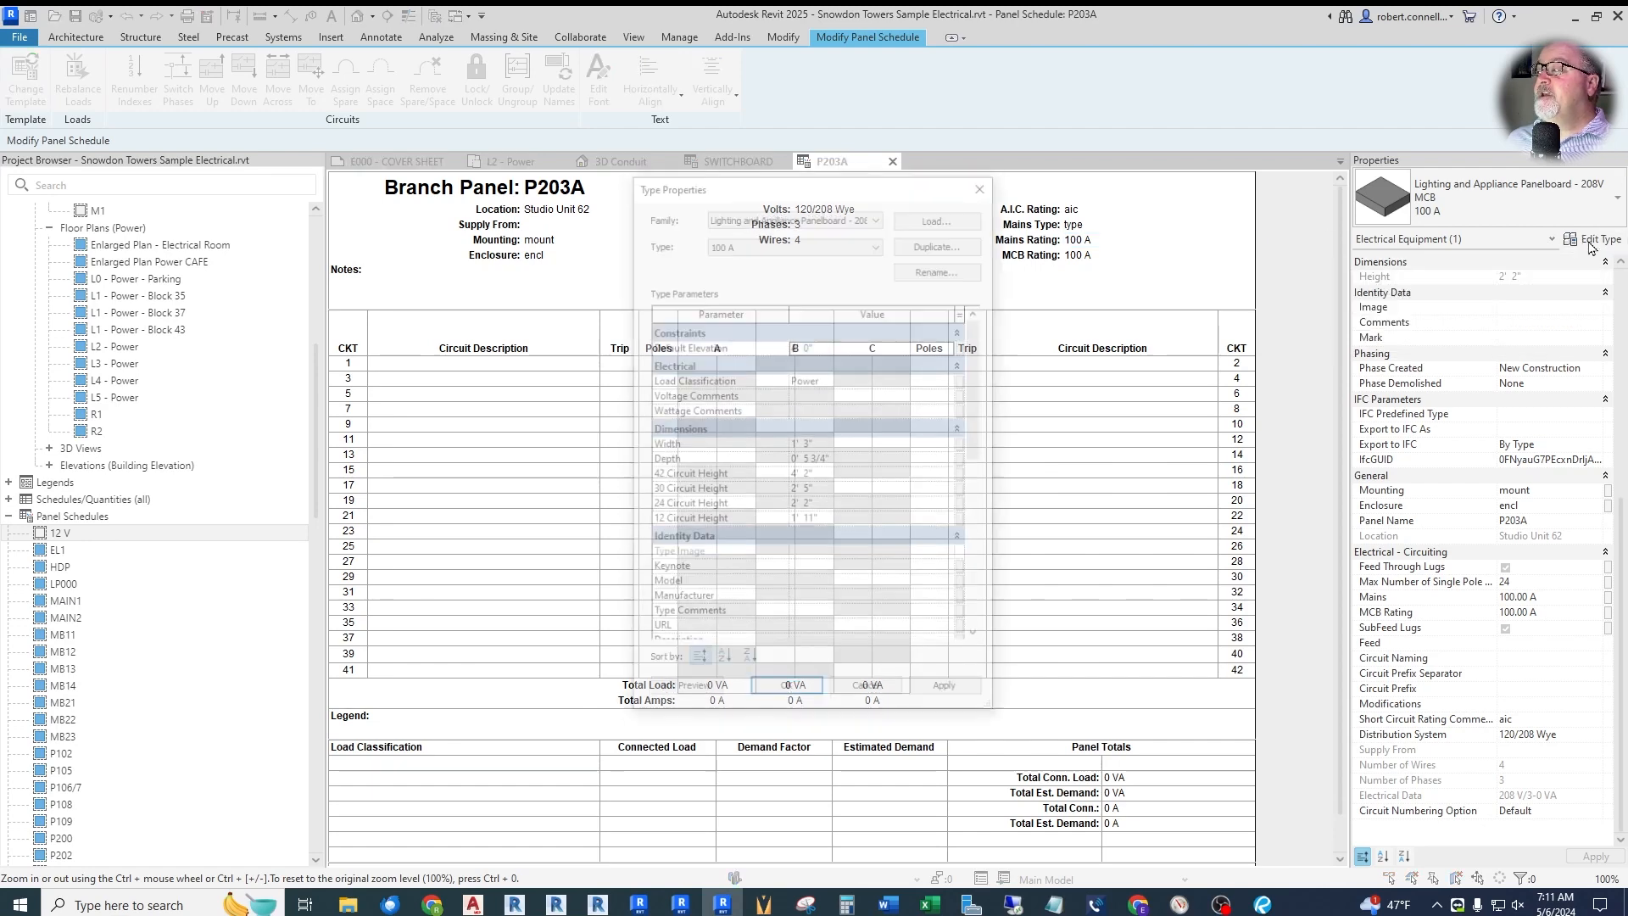
pyautogui.scroll(-8, 877, 390)
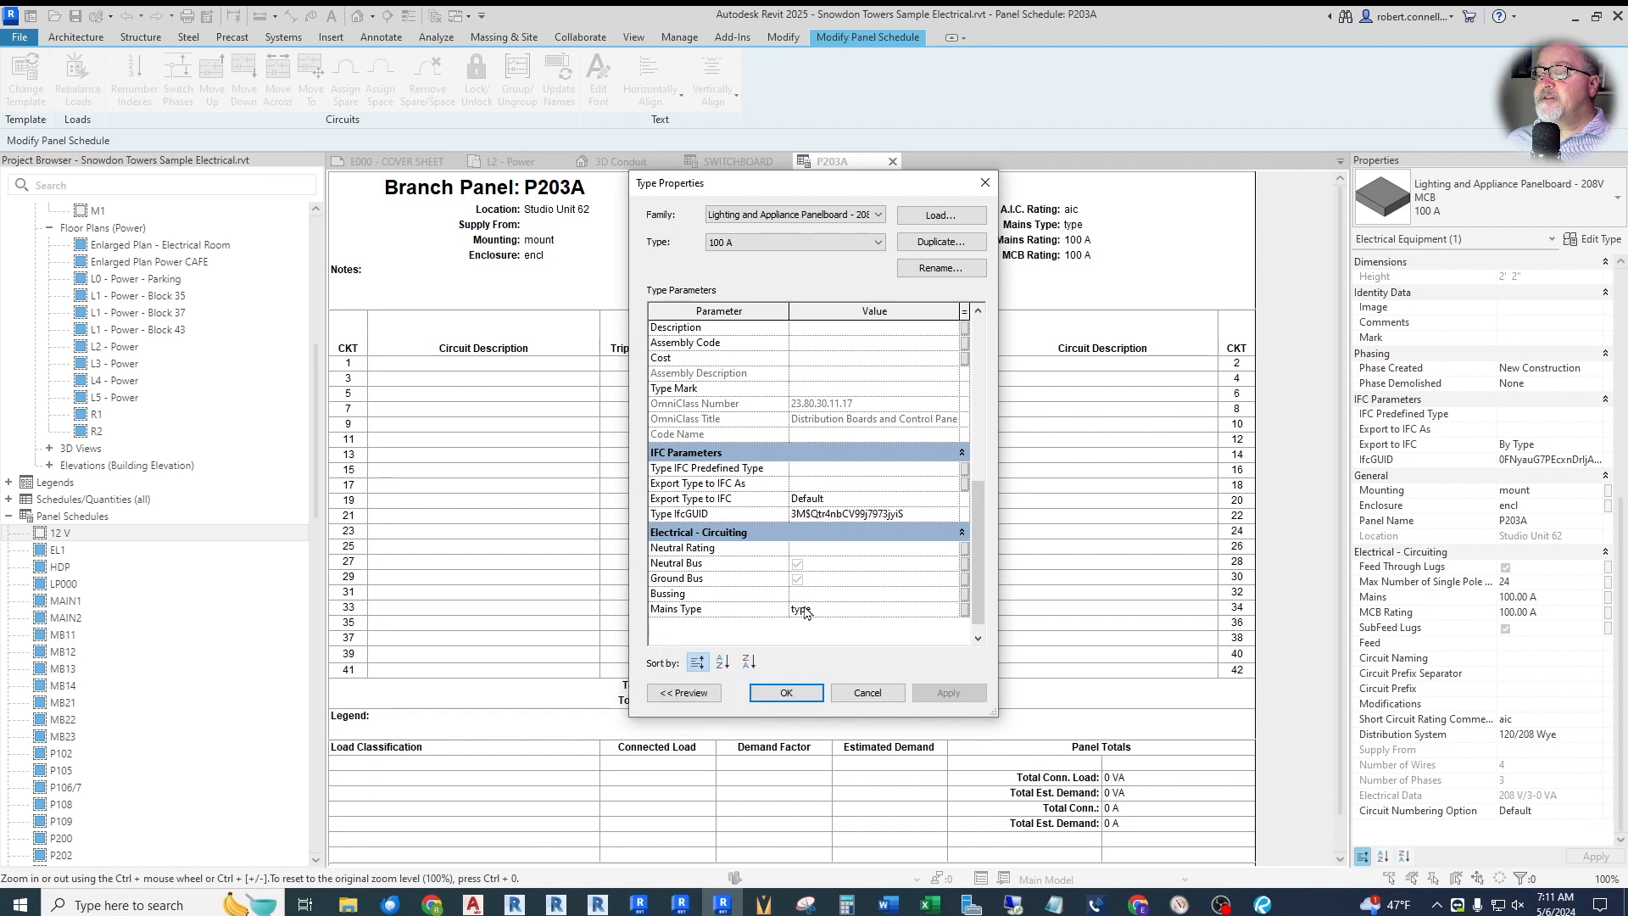
pyautogui.click(866, 694)
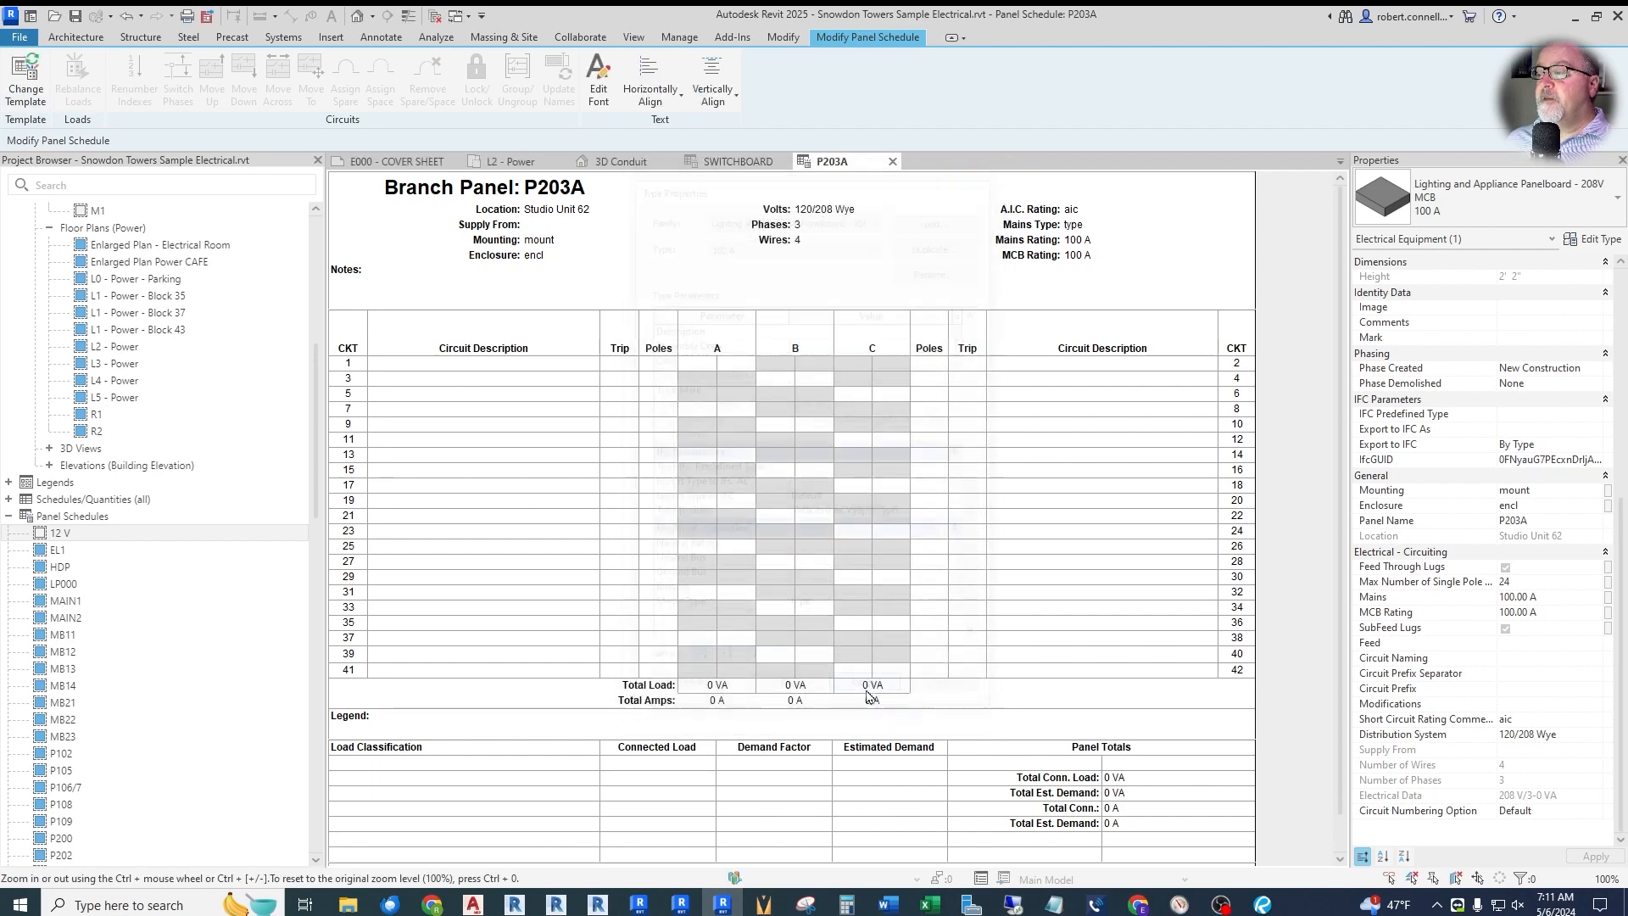
# - Try to enter the text abc as the Mains Rating in the P203A schedule
pyautogui.click(1053, 239)
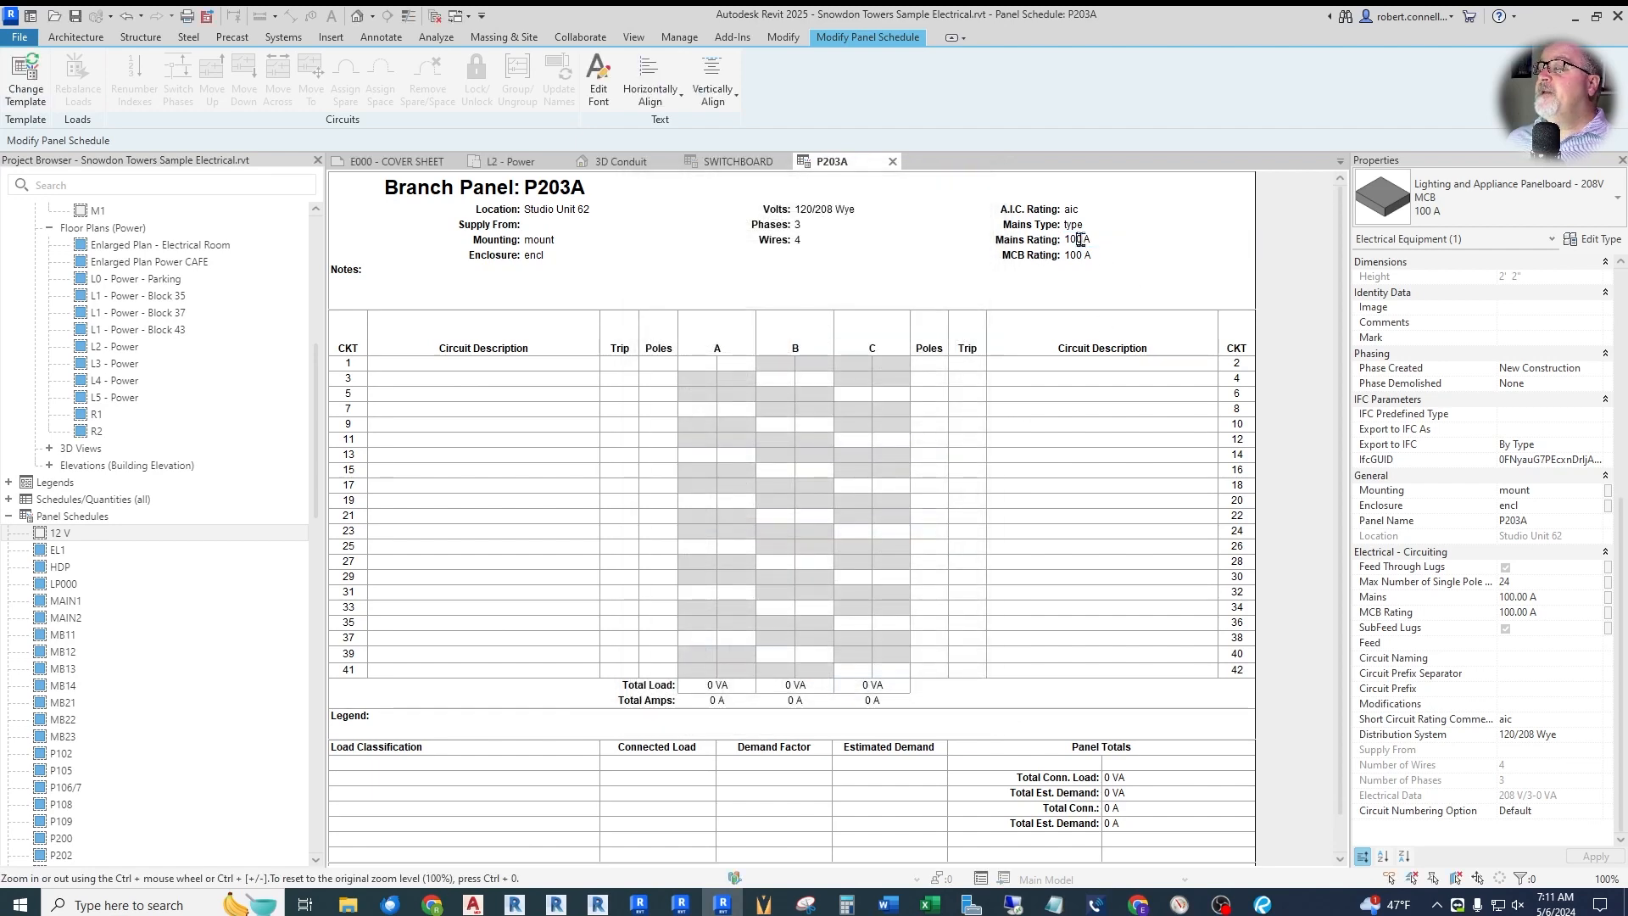
pyautogui.click(1064, 240)
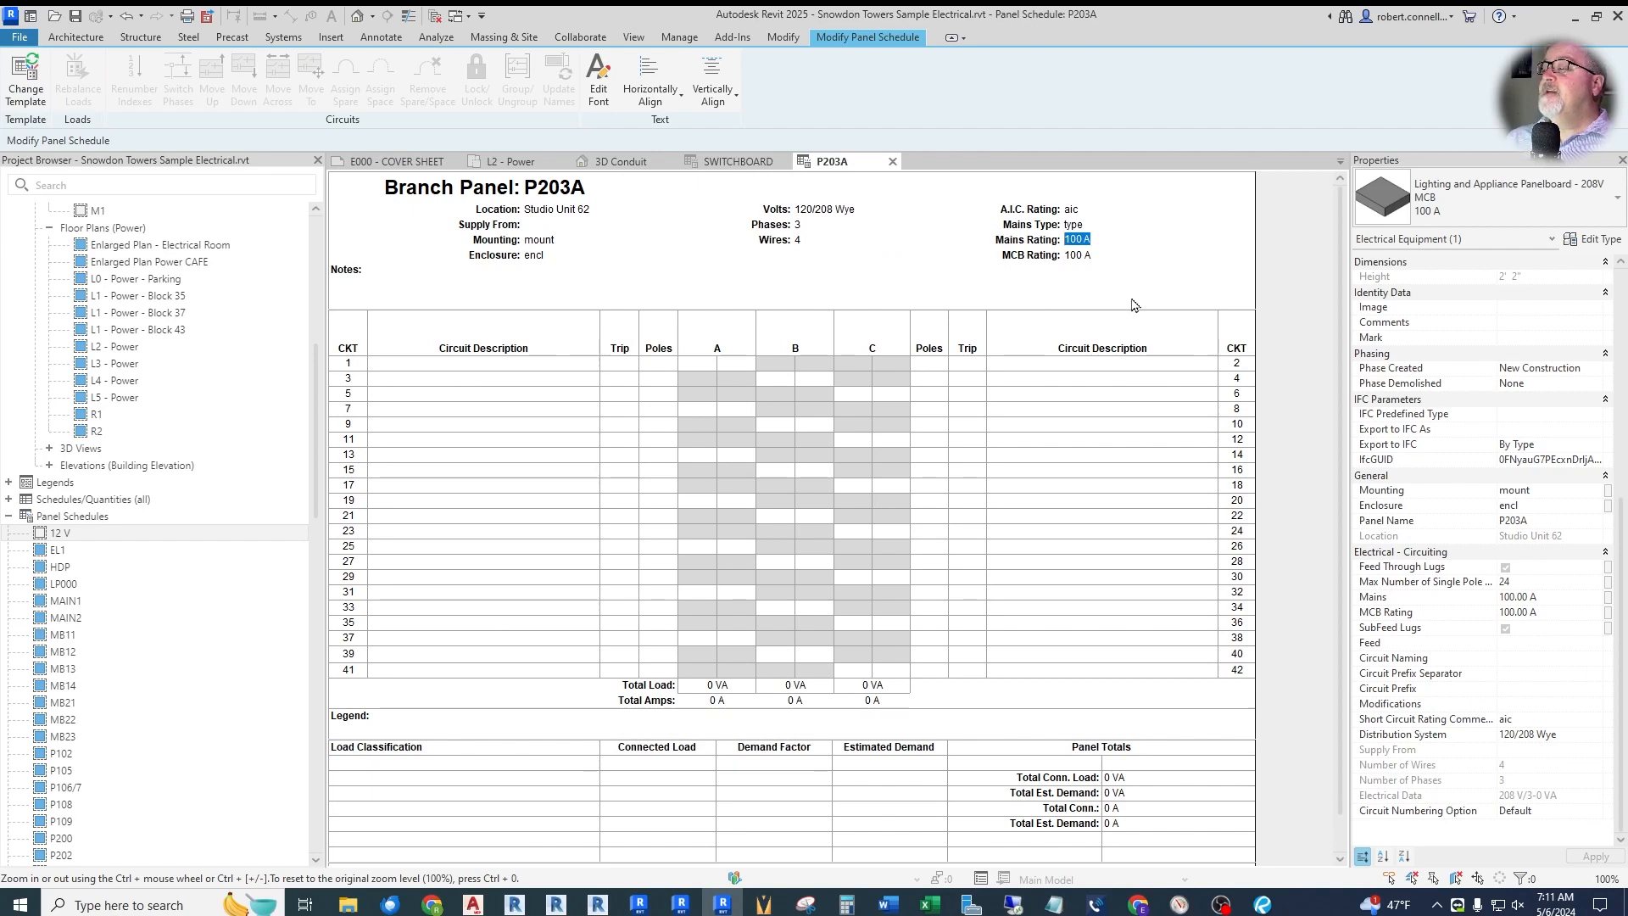
pyautogui.write('abc')
pyautogui.press('Return')
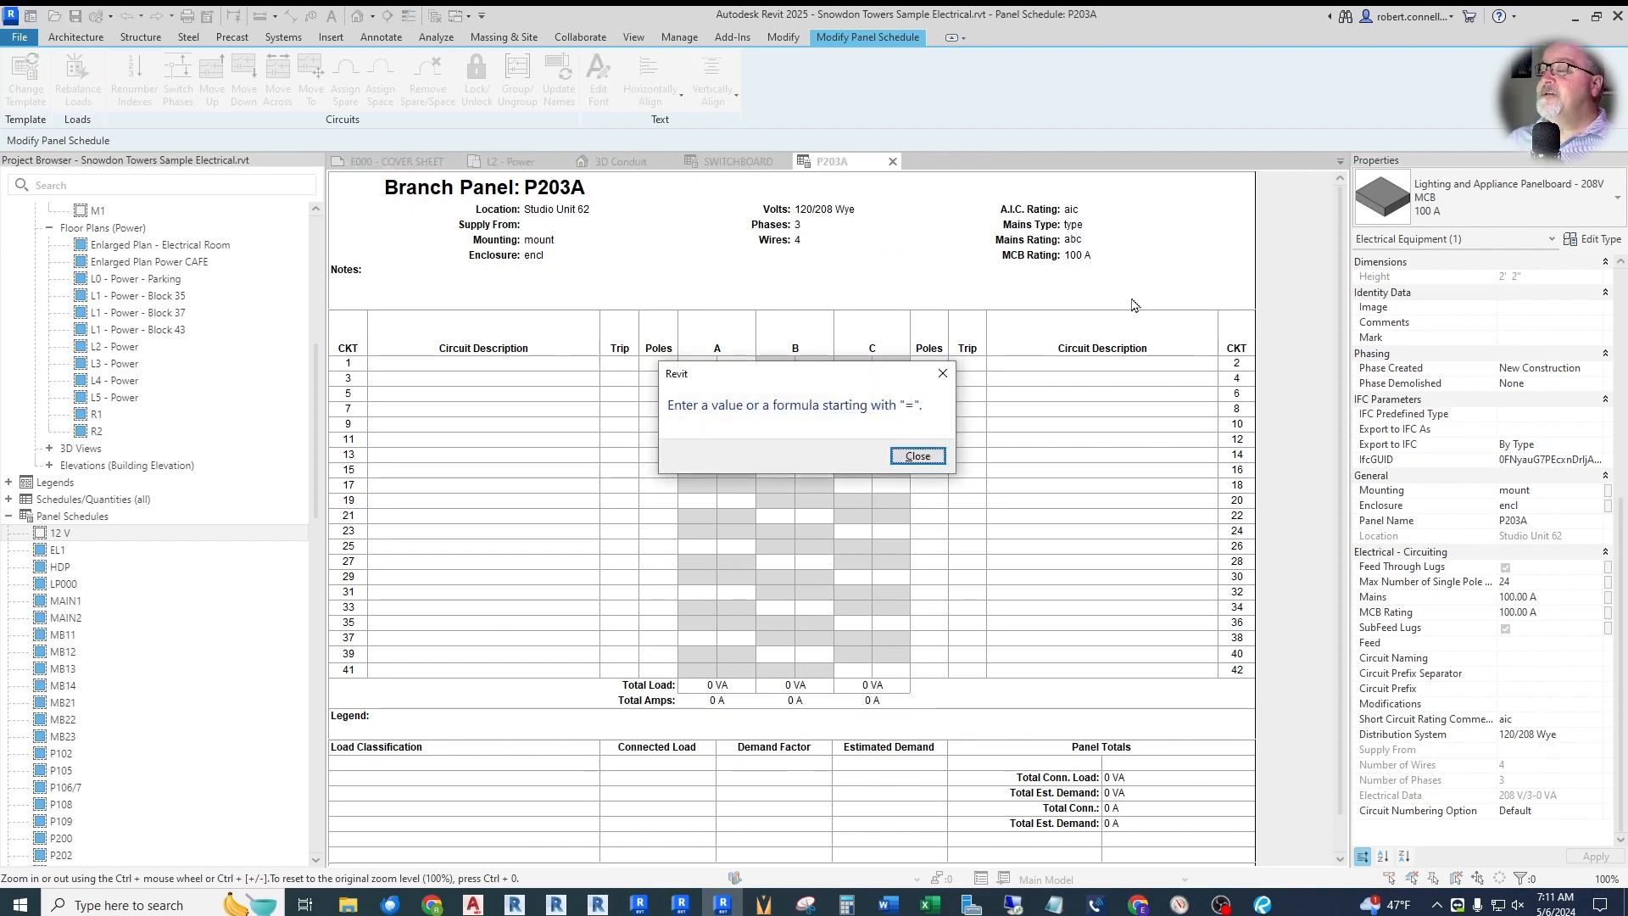
pyautogui.click(917, 455)
# - Set the Mains Rating to 200 A in the P203A panel schedule
pyautogui.moveTo(1099, 238); pyautogui.dragTo(1050, 235)
pyautogui.write('200')
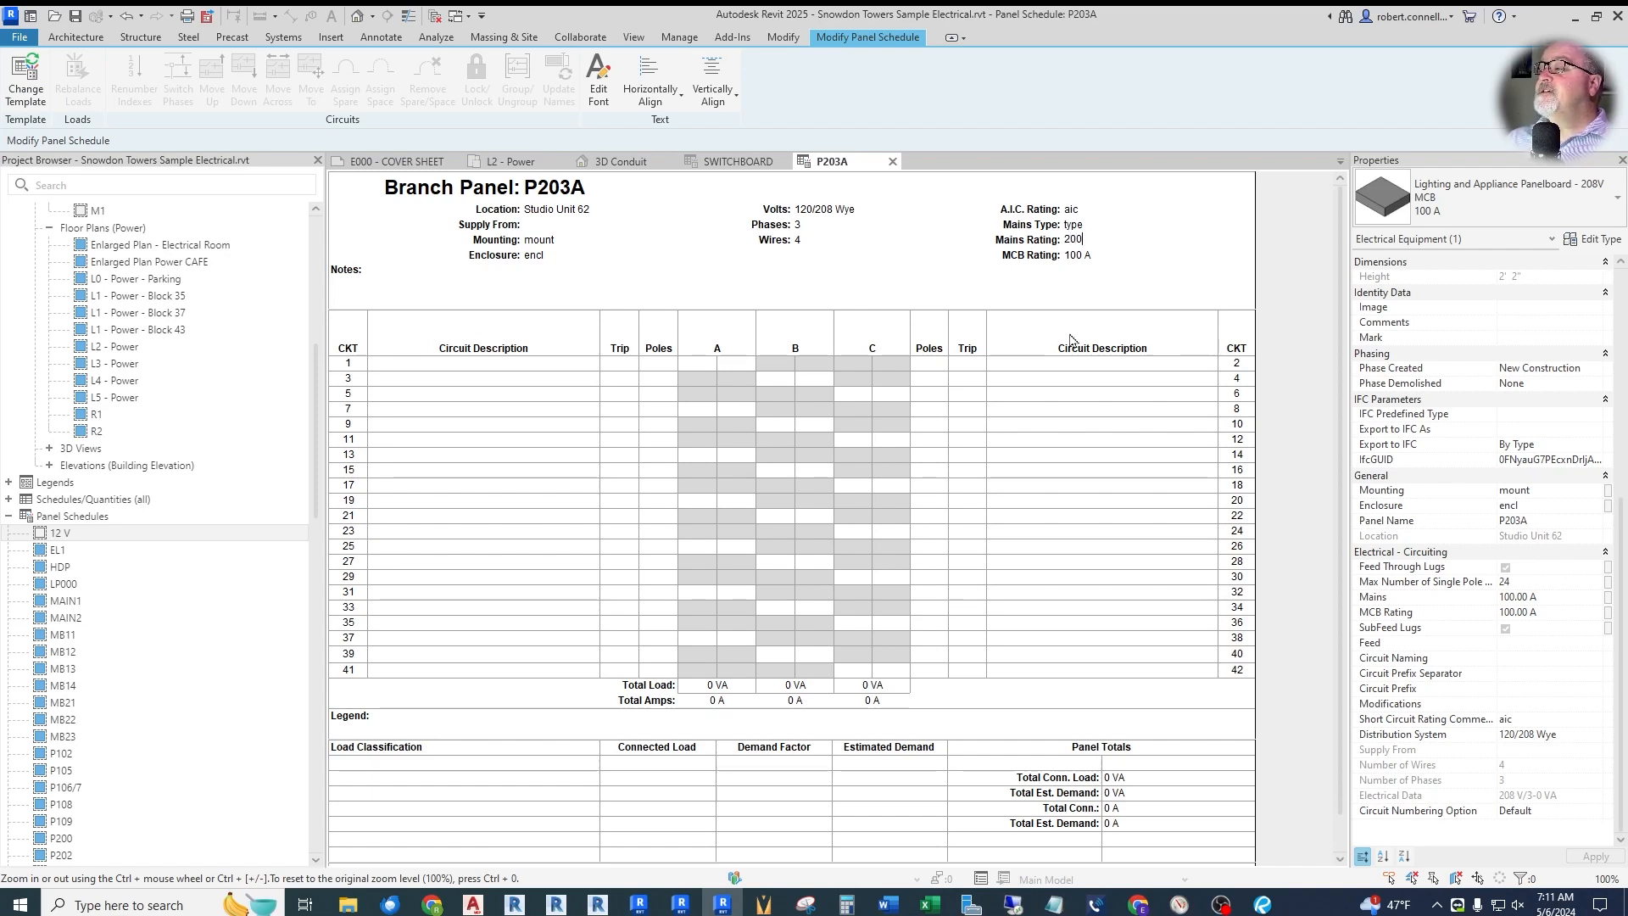
pyautogui.press('Return')
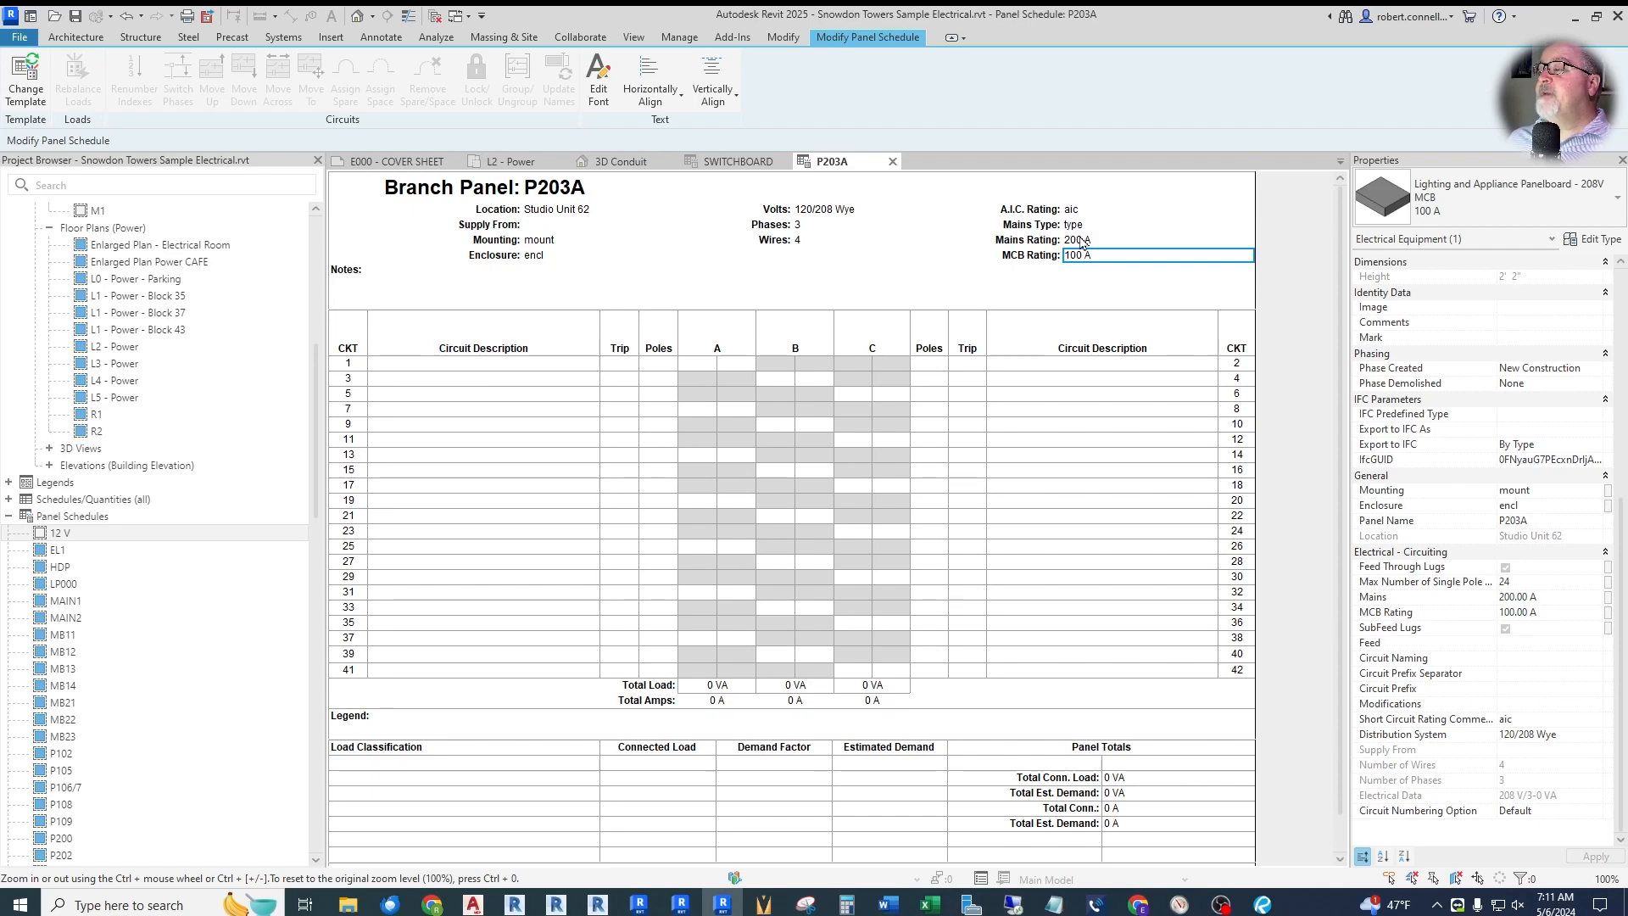
# - Set the Mains property of panelboard P203A to 100 A from the L2 - Power plan
pyautogui.click(518, 162)
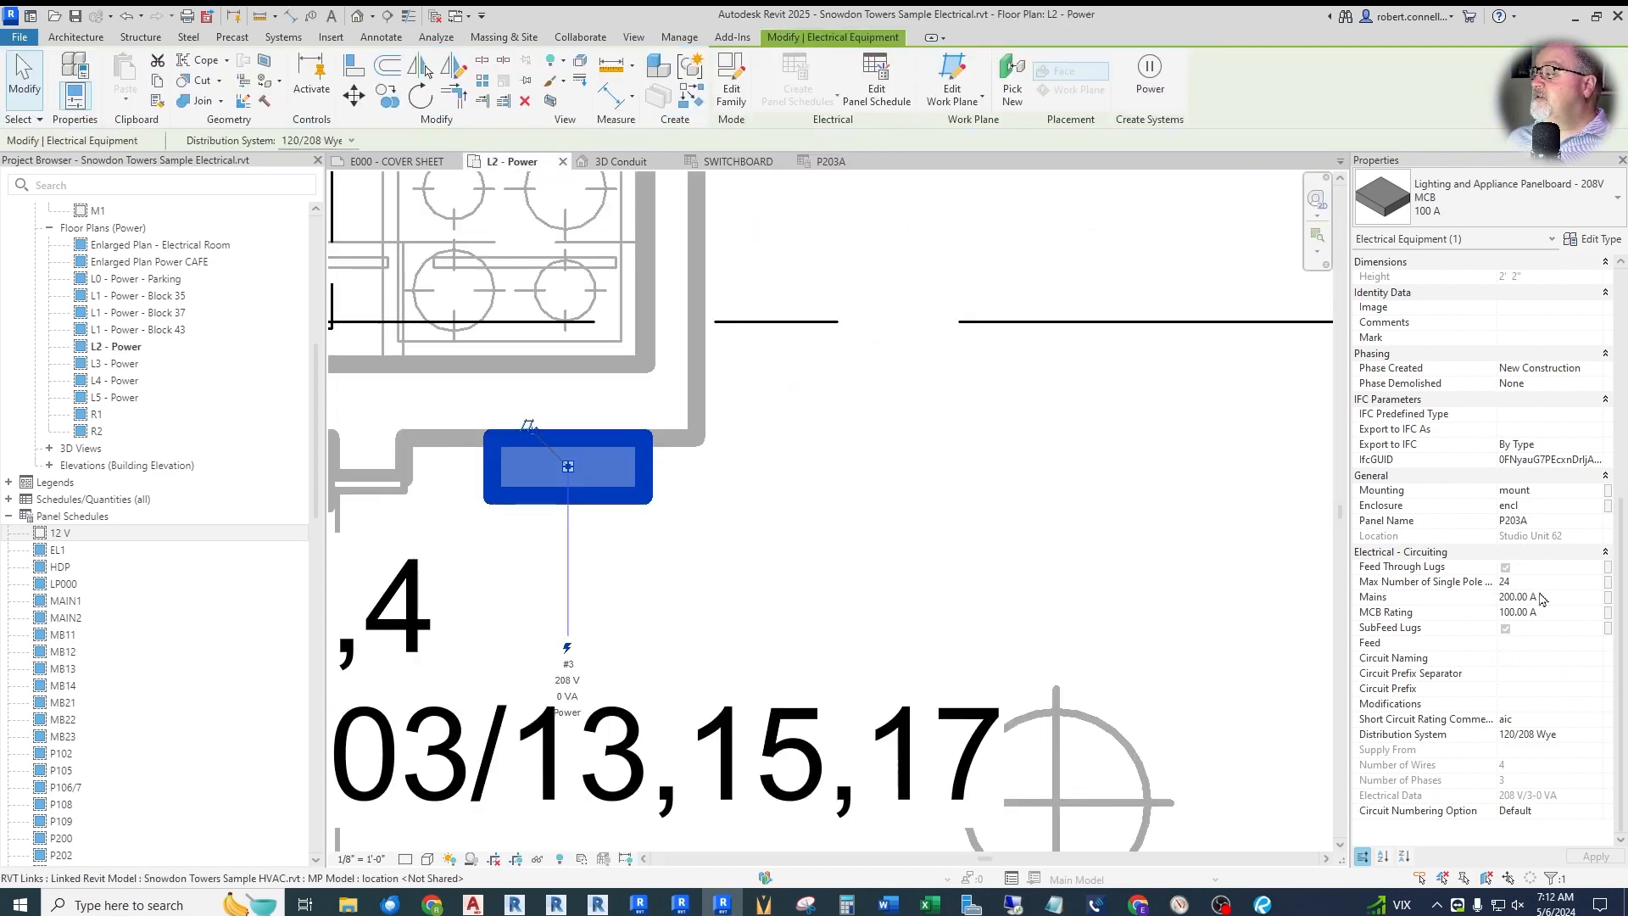
pyautogui.click(1467, 598)
pyautogui.write('100')
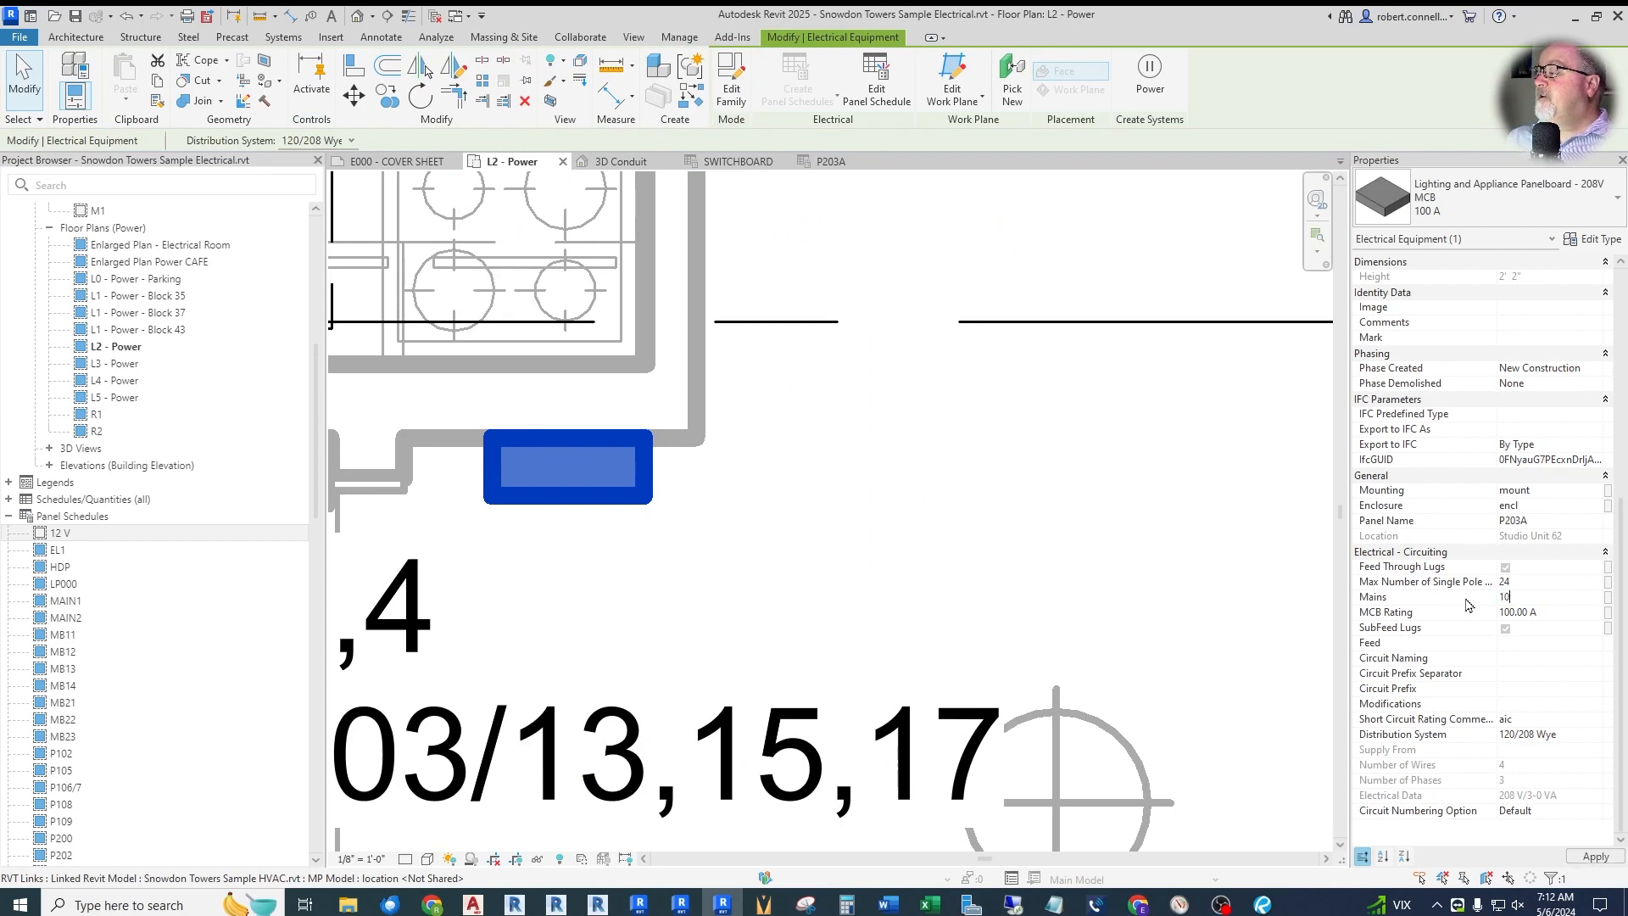
pyautogui.press('Return')
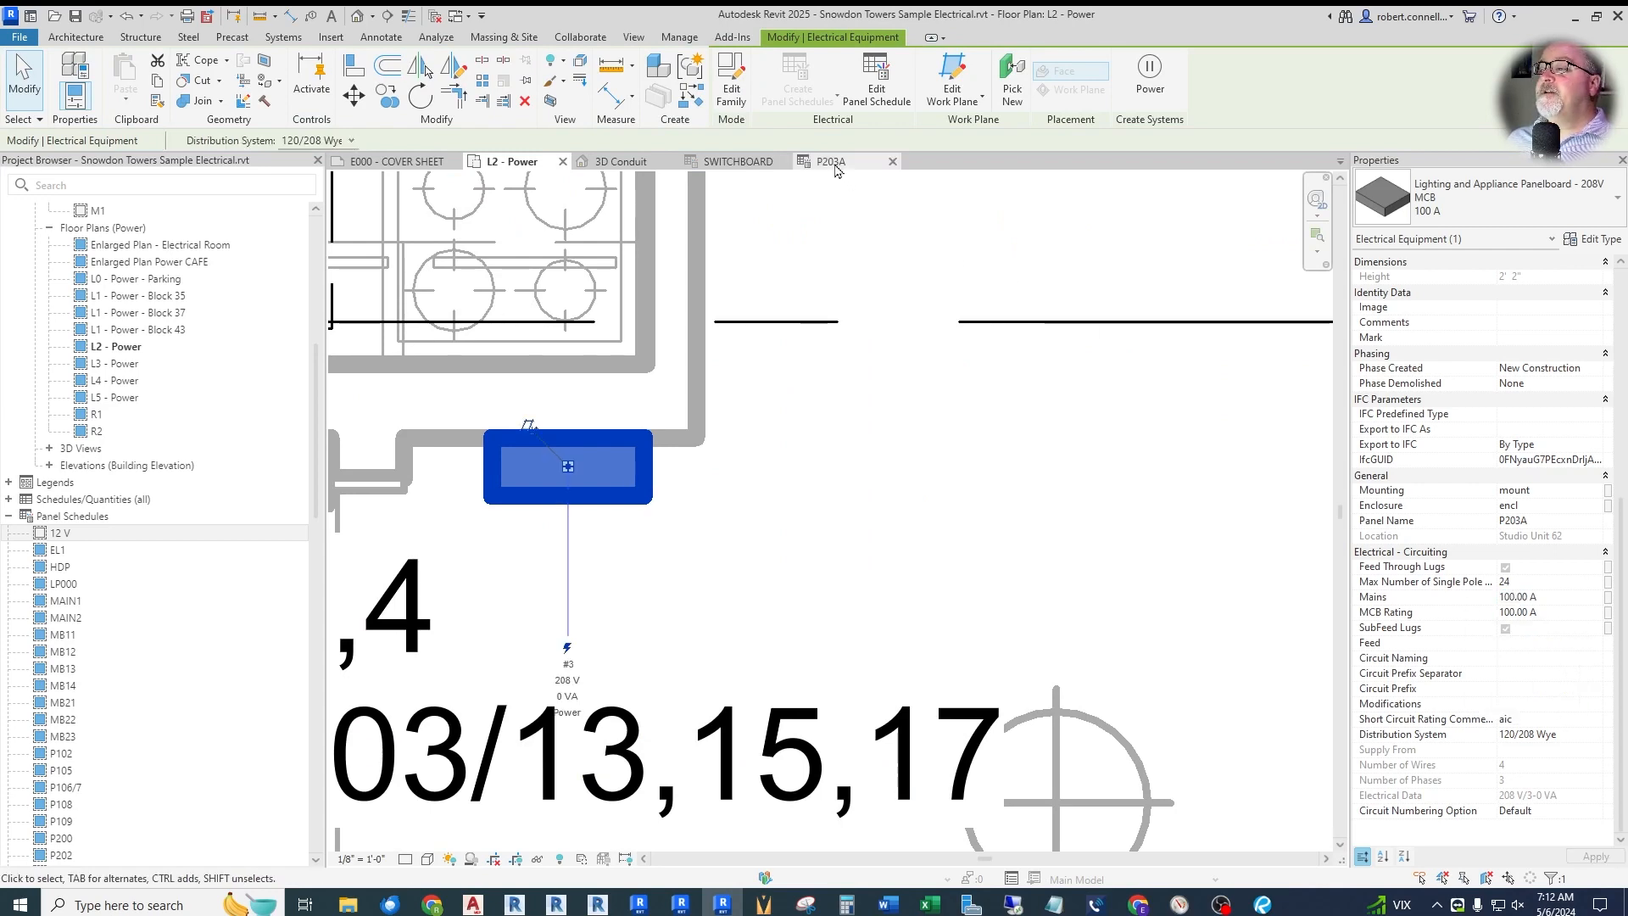
# - Compare the MCB Rating in the P203A schedule with the panelboard's MCB Rating property in the L2 - Power plan
pyautogui.click(831, 162)
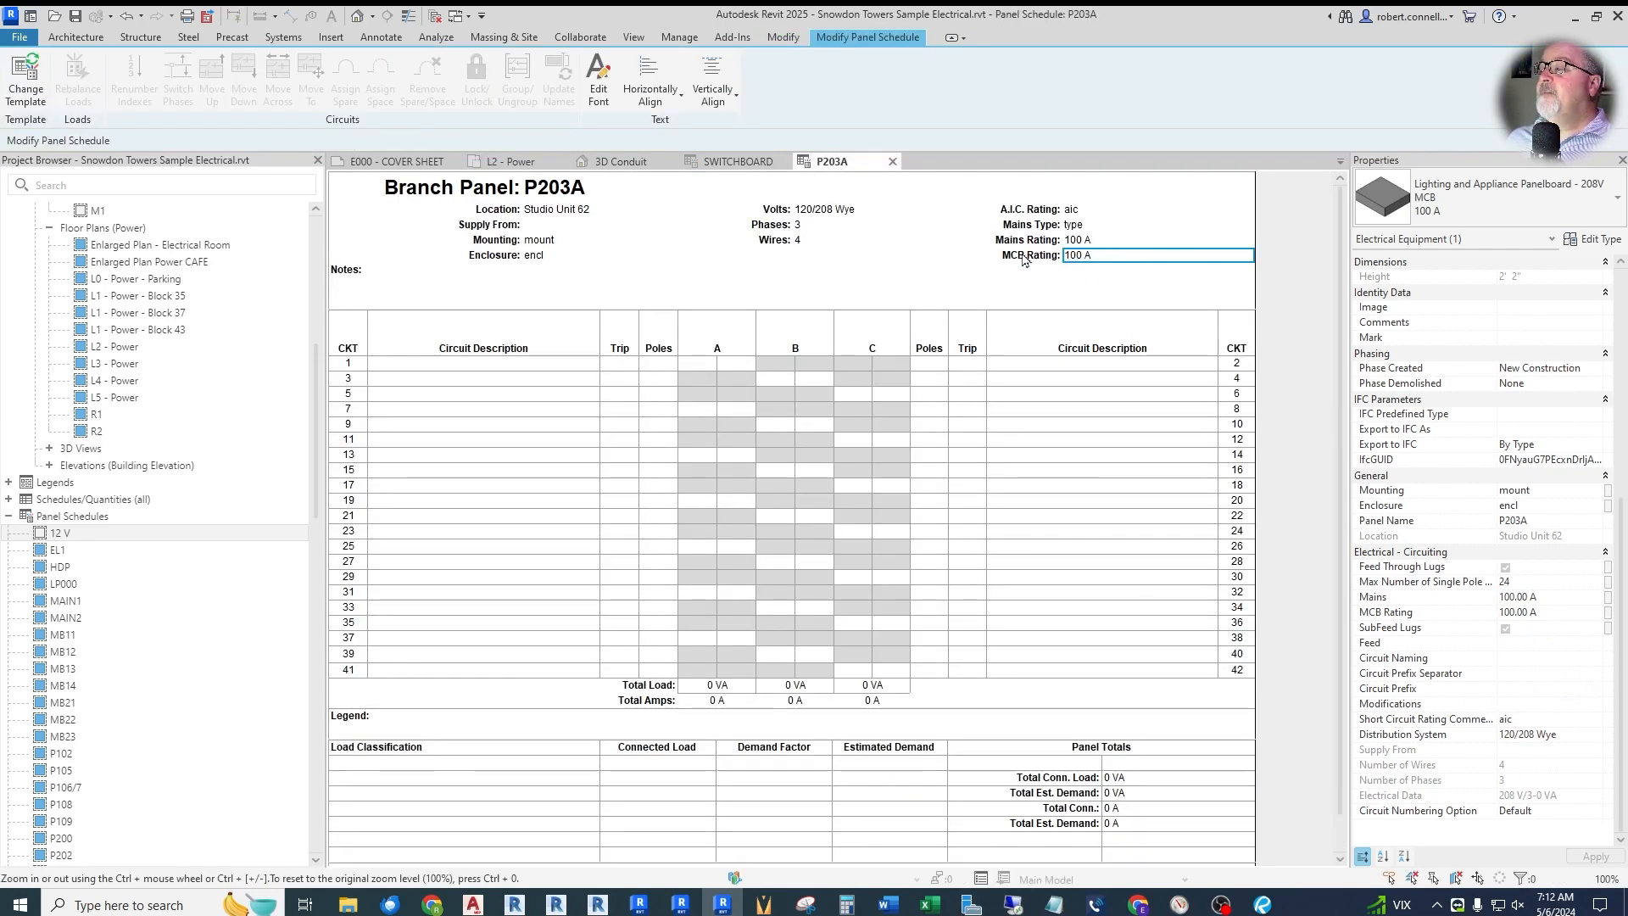
pyautogui.click(1104, 253)
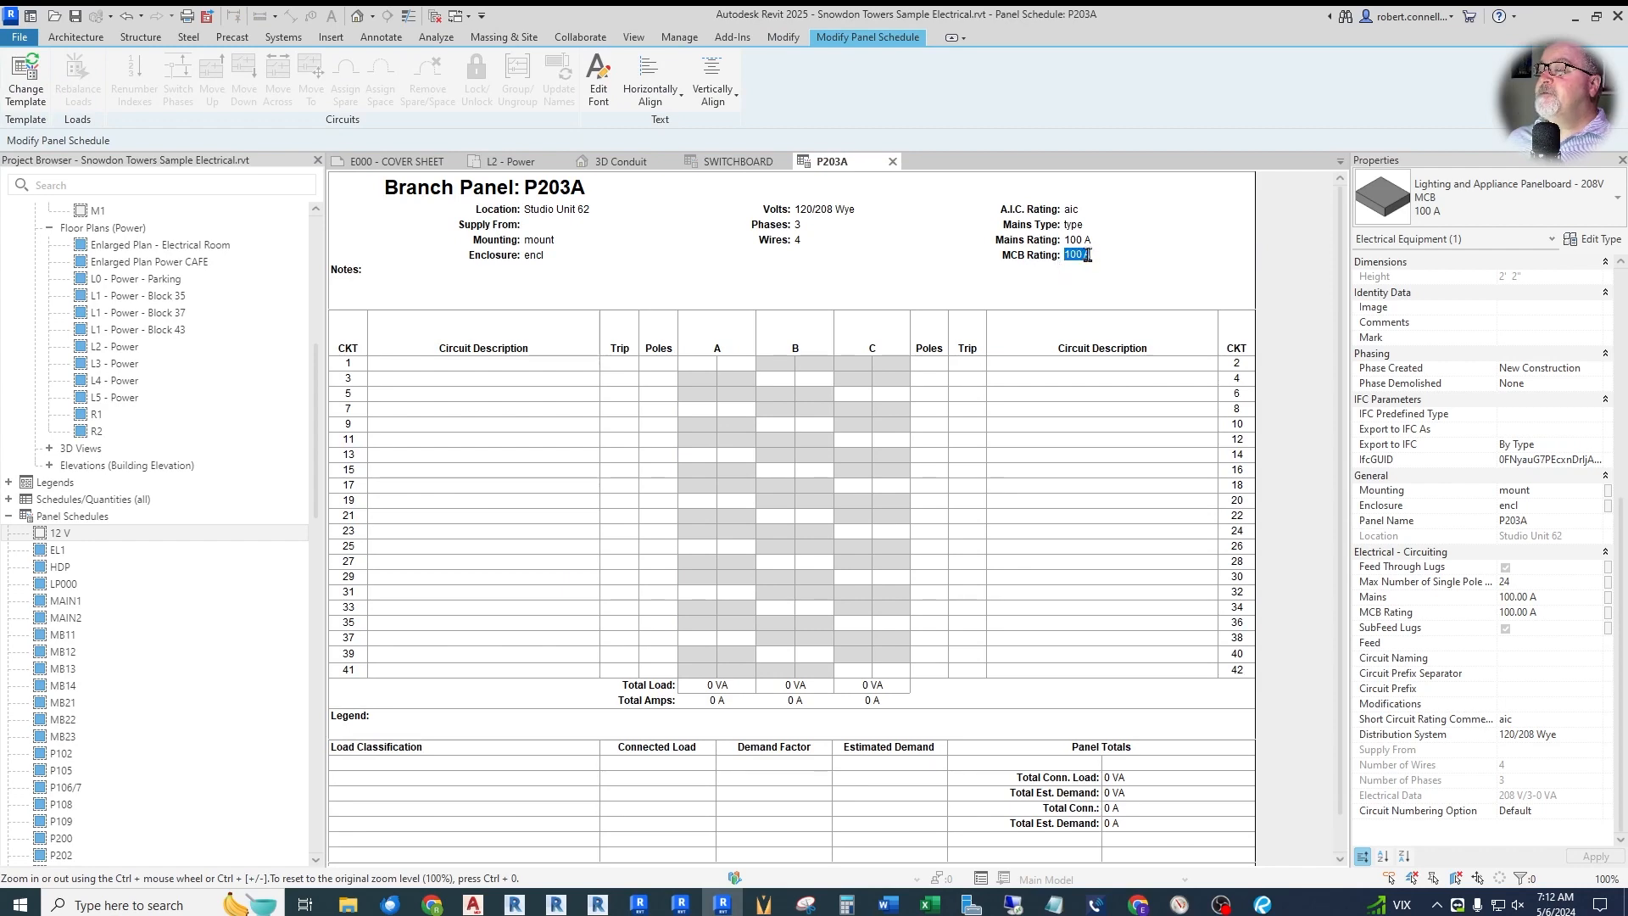
pyautogui.click(512, 161)
pyautogui.click(1543, 614)
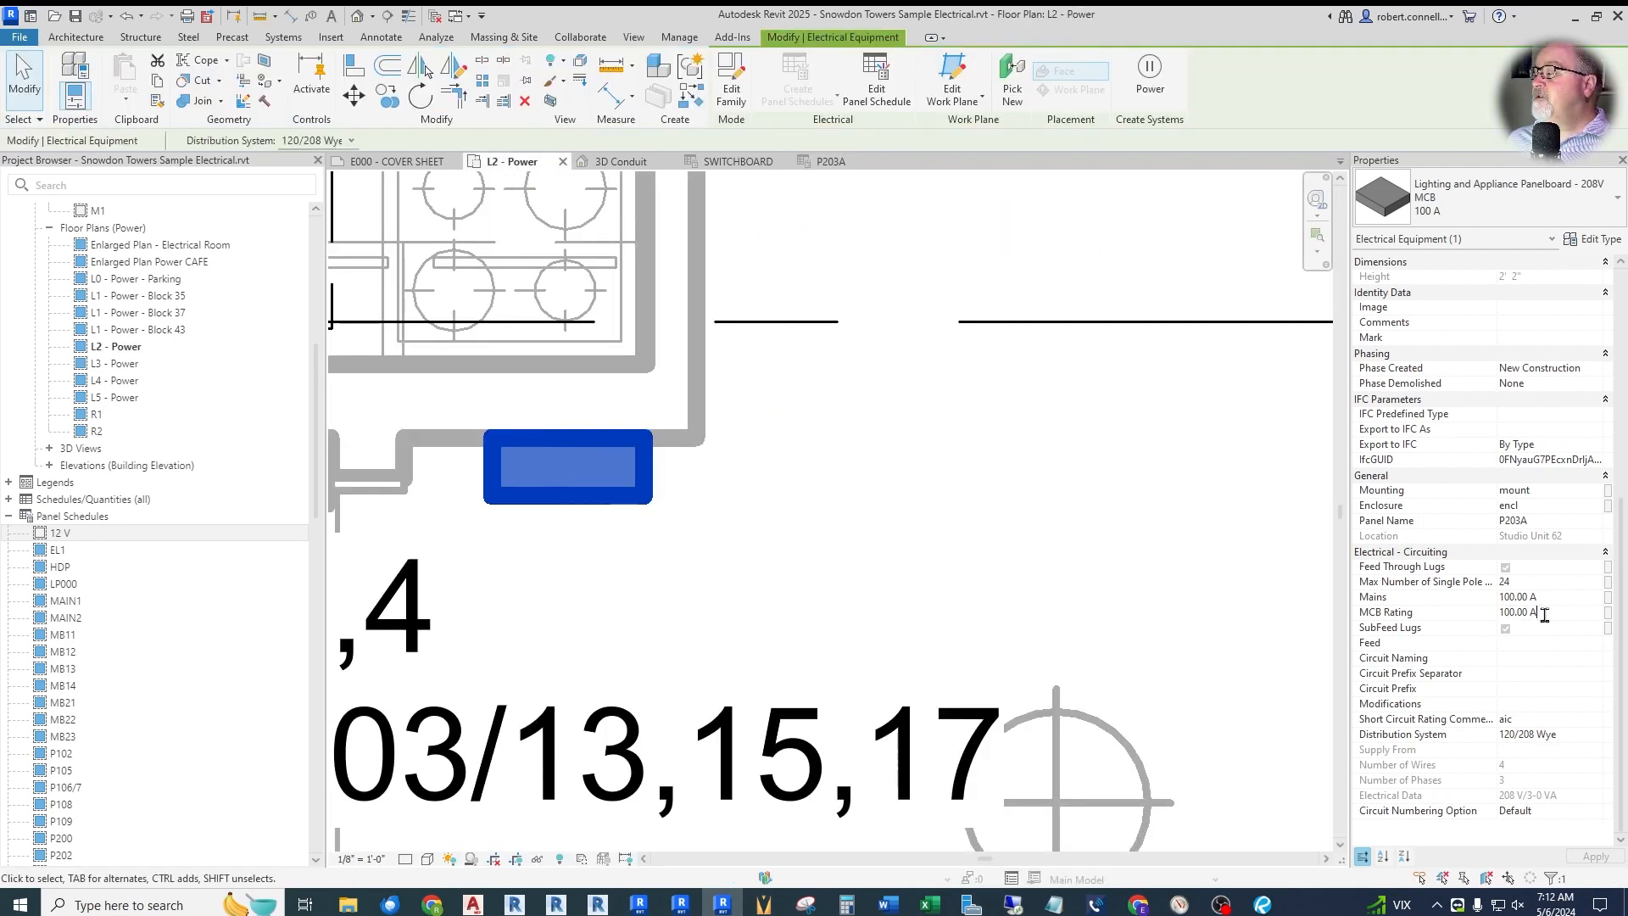
pyautogui.click(827, 161)
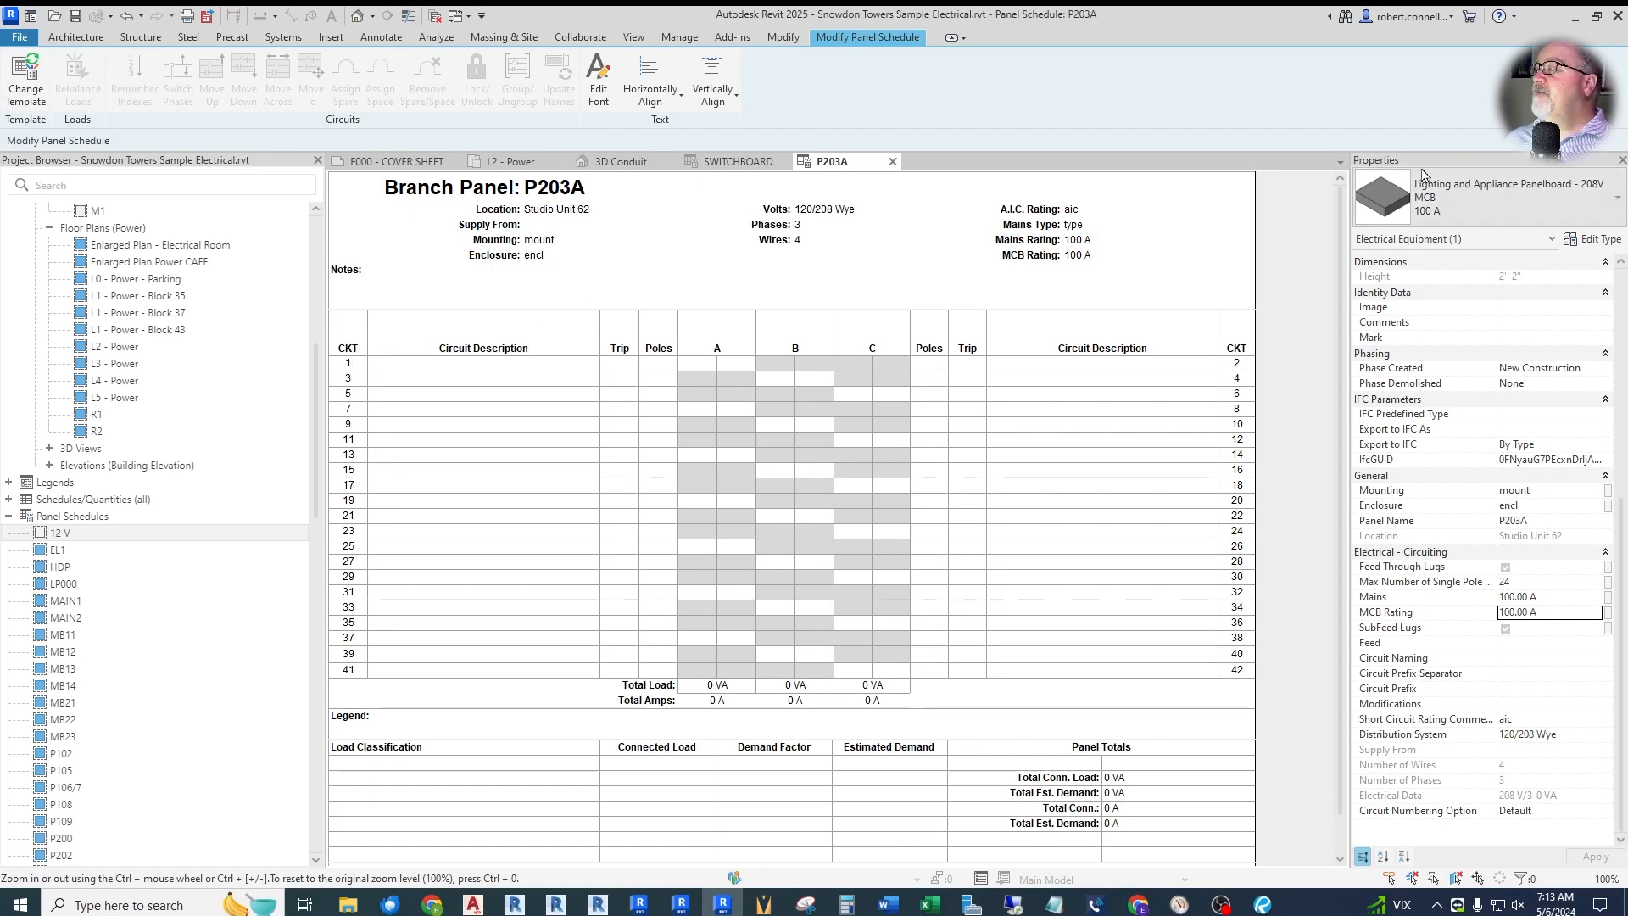
pyautogui.click(519, 163)
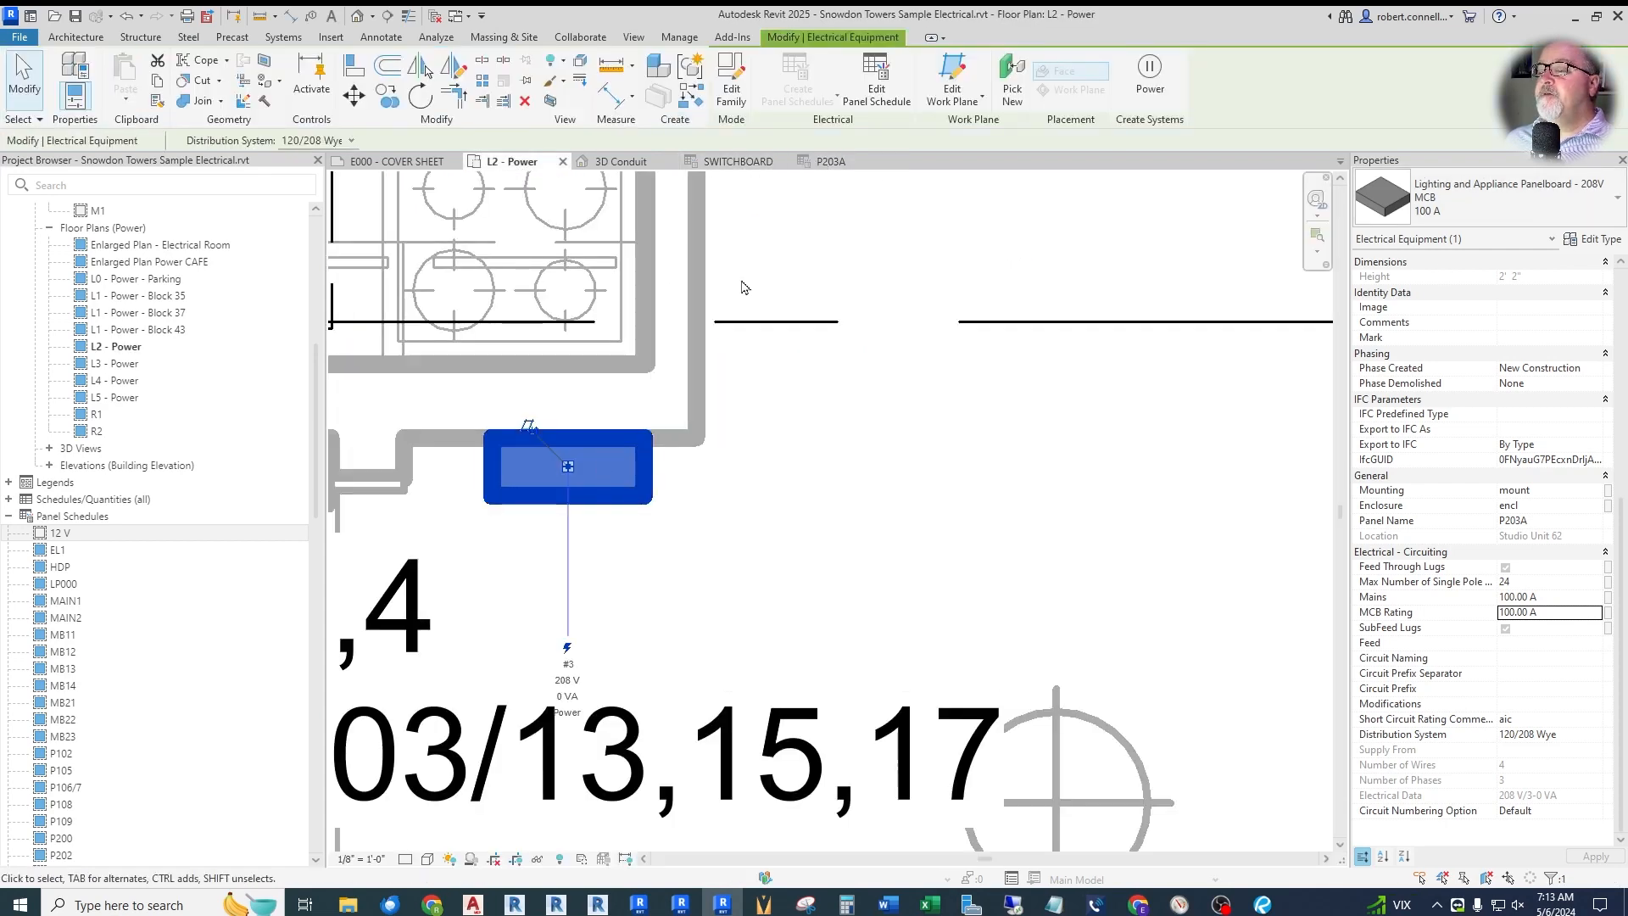
pyautogui.click(831, 162)
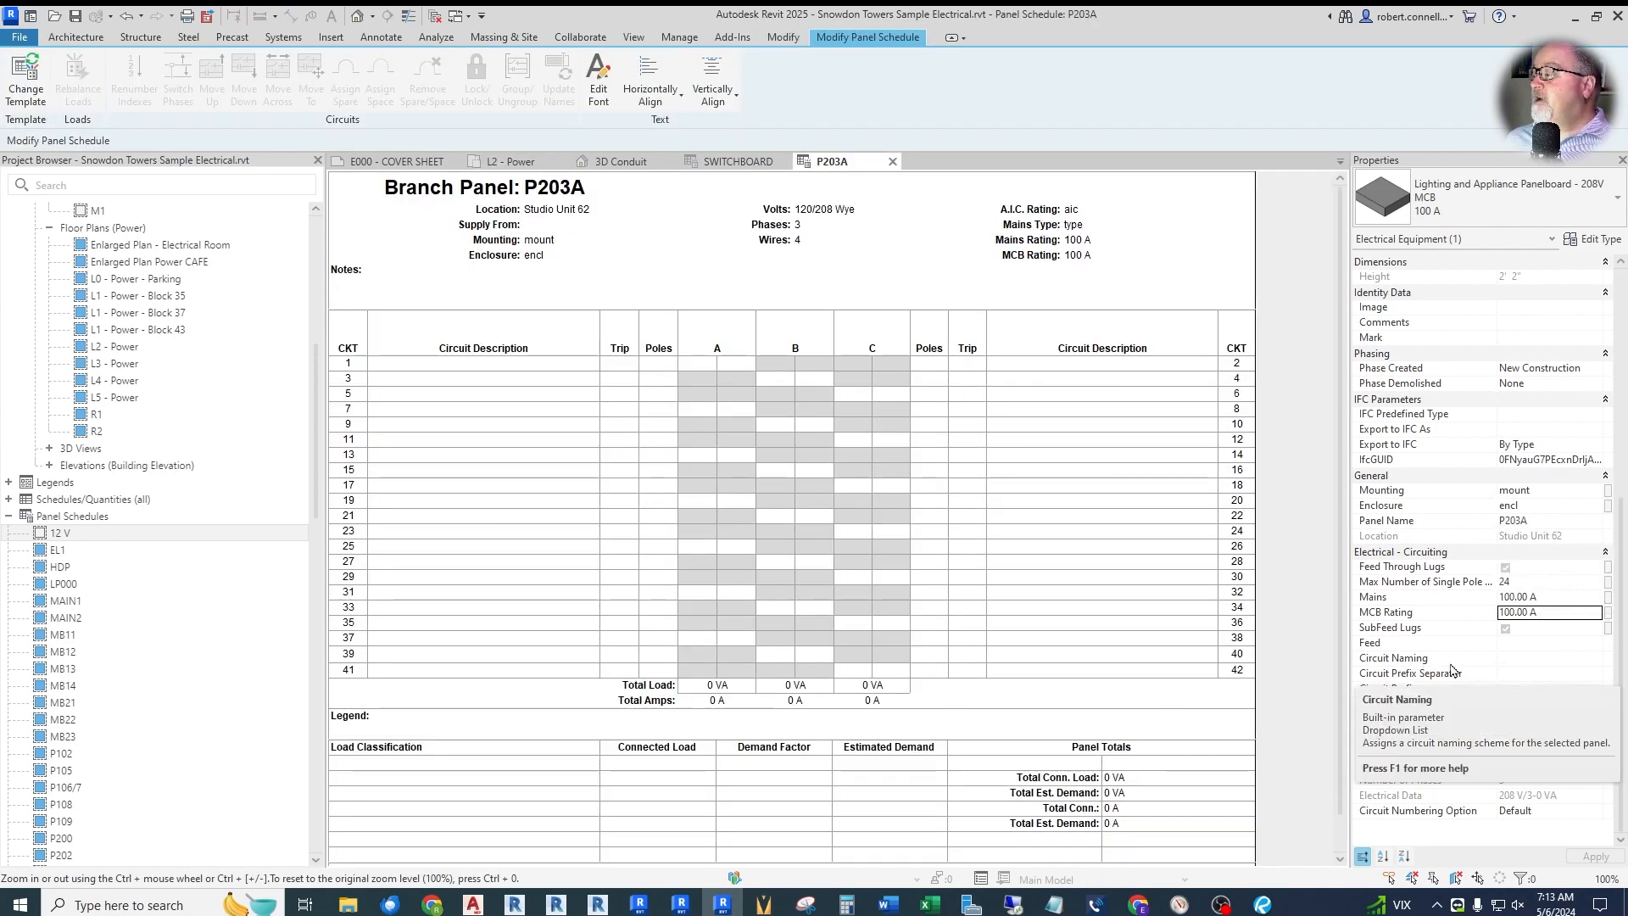
# - Set the Circuit Naming of panelboard P203A to Standard, and change the choice to Prefixed
pyautogui.click(1547, 657)
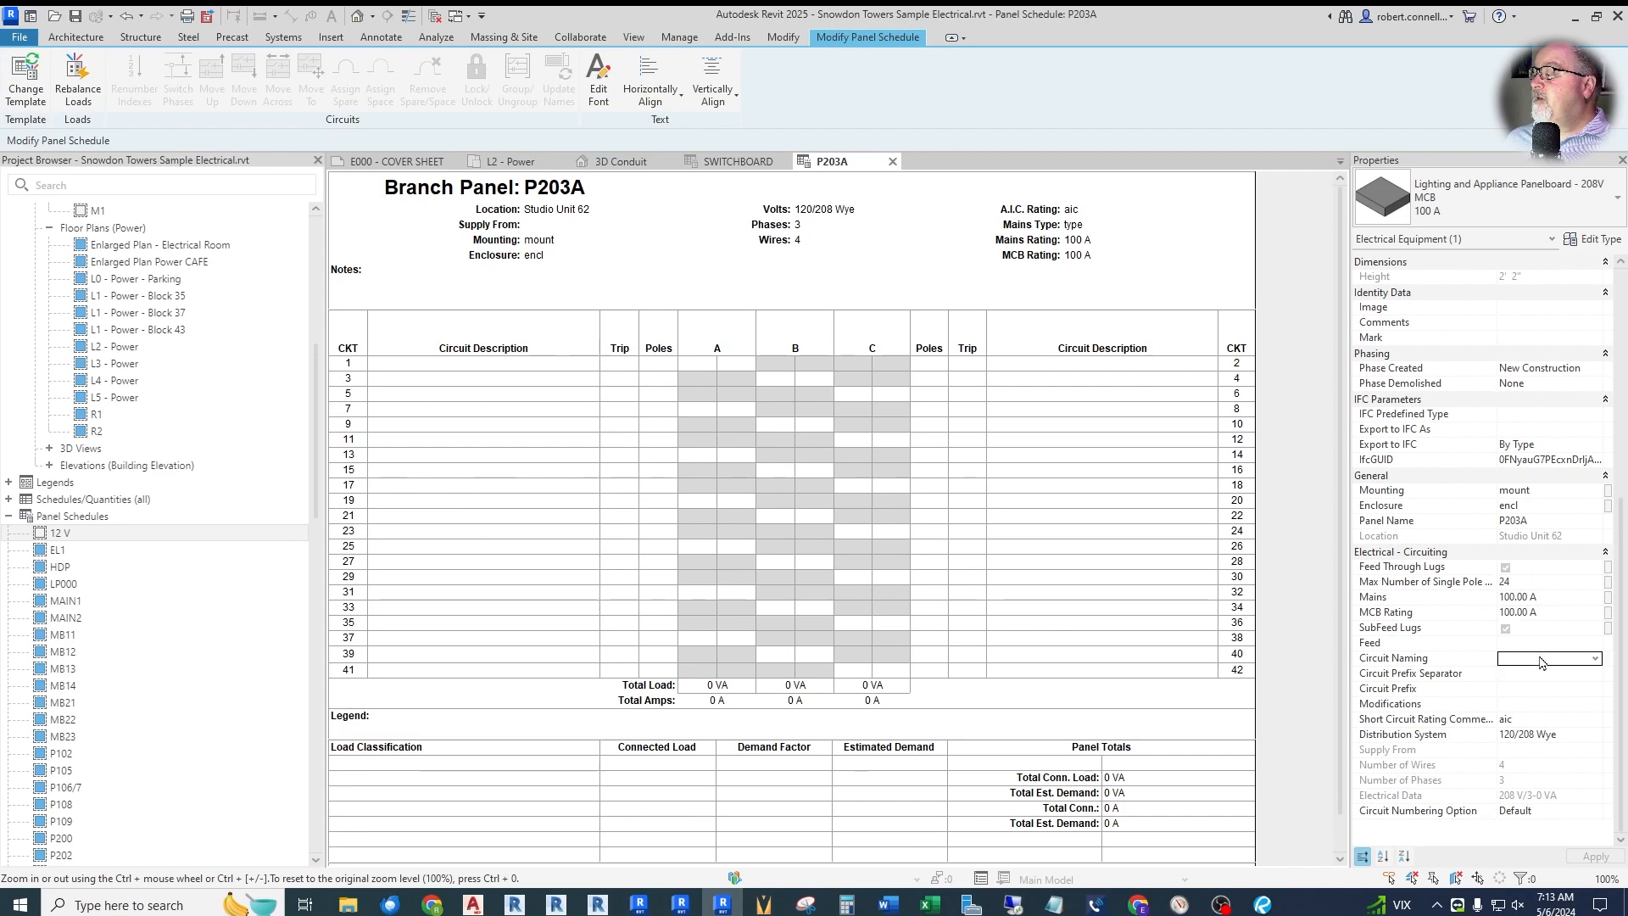
pyautogui.click(1596, 659)
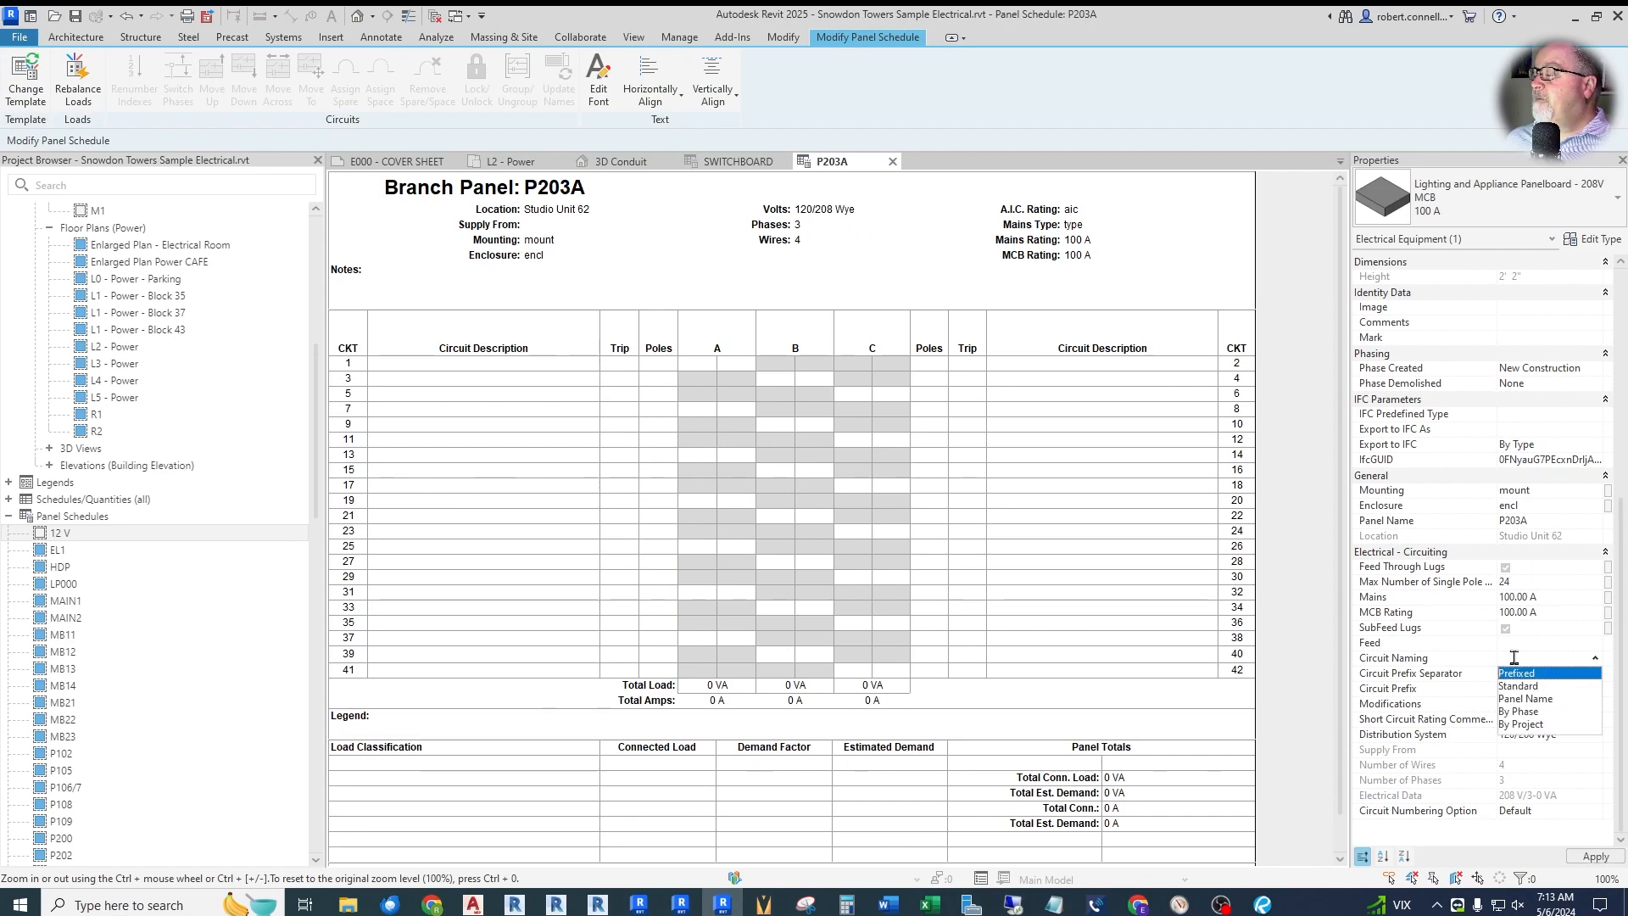
pyautogui.click(1518, 686)
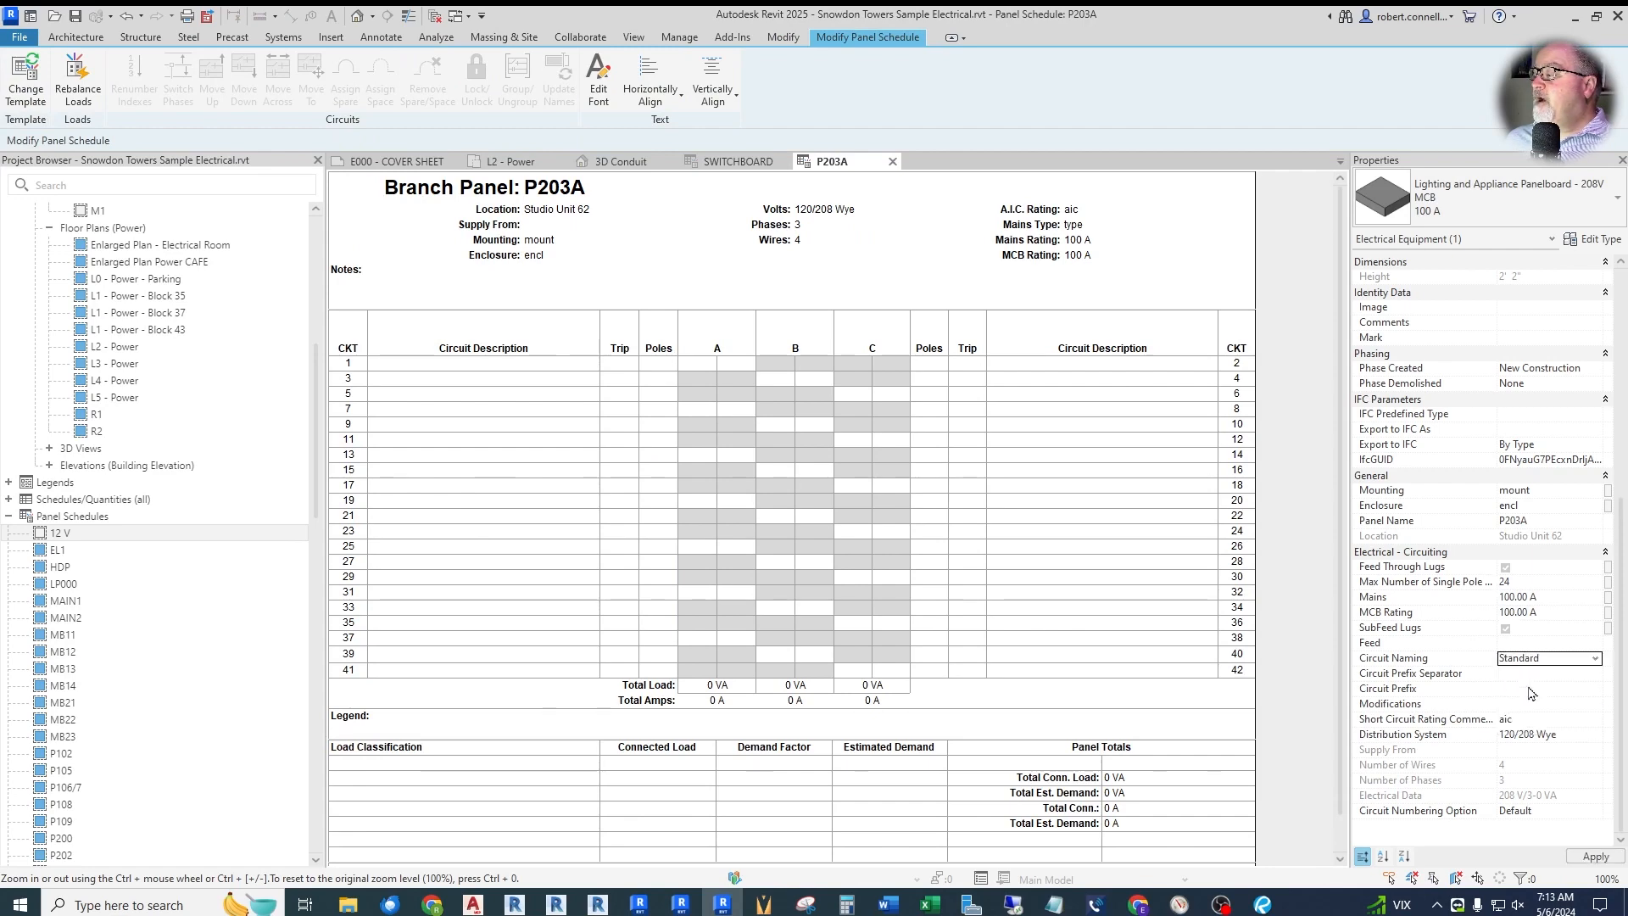
pyautogui.click(1594, 661)
pyautogui.click(1524, 674)
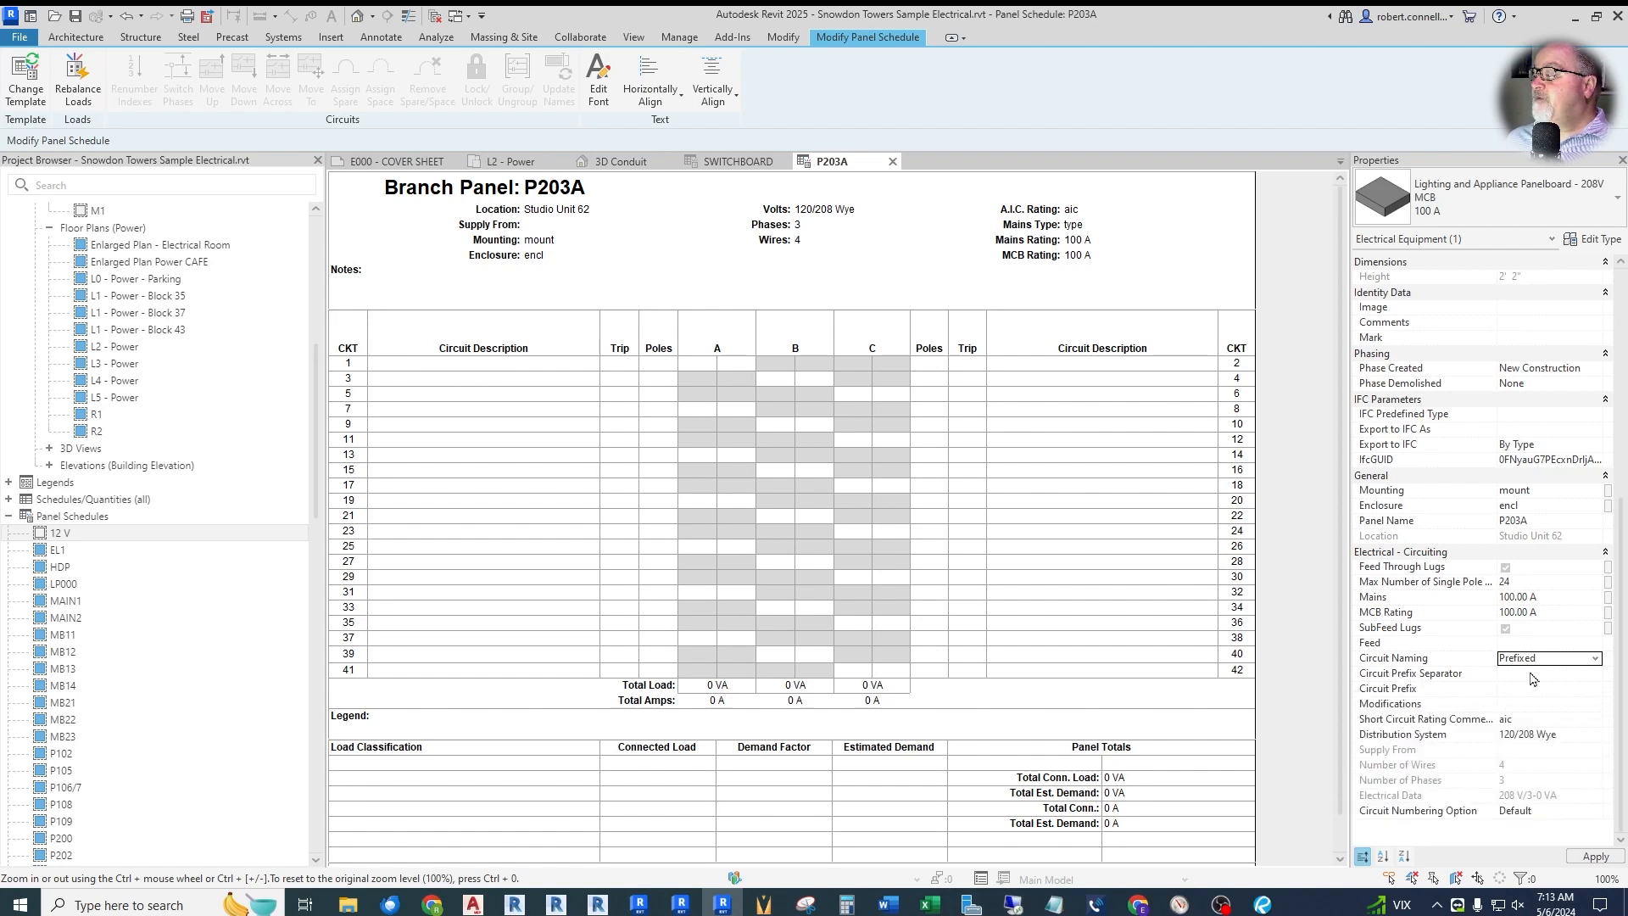
# - Set the Circuit Prefix of P203A to EX and the Circuit Prefix Separator to -, and apply the properties
pyautogui.click(1486, 688)
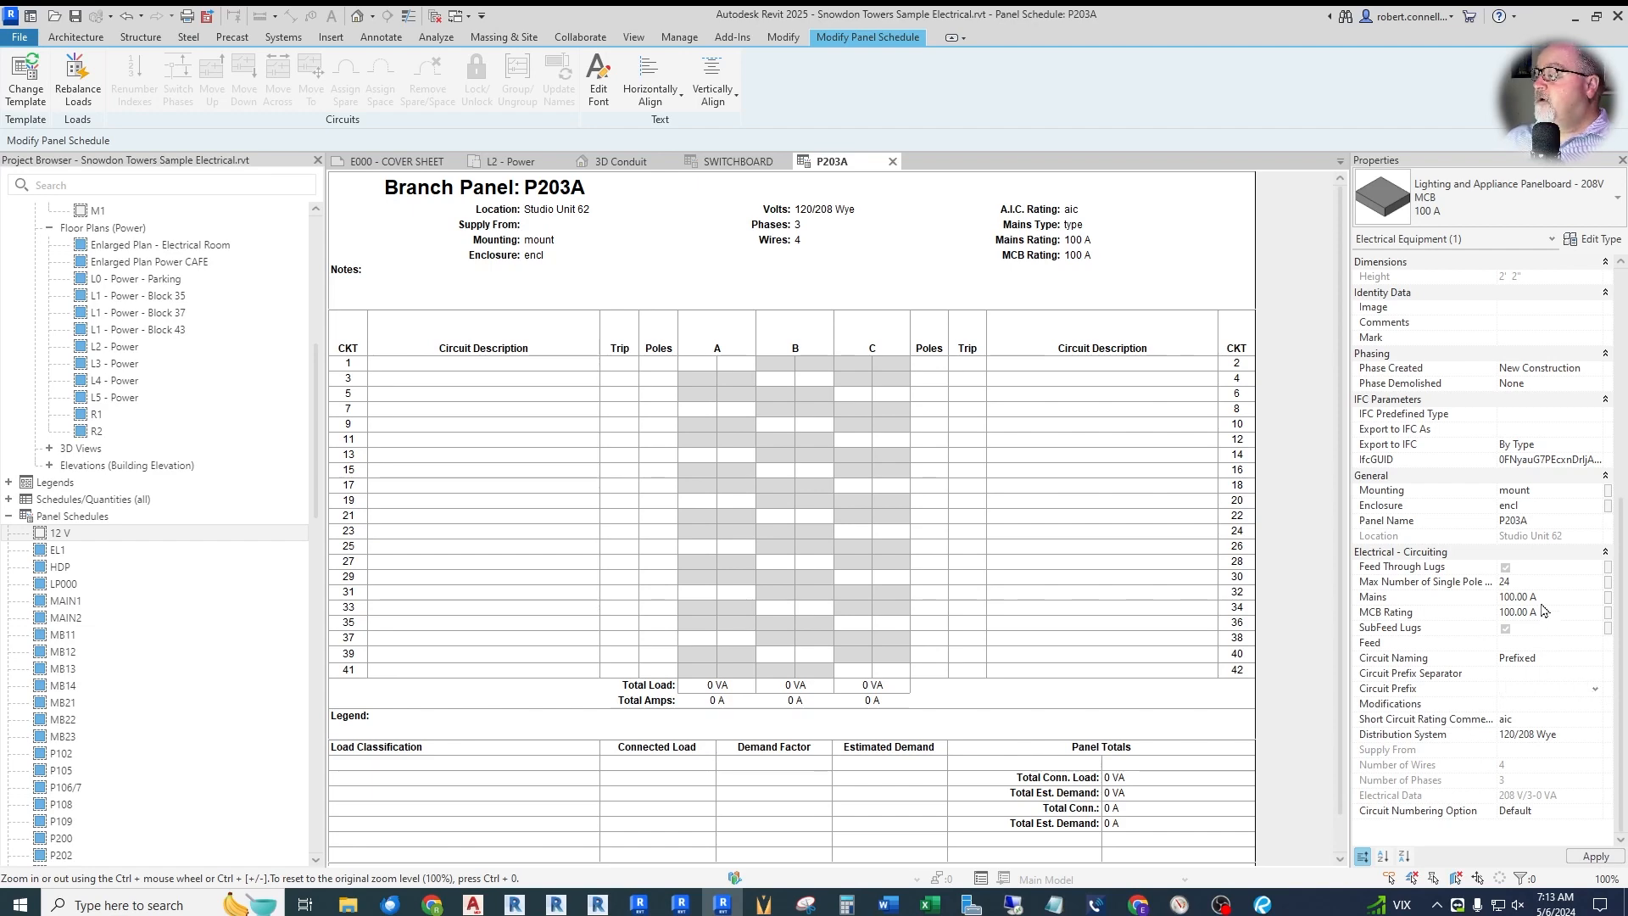
pyautogui.write('E')
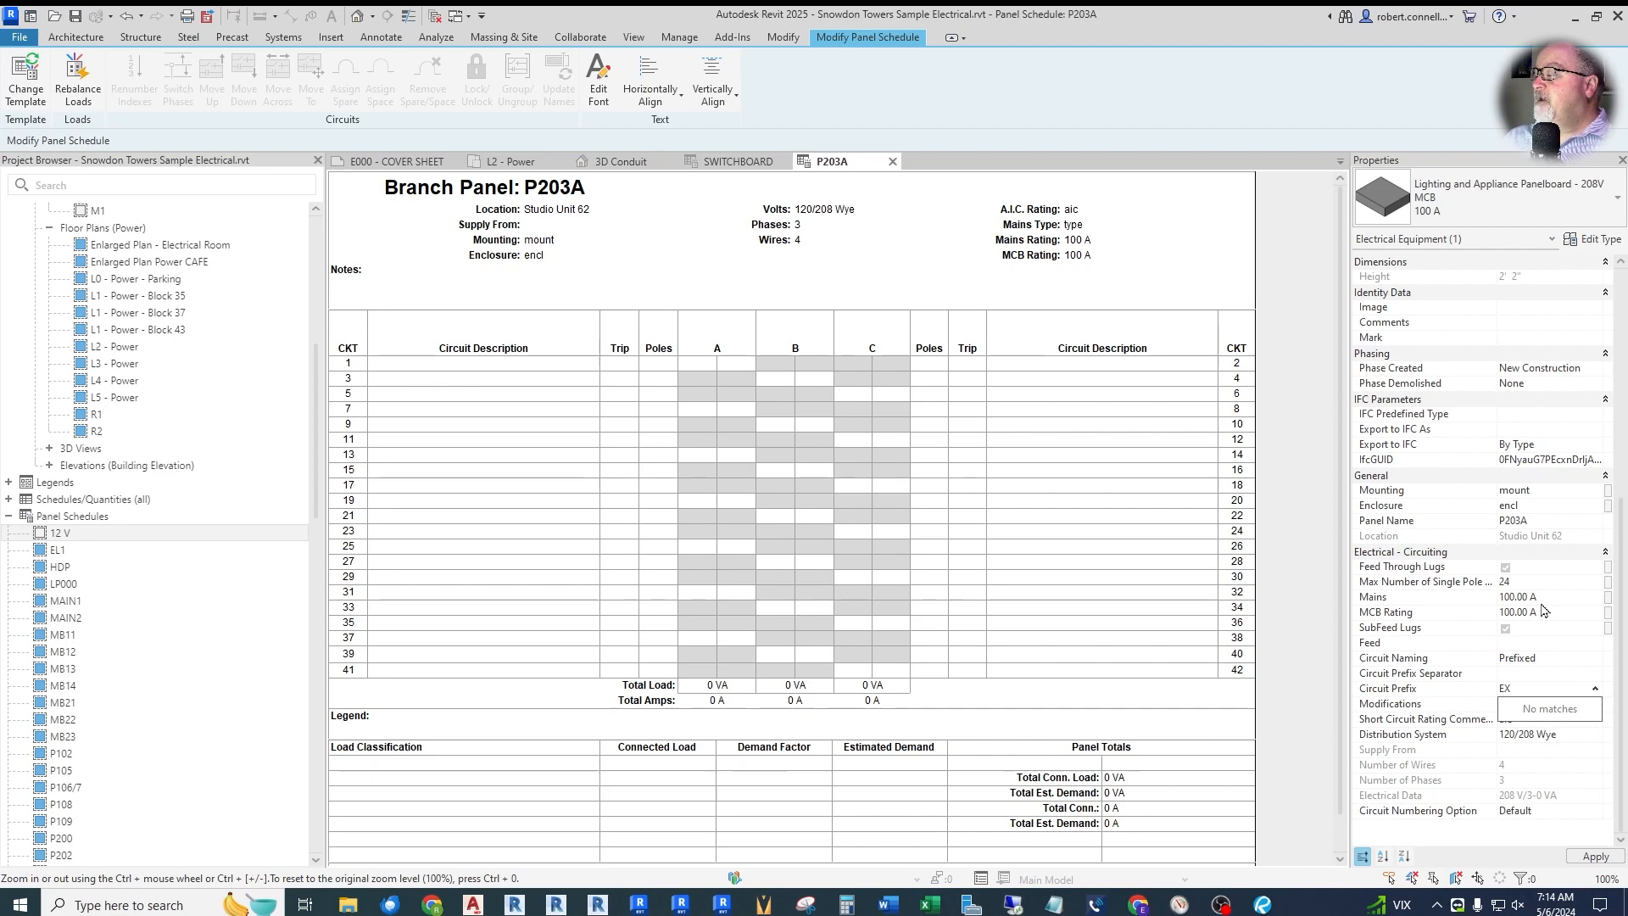
pyautogui.write('X')
pyautogui.click(1537, 674)
pyautogui.write('-')
pyautogui.press('Return')
pyautogui.click(1595, 856)
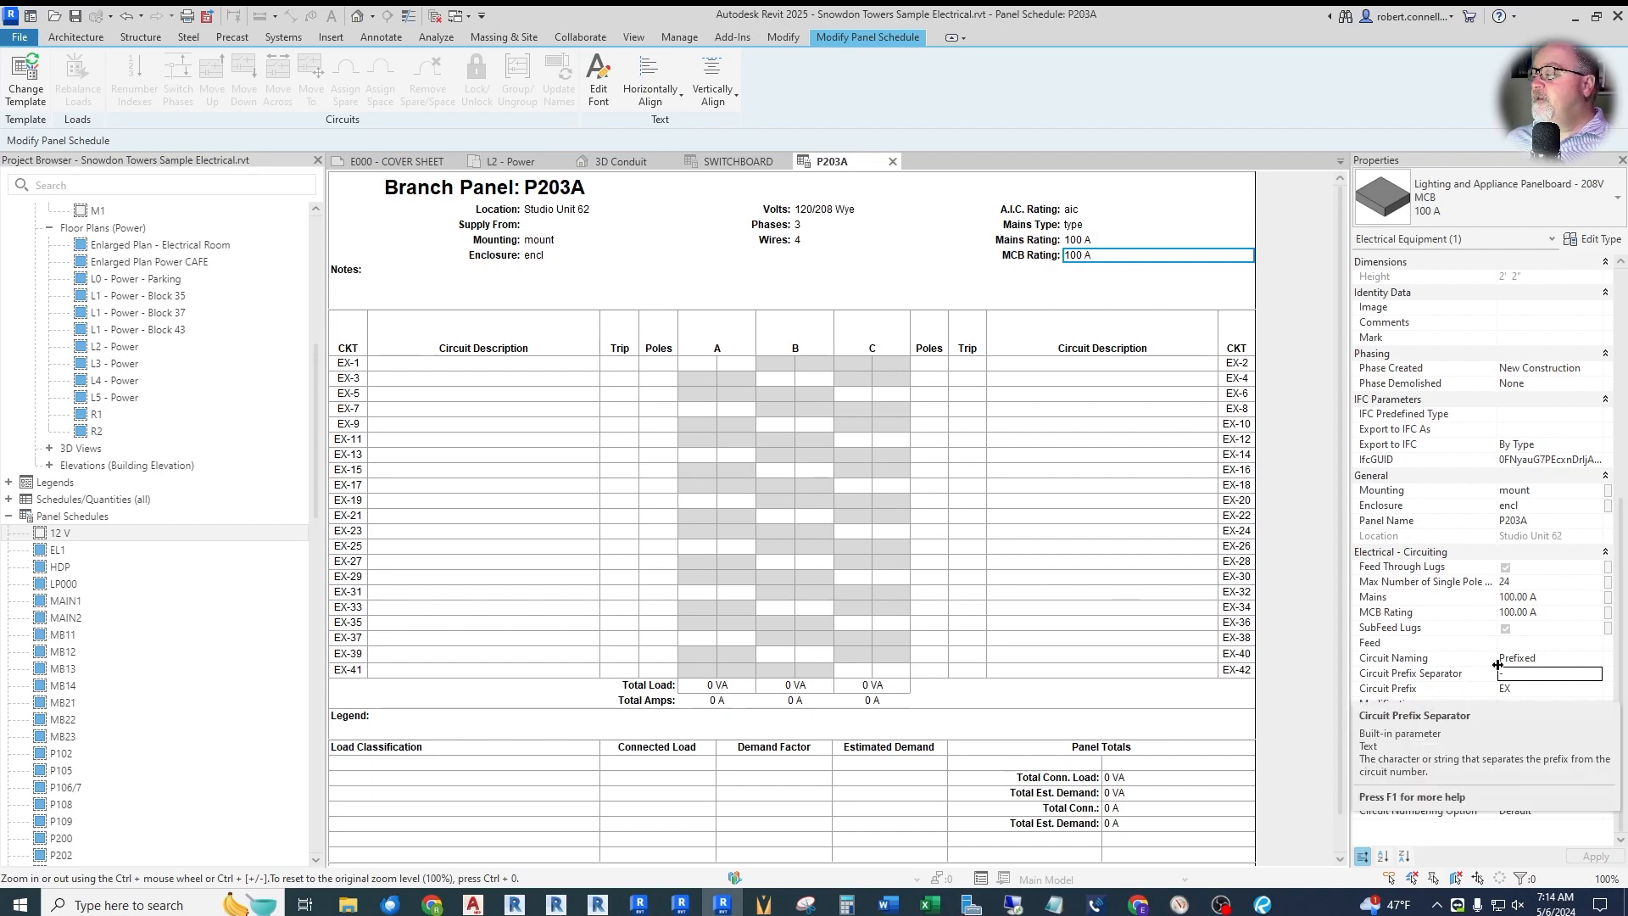
# - Apply Standard circuit naming to panelboard P203A in place of the prefixed circuit numbers
pyautogui.click(1568, 660)
pyautogui.click(1594, 666)
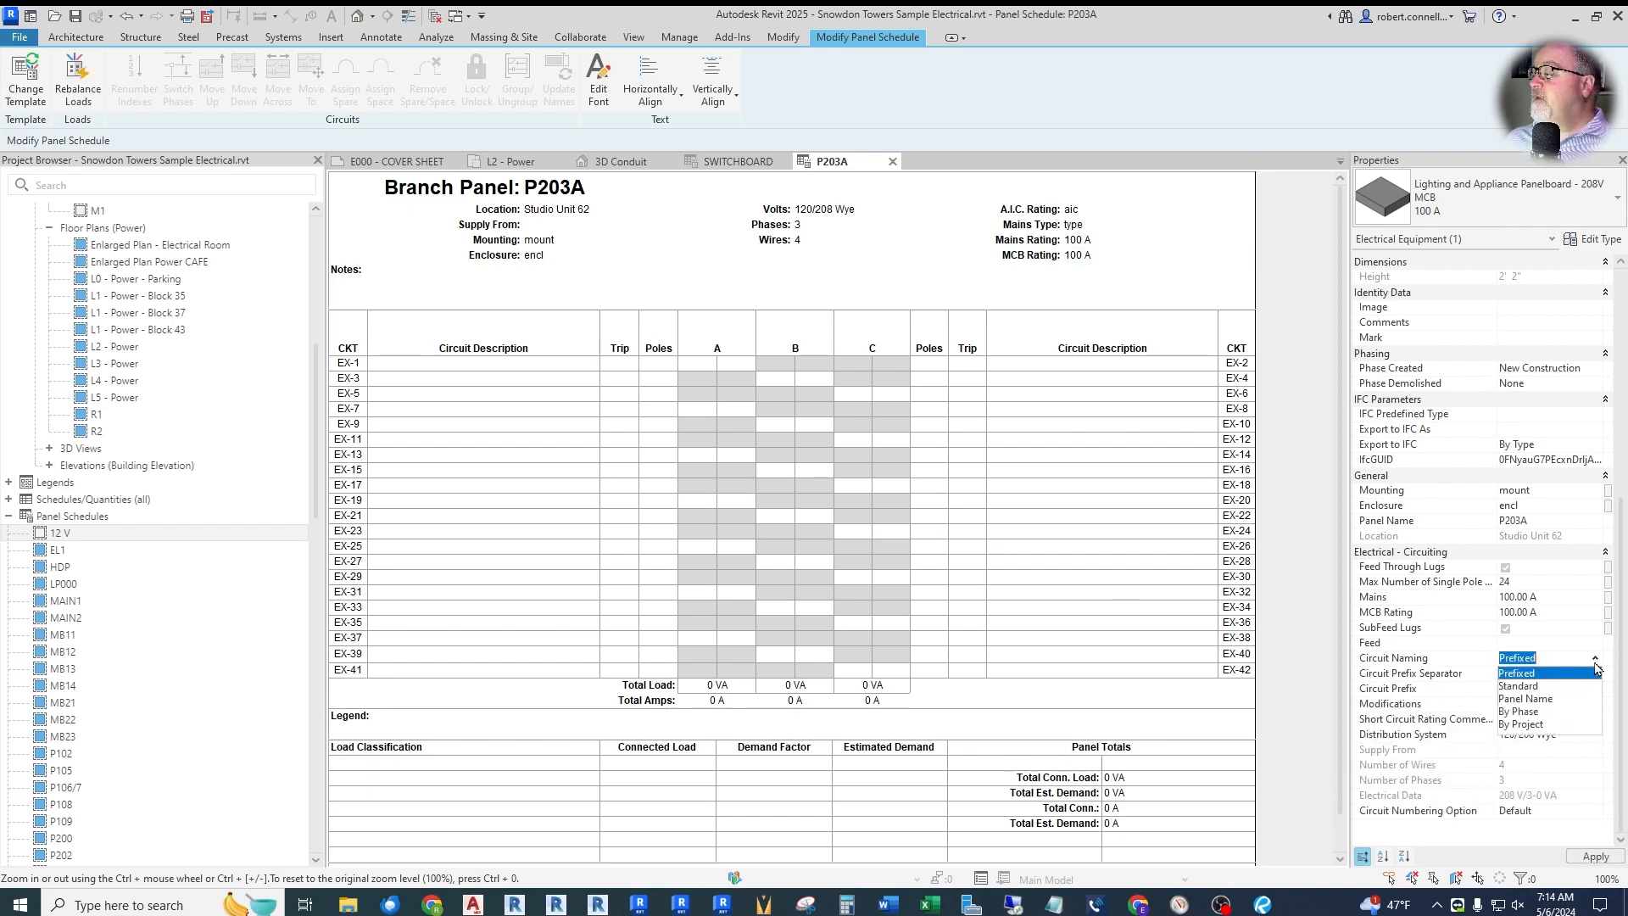
pyautogui.click(1529, 694)
pyautogui.click(1594, 857)
# - Change the Circuit Naming of panelboard P203A to Panel Name and apply it to the schedule
pyautogui.click(1597, 667)
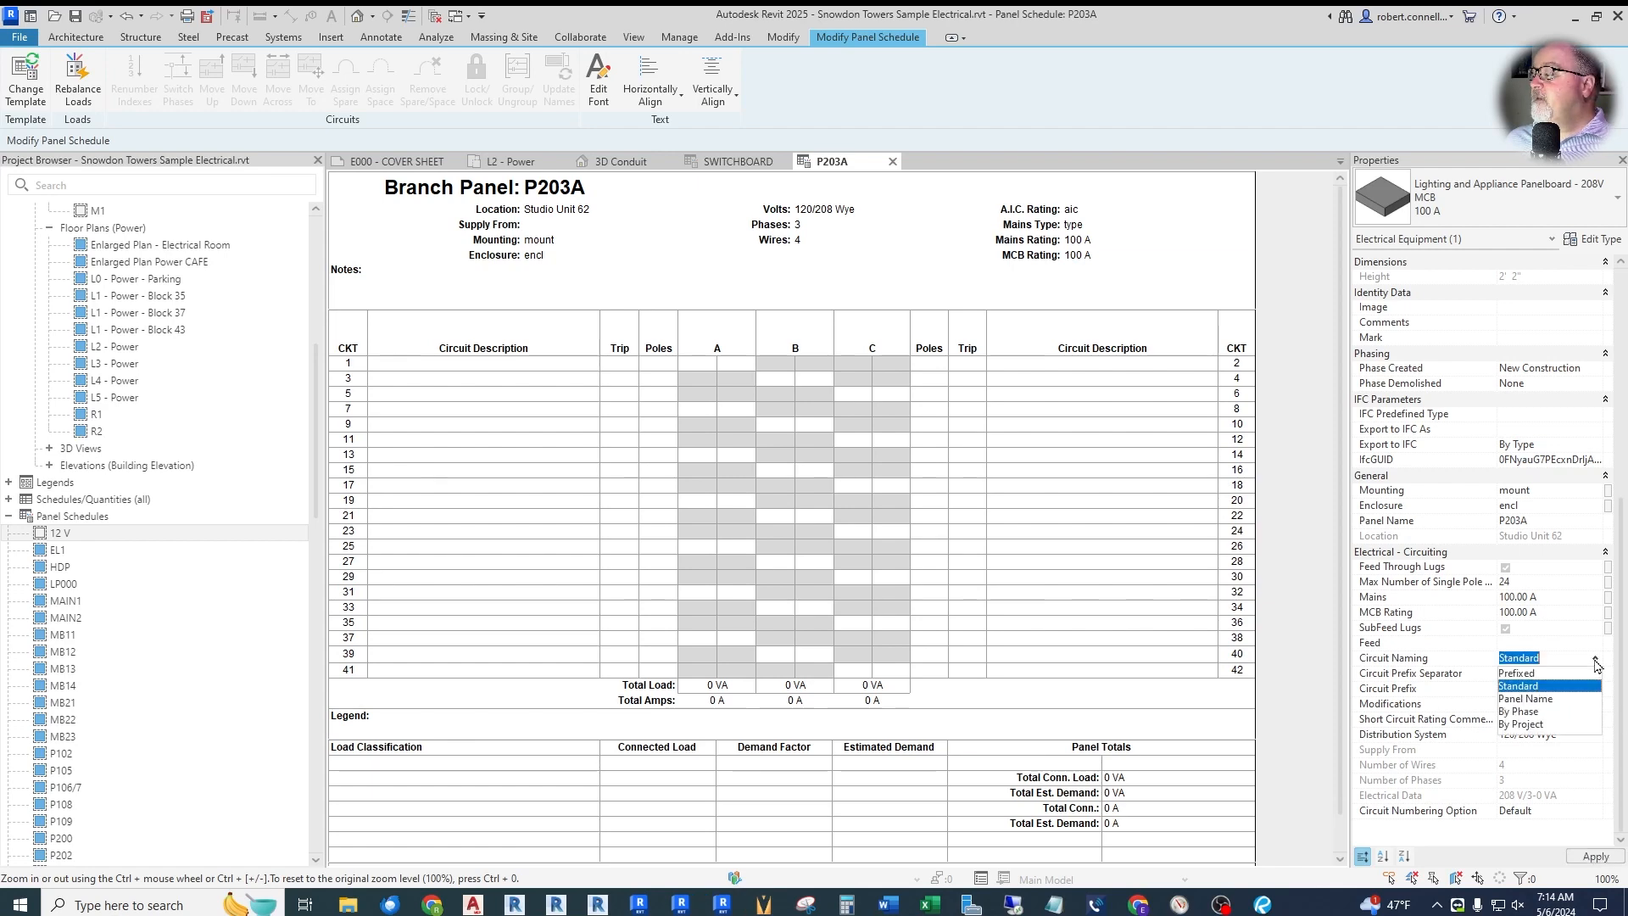
pyautogui.click(1539, 699)
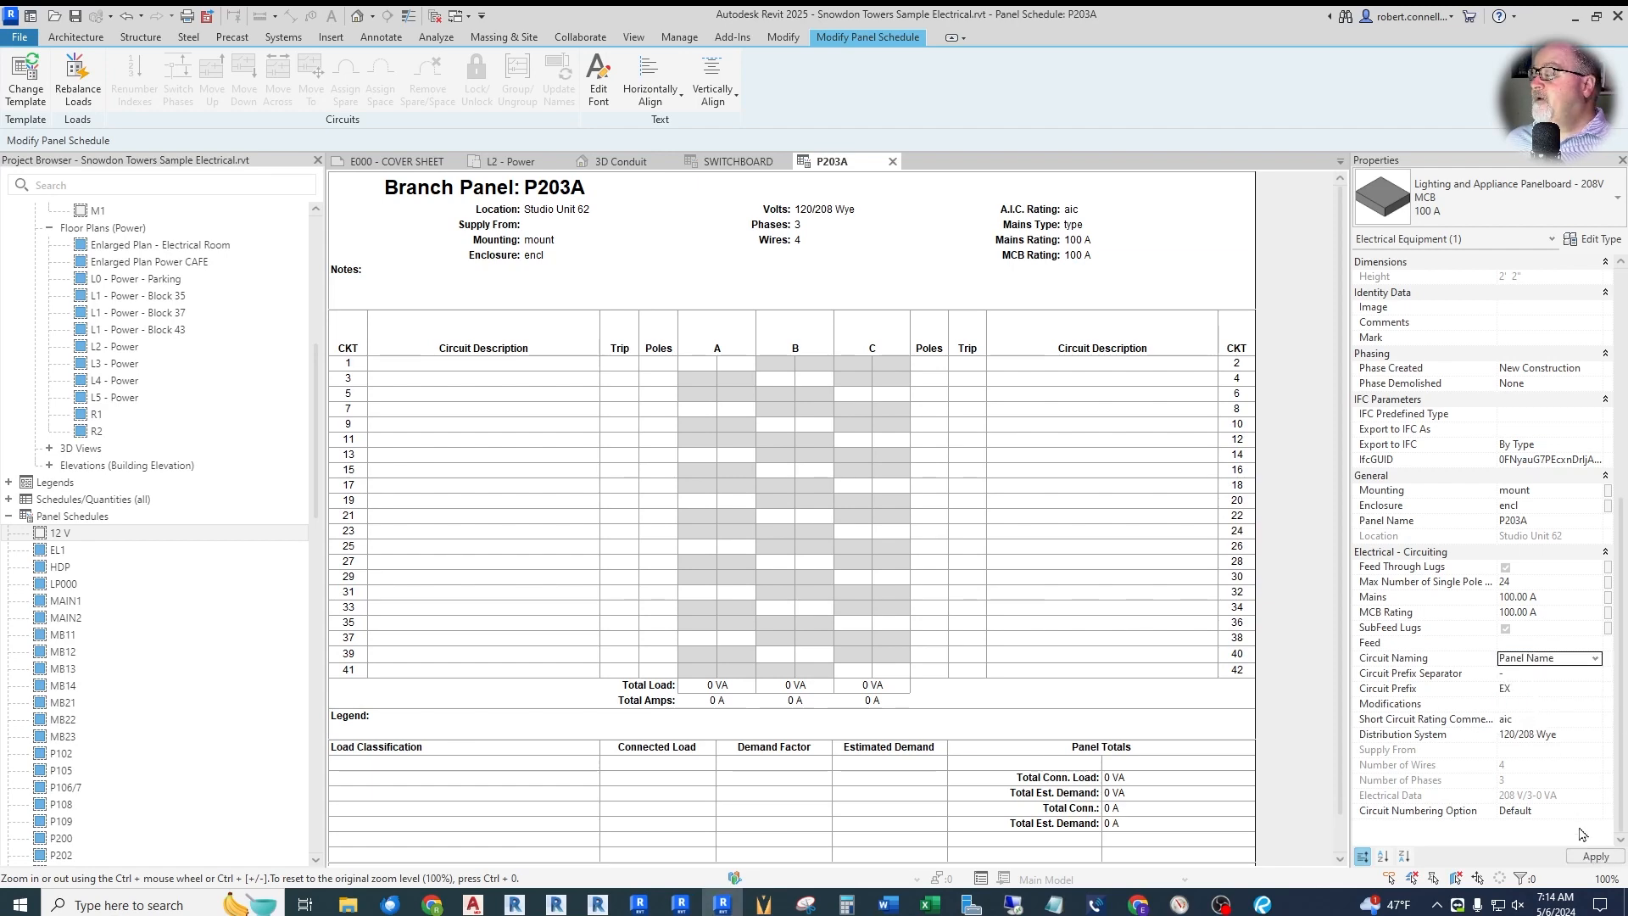
pyautogui.click(1594, 857)
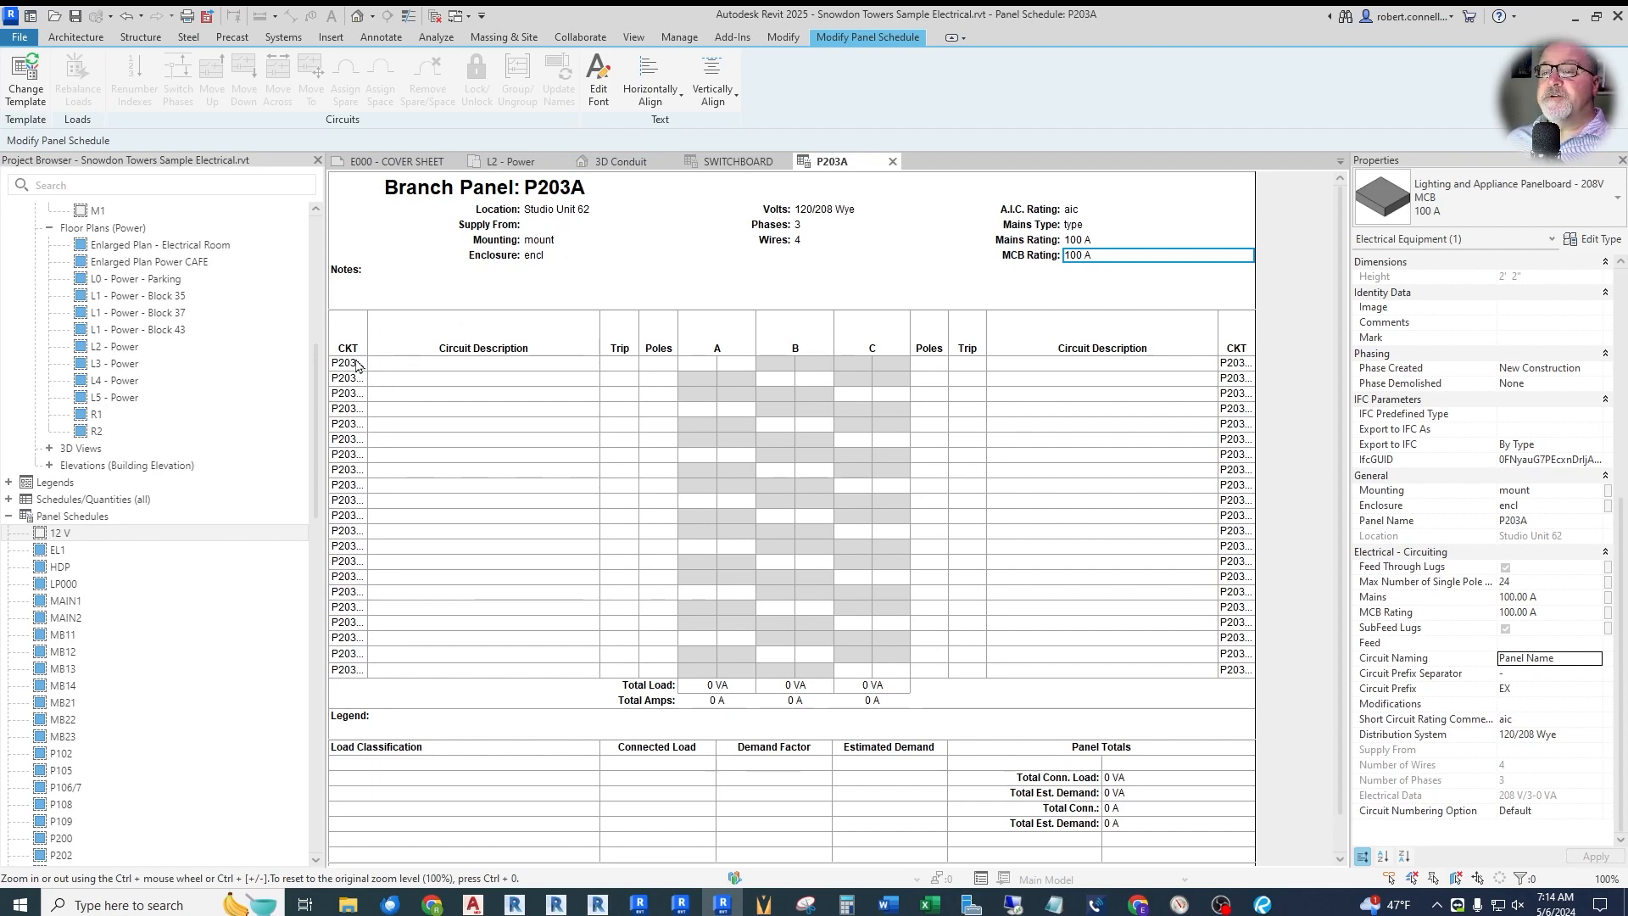
# - Number the circuits of panelboard P203A By Phase and apply the naming scheme
pyautogui.click(1597, 659)
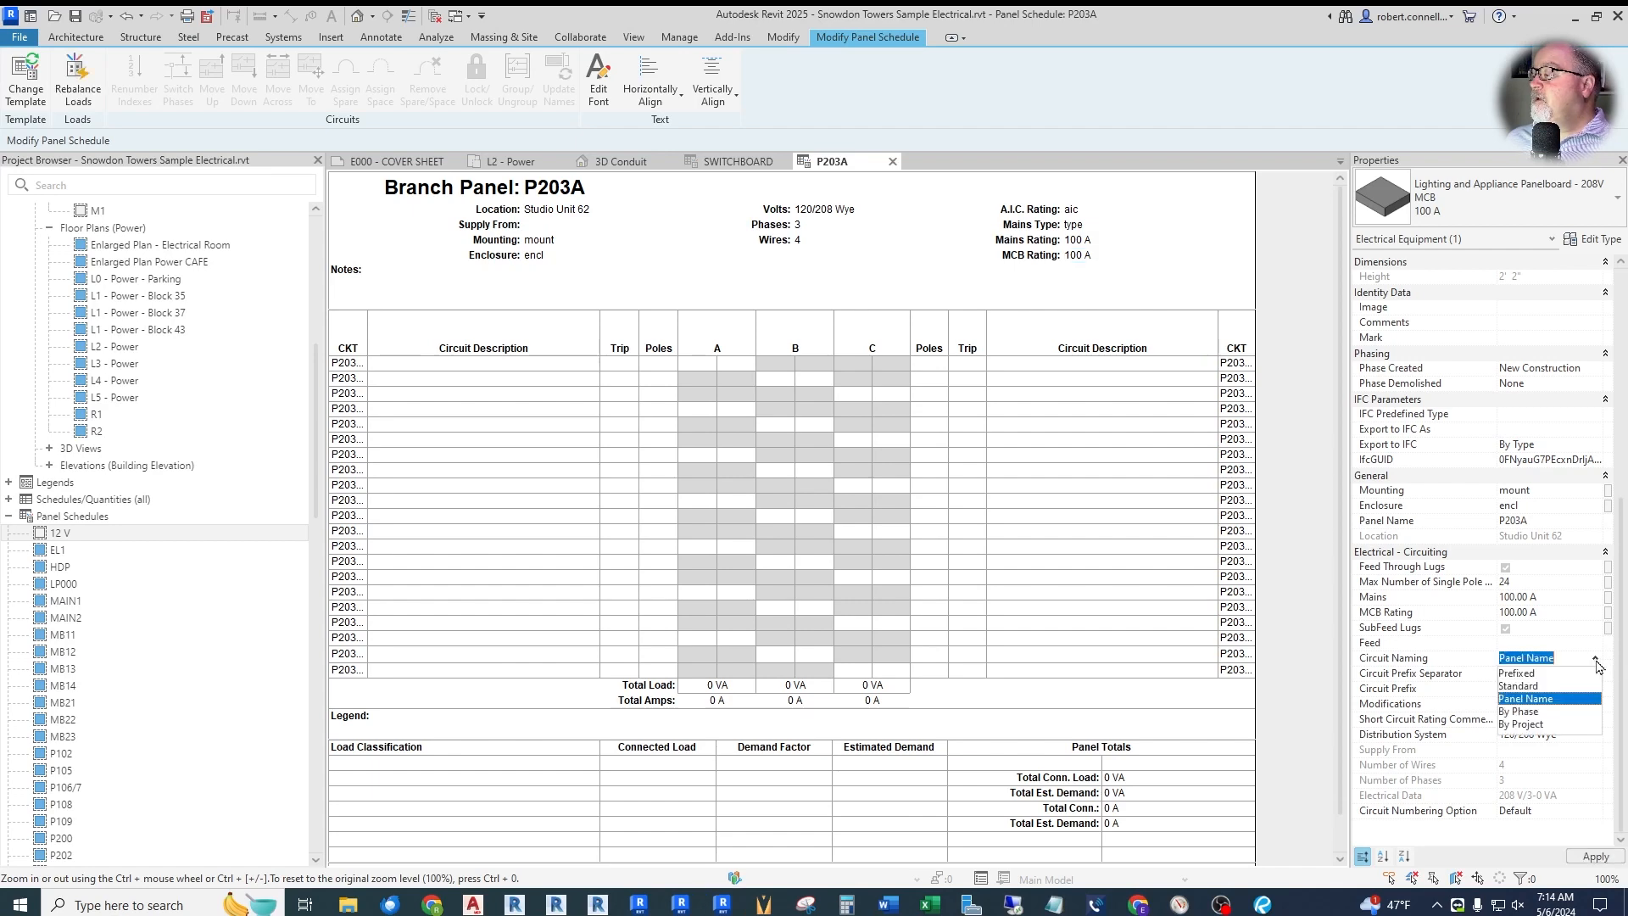
pyautogui.click(1518, 712)
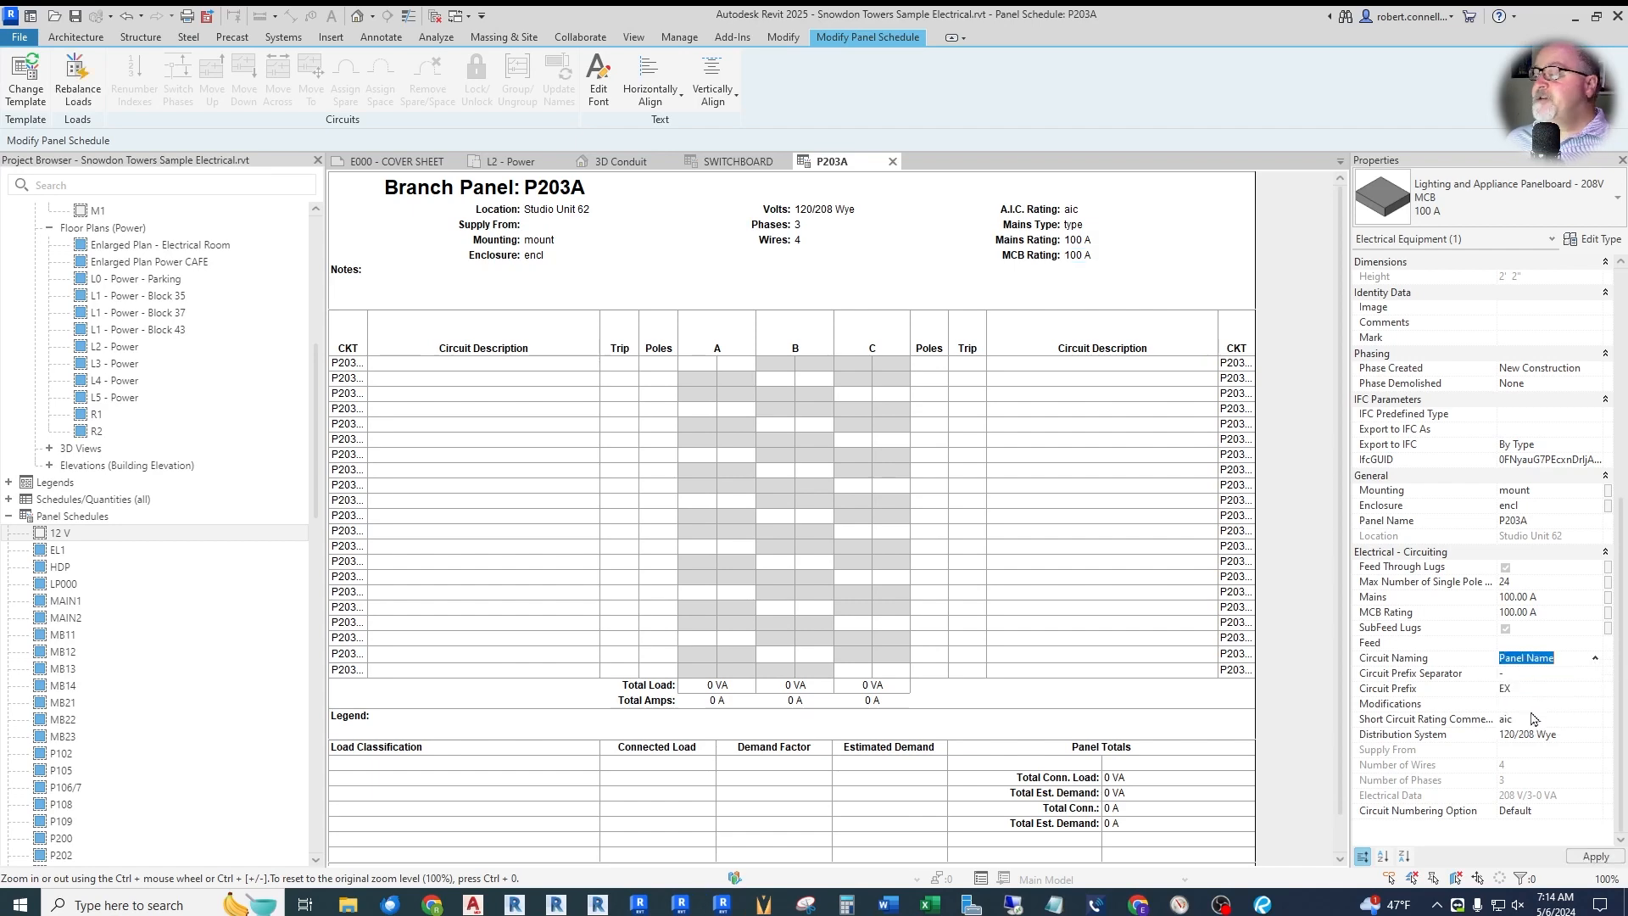
pyautogui.click(1595, 857)
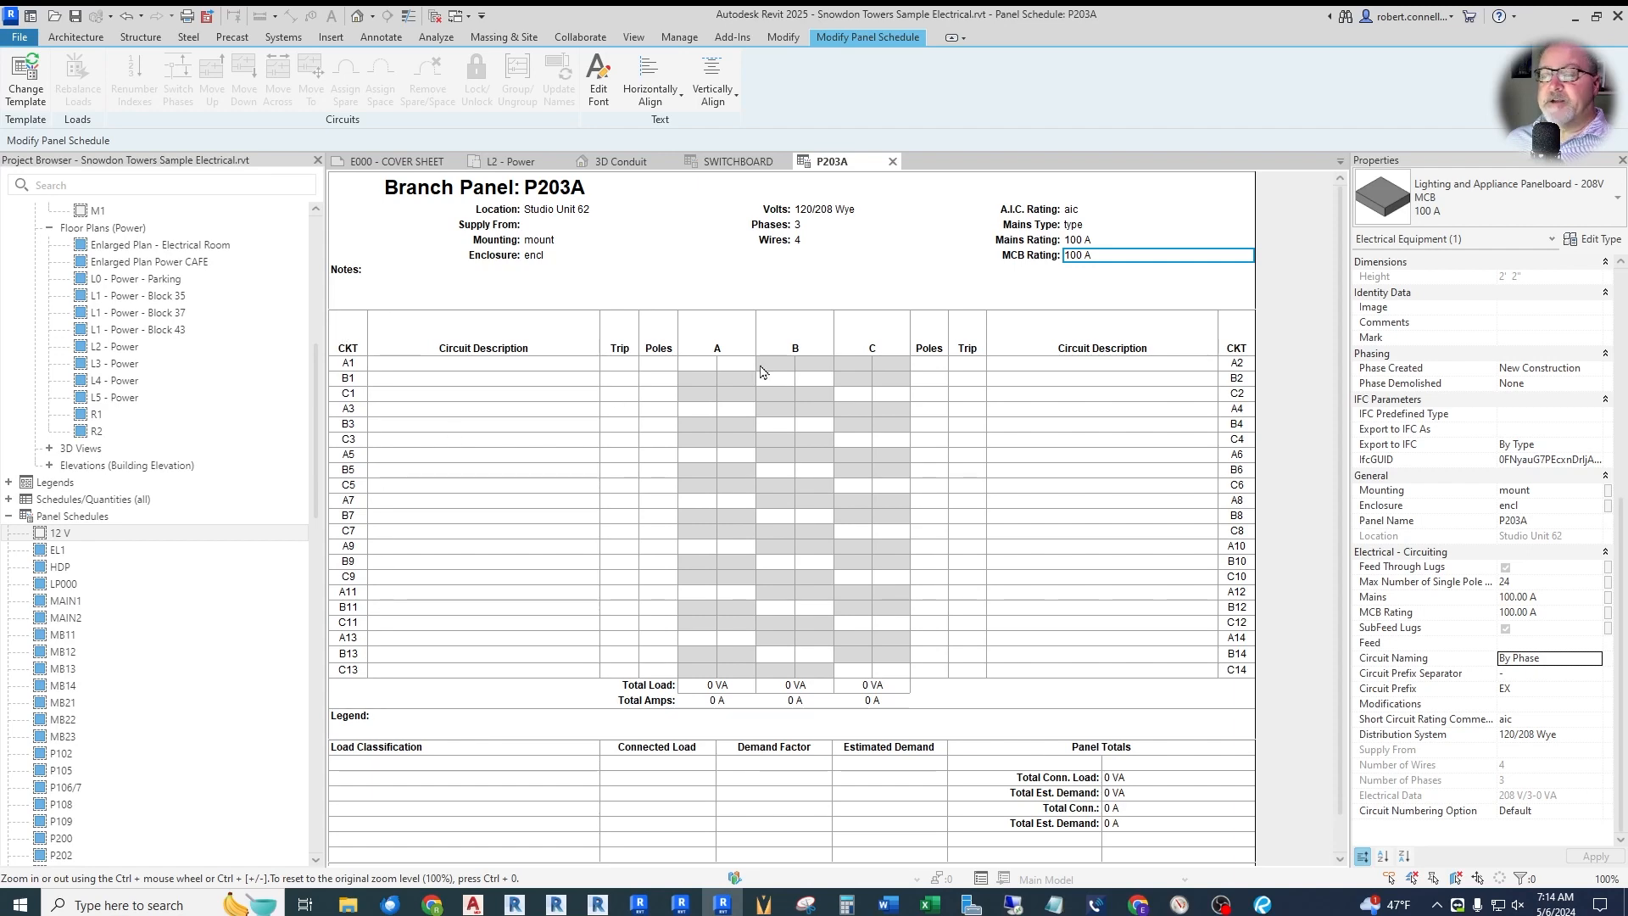
# - Apply By Project circuit naming to panelboard P203A, and set it back to Standard
pyautogui.click(1594, 658)
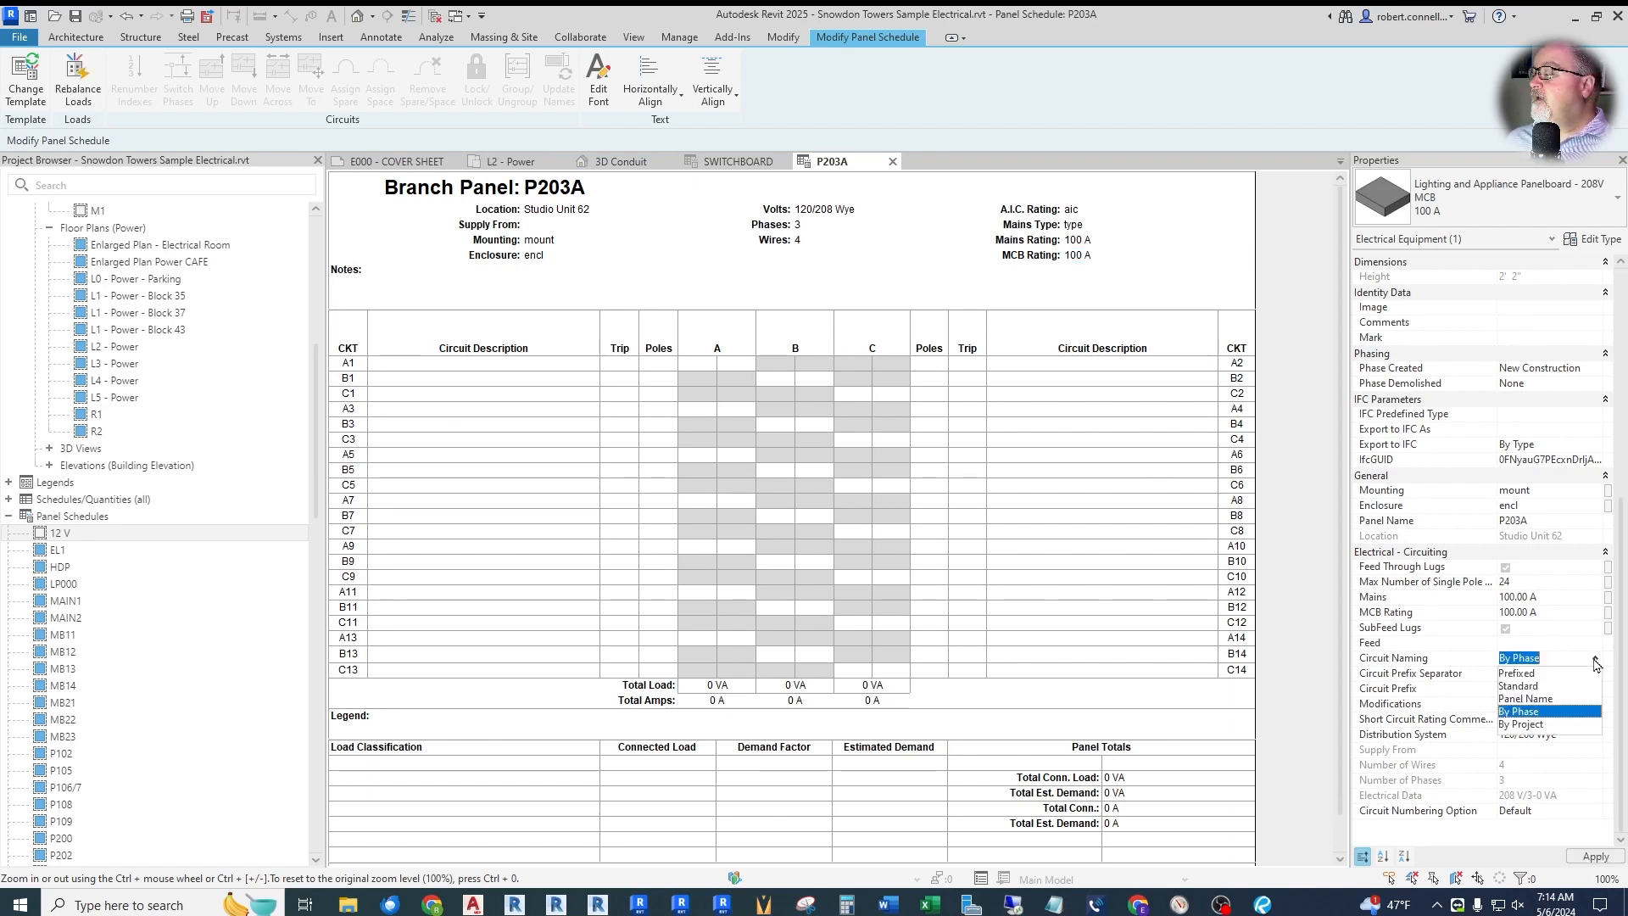
pyautogui.click(1526, 720)
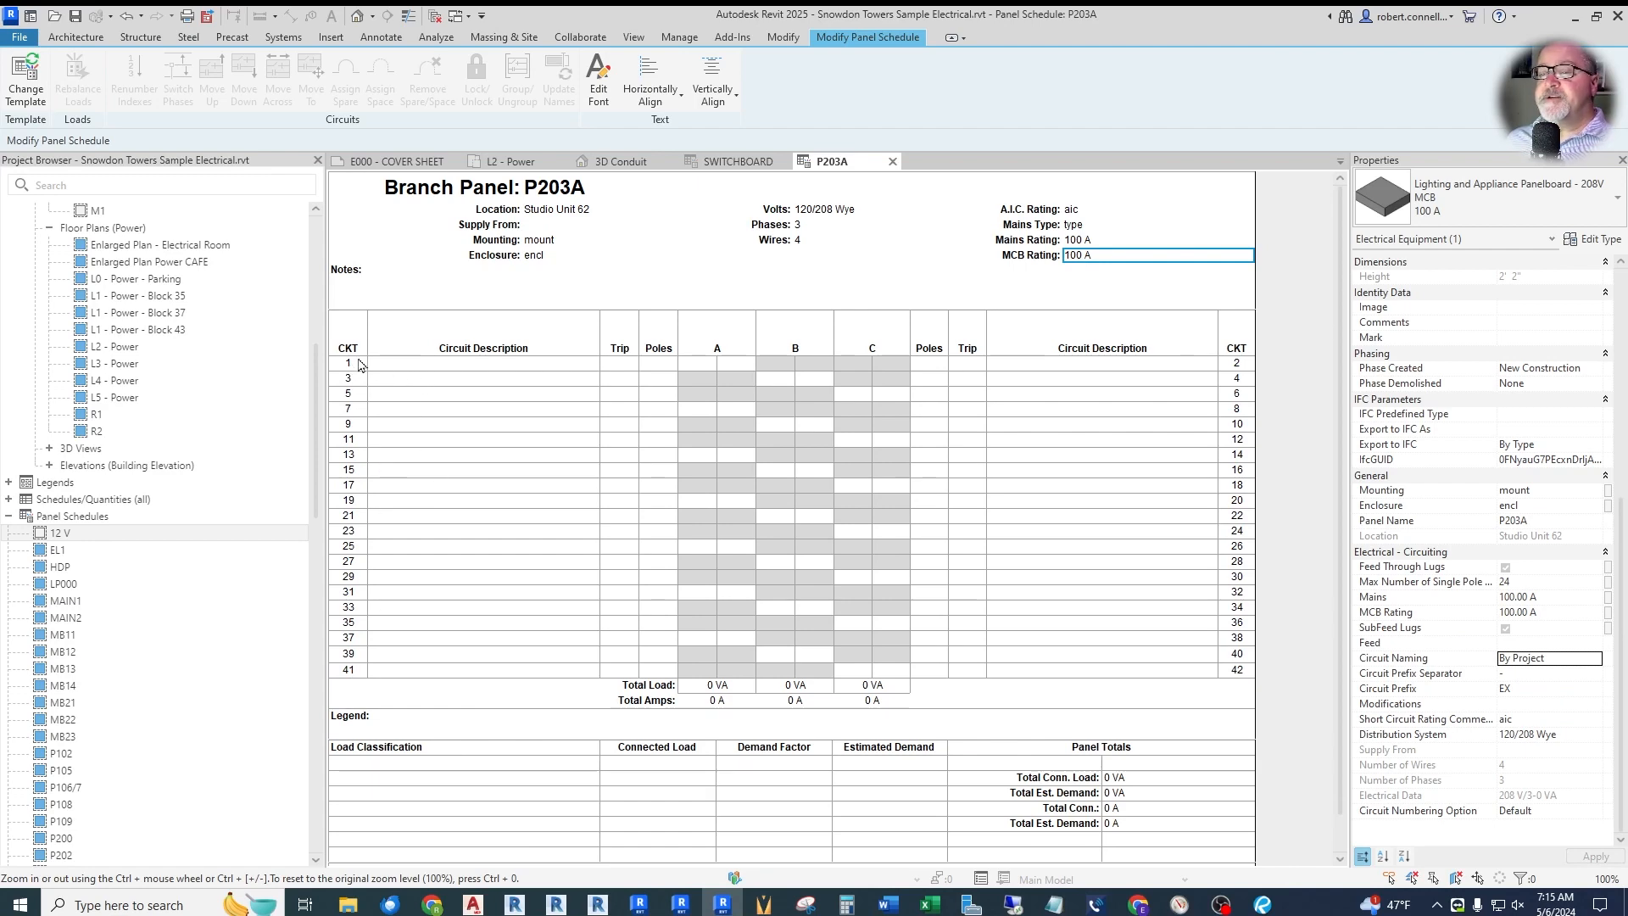
pyautogui.click(1594, 658)
pyautogui.click(1527, 674)
pyautogui.click(1597, 856)
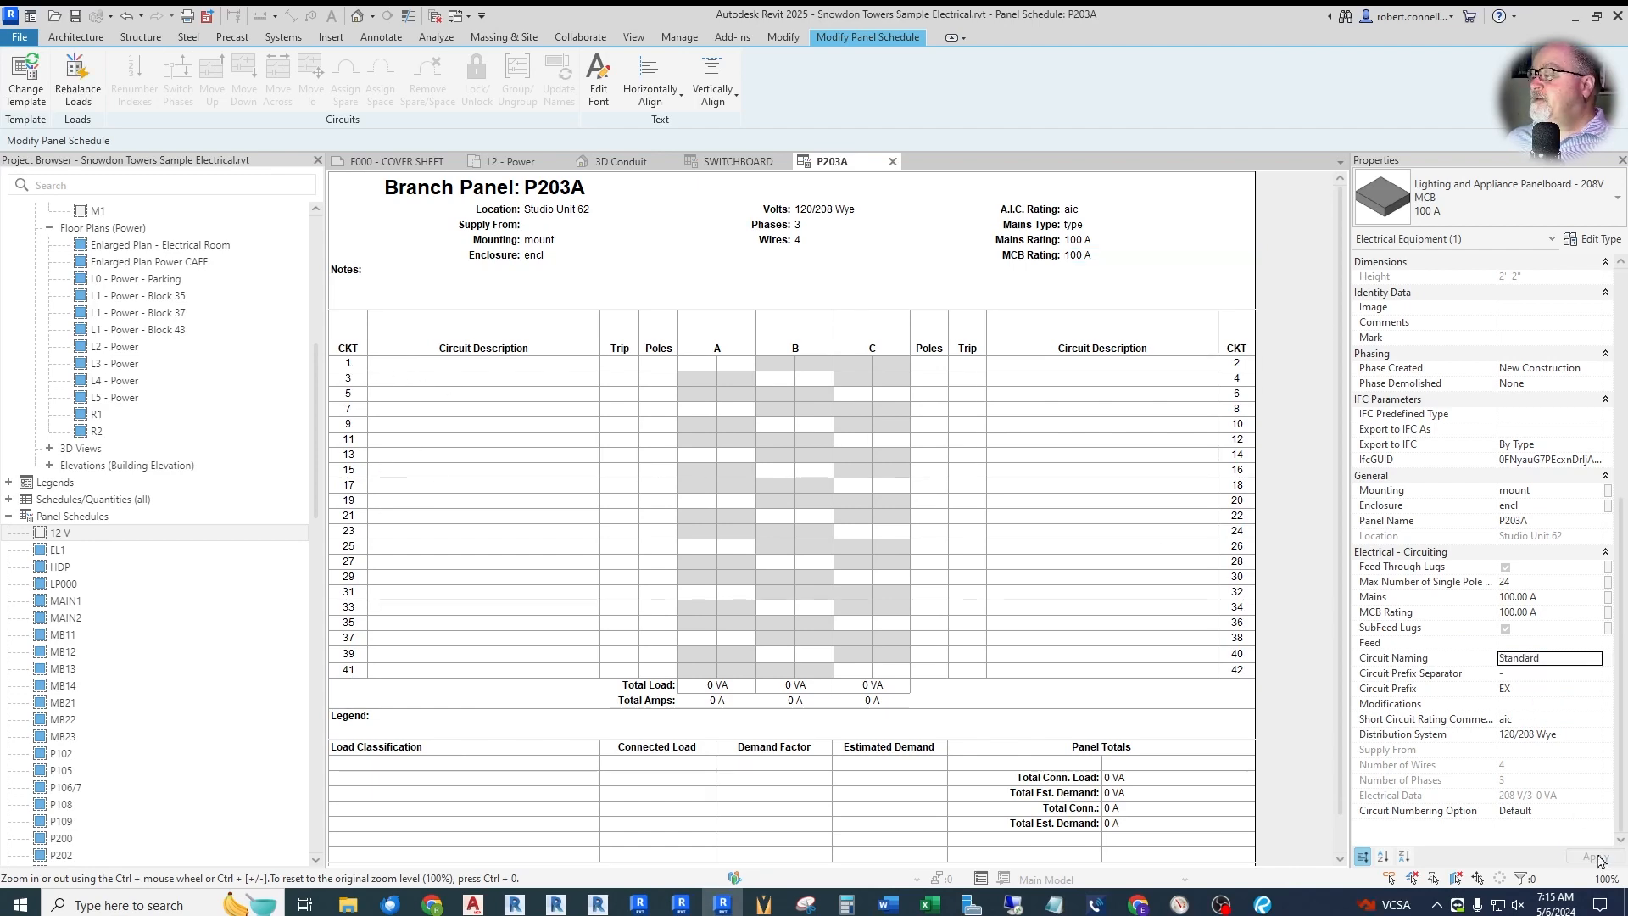
# - Examine the lower part of the P203A schedule and open its bottom Notes field for text entry
pyautogui.scroll(-1, 647, 654)
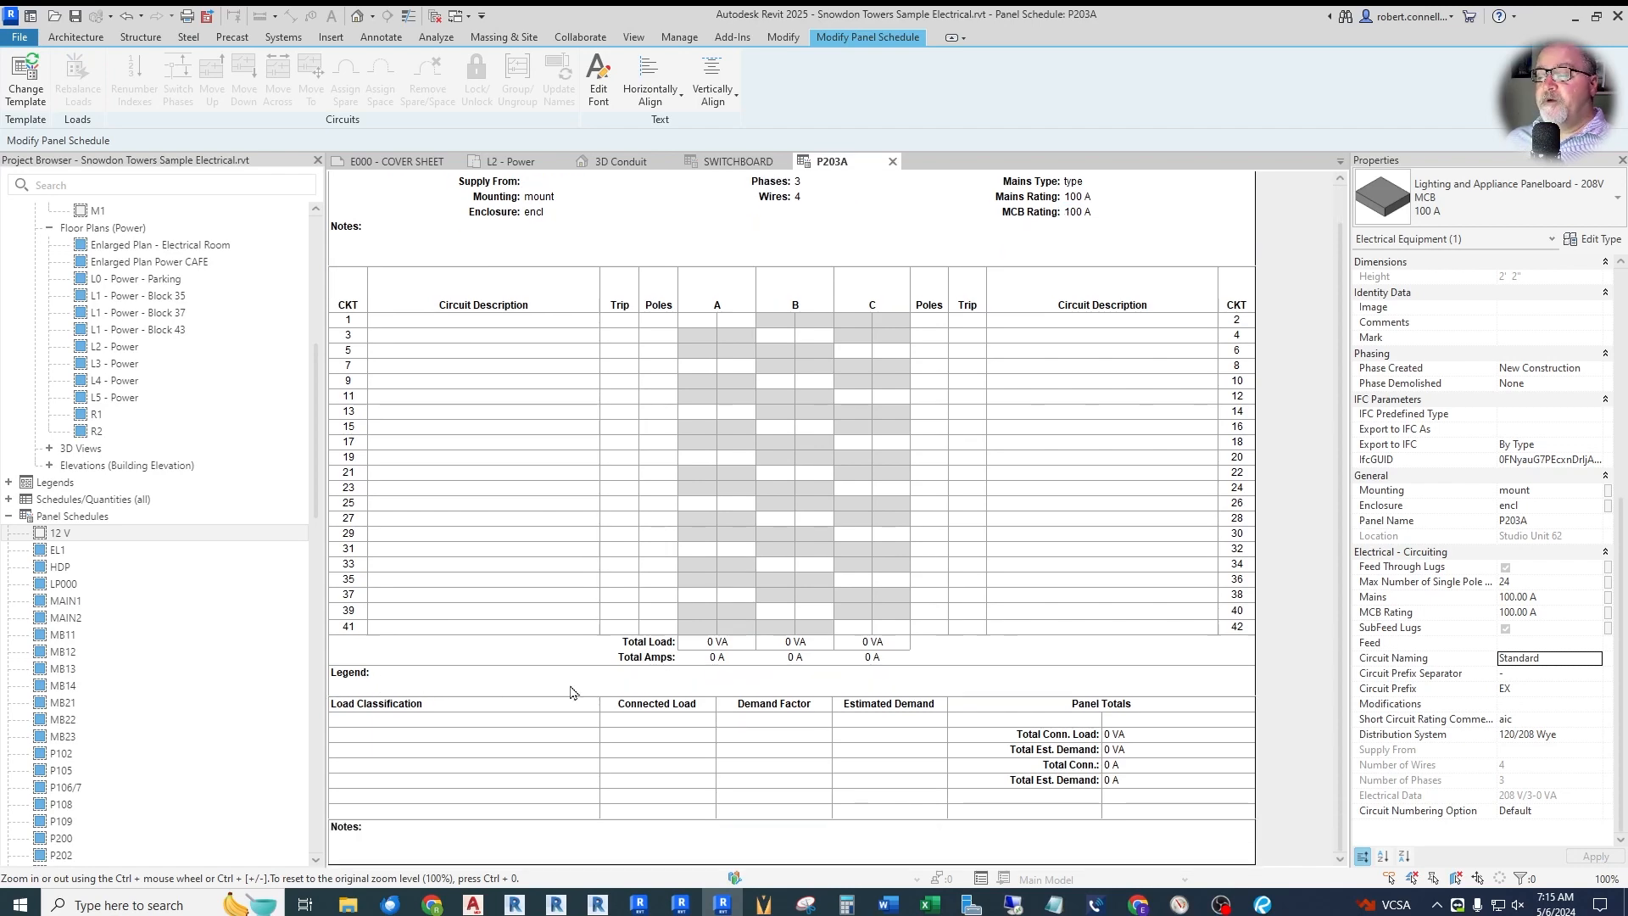
pyautogui.click(405, 851)
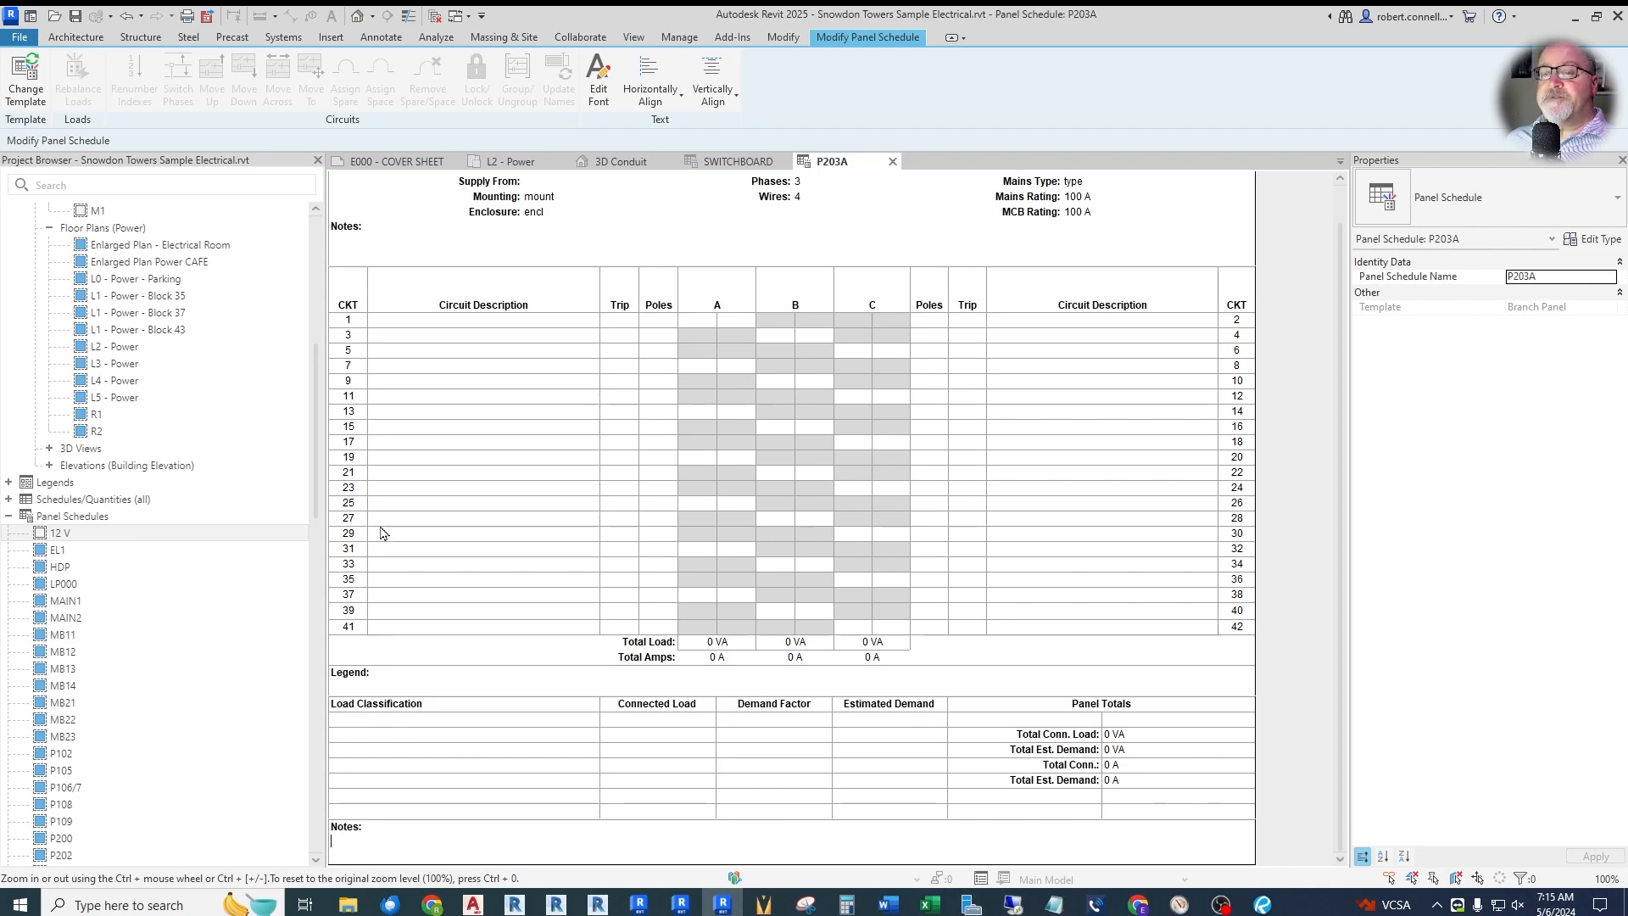
# - Open the panel schedule of existing panel P203 and examine its circuits, load classifications and panel totals
pyautogui.click(511, 162)
pyautogui.scroll(3, 721, 688)
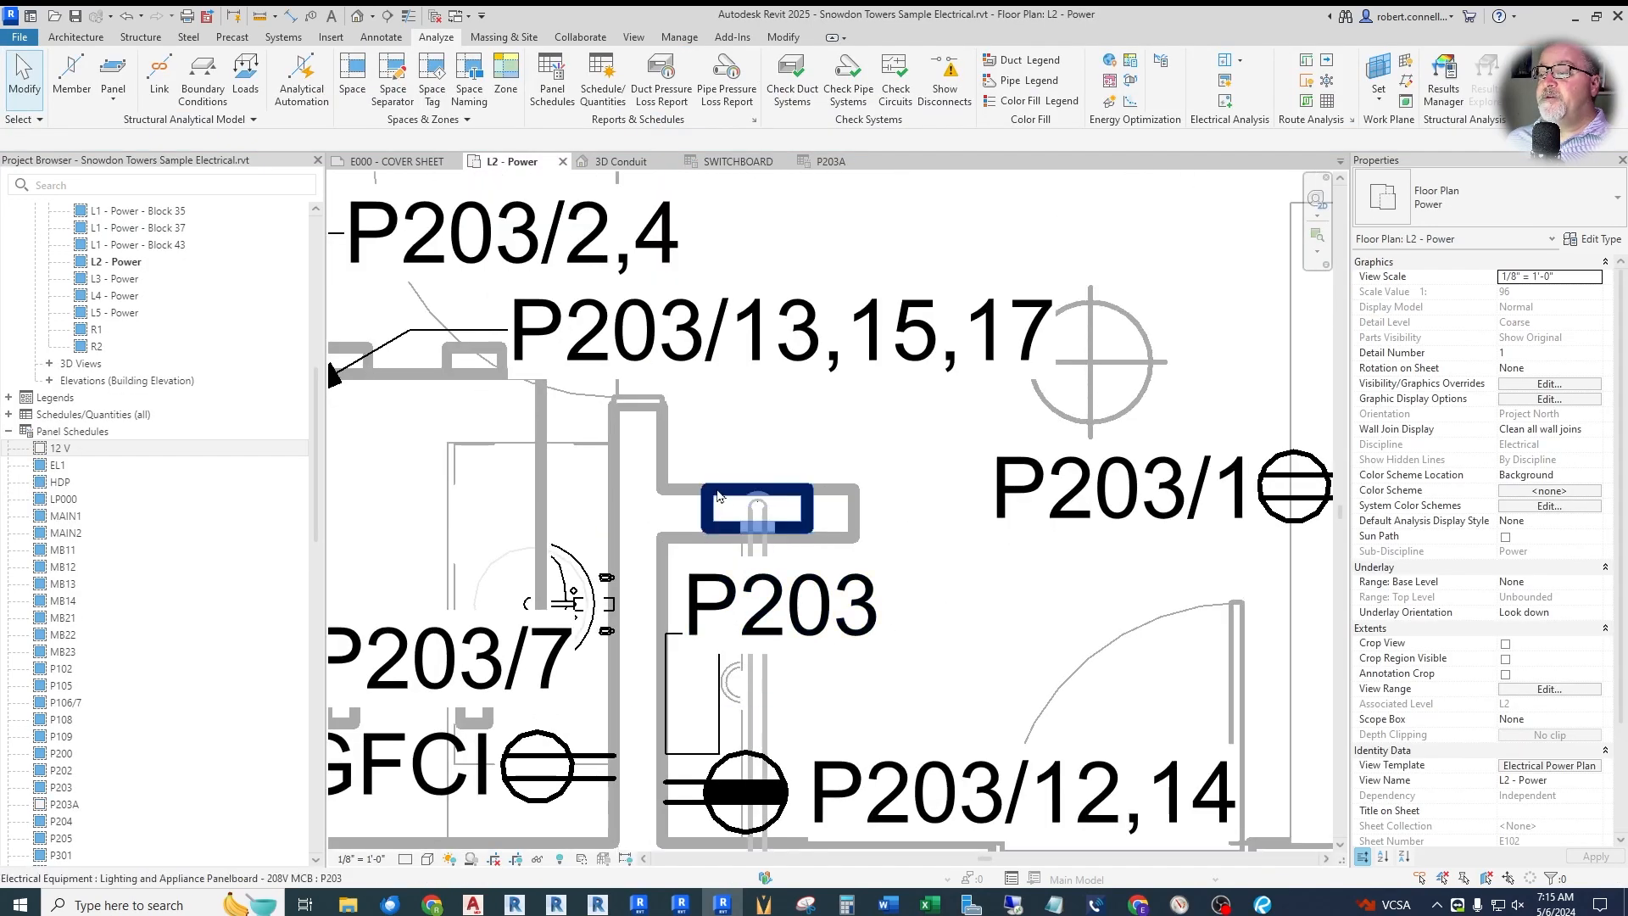
pyautogui.scroll(-1, 82, 739)
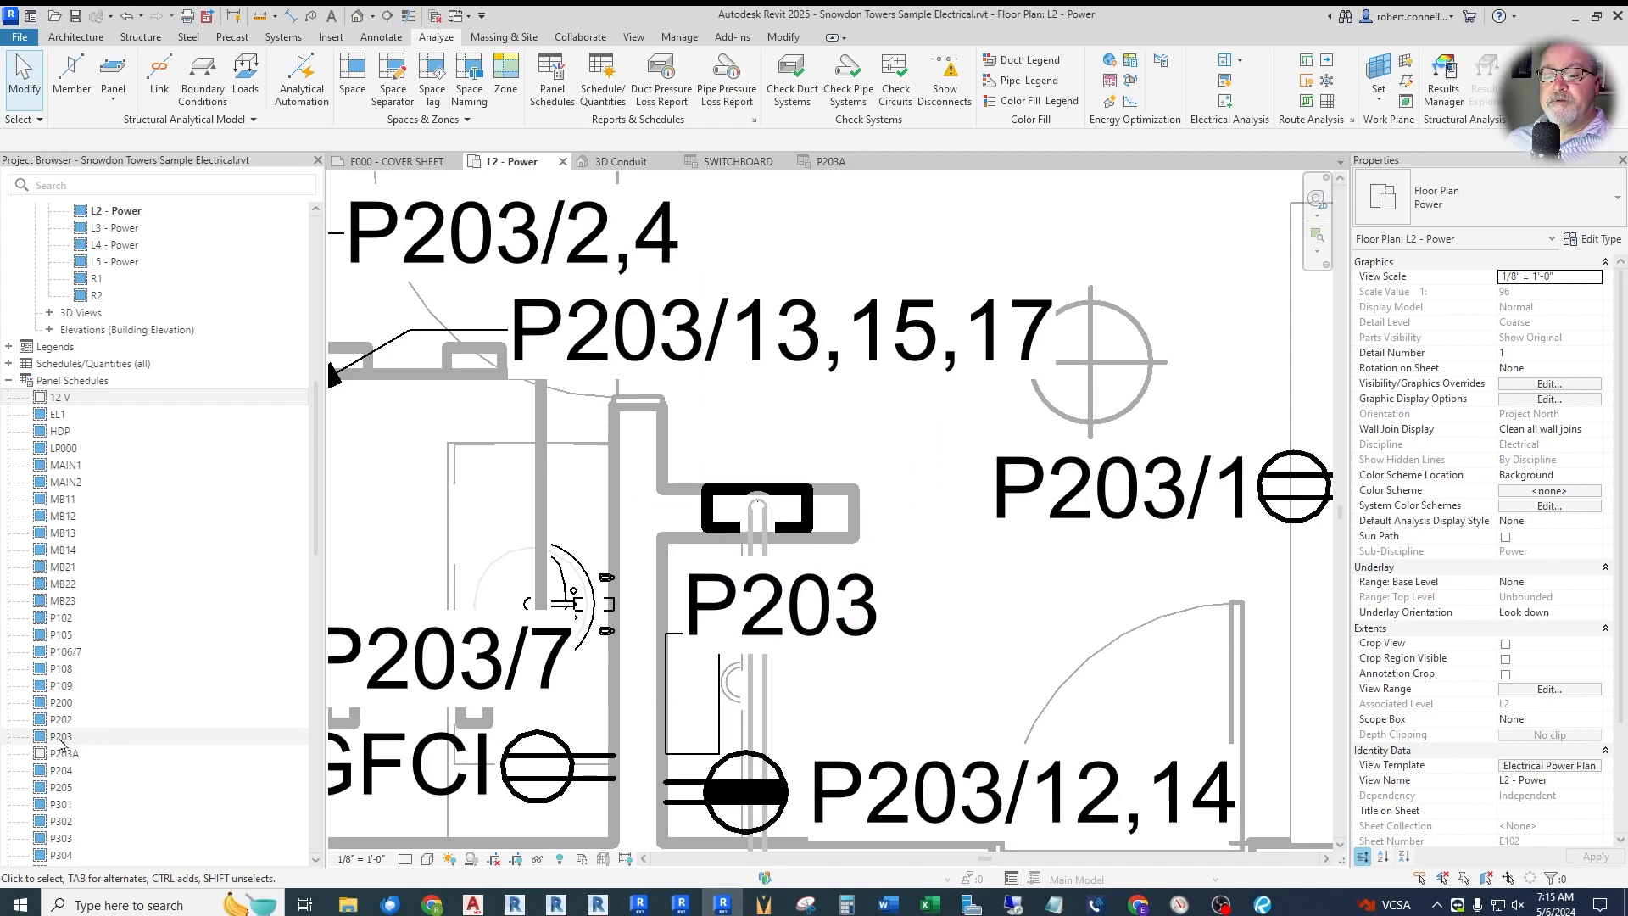
pyautogui.scroll(-1, 64, 713)
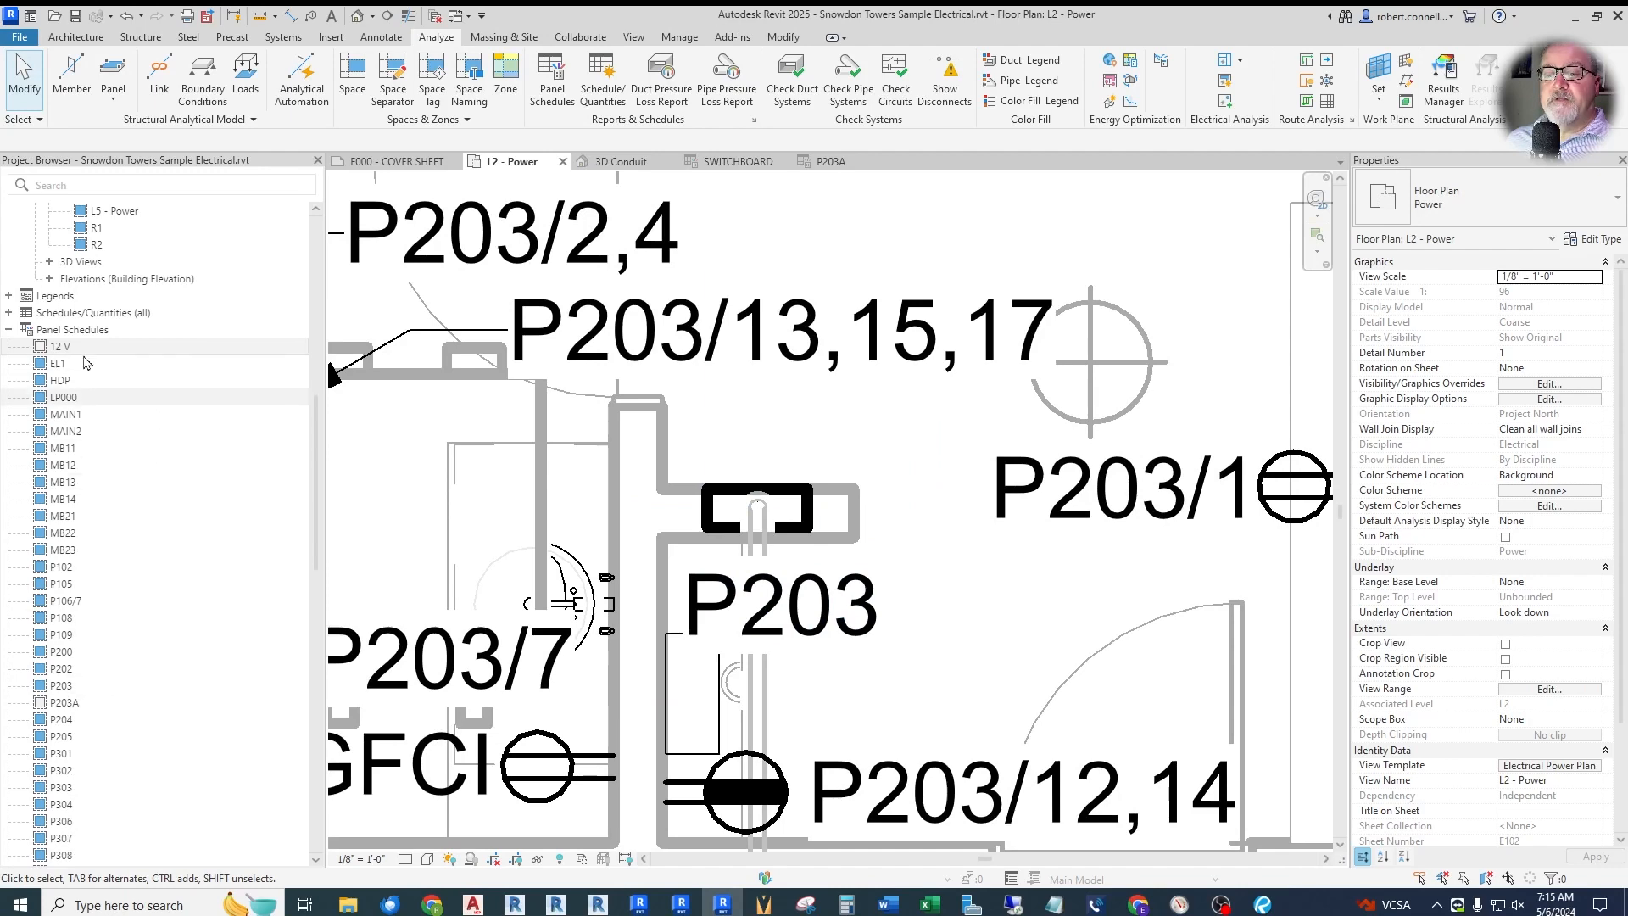
pyautogui.click(61, 687)
pyautogui.doubleClick(61, 689)
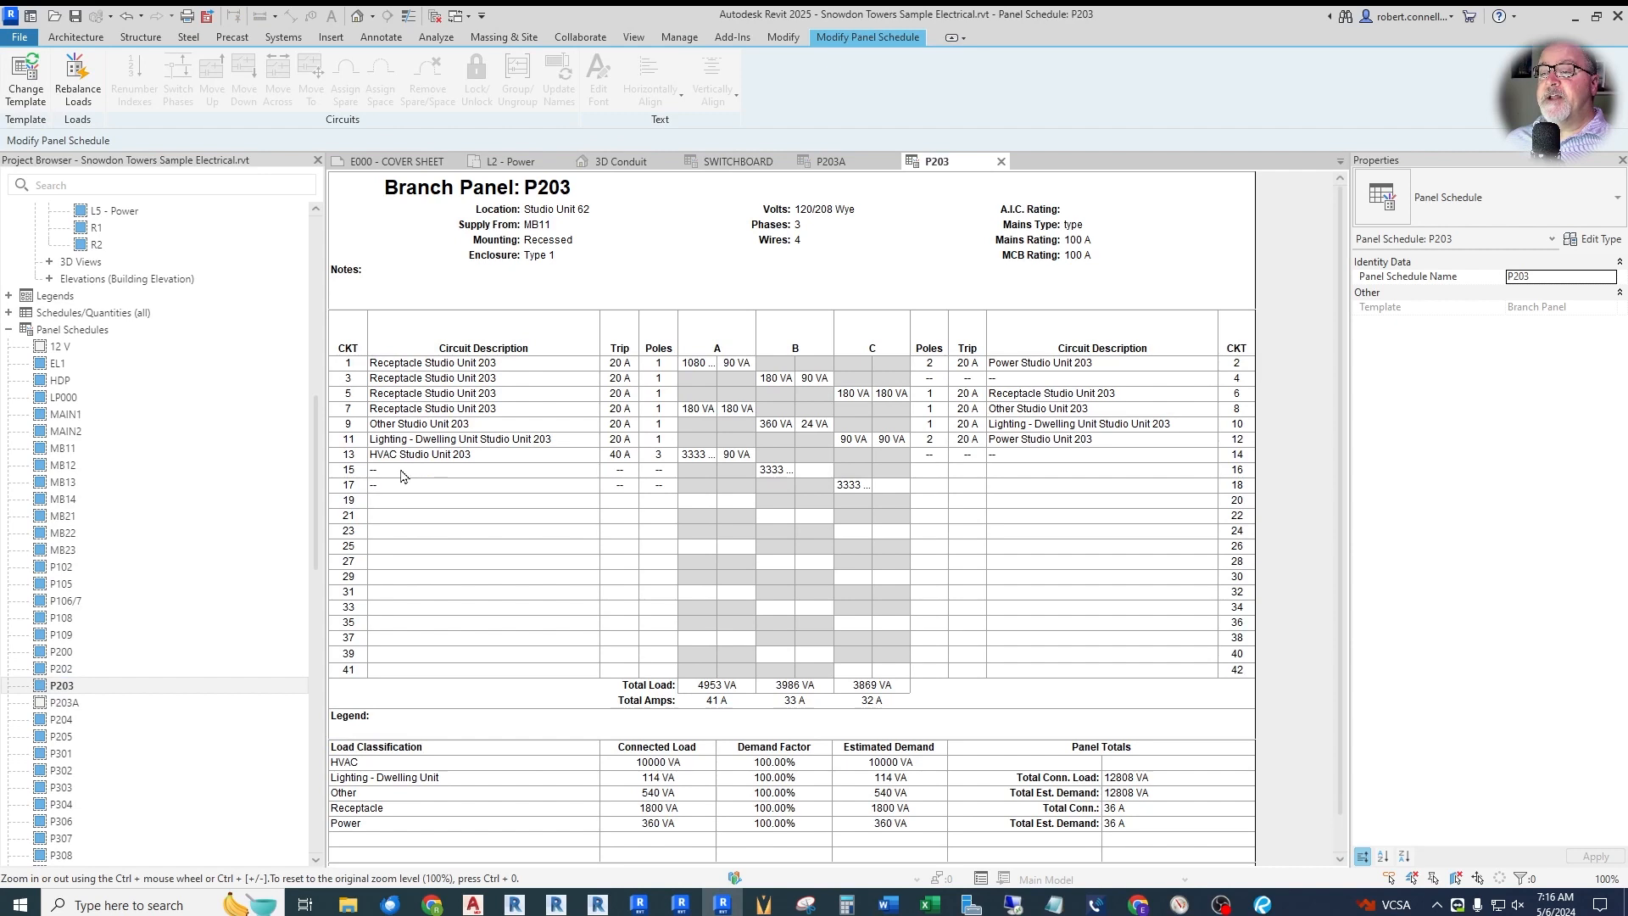
pyautogui.scroll(-1, 1033, 383)
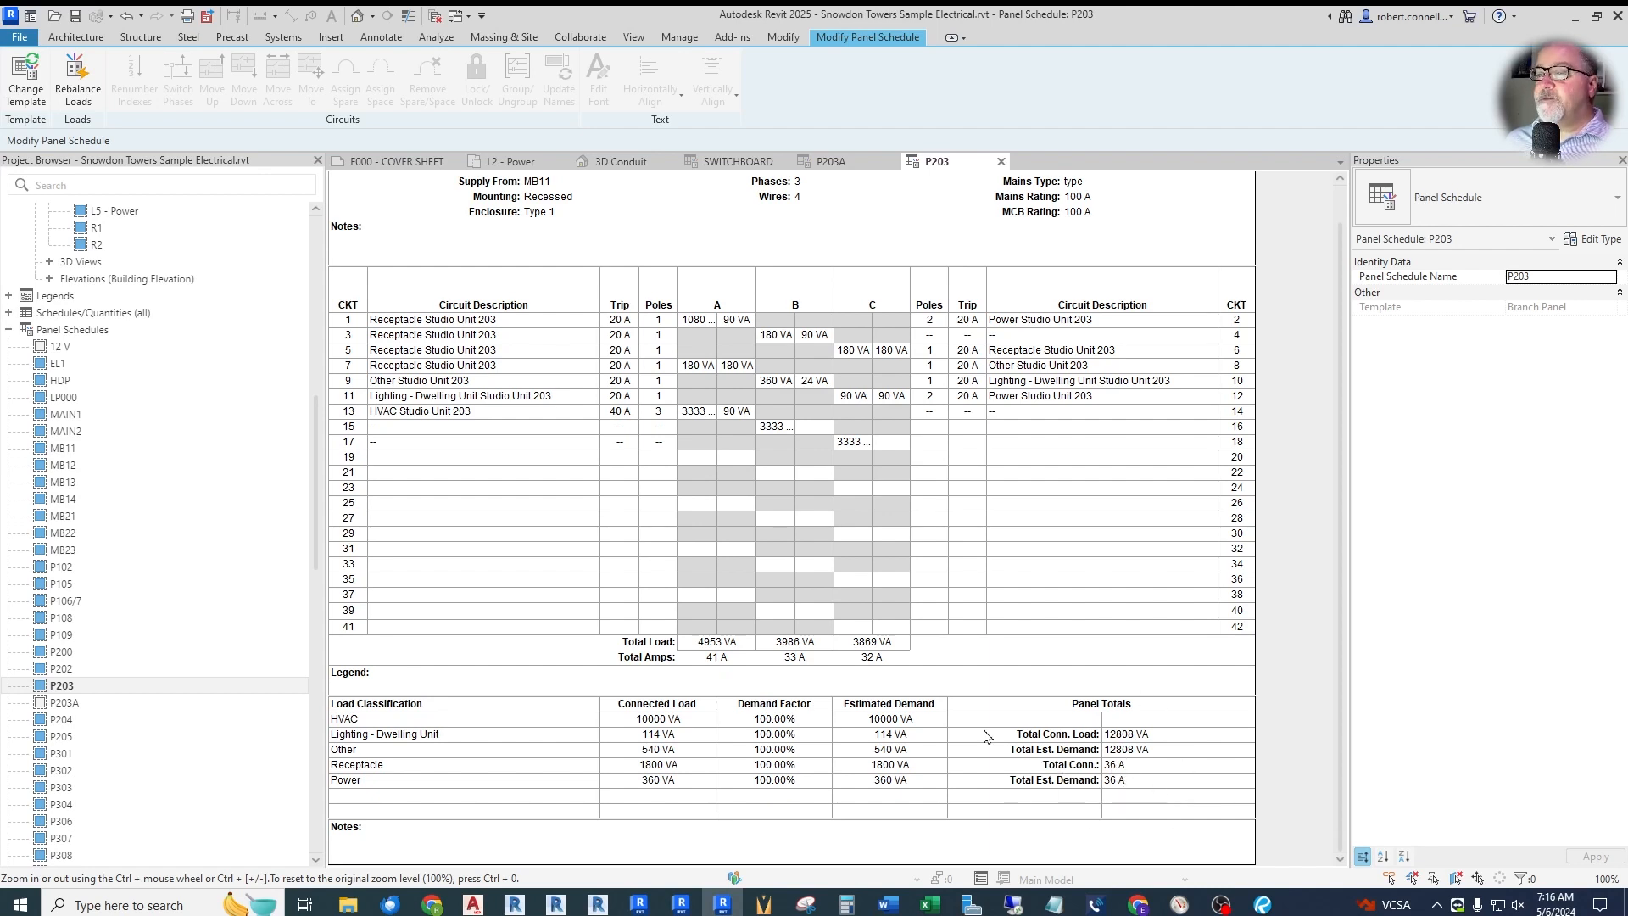
pyautogui.scroll(1, 958, 696)
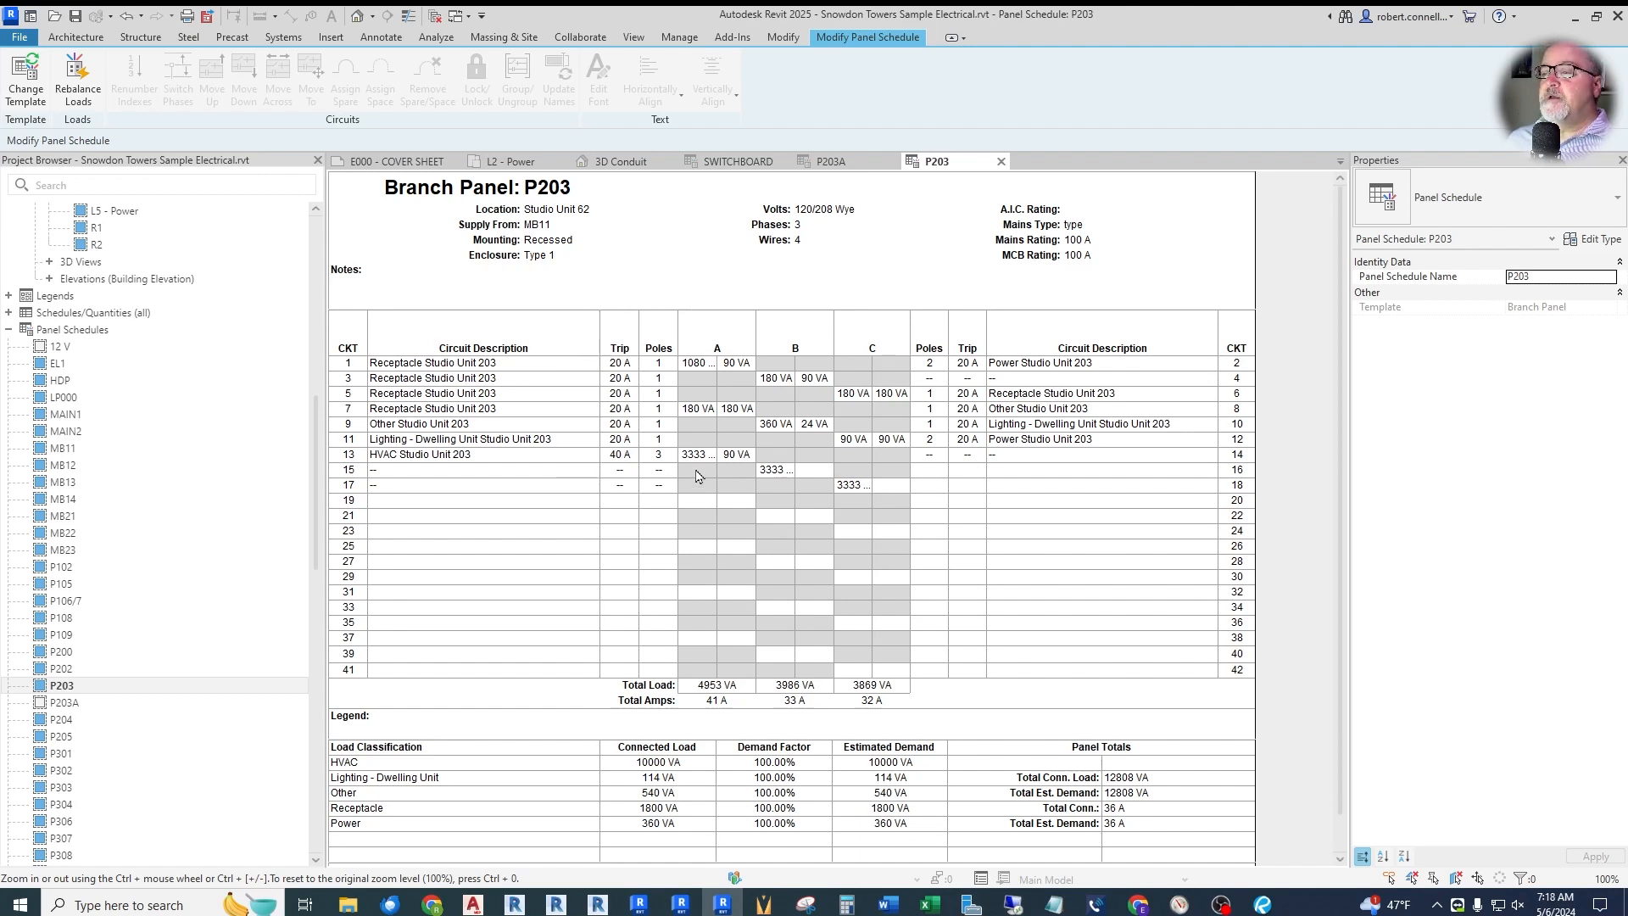
# - View the branch panel schedule templates available for editing, and close the list without opening one
pyautogui.click(679, 39)
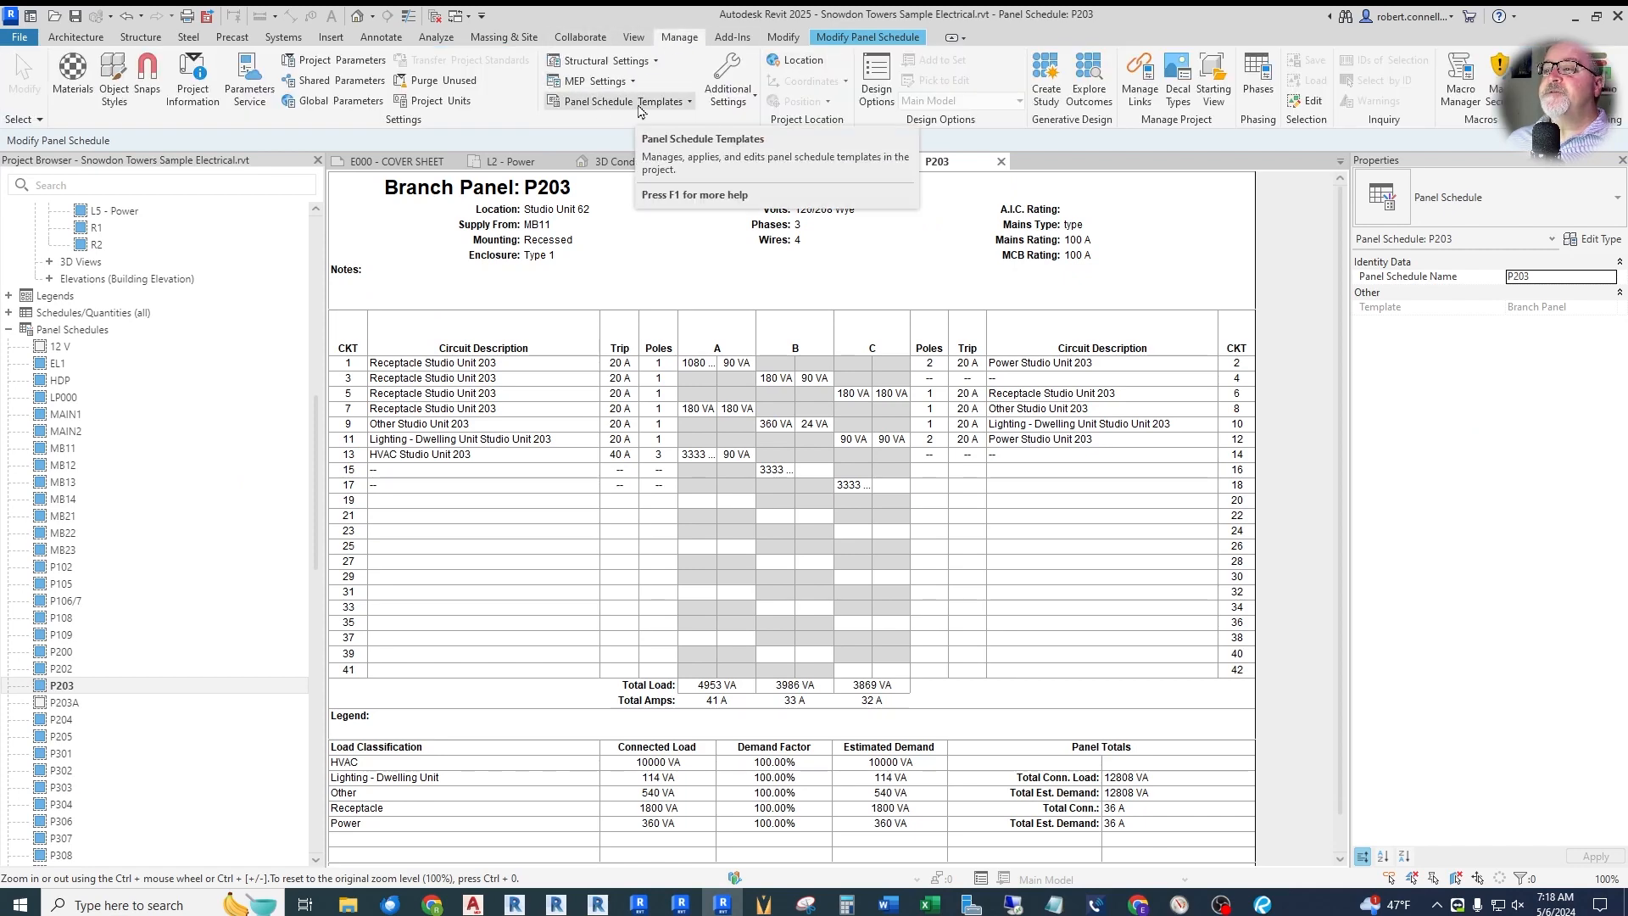
pyautogui.click(639, 106)
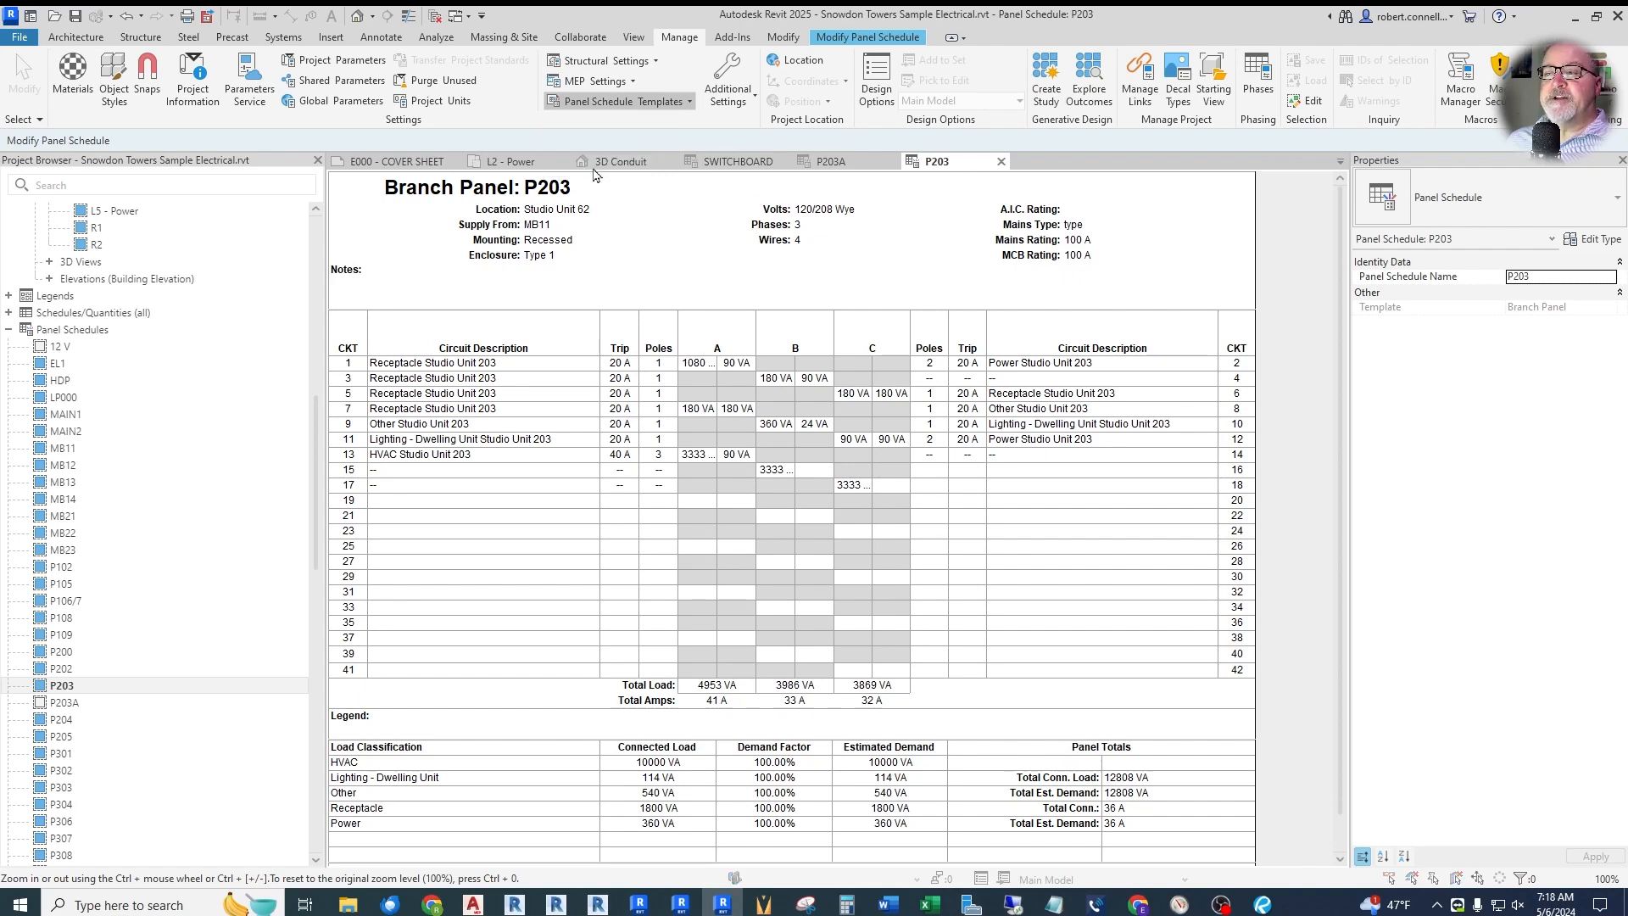
pyautogui.click(597, 172)
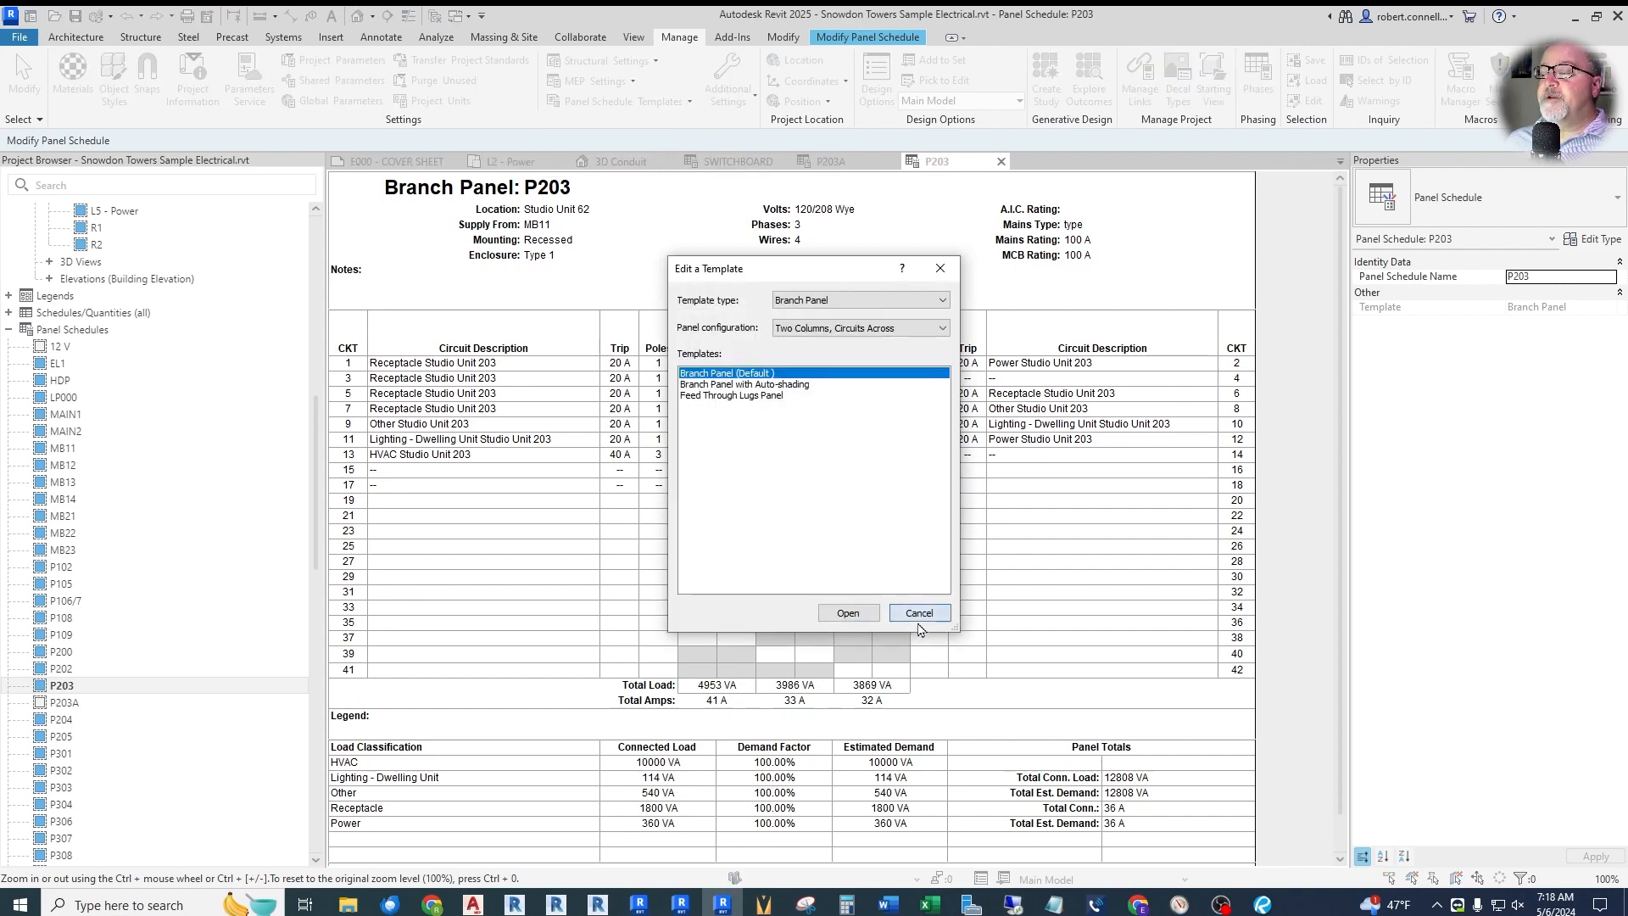
pyautogui.click(919, 612)
# - Open the panel schedule template manager, view the Switchboard templates, and return to the Branch Panel template type
pyautogui.click(619, 101)
pyautogui.click(595, 130)
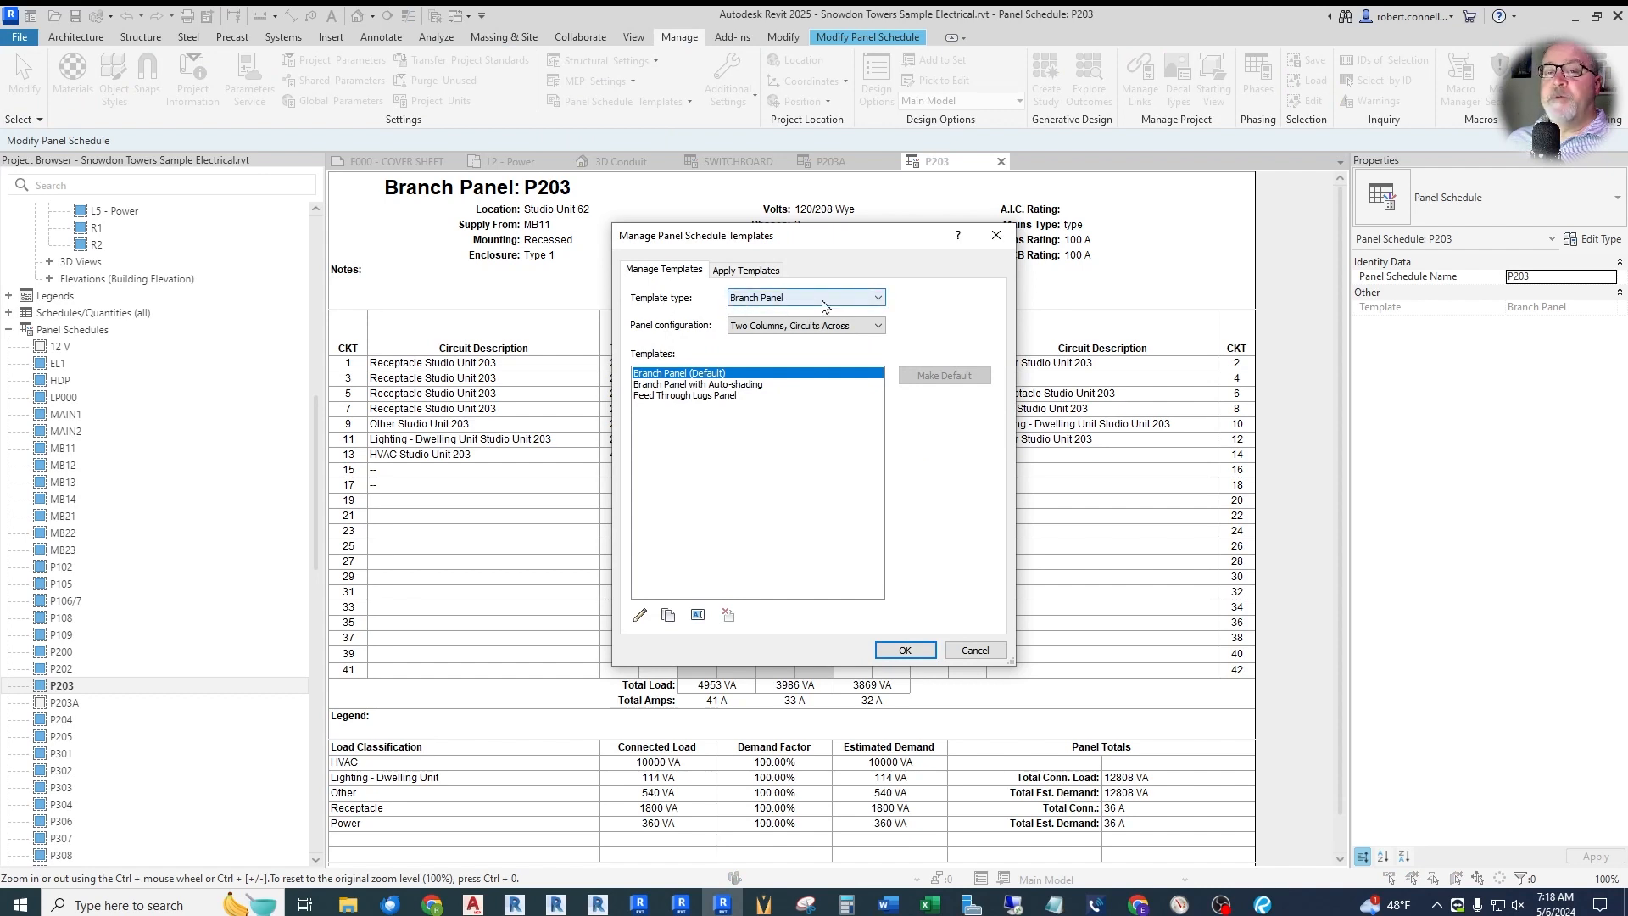
pyautogui.click(879, 299)
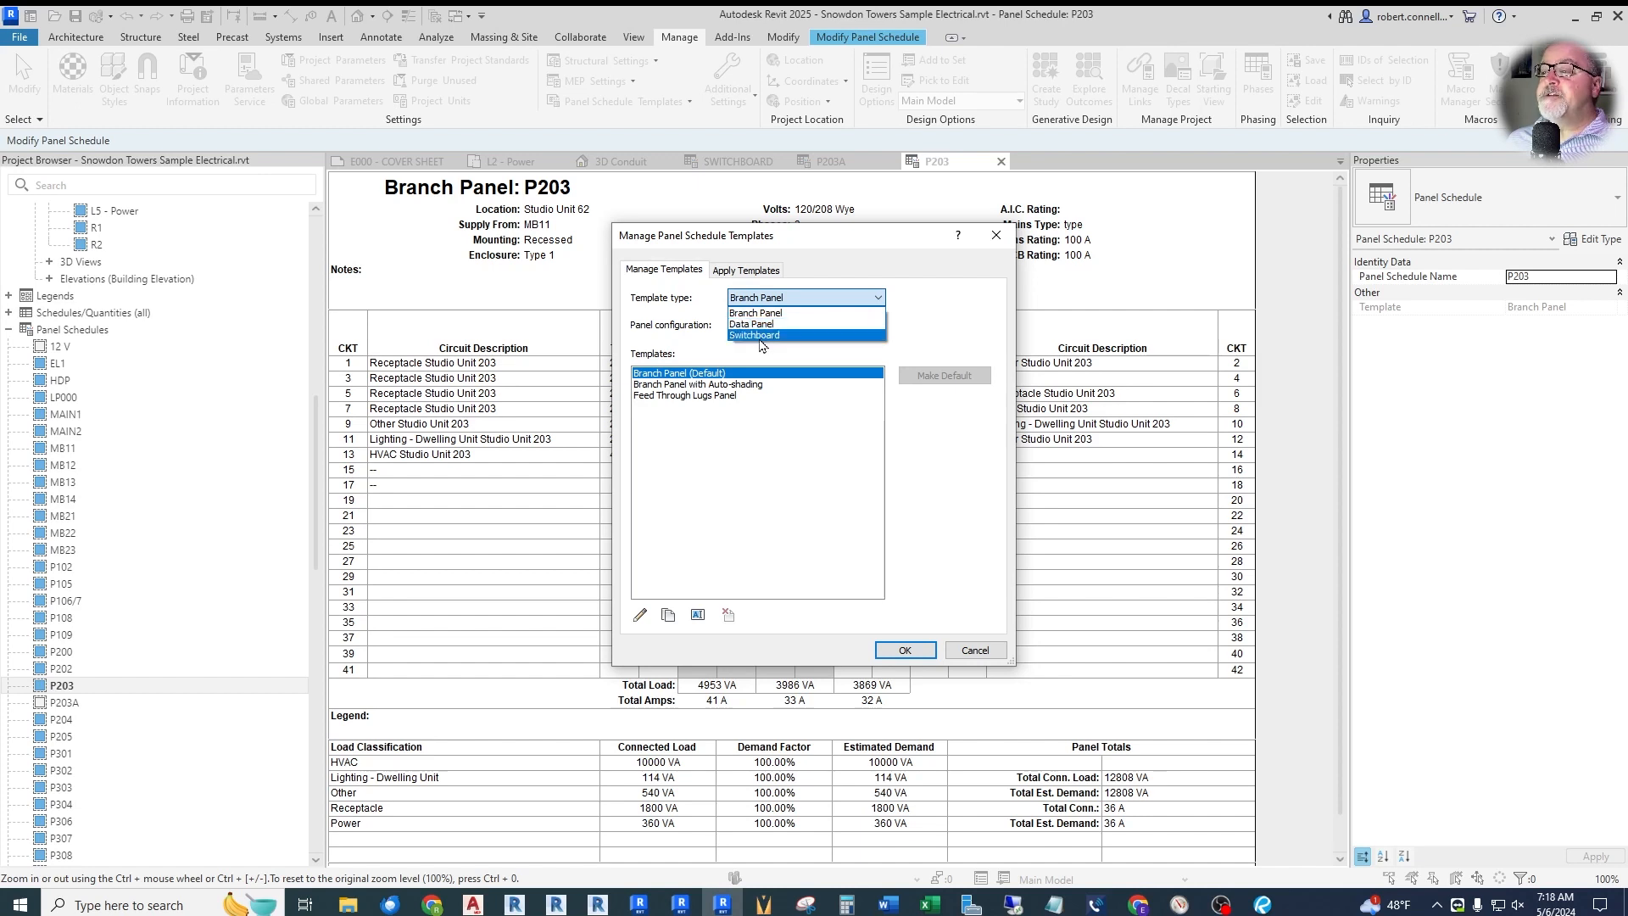
pyautogui.click(761, 338)
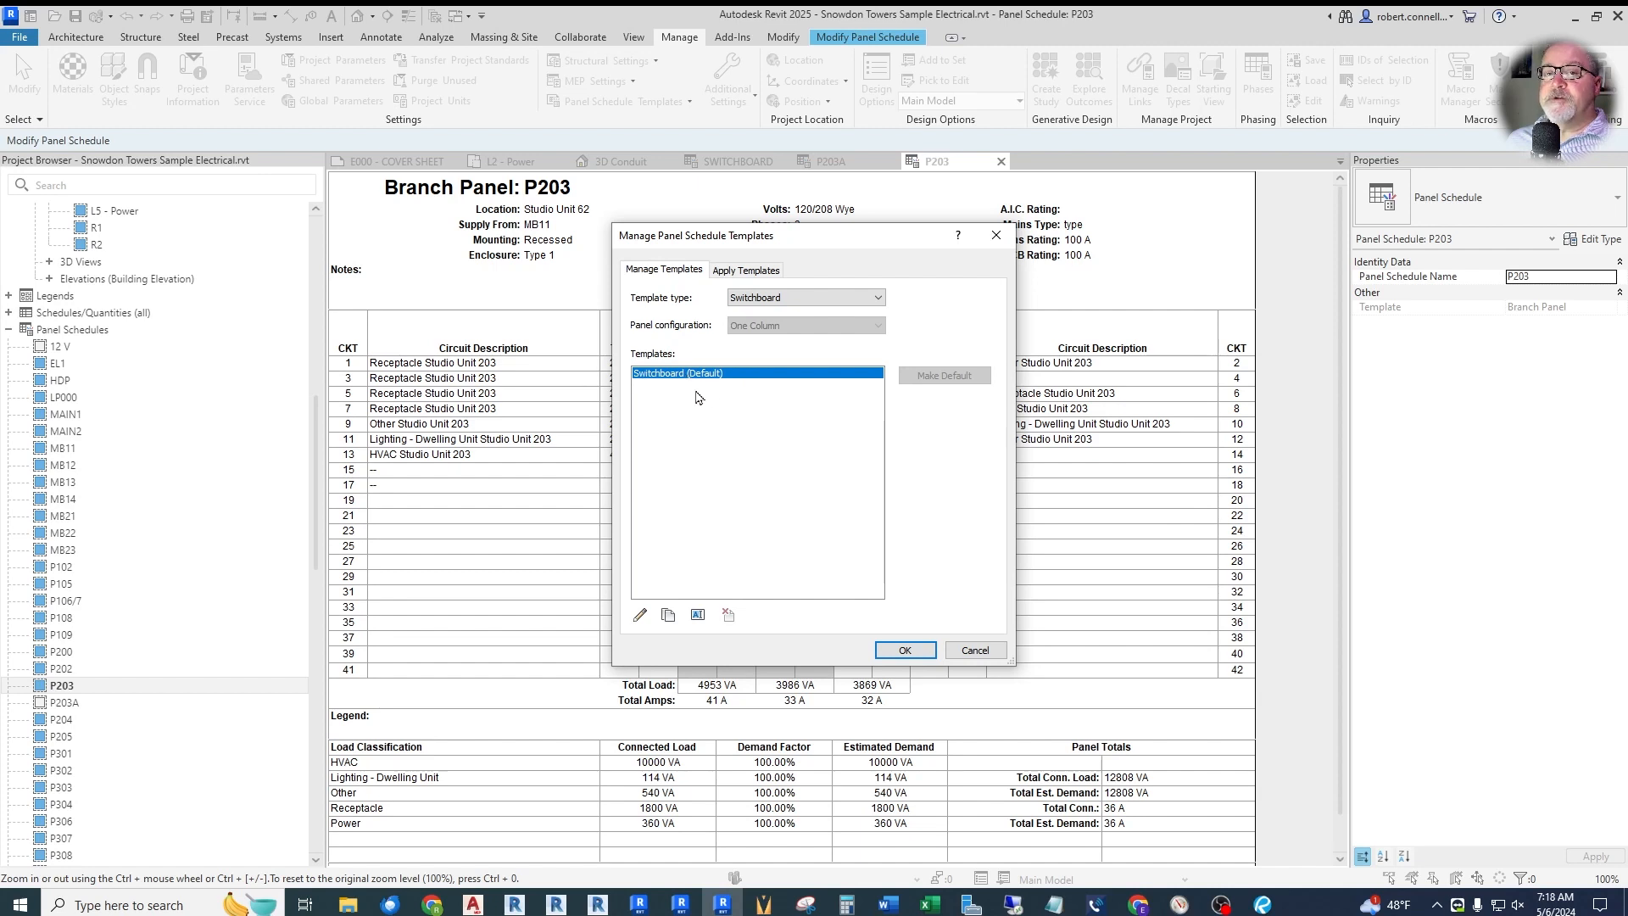
pyautogui.click(878, 298)
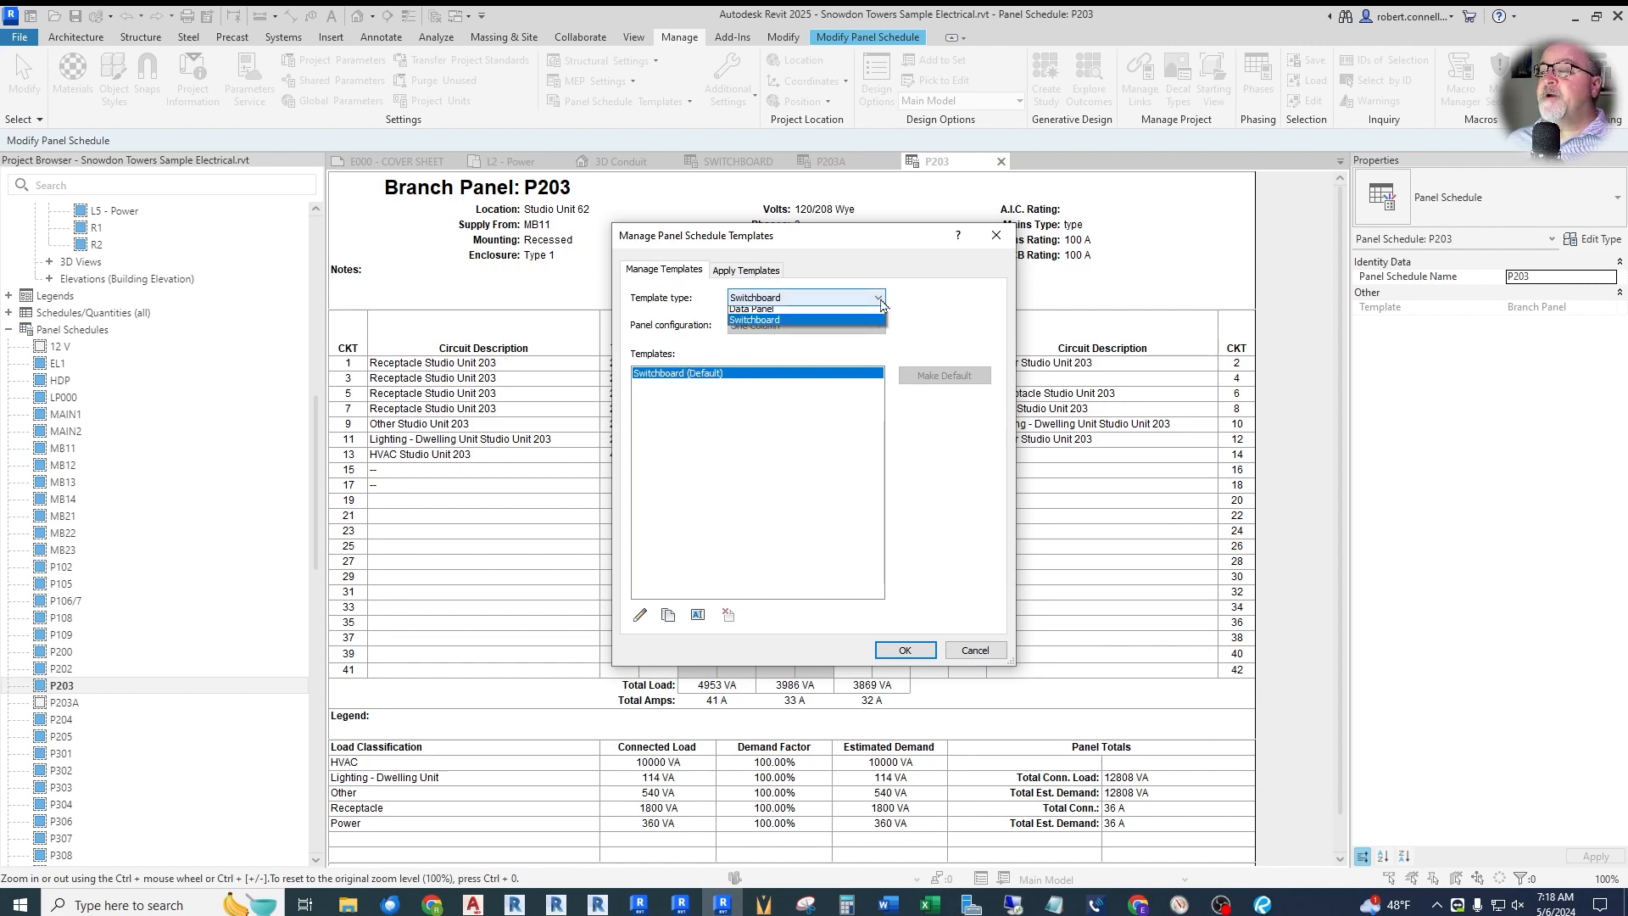
pyautogui.click(767, 314)
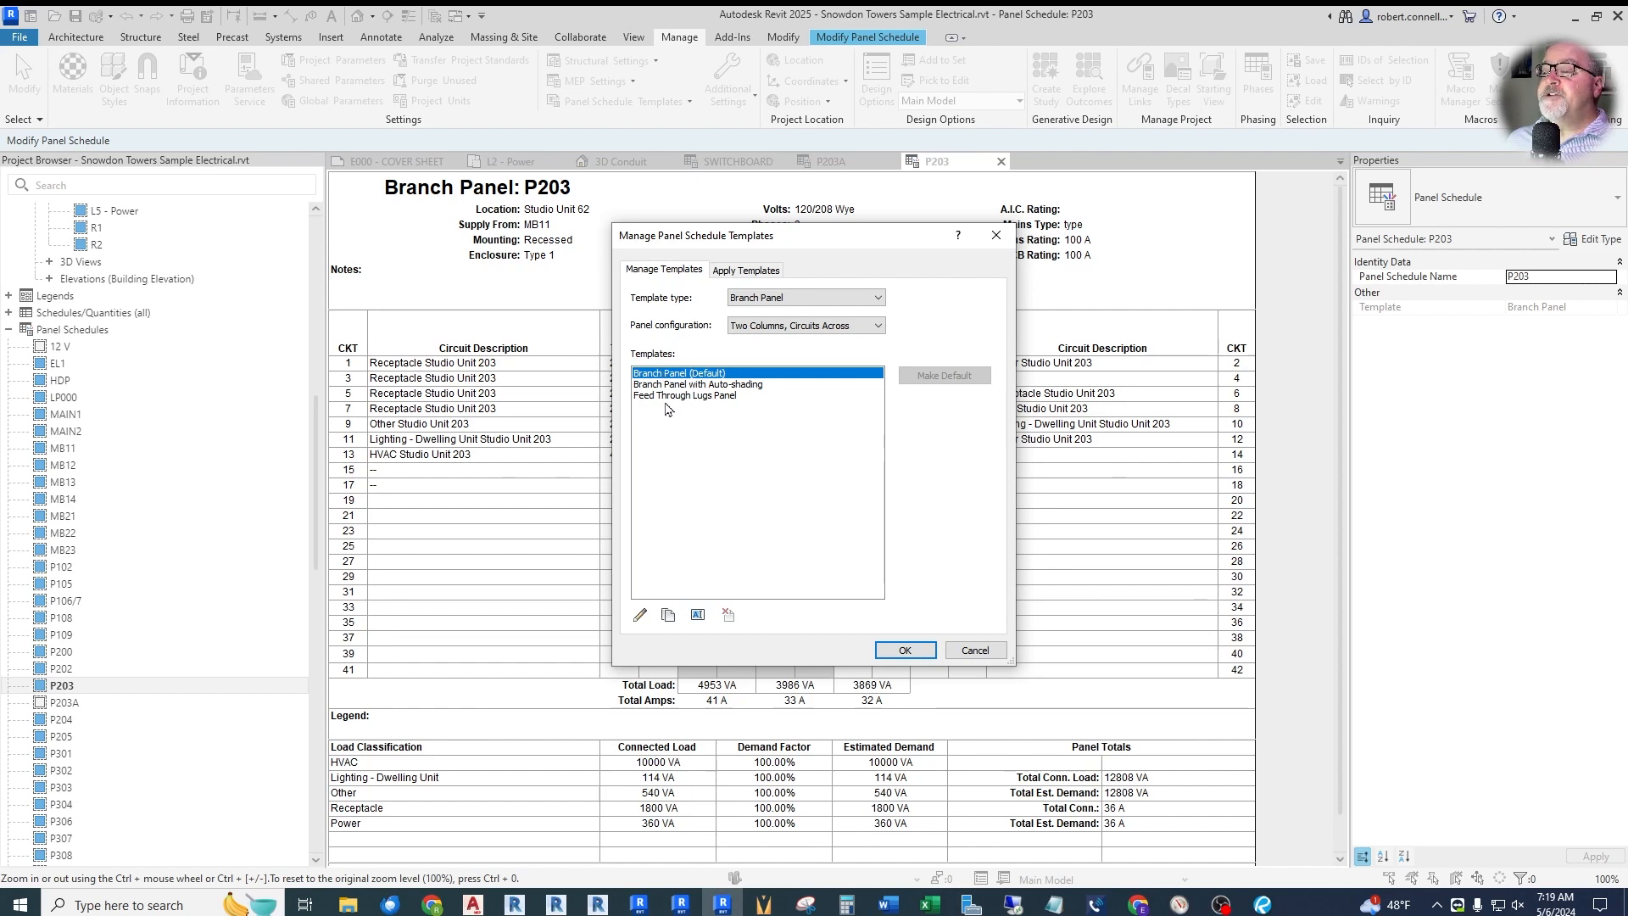
# - Make Feed Through Lugs Panel the default branch panel template, and set the default back to Branch Panel
pyautogui.click(670, 396)
pyautogui.click(934, 379)
pyautogui.click(725, 375)
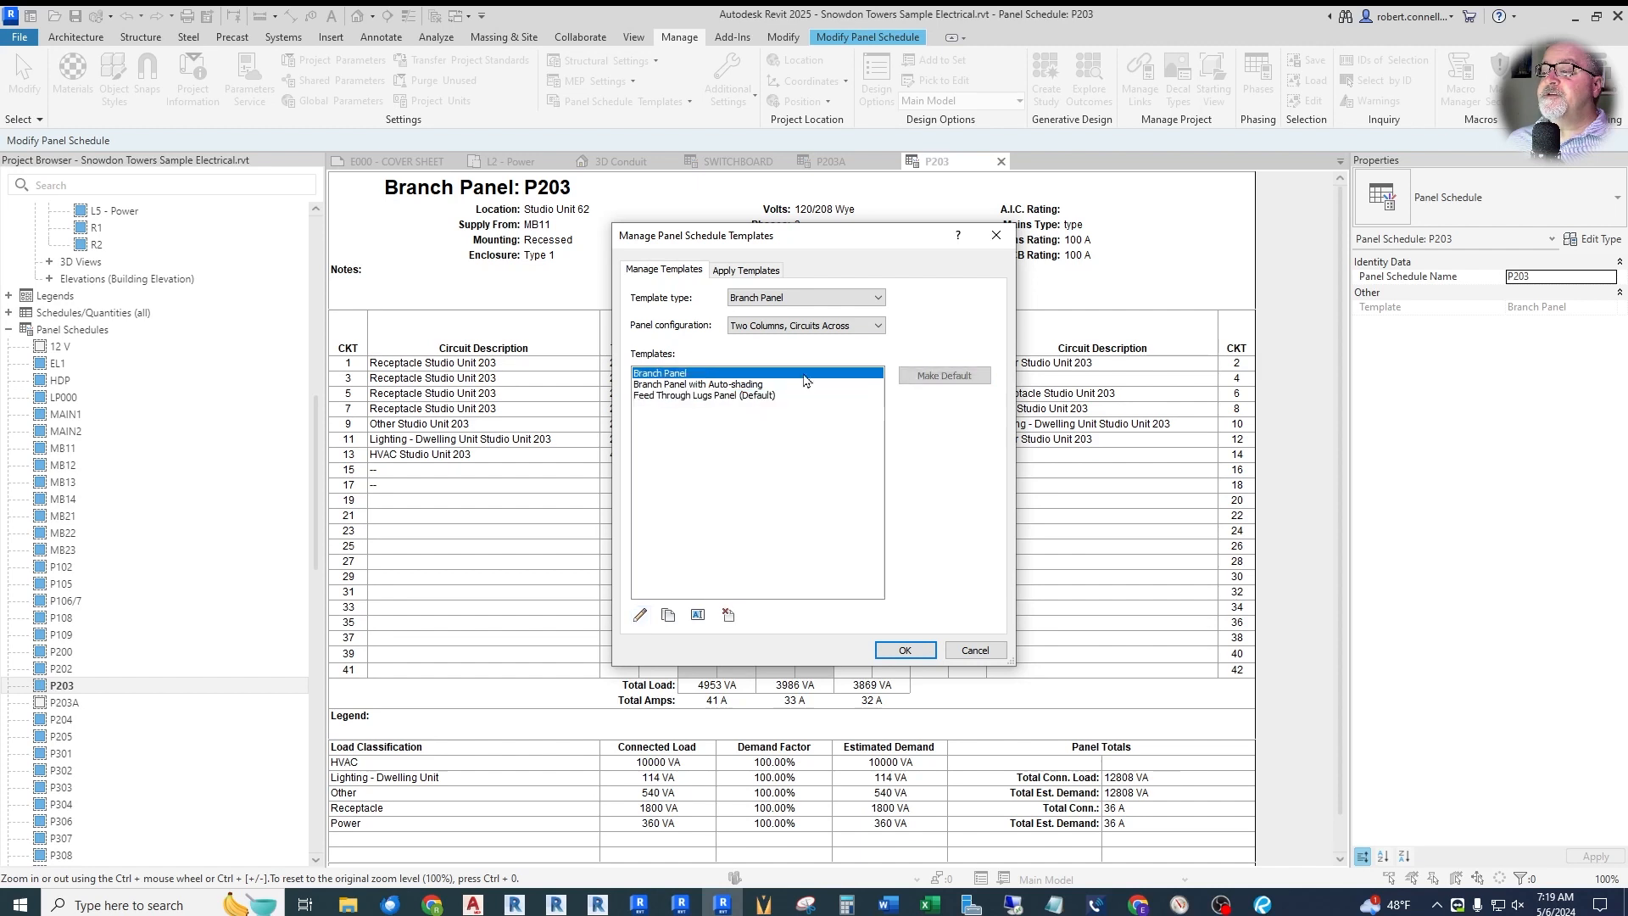
pyautogui.click(932, 376)
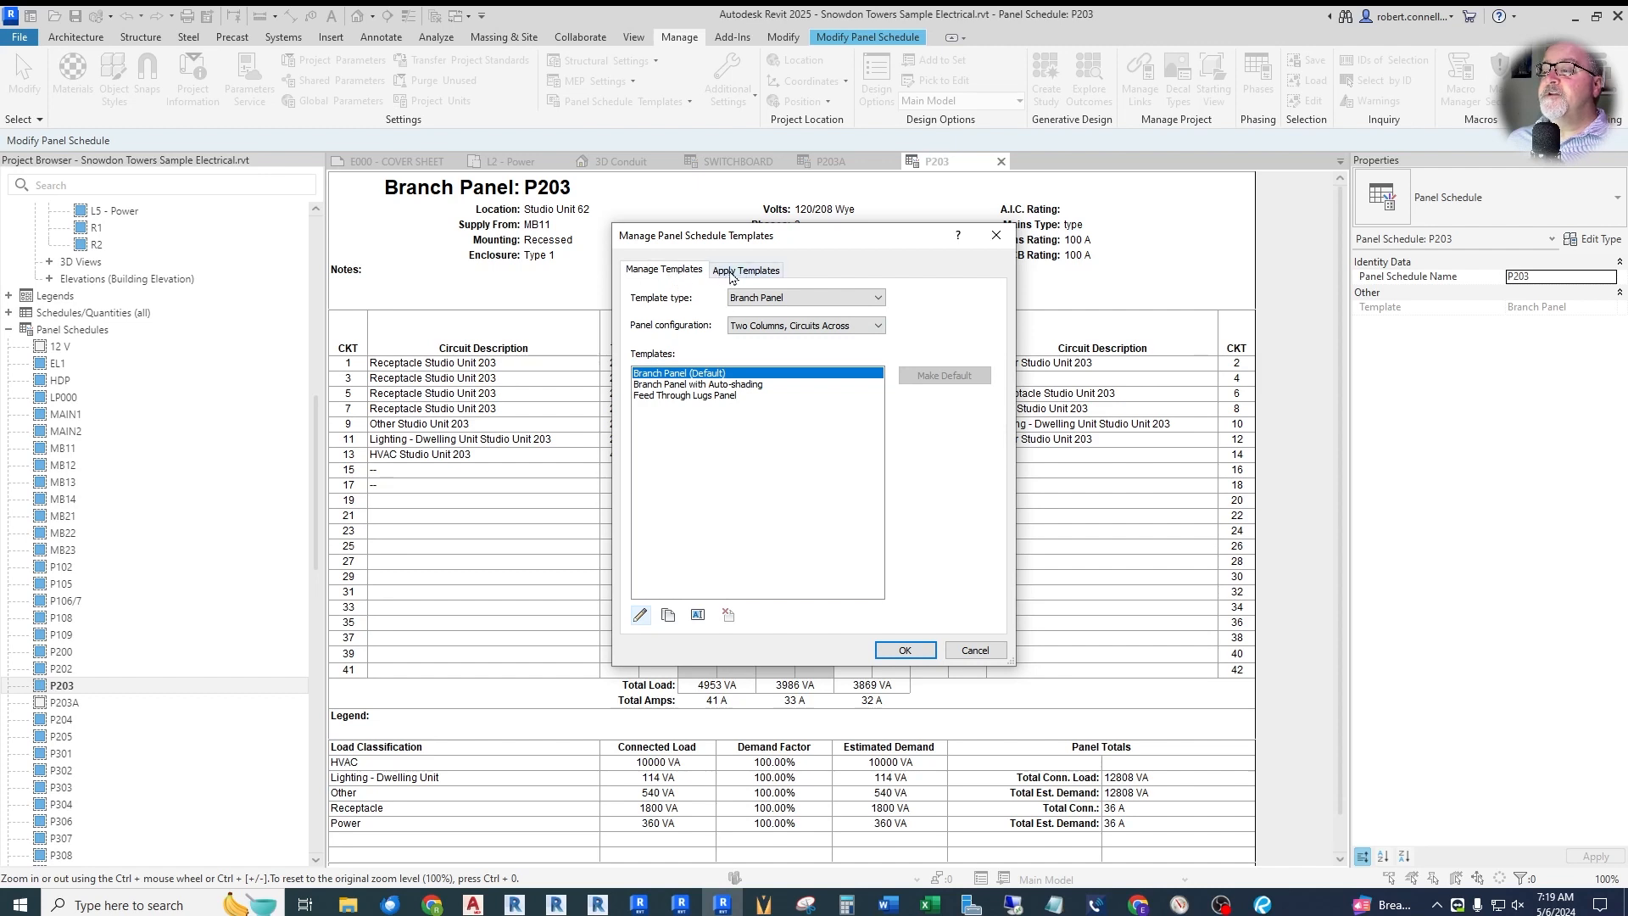
# - Examine the list of branch panel schedules to which templates can be applied
pyautogui.click(738, 276)
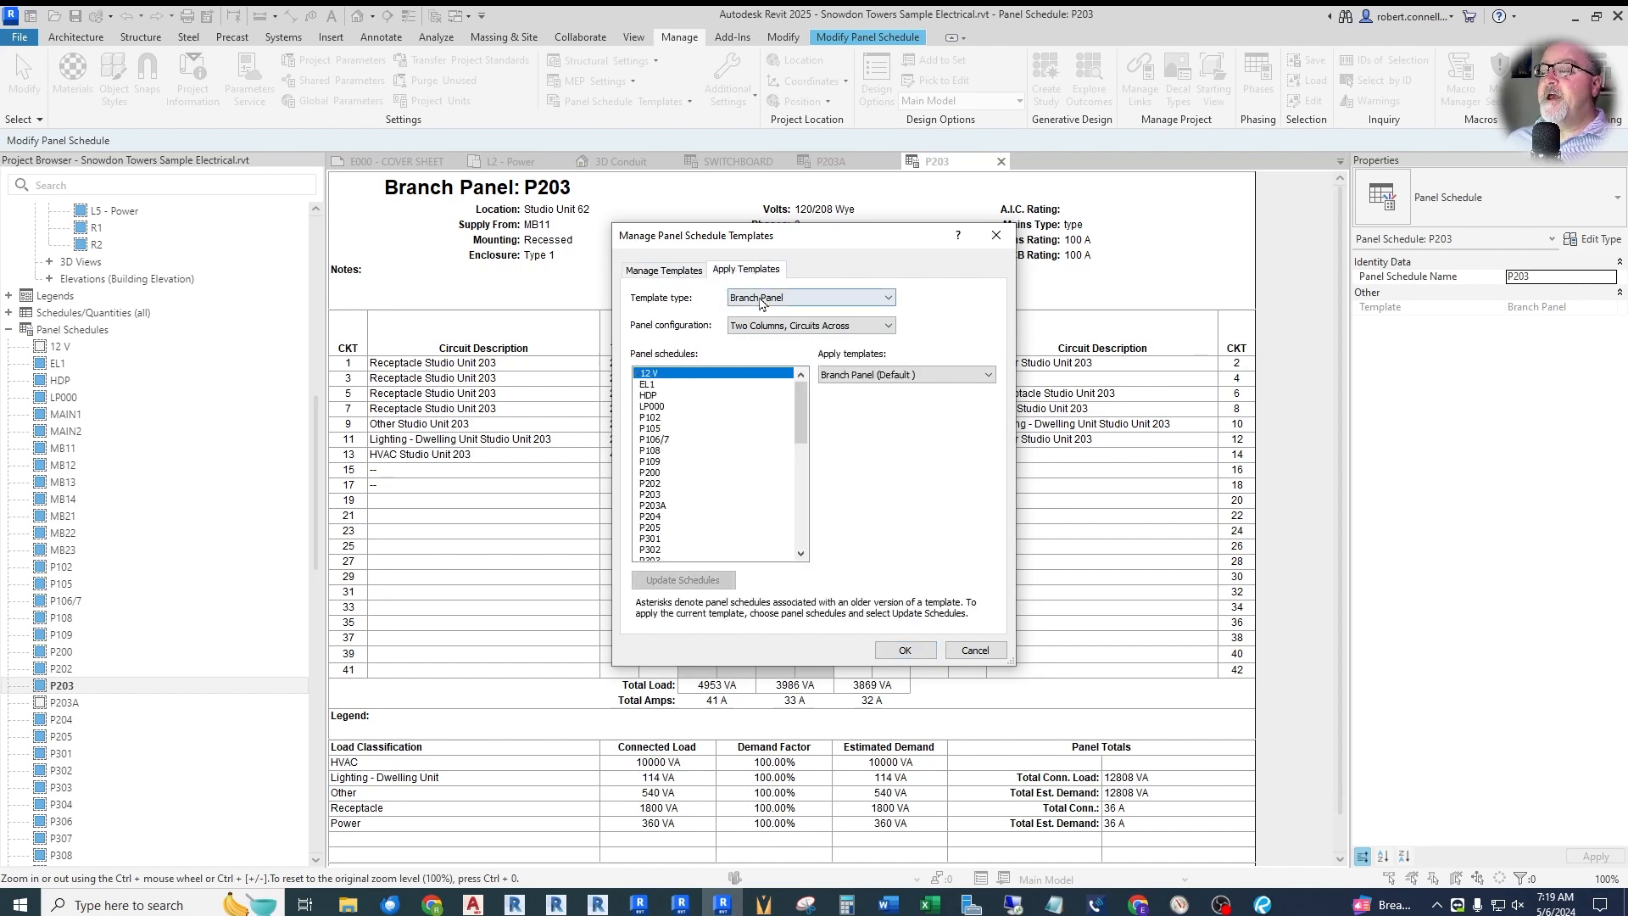
pyautogui.scroll(-10, 702, 466)
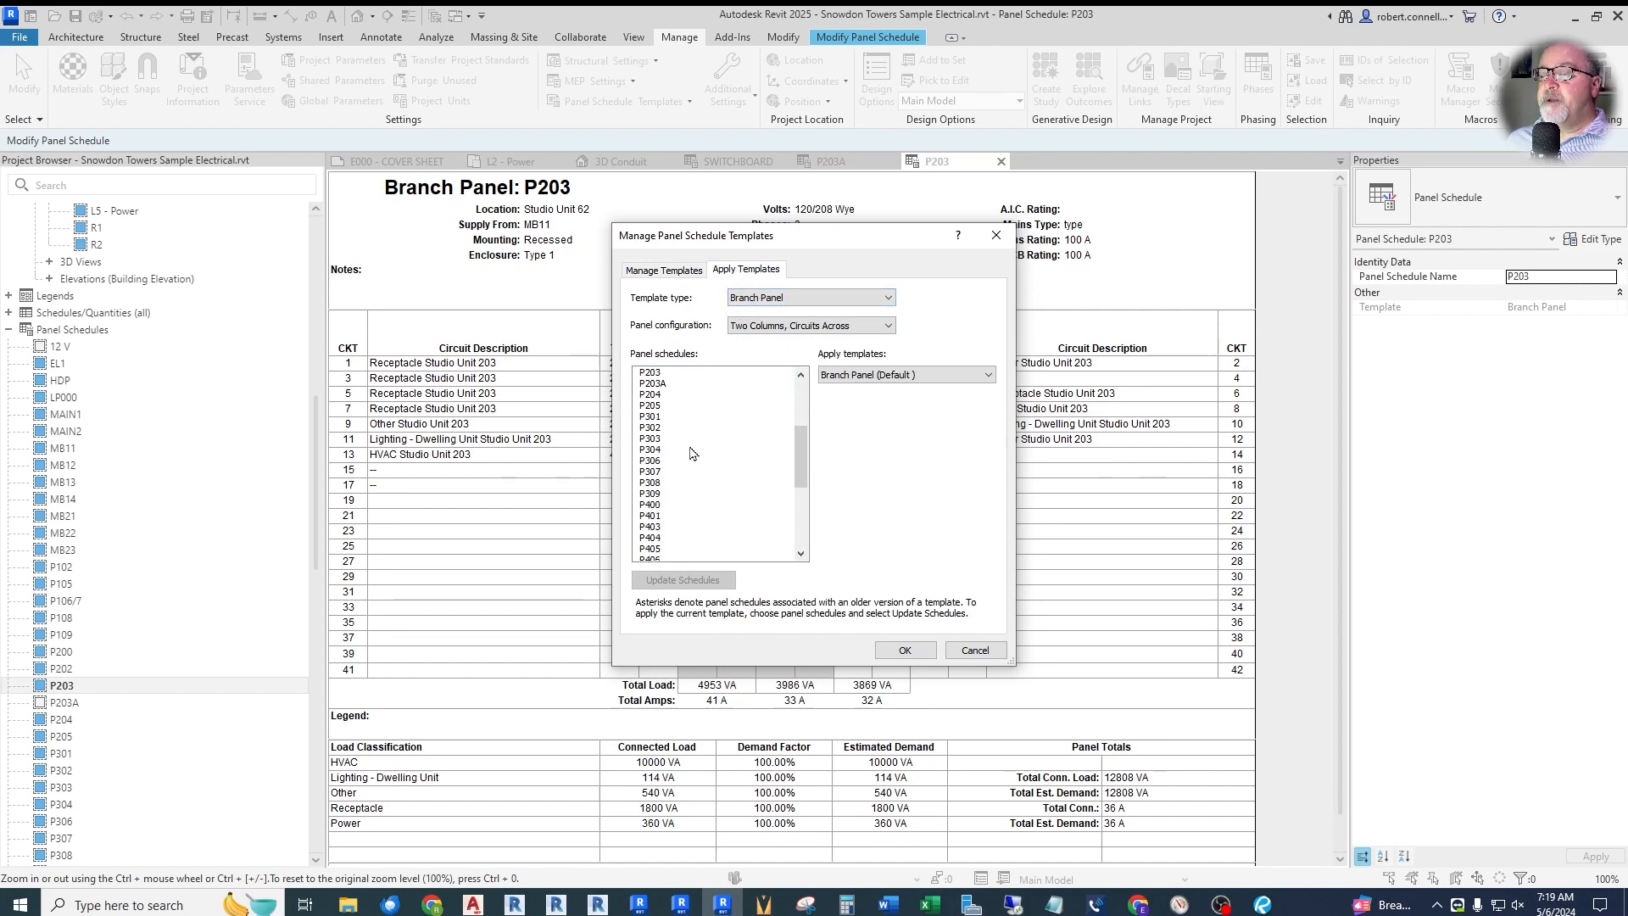
pyautogui.scroll(5, 713, 404)
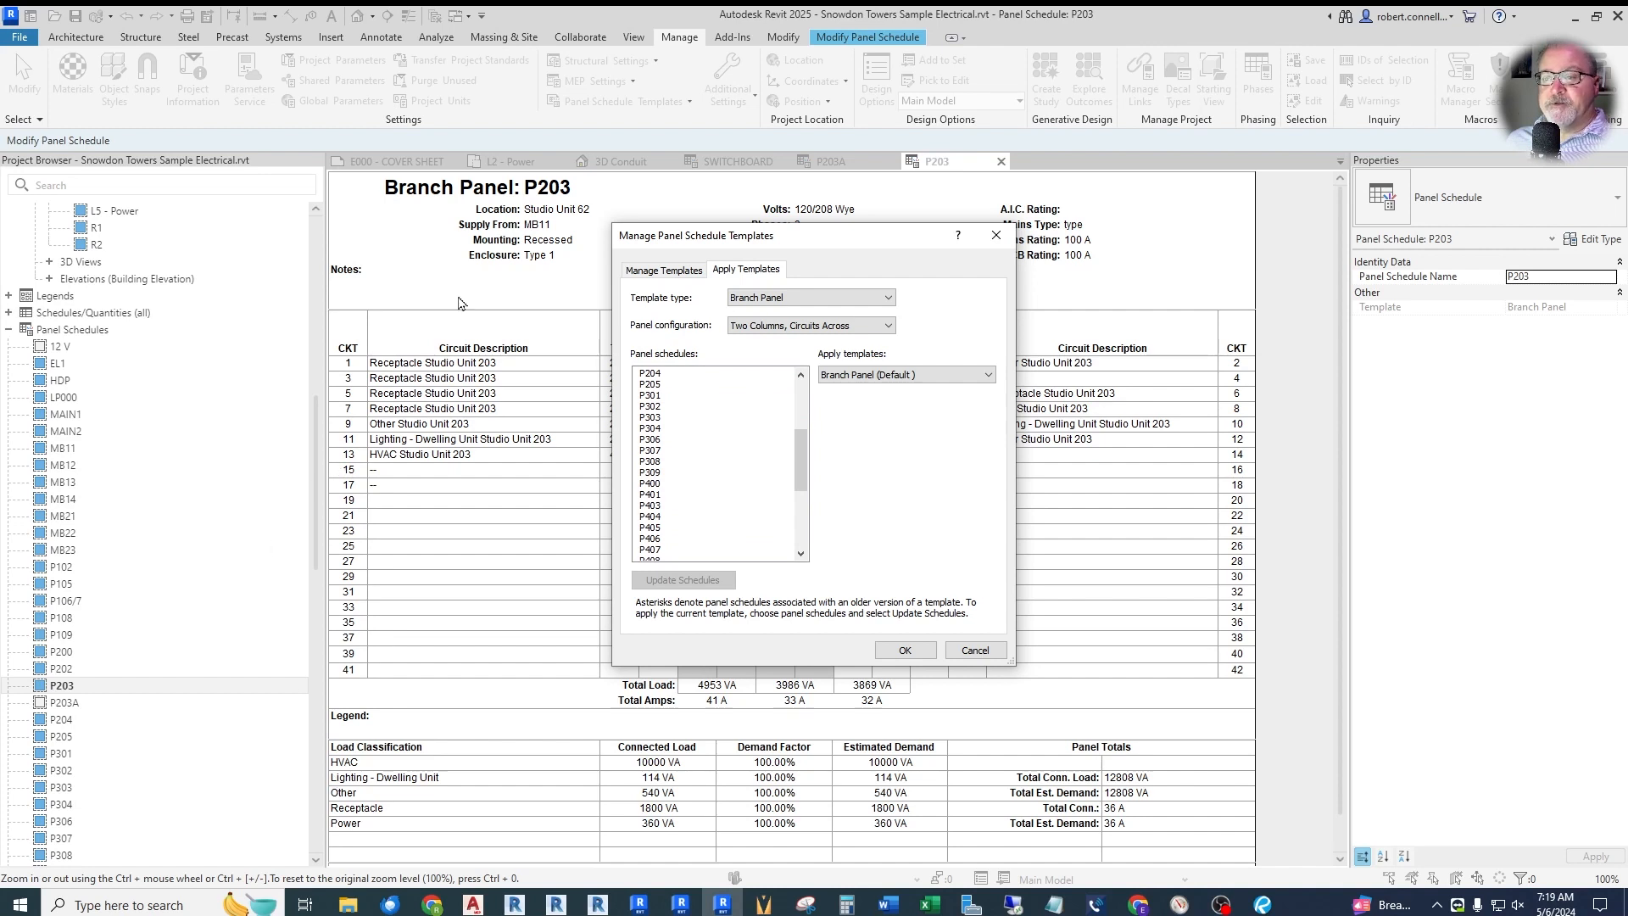
pyautogui.moveTo(800, 465); pyautogui.dragTo(815, 391)
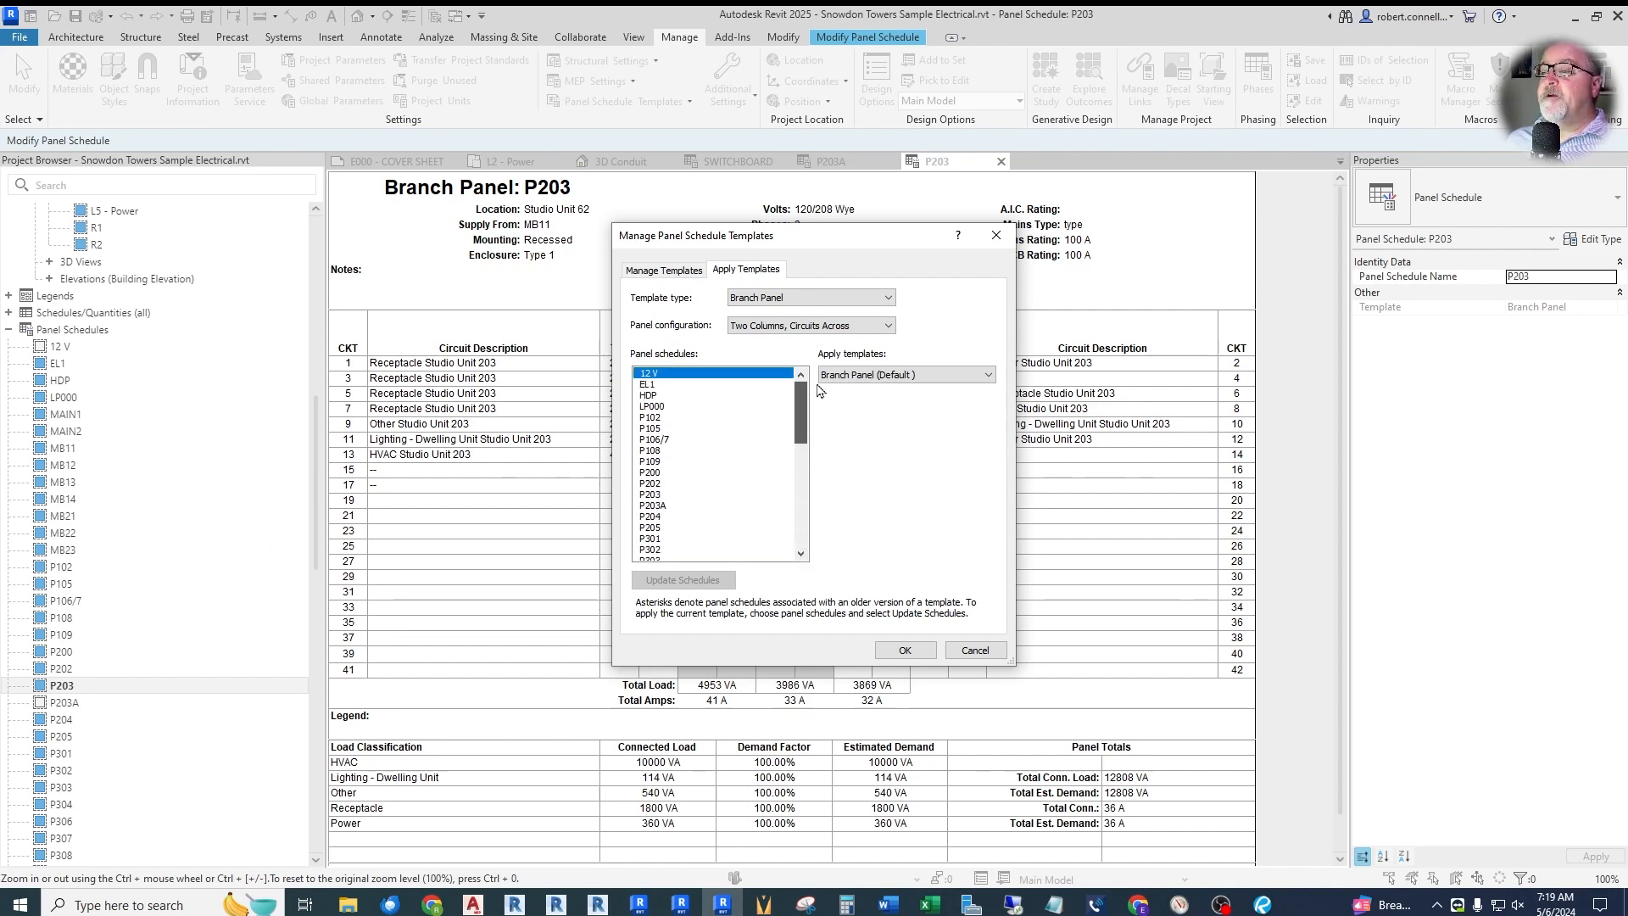
# - Select all the branch panel schedules, try to apply a different template to them, and cancel without applying it
pyautogui.scroll(-15, 696, 508)
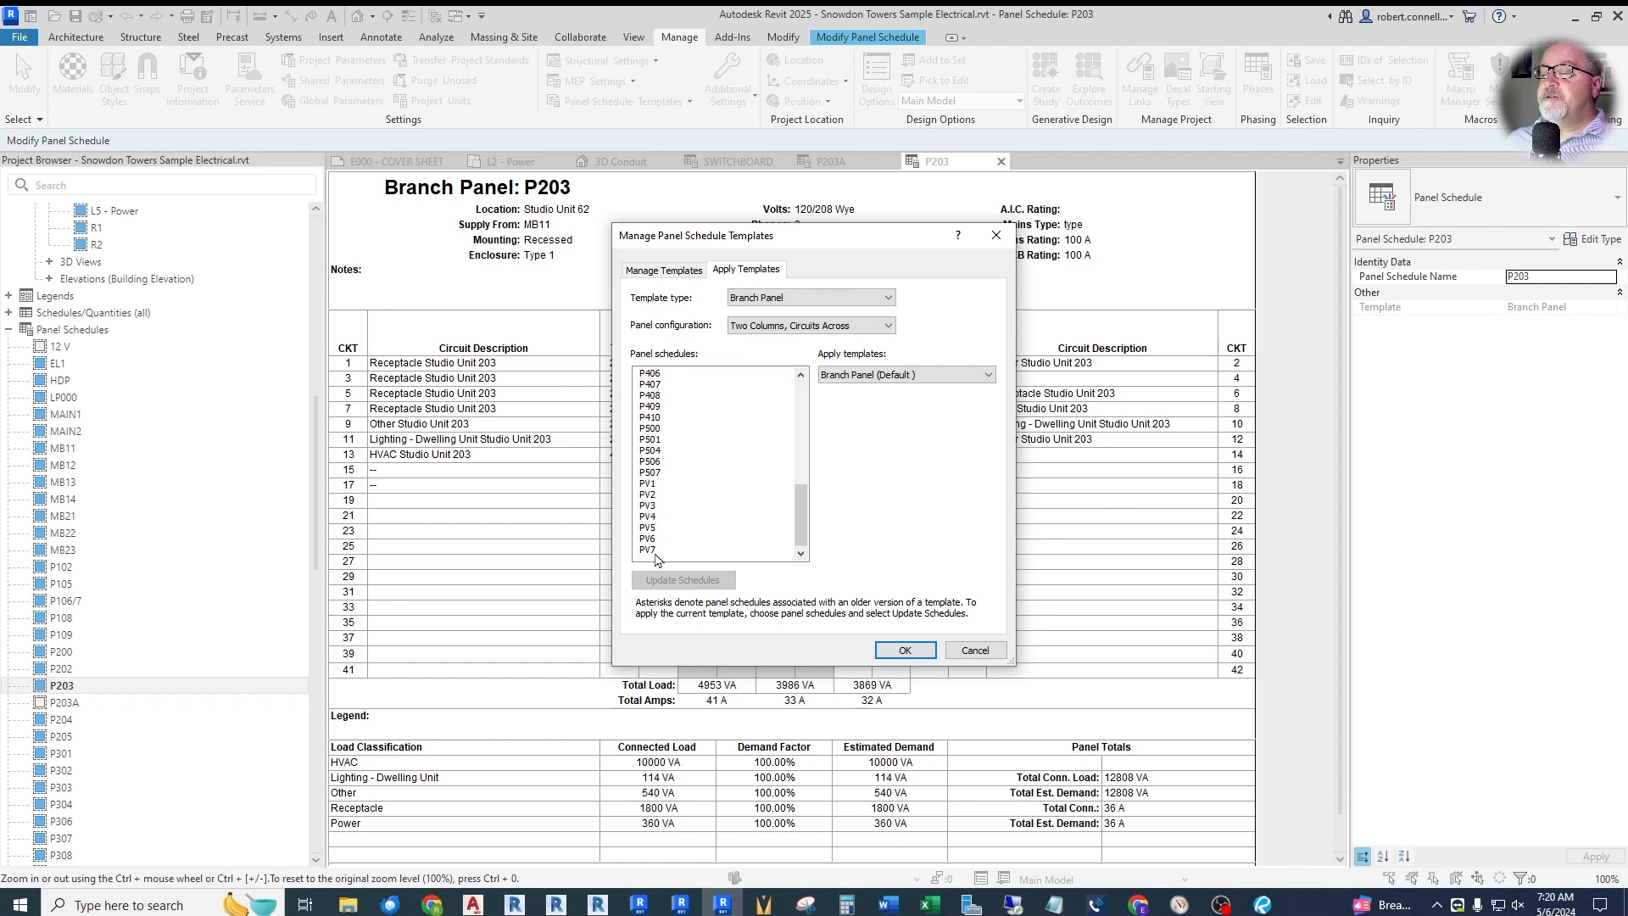
pyautogui.keyDown('shift'); pyautogui.click(650, 550); pyautogui.keyUp('shift')
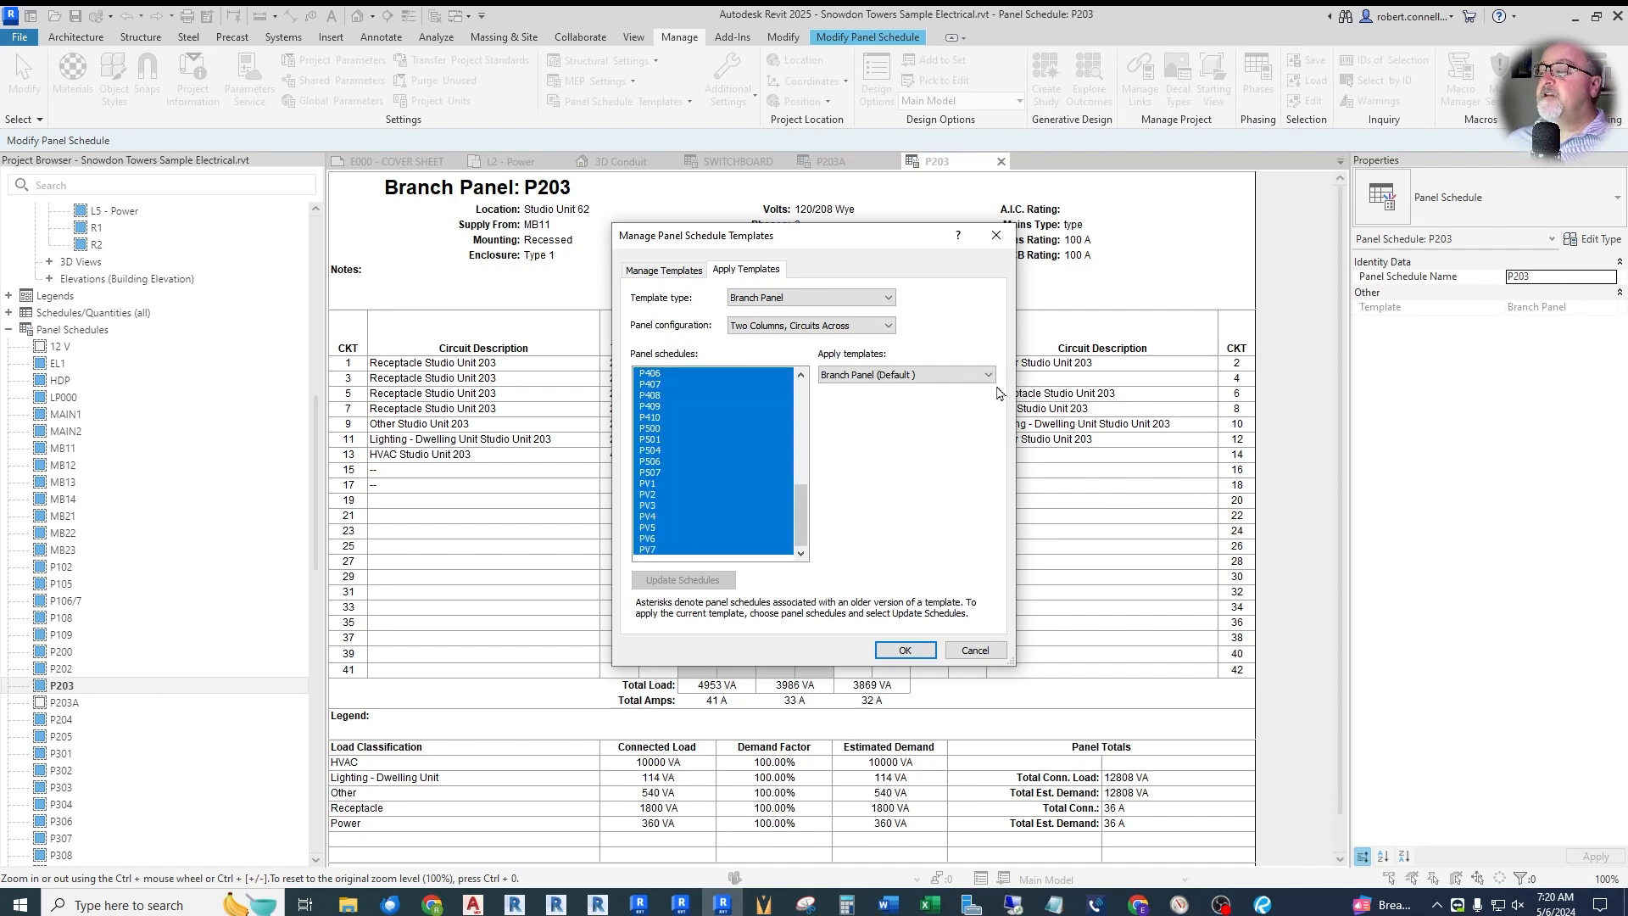
pyautogui.click(989, 376)
pyautogui.click(899, 401)
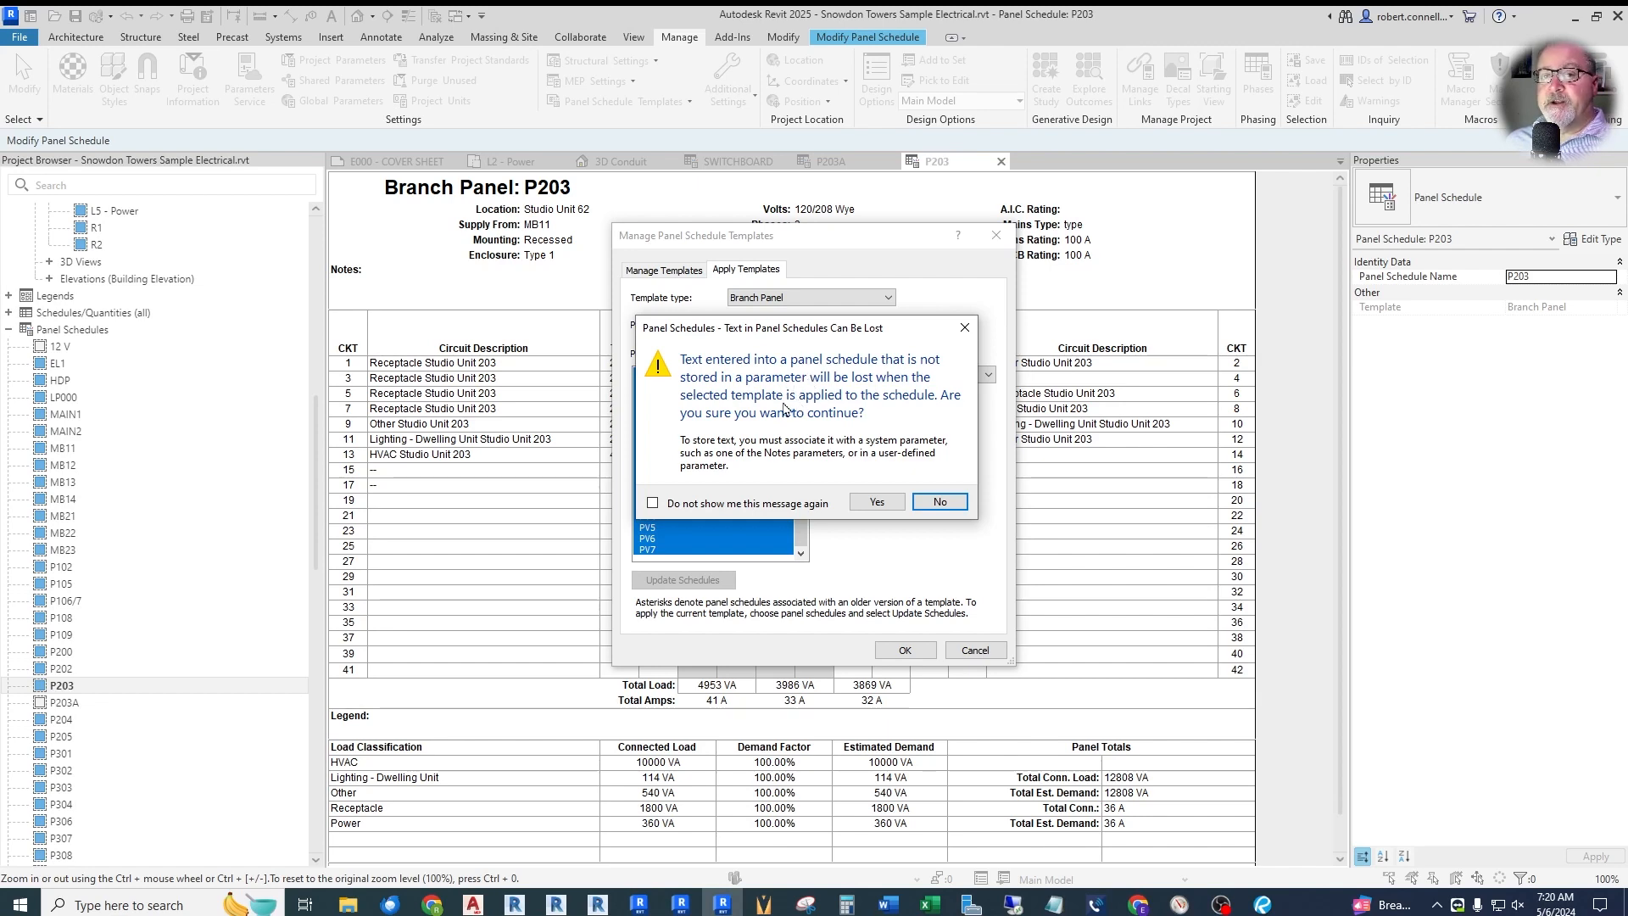
pyautogui.click(941, 503)
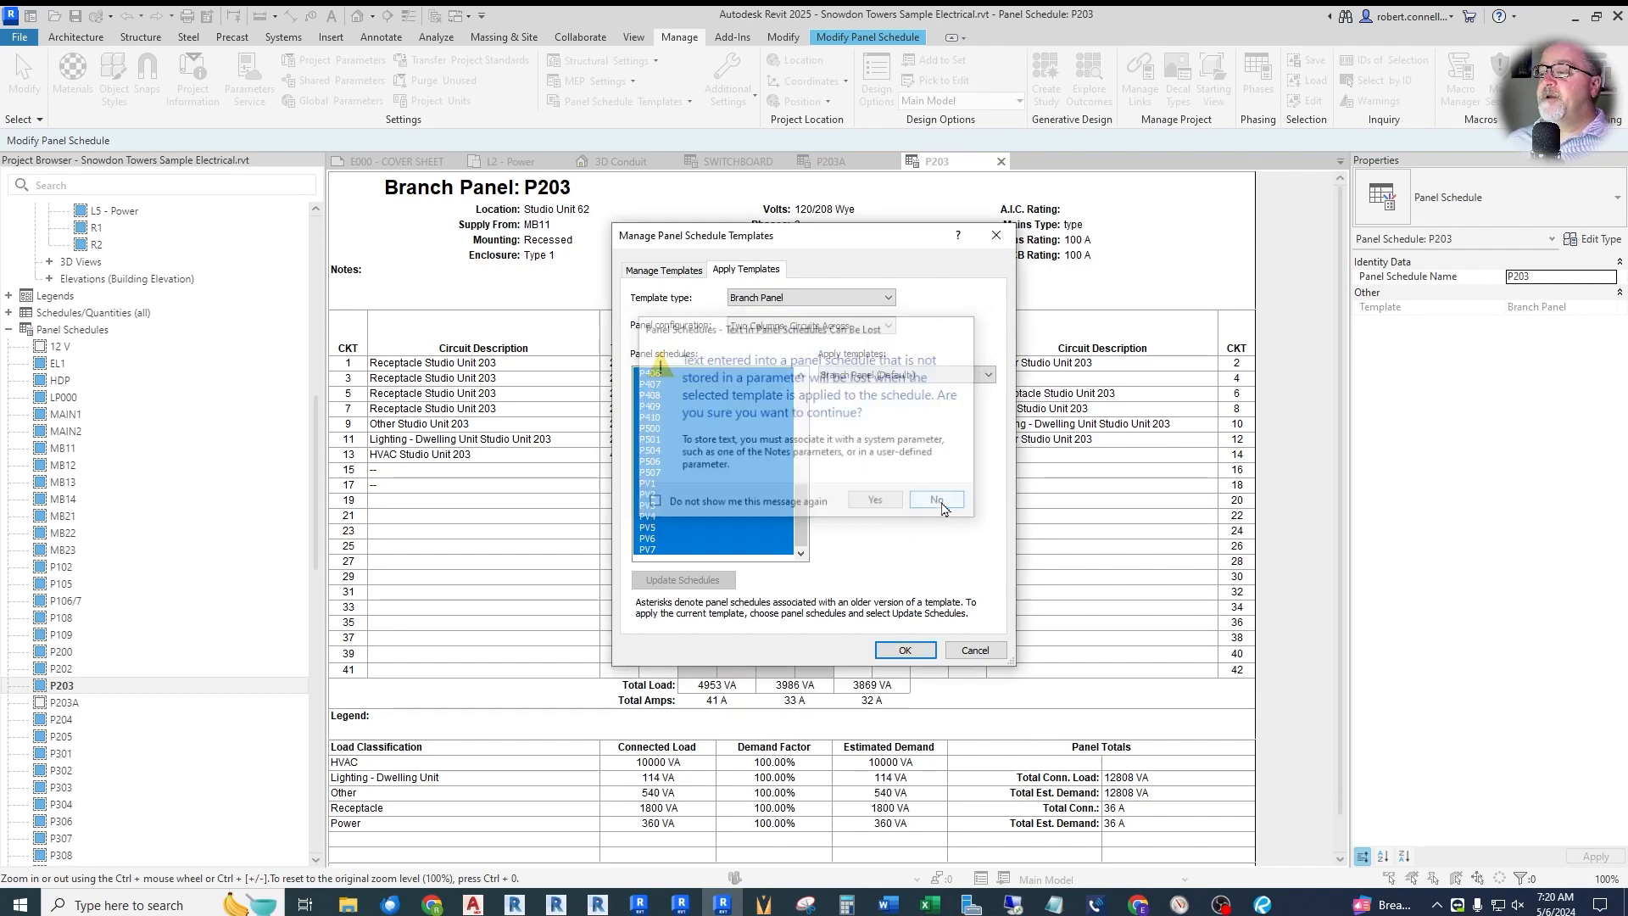
pyautogui.click(974, 650)
# - Duplicate the default Branch Panel template as Branch Panel TEST
pyautogui.click(621, 100)
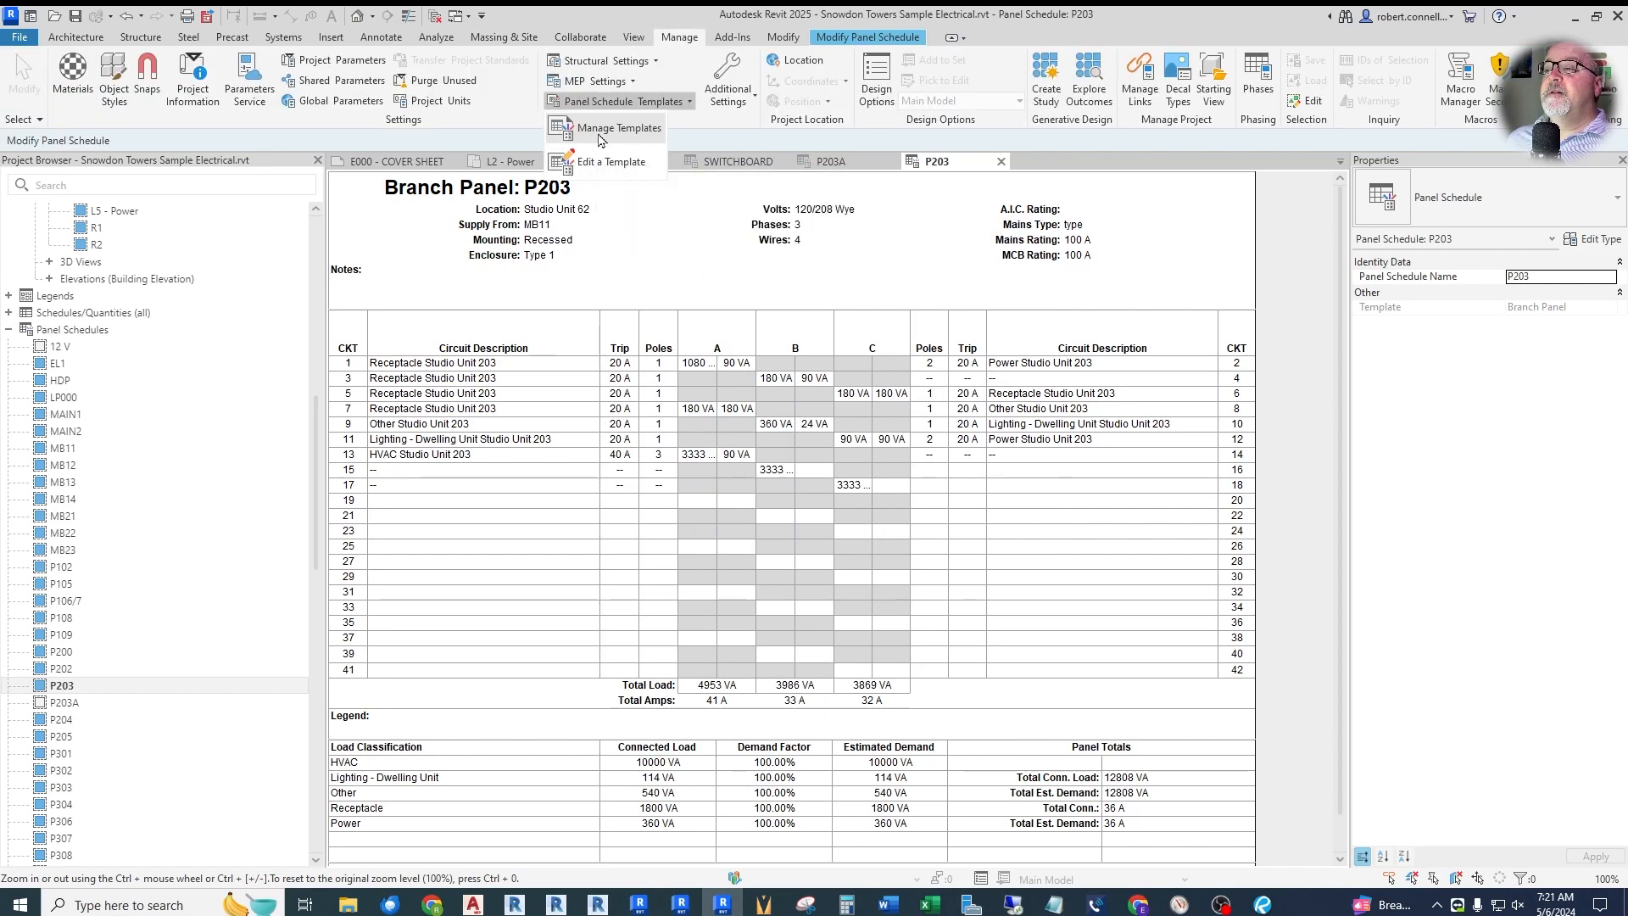
pyautogui.click(616, 128)
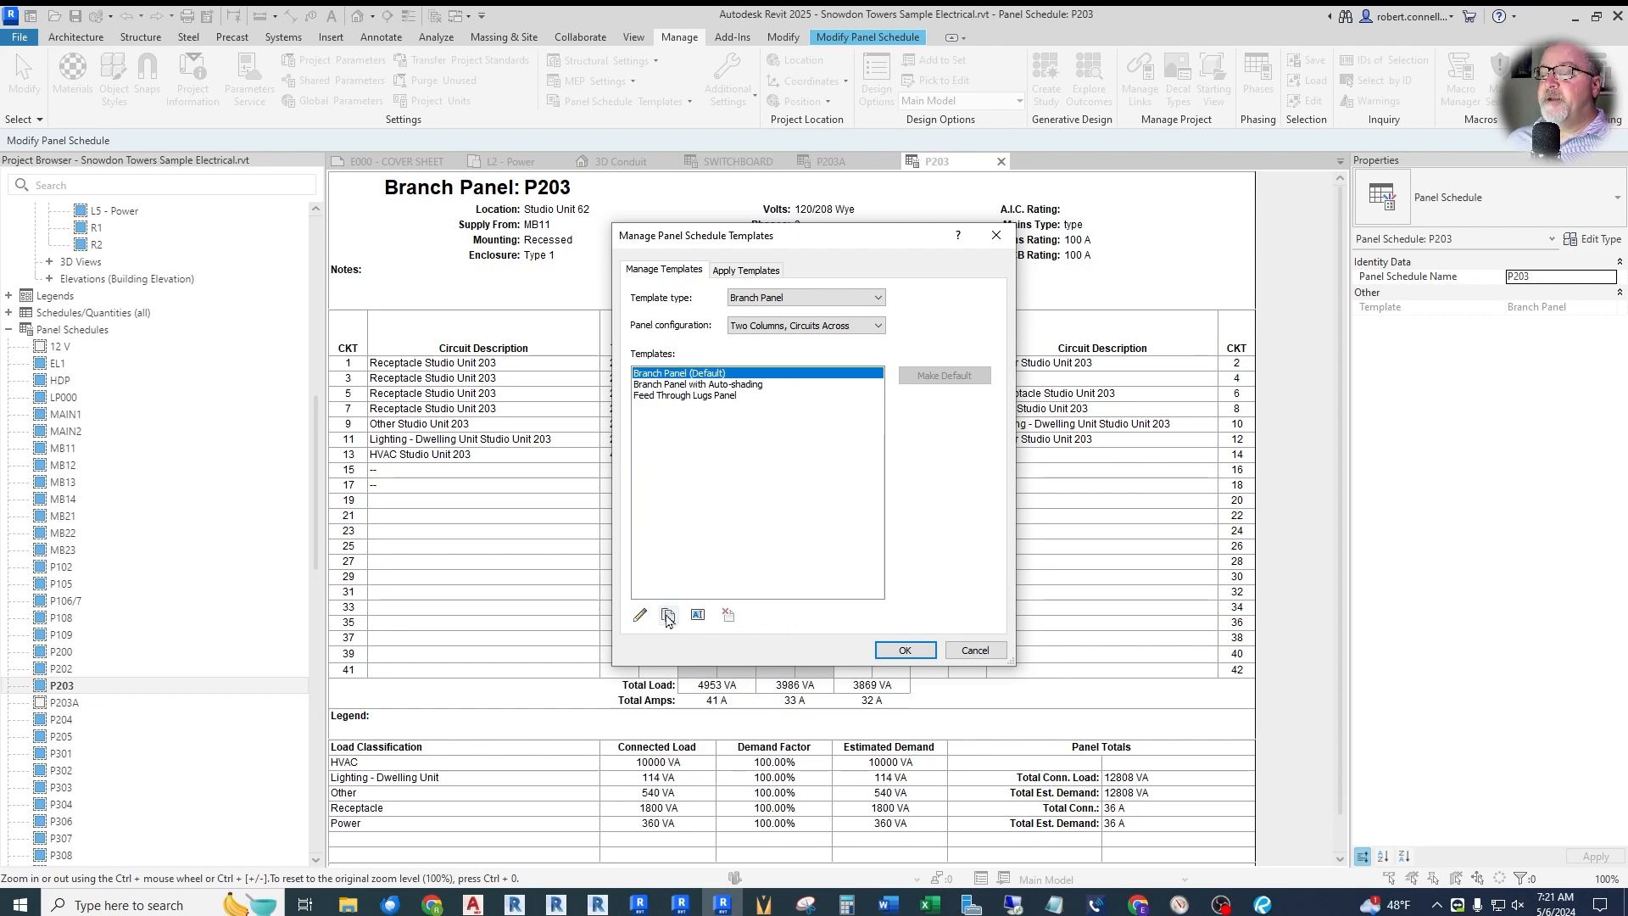
pyautogui.click(667, 618)
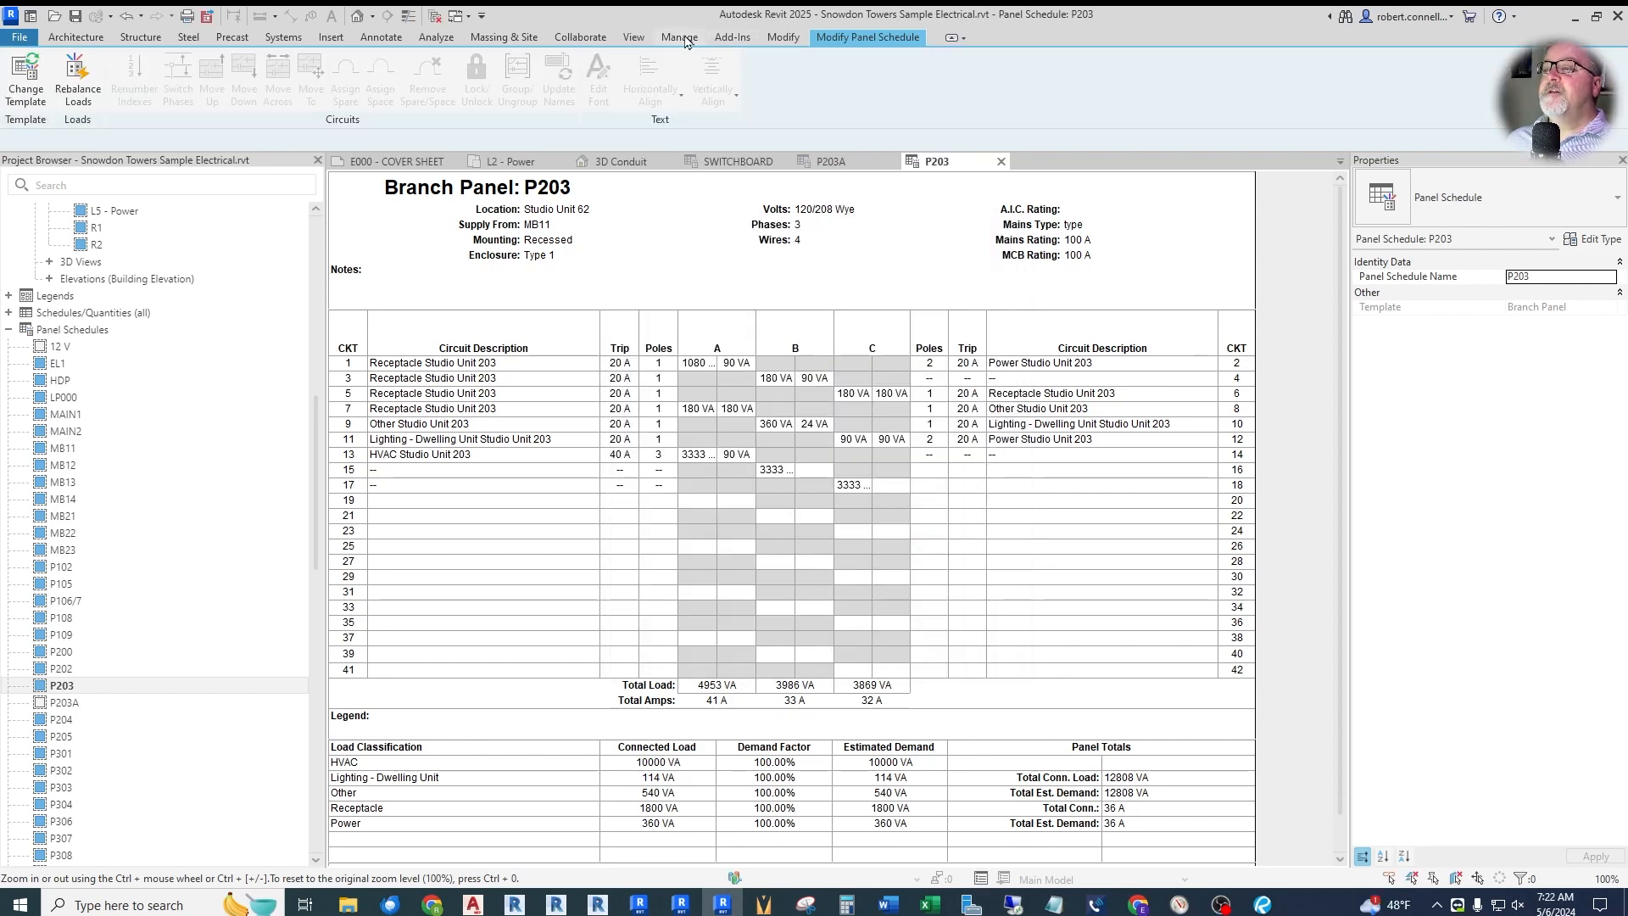
# - Reopen the panel schedule template manager and look through the available template types, including Switchboard
pyautogui.click(686, 40)
pyautogui.click(633, 102)
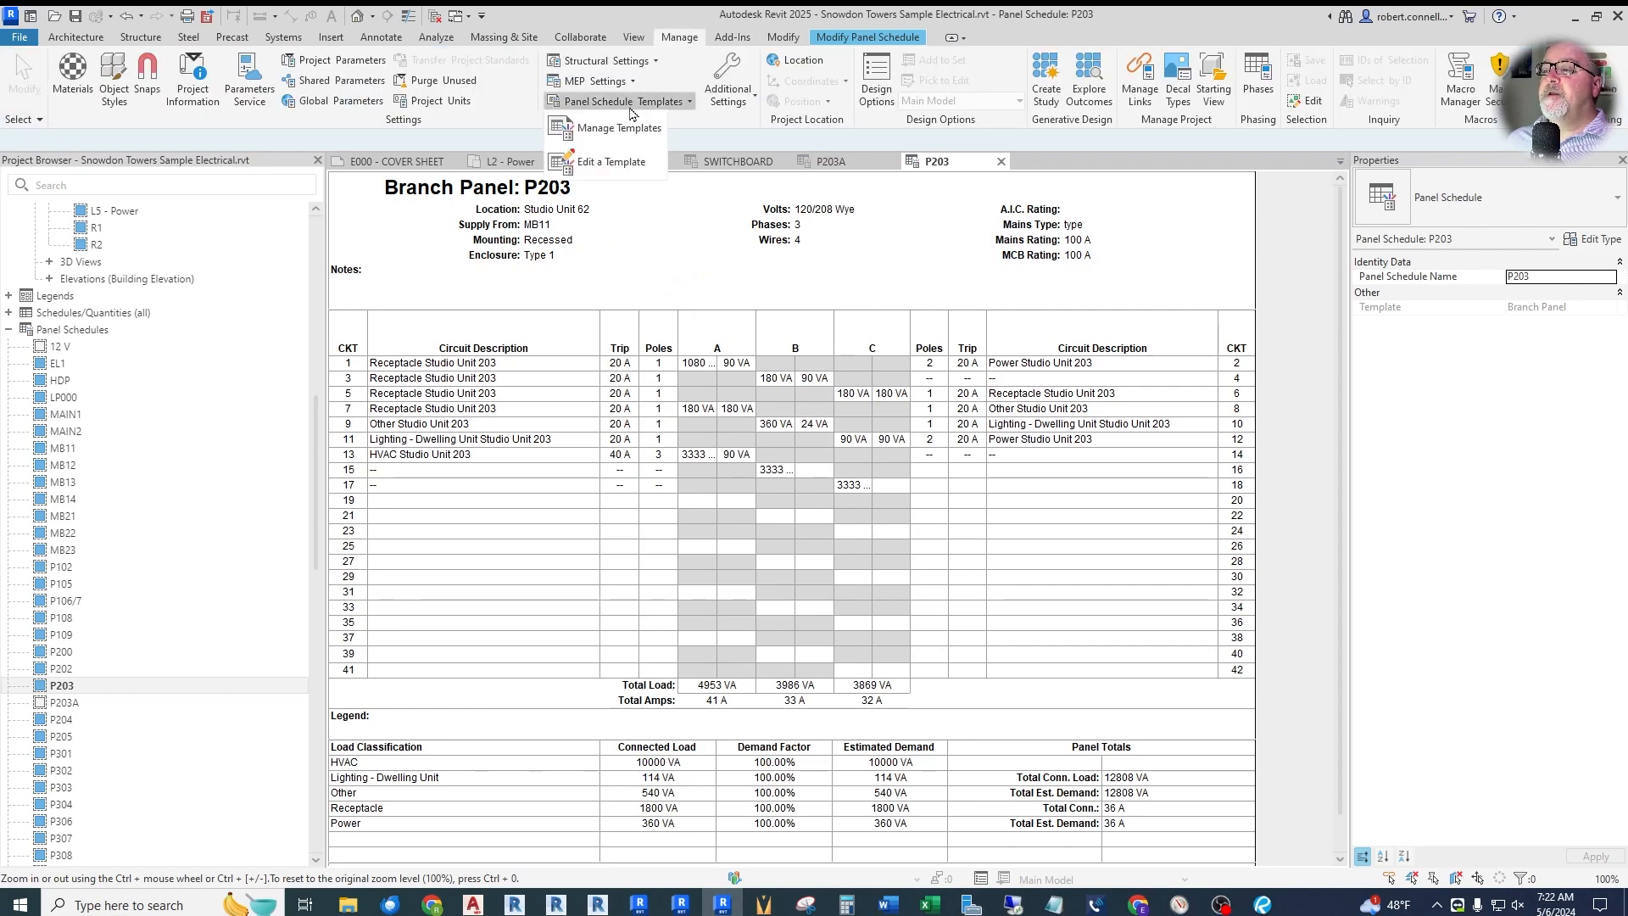
pyautogui.click(619, 128)
pyautogui.click(787, 298)
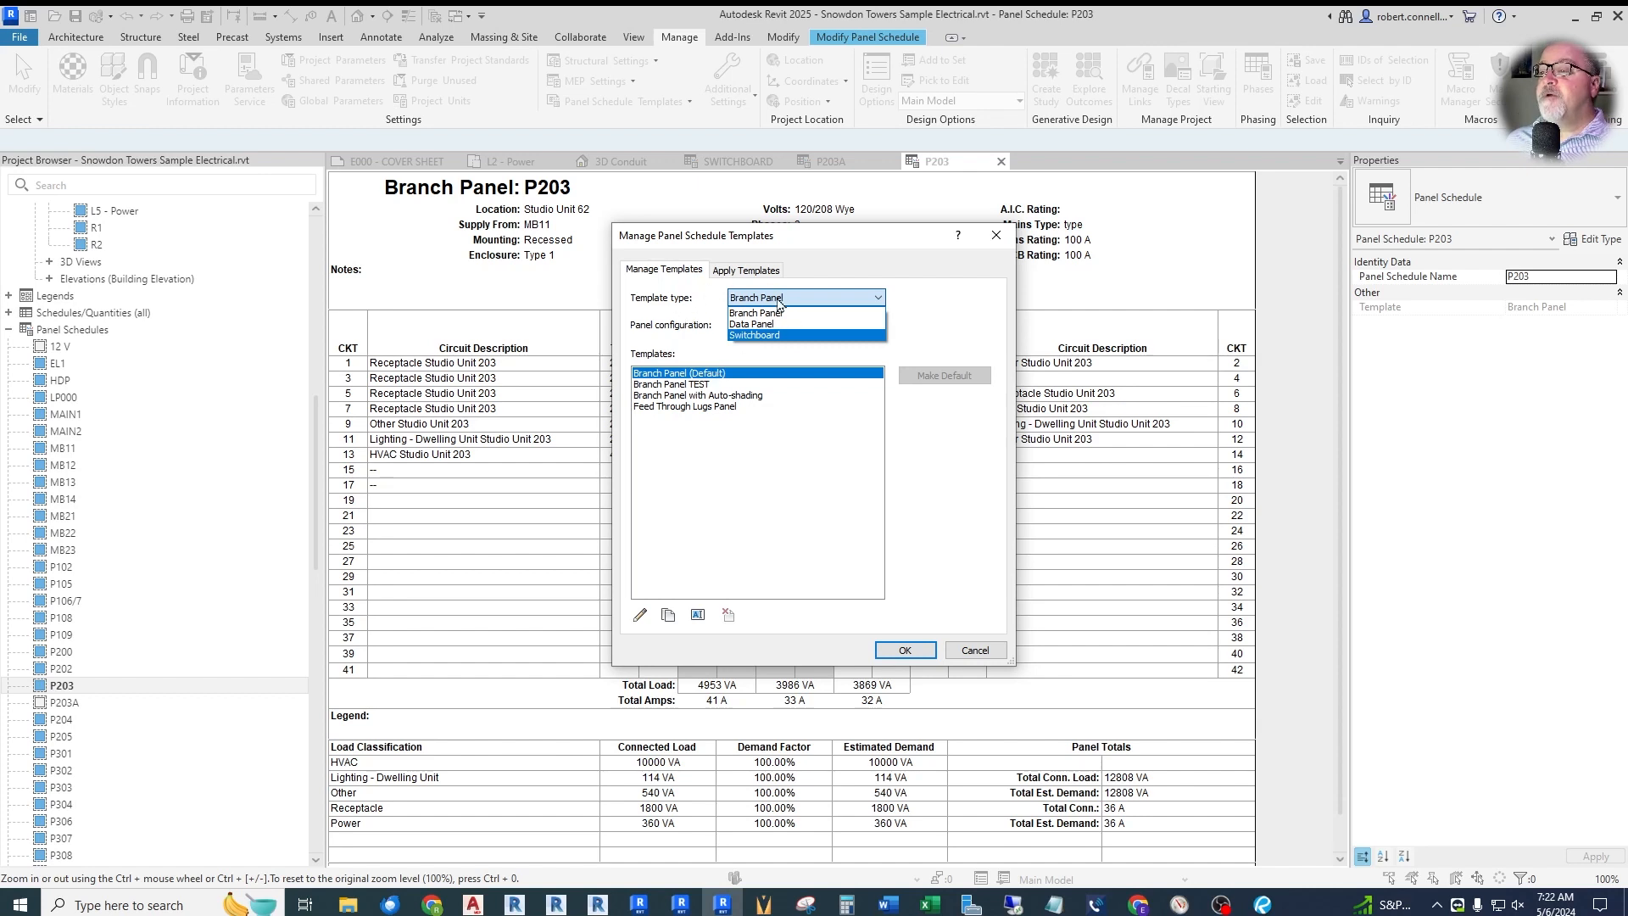
pyautogui.click(779, 300)
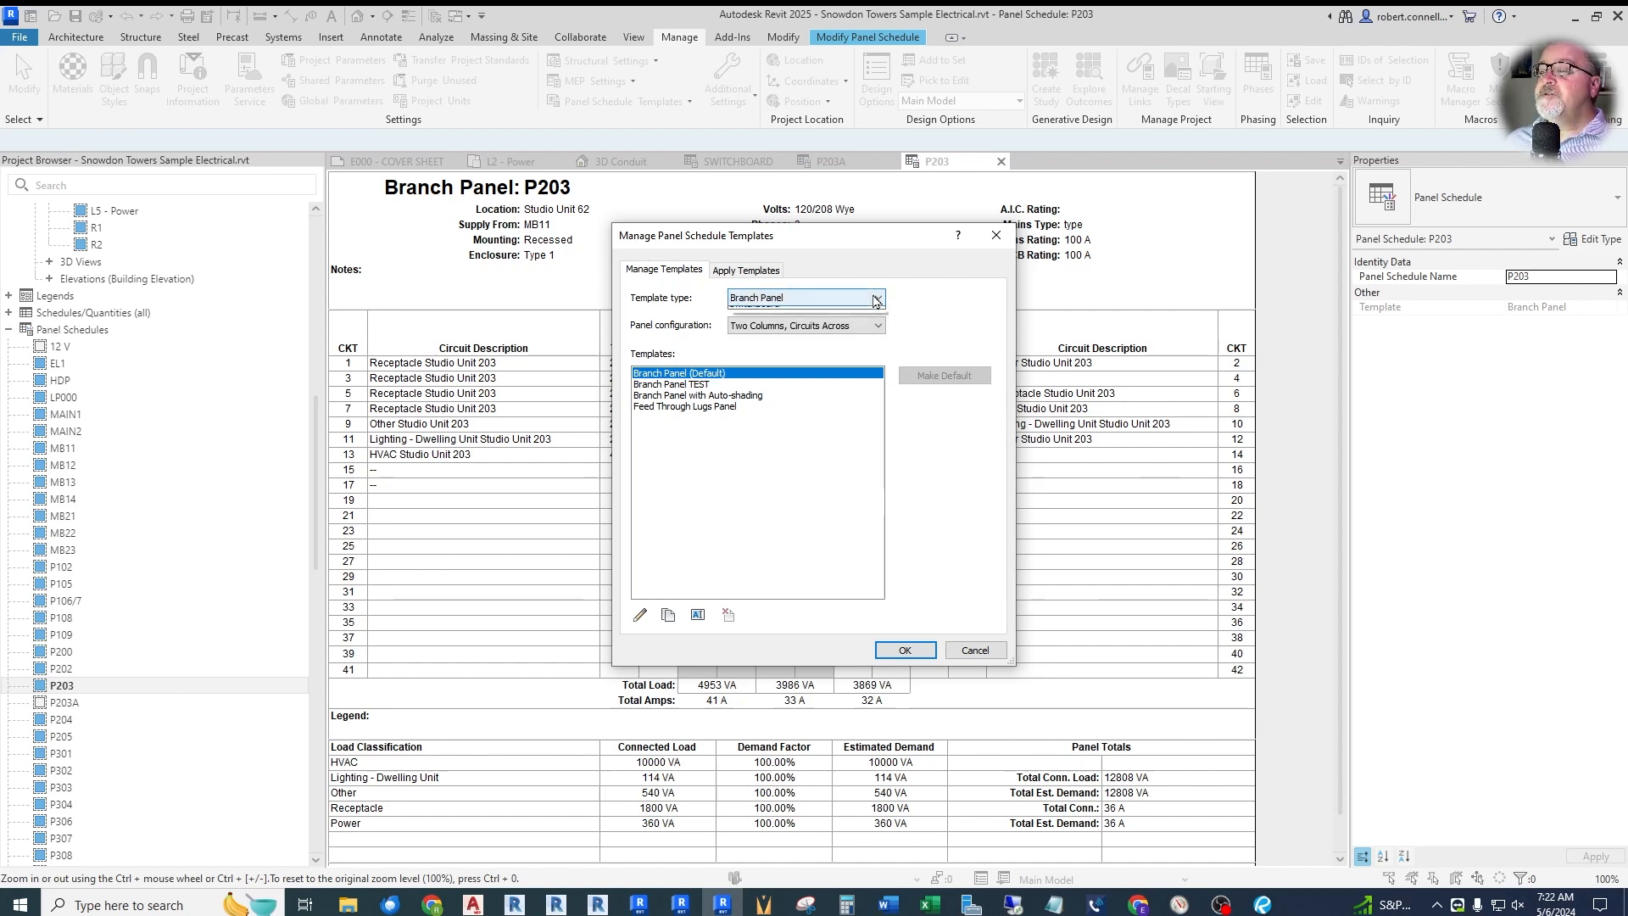
pyautogui.click(776, 298)
pyautogui.click(774, 337)
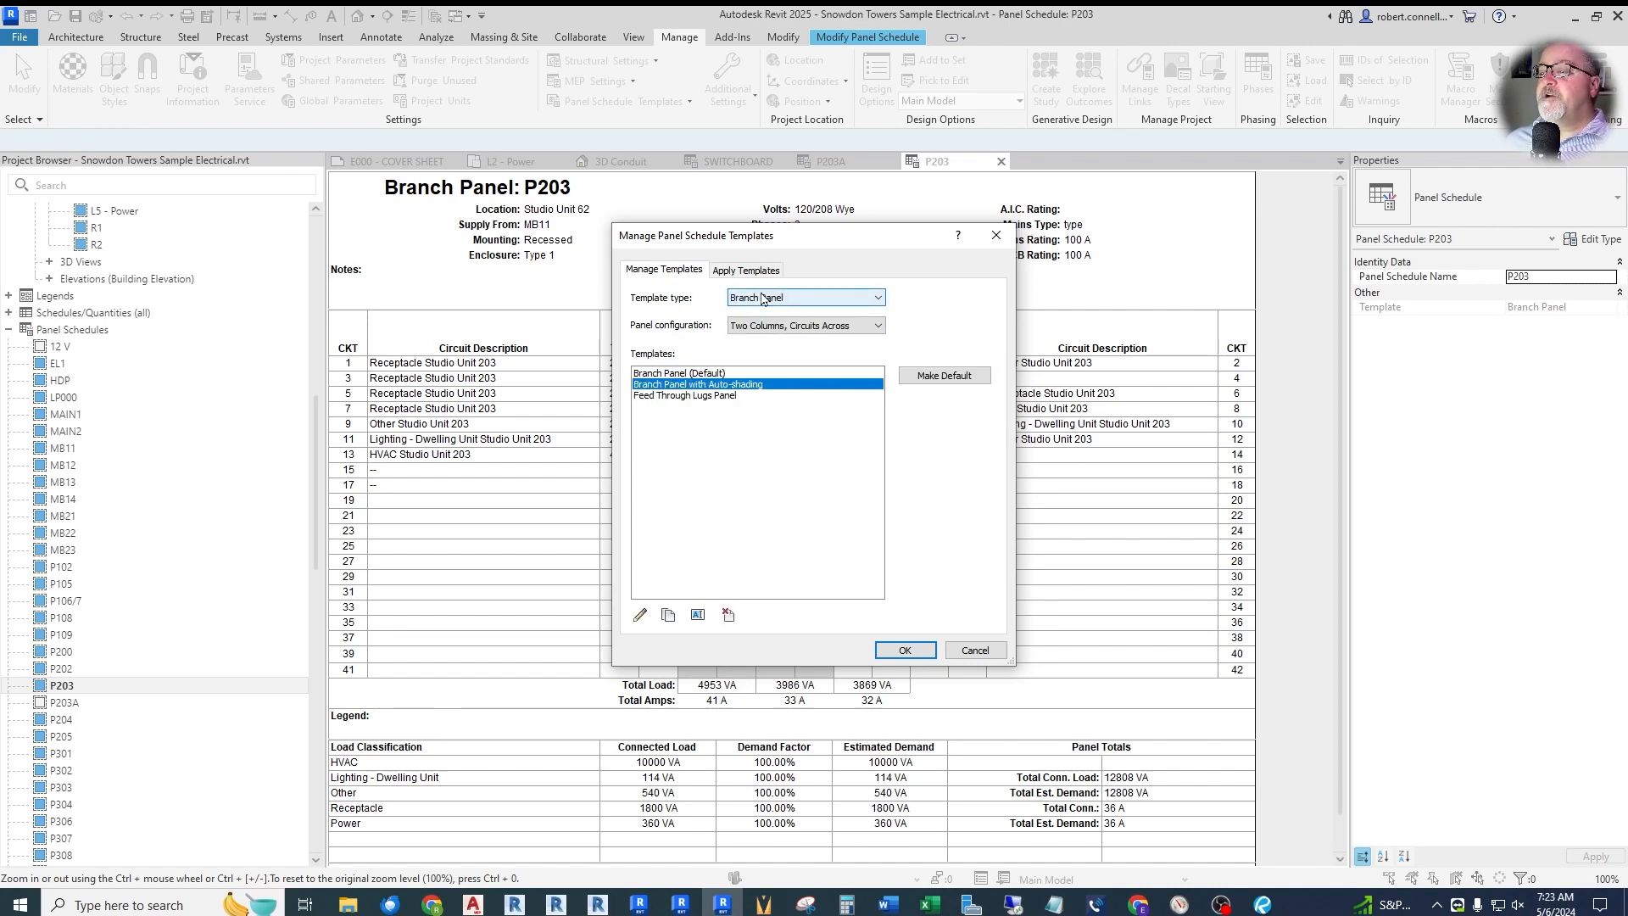
# - Duplicate the default Branch Panel template as Branch Panel (MLO), and open the copy for editing
pyautogui.click(685, 374)
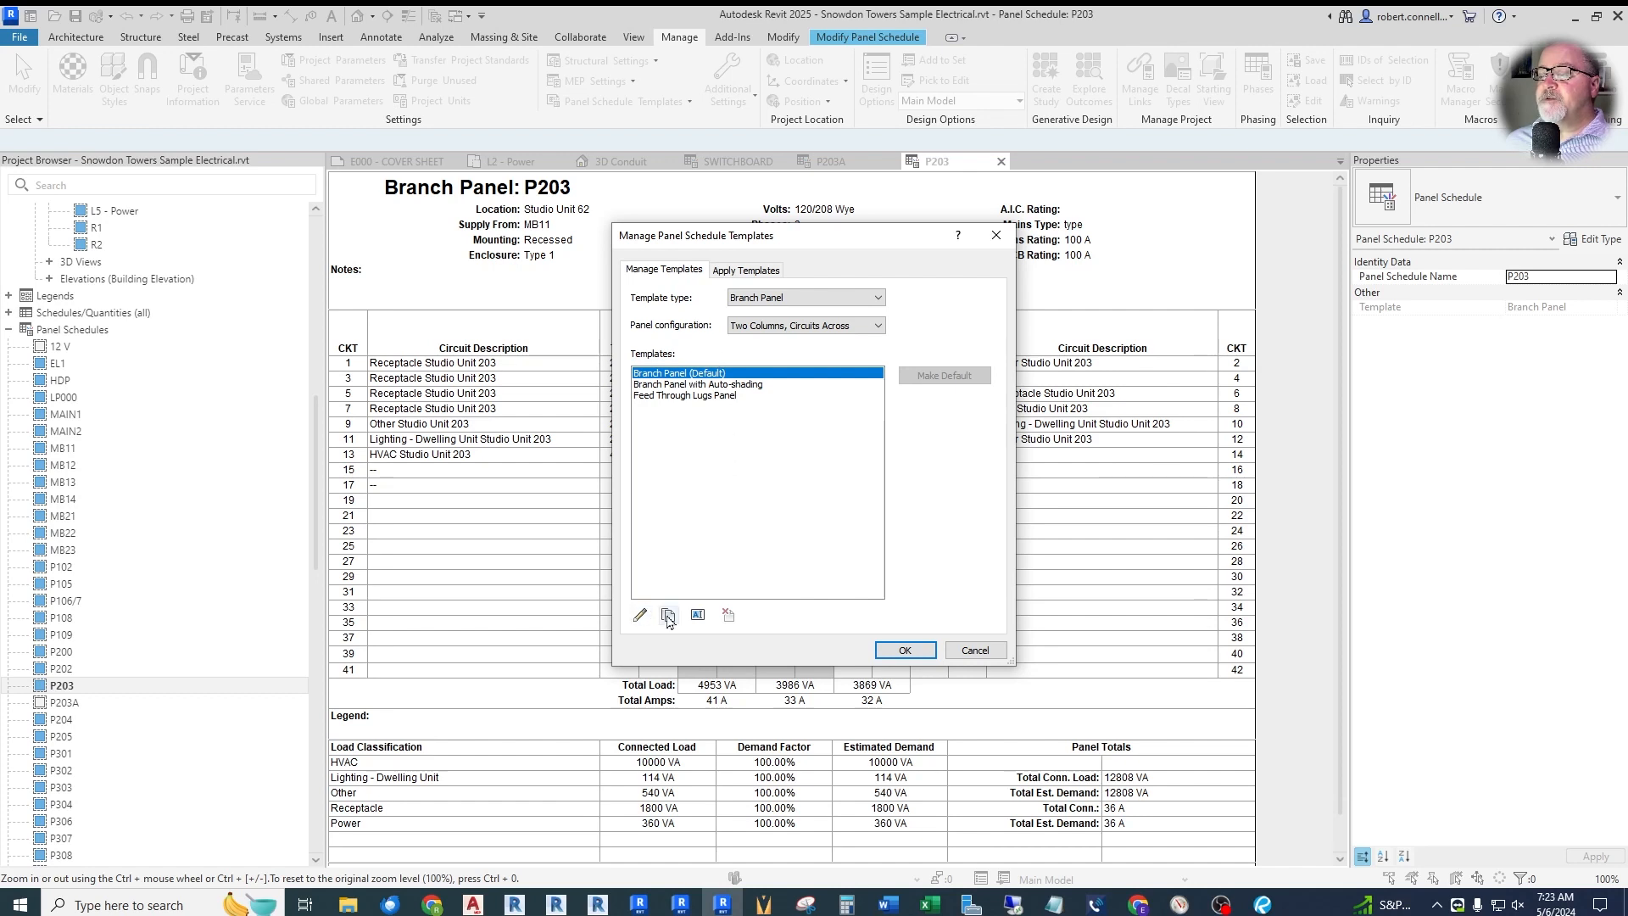
pyautogui.click(667, 616)
pyautogui.click(842, 441)
pyautogui.press('BackSpace')
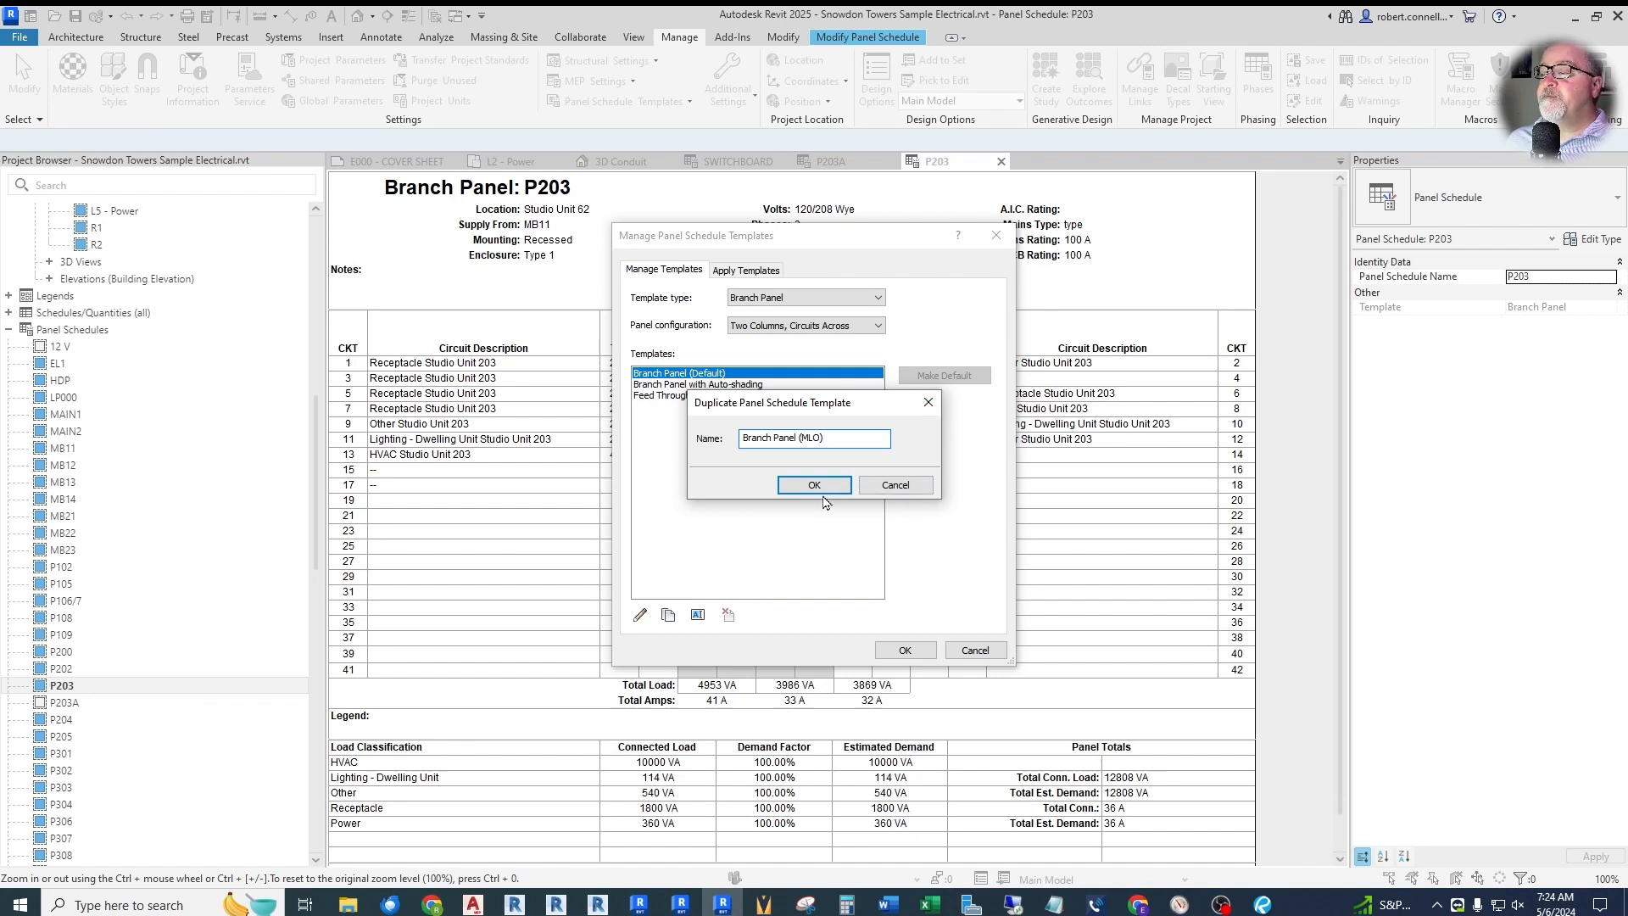
pyautogui.click(817, 493)
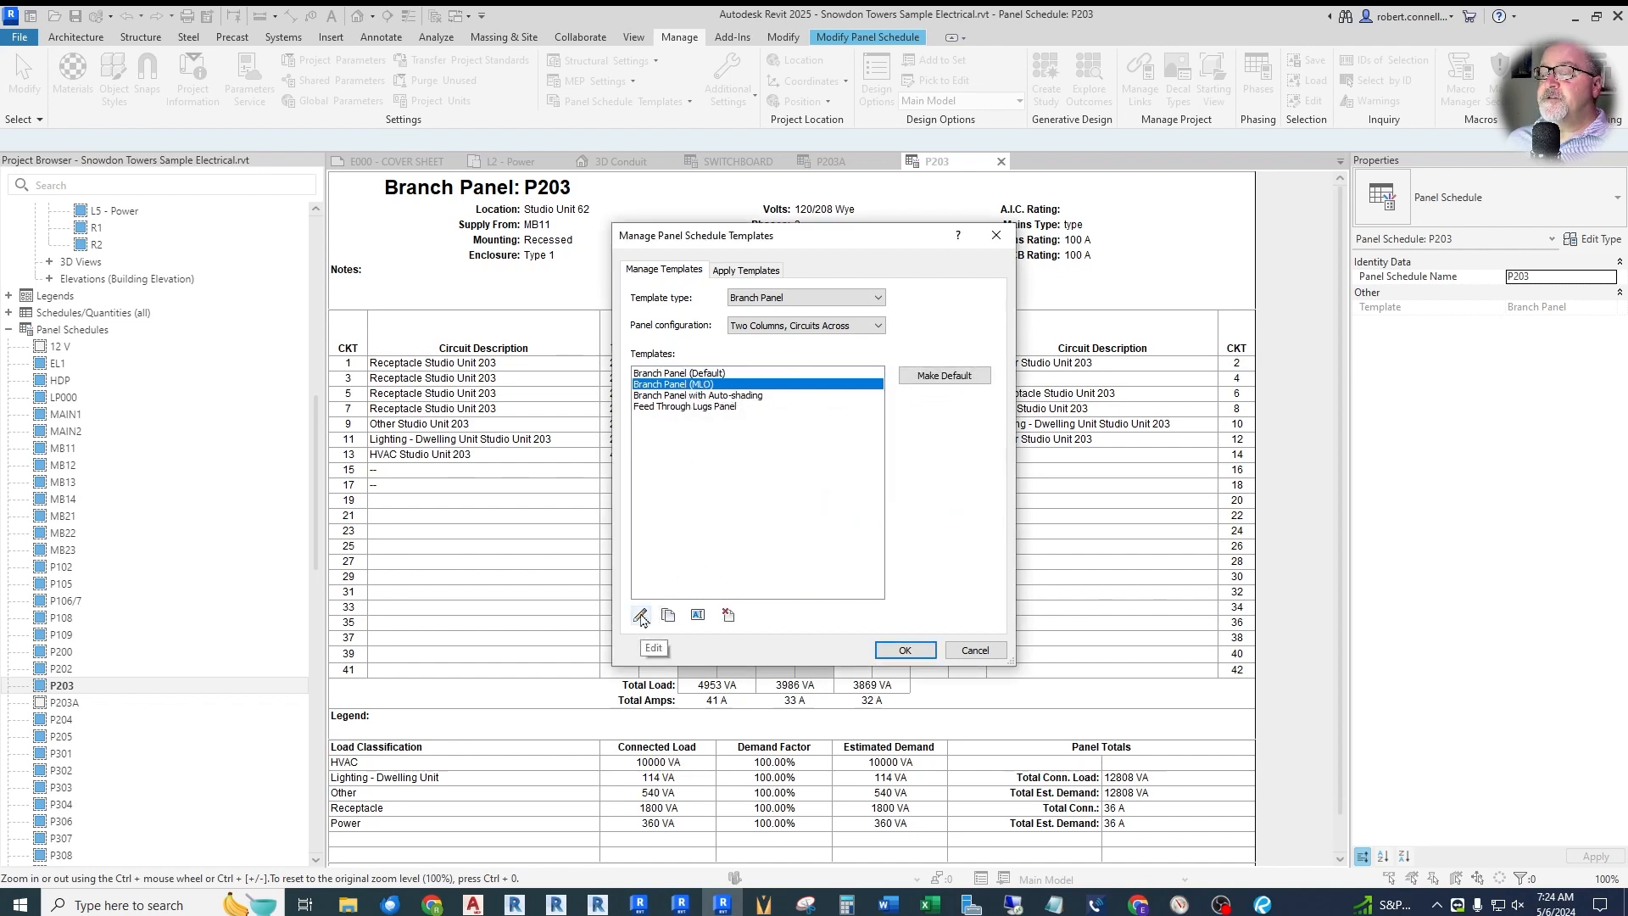
pyautogui.click(640, 614)
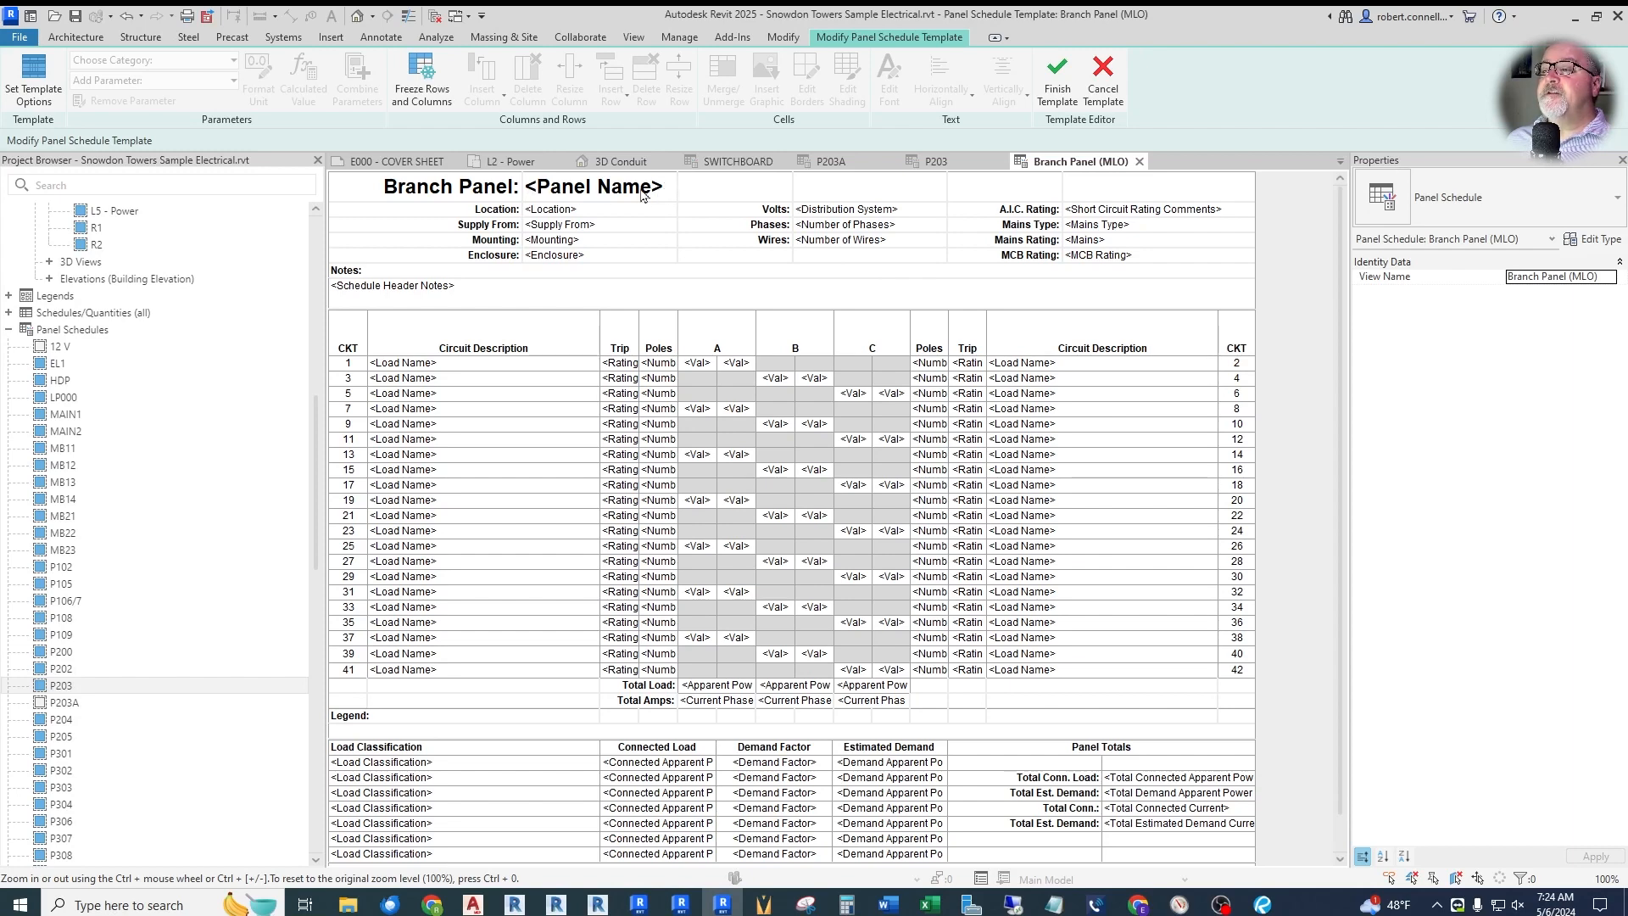
# - Examine the Electrical Equipment parameters available for the Panel Name cell, from electrical circuiting and loads through identity data
pyautogui.click(581, 192)
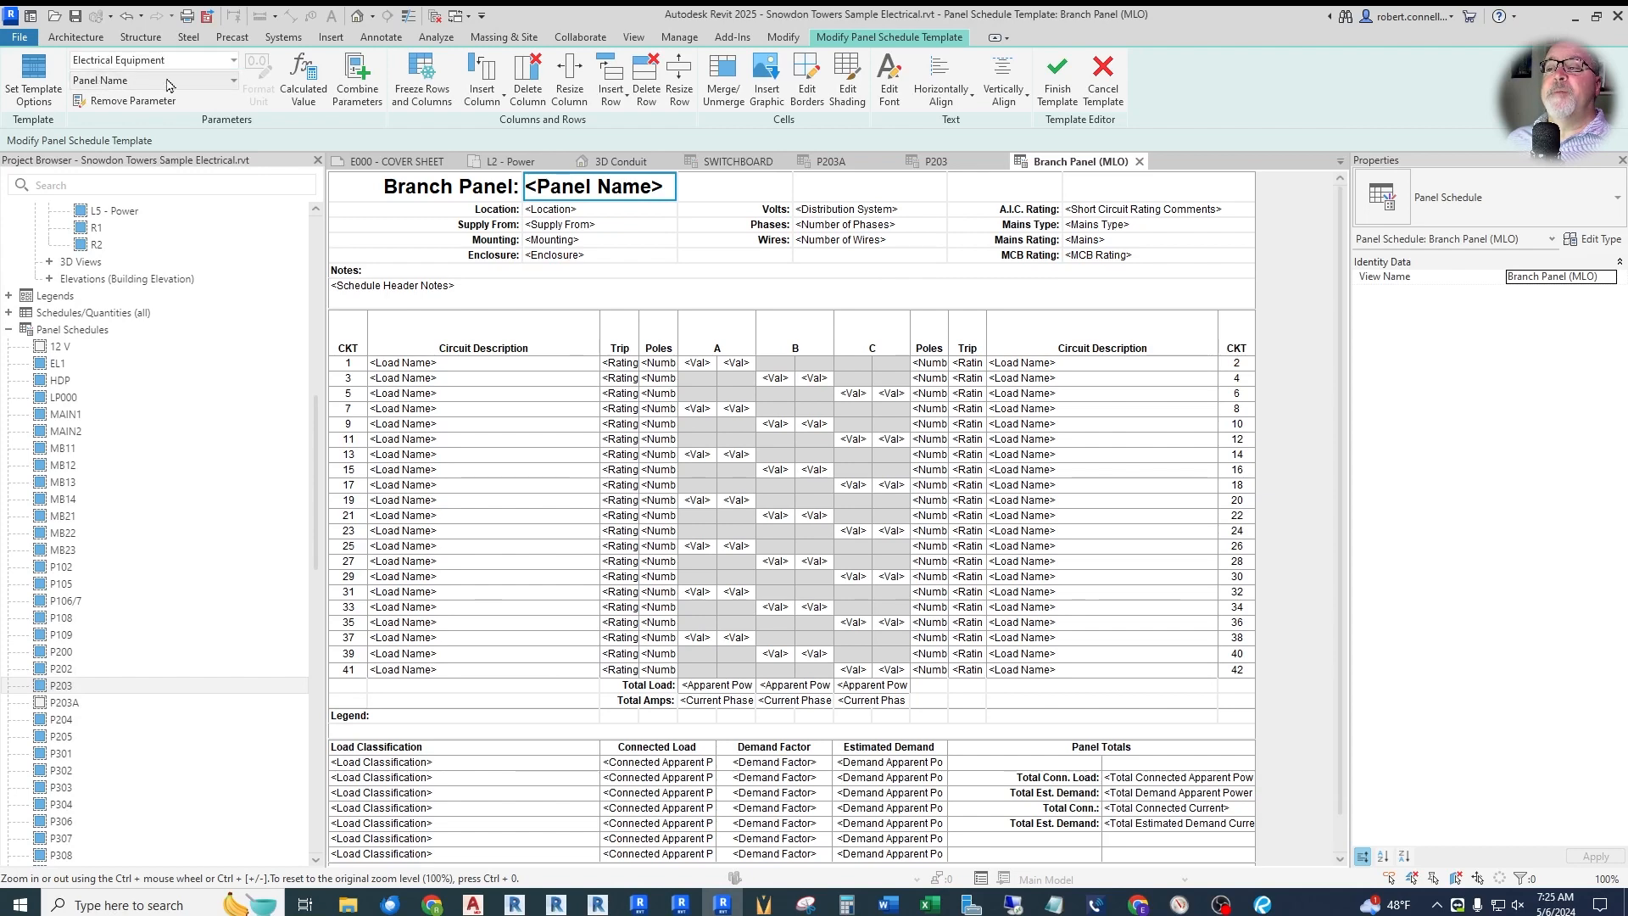
pyautogui.click(233, 81)
pyautogui.scroll(-6, 212, 144)
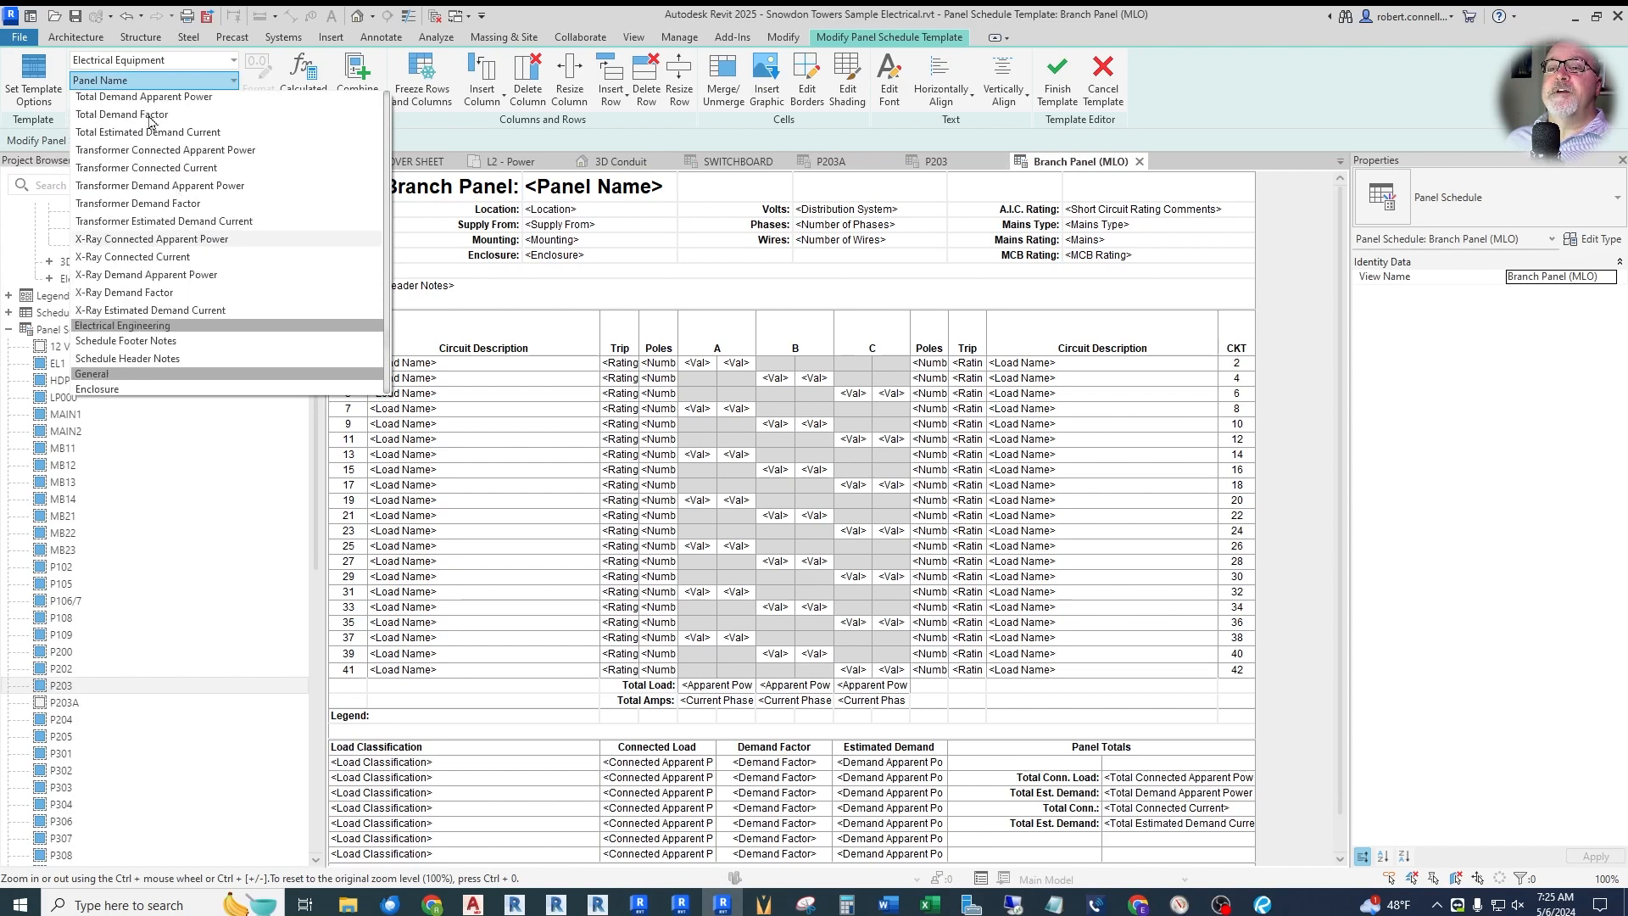
pyautogui.moveTo(381, 333); pyautogui.dragTo(203, 104)
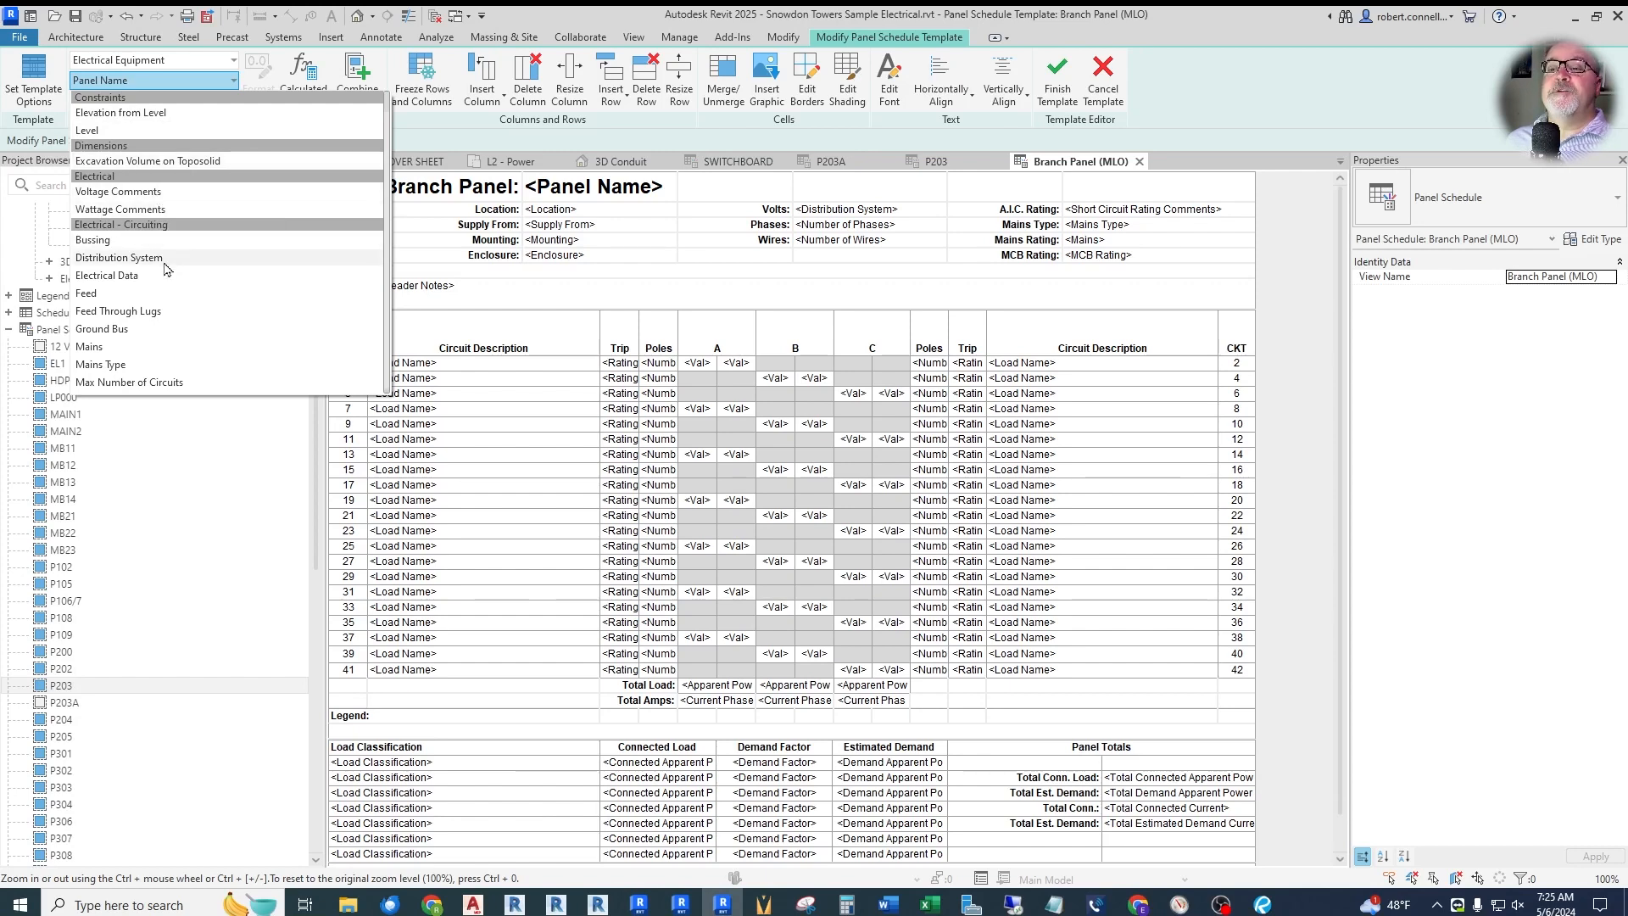
pyautogui.scroll(-6, 187, 297)
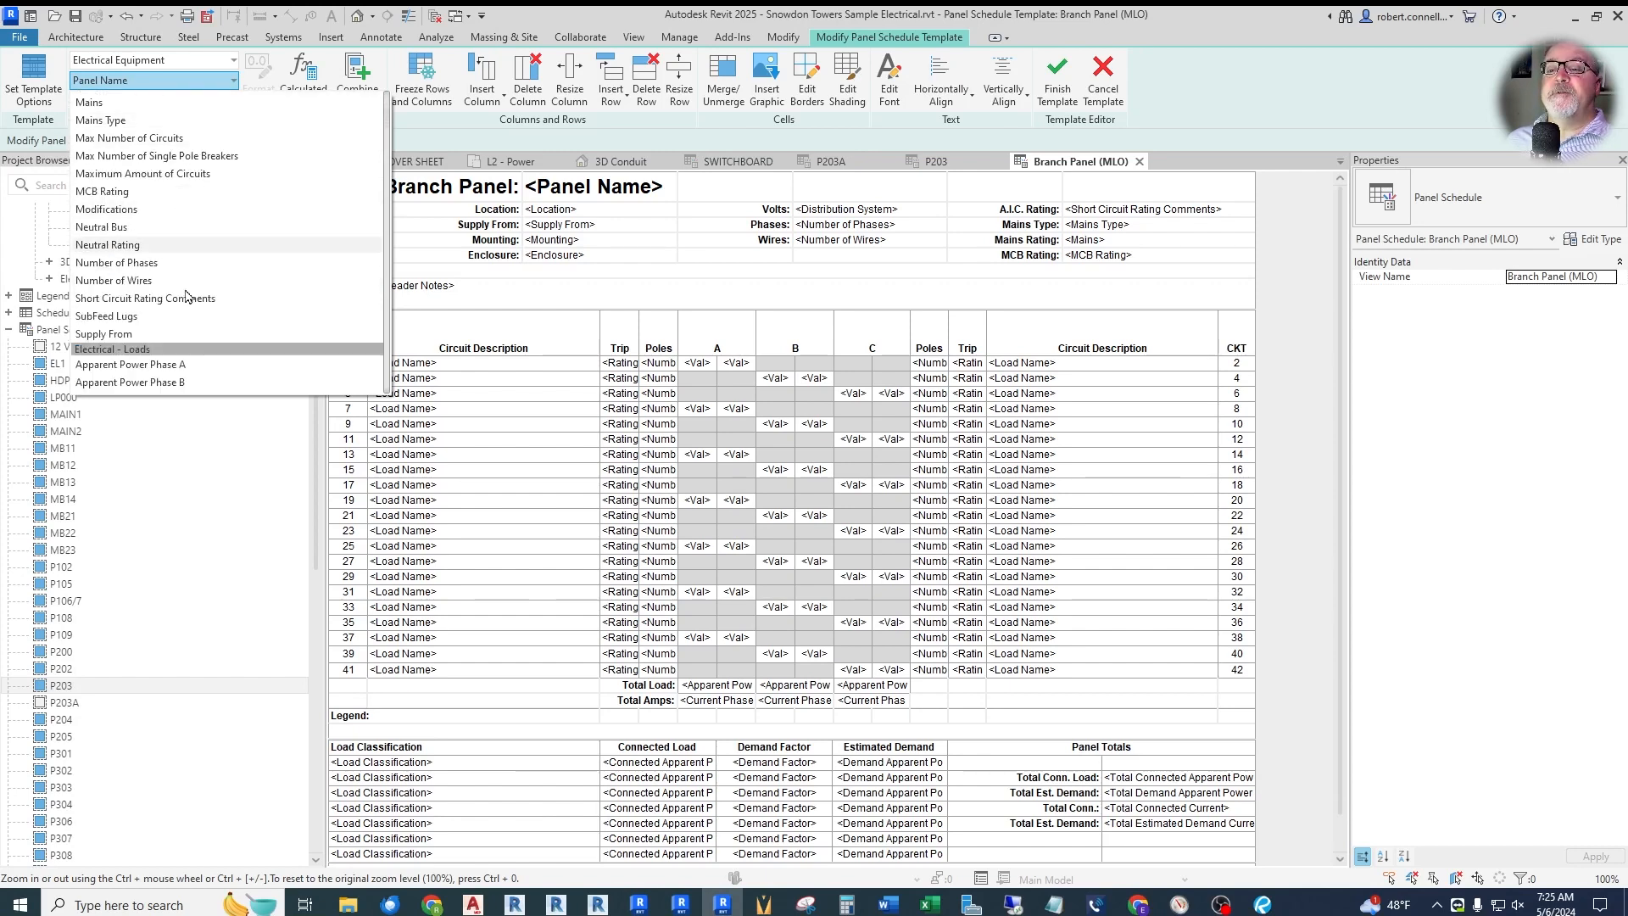
pyautogui.scroll(-3, 191, 237)
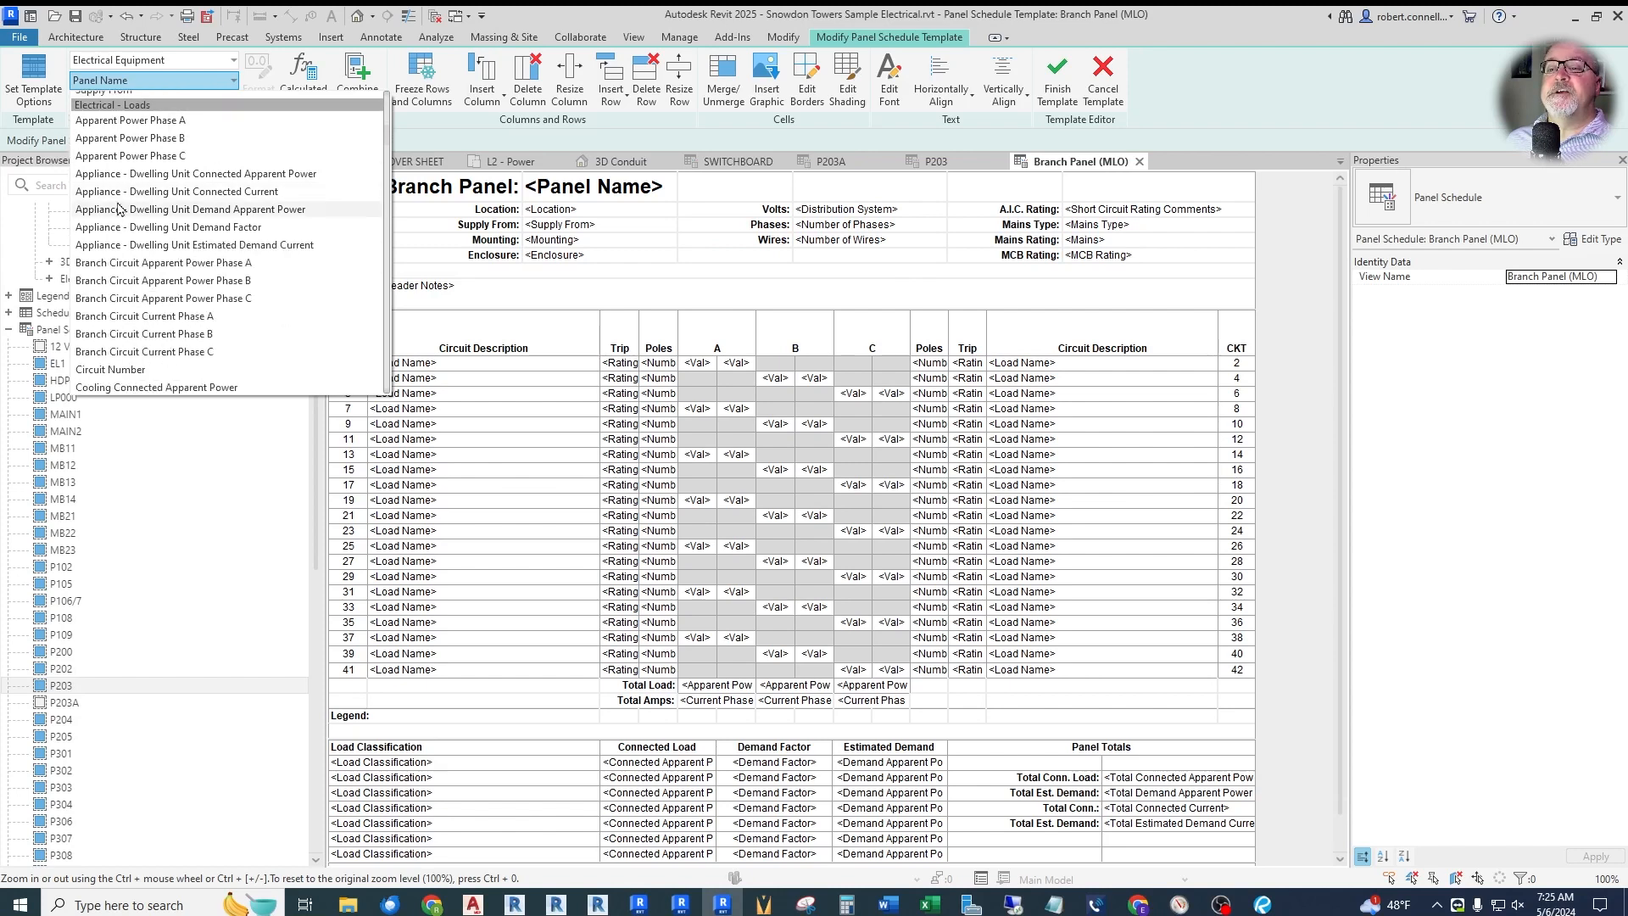
pyautogui.scroll(-1, 195, 165)
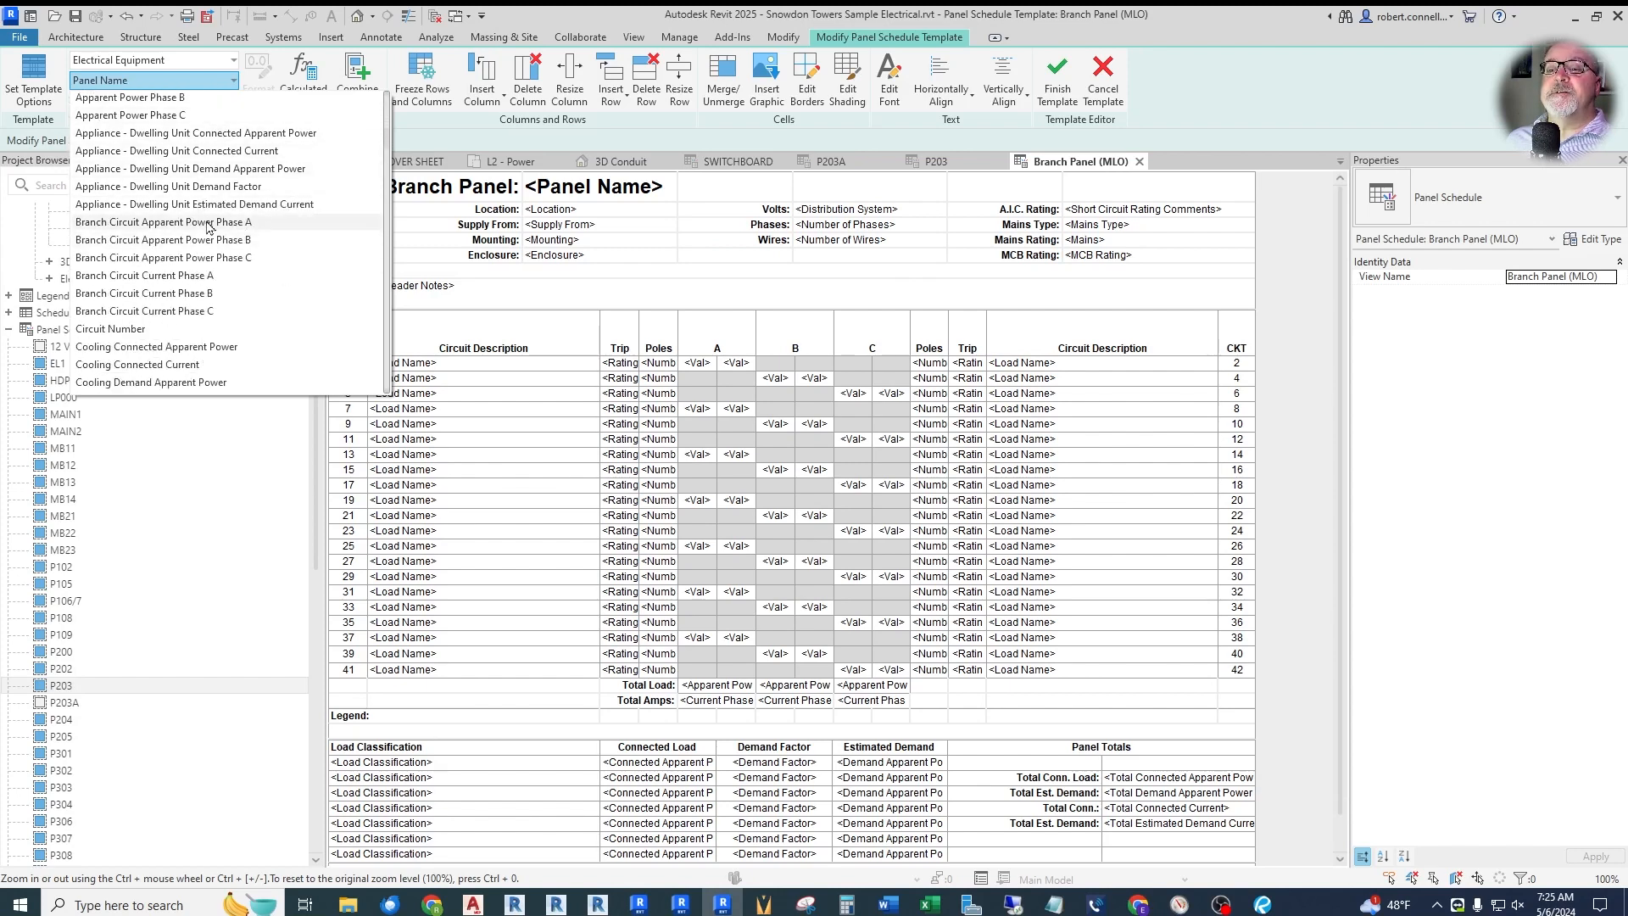
pyautogui.scroll(-12, 133, 233)
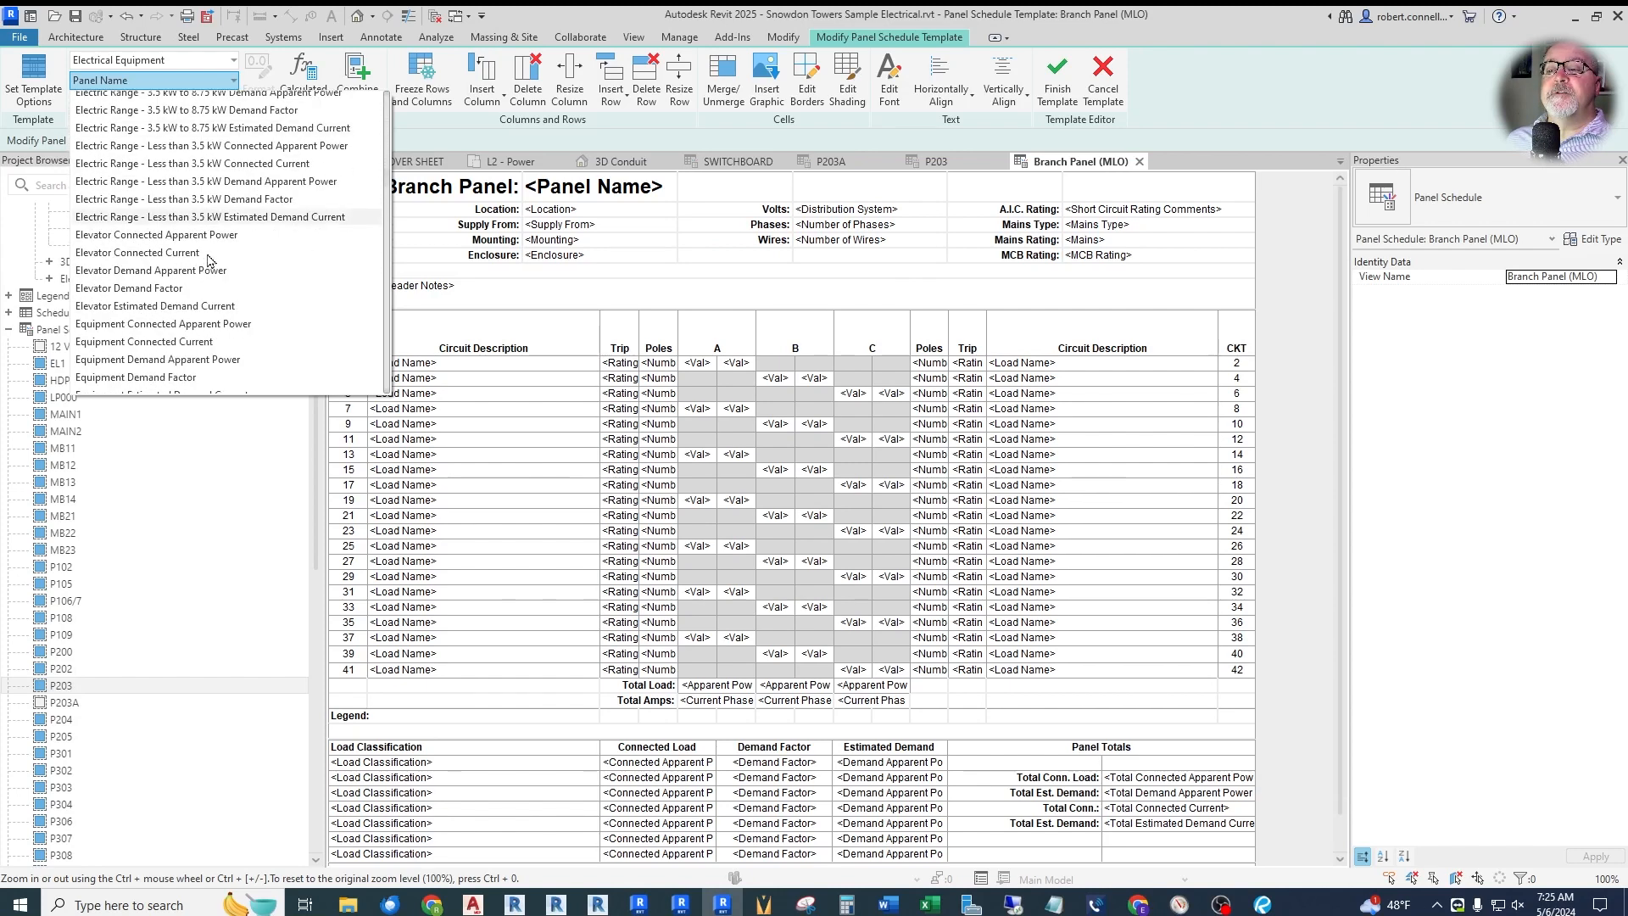
pyautogui.scroll(-12, 208, 261)
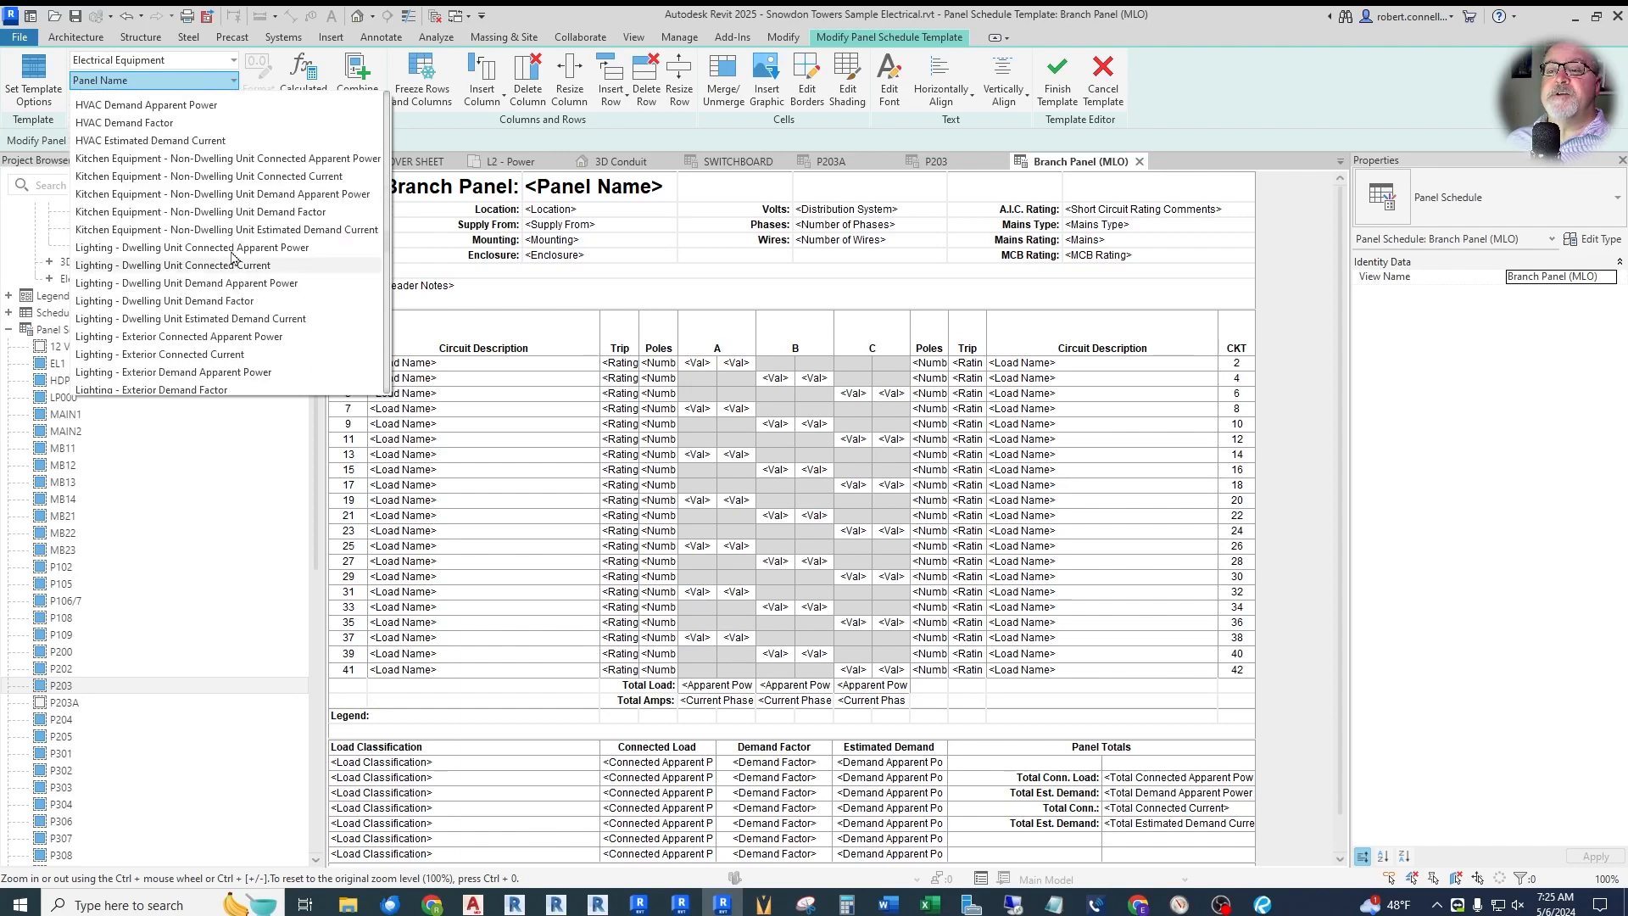
pyautogui.scroll(-12, 236, 248)
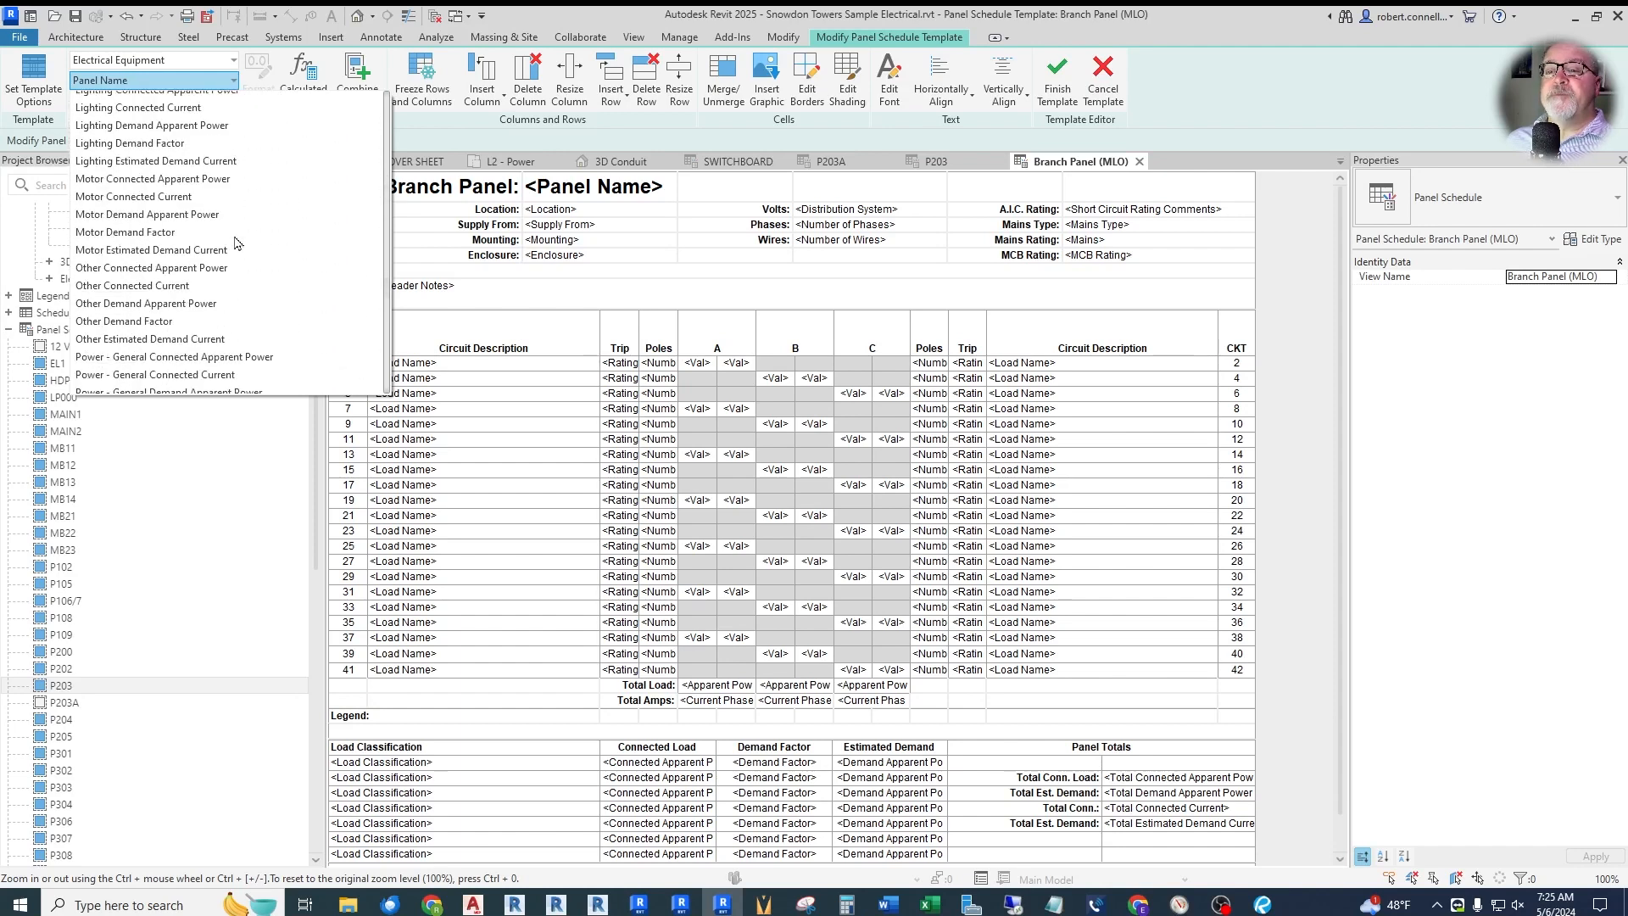
pyautogui.scroll(-8, 238, 242)
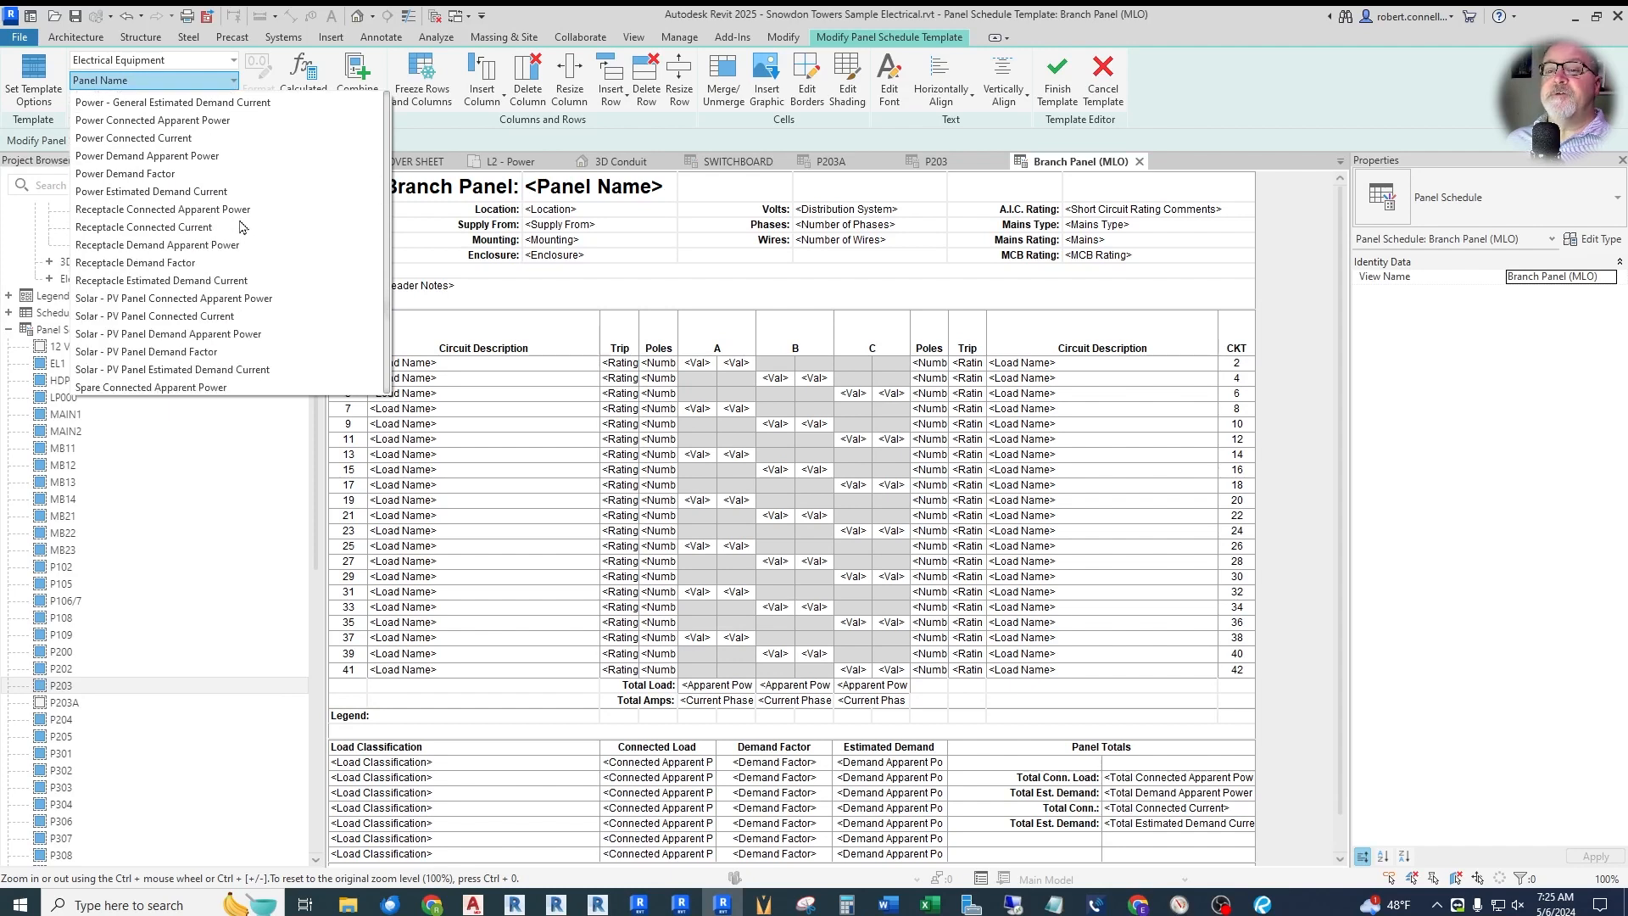
pyautogui.scroll(-7, 241, 238)
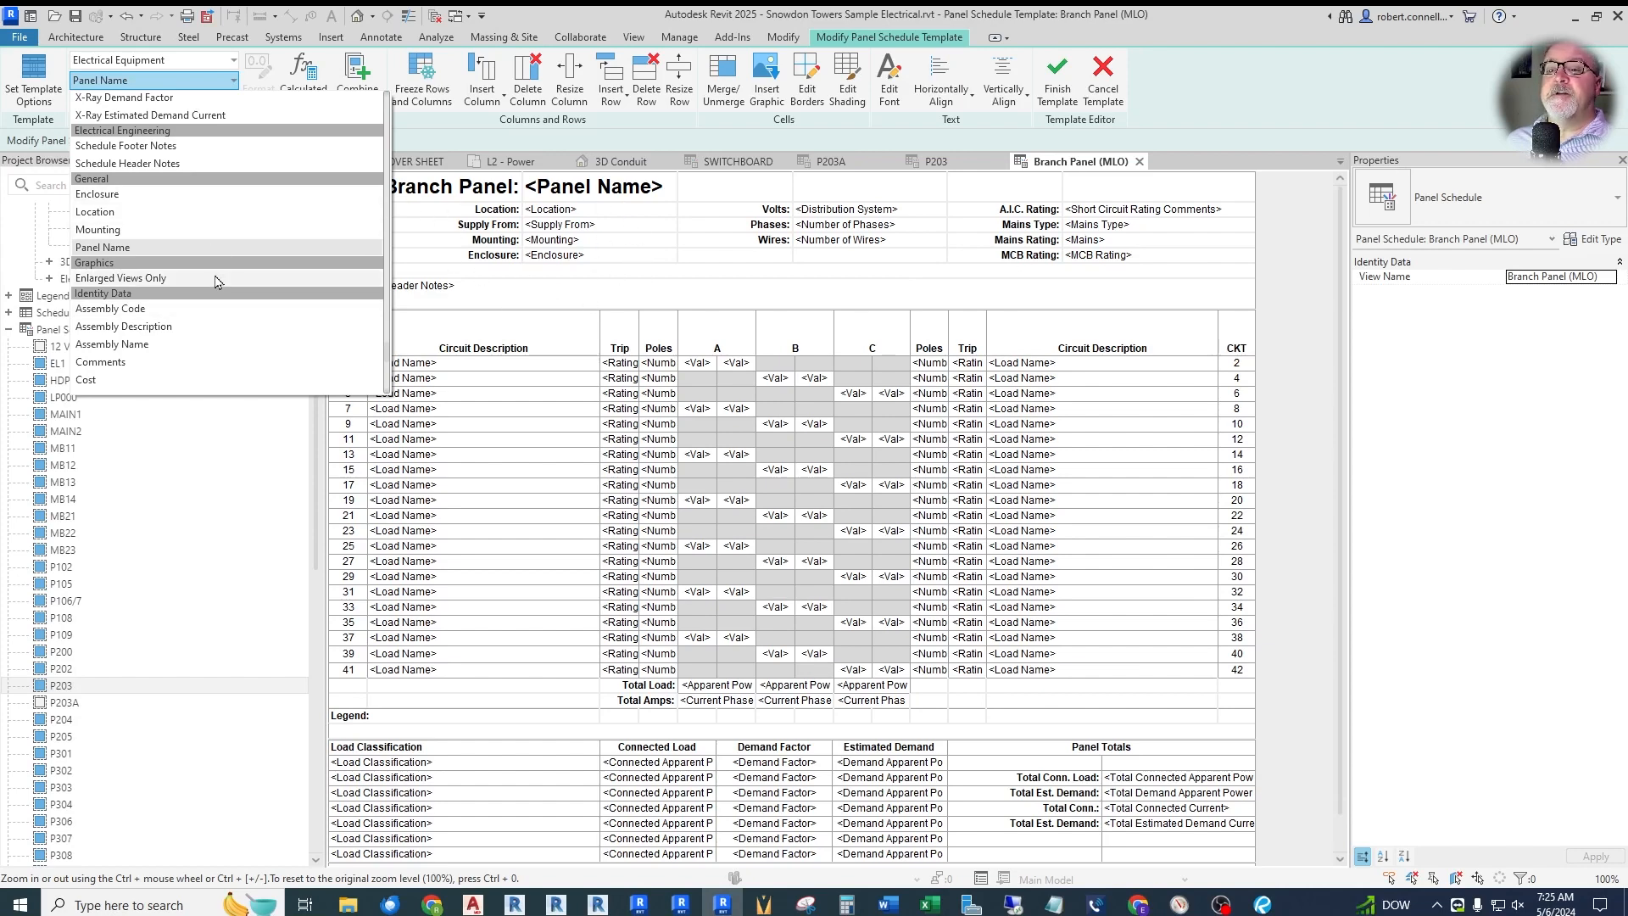
pyautogui.press('Escape')
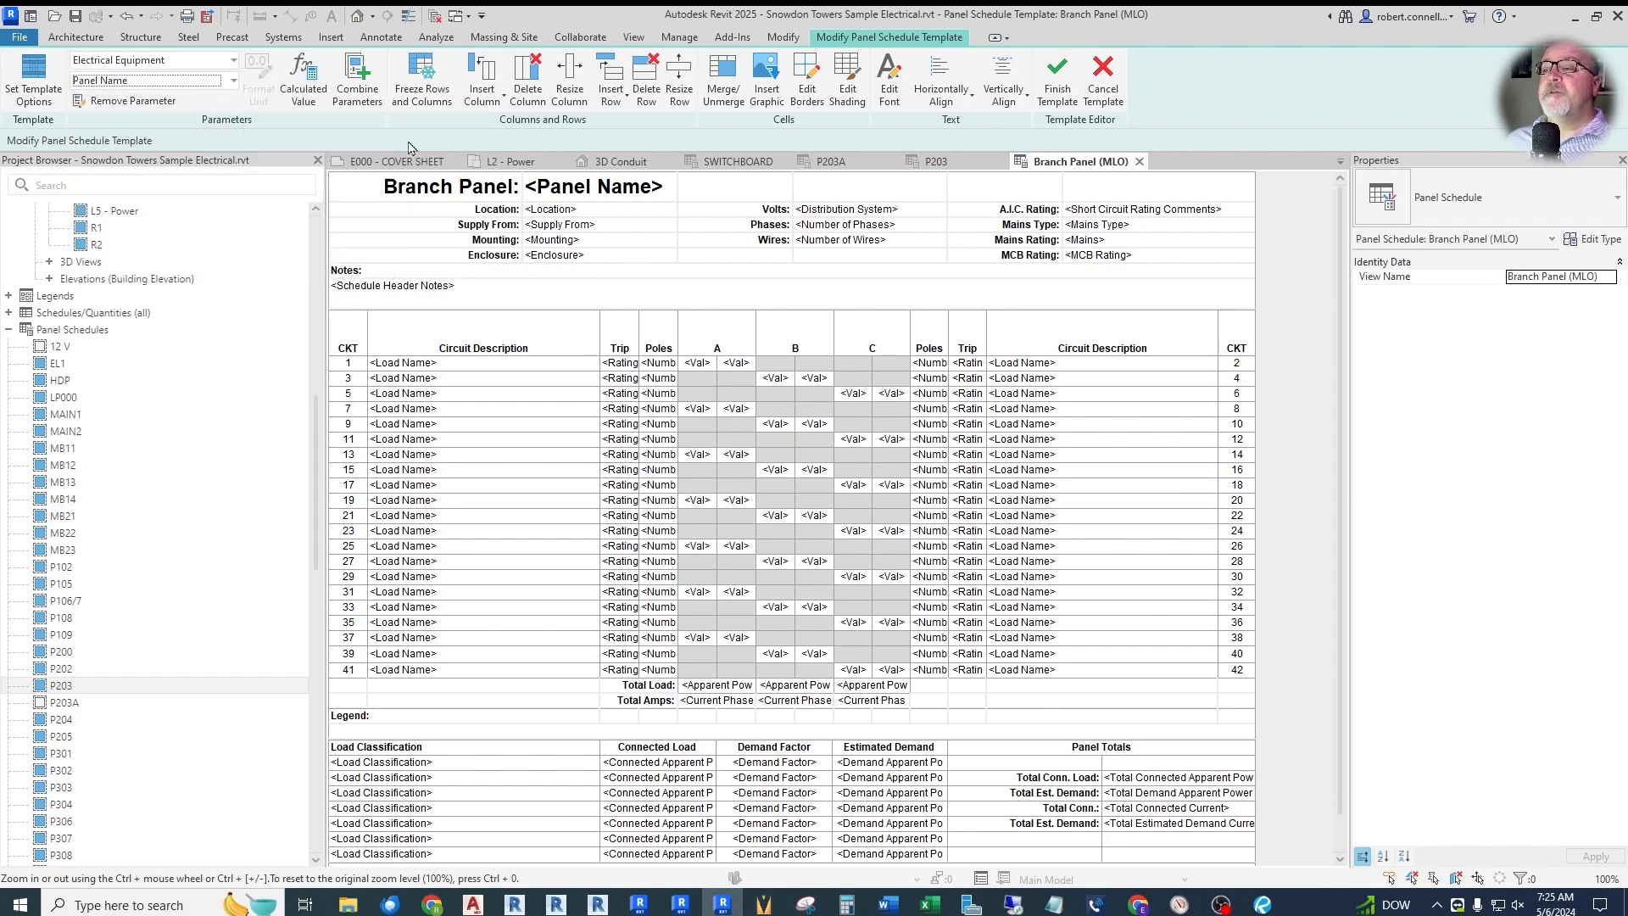
# - Examine the parameters available for the Location cell under the Electrical Equipment and Project Information categories
pyautogui.click(570, 212)
pyautogui.click(226, 82)
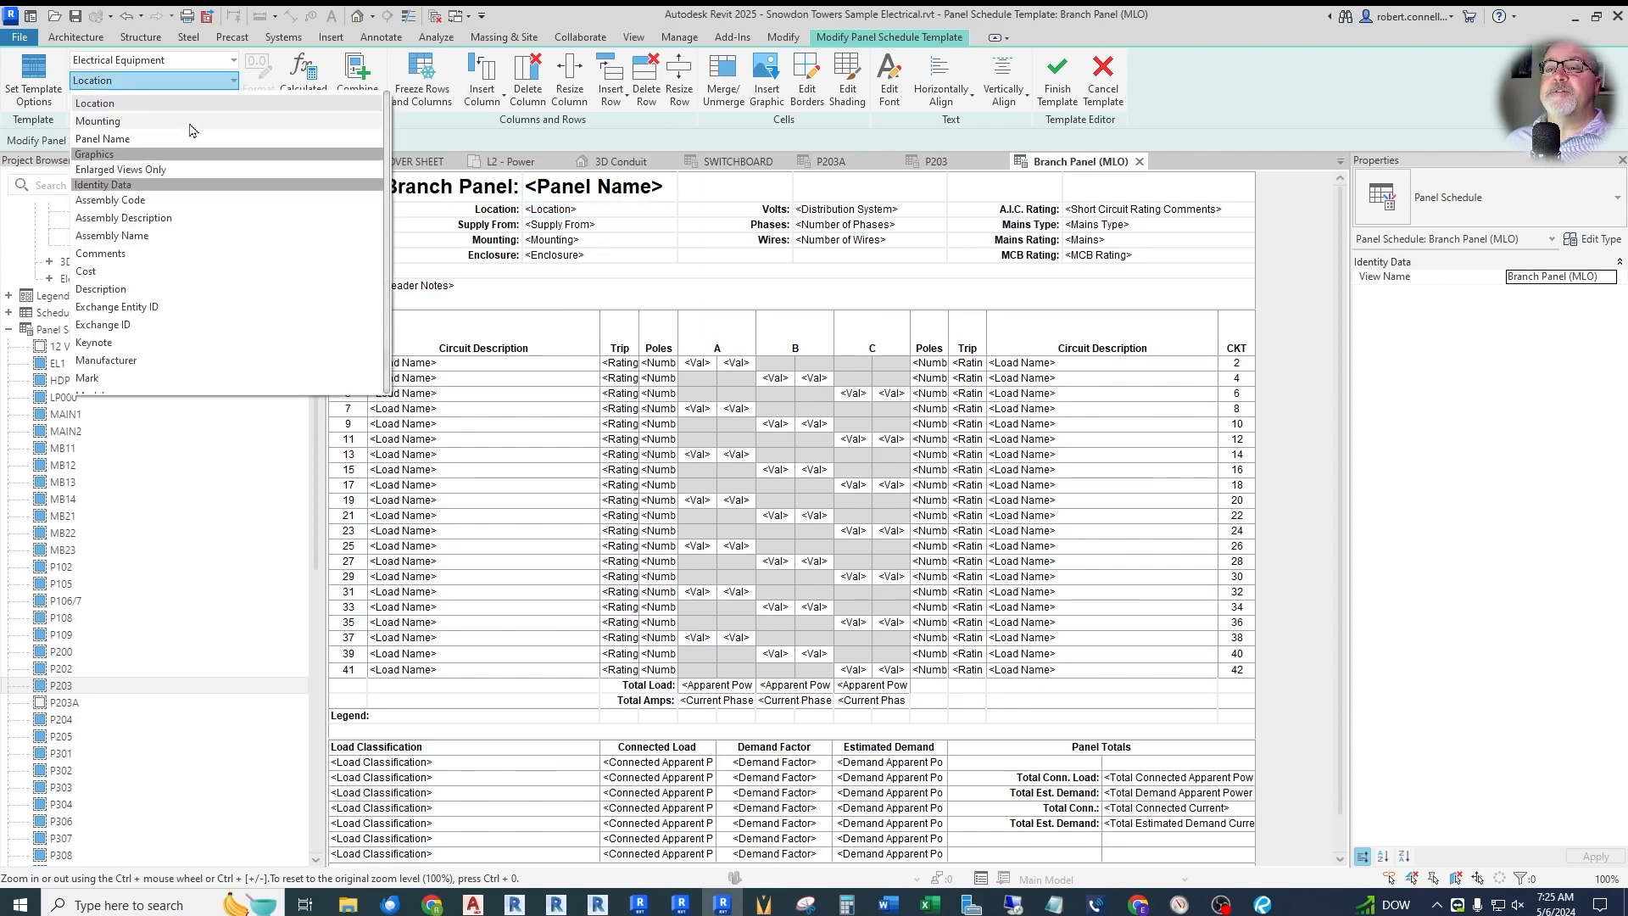
pyautogui.press('Escape')
pyautogui.click(231, 61)
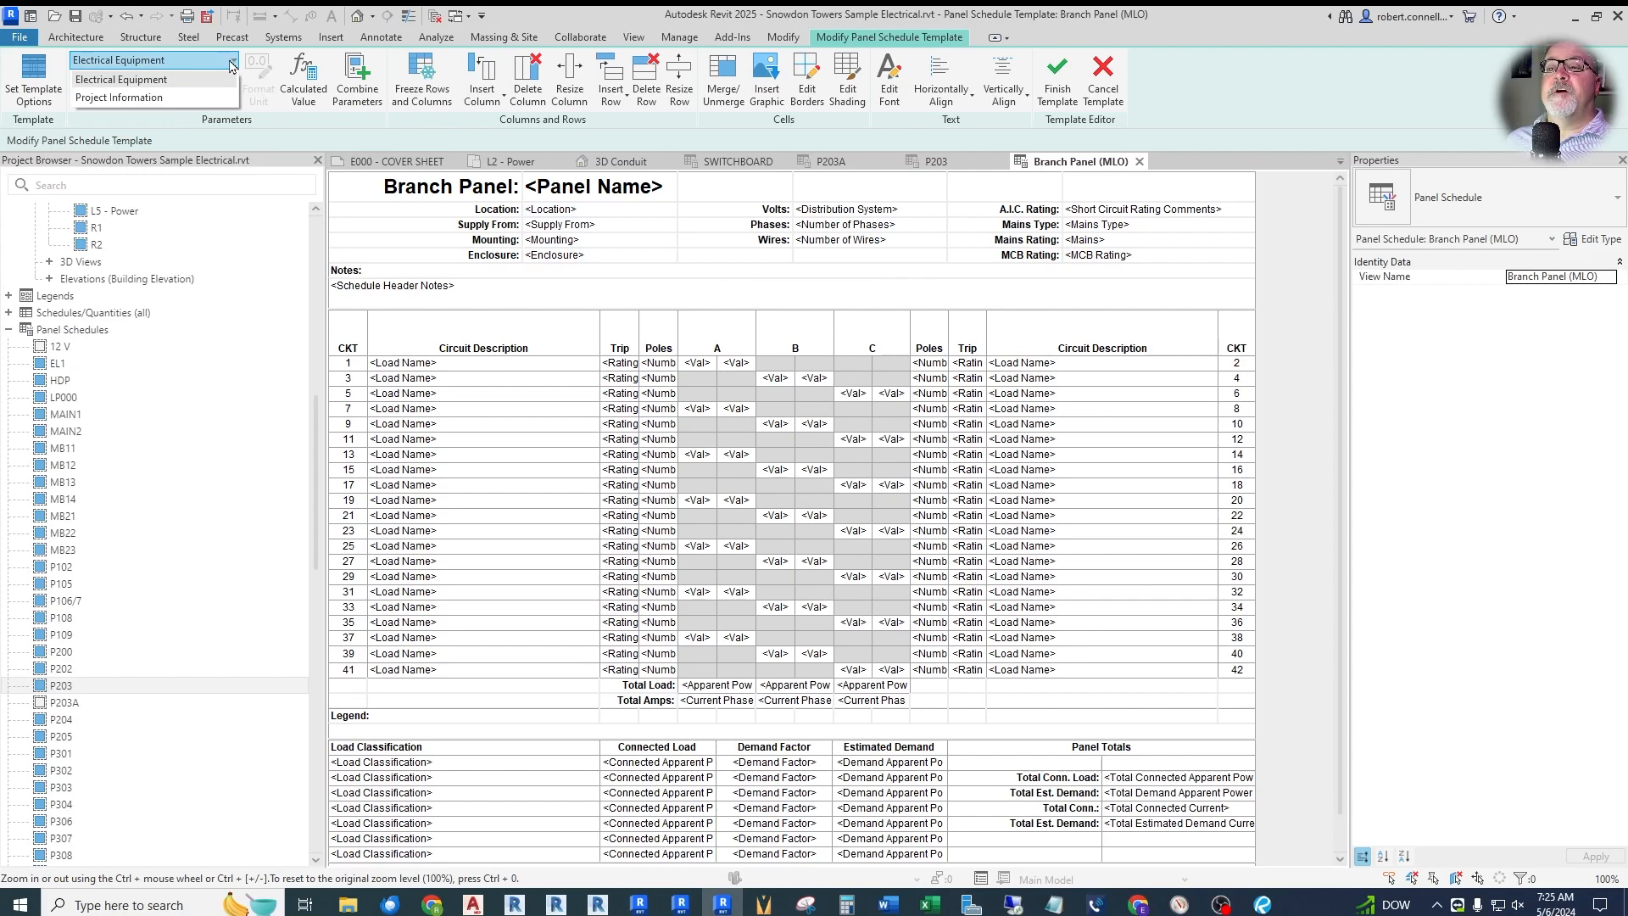
pyautogui.click(169, 97)
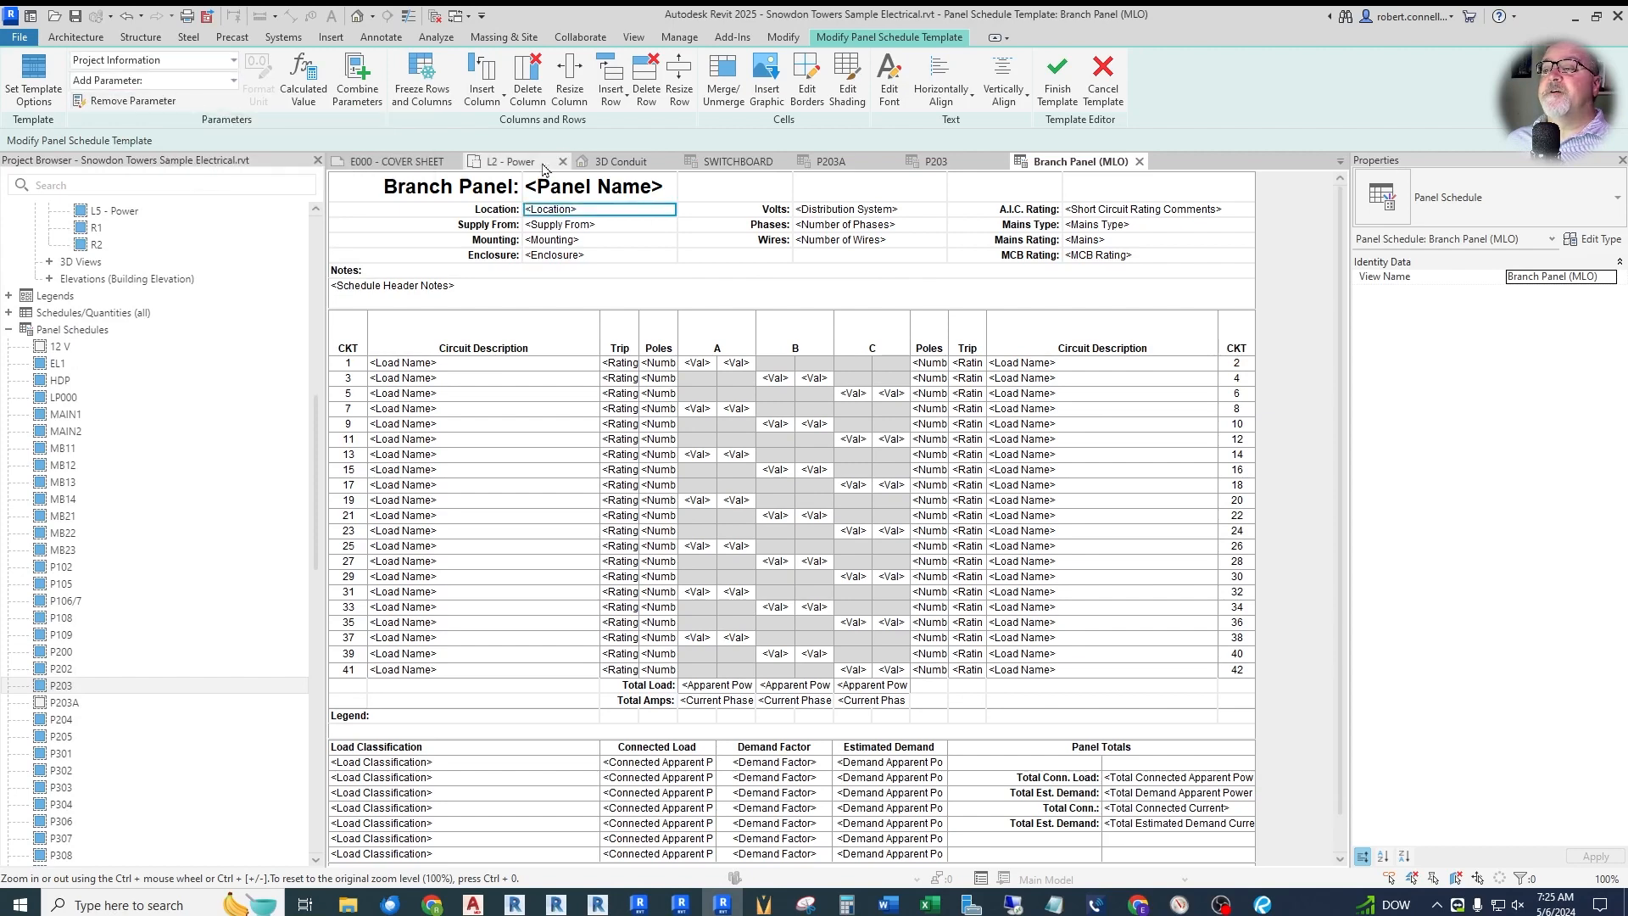
pyautogui.click(231, 81)
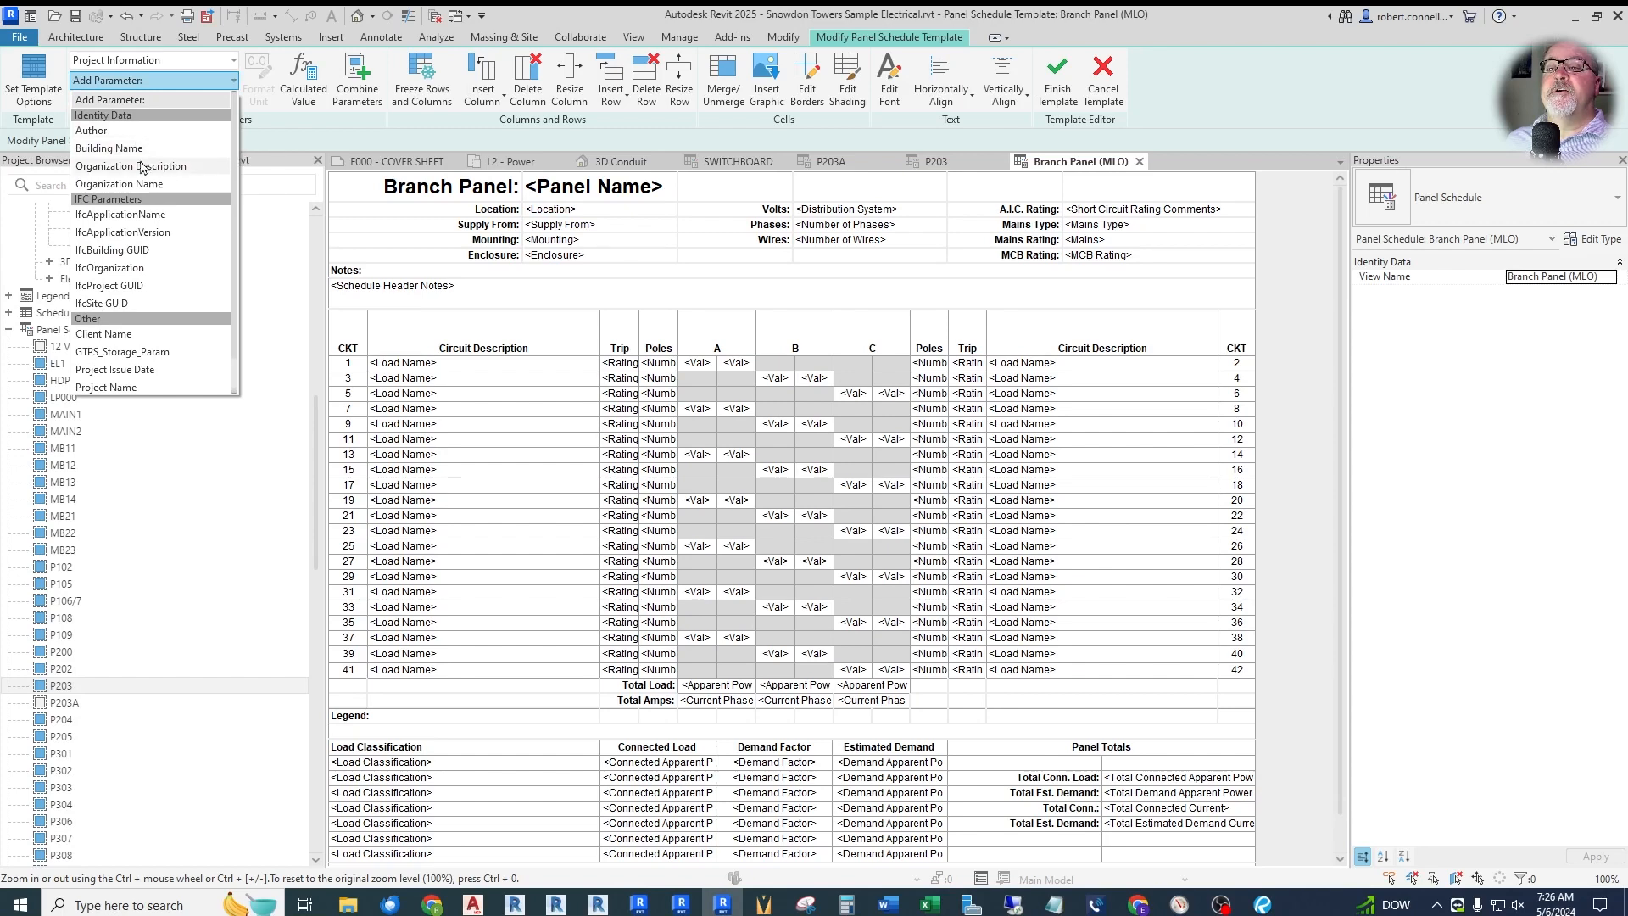
pyautogui.scroll(-1, 137, 279)
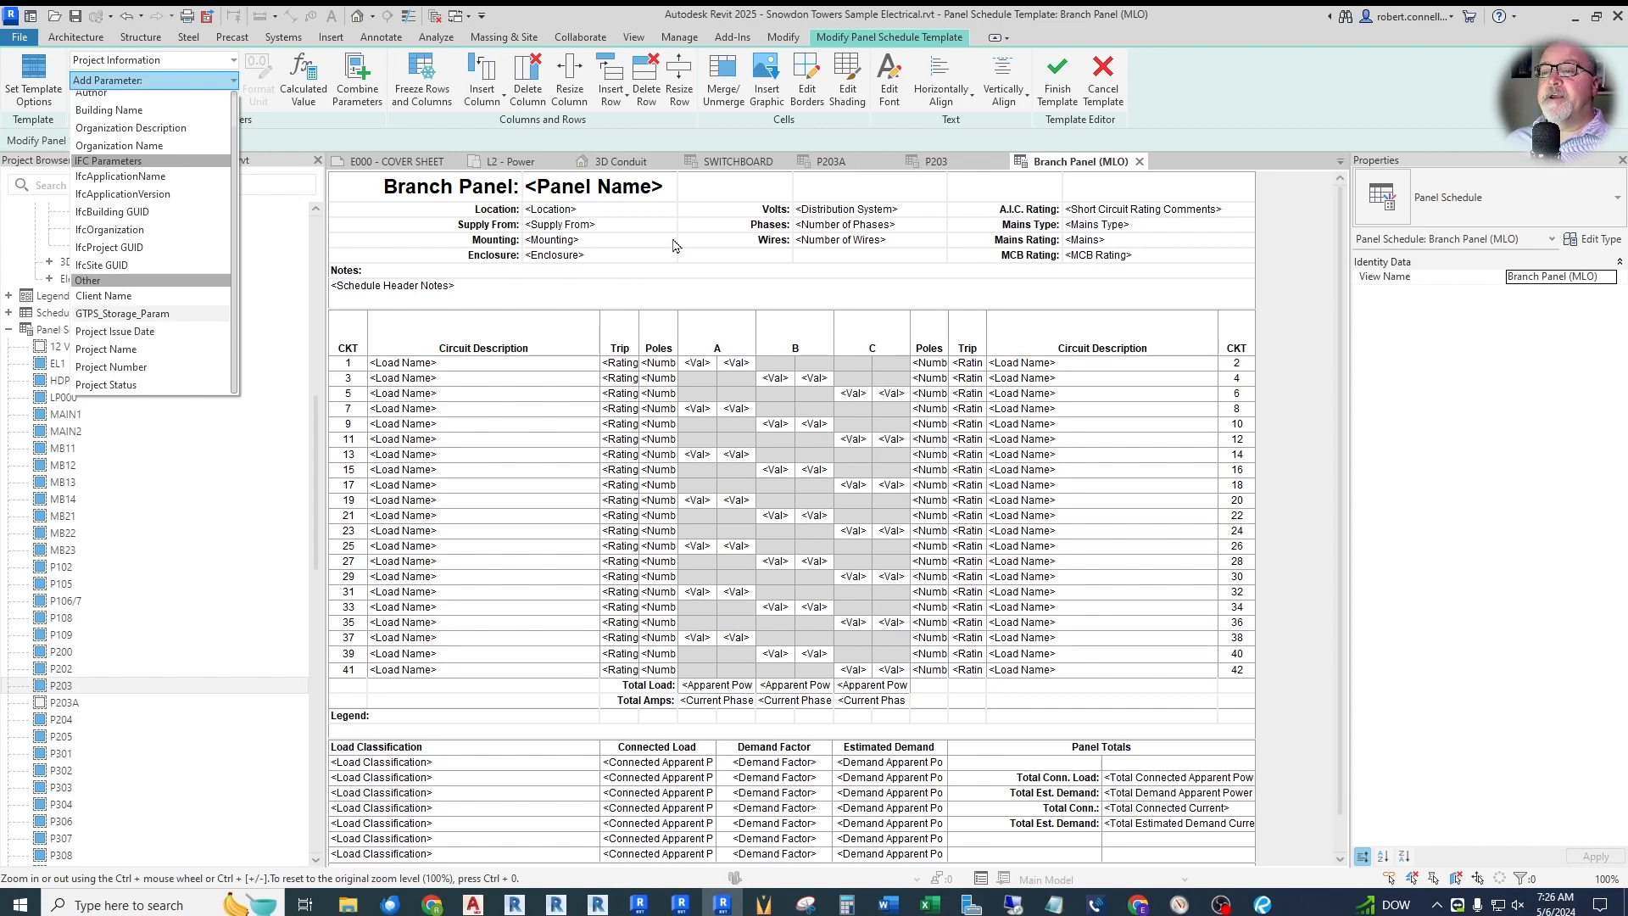
# - Widen the Trip column of the circuit table slightly by shifting its border with Circuit Description
pyautogui.click(621, 232)
pyautogui.moveTo(602, 316)
pyautogui.mouseDown()
pyautogui.moveTo(492, 322)
pyautogui.moveTo(592, 327)
pyautogui.mouseUp()
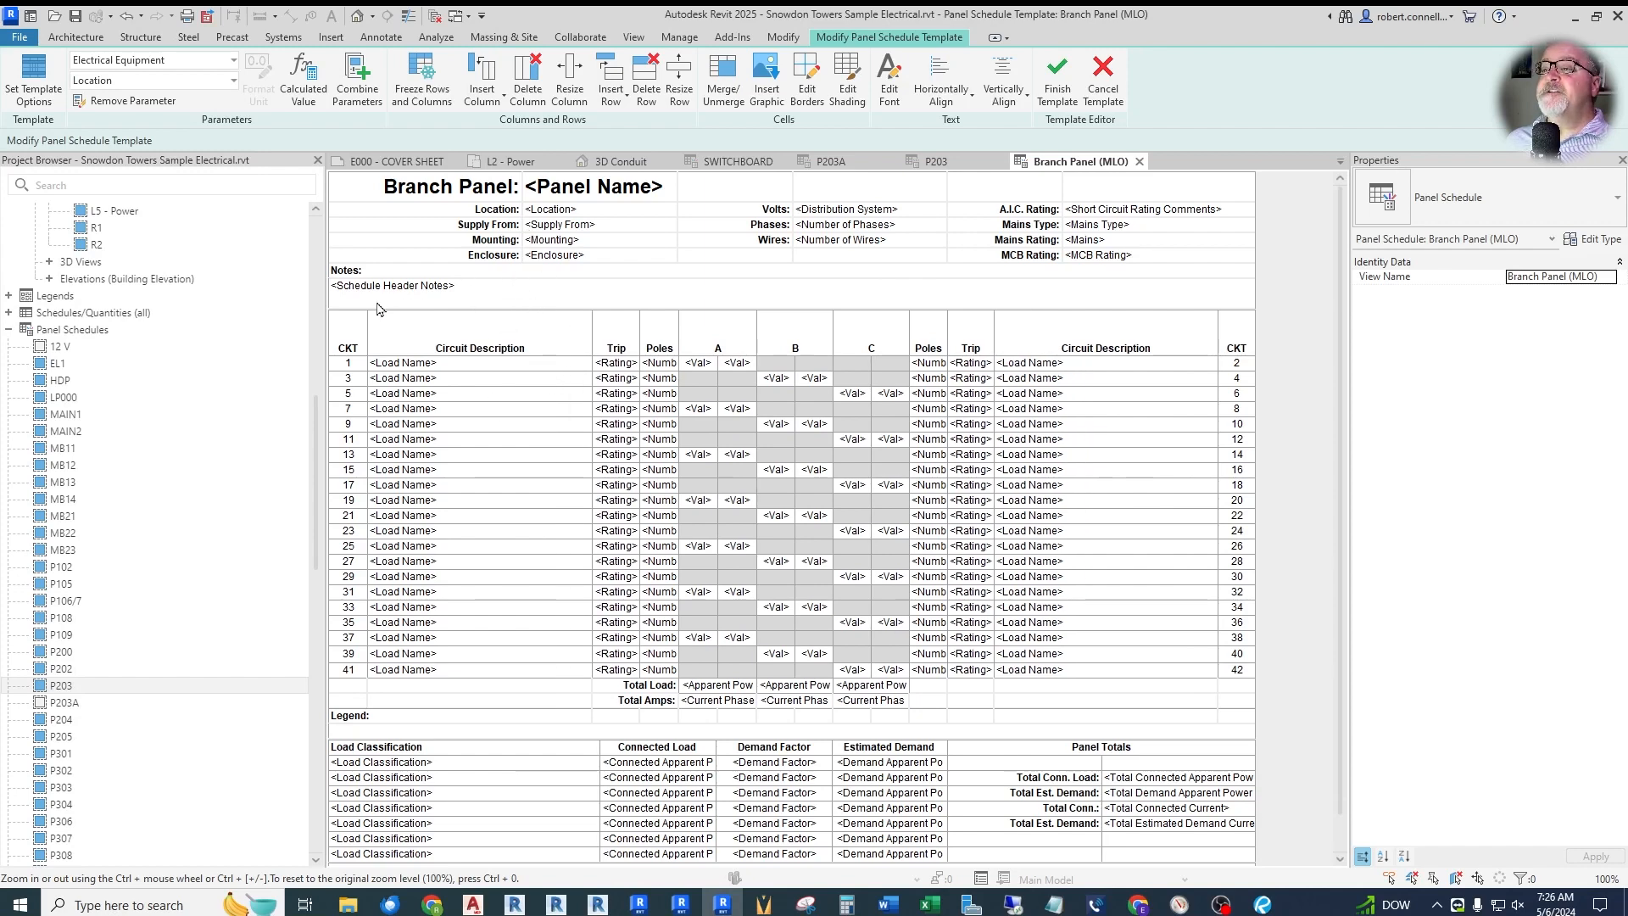
# - Review the template's general, circuit table and loads summary options, and set the total width to 10 inches
pyautogui.click(35, 79)
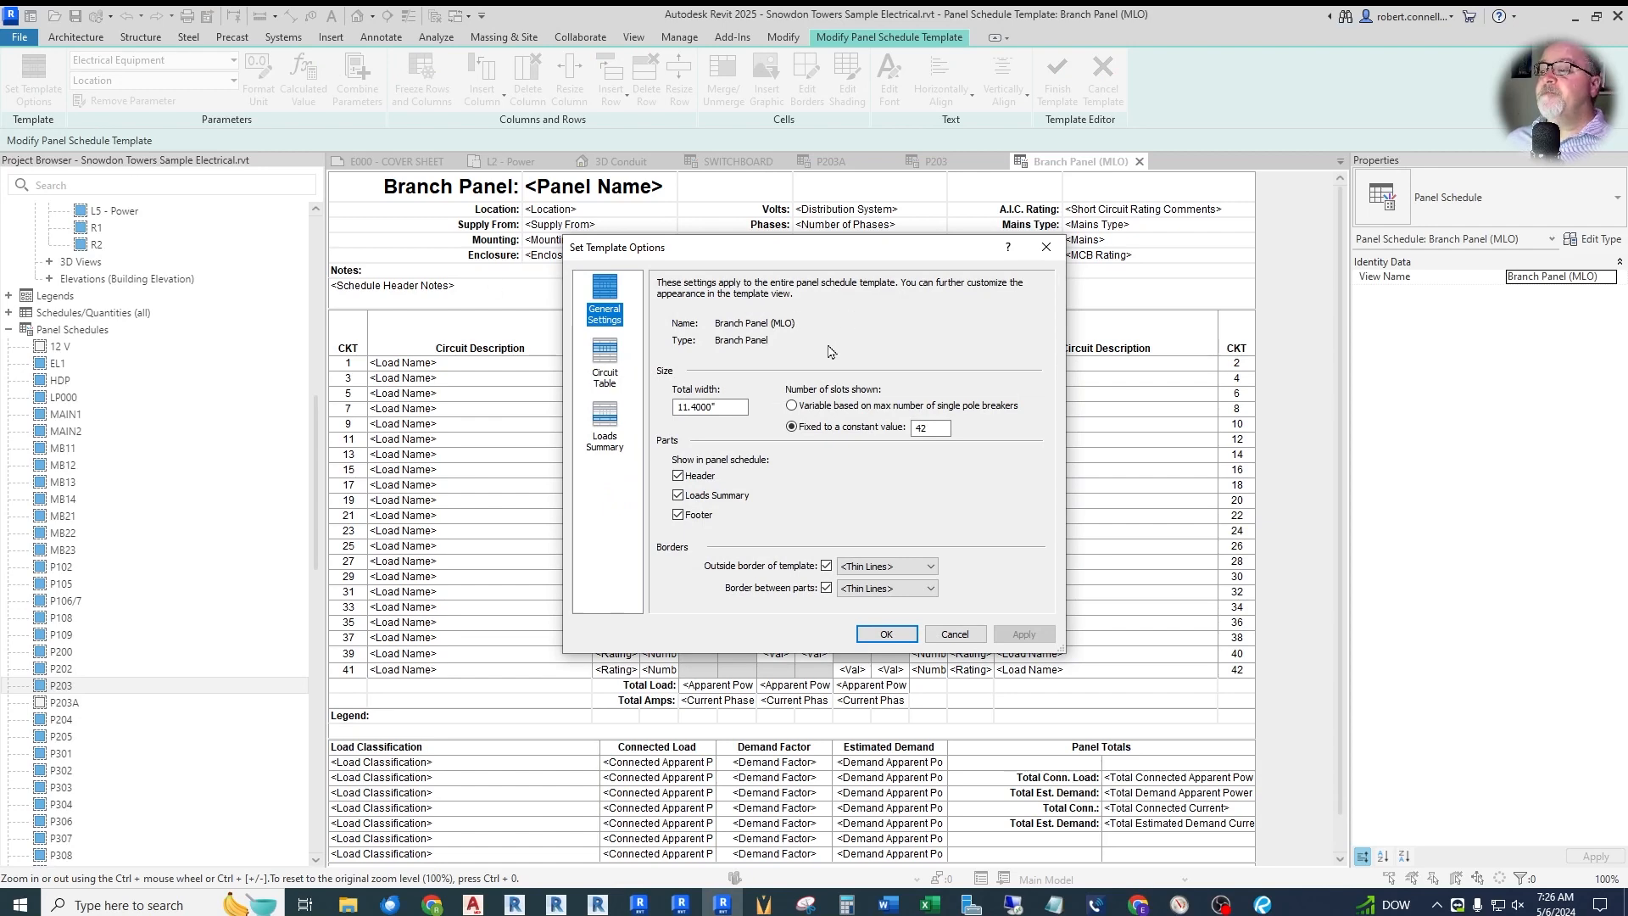
pyautogui.click(607, 366)
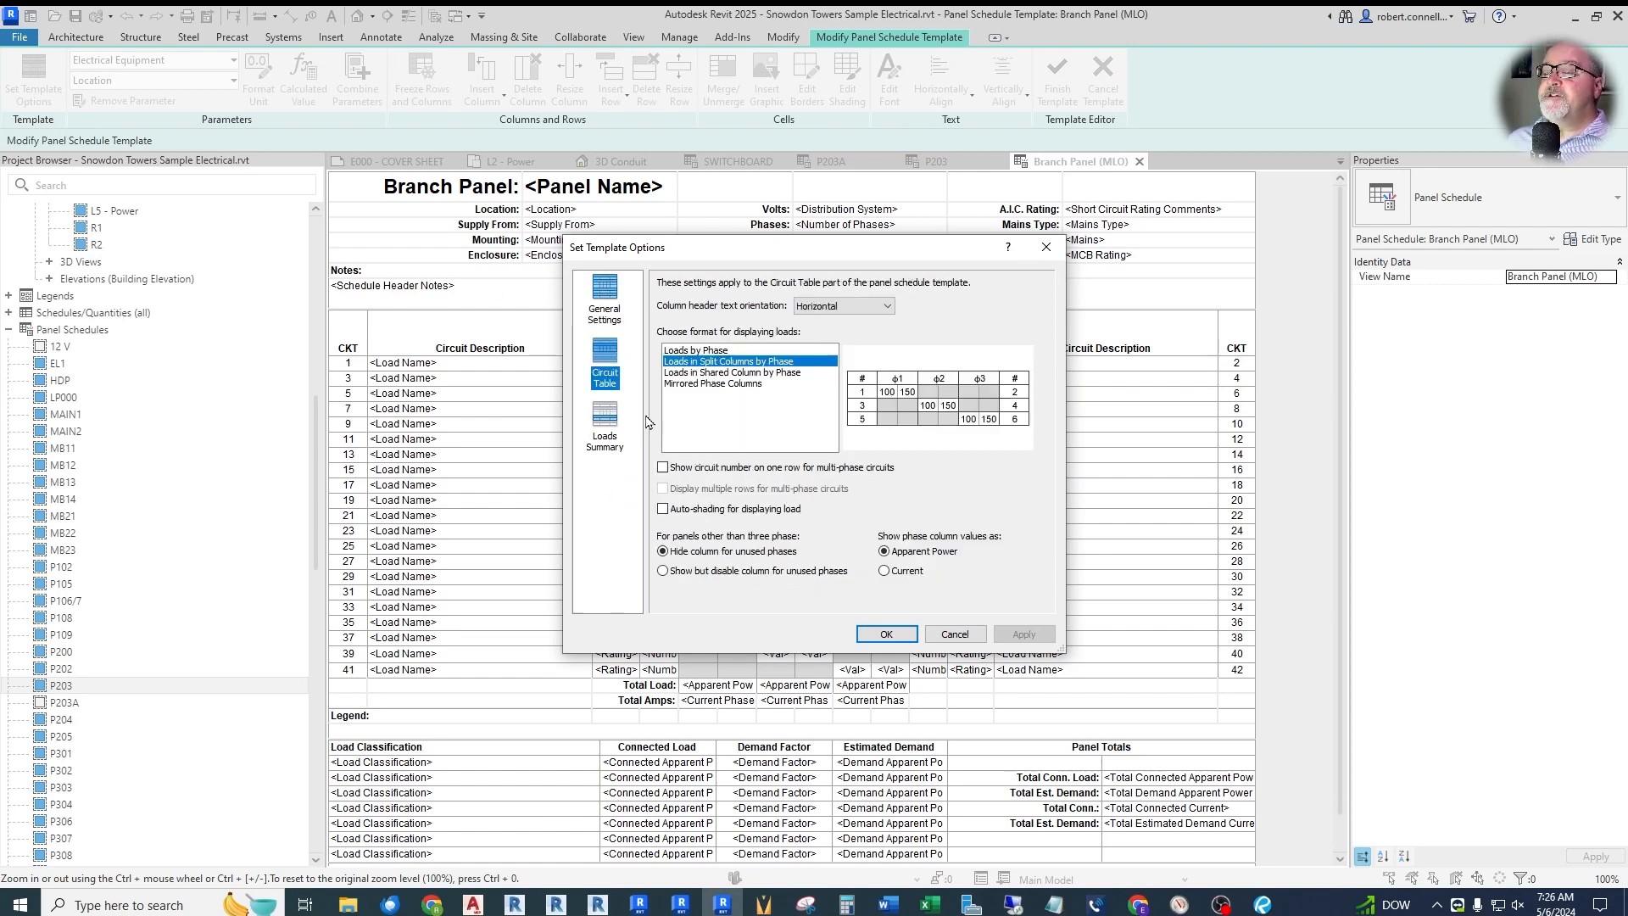
pyautogui.click(606, 424)
pyautogui.click(609, 297)
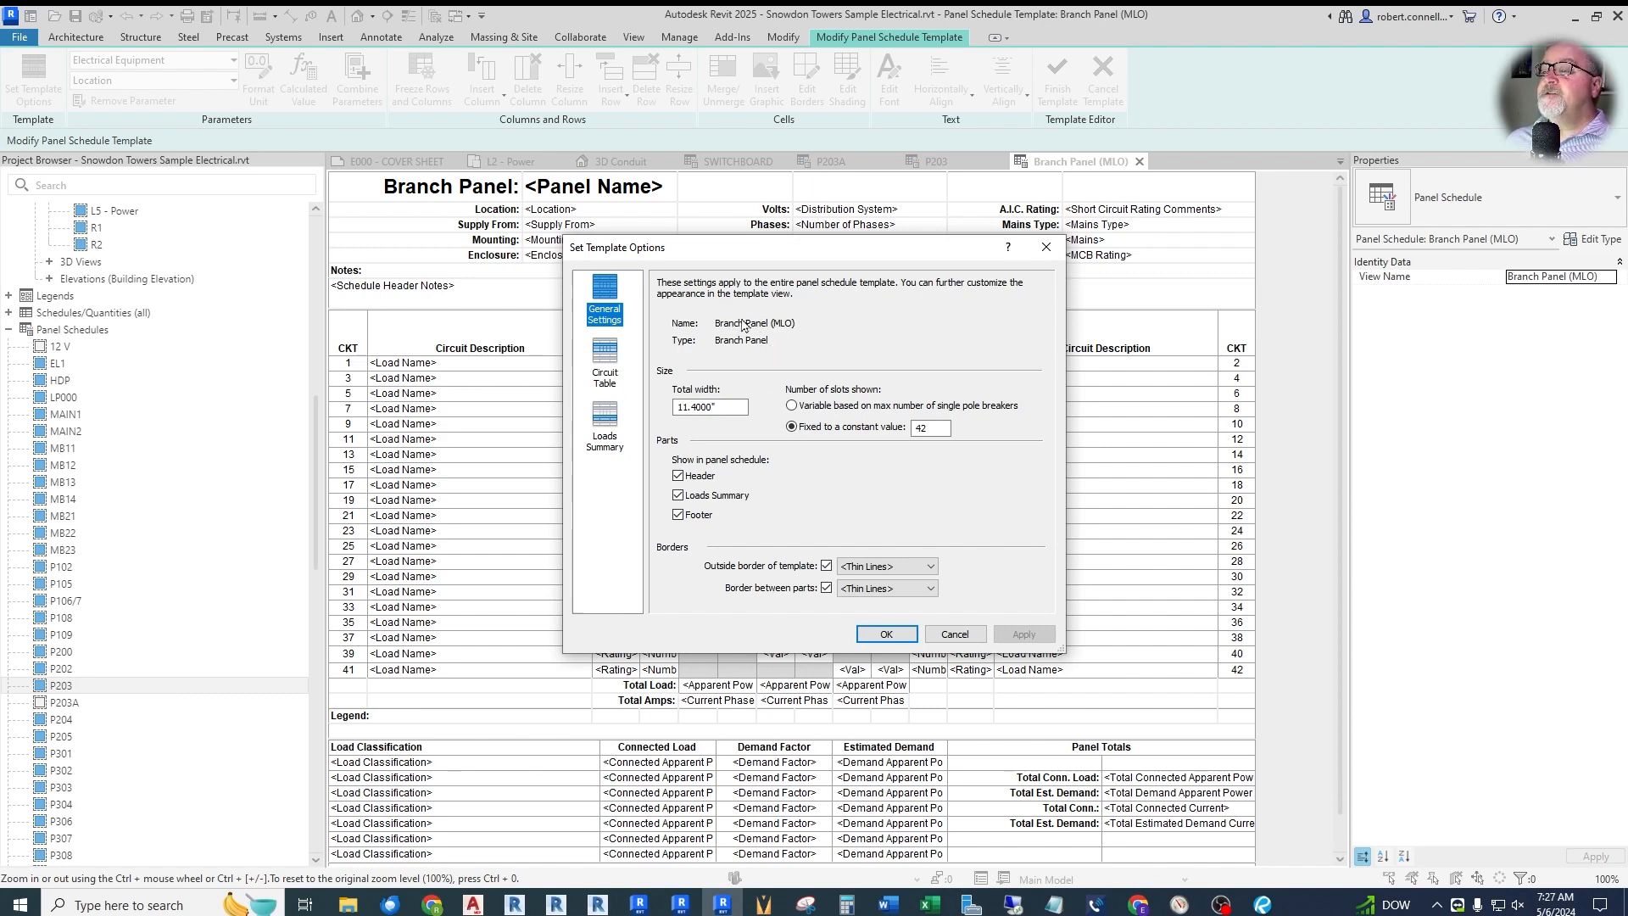
pyautogui.tripleClick(726, 407)
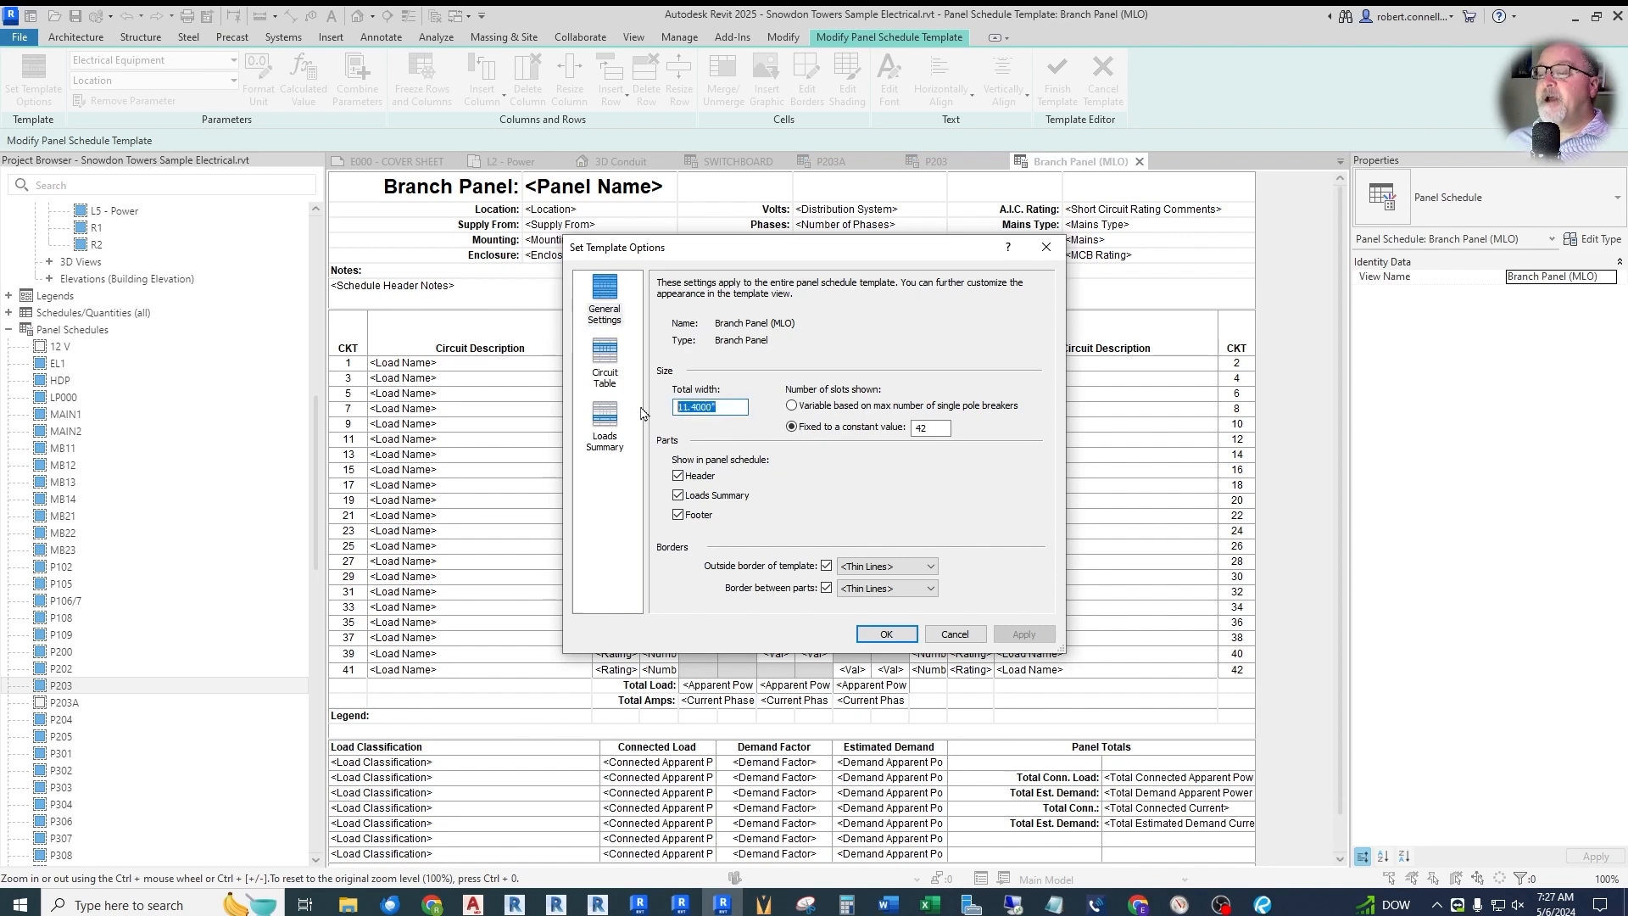
pyautogui.write('10')
pyautogui.press('Return')
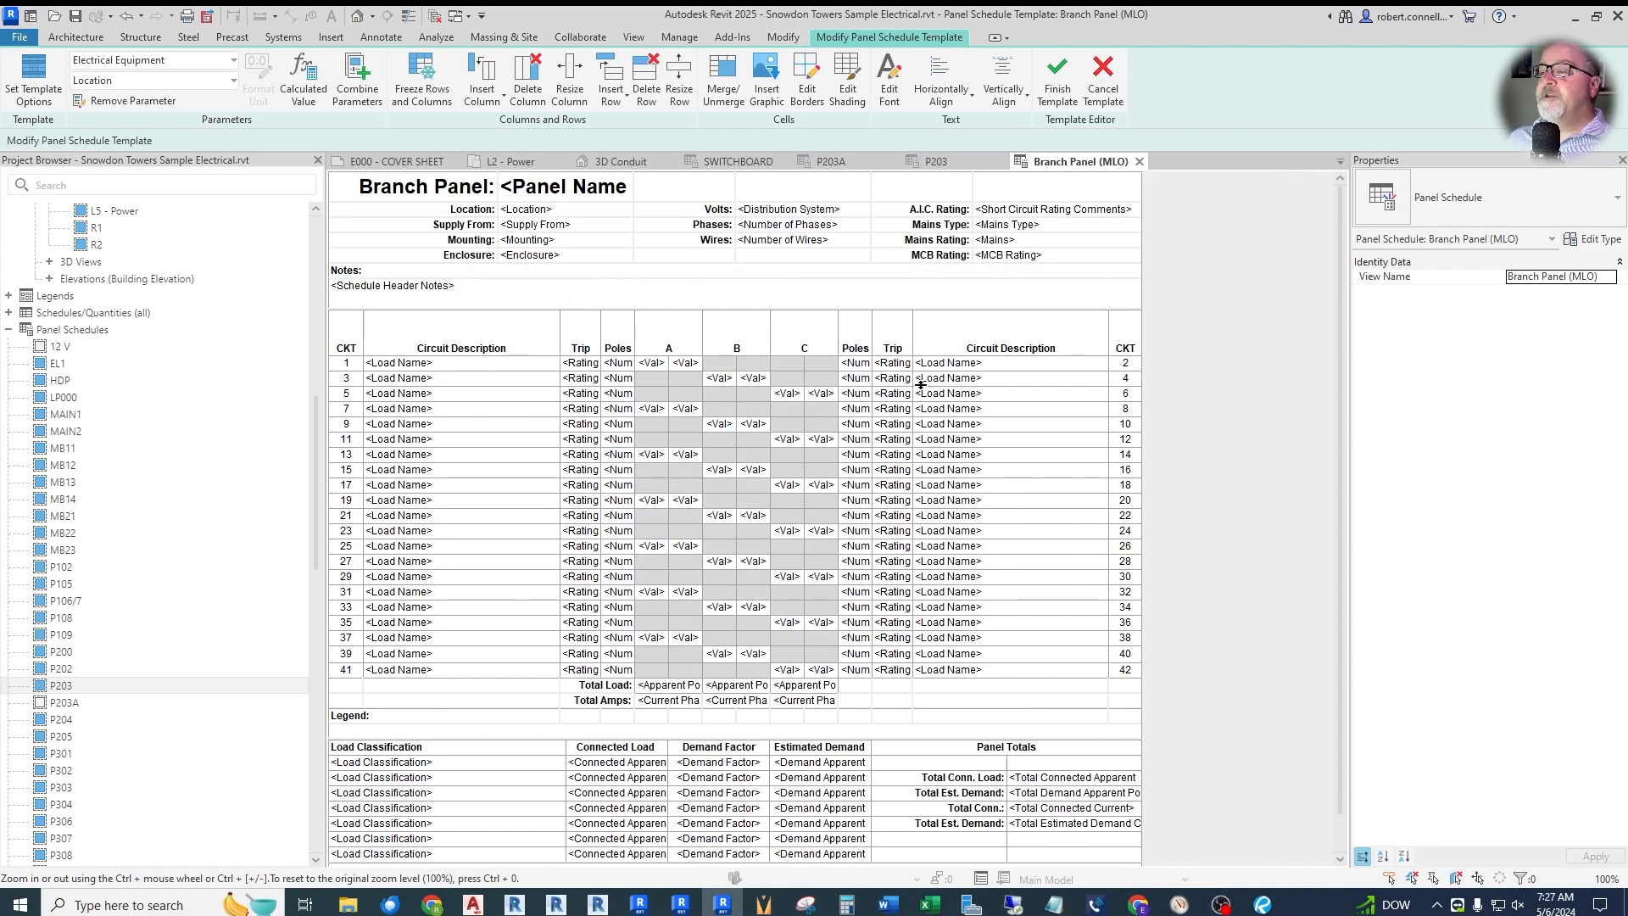
# - Set the template's number of slots shown to variable based on the max number of single pole breakers
pyautogui.click(51, 100)
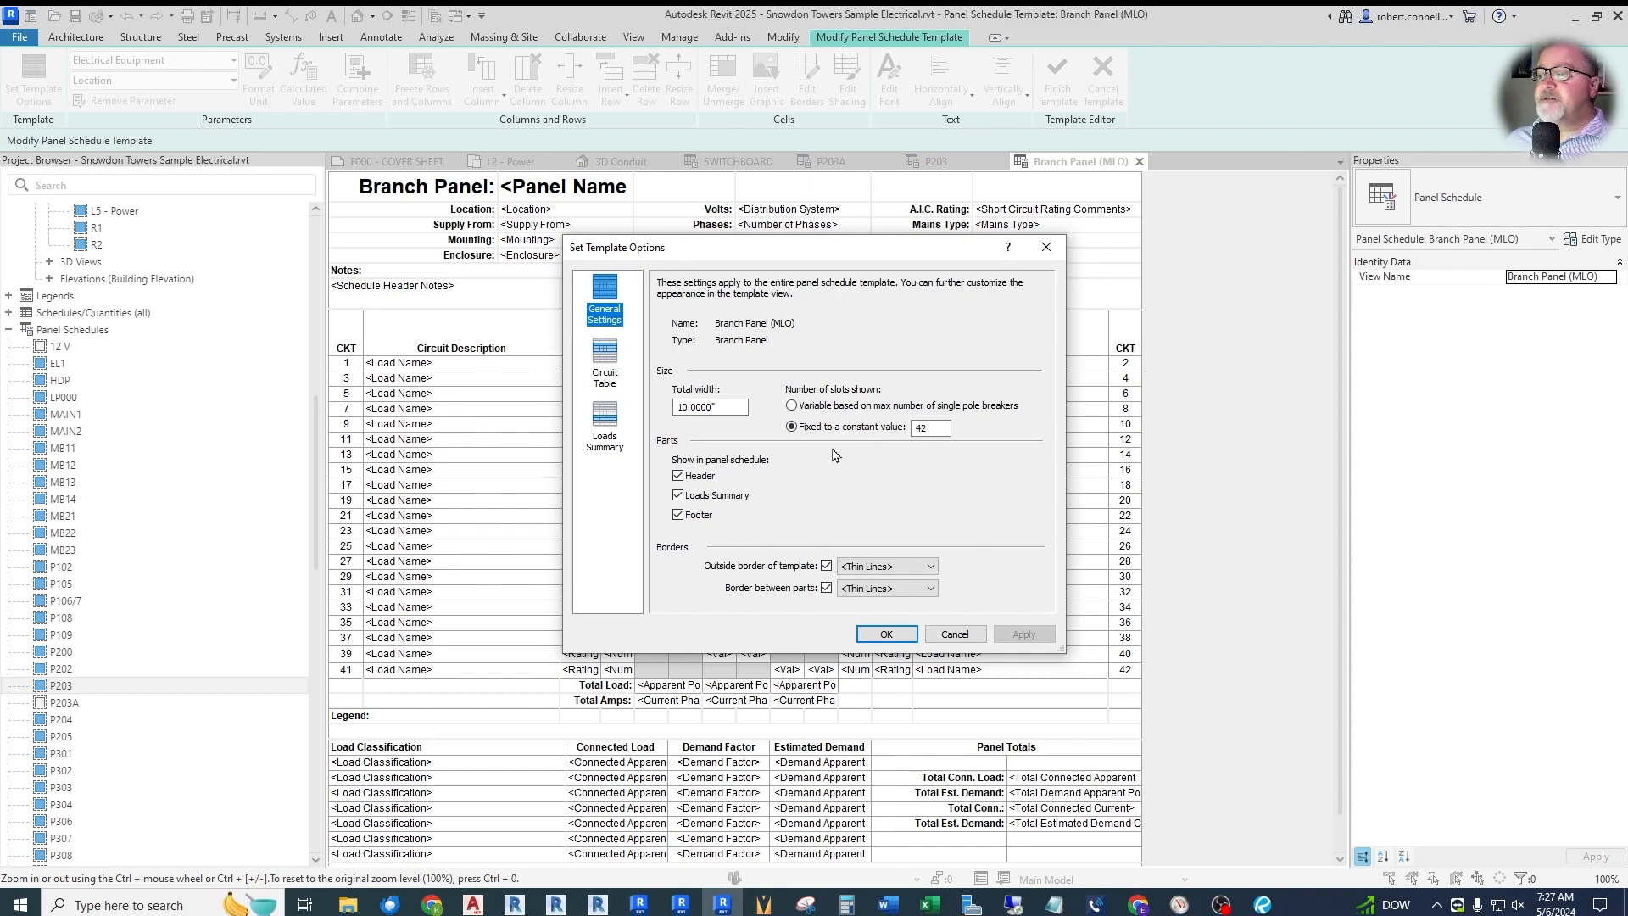
pyautogui.click(792, 407)
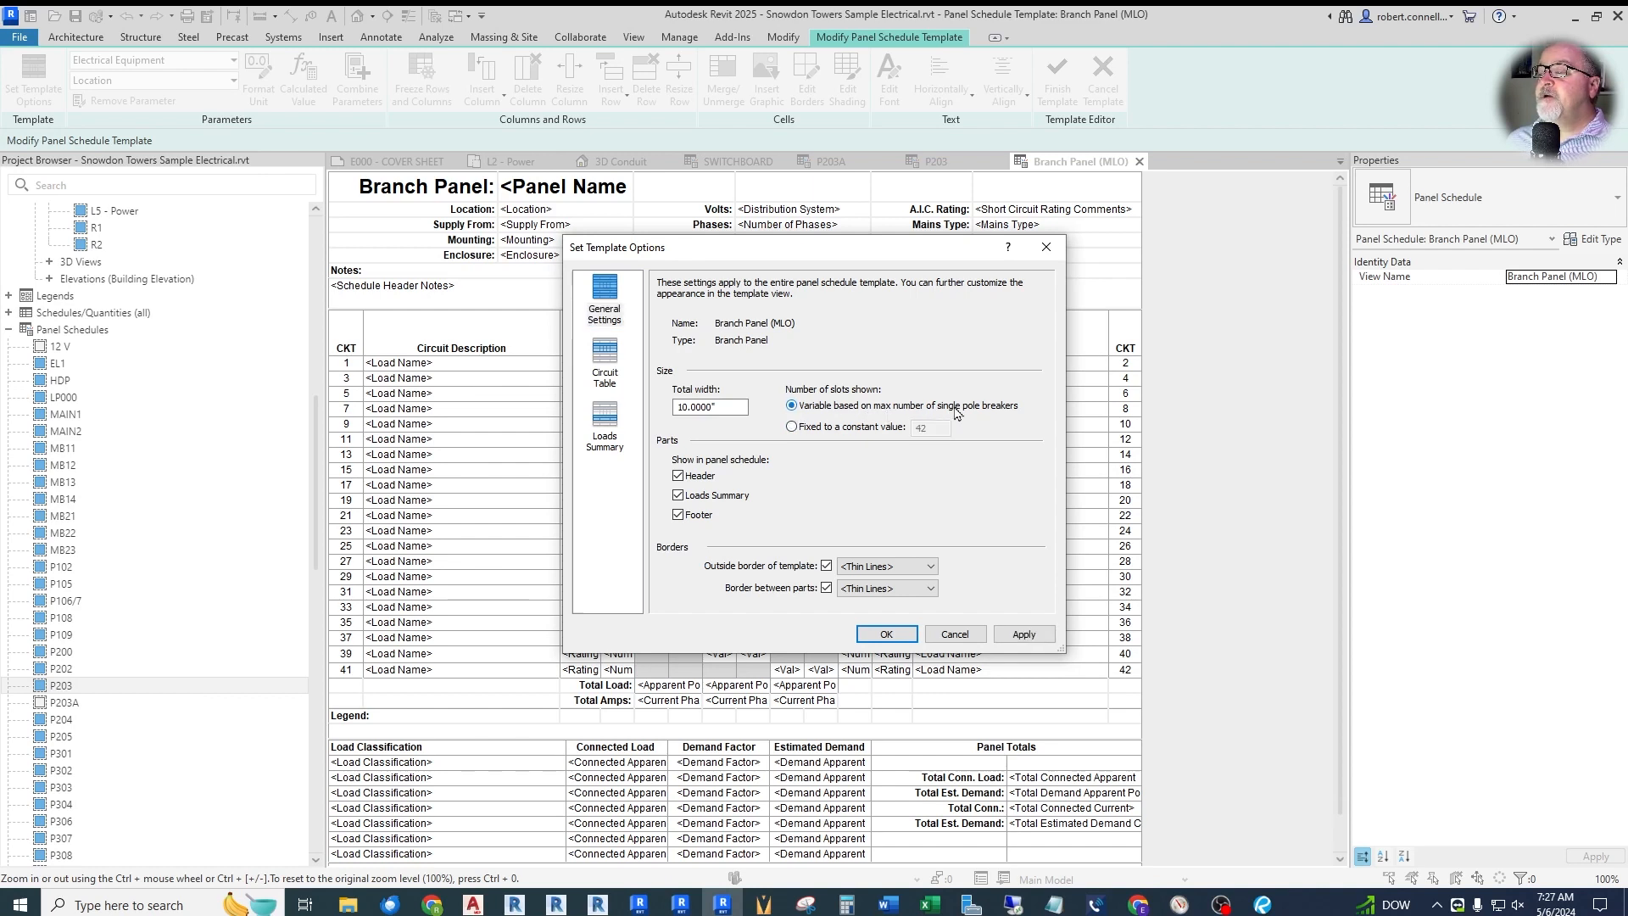
pyautogui.click(895, 641)
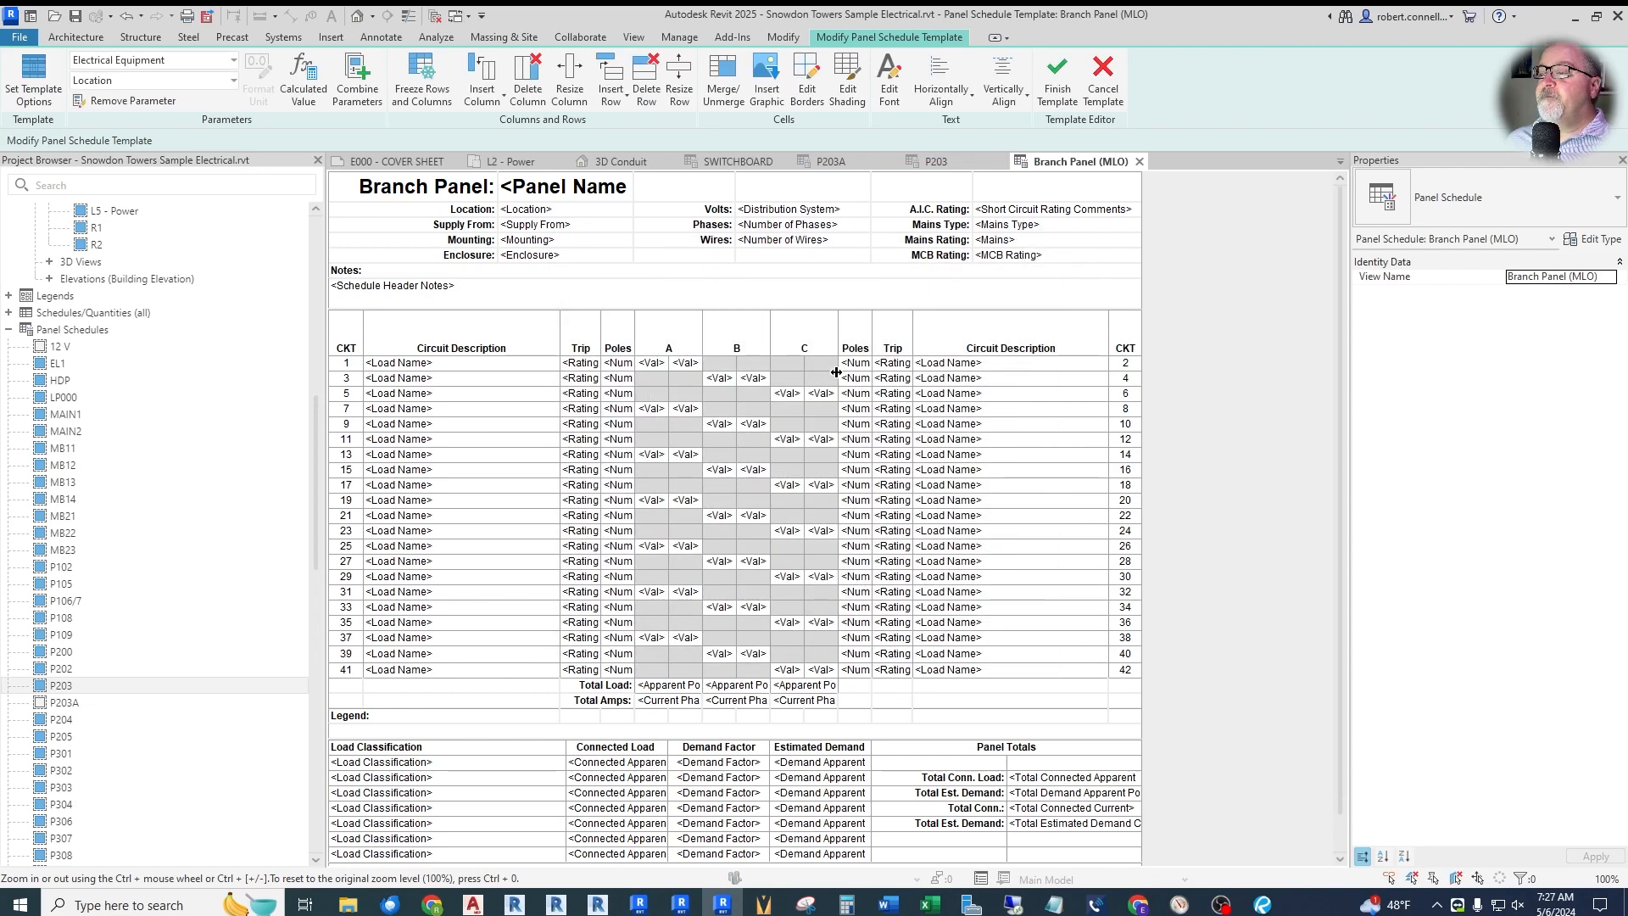
# - View the L2 - Power floor plan, and return to the Branch Panel (MLO) template
pyautogui.click(510, 161)
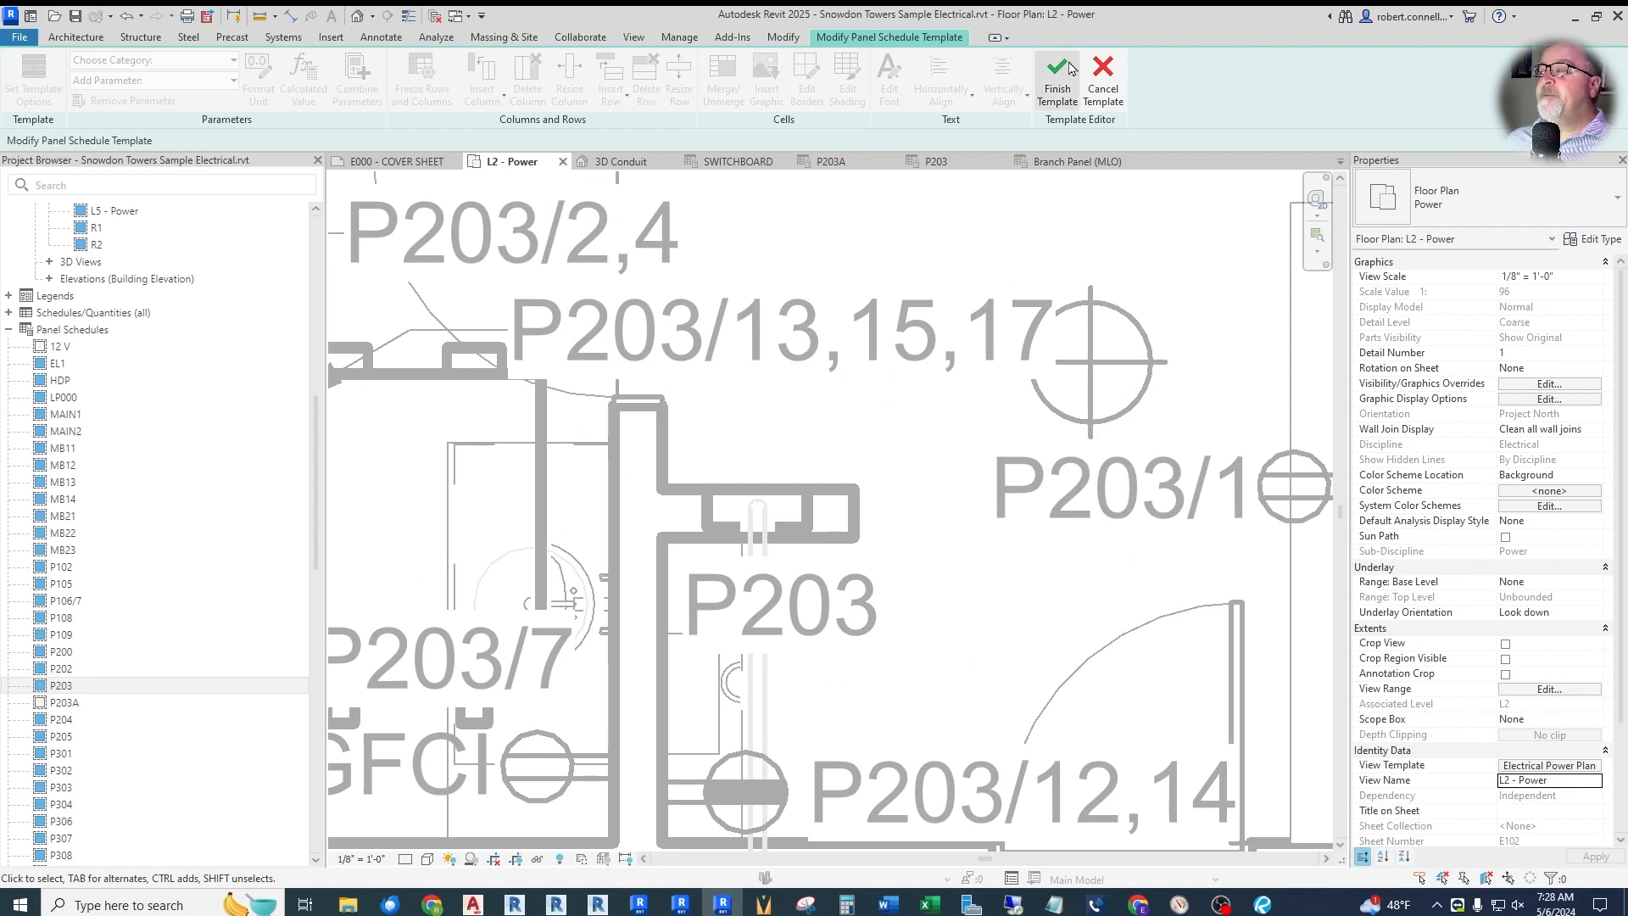
pyautogui.click(1059, 169)
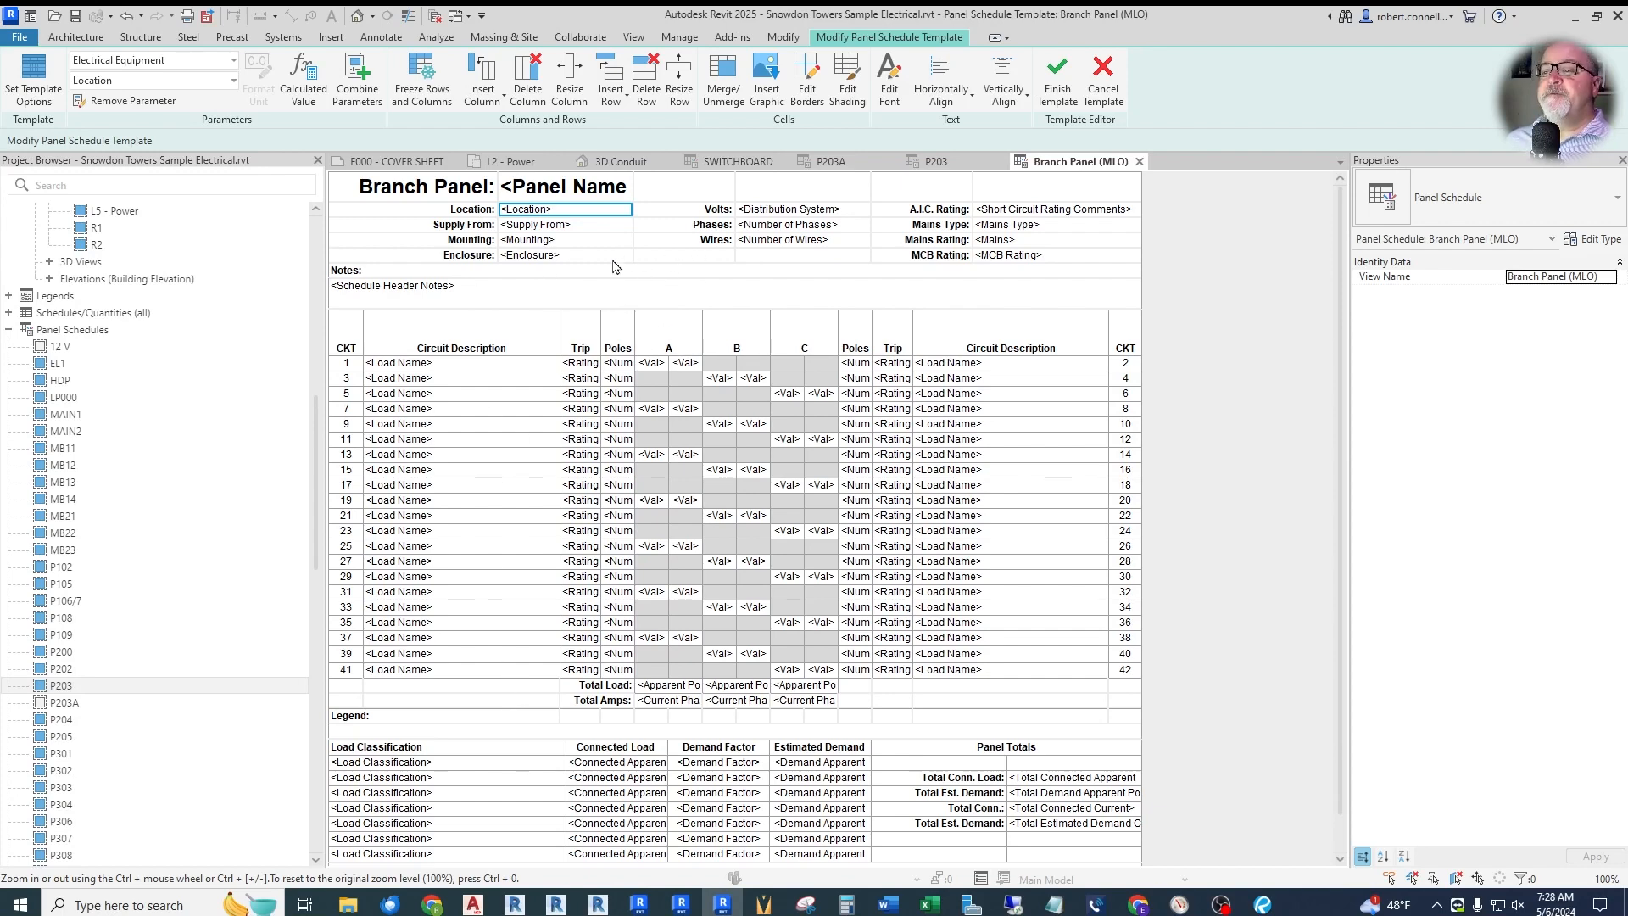
# - Set the outside border of the template to Wide Lines in the general settings and apply it
pyautogui.click(33, 83)
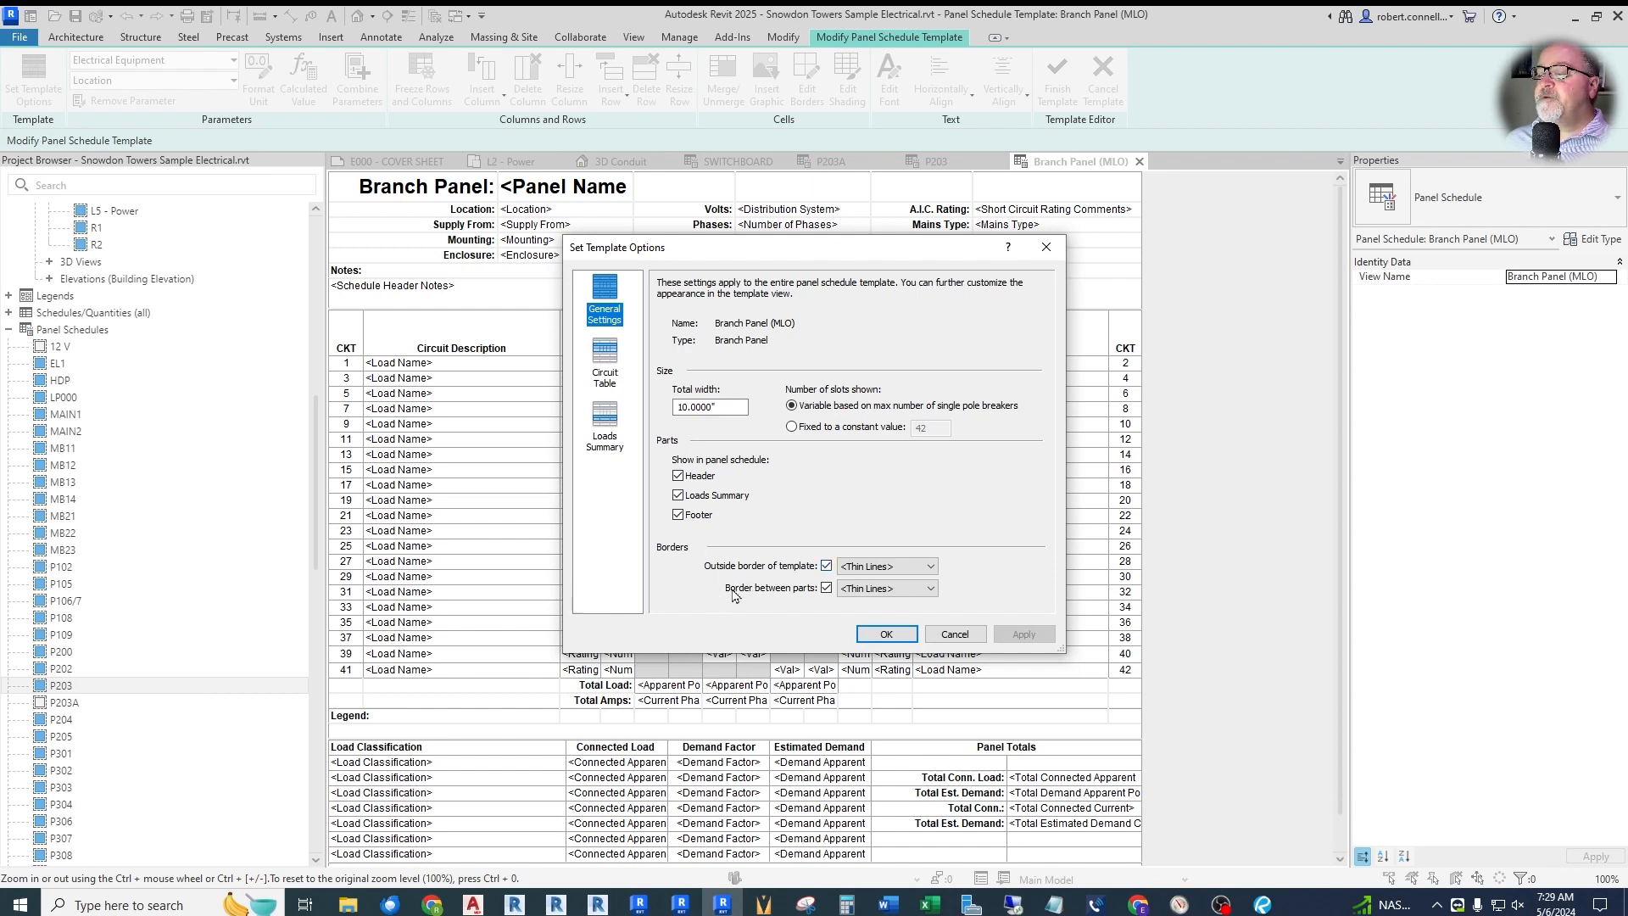
pyautogui.click(934, 568)
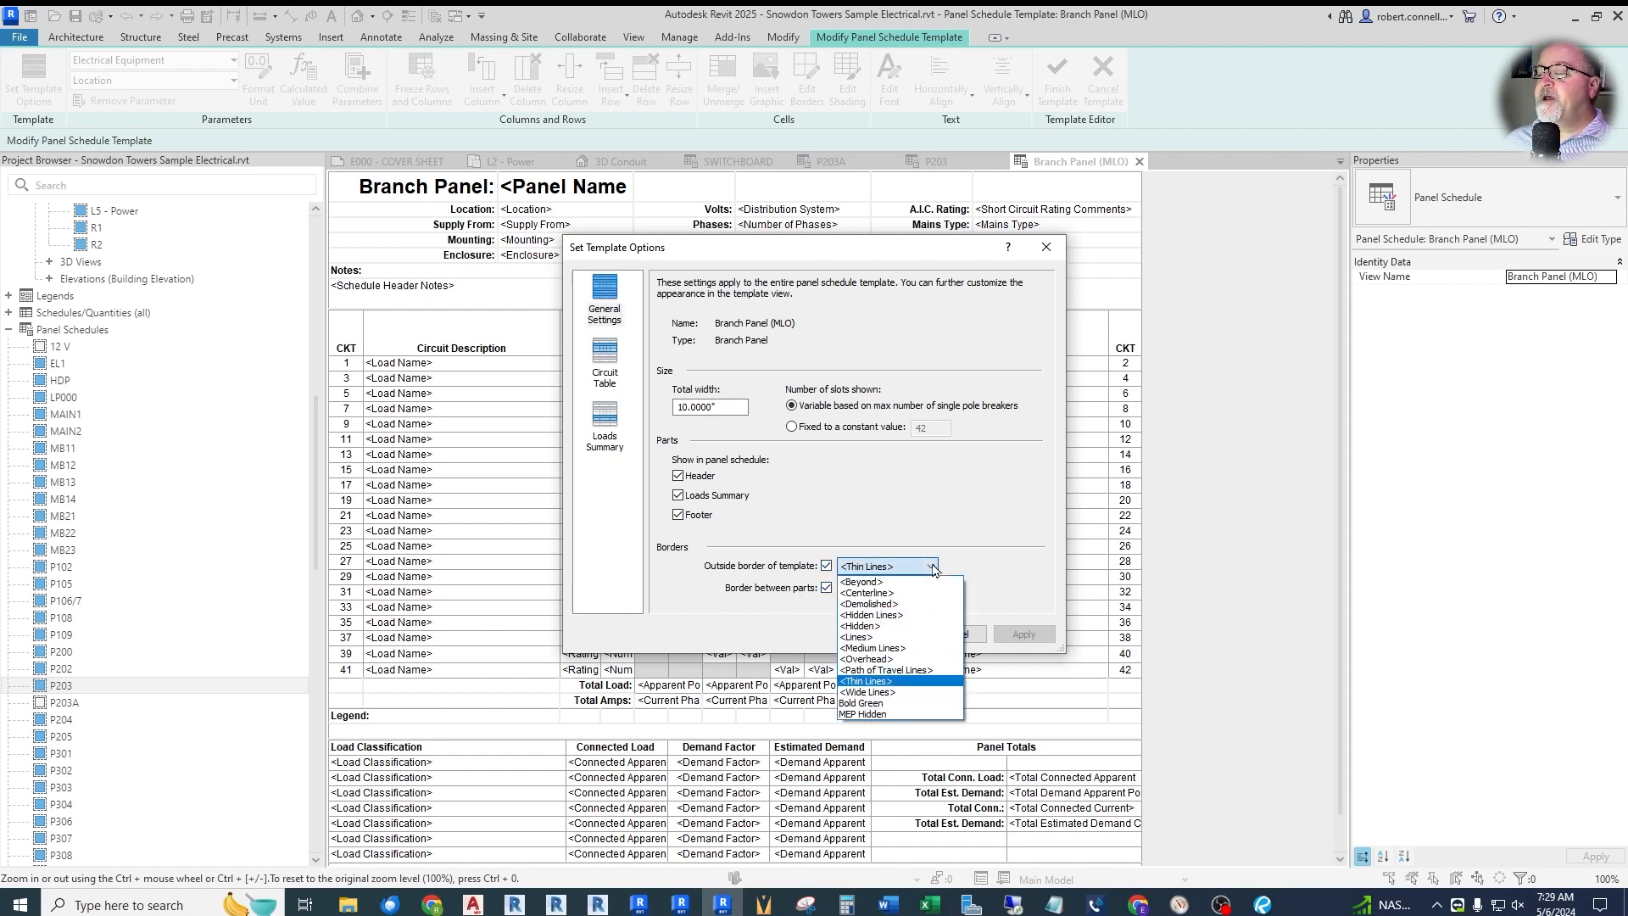
pyautogui.click(868, 692)
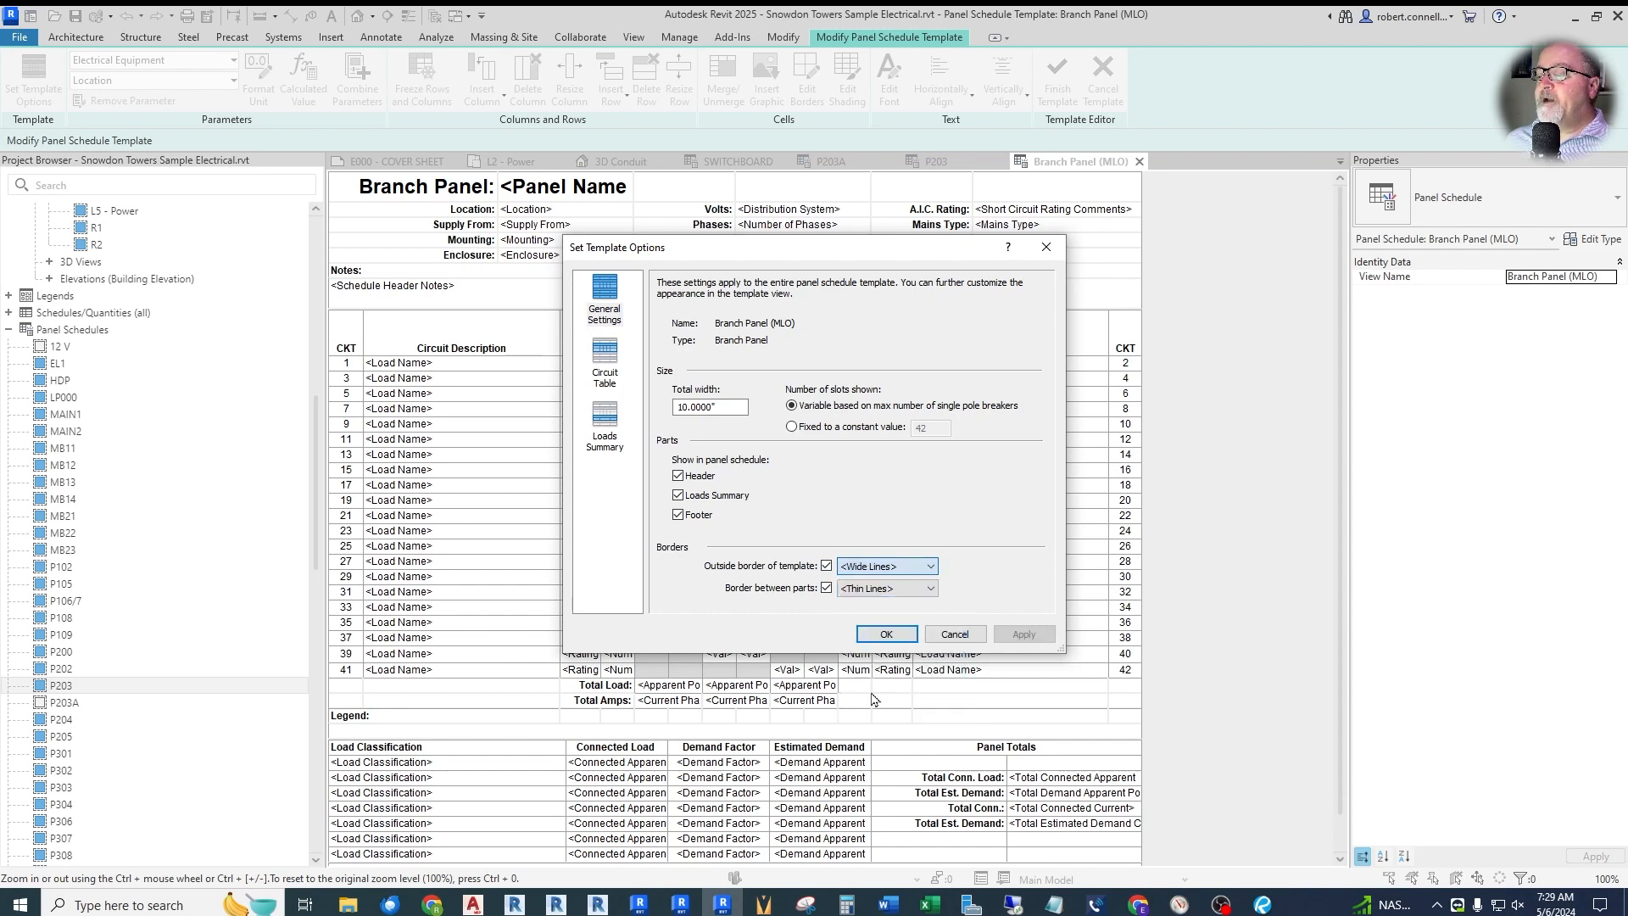
pyautogui.click(1024, 634)
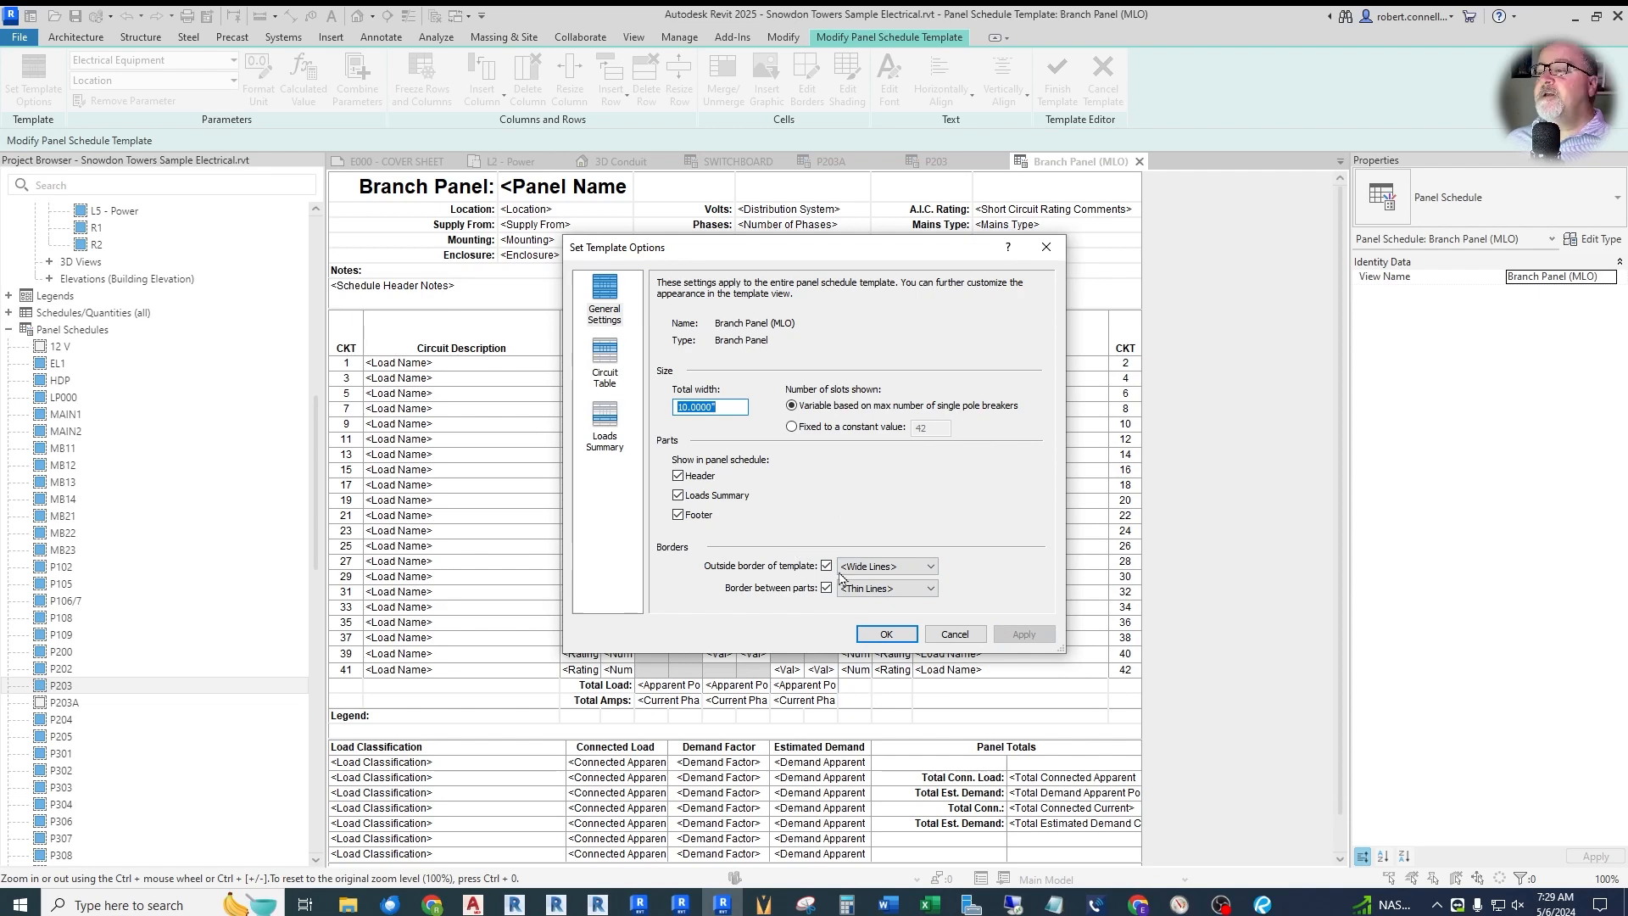
# - Set the circuit table's column header text orientation to Vertical and apply it to the template
pyautogui.click(607, 362)
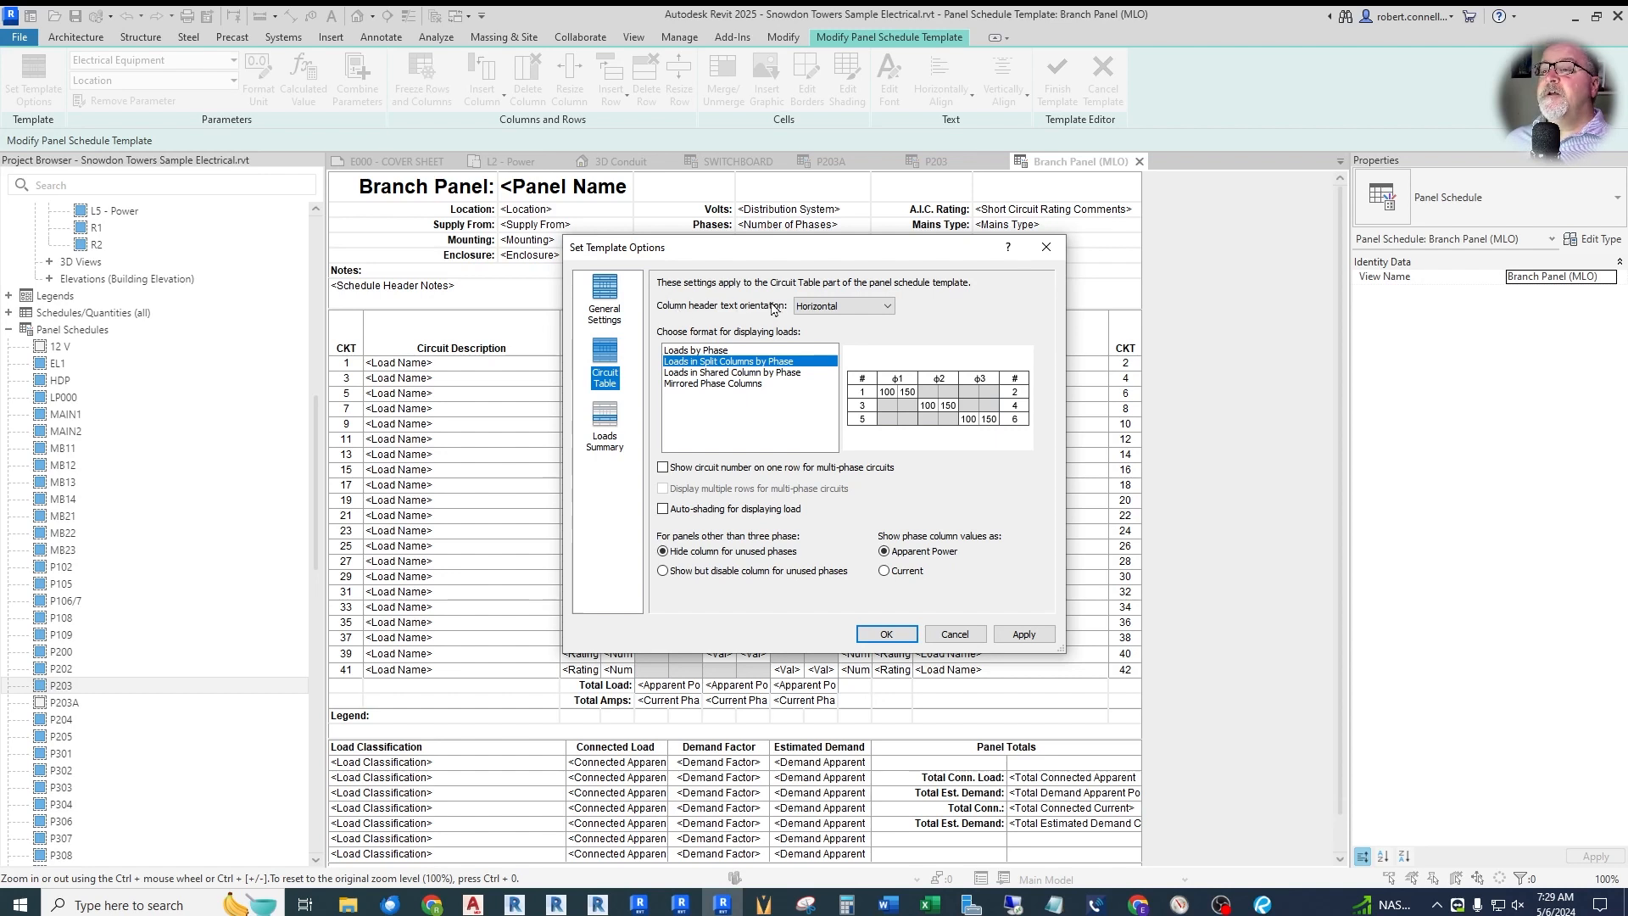
pyautogui.click(888, 309)
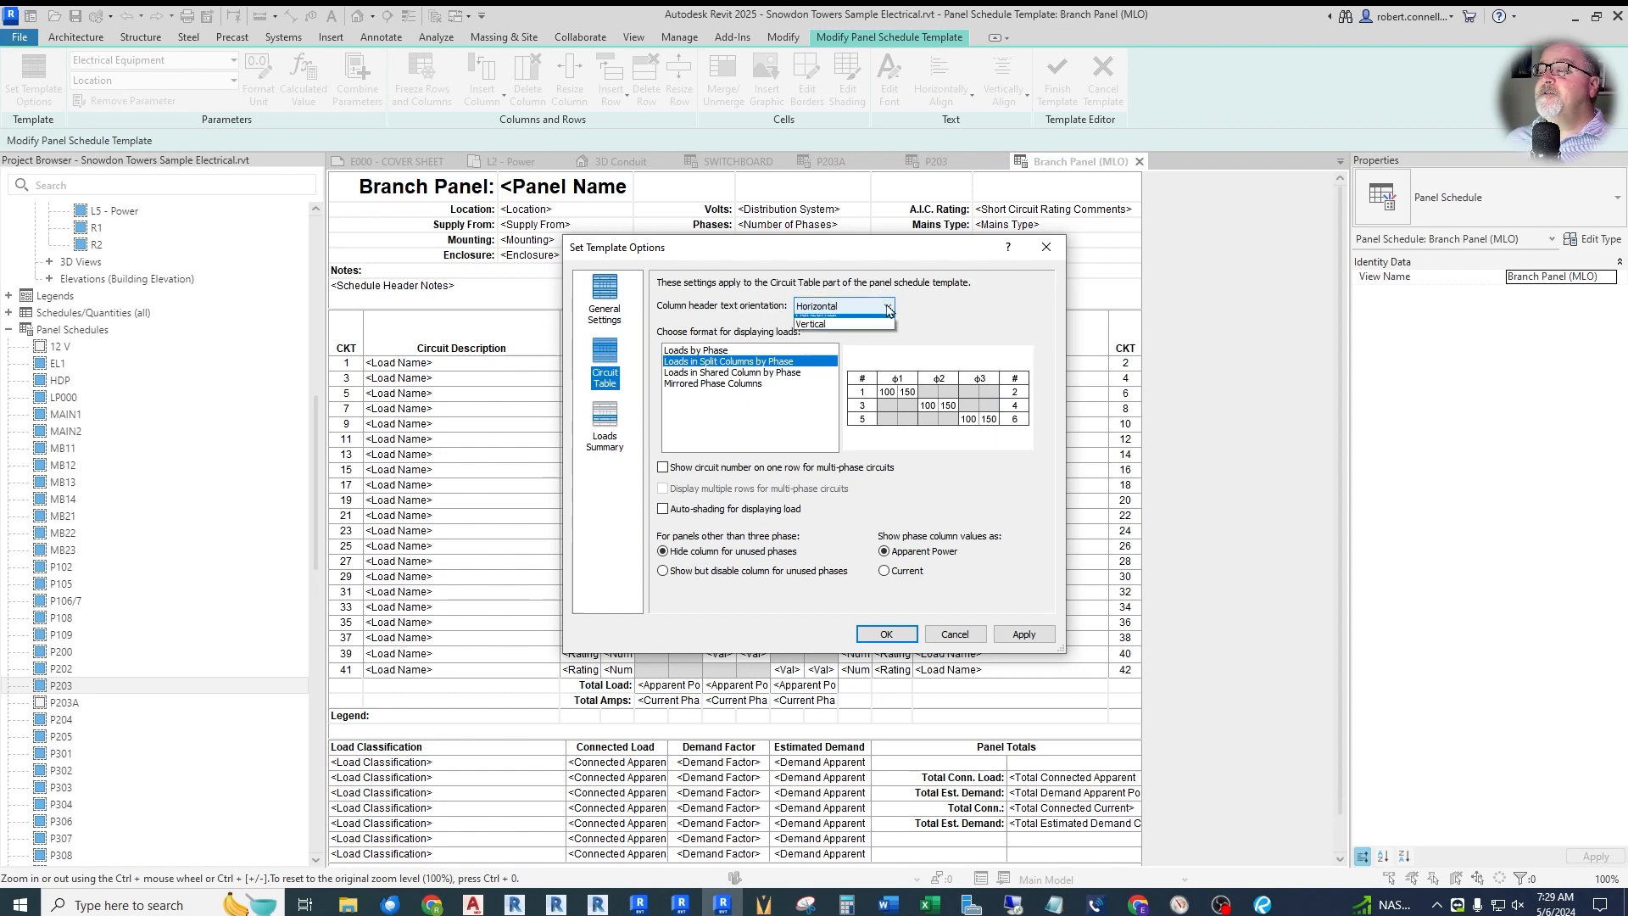
pyautogui.click(816, 318)
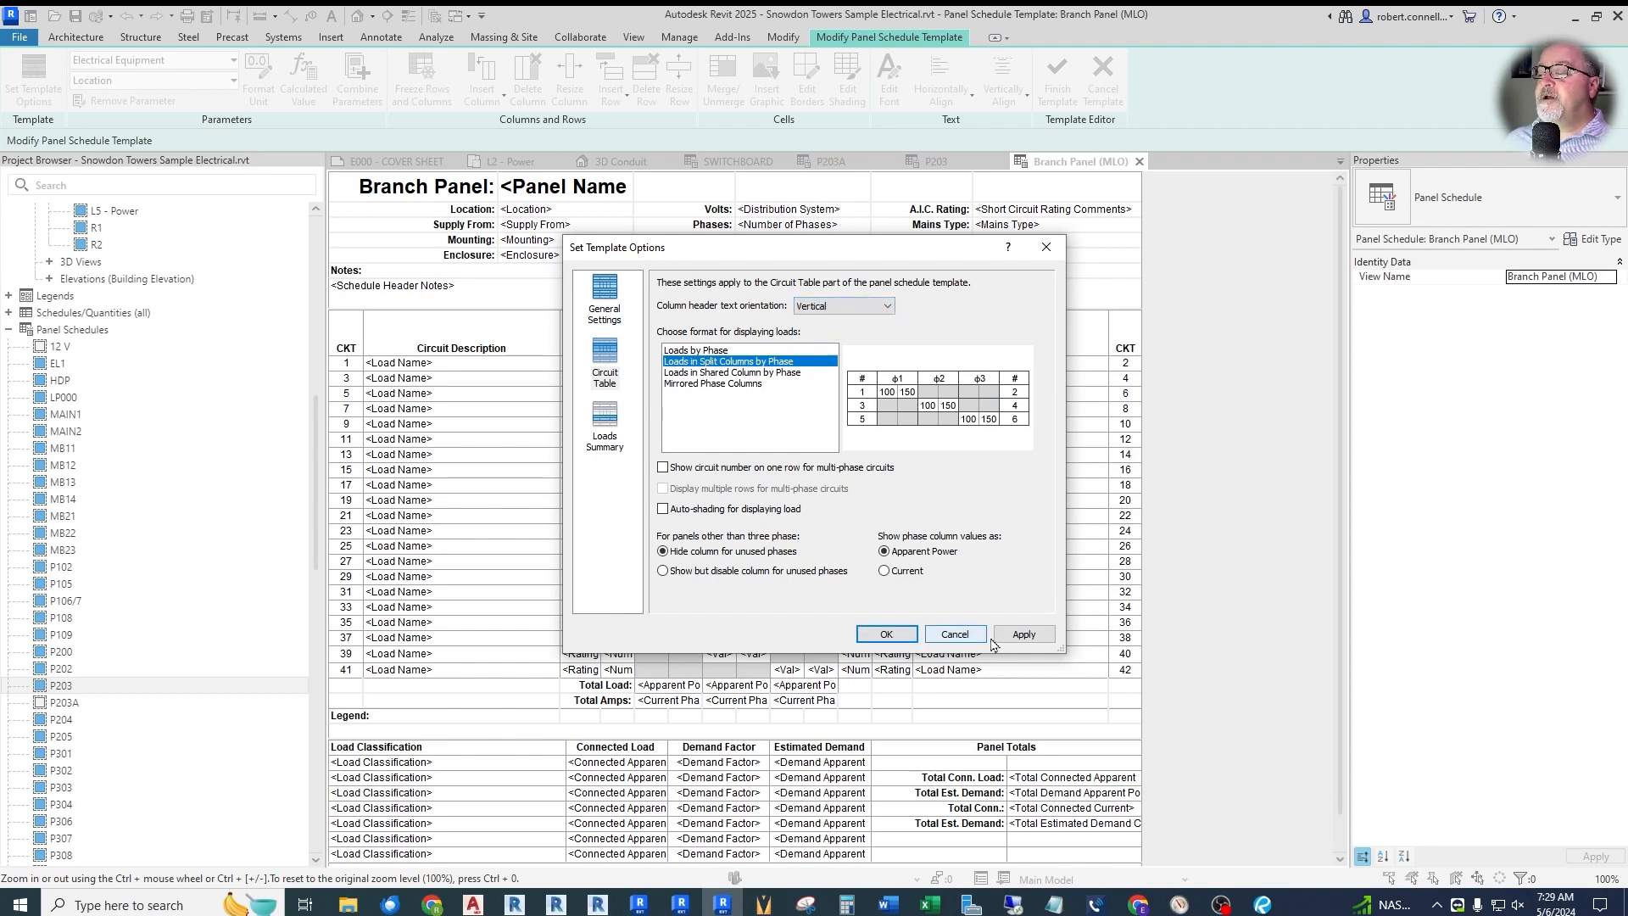
pyautogui.click(1023, 634)
pyautogui.click(886, 635)
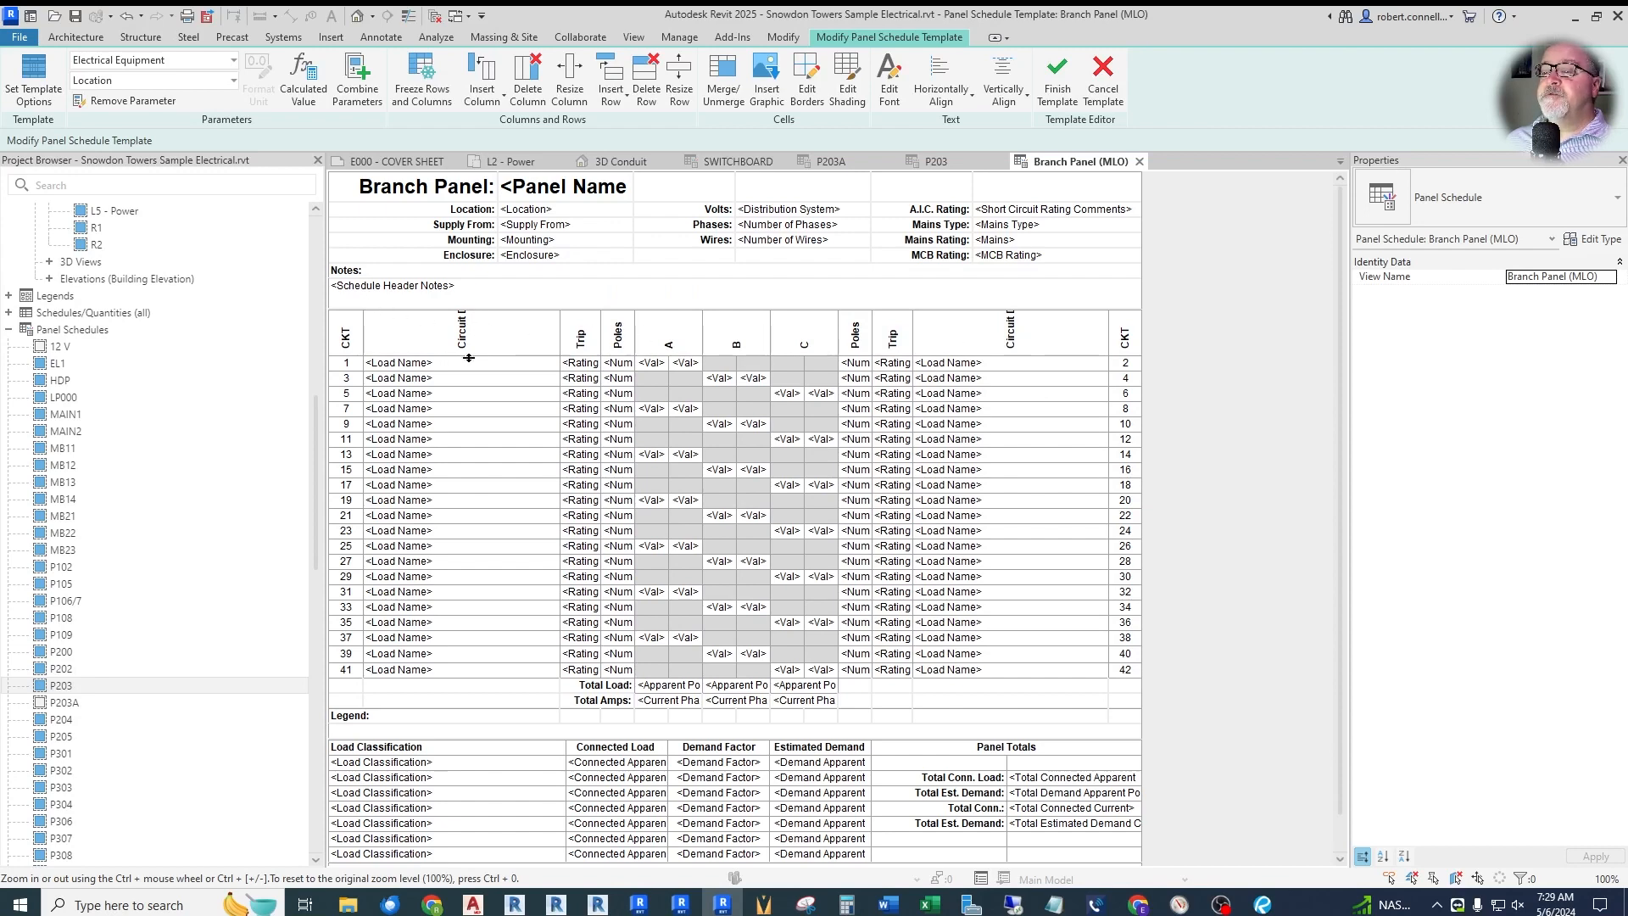
# - Narrow the Poles and Trip columns in the template's circuit table
pyautogui.moveTo(635, 339); pyautogui.dragTo(621, 340)
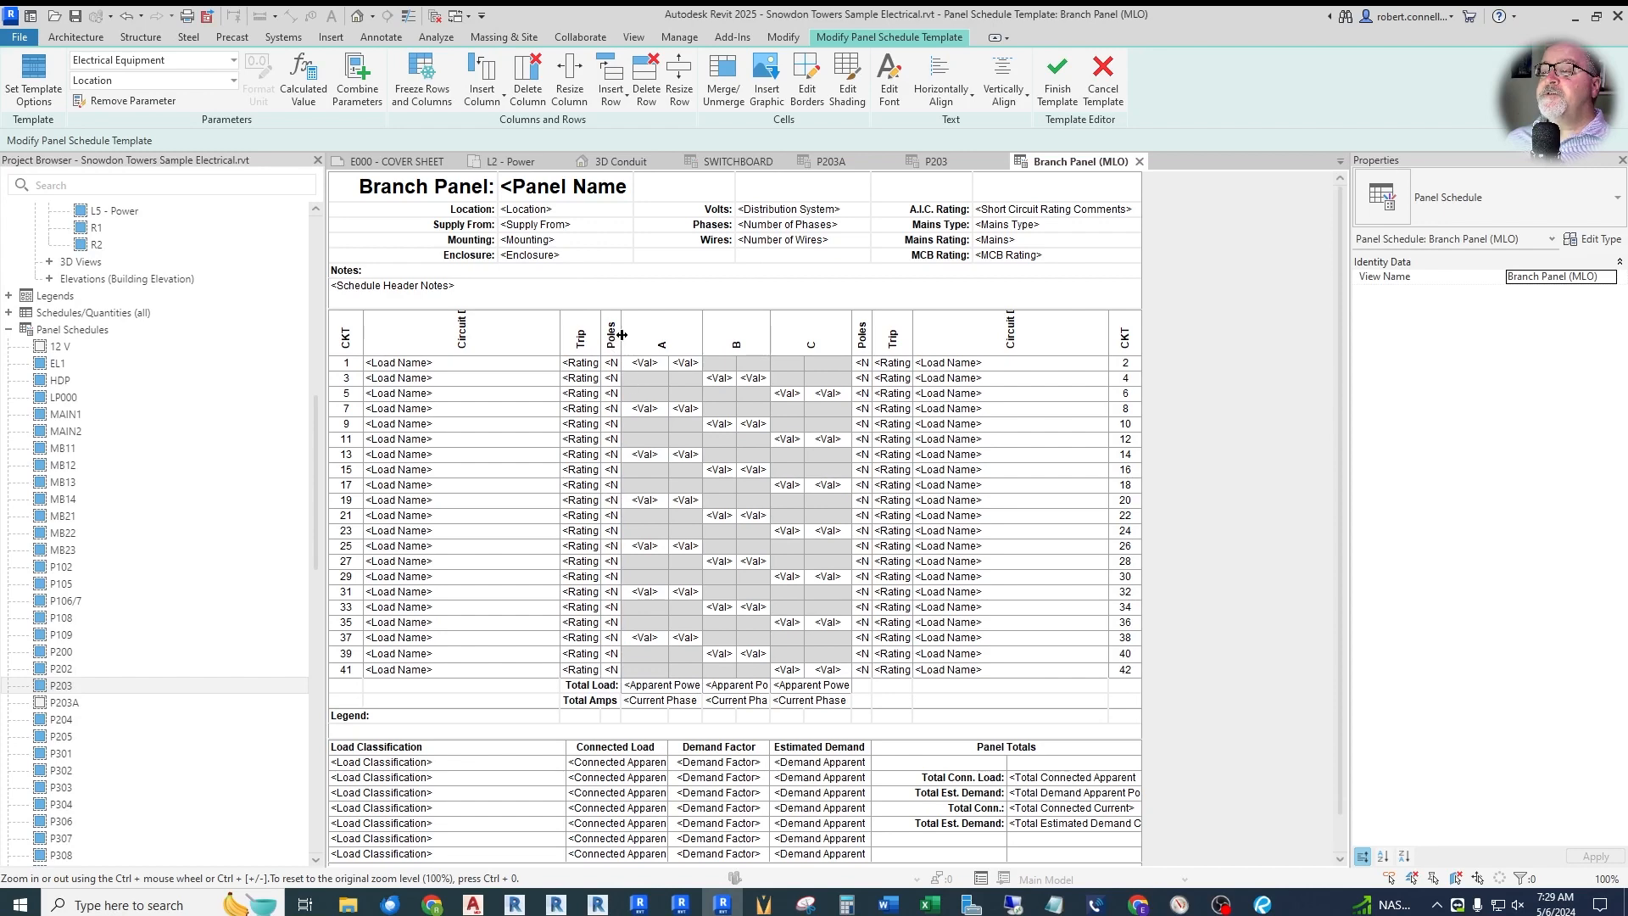
pyautogui.moveTo(599, 342); pyautogui.dragTo(590, 343)
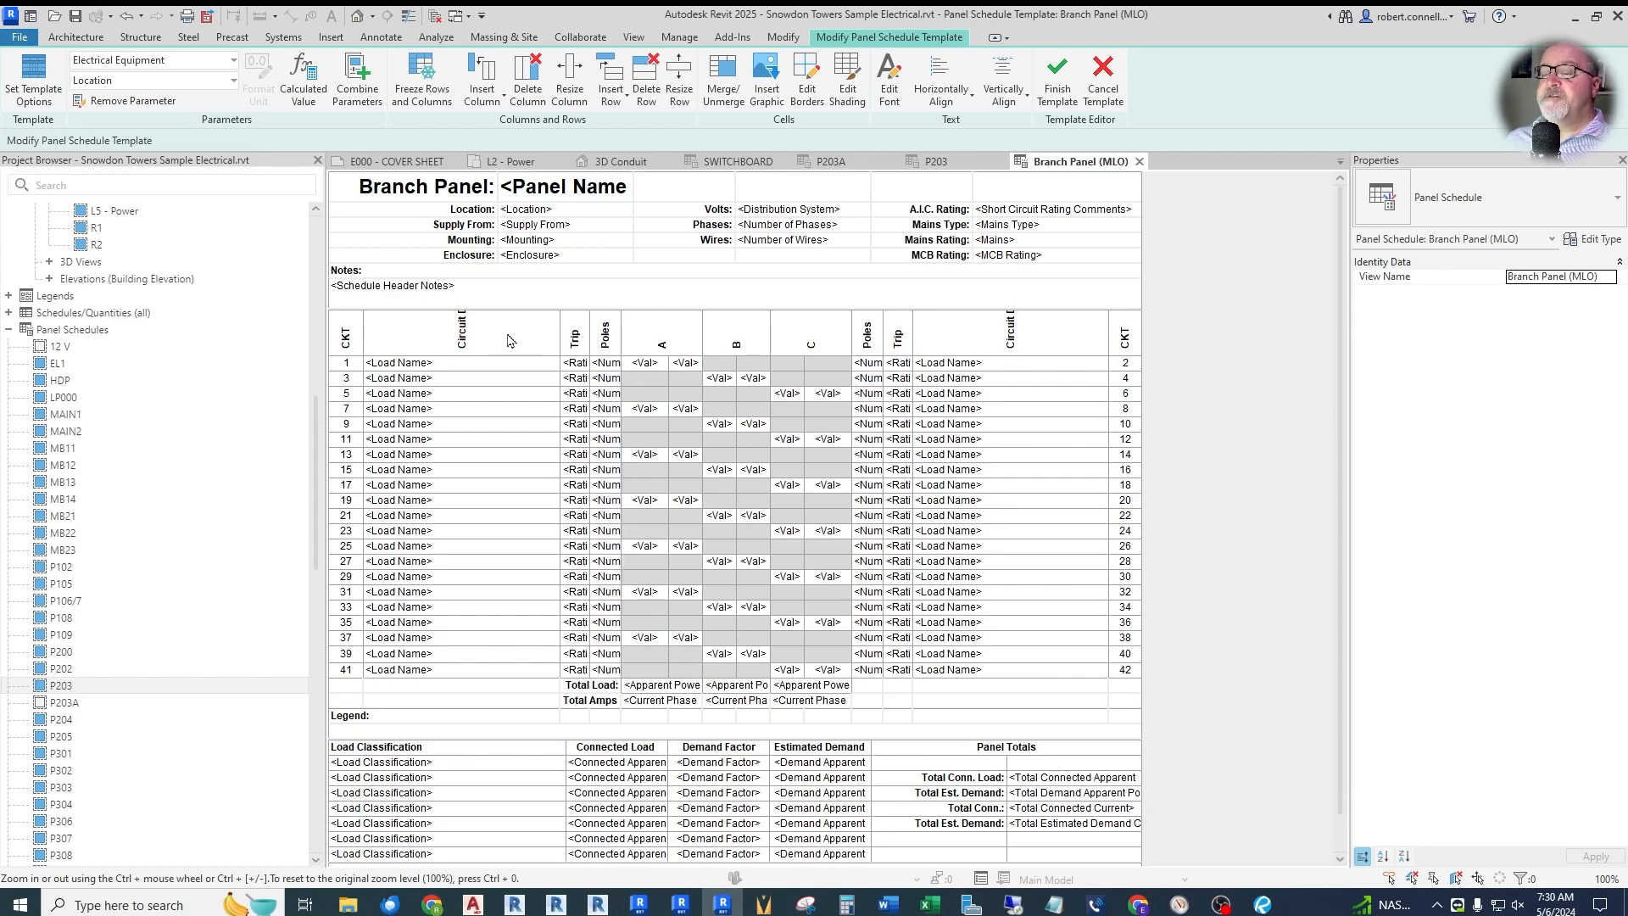
# - Set the circuit table's column header text orientation back to Horizontal and apply it
pyautogui.click(33, 80)
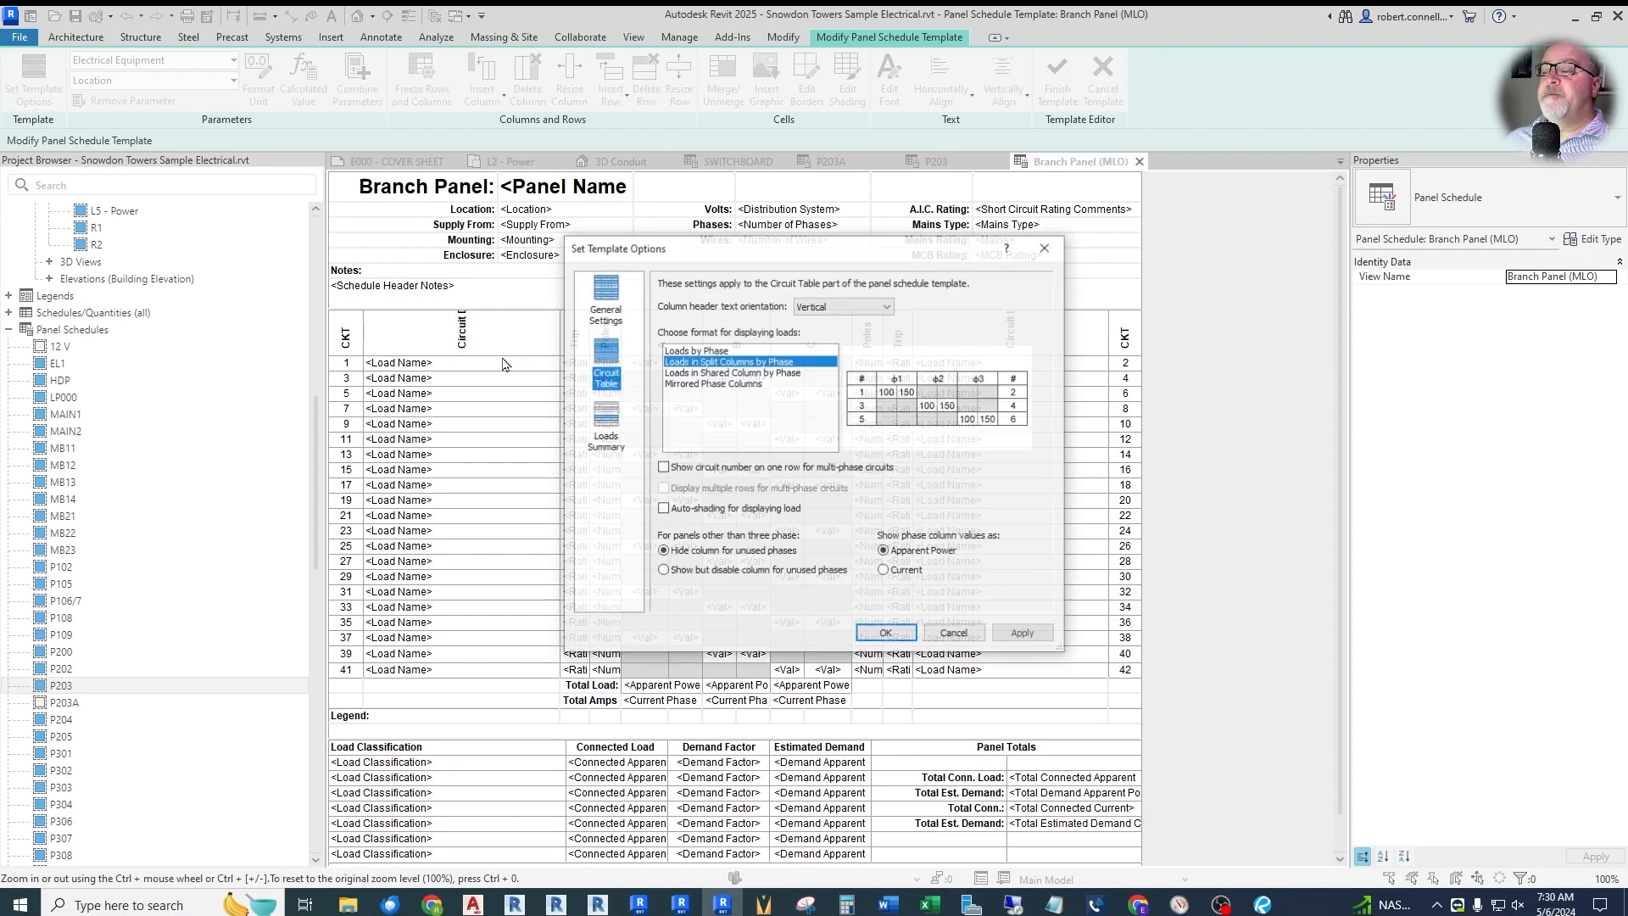
pyautogui.click(848, 307)
pyautogui.click(836, 332)
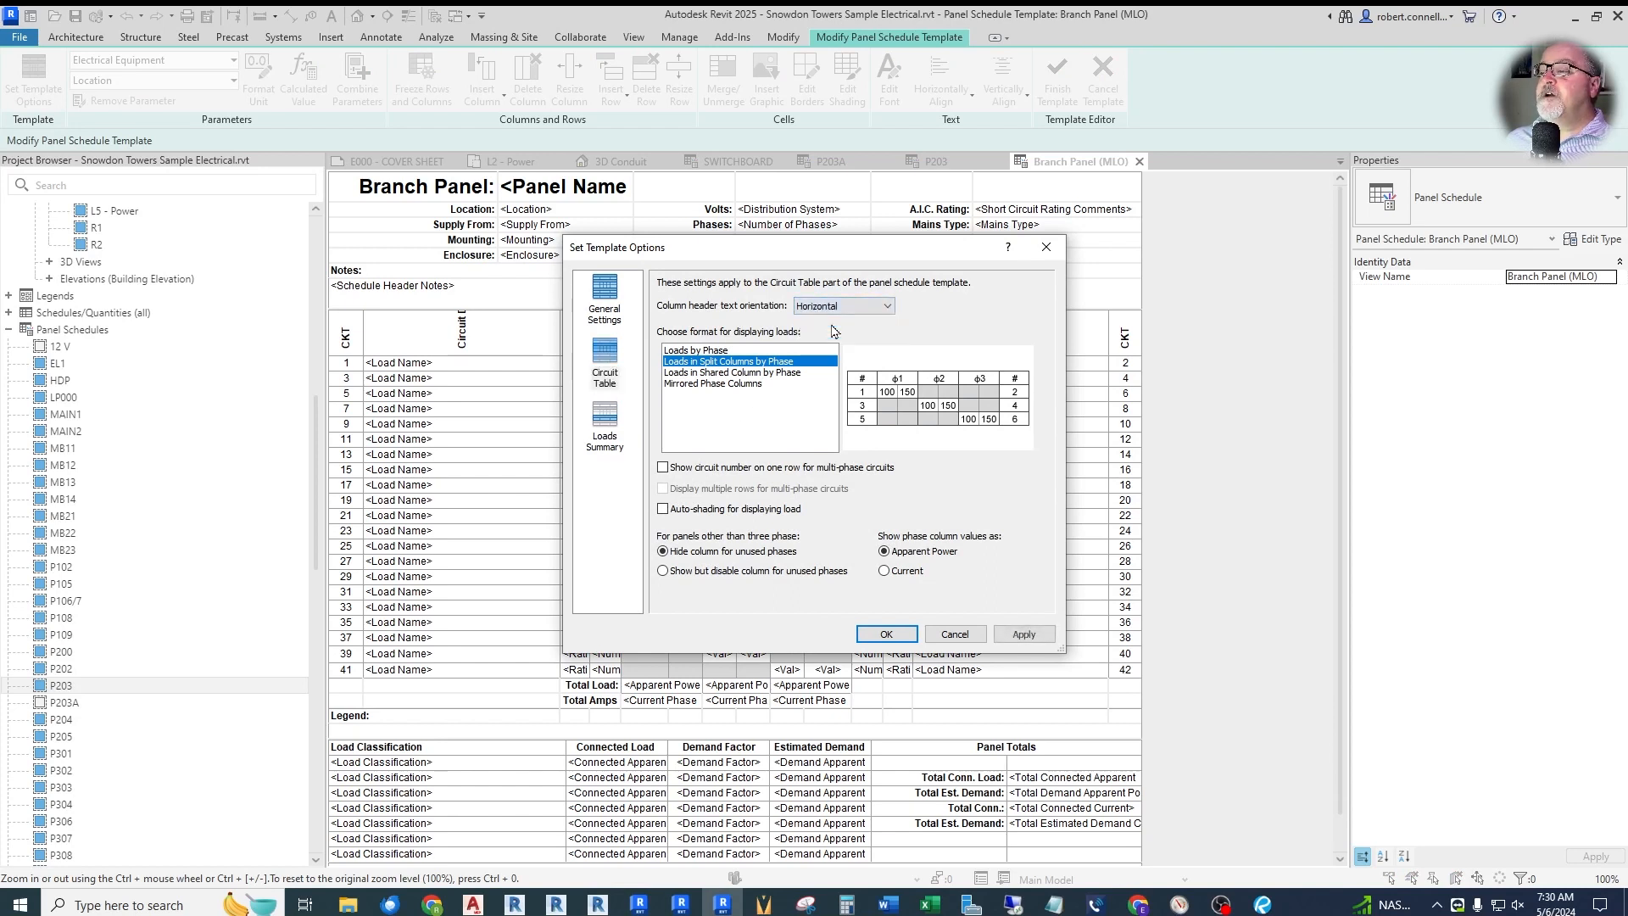
pyautogui.click(1022, 635)
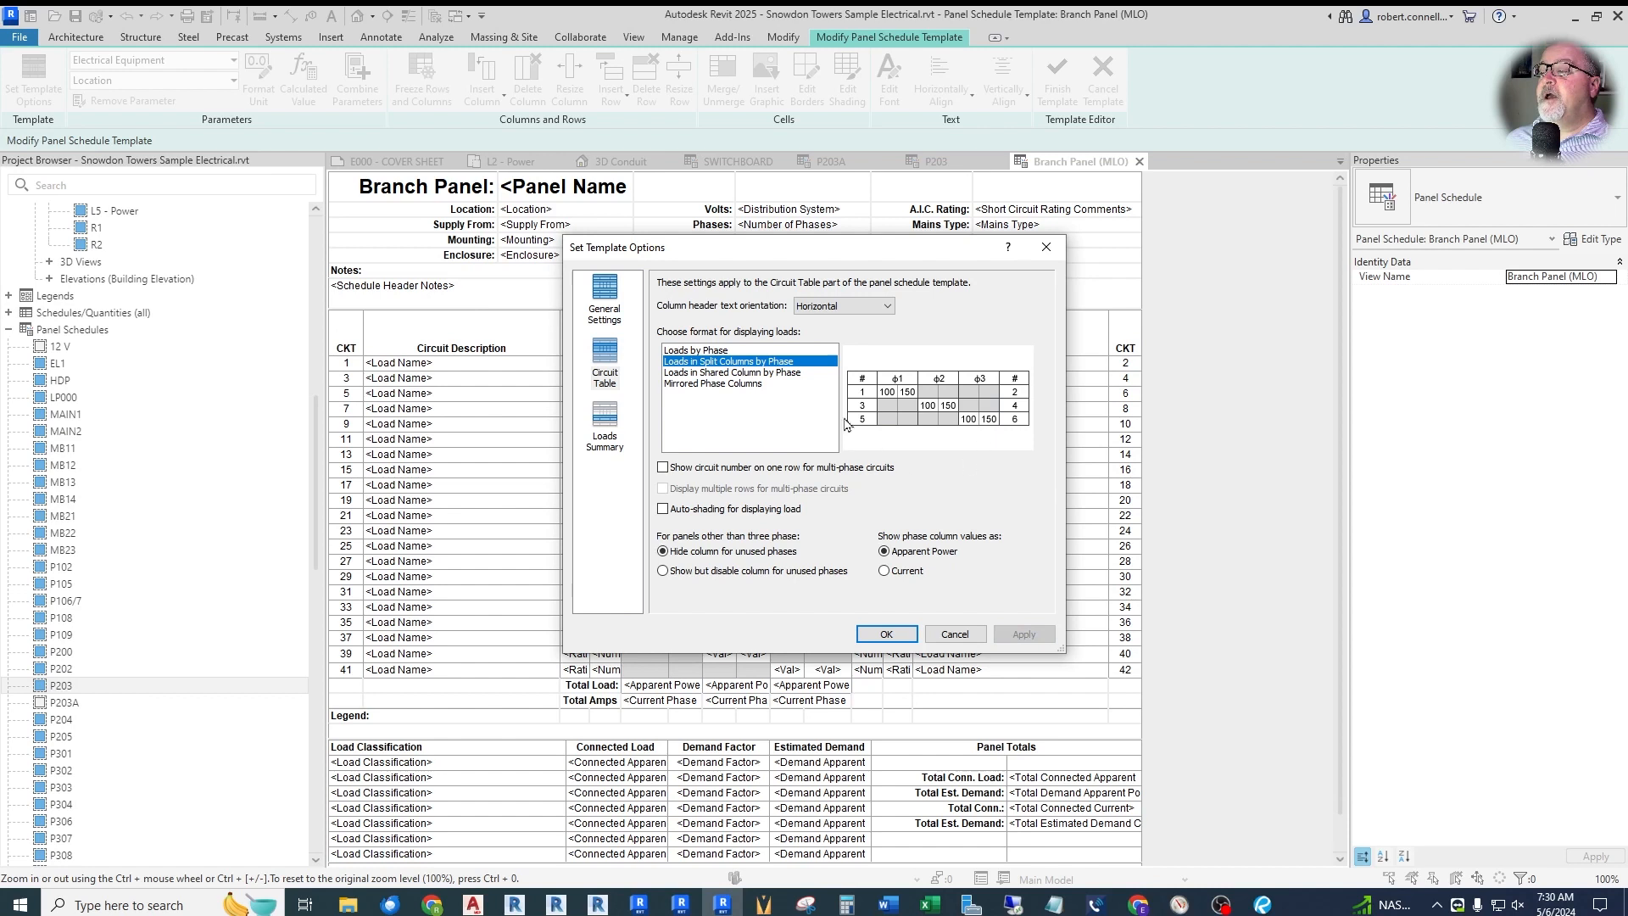
# - Try the Loads by Phase, Loads in Shared Column by Phase and Mirrored Phase Columns formats, and reapply Loads in Split Columns by Phase
pyautogui.moveTo(863, 265); pyautogui.dragTo(841, 479)
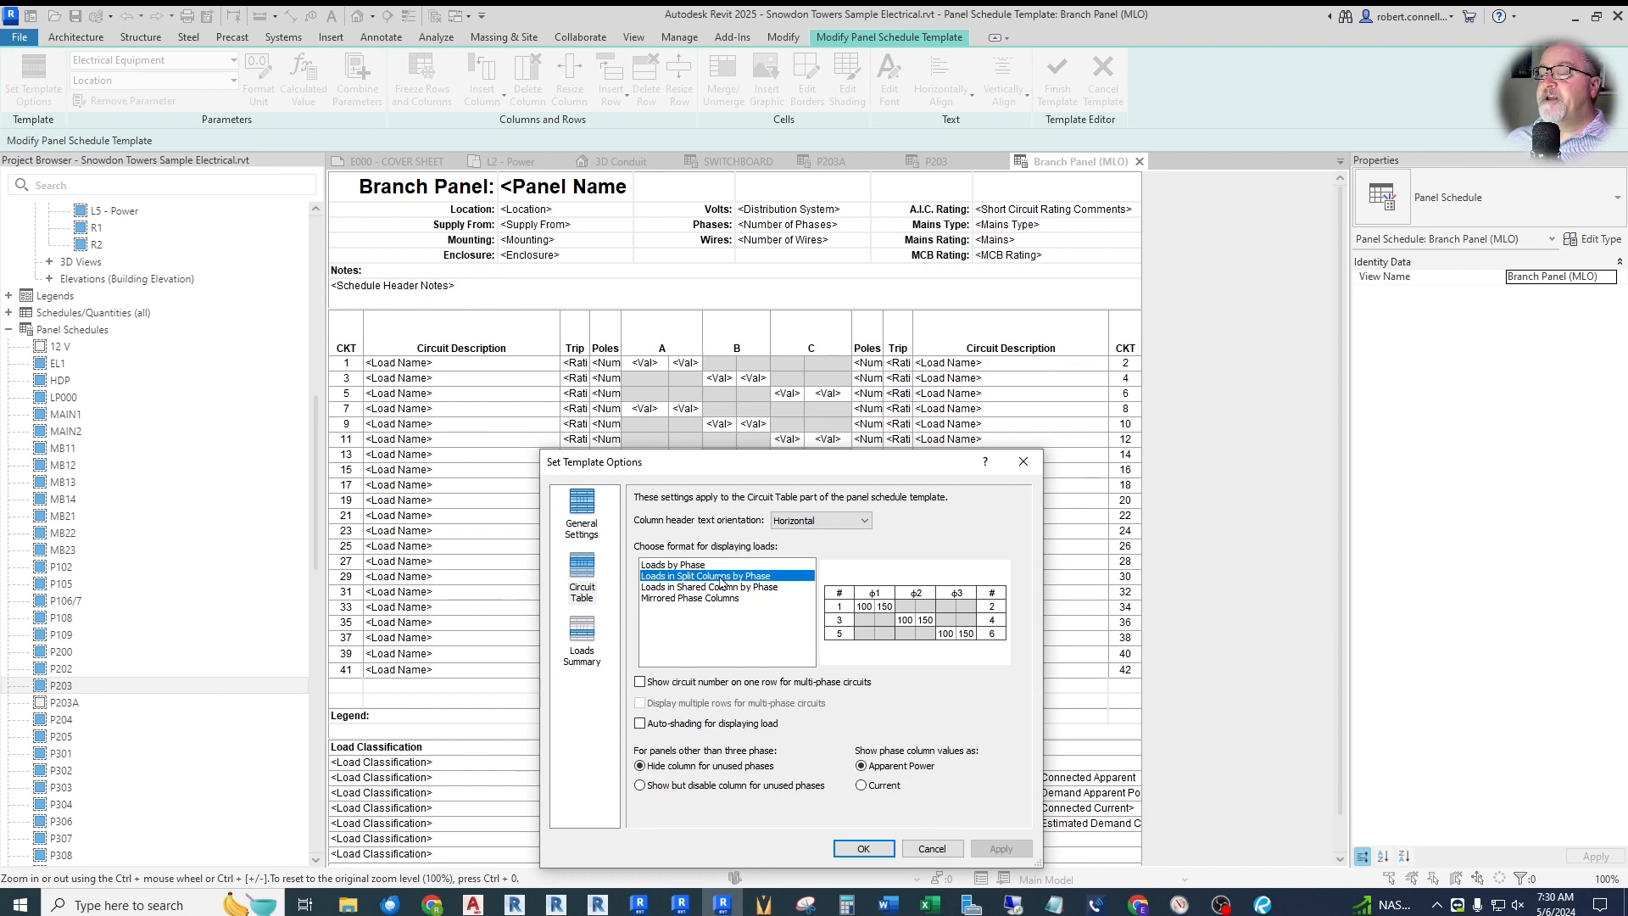
pyautogui.click(690, 565)
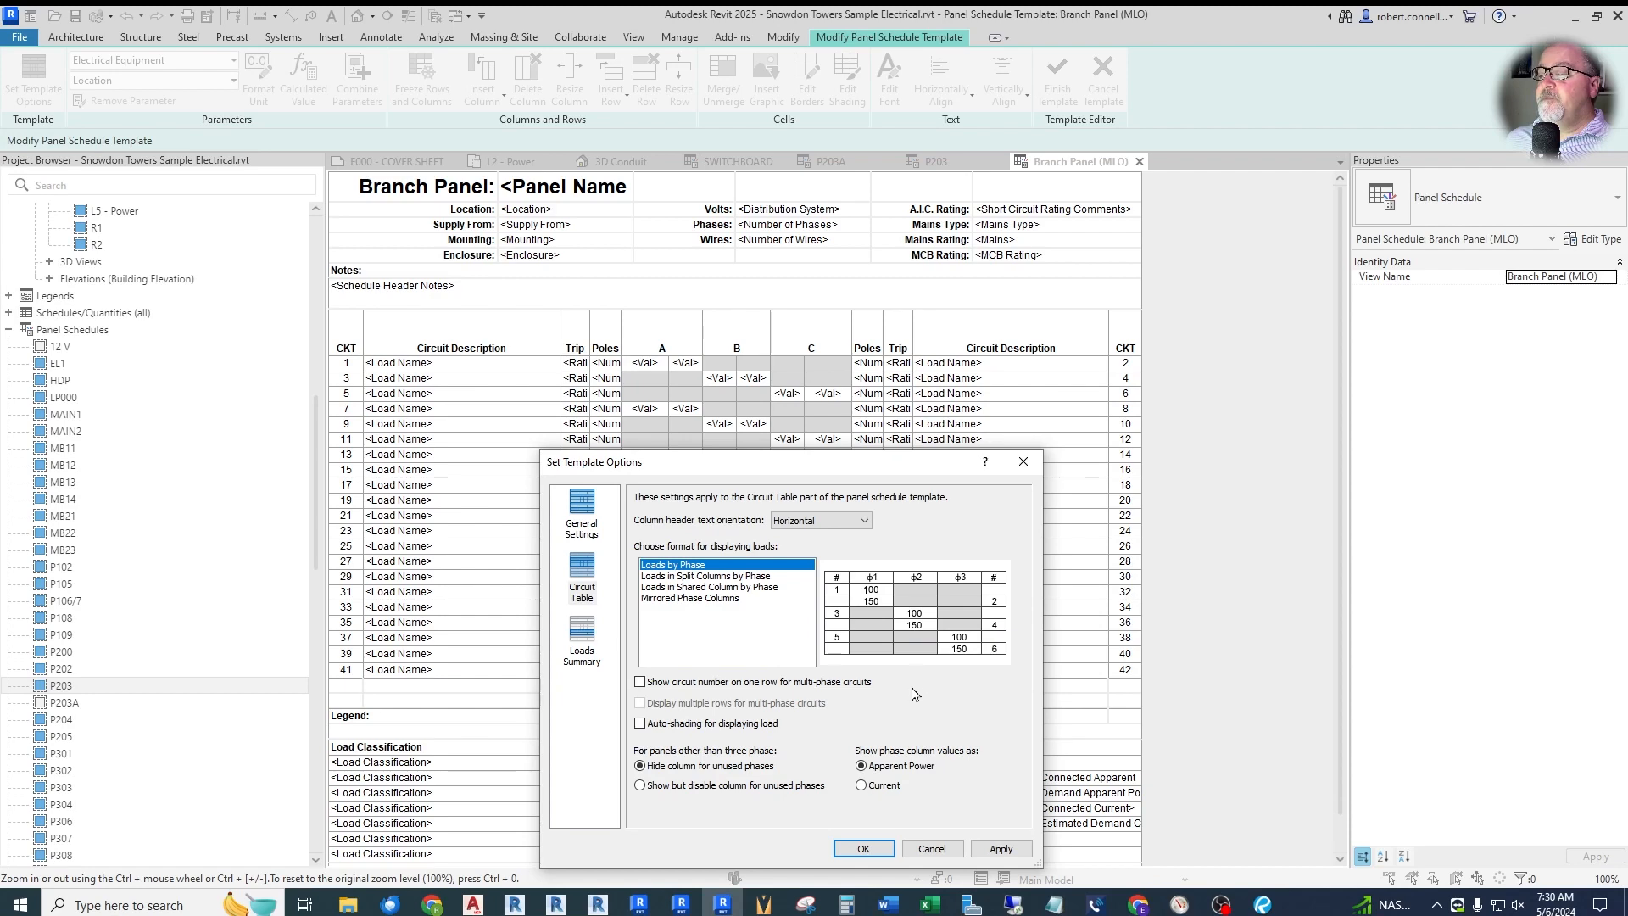
pyautogui.click(1000, 849)
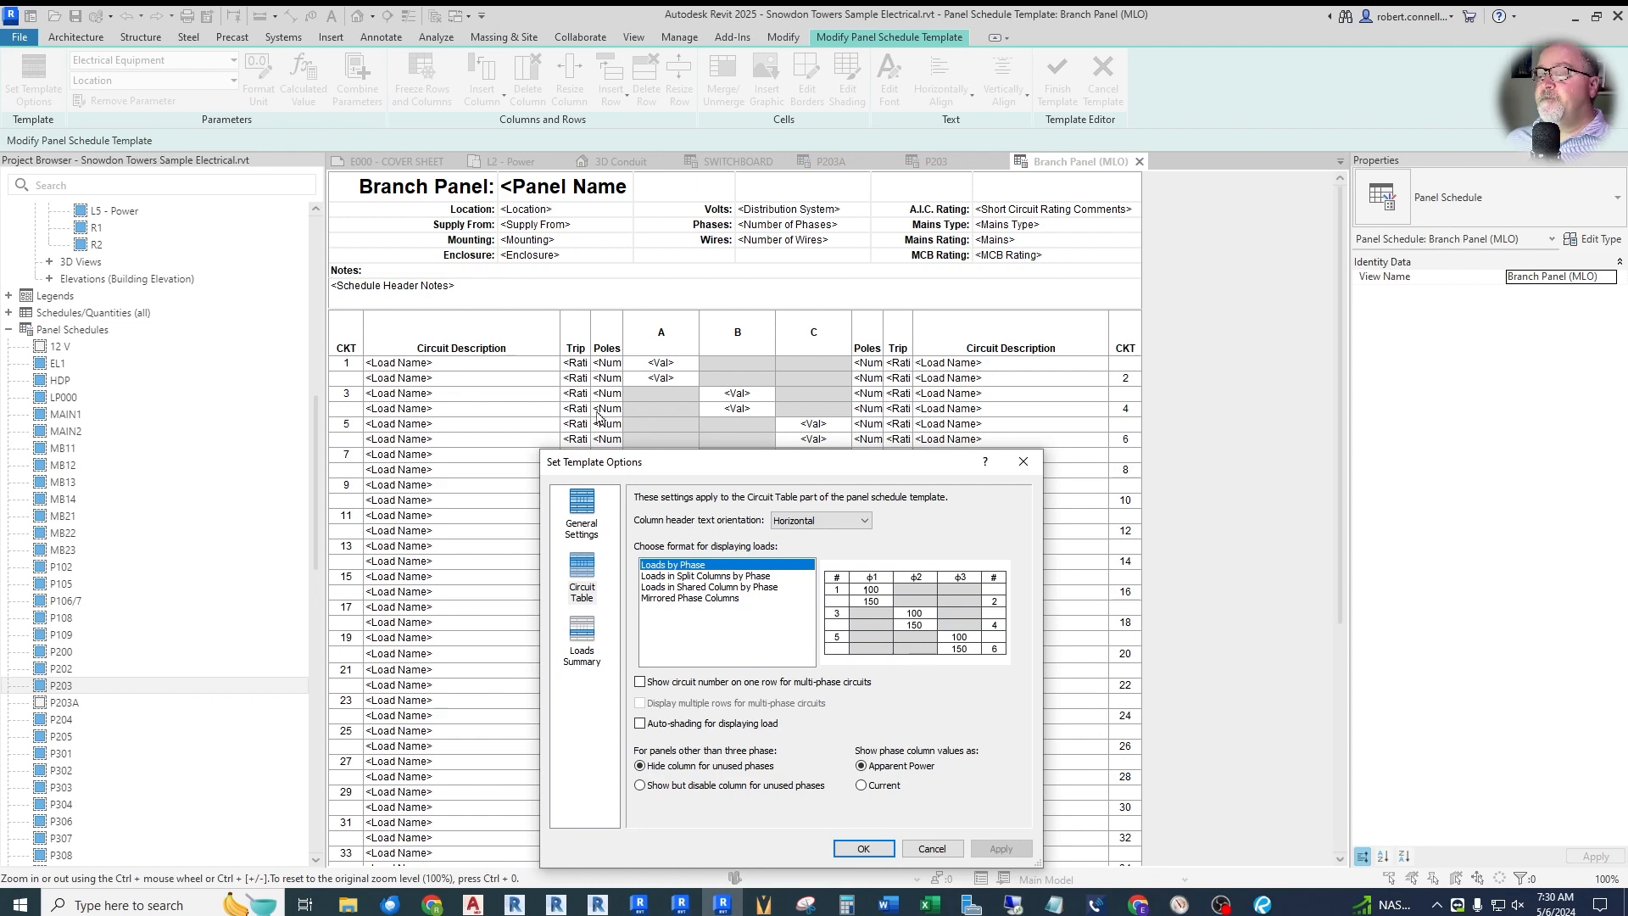
pyautogui.click(692, 587)
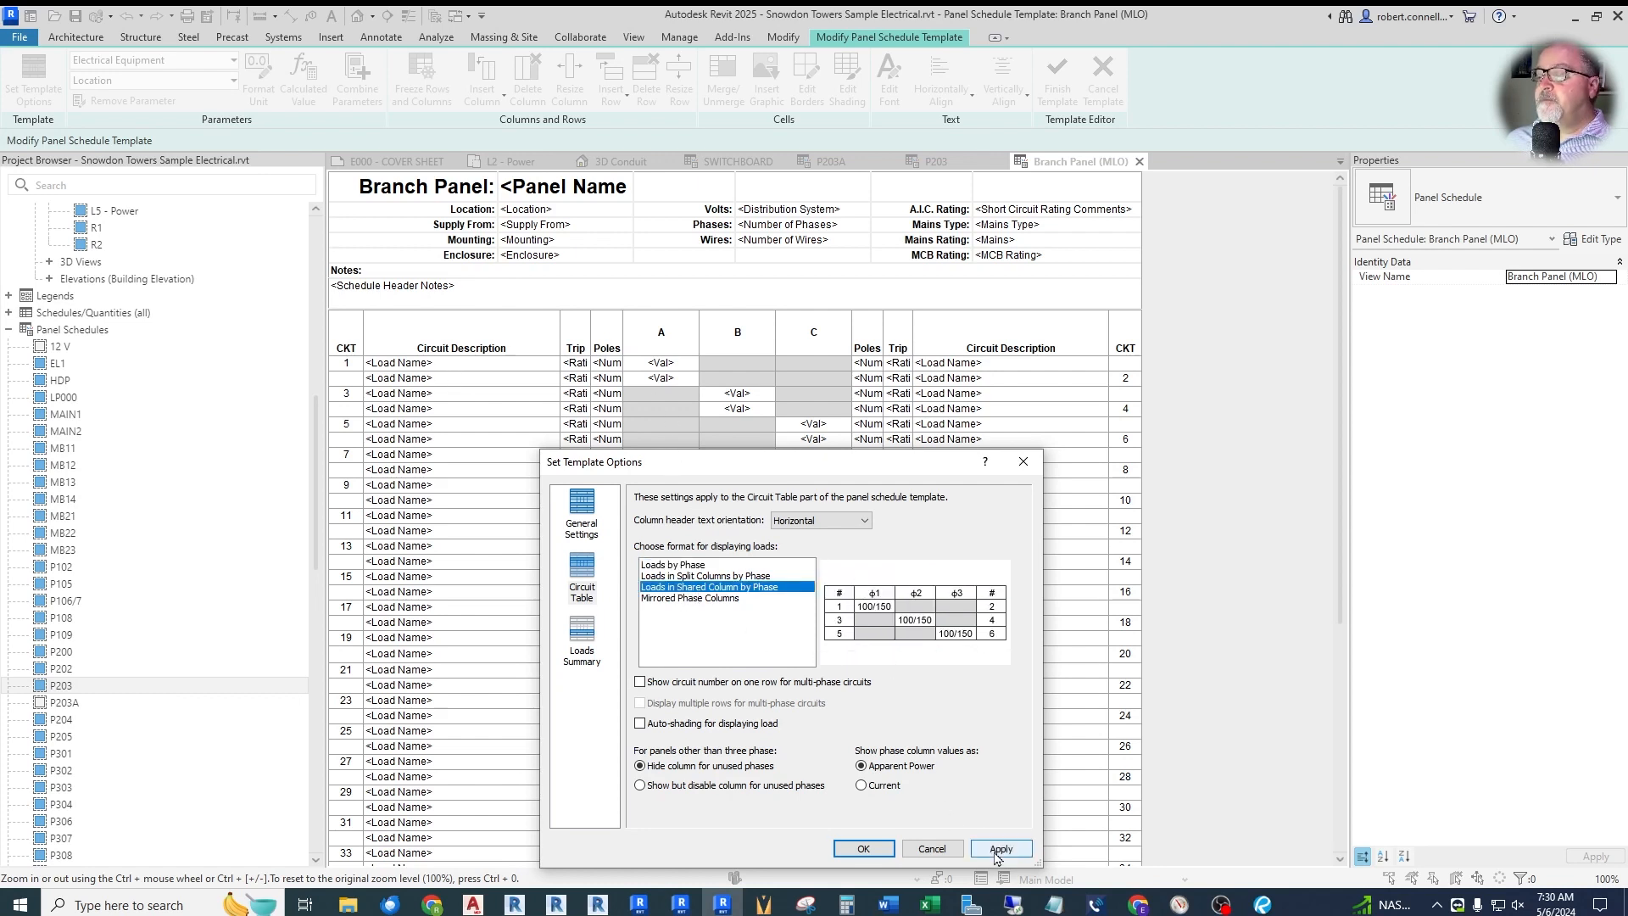
pyautogui.click(997, 851)
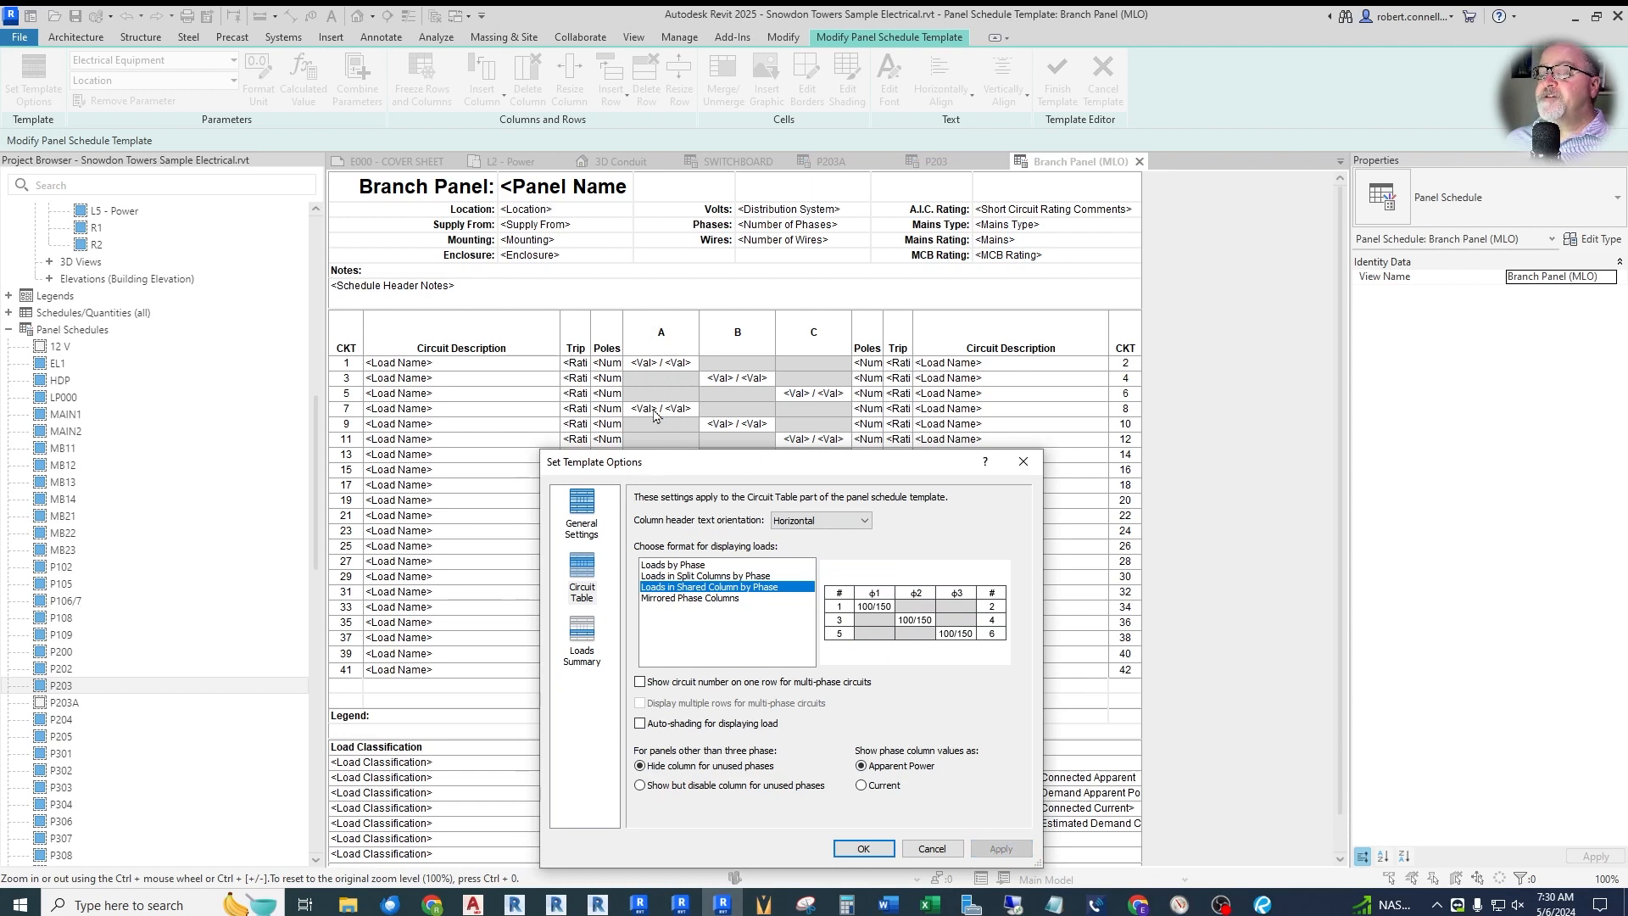
pyautogui.click(695, 599)
pyautogui.click(999, 848)
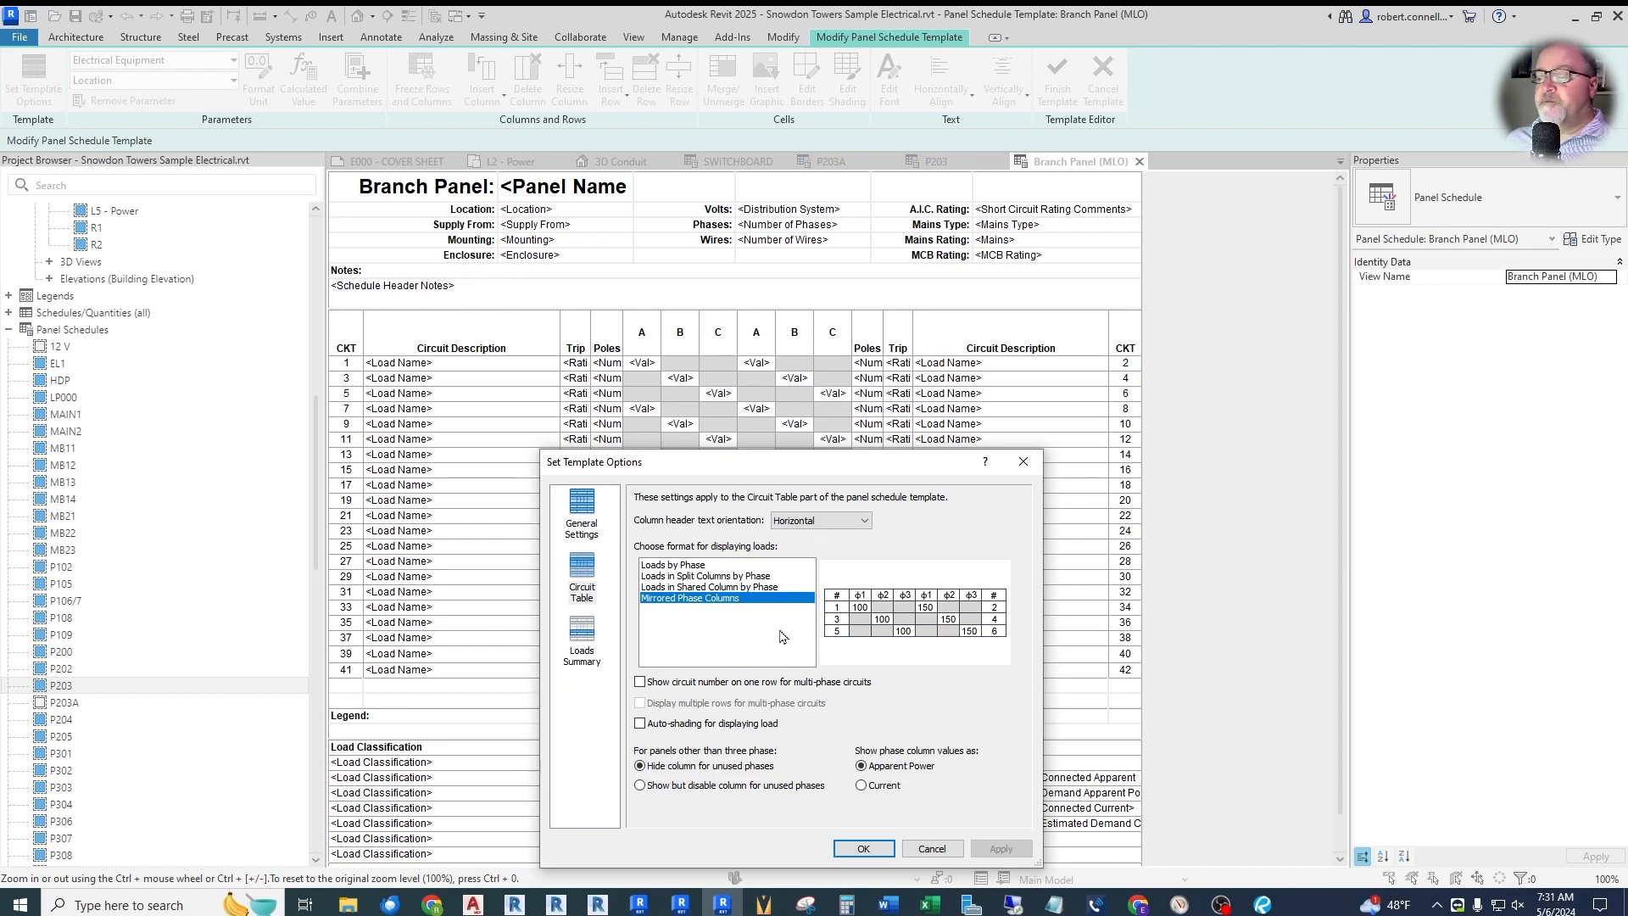
pyautogui.click(717, 576)
pyautogui.click(999, 849)
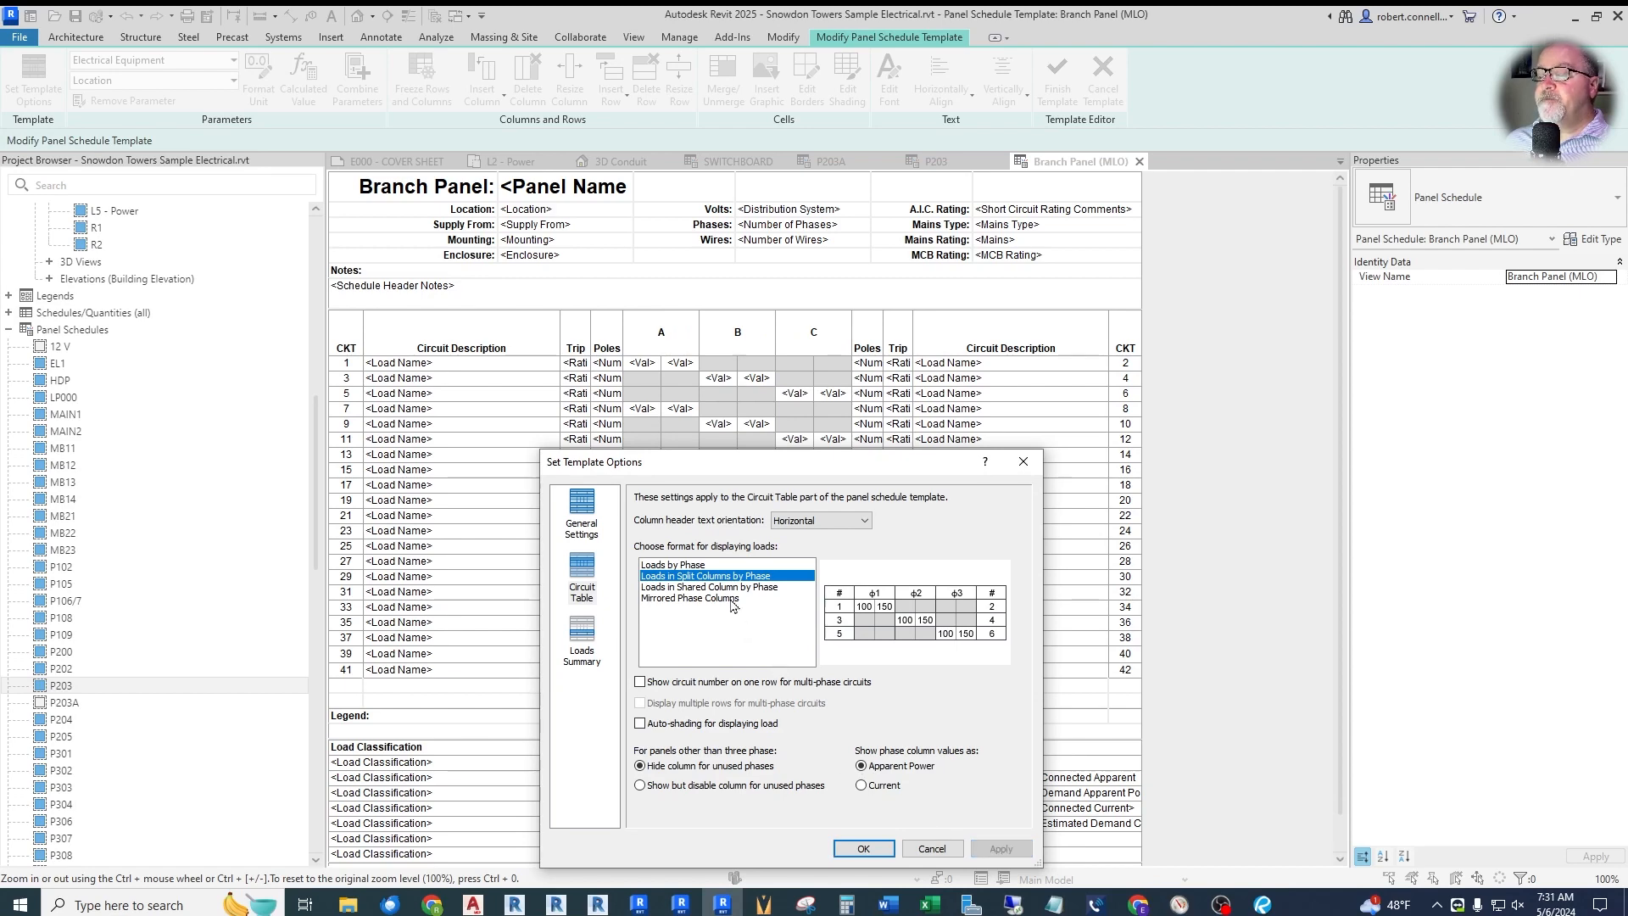
# - Turn on showing the circuit number on one row for multi-phase circuits, and finish the template
pyautogui.moveTo(780, 465); pyautogui.dragTo(847, 212)
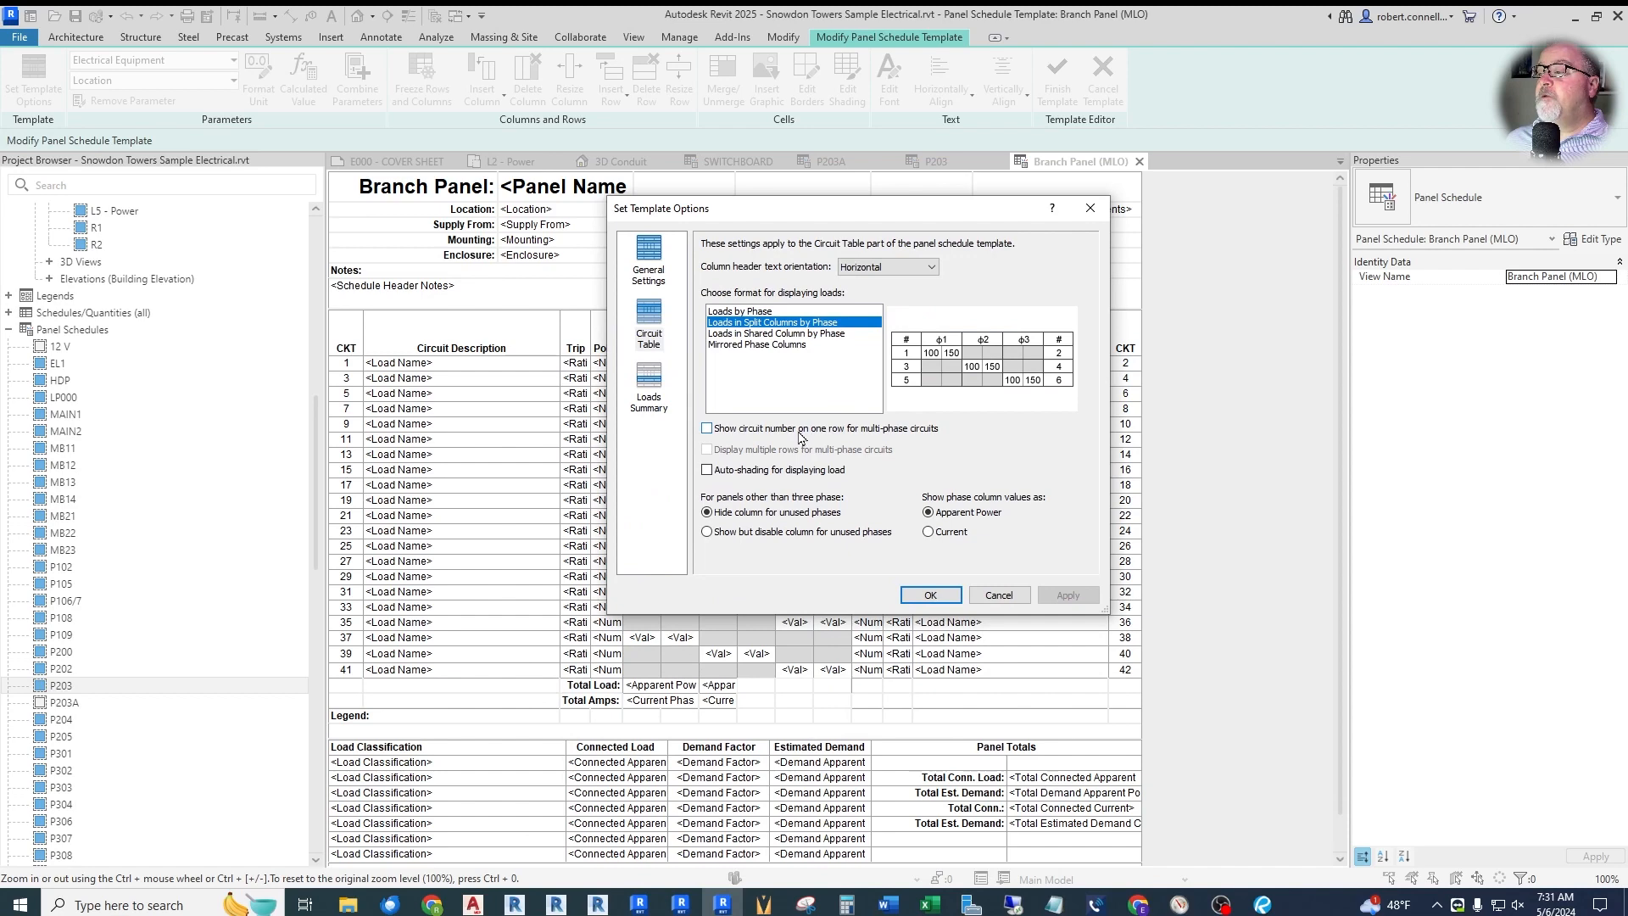
pyautogui.moveTo(813, 216); pyautogui.dragTo(930, 246)
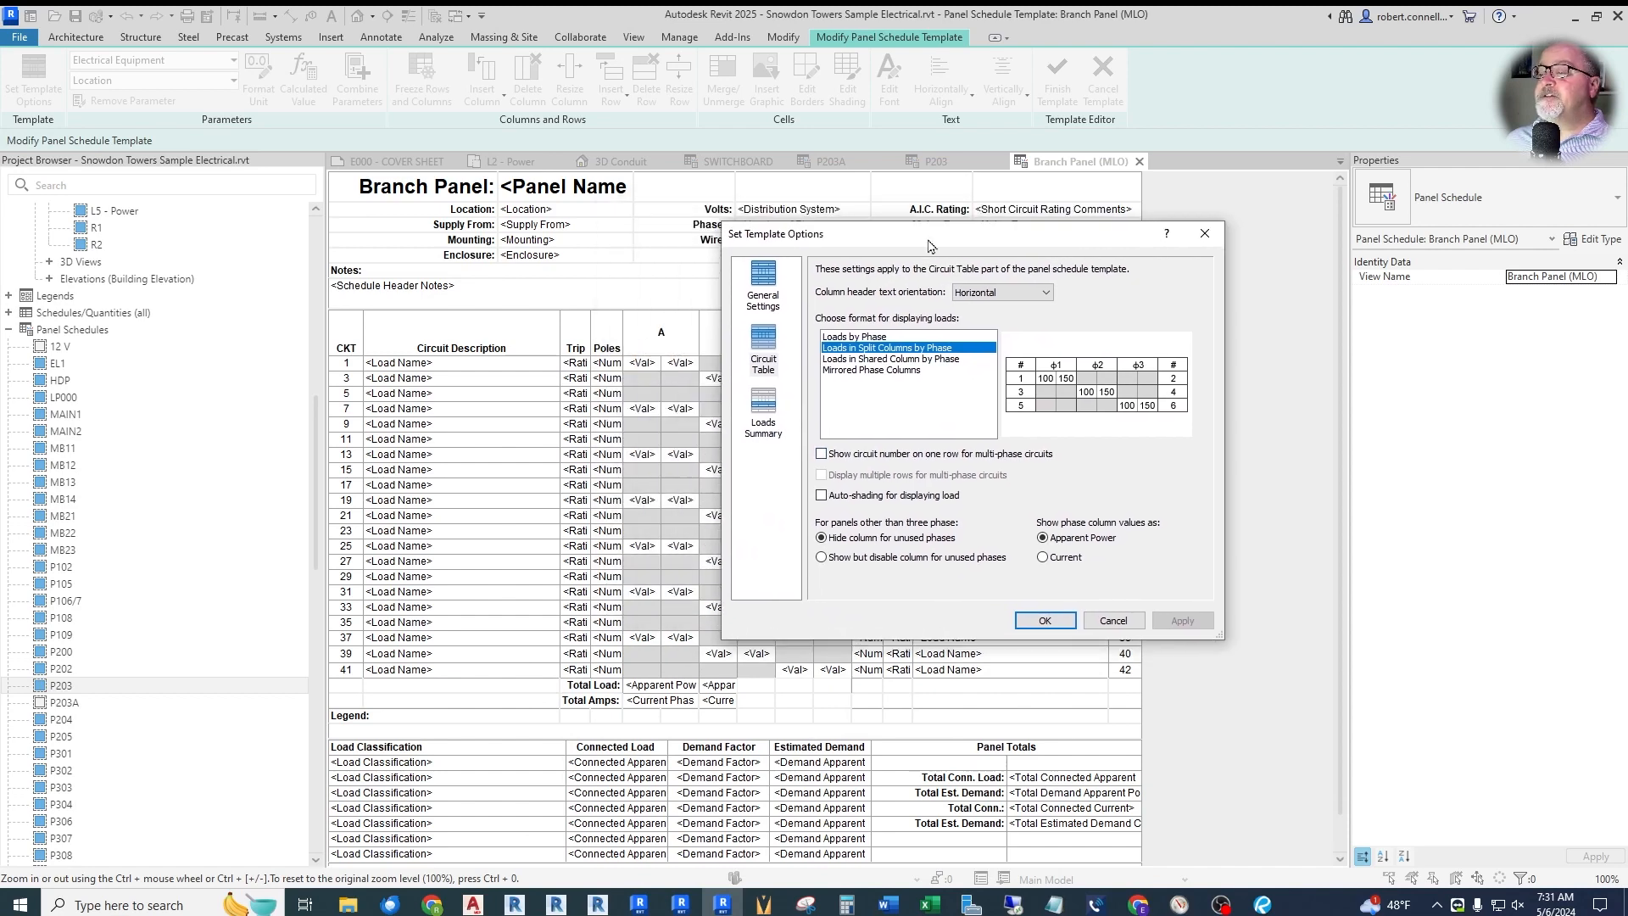
pyautogui.click(821, 454)
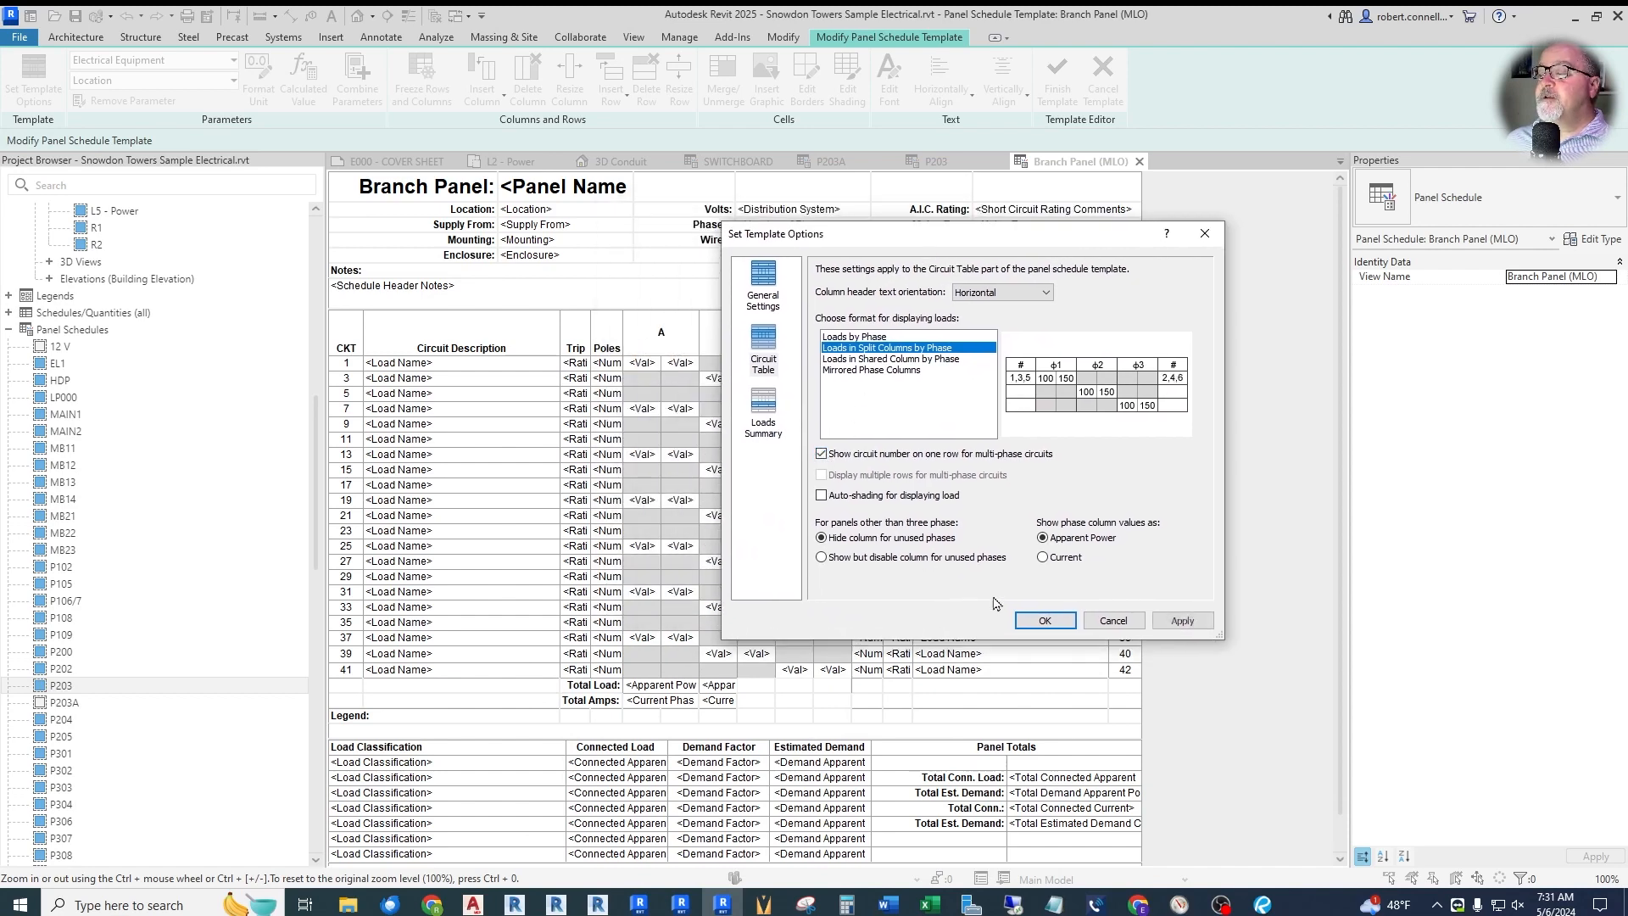
pyautogui.click(1045, 621)
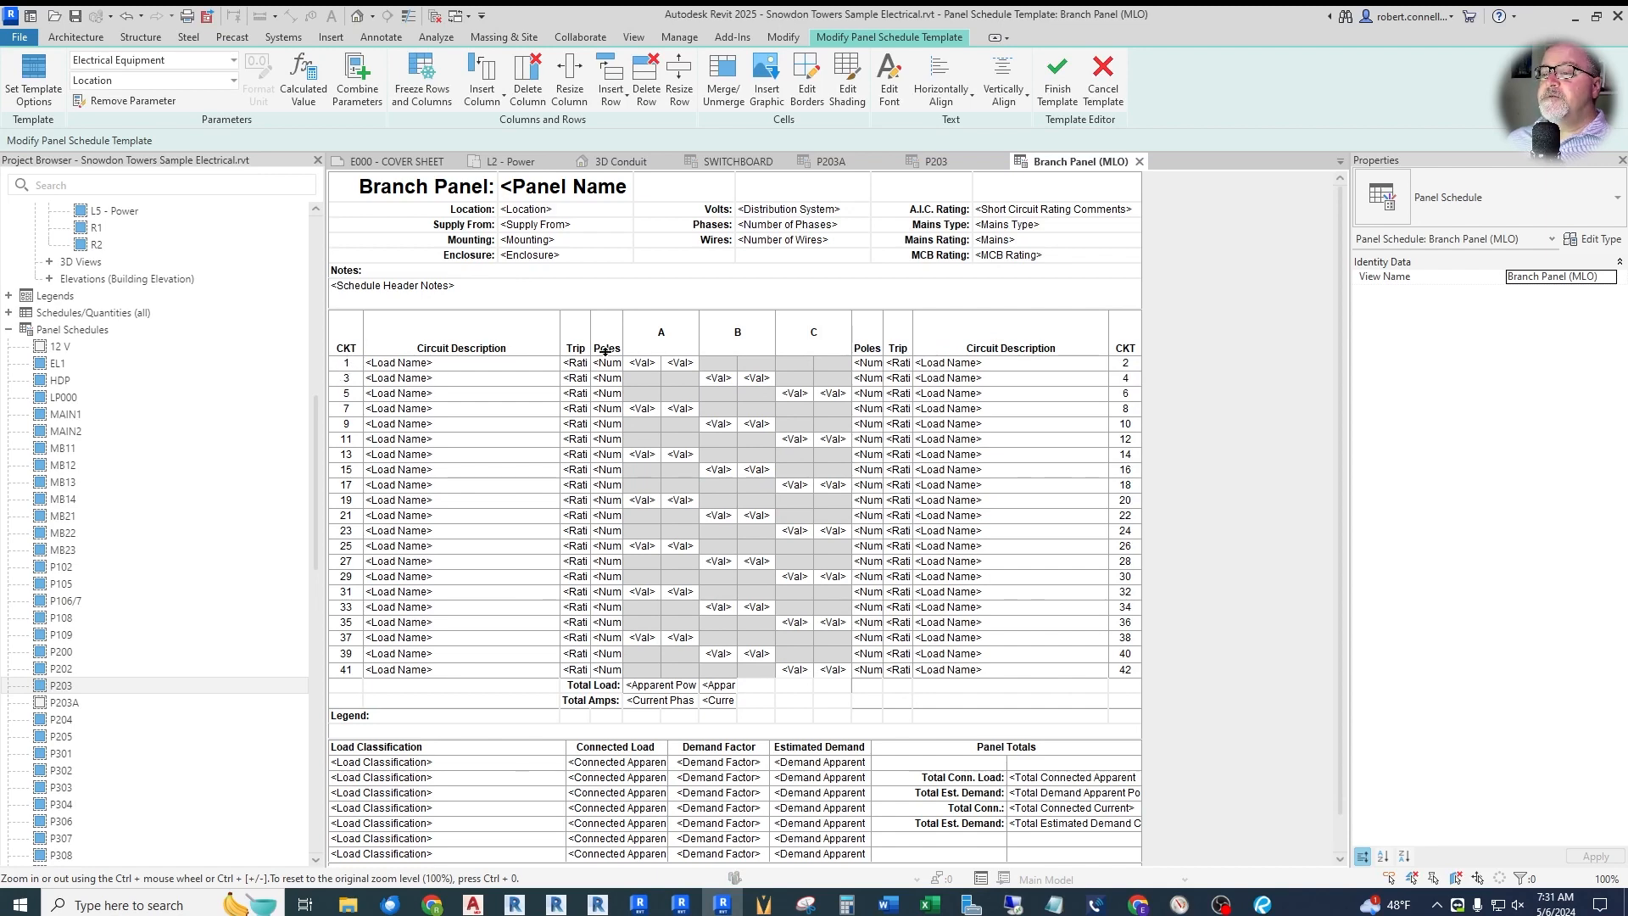
pyautogui.click(1057, 93)
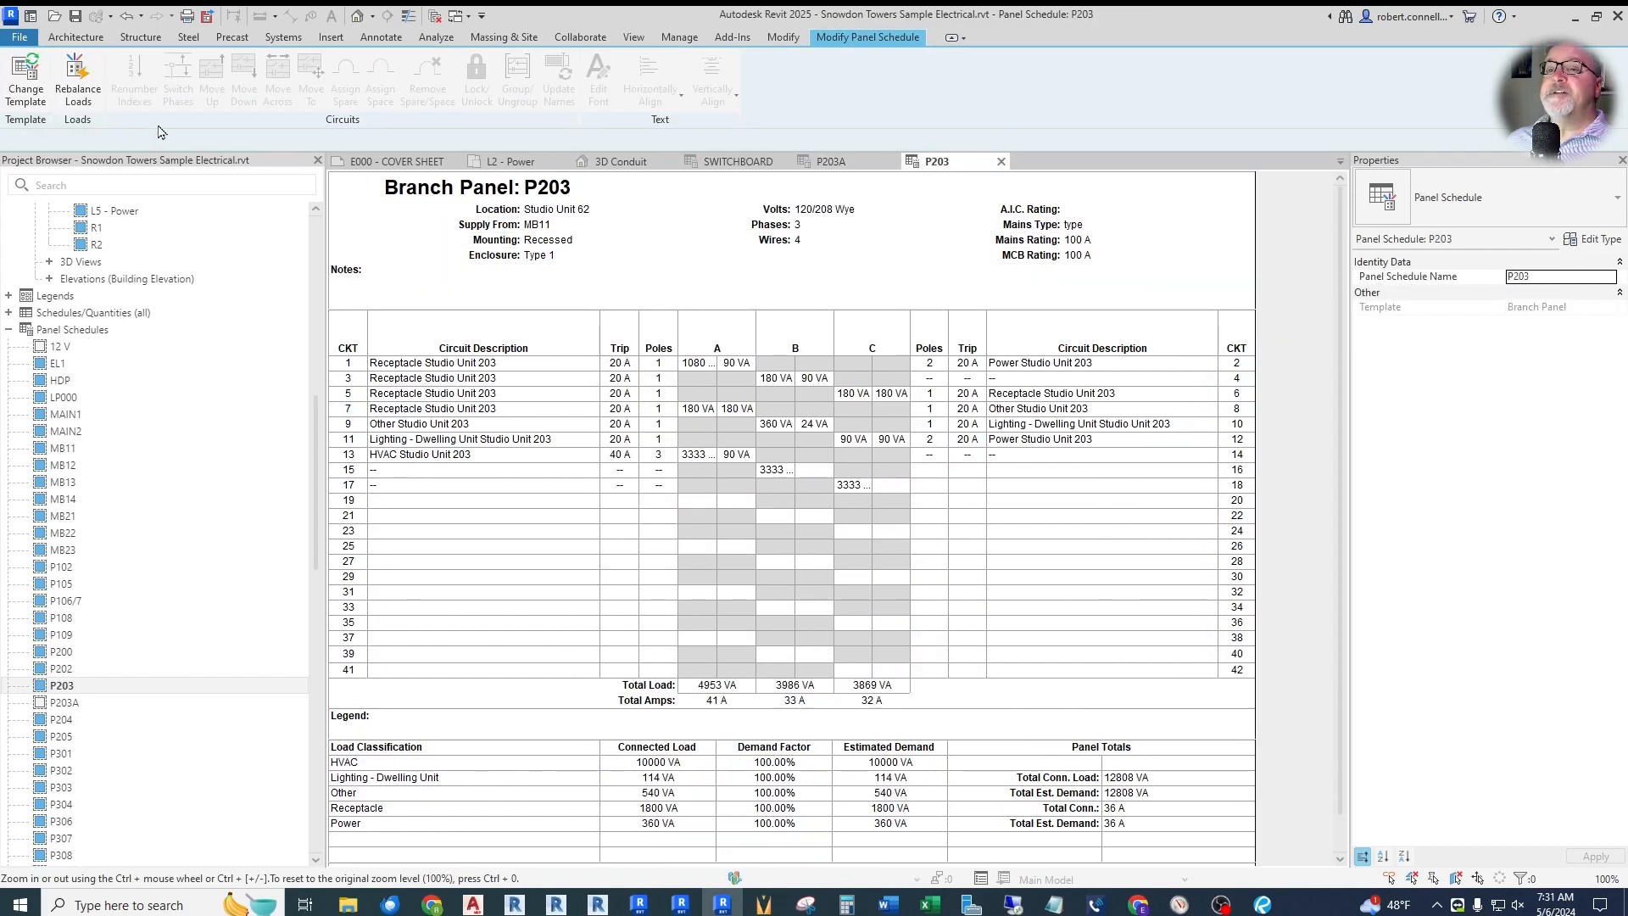
# - Change panel schedule P203's template to Branch Panel (MLO), accepting the loss of unstored text
pyautogui.click(25, 84)
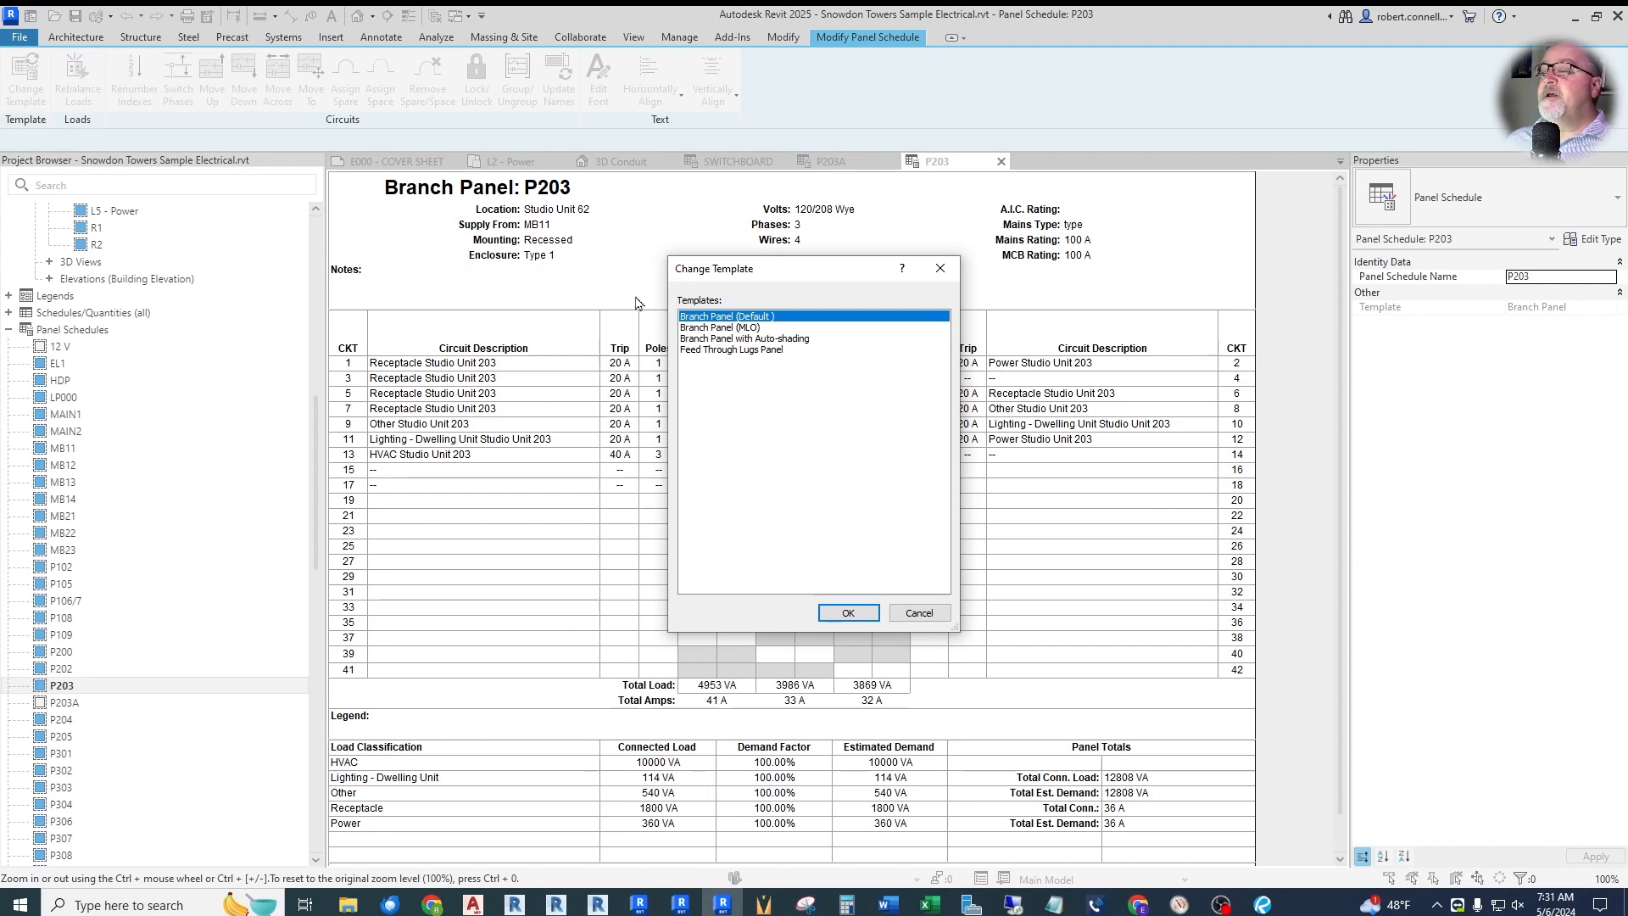
pyautogui.click(722, 328)
pyautogui.click(849, 613)
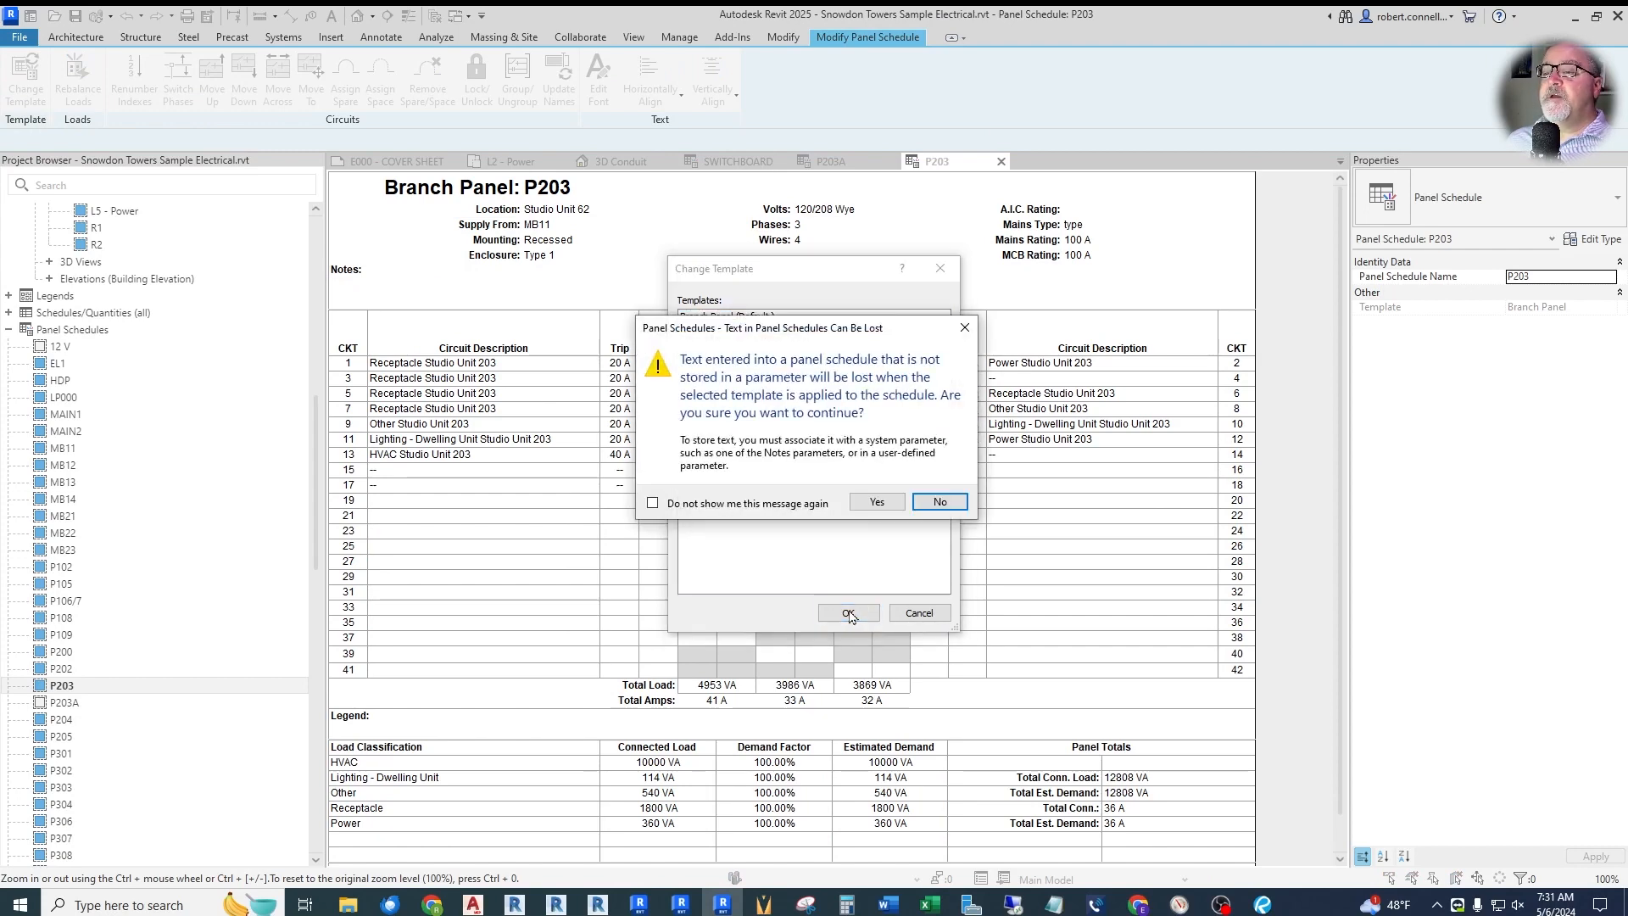
pyautogui.click(884, 503)
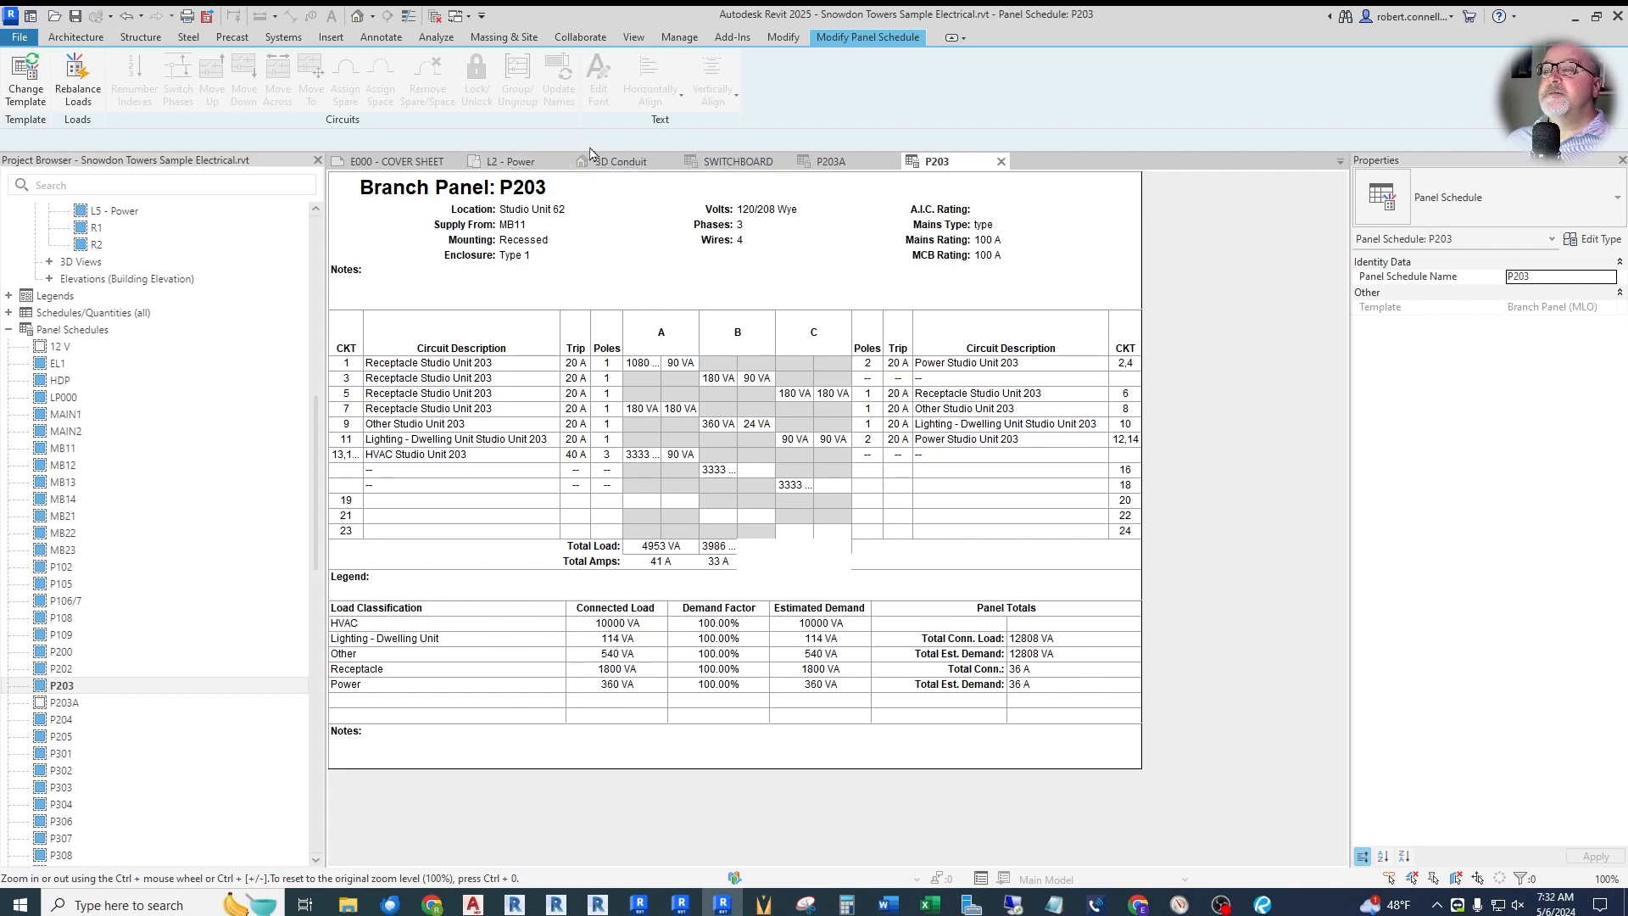
# - Turn off showing circuit numbers on one row for multi-phase circuits in the Branch Panel (MLO) template, and finish editing it
pyautogui.click(680, 39)
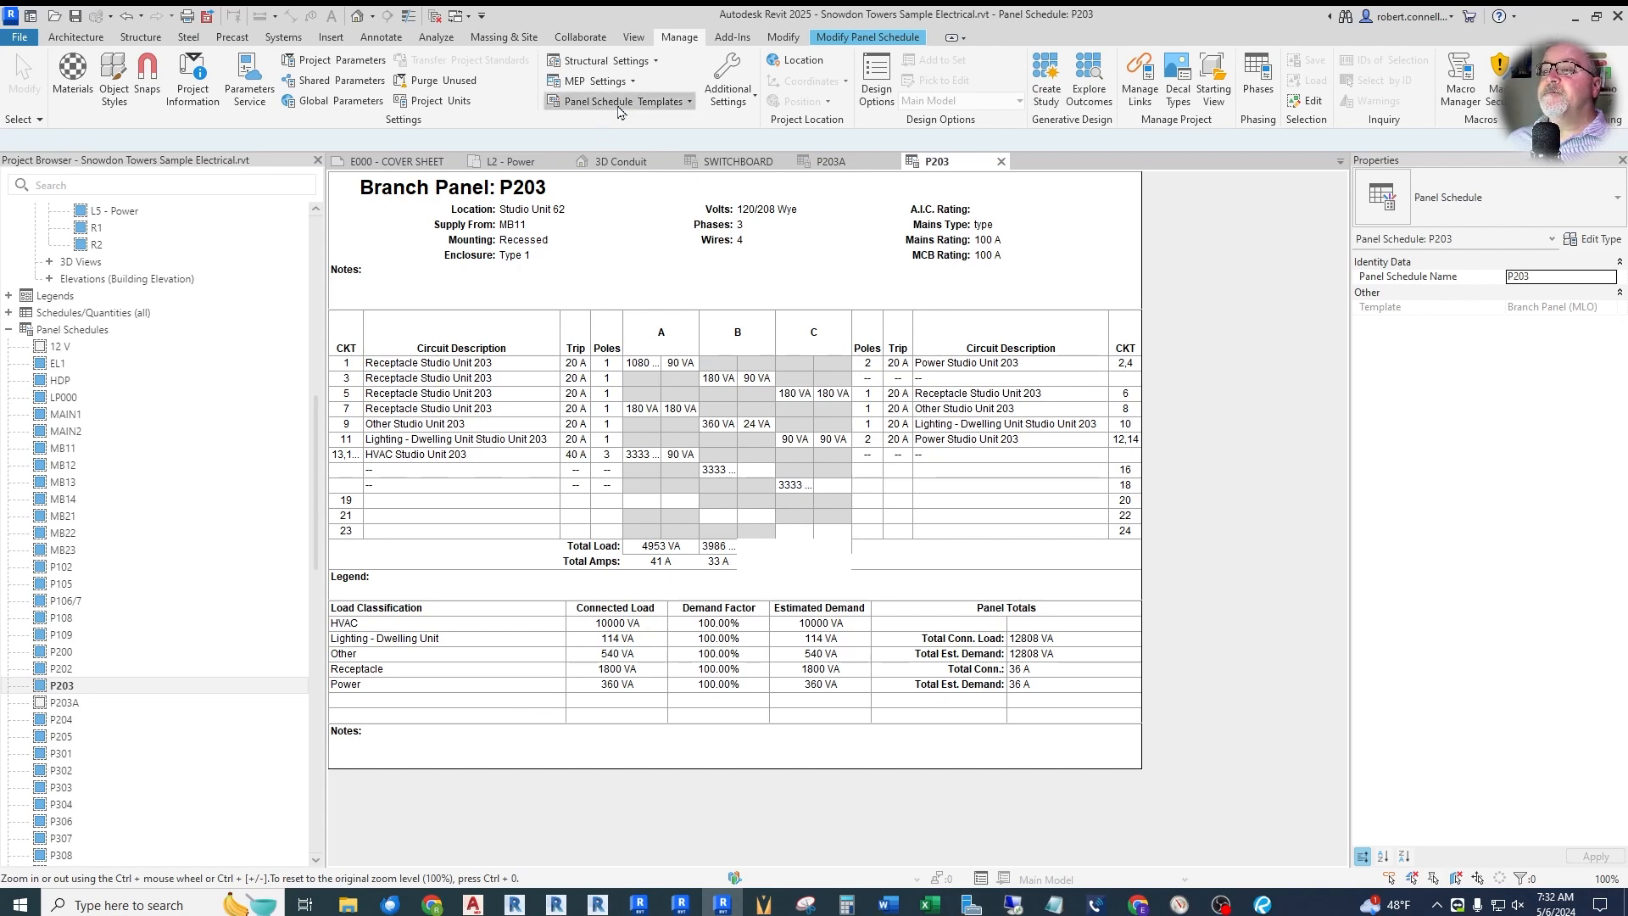
pyautogui.click(615, 103)
pyautogui.click(593, 162)
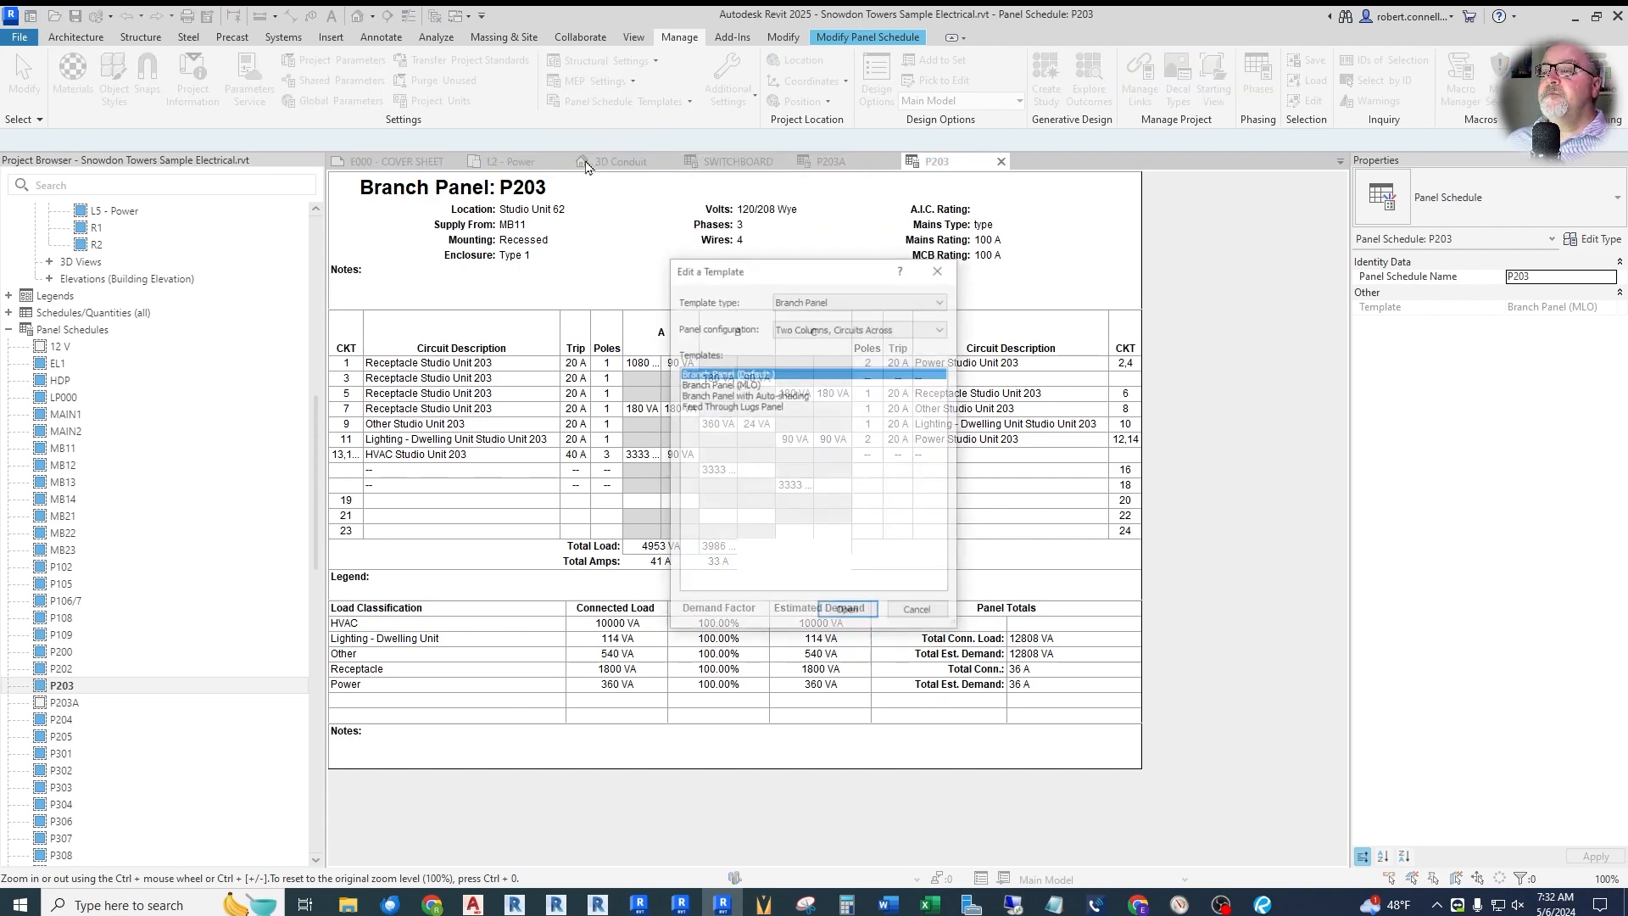
pyautogui.click(733, 386)
pyautogui.click(844, 612)
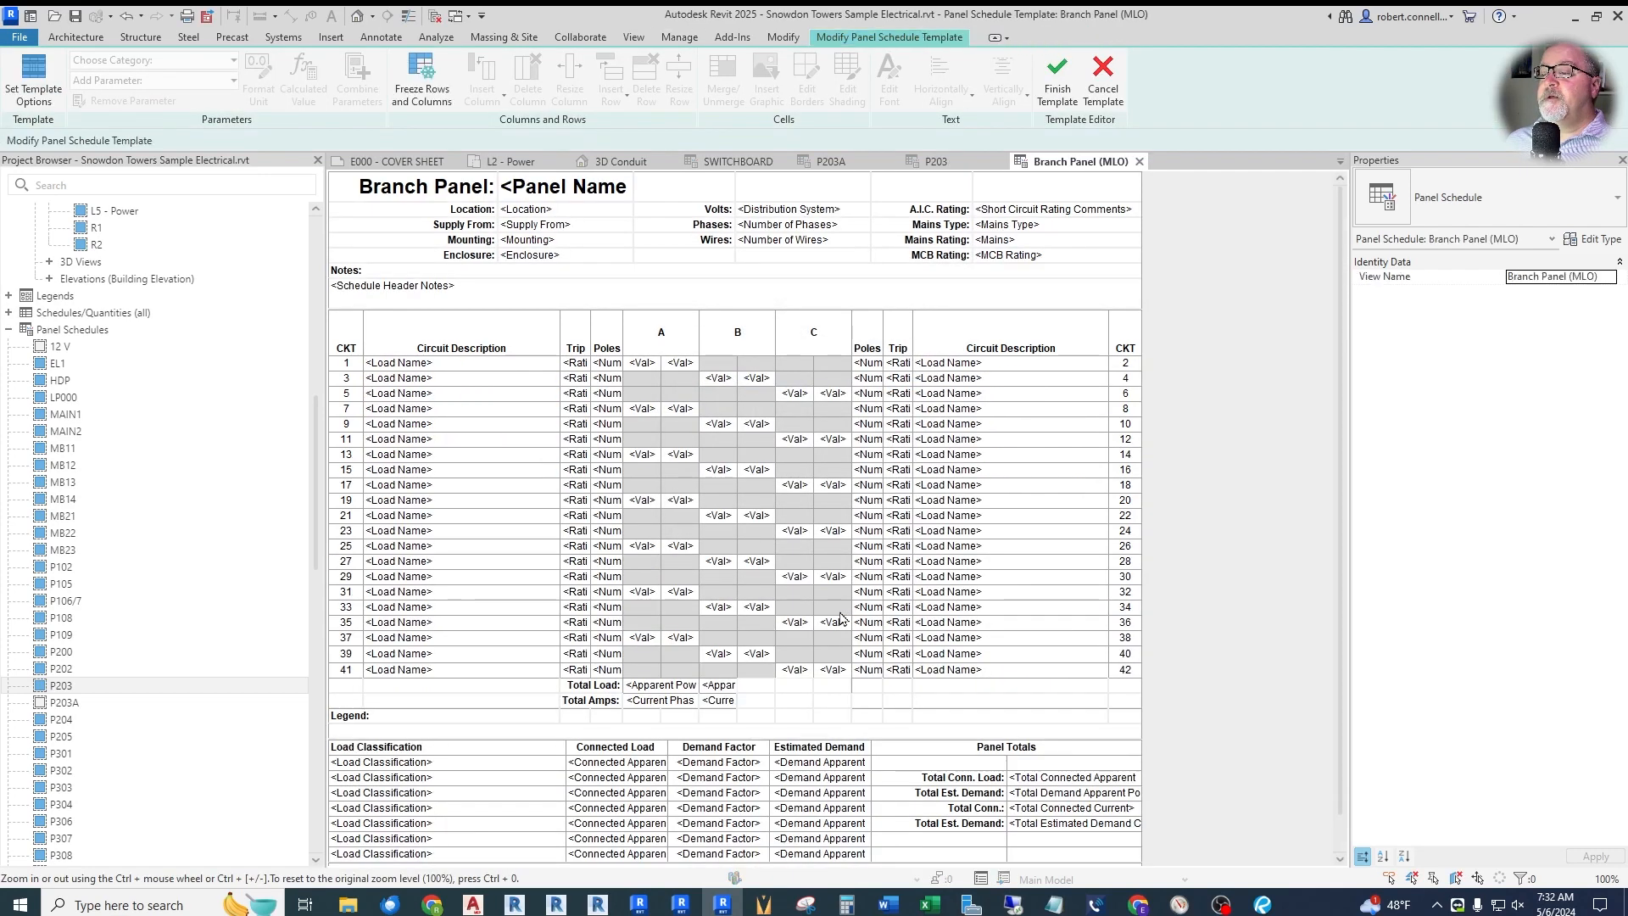
pyautogui.click(32, 92)
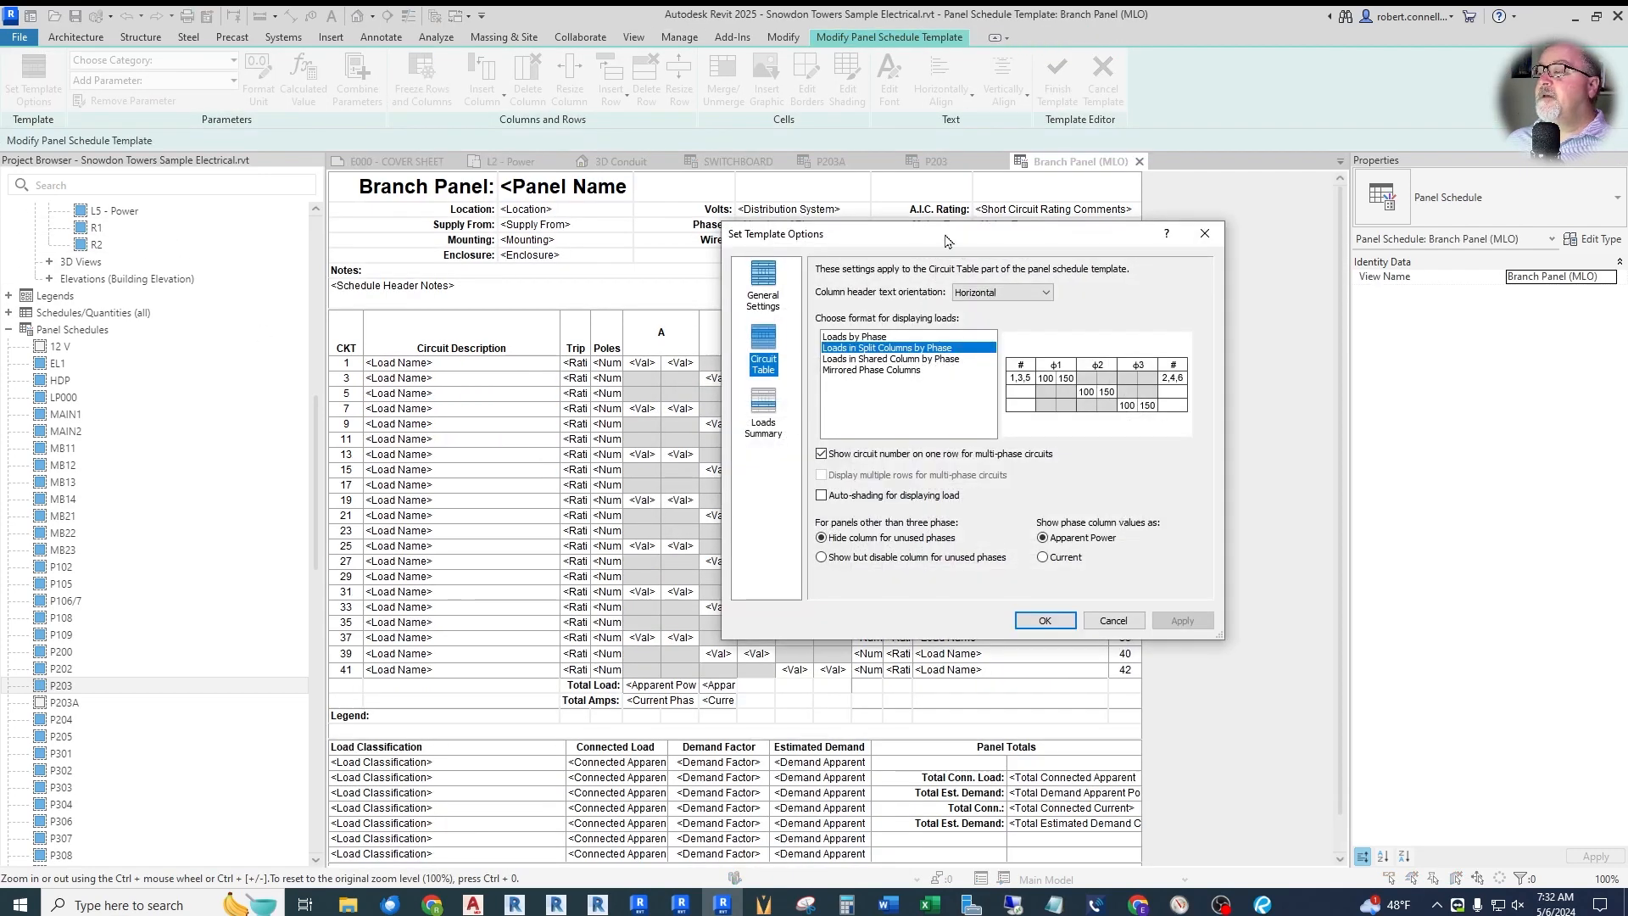
pyautogui.moveTo(948, 240); pyautogui.dragTo(696, 279)
pyautogui.click(568, 493)
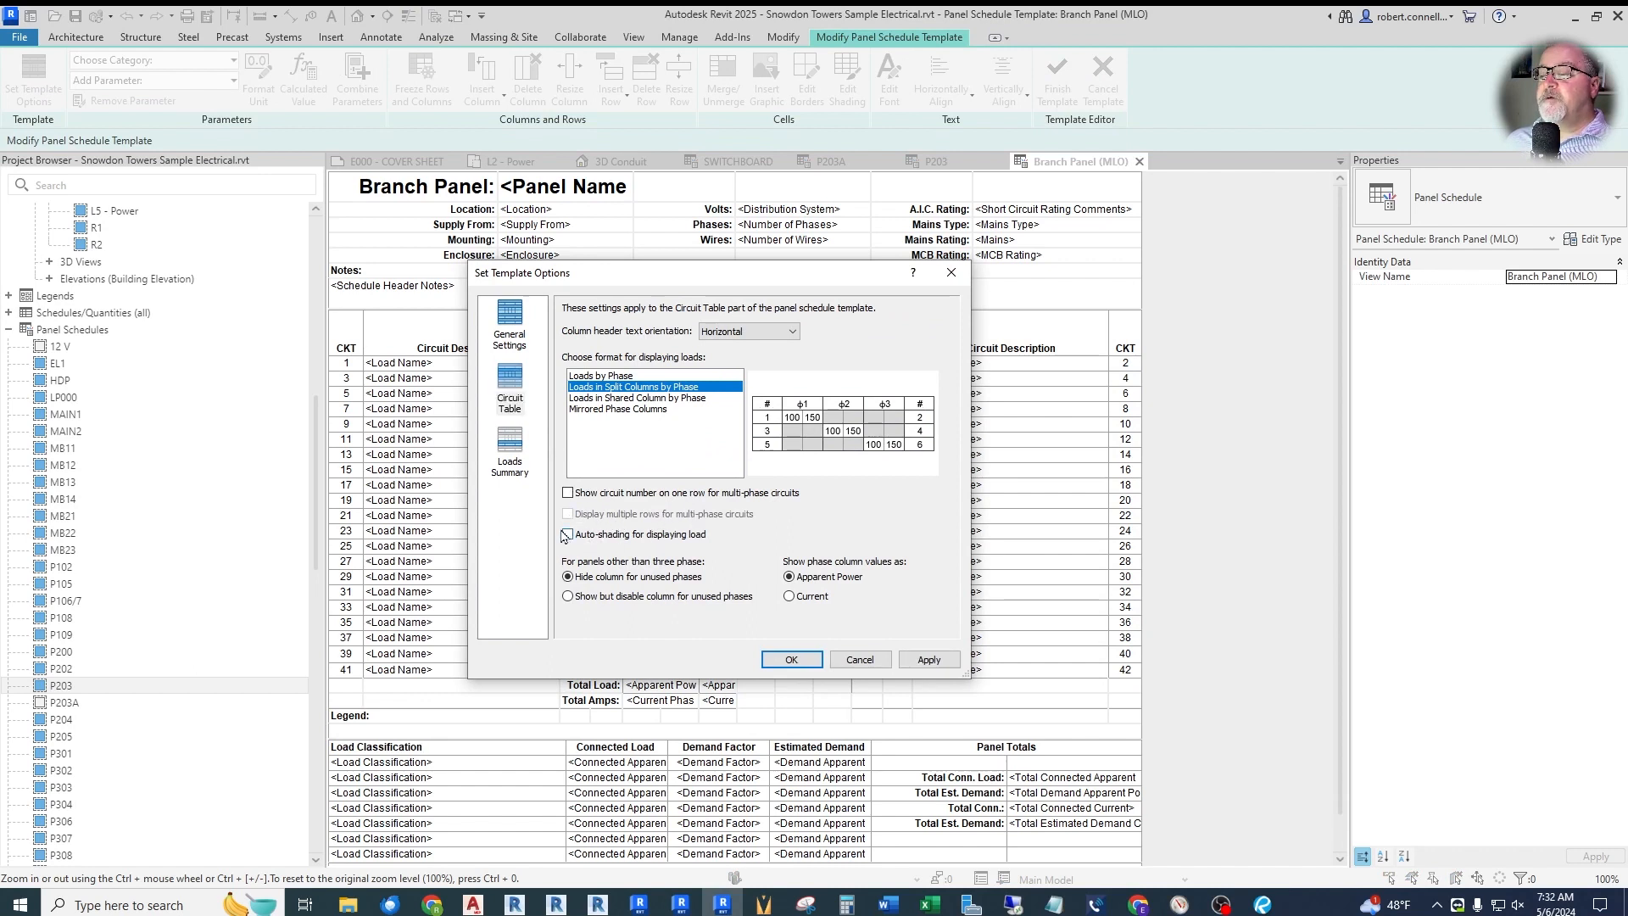
pyautogui.click(702, 536)
pyautogui.click(789, 660)
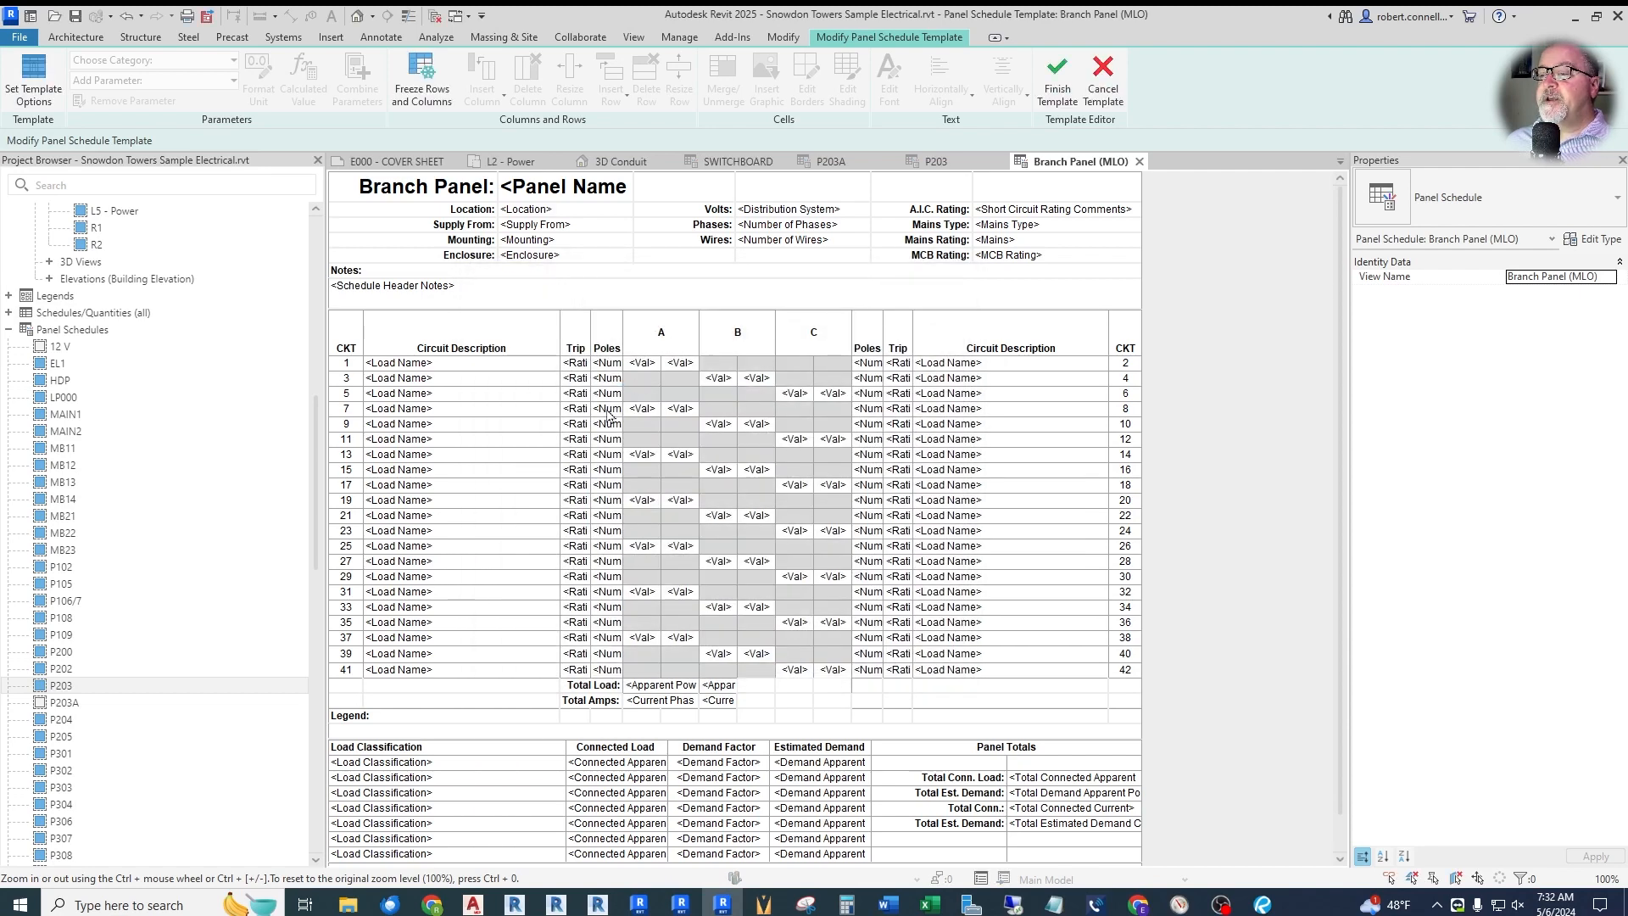
pyautogui.click(1060, 90)
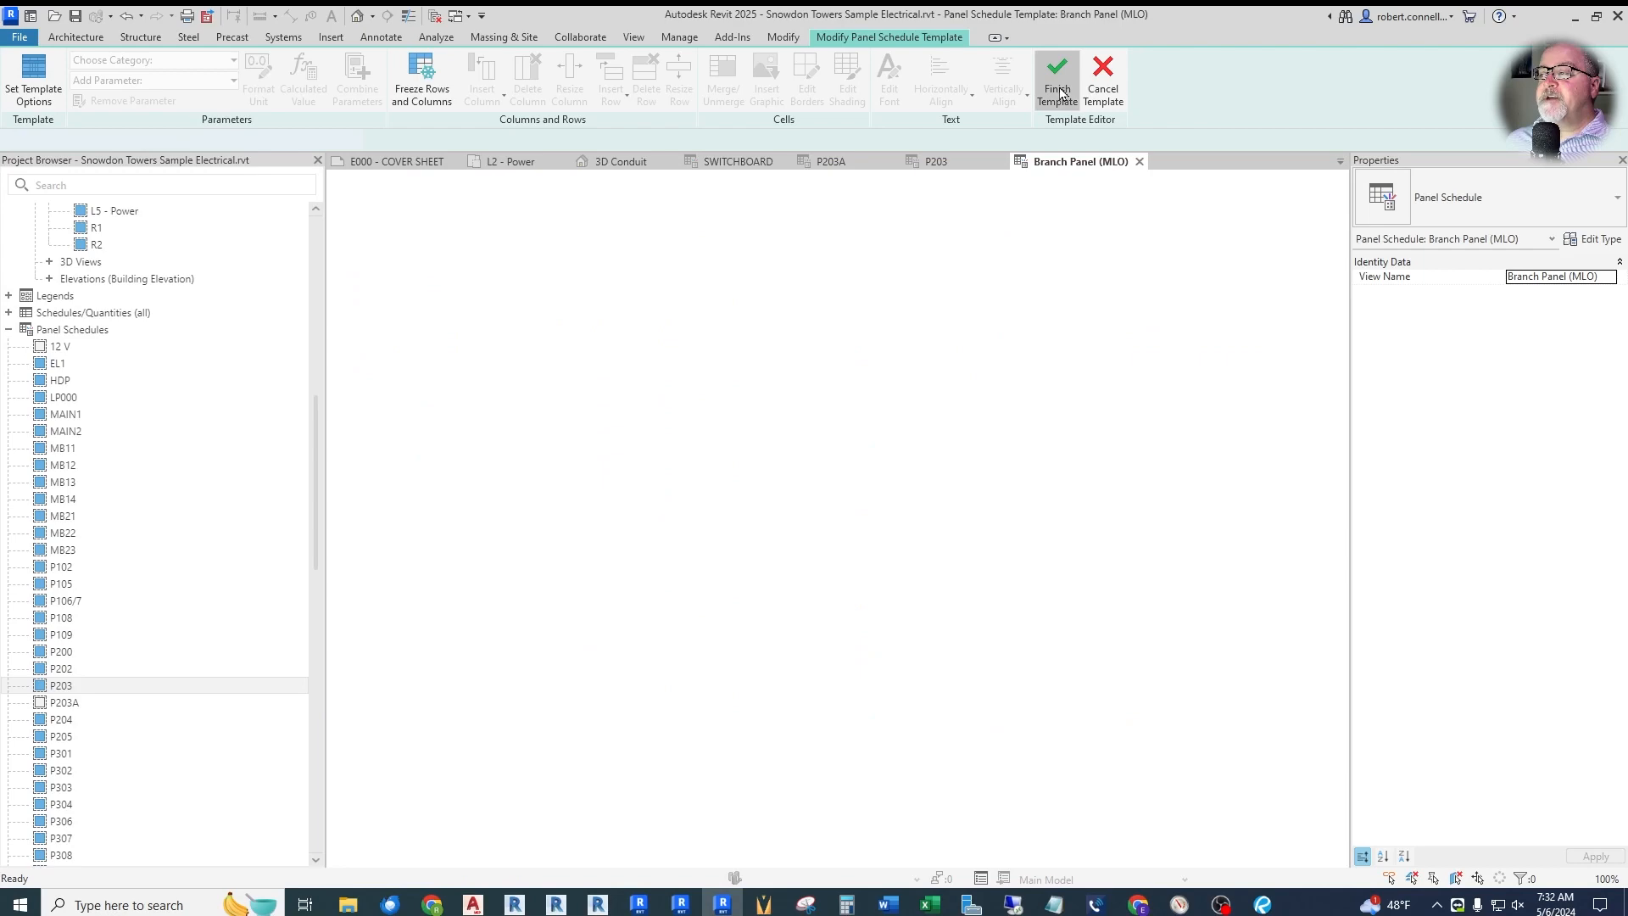
# - Reapply the edited Branch Panel (MLO) template to panel schedule P203
pyautogui.click(26, 81)
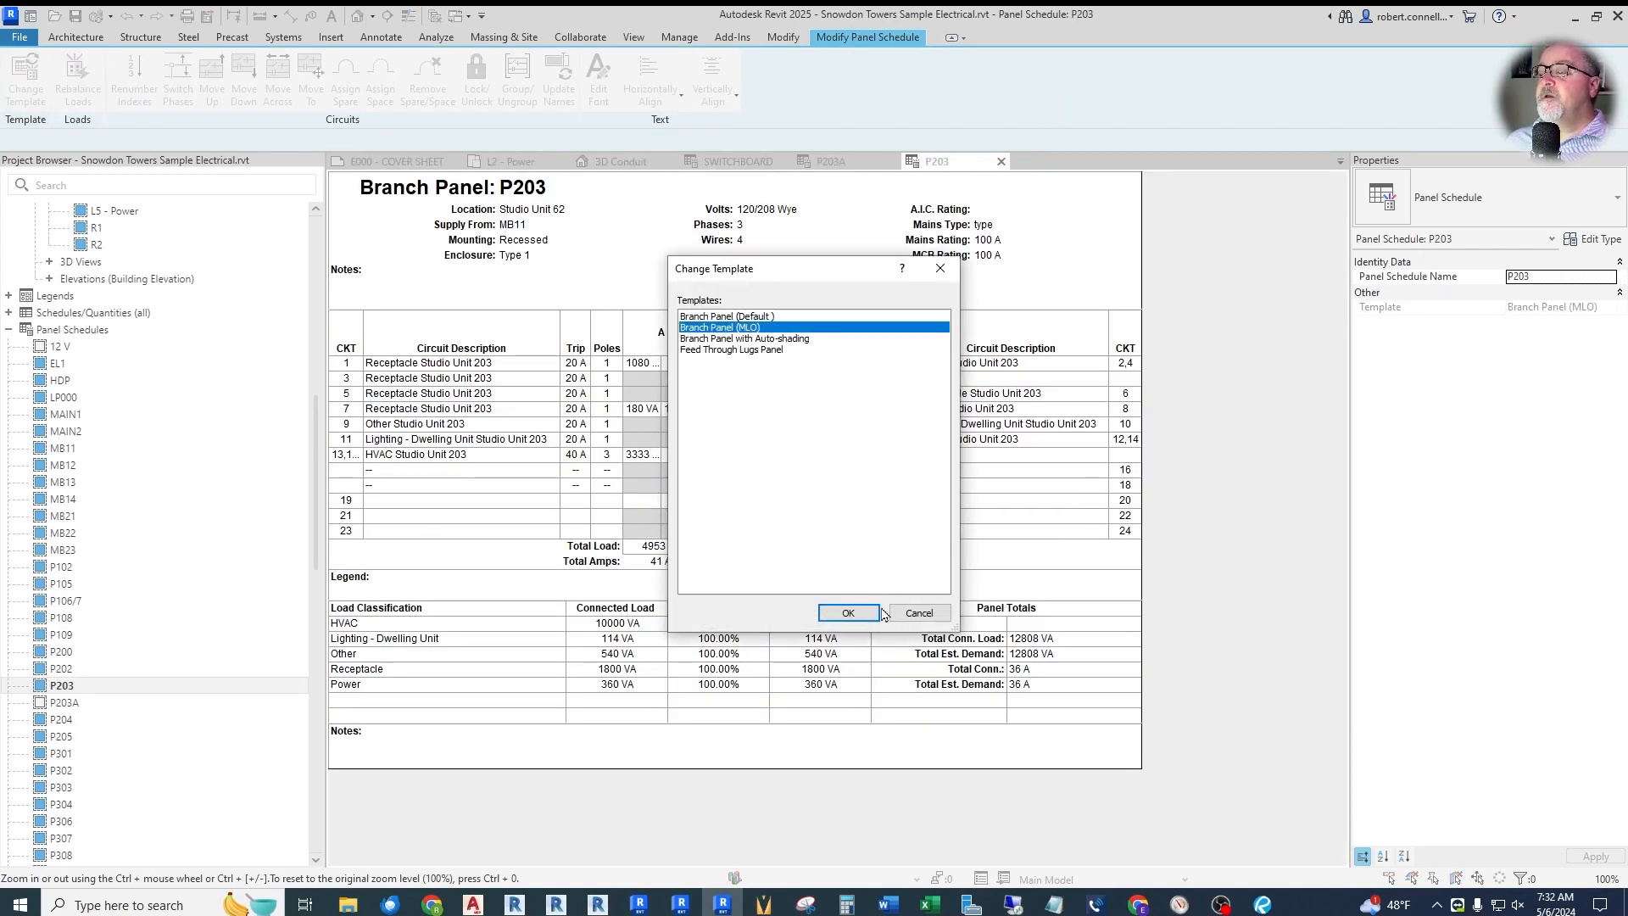
pyautogui.click(839, 612)
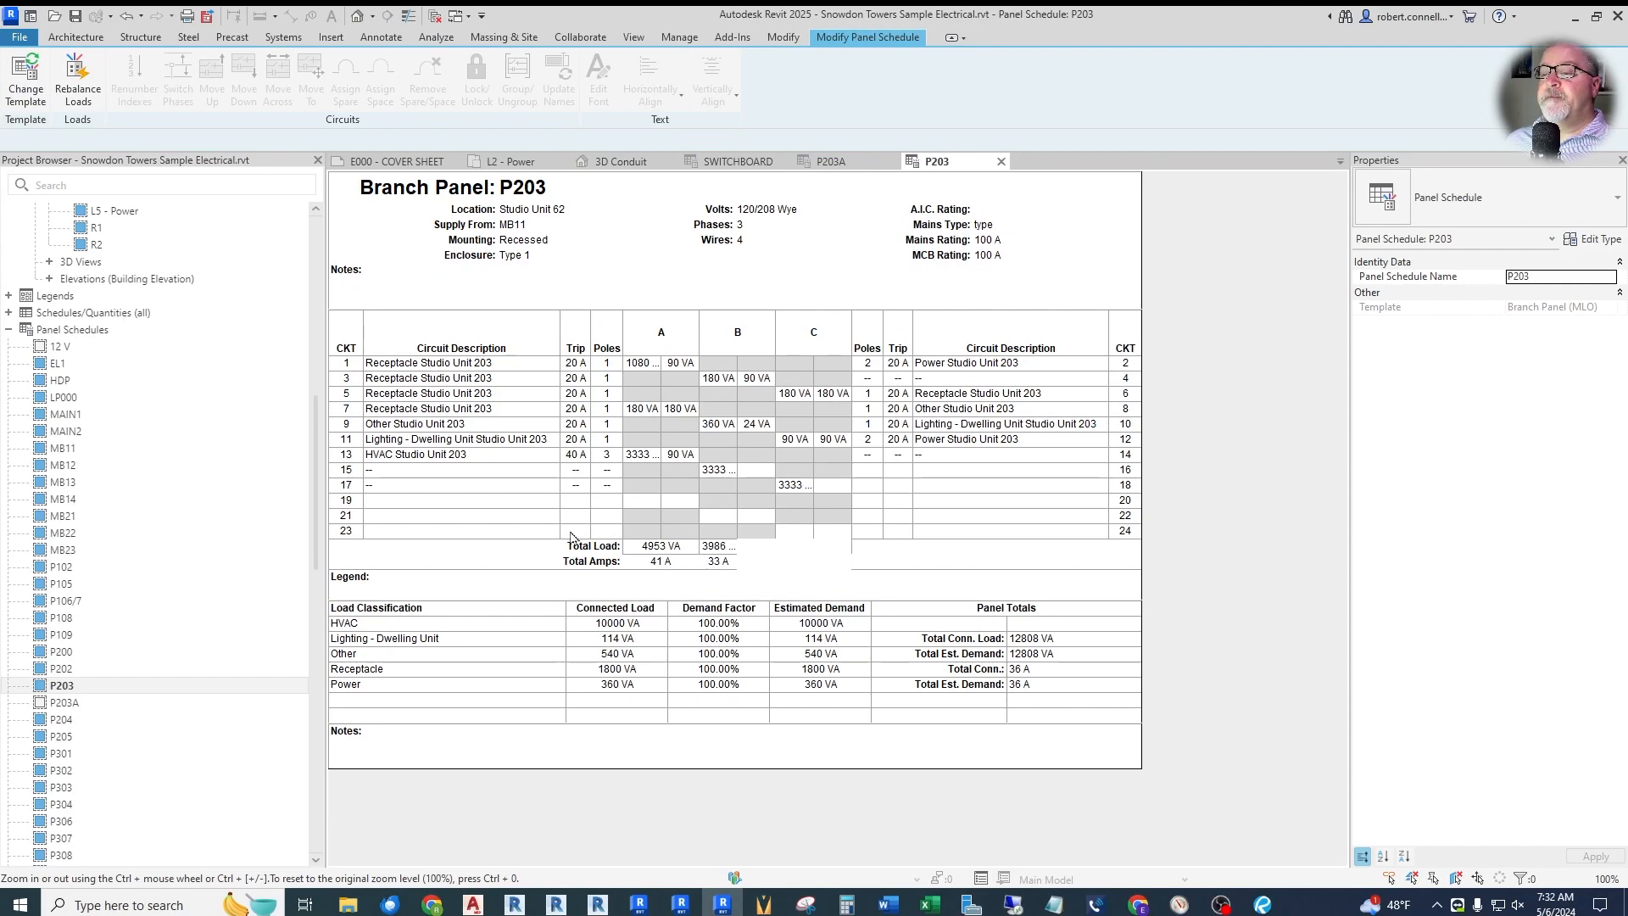
# - Look over the L2 - Power floor plan around panel P203, and return to panel schedule P203
pyautogui.click(512, 161)
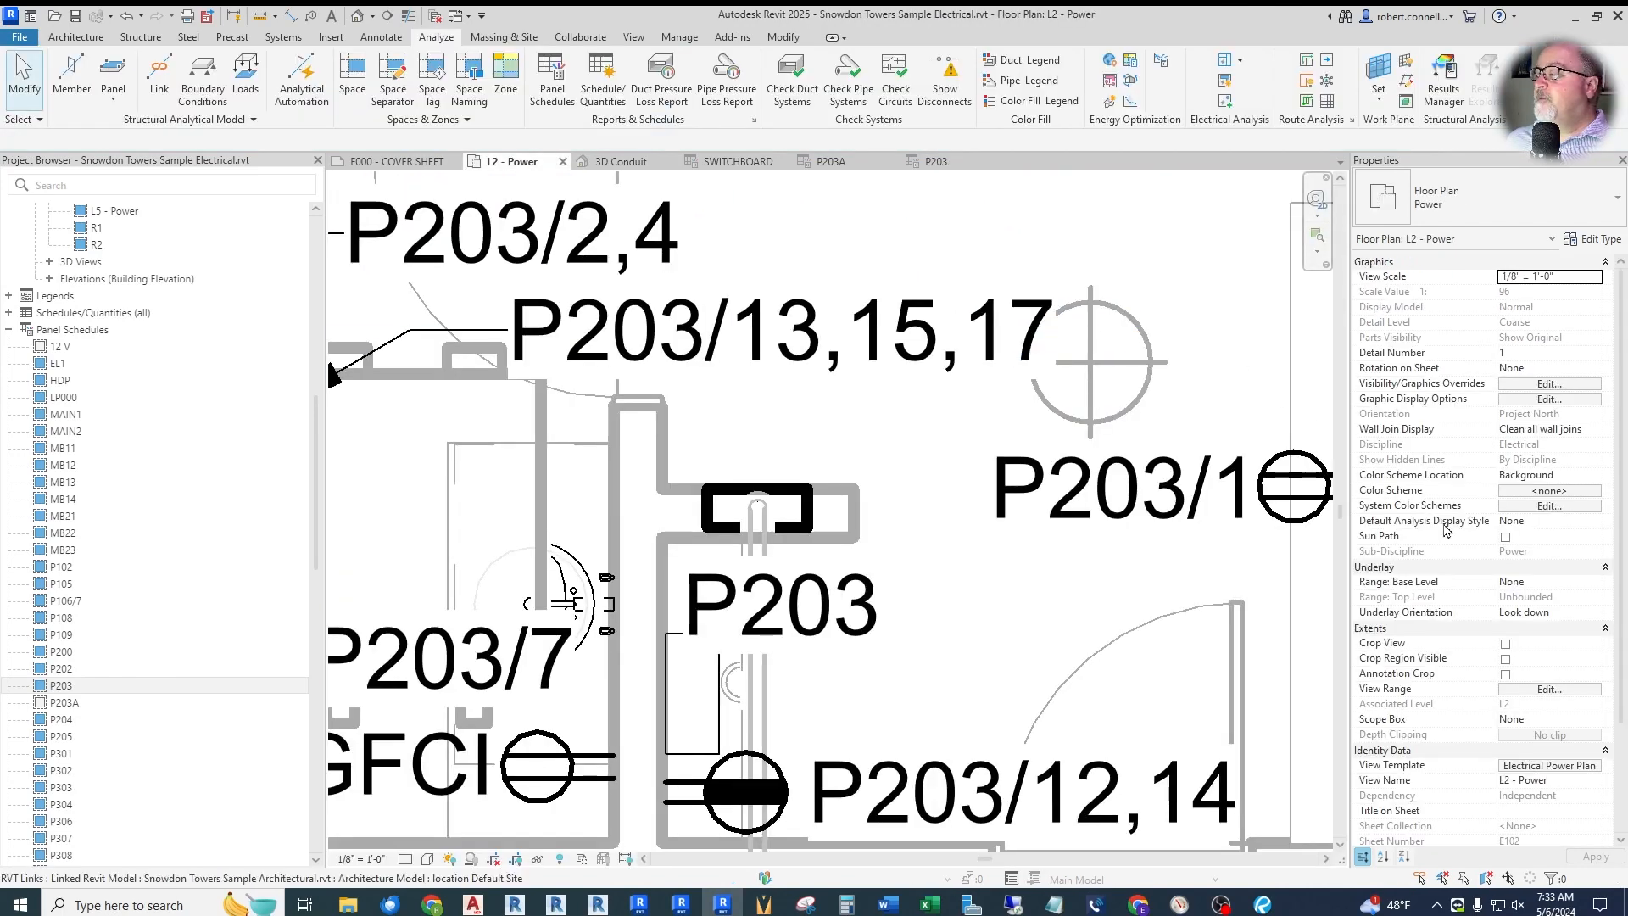
pyautogui.scroll(-3, 1450, 543)
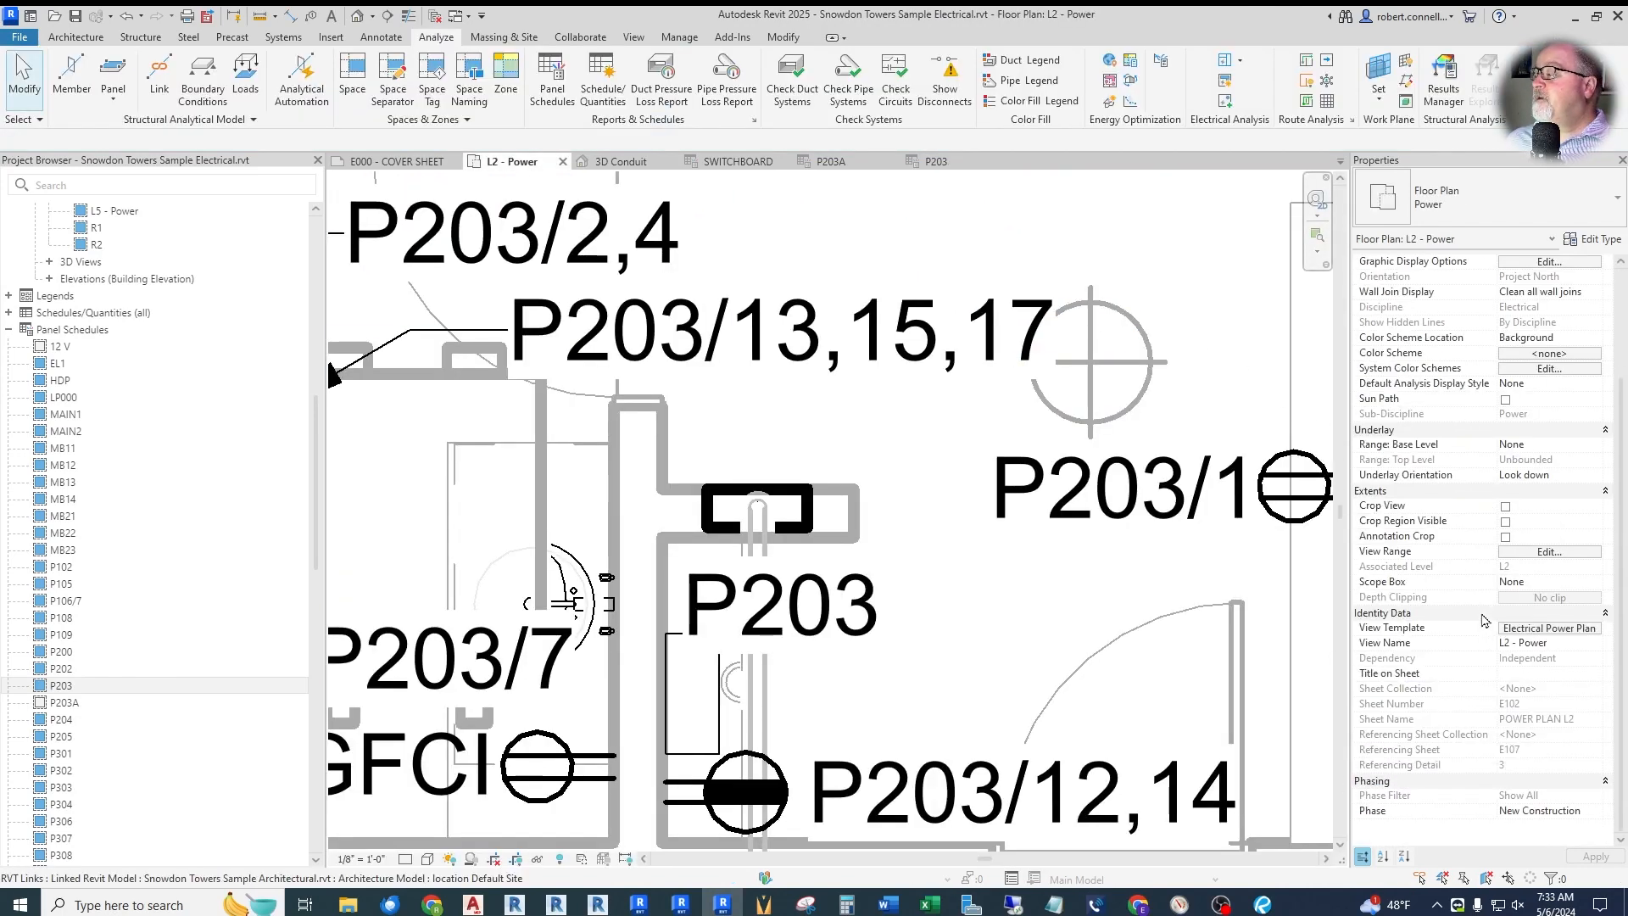
pyautogui.scroll(3, 1485, 590)
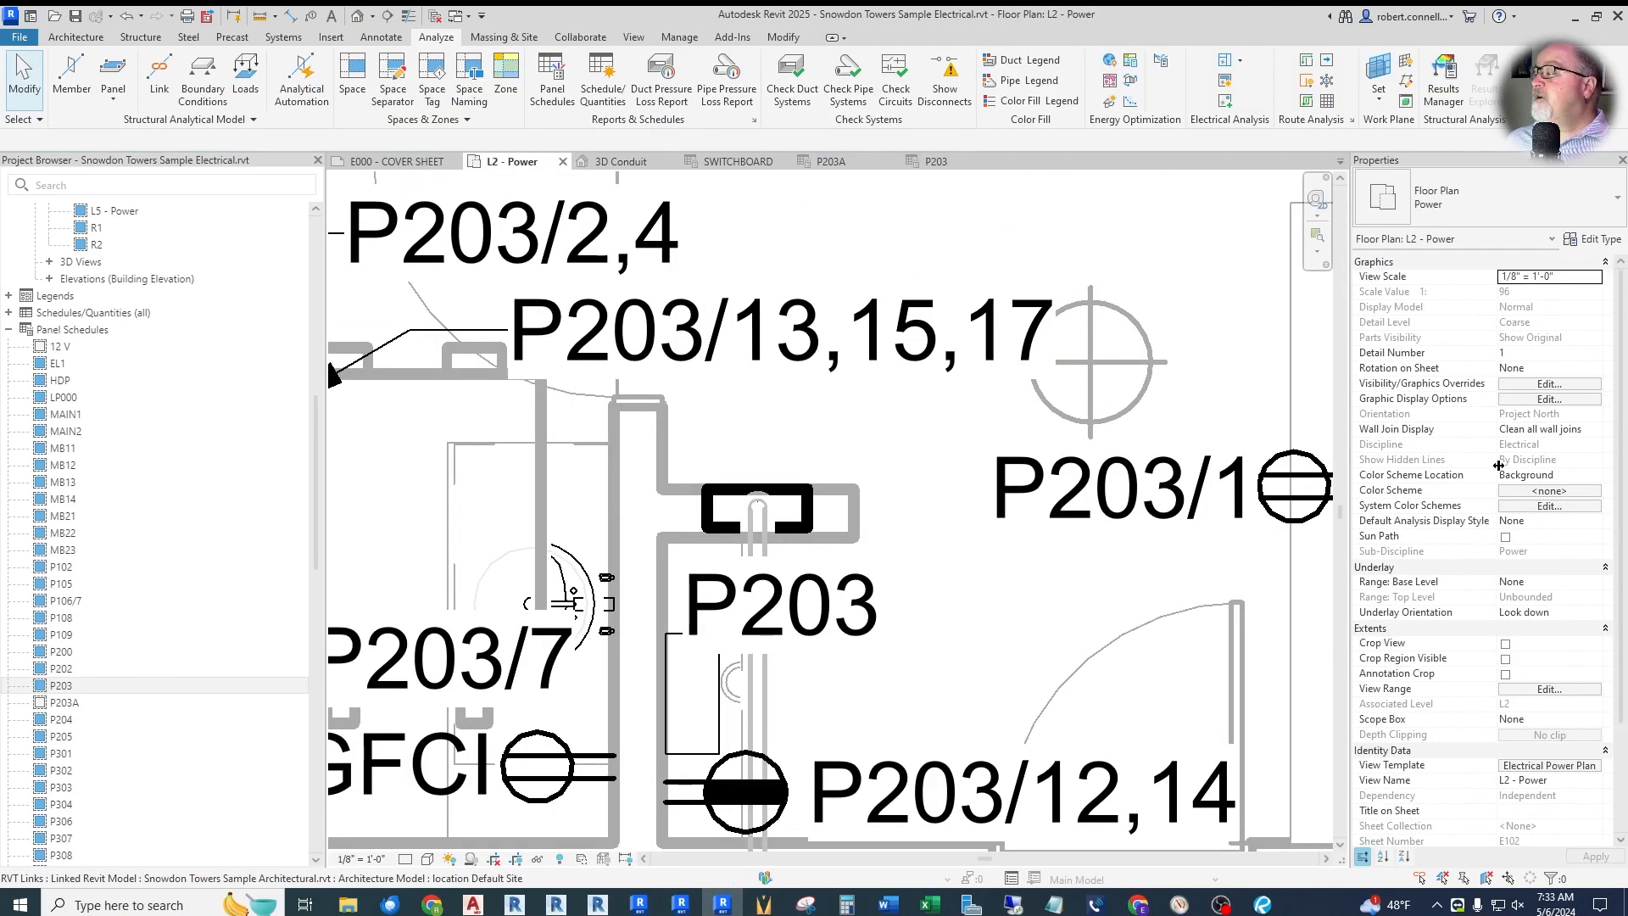
pyautogui.click(774, 487)
pyautogui.scroll(10, 1575, 589)
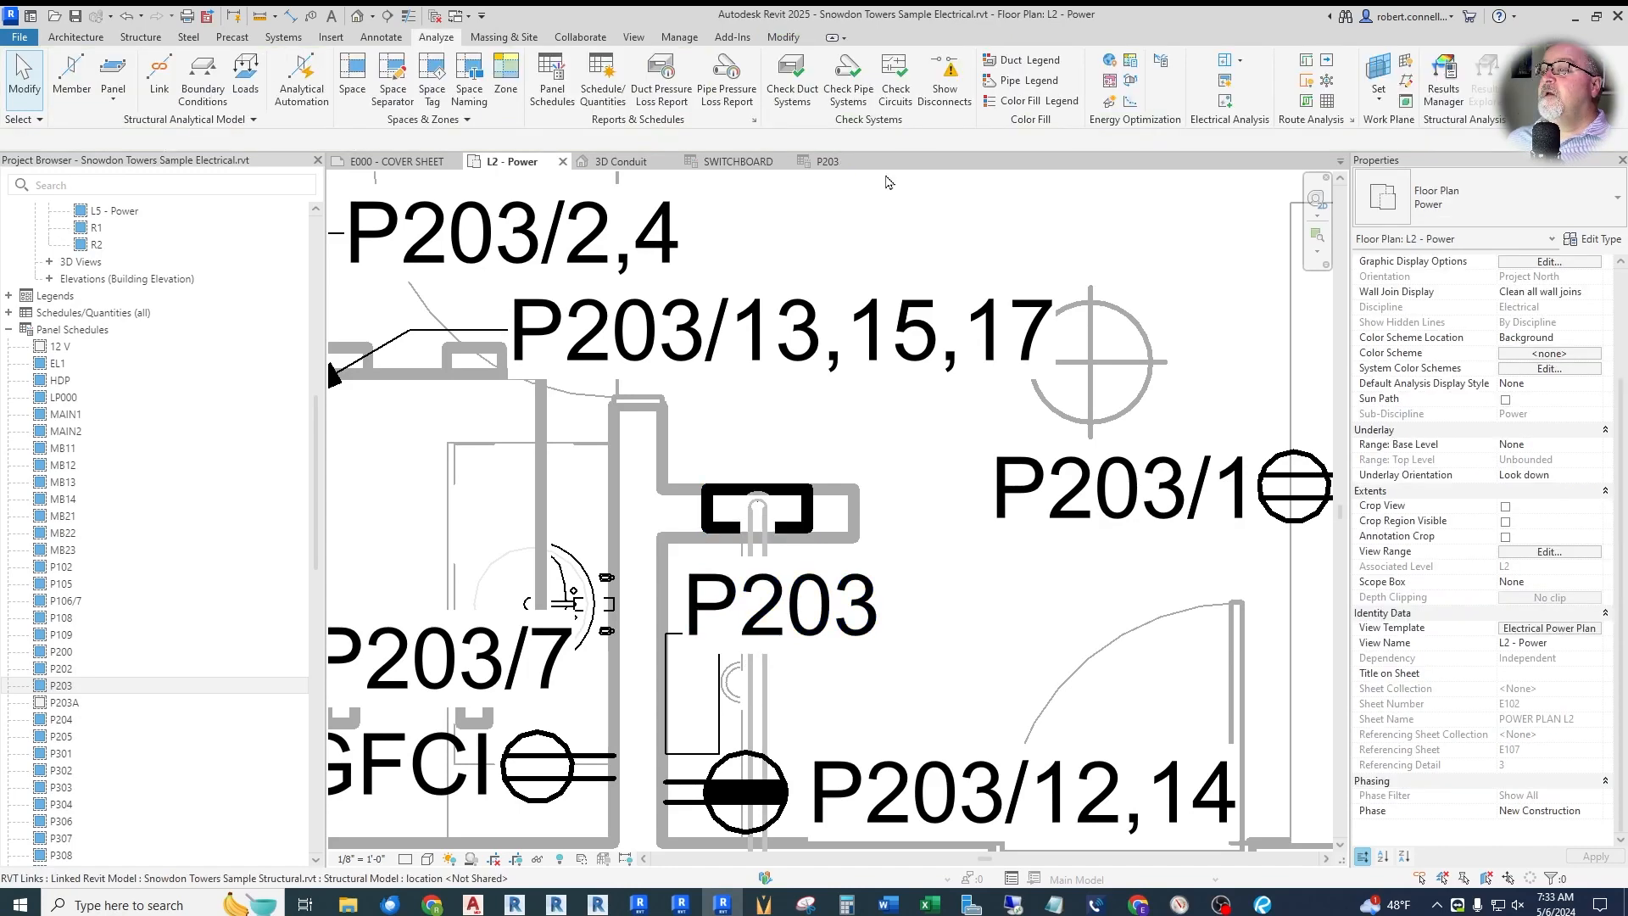
pyautogui.click(852, 165)
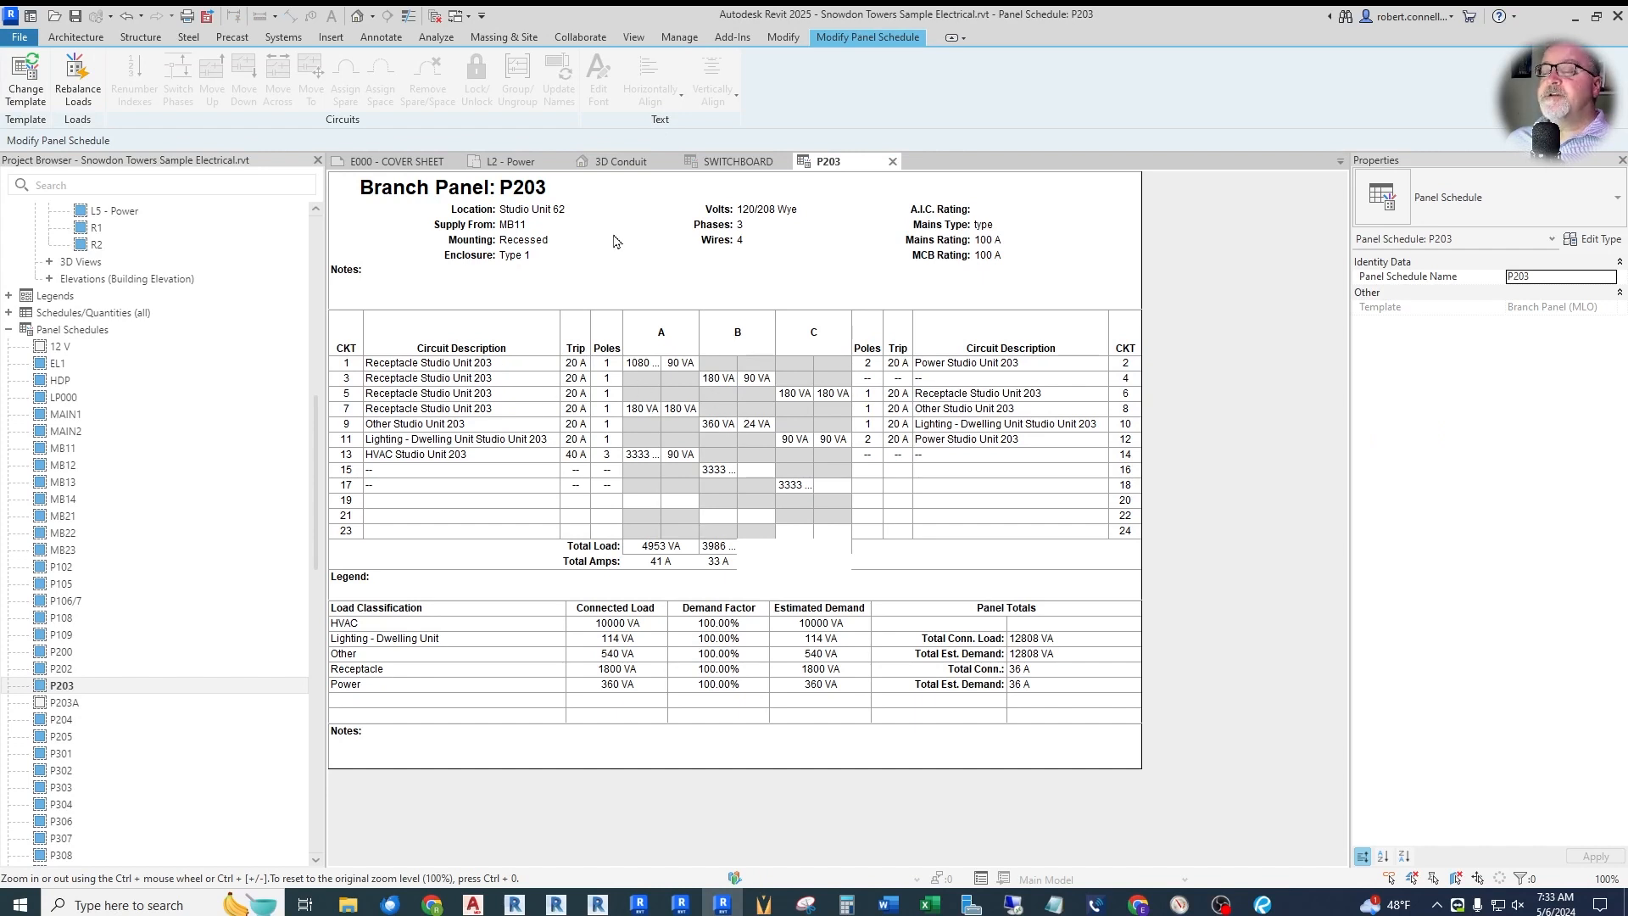
# - Set the Branch Panel (MLO) template to show a fixed number of 42 slots, and finish the template
pyautogui.click(686, 39)
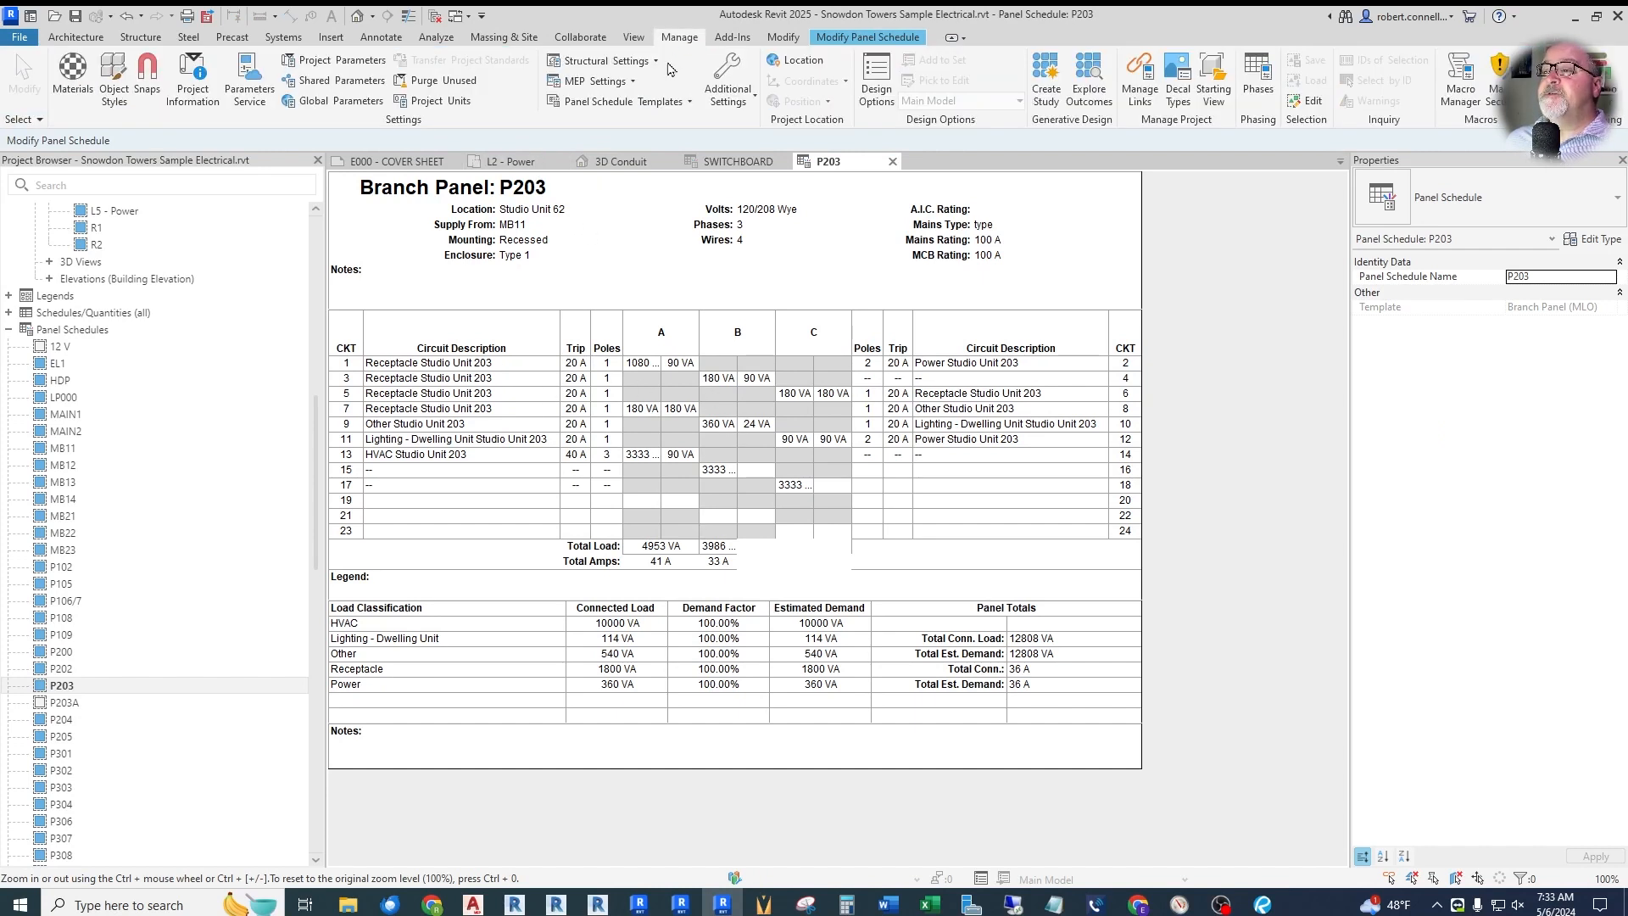
pyautogui.click(612, 101)
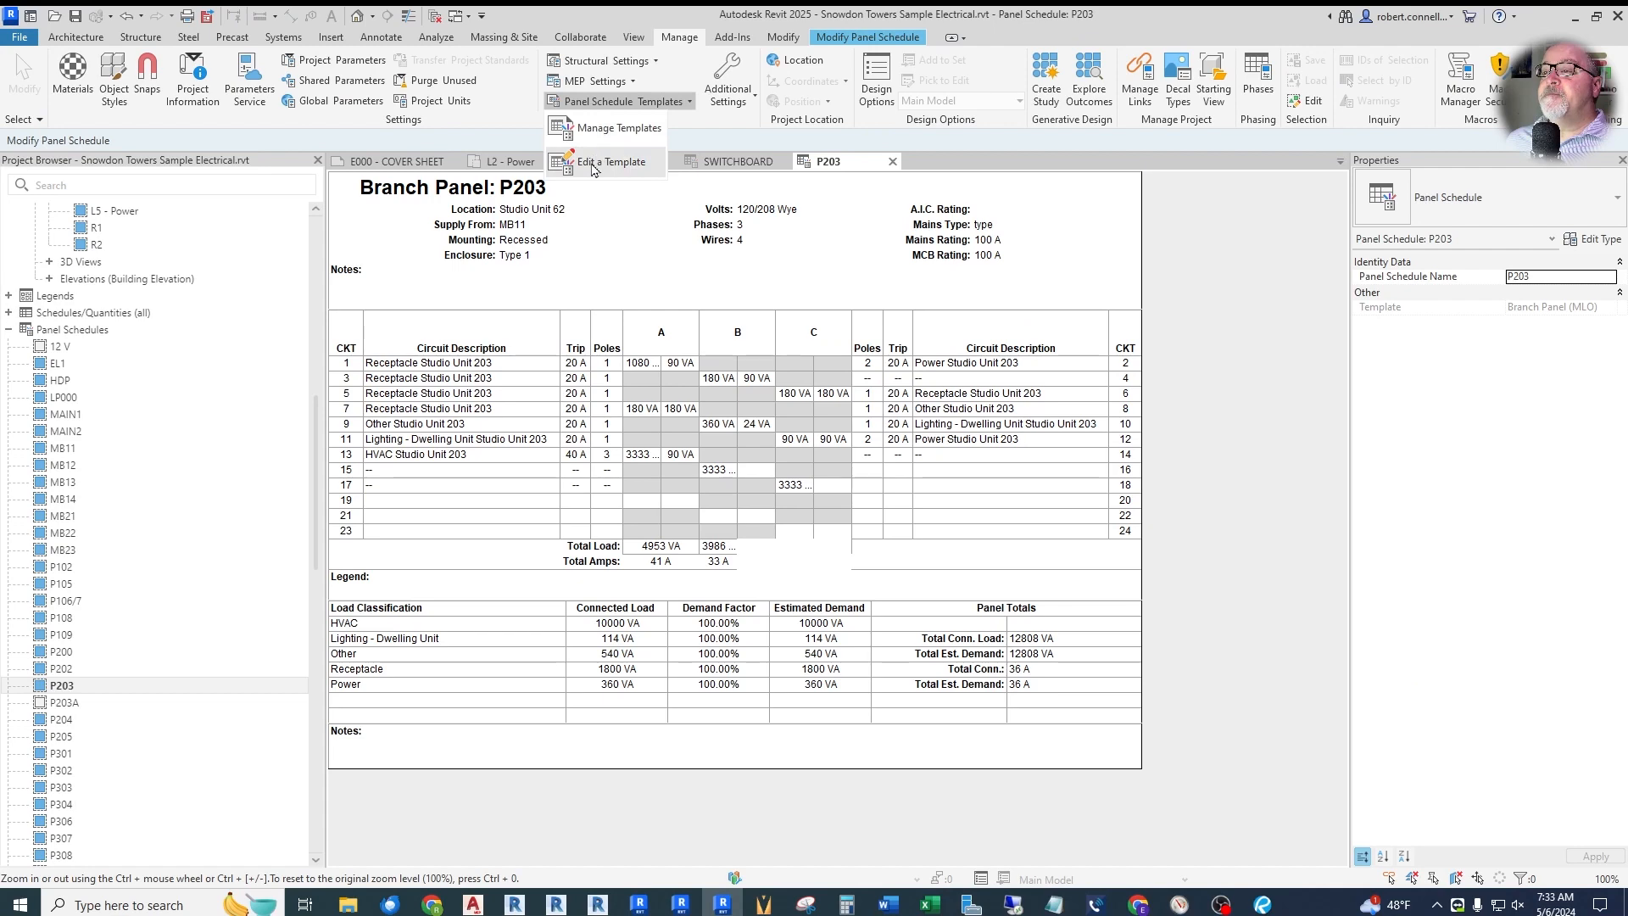
pyautogui.click(595, 166)
pyautogui.click(720, 384)
pyautogui.click(848, 612)
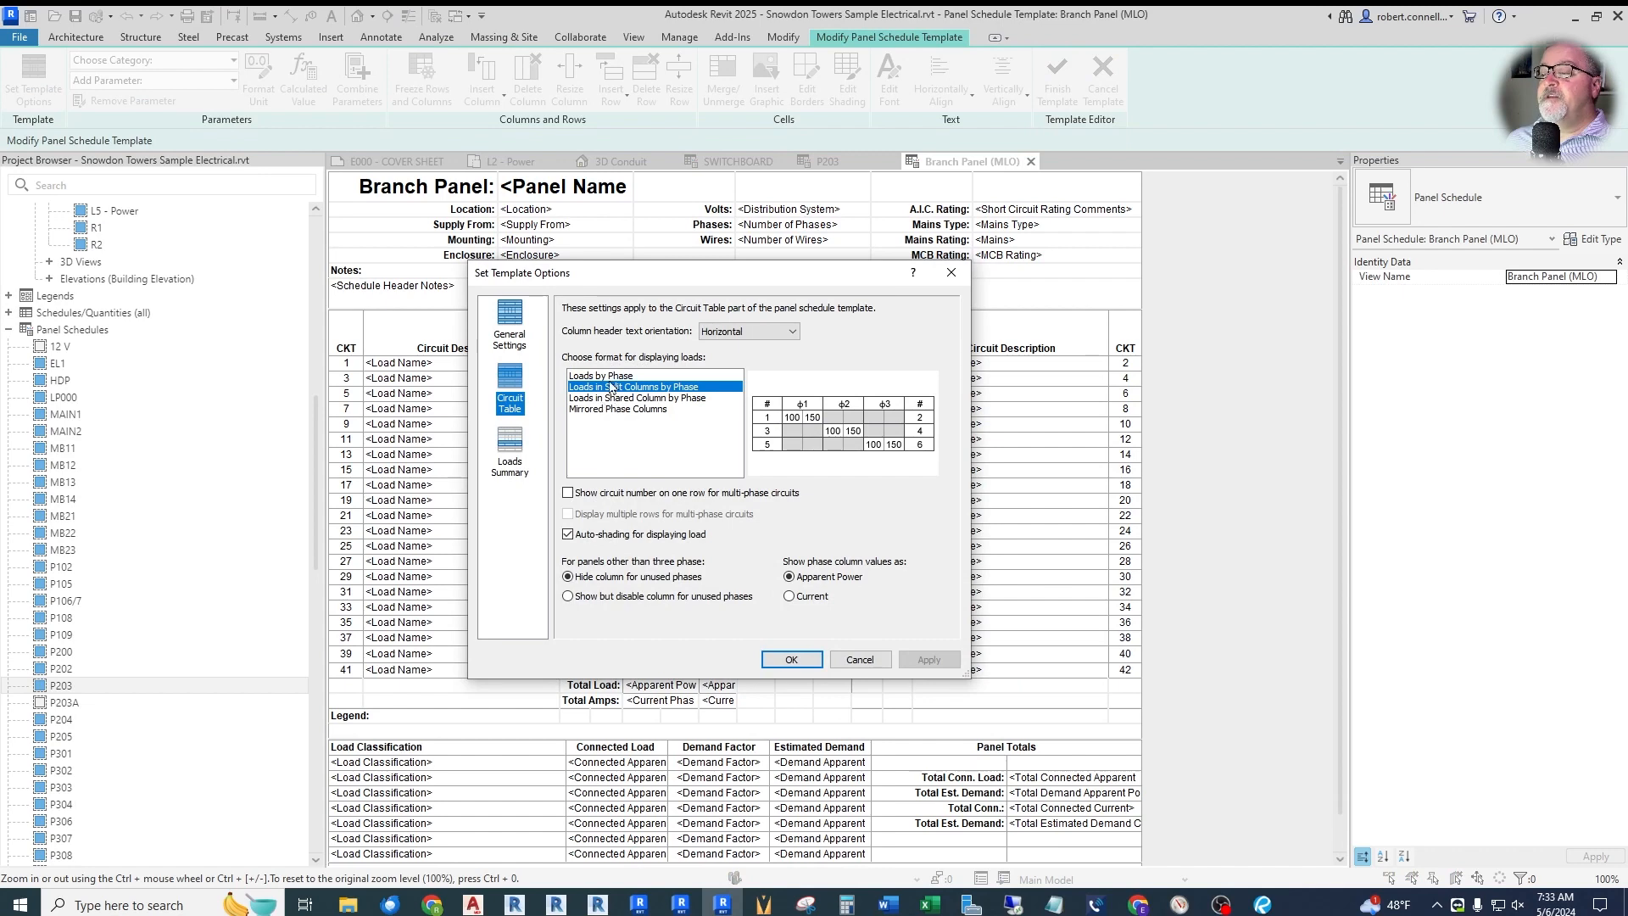
pyautogui.click(519, 328)
pyautogui.click(697, 452)
pyautogui.click(795, 659)
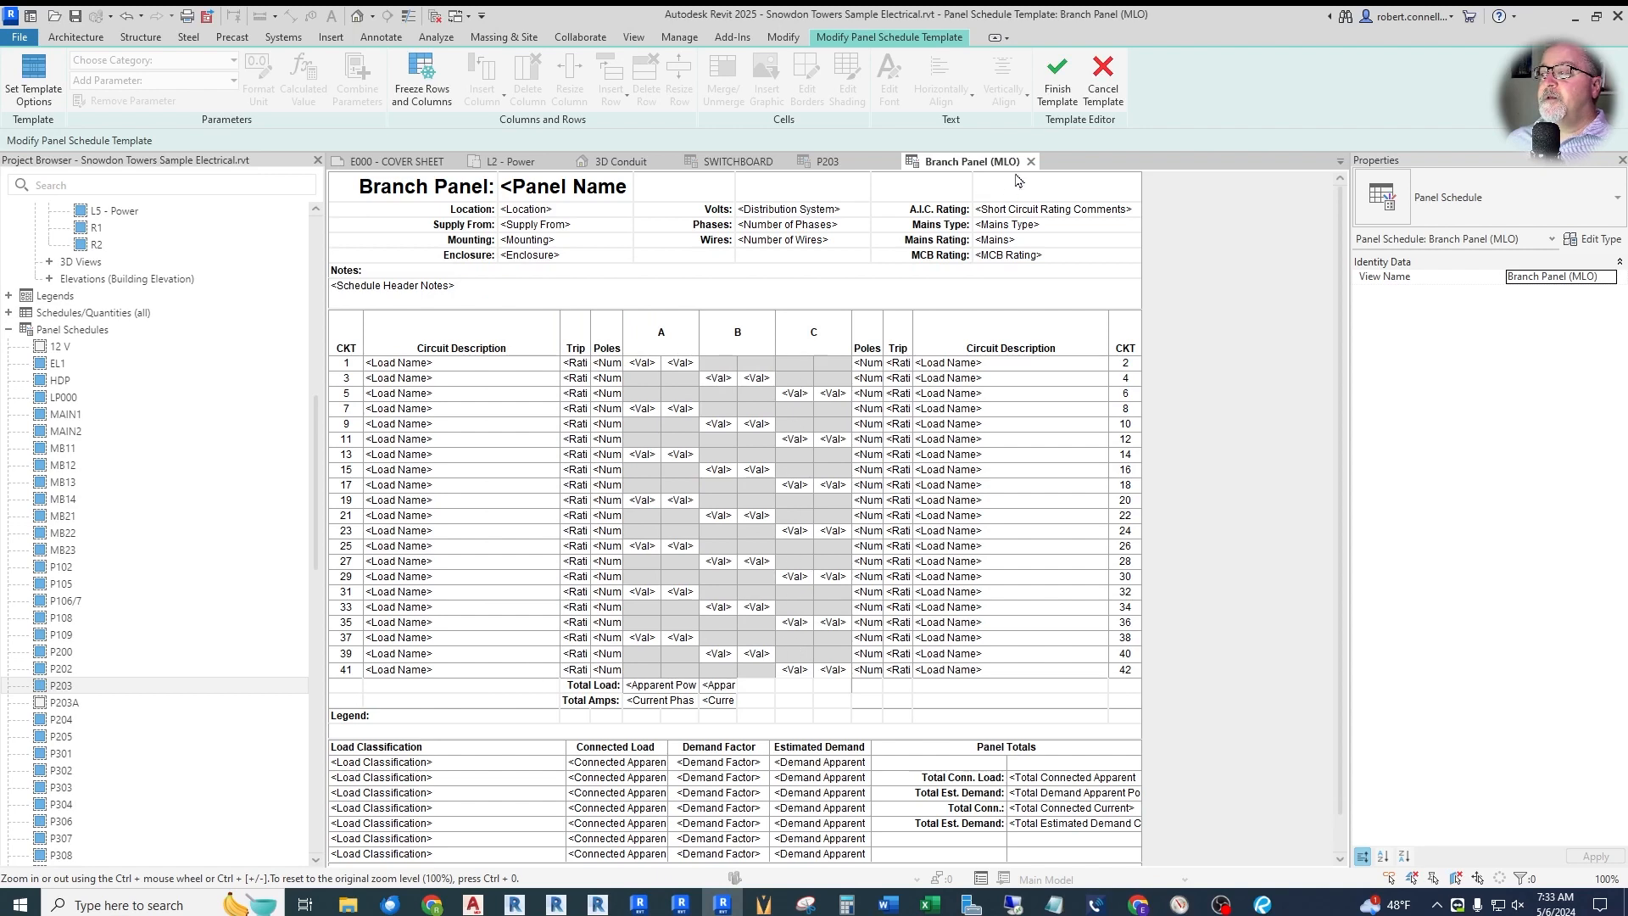
pyautogui.click(1057, 76)
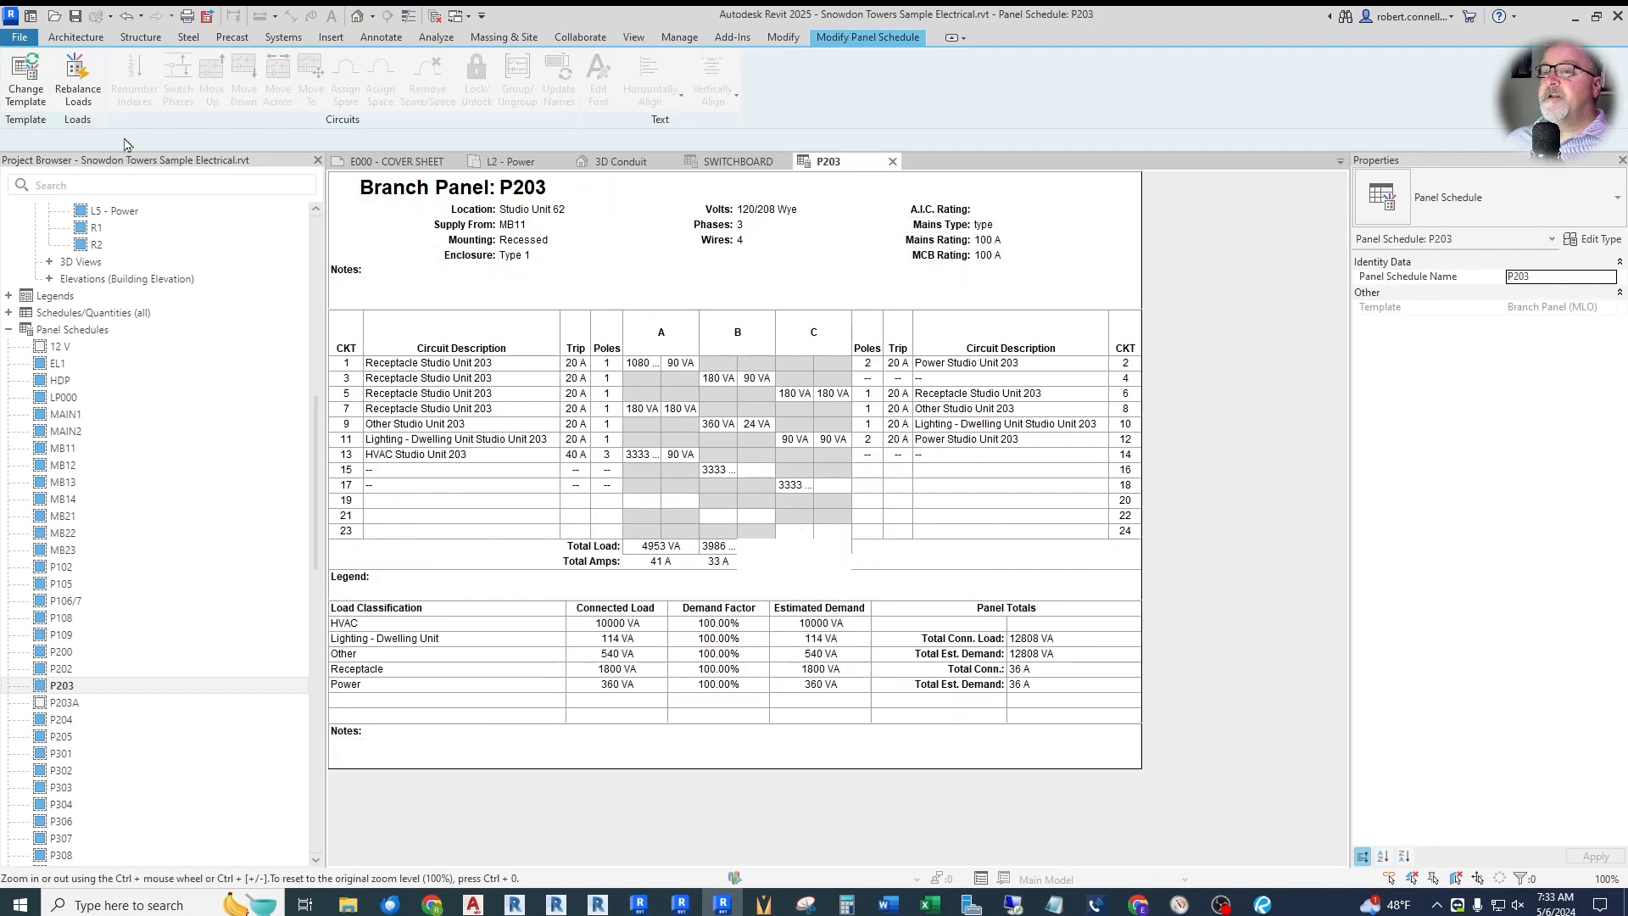
# - Reapply the Branch Panel (MLO) template with its changed slot setting to panel schedule P203
pyautogui.click(25, 83)
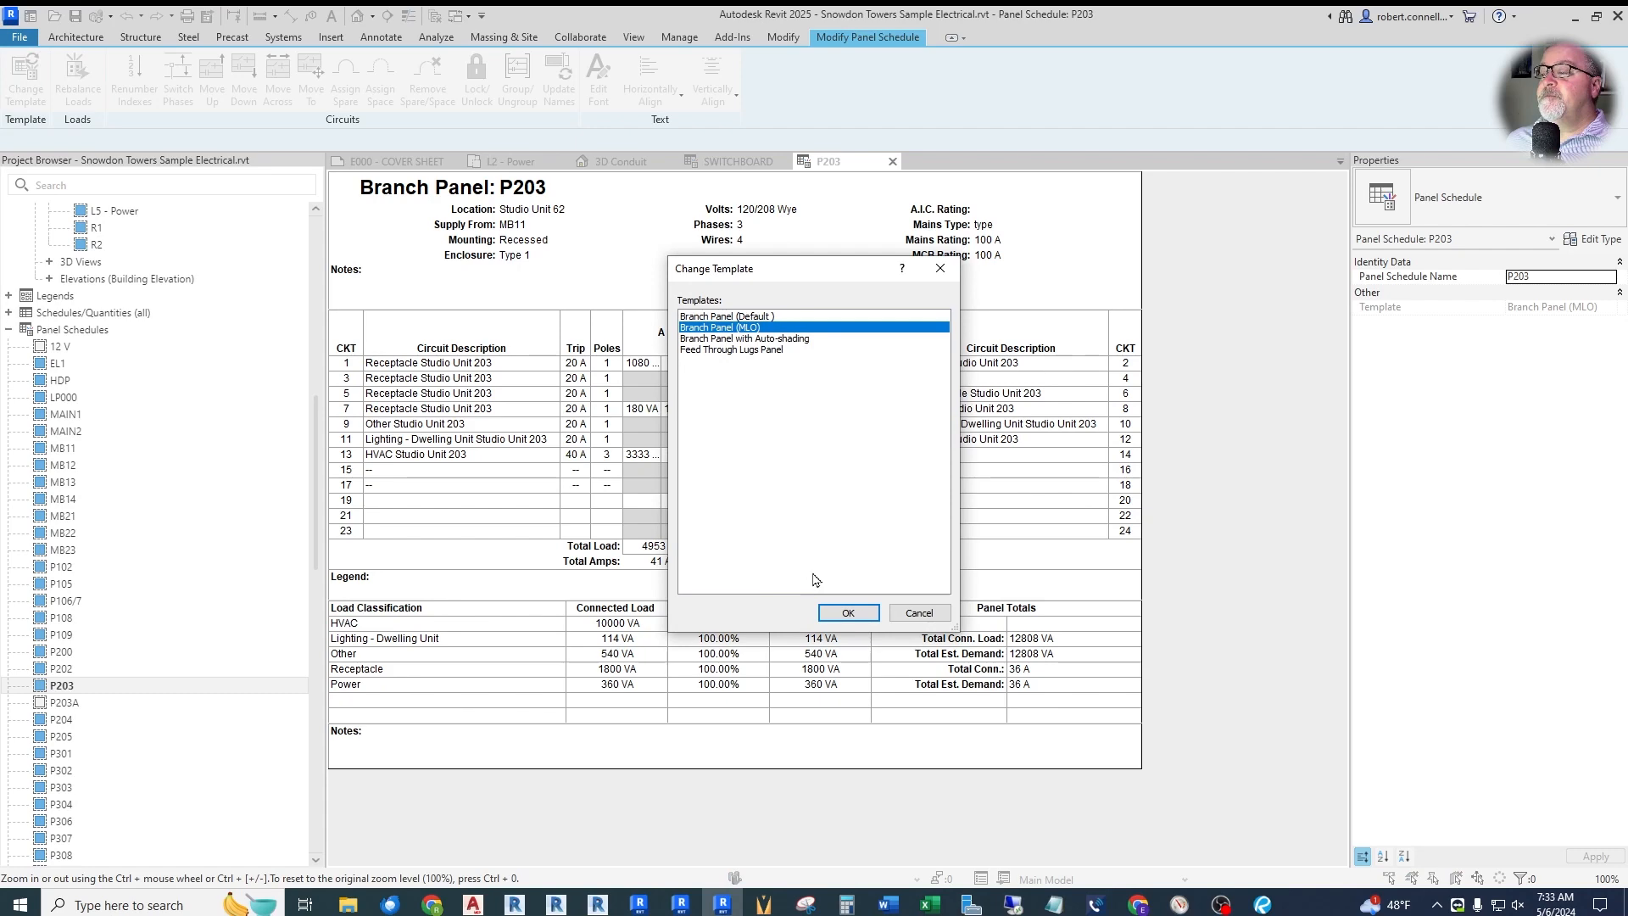
pyautogui.click(833, 613)
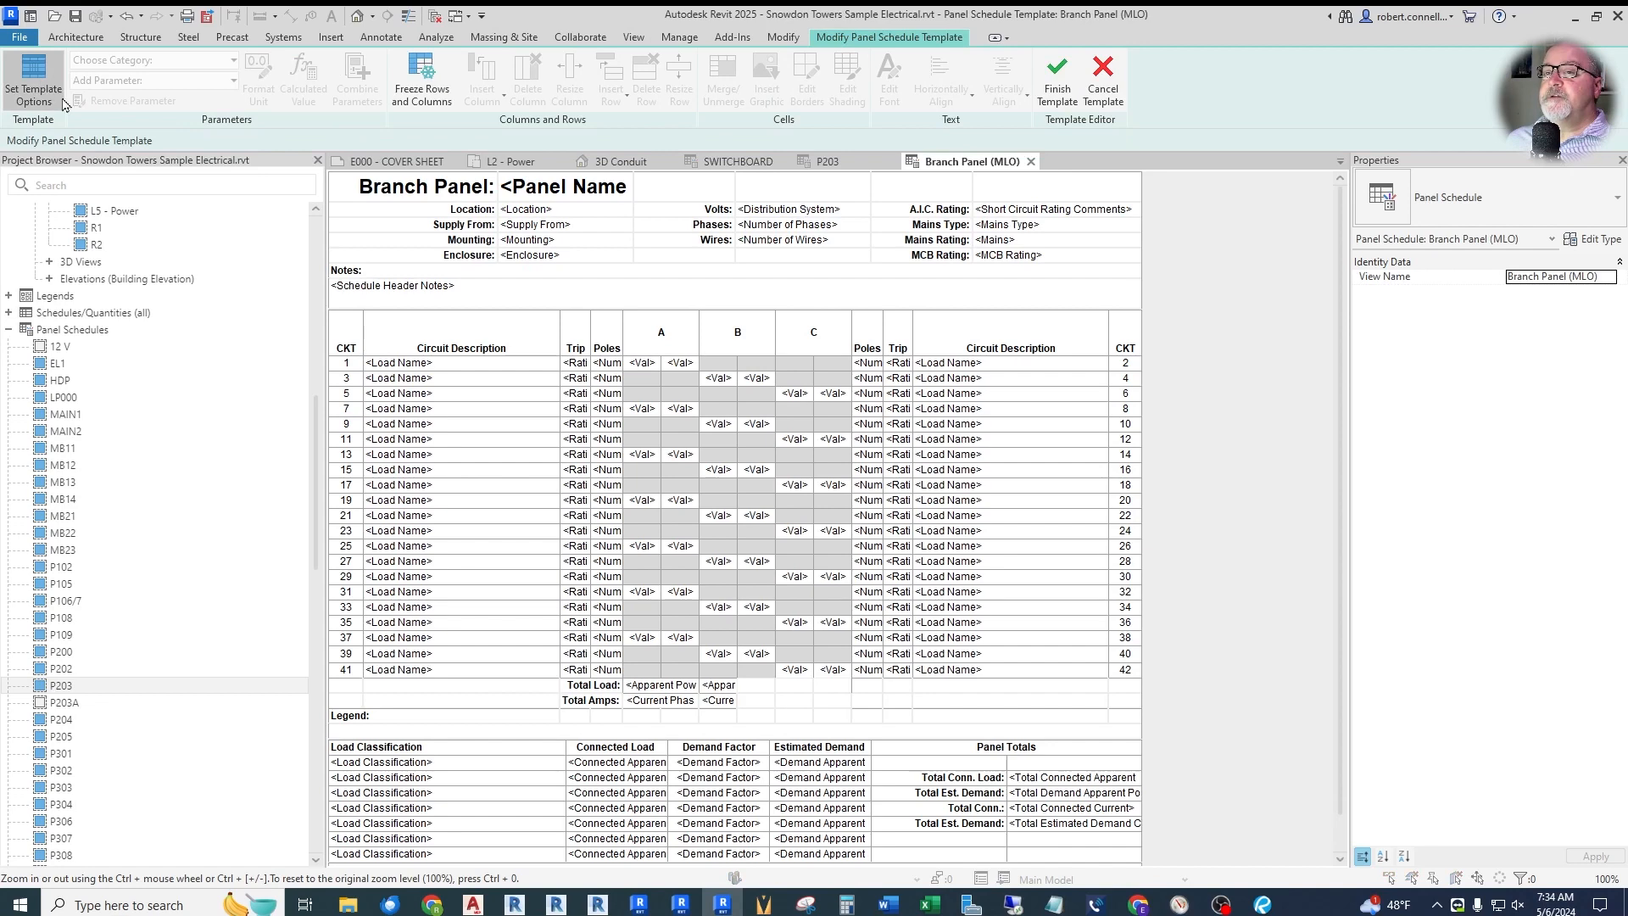
# - Turn off auto-shading for displaying load in the Branch Panel (MLO) template's circuit table, keeping the column for unused phases hidden
pyautogui.click(34, 89)
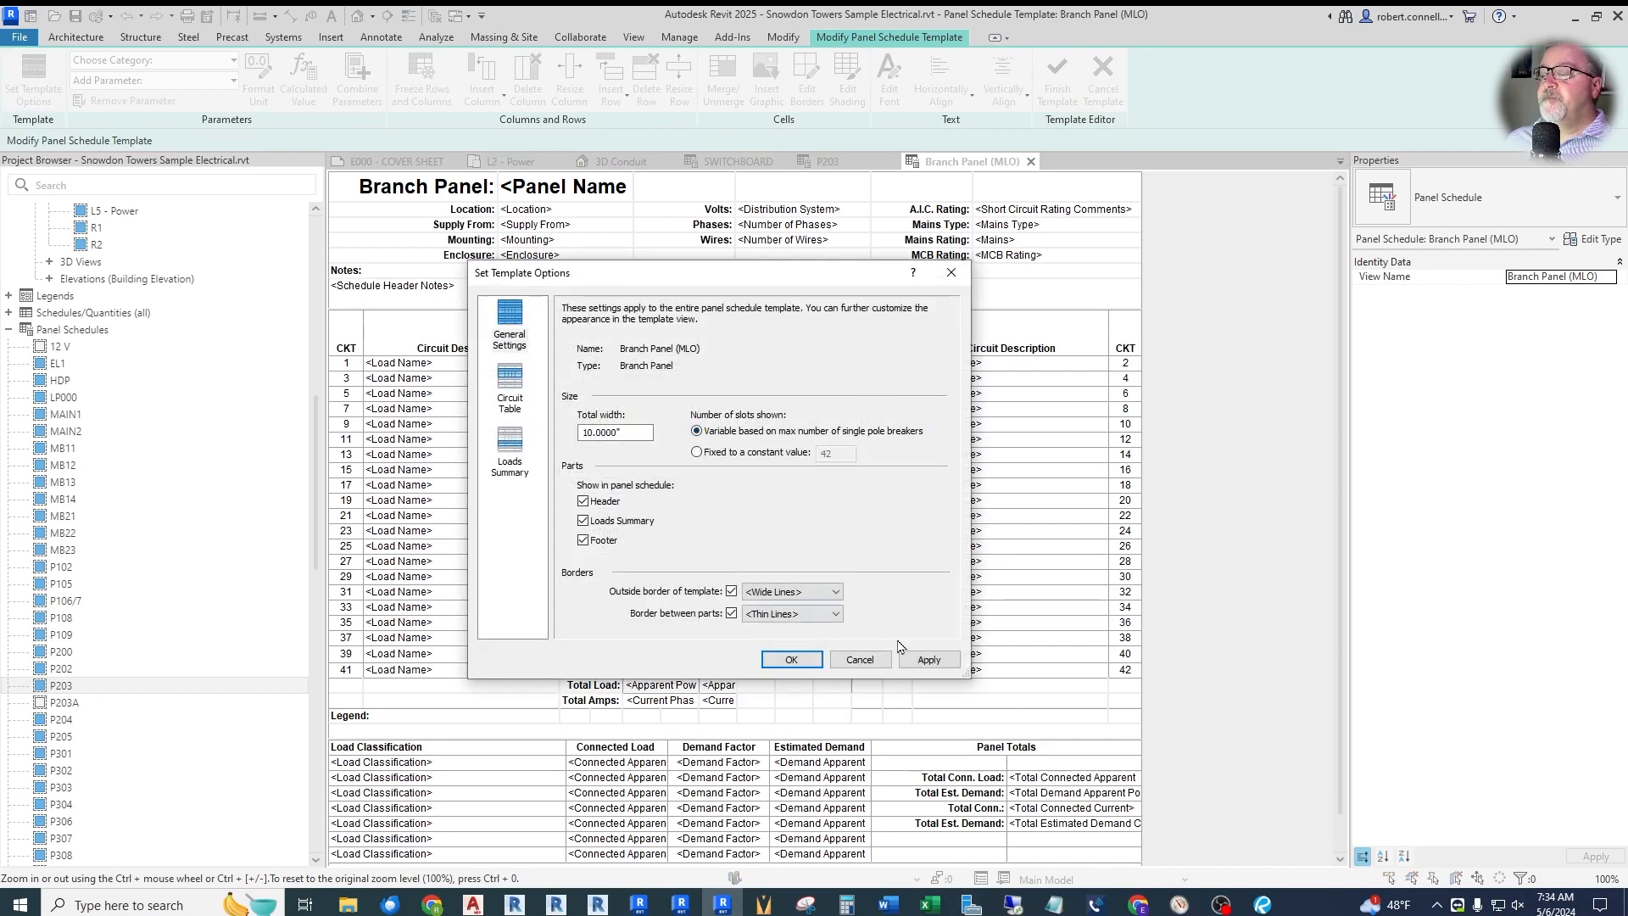
pyautogui.click(510, 390)
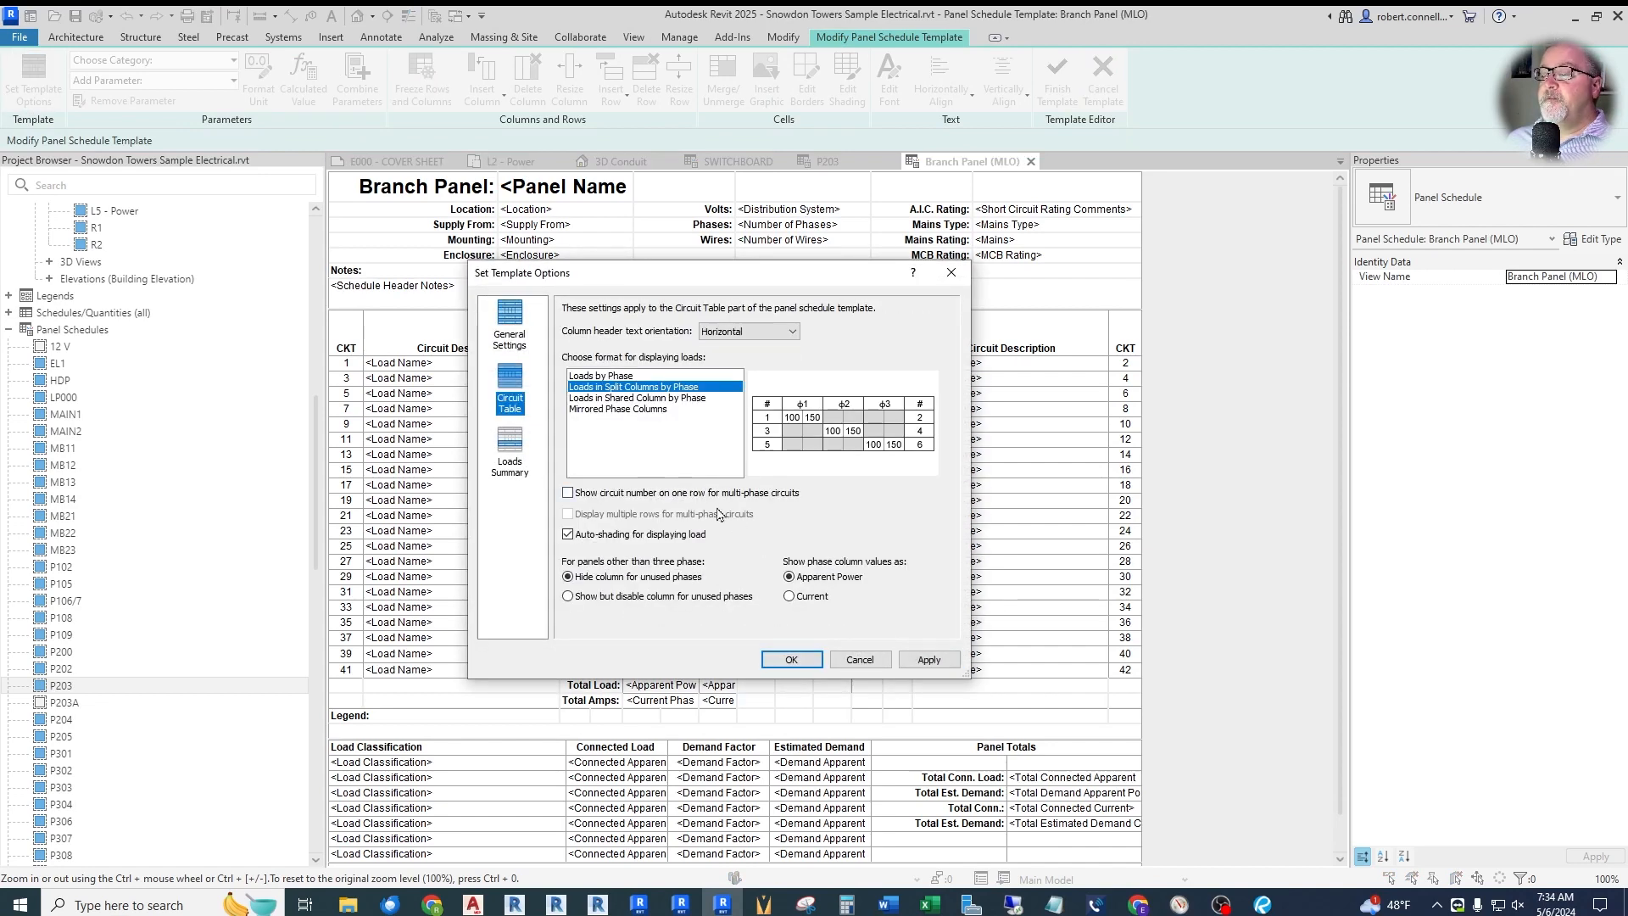
pyautogui.click(568, 535)
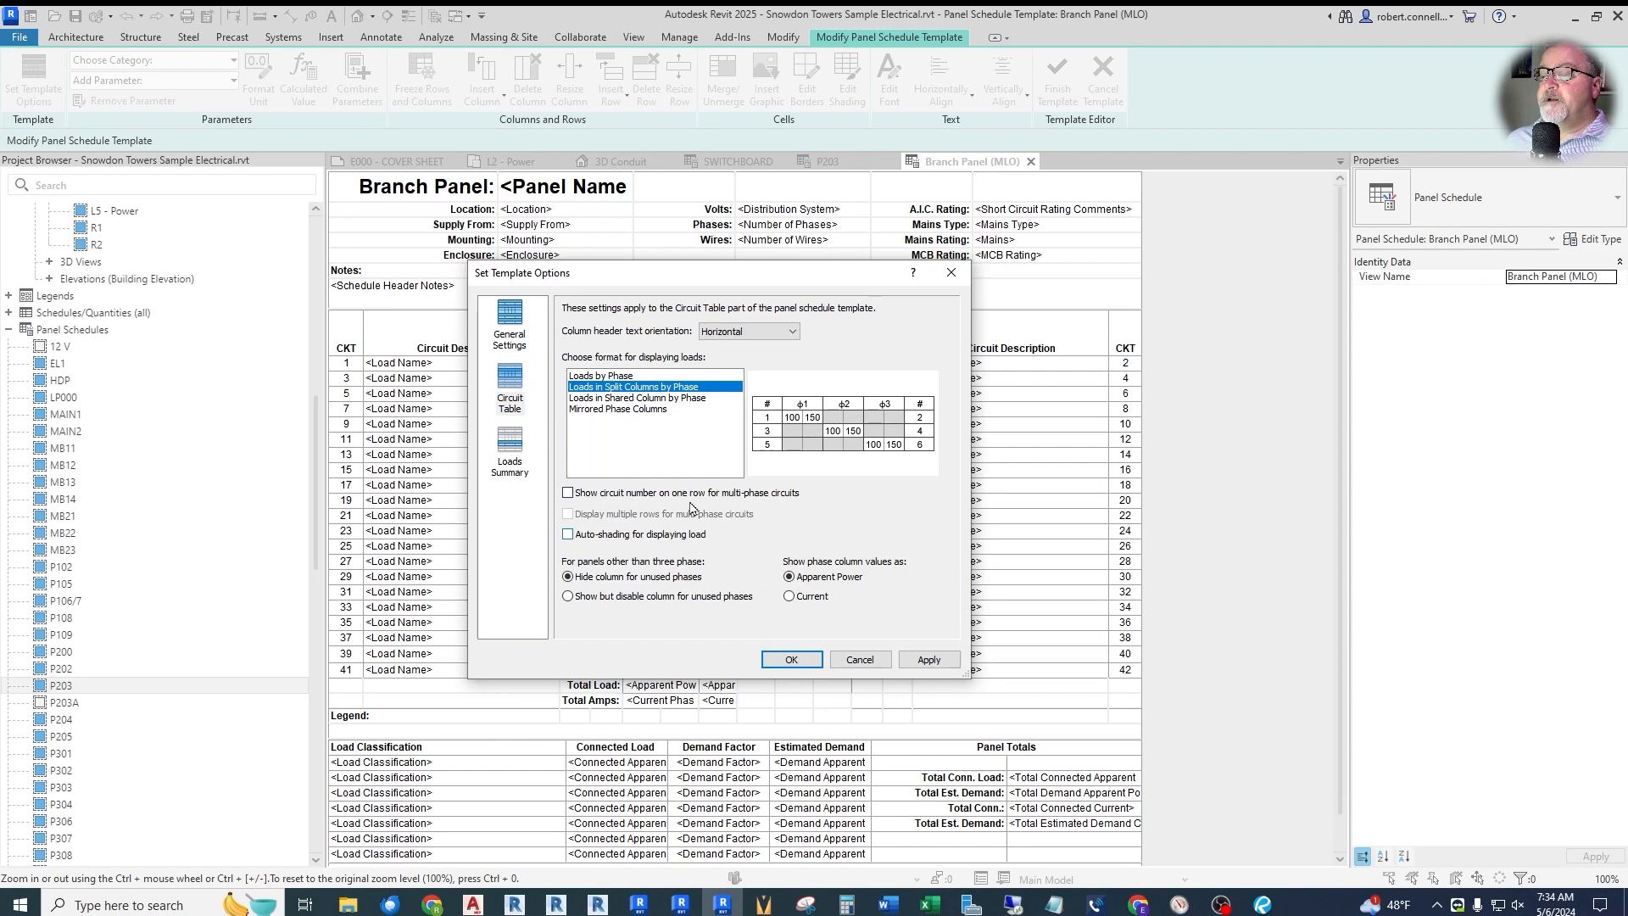
pyautogui.click(567, 576)
pyautogui.click(803, 662)
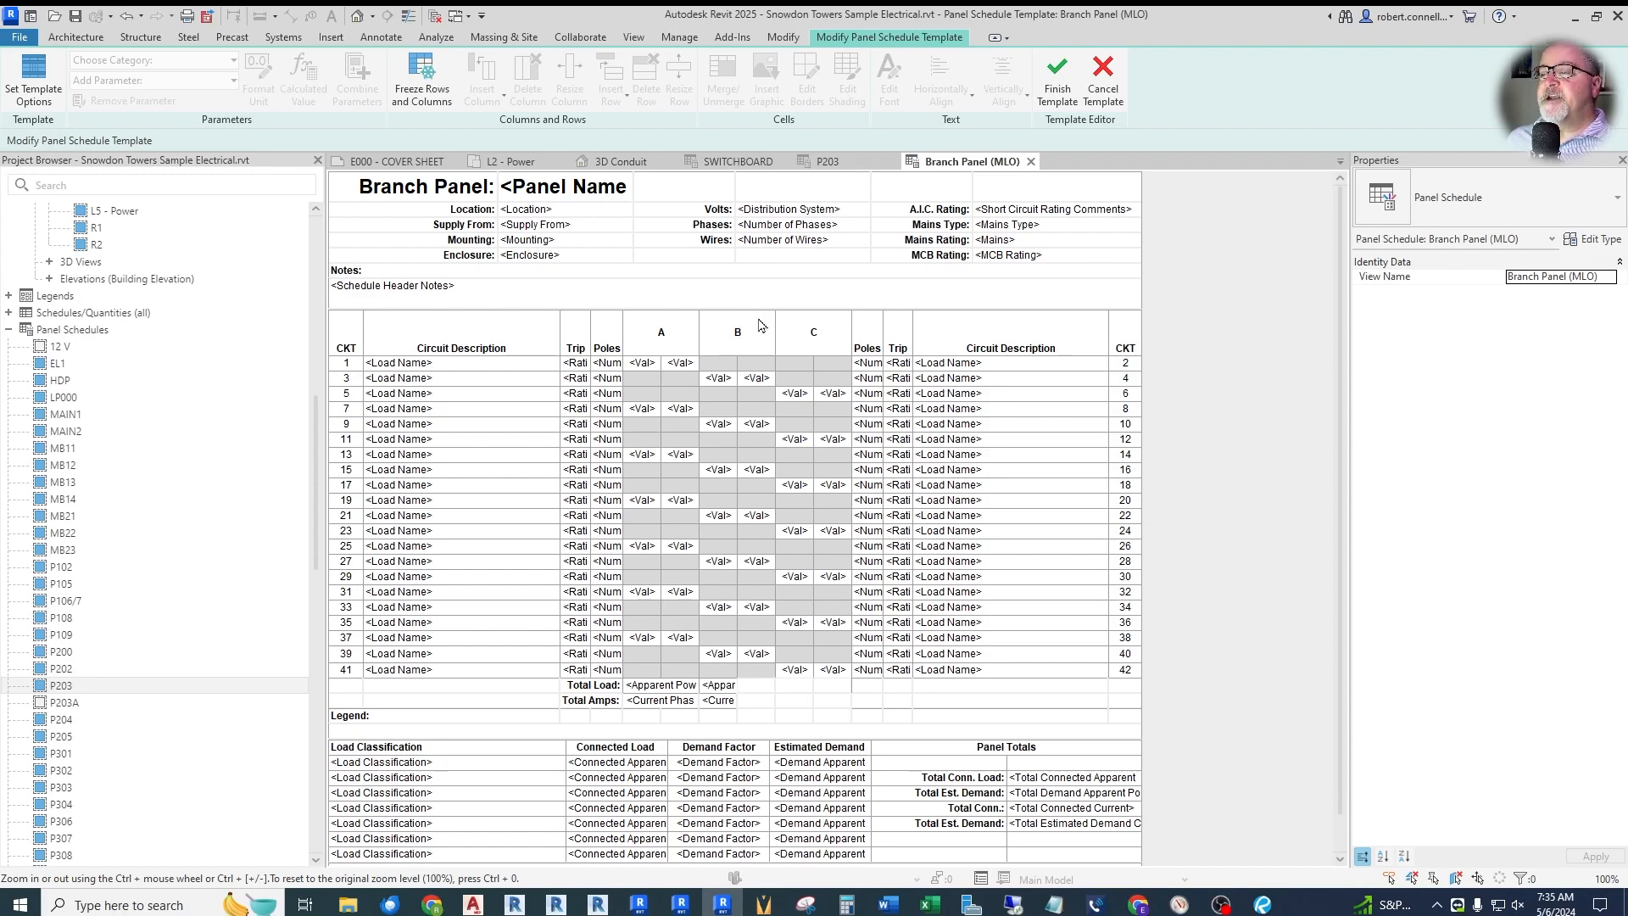
# - Try showing but disabling the column for unused phases in the circuit table, and switch back to hiding it
pyautogui.click(34, 78)
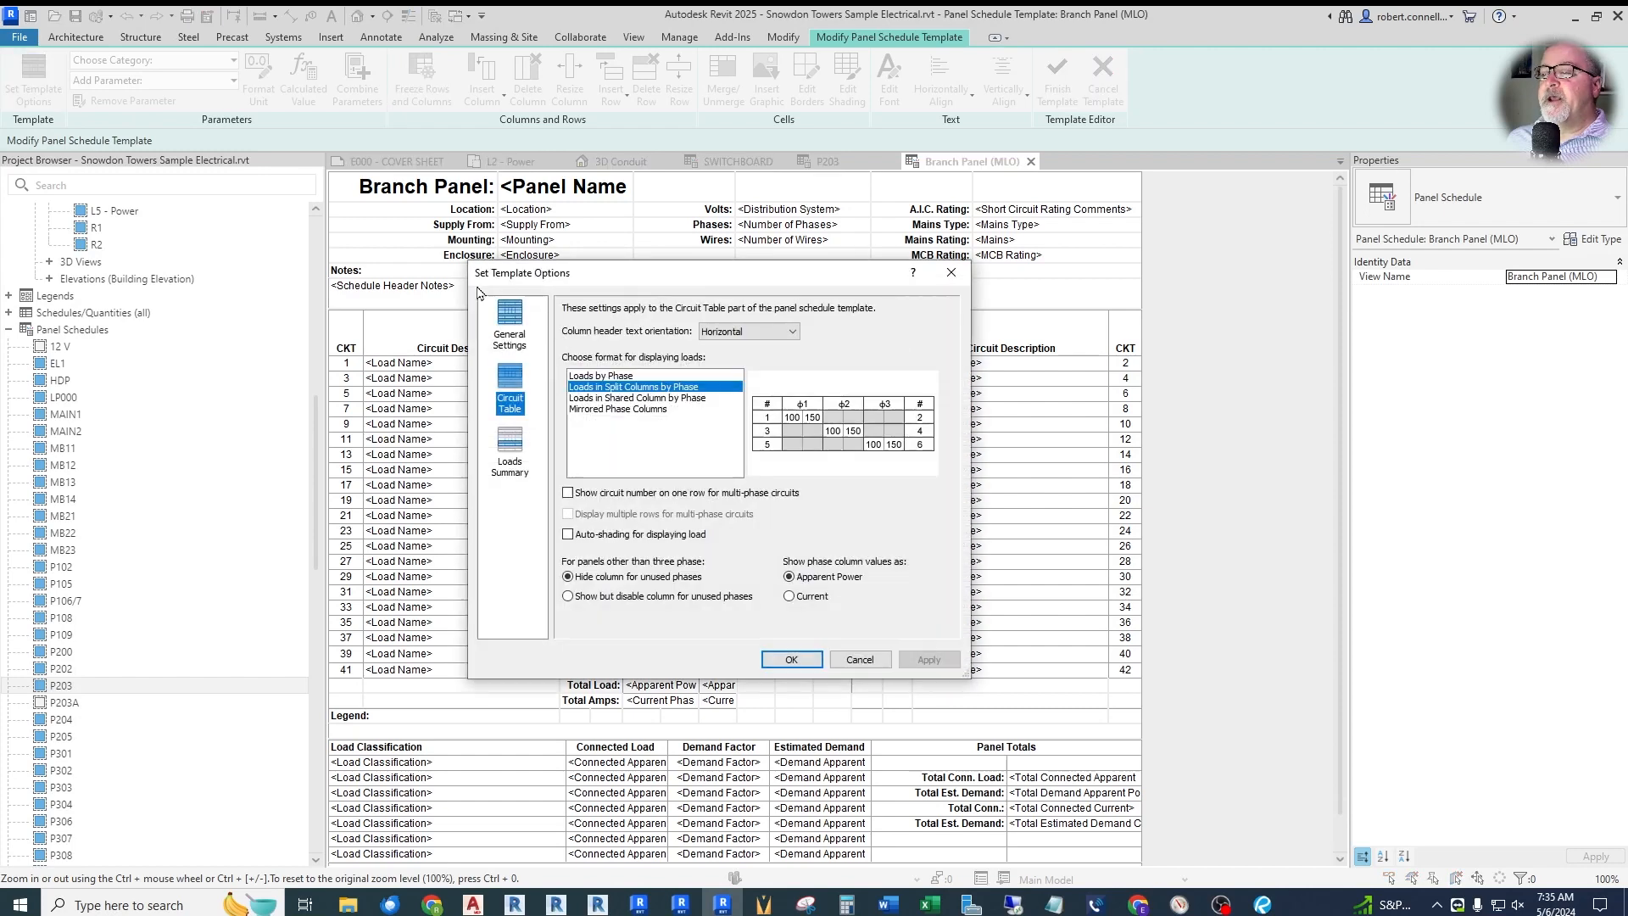
pyautogui.click(568, 596)
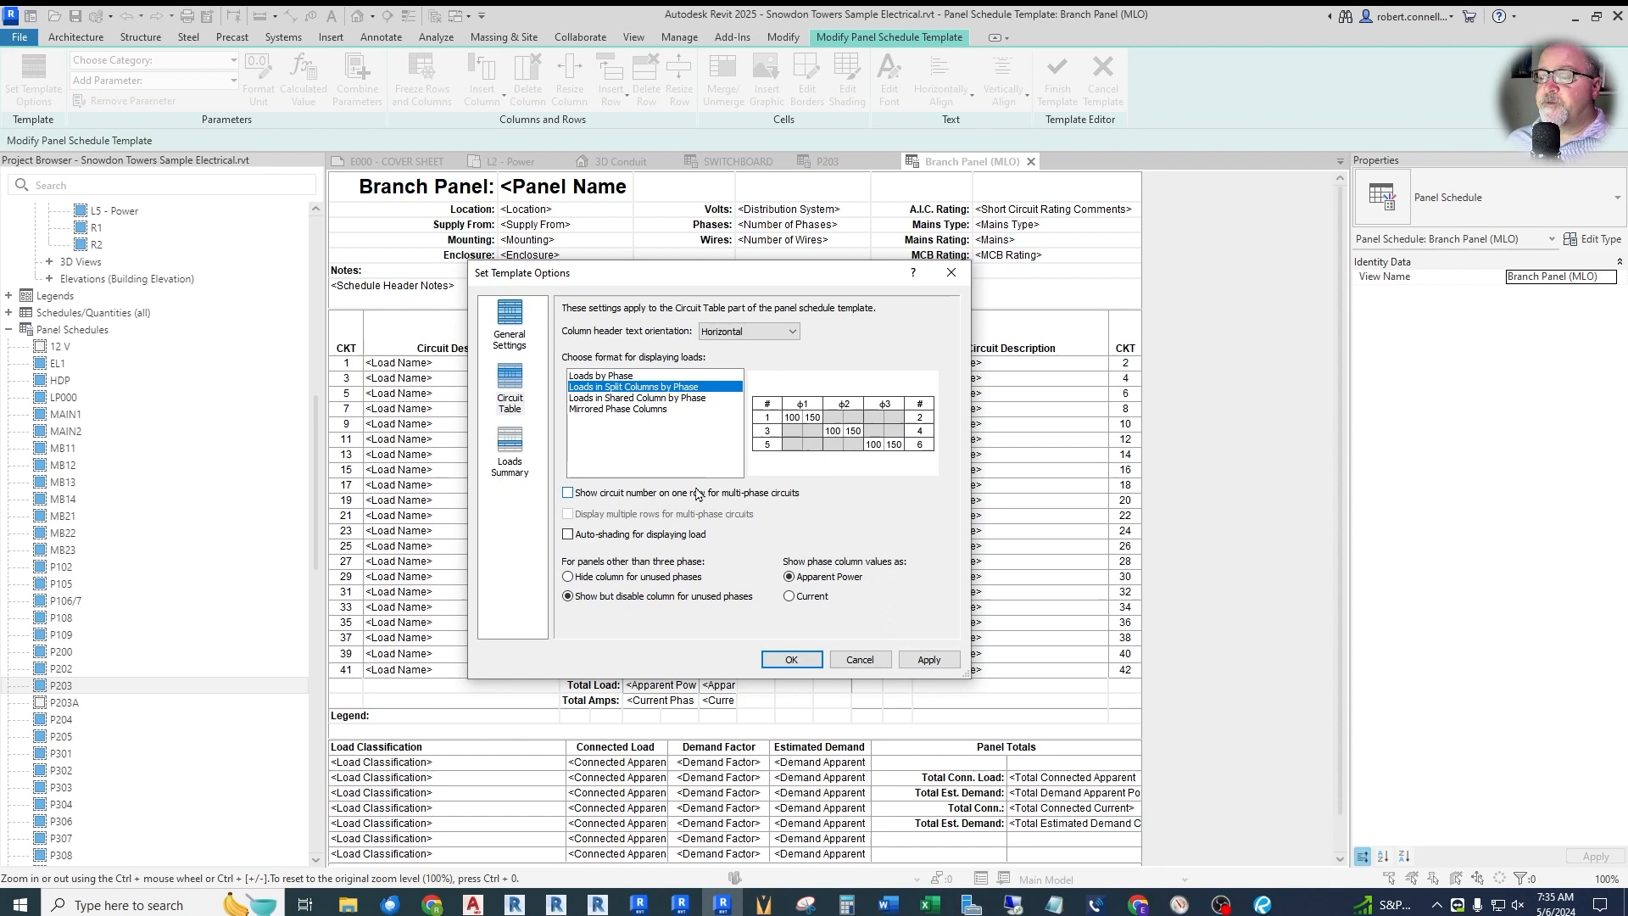
pyautogui.click(598, 577)
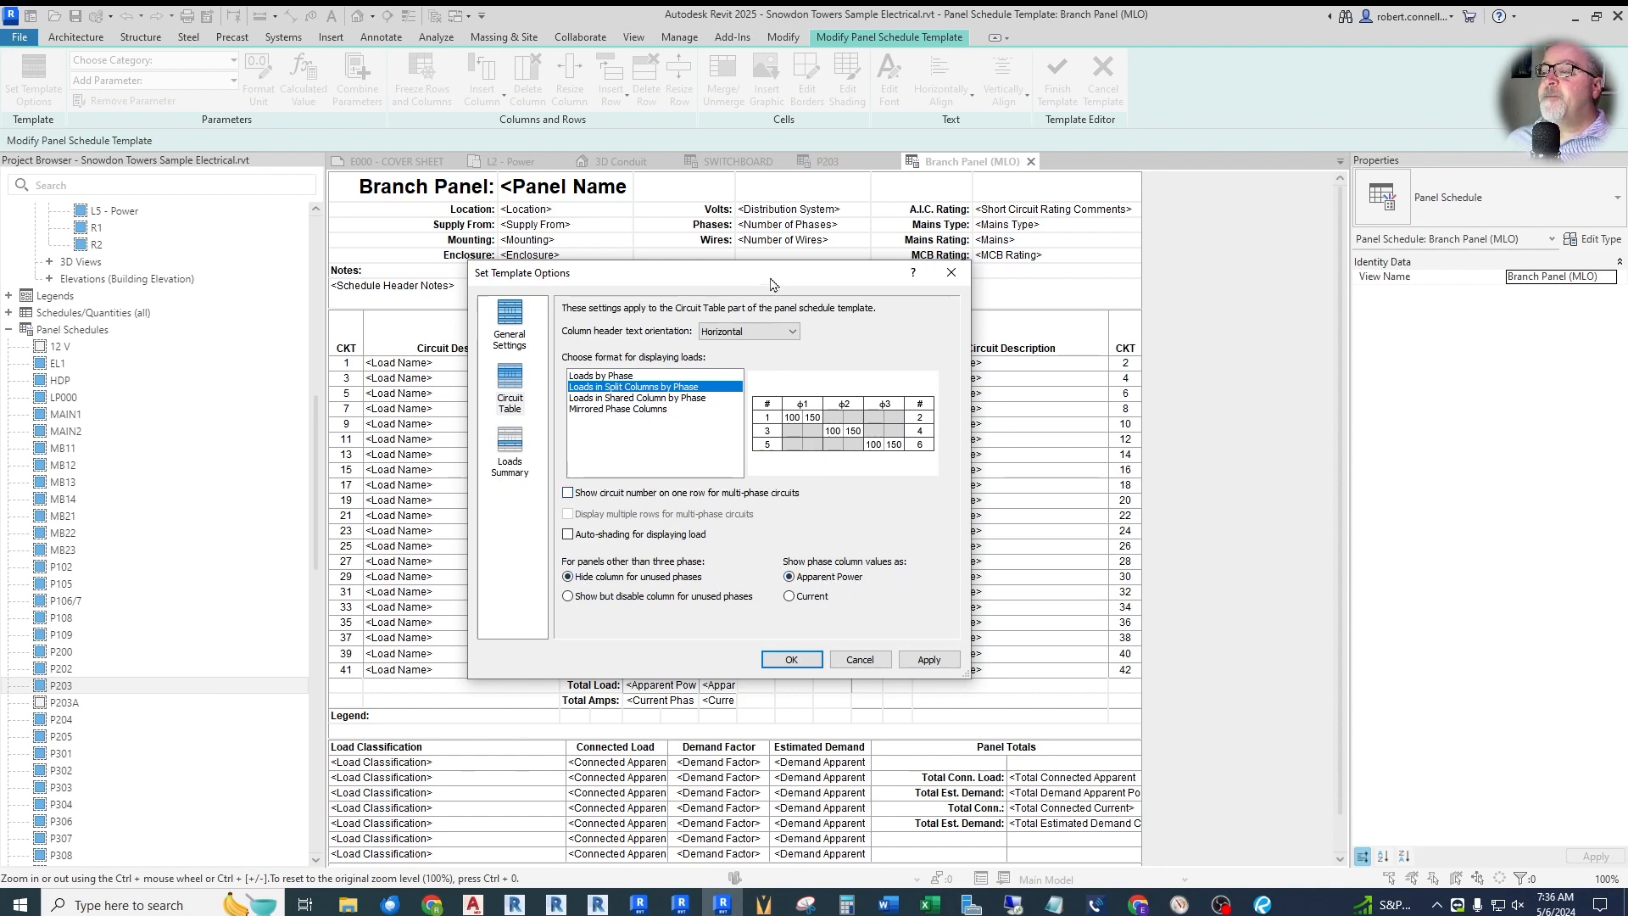
pyautogui.moveTo(771, 279); pyautogui.dragTo(784, 459)
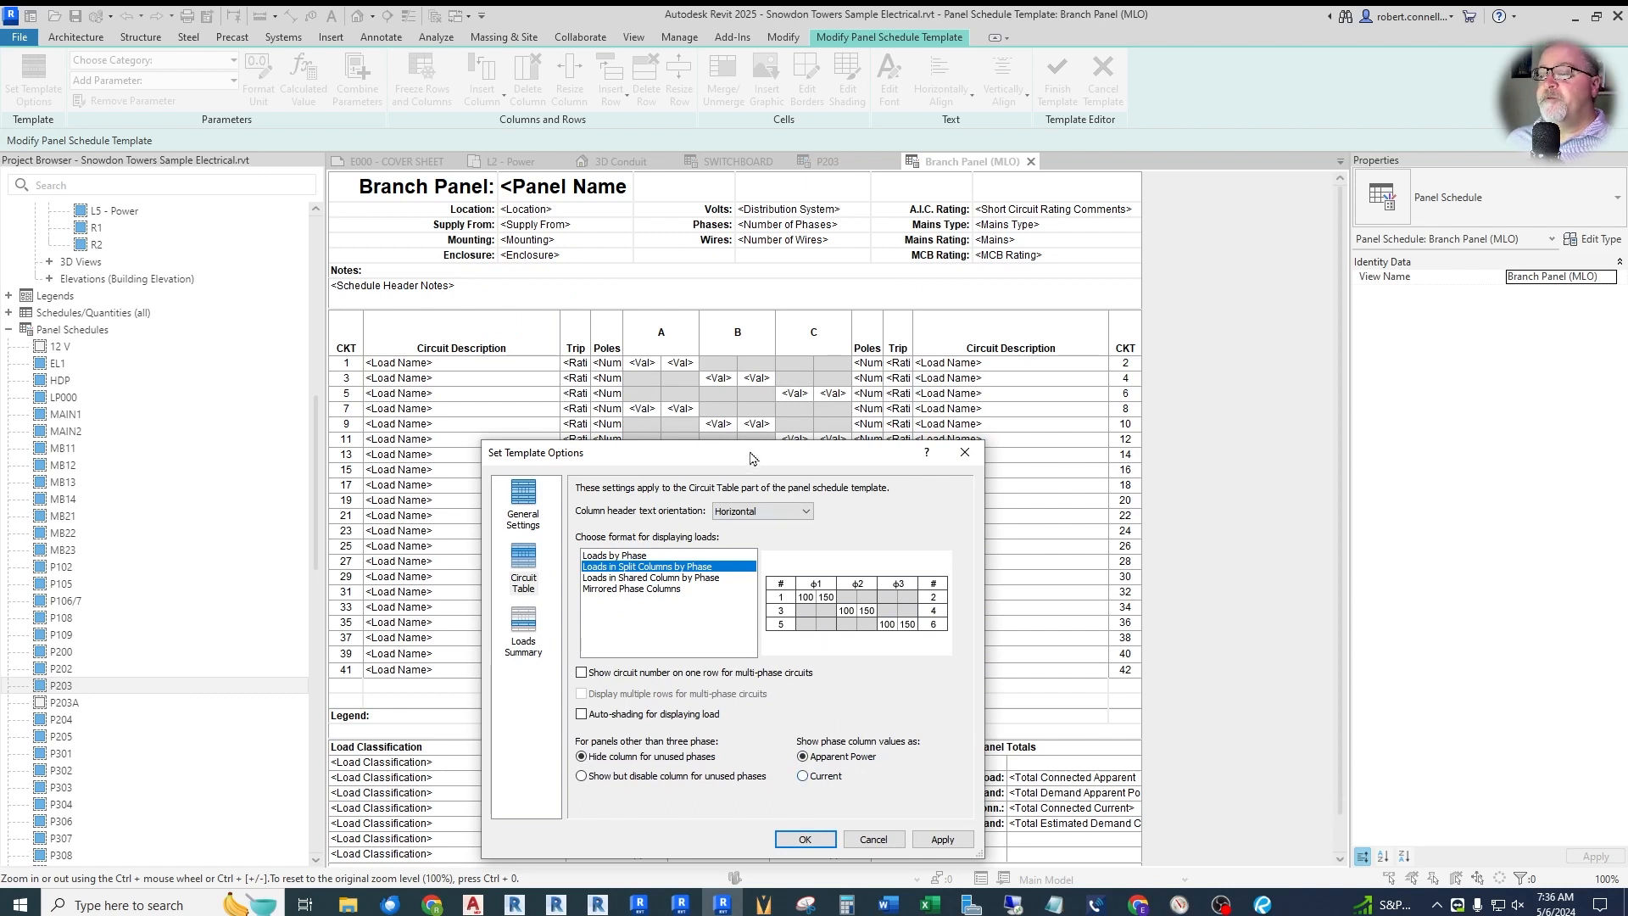
pyautogui.moveTo(751, 458); pyautogui.dragTo(749, 358)
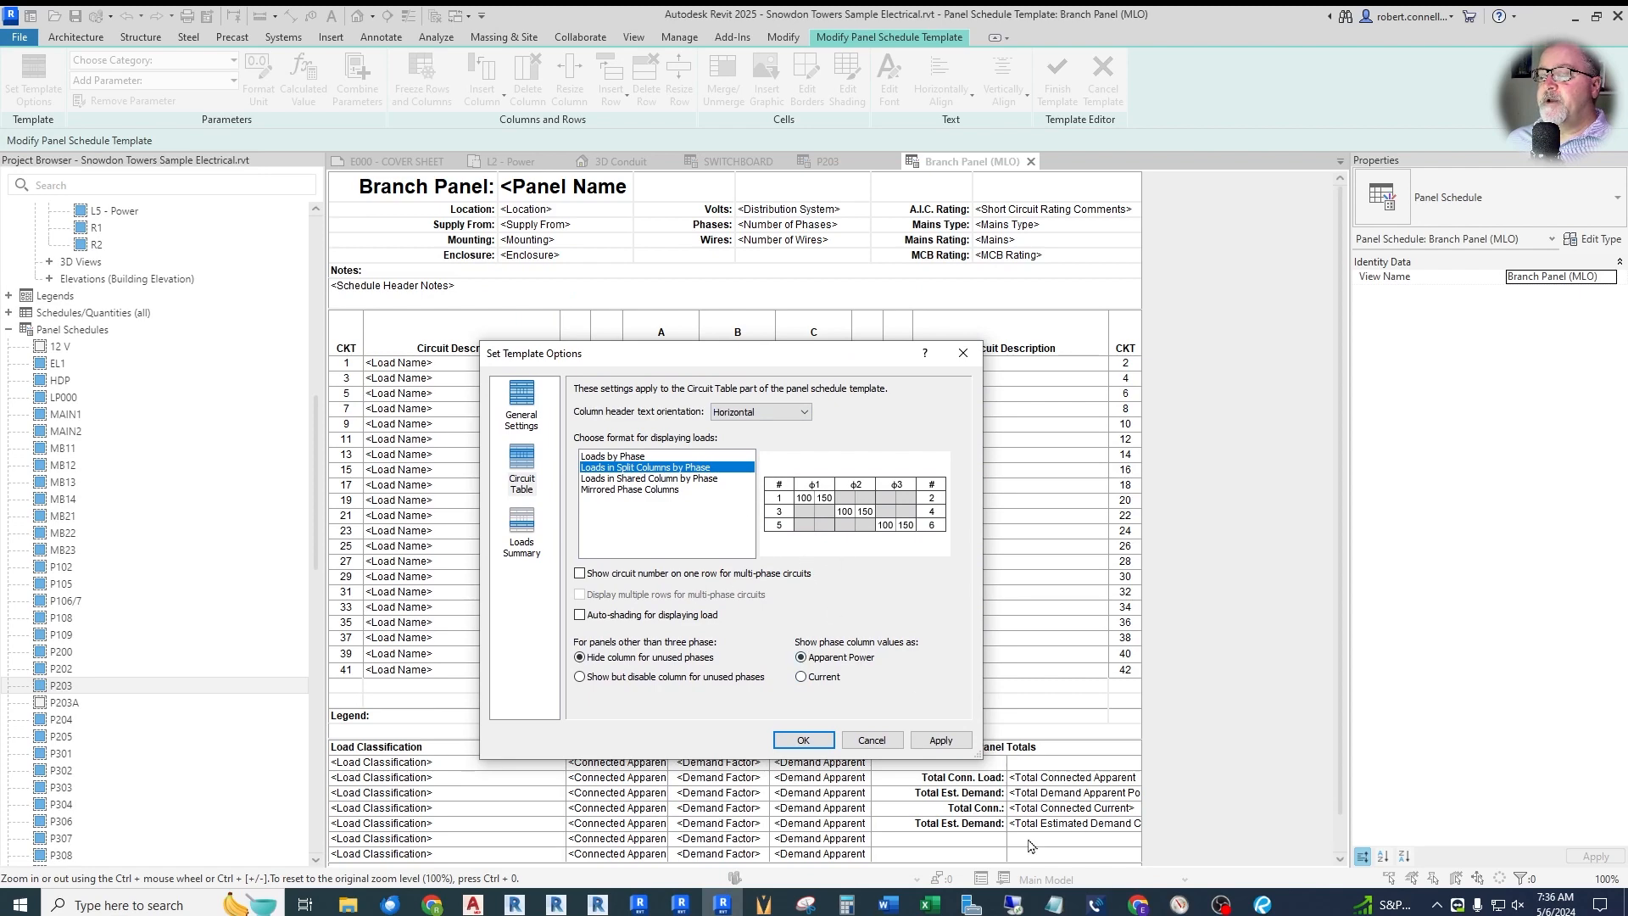
pyautogui.moveTo(826, 353); pyautogui.dragTo(1126, 201)
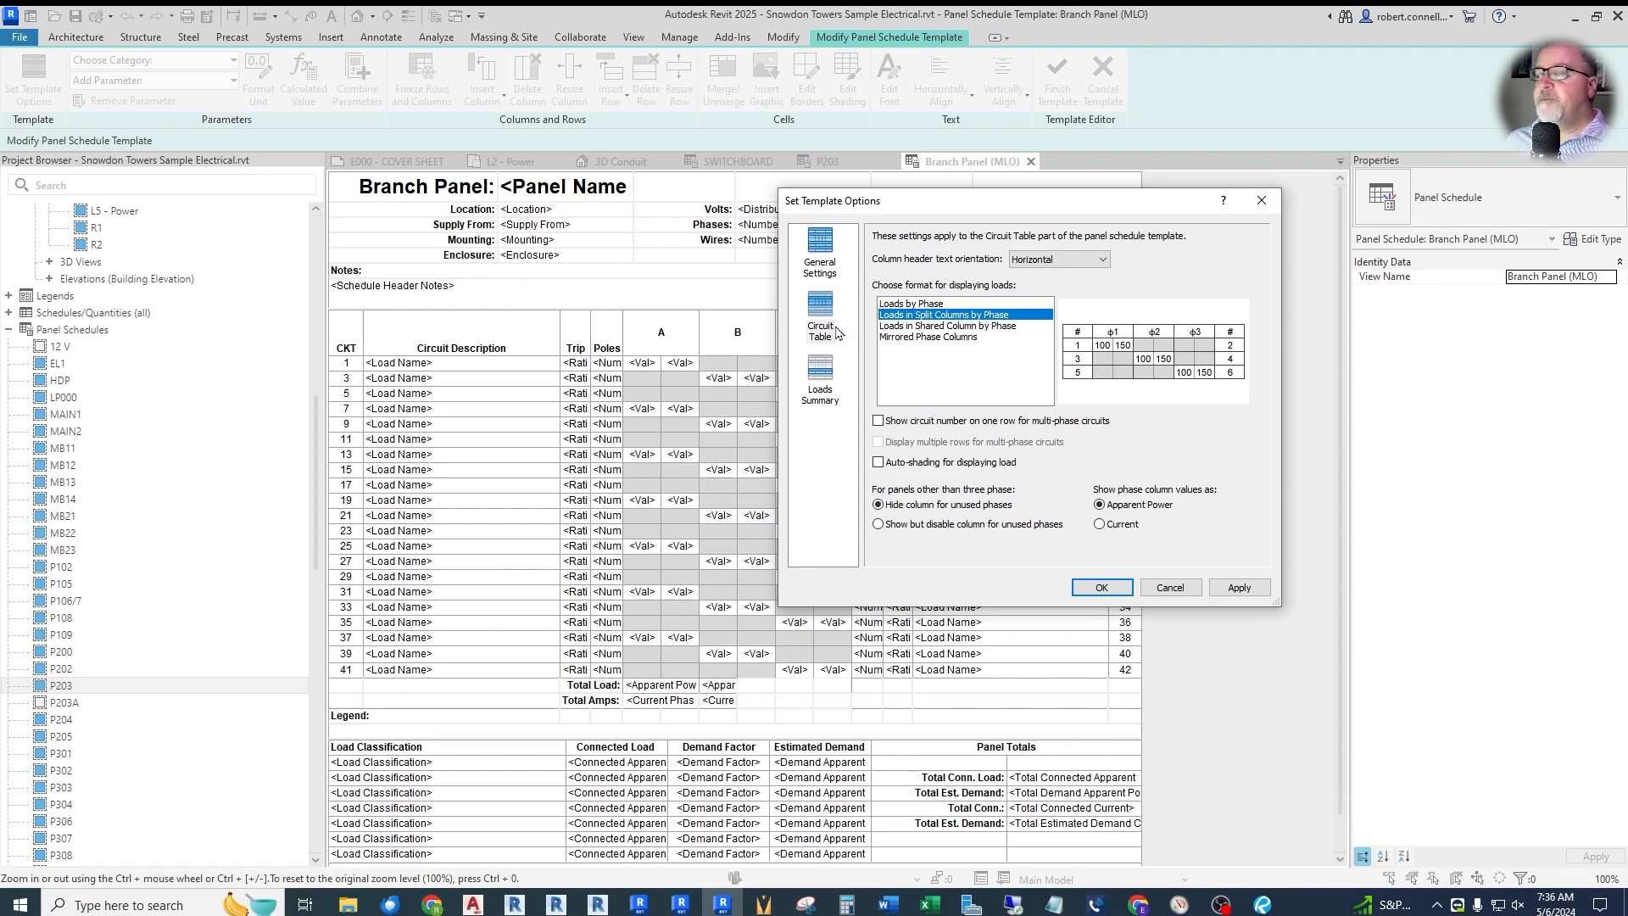
pyautogui.moveTo(1033, 214); pyautogui.dragTo(797, 253)
pyautogui.moveTo(707, 284); pyautogui.dragTo(707, 311)
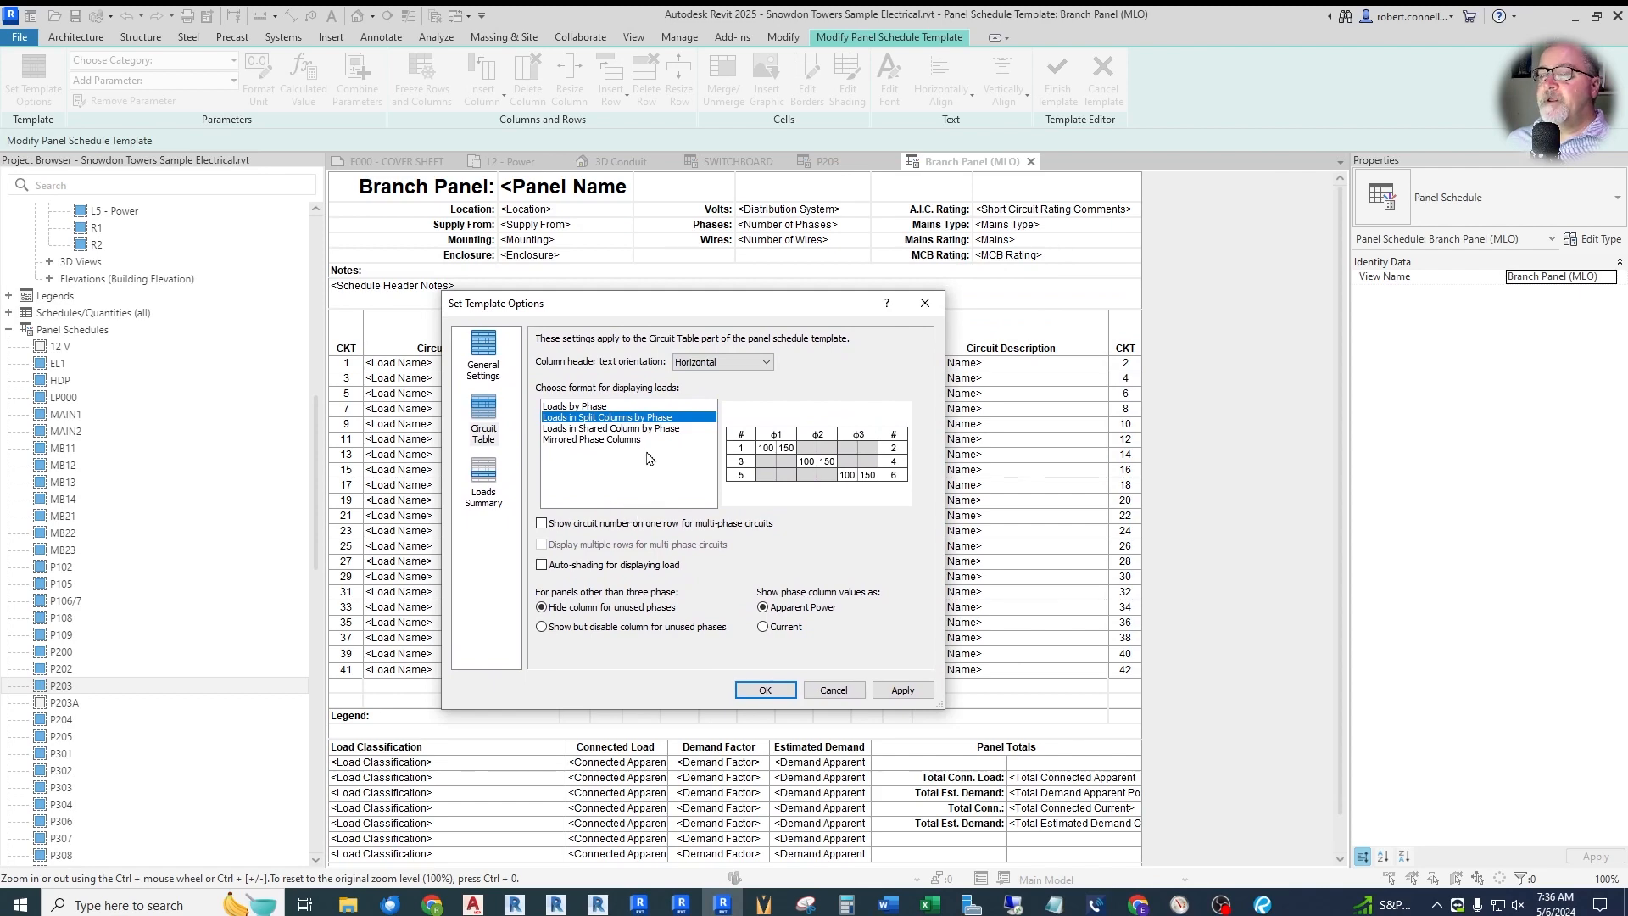
# - Set the column header text orientation of the template's loads summary to Vertical
pyautogui.click(473, 483)
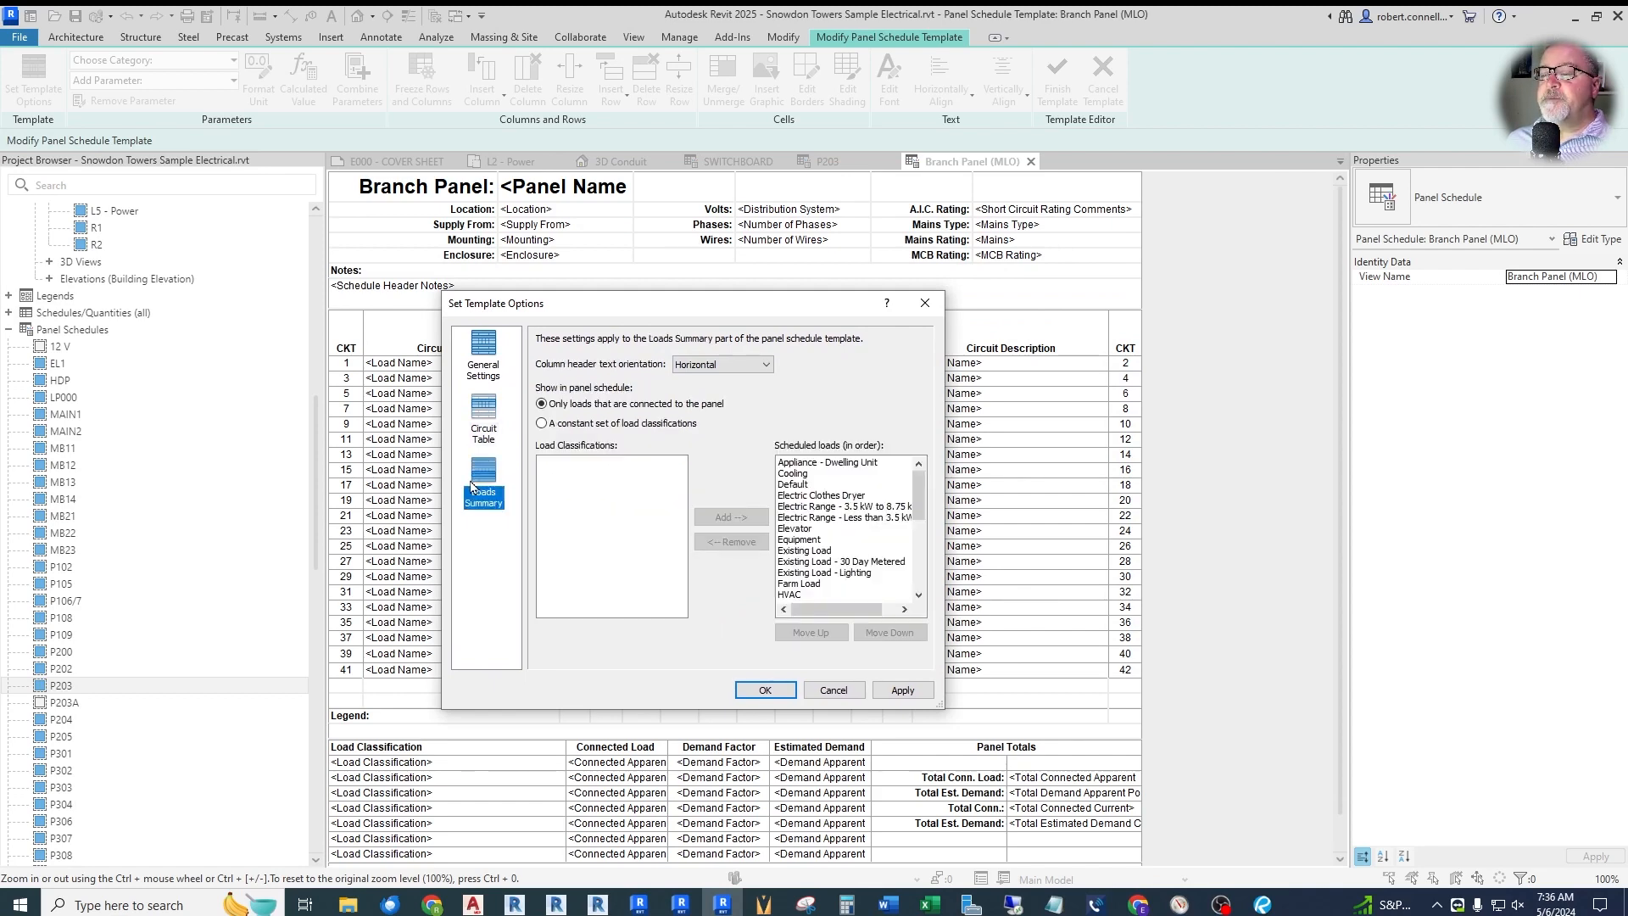
pyautogui.moveTo(692, 311); pyautogui.dragTo(710, 239)
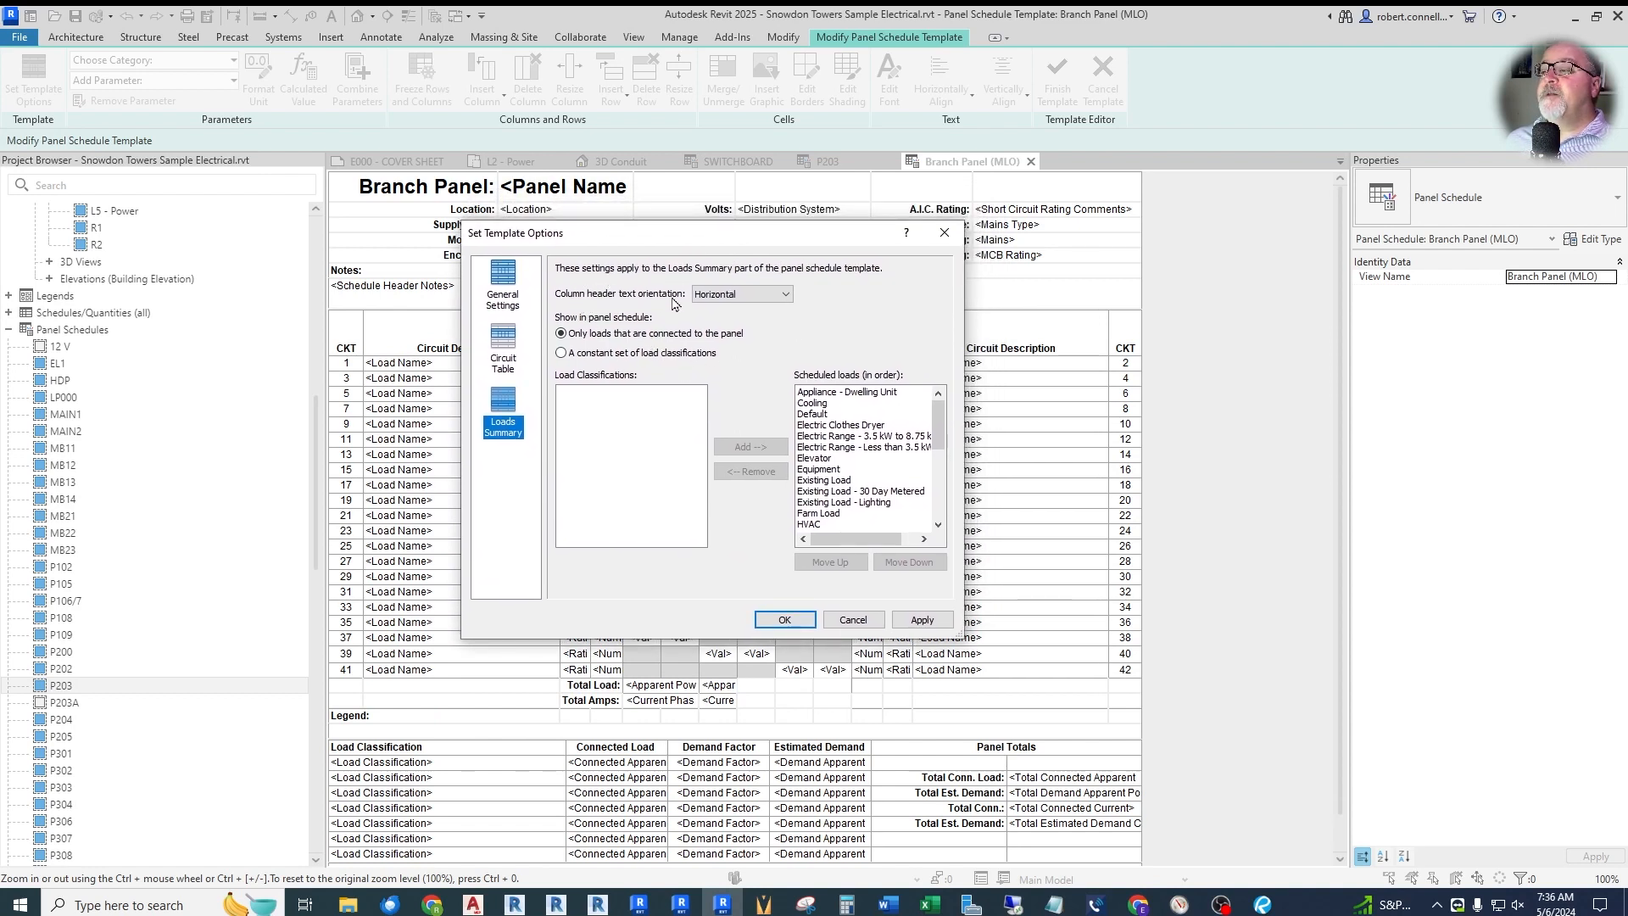
pyautogui.click(729, 294)
pyautogui.click(729, 321)
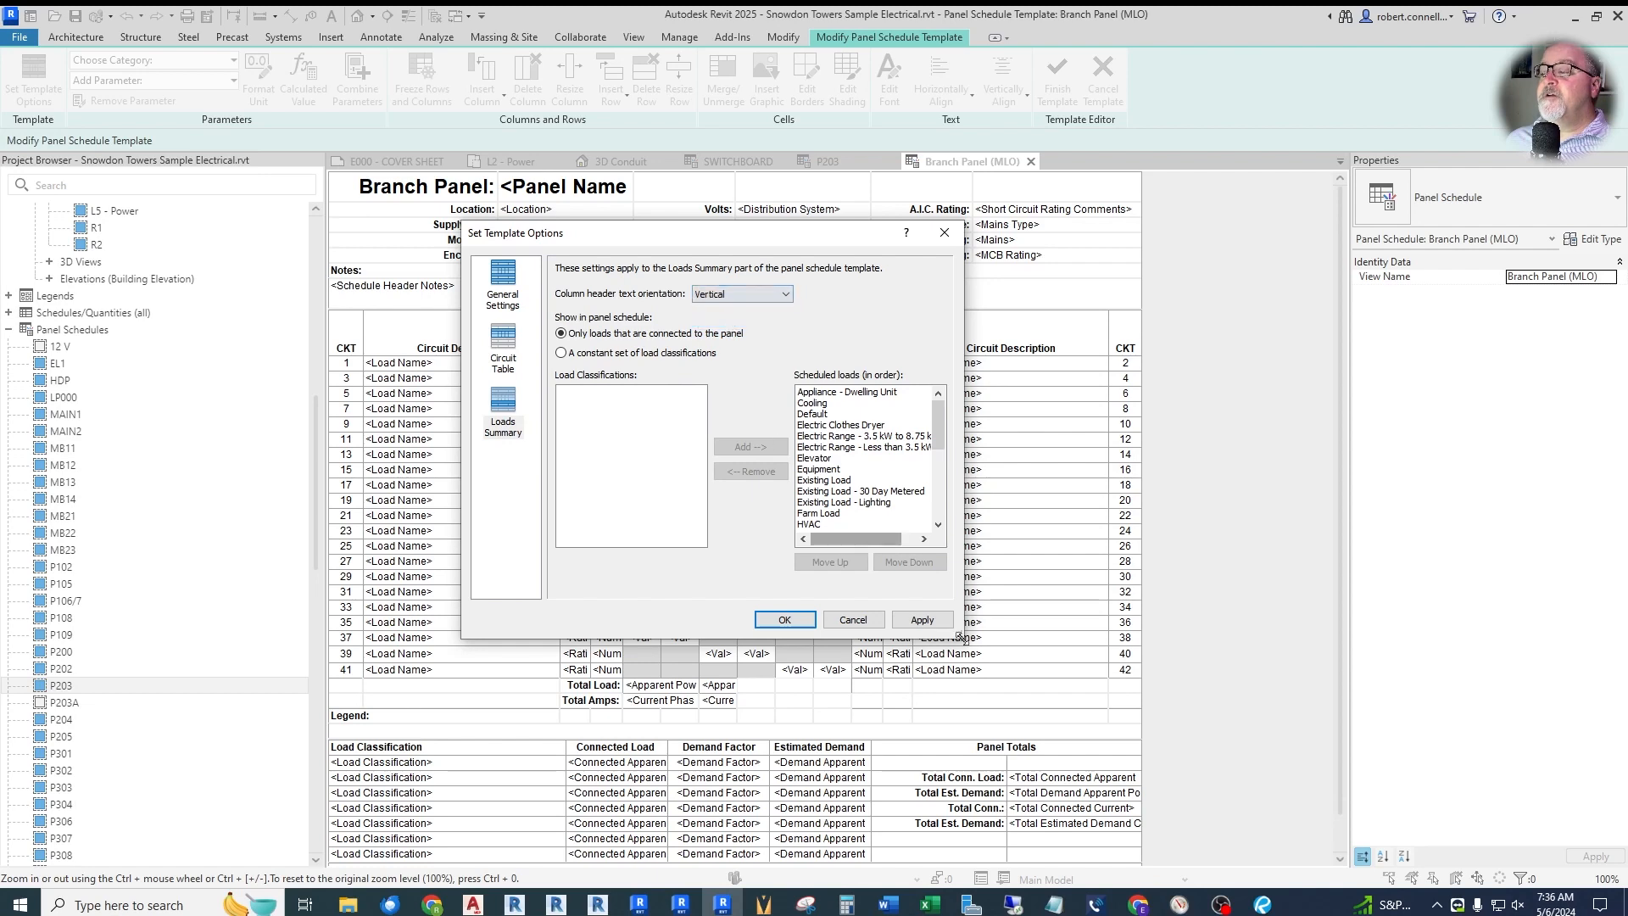
pyautogui.click(784, 620)
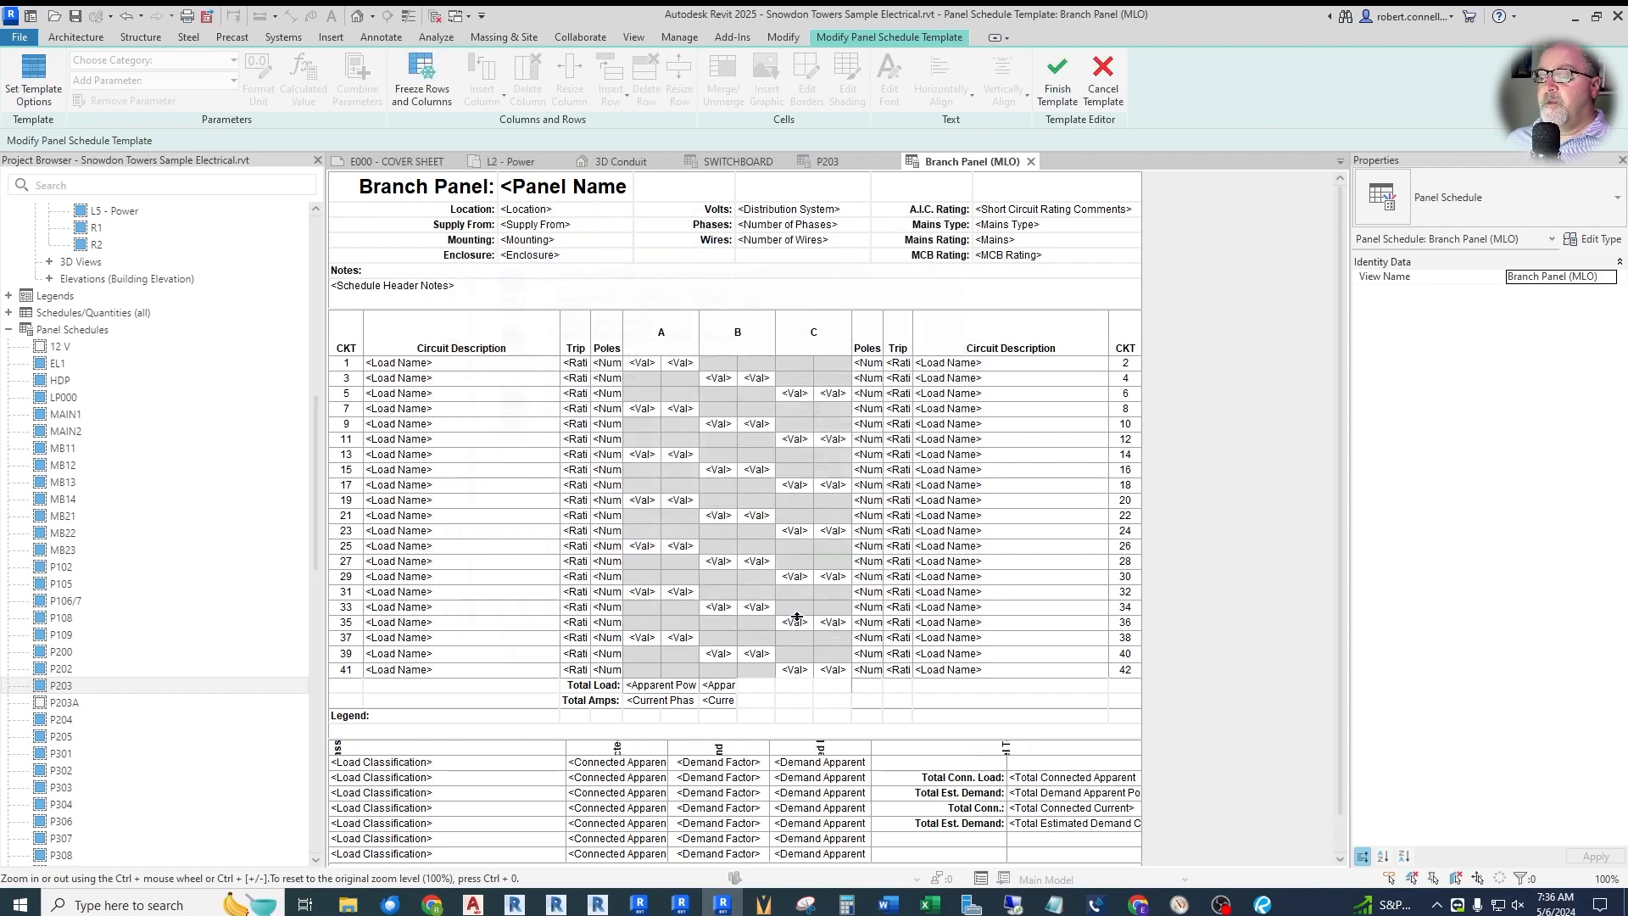
# - Set the loads summary's column header text orientation back to Horizontal and apply it to the template
pyautogui.scroll(-1, 524, 665)
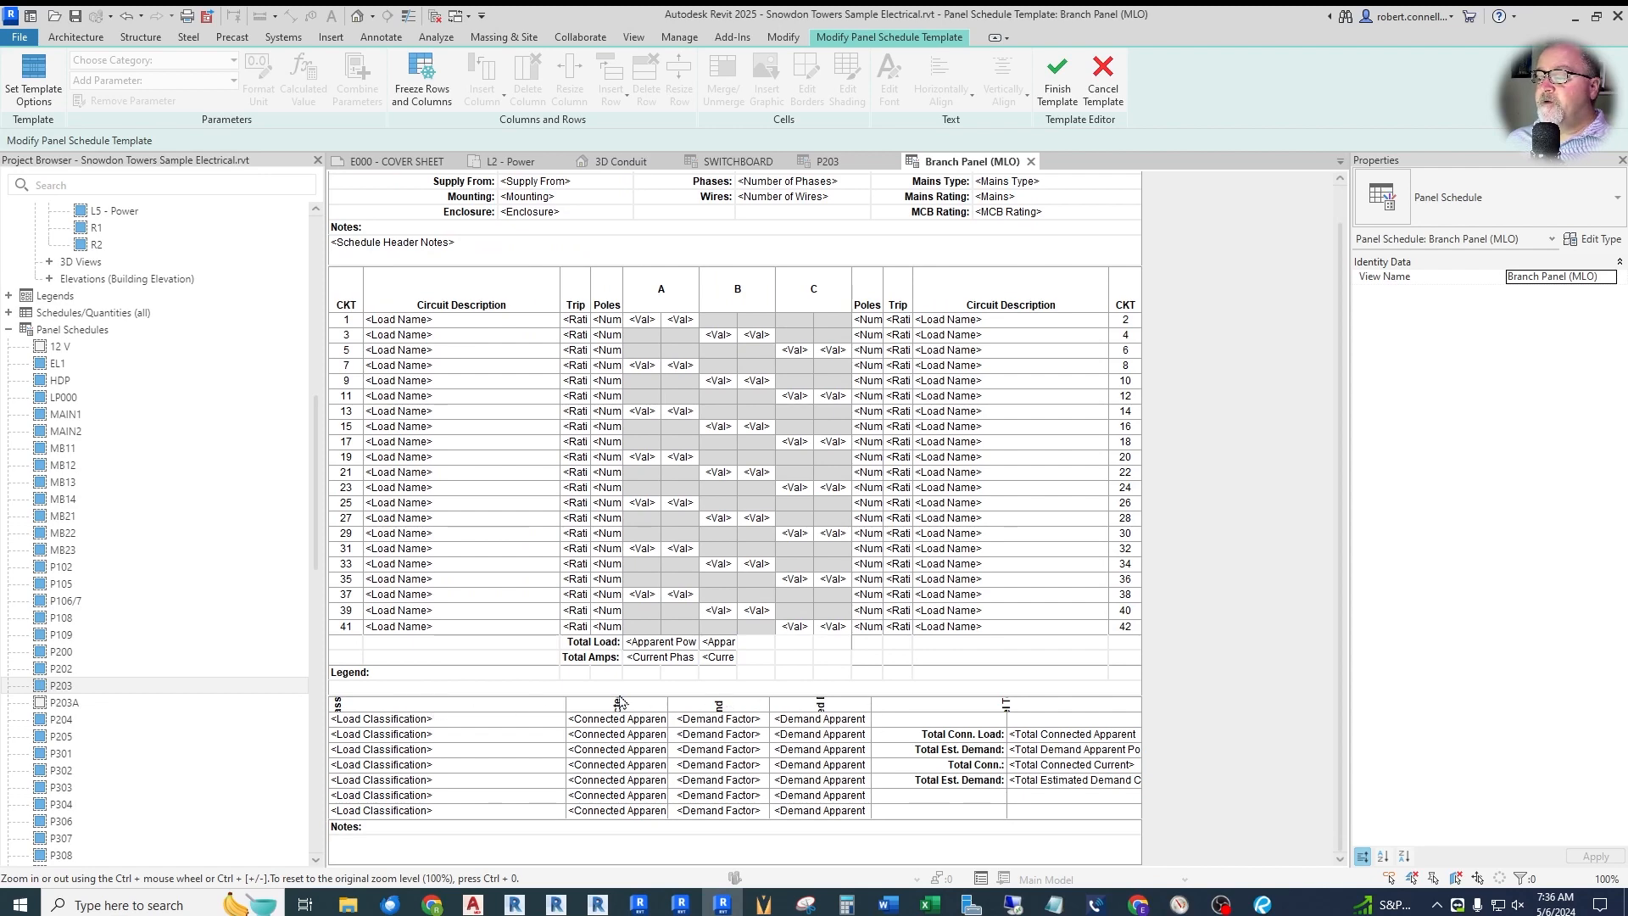
pyautogui.click(34, 75)
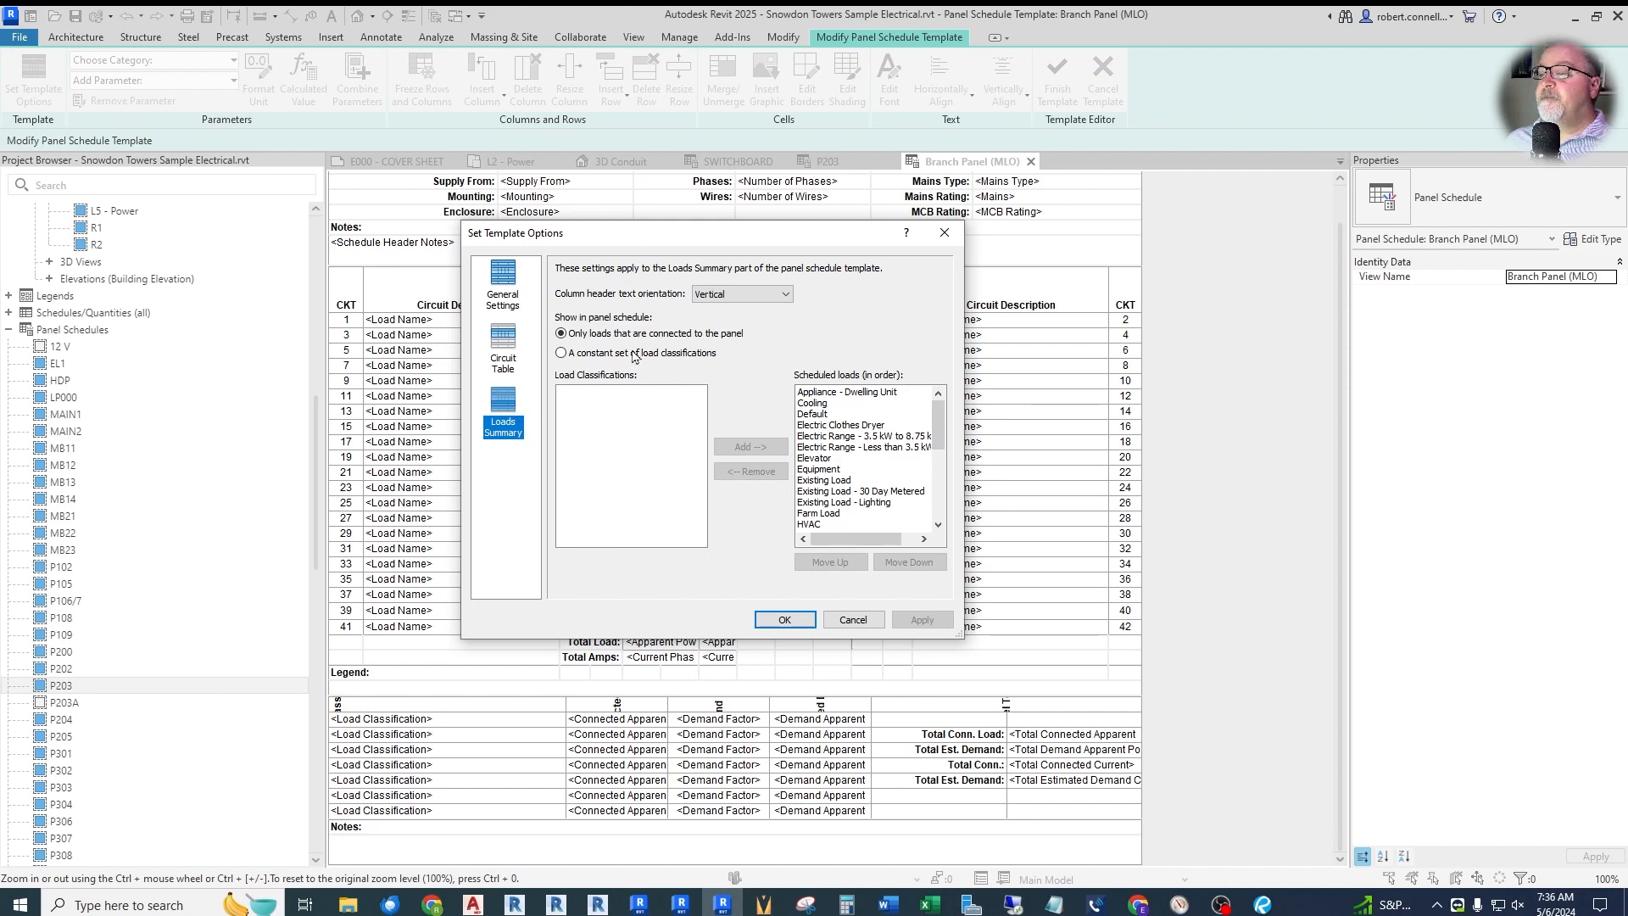
pyautogui.click(763, 294)
pyautogui.click(725, 318)
pyautogui.click(921, 620)
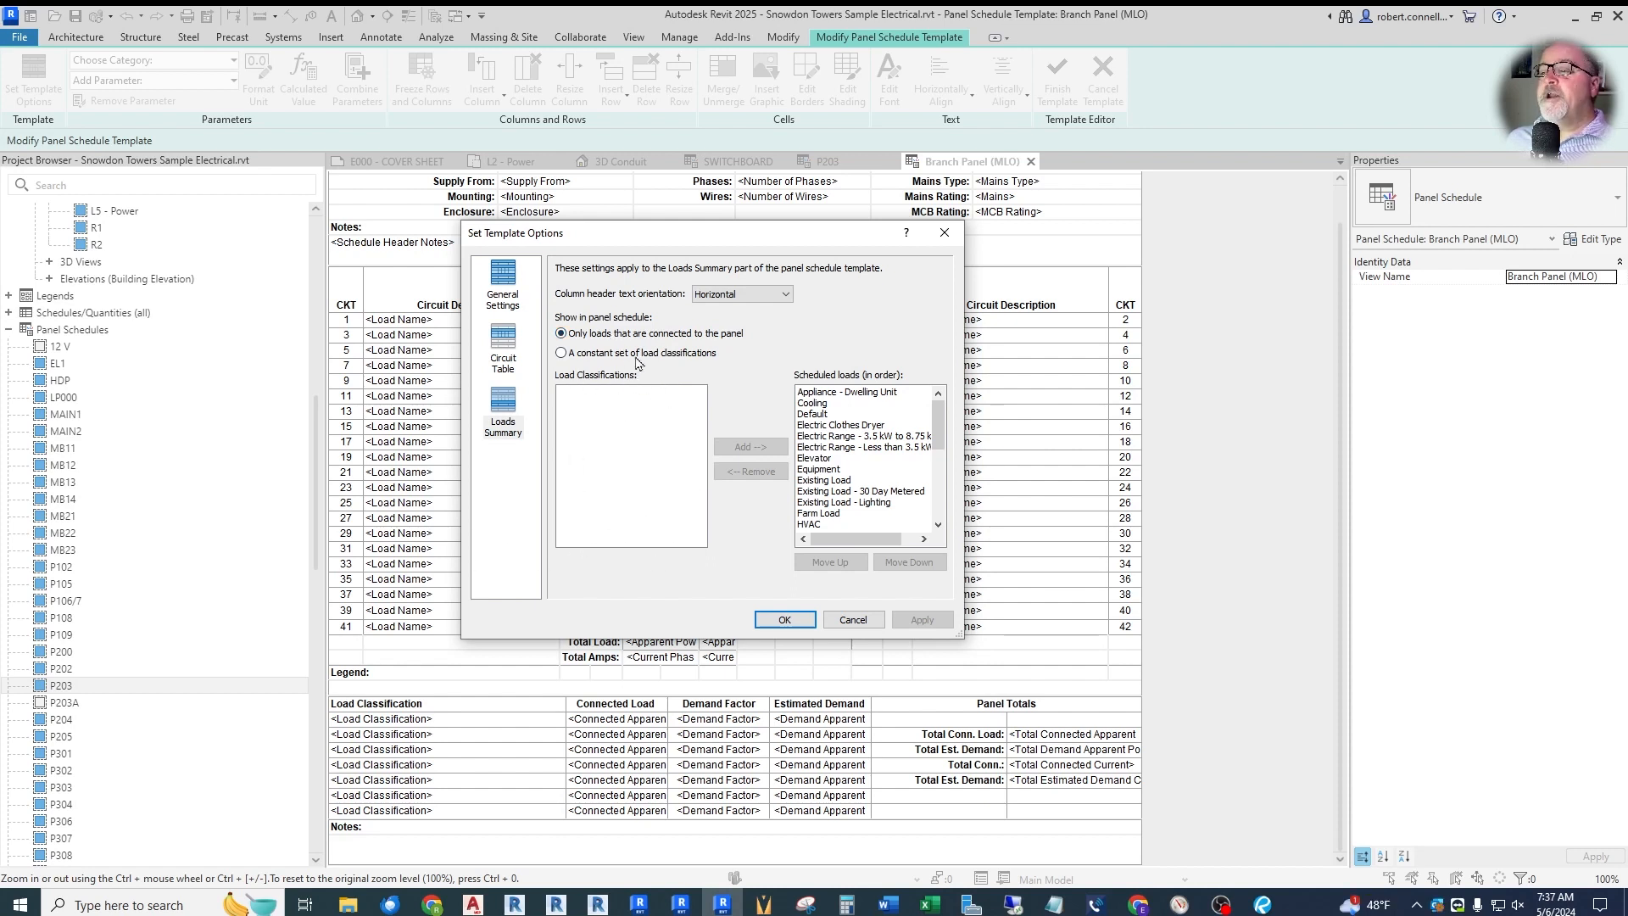
# - Set the template's loads summary to a constant set of load classifications and schedule Lighting, Receptacle and Motor
pyautogui.click(560, 353)
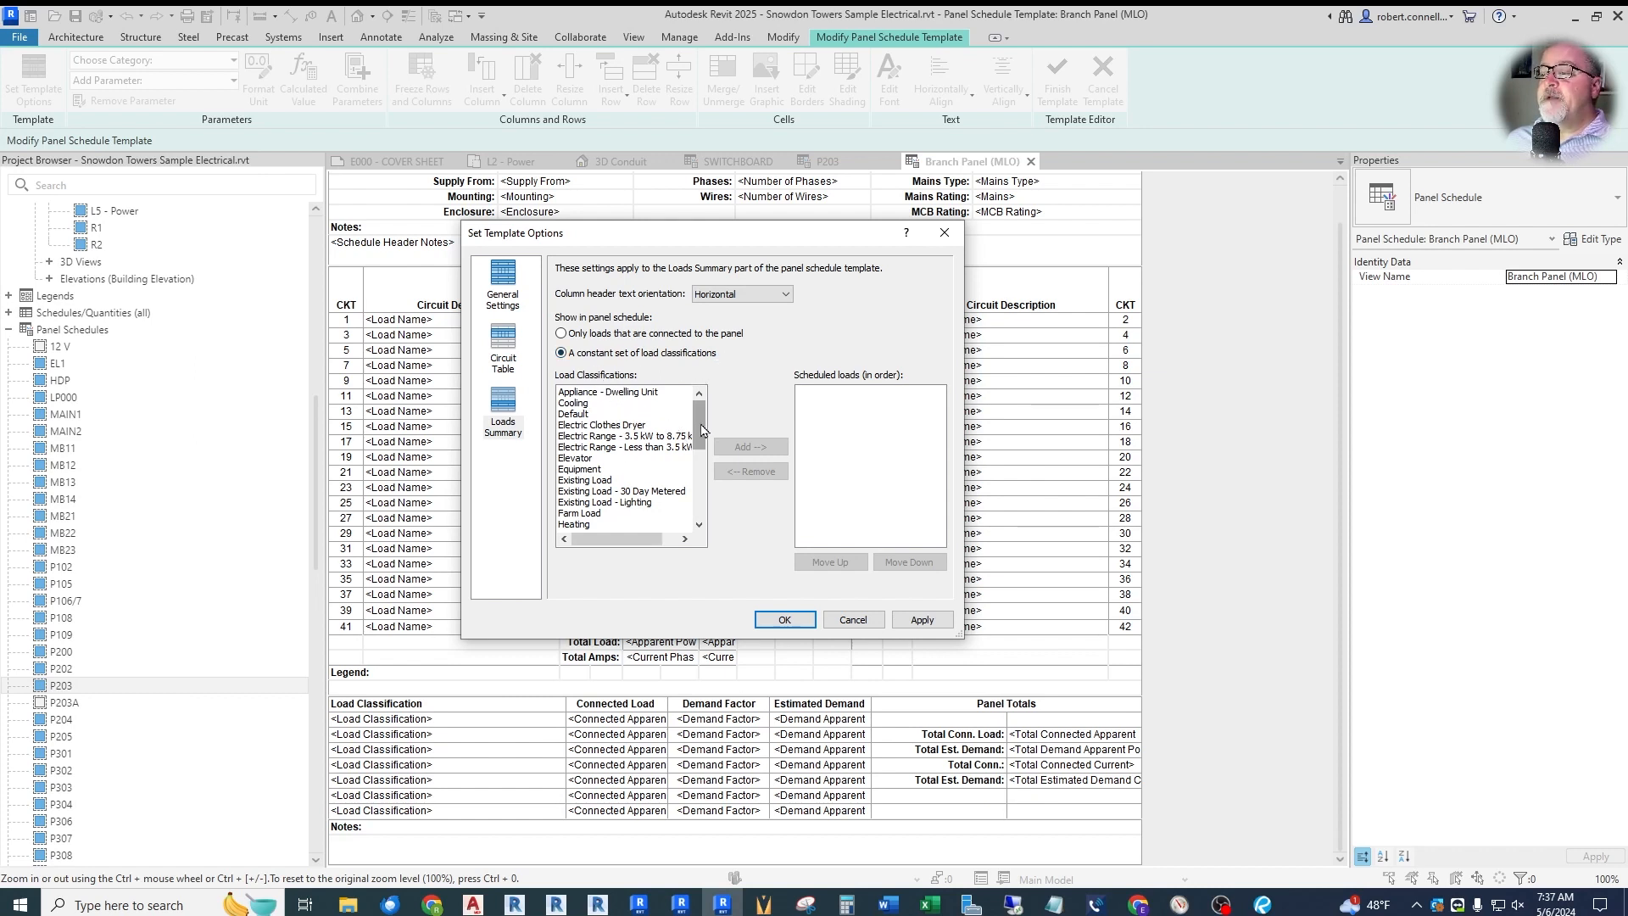
pyautogui.moveTo(698, 436); pyautogui.dragTo(706, 485)
pyautogui.click(594, 425)
pyautogui.click(749, 448)
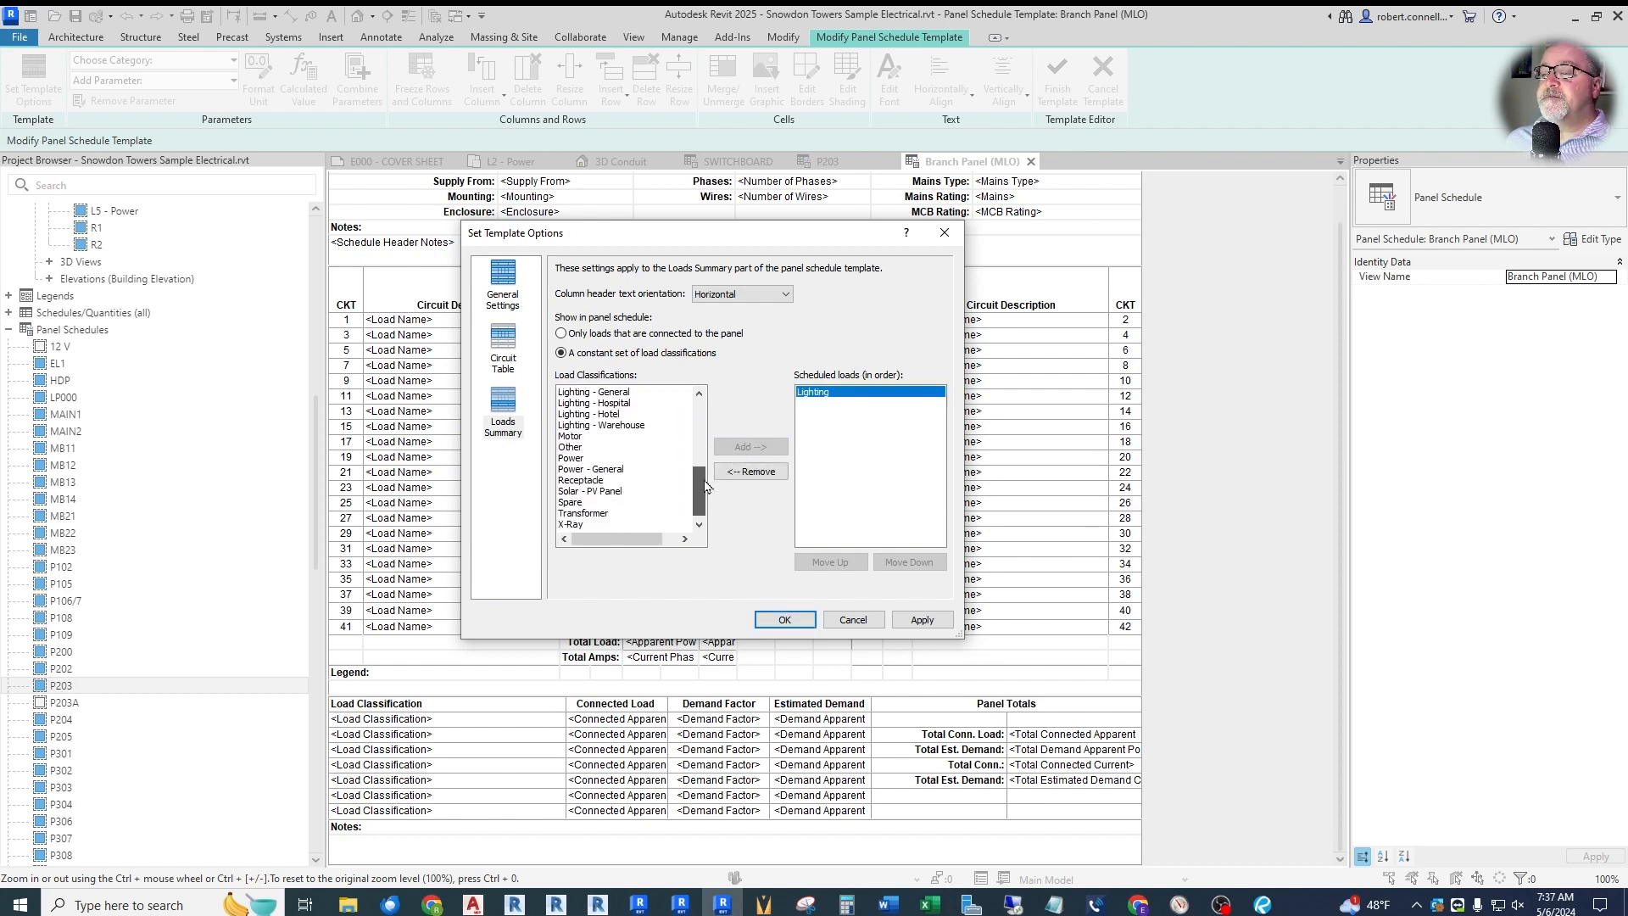
pyautogui.click(581, 480)
pyautogui.click(751, 446)
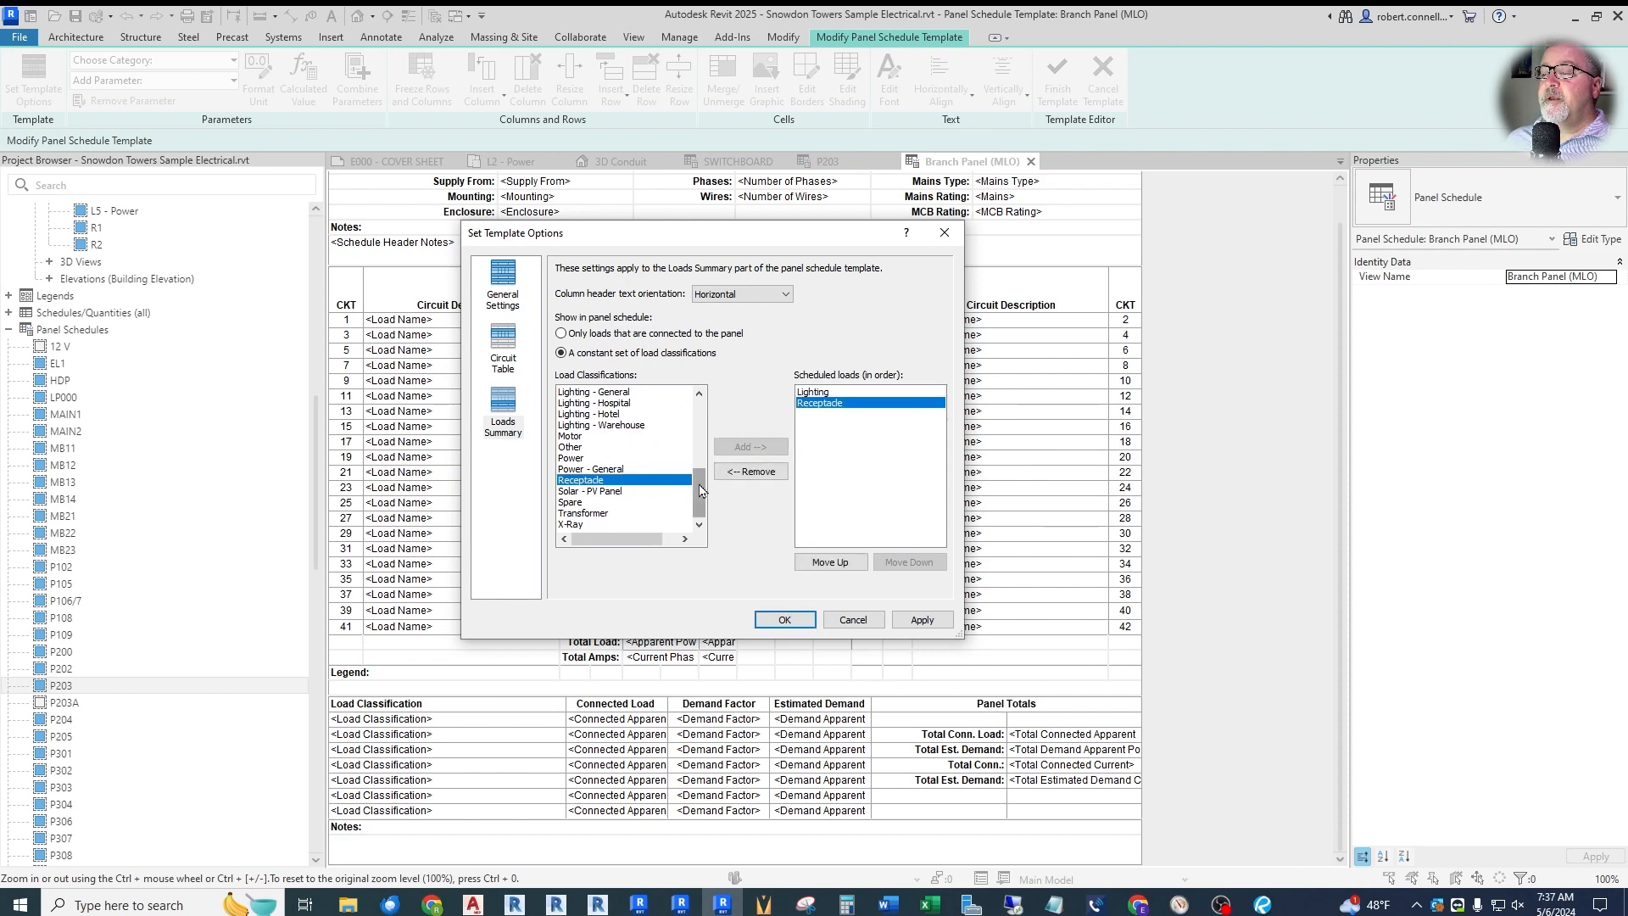
pyautogui.click(577, 436)
pyautogui.click(743, 448)
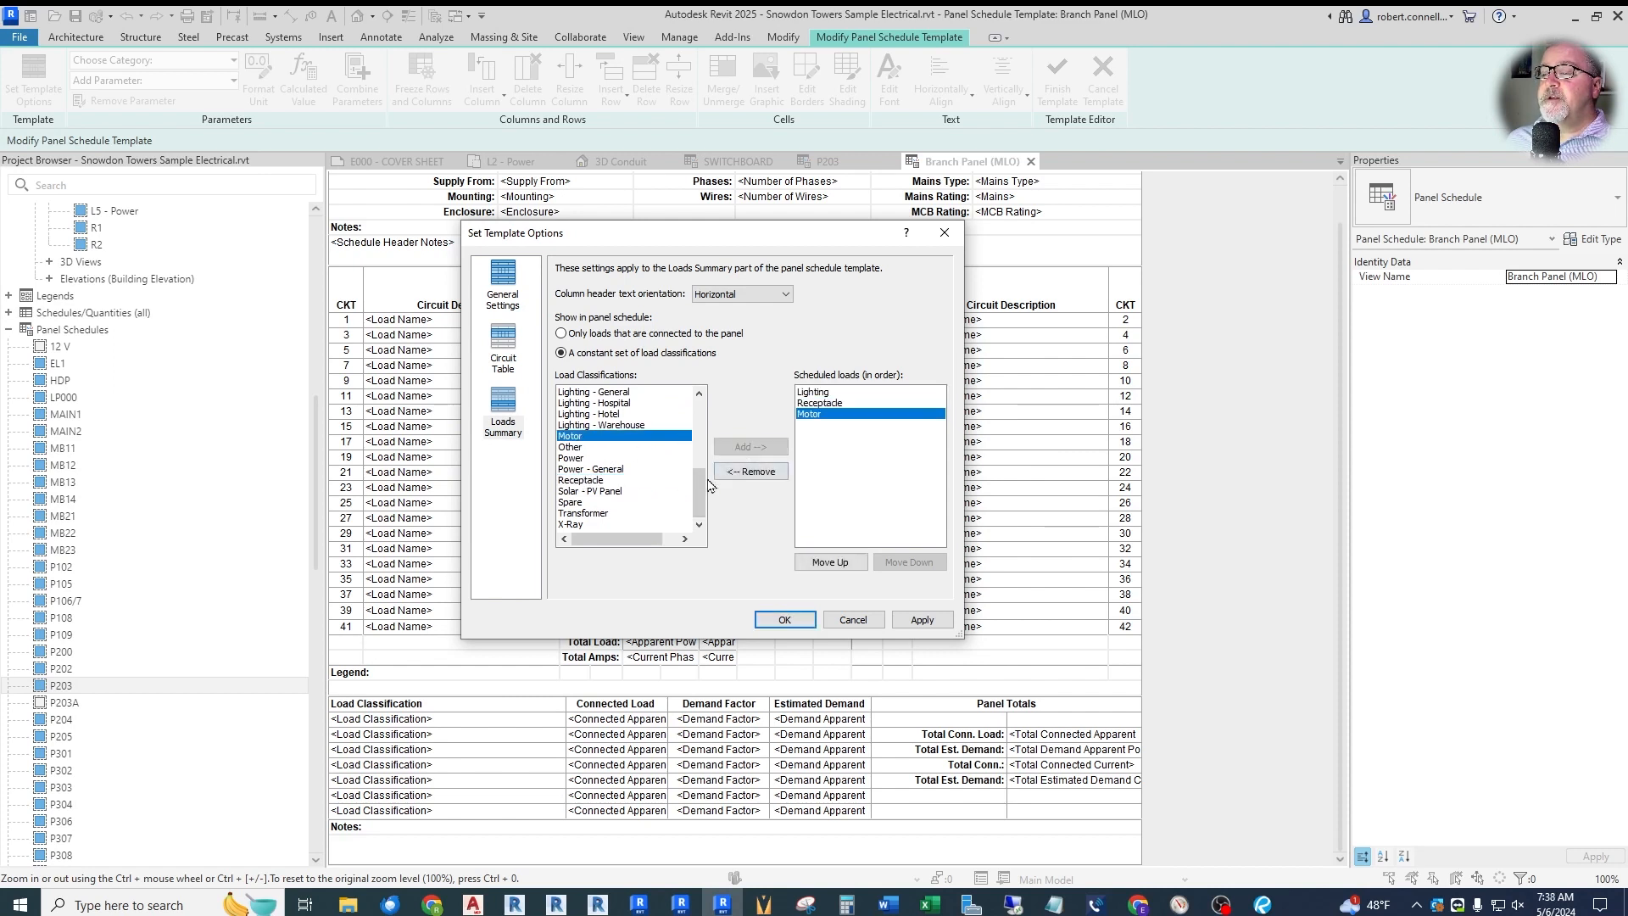
# - Add Kitchen Equipment - Non-Dwelling Unit and HVAC to the scheduled loads and accept the template options
pyautogui.scroll(2, 705, 480)
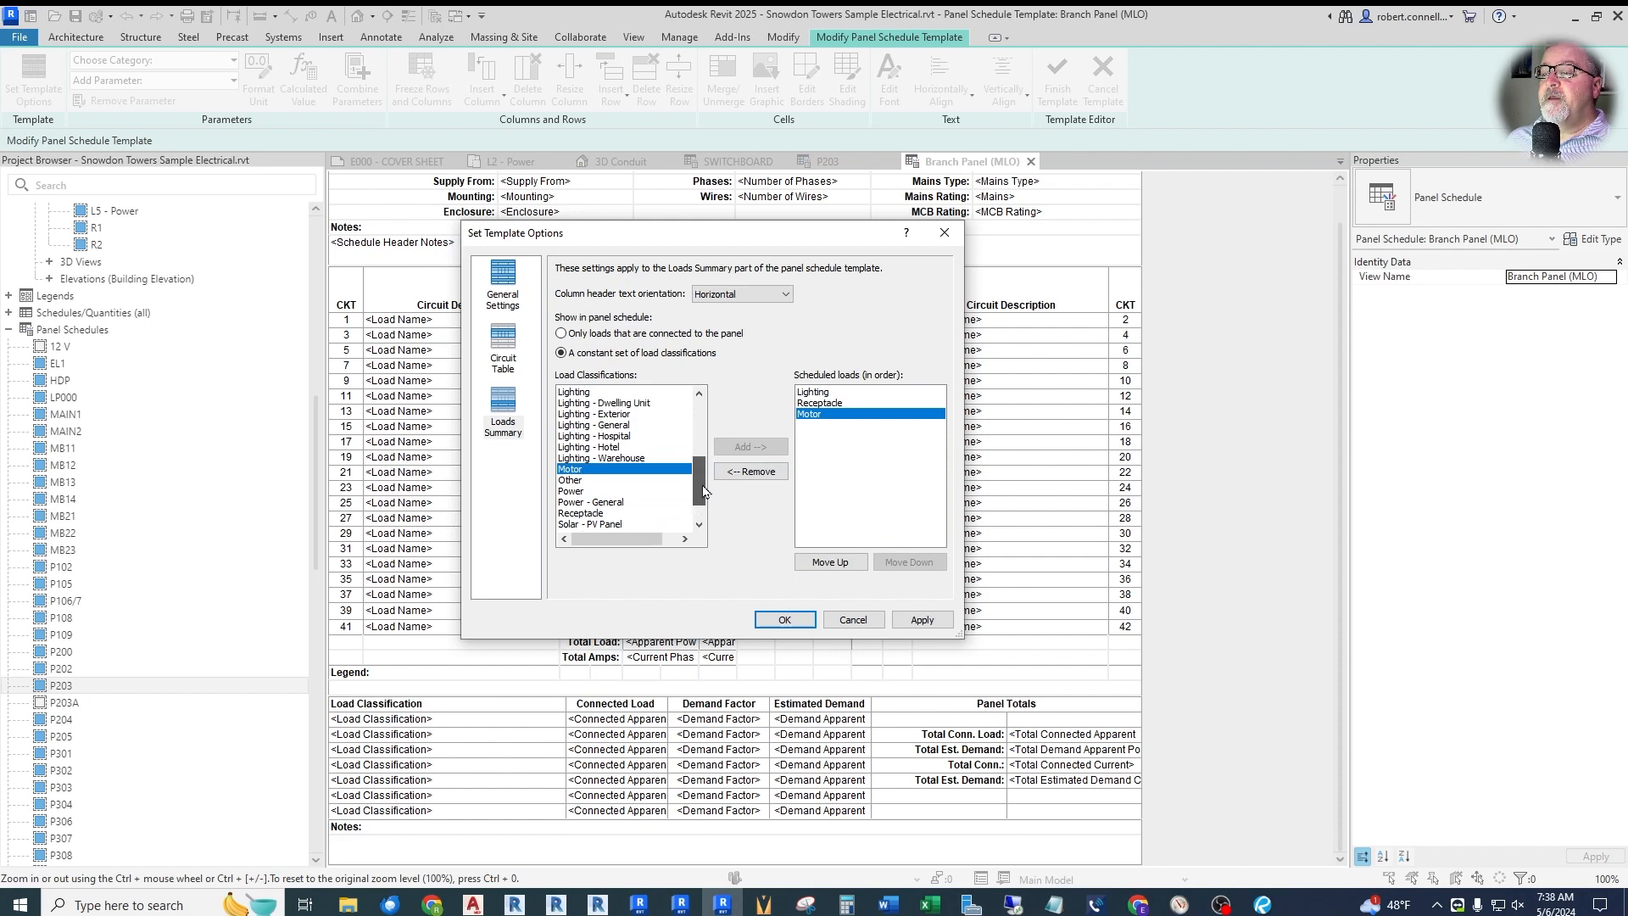
pyautogui.moveTo(703, 481); pyautogui.dragTo(705, 469)
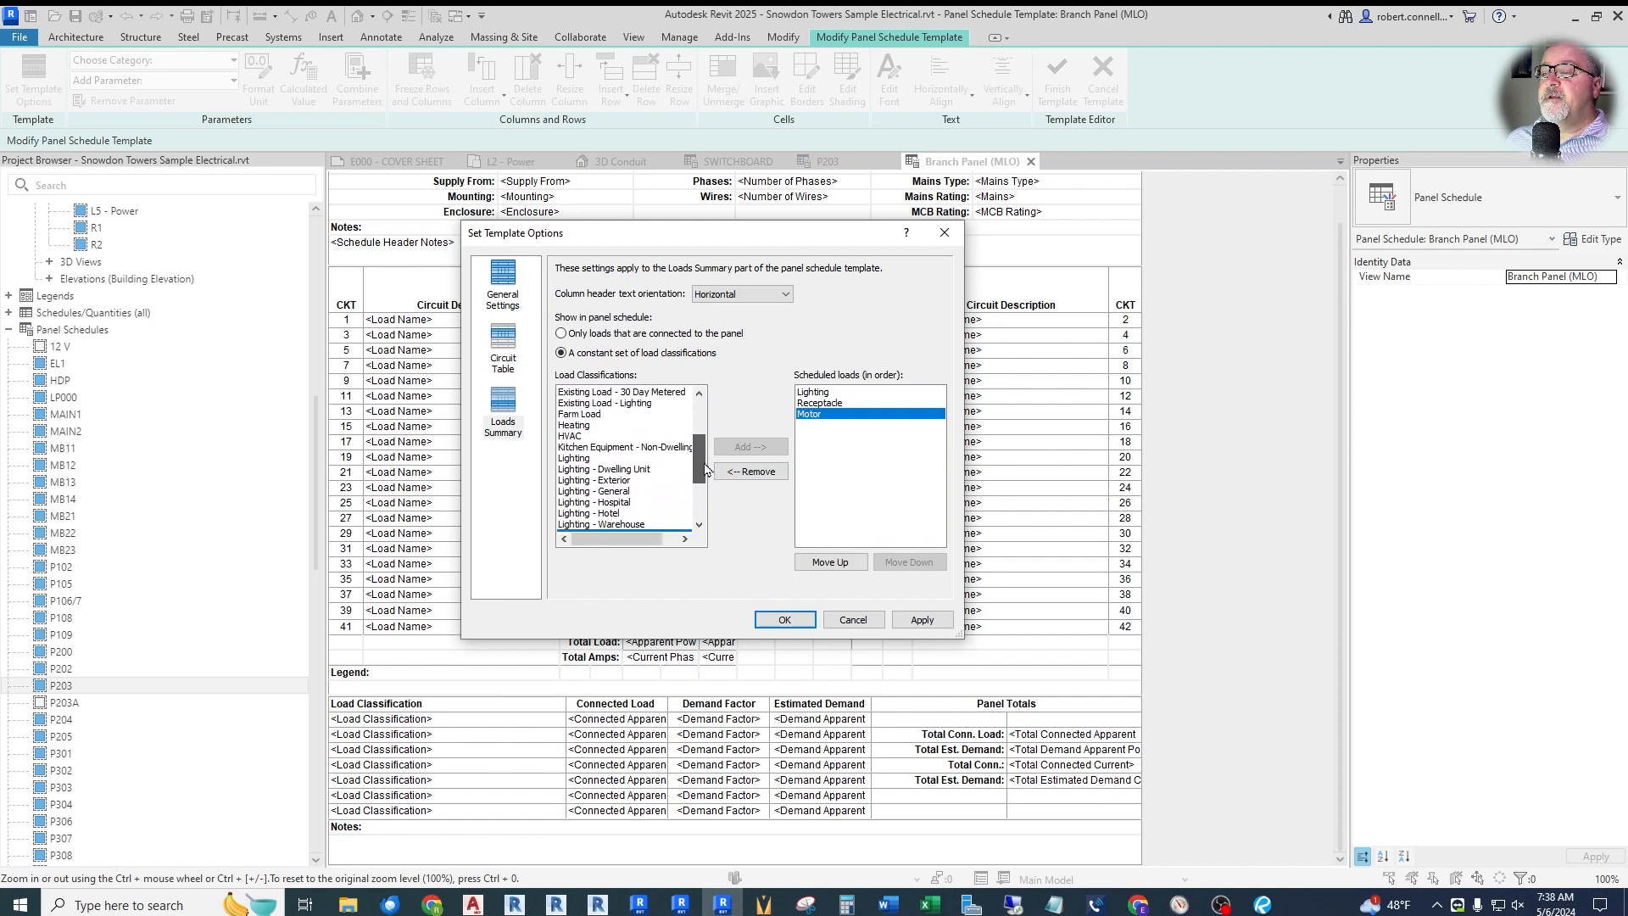
pyautogui.click(624, 447)
pyautogui.click(750, 446)
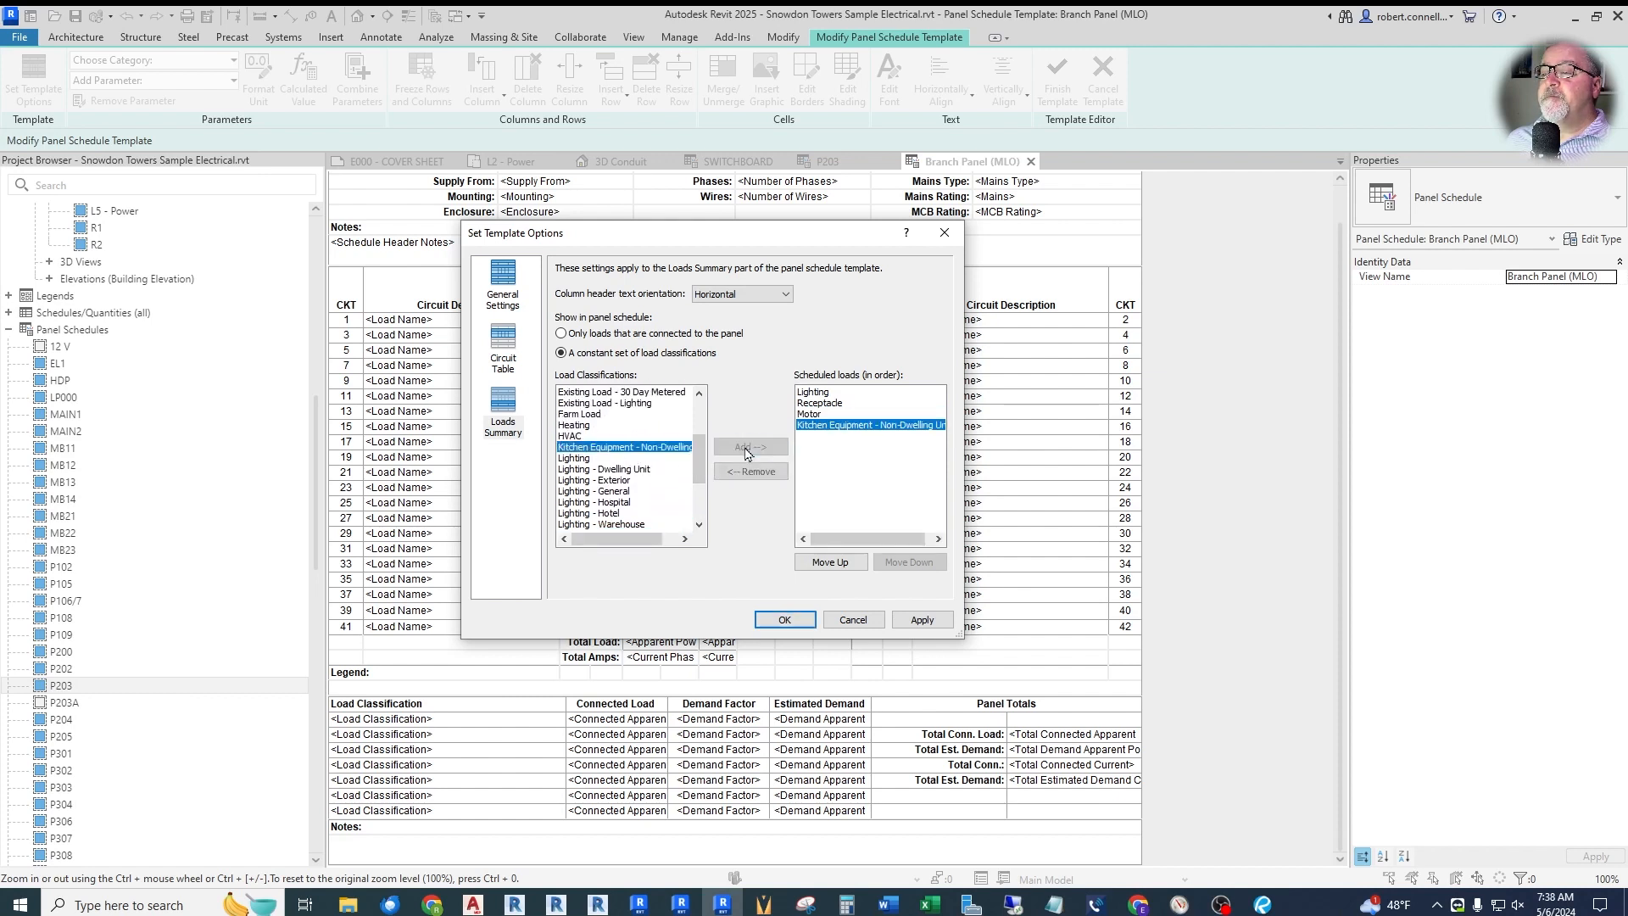
pyautogui.moveTo(700, 445); pyautogui.dragTo(701, 436)
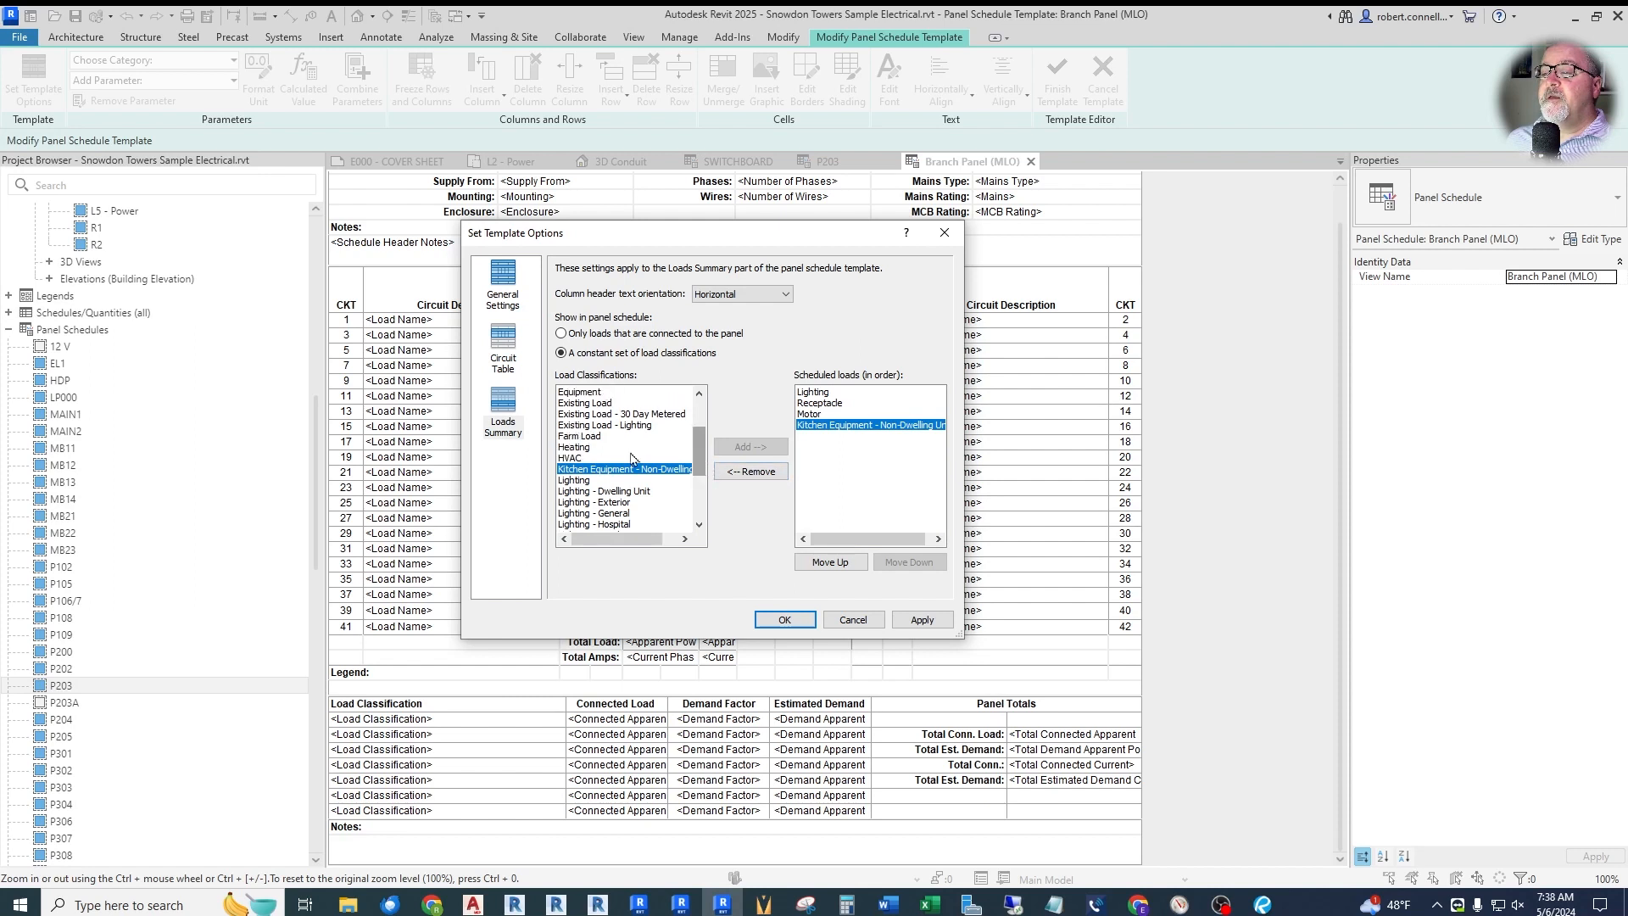
pyautogui.click(576, 447)
pyautogui.click(577, 459)
pyautogui.click(750, 447)
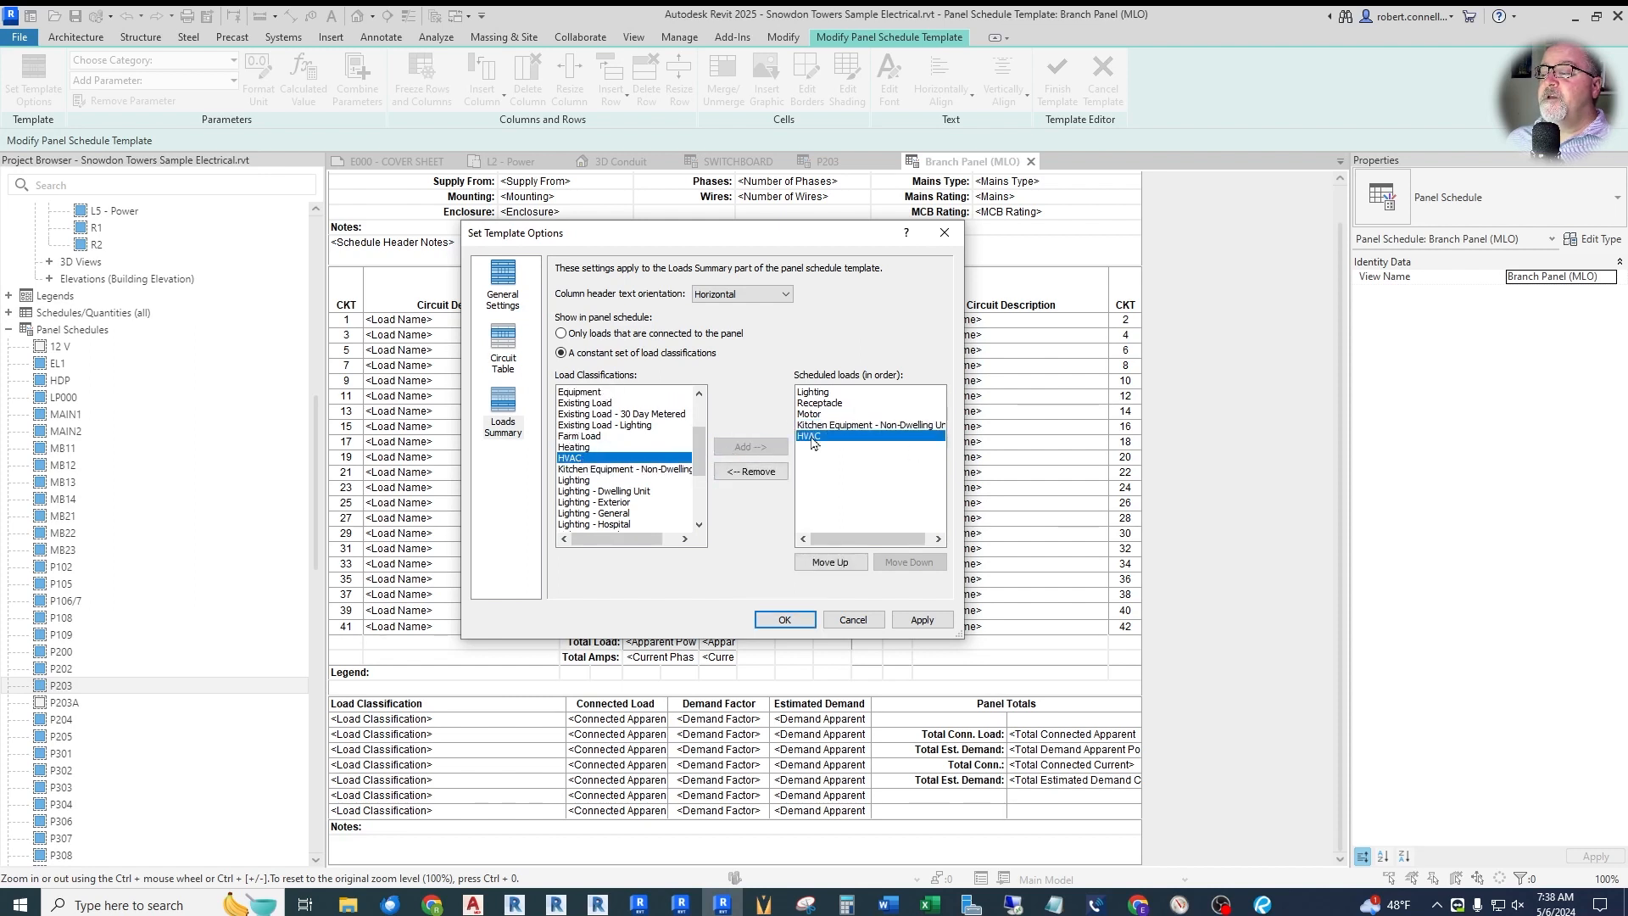
pyautogui.click(788, 620)
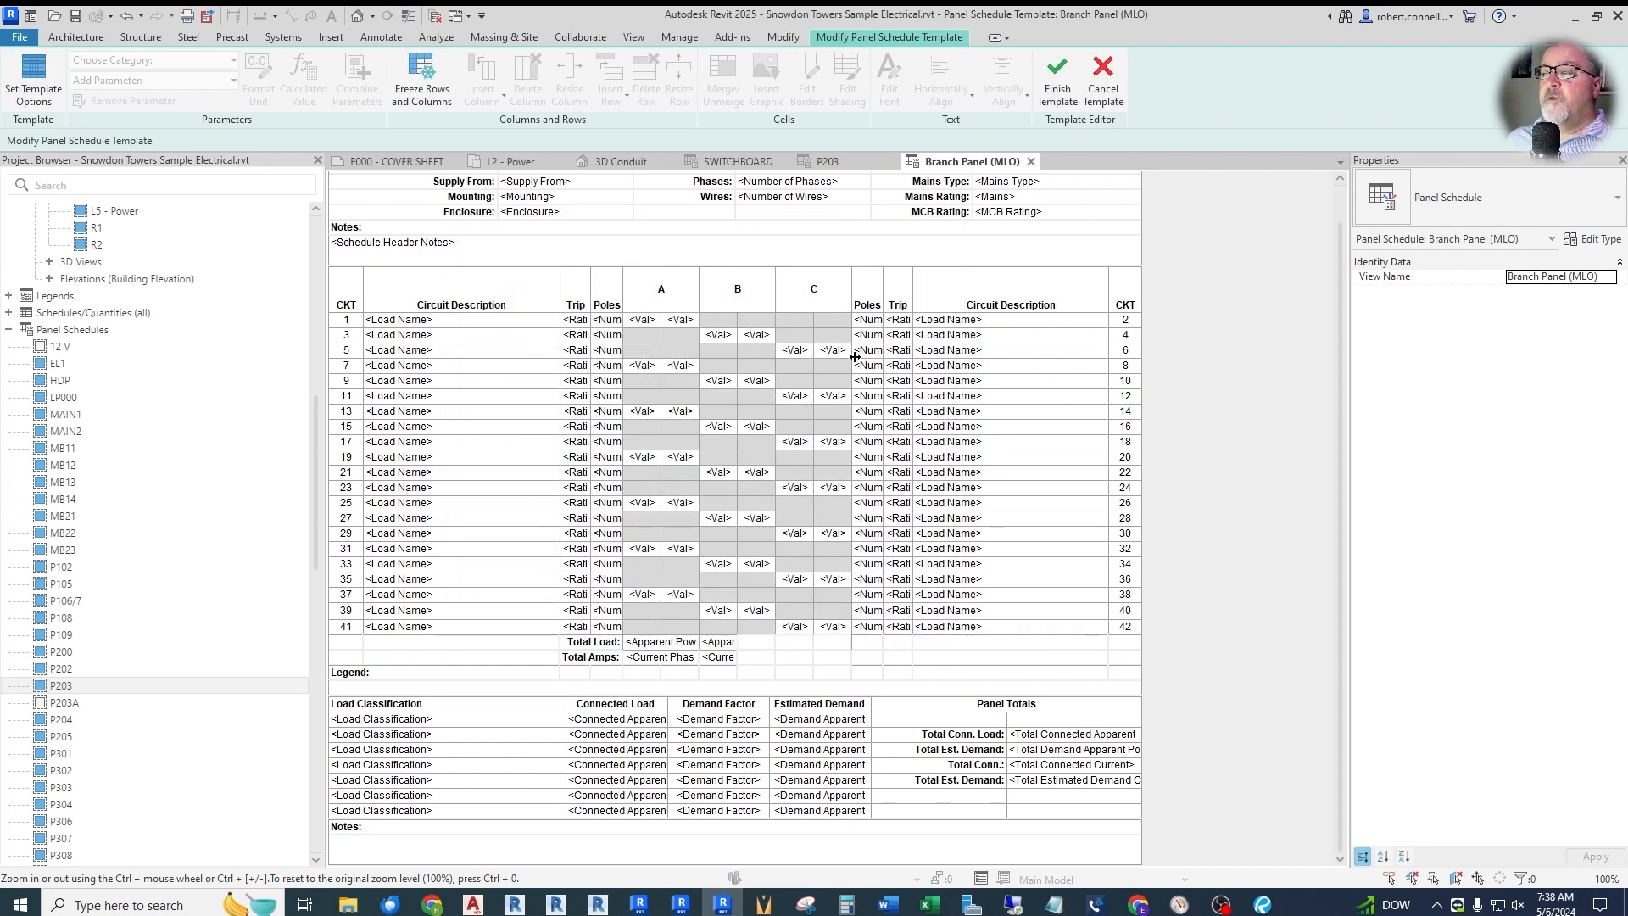
# - Finish the template, reapply Branch Panel (MLO) to panel schedule P203, and dismiss the warning
pyautogui.click(1058, 81)
pyautogui.click(25, 80)
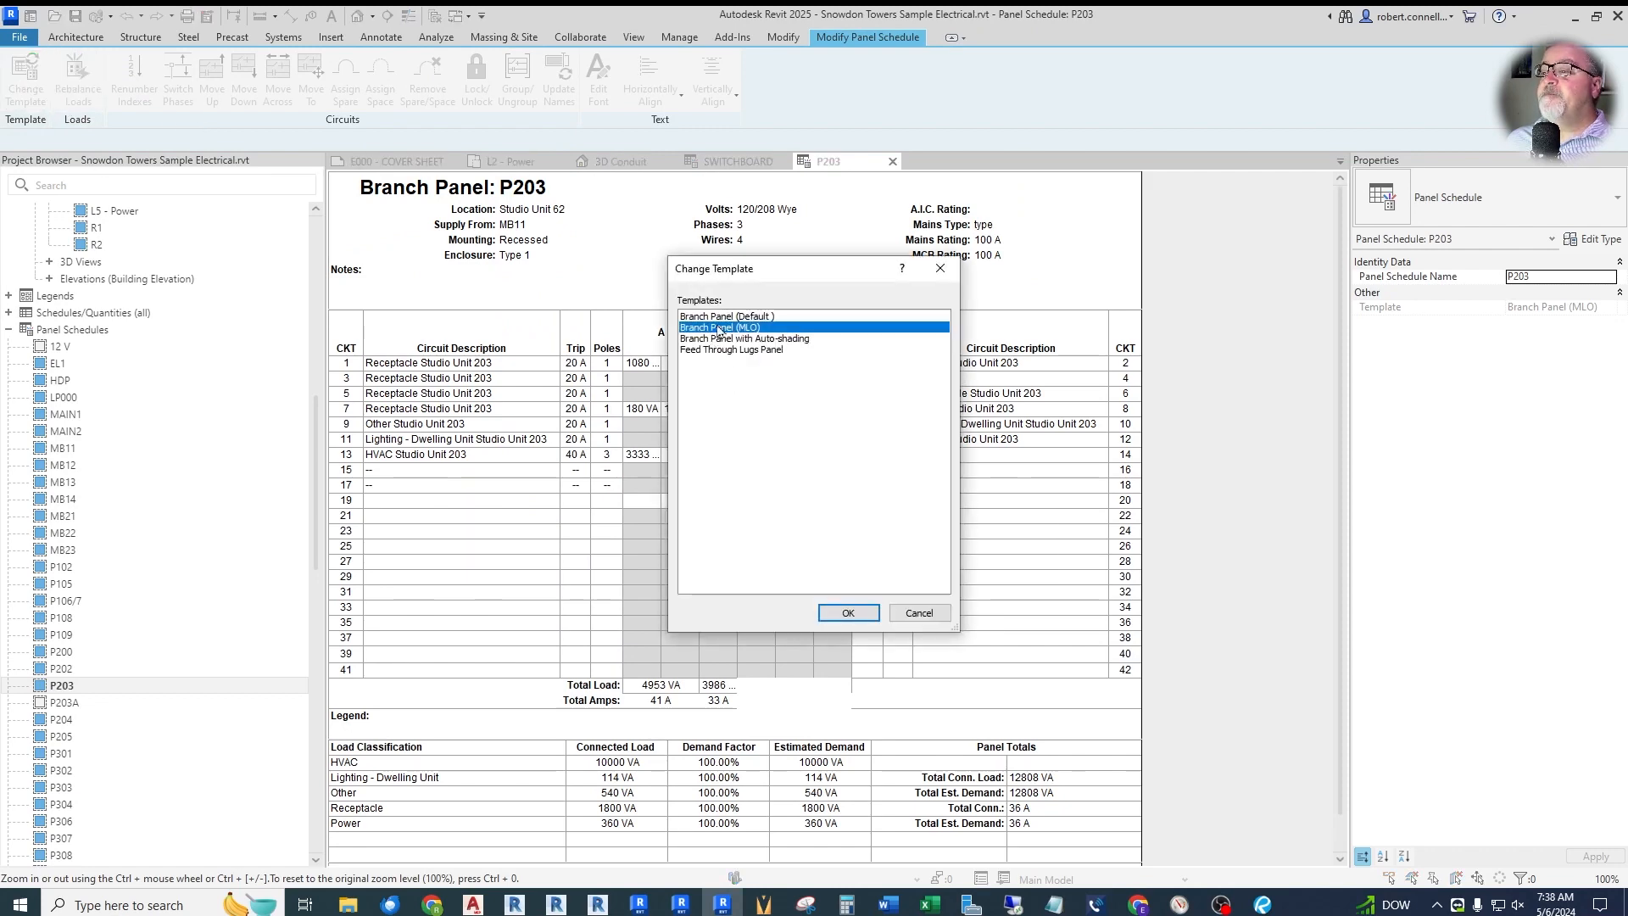
pyautogui.click(831, 612)
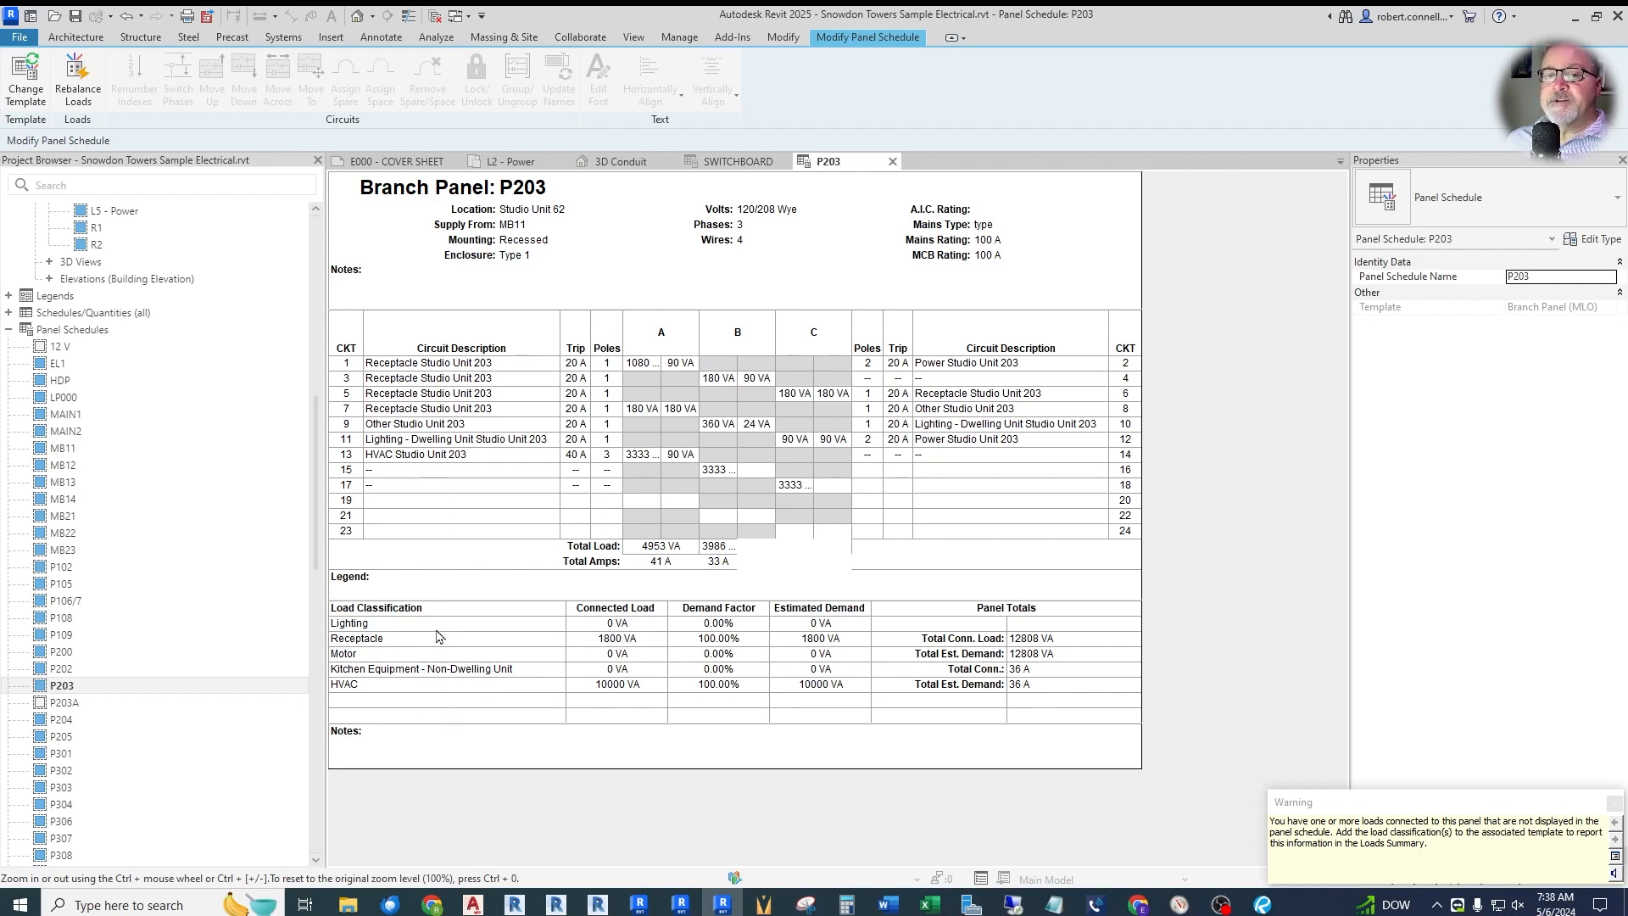
pyautogui.moveTo(1408, 808); pyautogui.dragTo(739, 419)
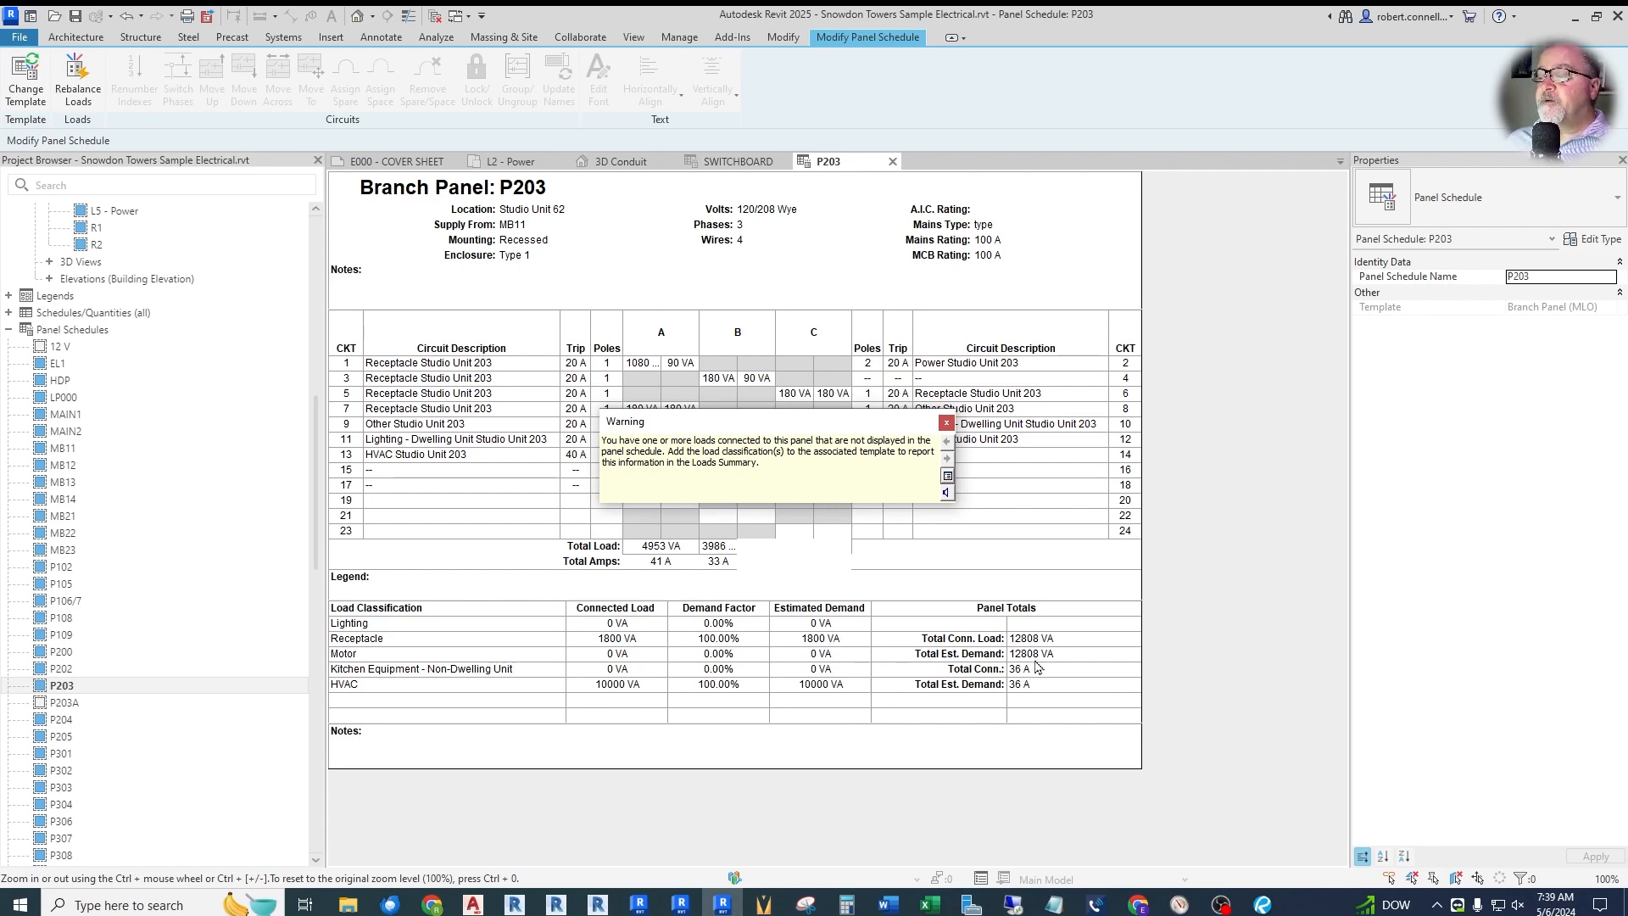
pyautogui.moveTo(752, 428); pyautogui.dragTo(736, 486)
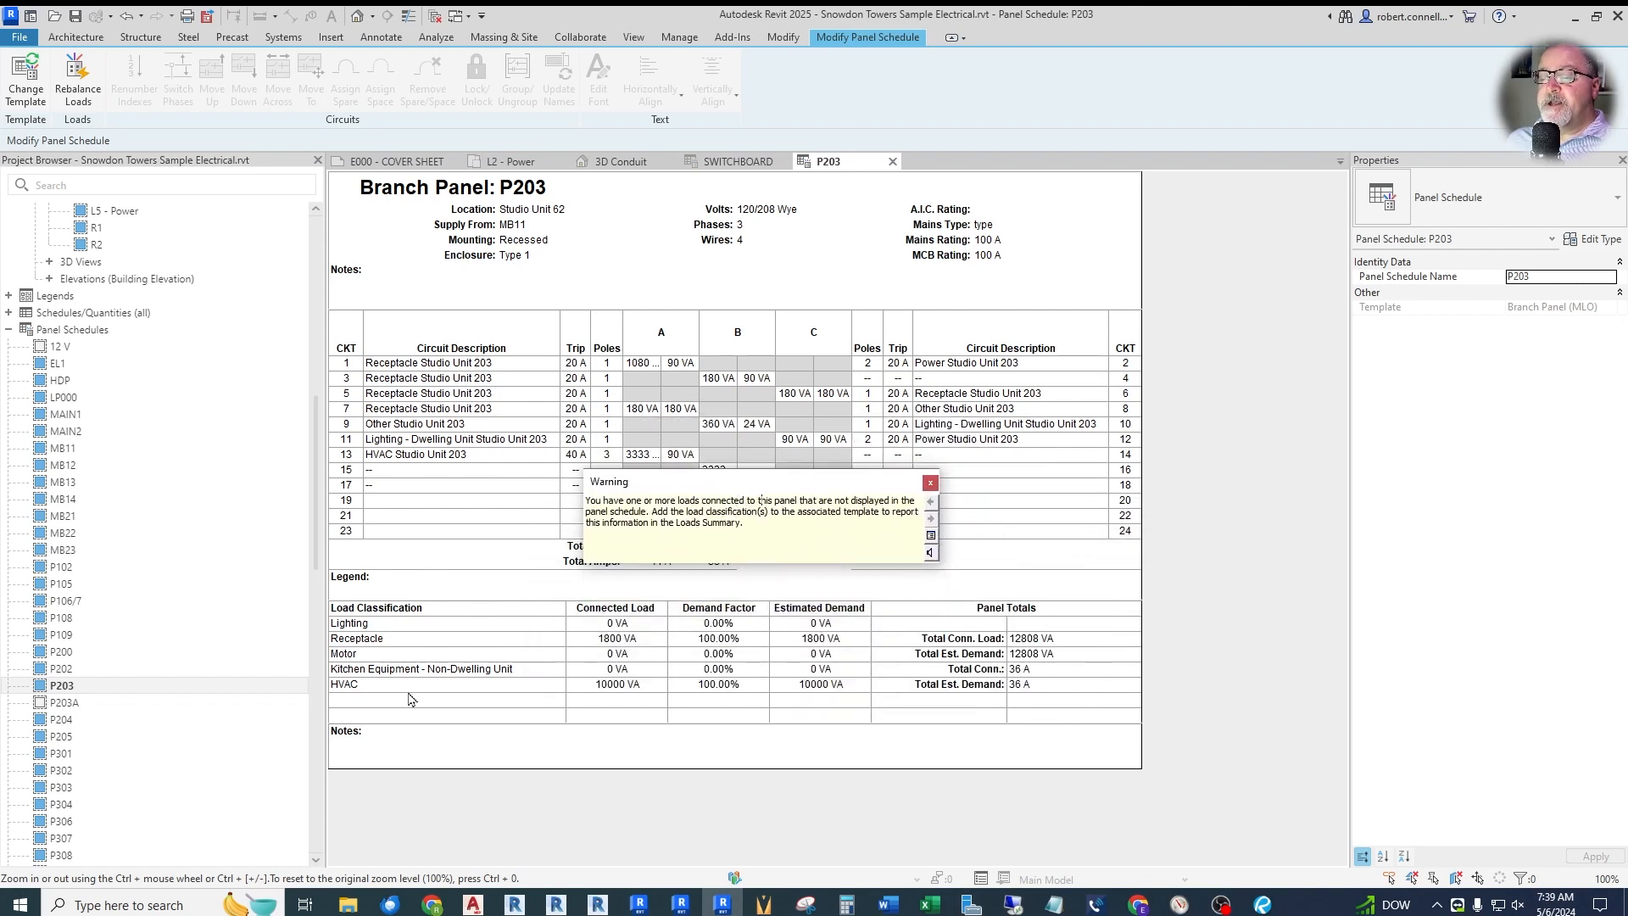
pyautogui.click(930, 482)
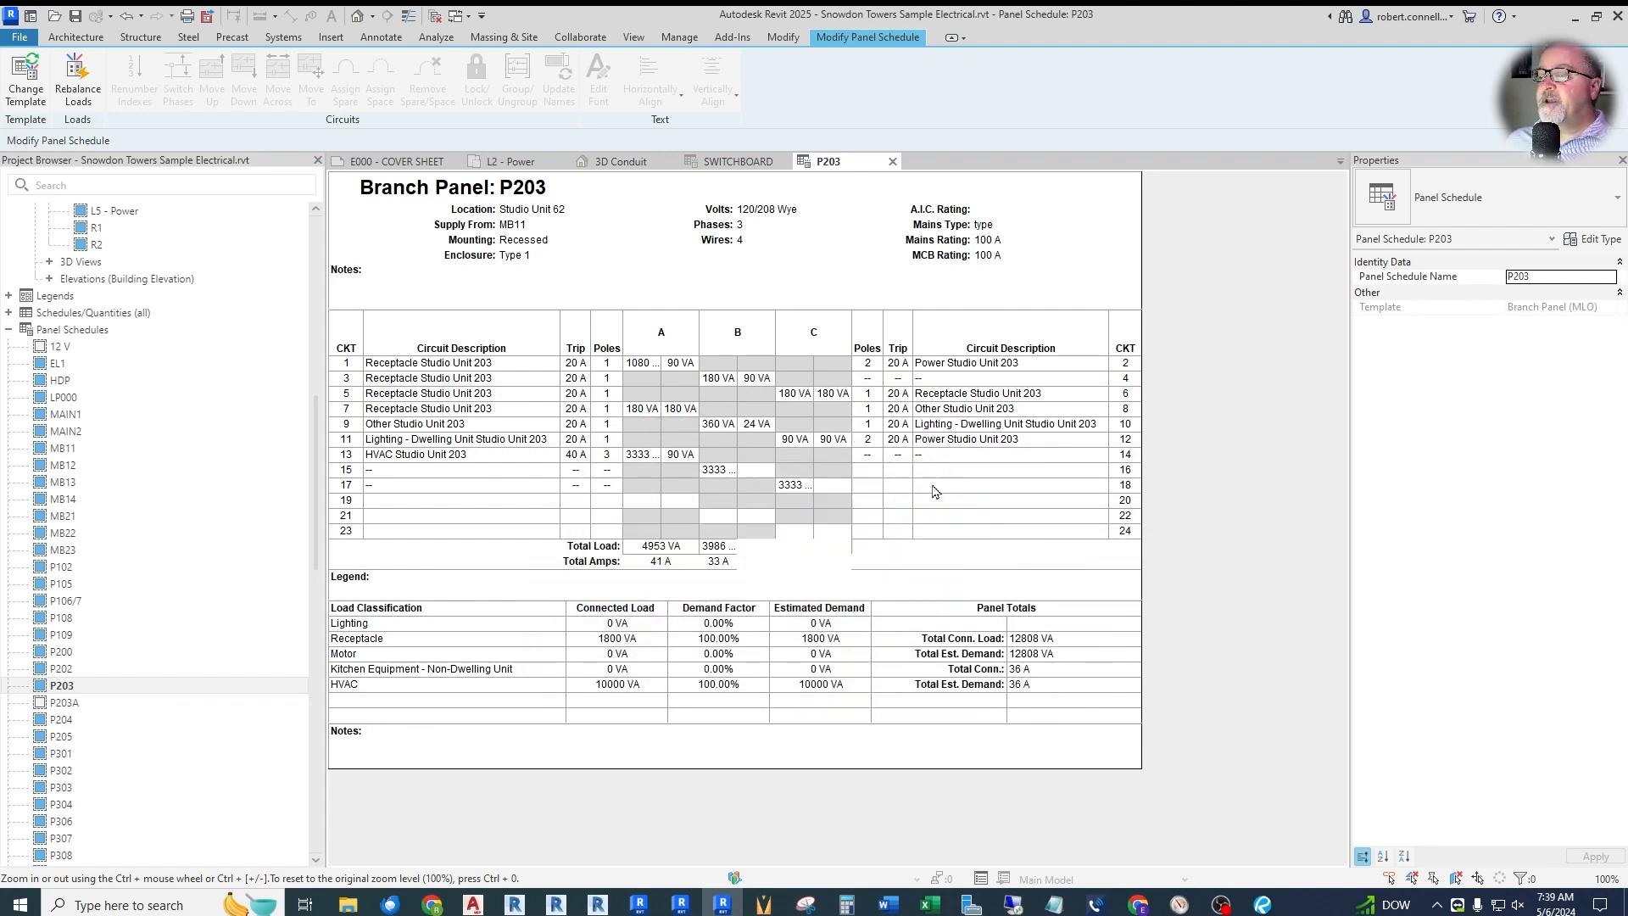
# - Reopen the Branch Panel (MLO) template for editing and set its loads summary to show only loads connected to the panel
pyautogui.click(679, 36)
pyautogui.click(631, 104)
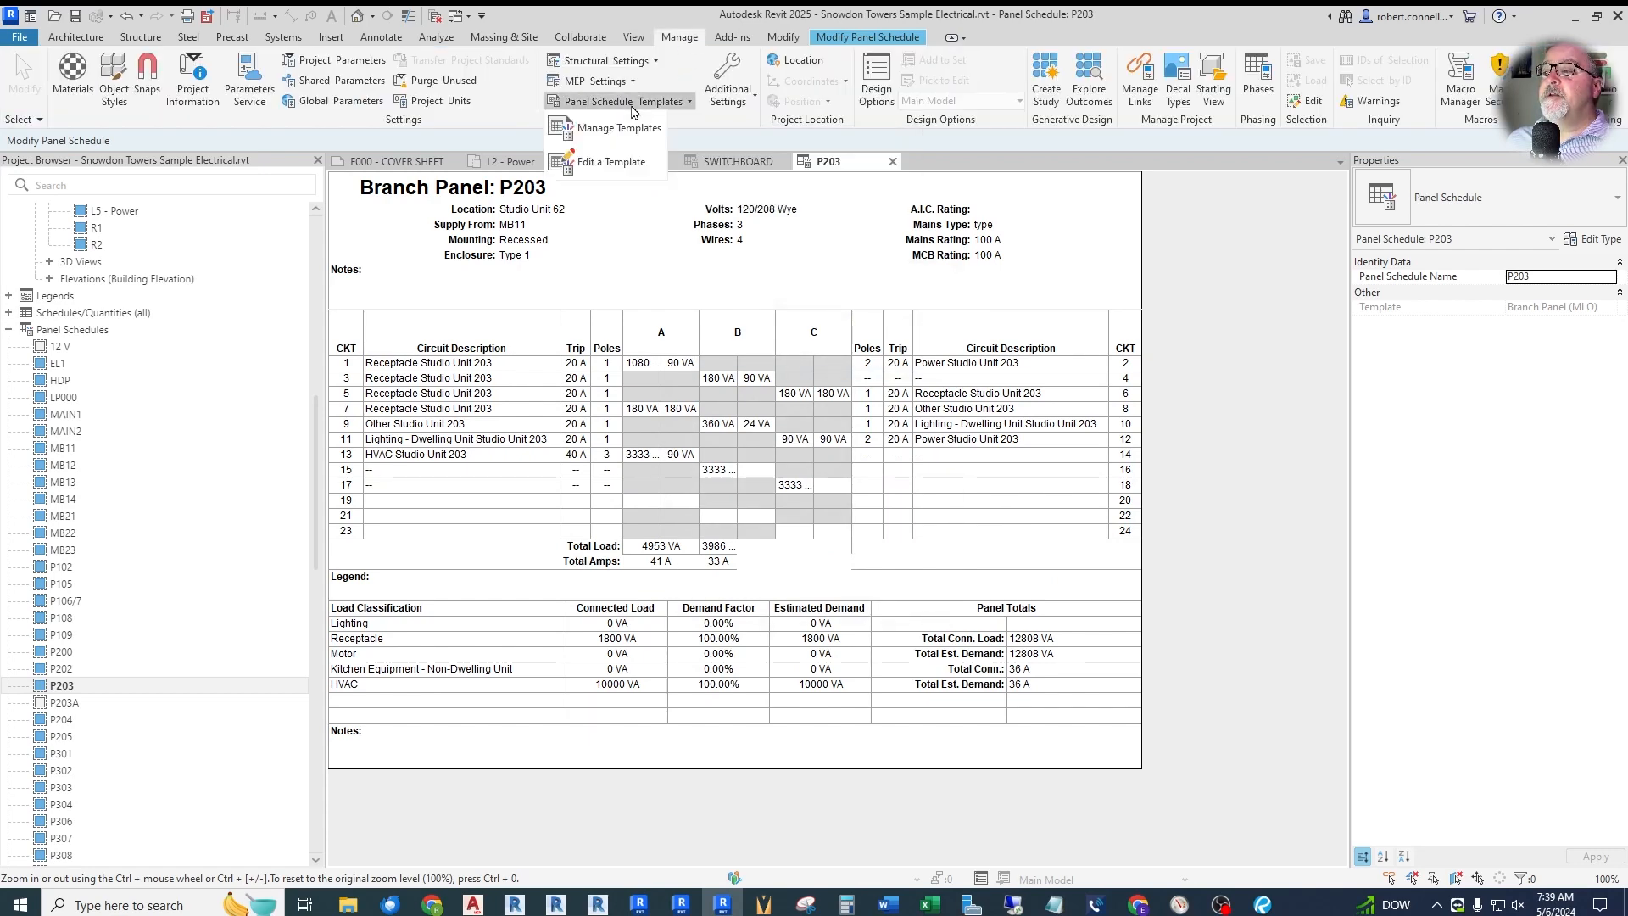
pyautogui.click(610, 161)
pyautogui.click(725, 386)
pyautogui.click(839, 612)
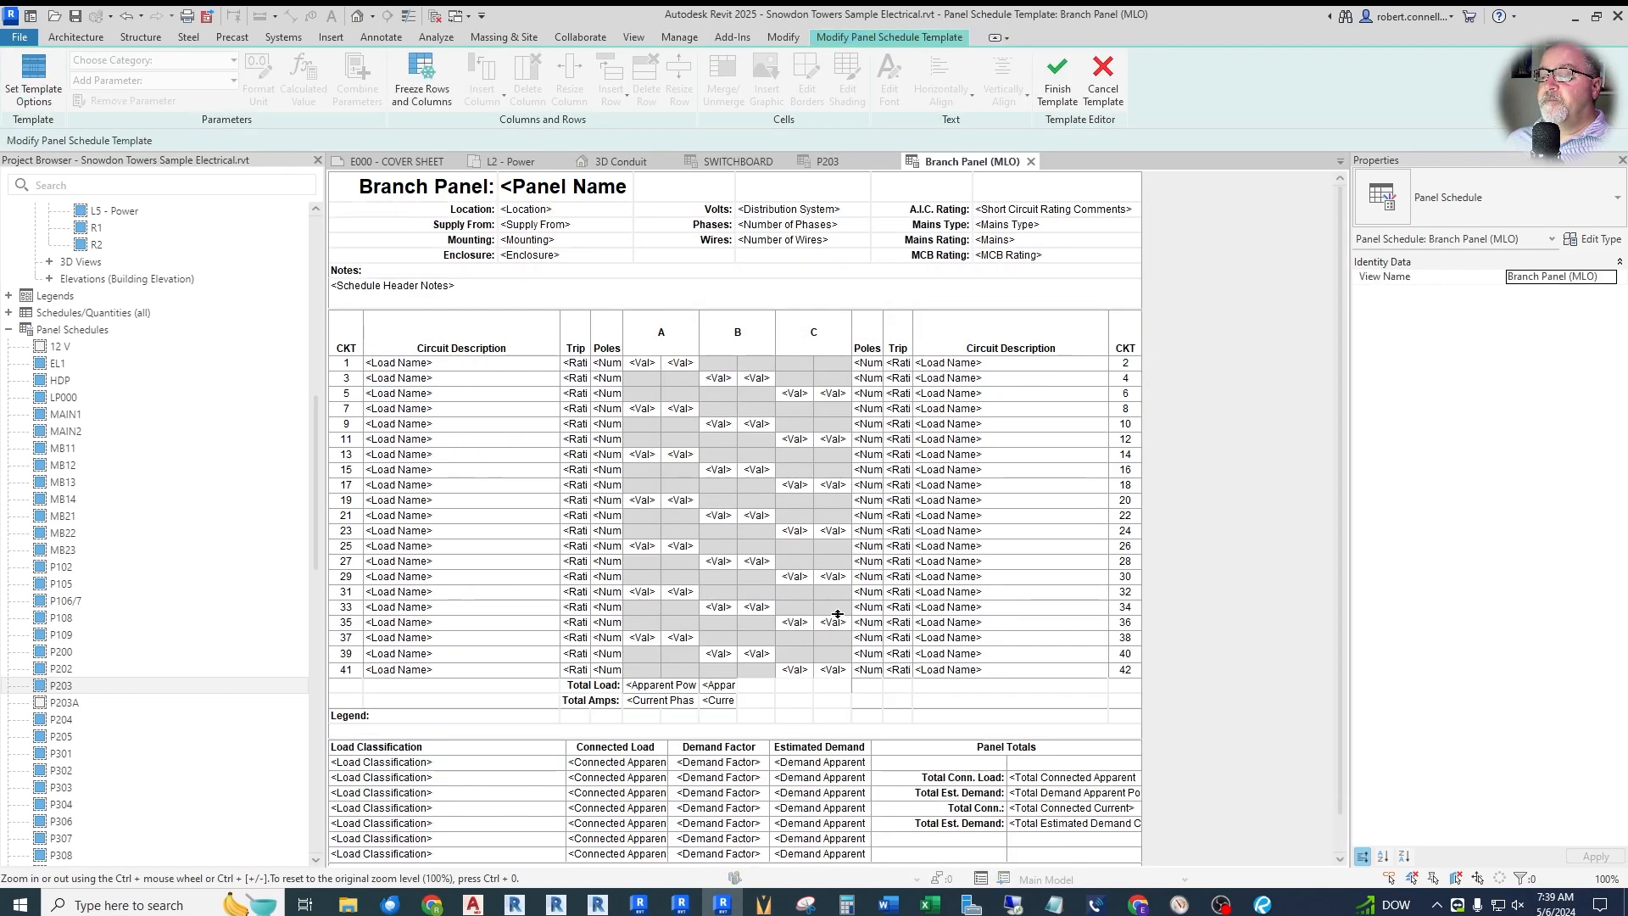
pyautogui.click(33, 76)
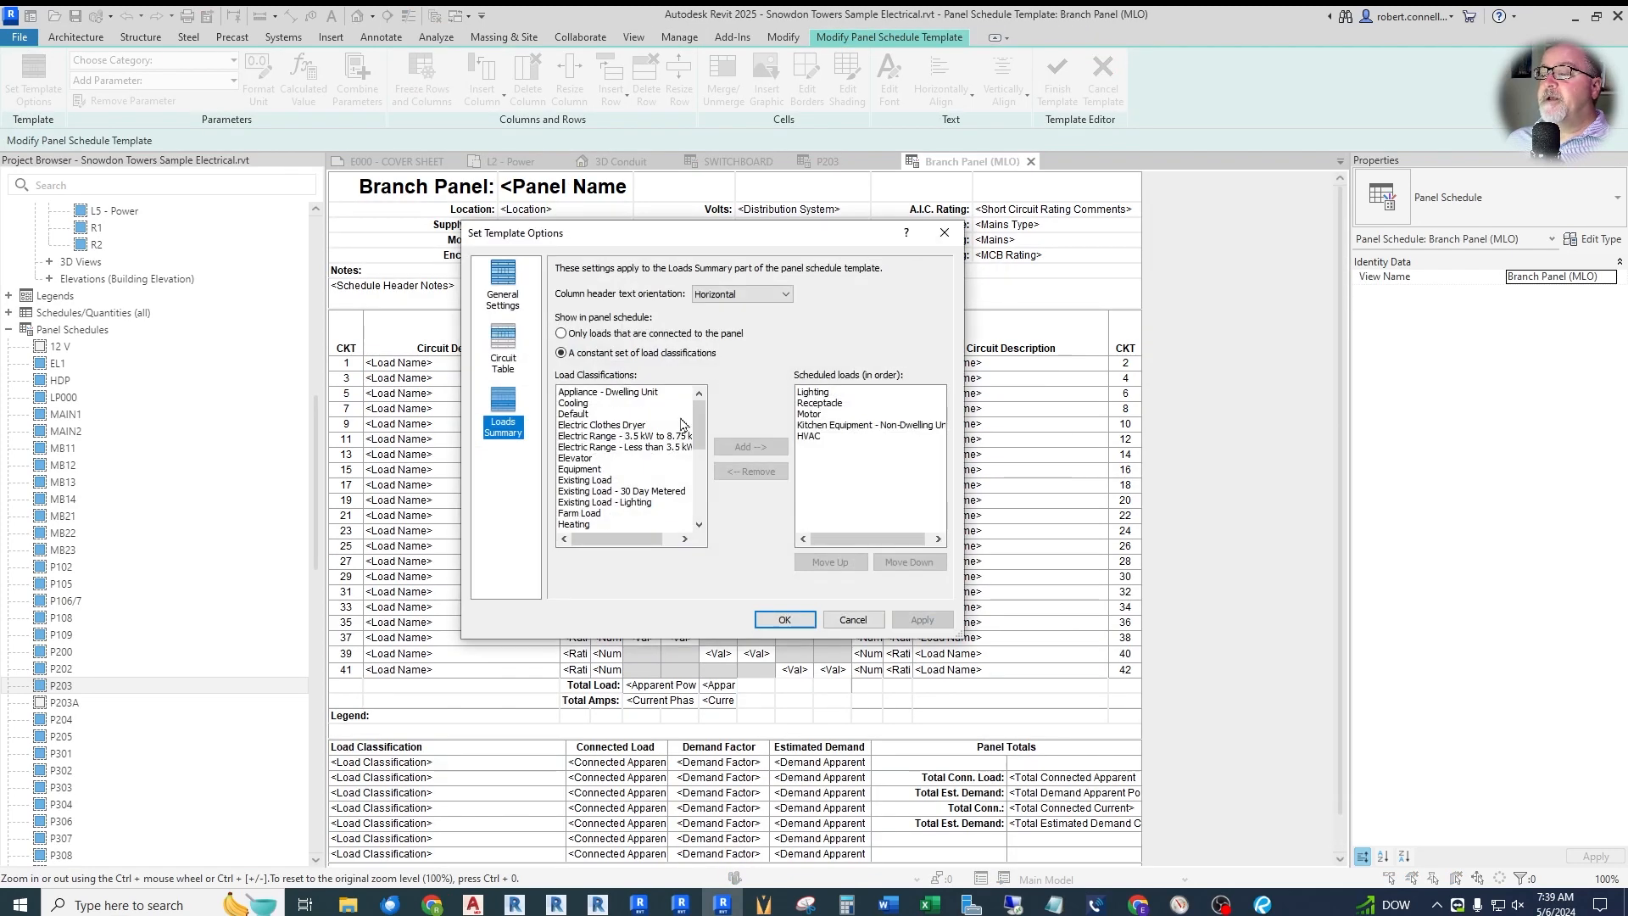
pyautogui.click(560, 333)
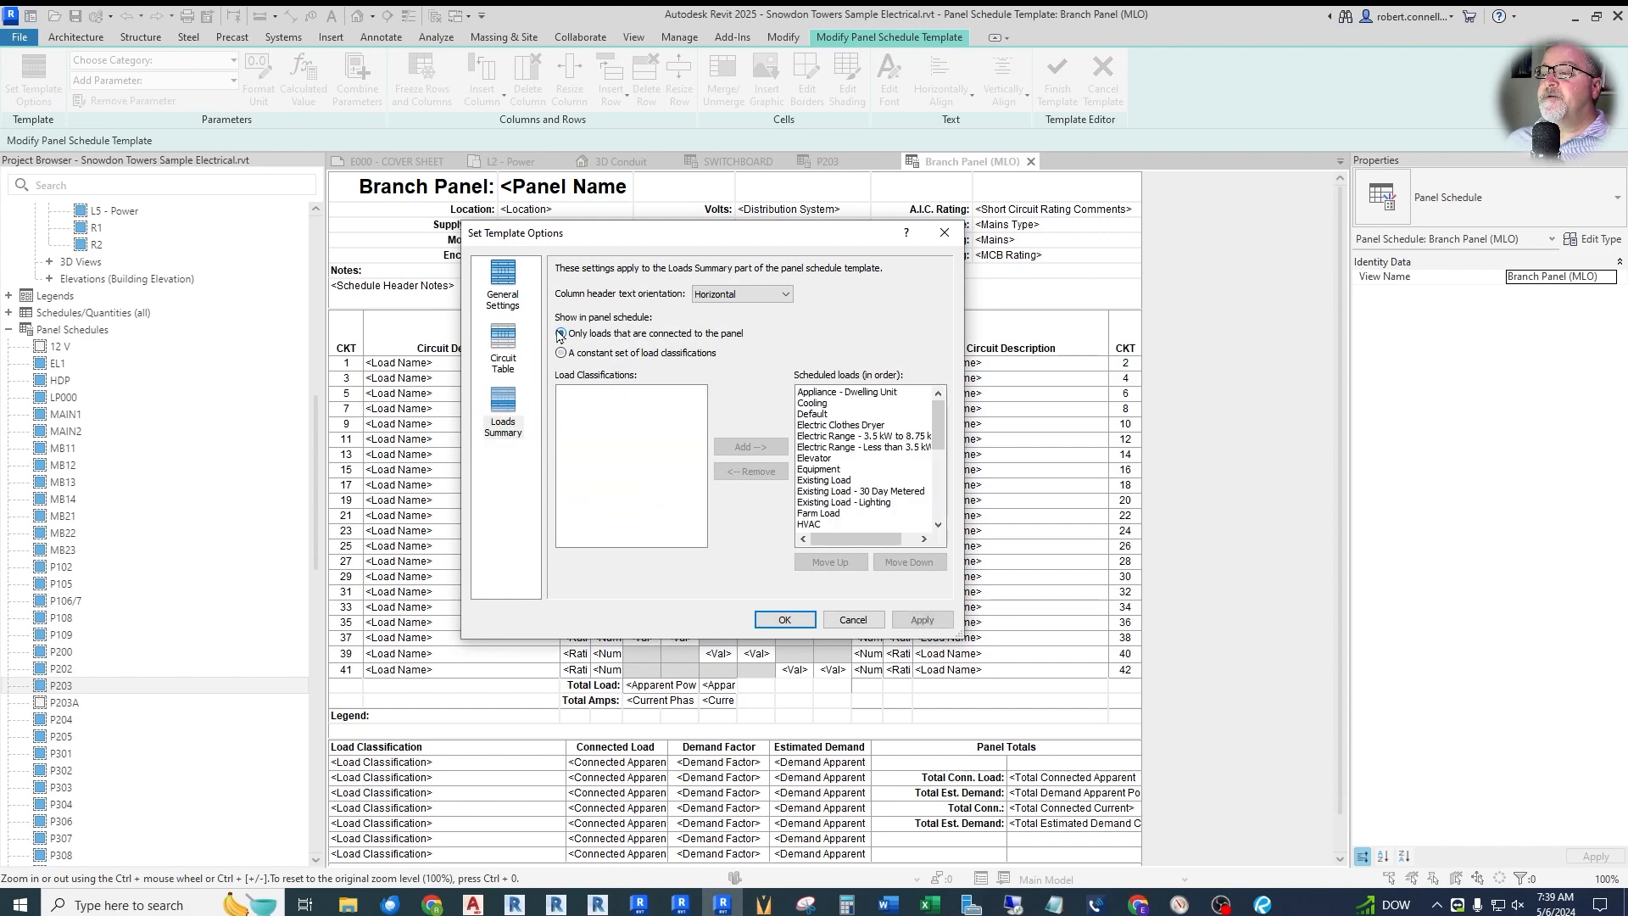
pyautogui.moveTo(937, 411); pyautogui.dragTo(536, 325)
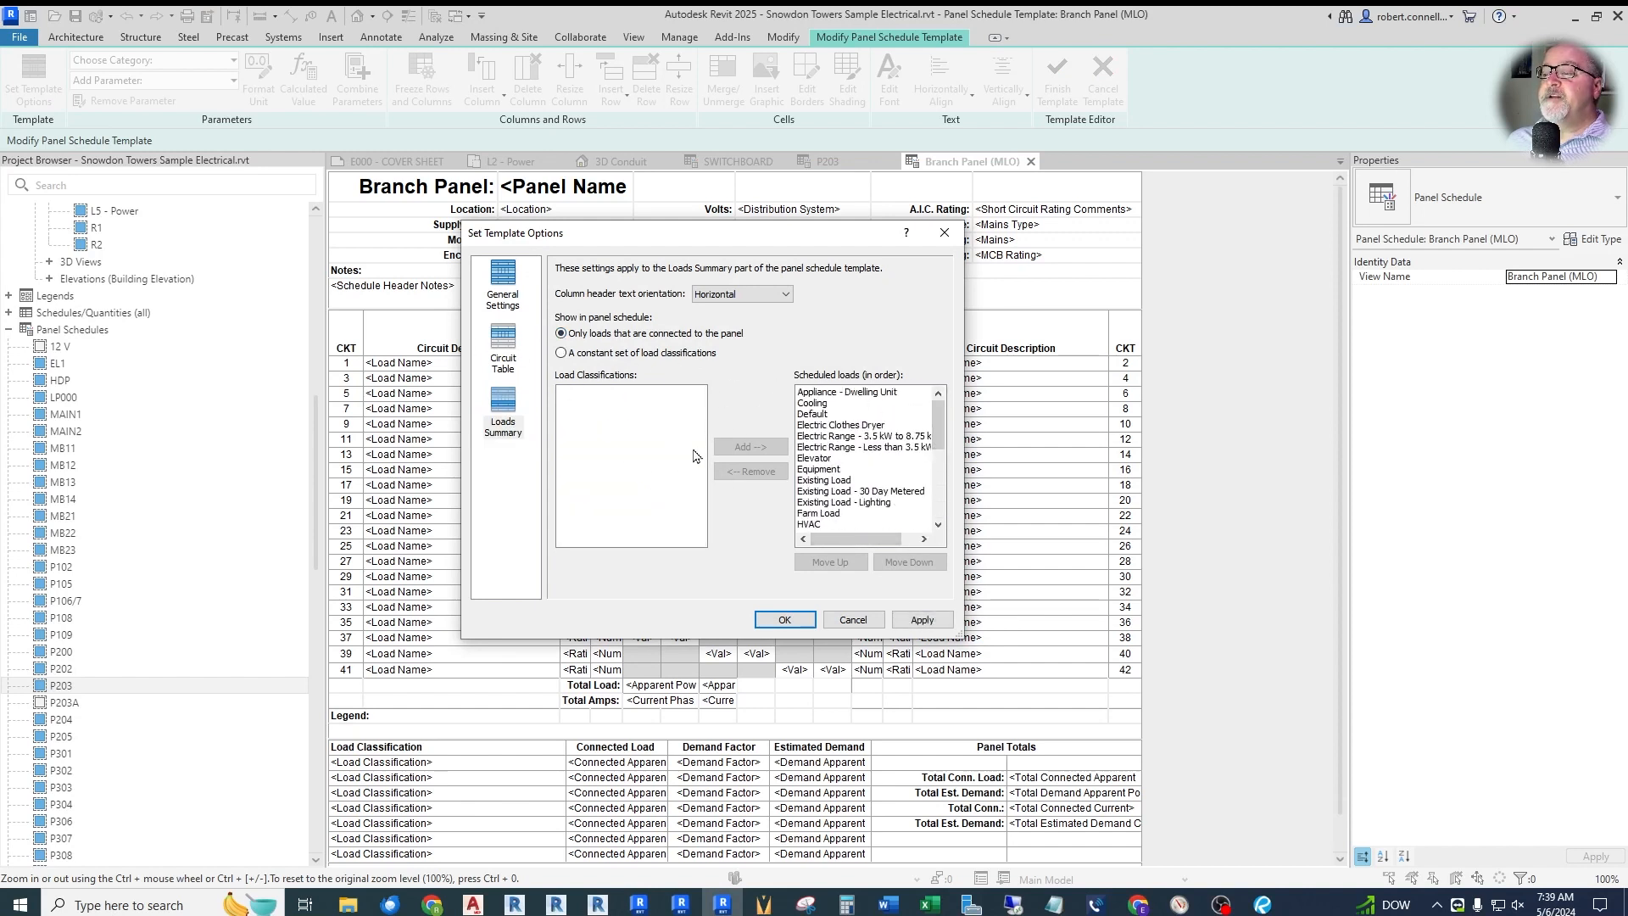
pyautogui.click(798, 626)
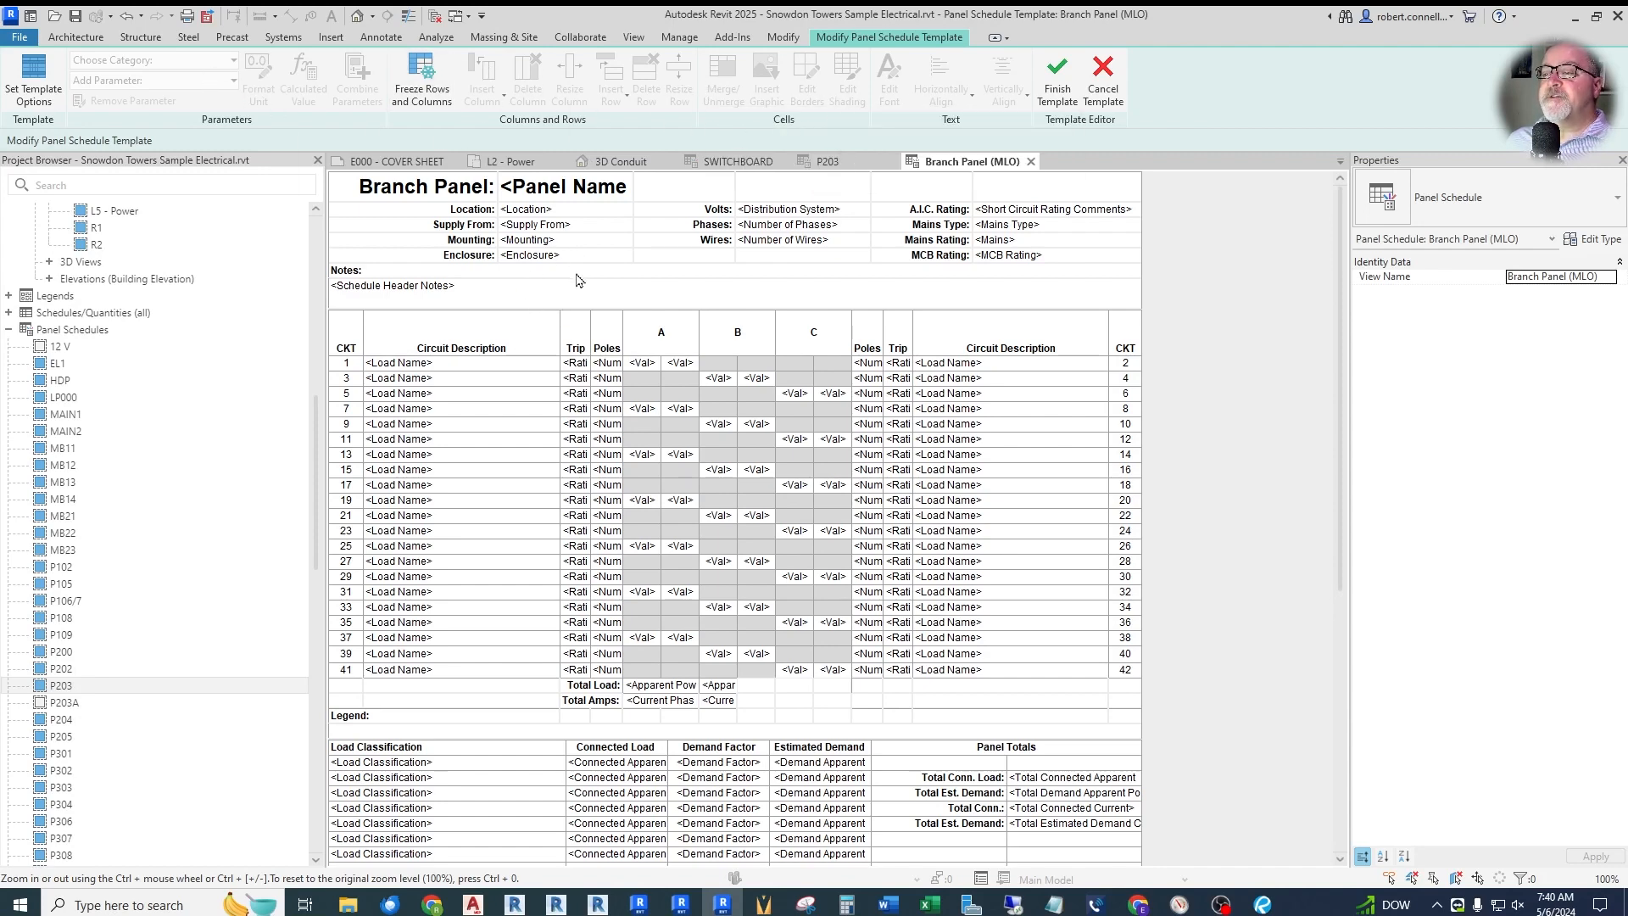
# - Change the "Location:" label in the template header to "LOCATION:"
pyautogui.click(531, 212)
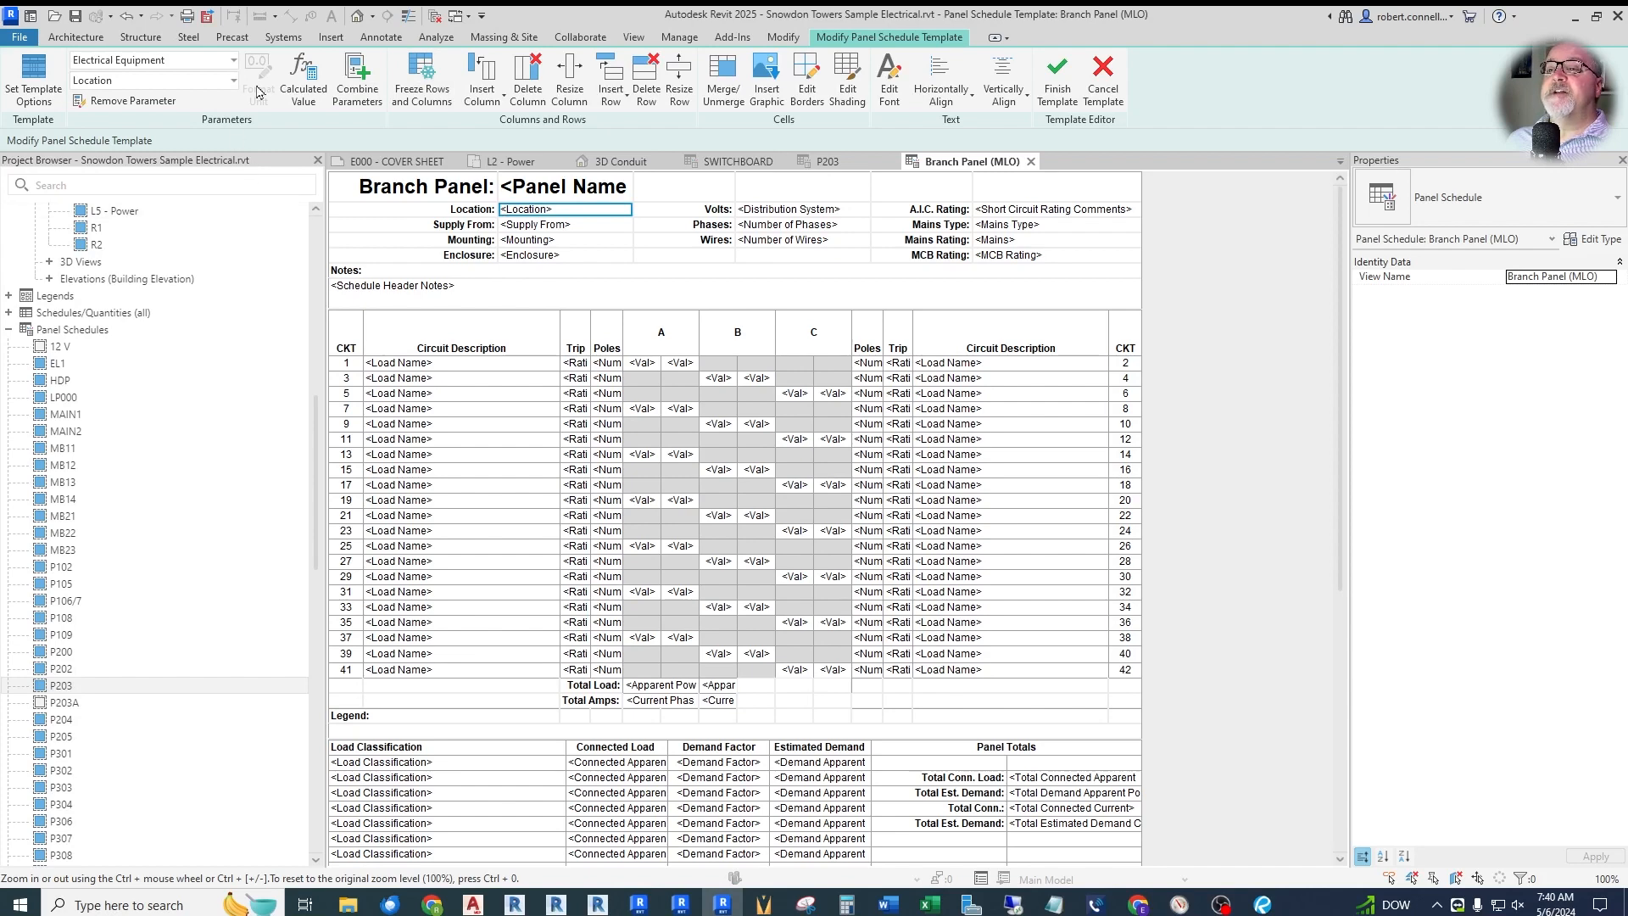
pyautogui.click(466, 211)
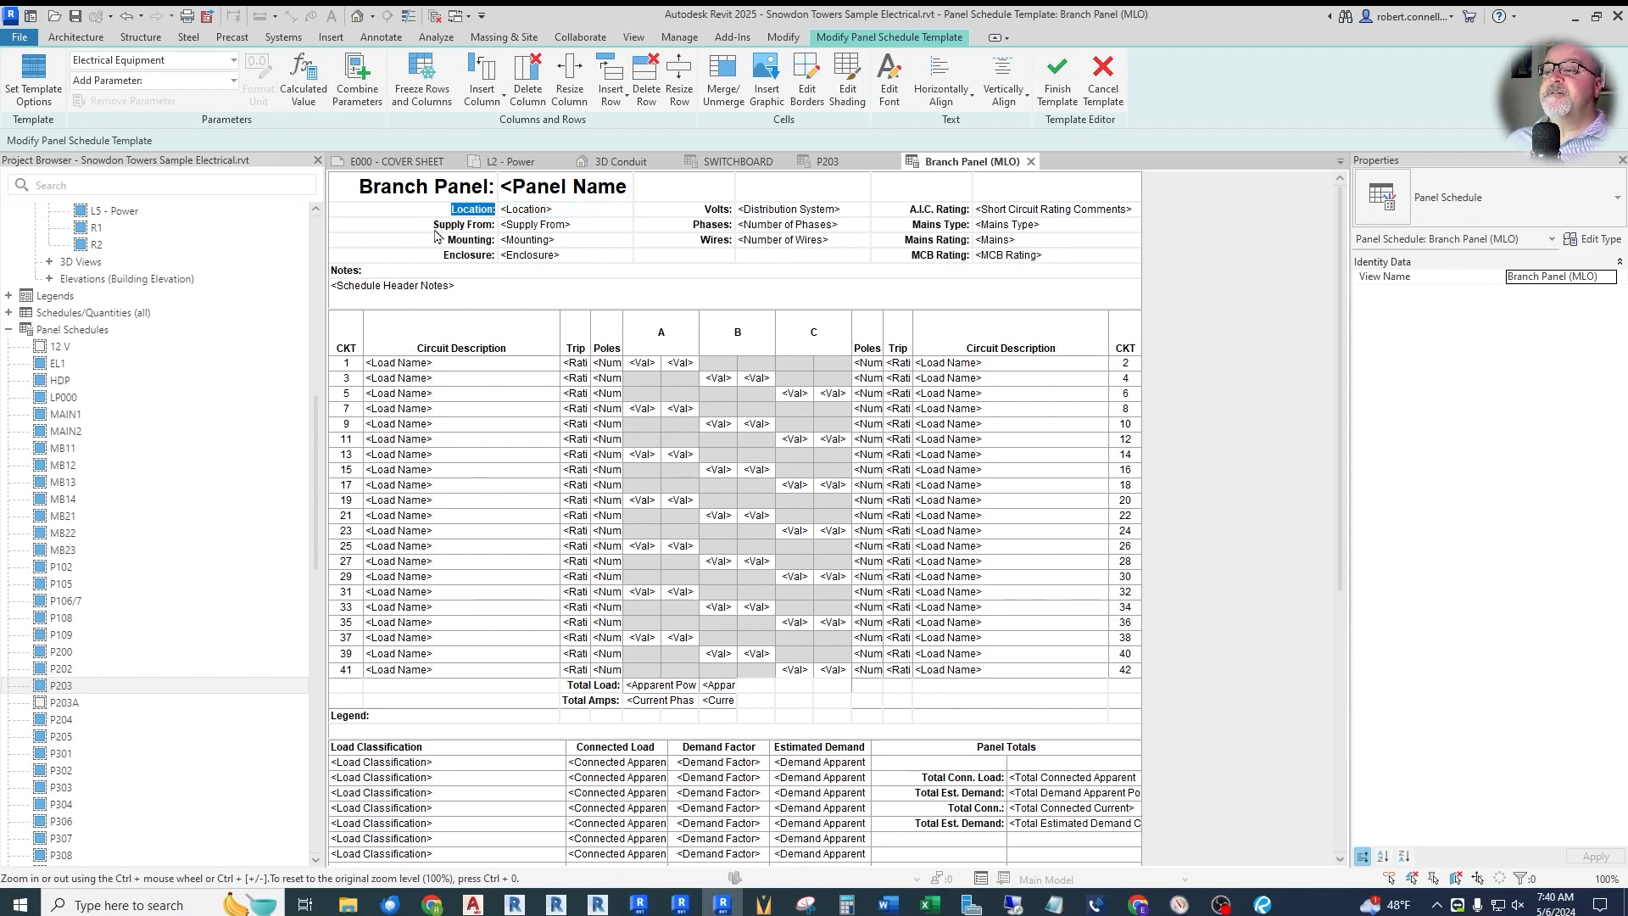
pyautogui.write('z')
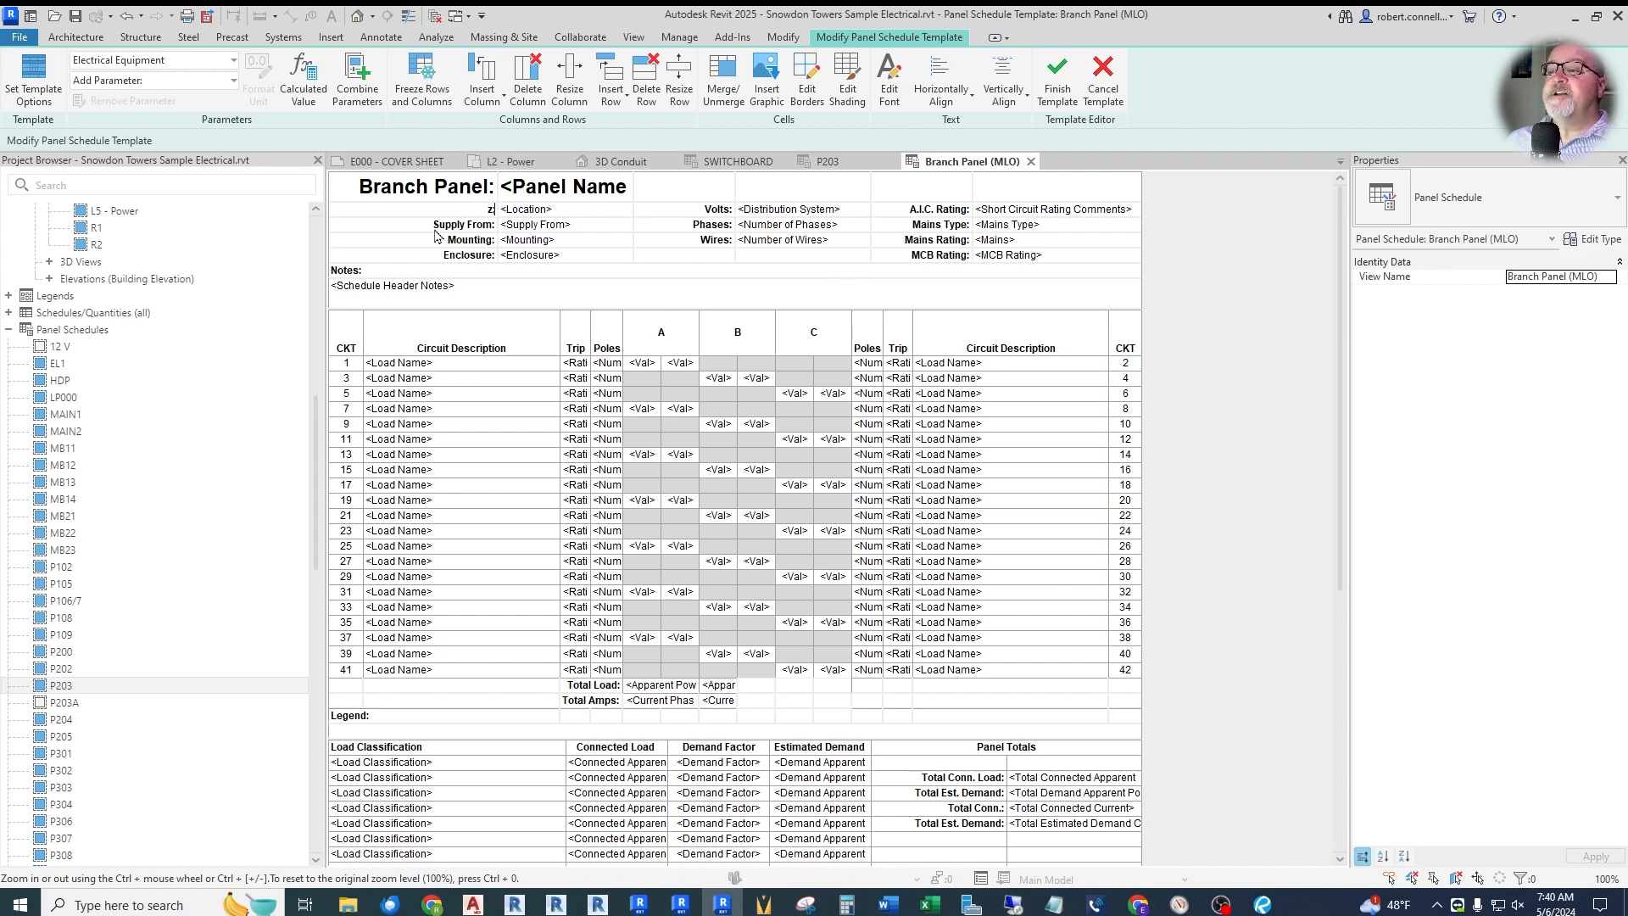
pyautogui.write('OC')
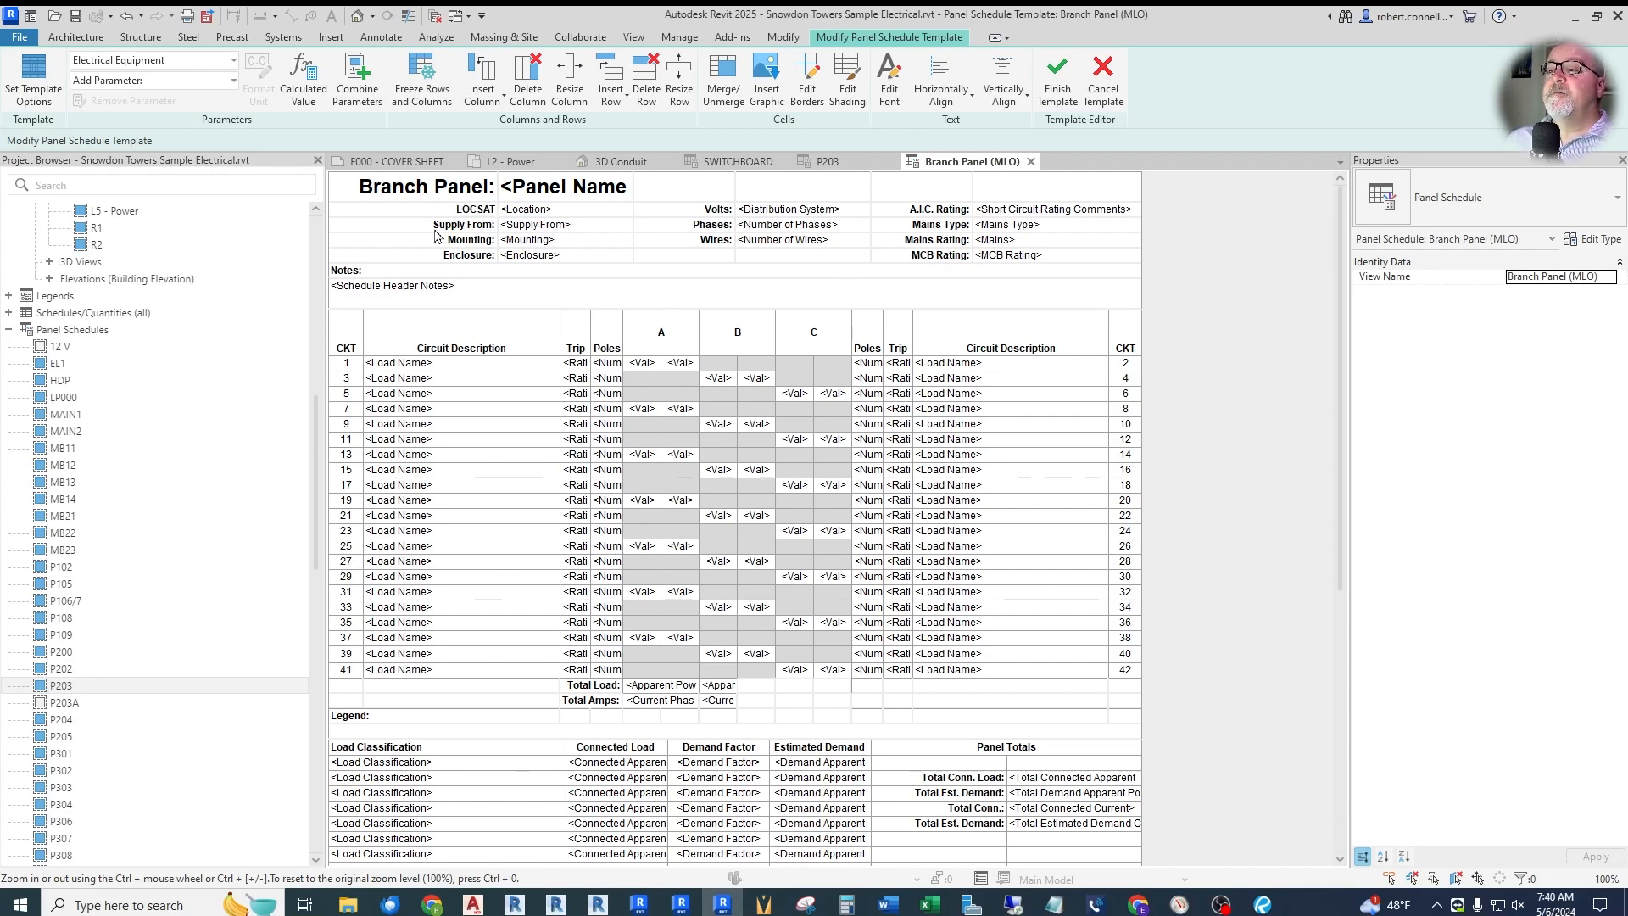
pyautogui.write('ATION:')
pyautogui.click(567, 210)
pyautogui.click(312, 106)
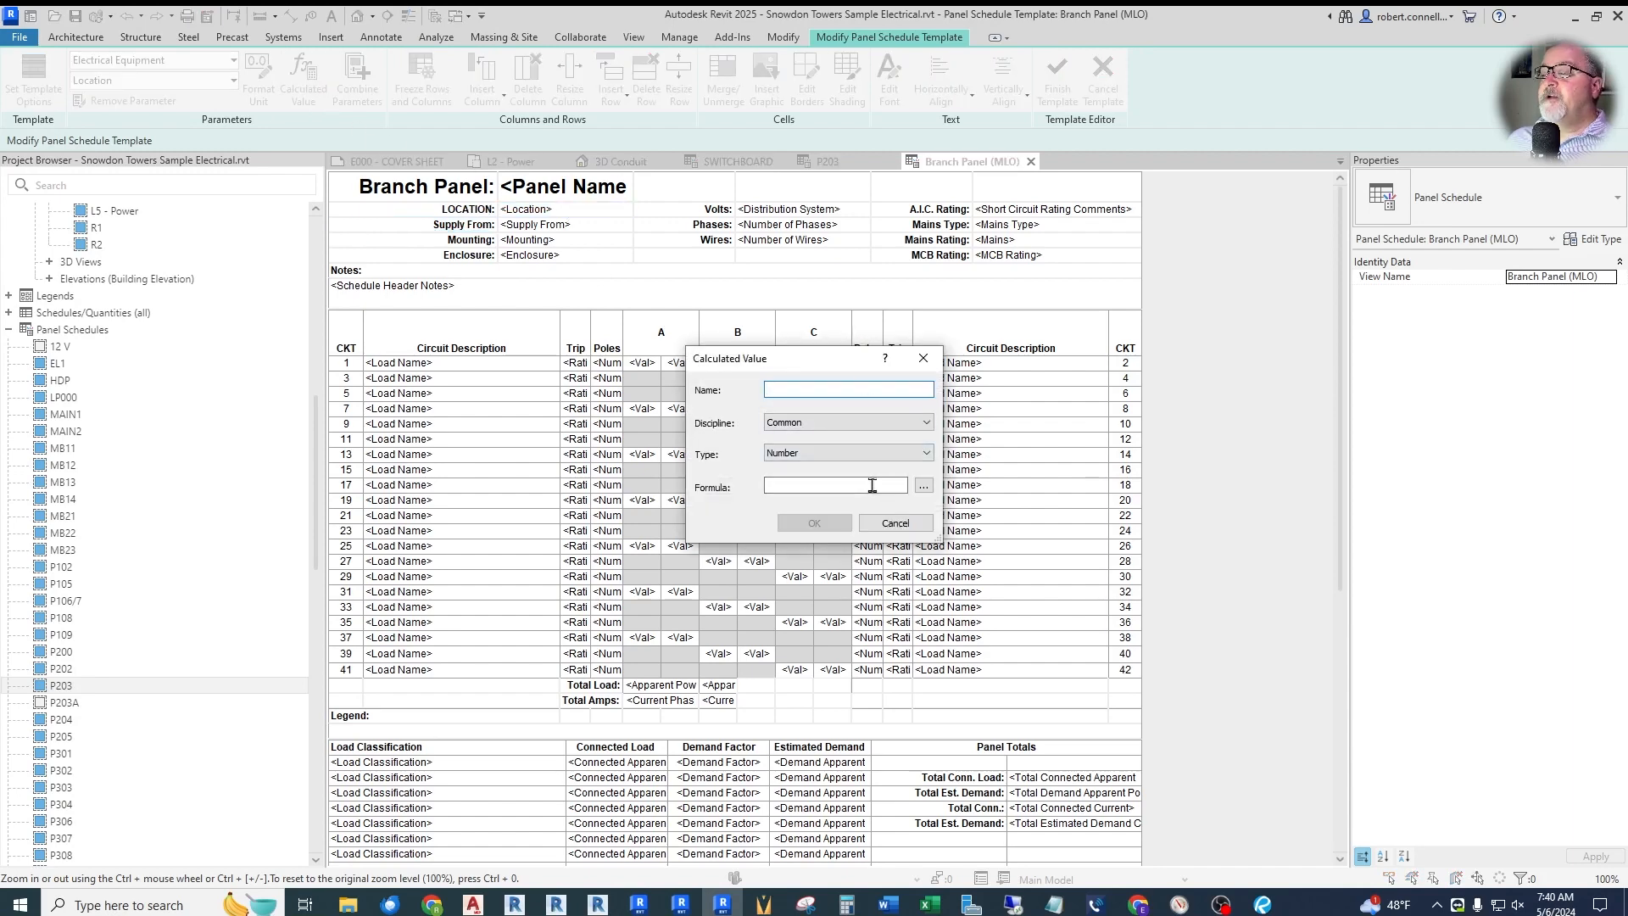
pyautogui.click(899, 525)
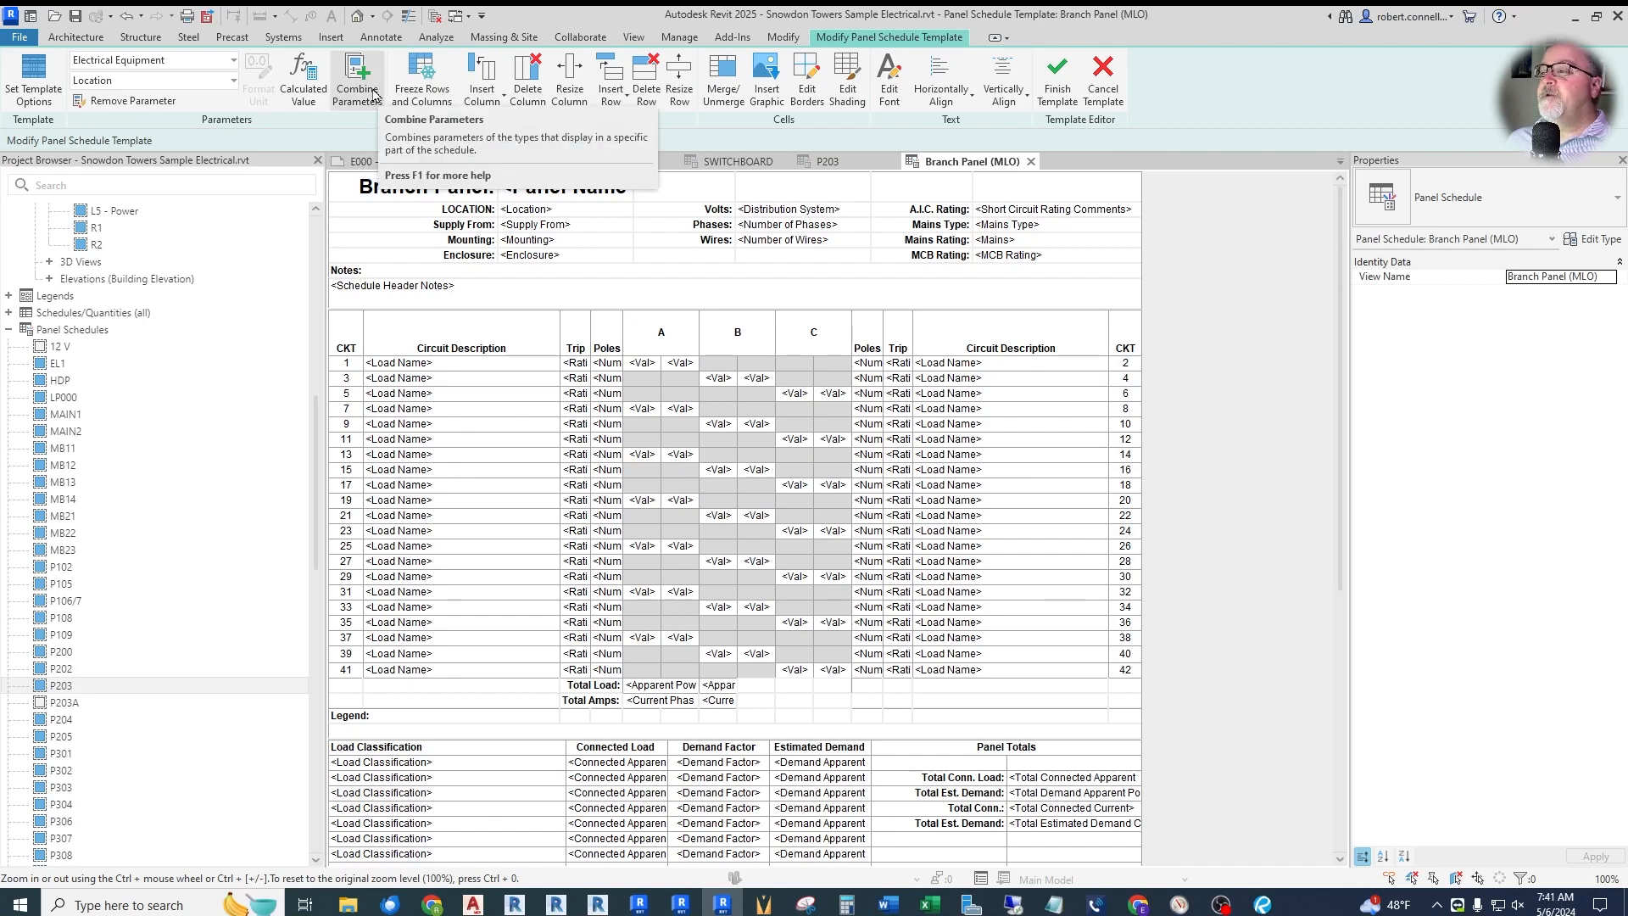
# - Start a combined parameter for circuit 1's description cell with Load Name as its first parameter
pyautogui.click(446, 365)
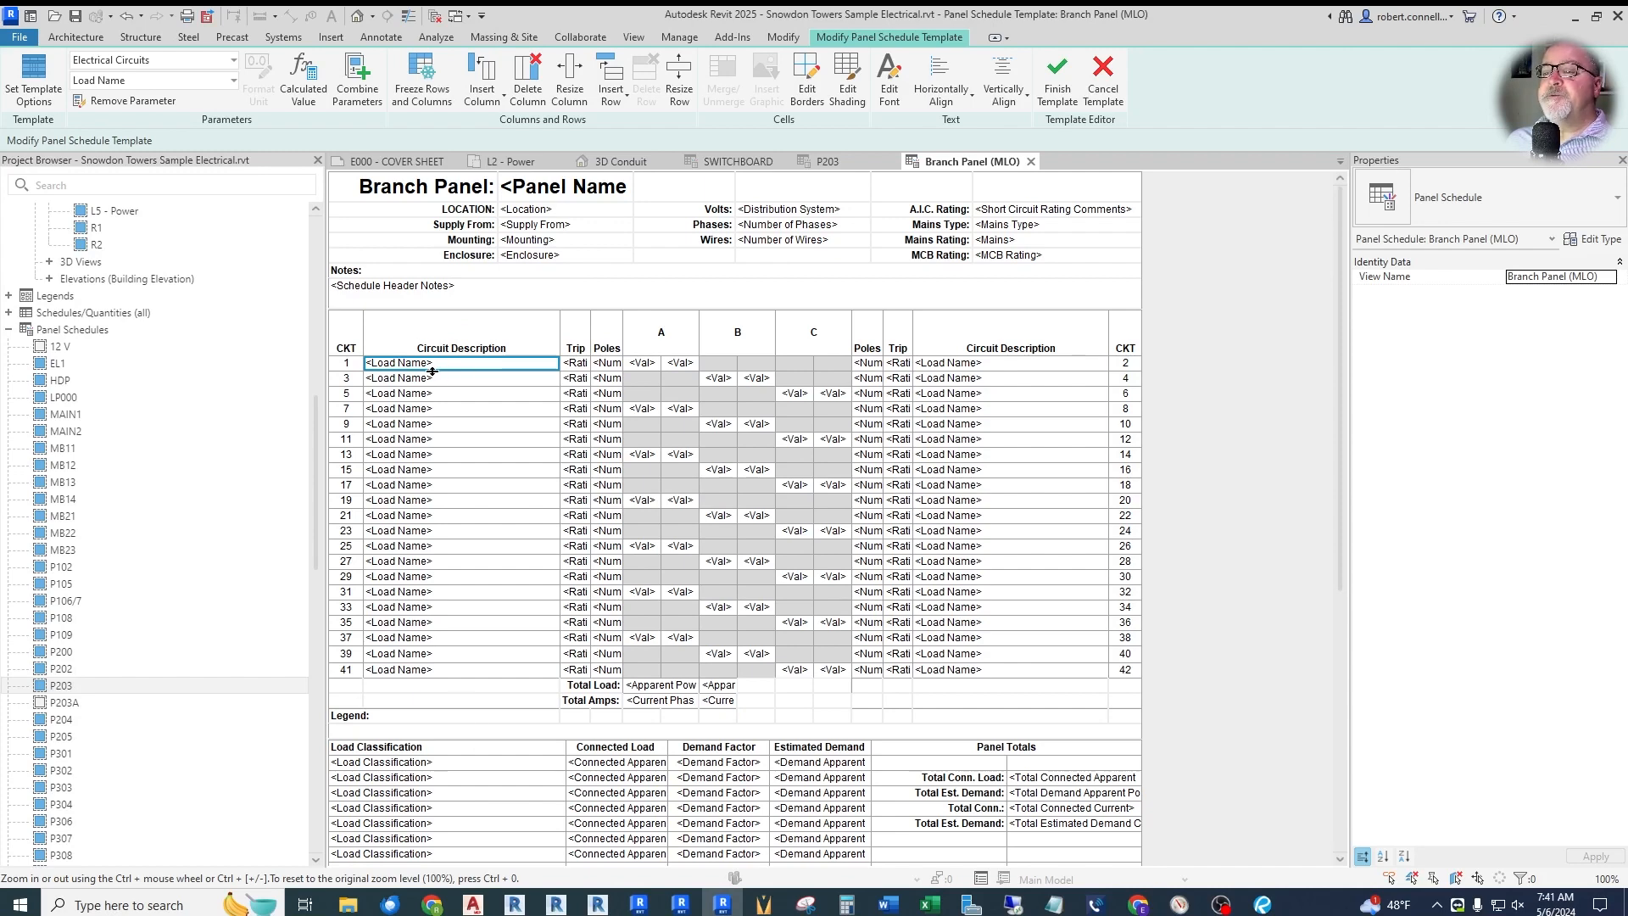
pyautogui.click(363, 91)
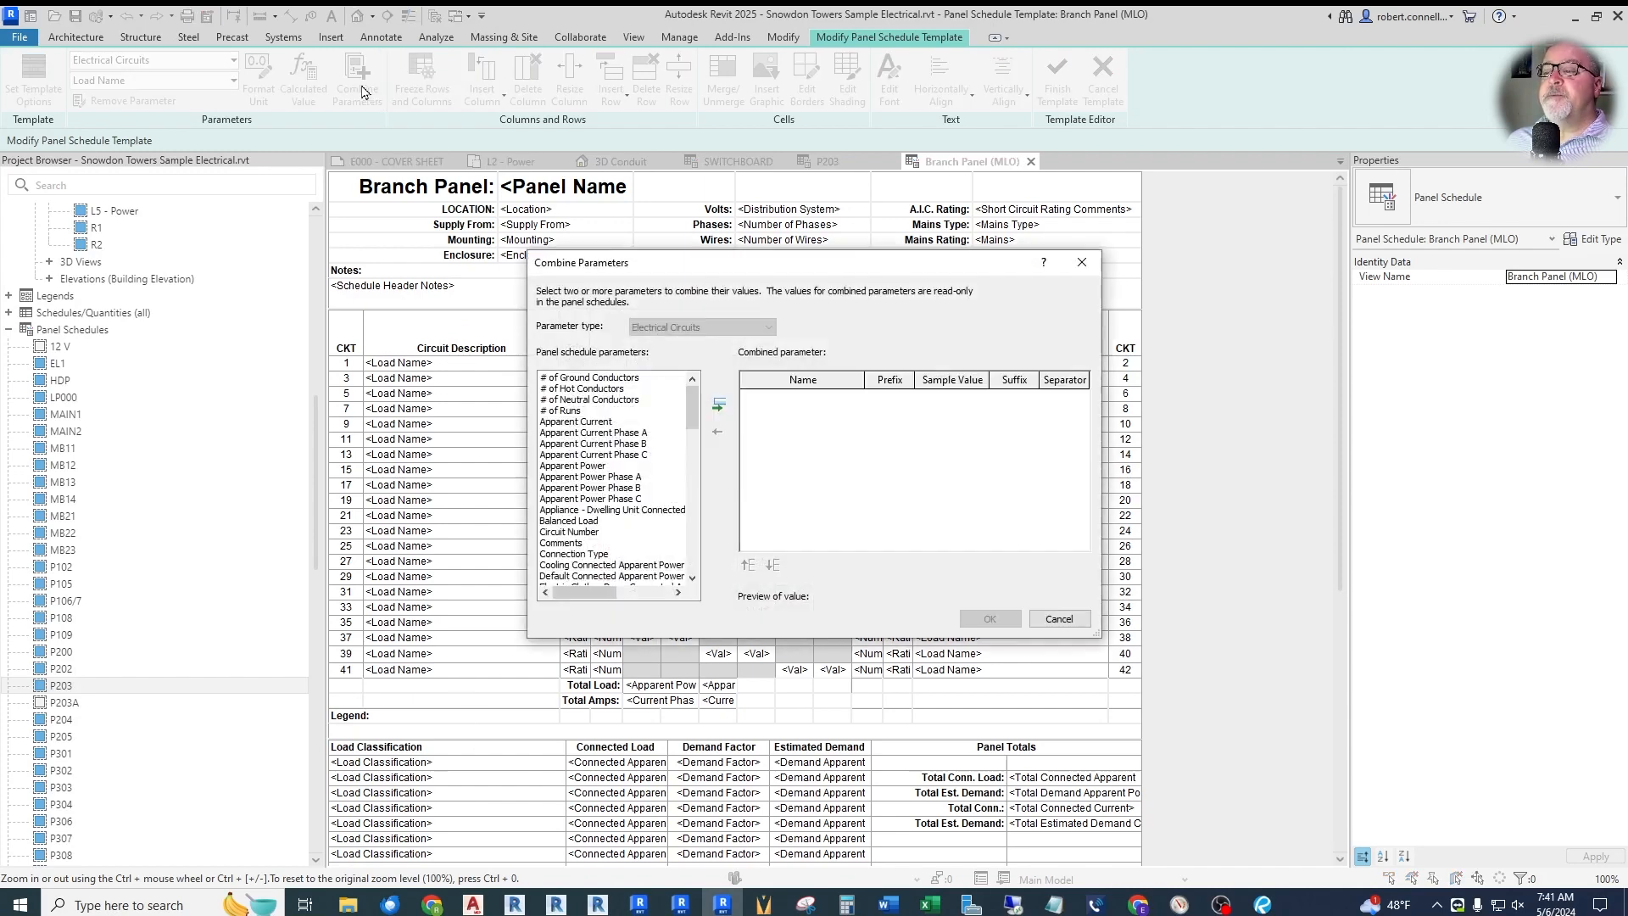
pyautogui.scroll(-15, 688, 443)
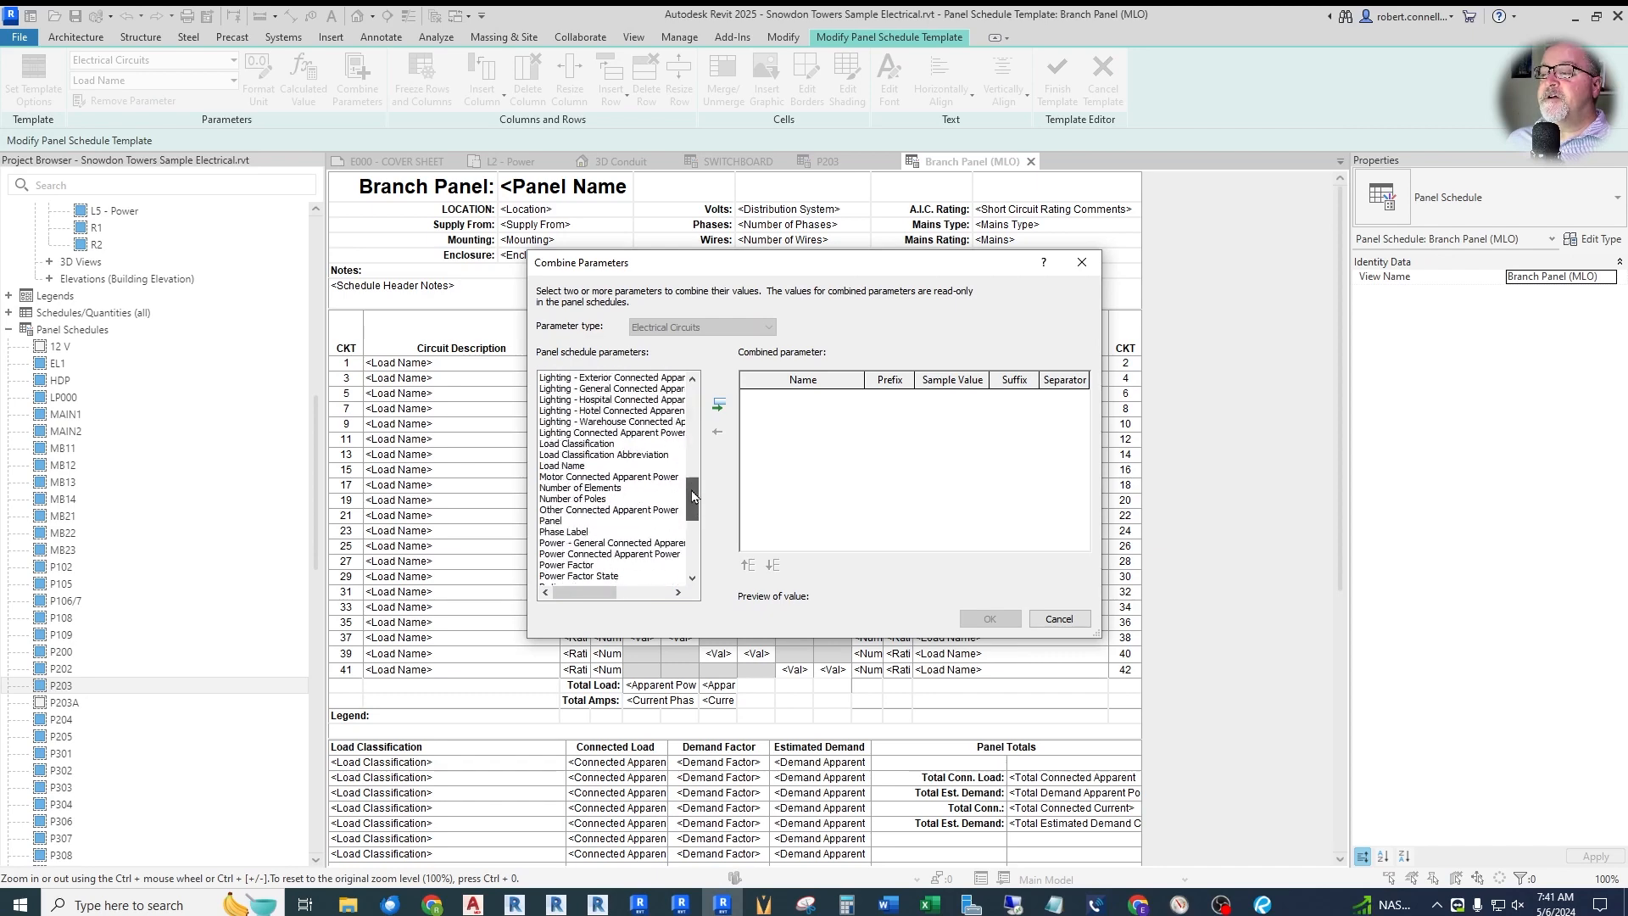
pyautogui.moveTo(679, 524); pyautogui.dragTo(702, 487)
pyautogui.click(580, 499)
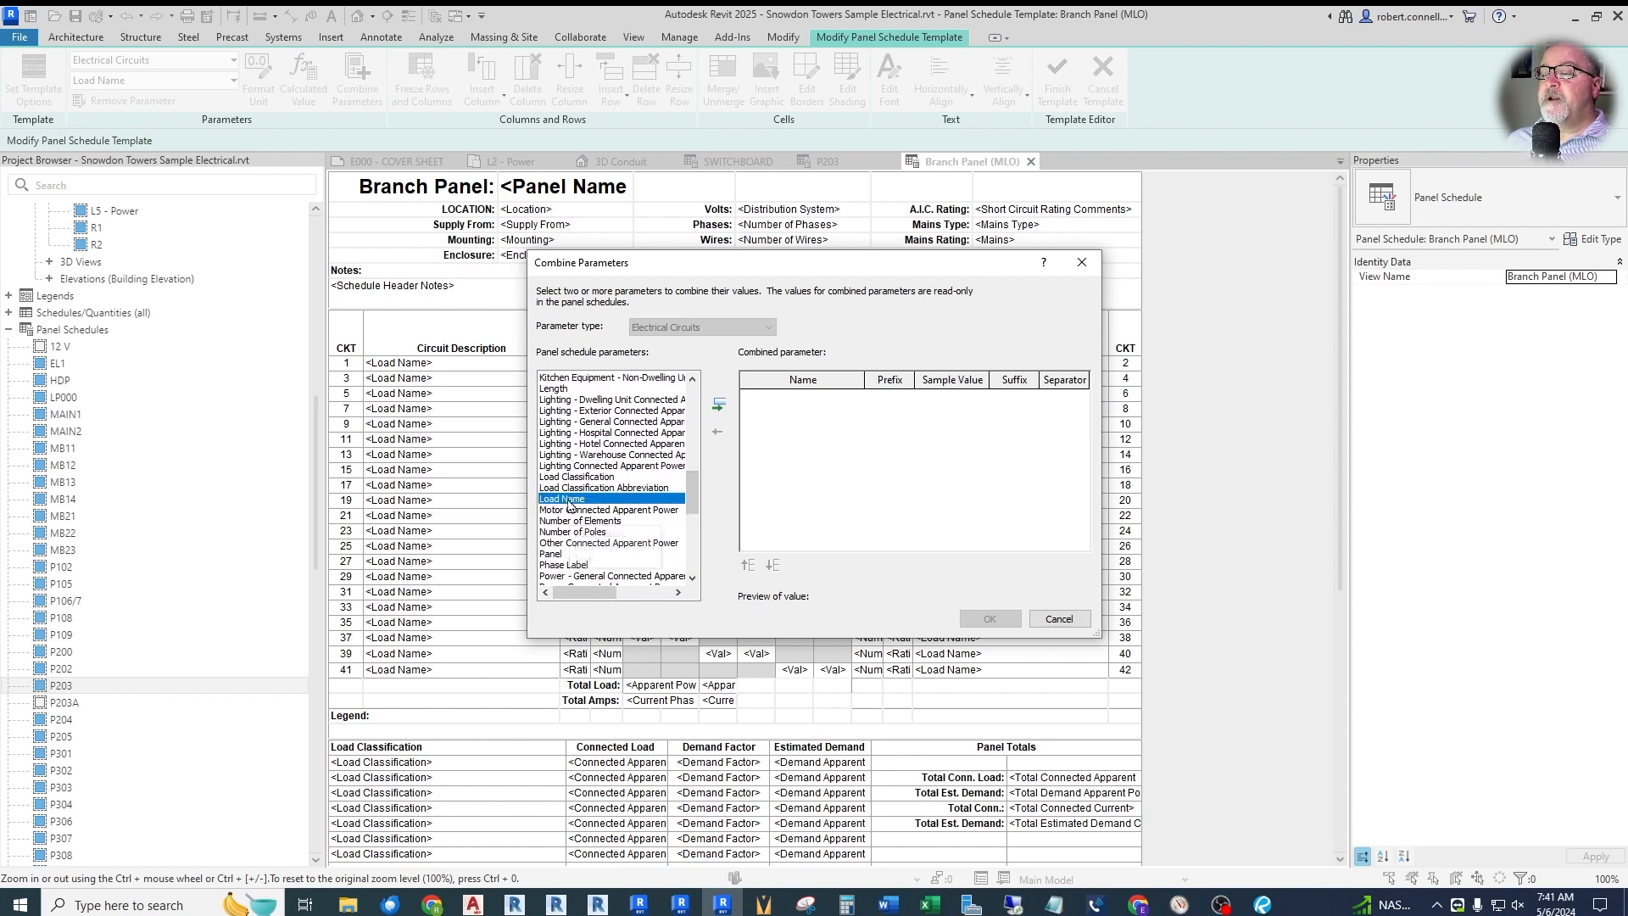
pyautogui.click(718, 407)
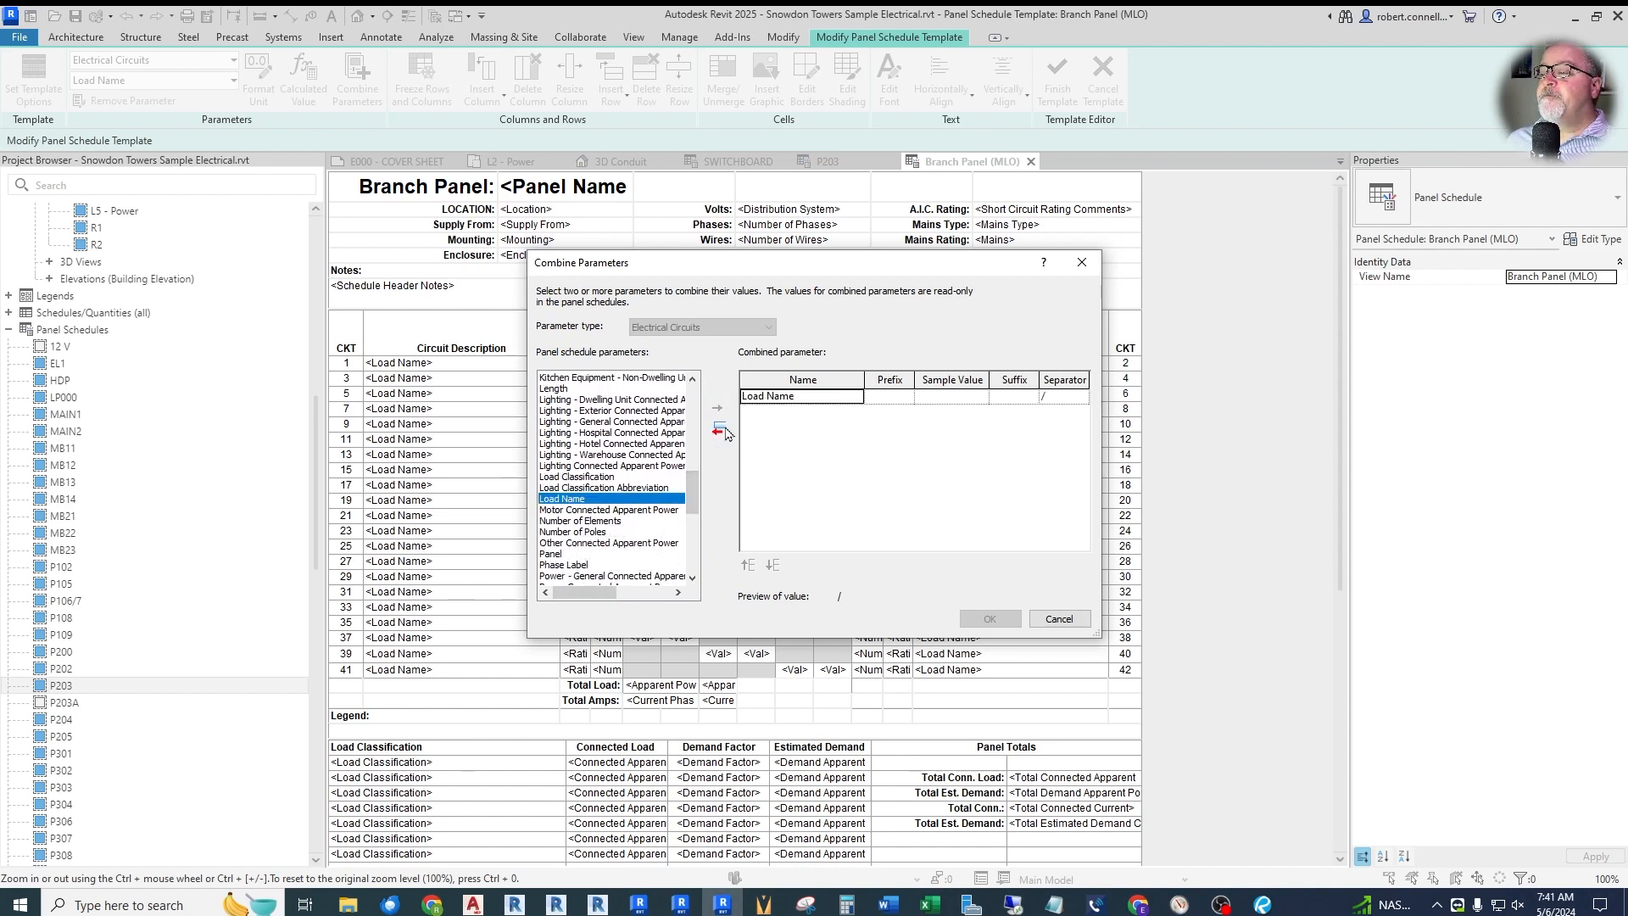
# - Put spaces around the slash separator after Load Name, add Load Classification as the second parameter, and accept circuit 1's combined parameter
pyautogui.click(1043, 397)
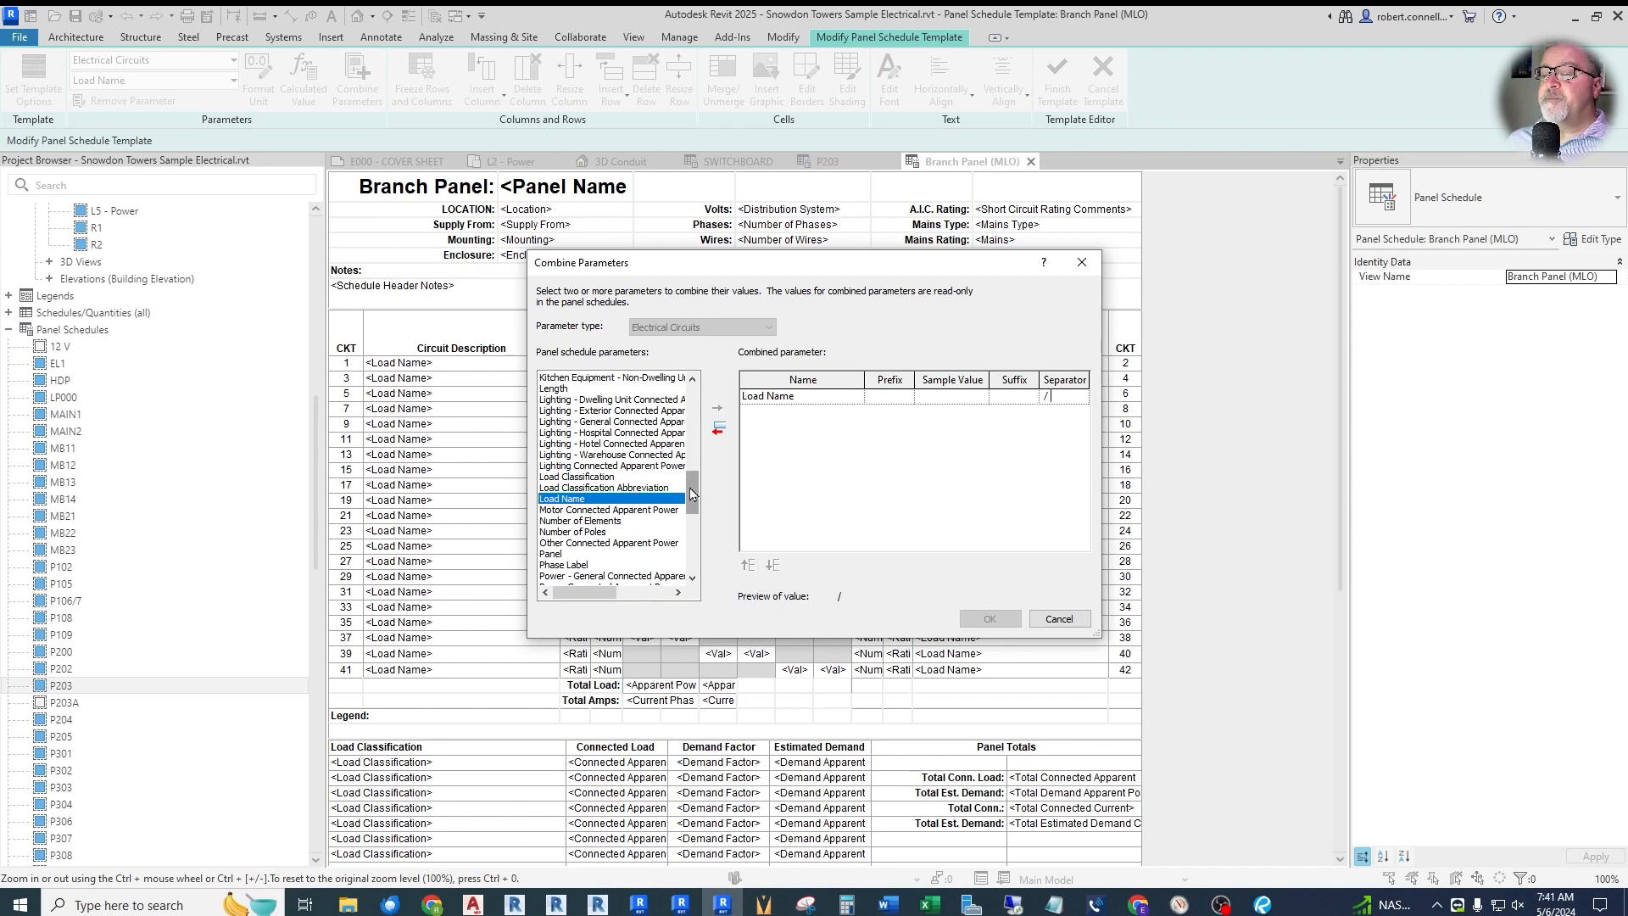
pyautogui.moveTo(693, 494); pyautogui.dragTo(693, 501)
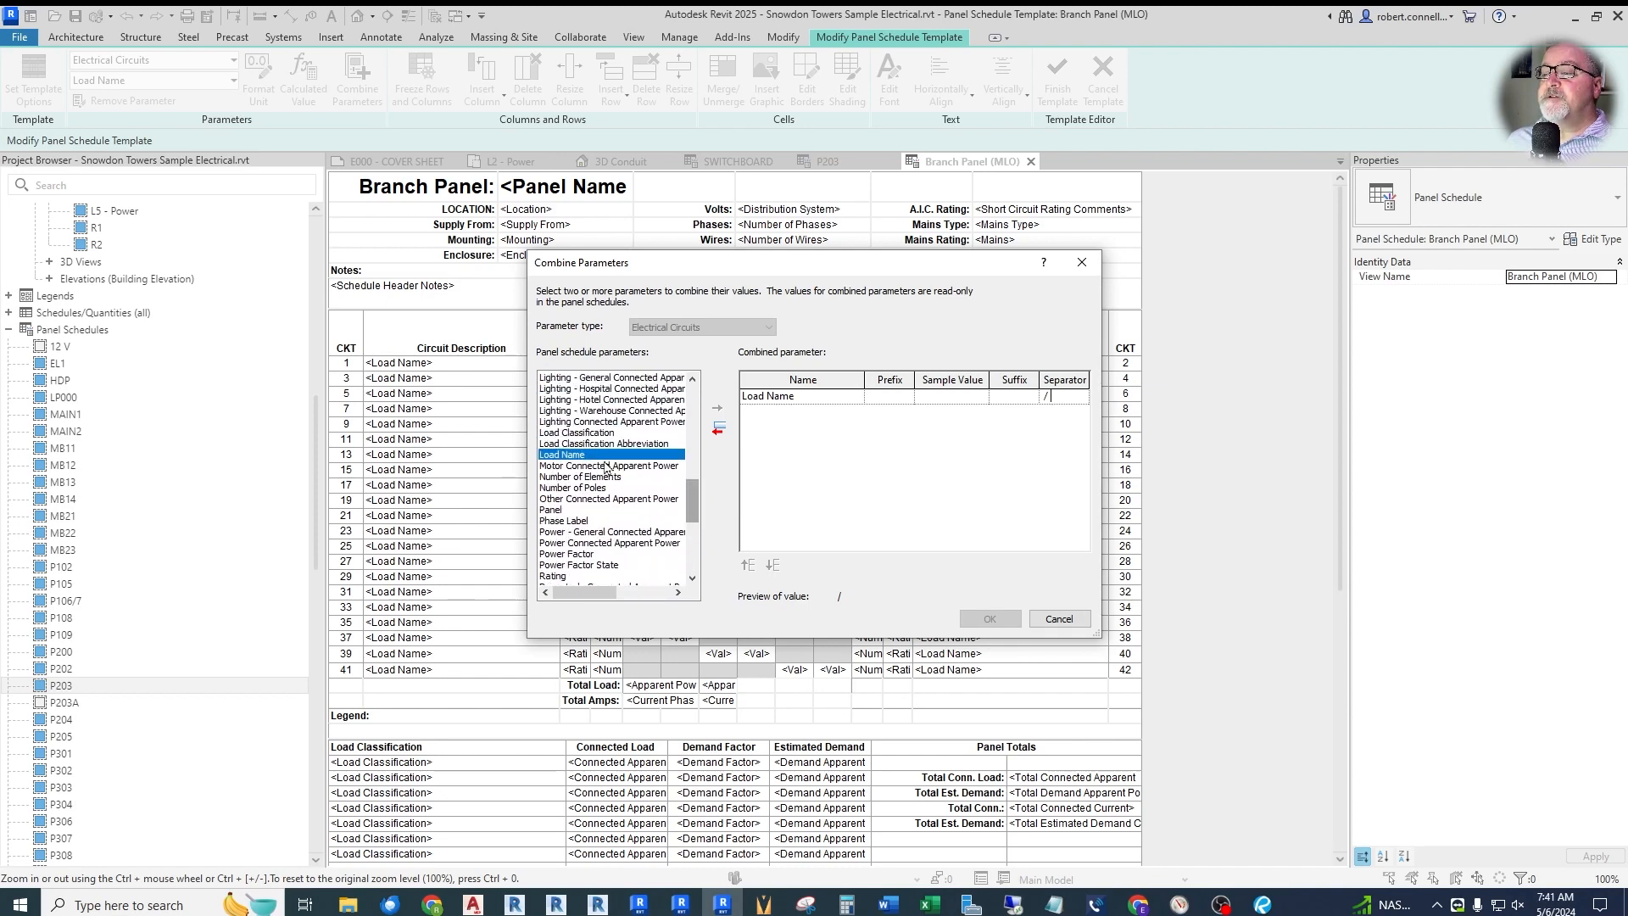
pyautogui.click(587, 434)
pyautogui.click(717, 408)
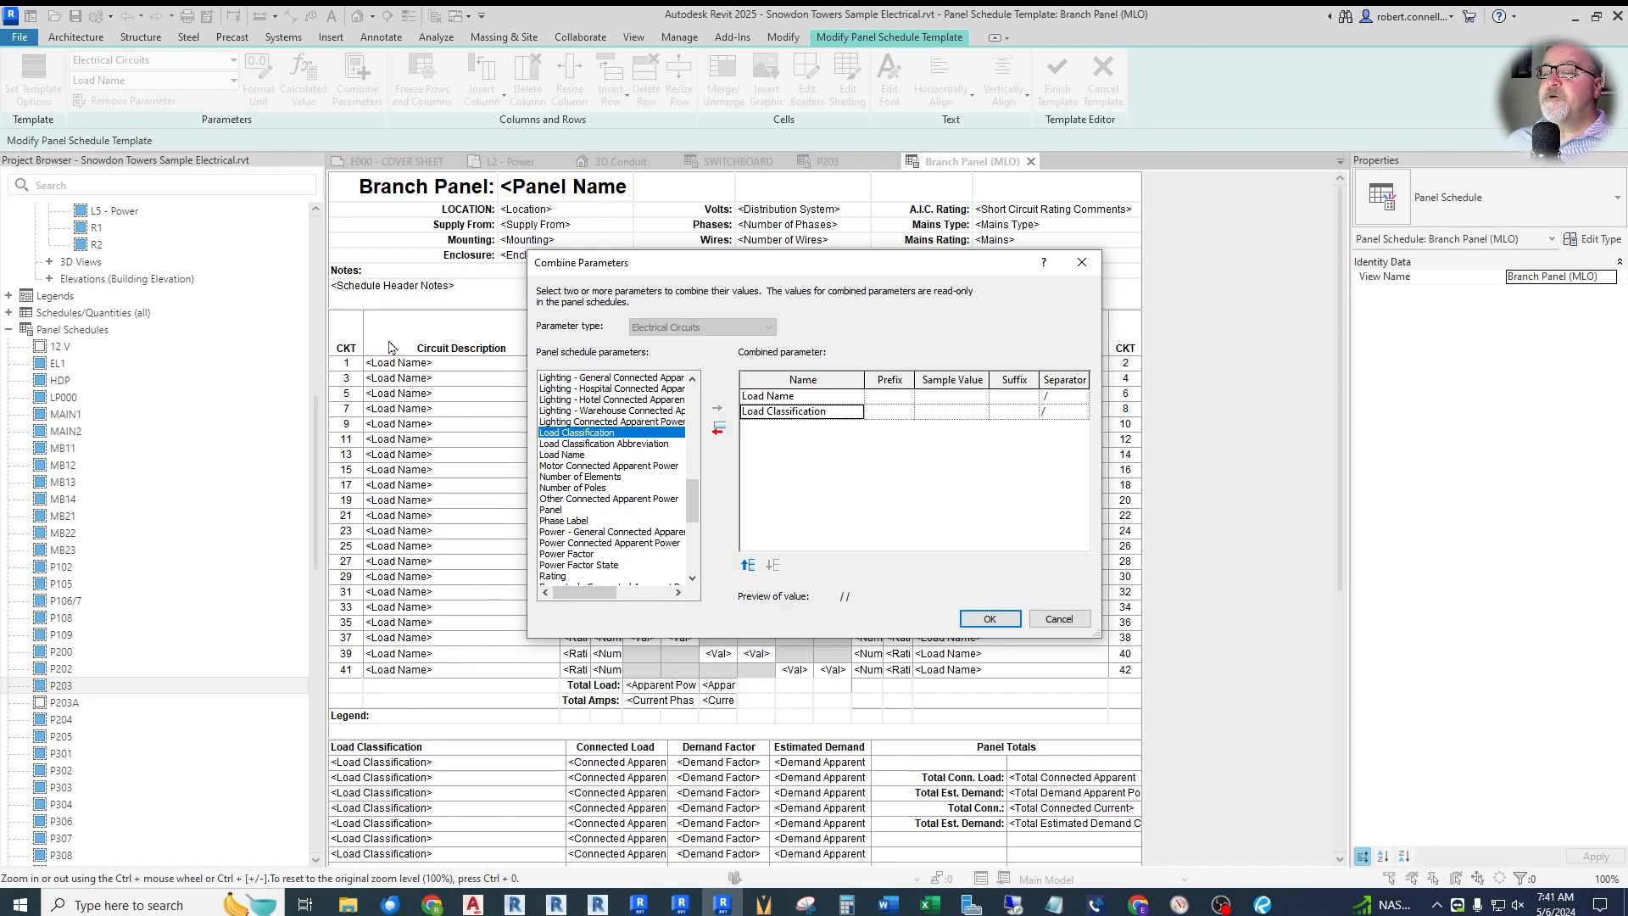
pyautogui.click(988, 618)
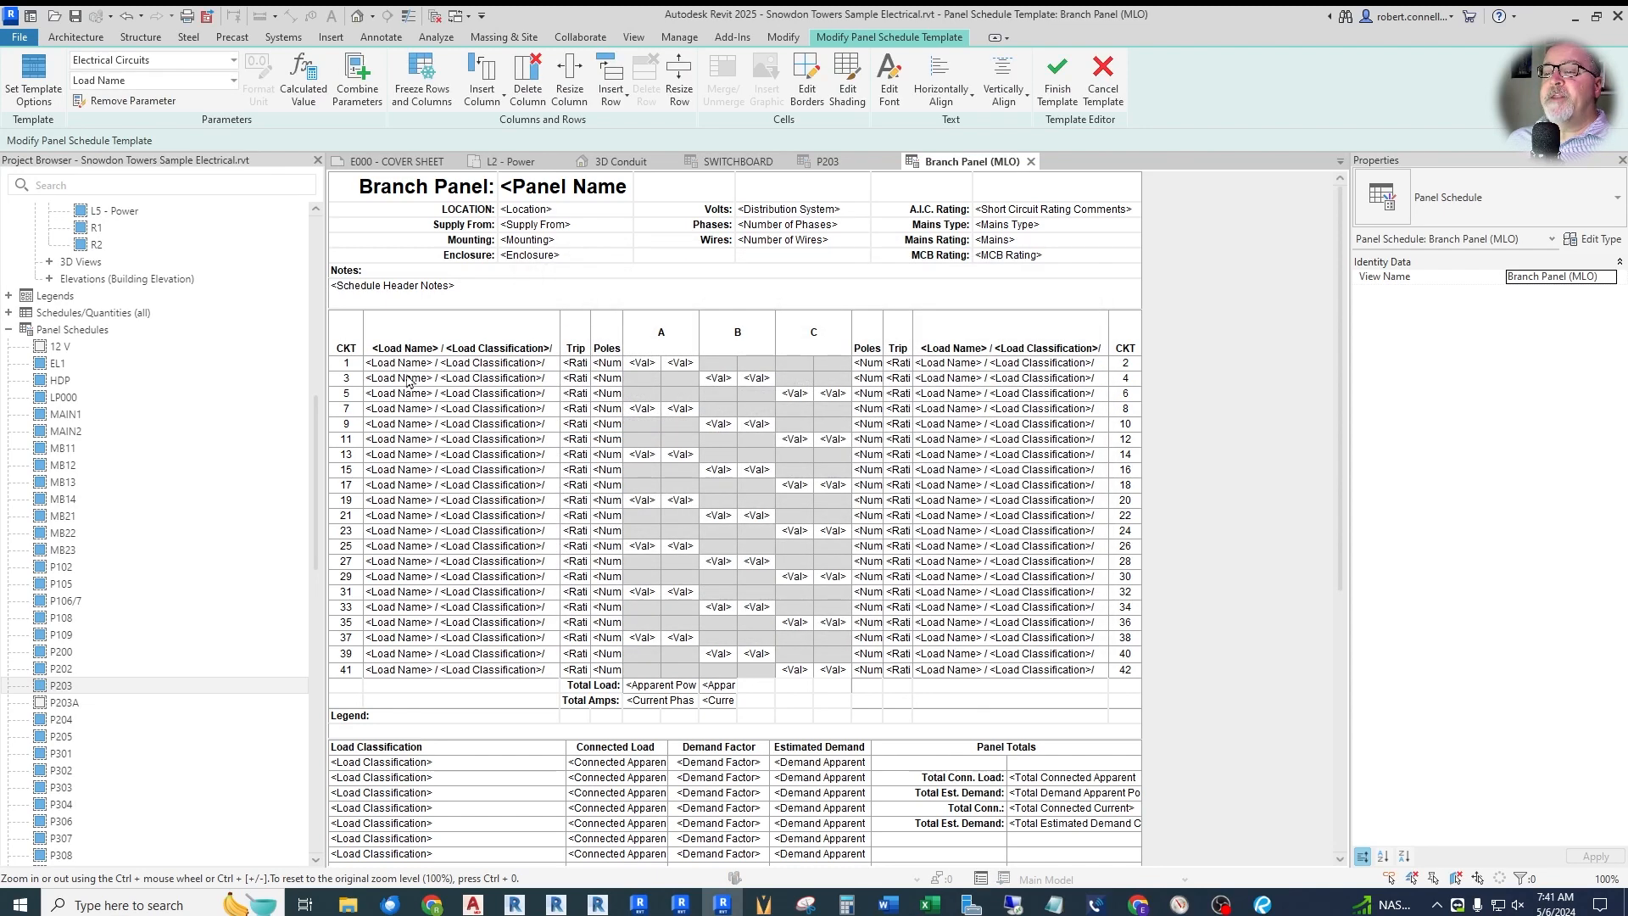
# - Edit circuit 1's combined description parameter to remove the trailing slash separator after Load Classification
pyautogui.click(493, 364)
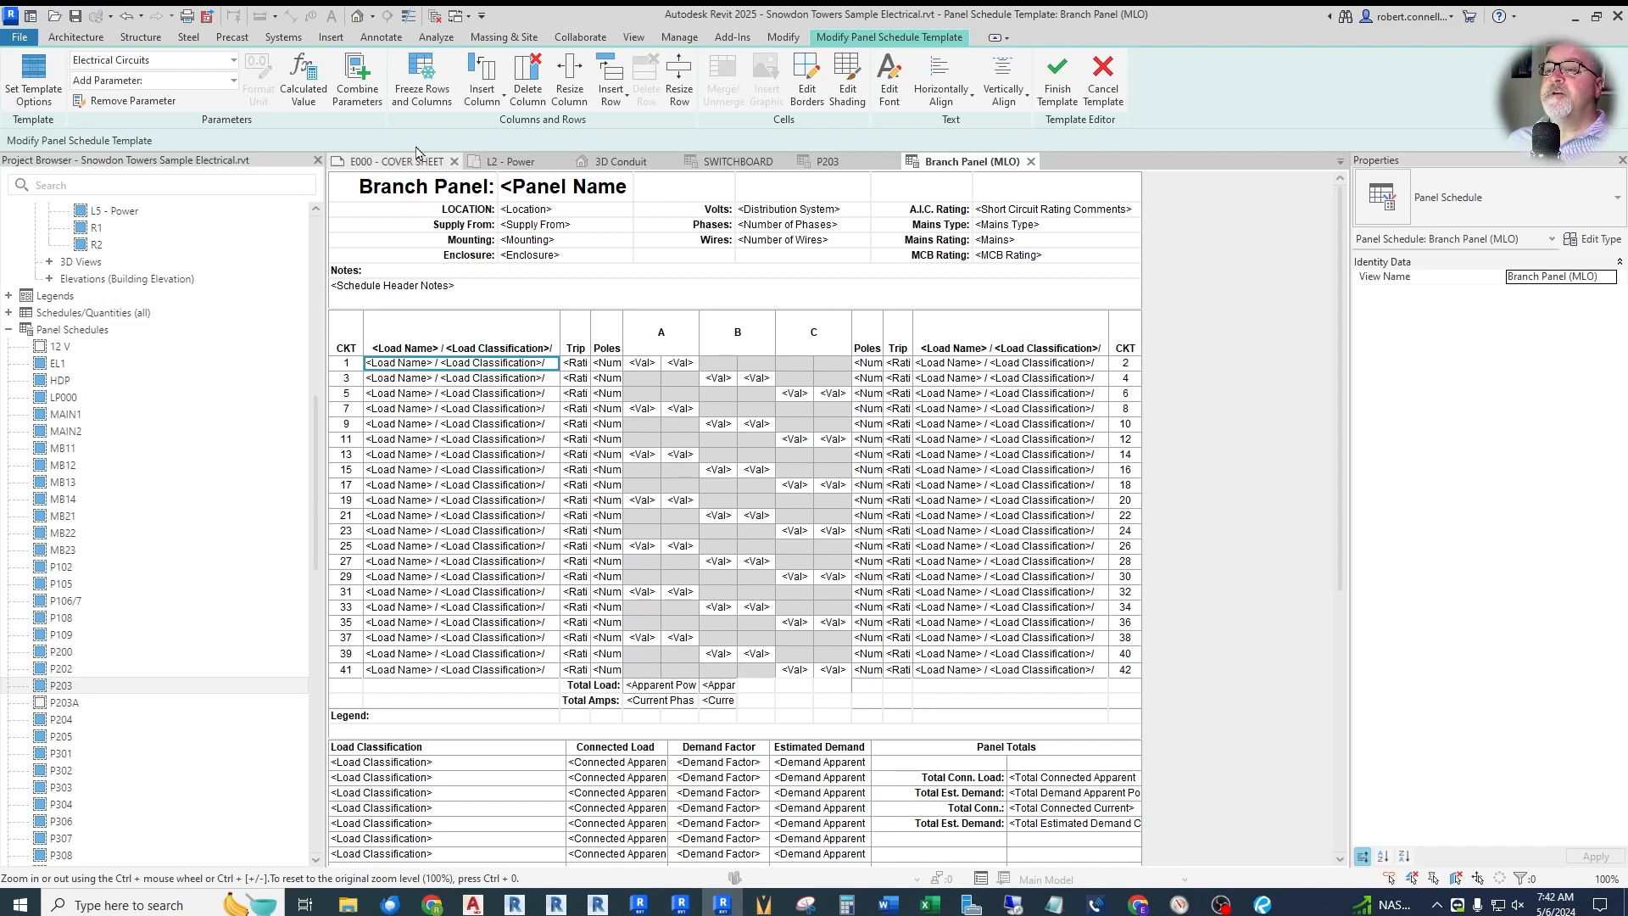
pyautogui.click(357, 78)
pyautogui.click(1058, 412)
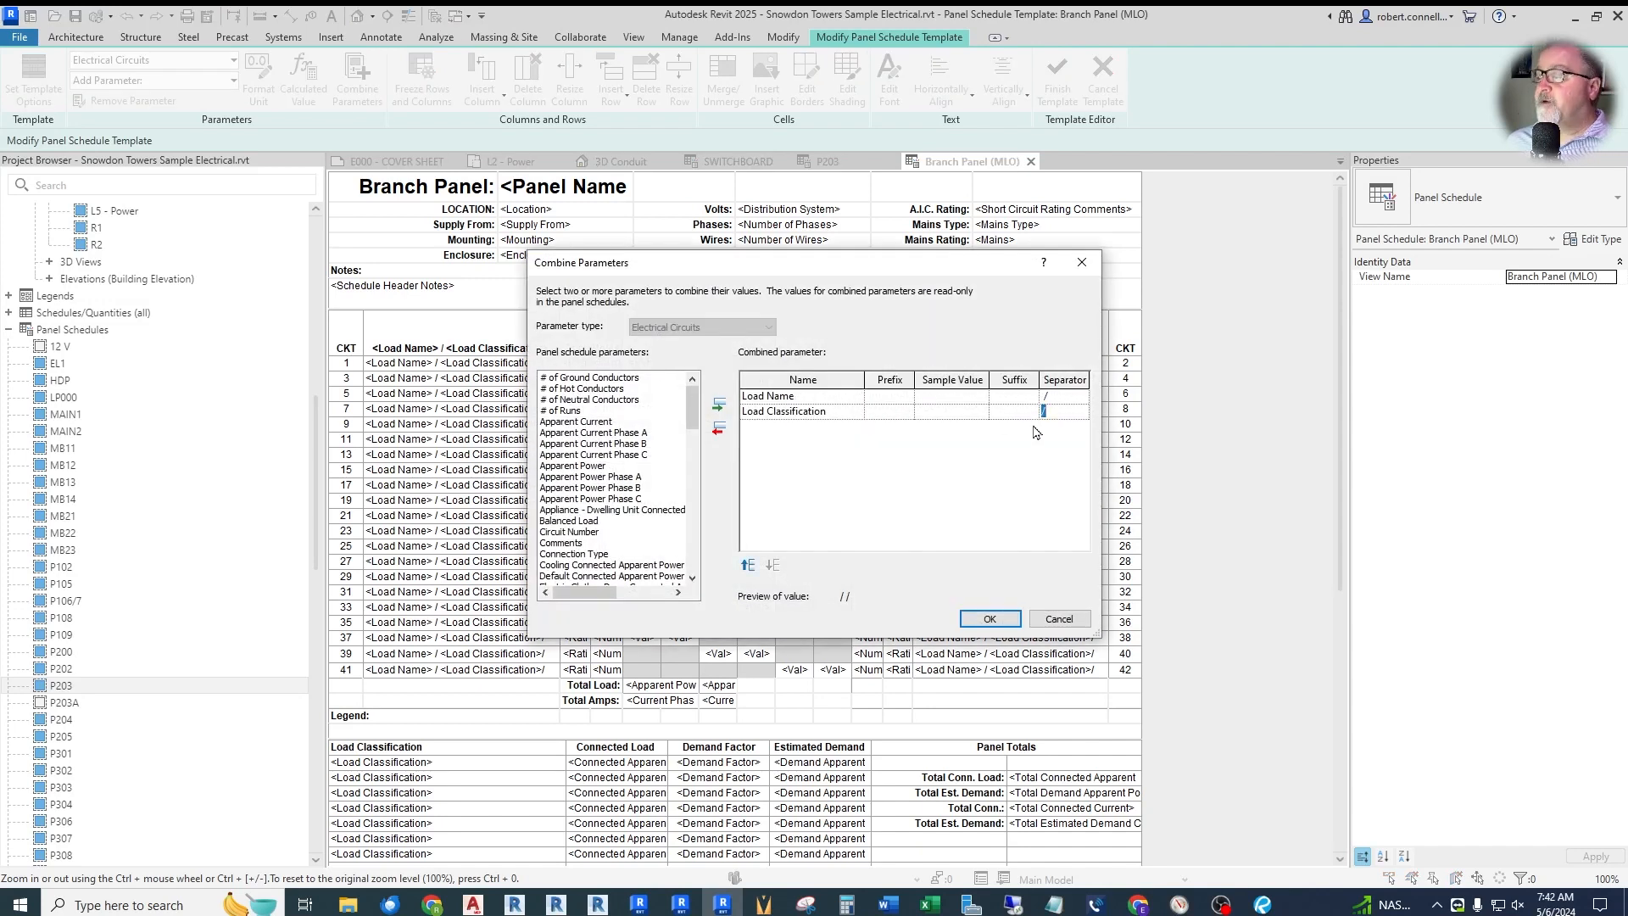
pyautogui.click(986, 620)
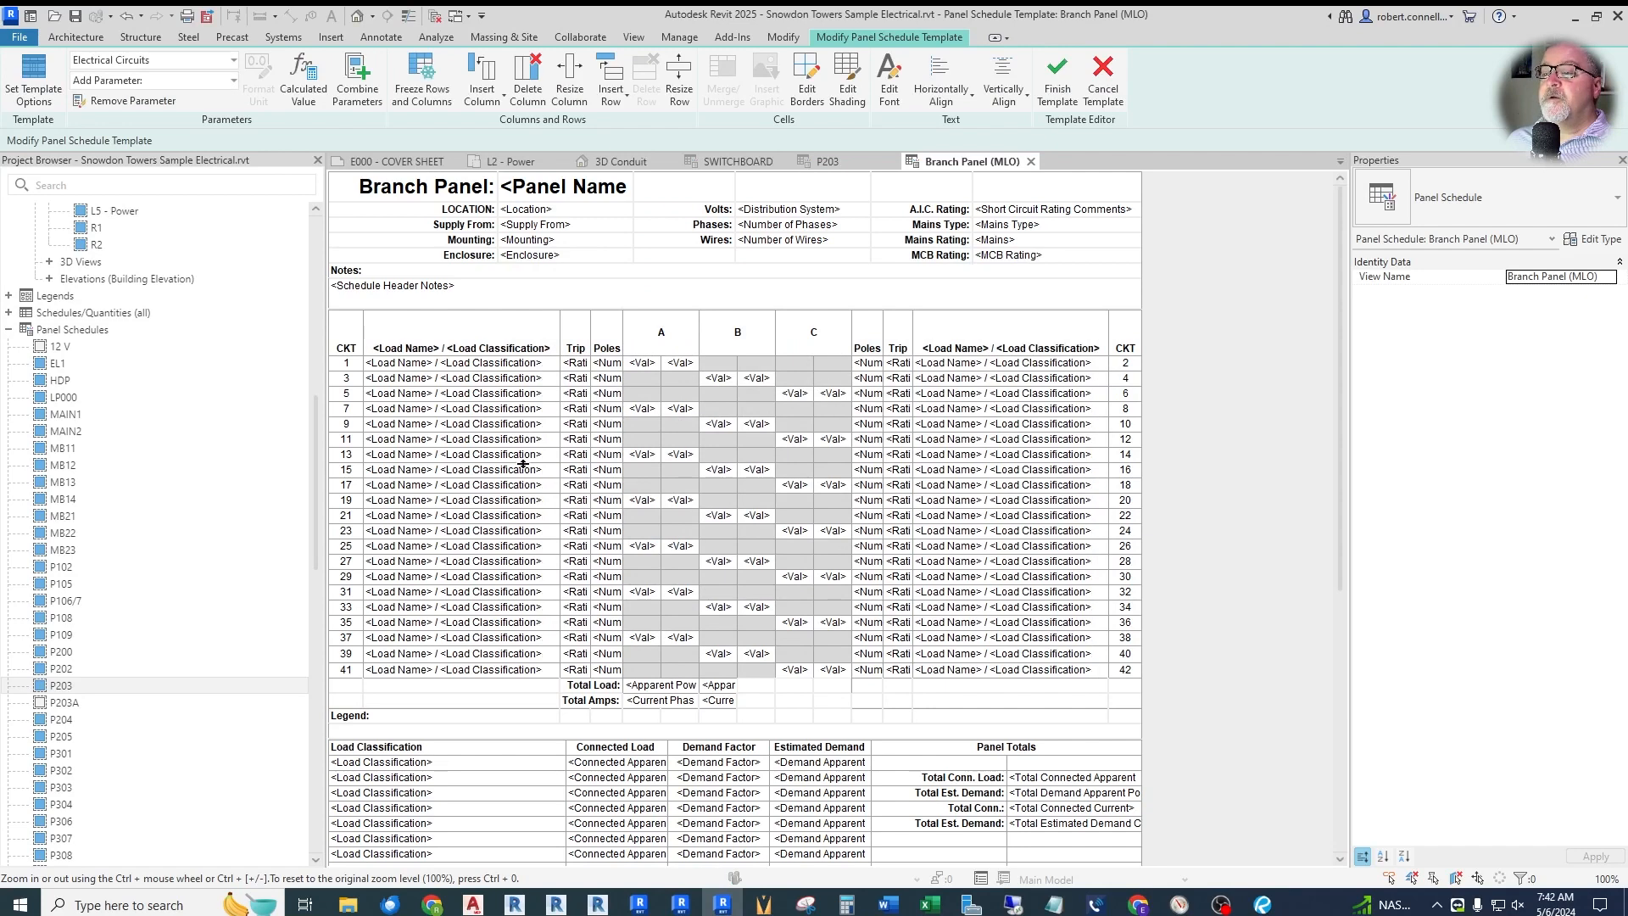
# - Finish the template and reapply Branch Panel (MLO) to panel schedule P203
pyautogui.click(1057, 81)
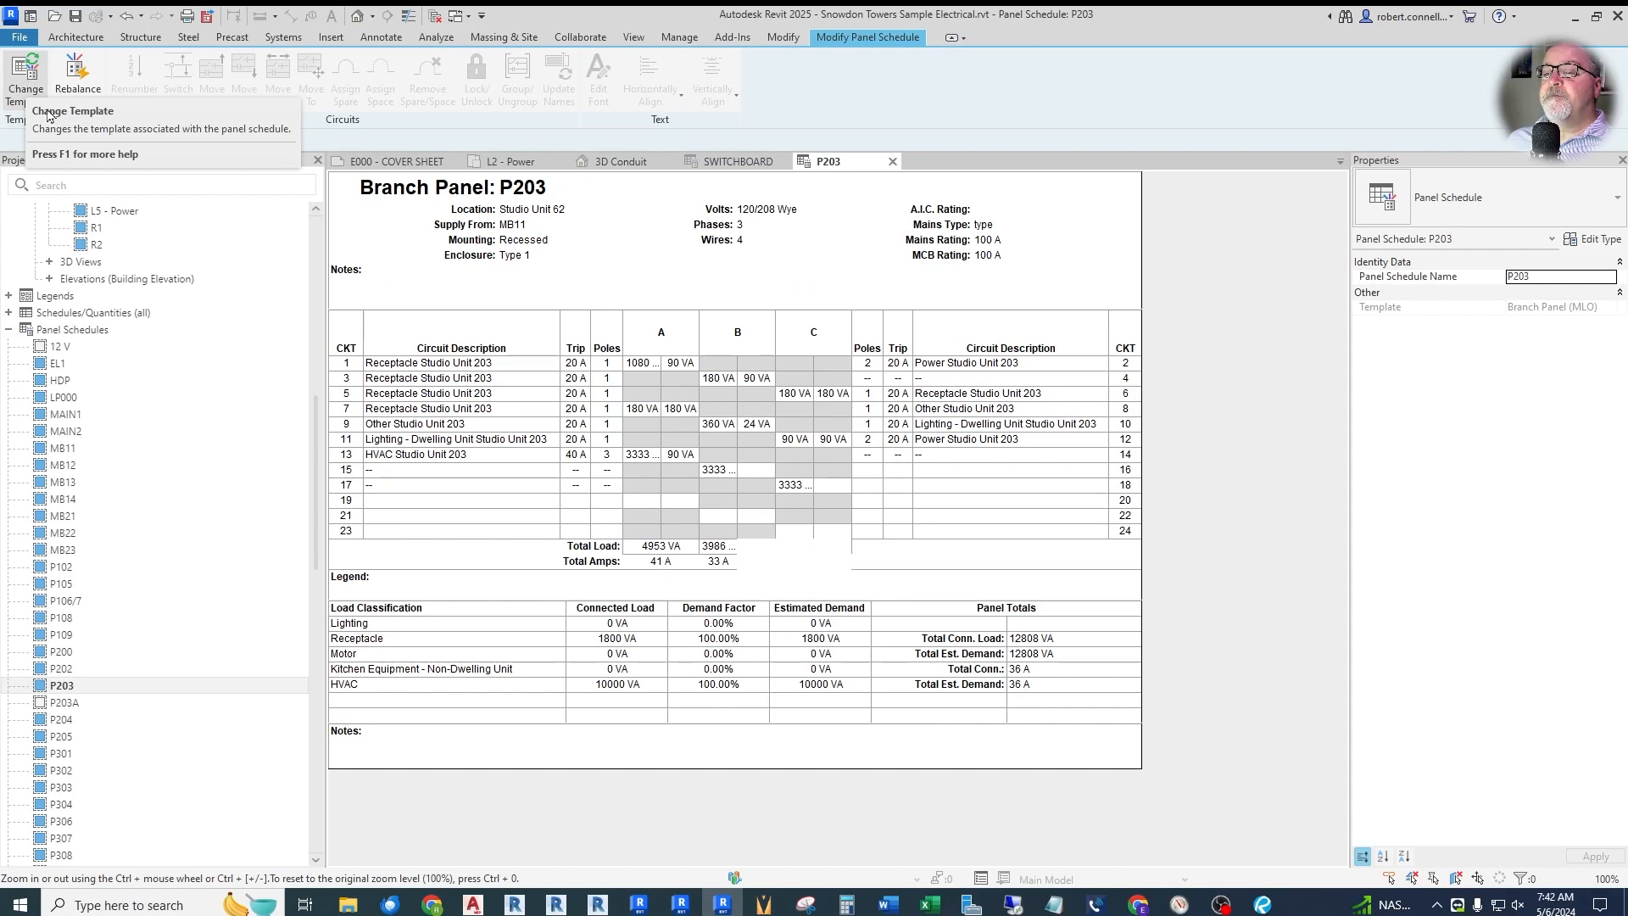
pyautogui.click(26, 84)
pyautogui.click(837, 616)
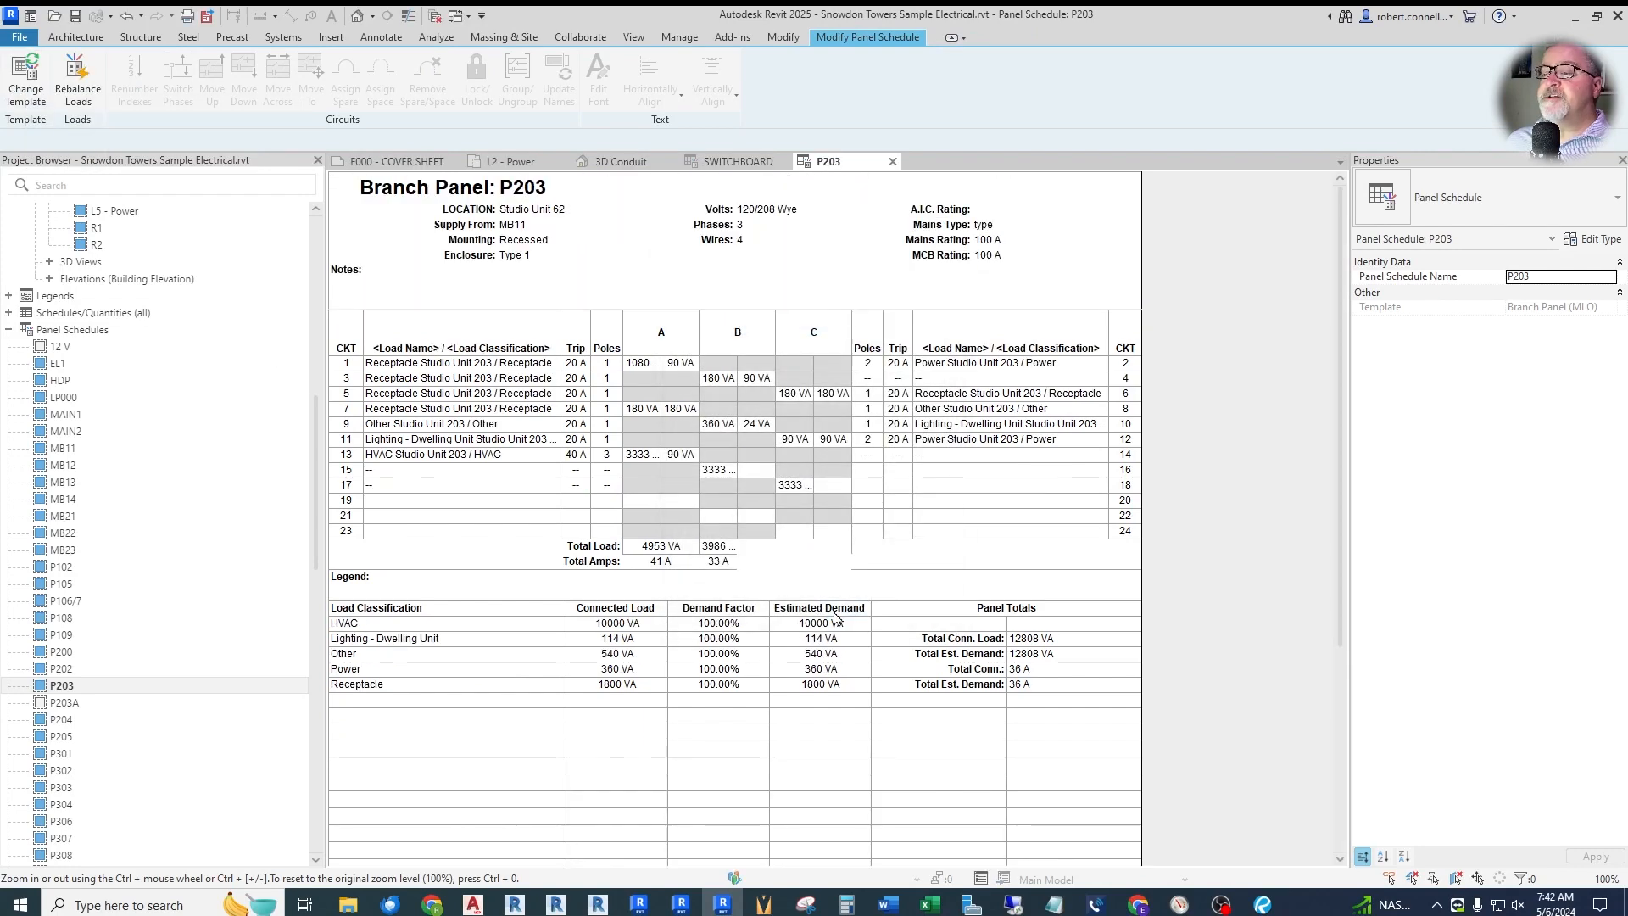
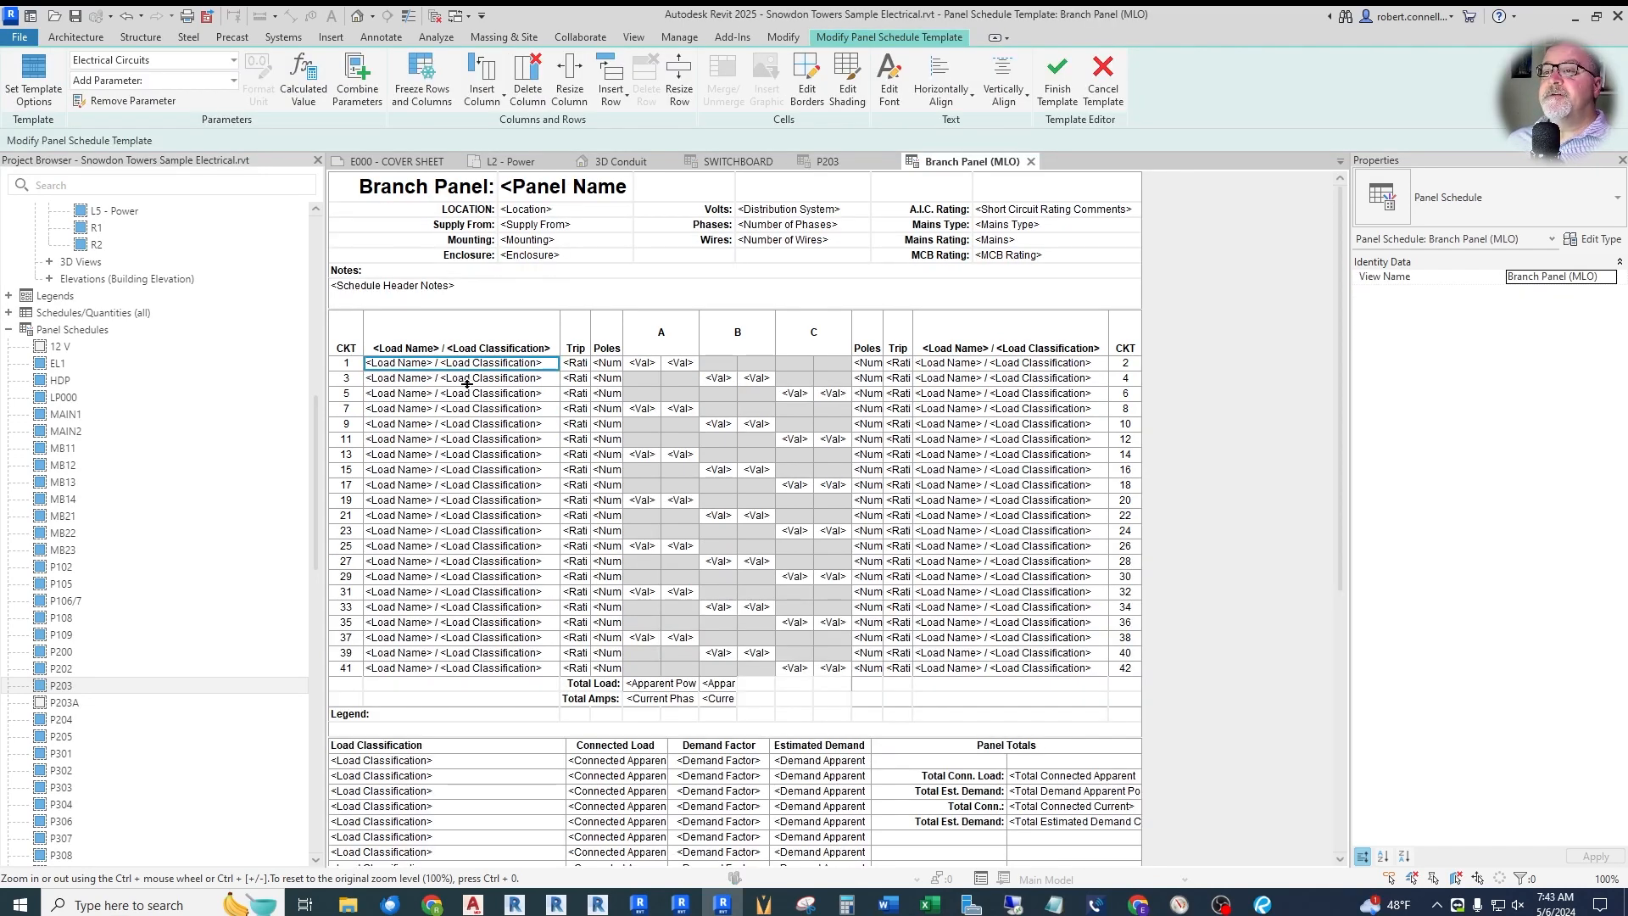
# - Reopen circuit 1's combined description parameter in the Branch Panel (MLO) template and remove Load Classification from it
pyautogui.click(357, 75)
pyautogui.click(799, 412)
pyautogui.click(718, 430)
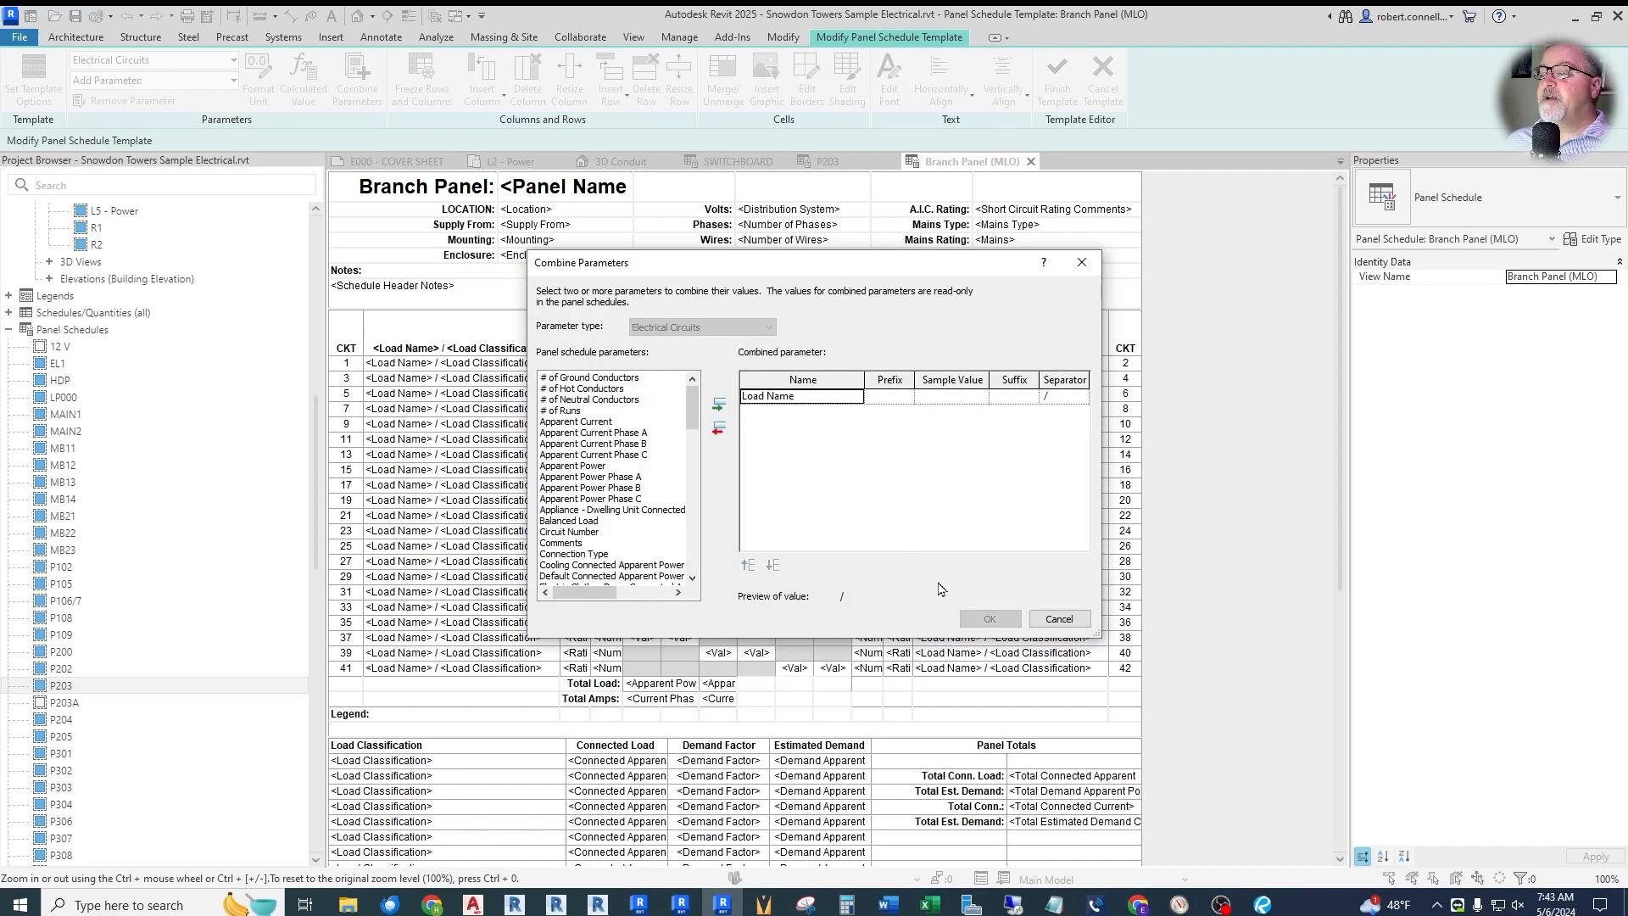
# - Replace the combined load name and classification parameter in the circuit rows with the plain Load Name parameter
pyautogui.click(1059, 619)
pyautogui.click(453, 368)
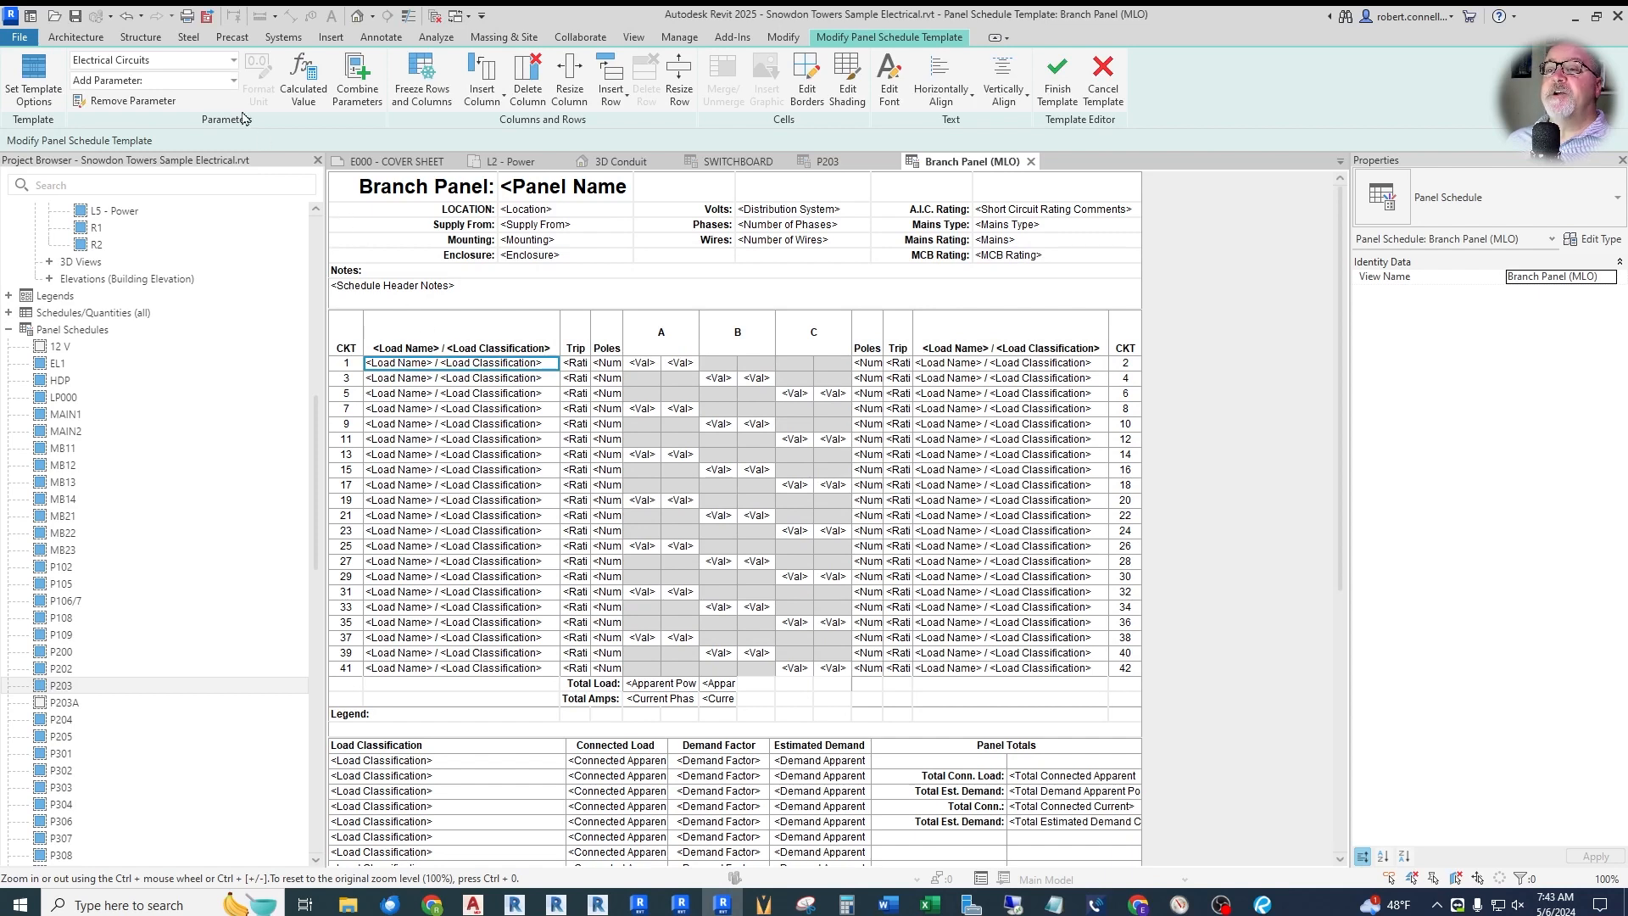
pyautogui.click(229, 81)
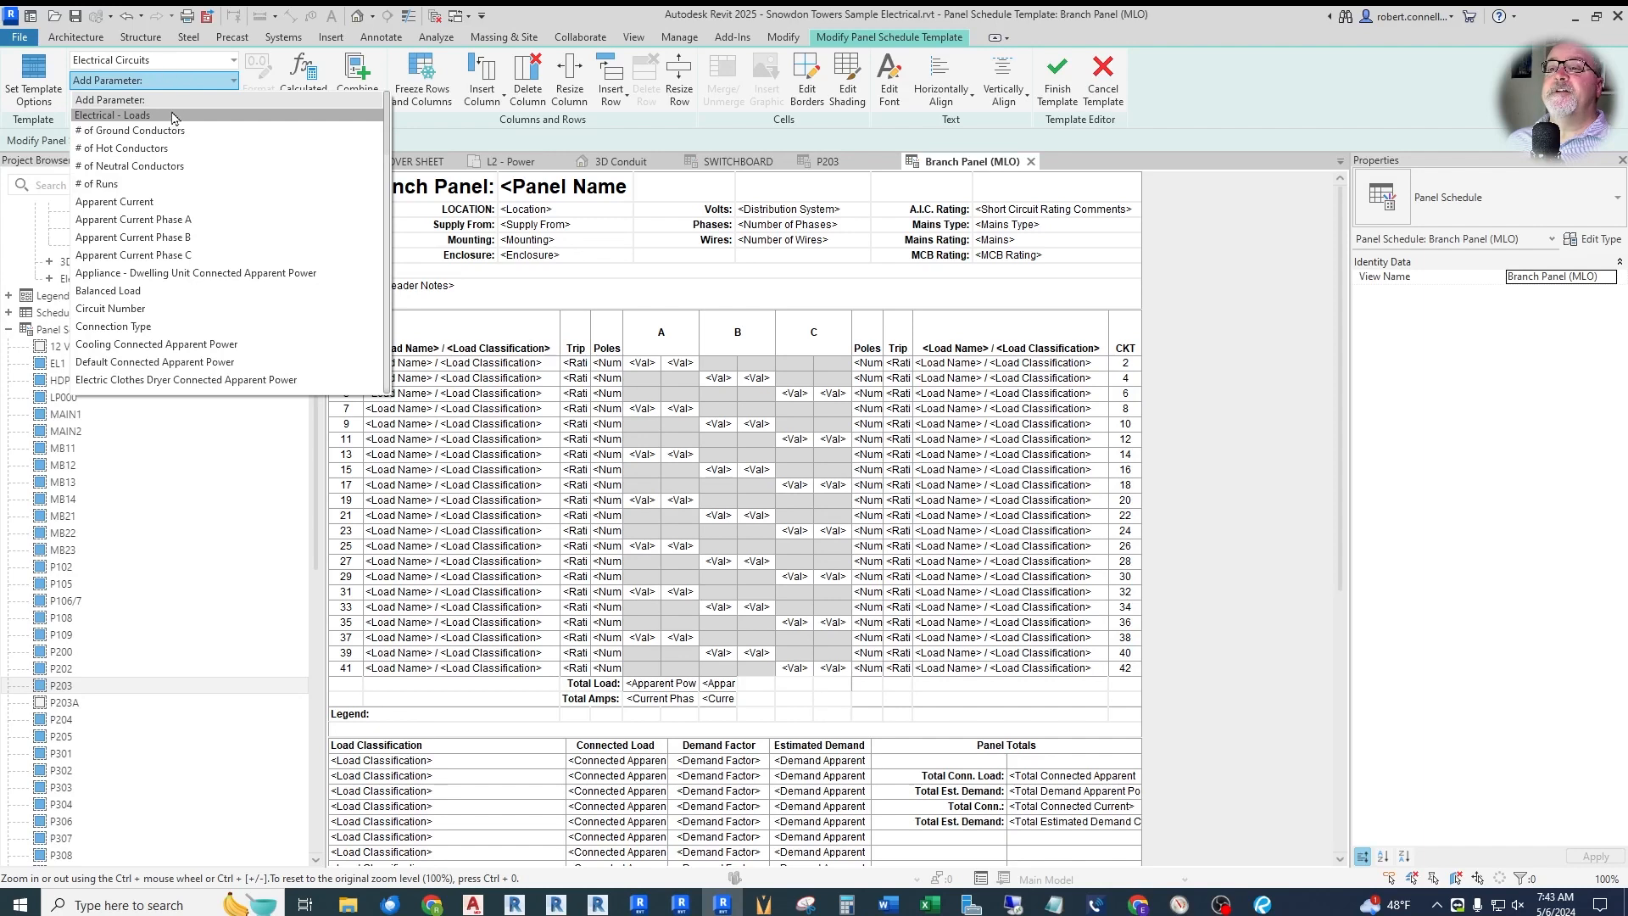
pyautogui.moveTo(386, 126); pyautogui.dragTo(379, 300)
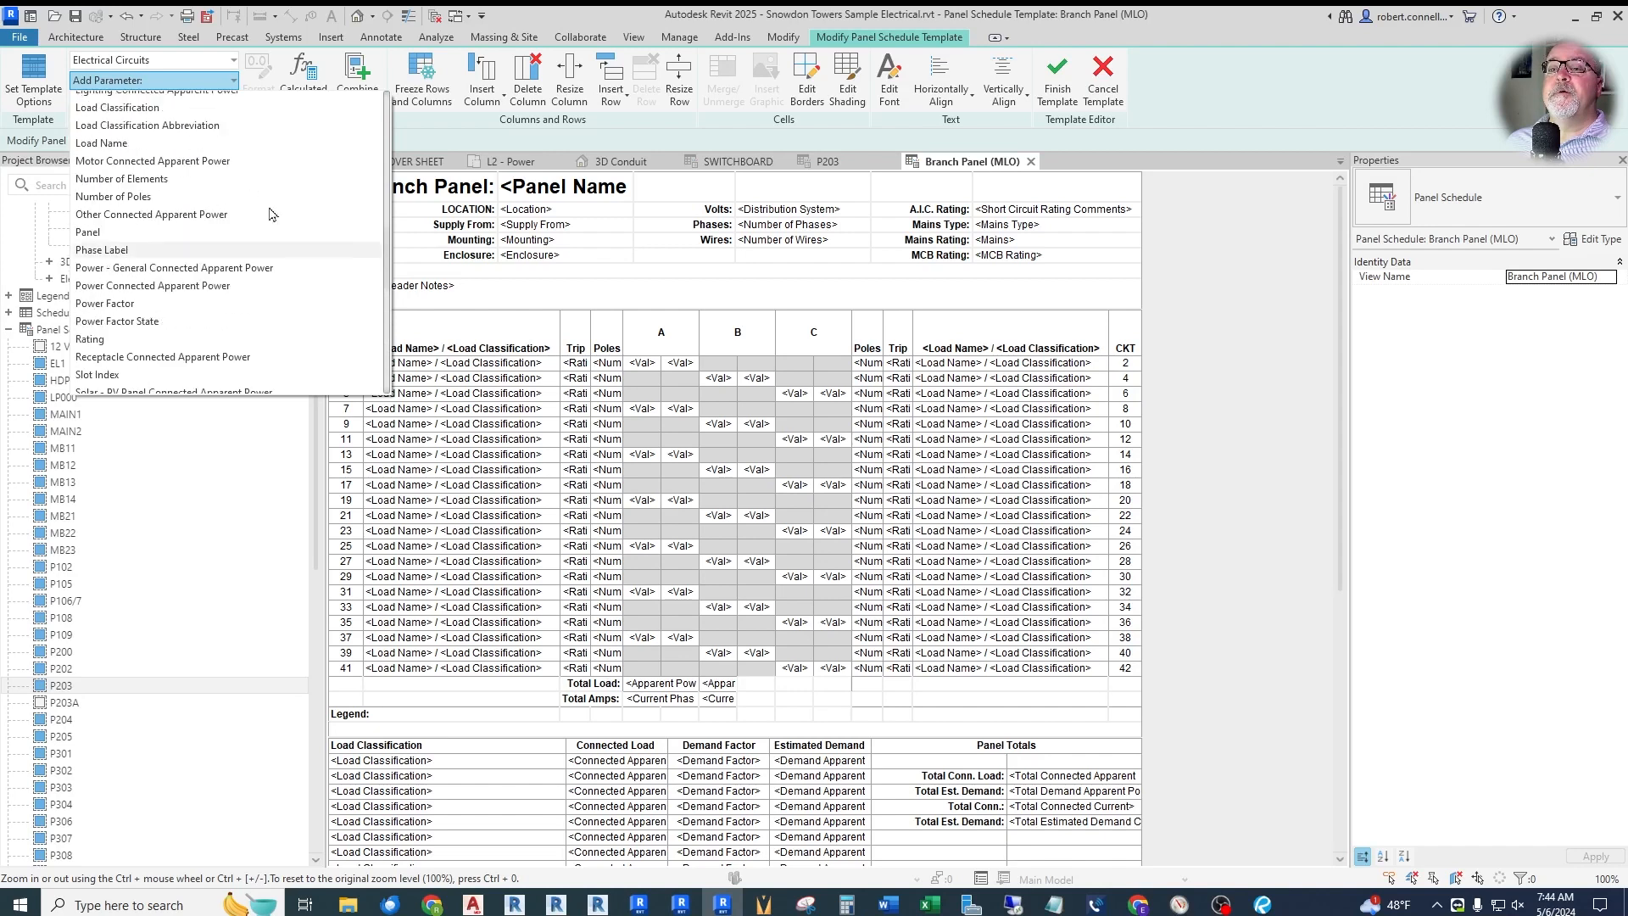
pyautogui.click(106, 149)
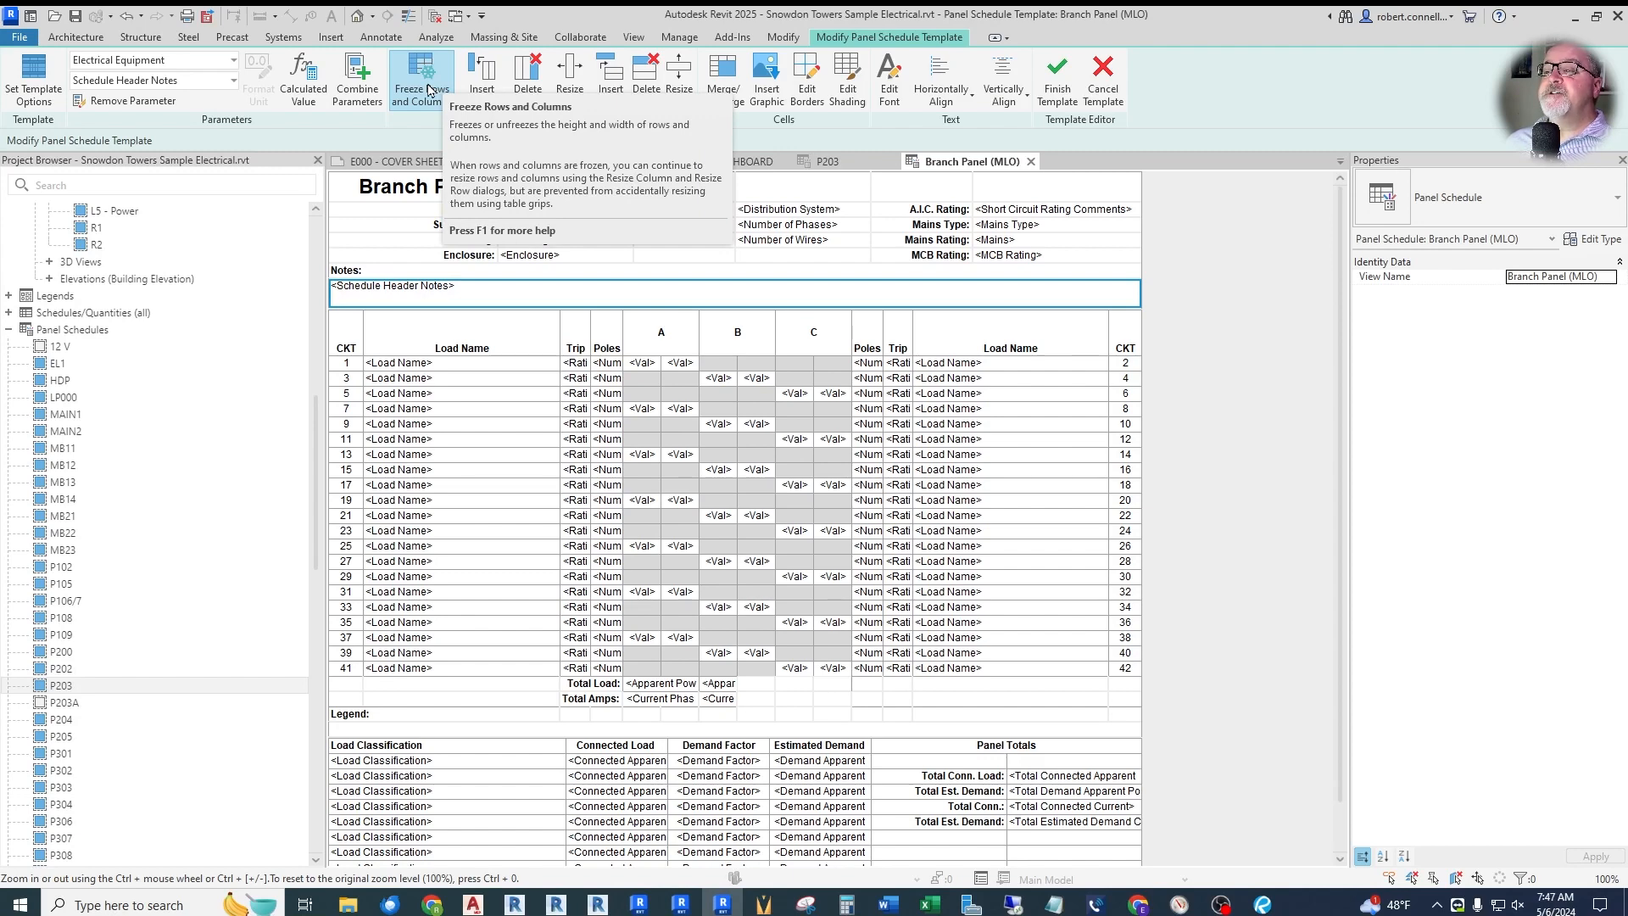
# - Freeze the template's rows and columns against accidental resizing
pyautogui.click(416, 87)
pyautogui.click(415, 88)
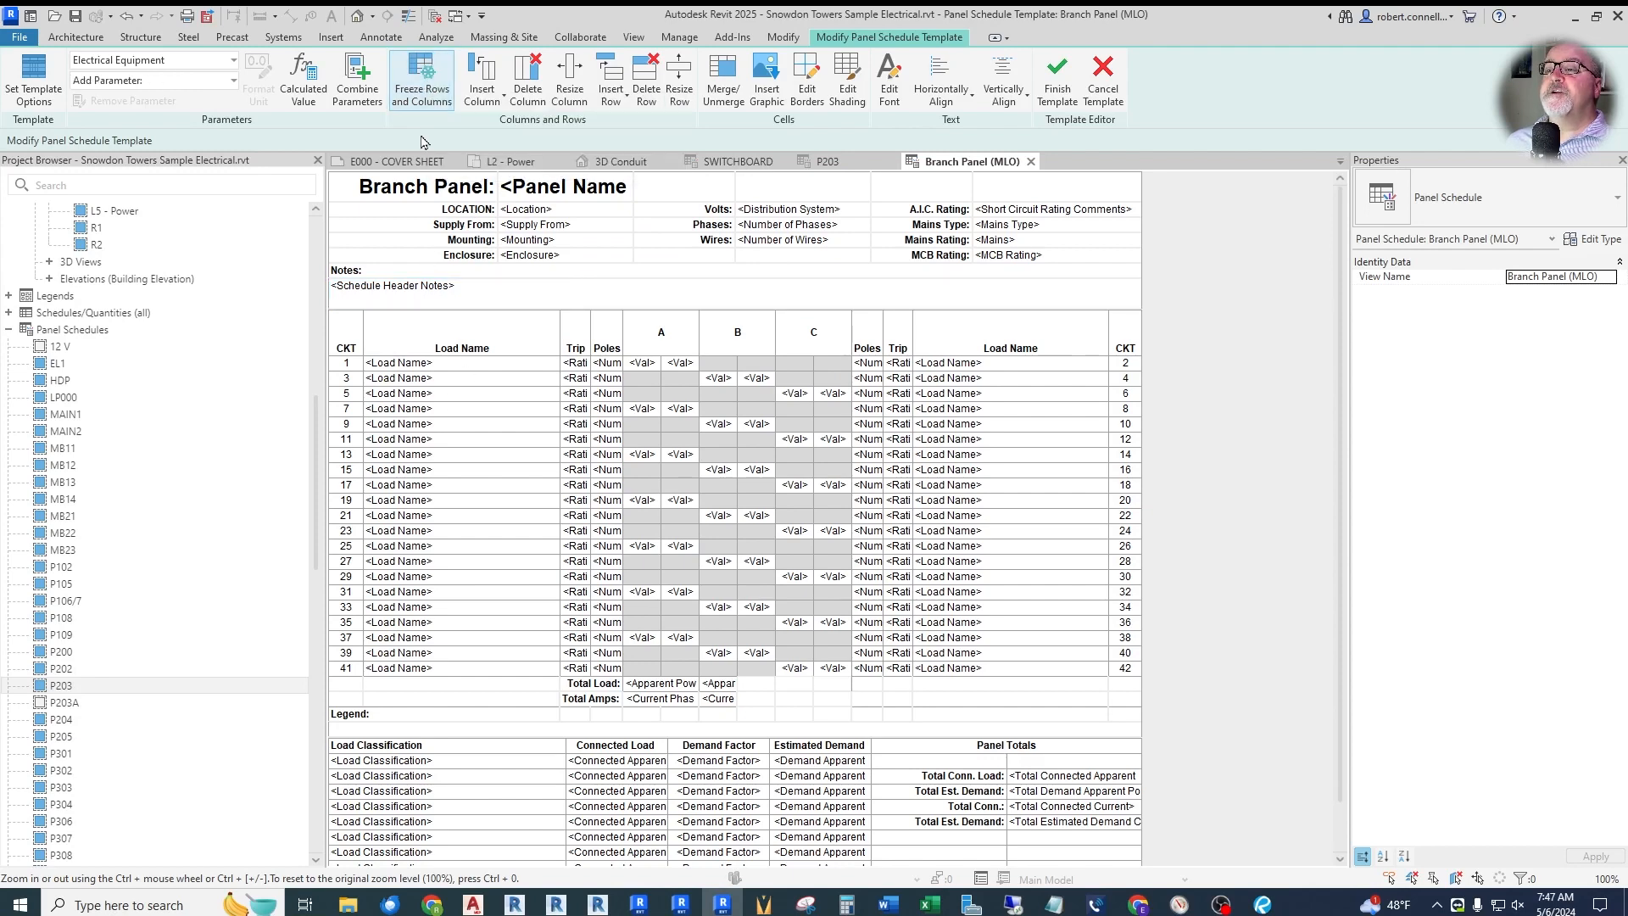
pyautogui.moveTo(576, 340); pyautogui.dragTo(679, 499)
pyautogui.click(368, 329)
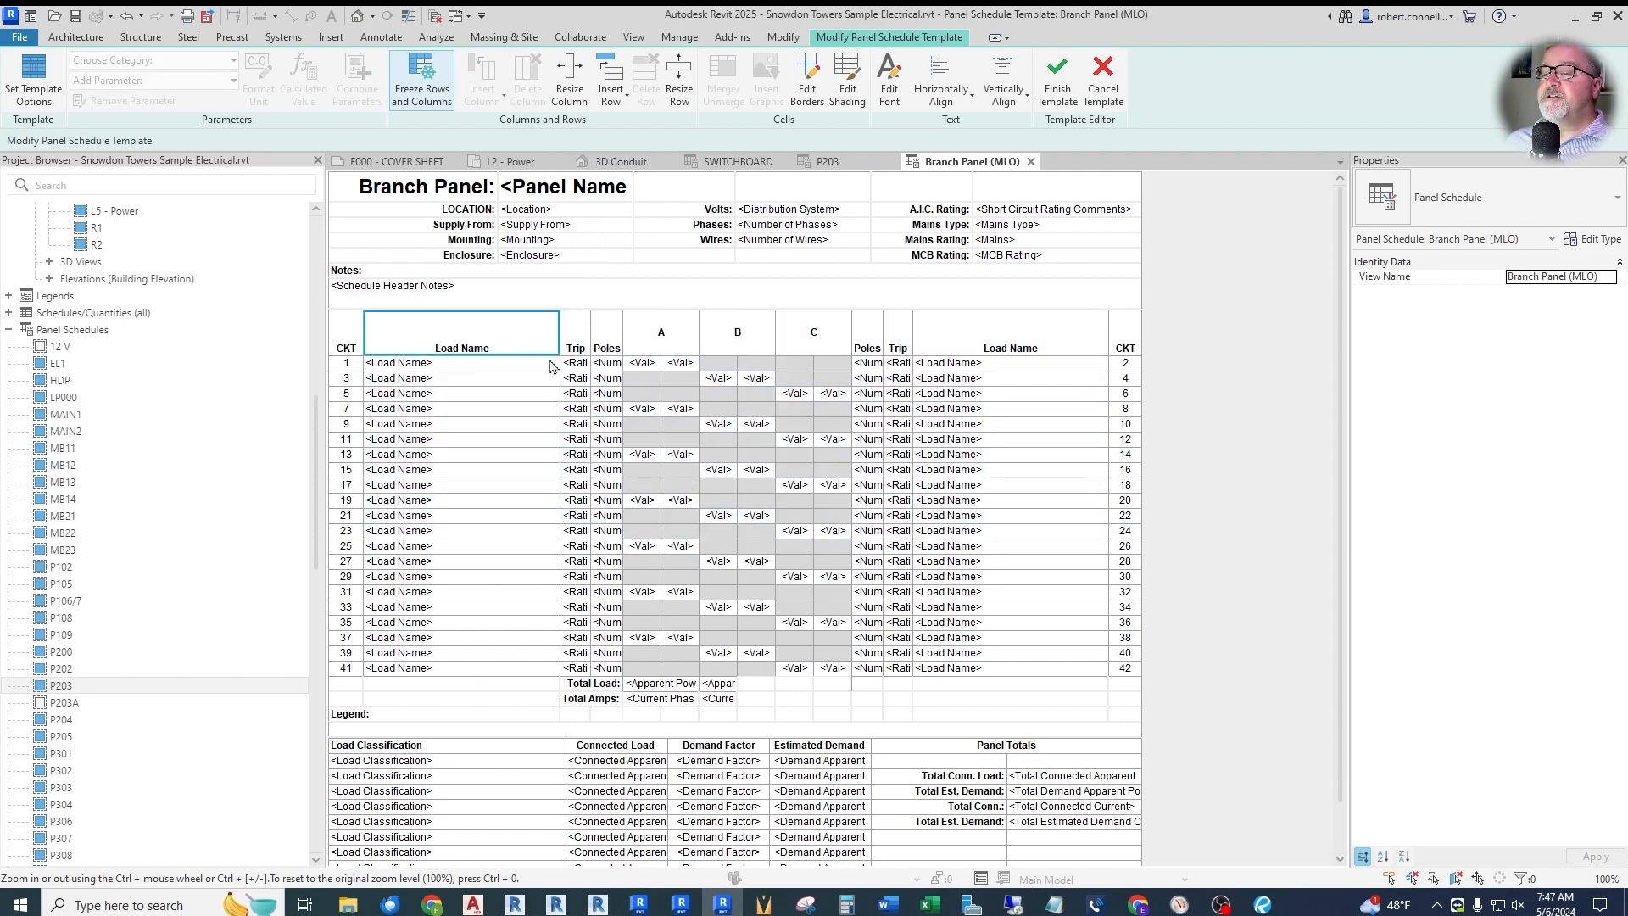
pyautogui.click(433, 379)
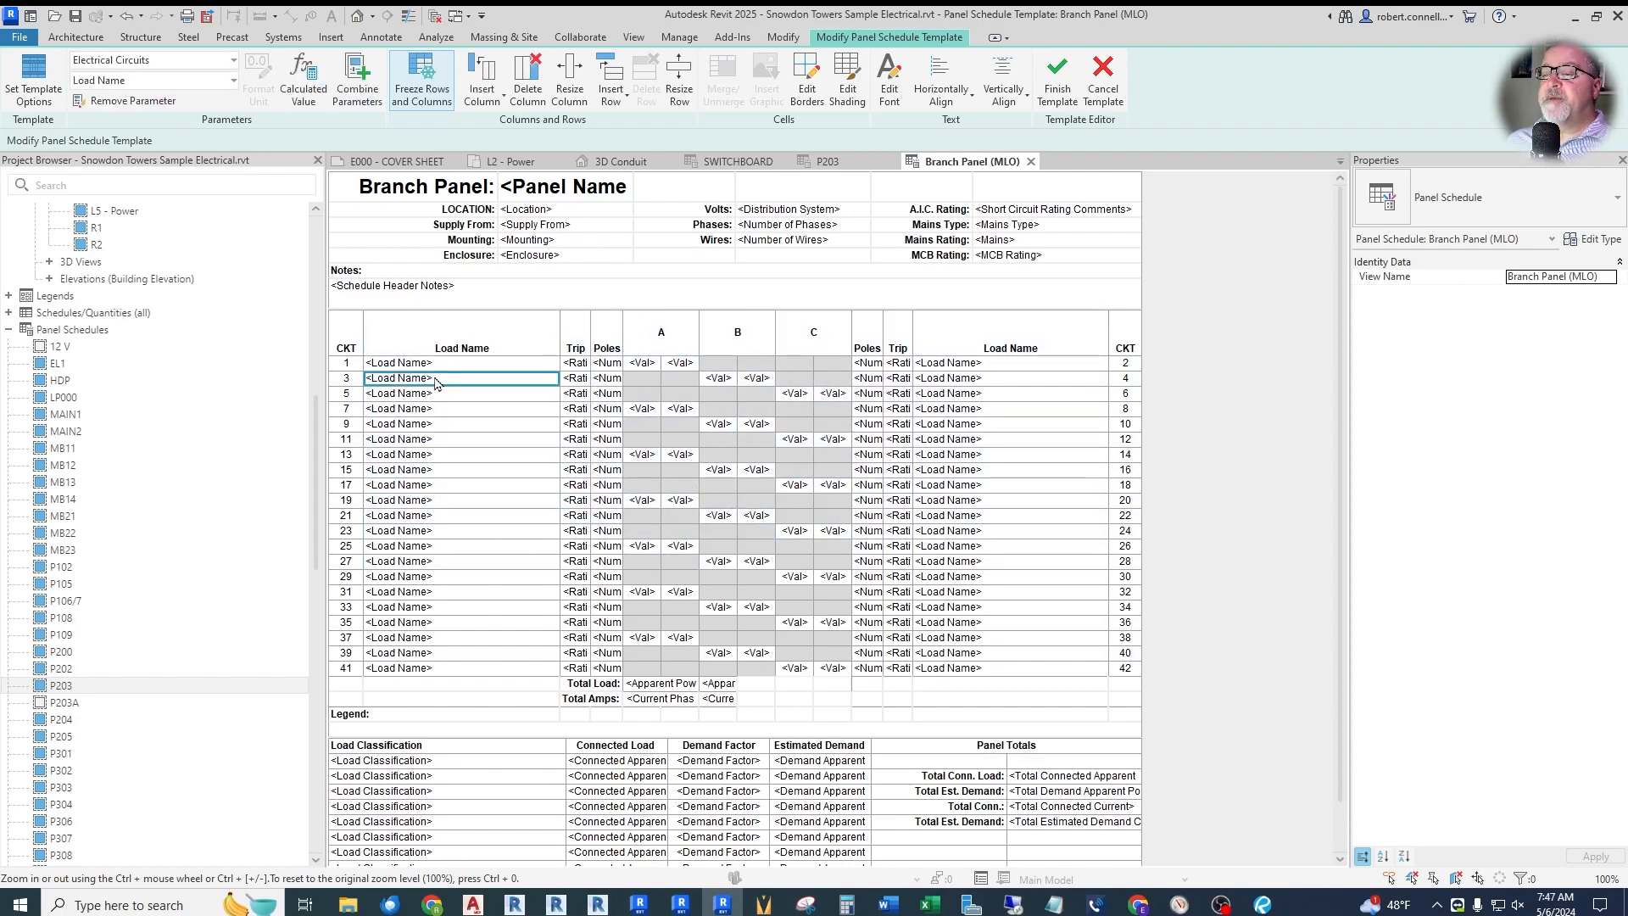
pyautogui.click(423, 80)
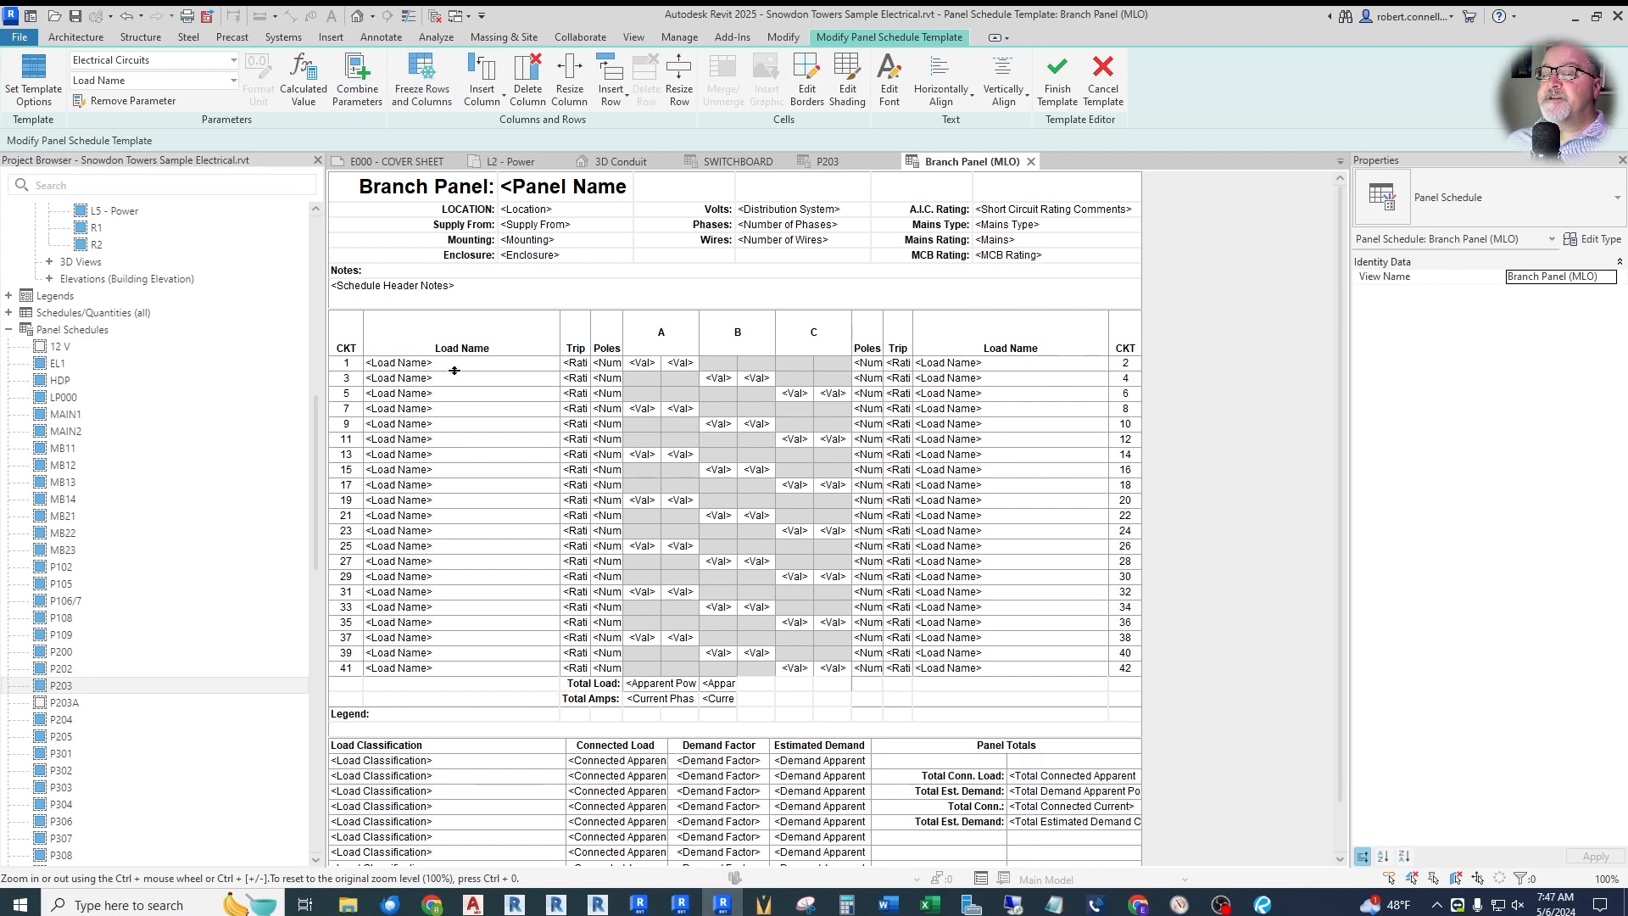
pyautogui.click(422, 81)
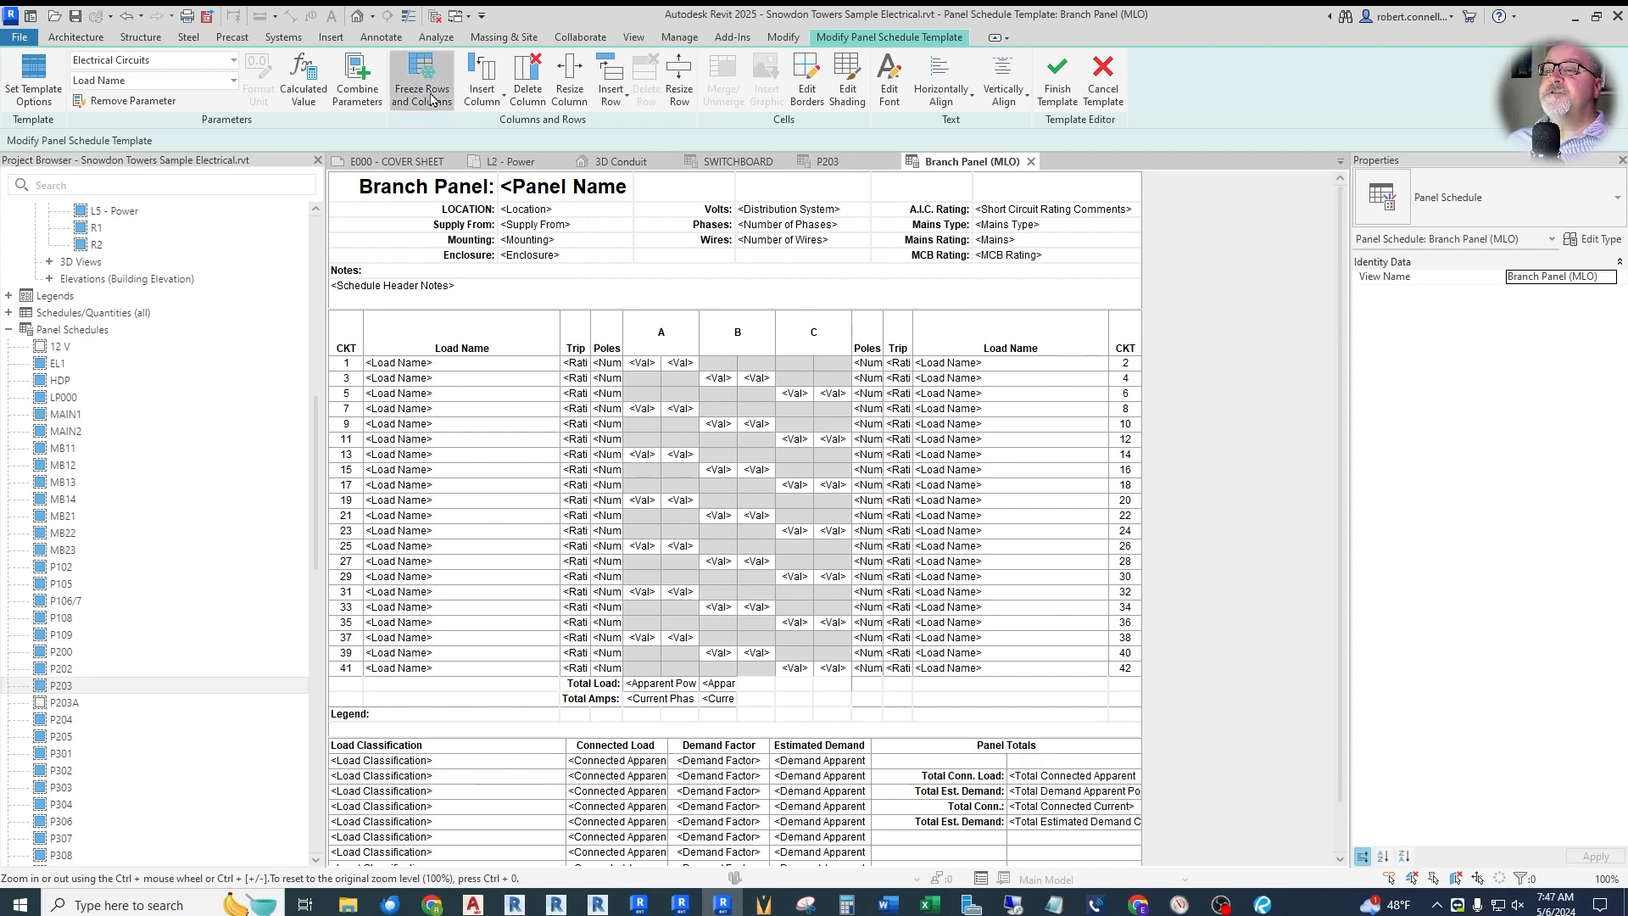
# - Merge the "Branch Panel:" title cell with the adjacent Panel Name cell in the template header
pyautogui.click(499, 332)
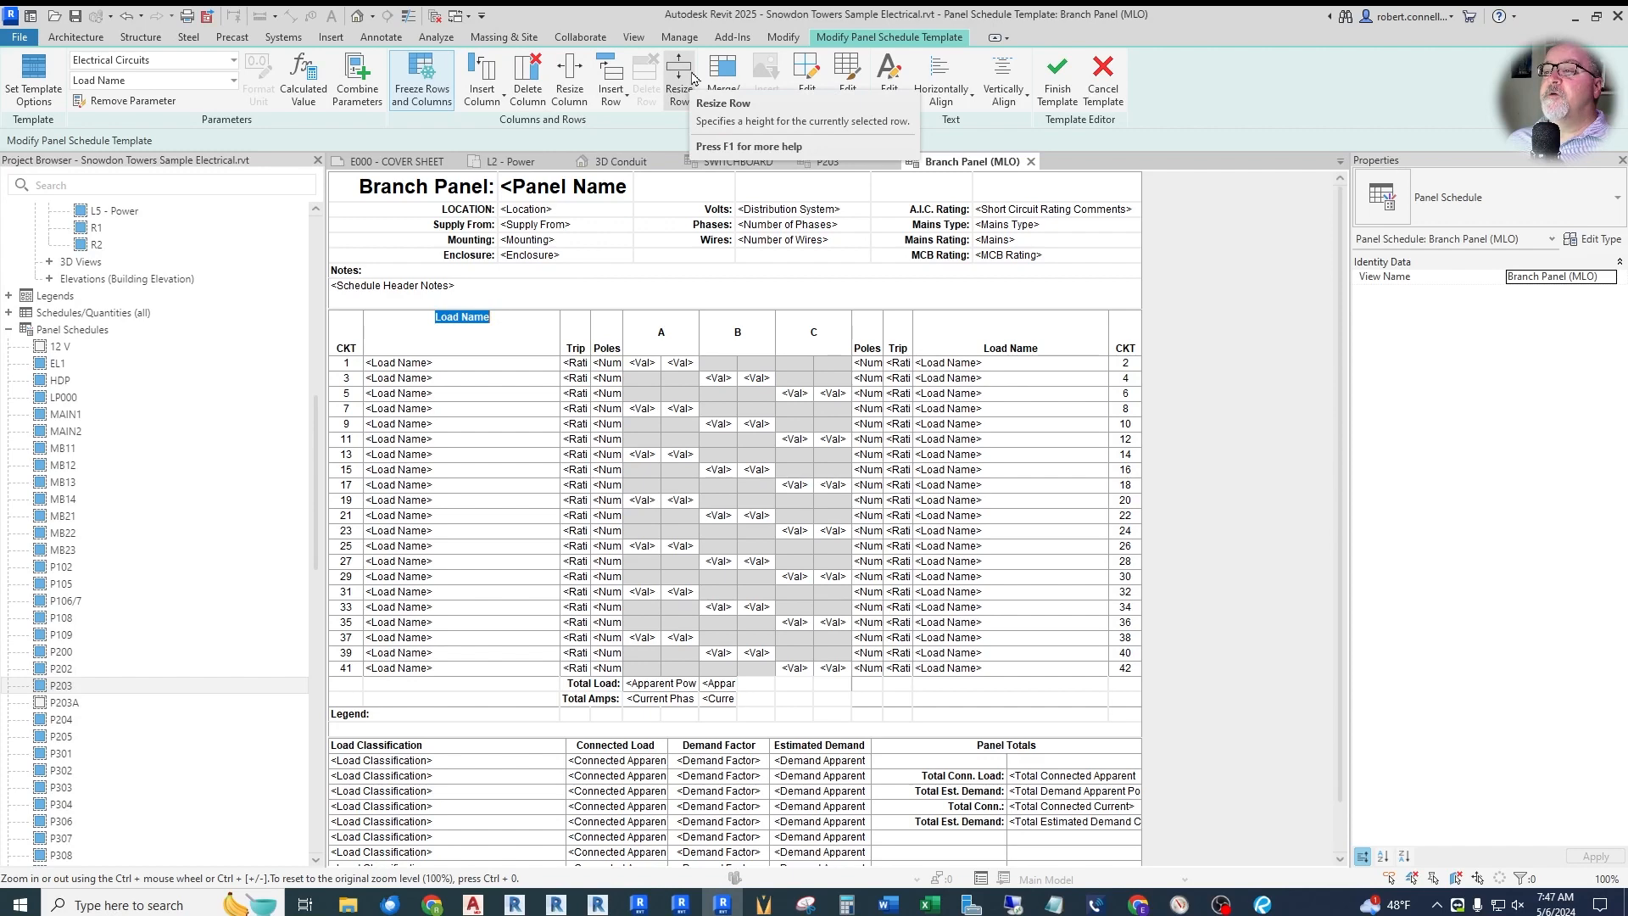
pyautogui.click(624, 212)
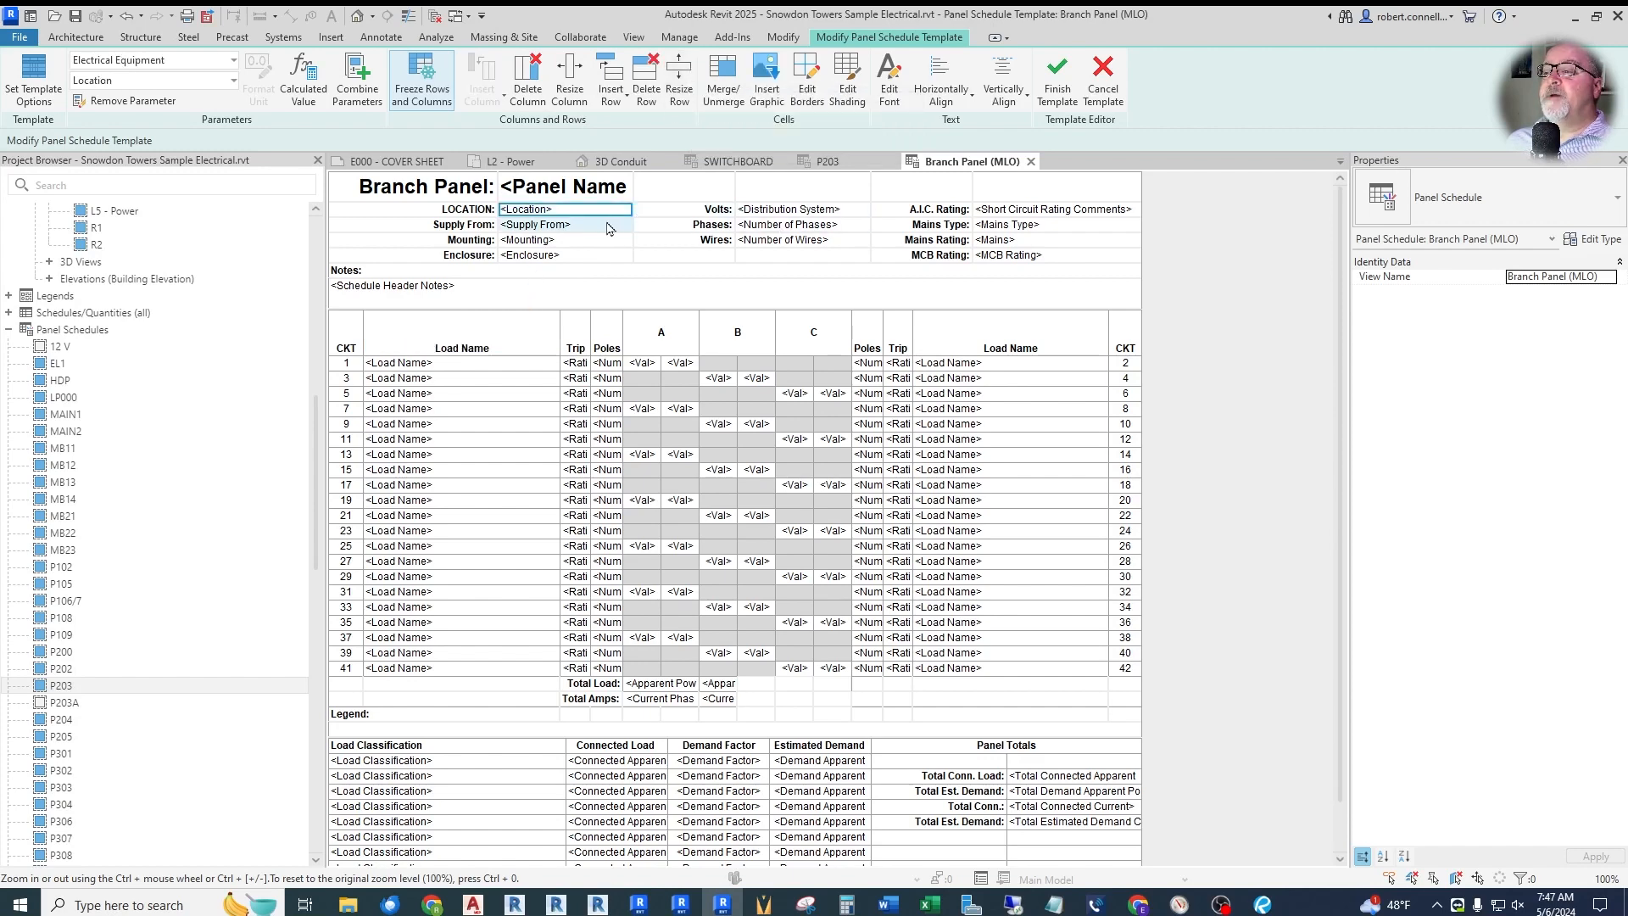
pyautogui.doubleClick(441, 209)
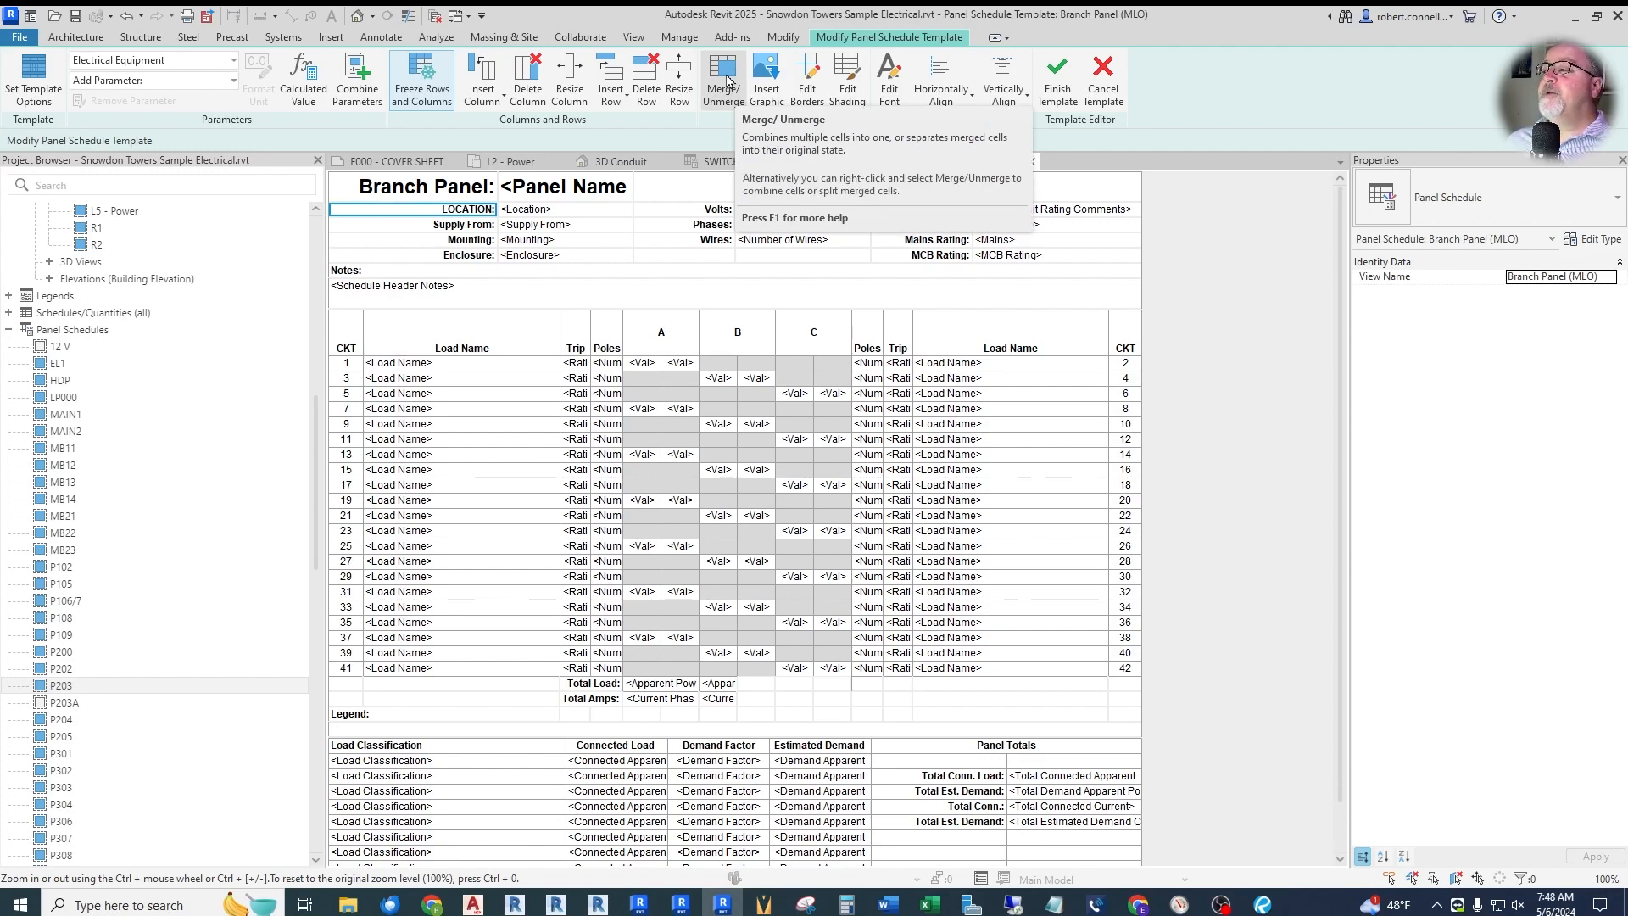
pyautogui.doubleClick(465, 191)
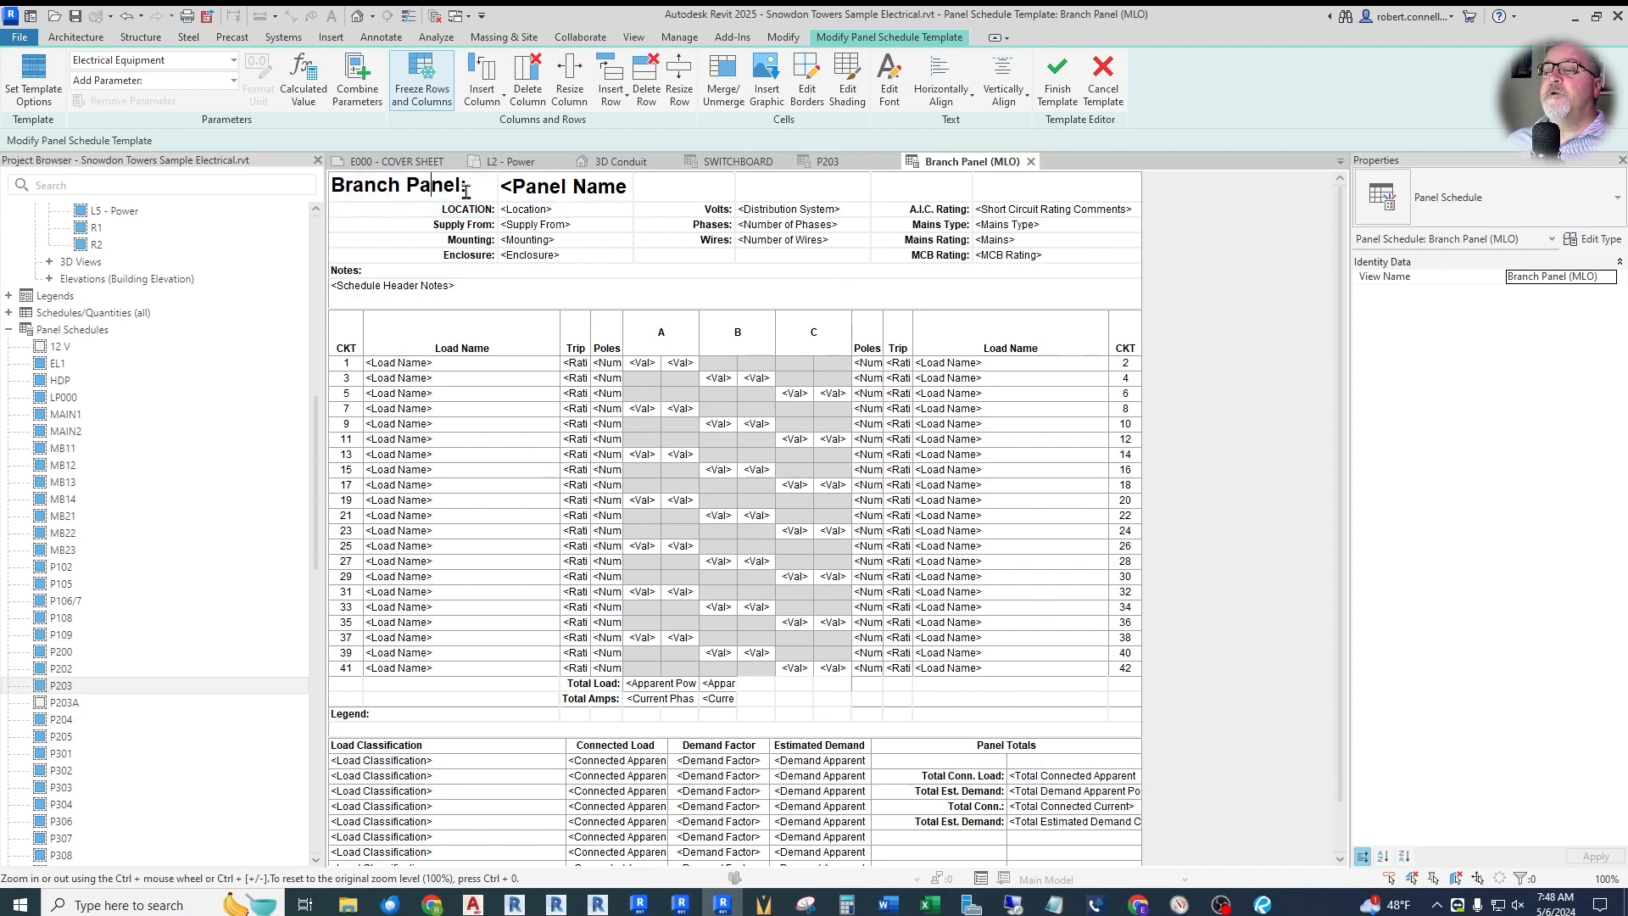
pyautogui.click(532, 193)
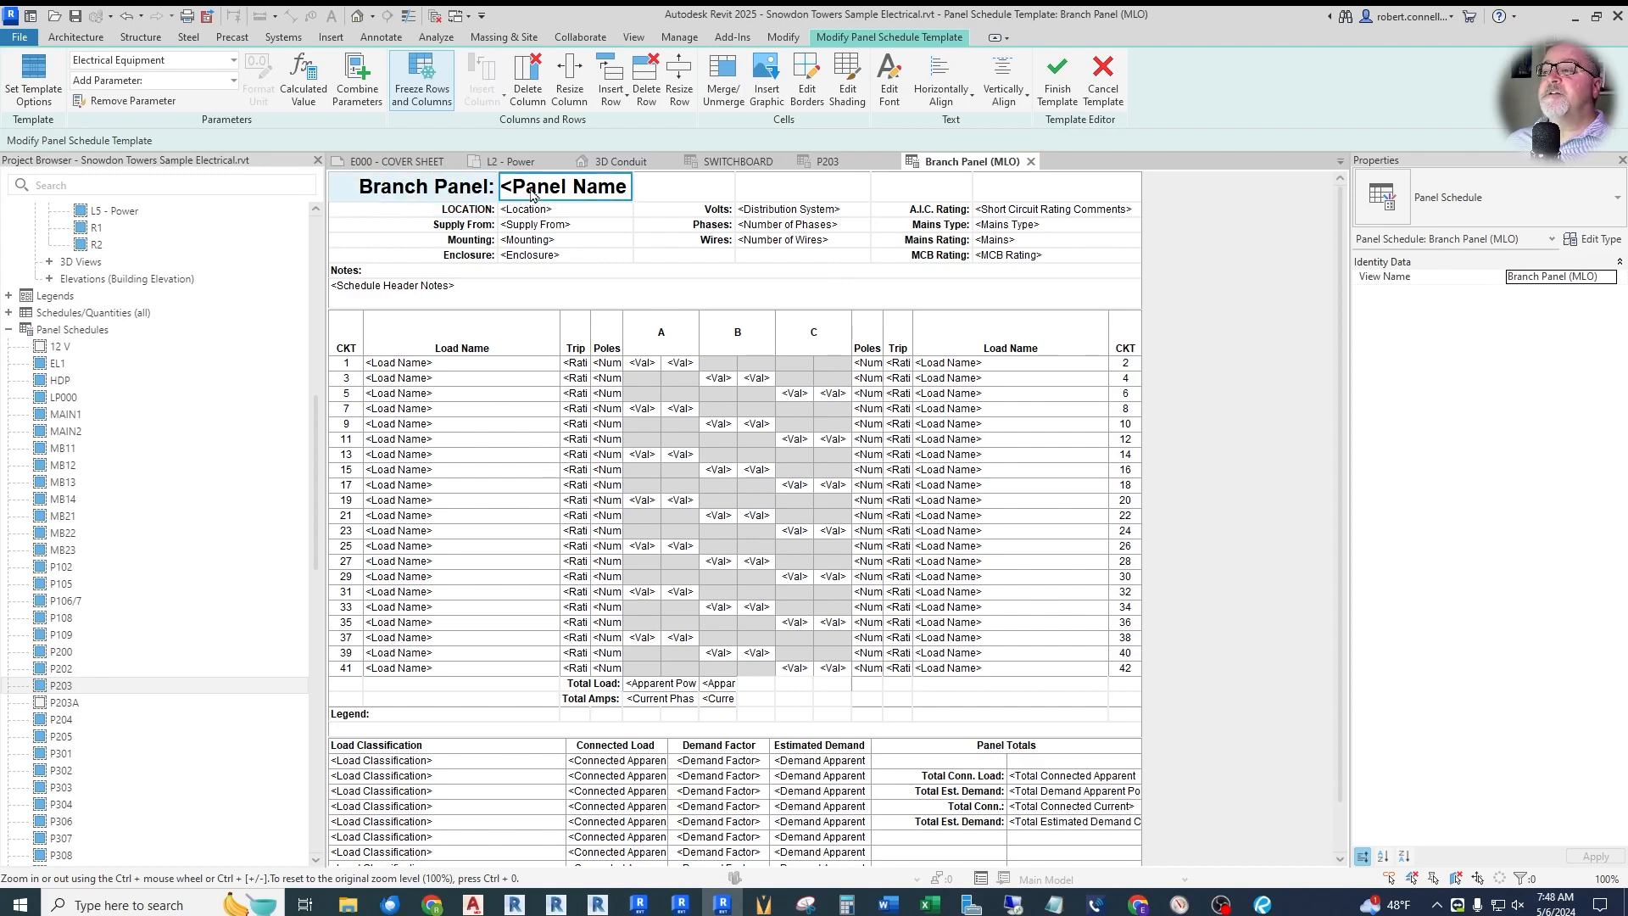
pyautogui.click(723, 80)
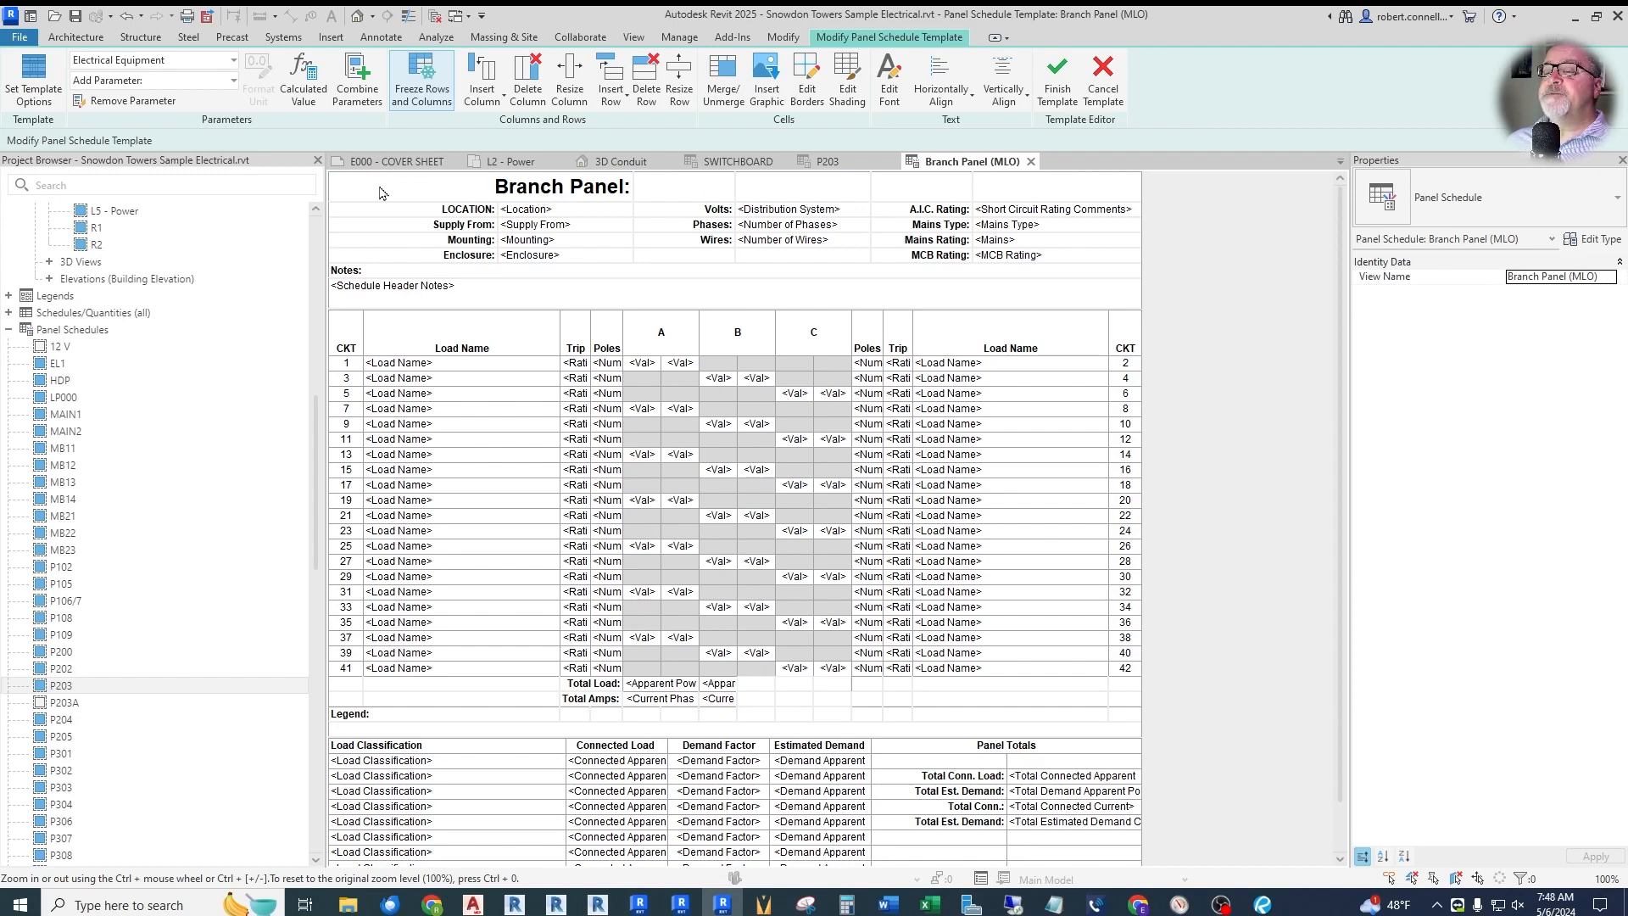
# - Add the Panel Name parameter to the empty header cell beside the merged "Branch Panel:" title
pyautogui.click(684, 190)
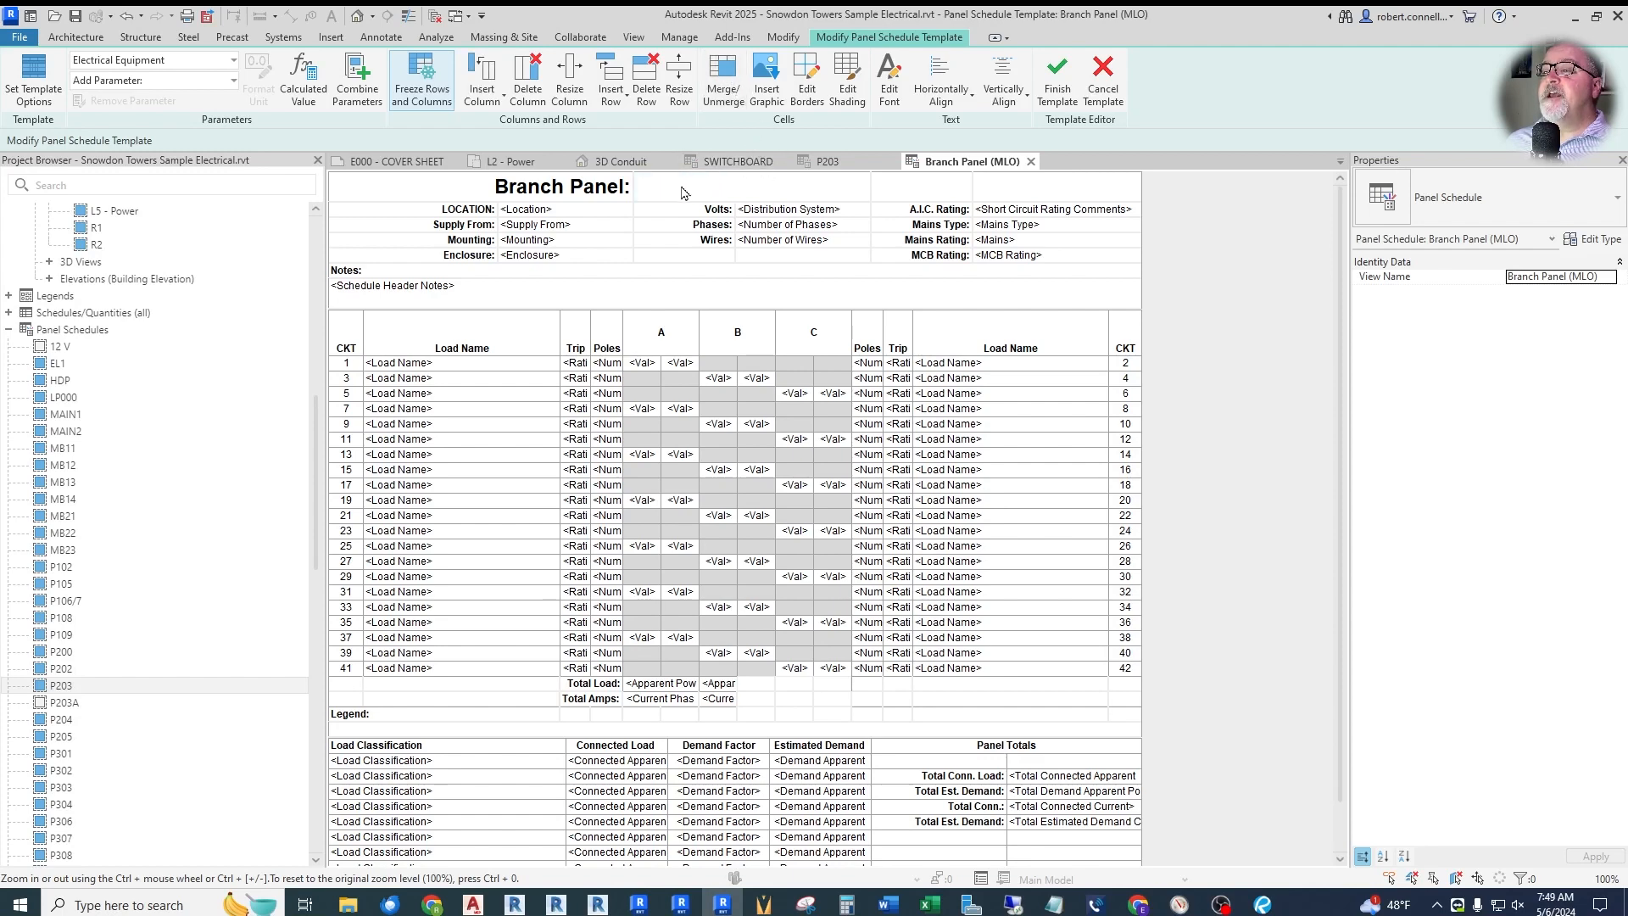
pyautogui.click(235, 81)
pyautogui.moveTo(390, 110); pyautogui.dragTo(379, 363)
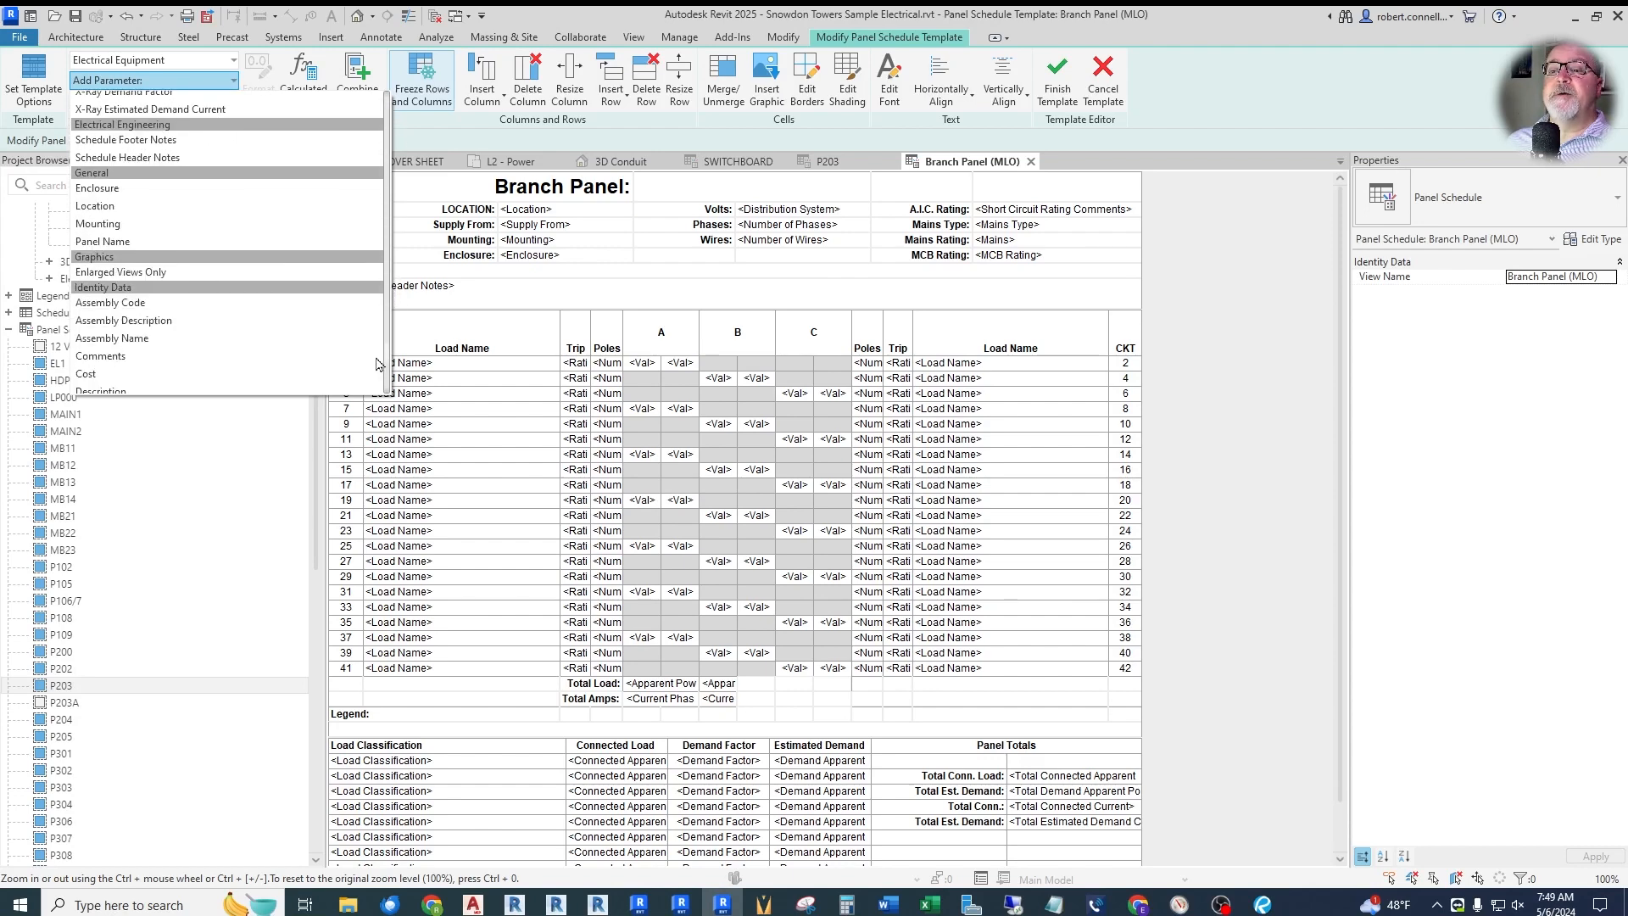
pyautogui.click(110, 242)
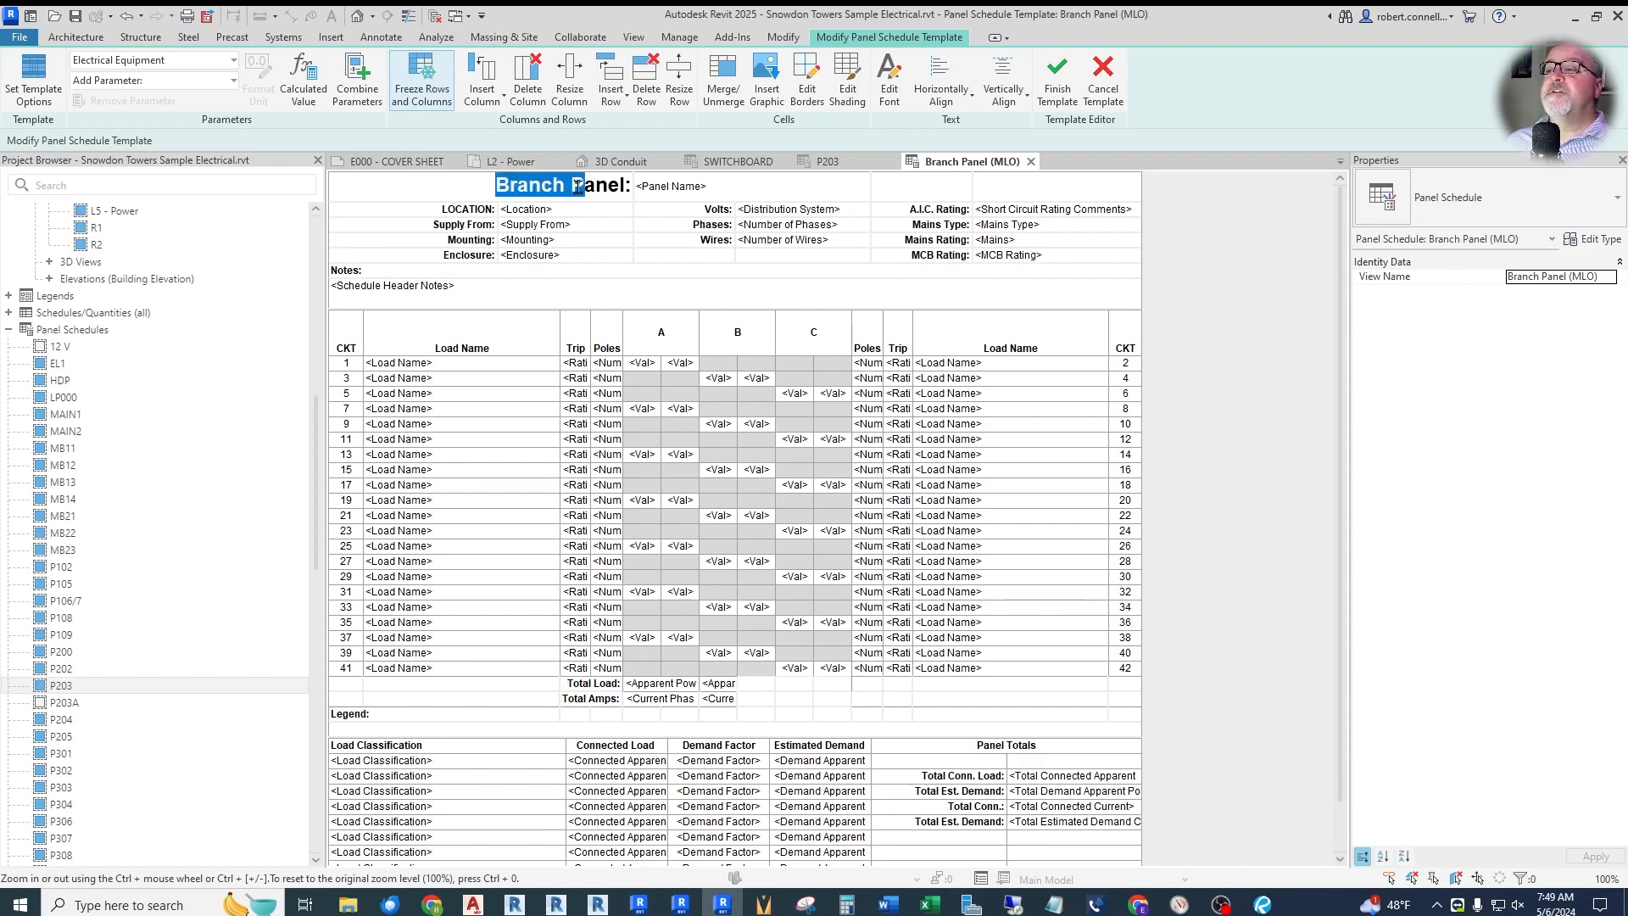
# - Match the Panel Name cell's font to the title, using size 3/16" and bold
pyautogui.click(889, 81)
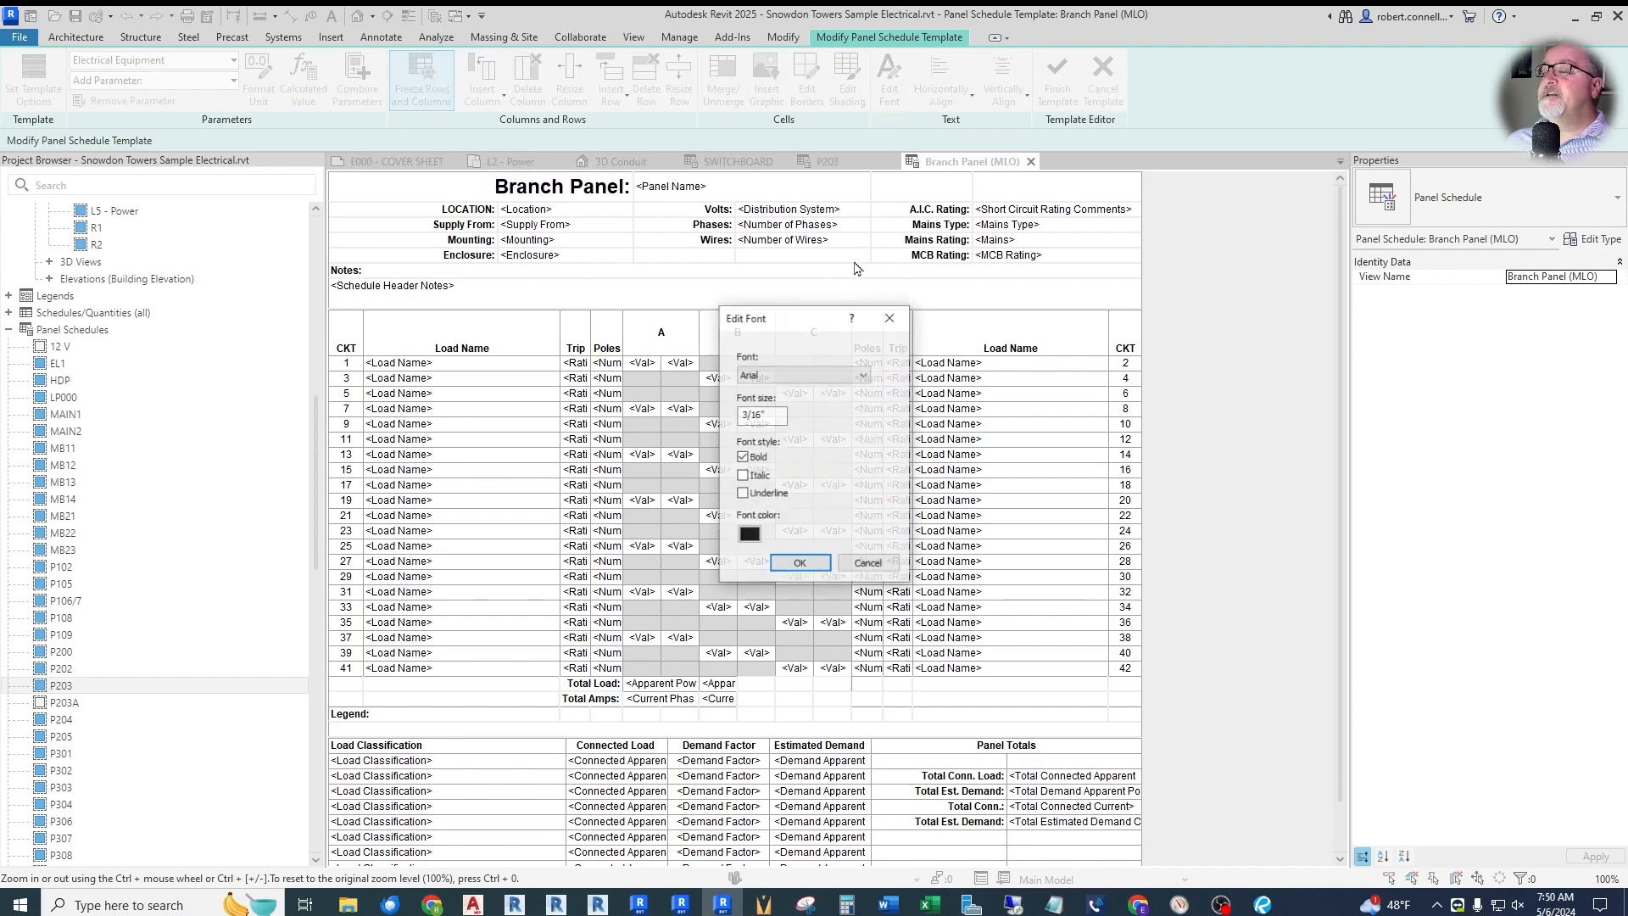
pyautogui.click(869, 563)
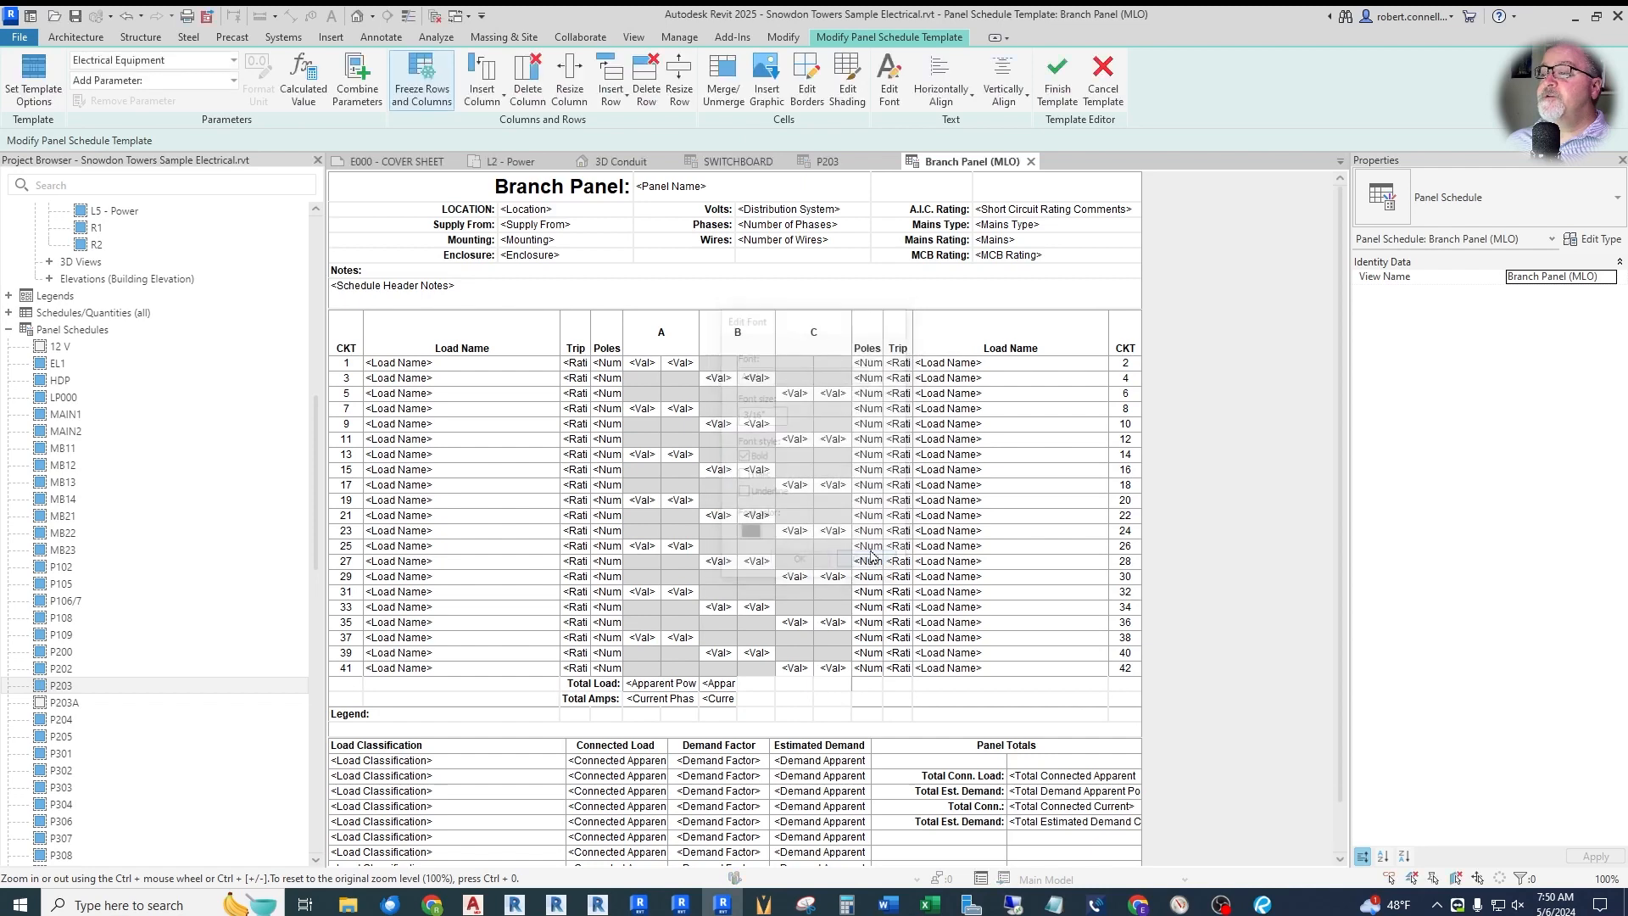
pyautogui.click(729, 188)
pyautogui.click(887, 85)
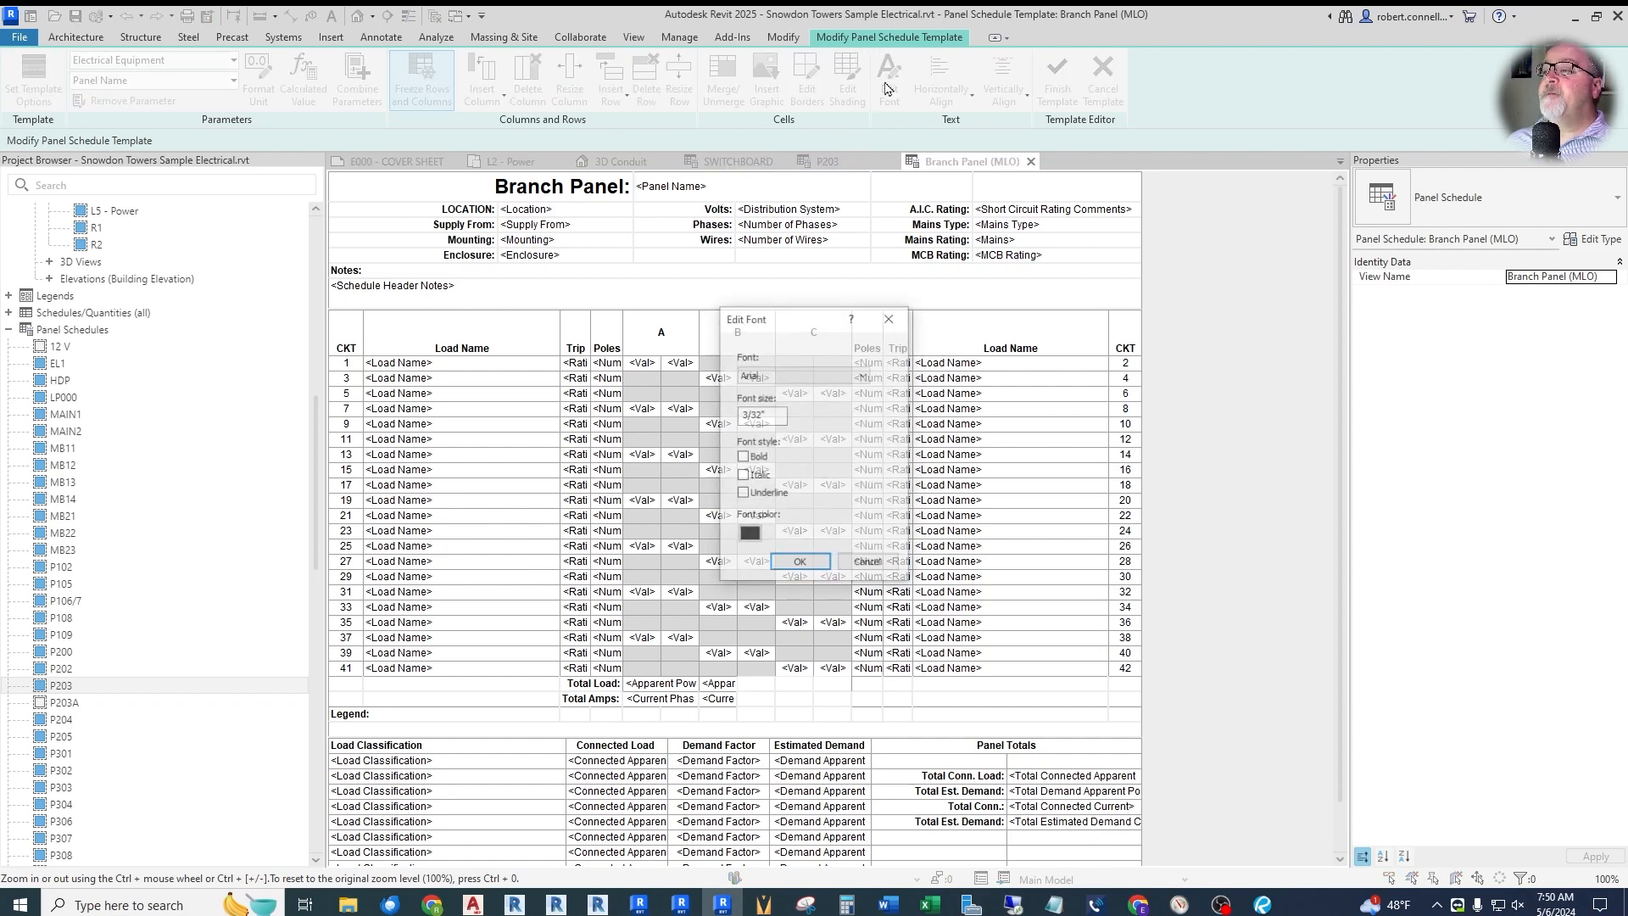
pyautogui.click(782, 415)
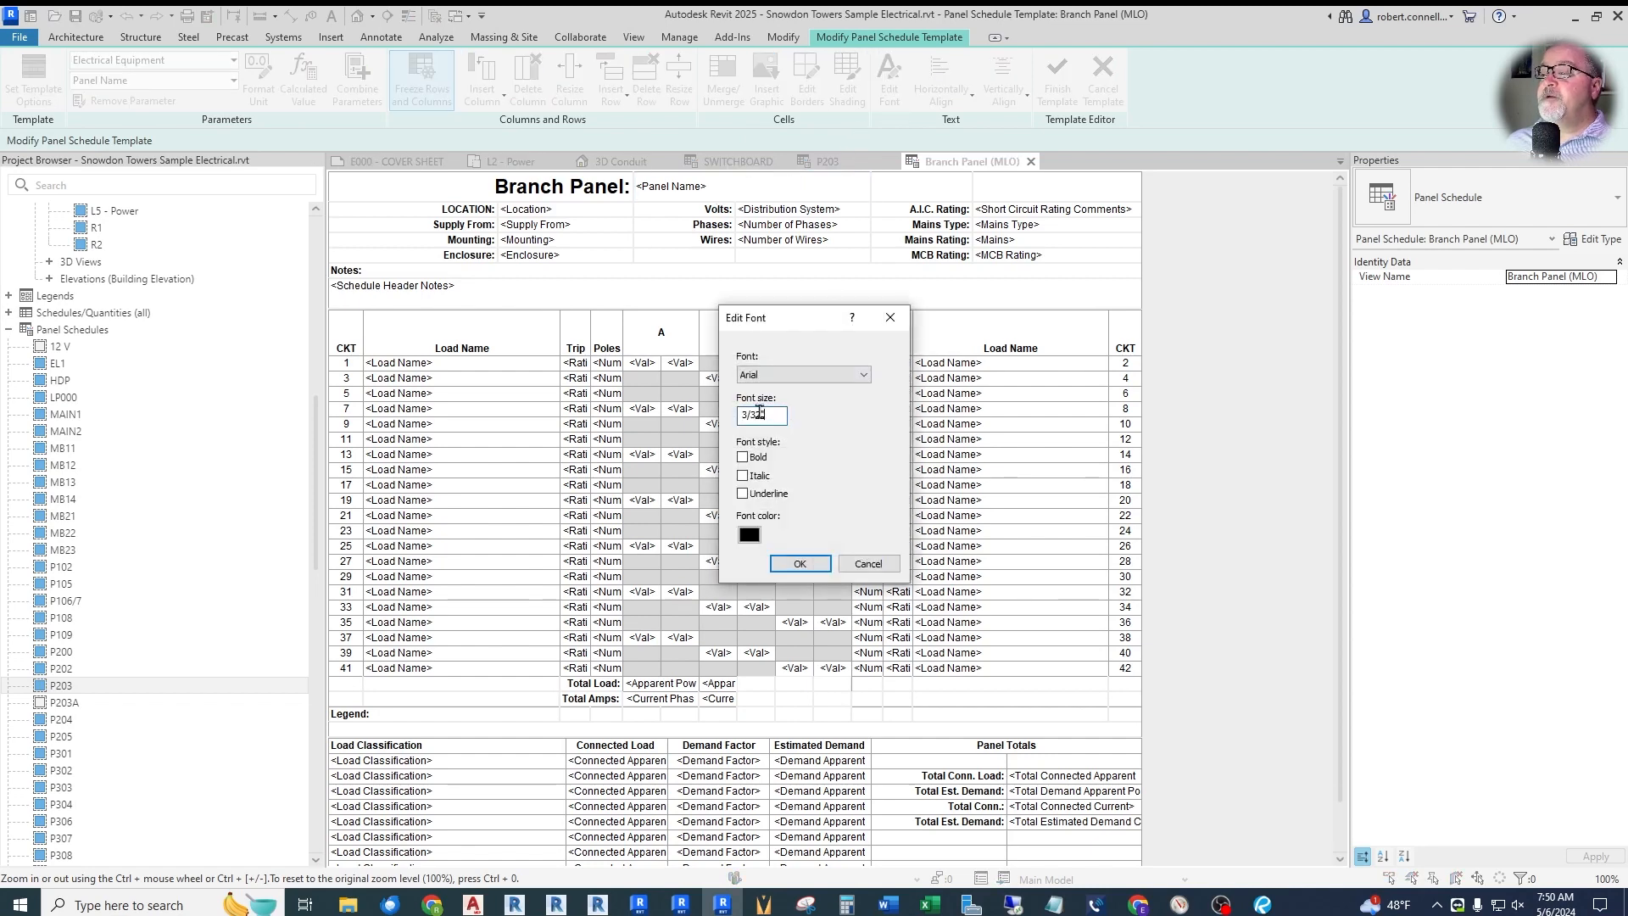
pyautogui.moveTo(759, 415); pyautogui.dragTo(785, 412)
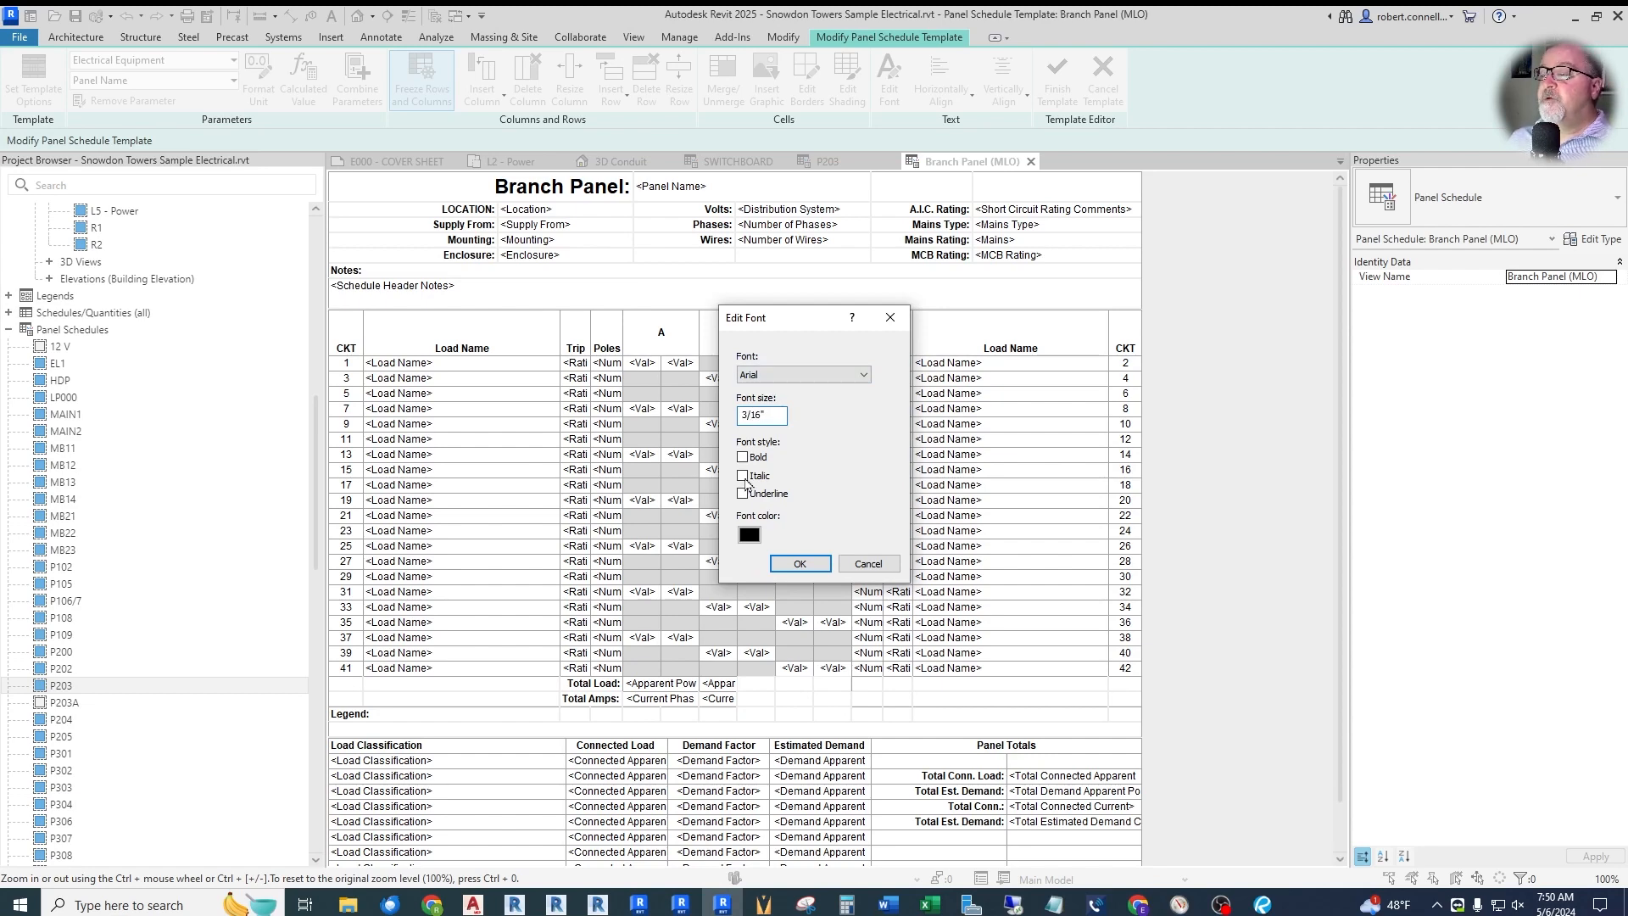
pyautogui.click(797, 563)
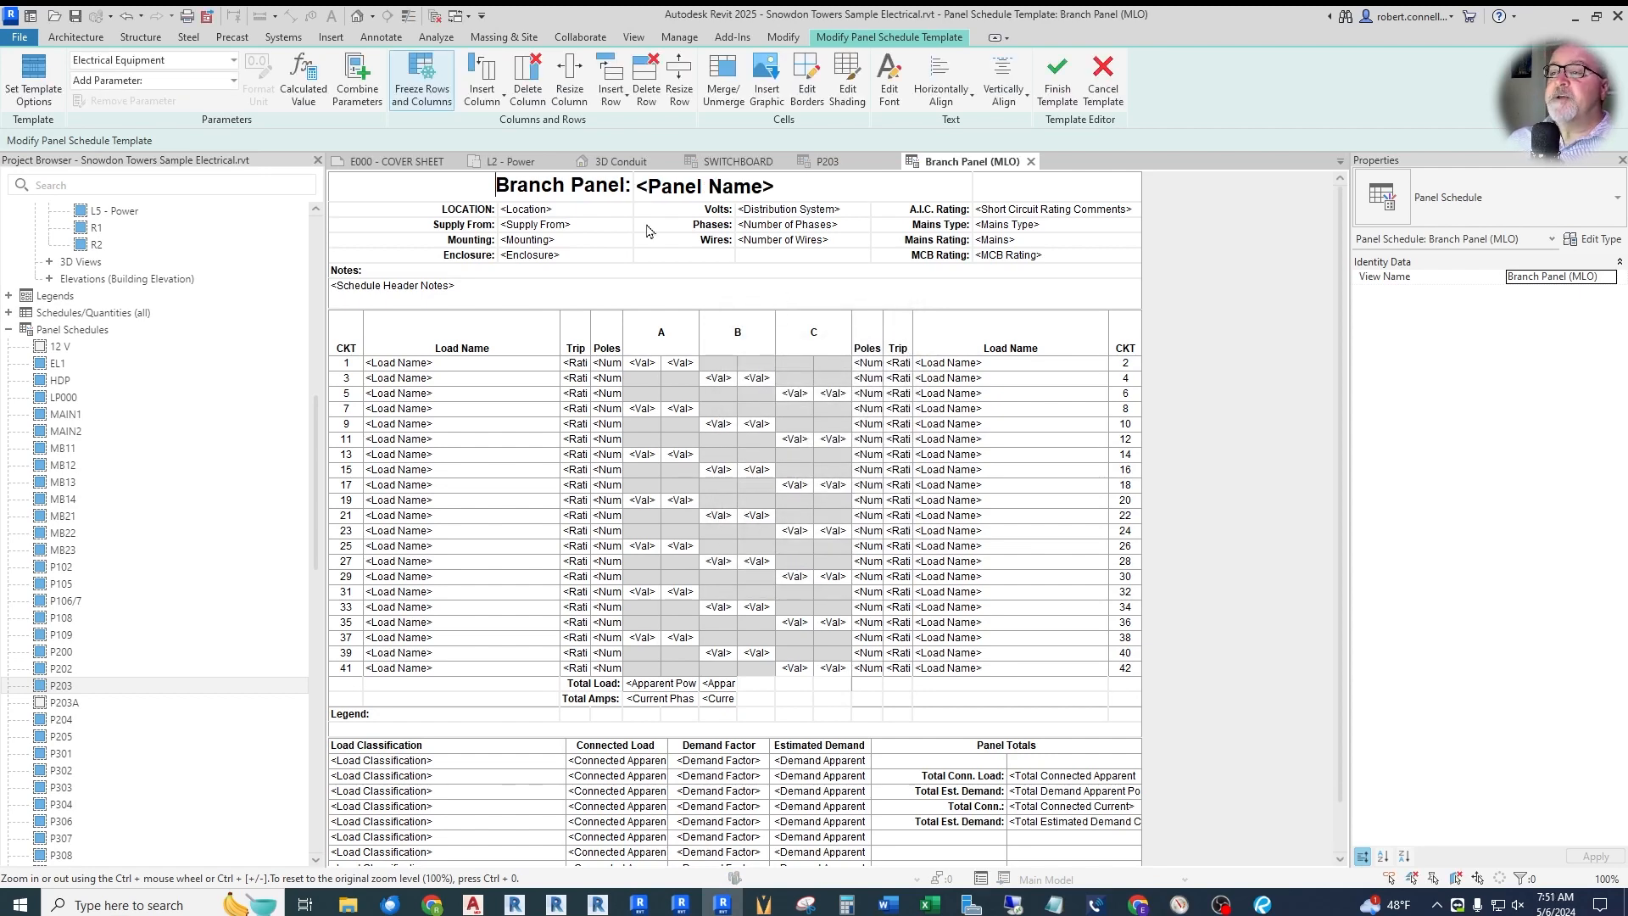
# - Prefix the template title with "Existing", then finish the template and reapply Branch Panel (MLO) to the P203 panel schedule
pyautogui.write('xisting')
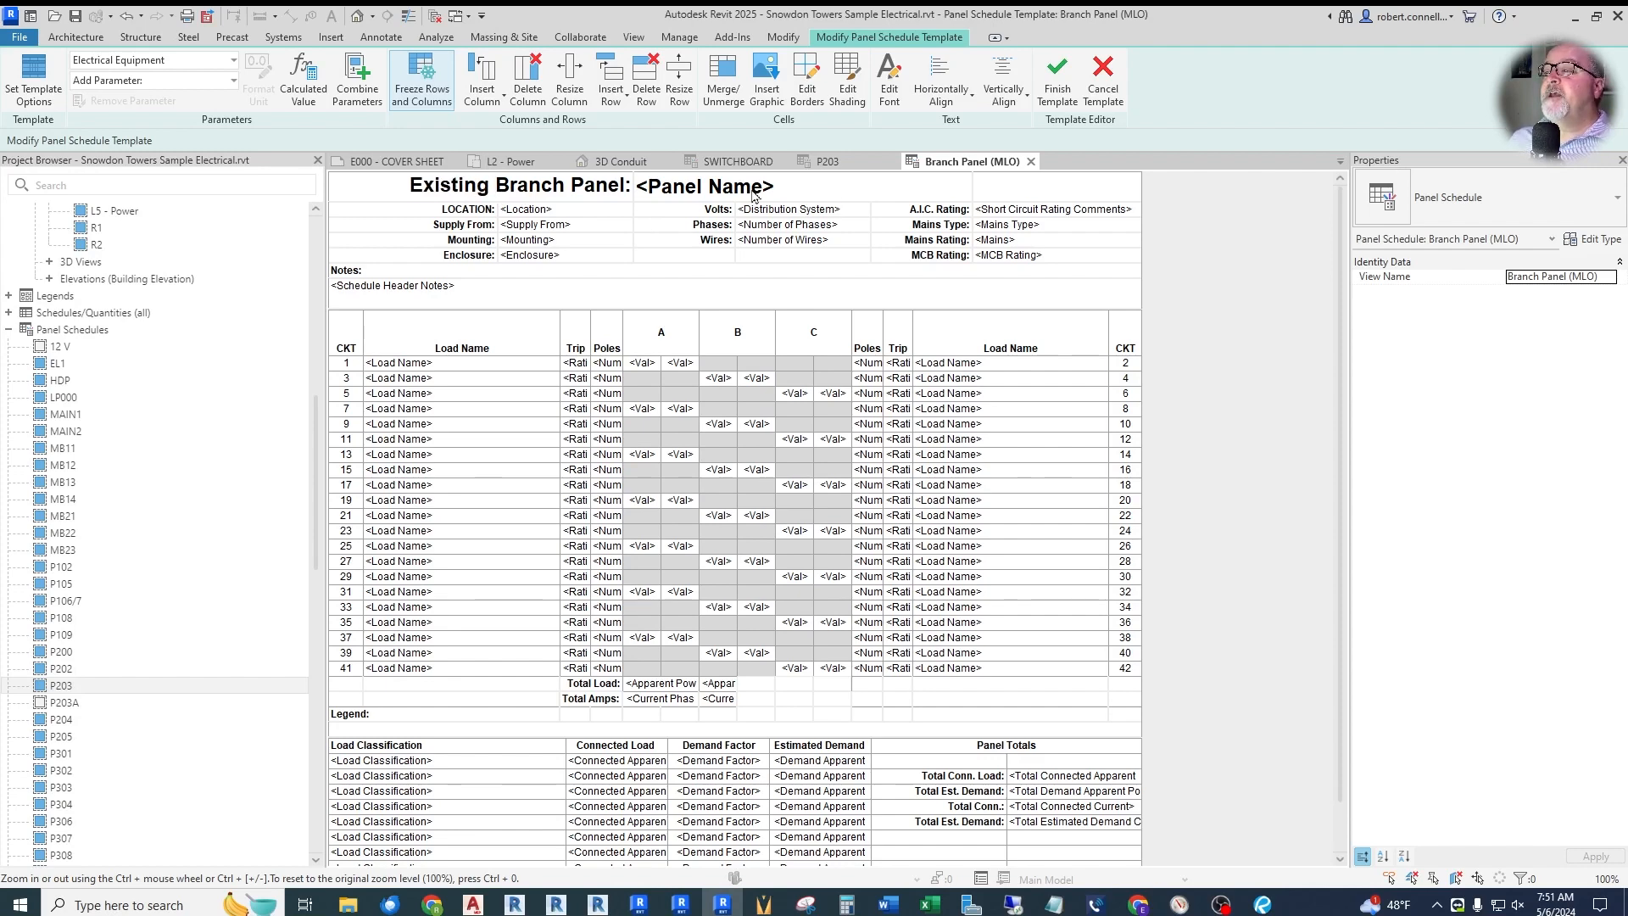
pyautogui.click(1058, 83)
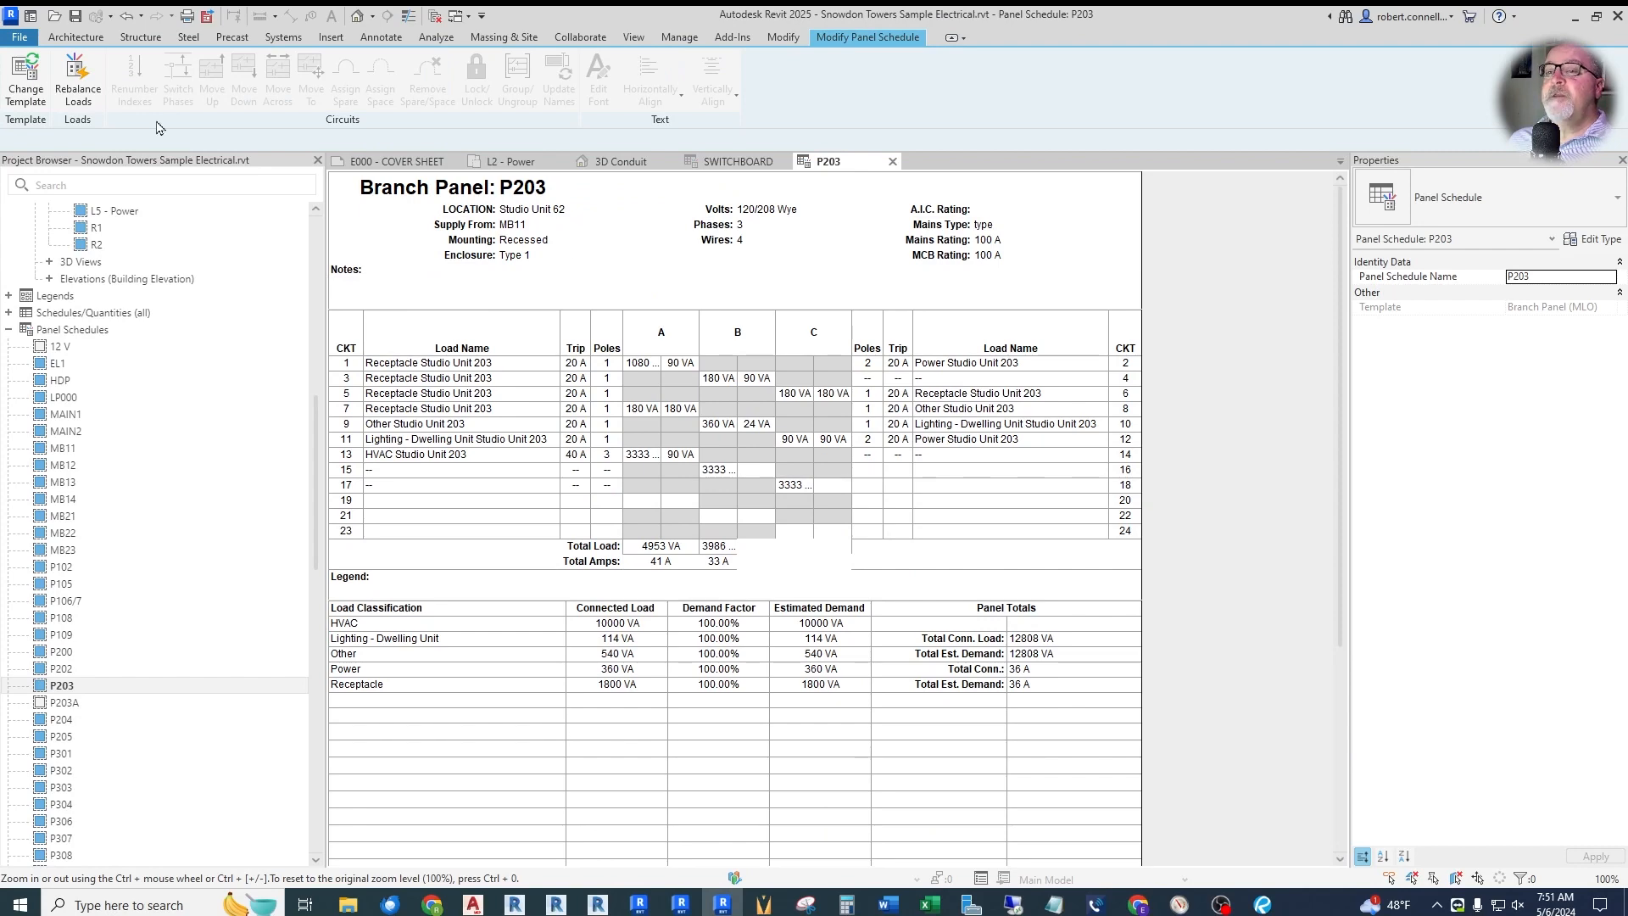
pyautogui.click(25, 83)
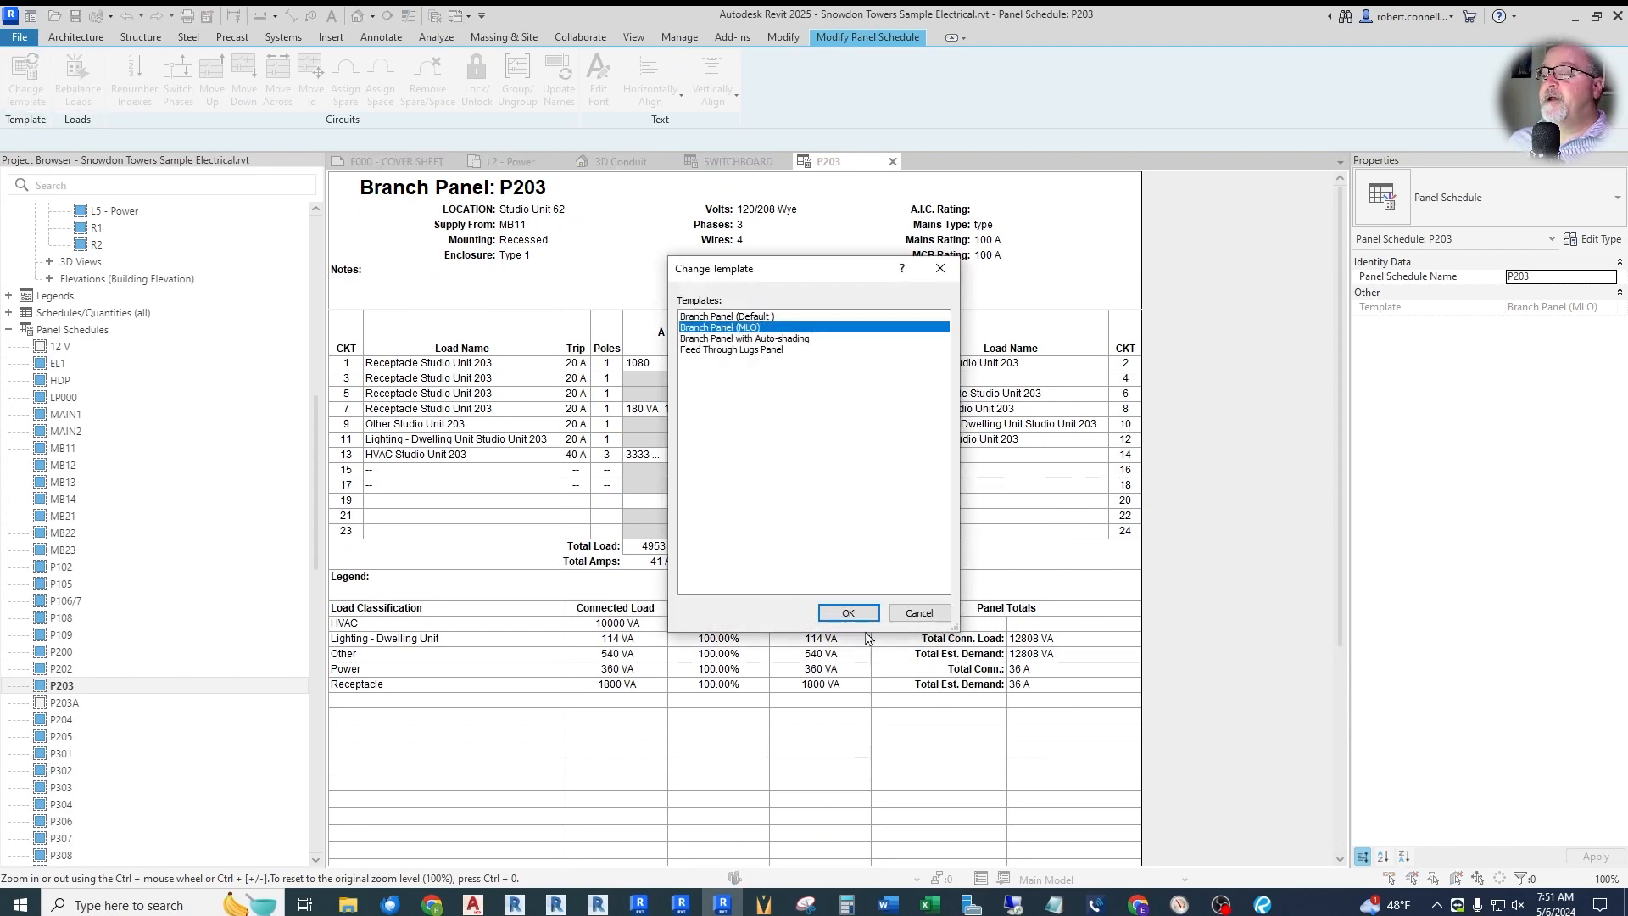
pyautogui.click(848, 613)
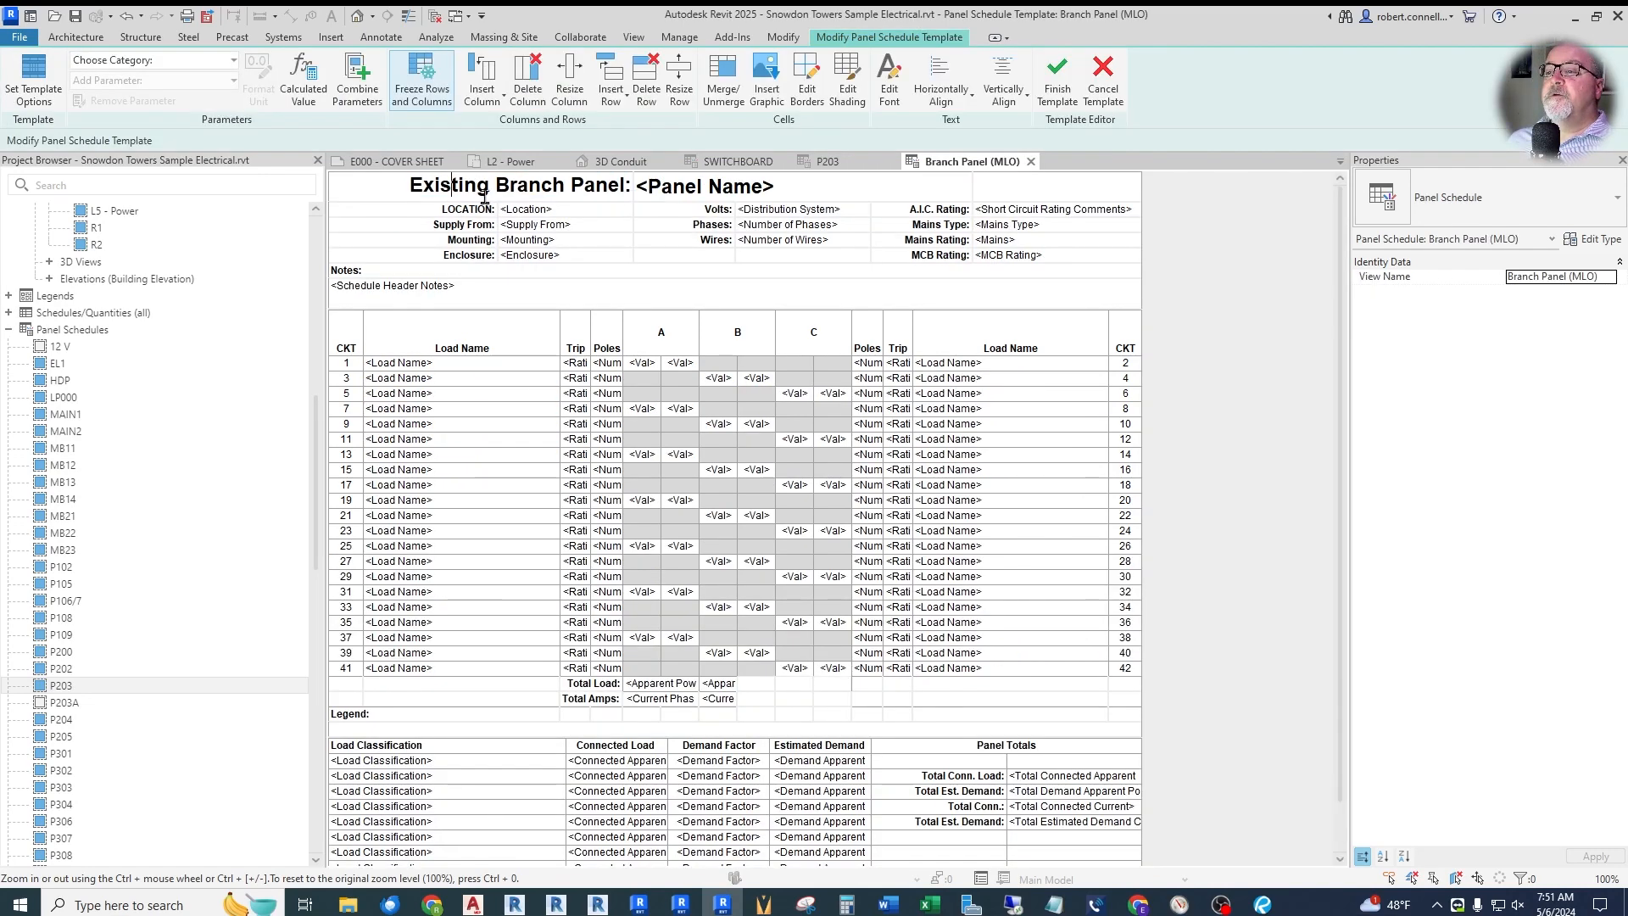
# - Replace "Existing" with "MLO" in the title of the Branch Panel (MLO) template
pyautogui.moveTo(490, 186); pyautogui.dragTo(355, 195)
pyautogui.press('Delete')
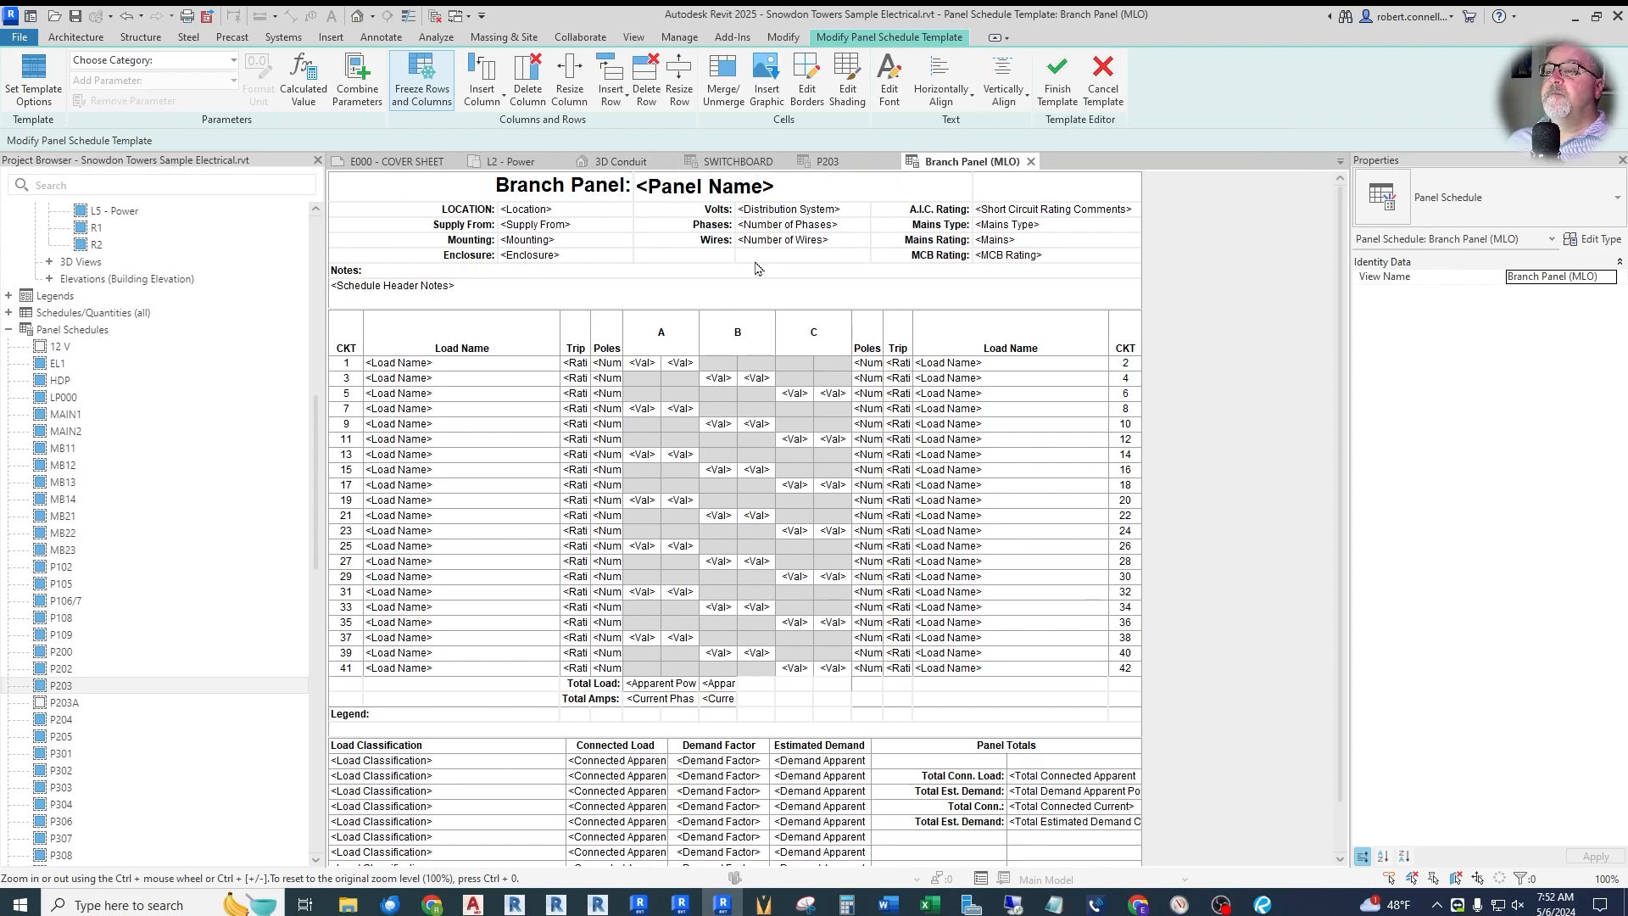
pyautogui.write('MLO')
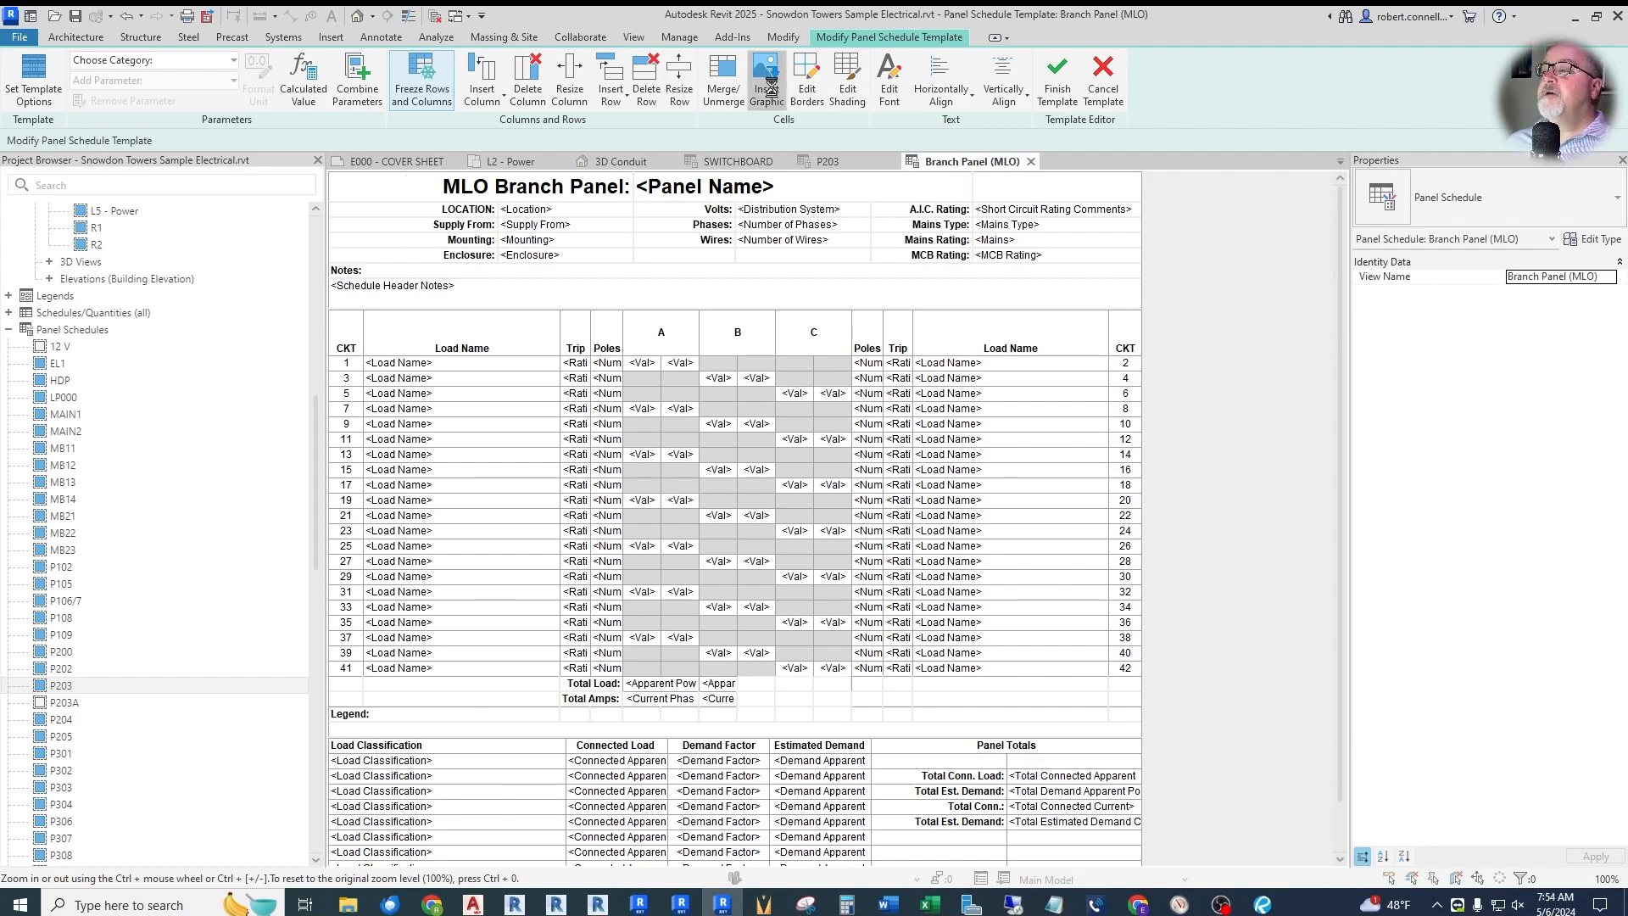
# - Insert the ER.JPG image from Downloads into the header cell above the short circuit rating
pyautogui.click(765, 80)
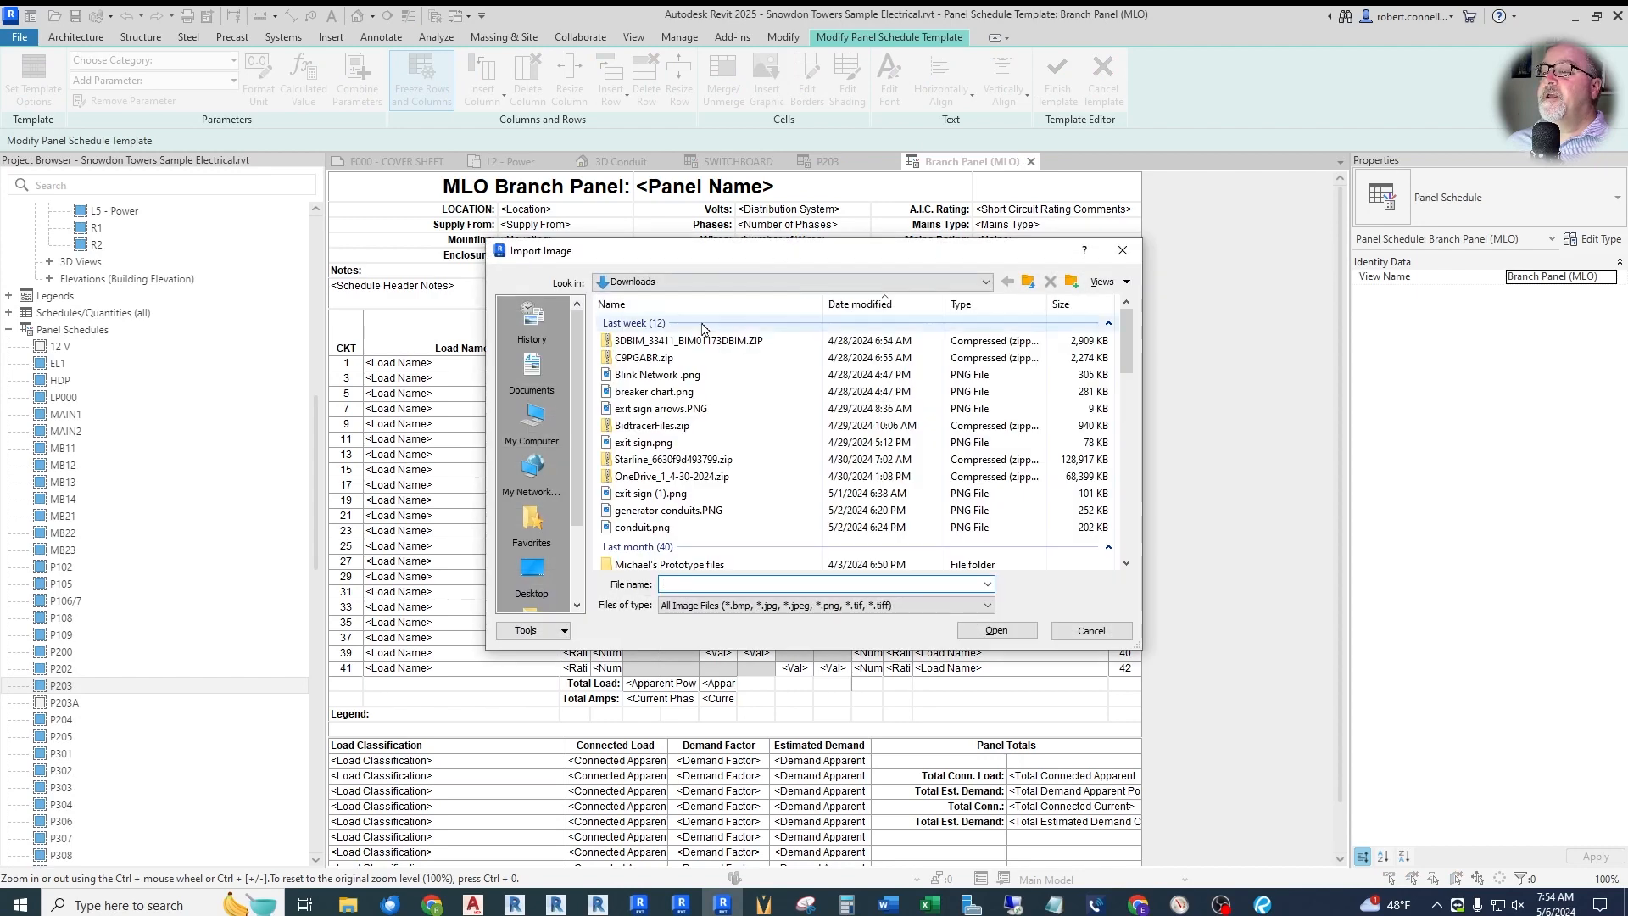
pyautogui.click(863, 305)
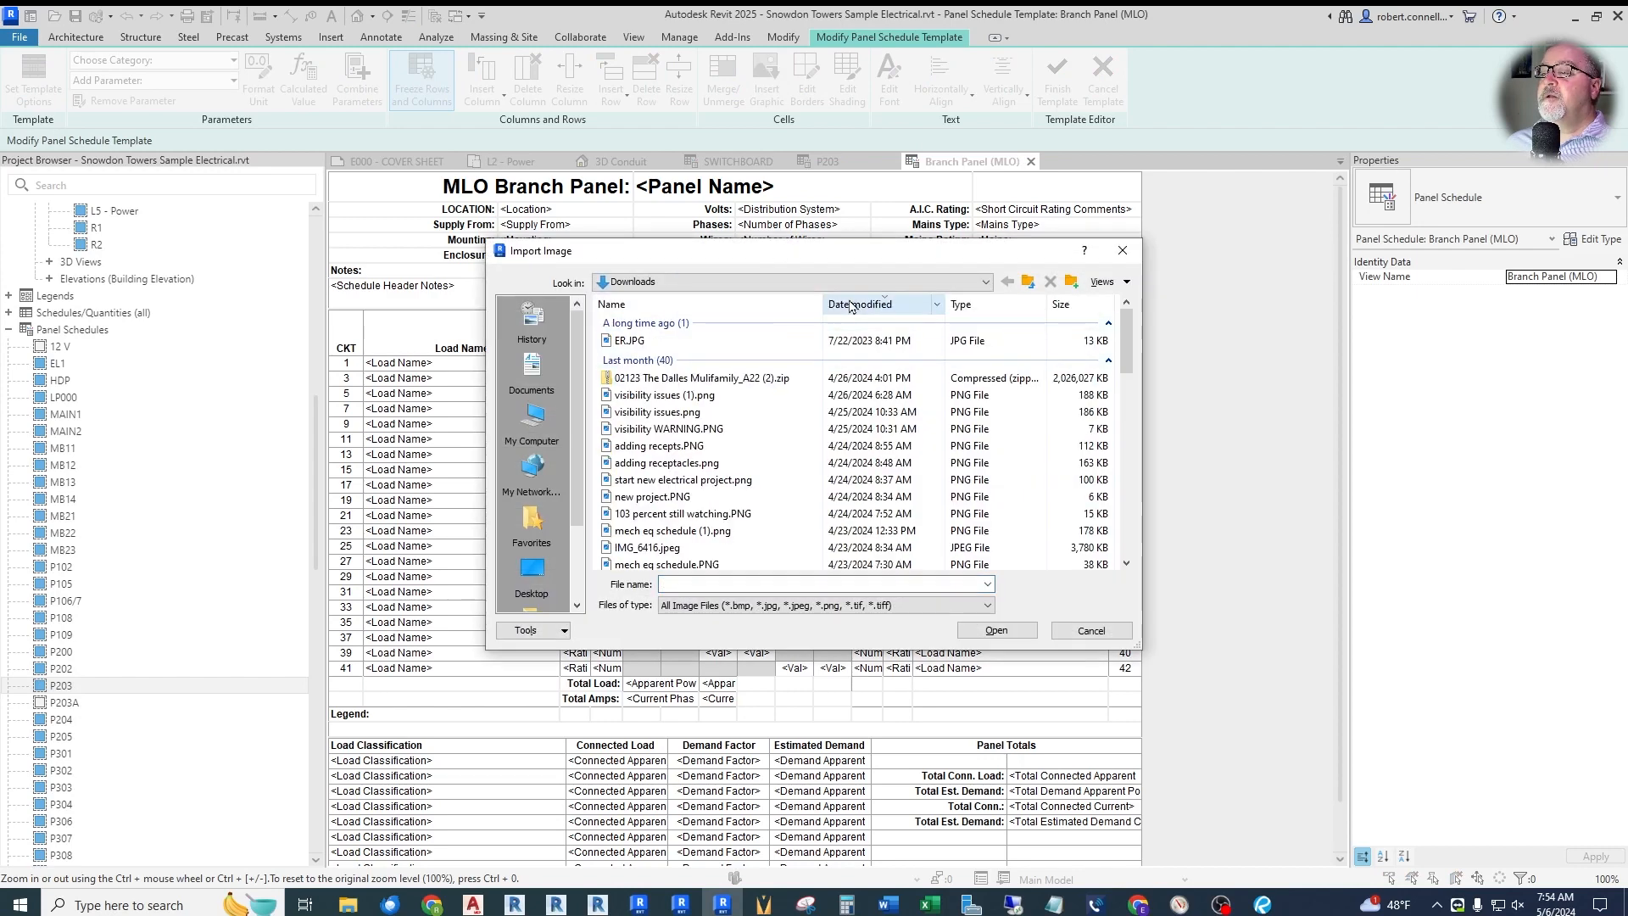
pyautogui.click(624, 342)
pyautogui.click(994, 630)
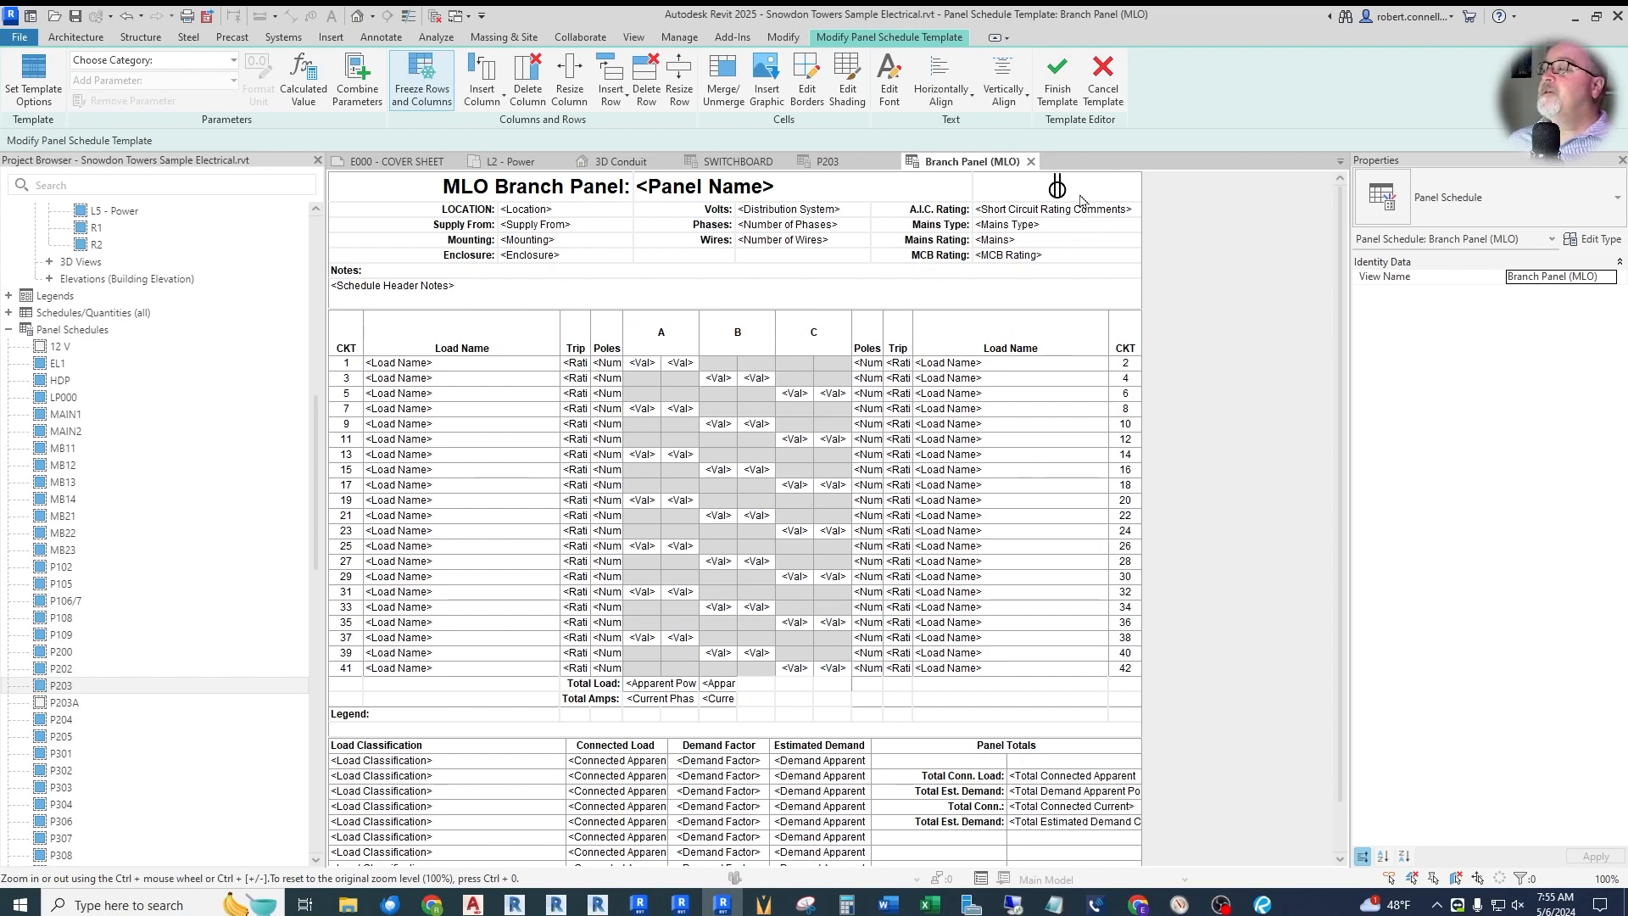
# - Review the line styles and cell border options in Edit Borders without applying any
pyautogui.click(808, 82)
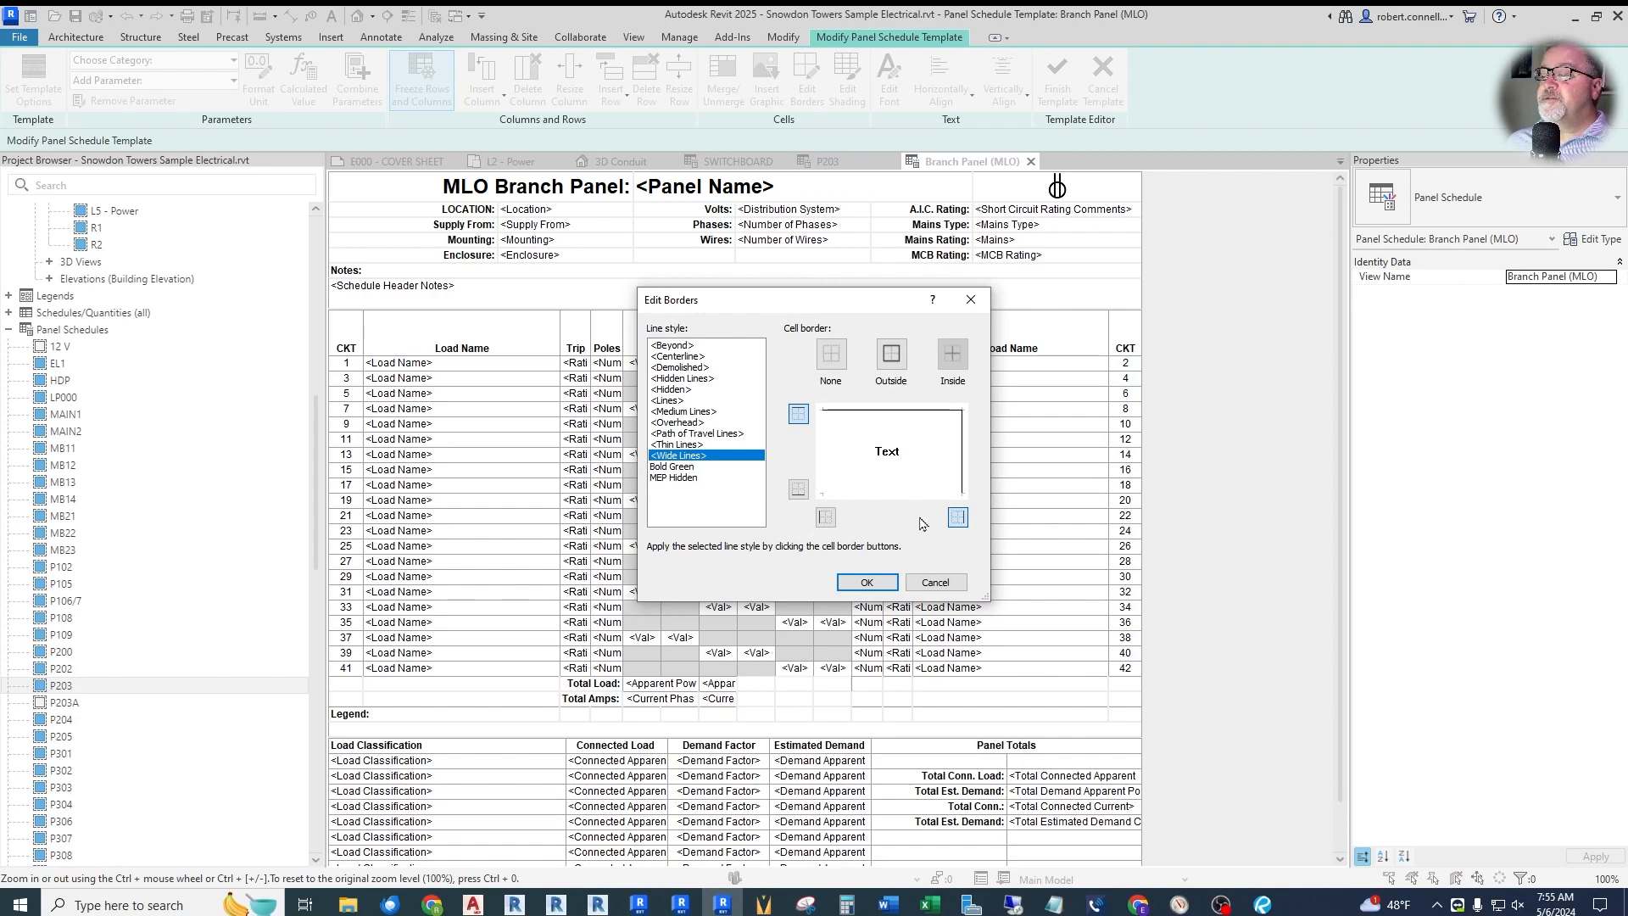
pyautogui.click(935, 582)
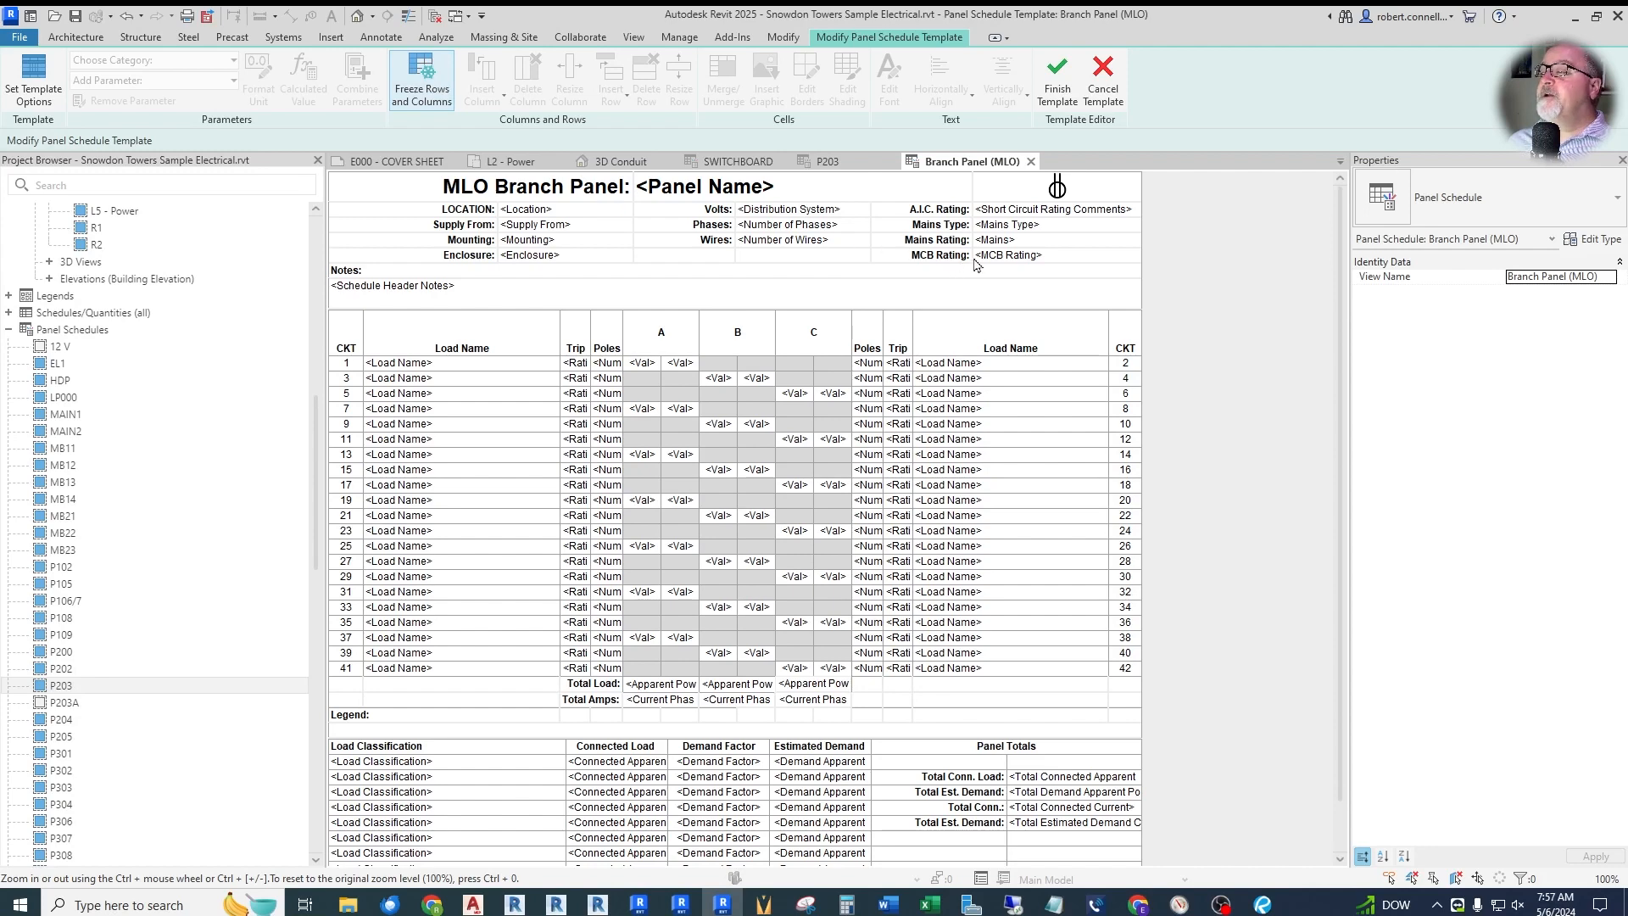
# - Delete the MCB Rating label and its parameter from the template header
pyautogui.click(942, 259)
pyautogui.moveTo(902, 255); pyautogui.dragTo(1015, 258)
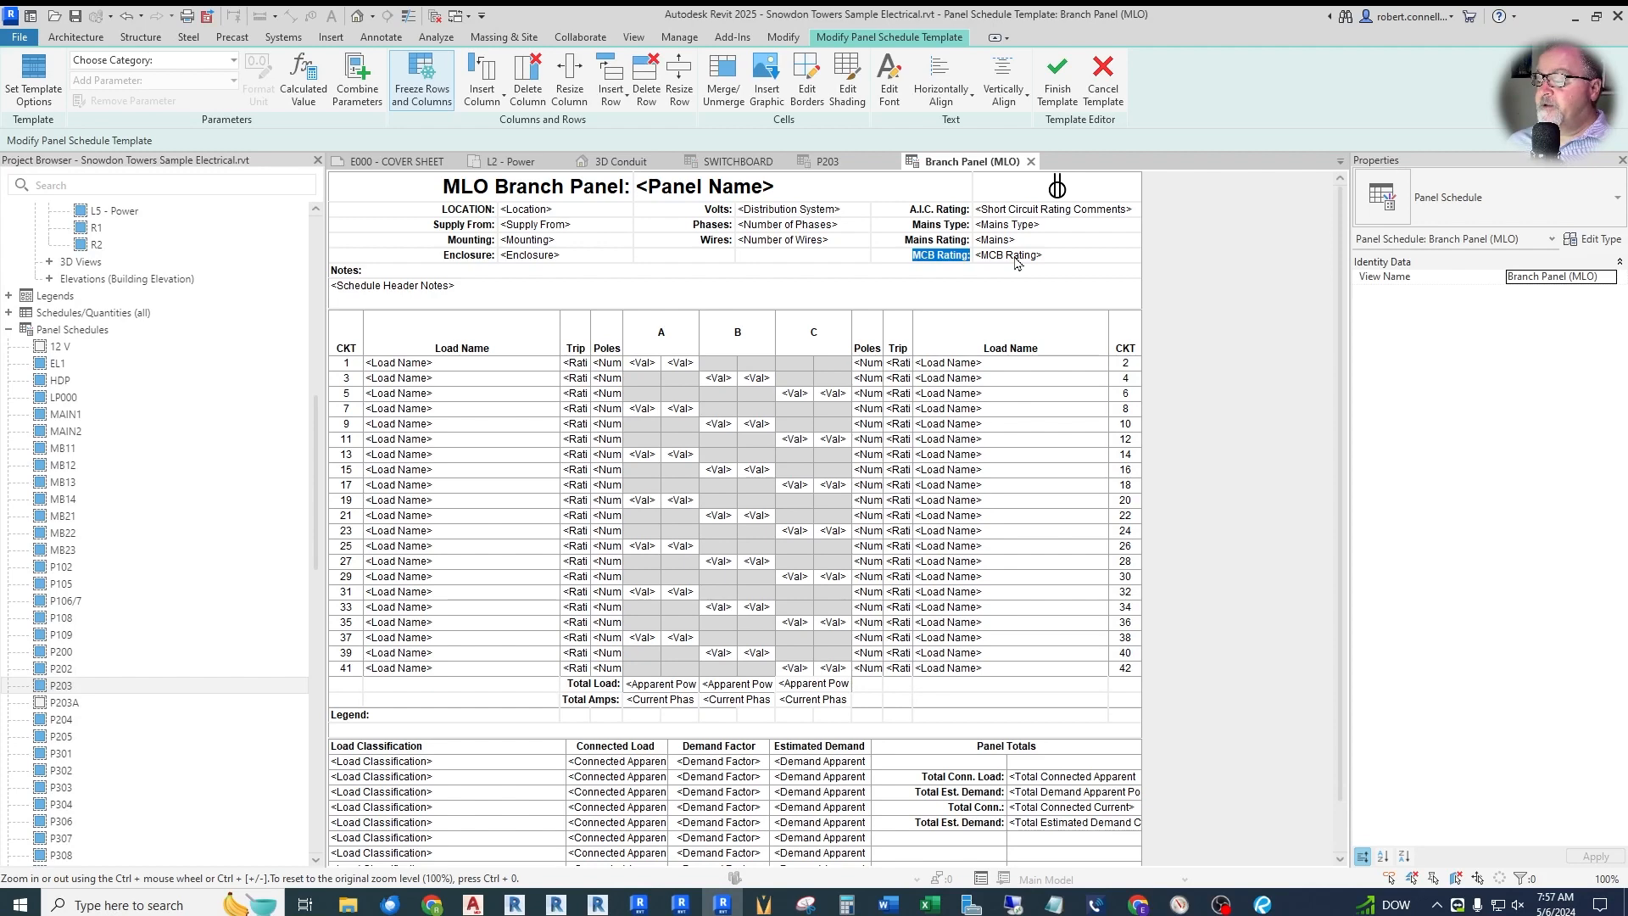
pyautogui.press('BackSpace')
pyautogui.click(1016, 259)
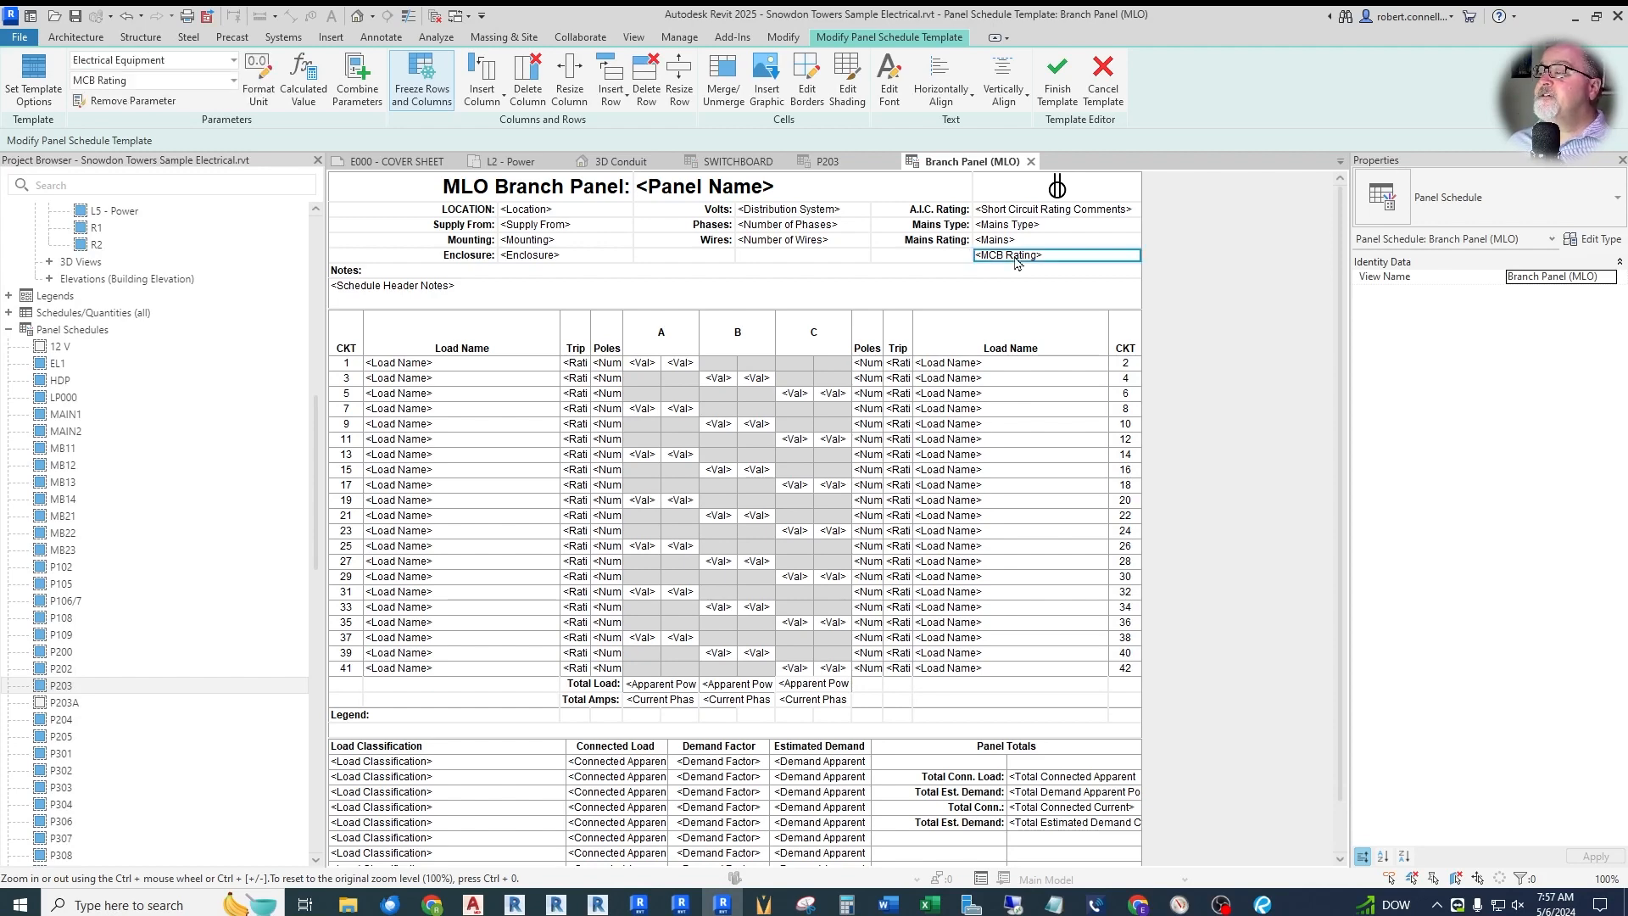
pyautogui.press('Delete')
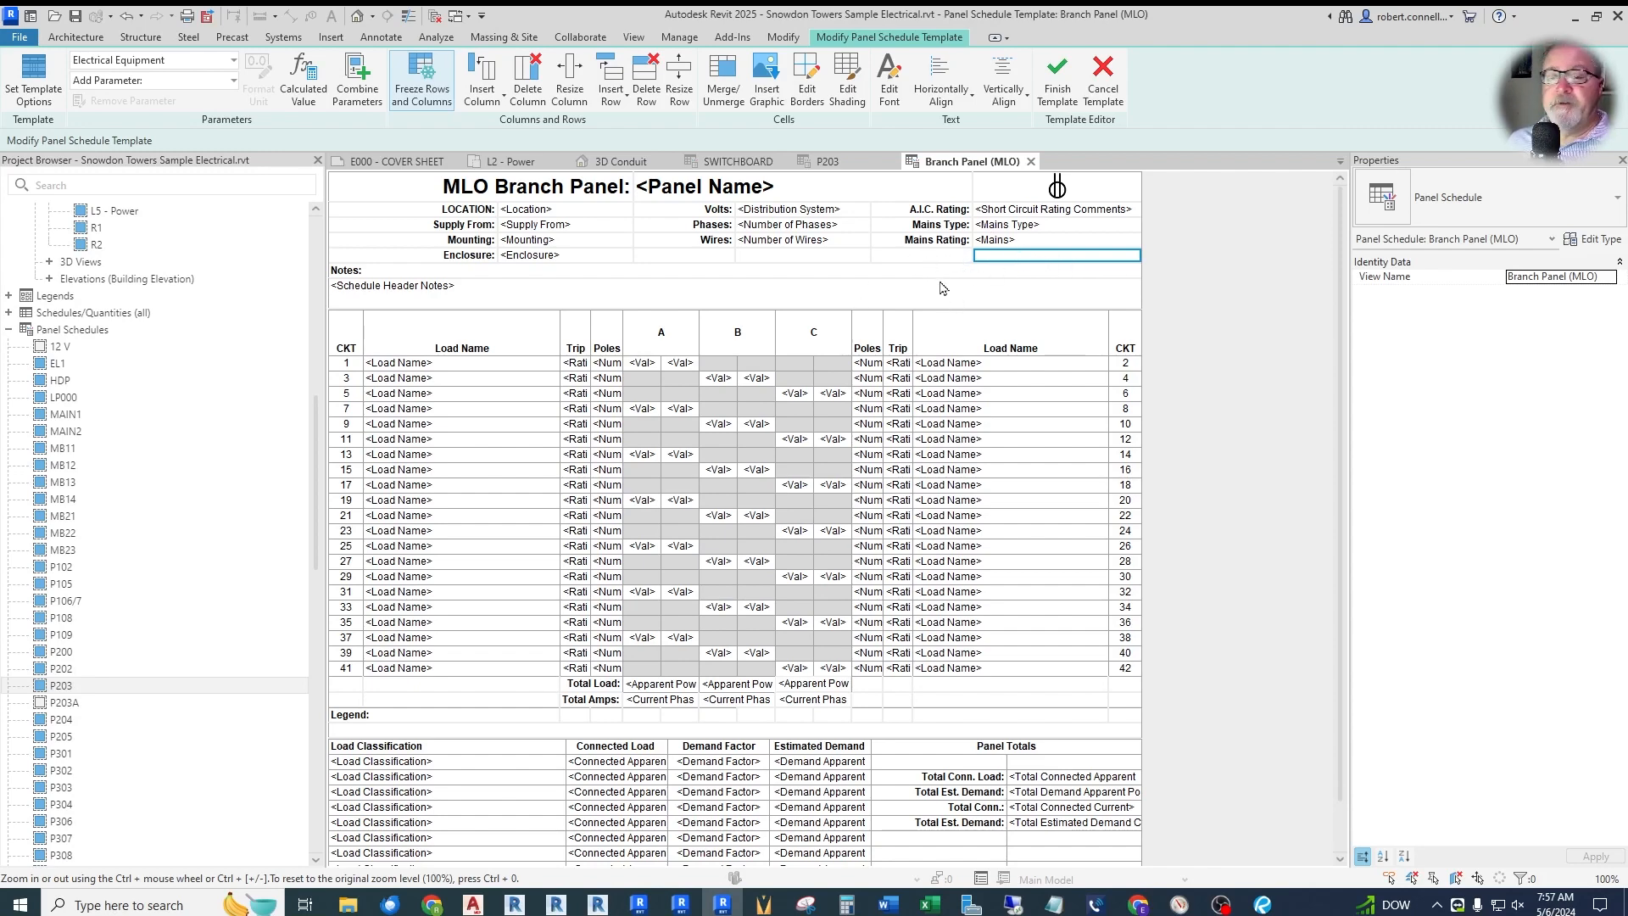
# - Review the shading colour choices for the emptied header cell without applying one
pyautogui.scroll(-1, 963, 271)
pyautogui.scroll(1, 963, 271)
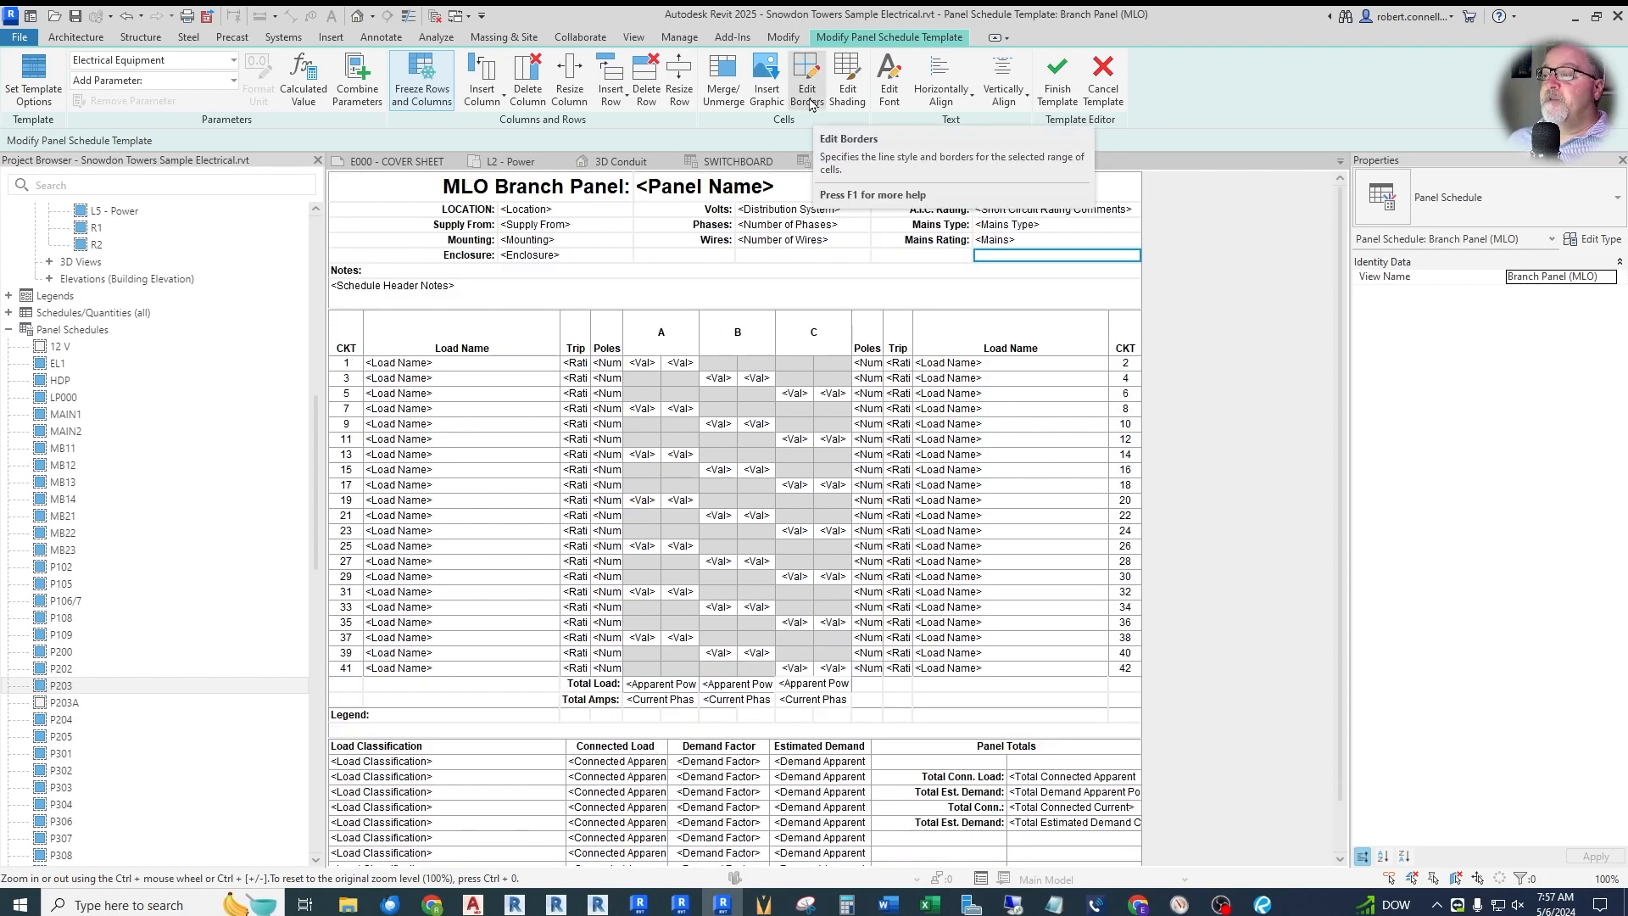
pyautogui.click(849, 77)
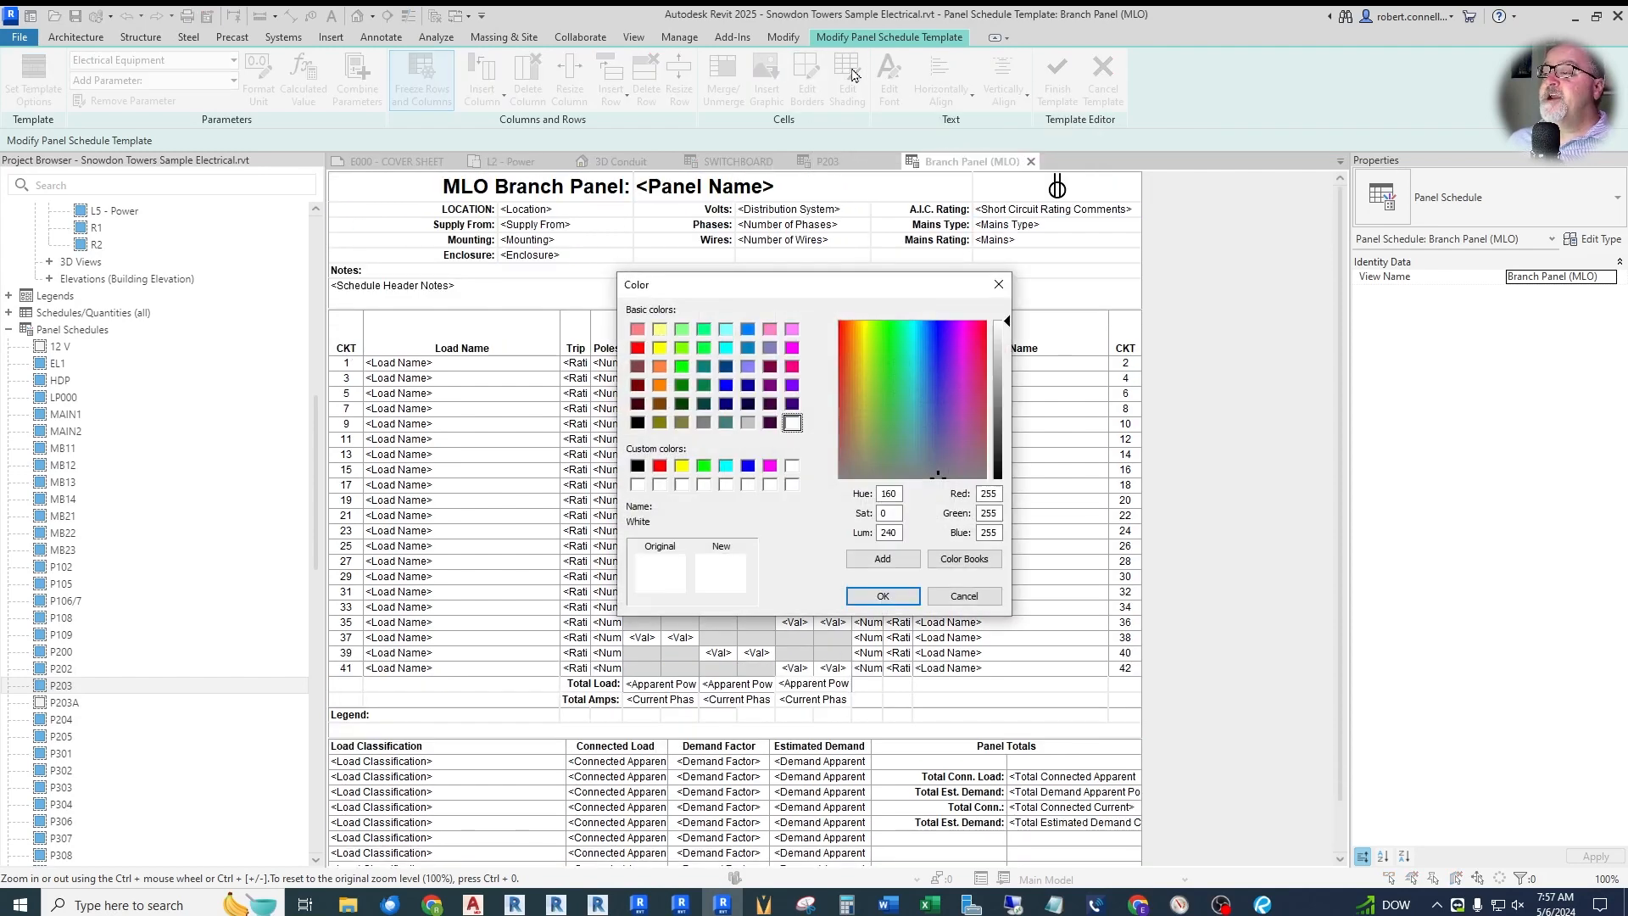
pyautogui.click(943, 595)
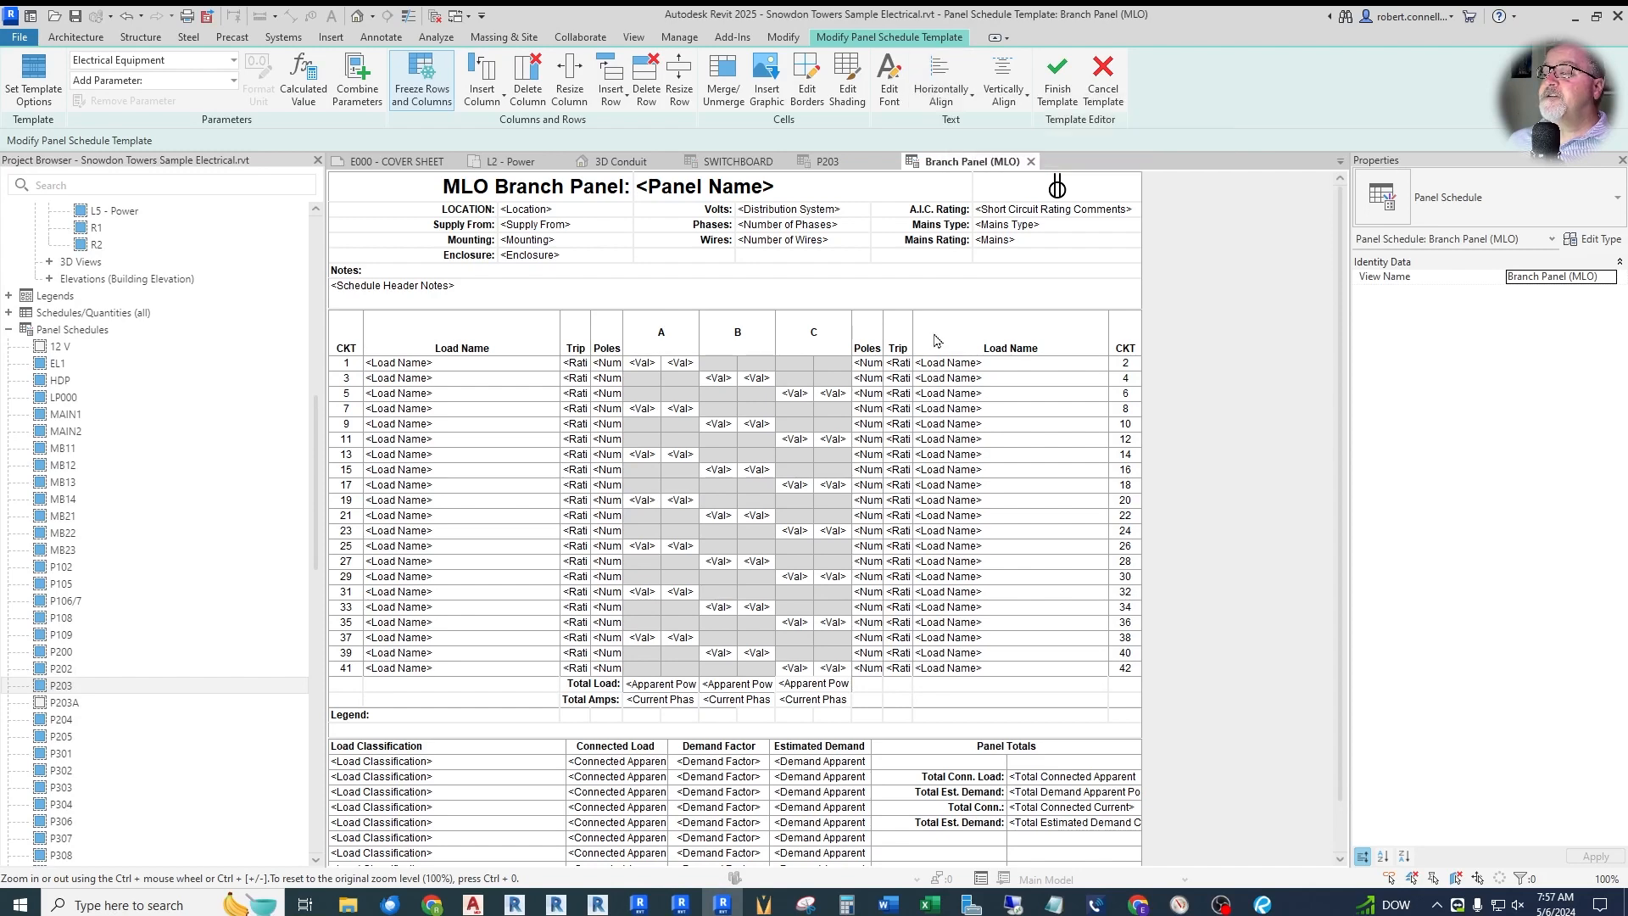
# - Try horizontal centre alignment on the circuit 1 Load Name cell and return it to left alignment
pyautogui.click(504, 368)
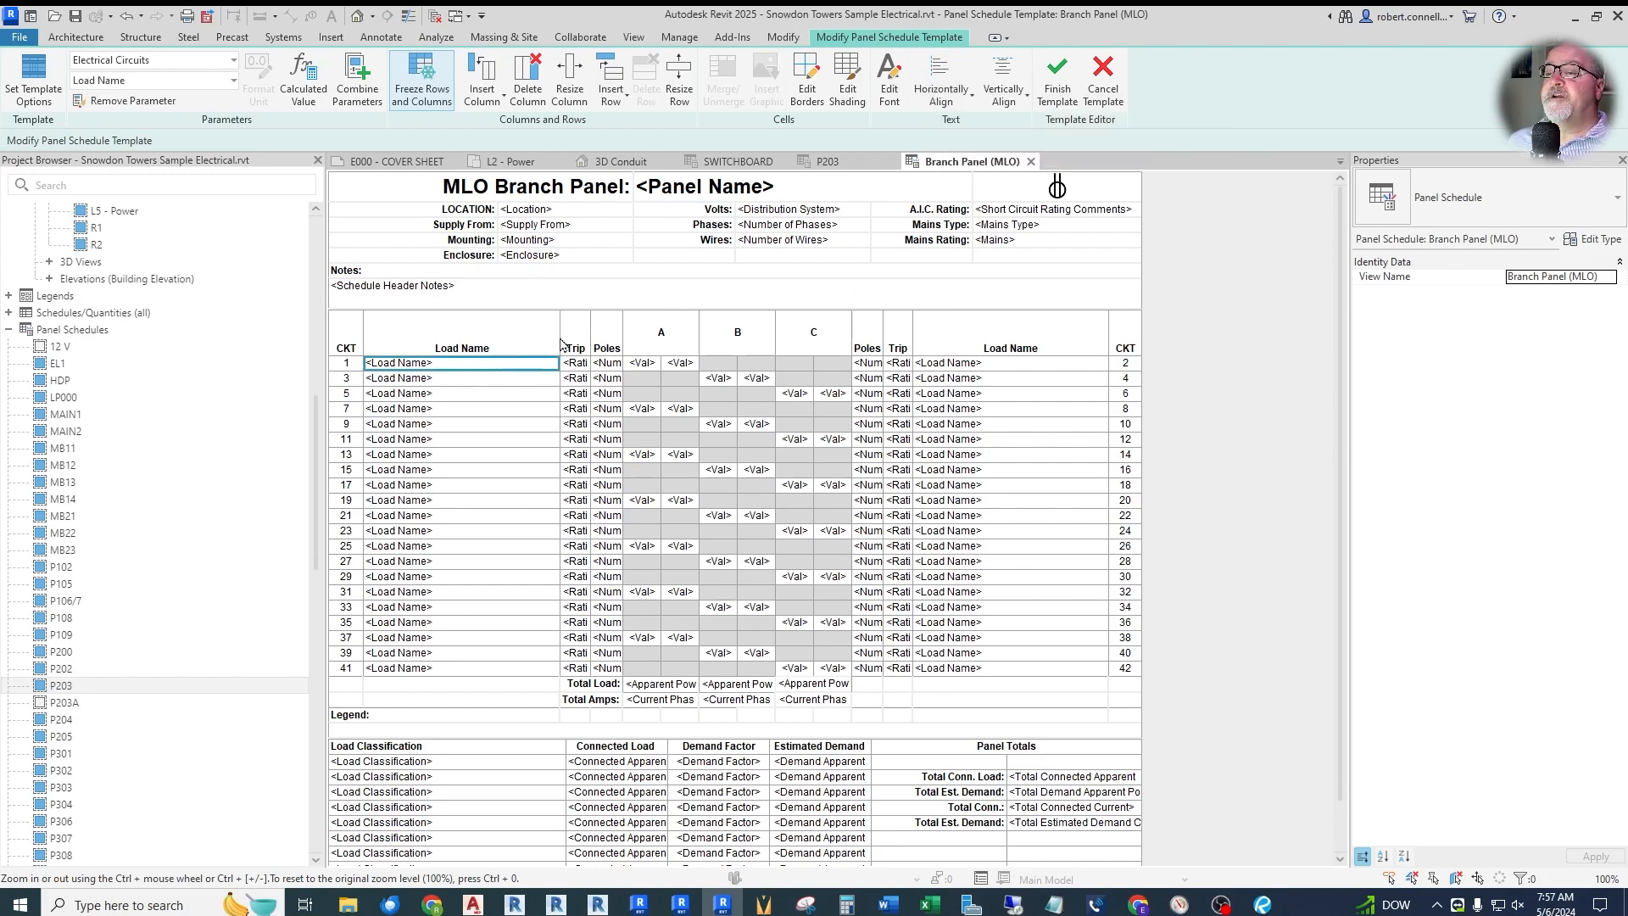
pyautogui.click(941, 85)
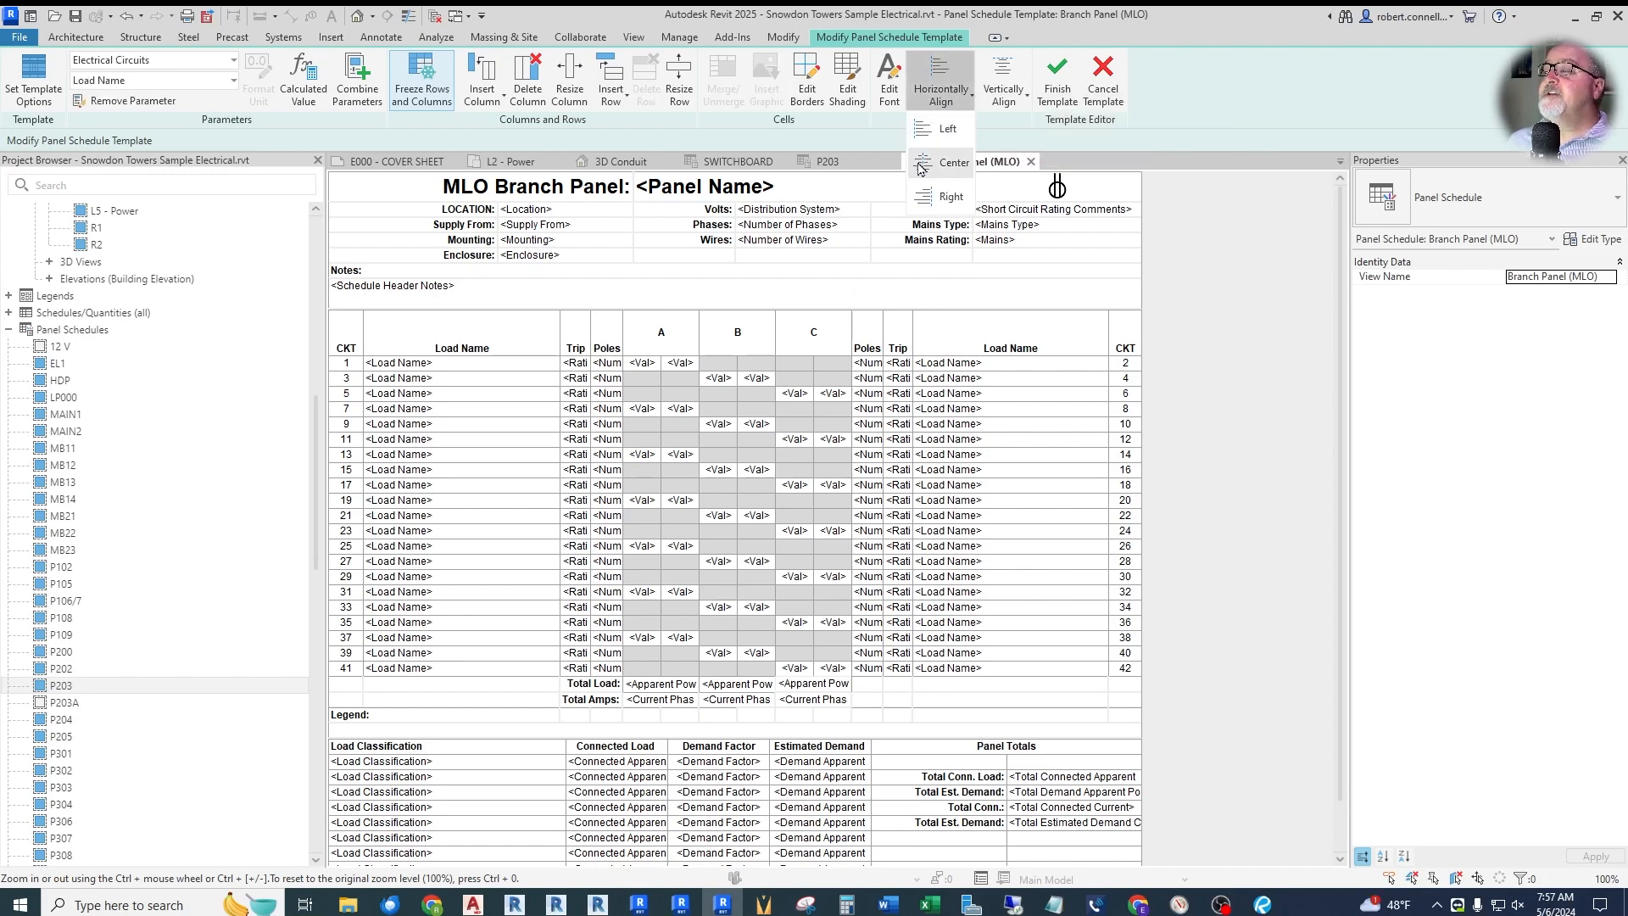
pyautogui.click(922, 164)
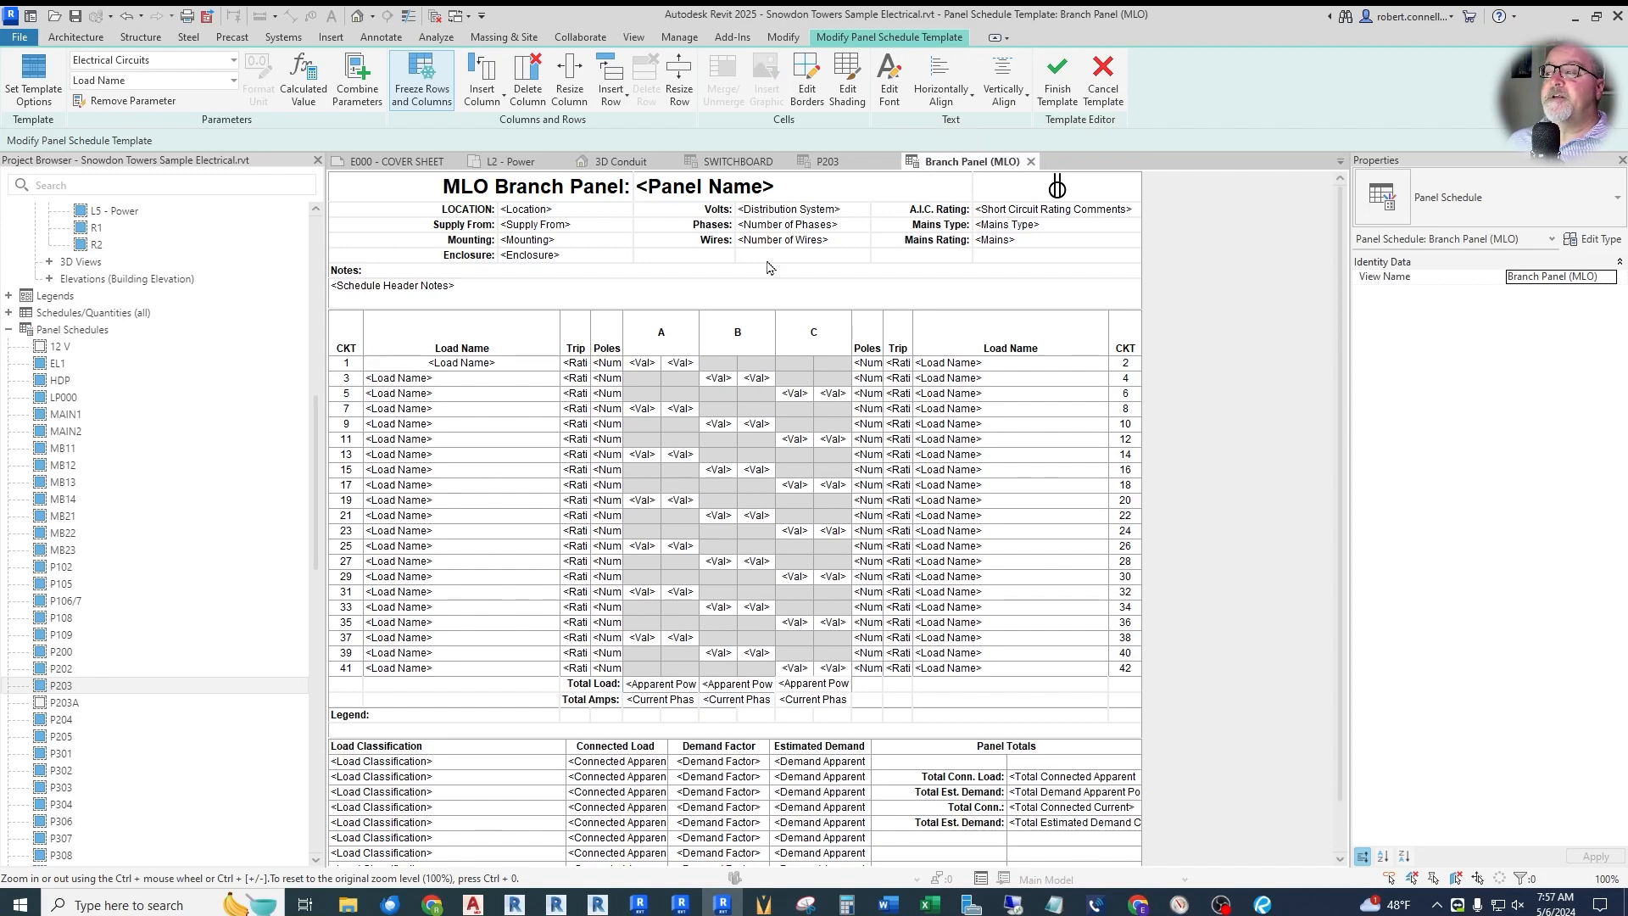
pyautogui.click(523, 370)
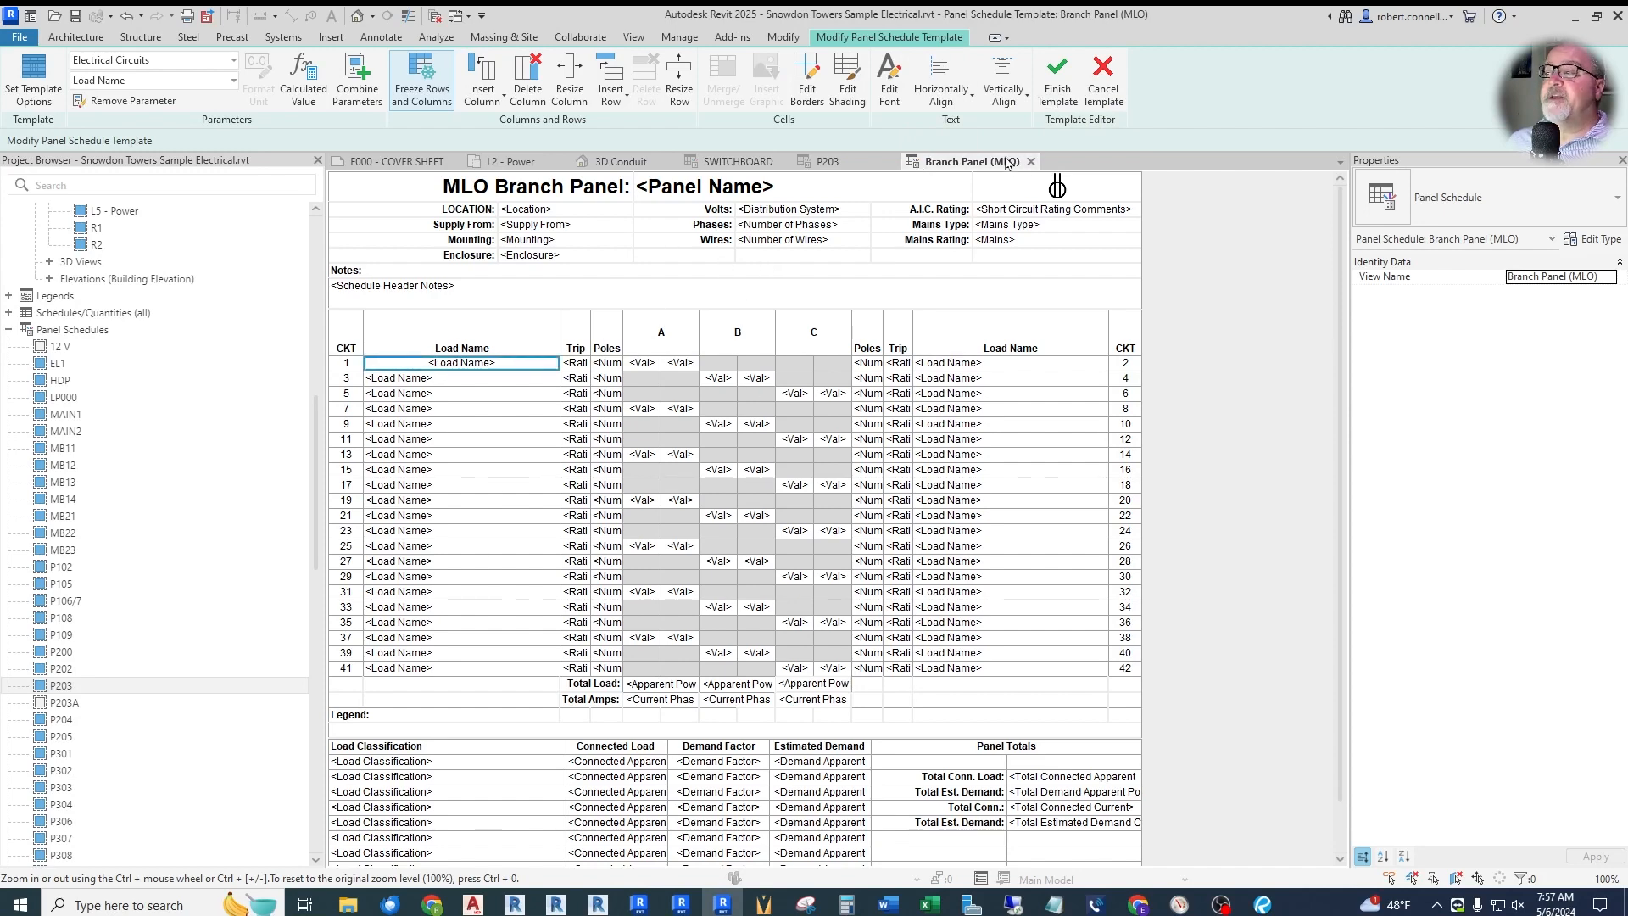
pyautogui.click(945, 100)
pyautogui.click(948, 135)
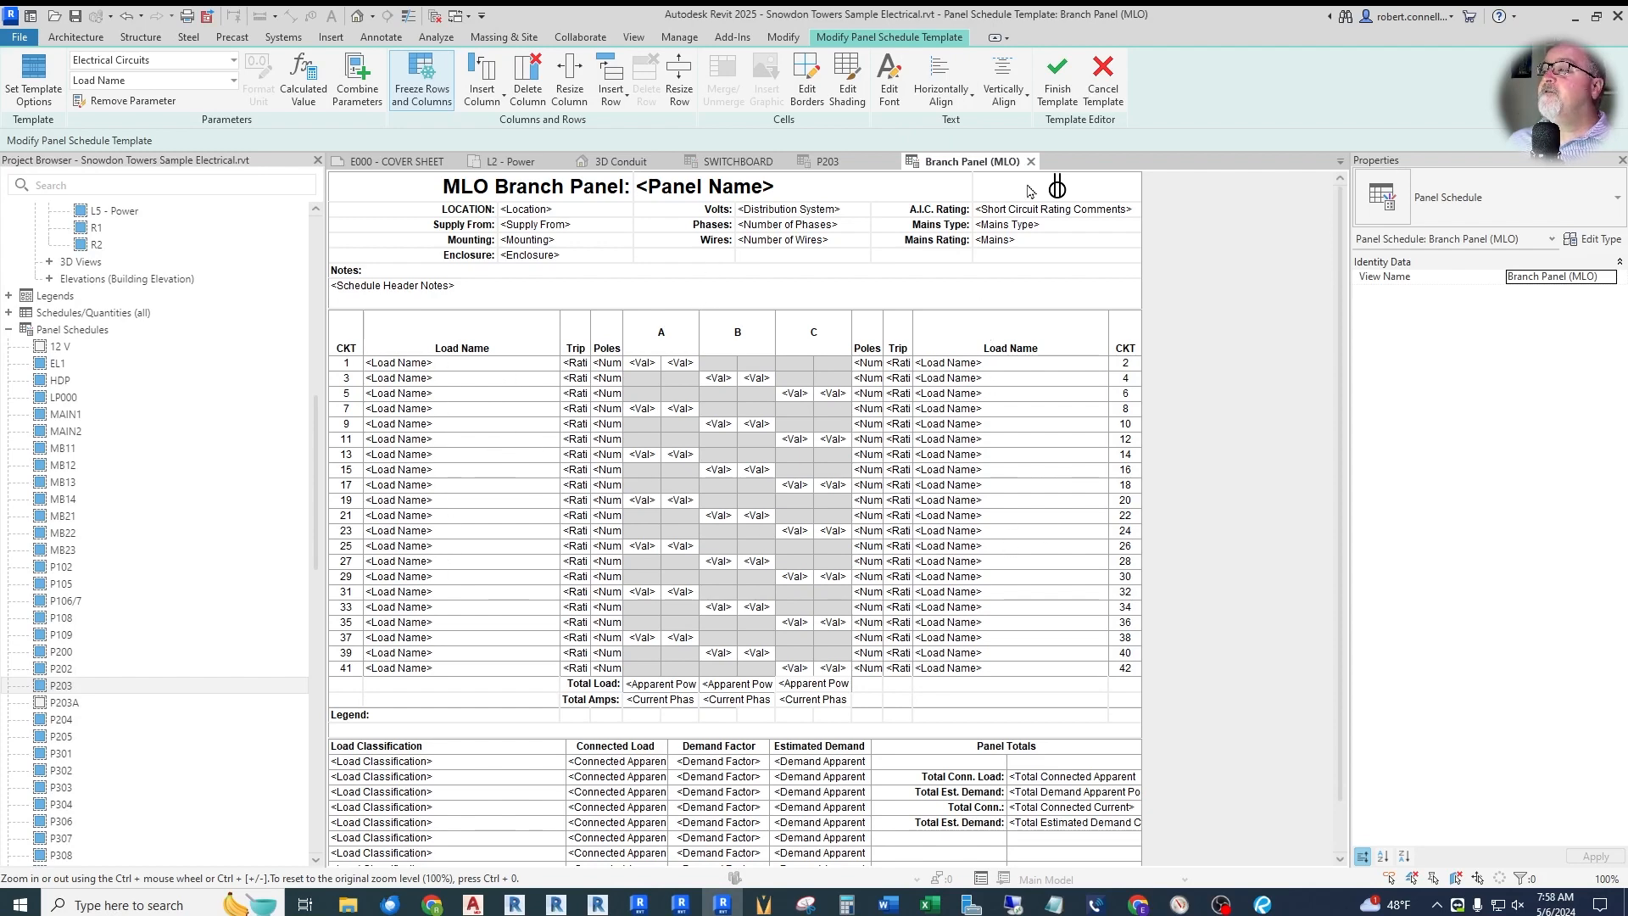
# - Finish editing the Branch Panel (MLO) template and try to reapply it to P203 with Change Template
pyautogui.click(1009, 97)
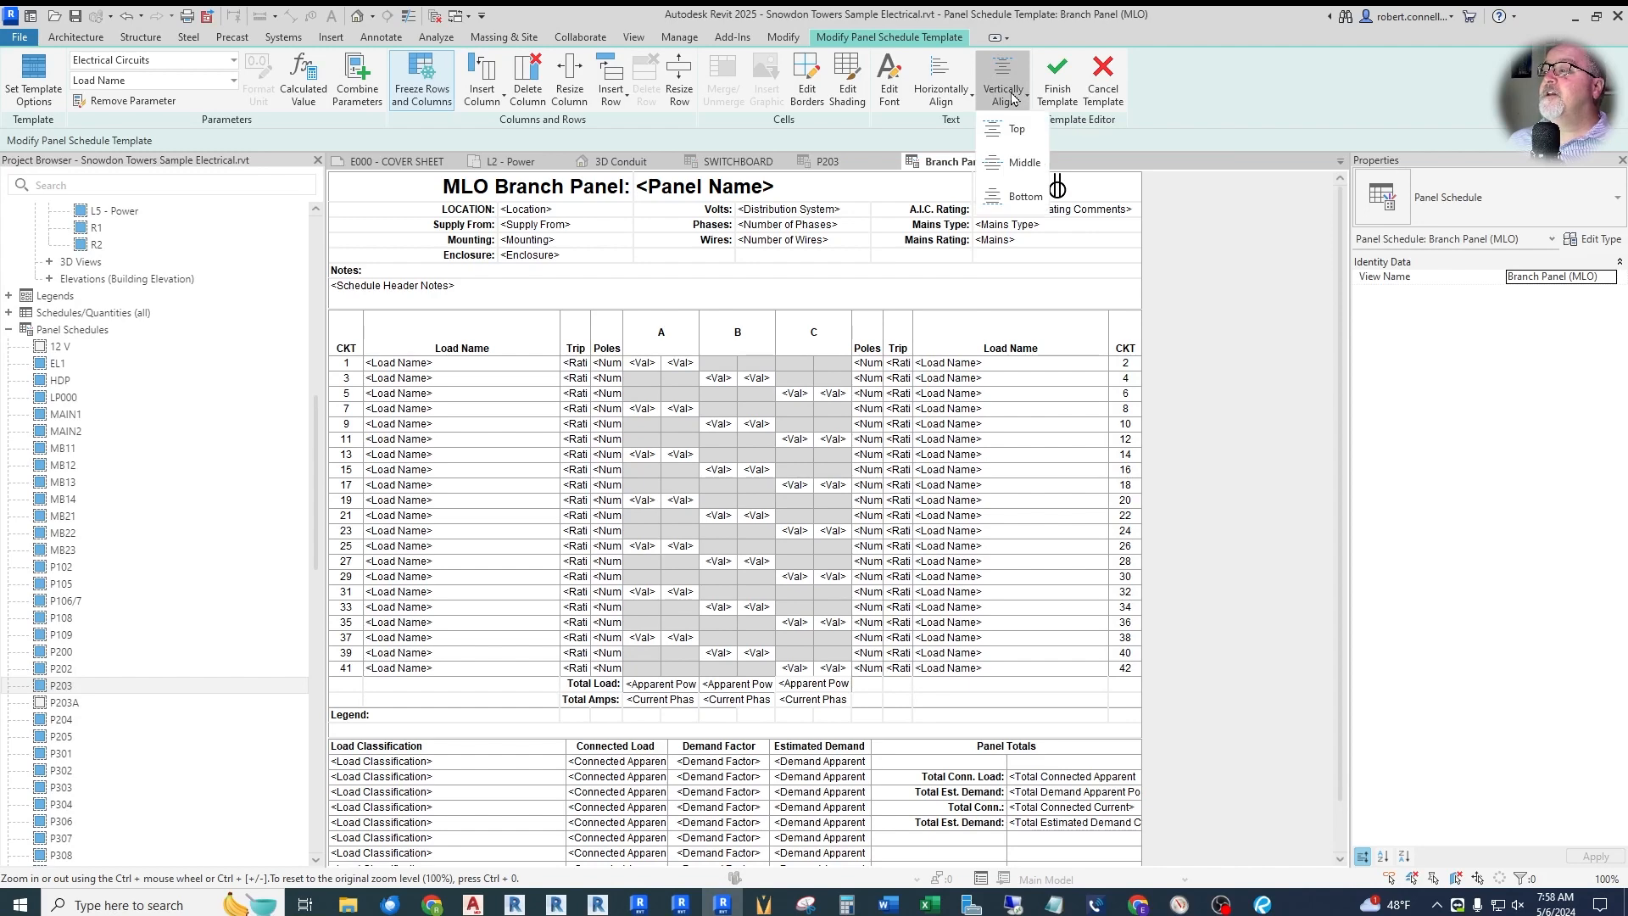
pyautogui.click(1058, 93)
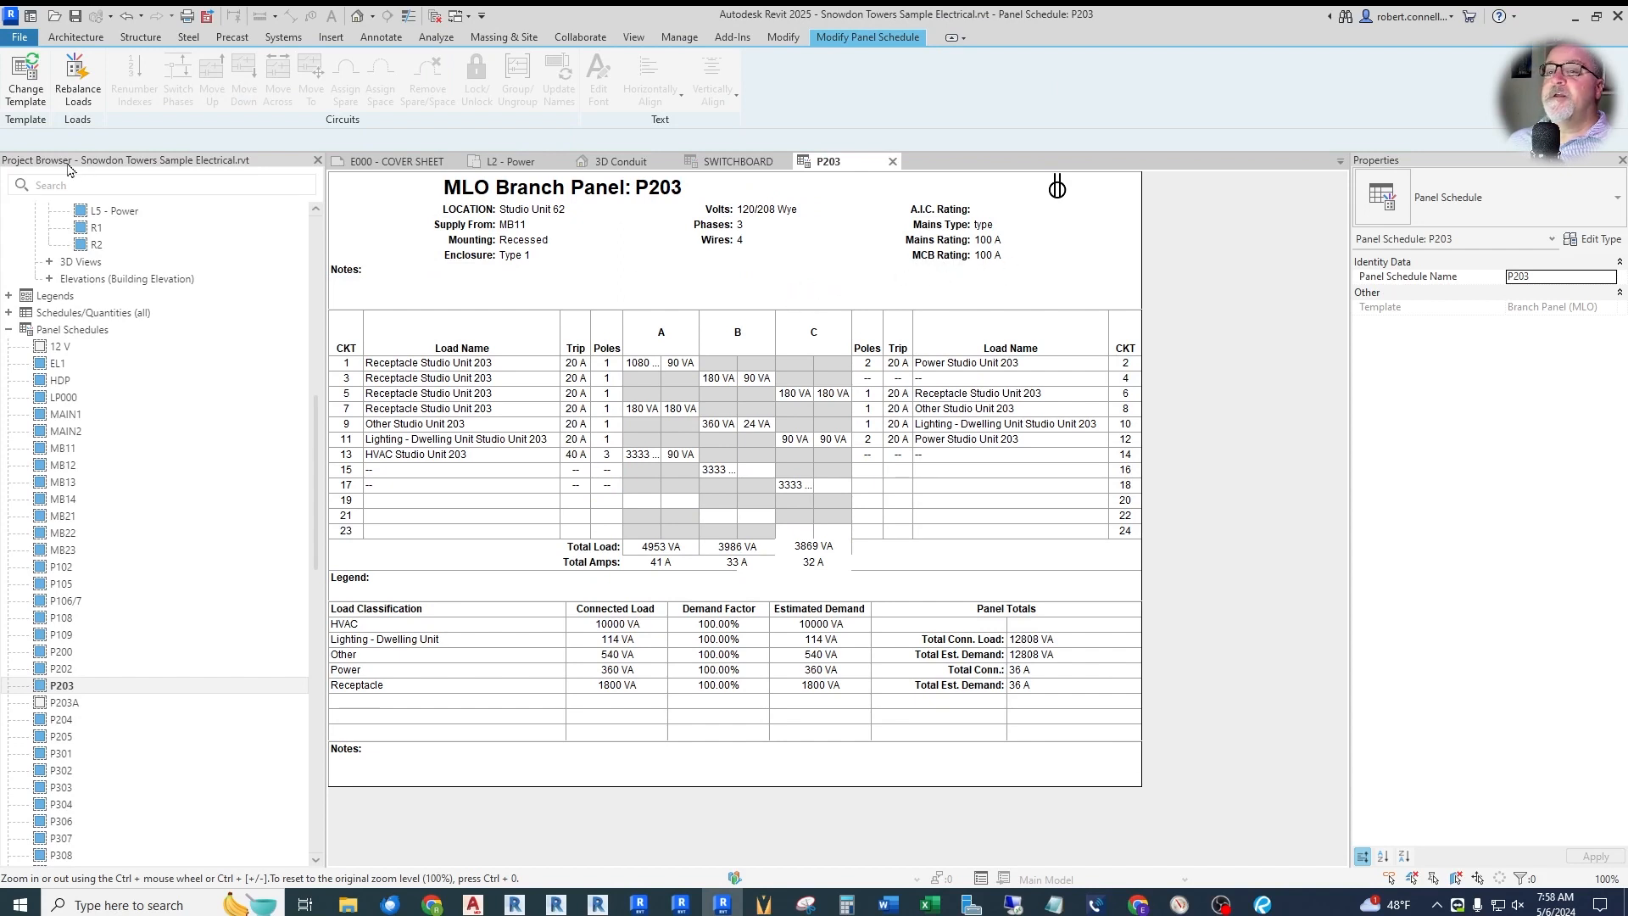
pyautogui.click(26, 78)
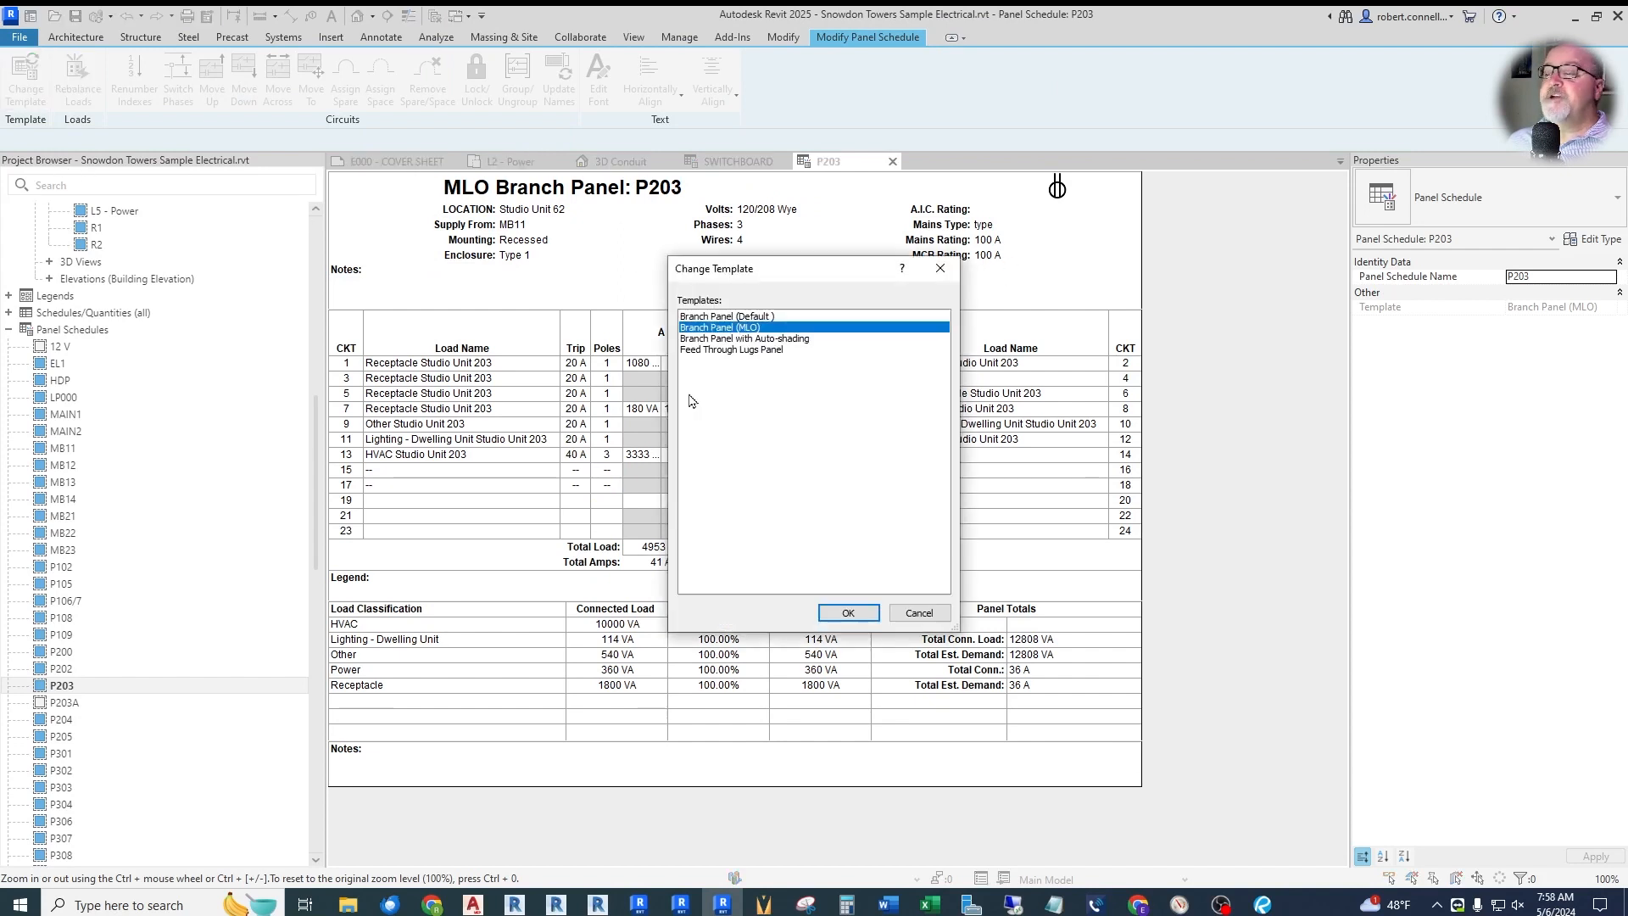
pyautogui.click(848, 612)
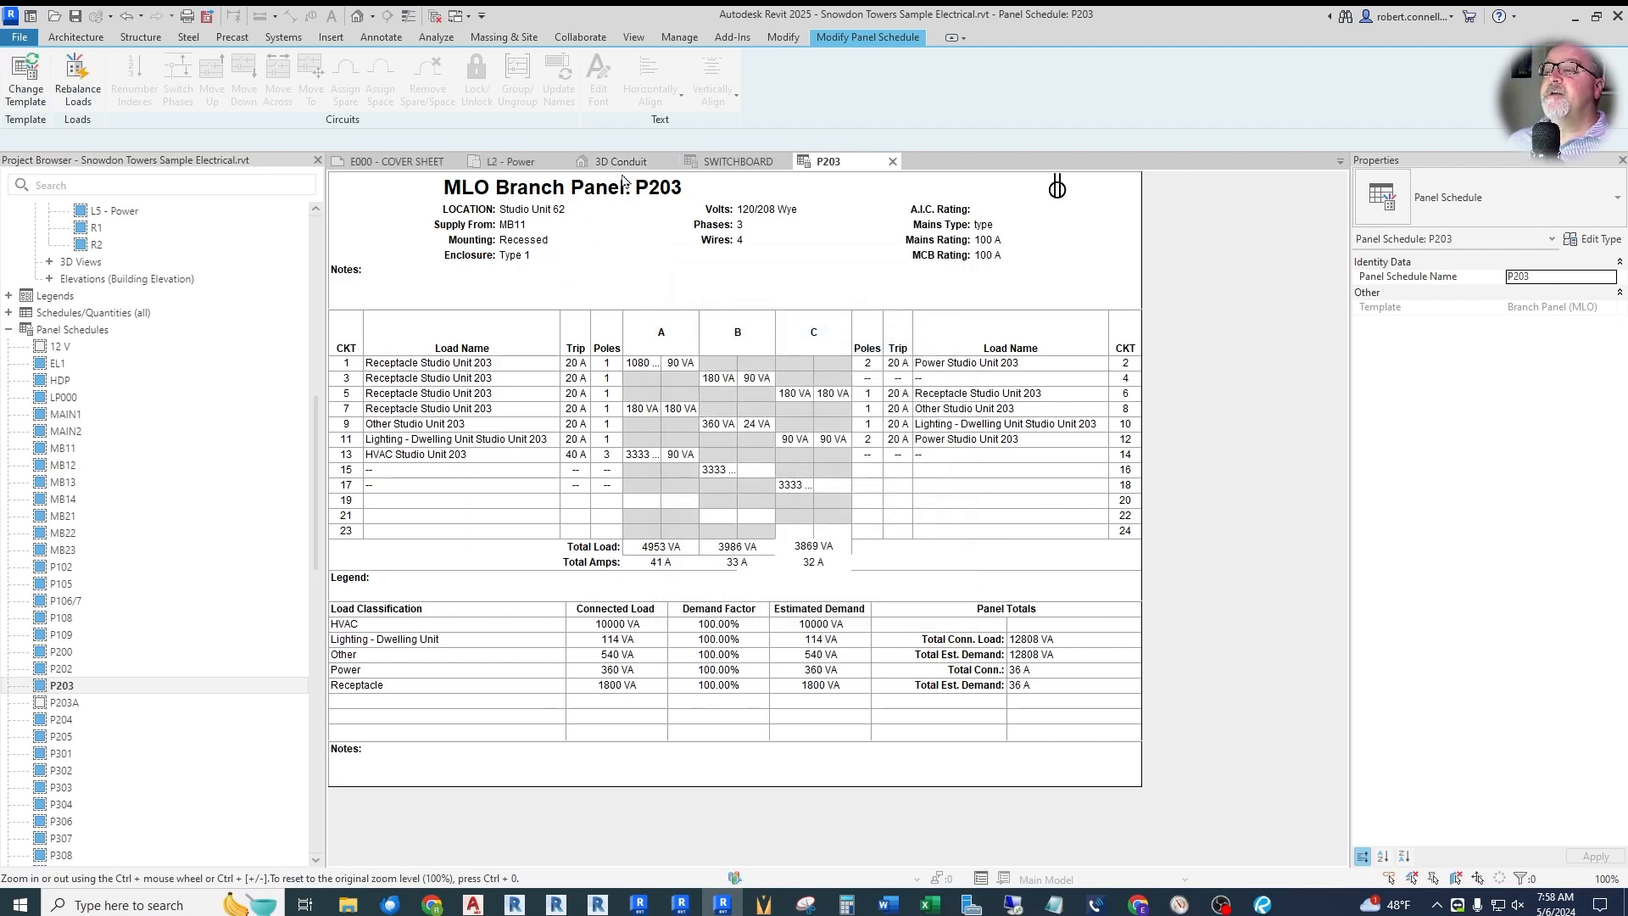
# - Update the outdated P203 schedule to the current Branch Panel (MLO) template through Manage Panel Schedule Templates
pyautogui.click(680, 38)
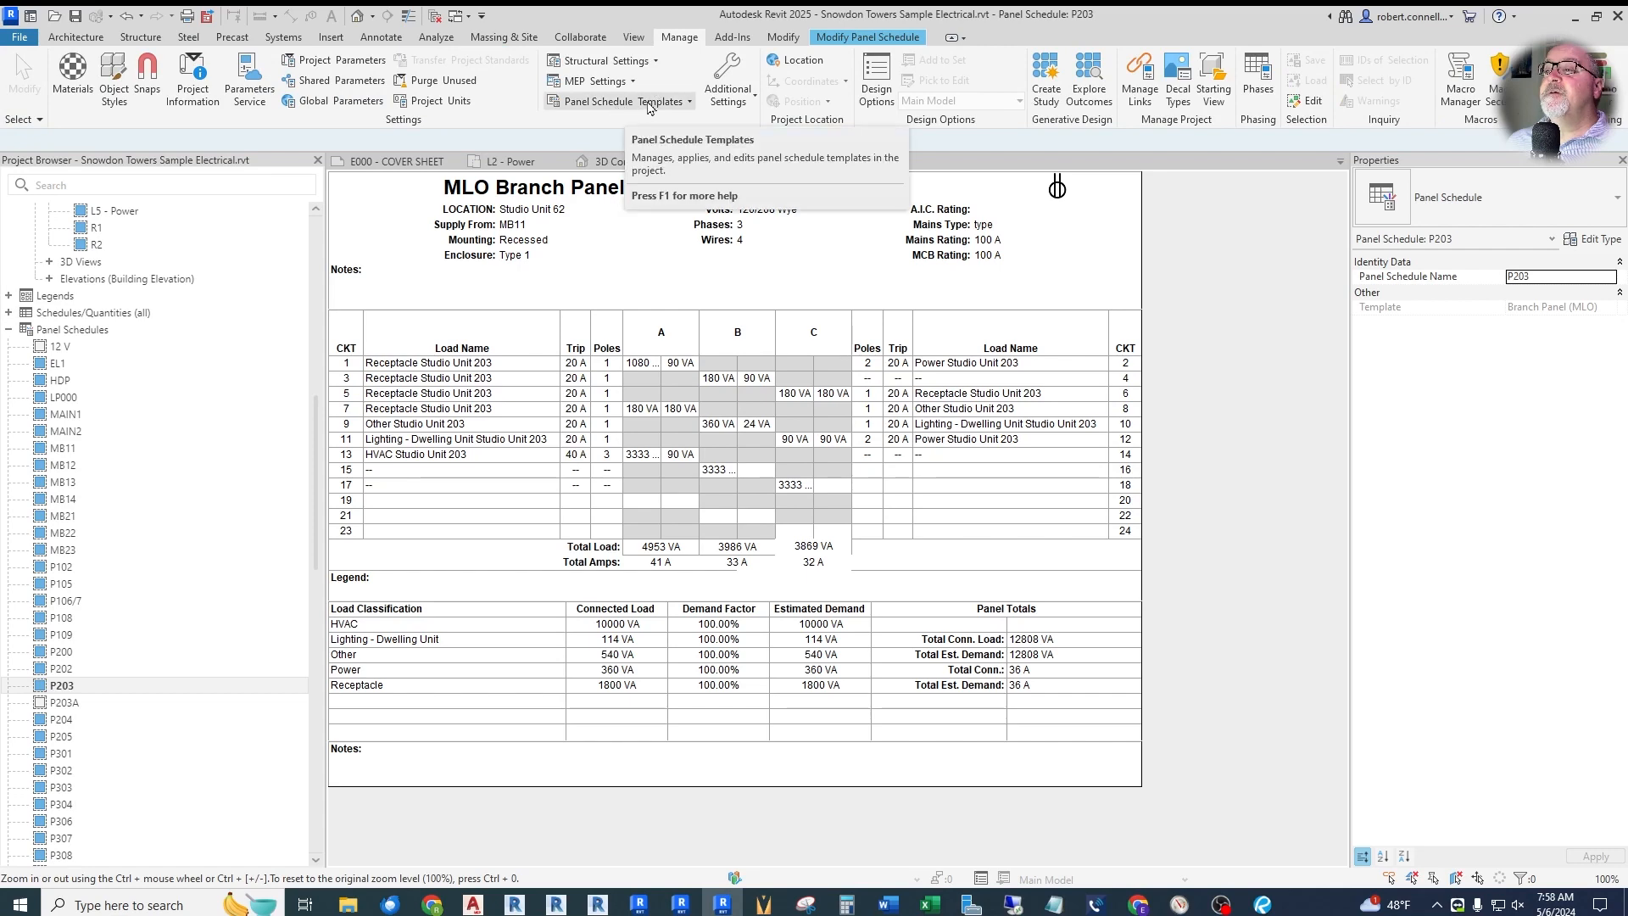
pyautogui.click(631, 101)
pyautogui.click(621, 129)
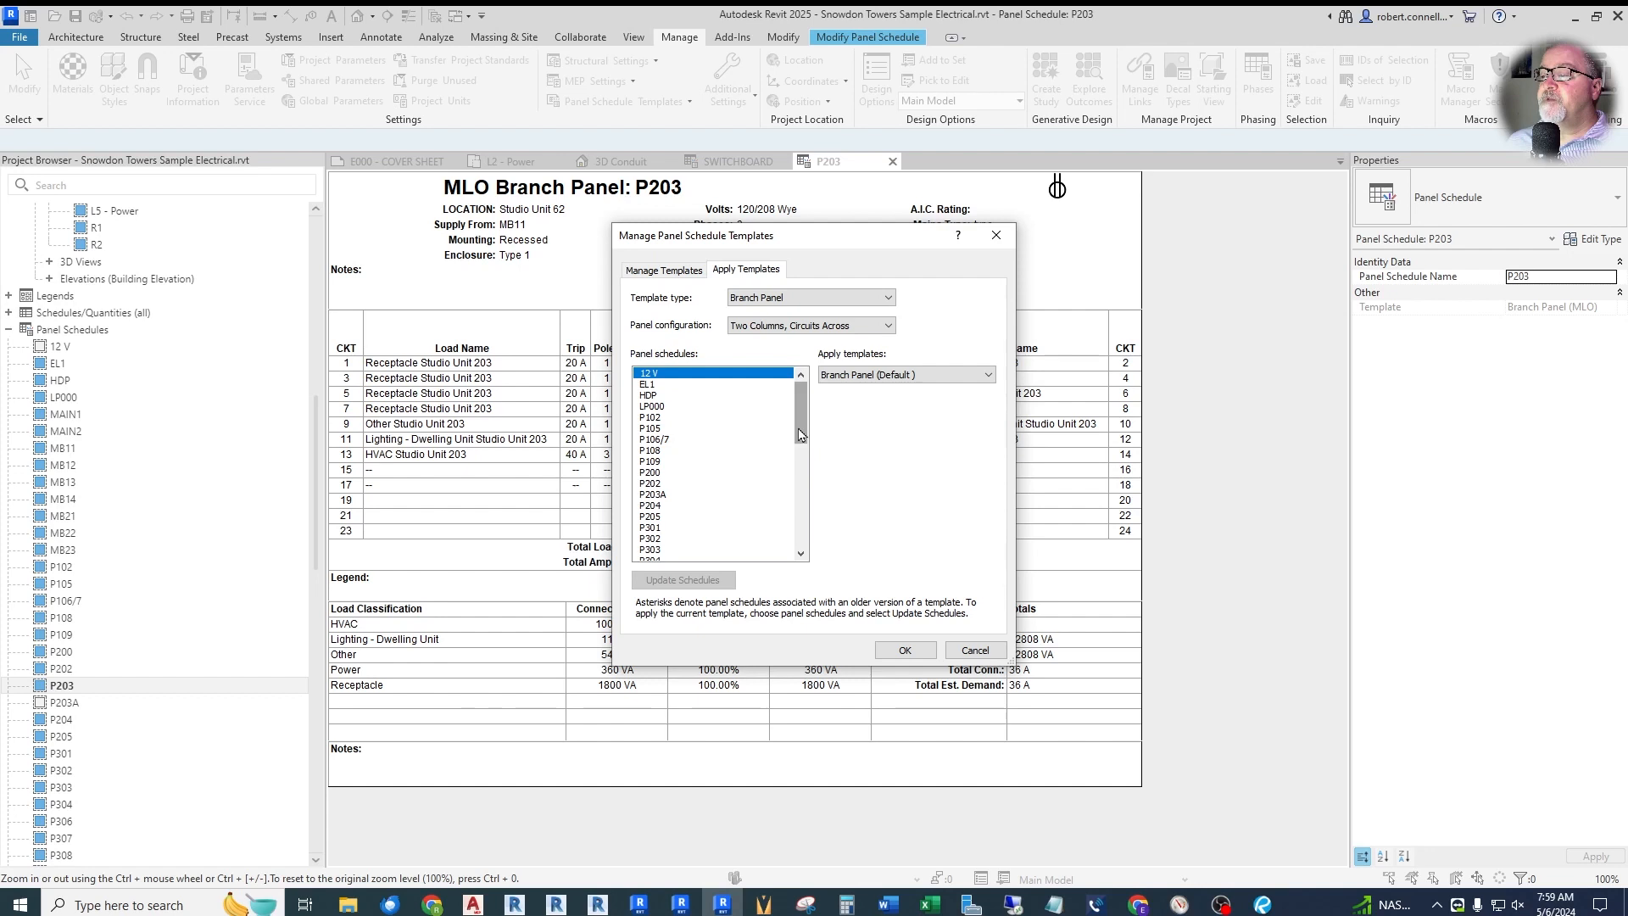
pyautogui.moveTo(803, 415); pyautogui.dragTo(707, 549)
pyautogui.click(650, 550)
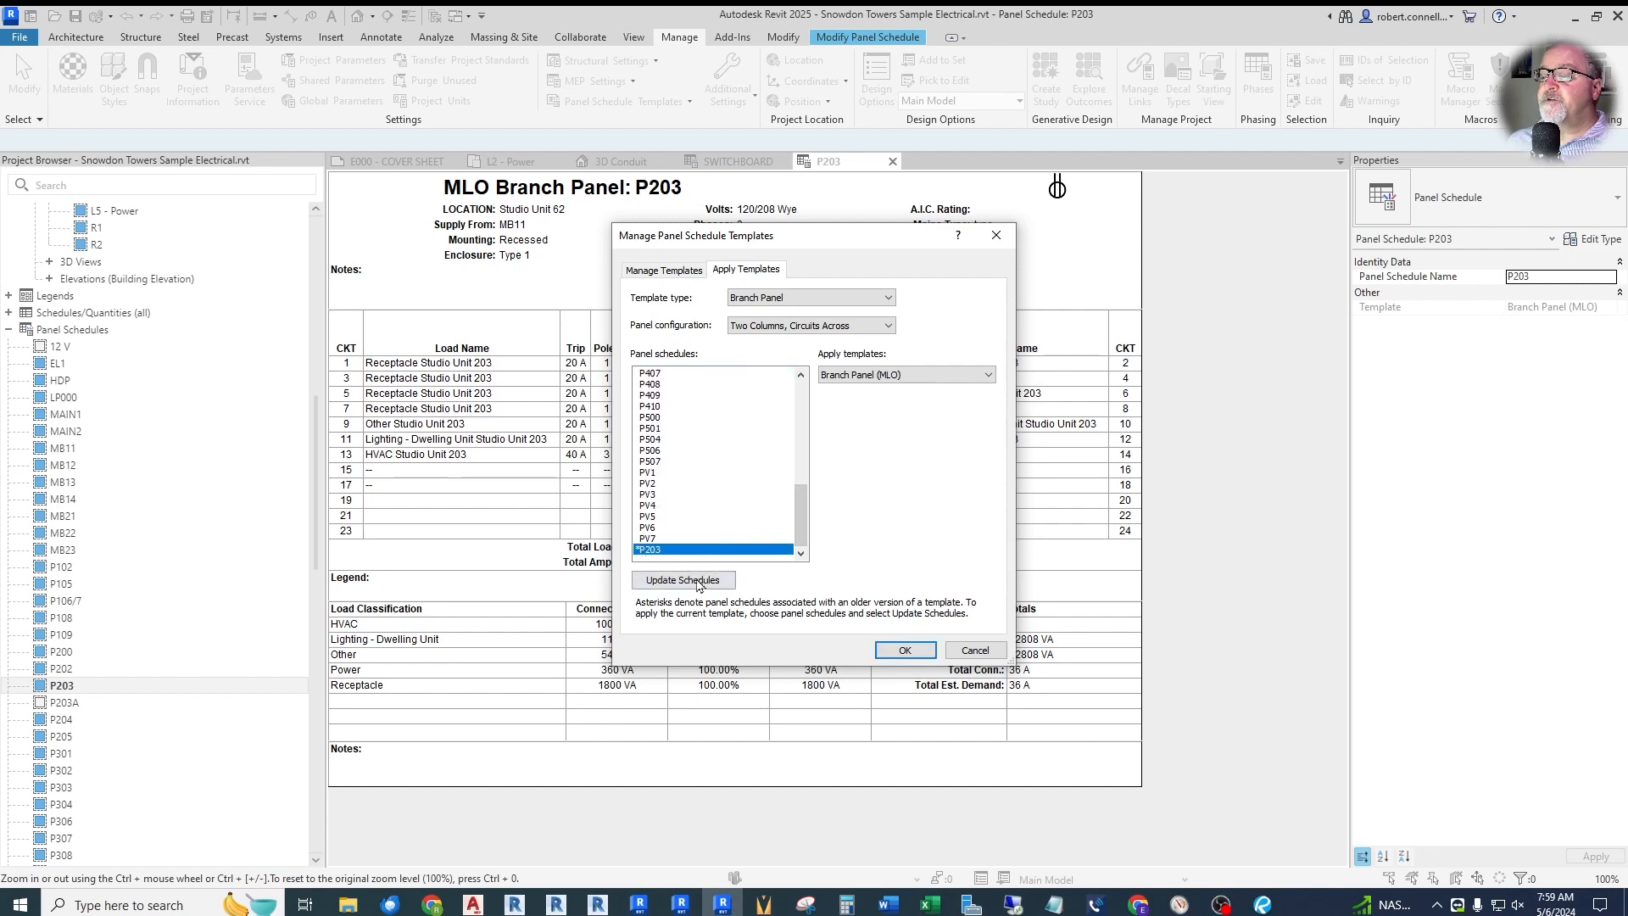
pyautogui.click(680, 581)
pyautogui.click(874, 502)
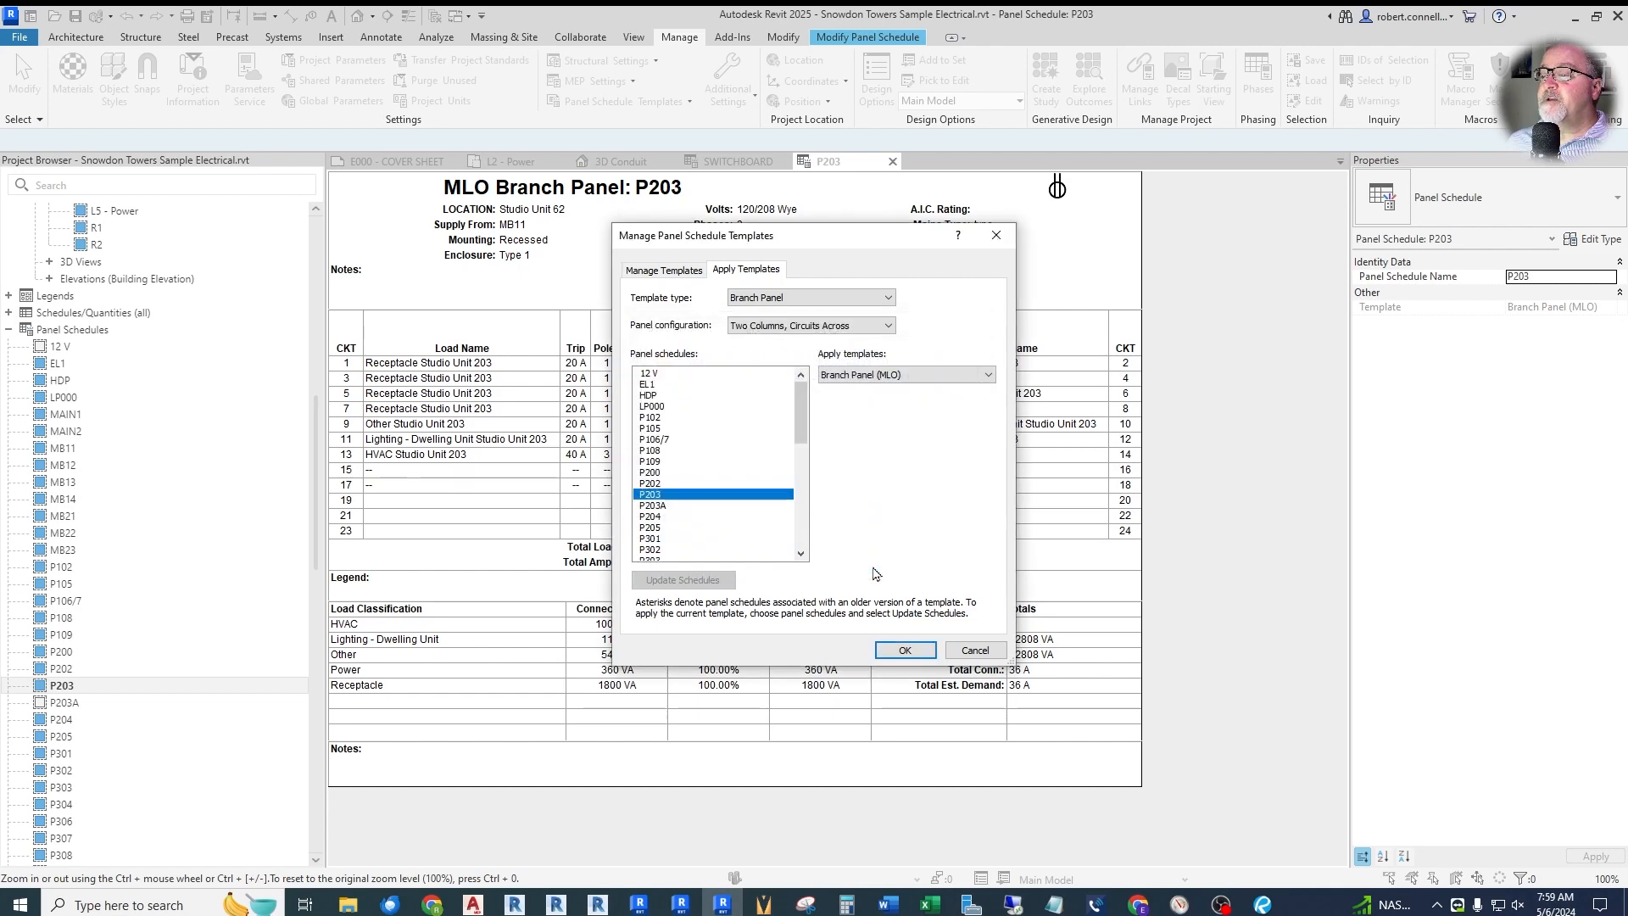
pyautogui.click(902, 650)
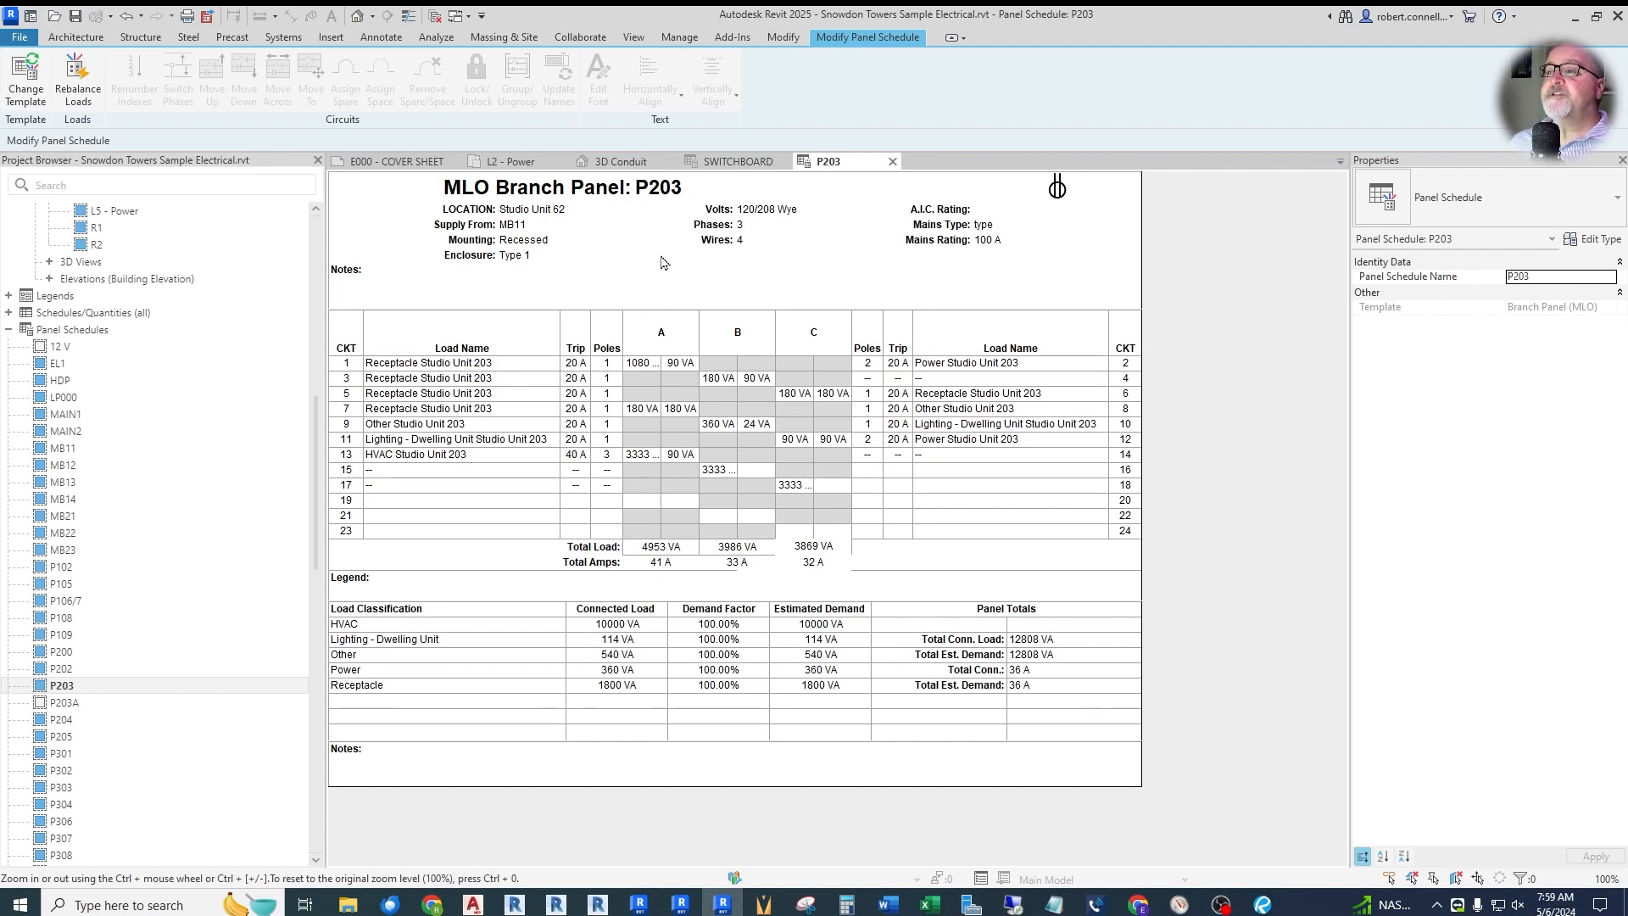
# - Open the SWITCHBOARD panel schedule from the project's panel schedules
pyautogui.click(680, 39)
pyautogui.moveTo(318, 448); pyautogui.dragTo(321, 646)
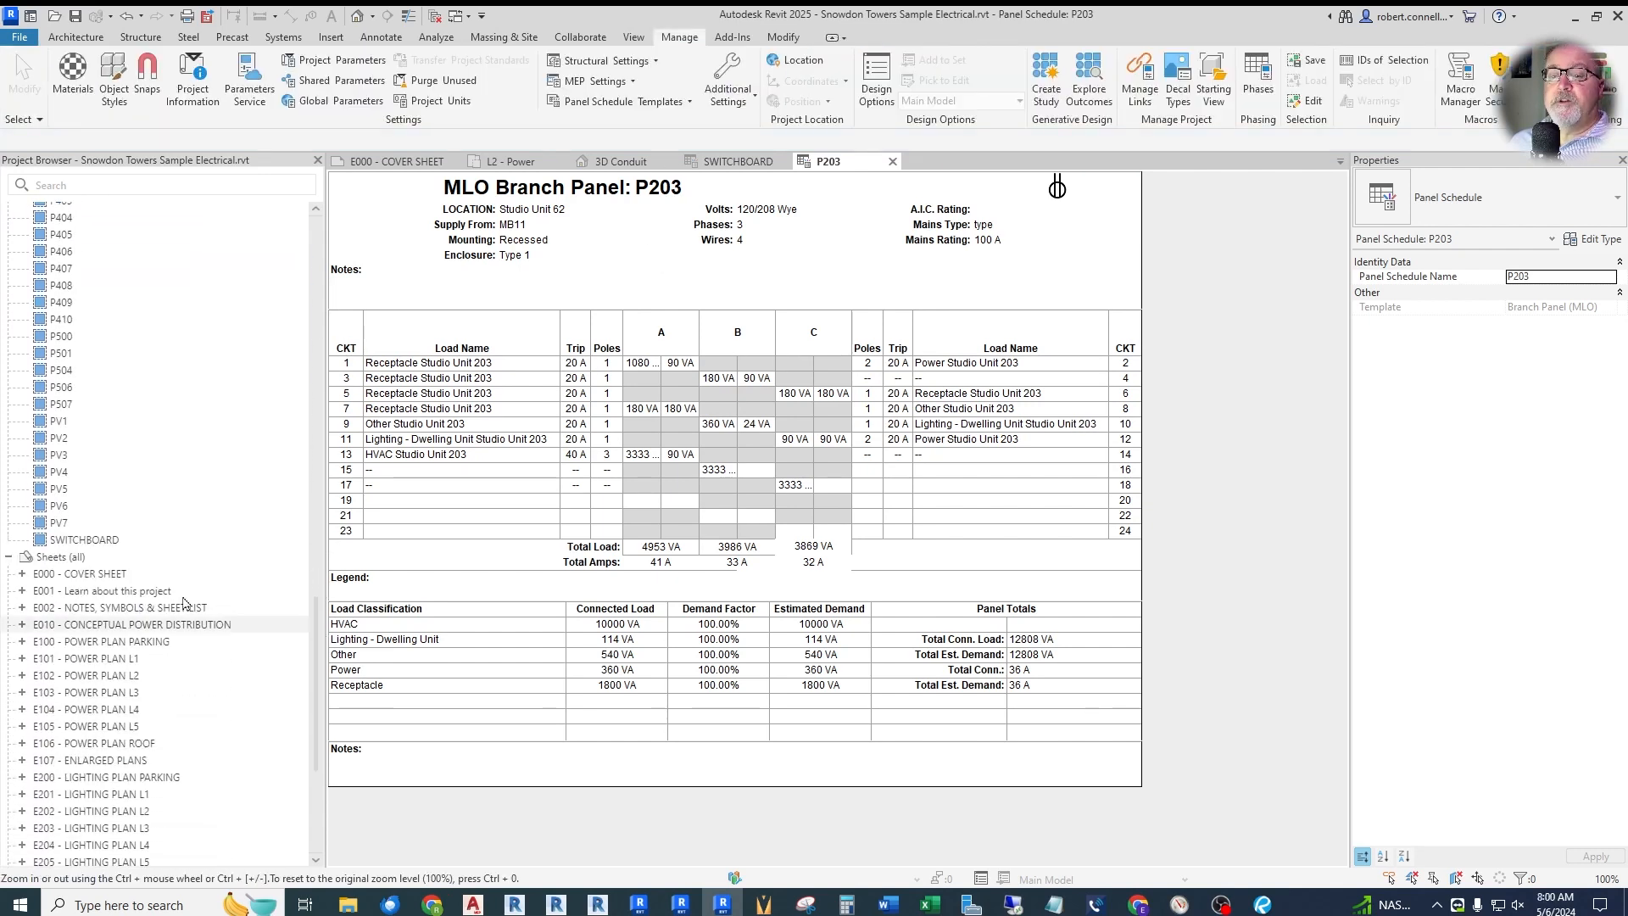
pyautogui.doubleClick(84, 540)
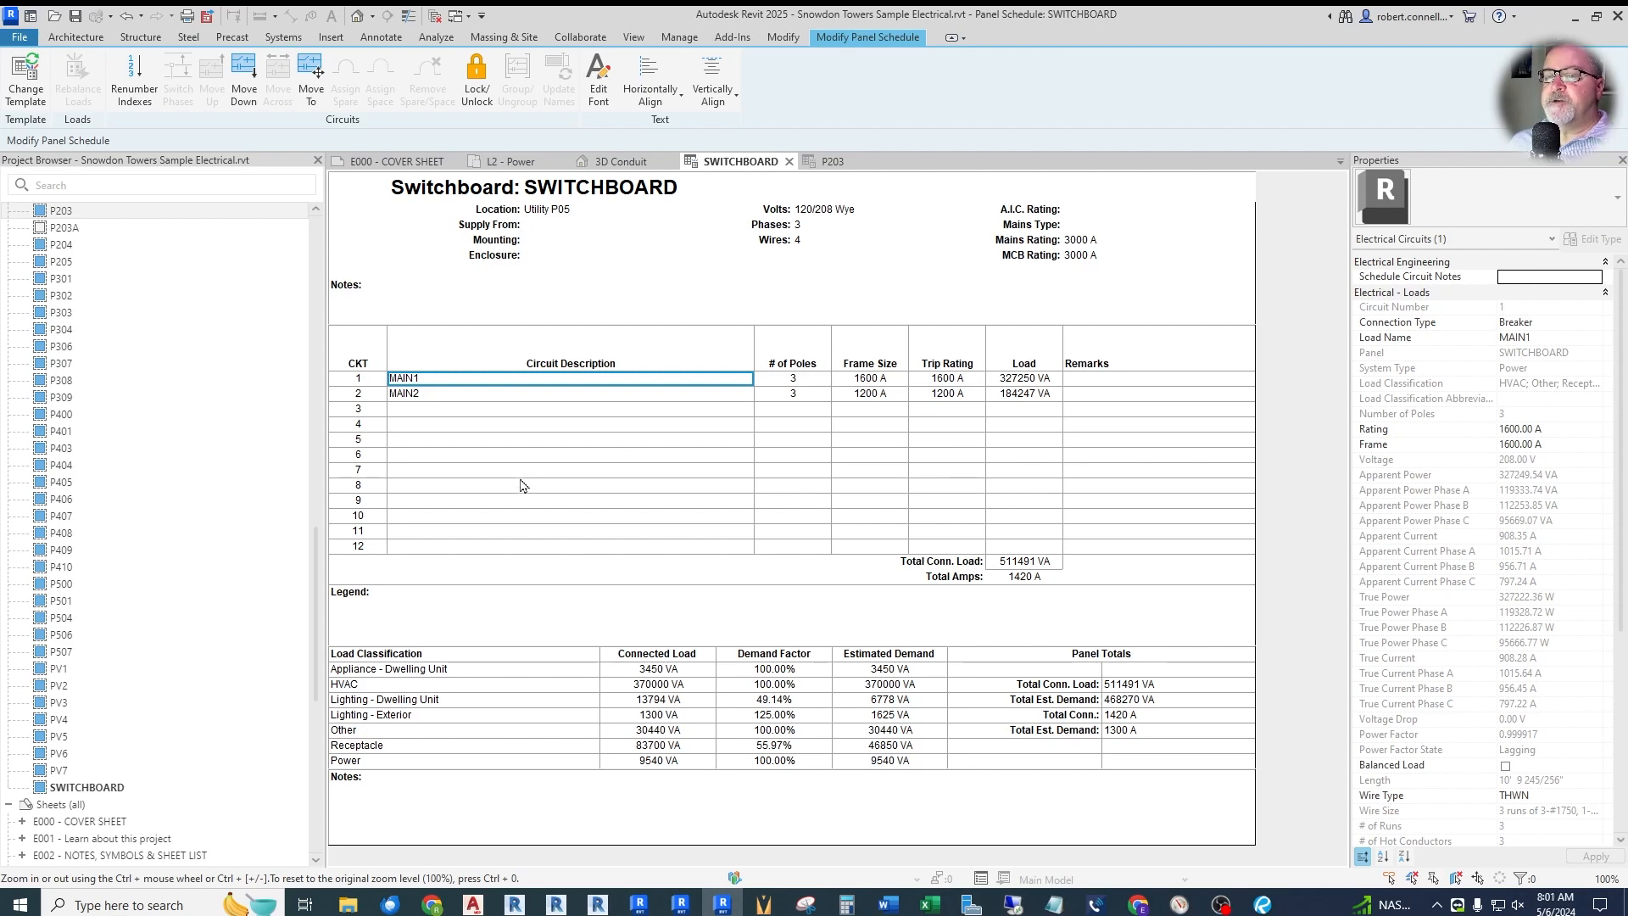
# - Duplicate the Switchboard (Default) panel schedule template as "Switchboard ER" and open the copy for editing
pyautogui.click(679, 38)
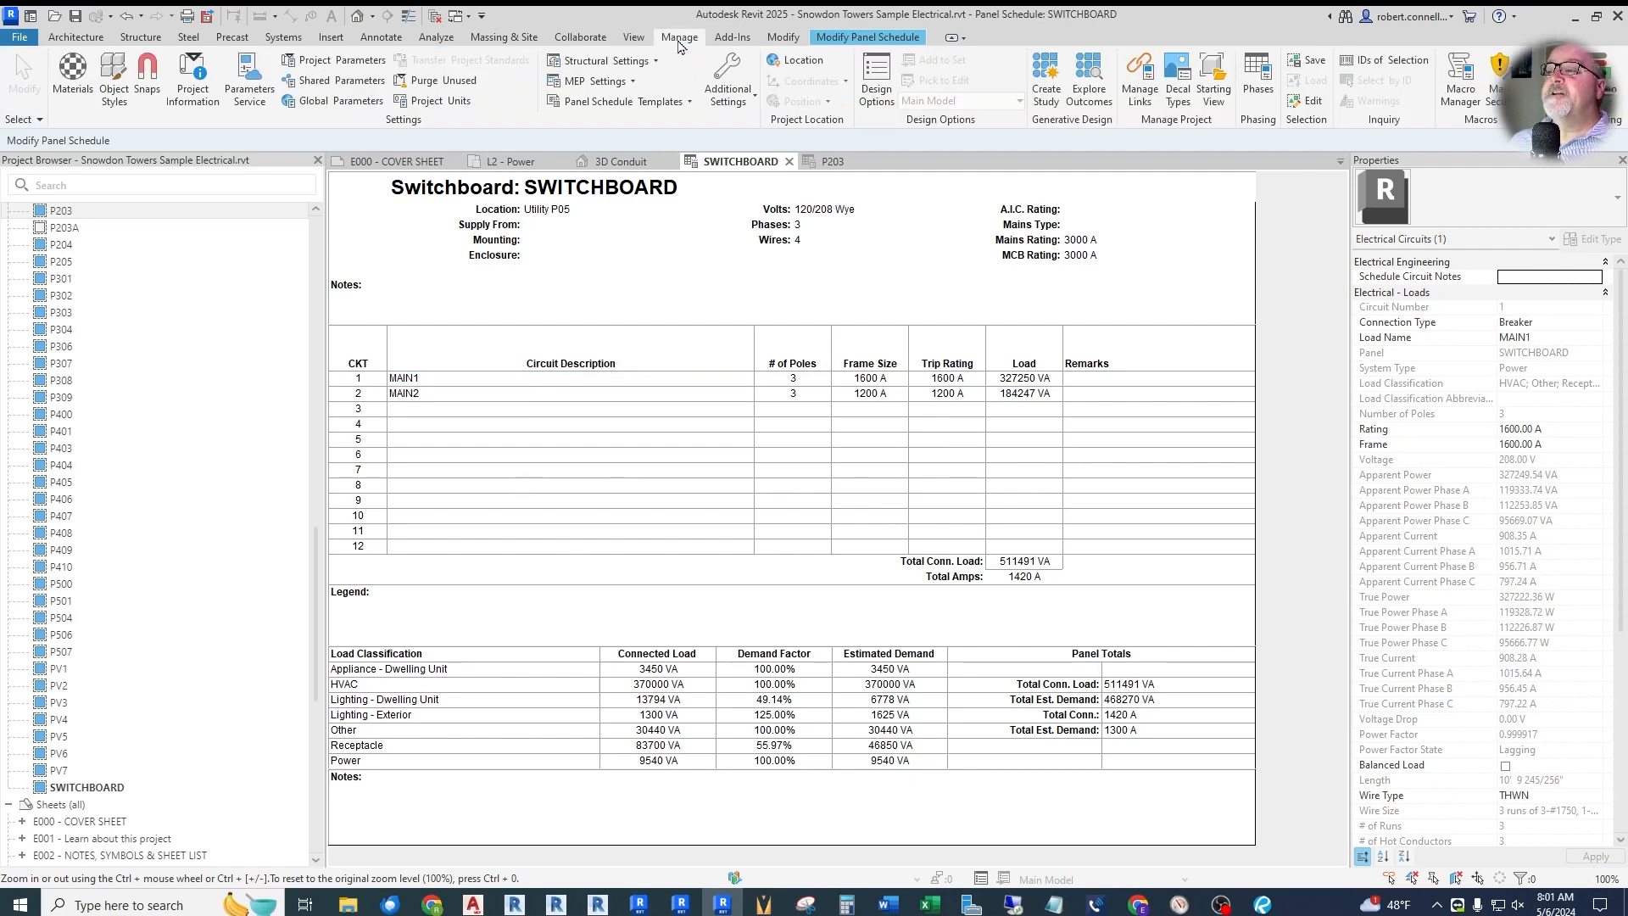
pyautogui.click(652, 102)
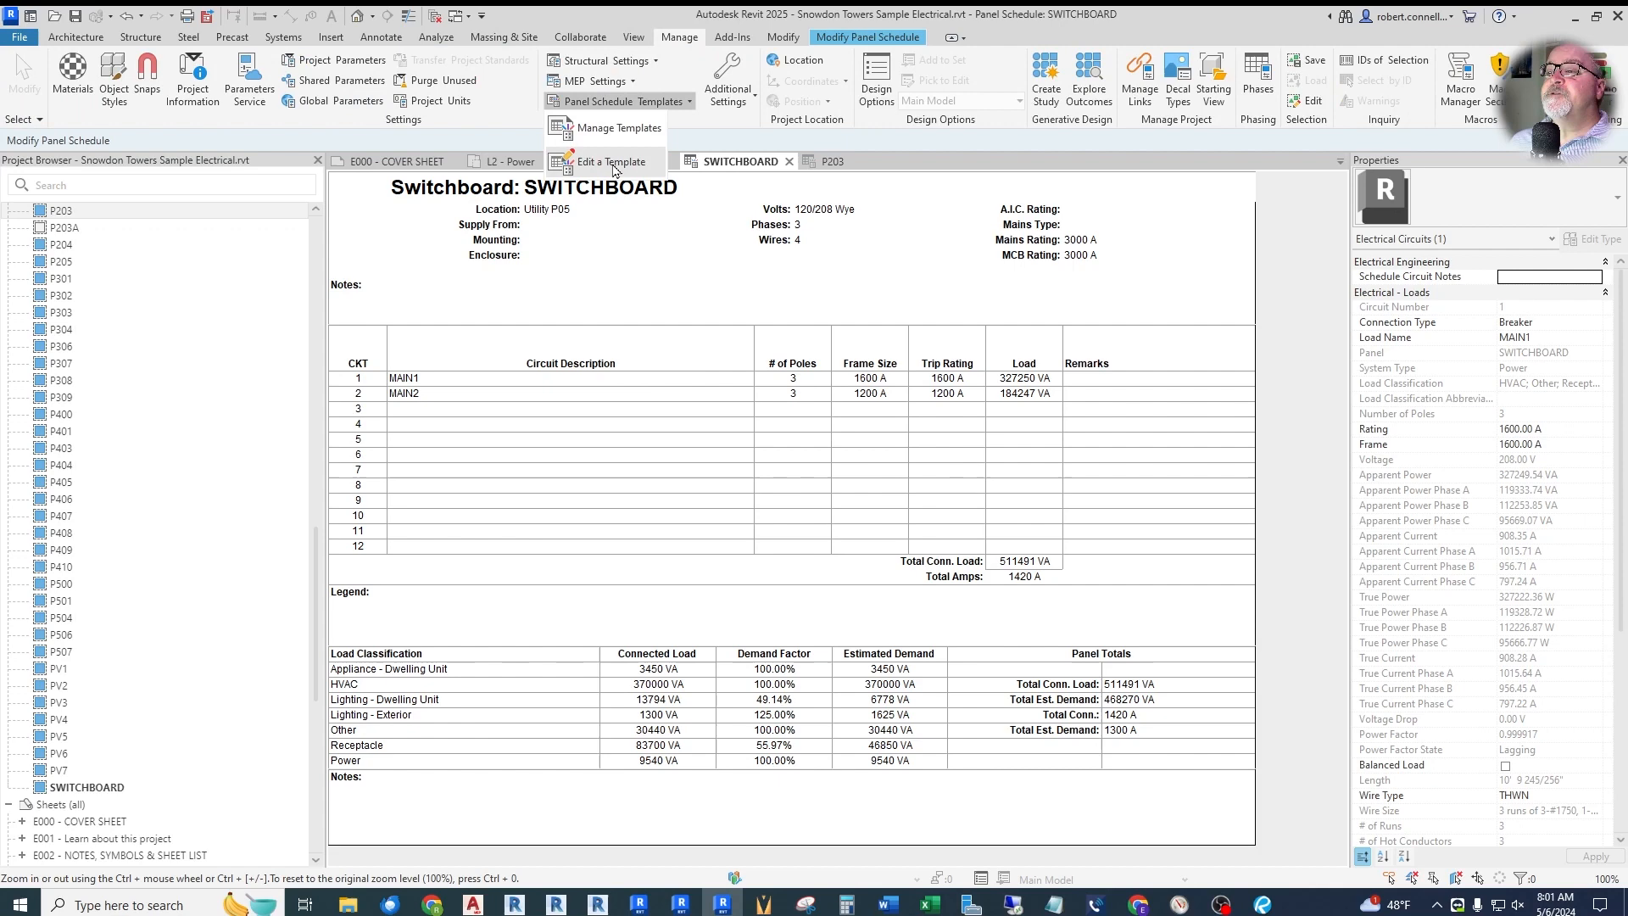
pyautogui.click(607, 137)
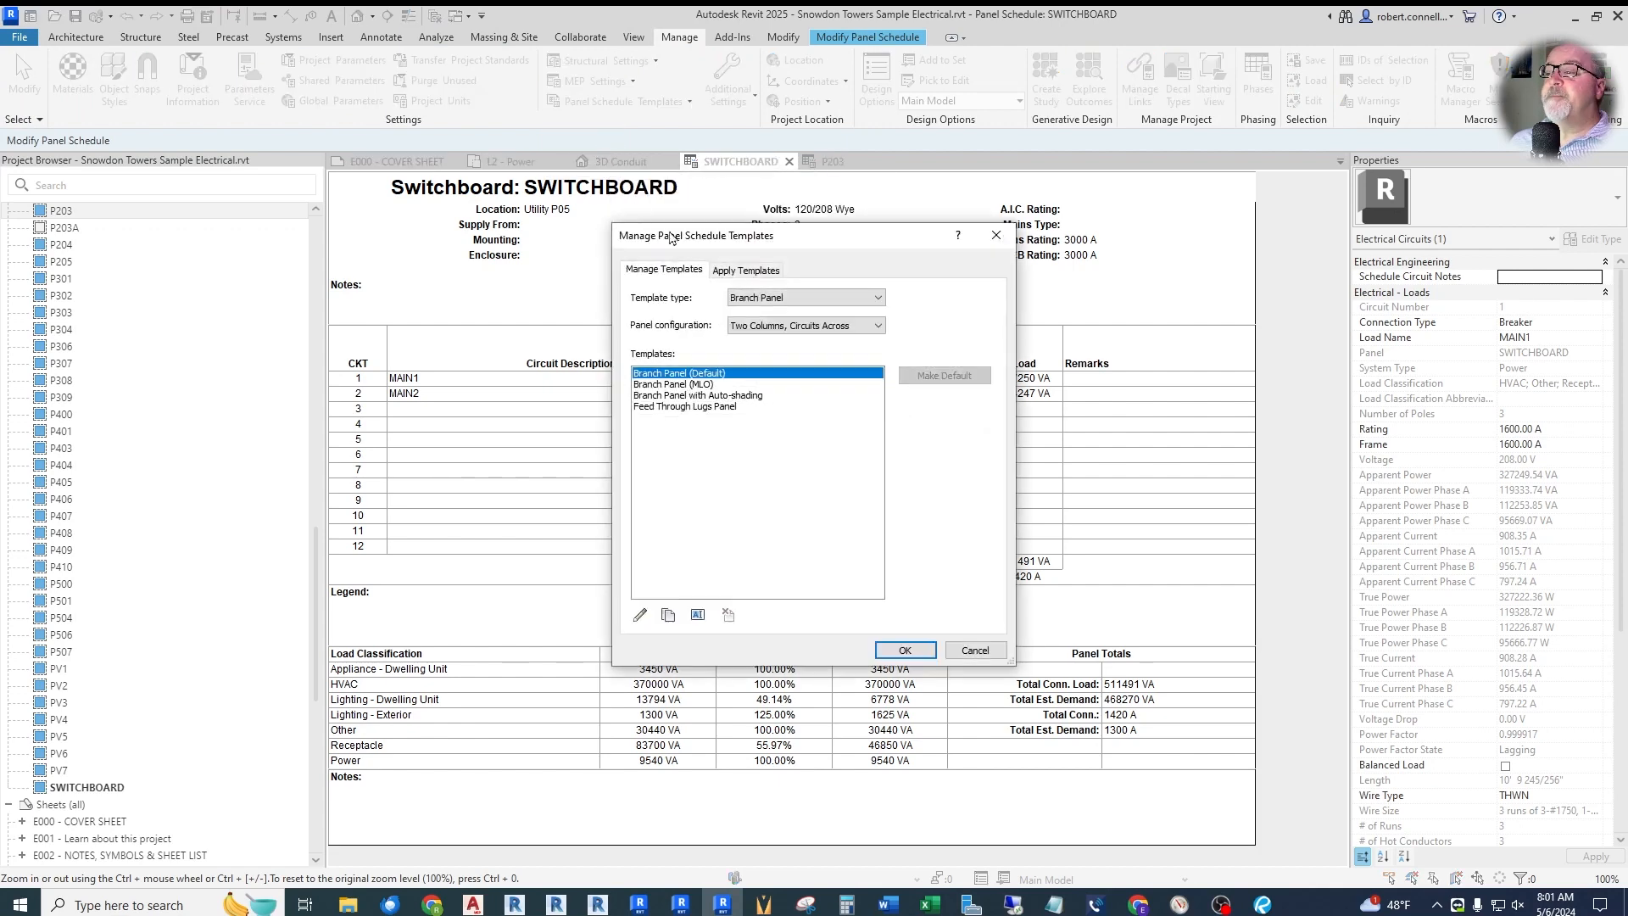
pyautogui.click(806, 297)
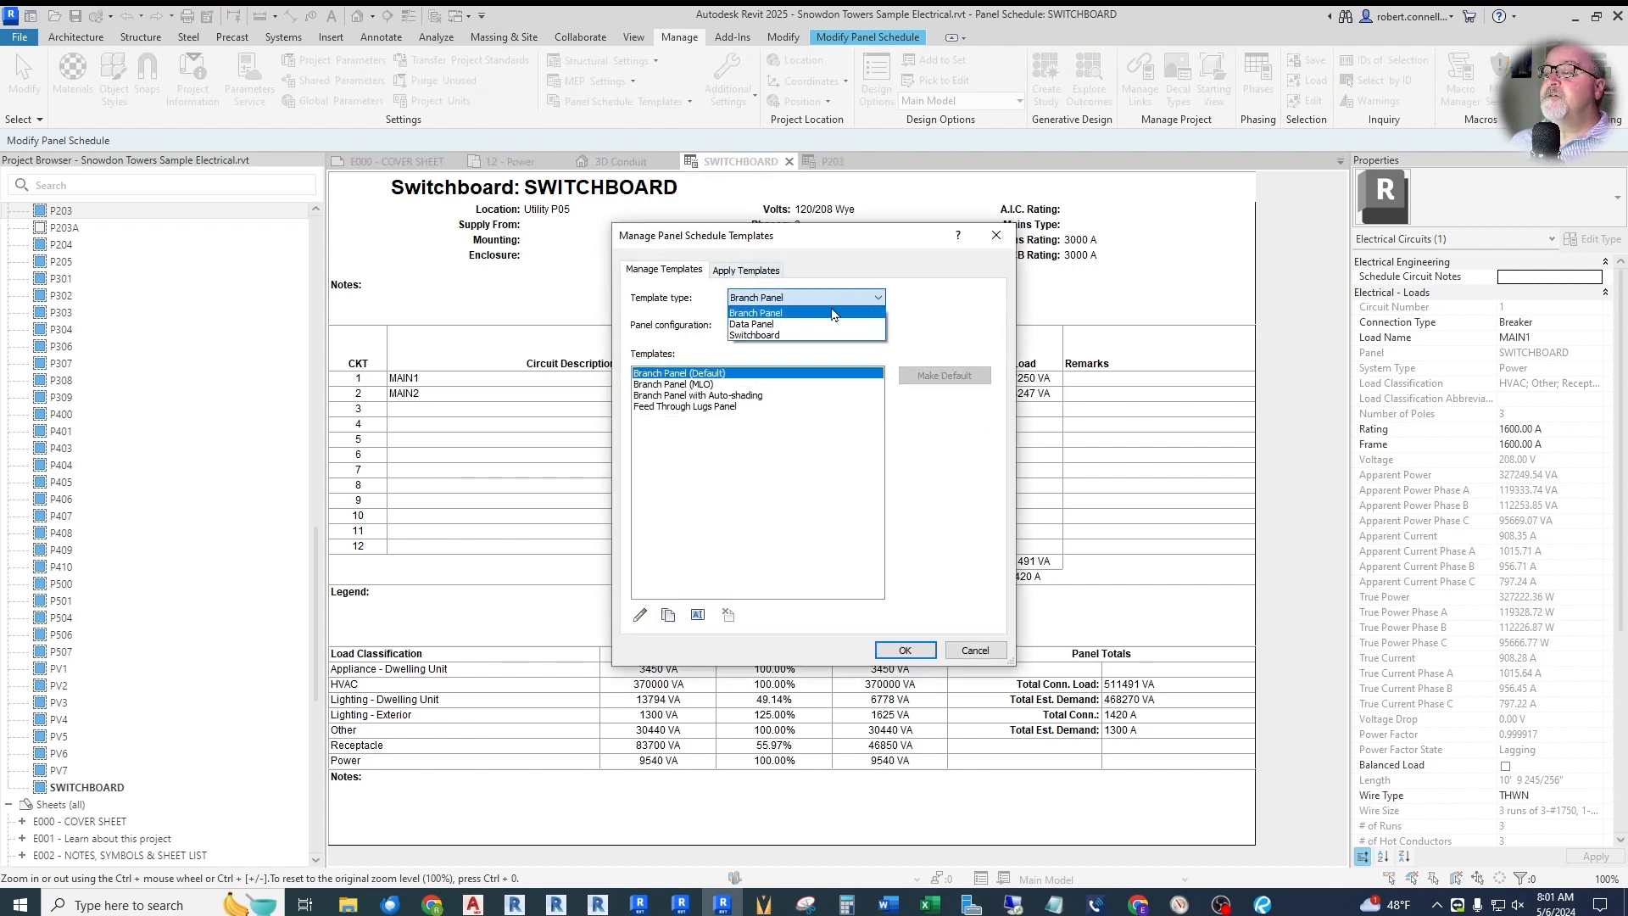
pyautogui.click(763, 336)
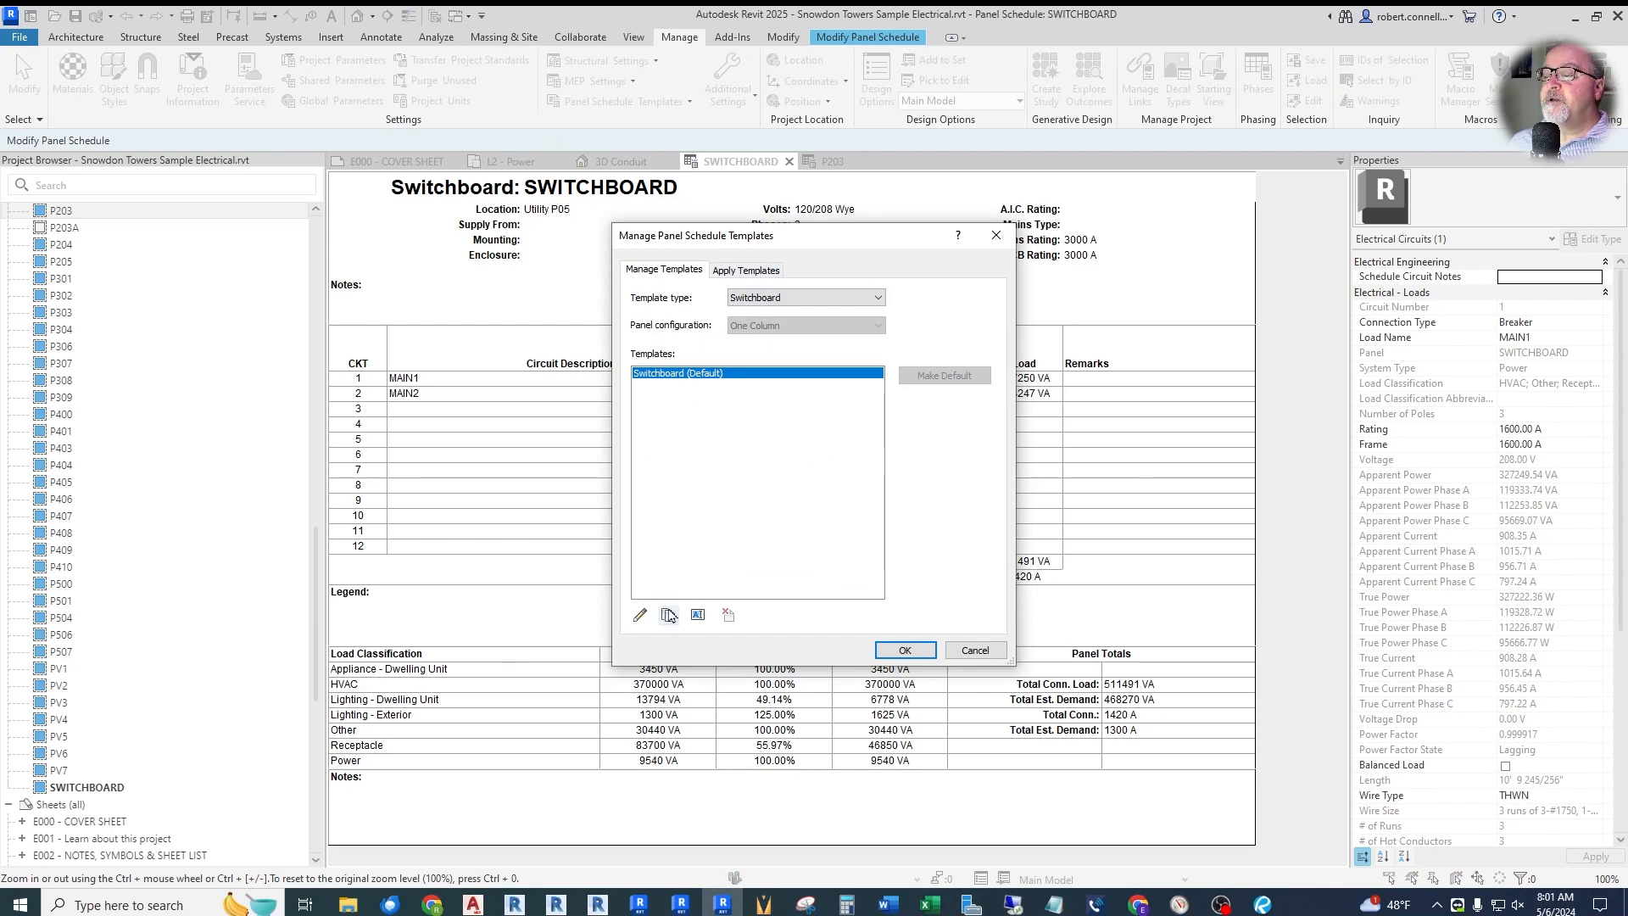
pyautogui.click(669, 615)
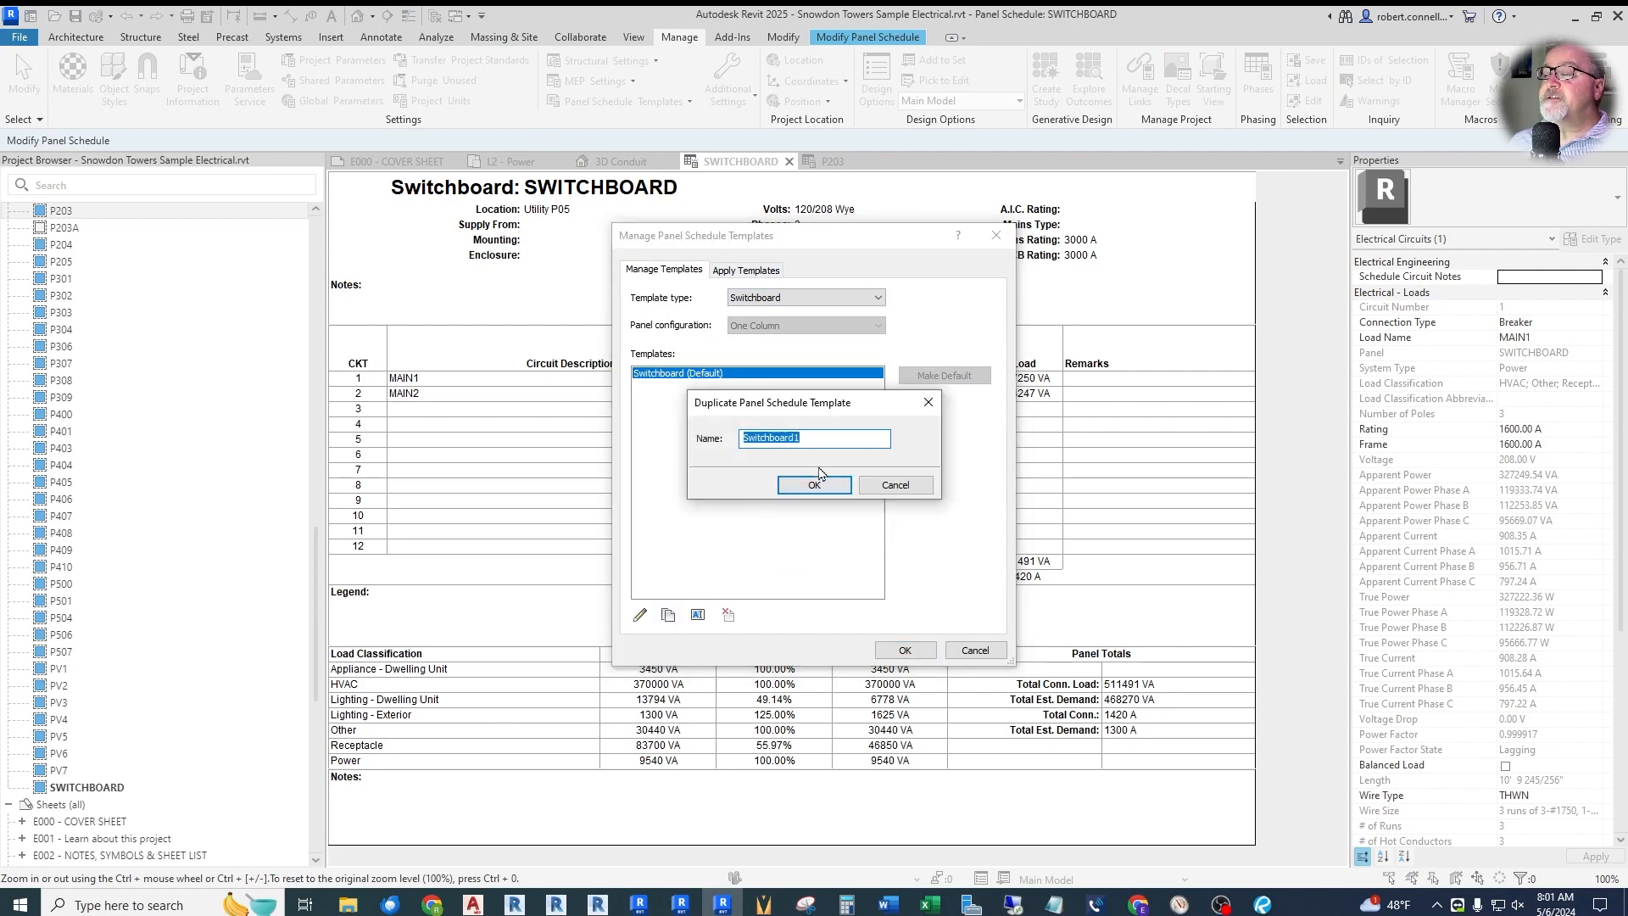
pyautogui.click(819, 437)
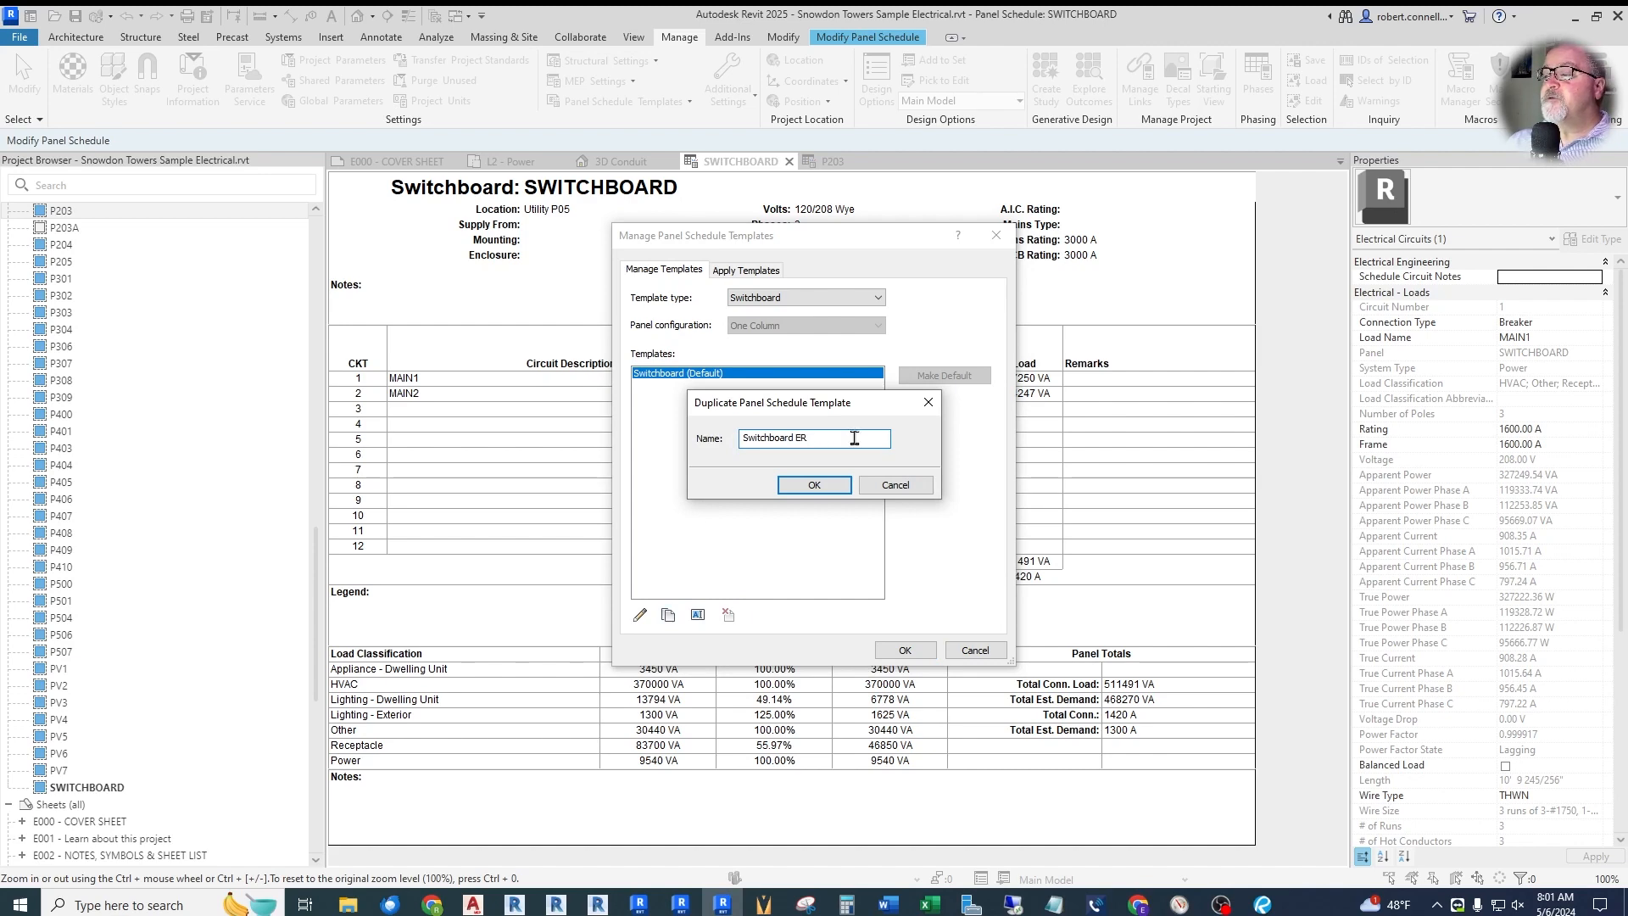
pyautogui.click(811, 487)
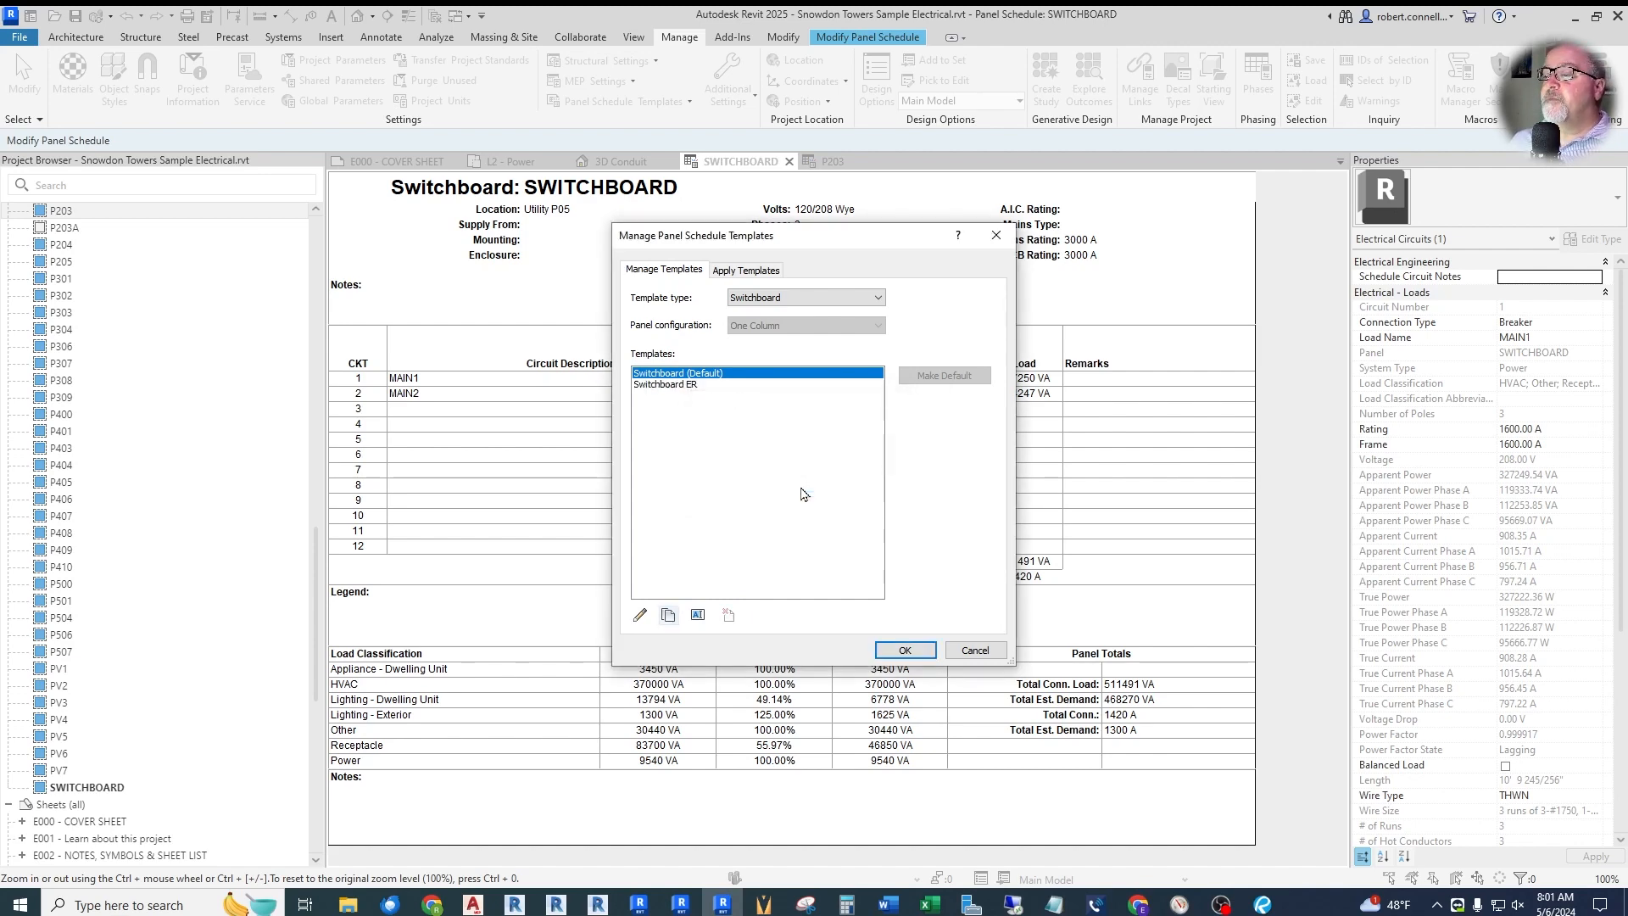
pyautogui.click(675, 386)
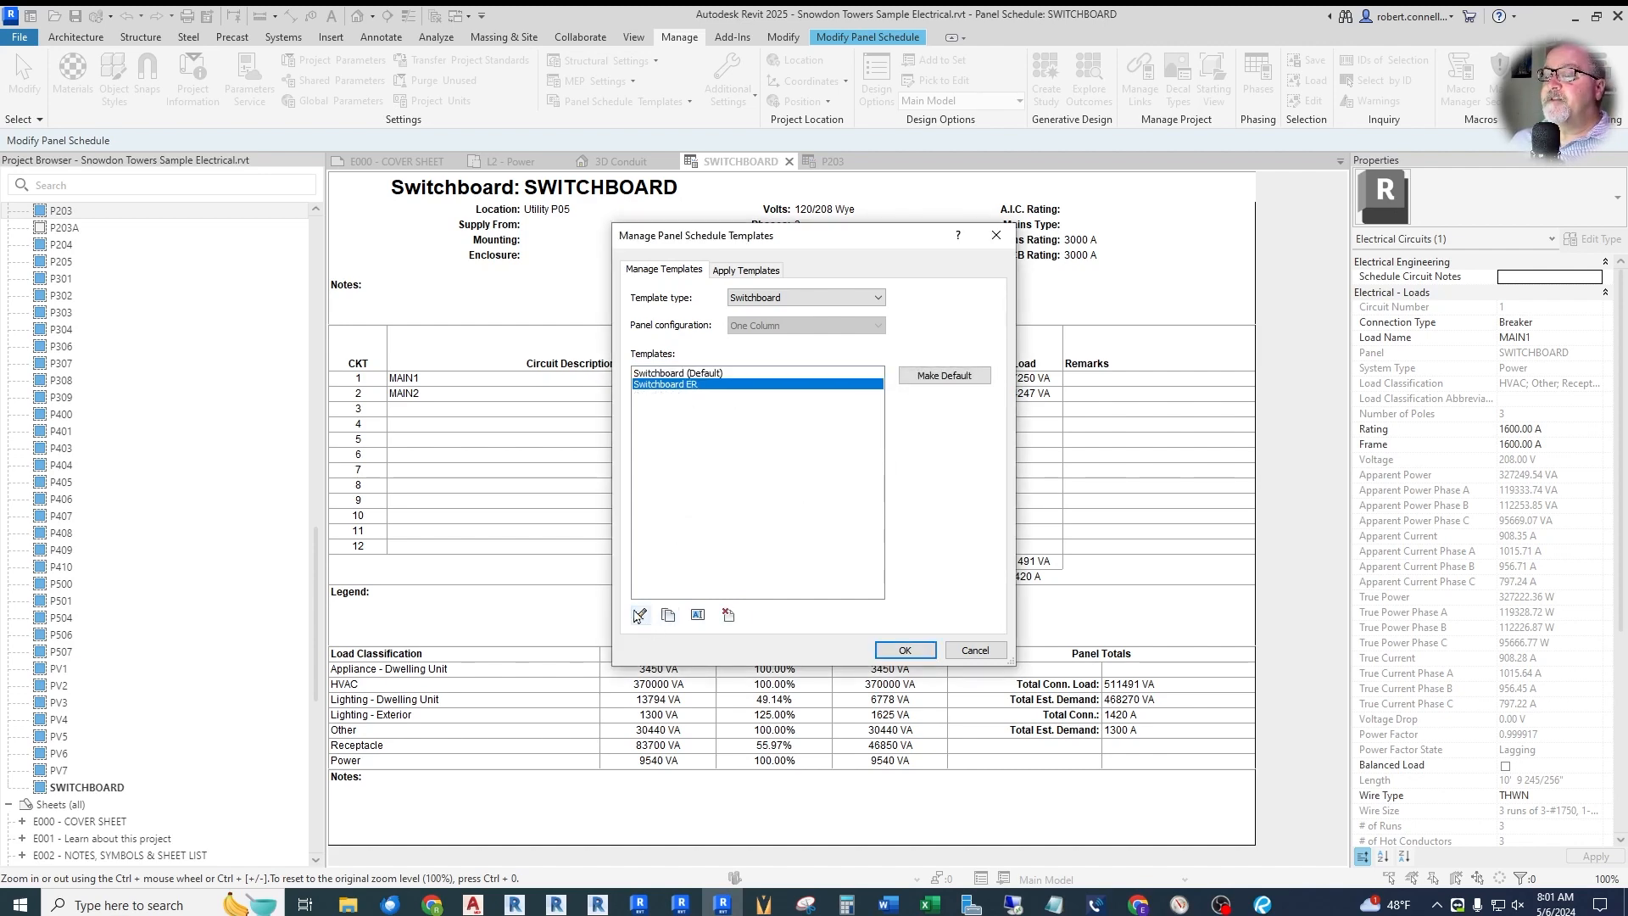
pyautogui.click(639, 615)
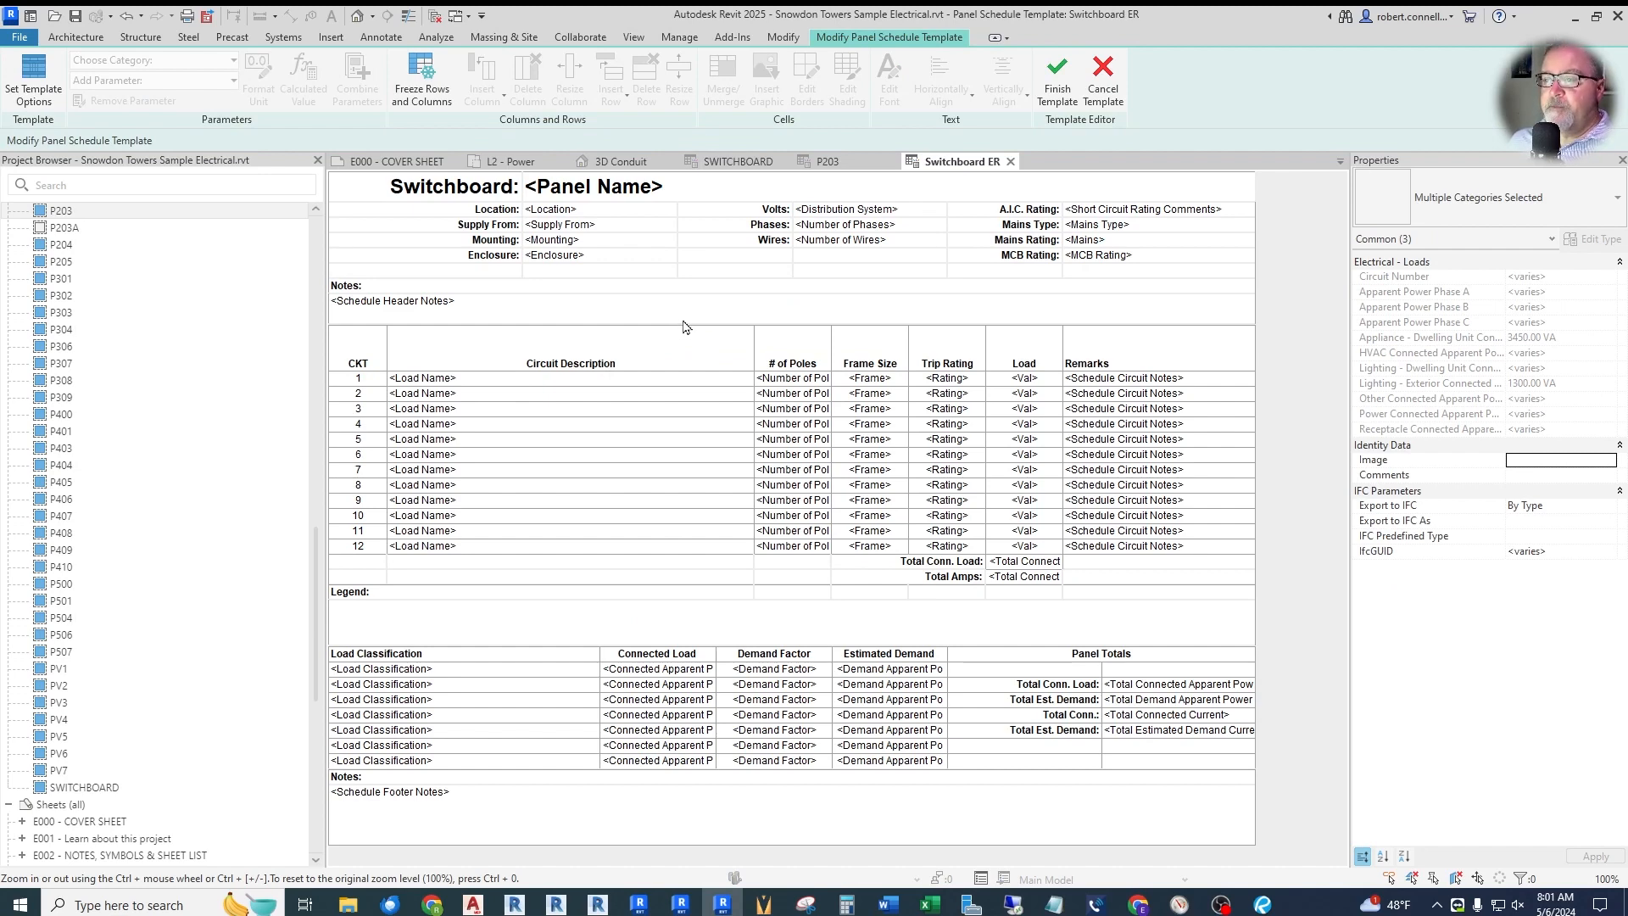
# - Review the Save As options, including saving the project as a template, without saving anything
pyautogui.click(19, 36)
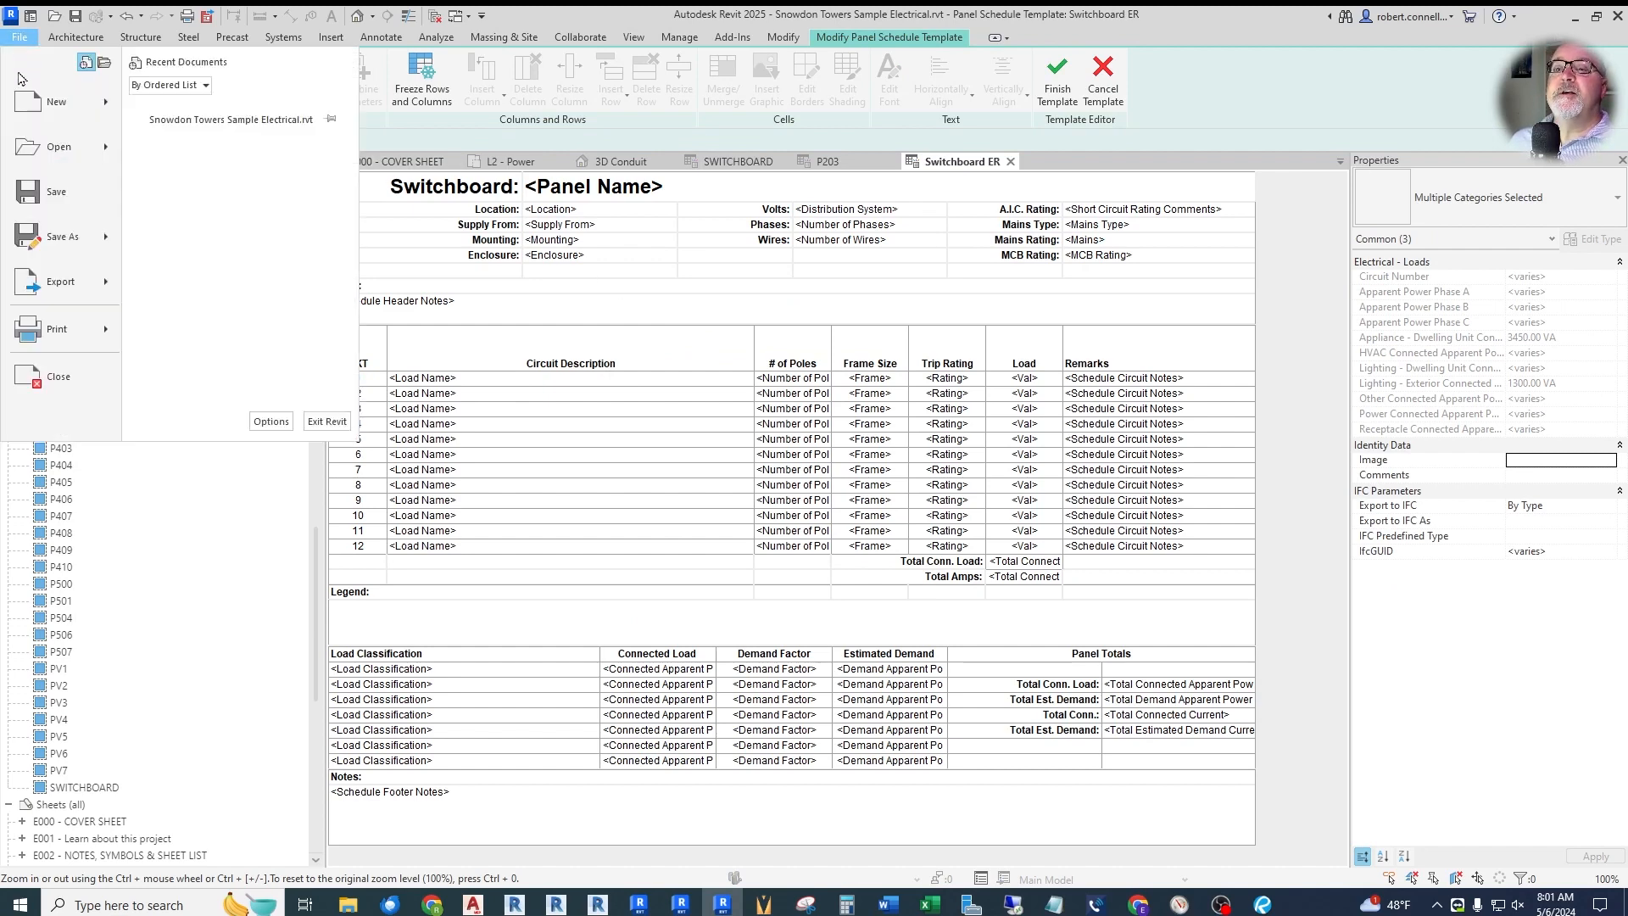
pyautogui.moveTo(72, 250)
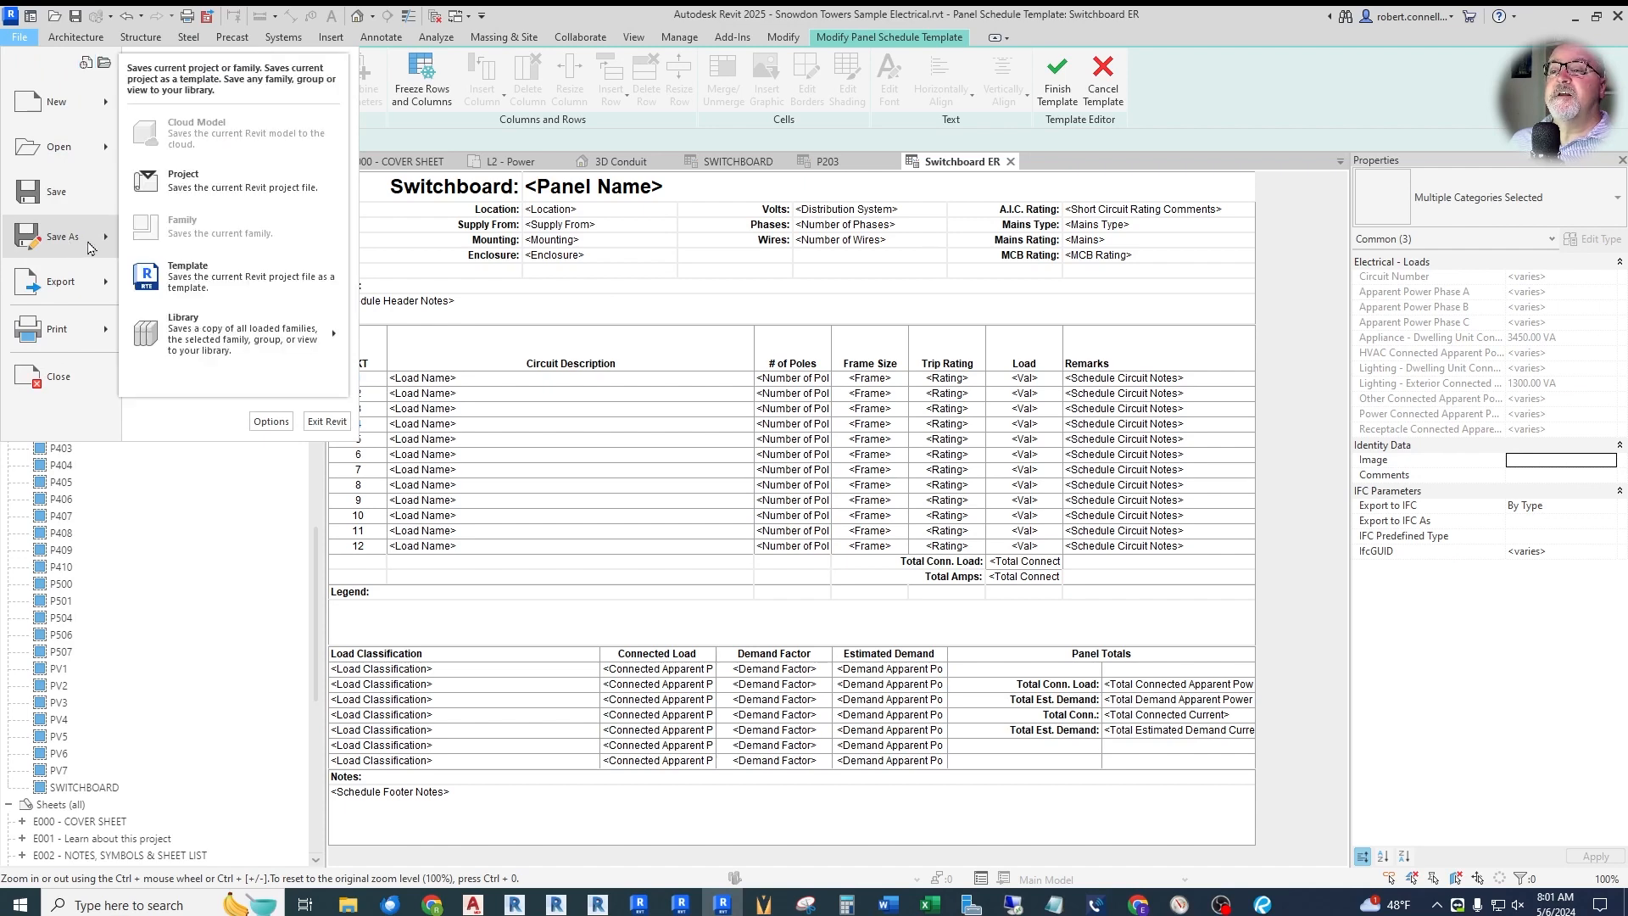
pyautogui.click(560, 318)
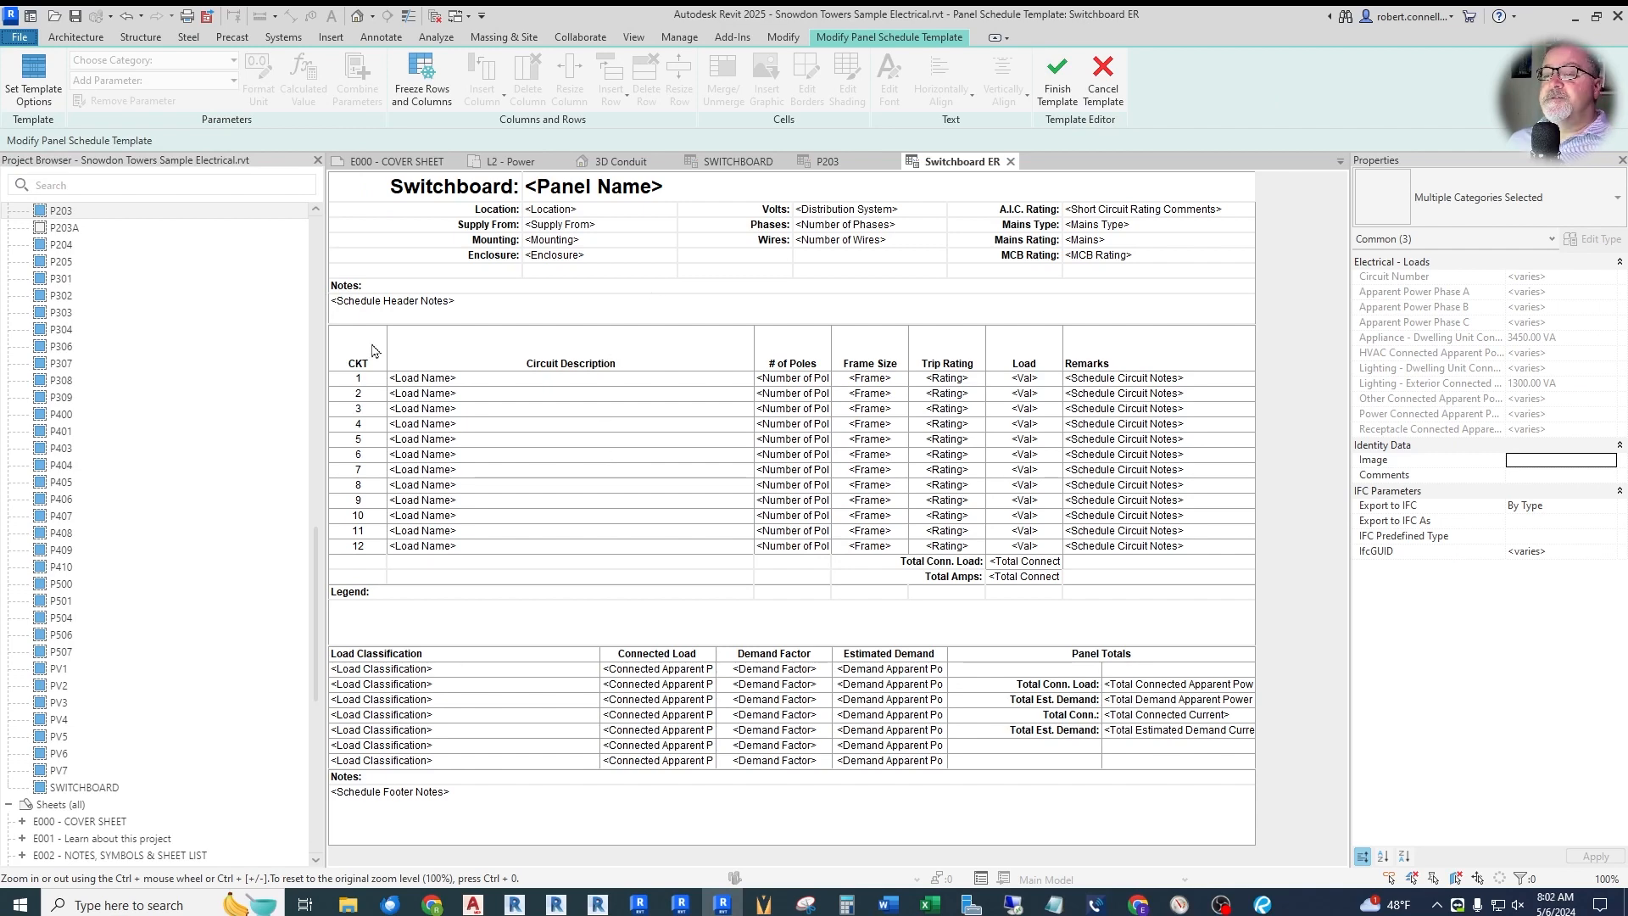
# - Delete the # of Poles, Frame Size and Trip Rating columns from the Switchboard ER template's circuit table
pyautogui.click(803, 339)
pyautogui.click(803, 338)
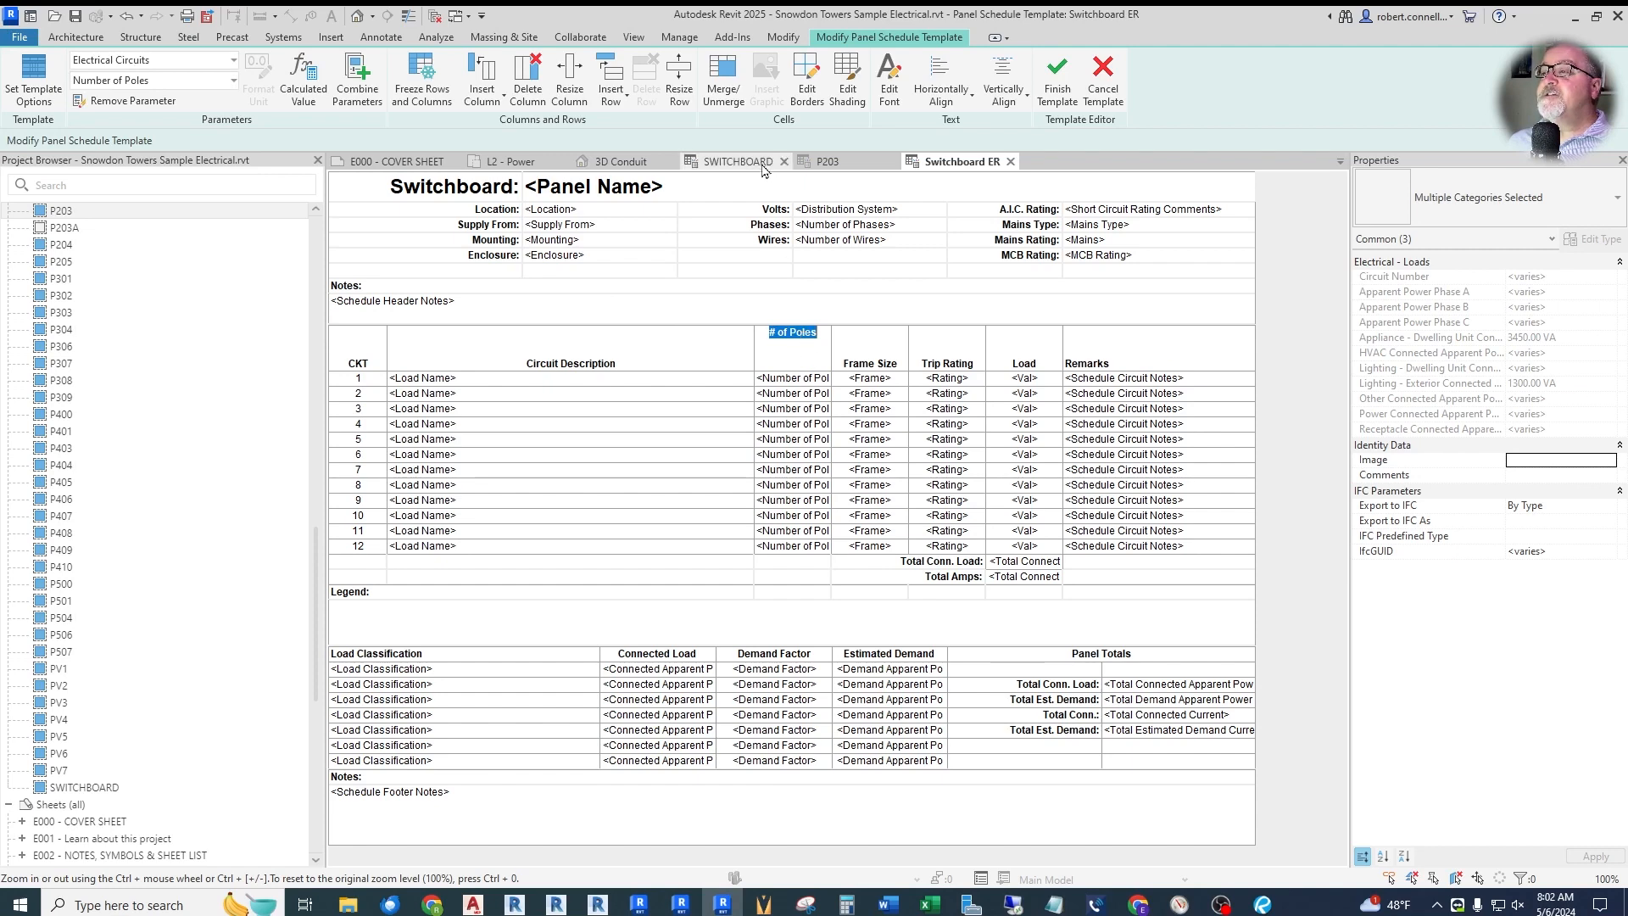
pyautogui.click(529, 84)
pyautogui.doubleClick(846, 351)
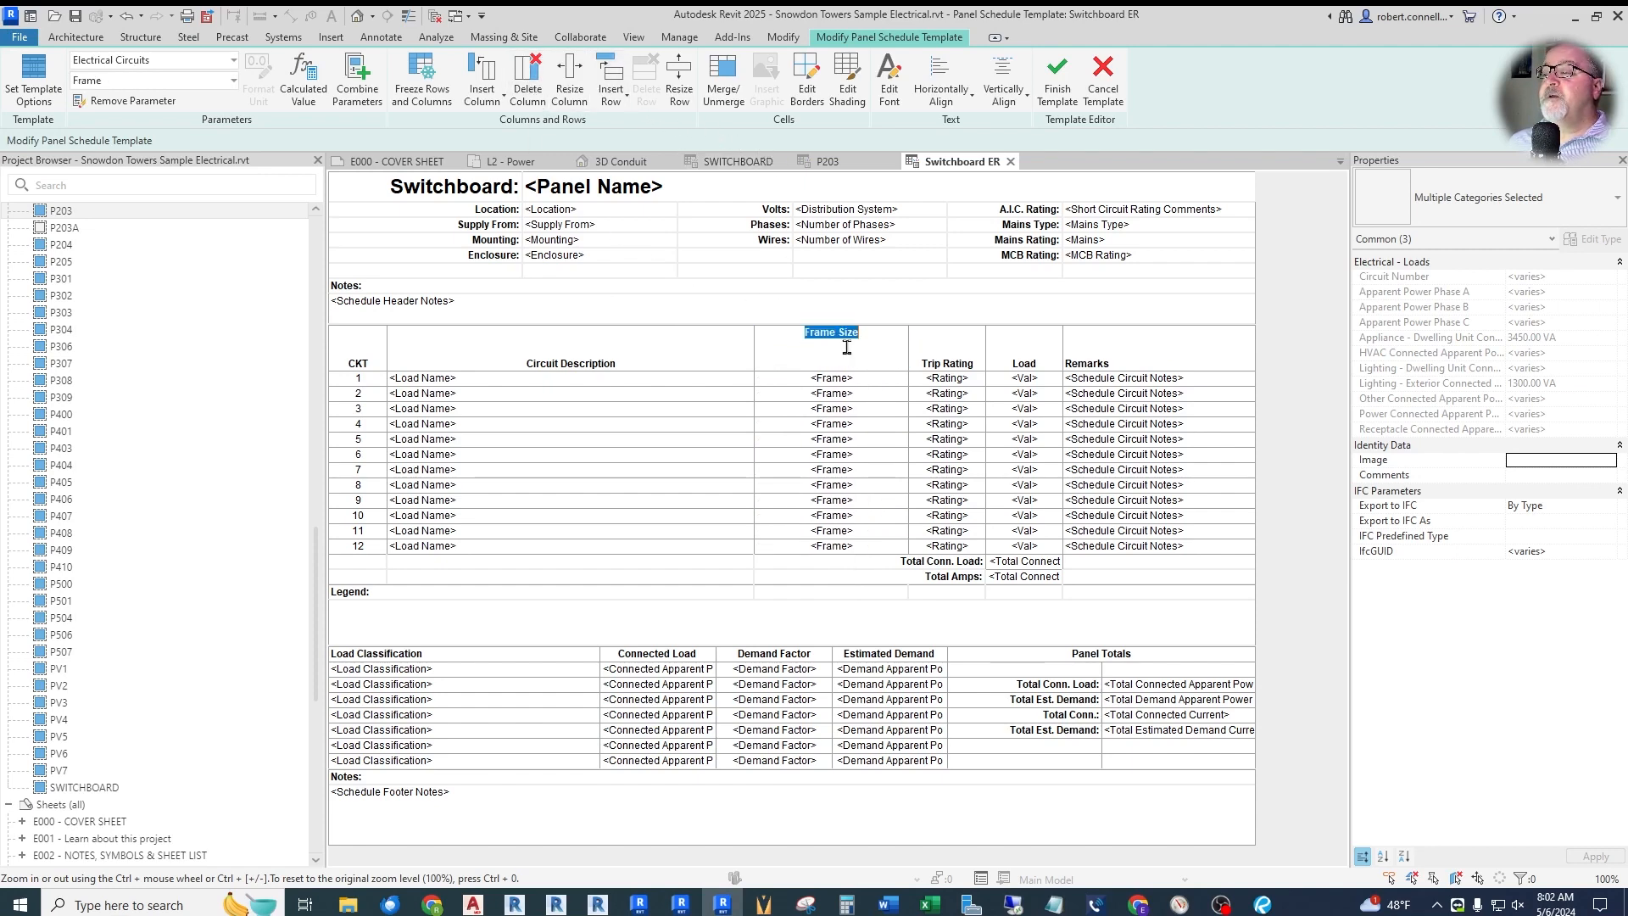
pyautogui.click(528, 78)
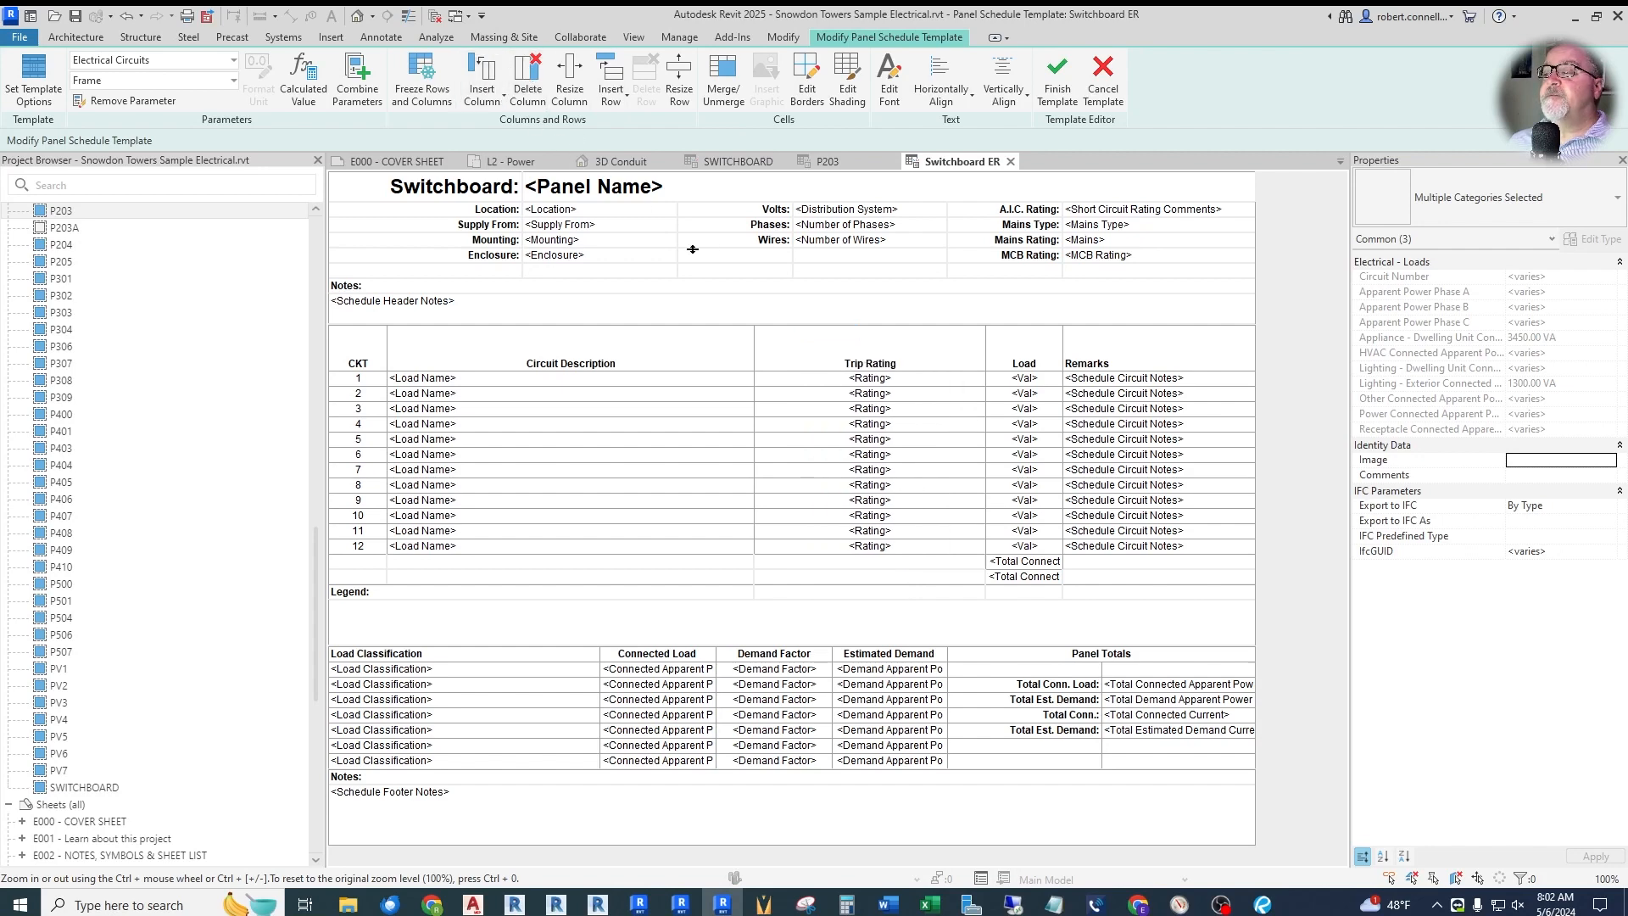
pyautogui.doubleClick(845, 344)
pyautogui.click(530, 85)
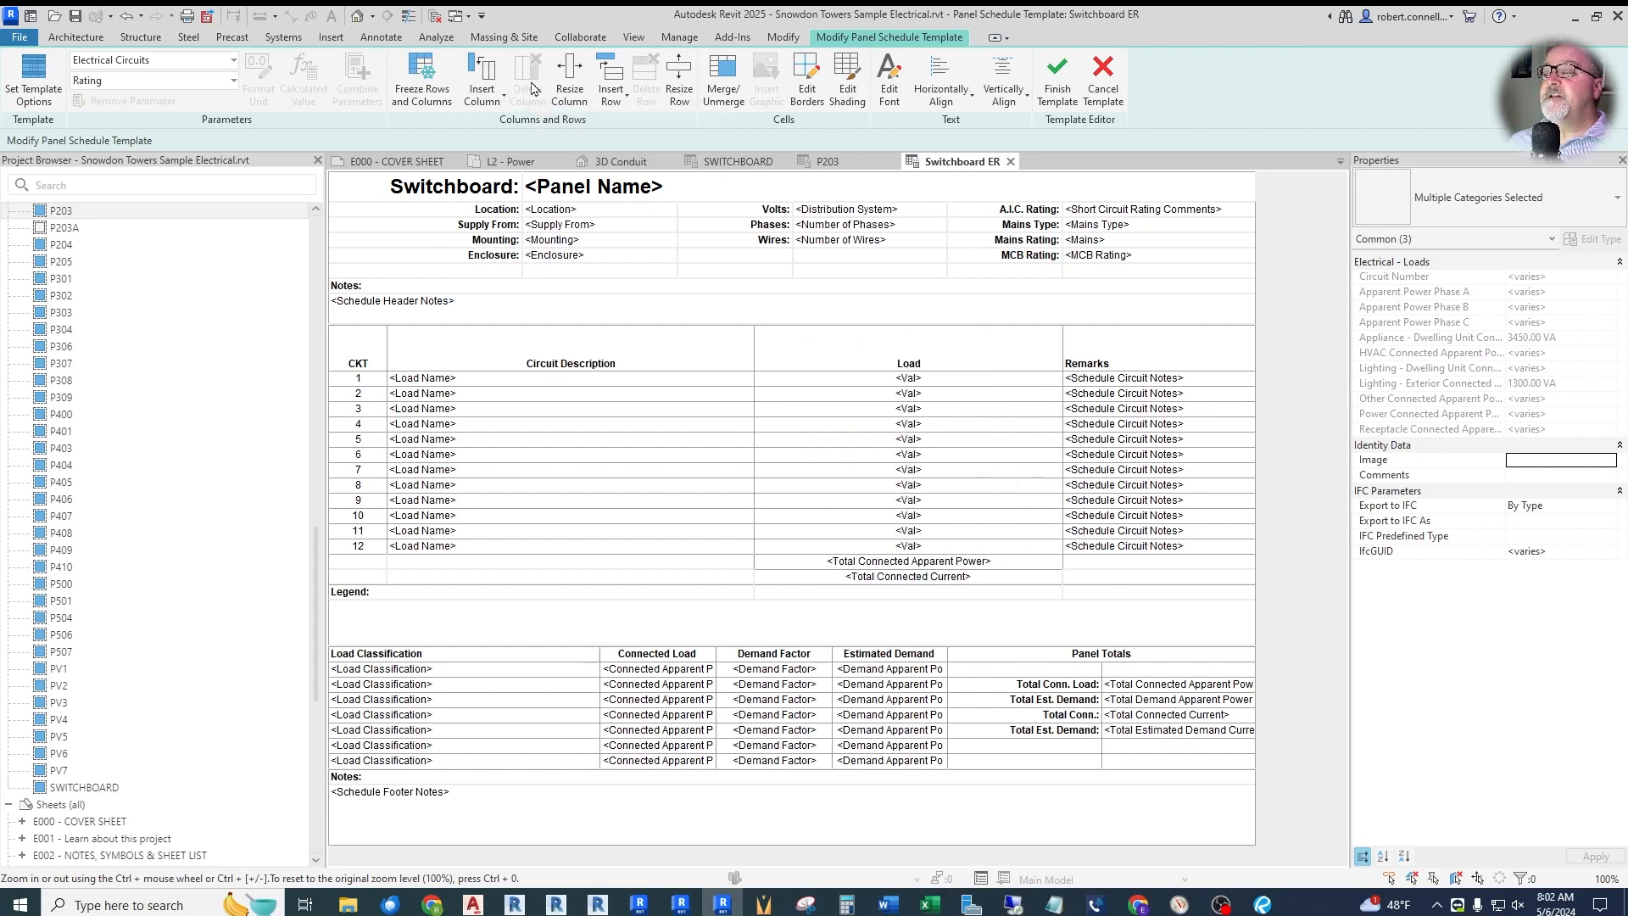
# - Widen the template's Circuit Description column against the Load column and set the total template width to 10 inches
pyautogui.moveTo(755, 357); pyautogui.dragTo(922, 359)
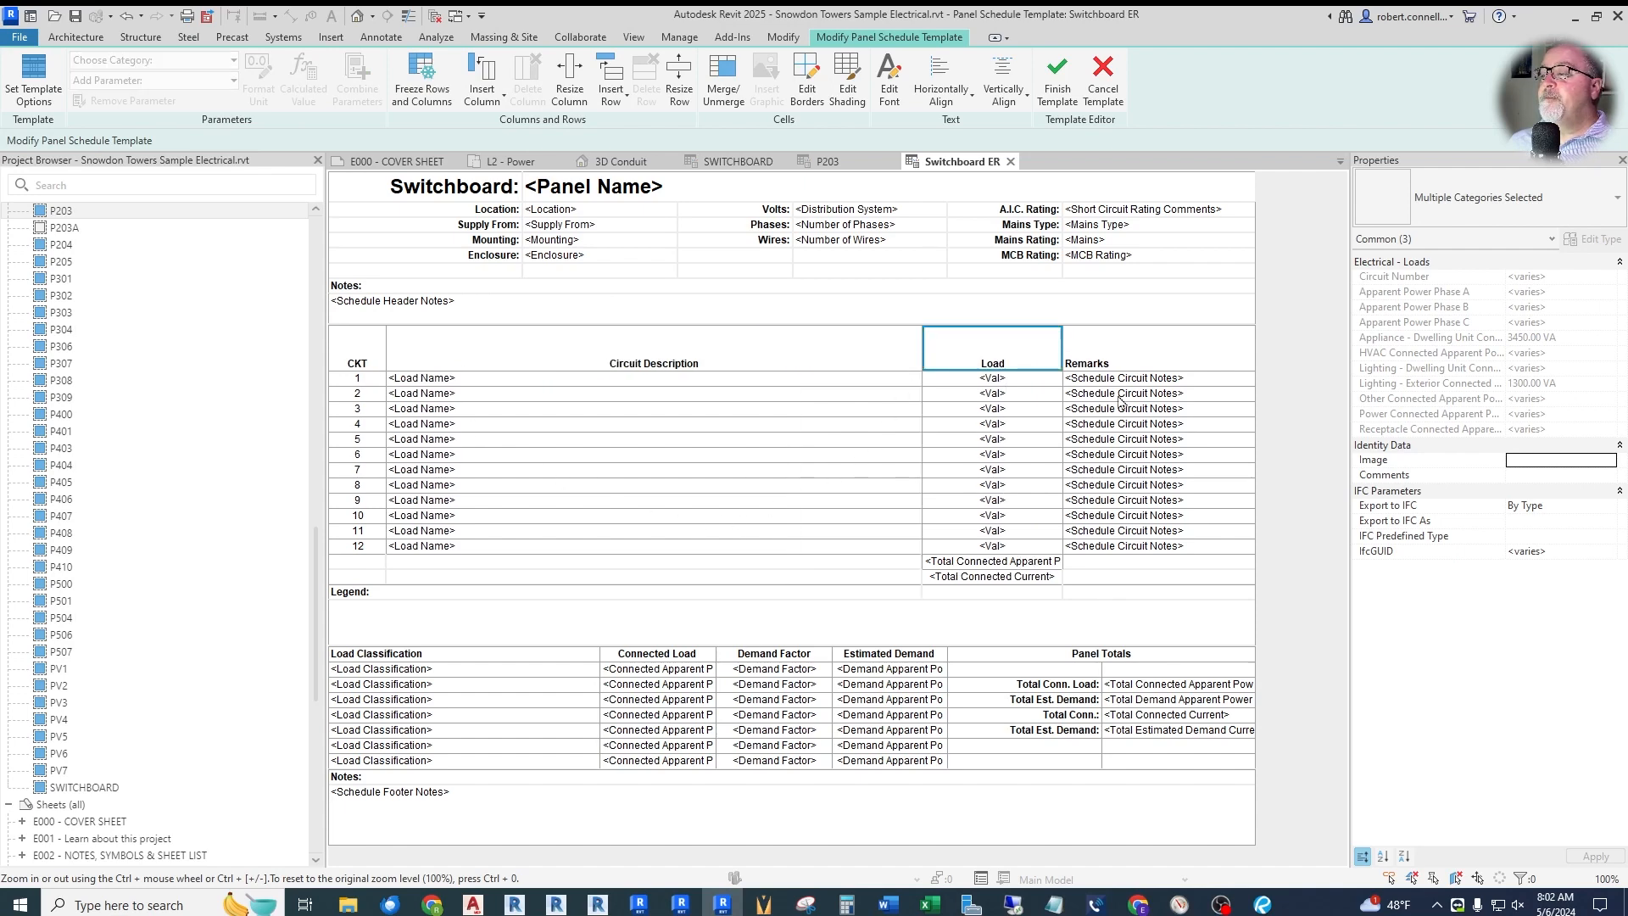
pyautogui.click(33, 80)
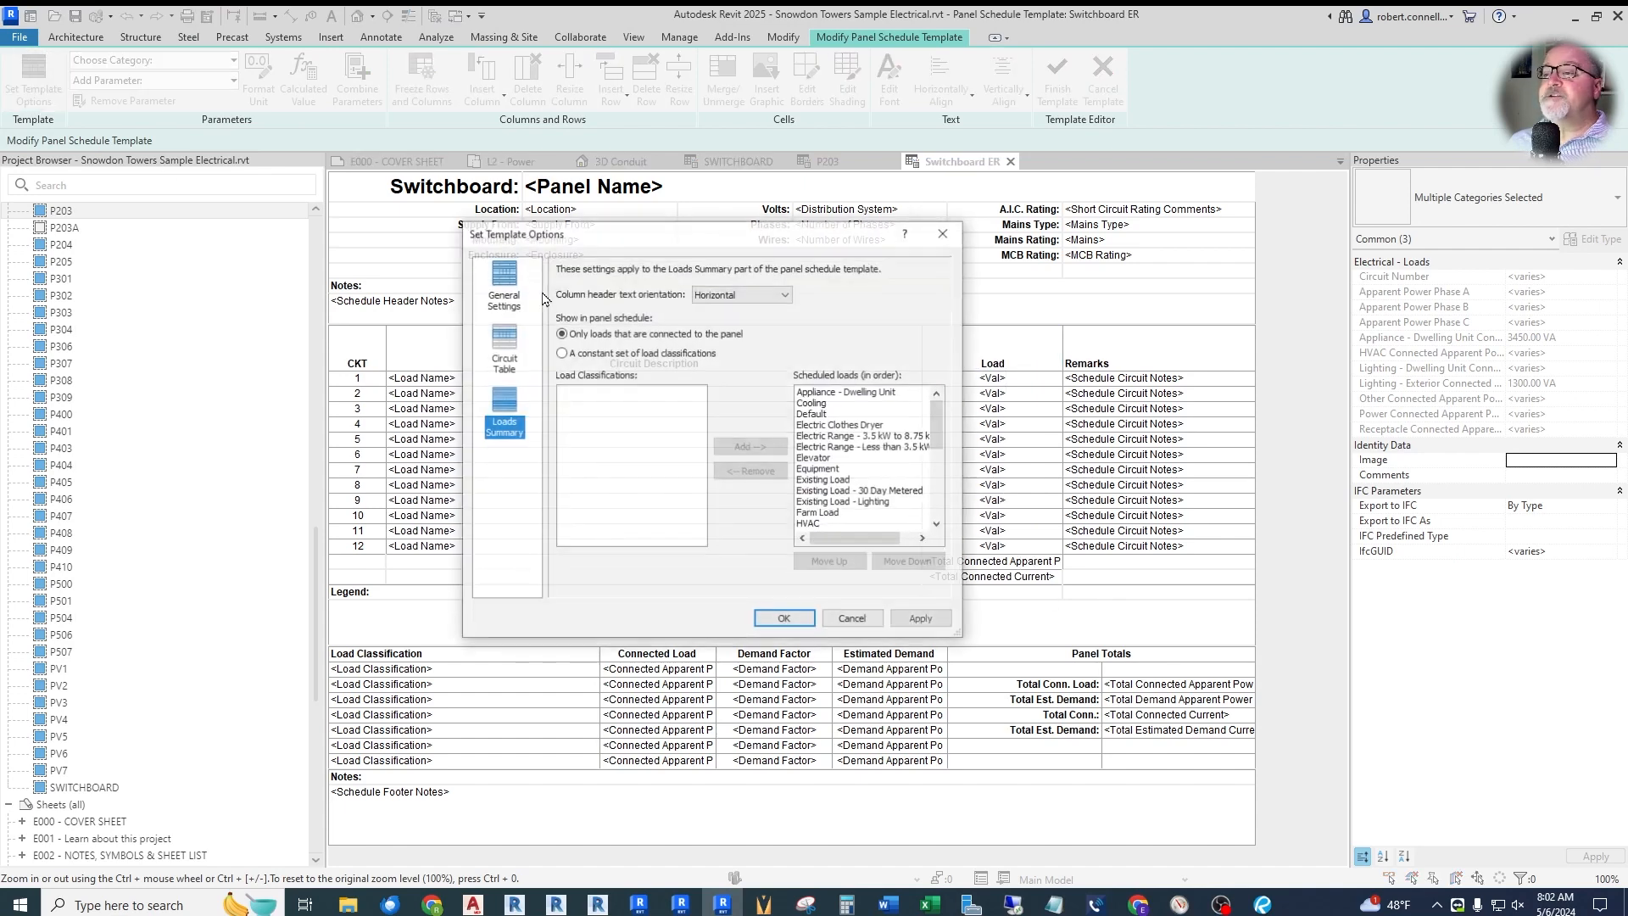
pyautogui.click(506, 278)
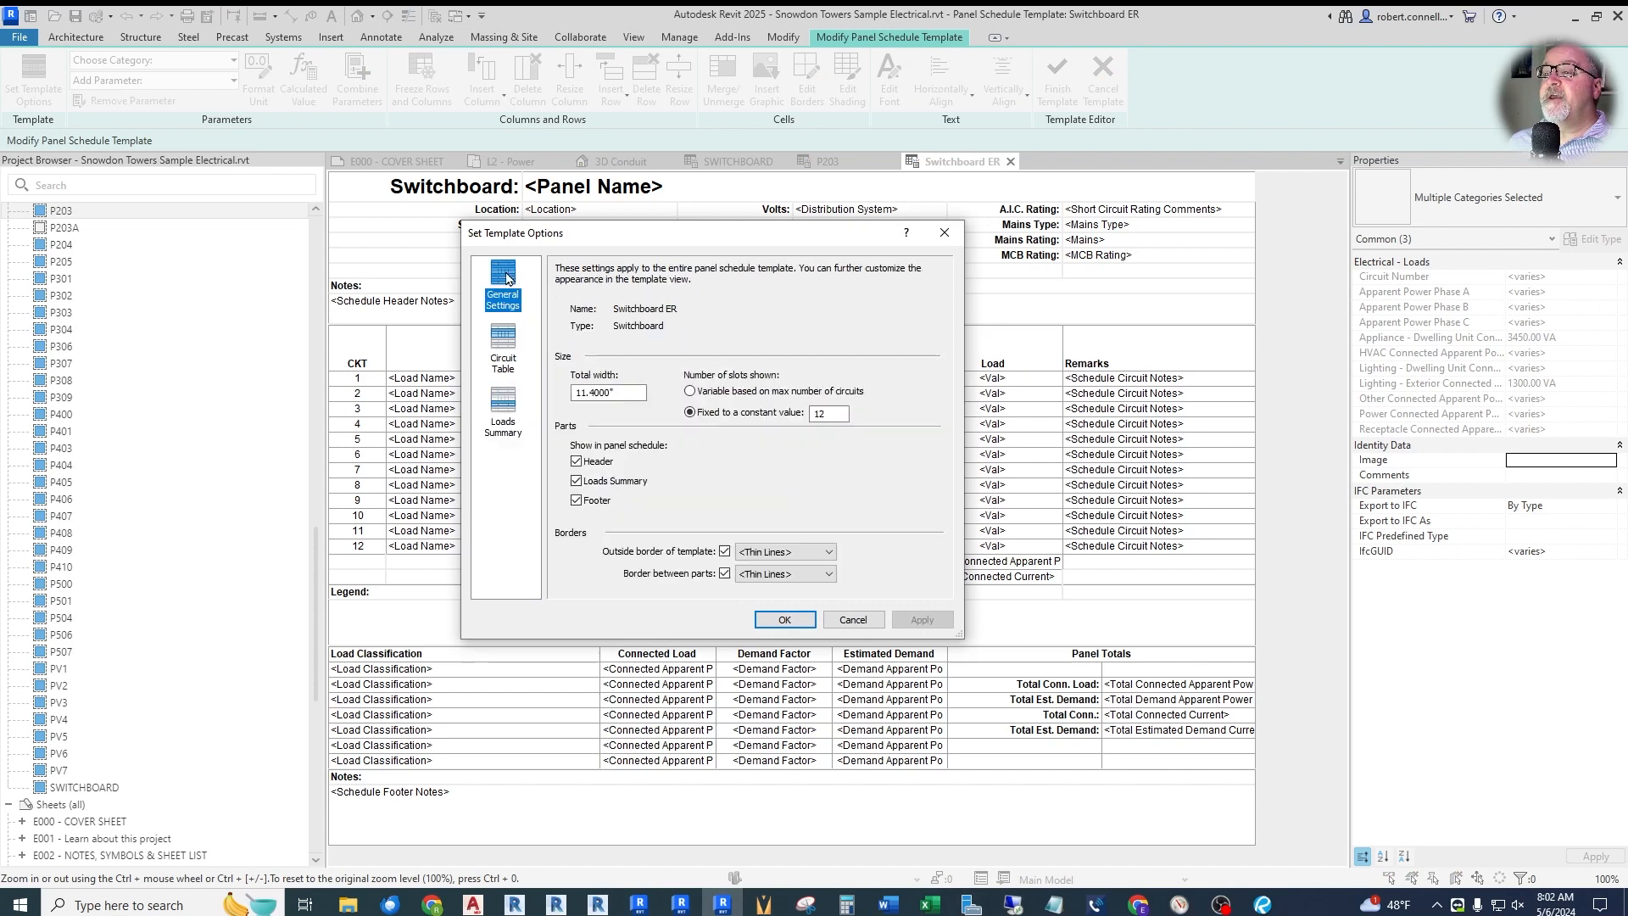
pyautogui.doubleClick(609, 390)
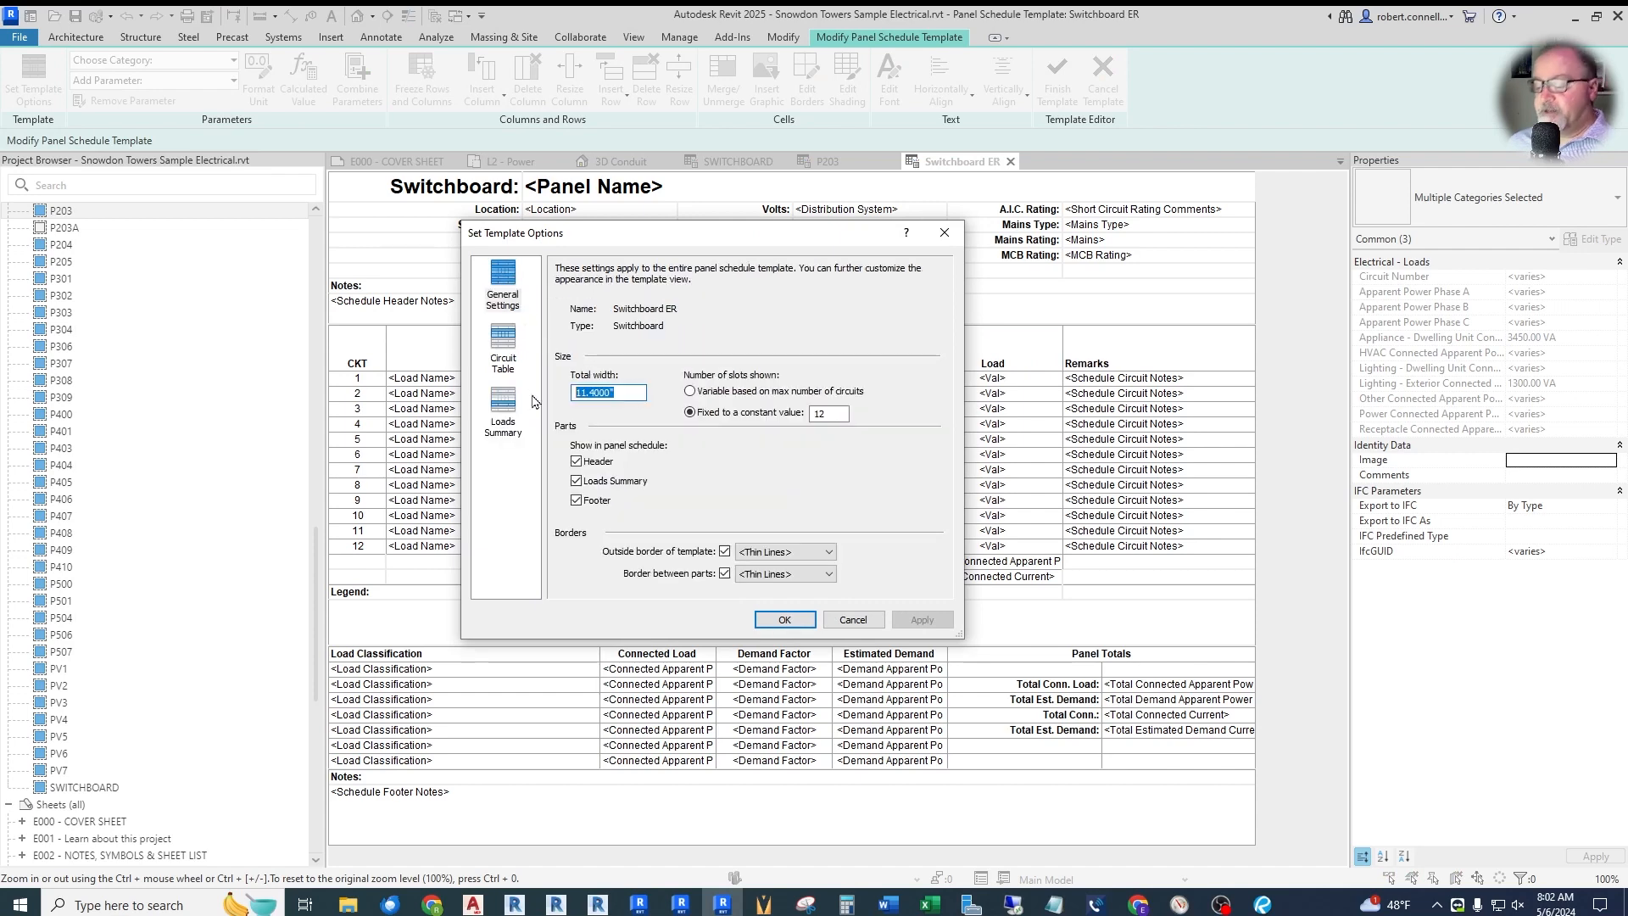
pyautogui.write('10')
pyautogui.press('Return')
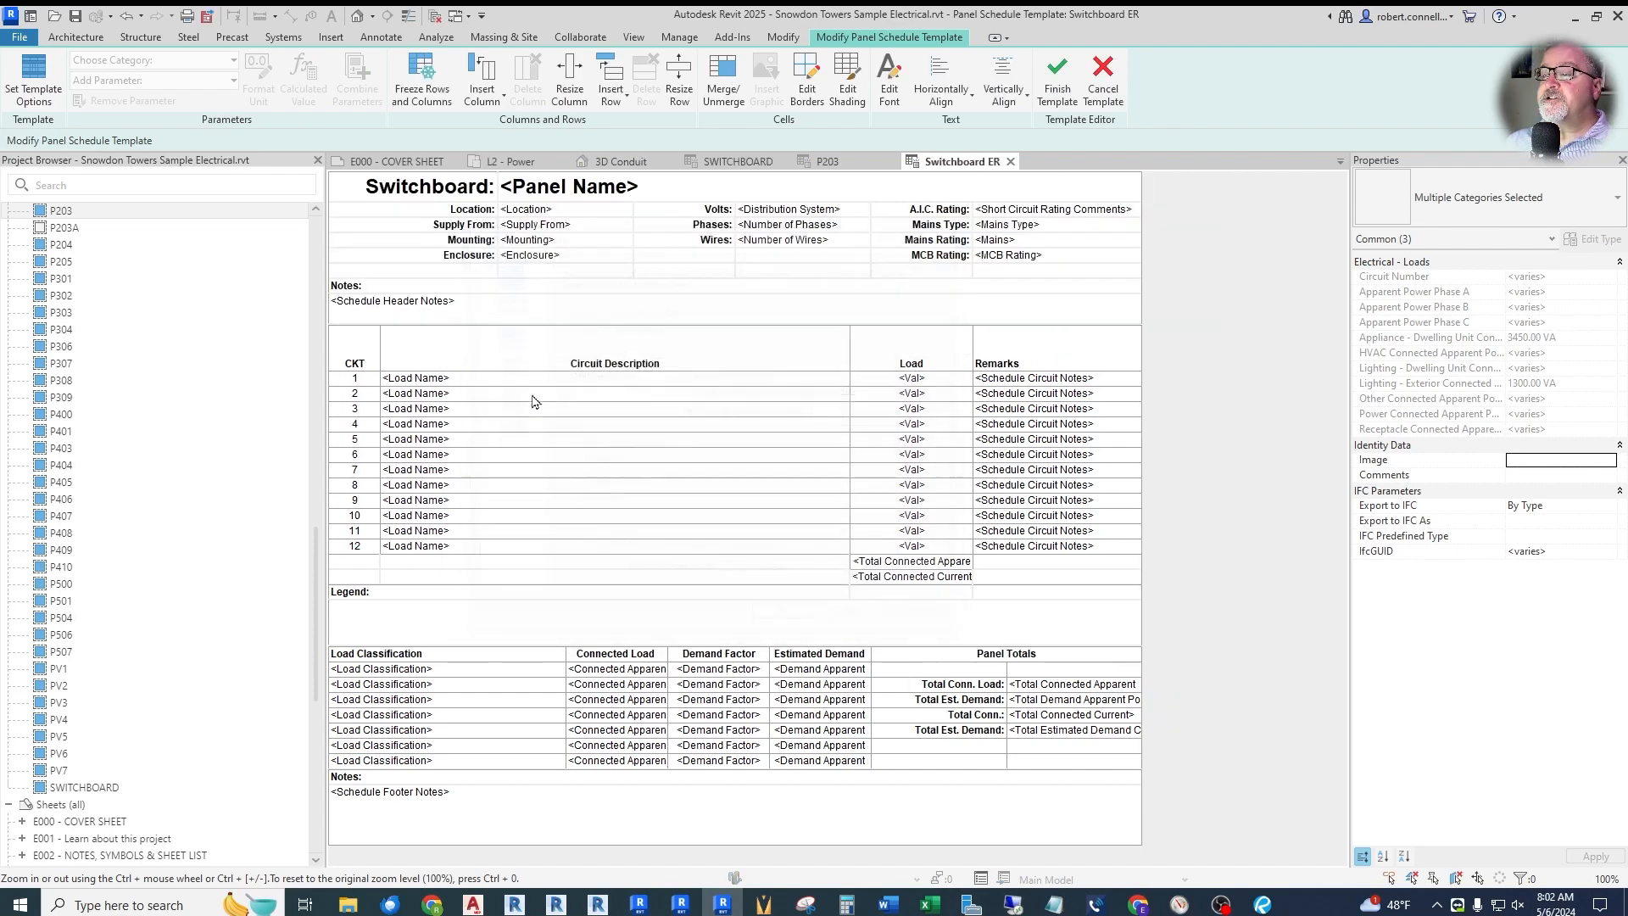
pyautogui.moveTo(851, 350); pyautogui.dragTo(869, 351)
# - Replace the template's title label before the panel name with "Meter Center:"
pyautogui.click(505, 180)
pyautogui.doubleClick(441, 189)
pyautogui.moveTo(452, 188); pyautogui.dragTo(328, 199)
pyautogui.write('Meter Center:')
pyautogui.press('Return')
# - Change the title label in the template header to "Generator:"
pyautogui.click(441, 187)
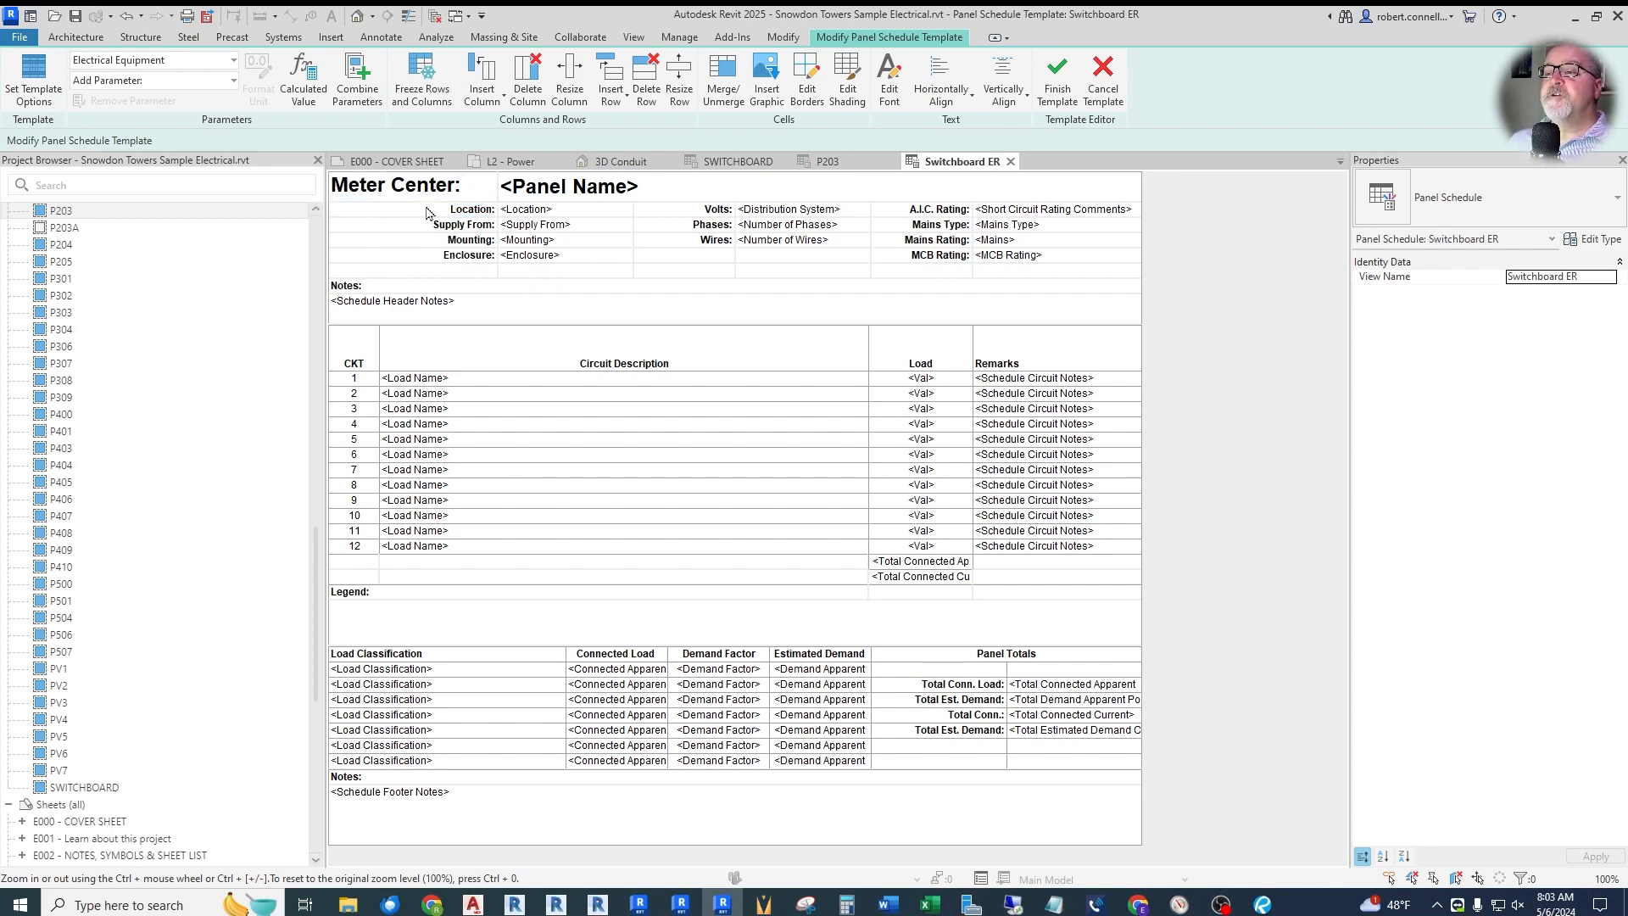
pyautogui.moveTo(455, 185); pyautogui.dragTo(298, 189)
pyautogui.write('Gen')
pyautogui.write('erator')
pyautogui.press('Return')
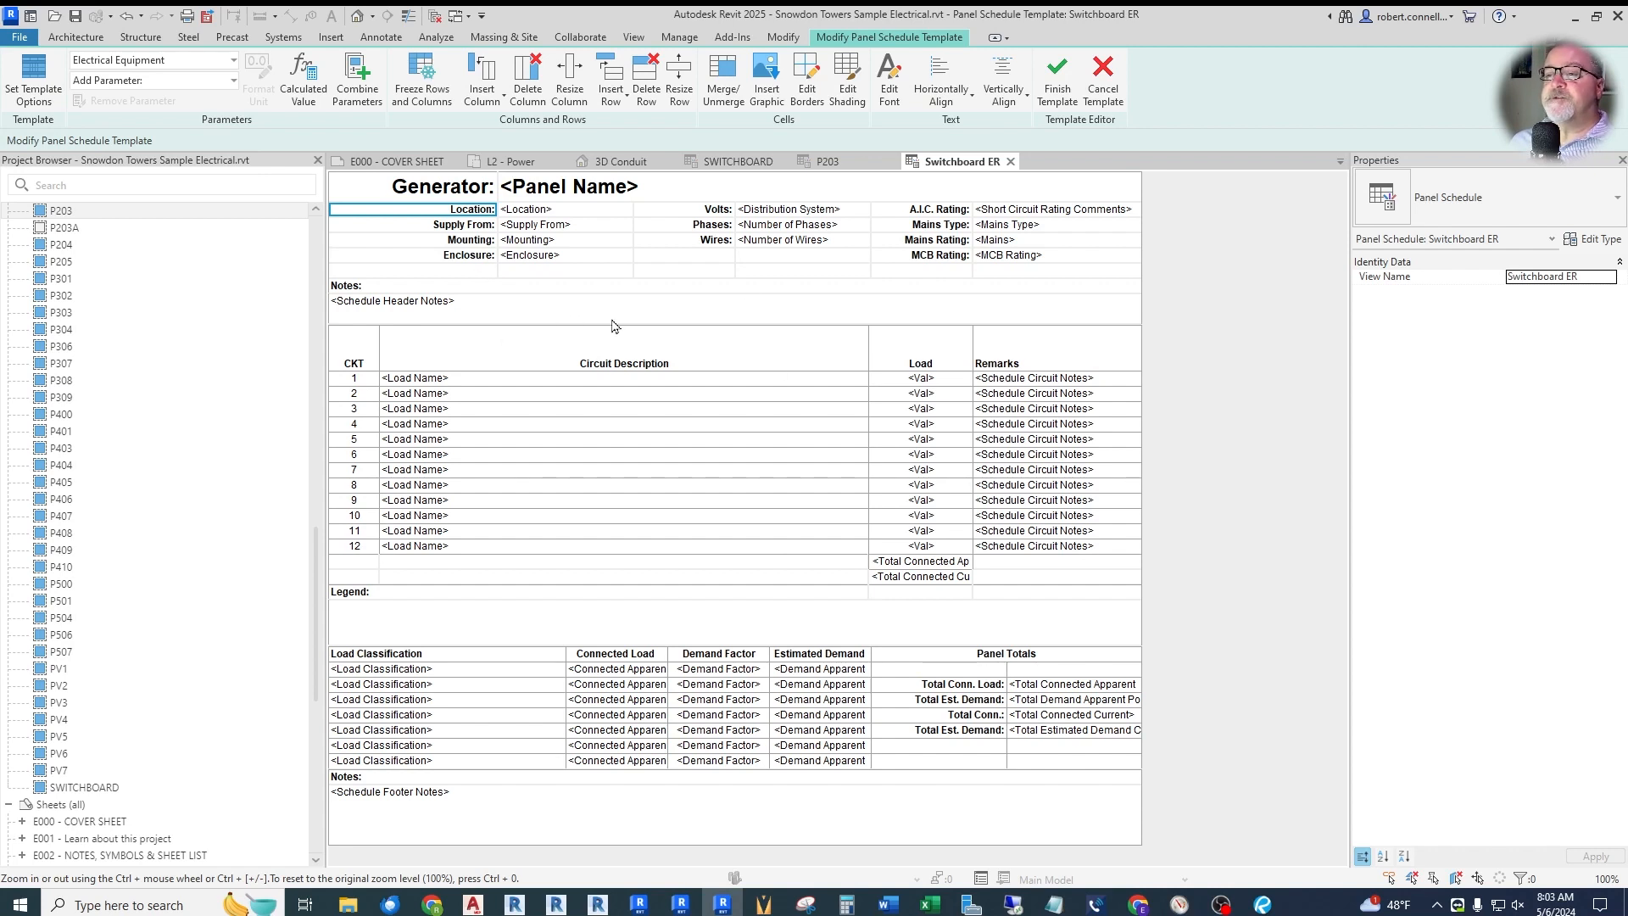
# - Restore the template's title label to "Switchboard:"
pyautogui.click(397, 186)
pyautogui.moveTo(392, 186); pyautogui.dragTo(491, 188)
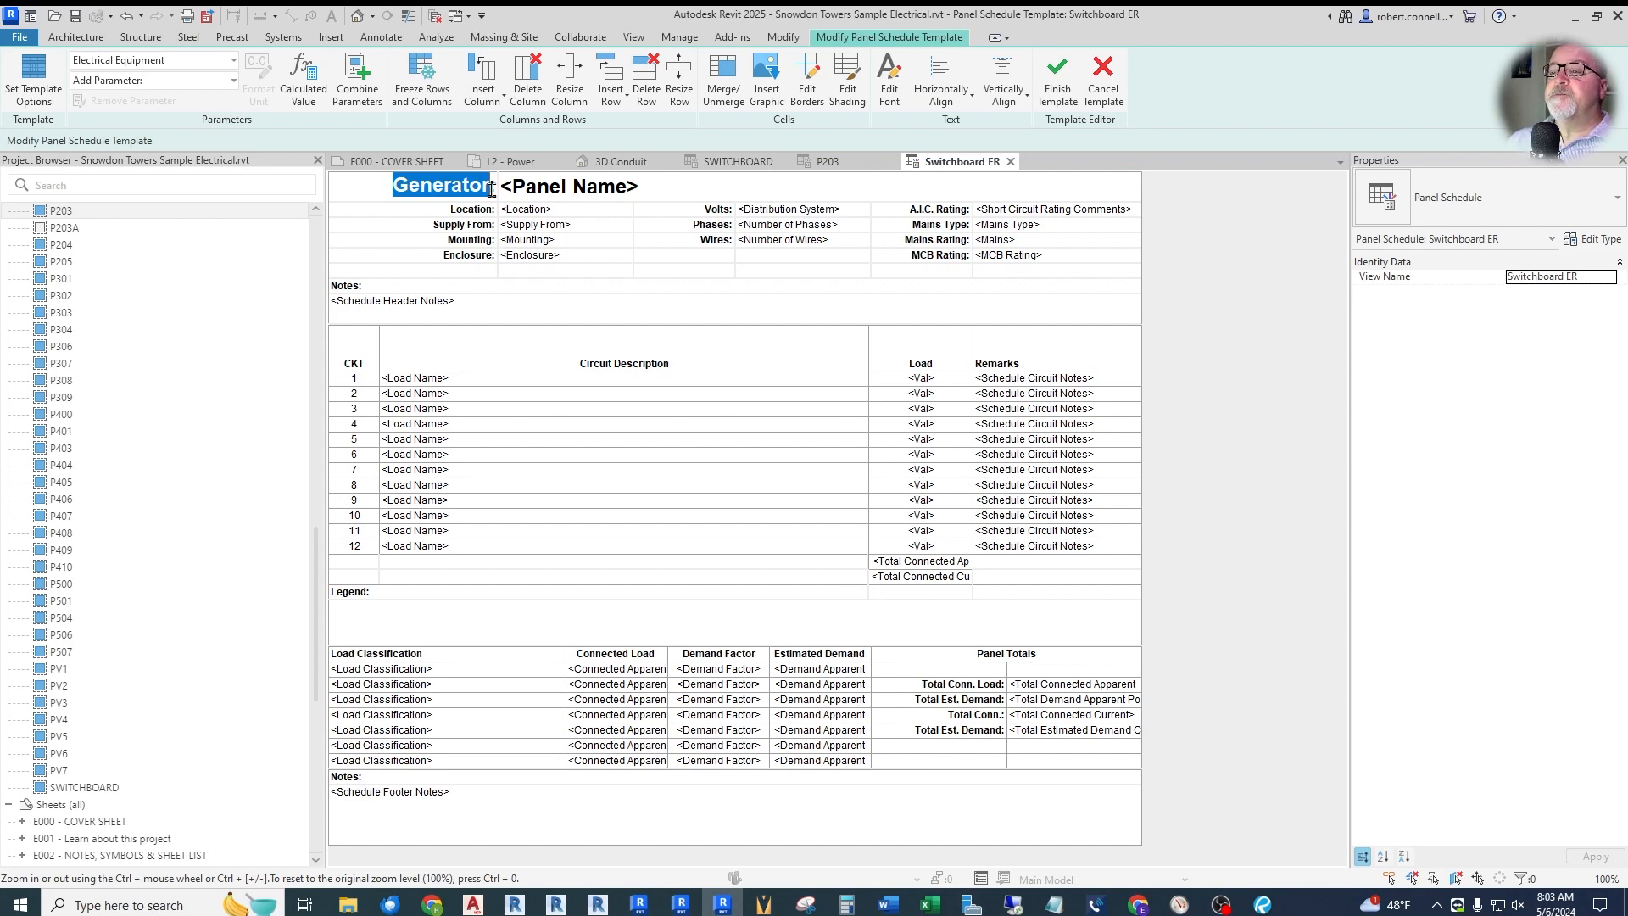
pyautogui.press('BackSpace')
pyautogui.write('Switchboard:')
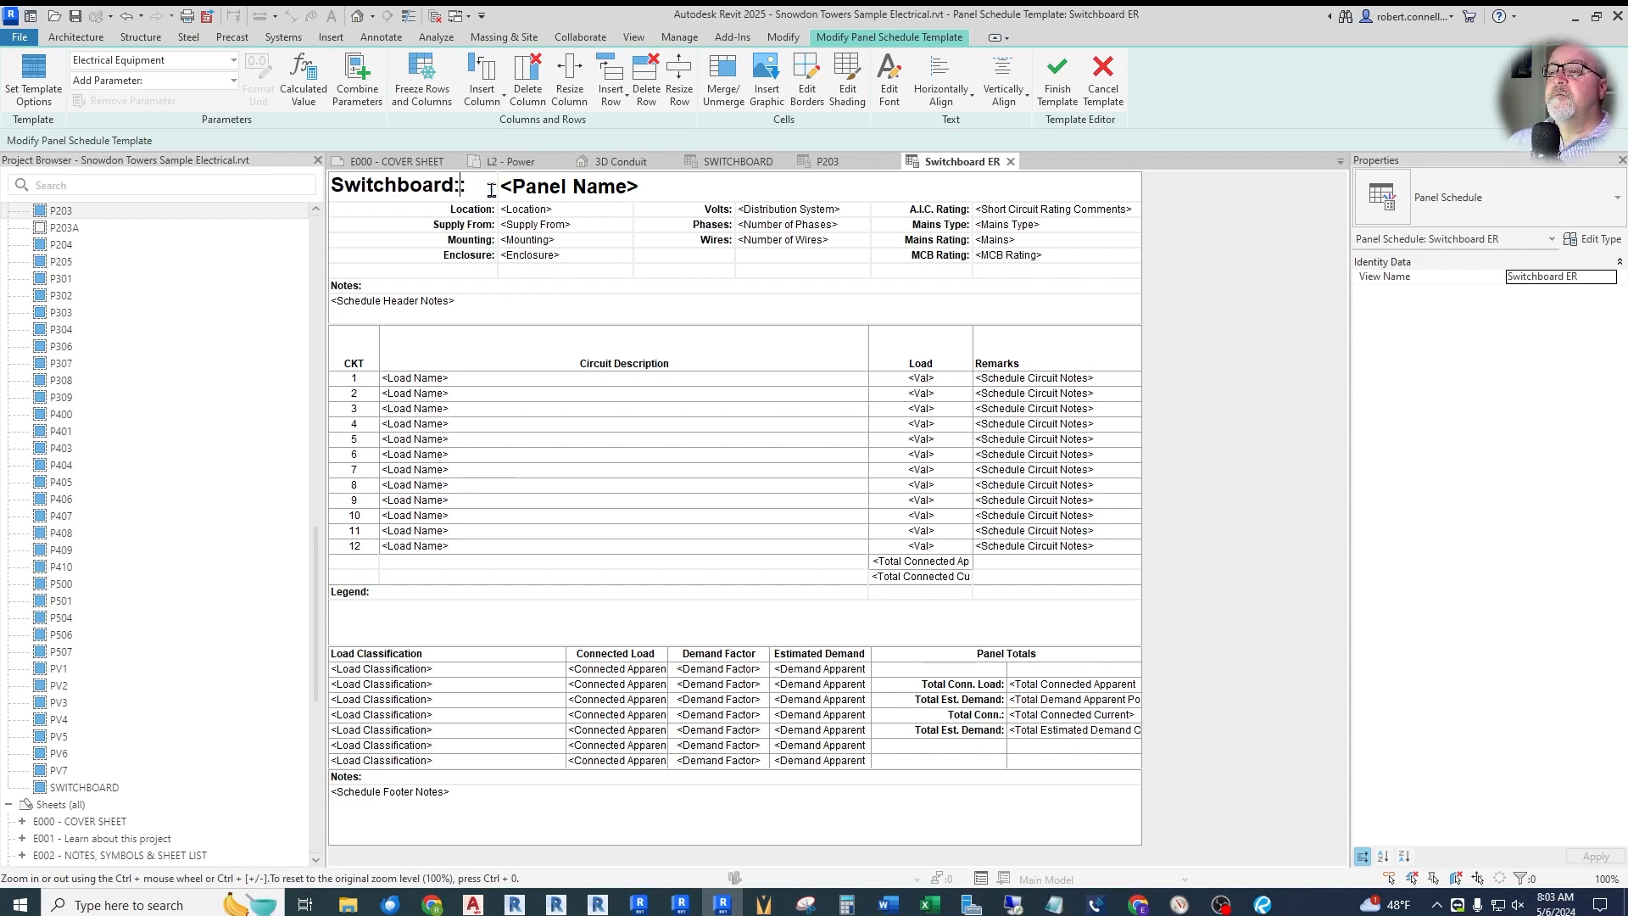
pyautogui.press('Return')
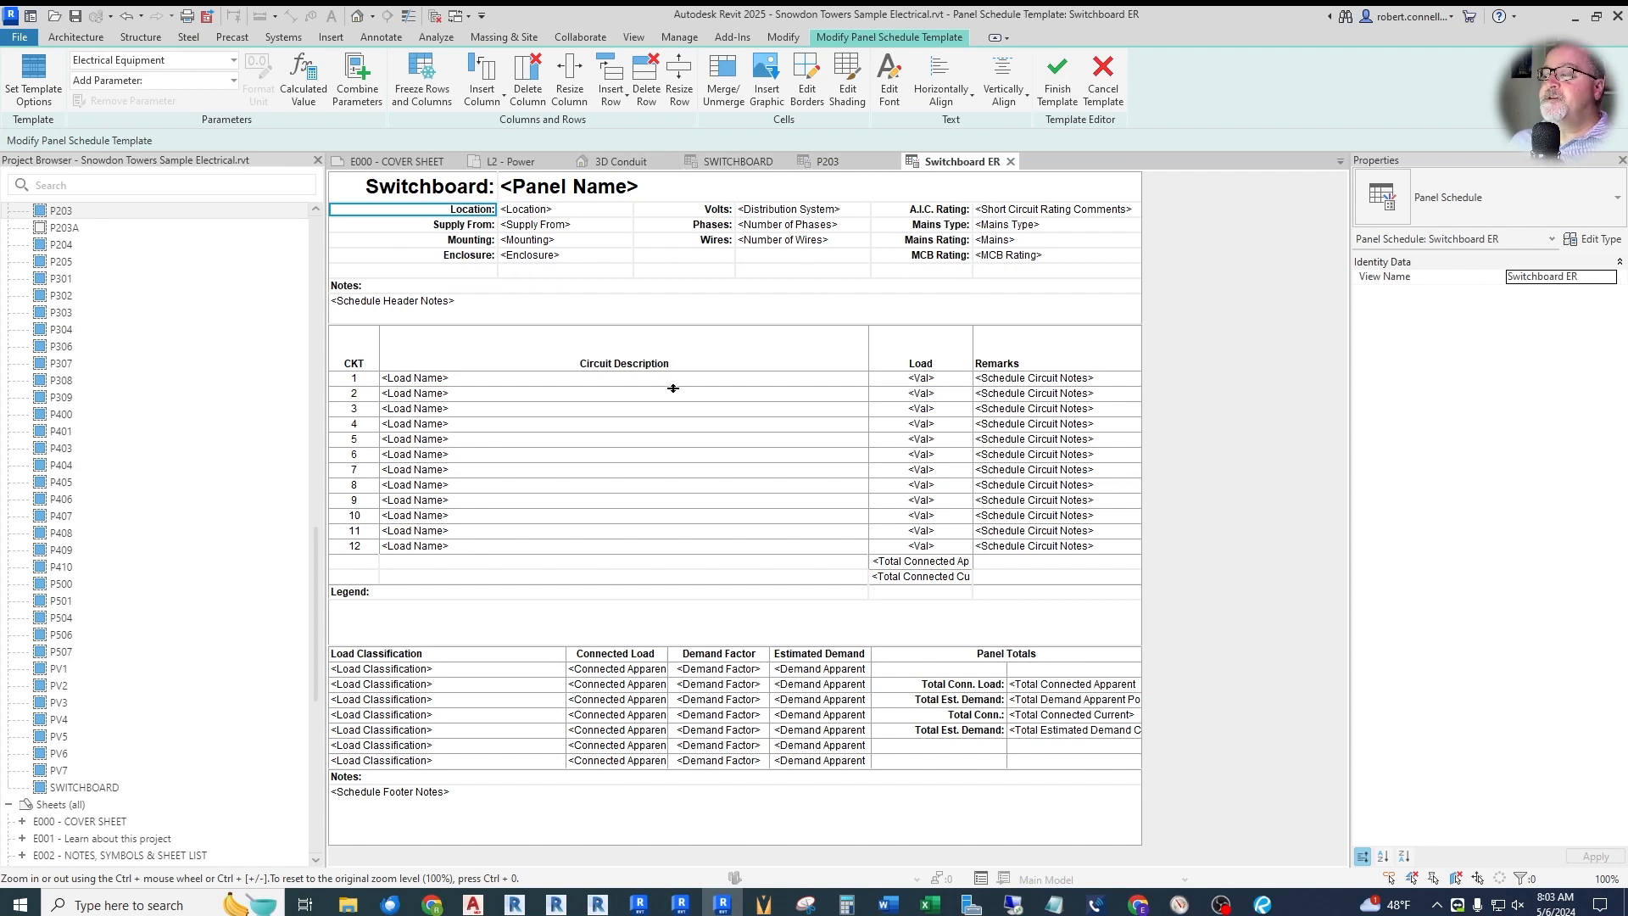
# - Finish editing the template and apply Switchboard ER to the SWITCHBOARD panel schedule, accepting the possible loss of text
pyautogui.click(1057, 84)
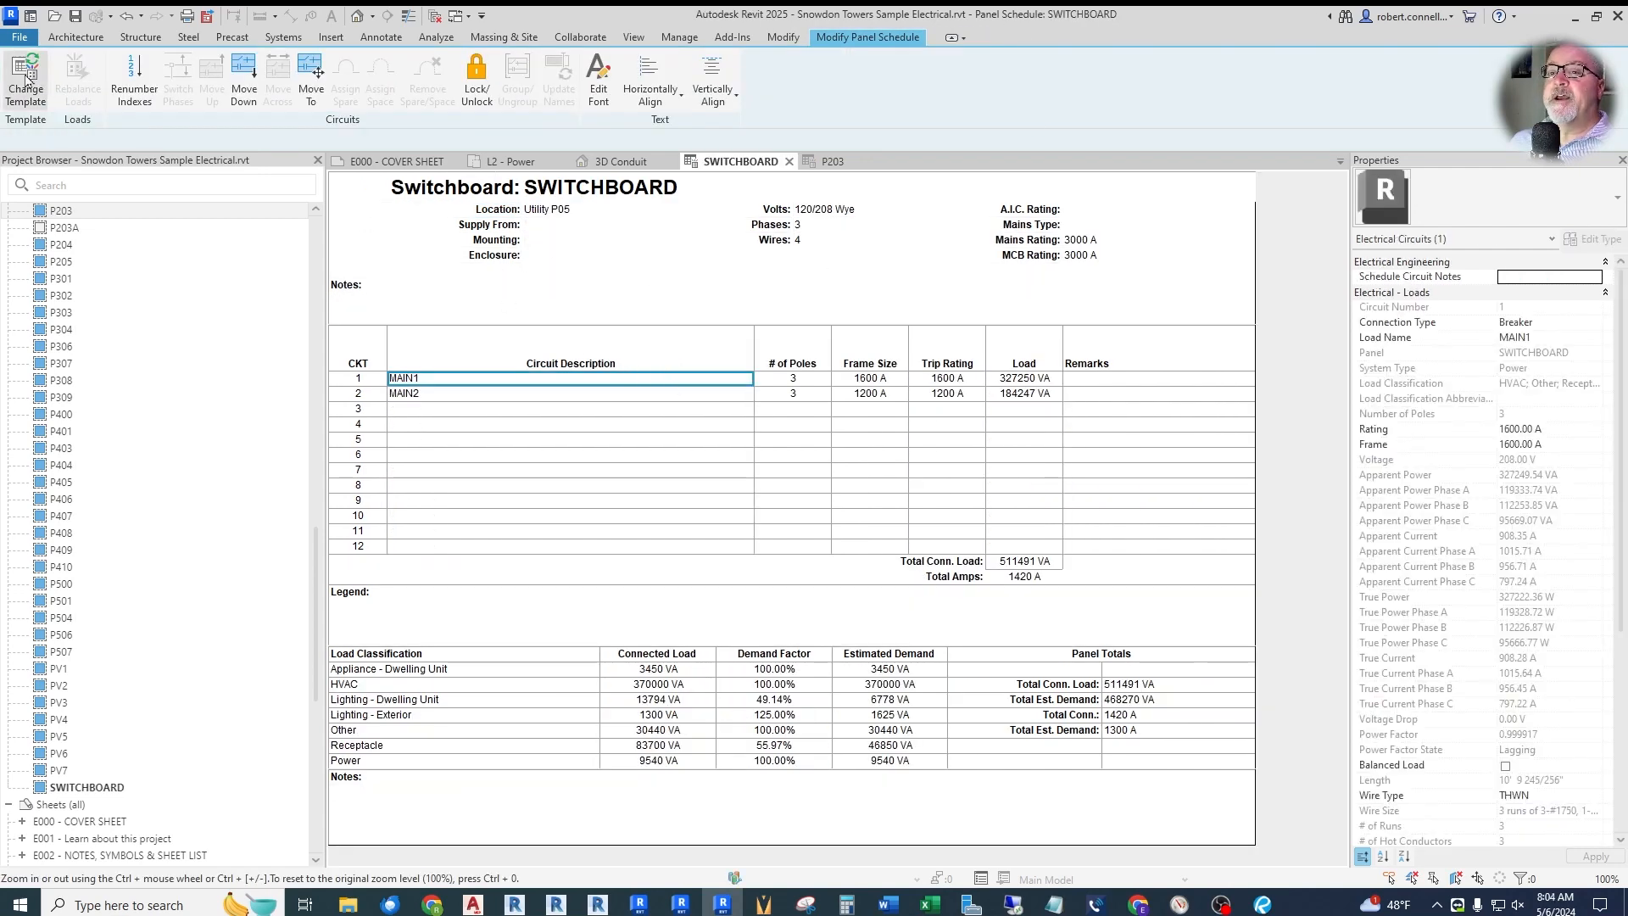
pyautogui.click(915, 521)
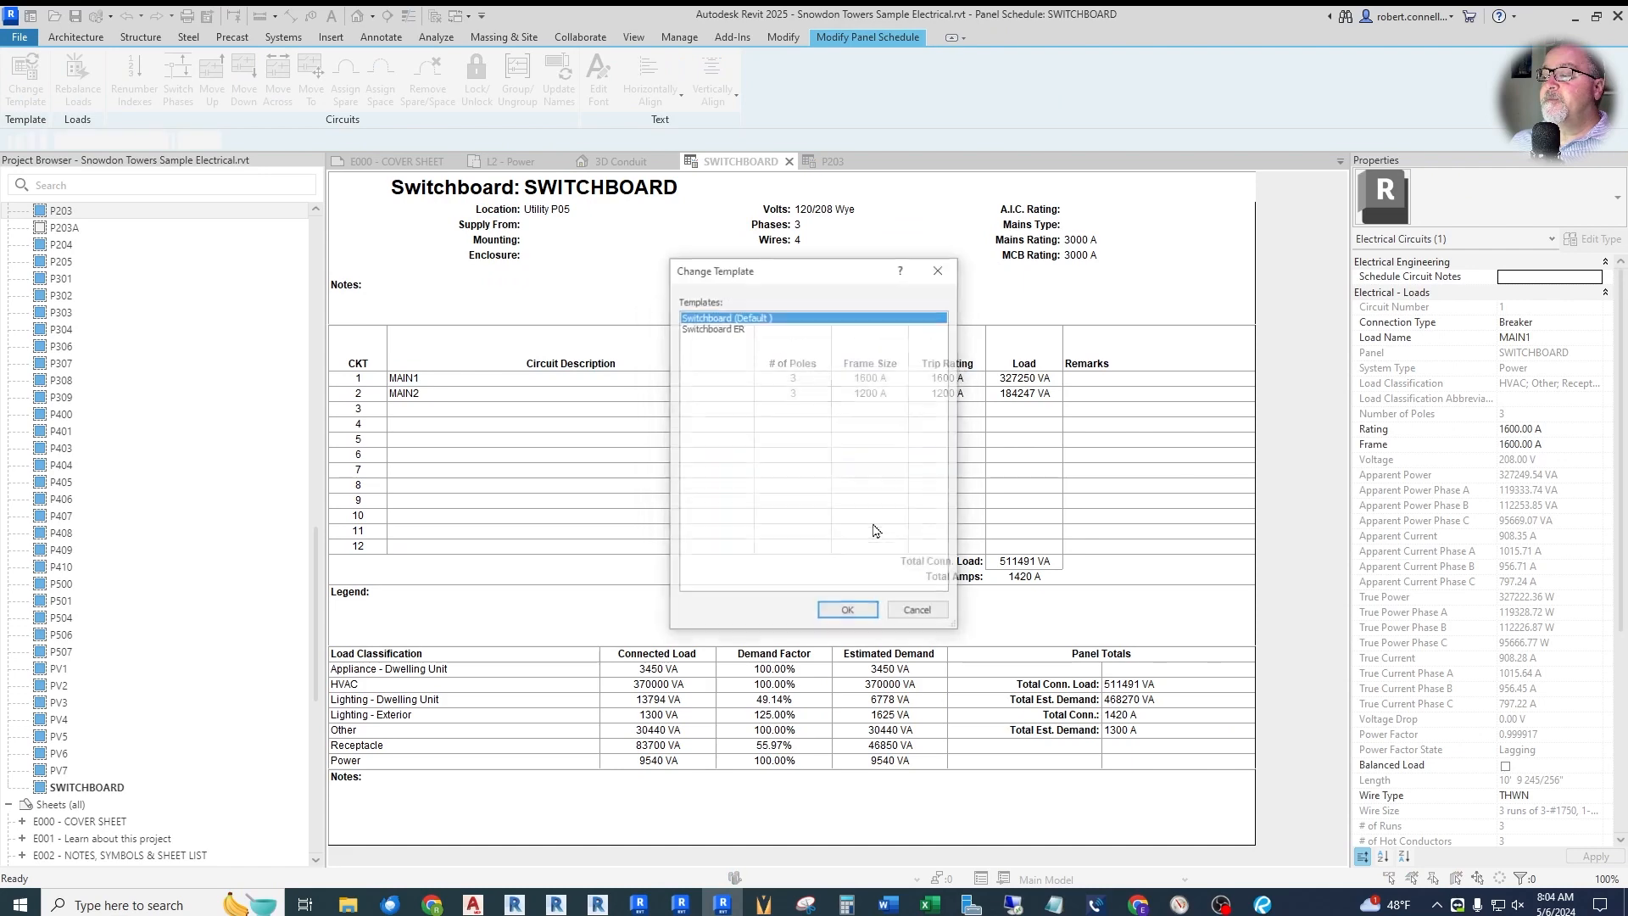
pyautogui.click(715, 328)
pyautogui.click(847, 612)
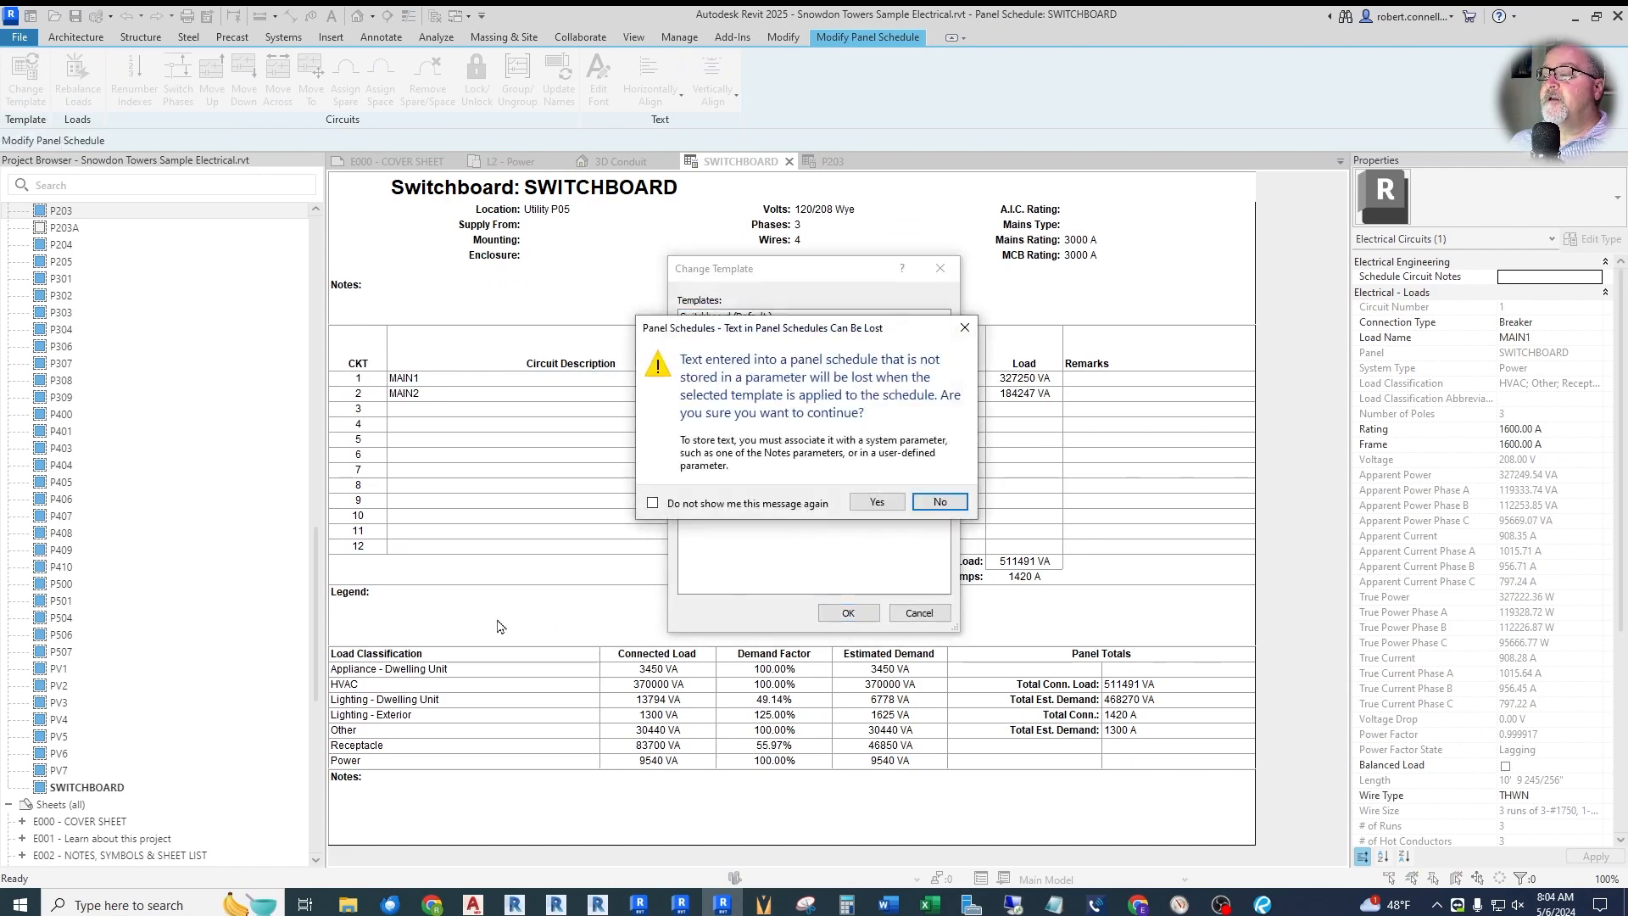
pyautogui.click(869, 500)
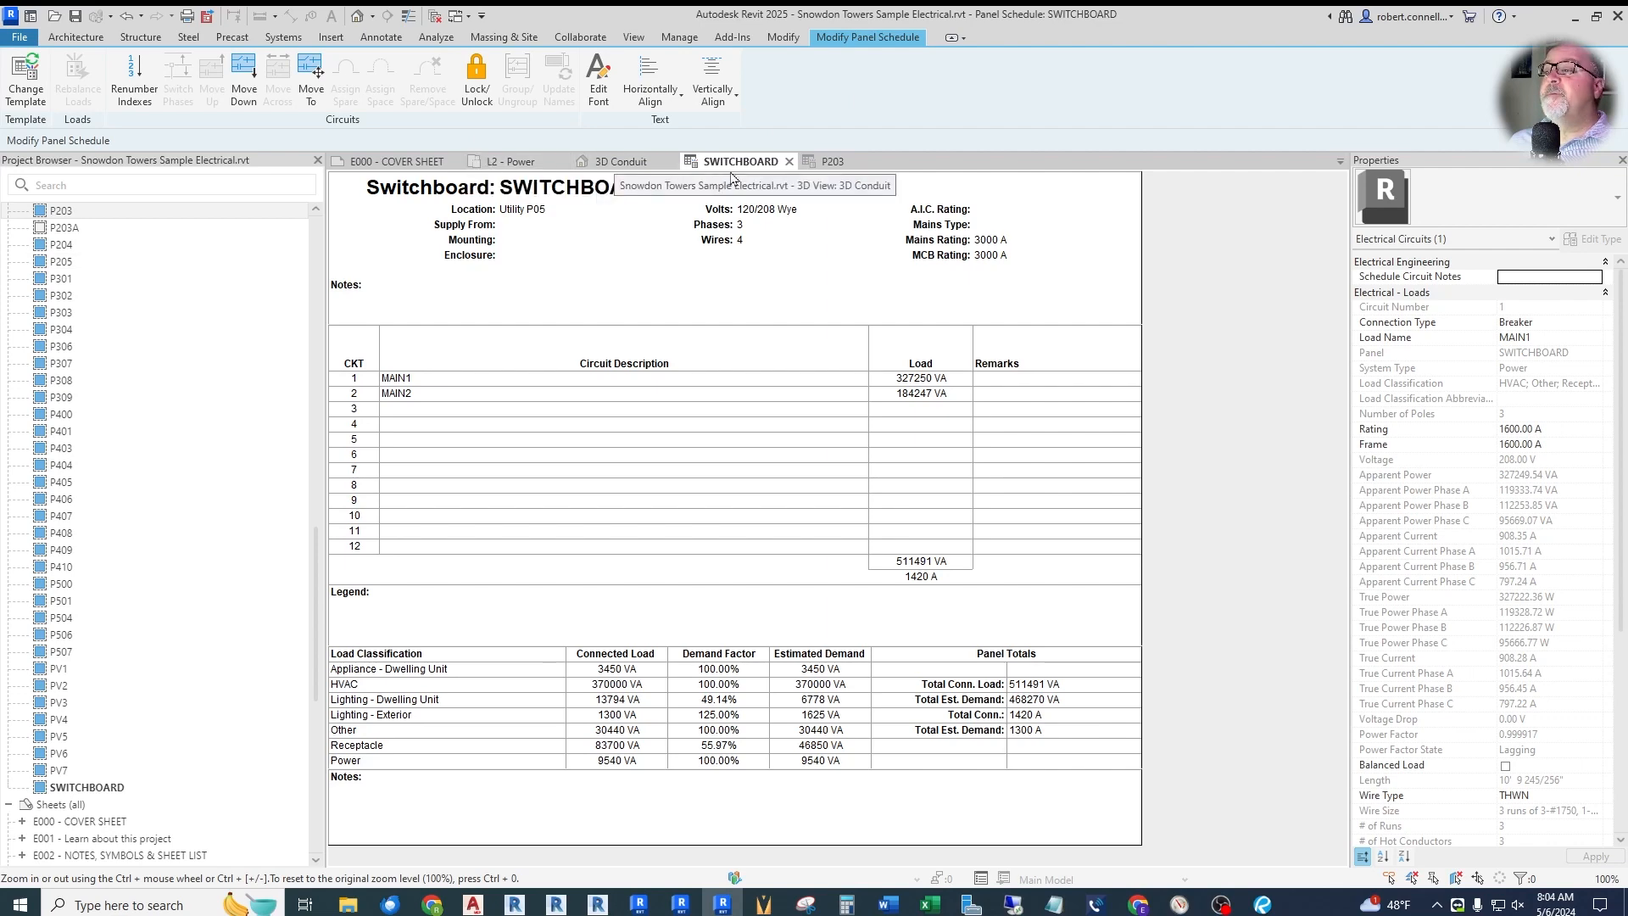
# - Open the P203 panel schedule from the P203 panelboard in the L2 - Power floor plan
pyautogui.click(830, 162)
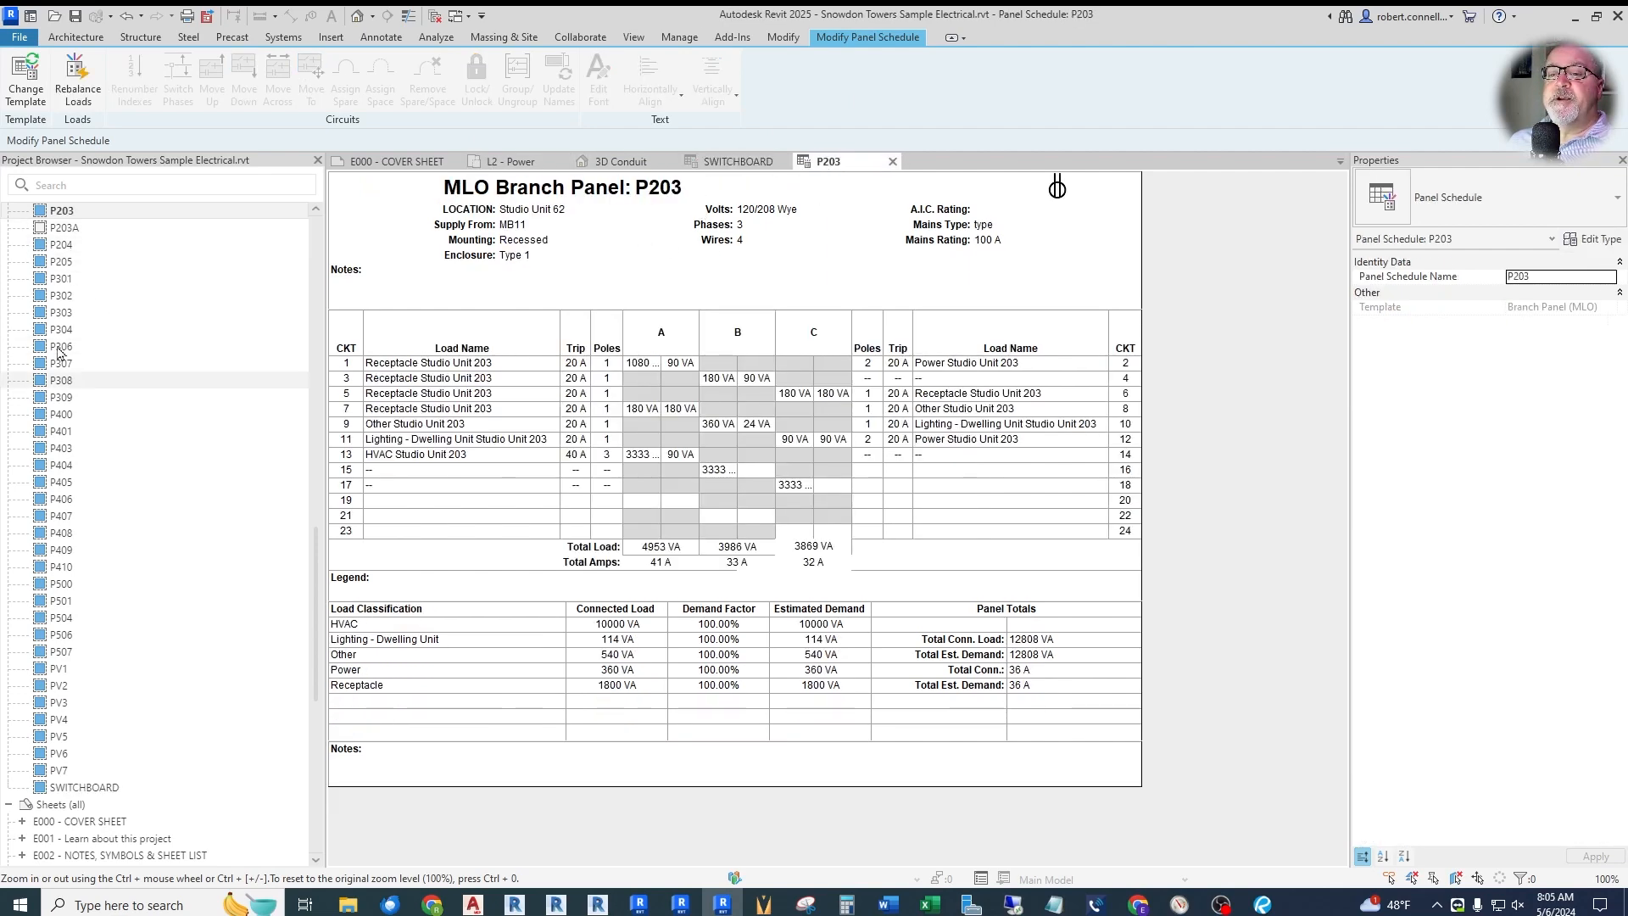
pyautogui.click(511, 162)
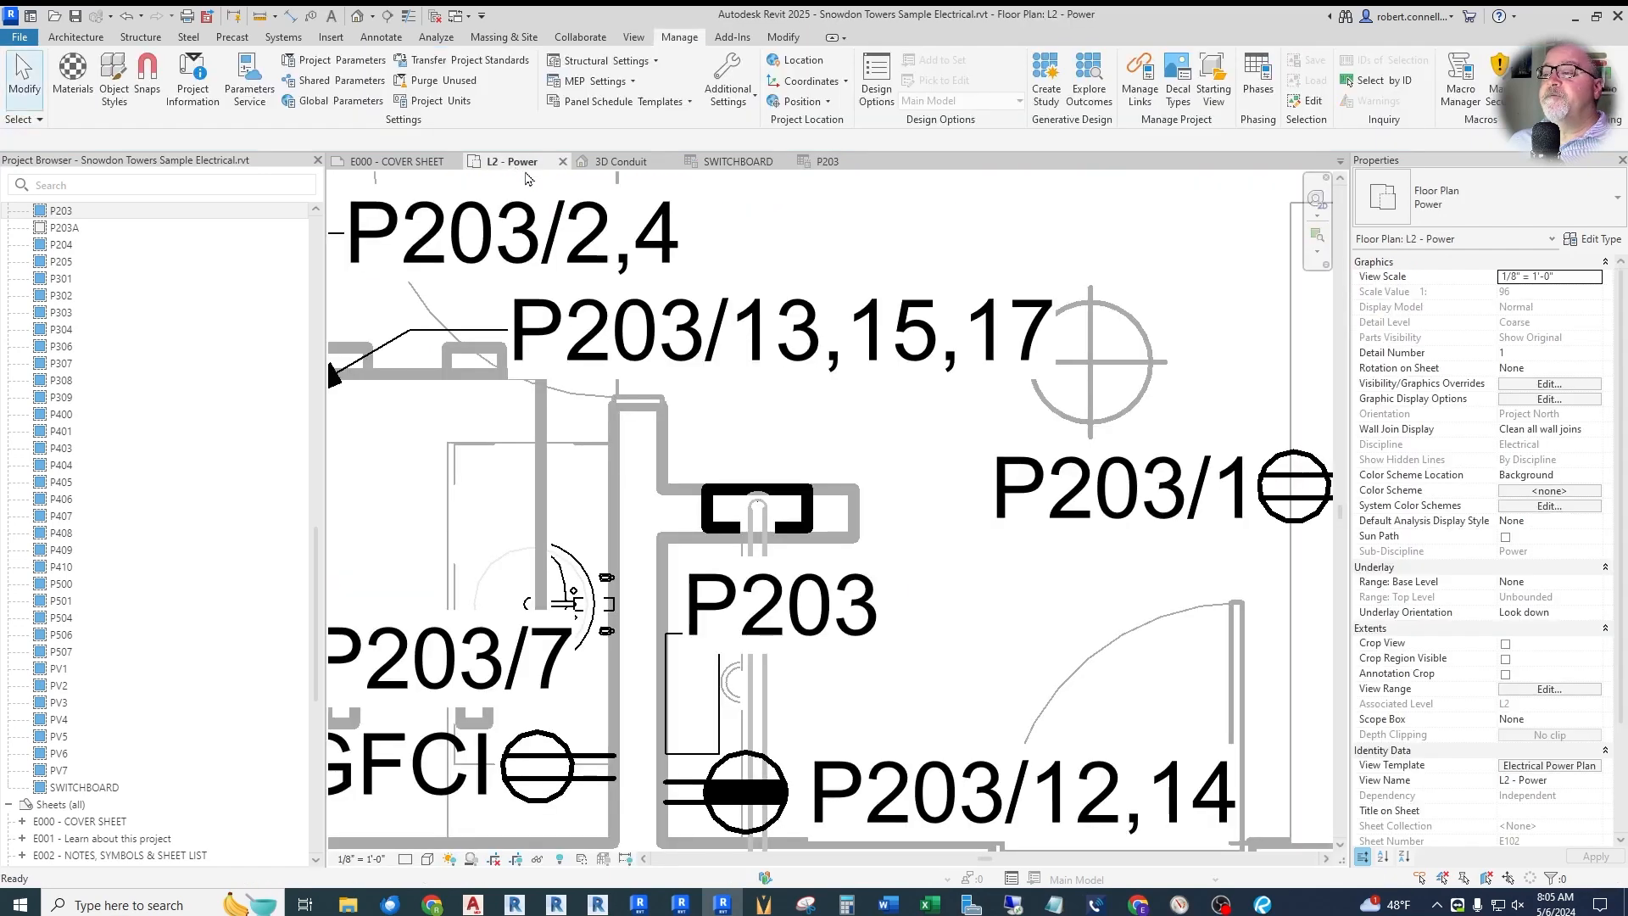
pyautogui.click(781, 510)
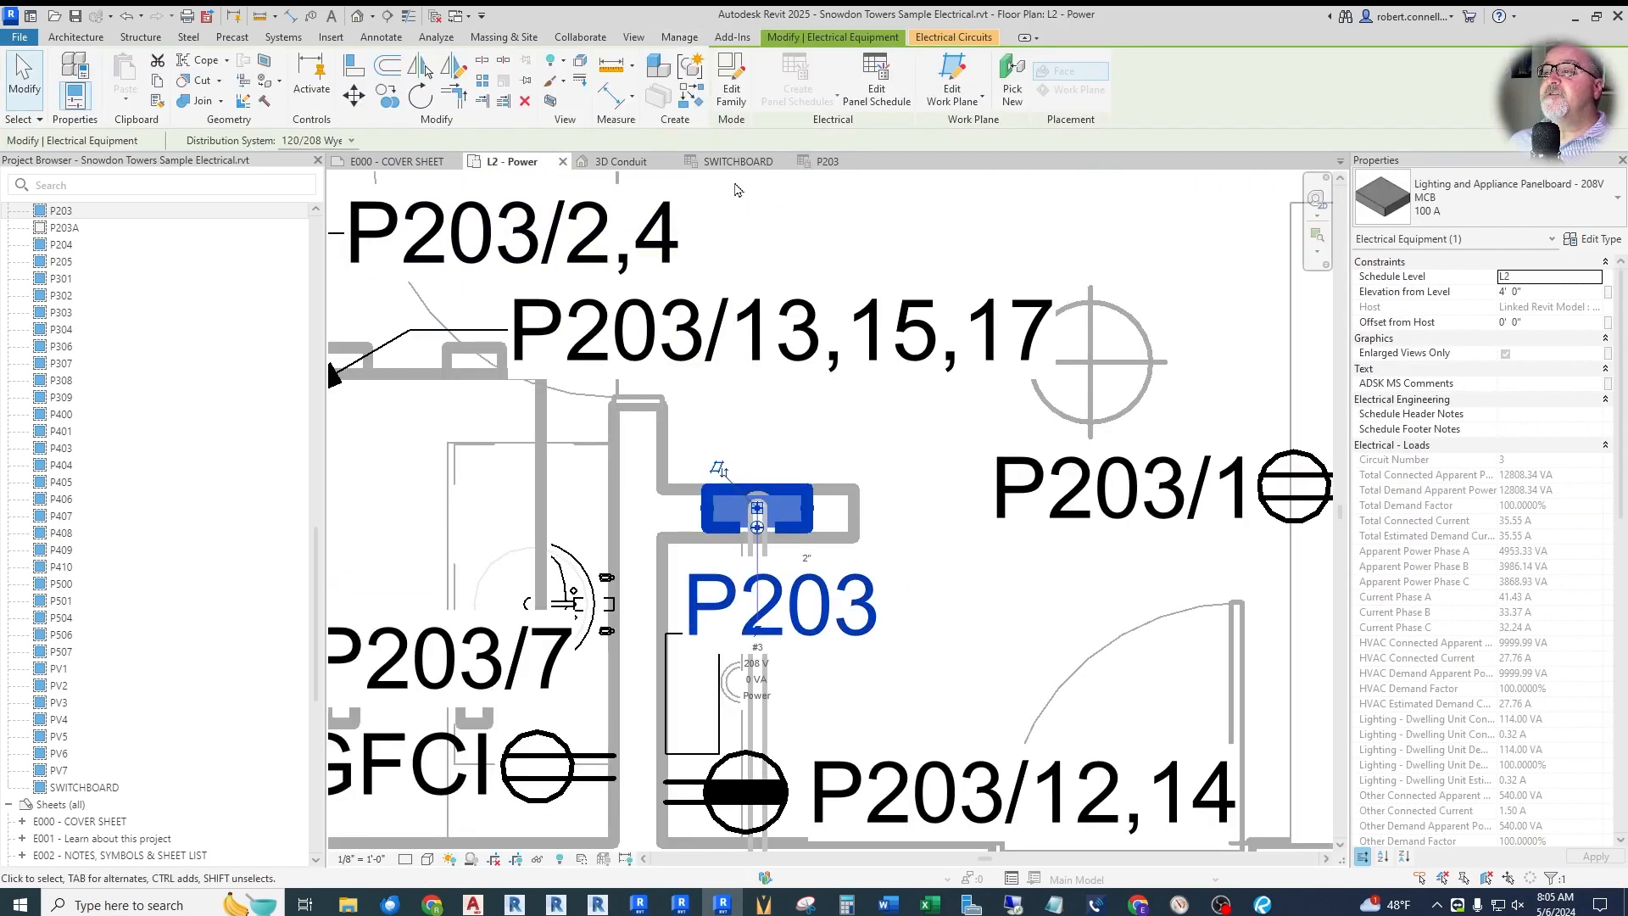
pyautogui.click(876, 86)
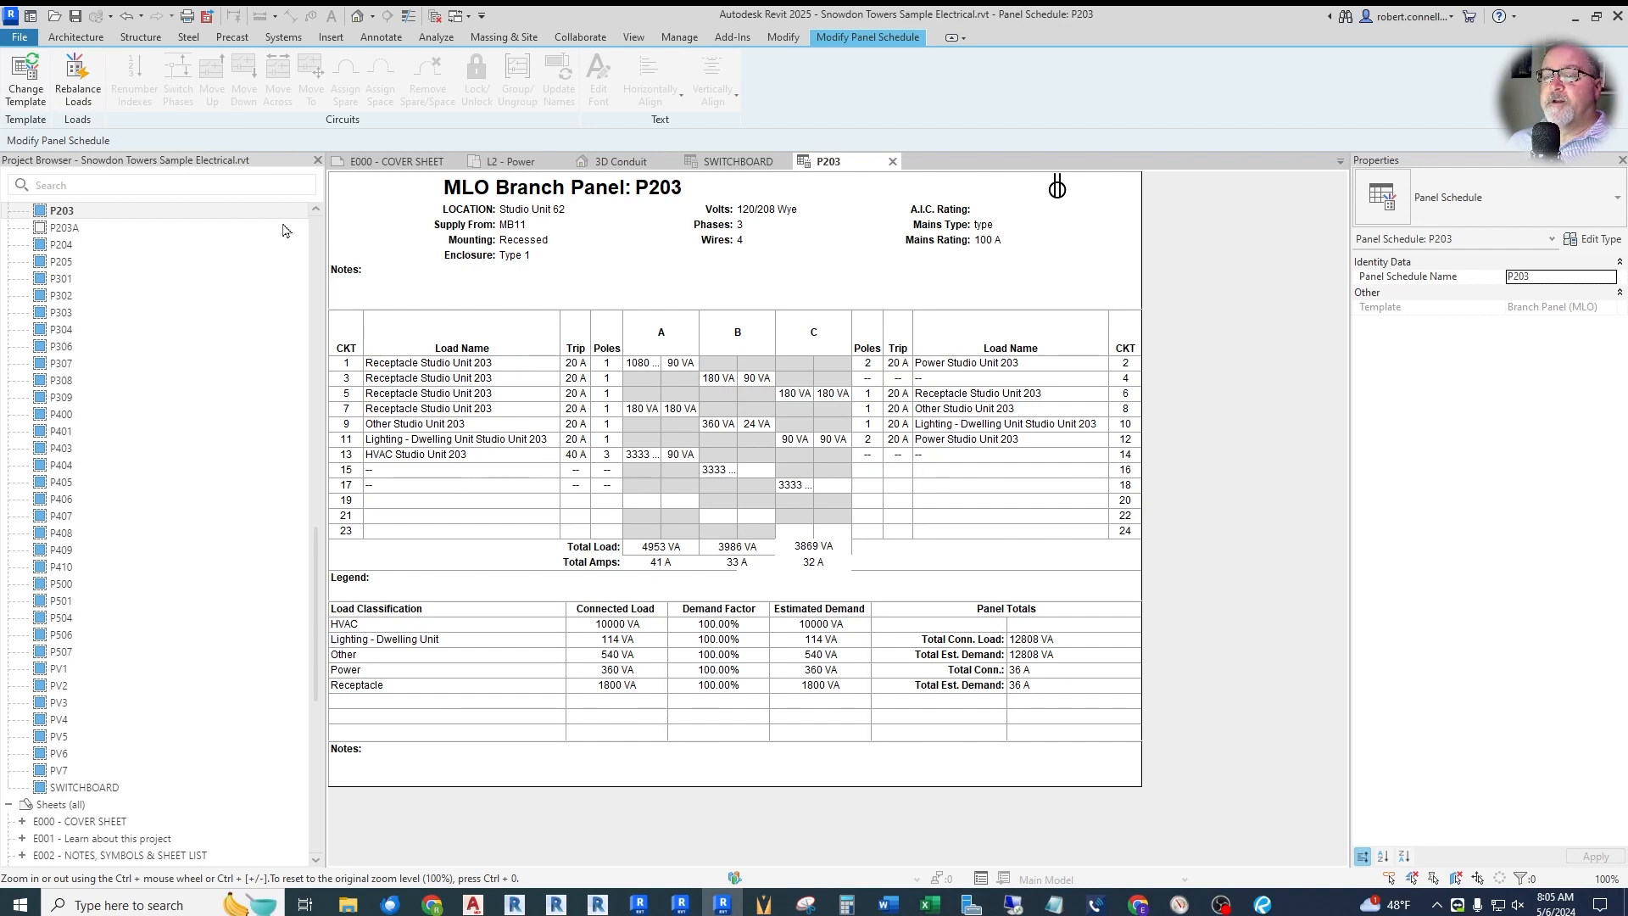
# - Try rebalancing the loads in the P203 panel schedule and undo the rebalance
pyautogui.click(78, 92)
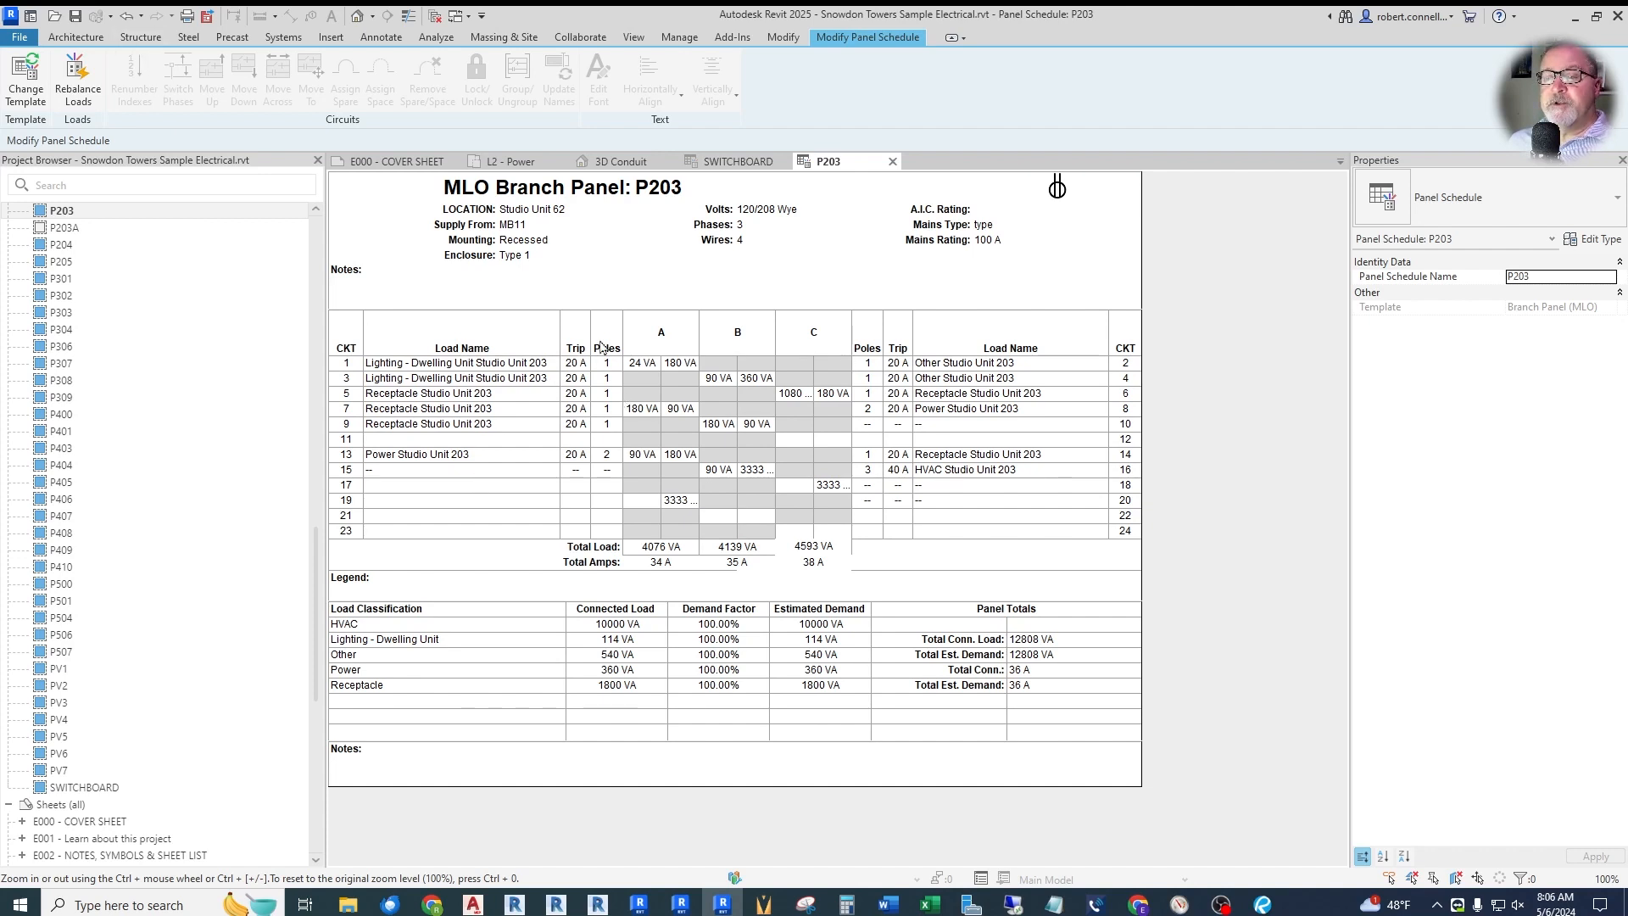
pyautogui.click(125, 15)
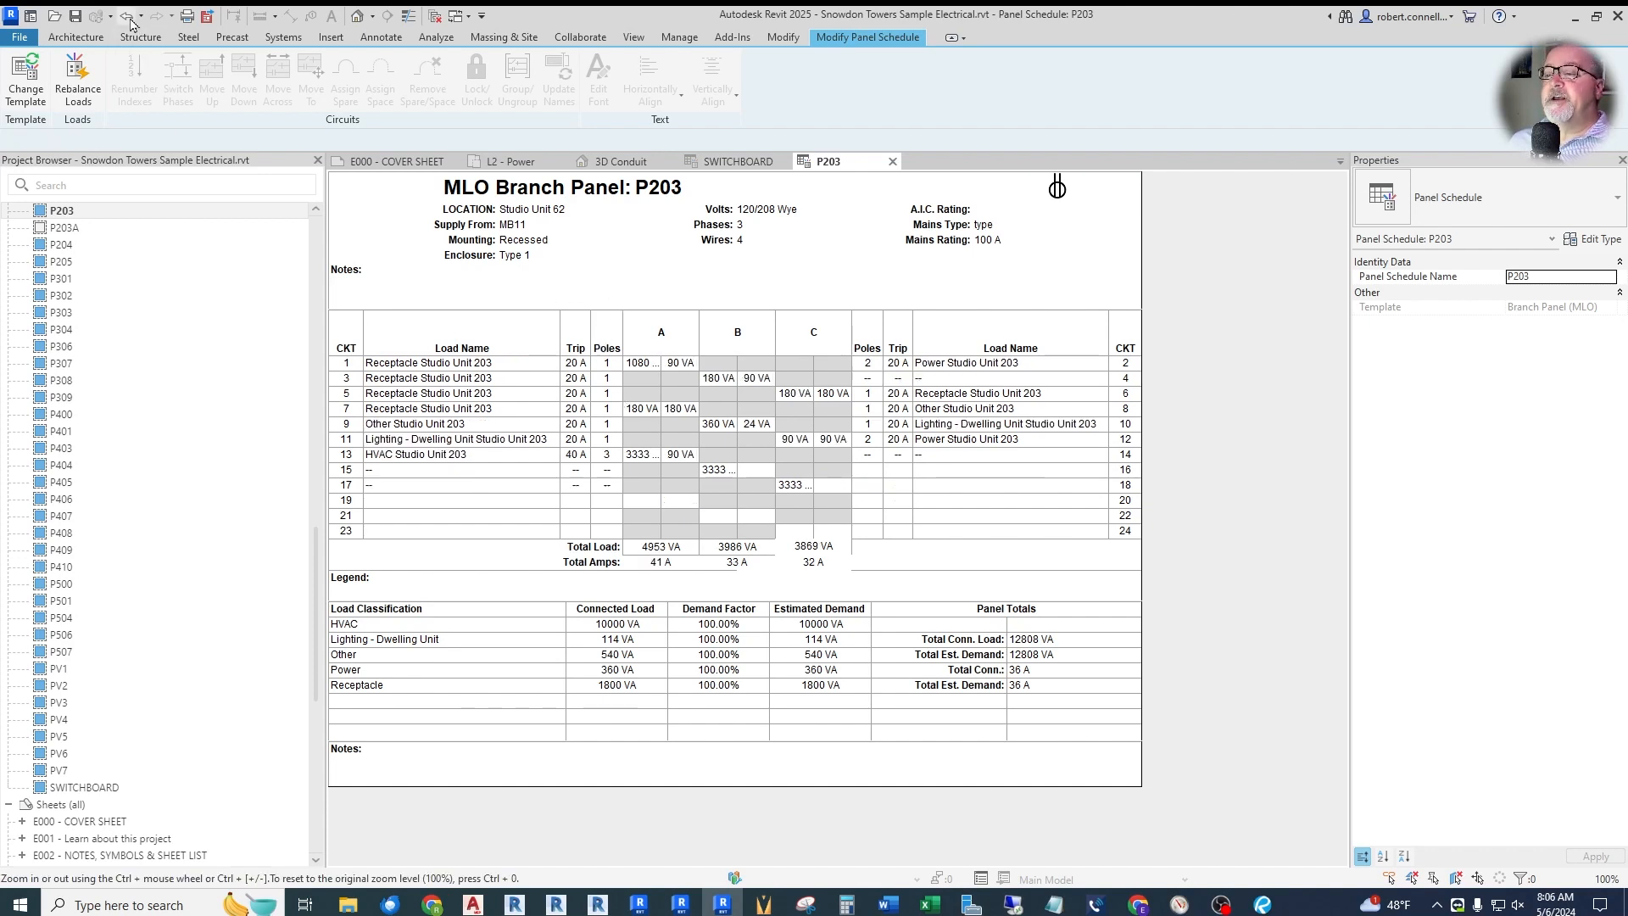
# - Lock the four Receptacle Studio Unit 203 circuits in slots 1, 3, 5 and 7 of P203
pyautogui.click(427, 361)
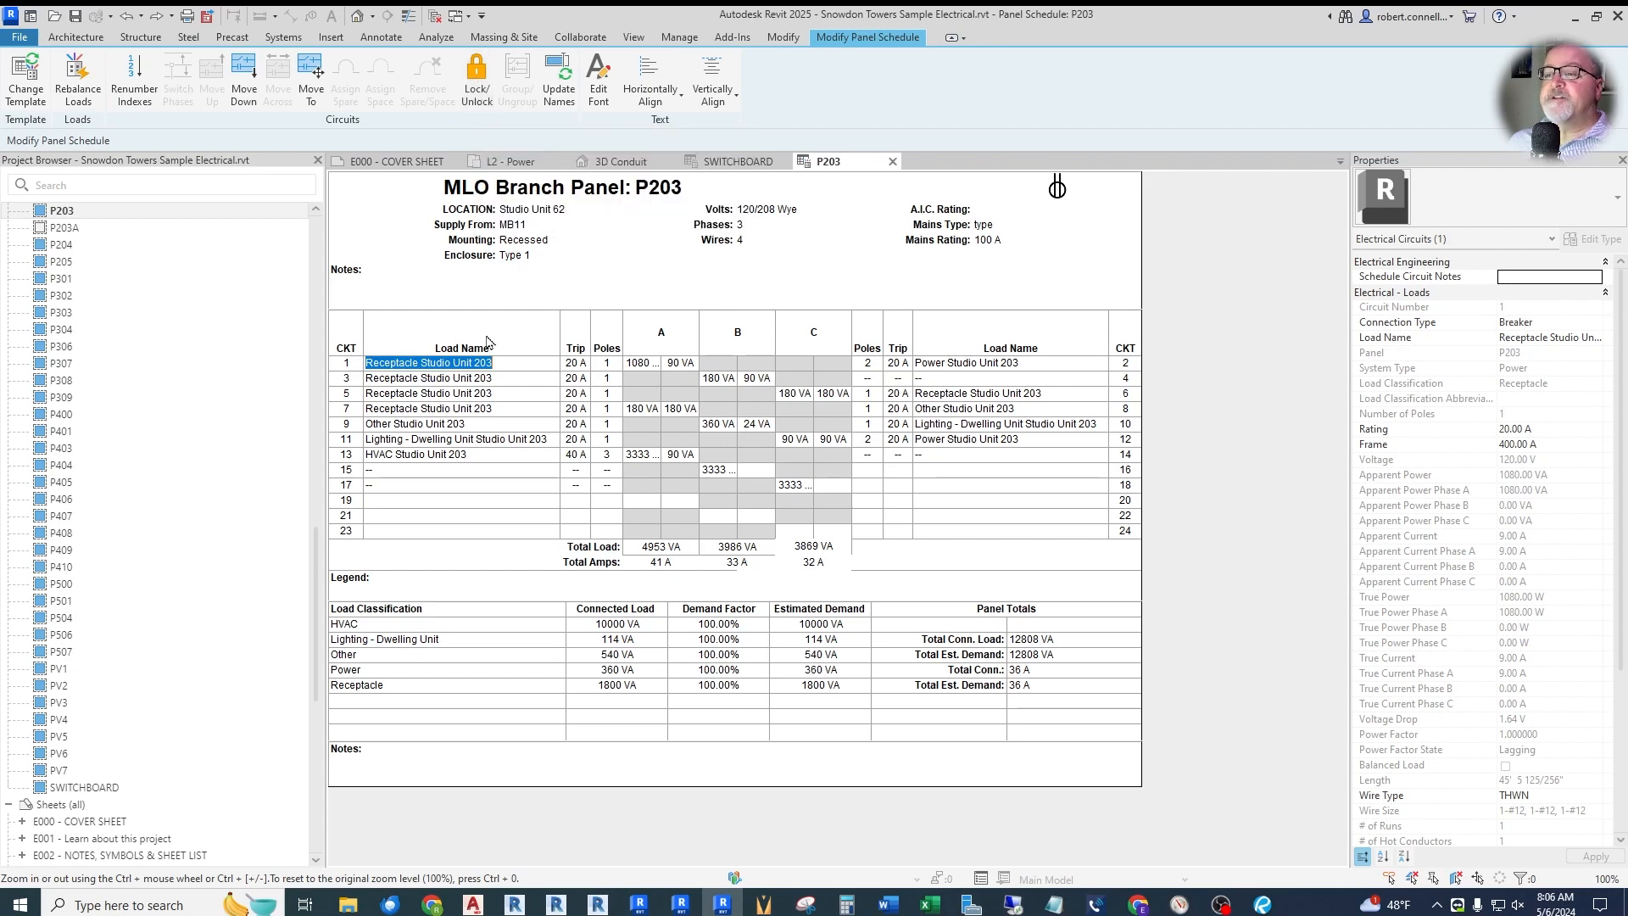
pyautogui.keyDown('shift'); pyautogui.click(507, 411); pyautogui.keyUp('shift')
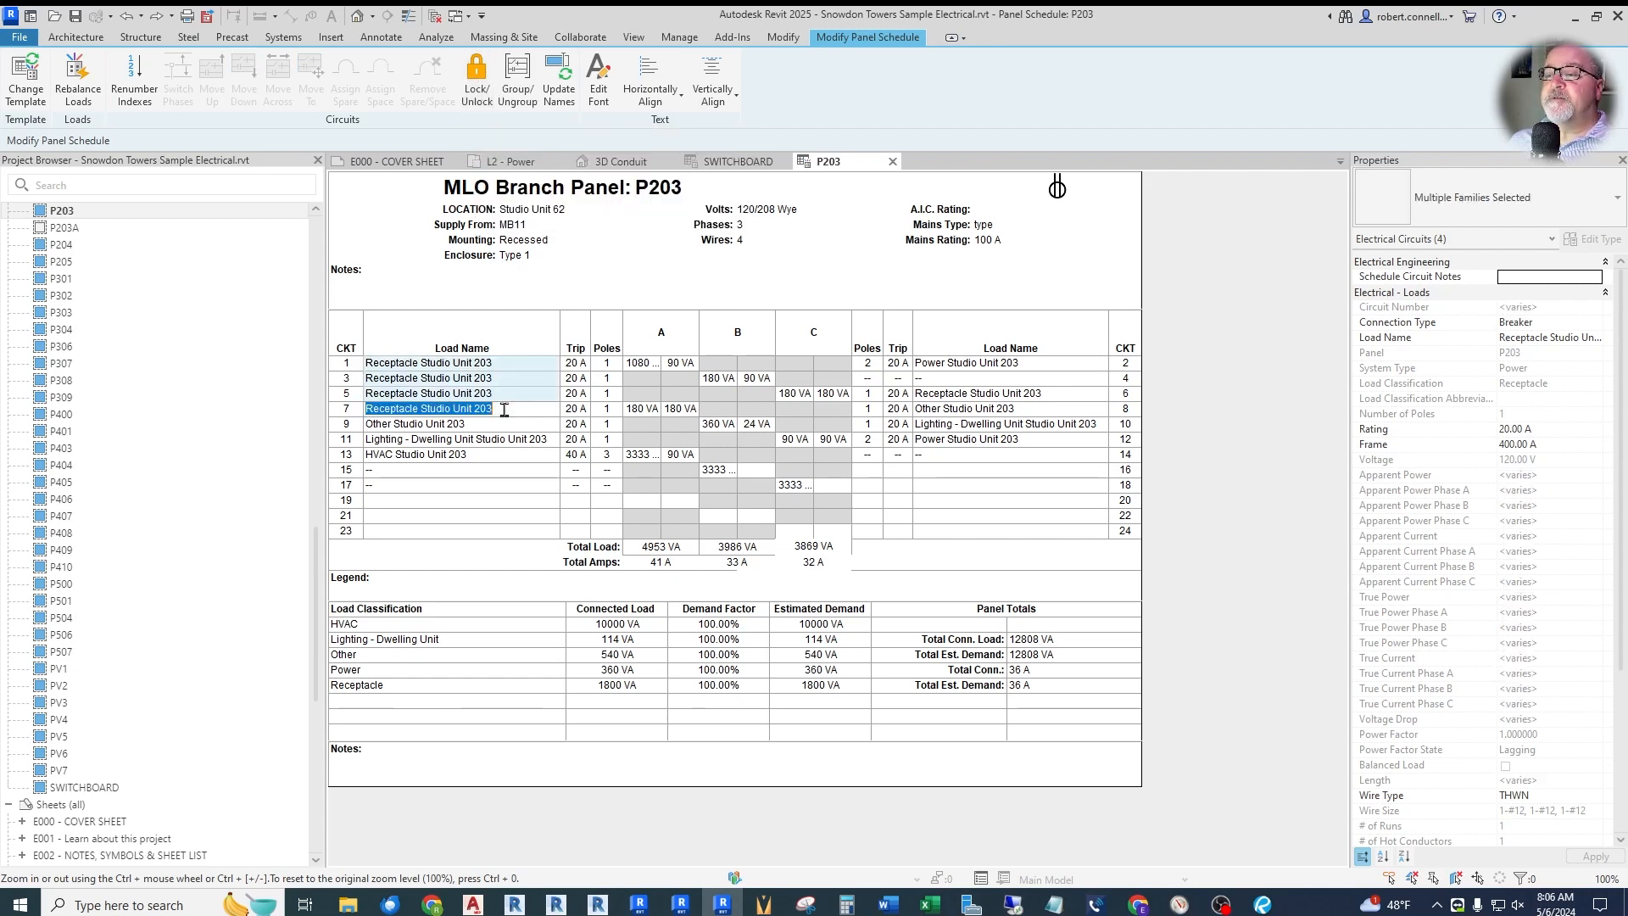
pyautogui.click(486, 93)
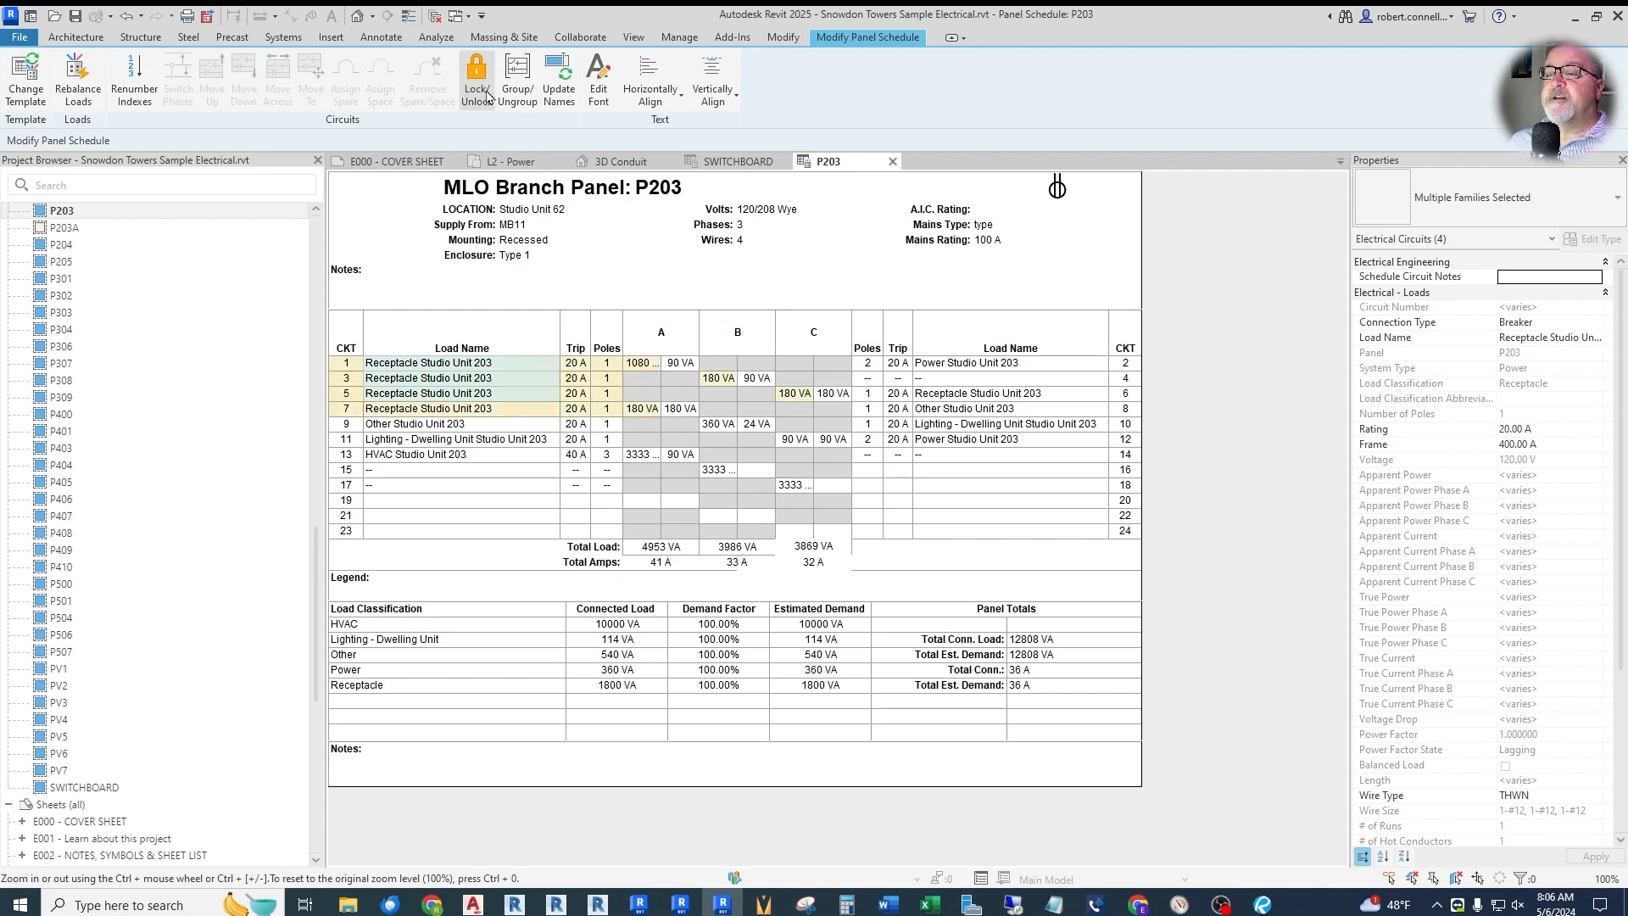
# - Try rebalancing P203 with the receptacle circuits locked, undoing the attempt and unlocking those circuits
pyautogui.click(78, 85)
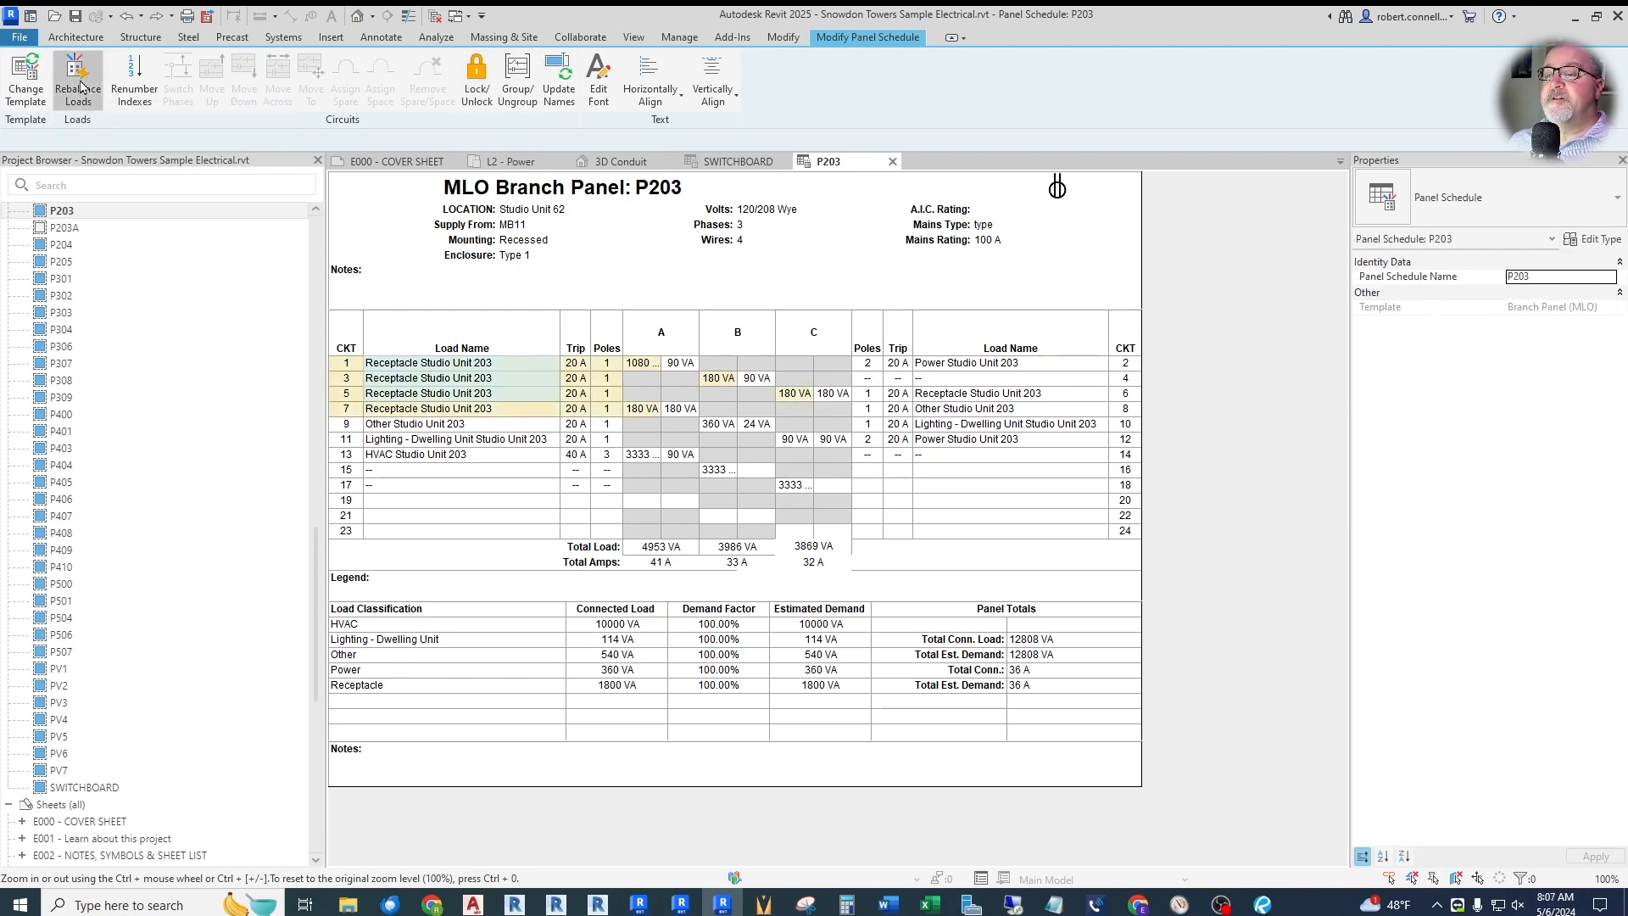
pyautogui.click(126, 19)
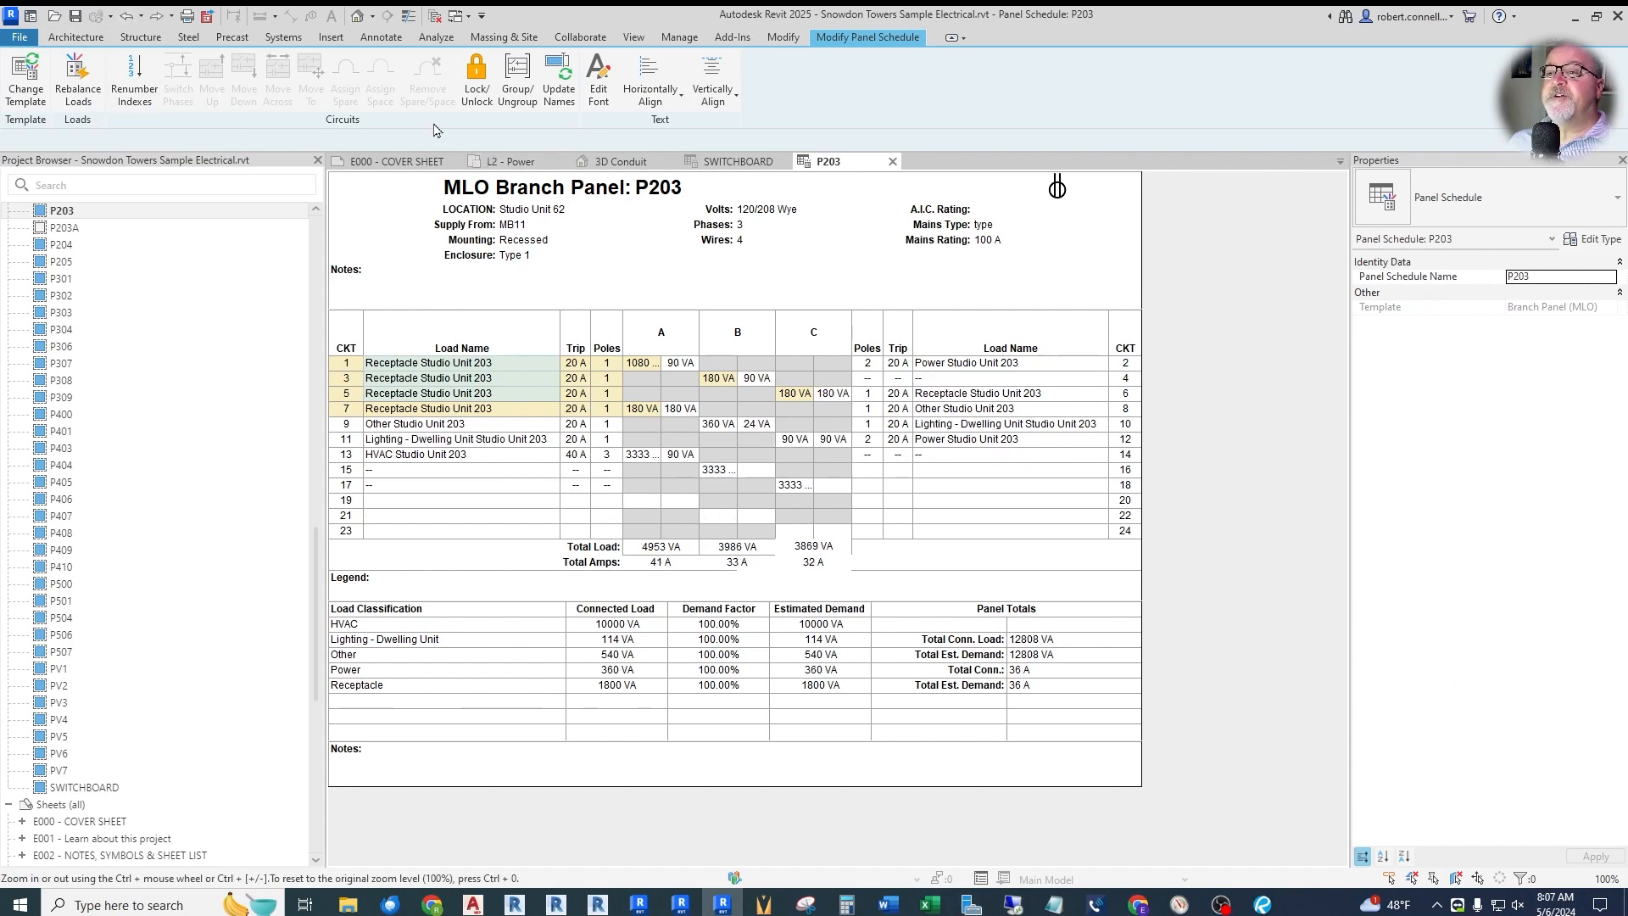
pyautogui.click(476, 83)
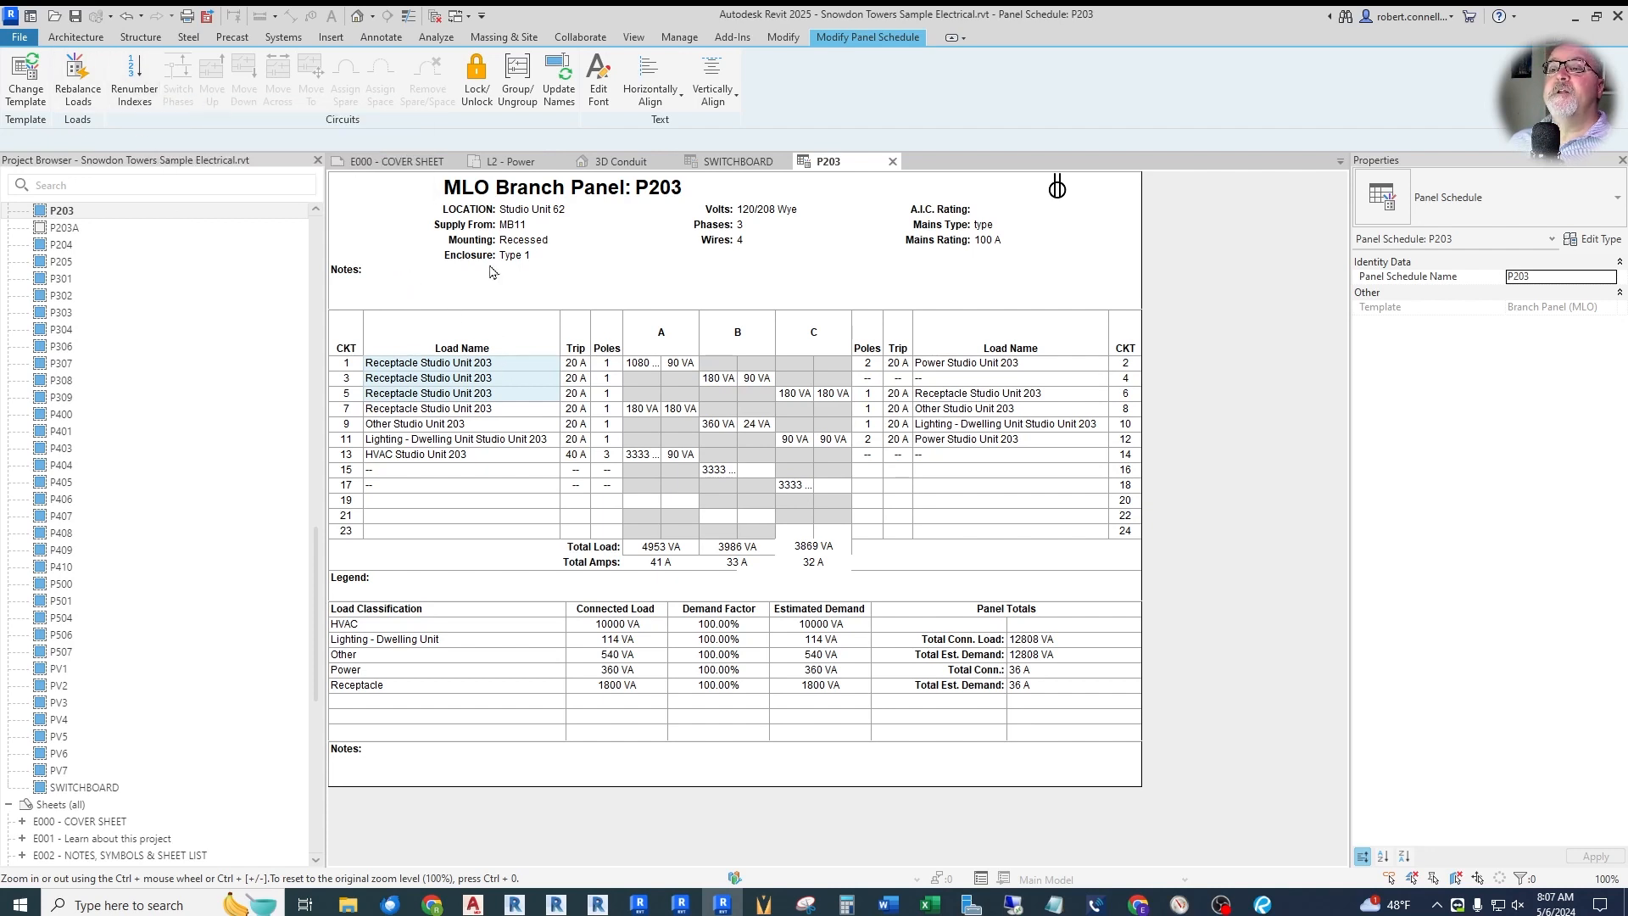
# - Select receptacle circuit 1 and the HVAC circuit in P203 to review the available circuit move and phase commands
pyautogui.click(500, 362)
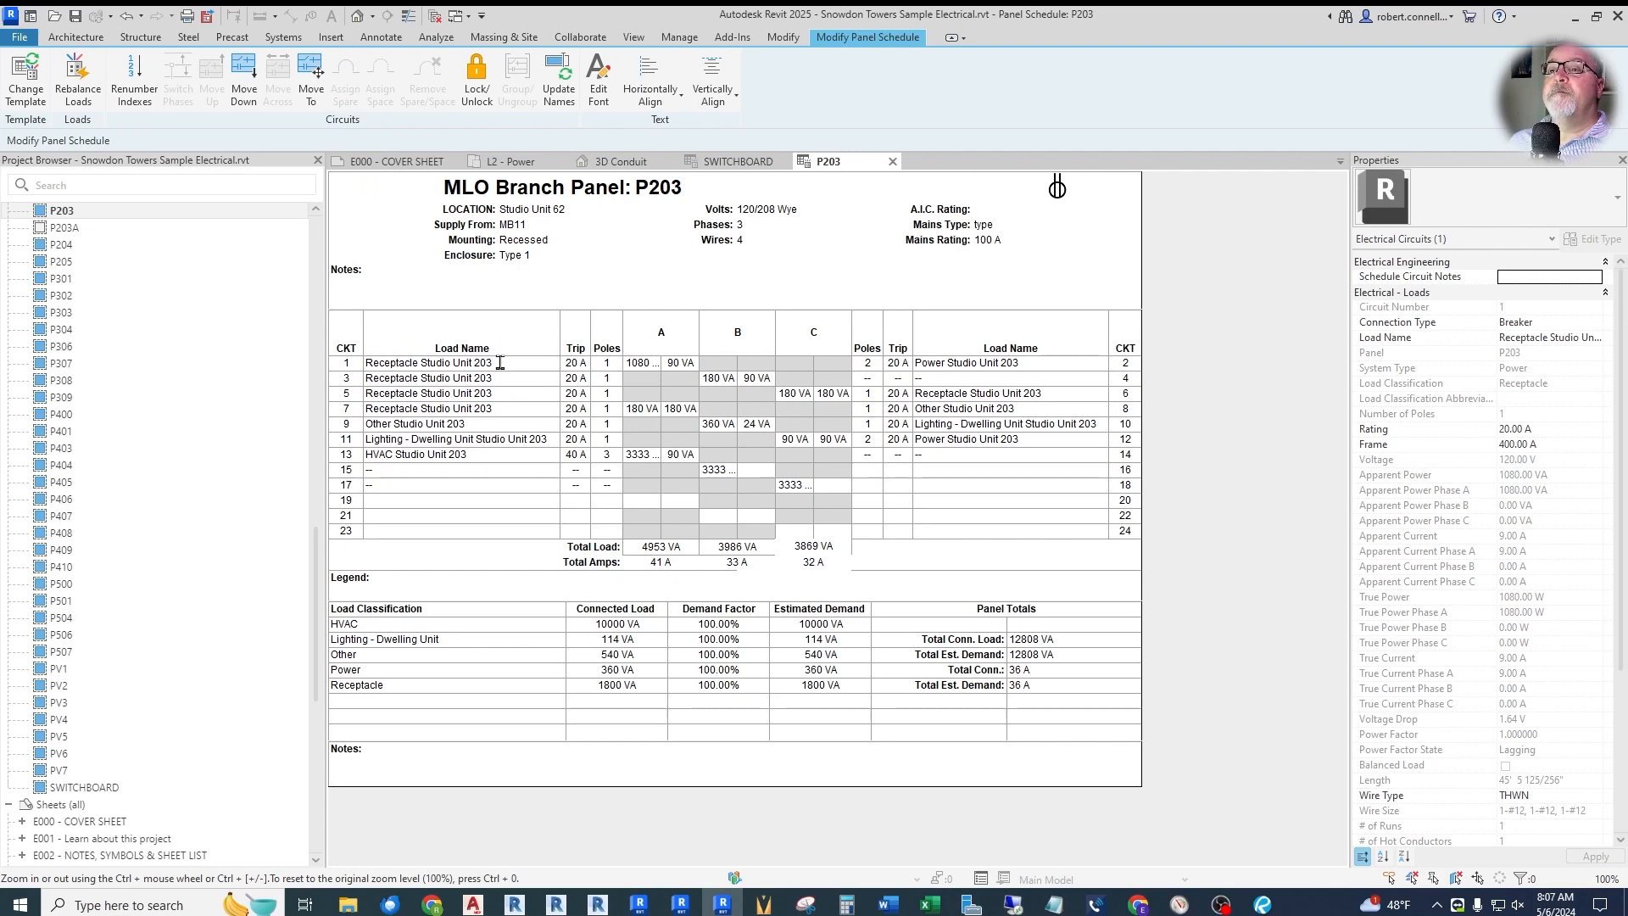
pyautogui.click(501, 362)
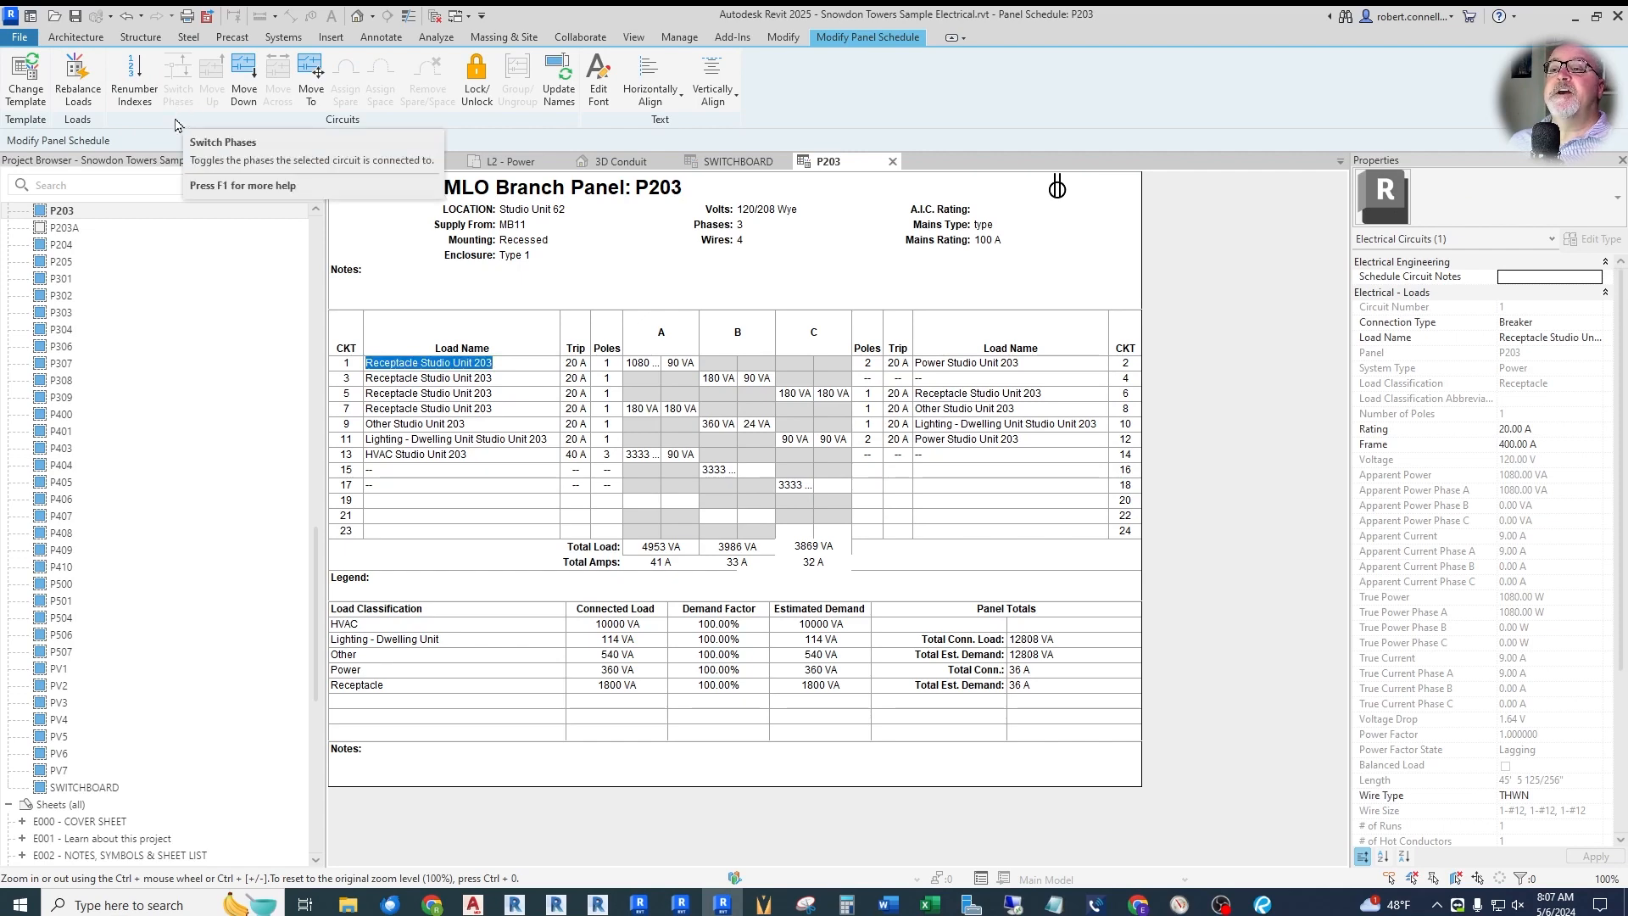
pyautogui.click(479, 455)
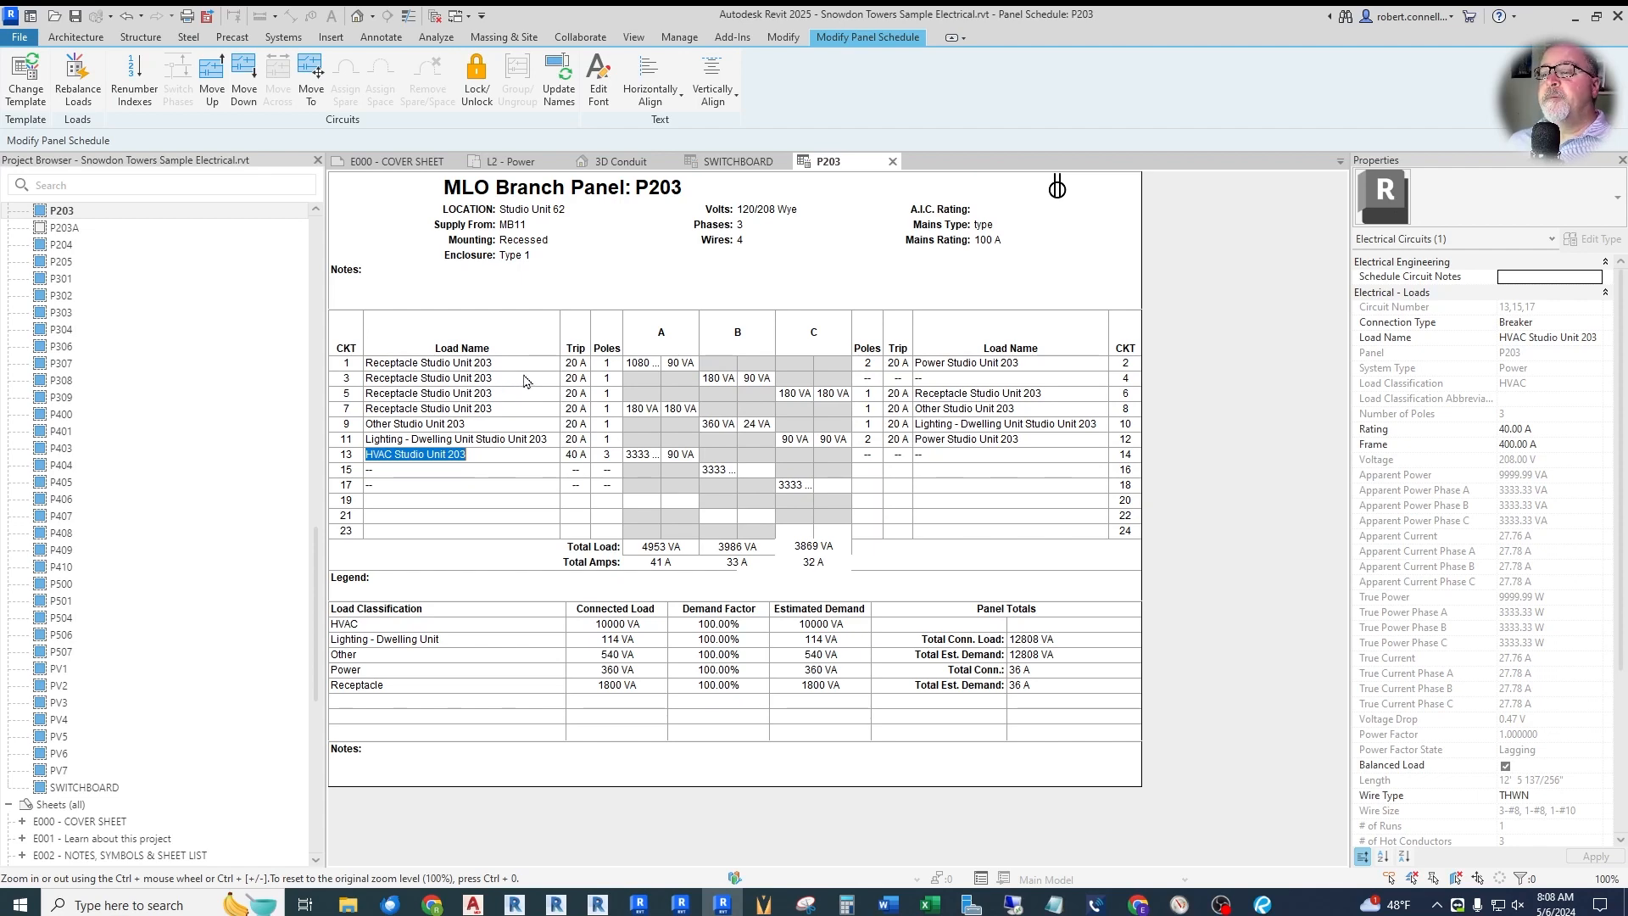
# - Return to the L2 - Power floor plan to view the circuit tags around panel P203 with nothing selected
pyautogui.click(513, 161)
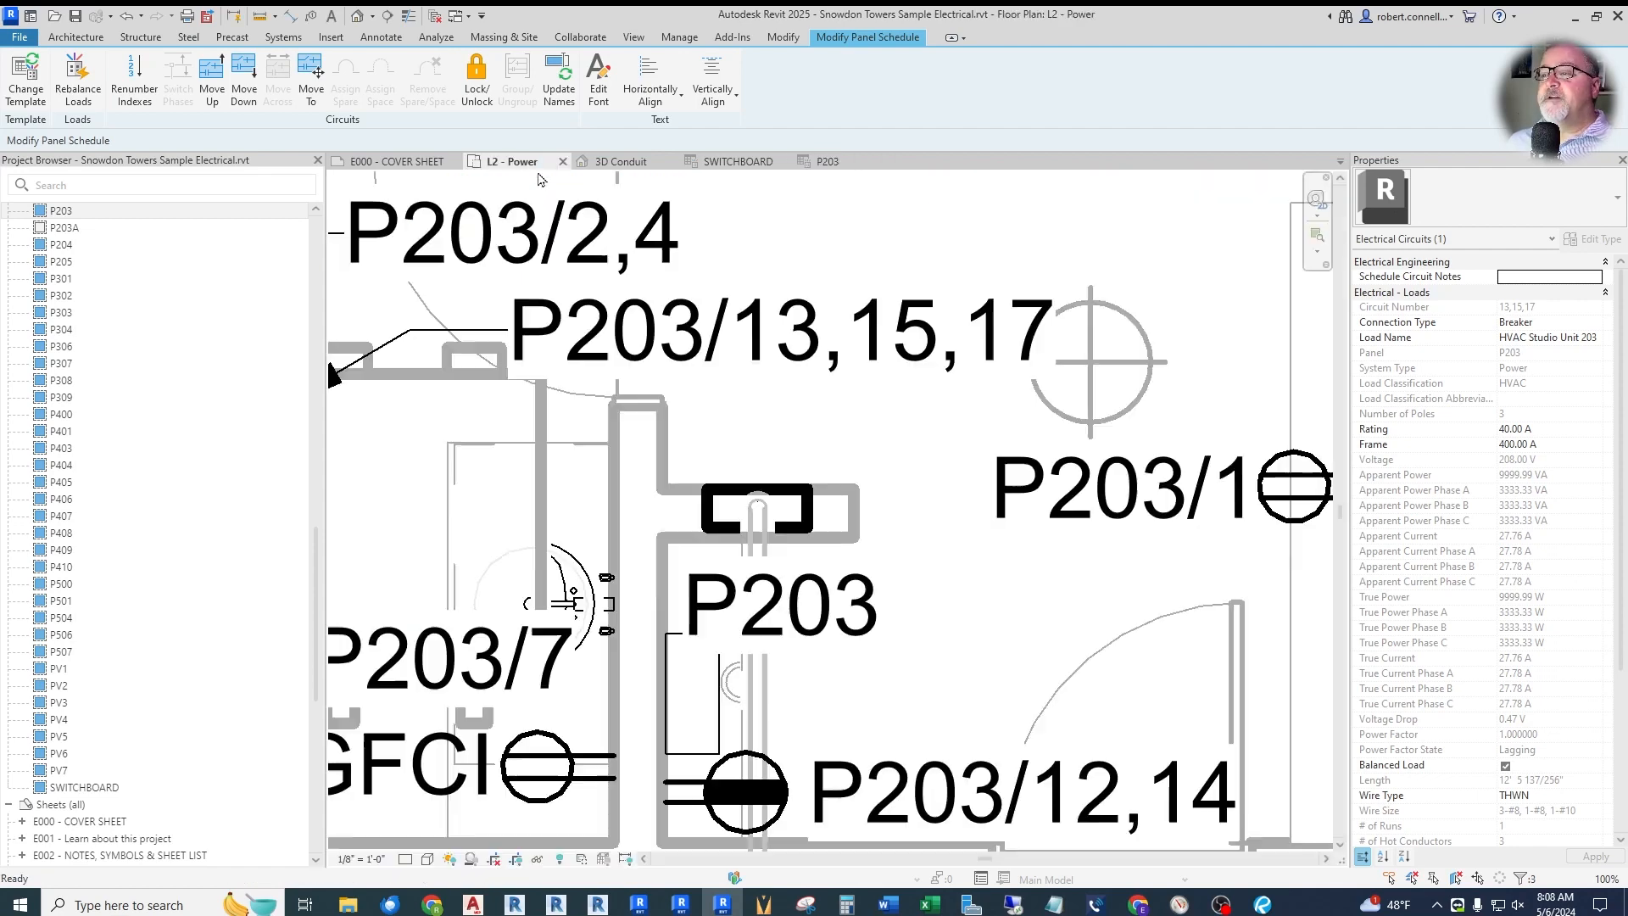
pyautogui.scroll(-5, 683, 328)
pyautogui.press('Escape')
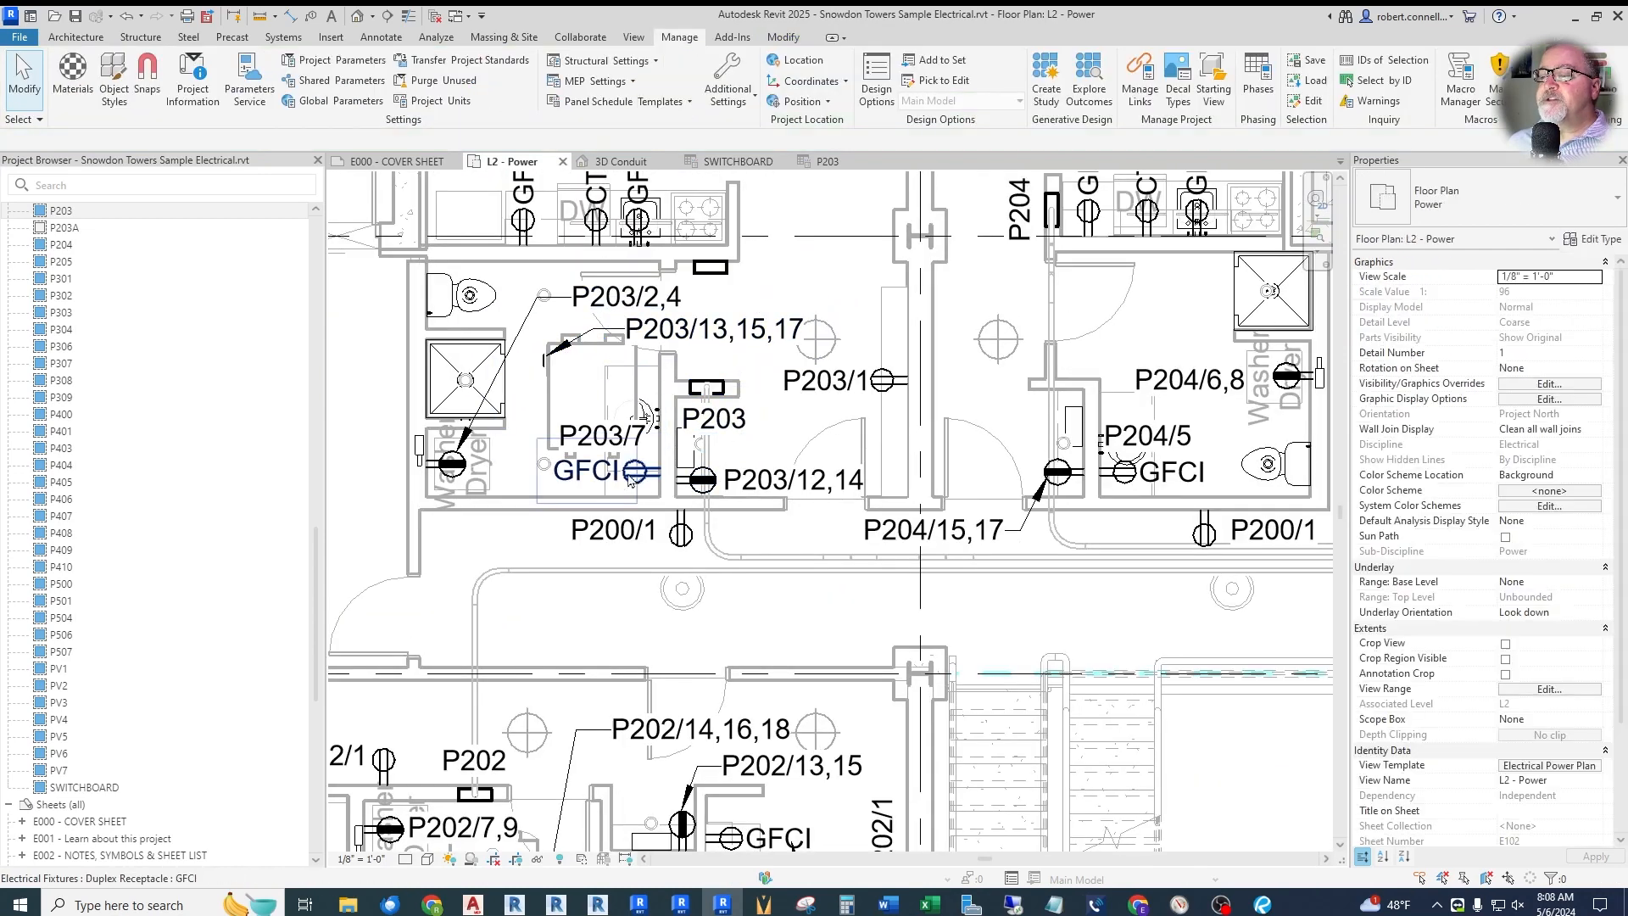
# - Review the properties of the GFCI receptacle tagged P203/7 and return to the P203 panel schedule
pyautogui.click(636, 471)
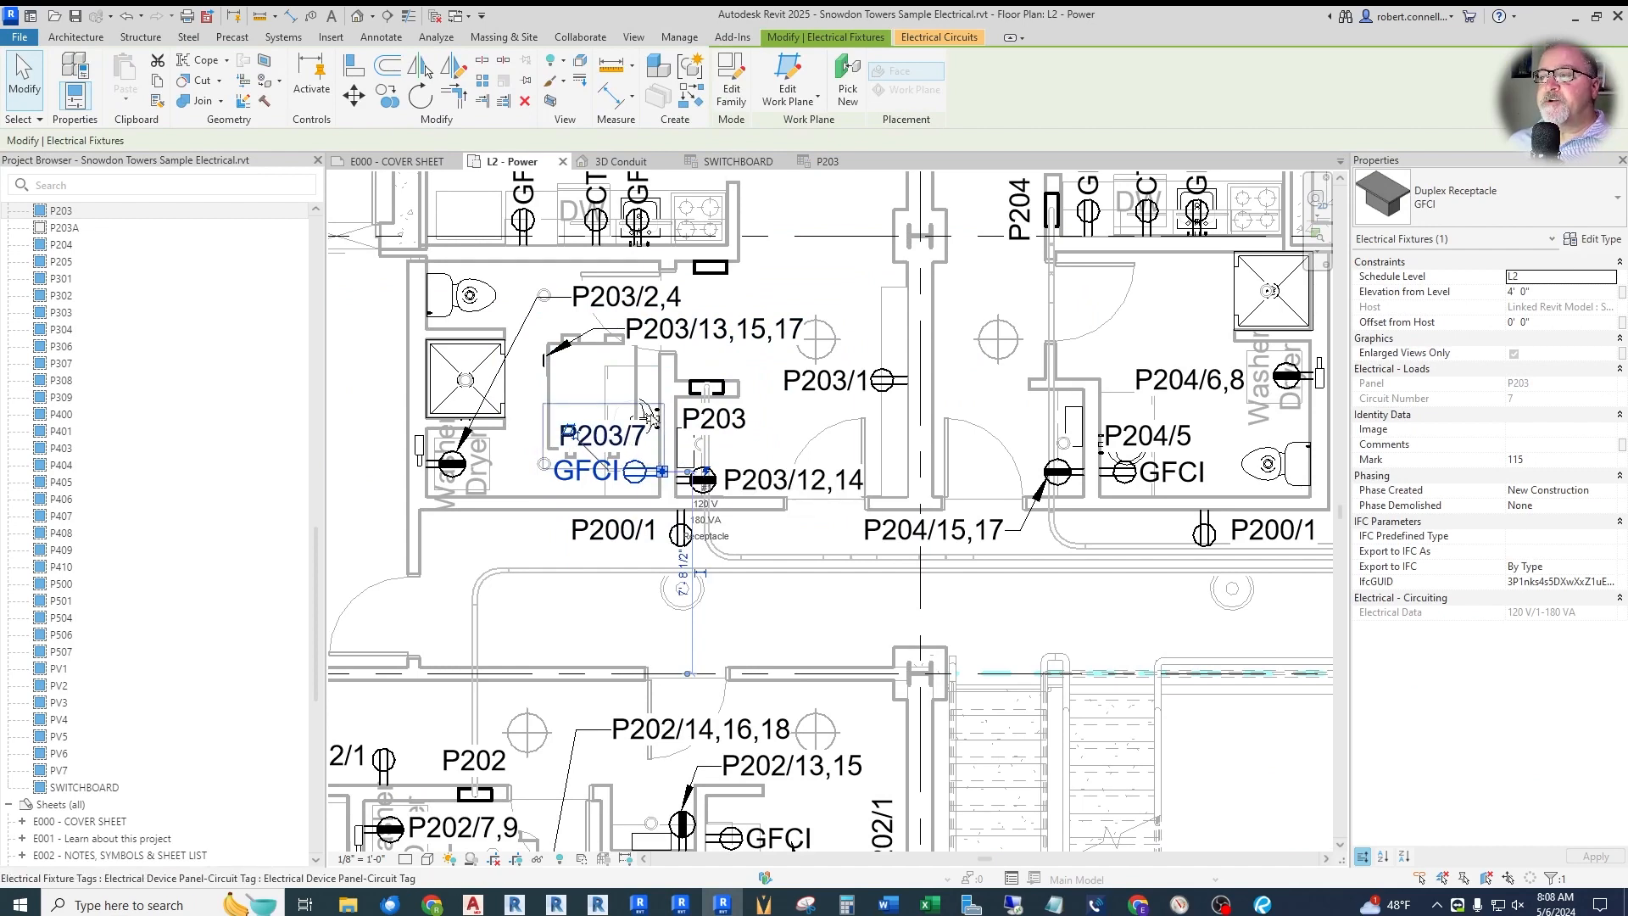
pyautogui.press('Escape')
pyautogui.click(828, 167)
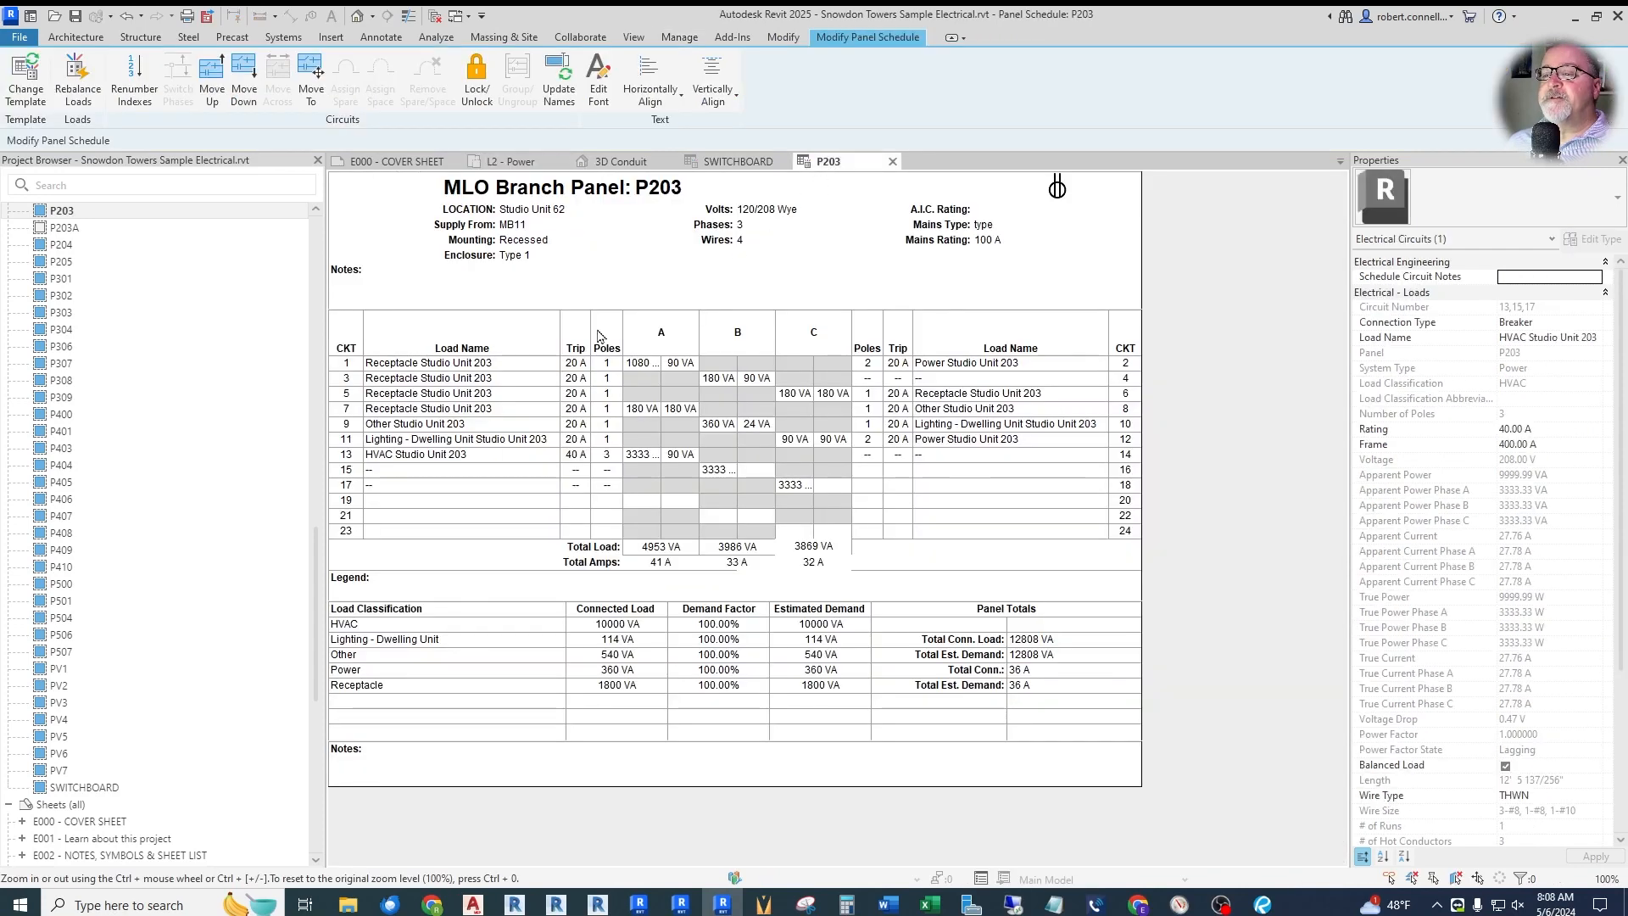
# - Move the three-pole HVAC circuit down to slots 19, 21 and 23, and across to slots 20, 22 and 24
pyautogui.click(490, 458)
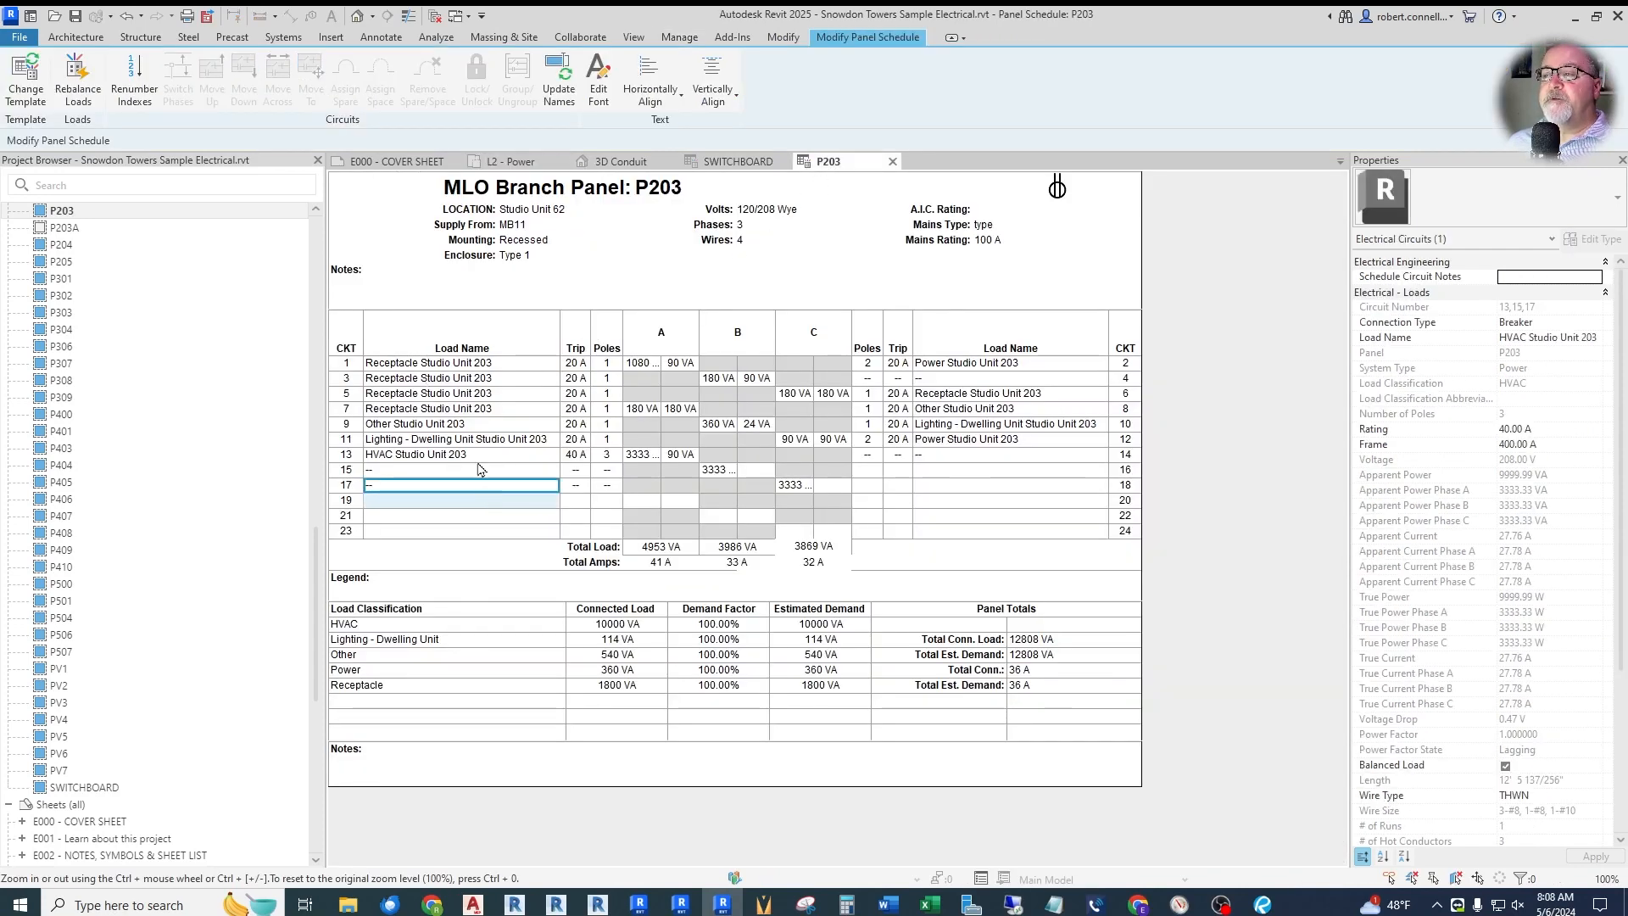
pyautogui.click(484, 455)
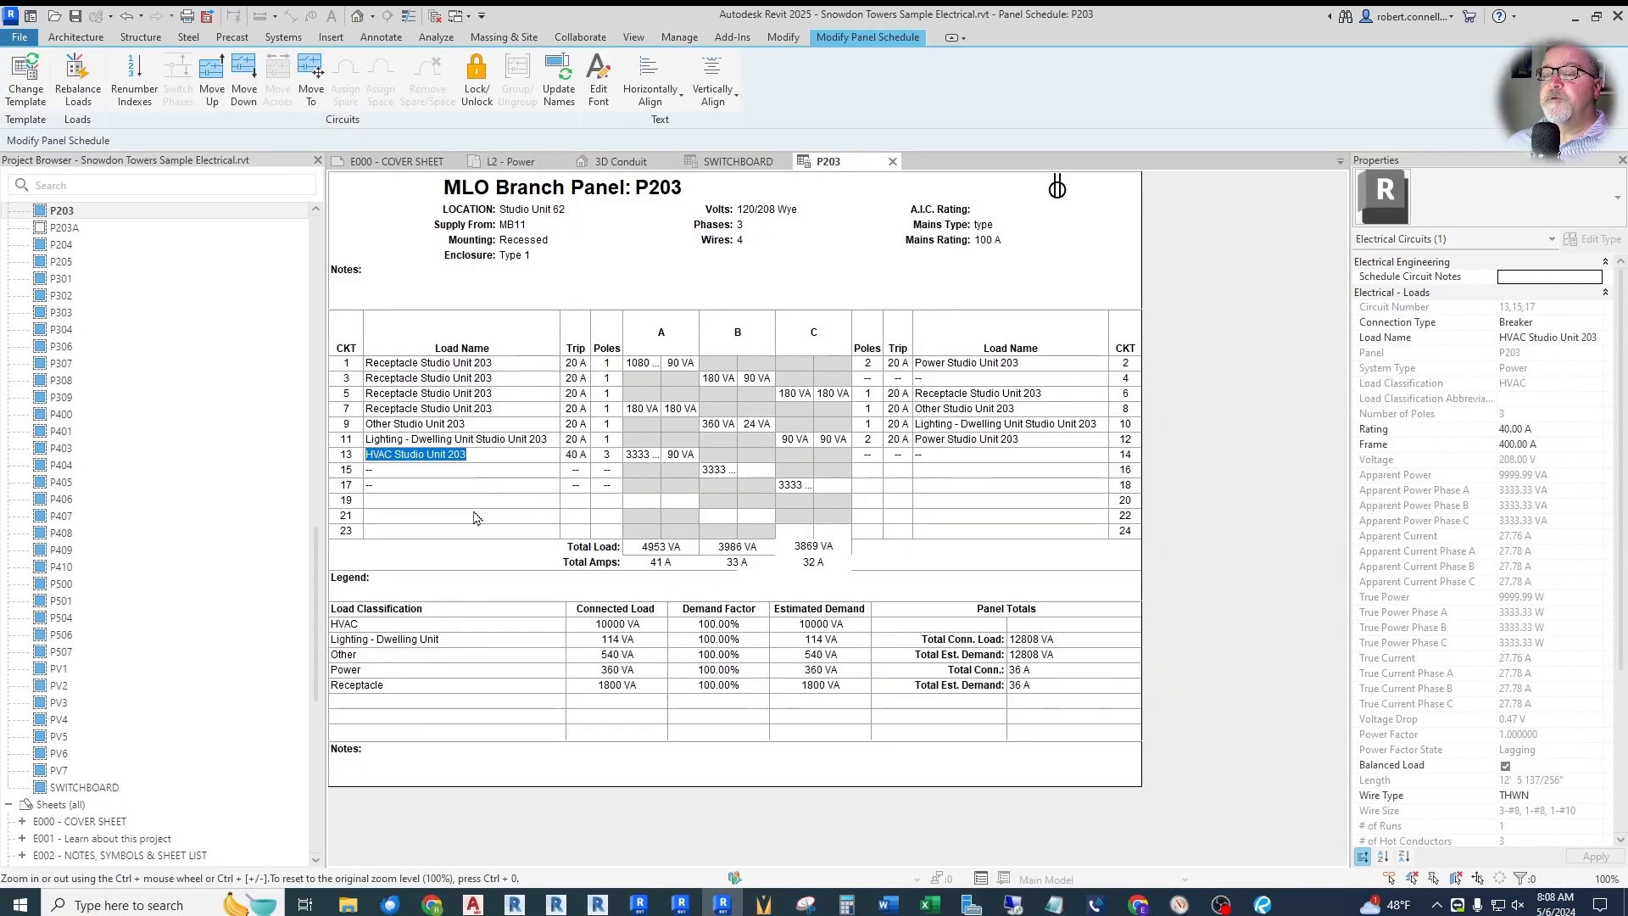
pyautogui.click(245, 92)
pyautogui.click(244, 92)
pyautogui.click(245, 91)
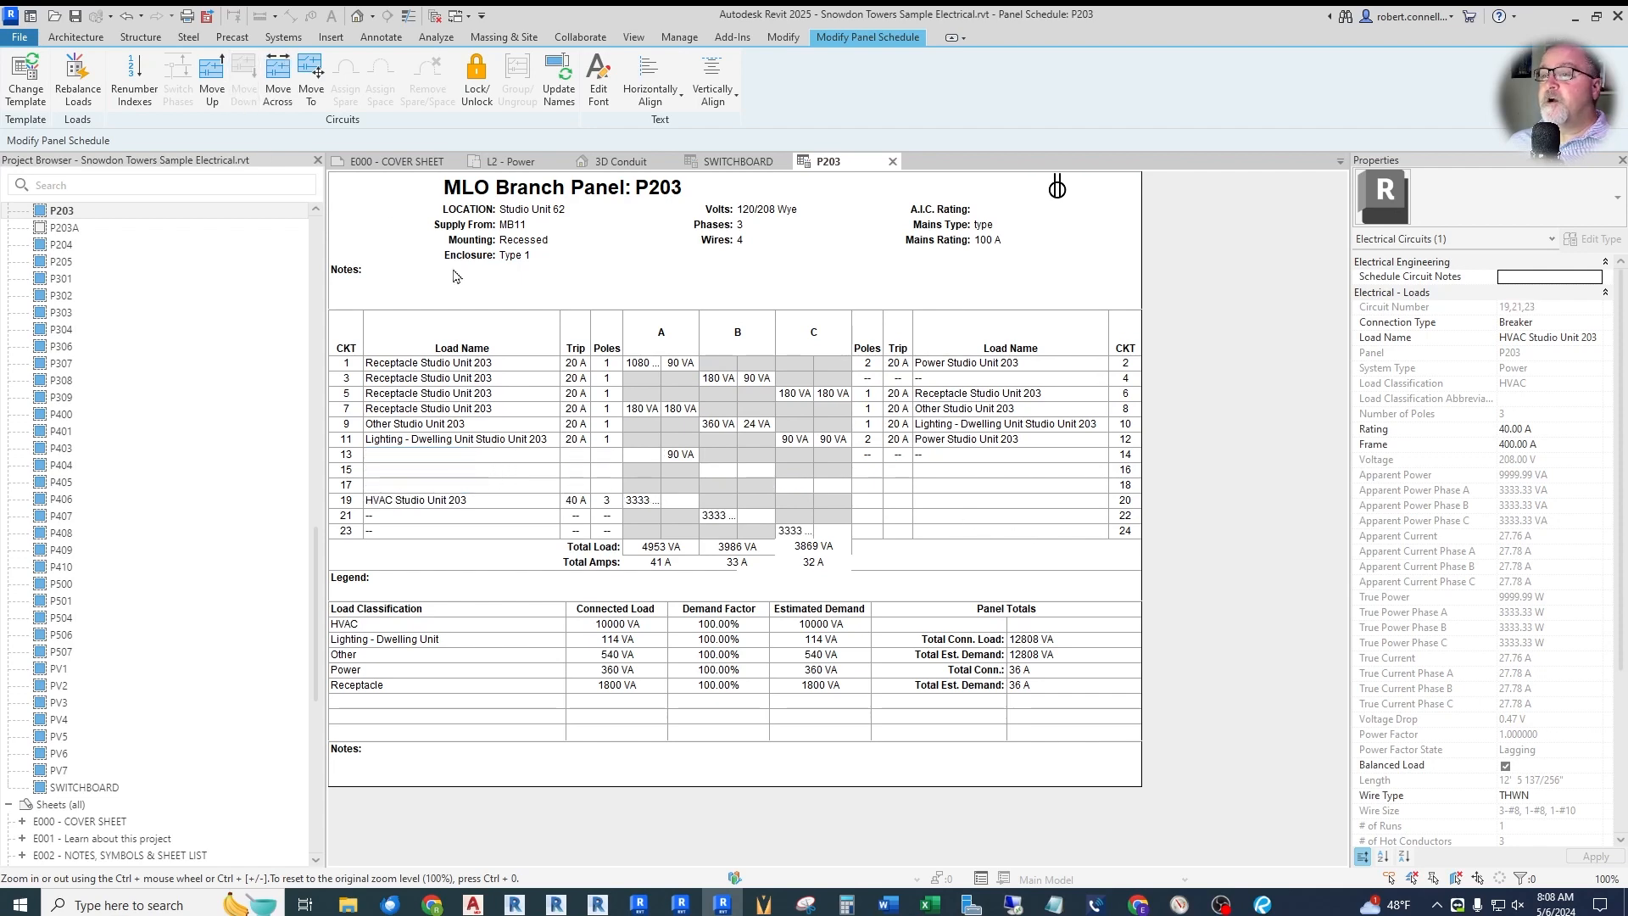
pyautogui.click(277, 92)
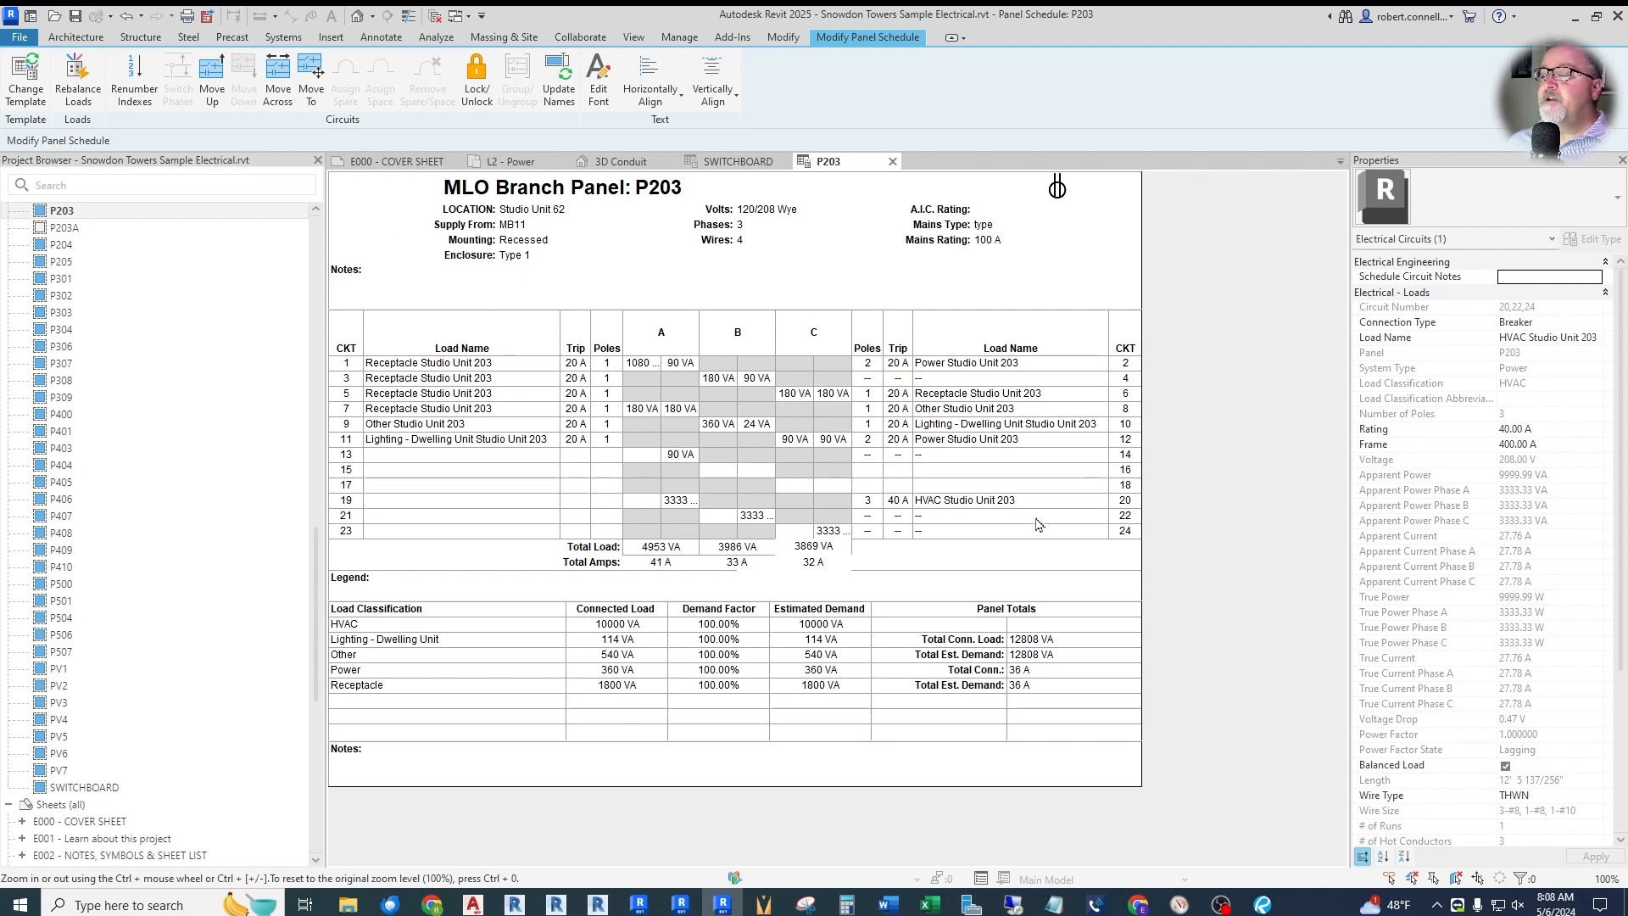
# - Move the HVAC circuit back to slots 13, 15 and 17 of P203
pyautogui.click(965, 501)
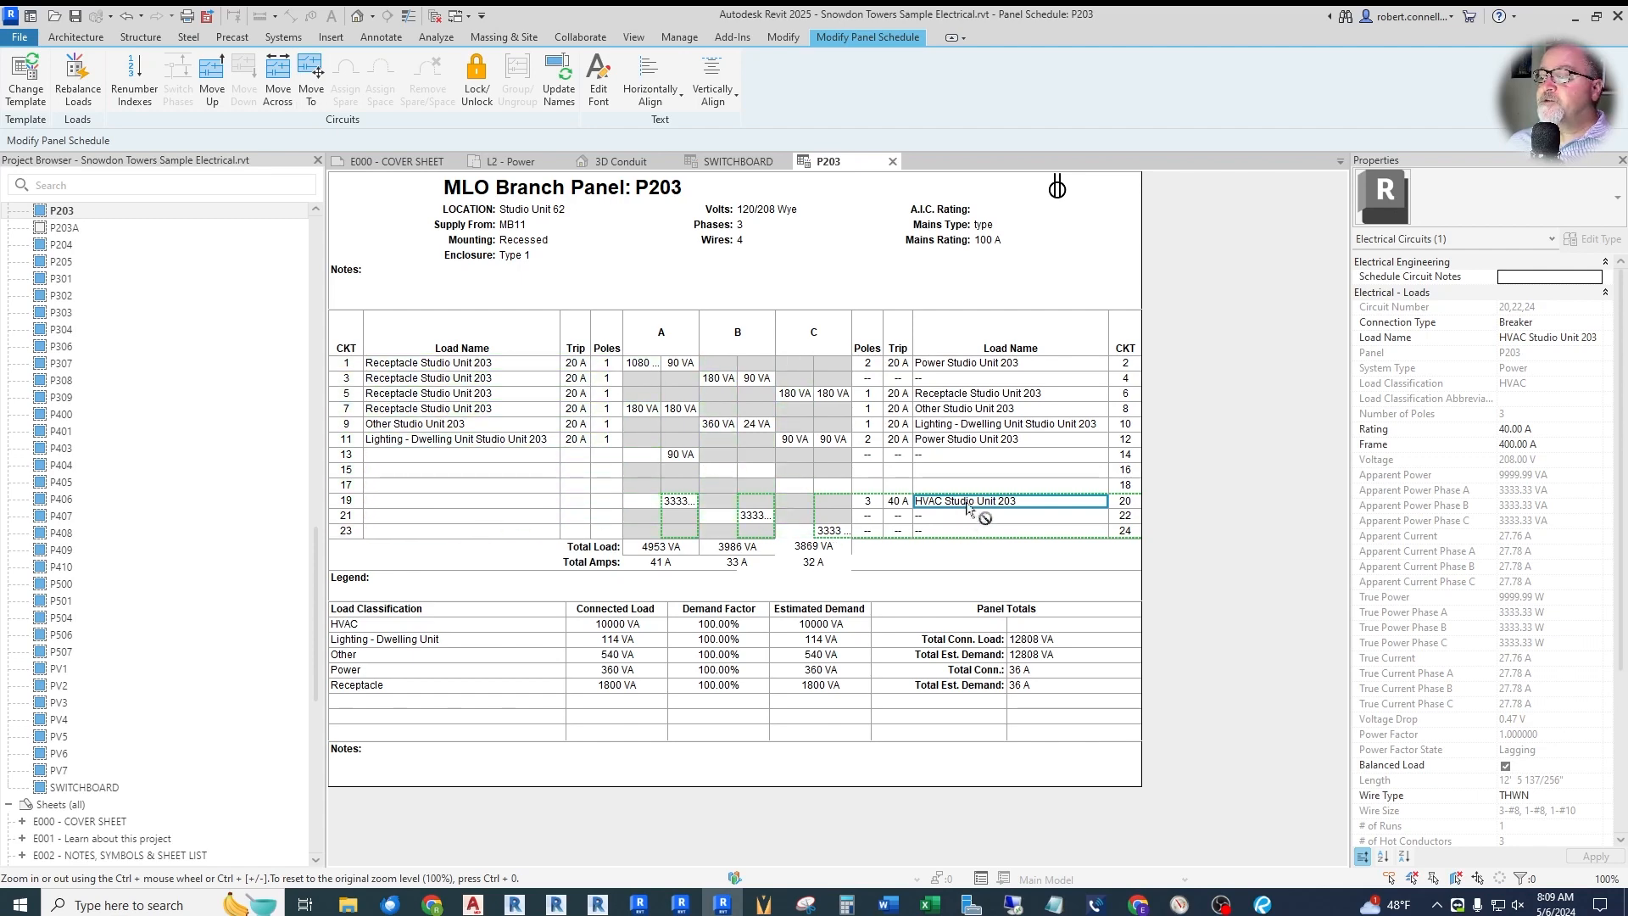
pyautogui.click(446, 458)
pyautogui.click(447, 458)
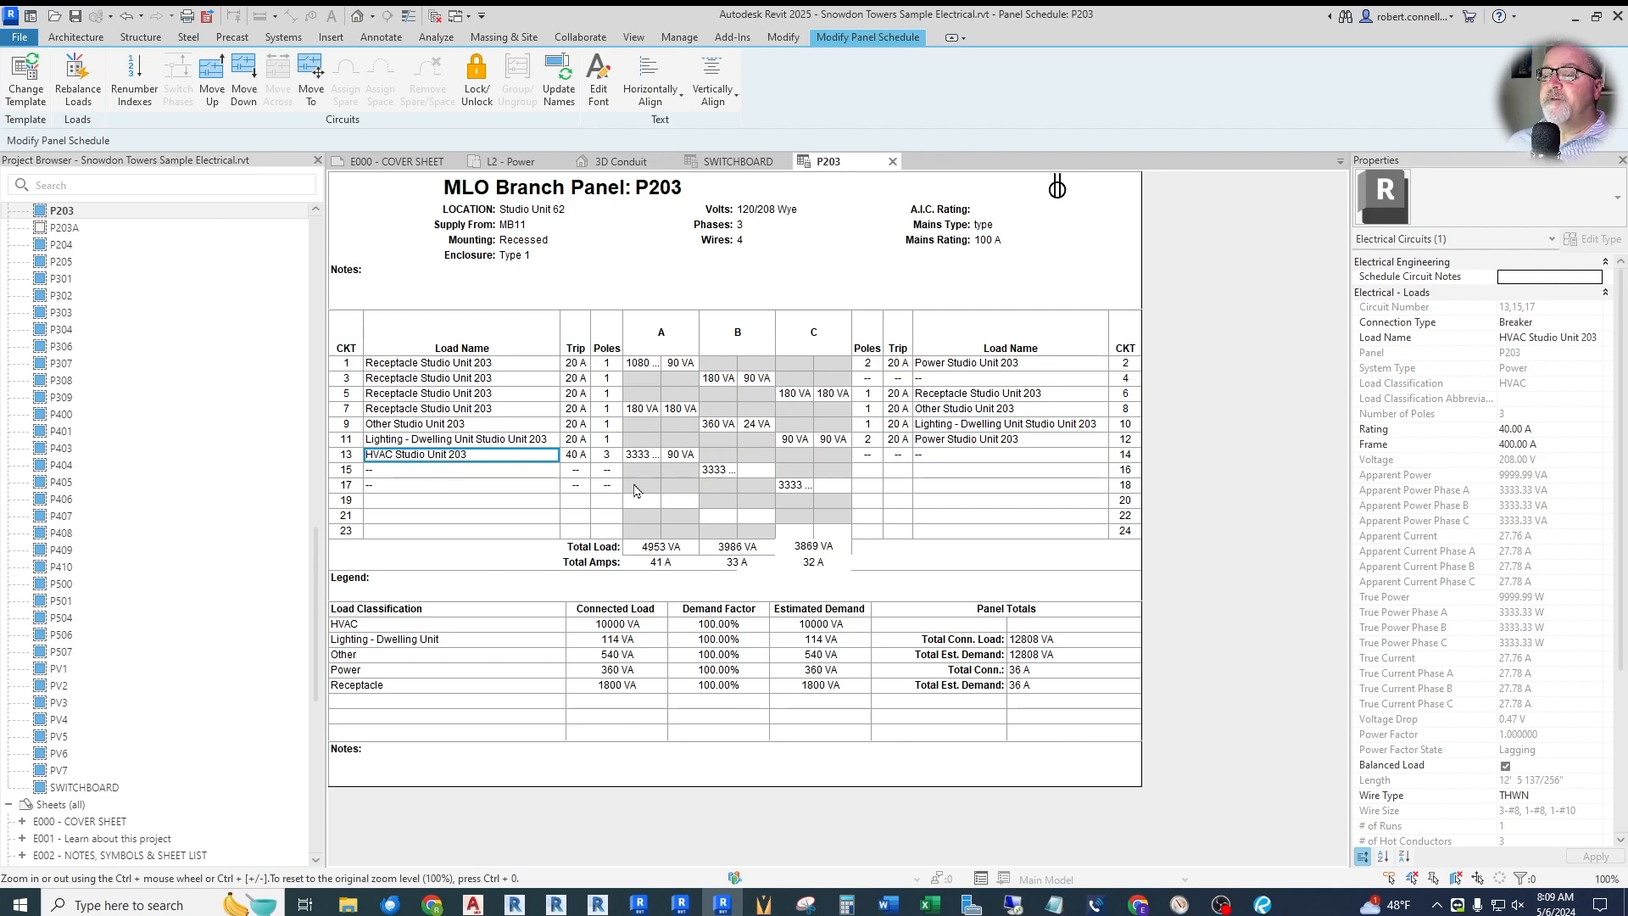
# - Check the HVAC circuit tag in the L2 - Power floor plan and return to the P203 schedule
pyautogui.click(514, 161)
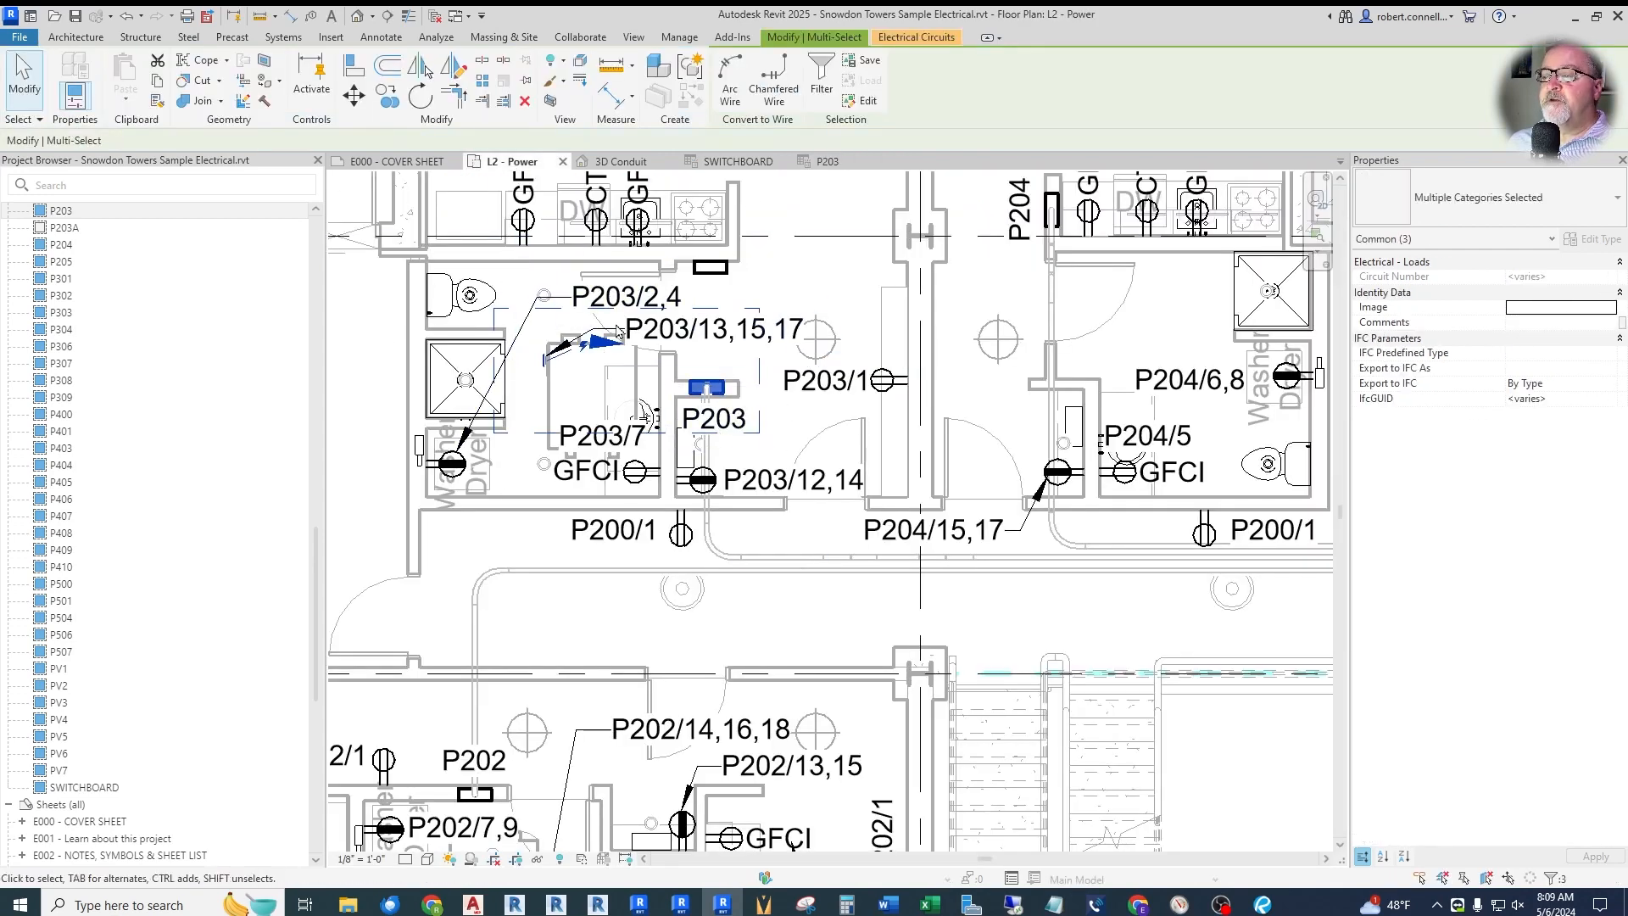
pyautogui.press('Escape')
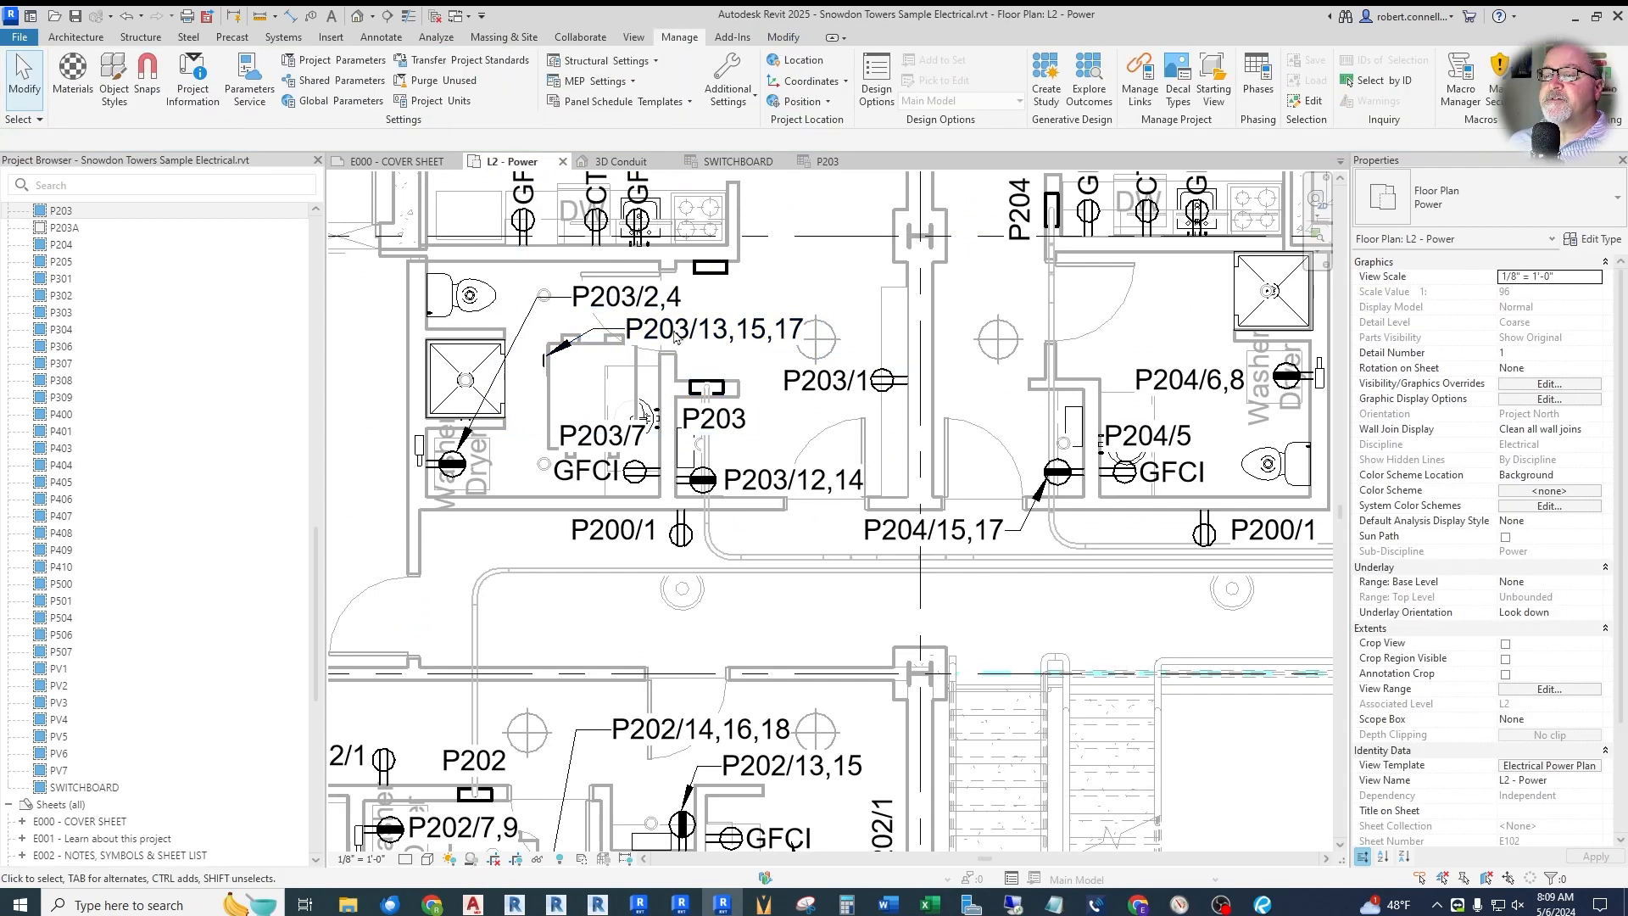
pyautogui.doubleClick(646, 330)
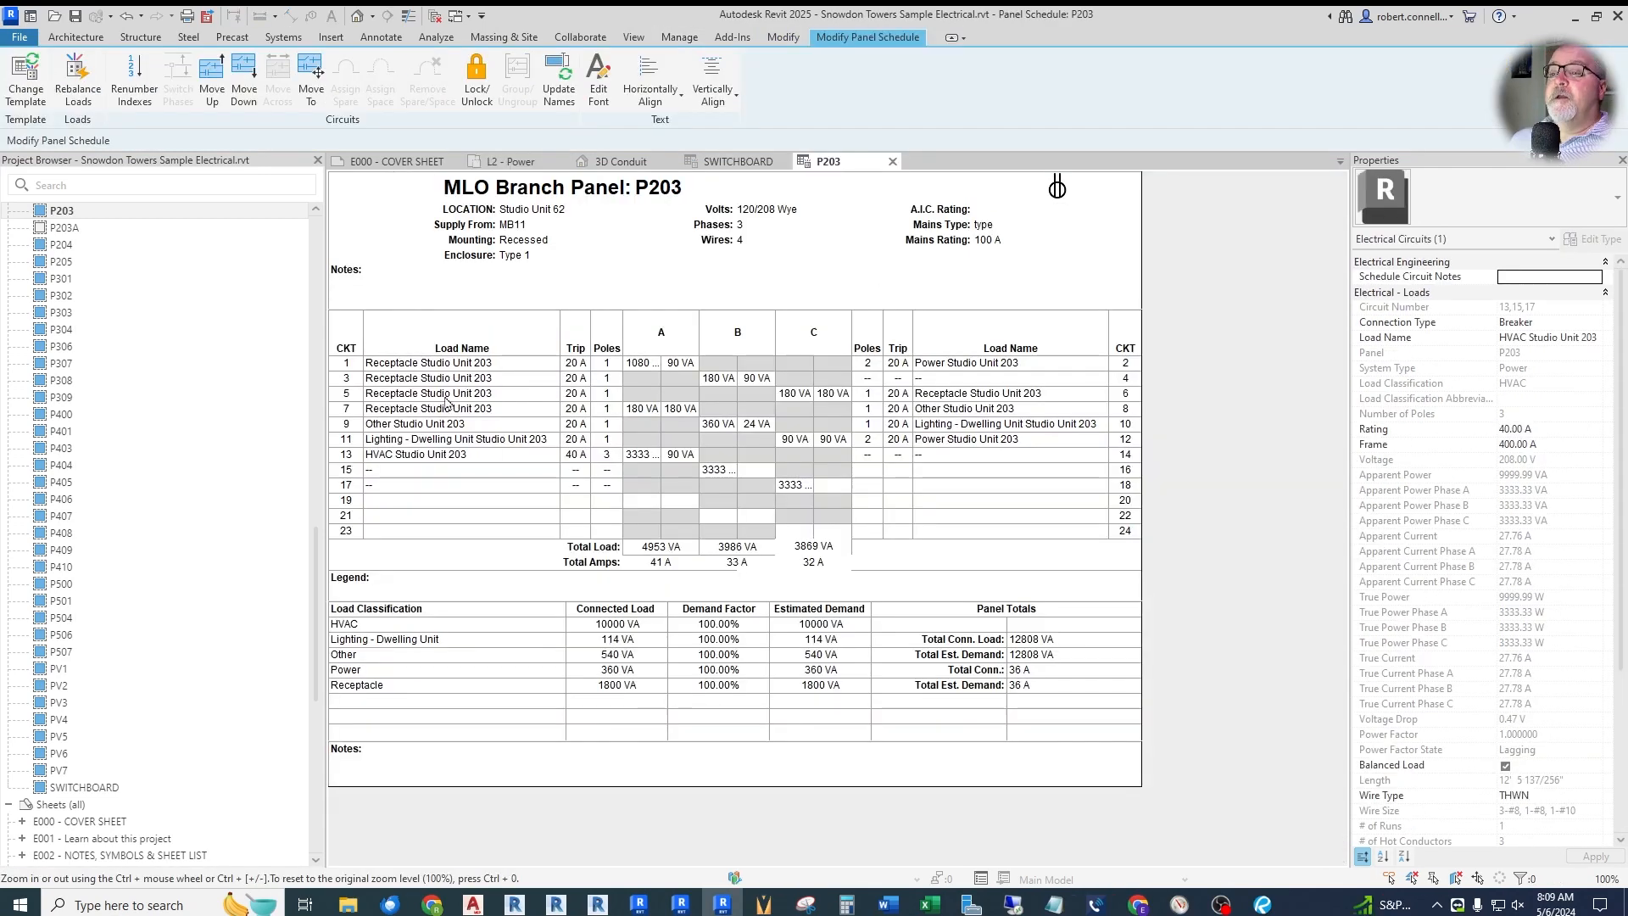
# - Assign spares to the empty slots 19, 21 and 23 of P203
pyautogui.click(445, 502)
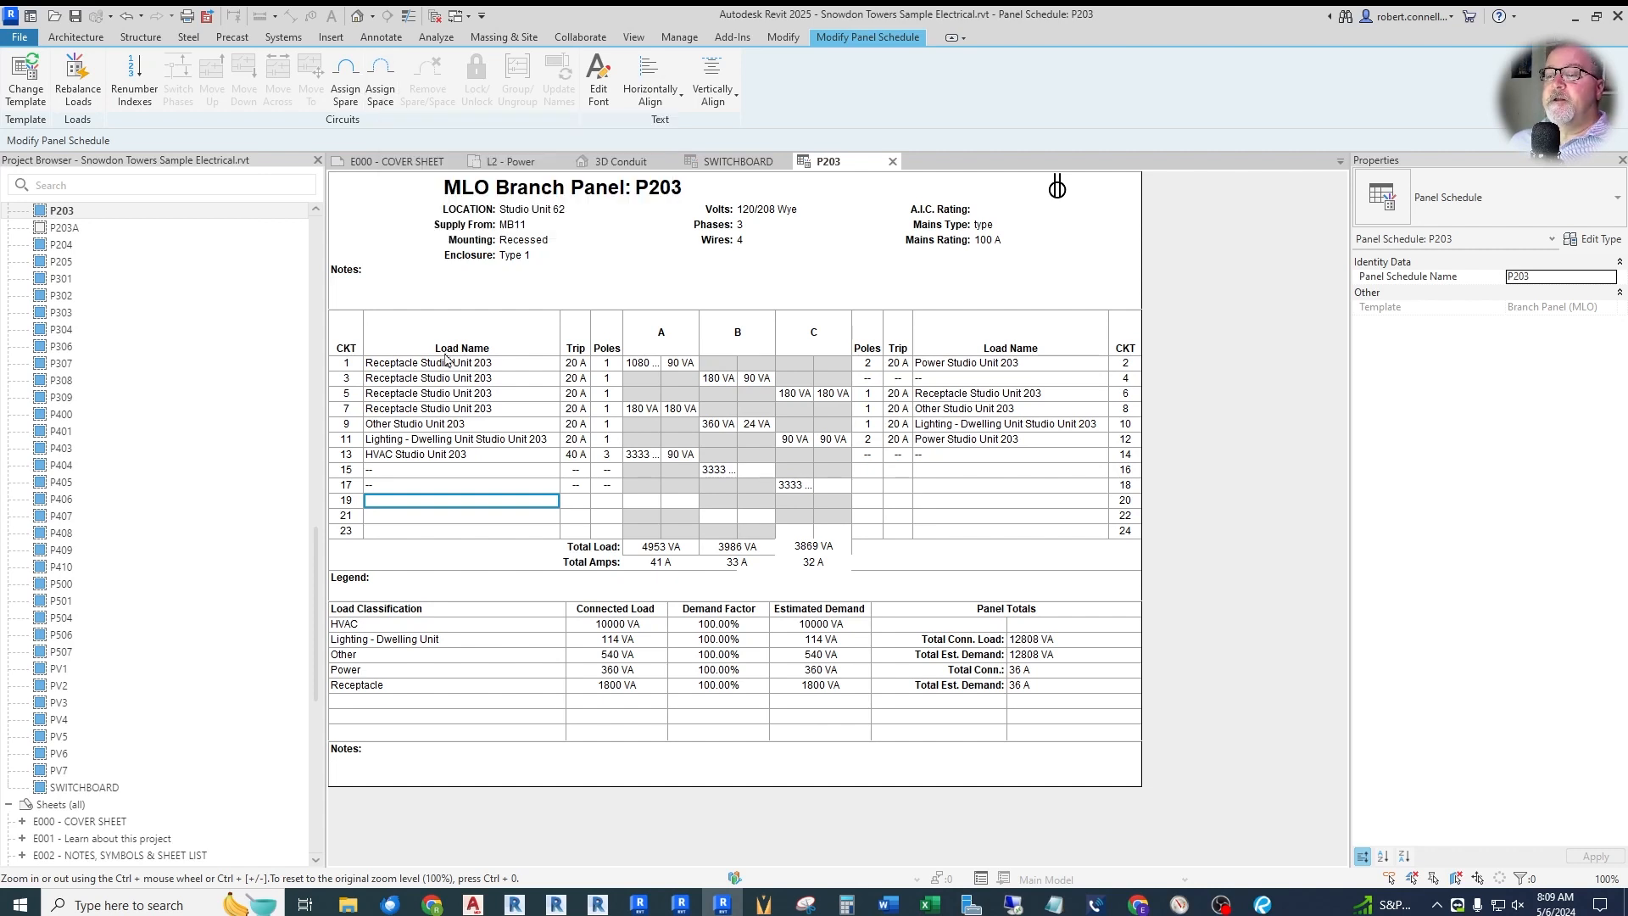
pyautogui.keyDown('shift'); pyautogui.click(430, 533); pyautogui.keyUp('shift')
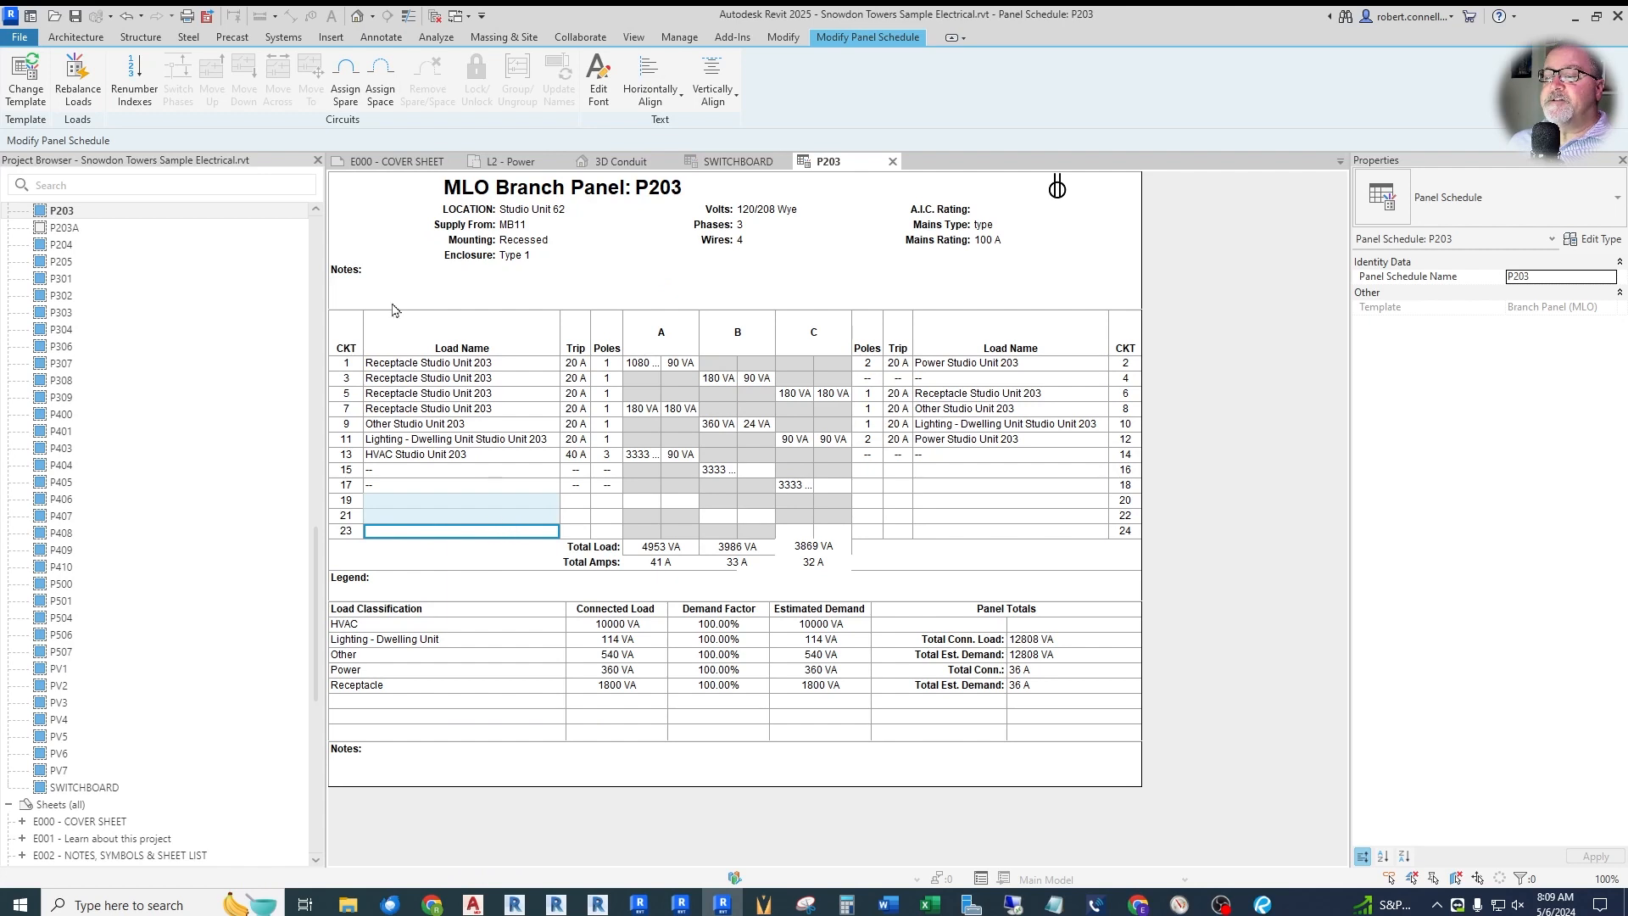
pyautogui.click(345, 82)
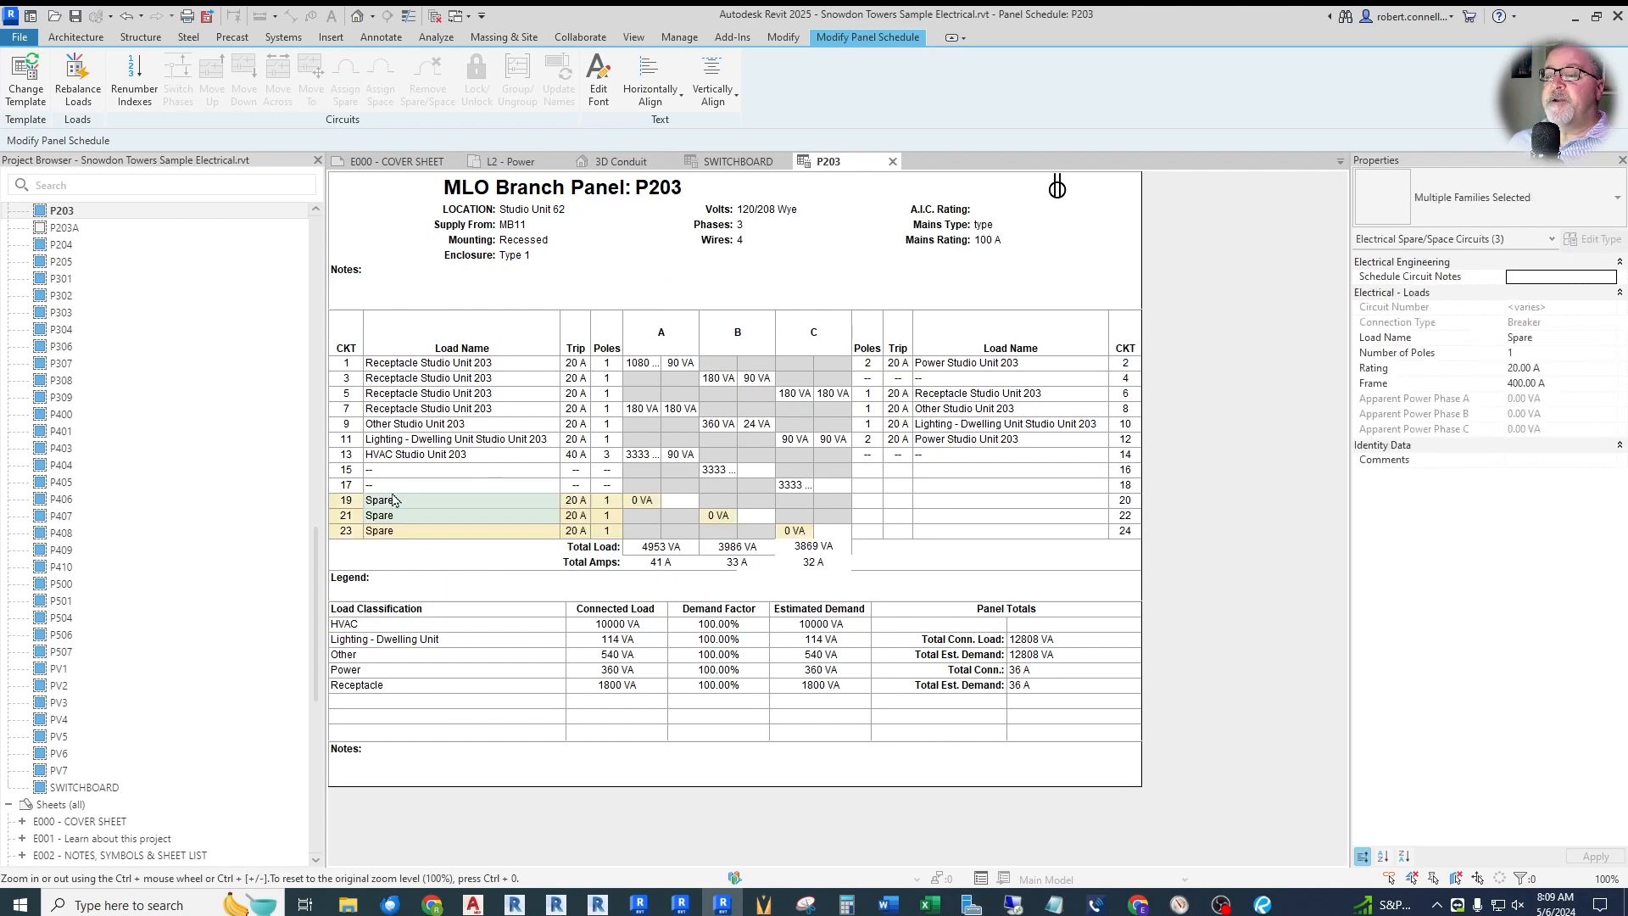
# - Set the trip rating of the slot 19 spare to 15 A and its load name to FUTURE LOAD
pyautogui.click(583, 507)
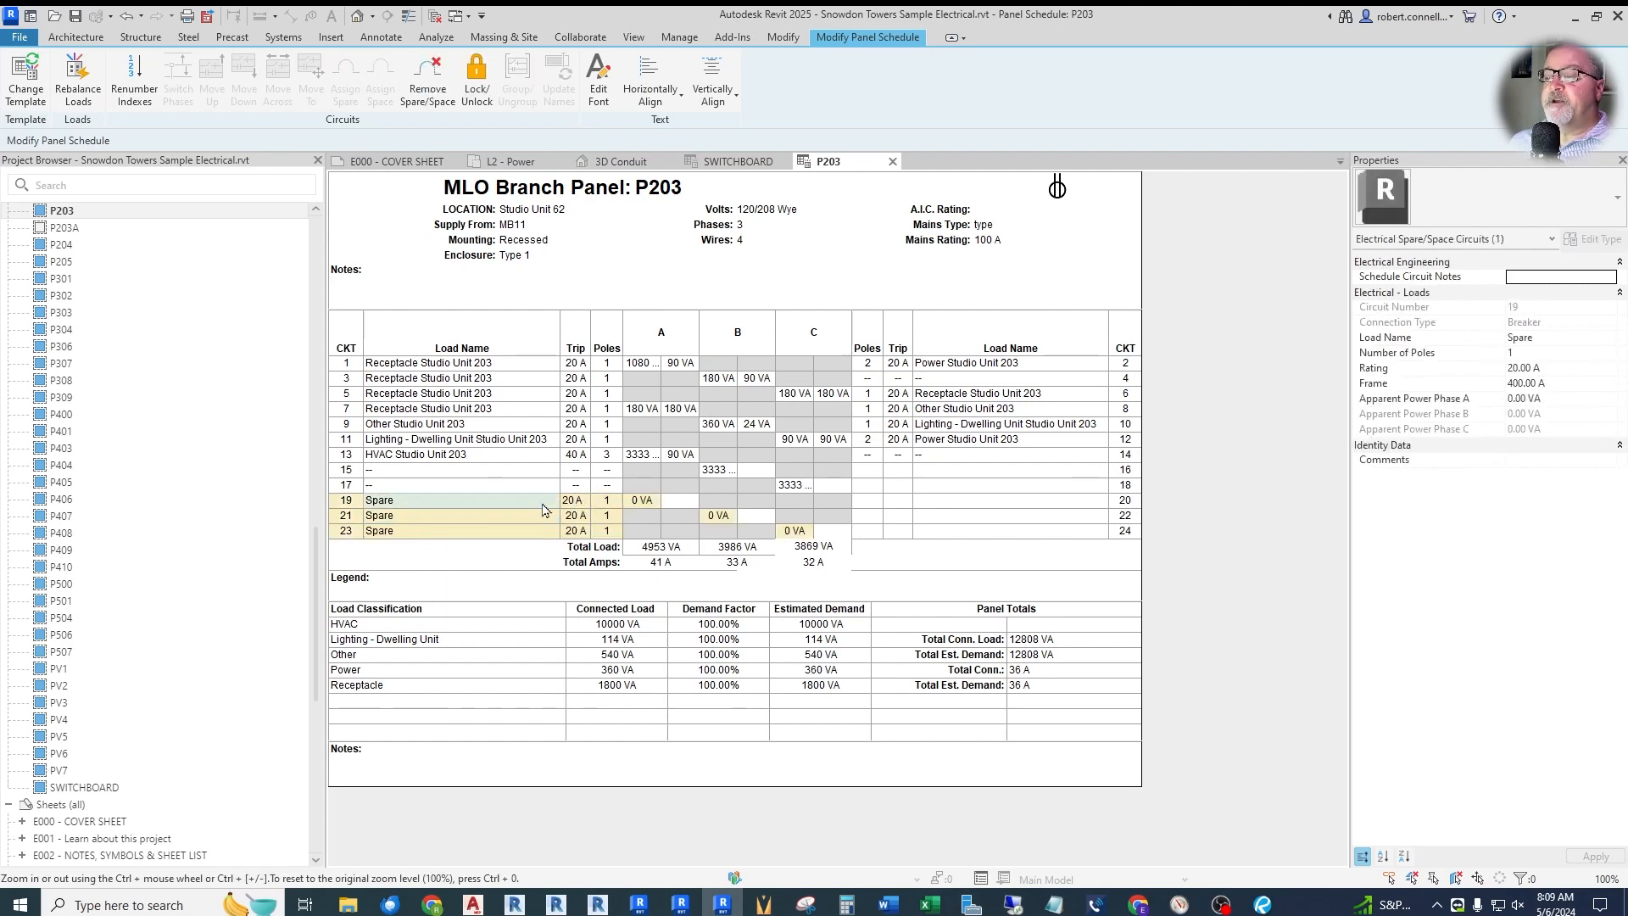
pyautogui.write('15')
pyautogui.press('Return')
pyautogui.click(428, 530)
pyautogui.click(428, 501)
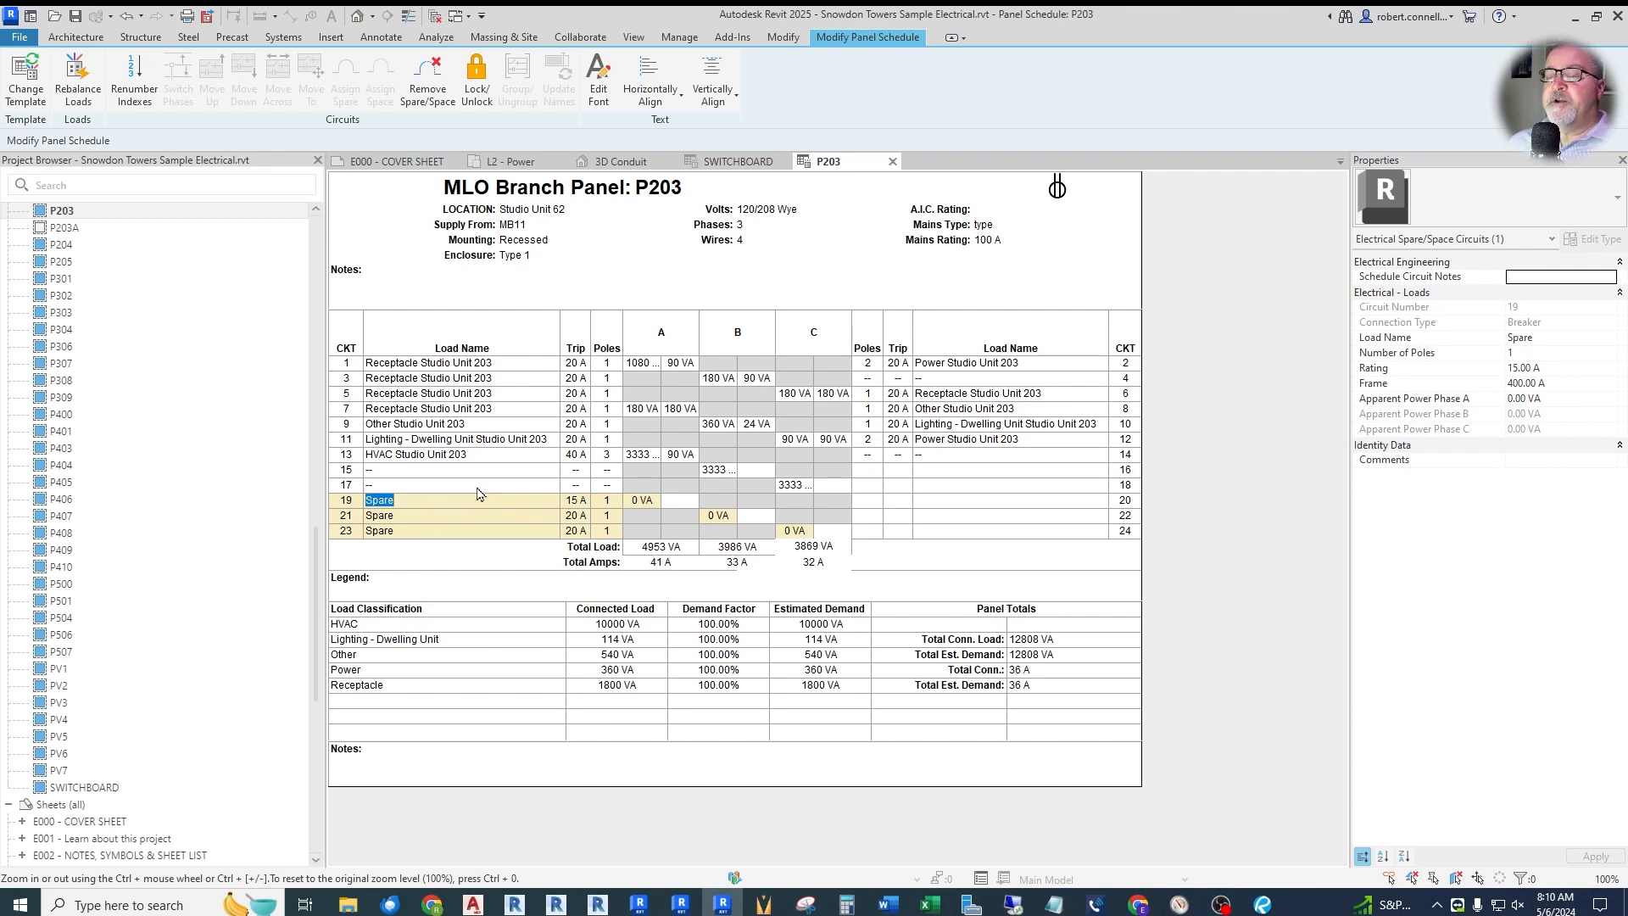
pyautogui.write('FUTURE LOAD')
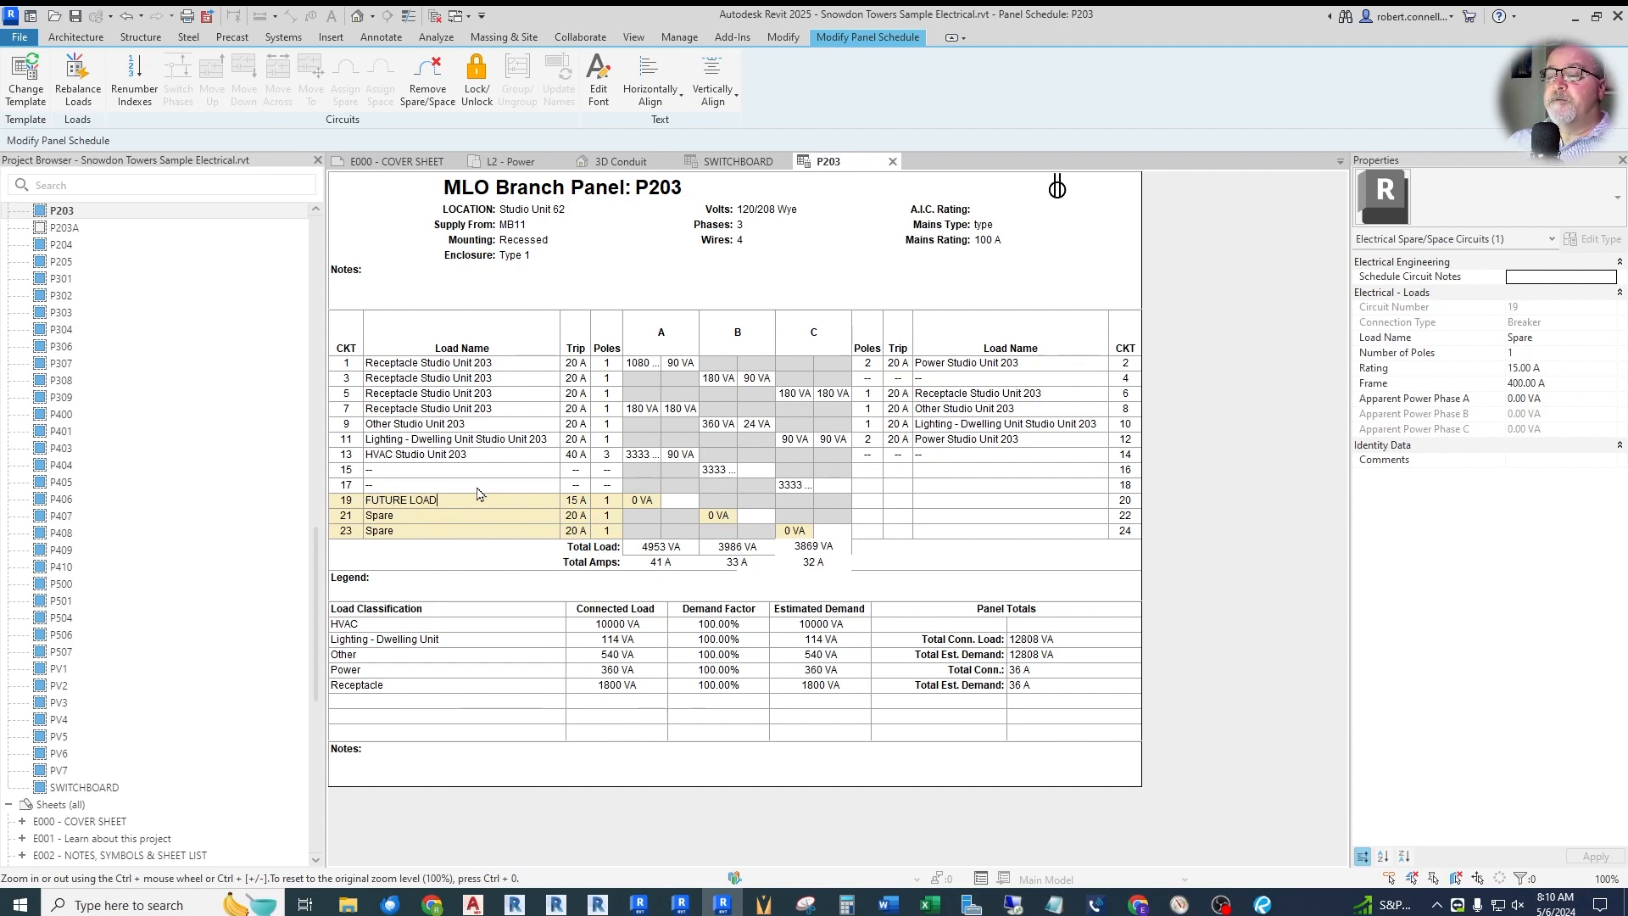
pyautogui.press('Return')
# - Set the phase A load of the slot 19 spare to 1500 VA and check the Spare load classification
pyautogui.click(653, 502)
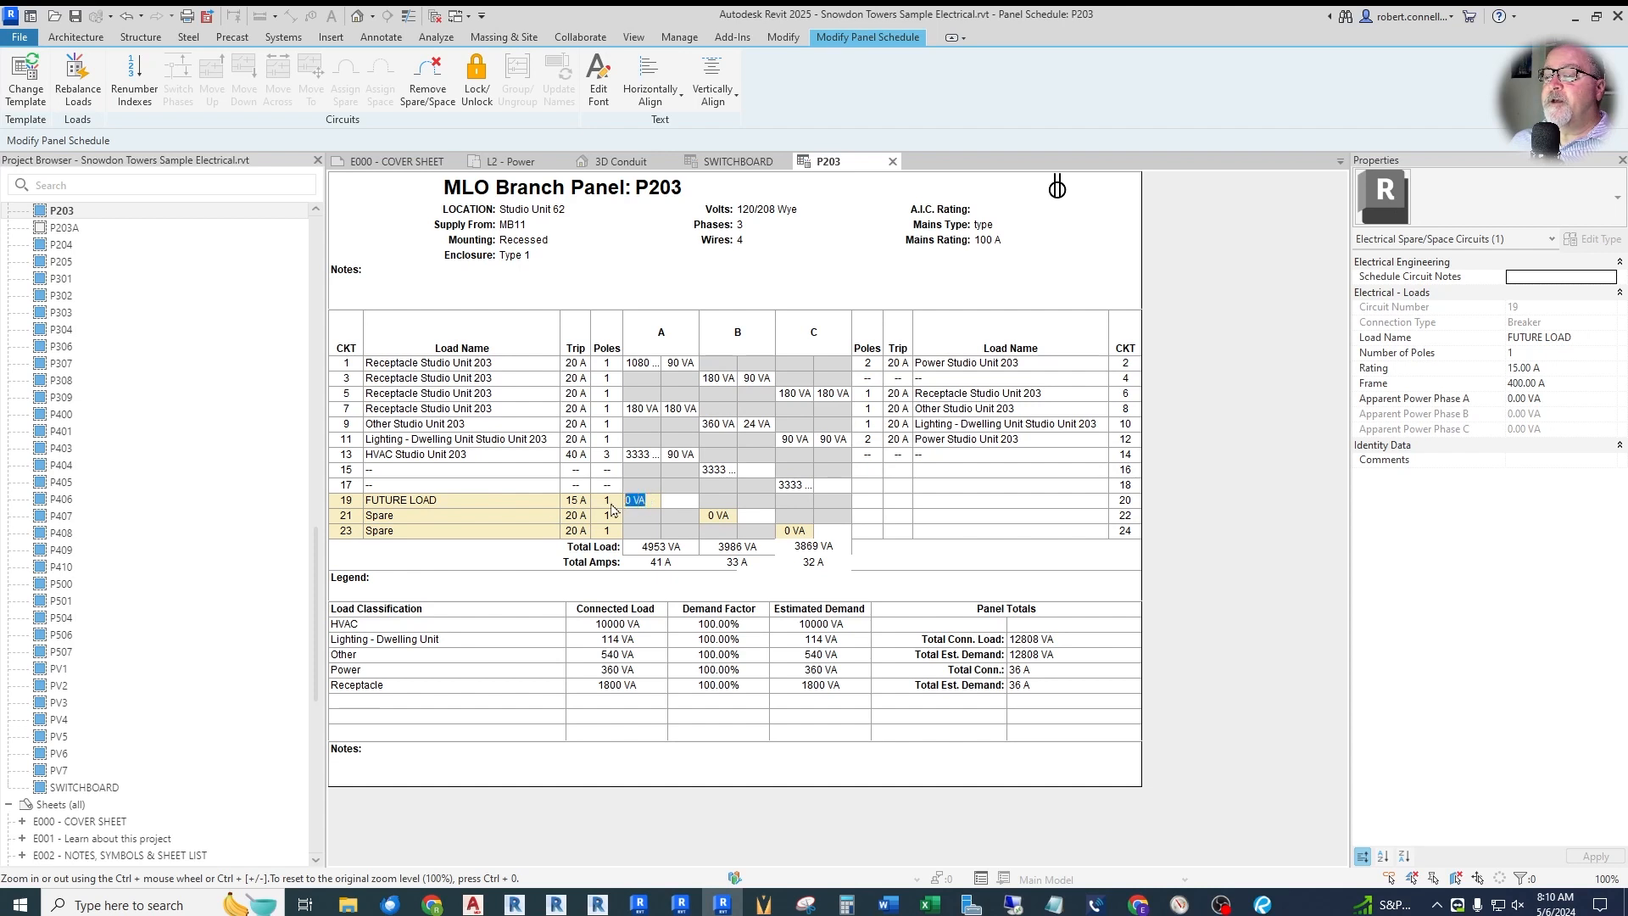
pyautogui.write('1500')
pyautogui.press('Return')
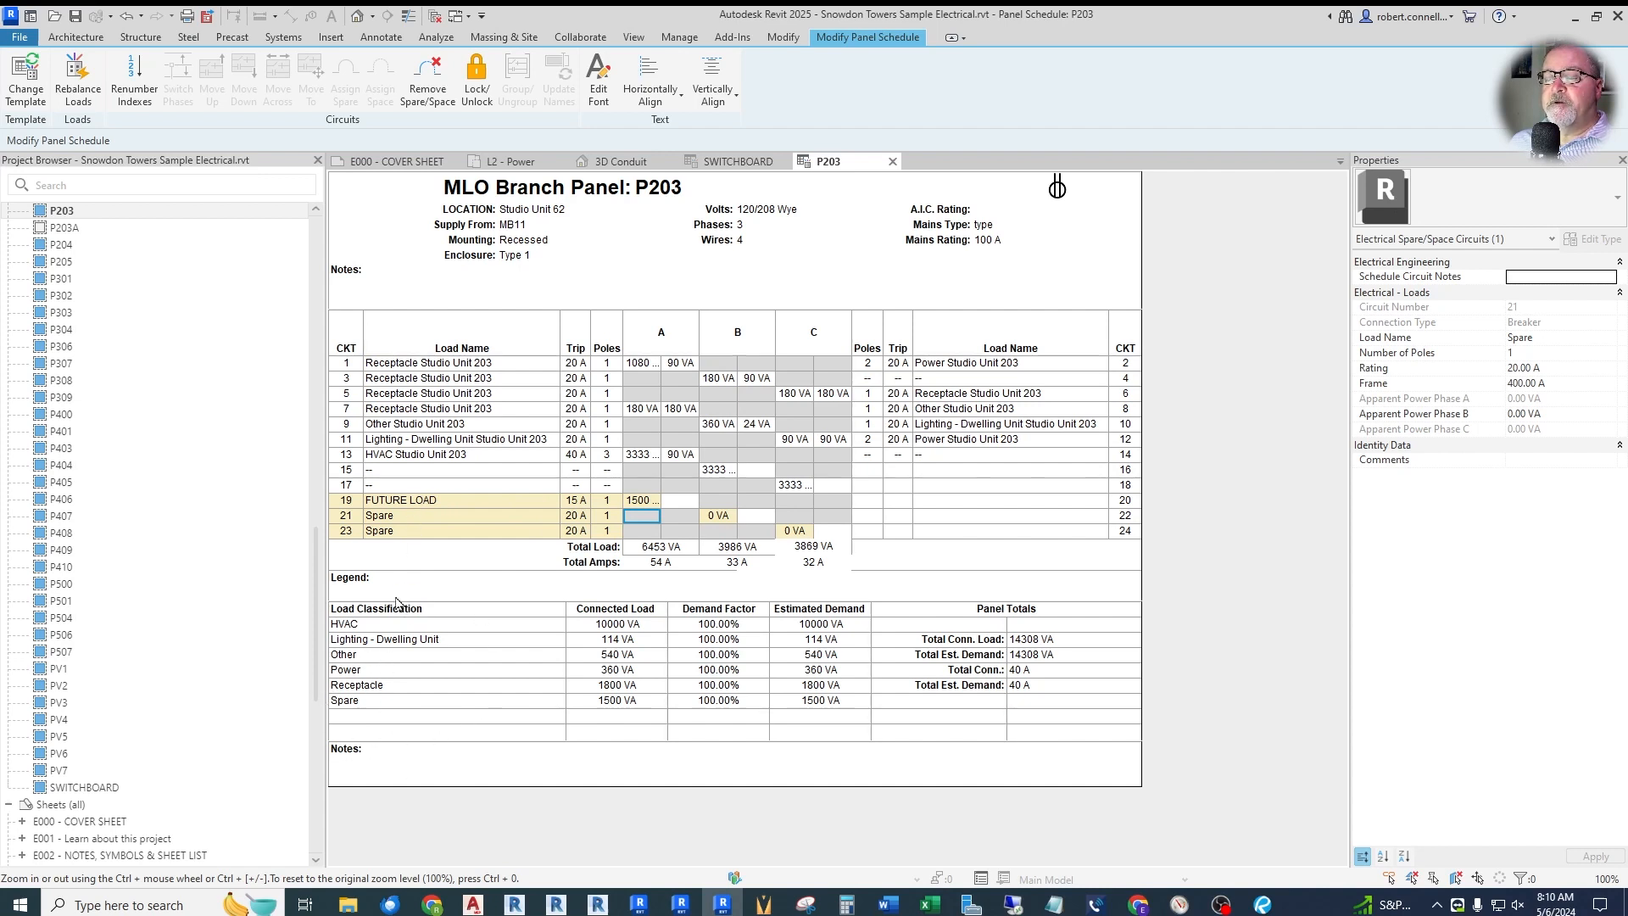
pyautogui.click(371, 703)
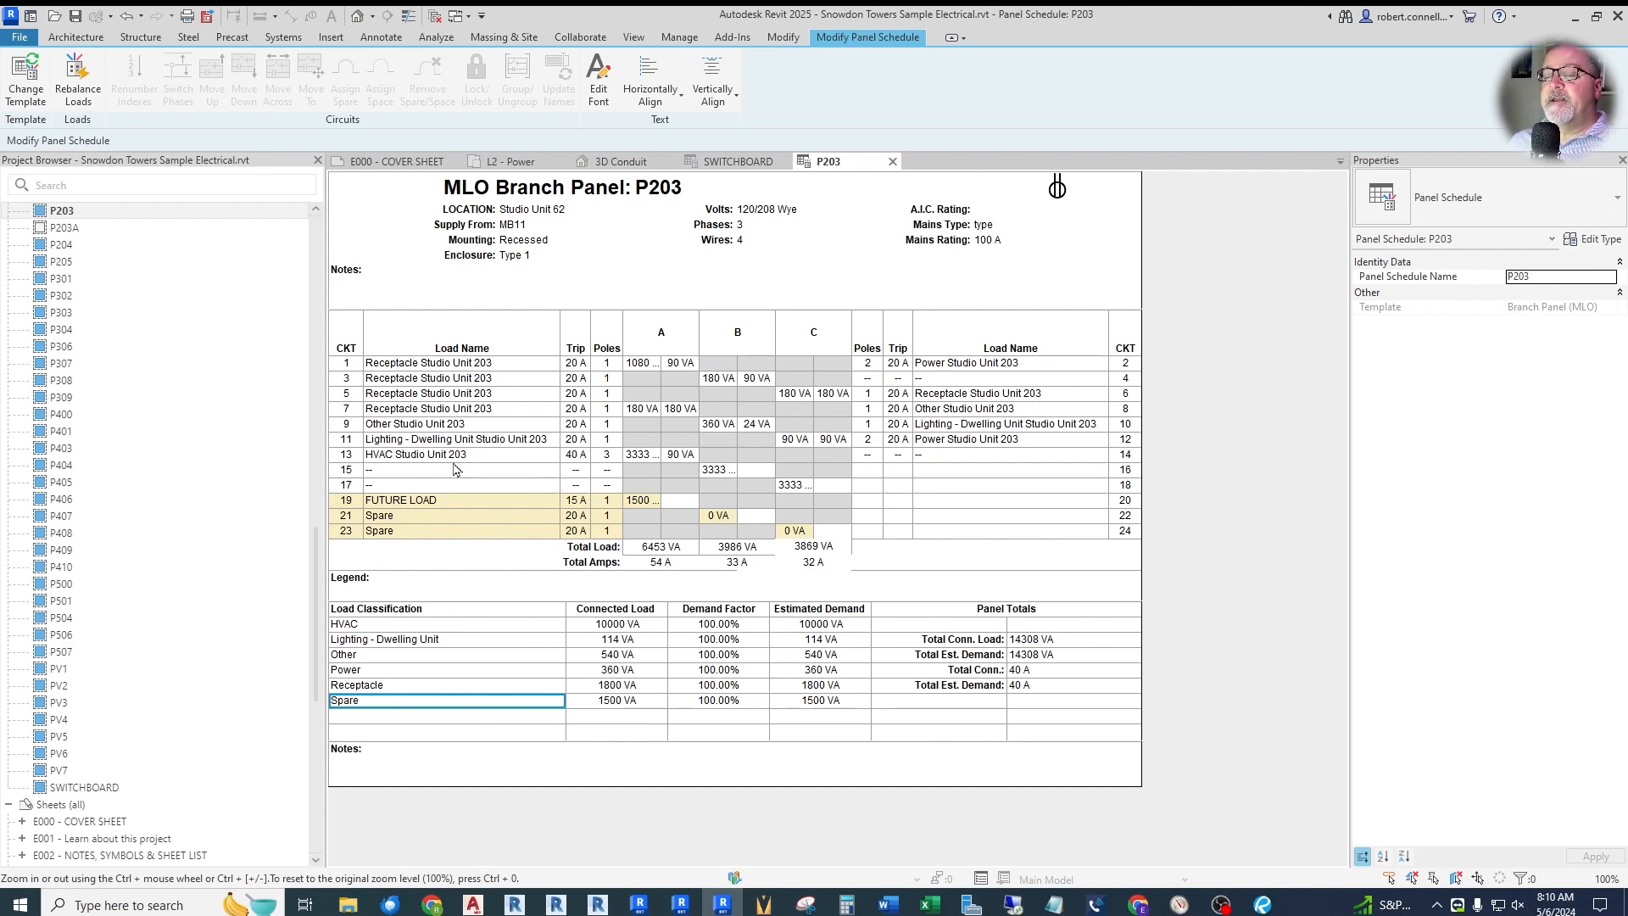
# - Rename the slot 19 spare's load as LIGHTING
pyautogui.doubleClick(454, 500)
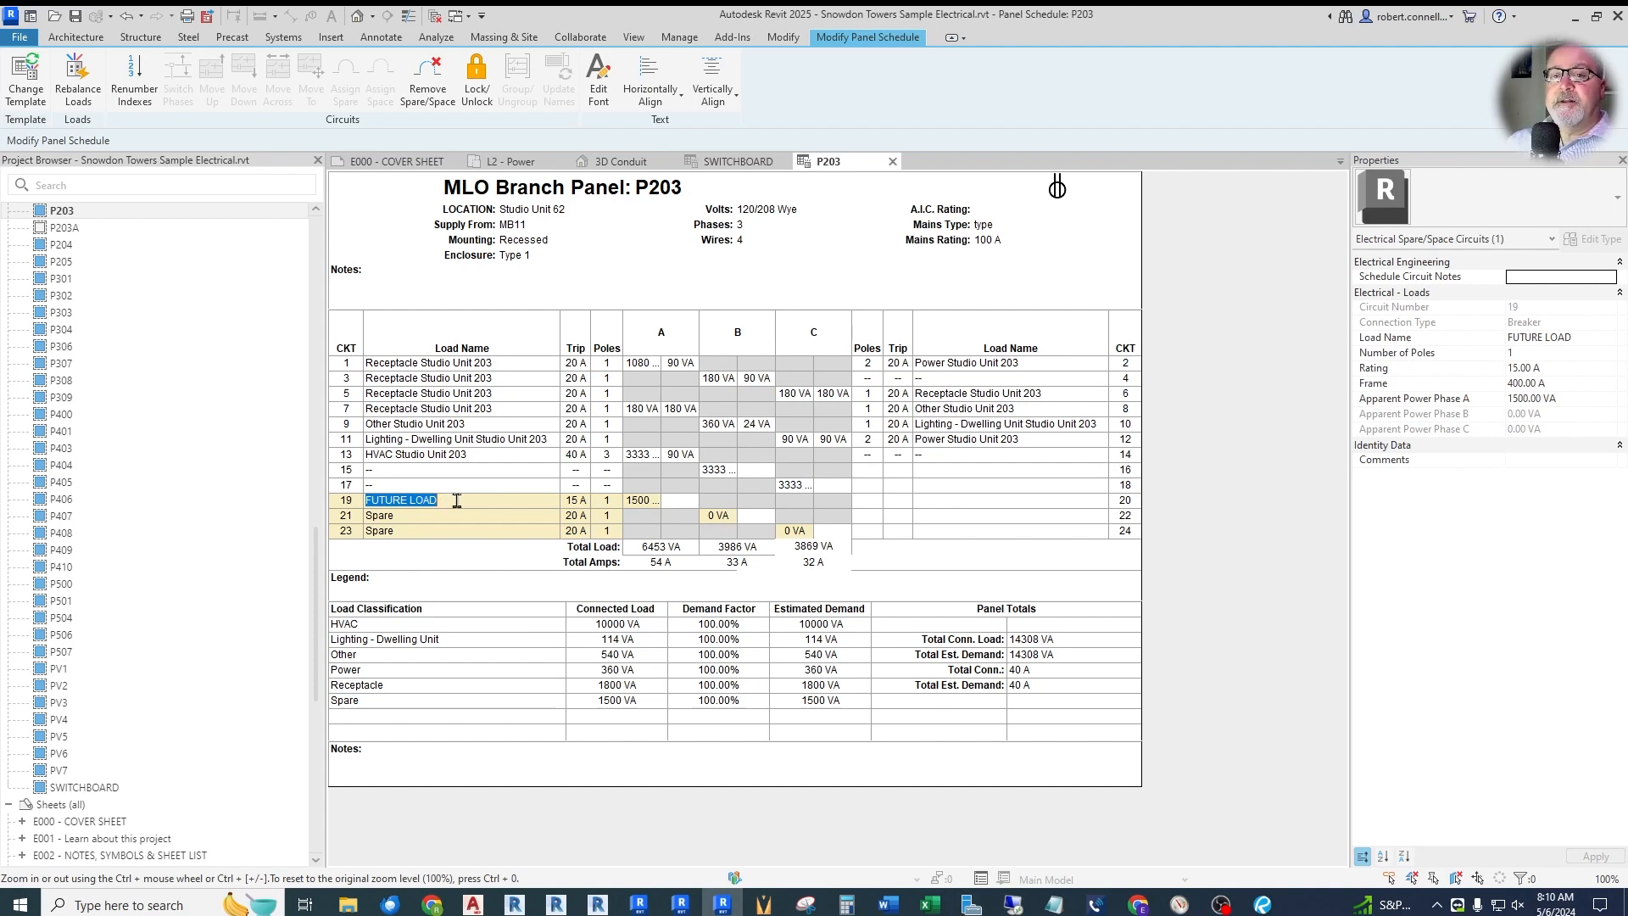
pyautogui.press('Delete')
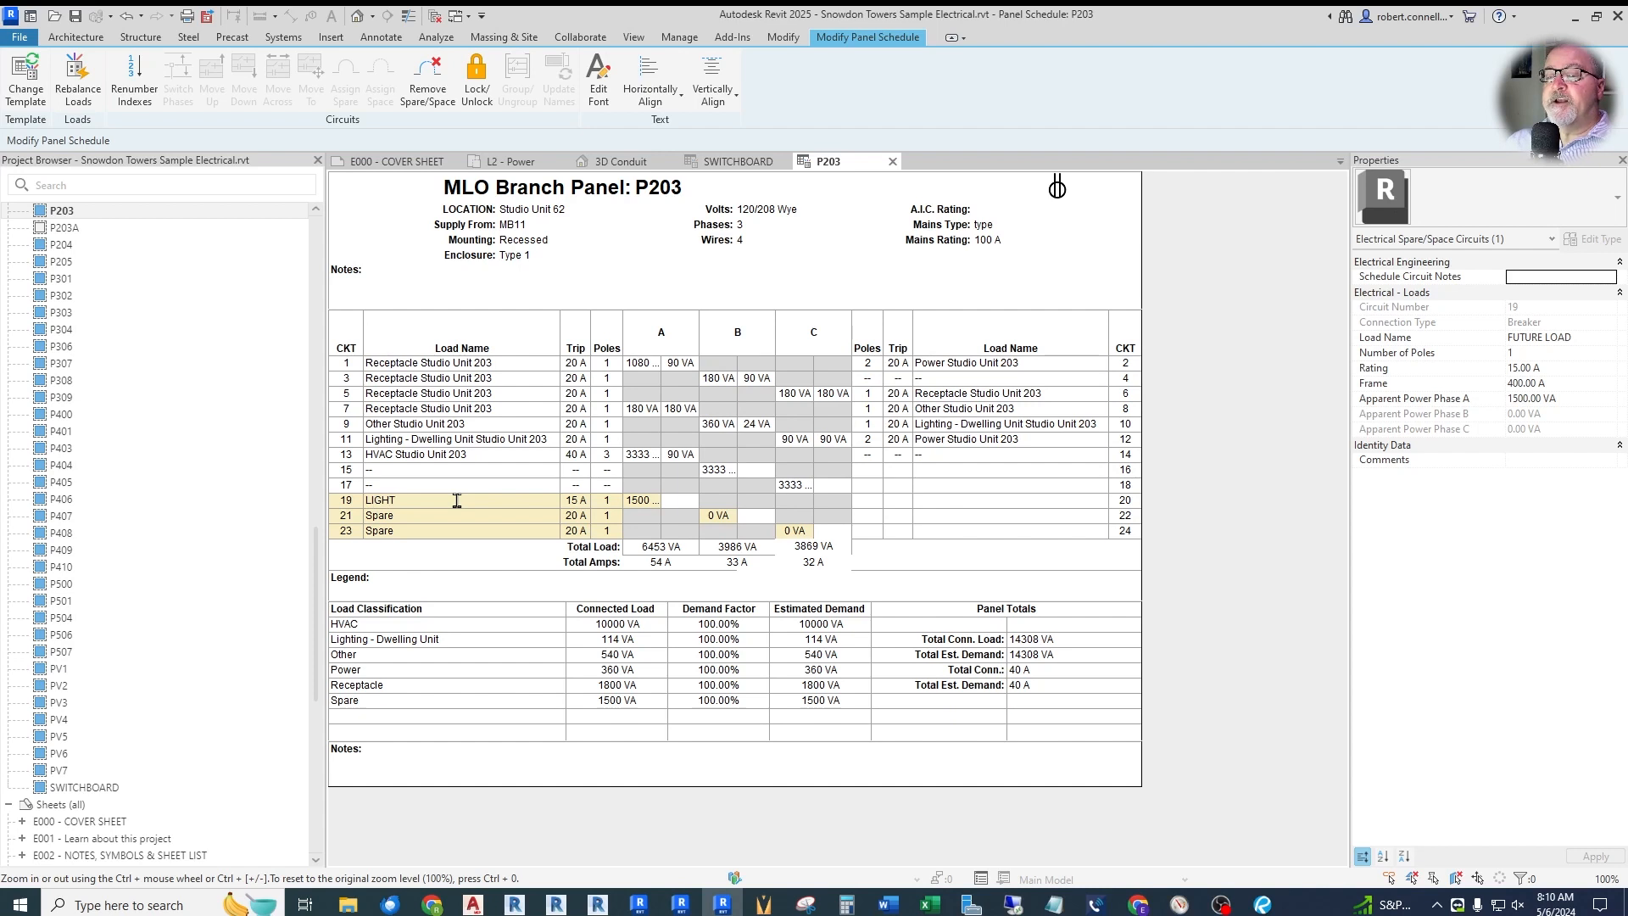
pyautogui.press('Return')
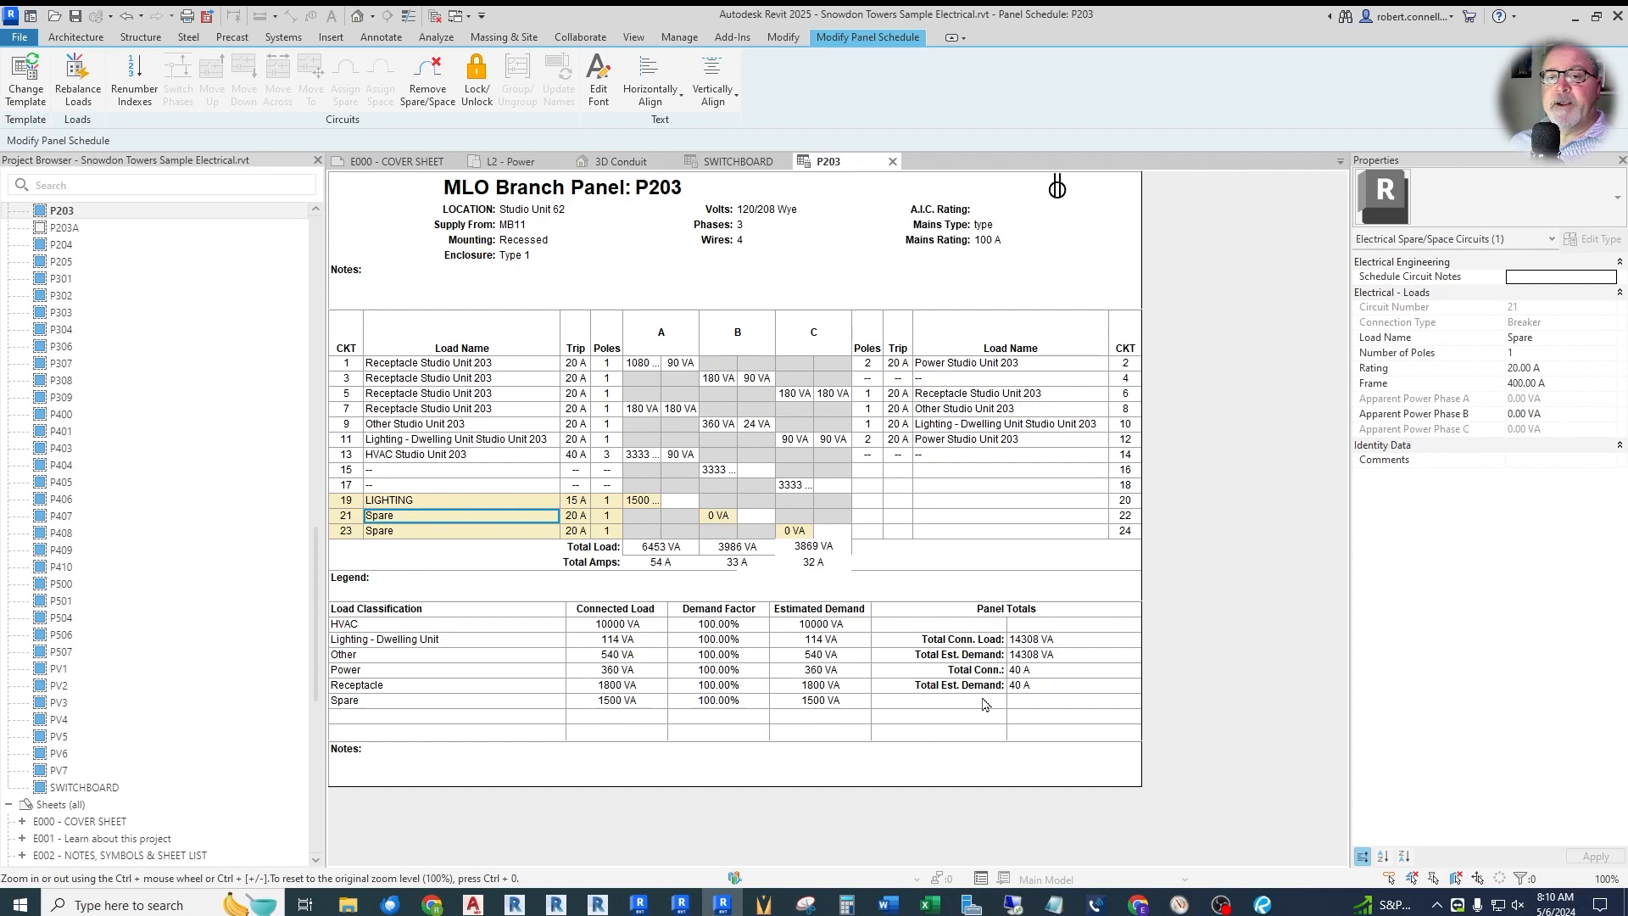
pyautogui.doubleClick(439, 503)
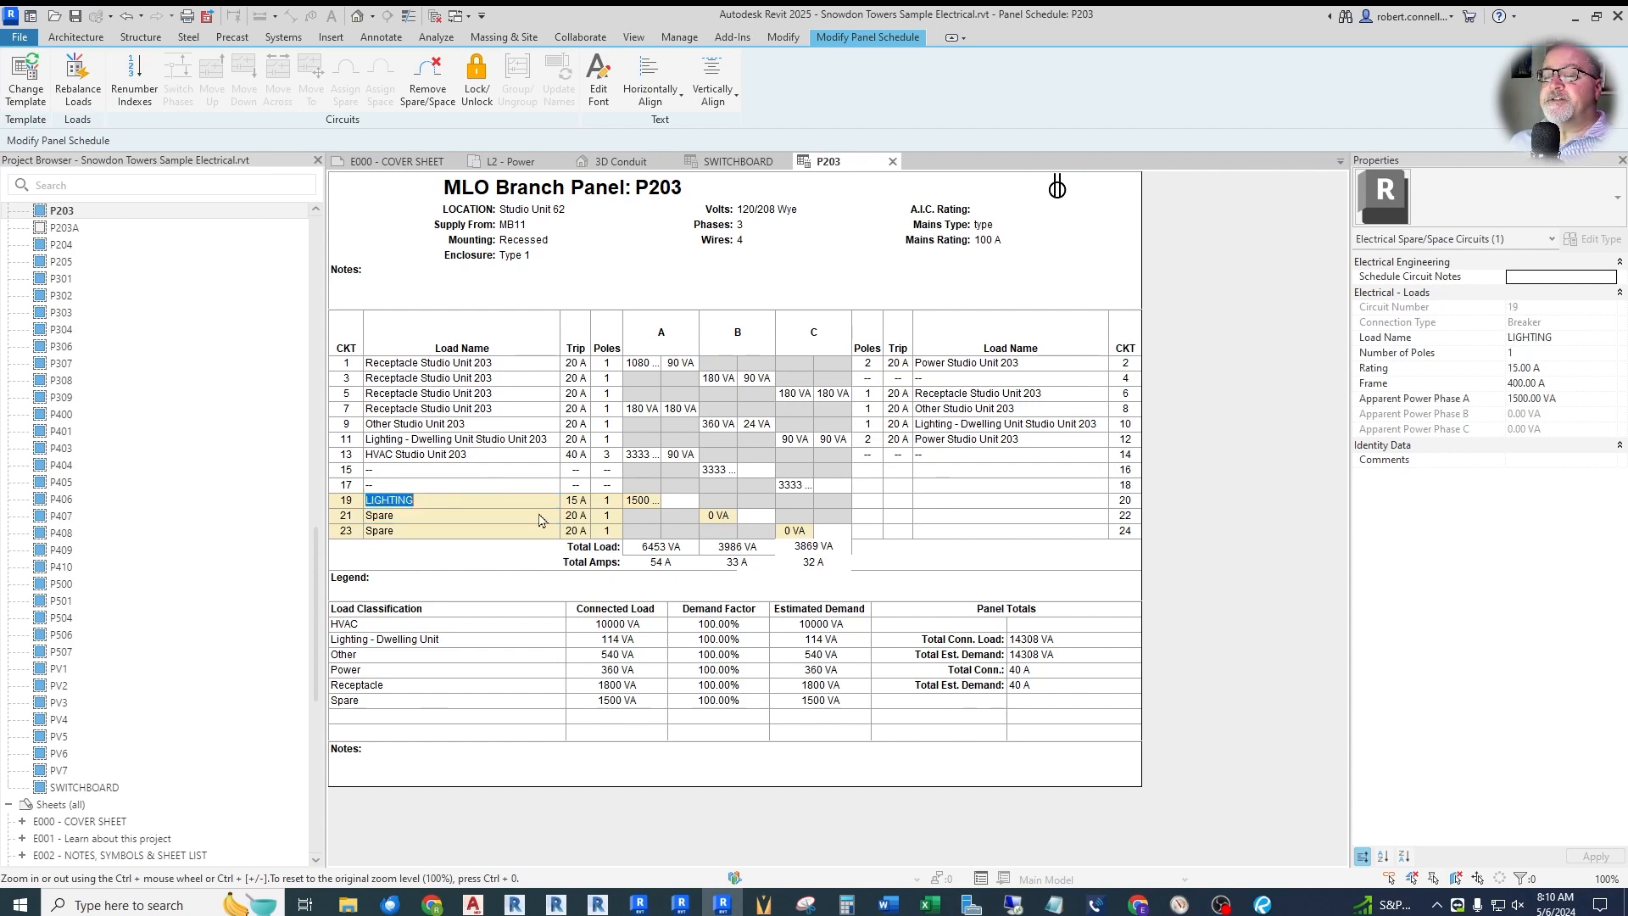
# - Assign spaces to the empty slots 20, 22 and 24, and remove them again
pyautogui.moveTo(978, 512); pyautogui.dragTo(961, 532)
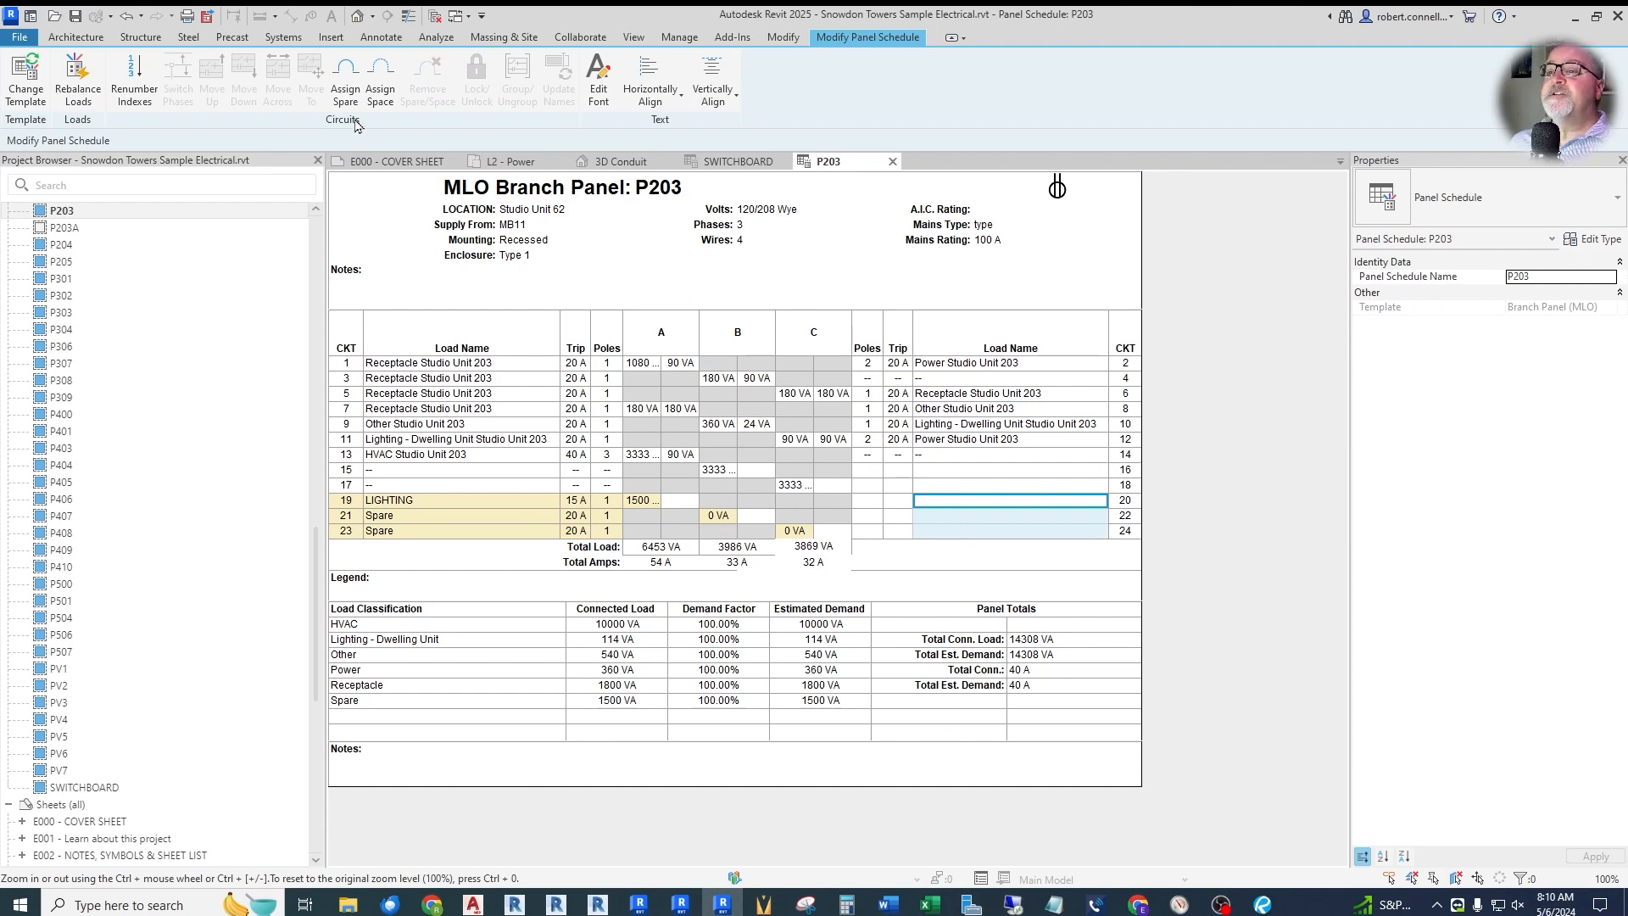
pyautogui.click(377, 90)
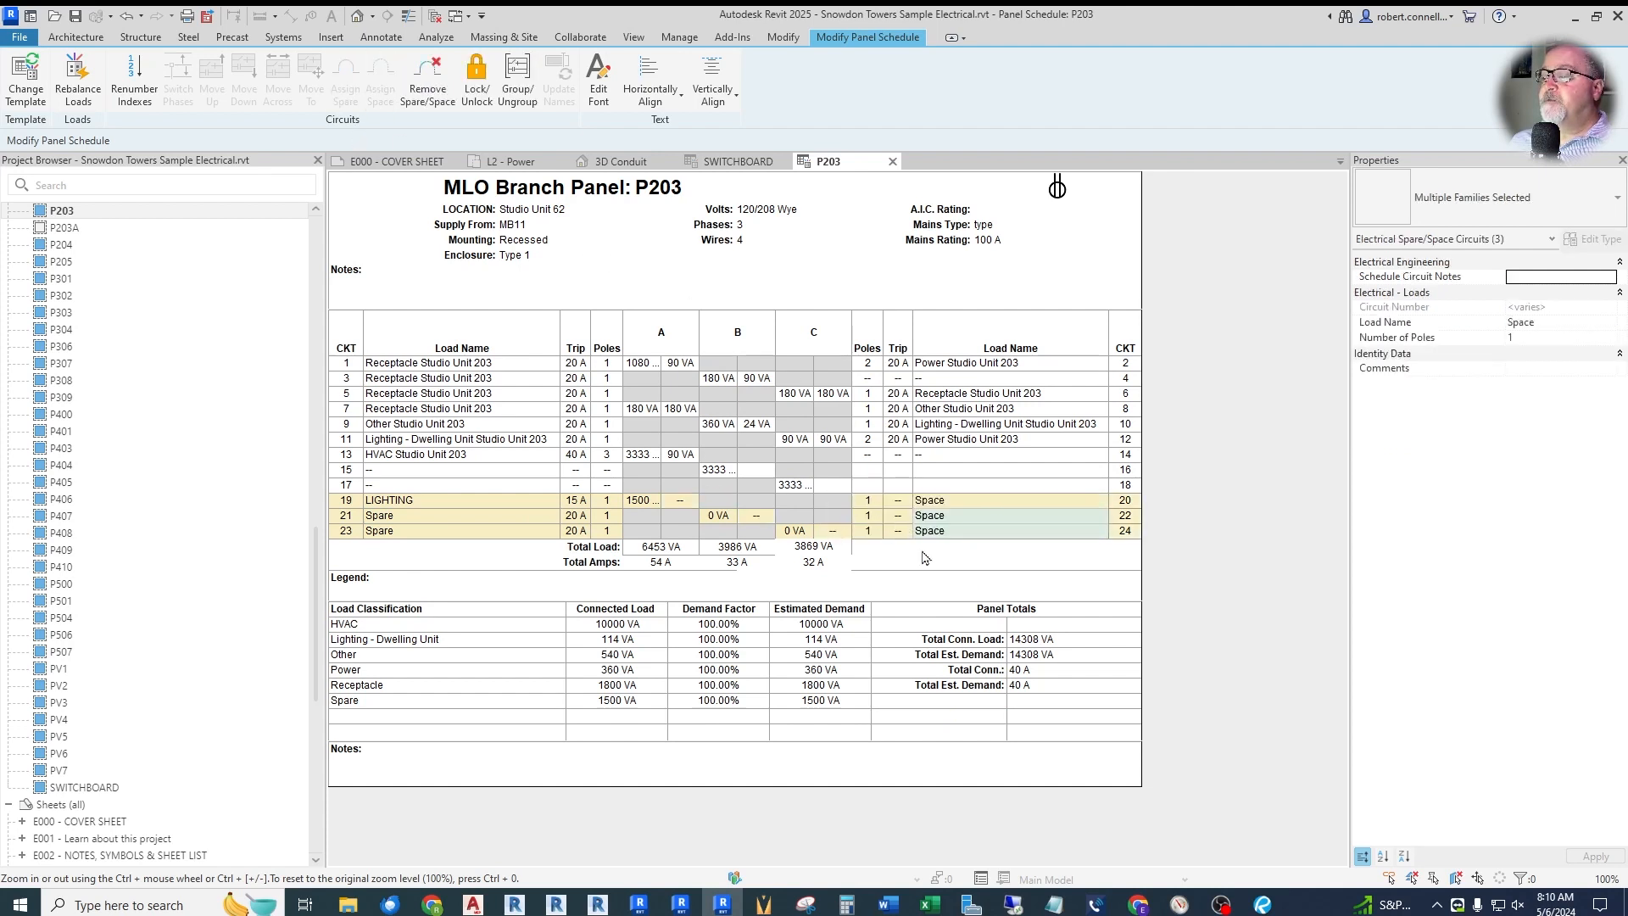
pyautogui.doubleClick(954, 501)
pyautogui.click(427, 85)
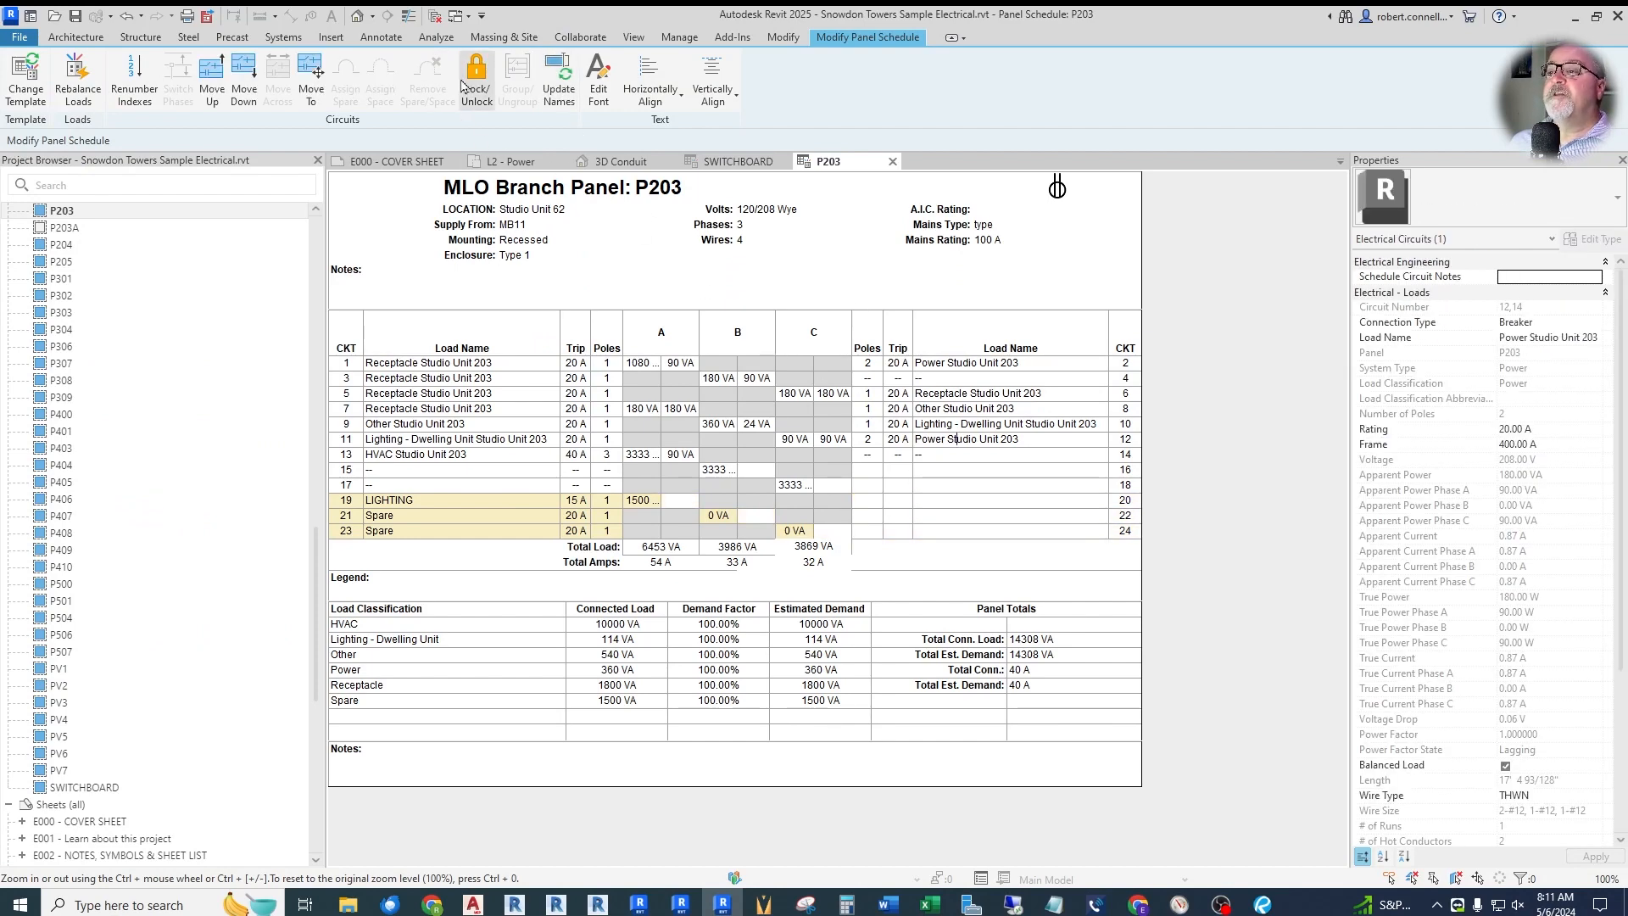
# - Group the receptacle circuits in slots 1, 3 and 5 and select the group
pyautogui.moveTo(441, 363); pyautogui.dragTo(507, 404)
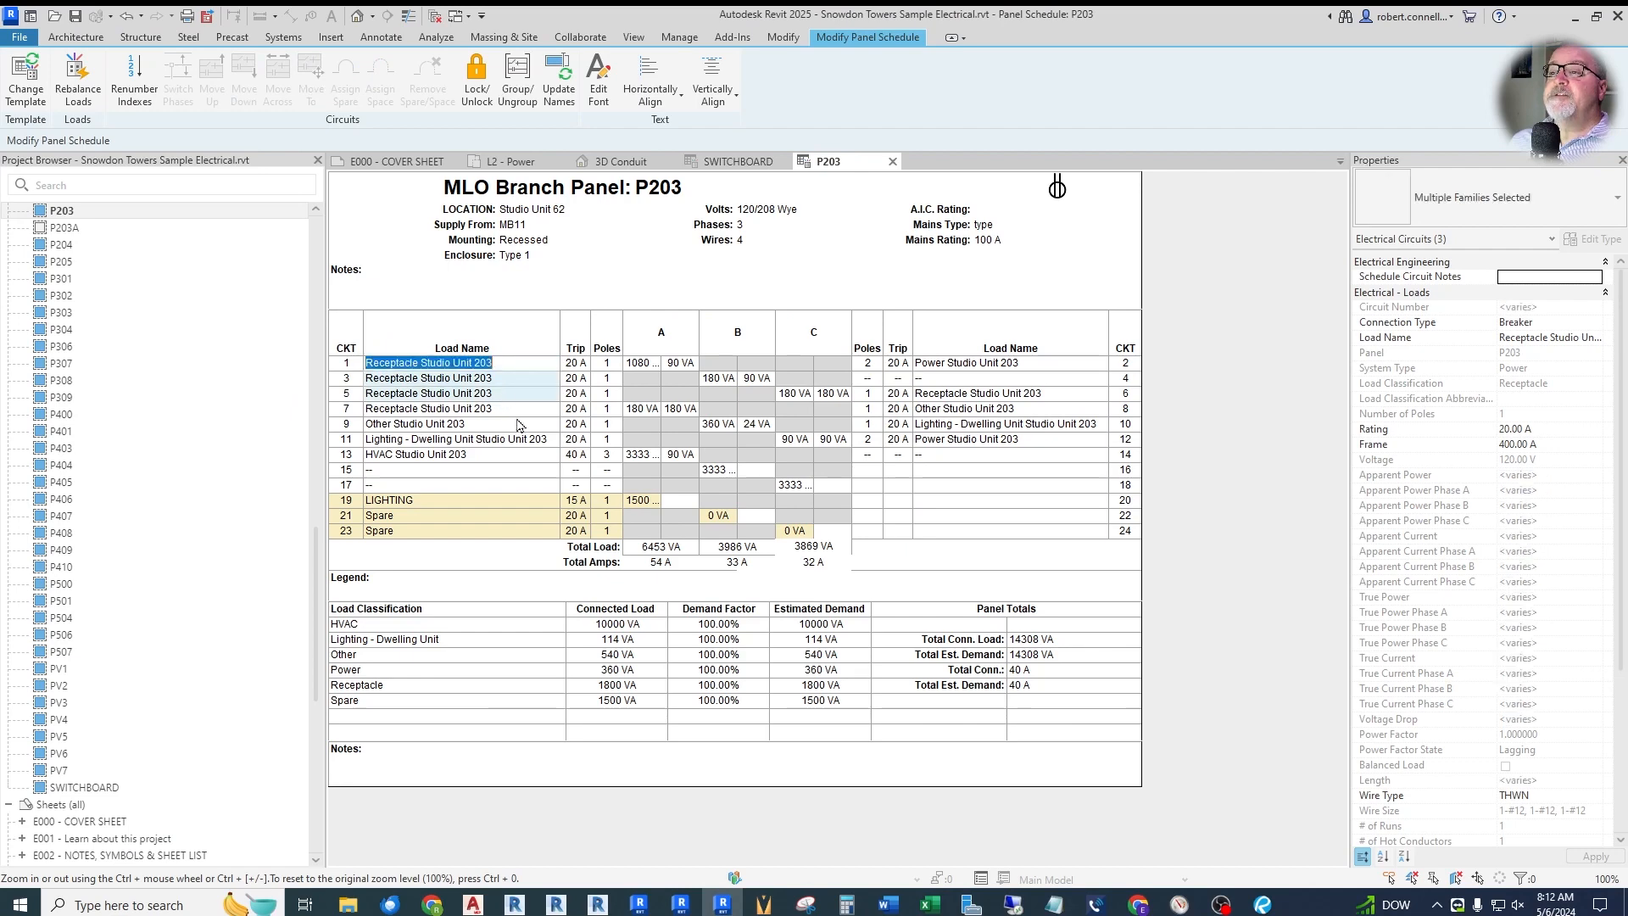
pyautogui.click(519, 76)
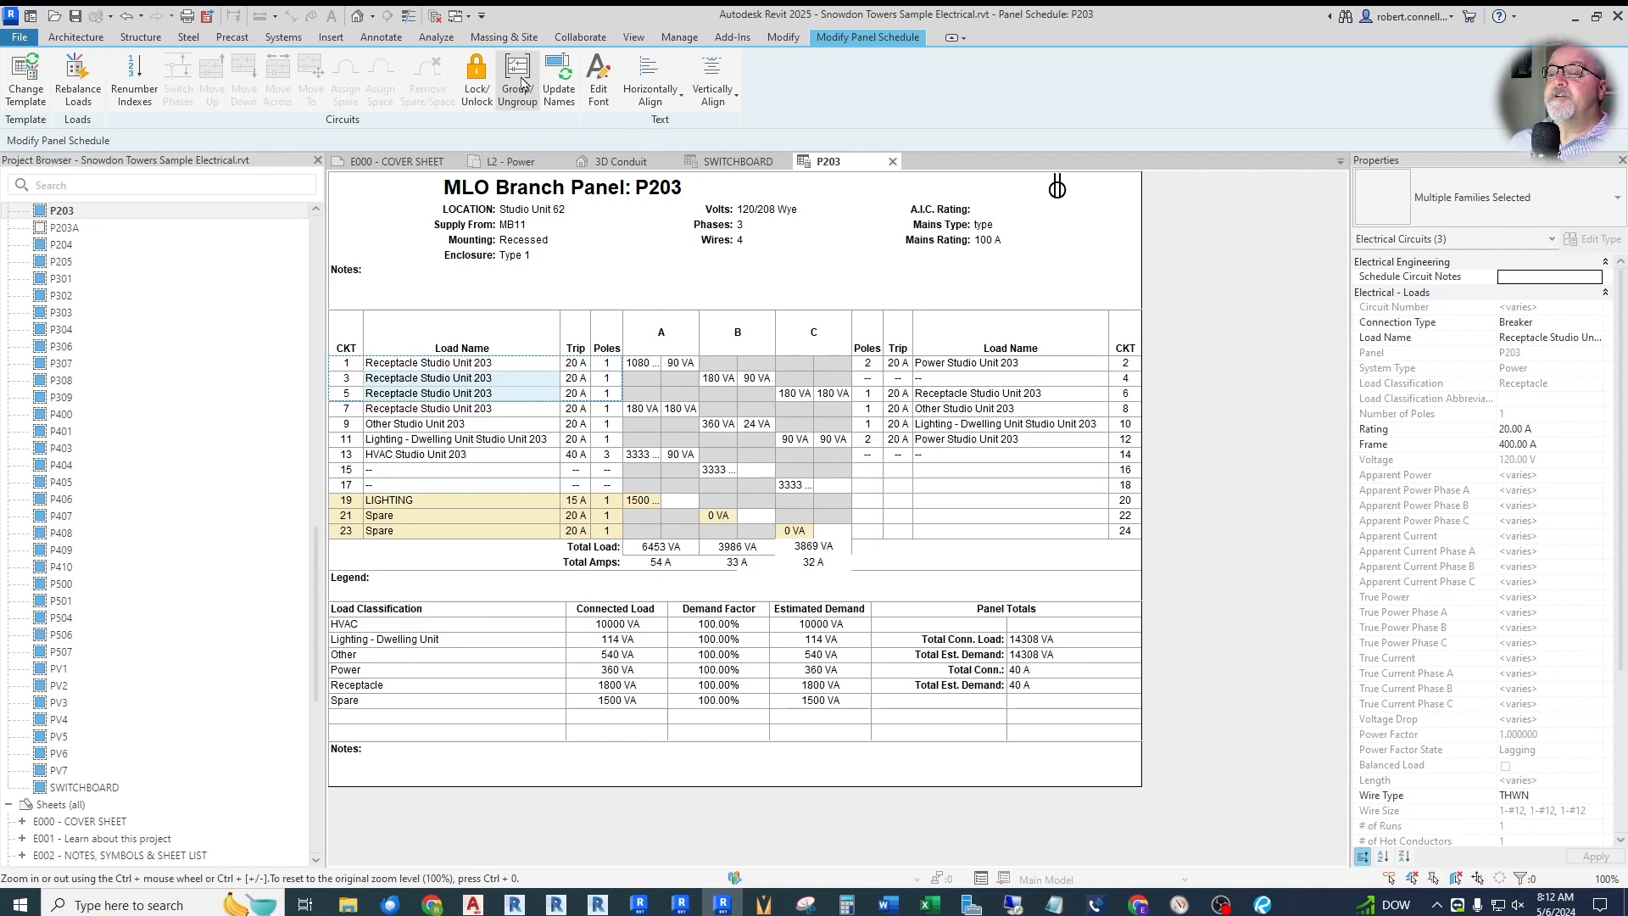
pyautogui.click(512, 365)
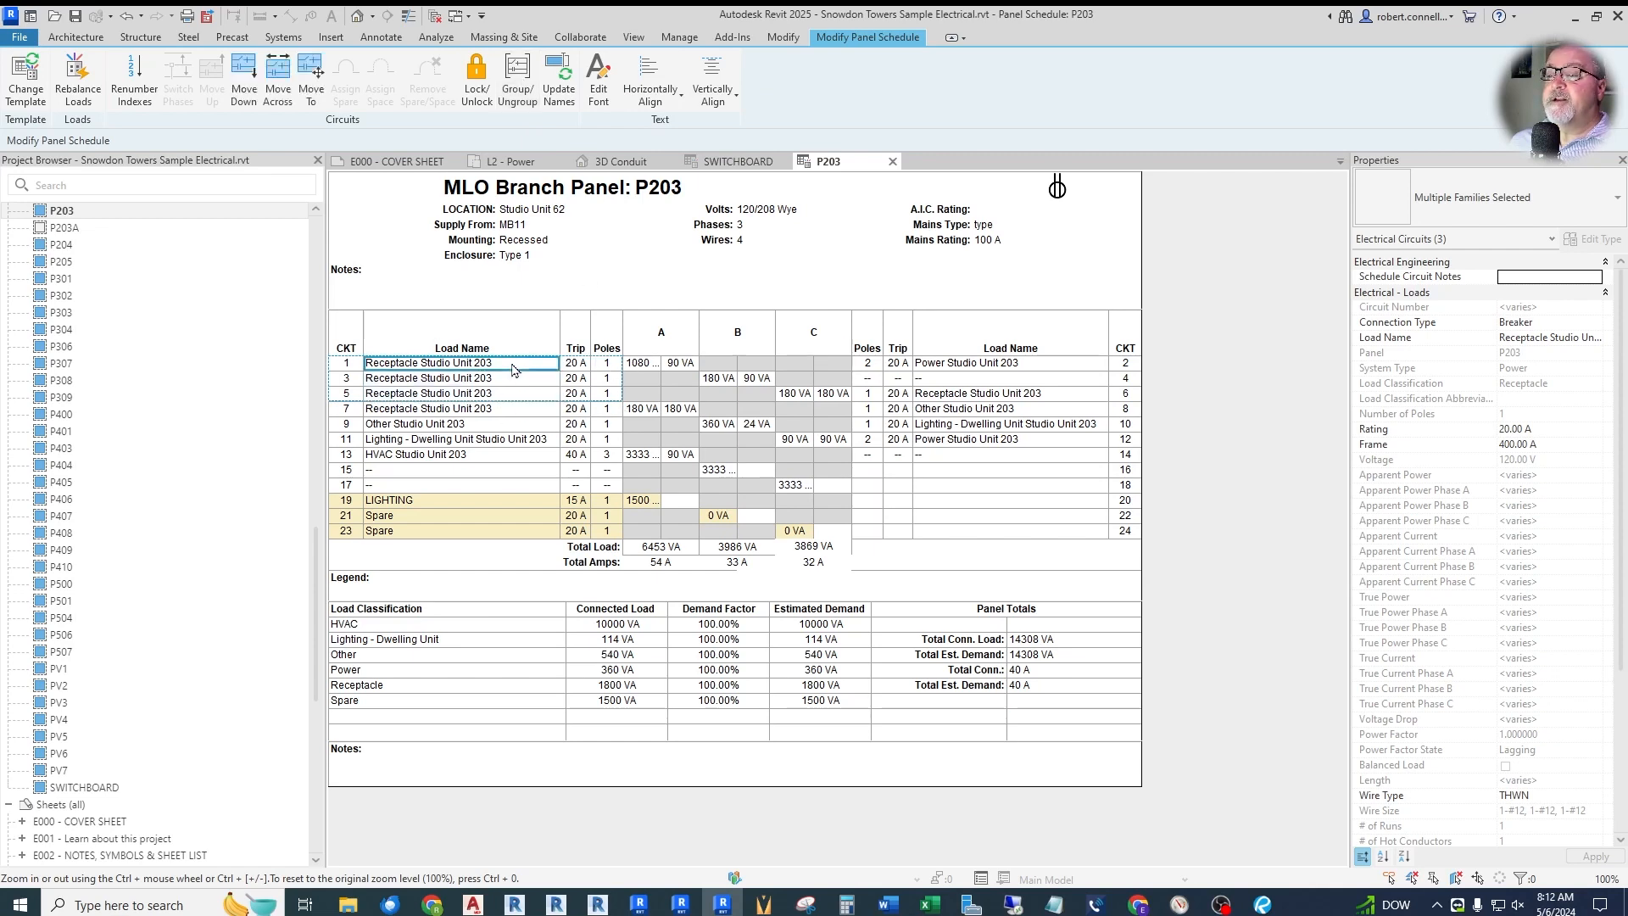
# - Try moving the grouped receptacle circuits to the empty slots starting at 16, and ungroup them
pyautogui.moveTo(512, 365)
pyautogui.mouseDown()
pyautogui.moveTo(760, 444)
pyautogui.moveTo(864, 451)
pyautogui.moveTo(521, 338)
pyautogui.moveTo(508, 370)
pyautogui.mouseUp()
pyautogui.click(510, 366)
pyautogui.click(312, 85)
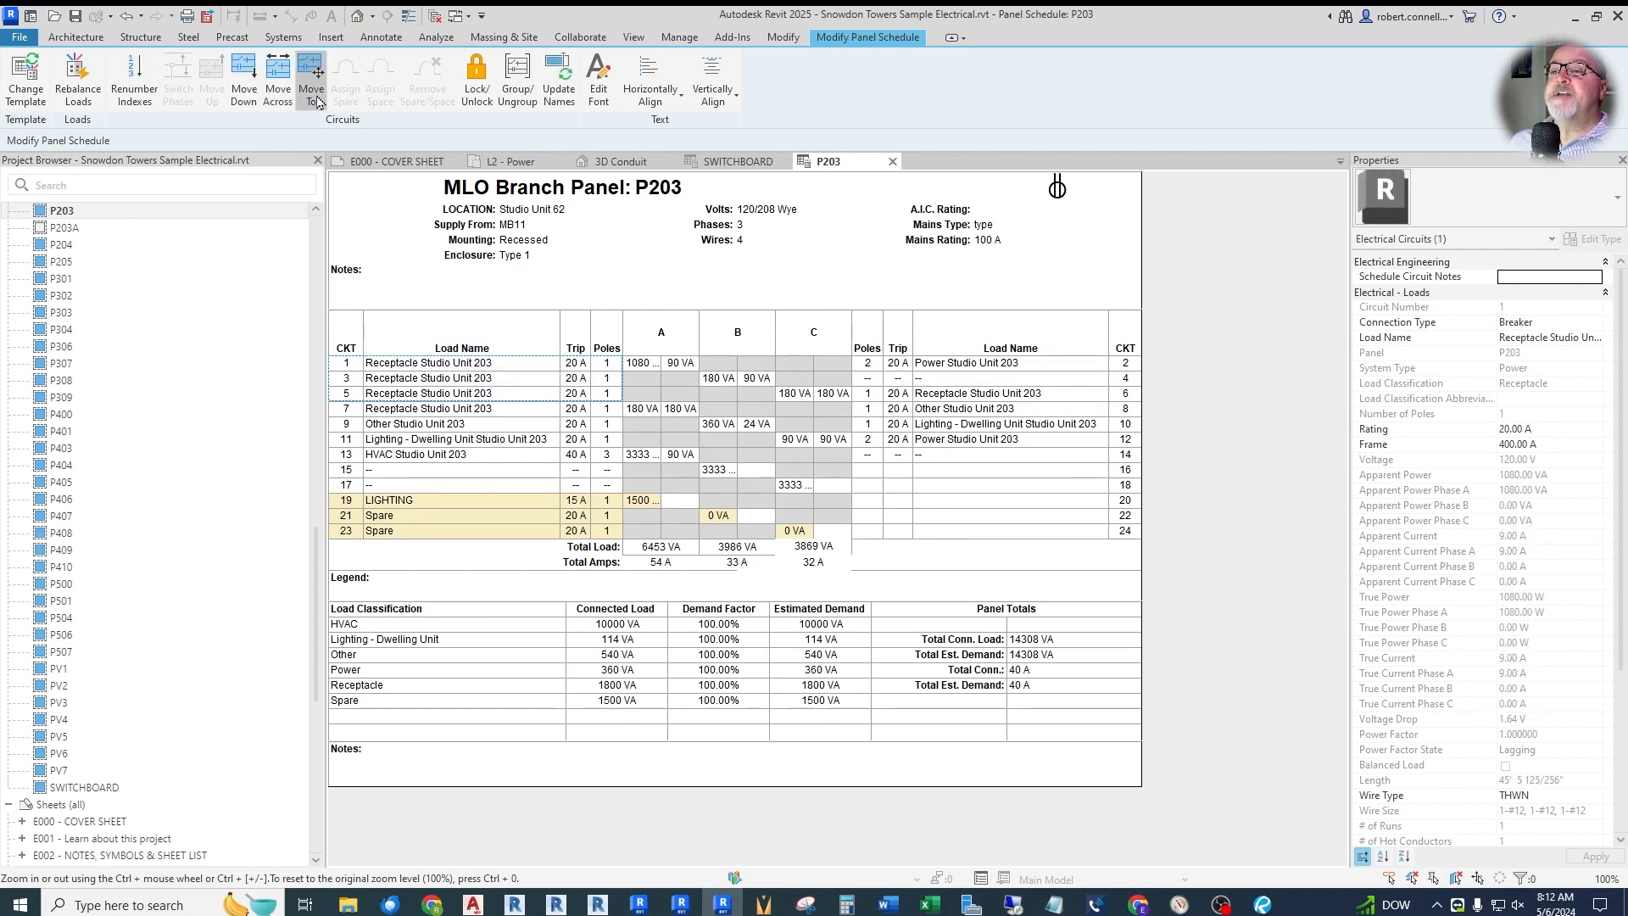
pyautogui.click(960, 474)
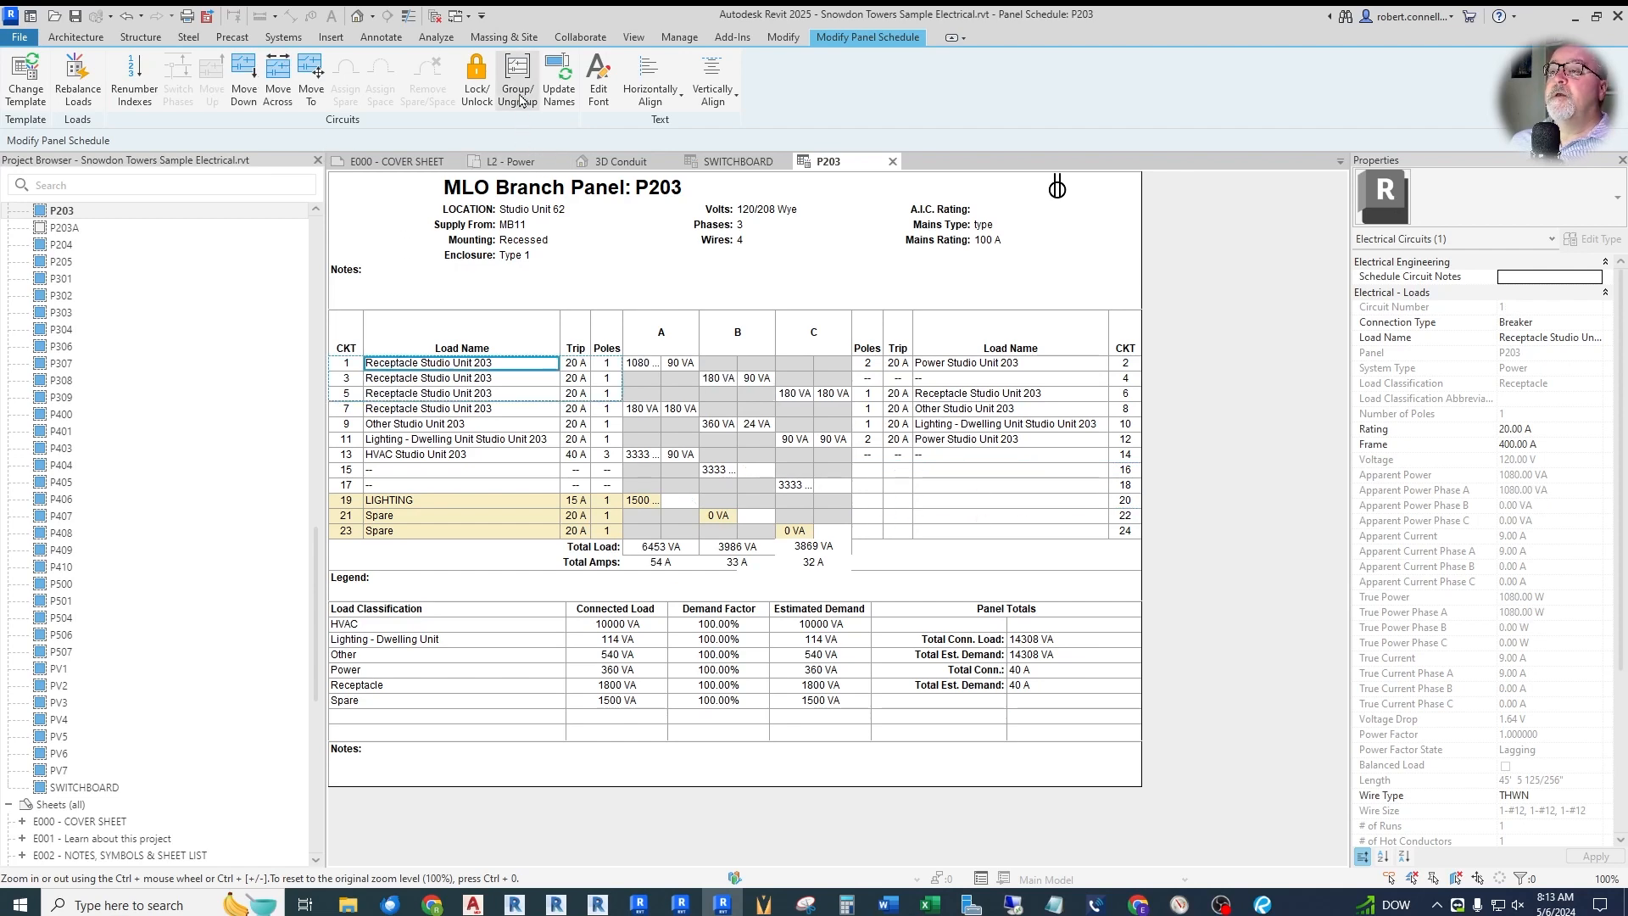
pyautogui.click(521, 93)
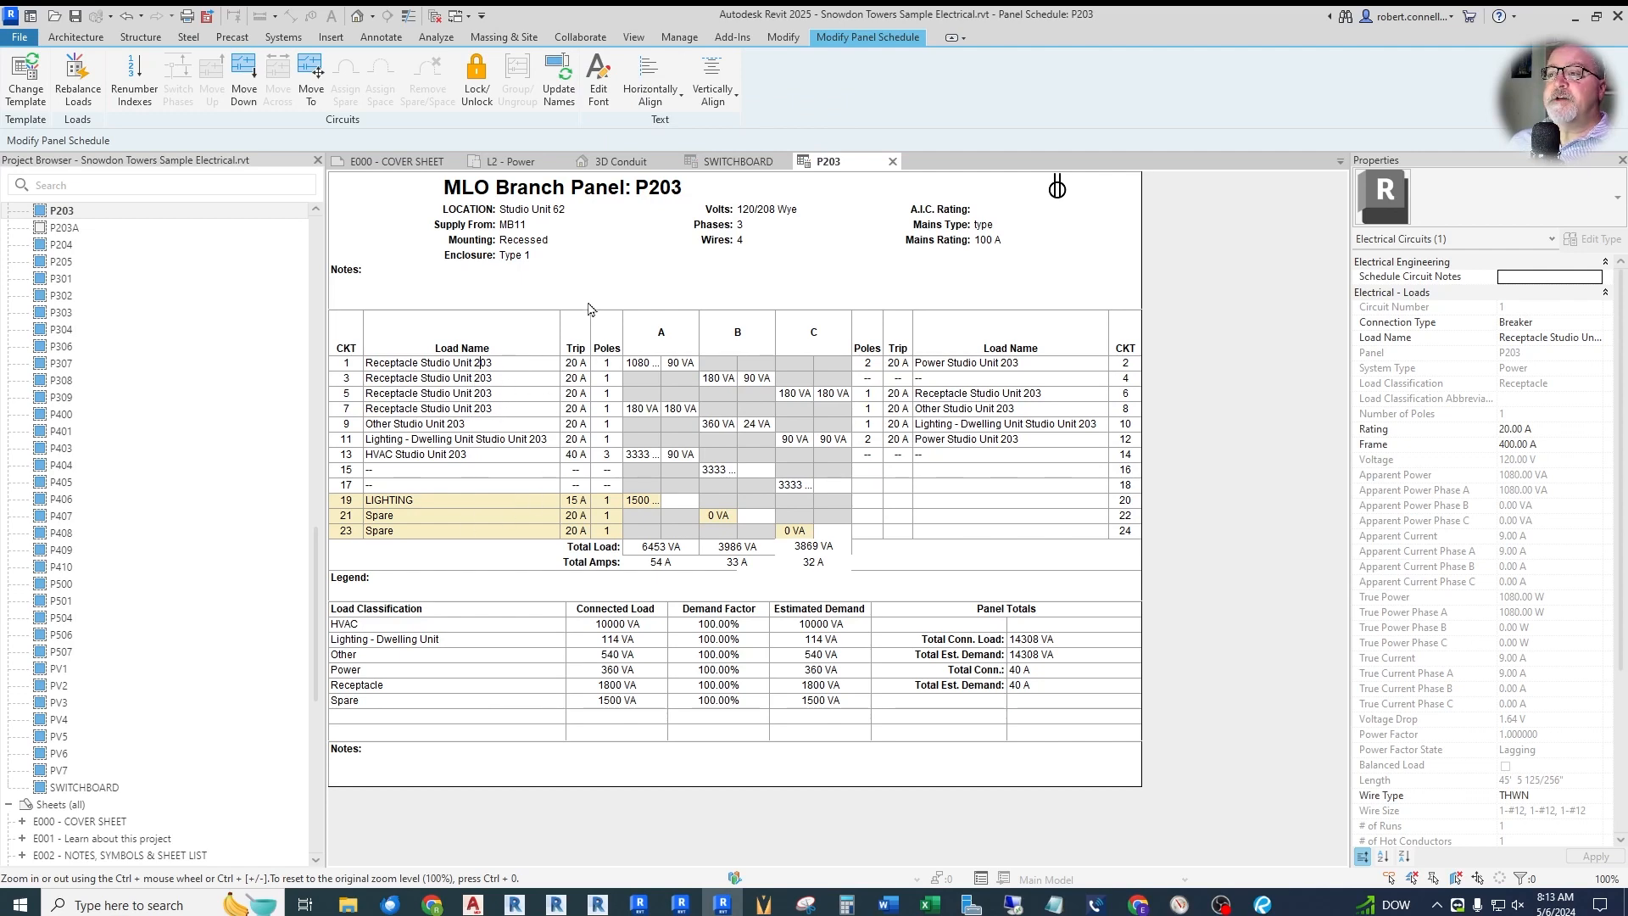
# - Update the load names of the circuits in slots 1 through 23 and undo the name update
pyautogui.moveTo(475, 363); pyautogui.dragTo(505, 532)
pyautogui.click(562, 92)
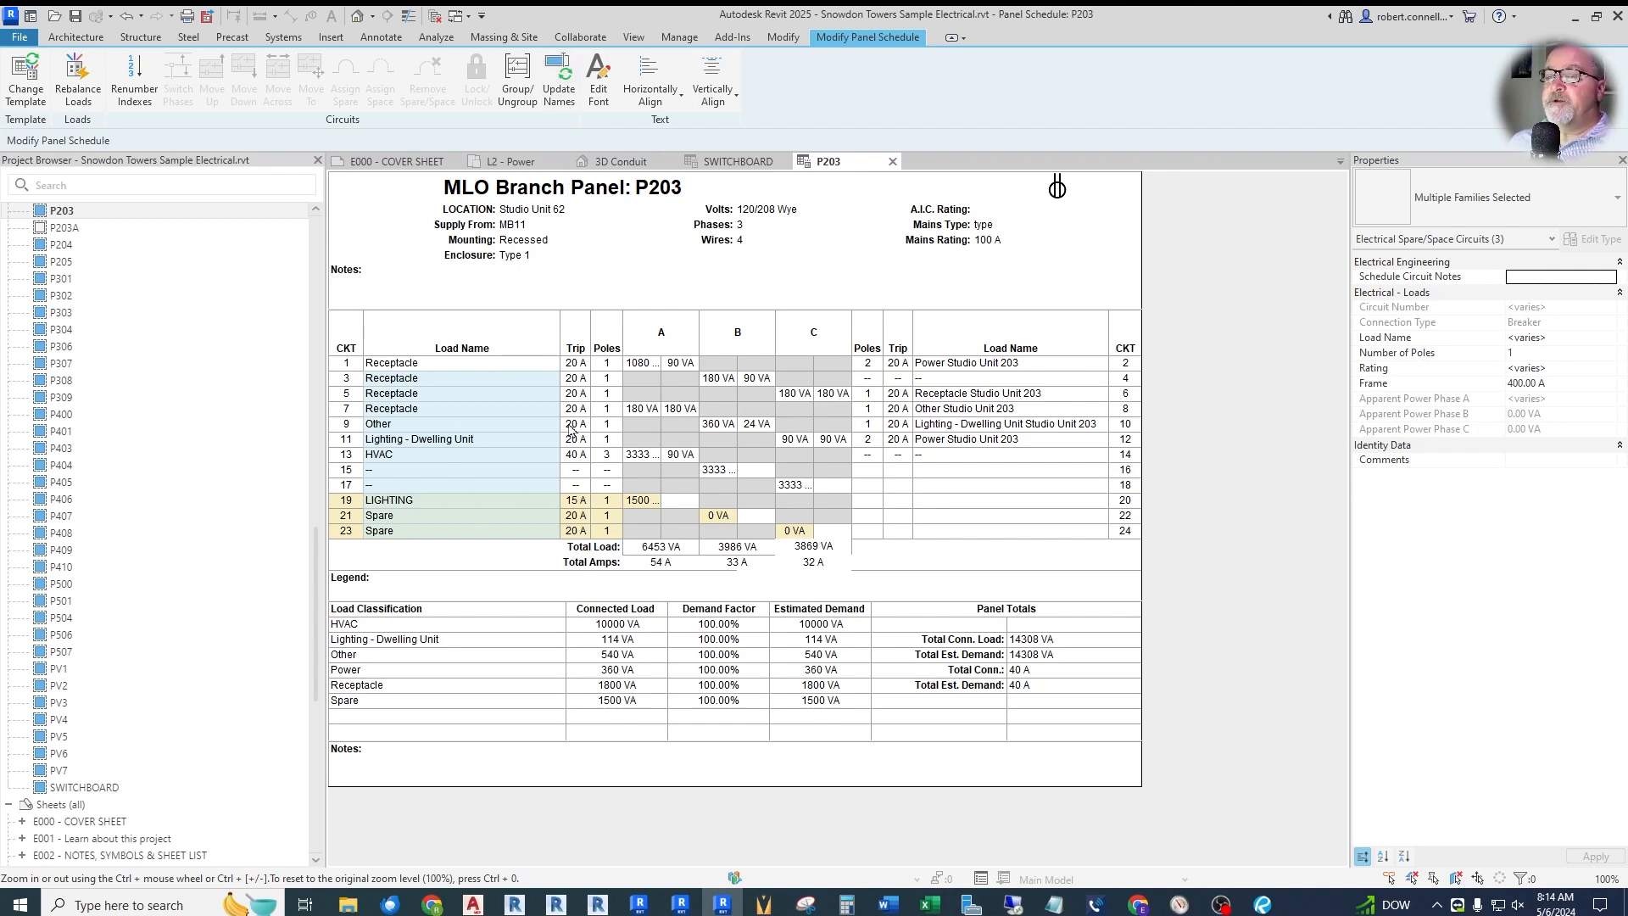
pyautogui.click(128, 18)
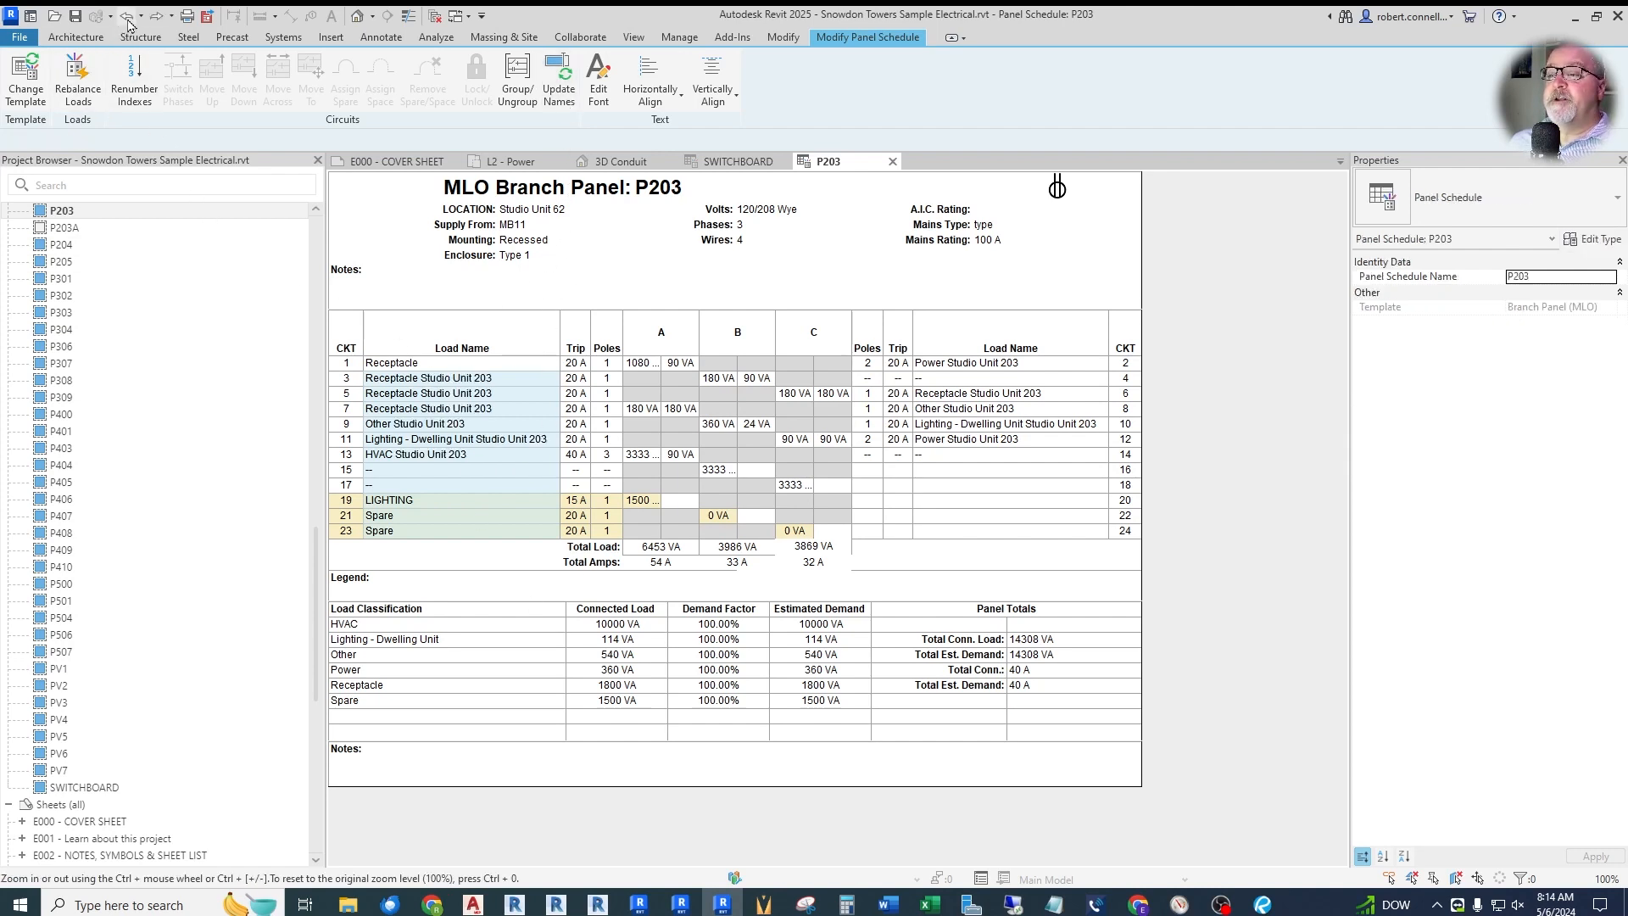
# - Make the load name of circuit 1 in the P203 schedule bold, and turn bold off again
pyautogui.click(512, 366)
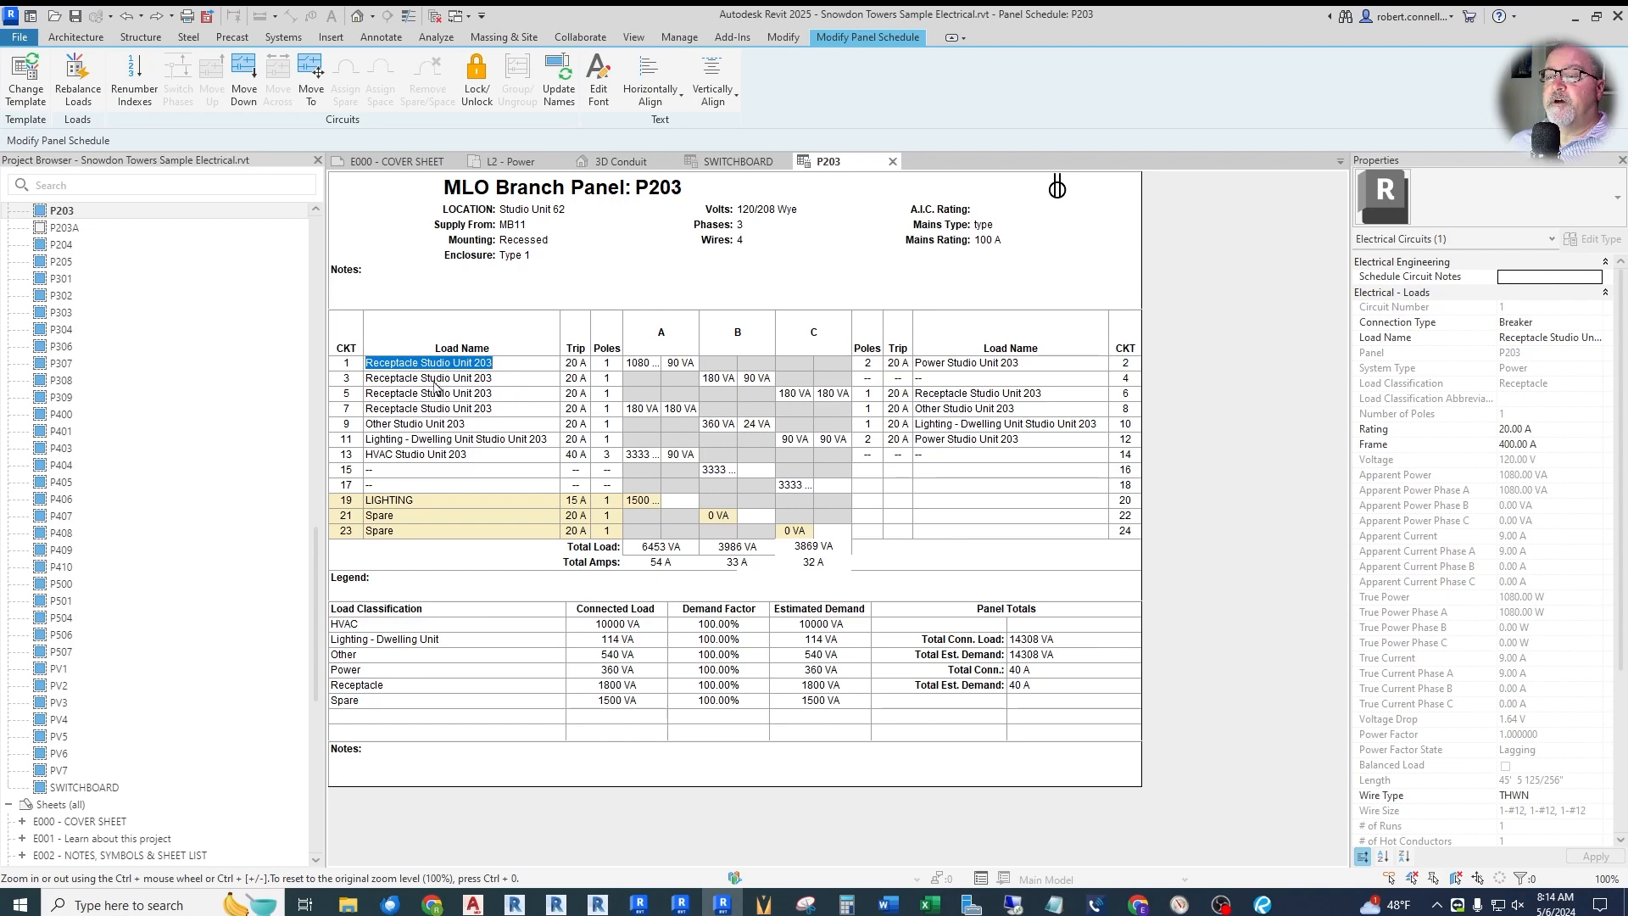
pyautogui.press('Escape')
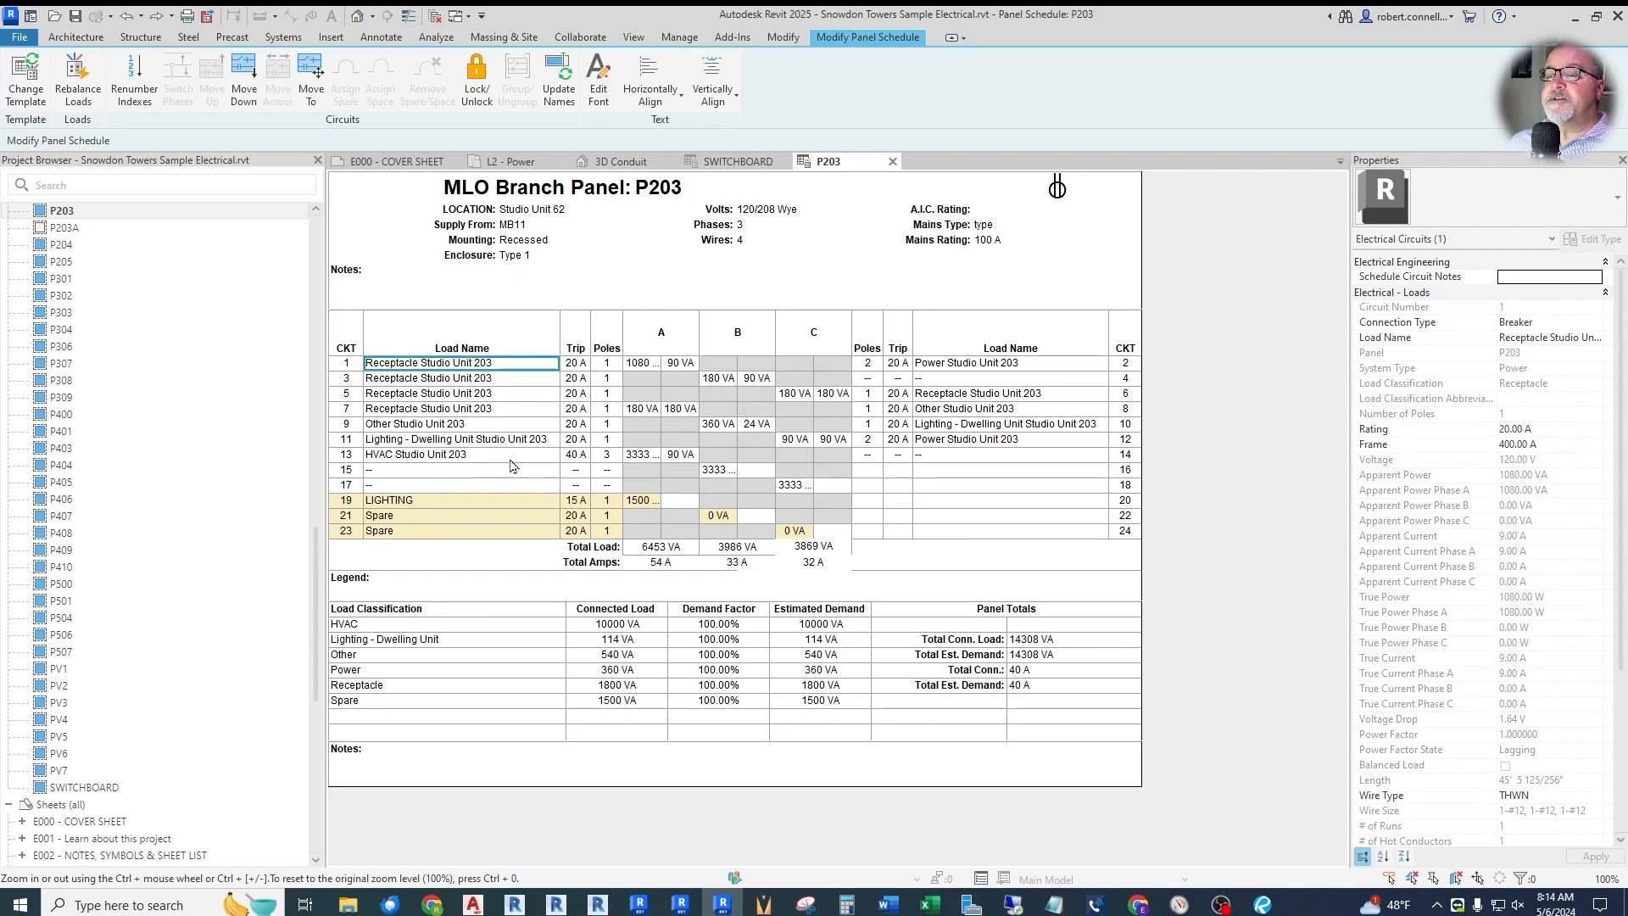
pyautogui.doubleClick(514, 425)
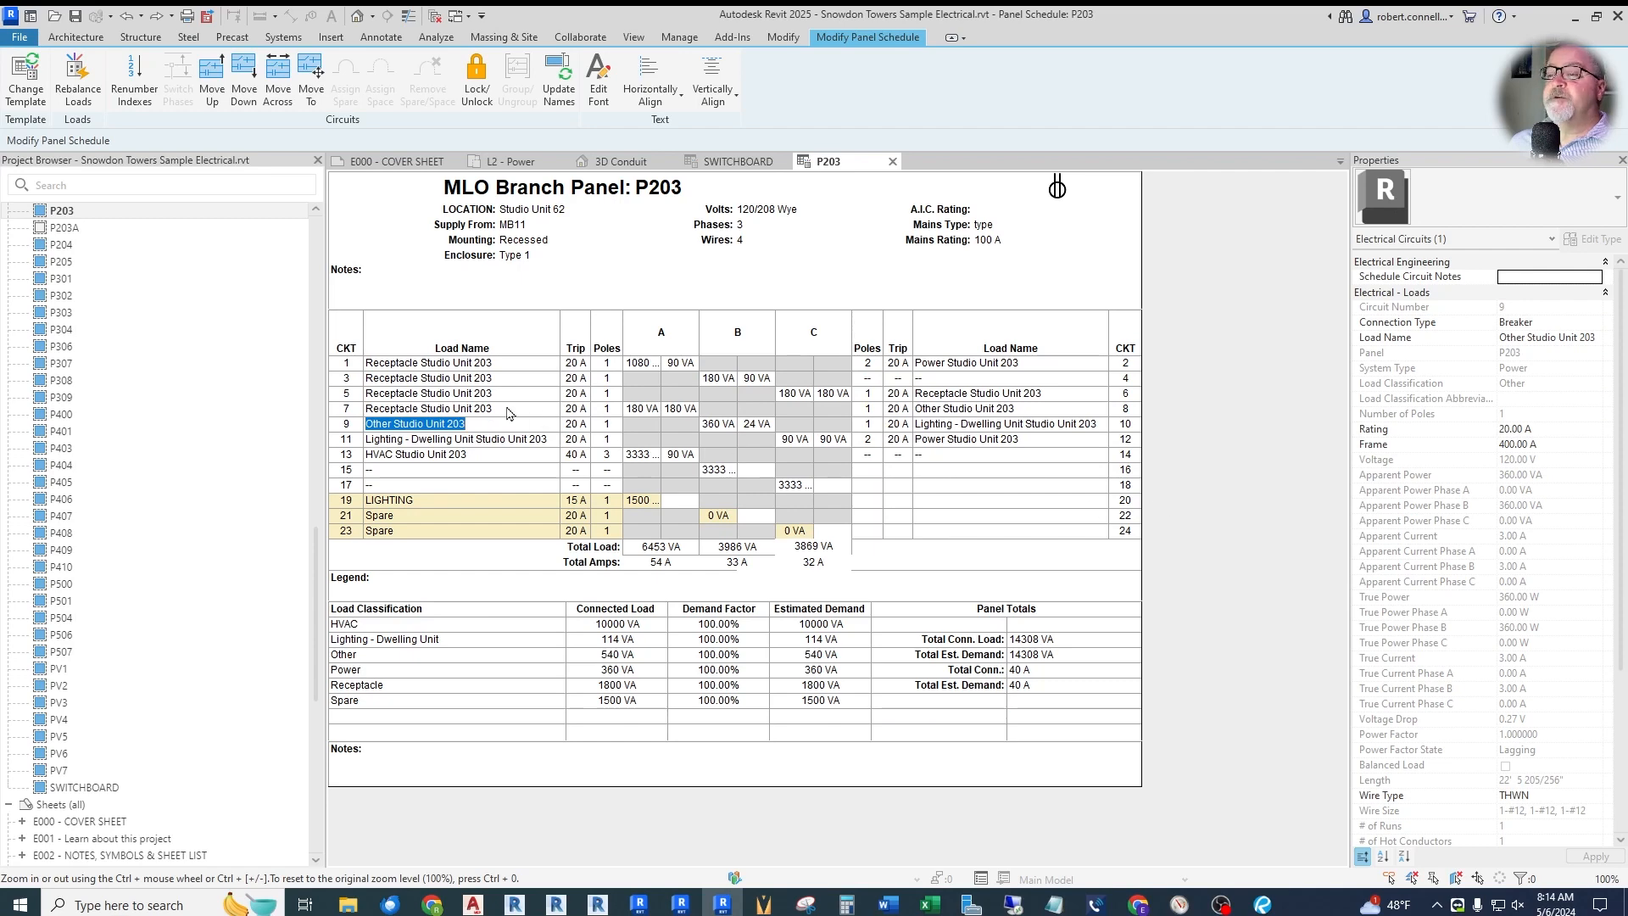
pyautogui.doubleClick(510, 362)
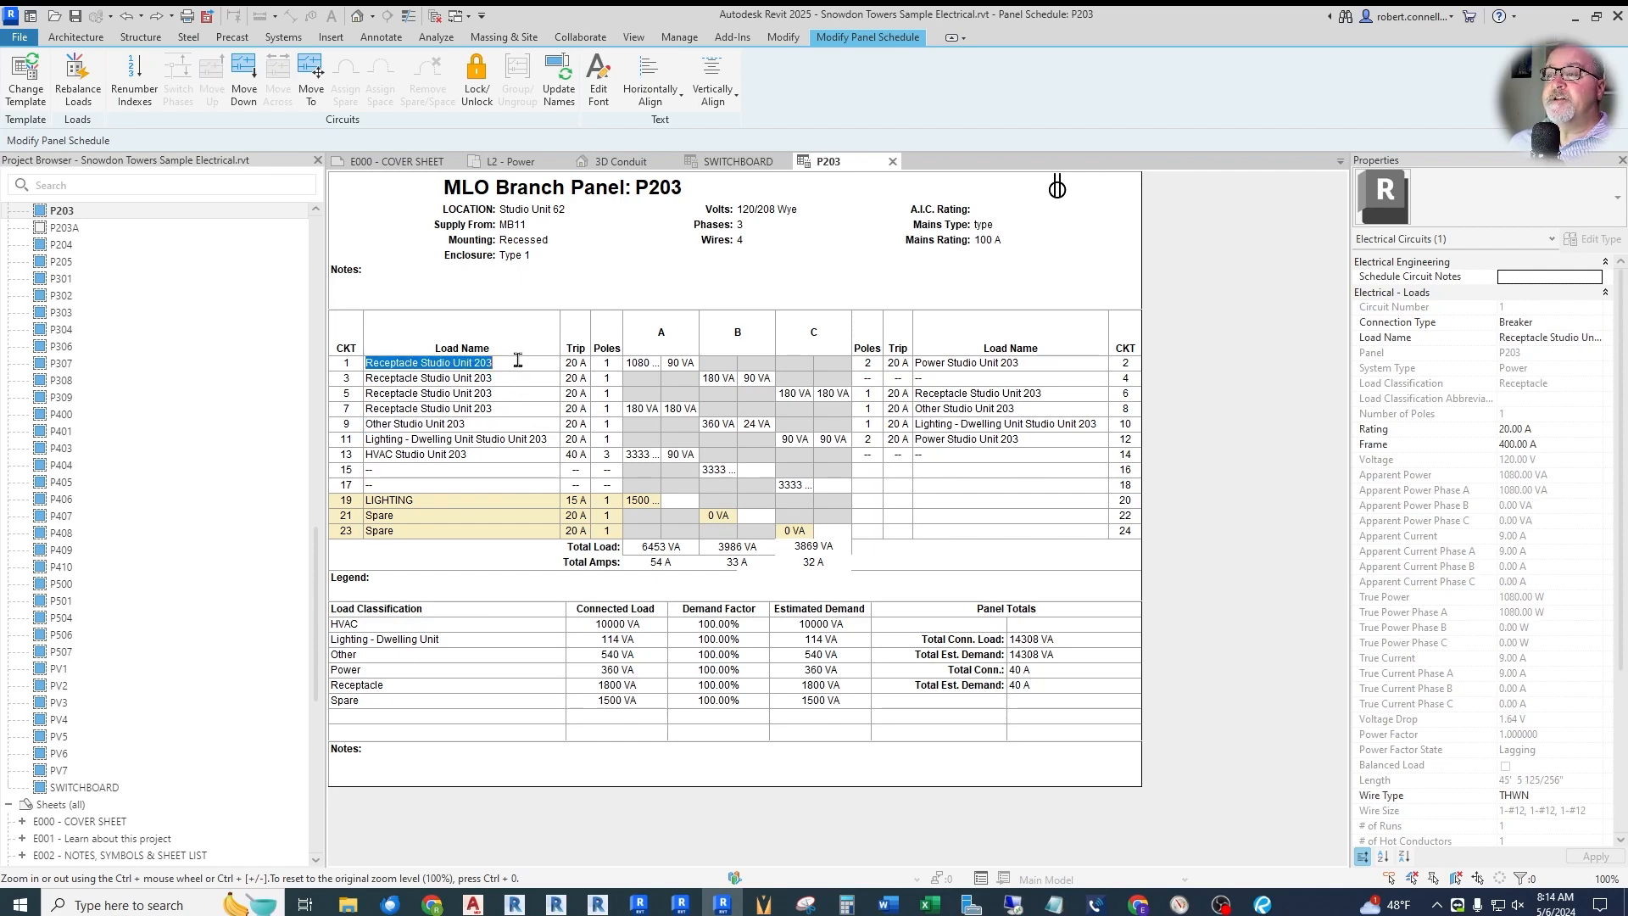
pyautogui.click(598, 83)
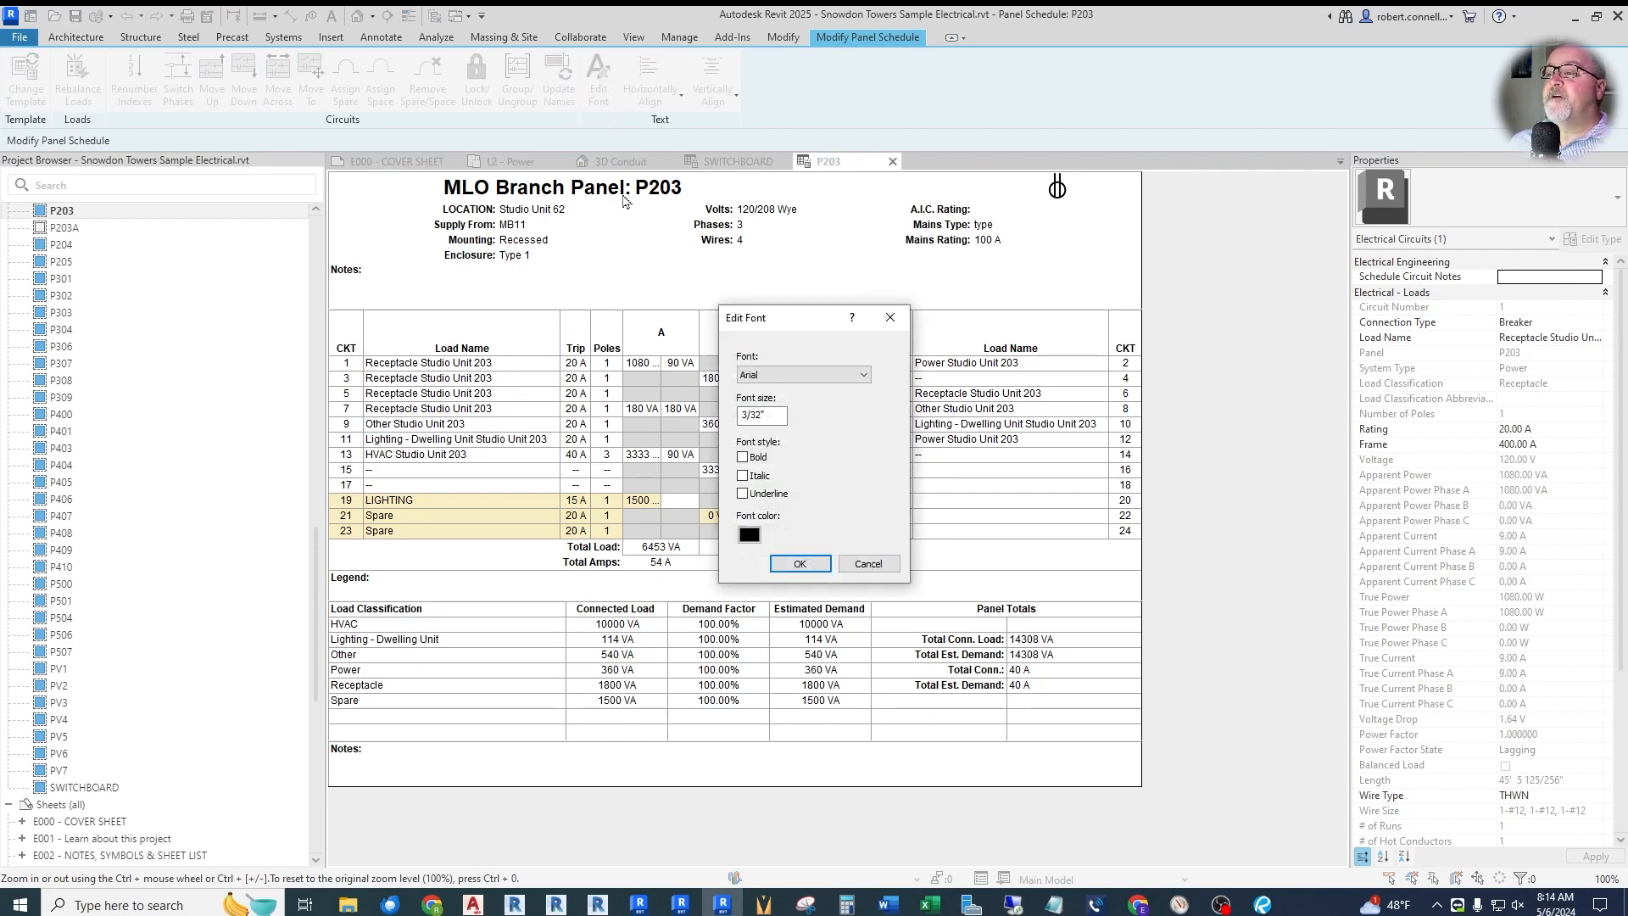
pyautogui.click(743, 457)
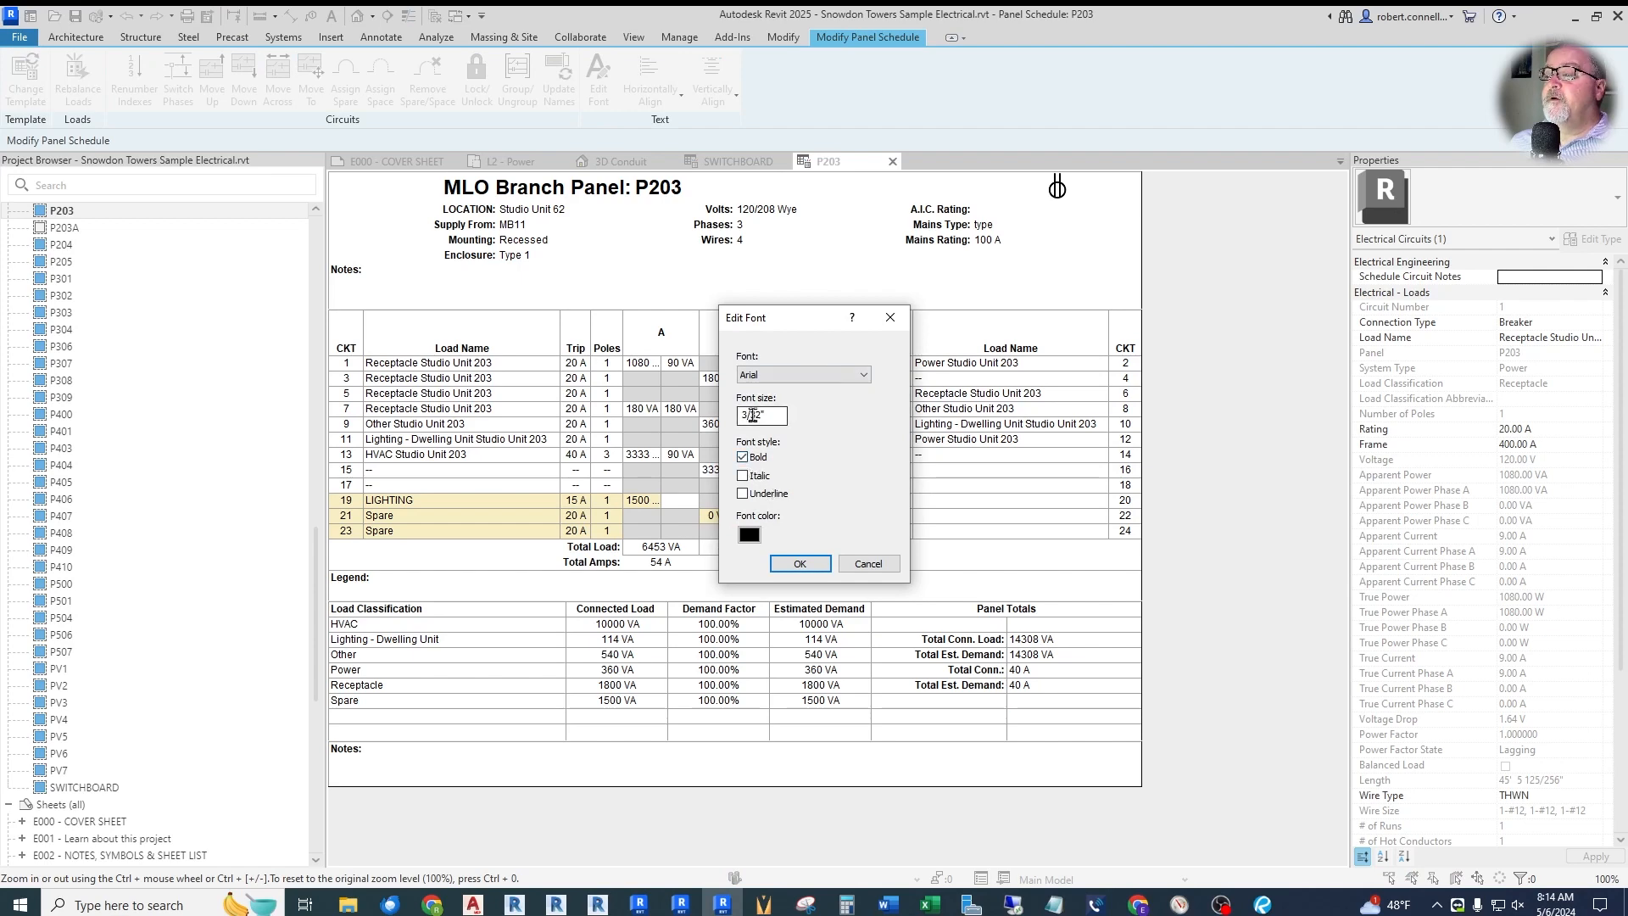
pyautogui.click(800, 564)
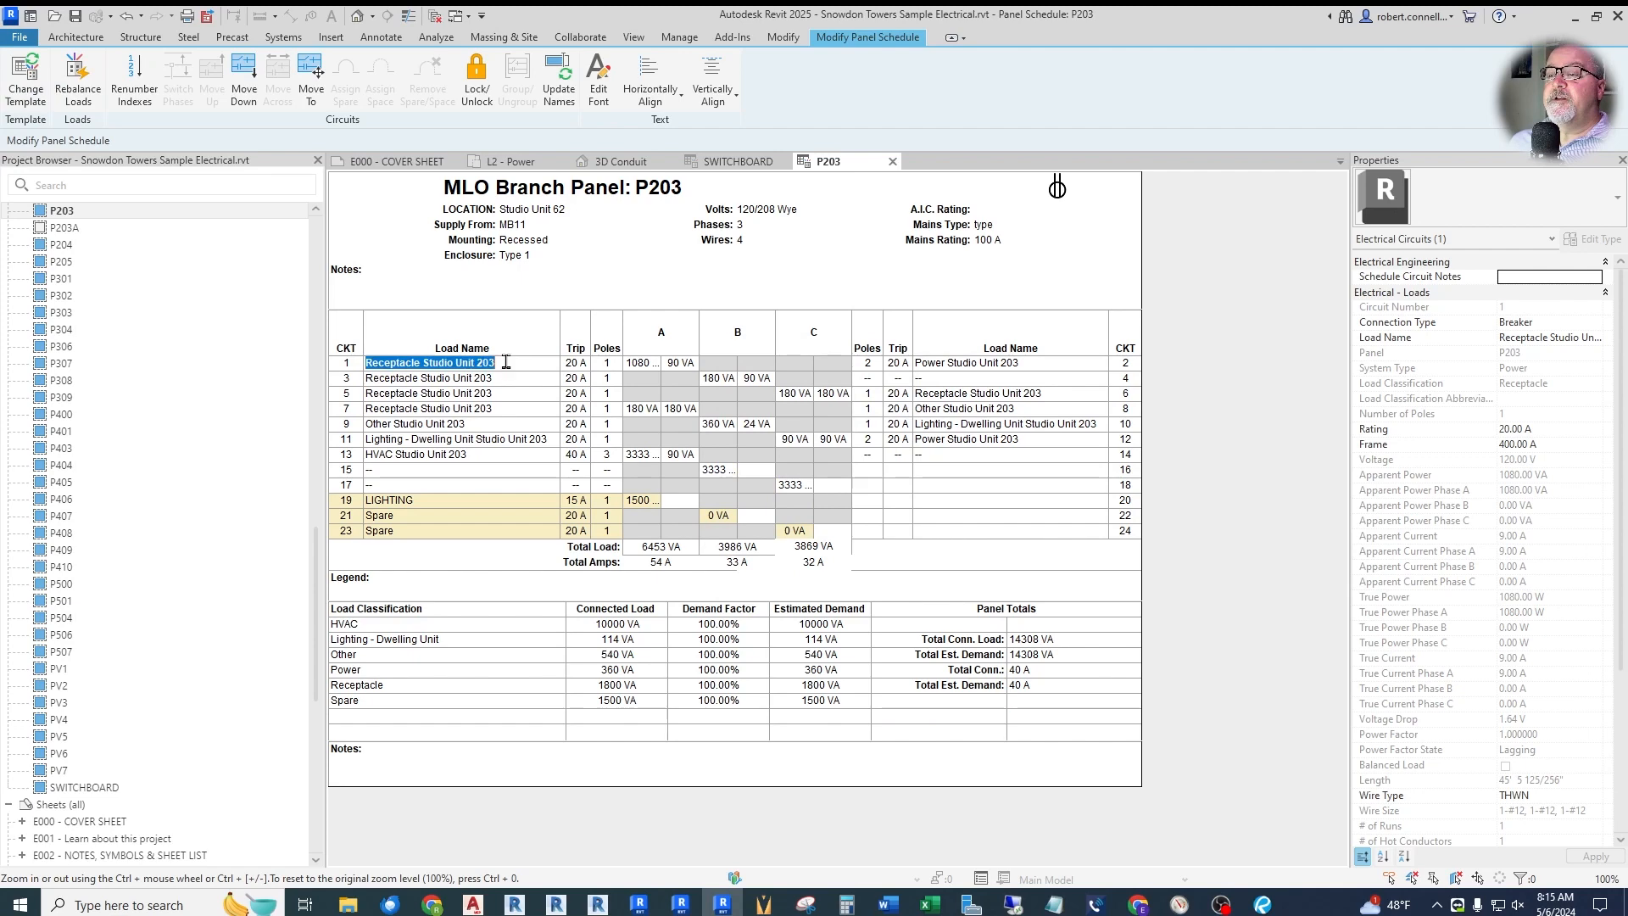
pyautogui.click(599, 88)
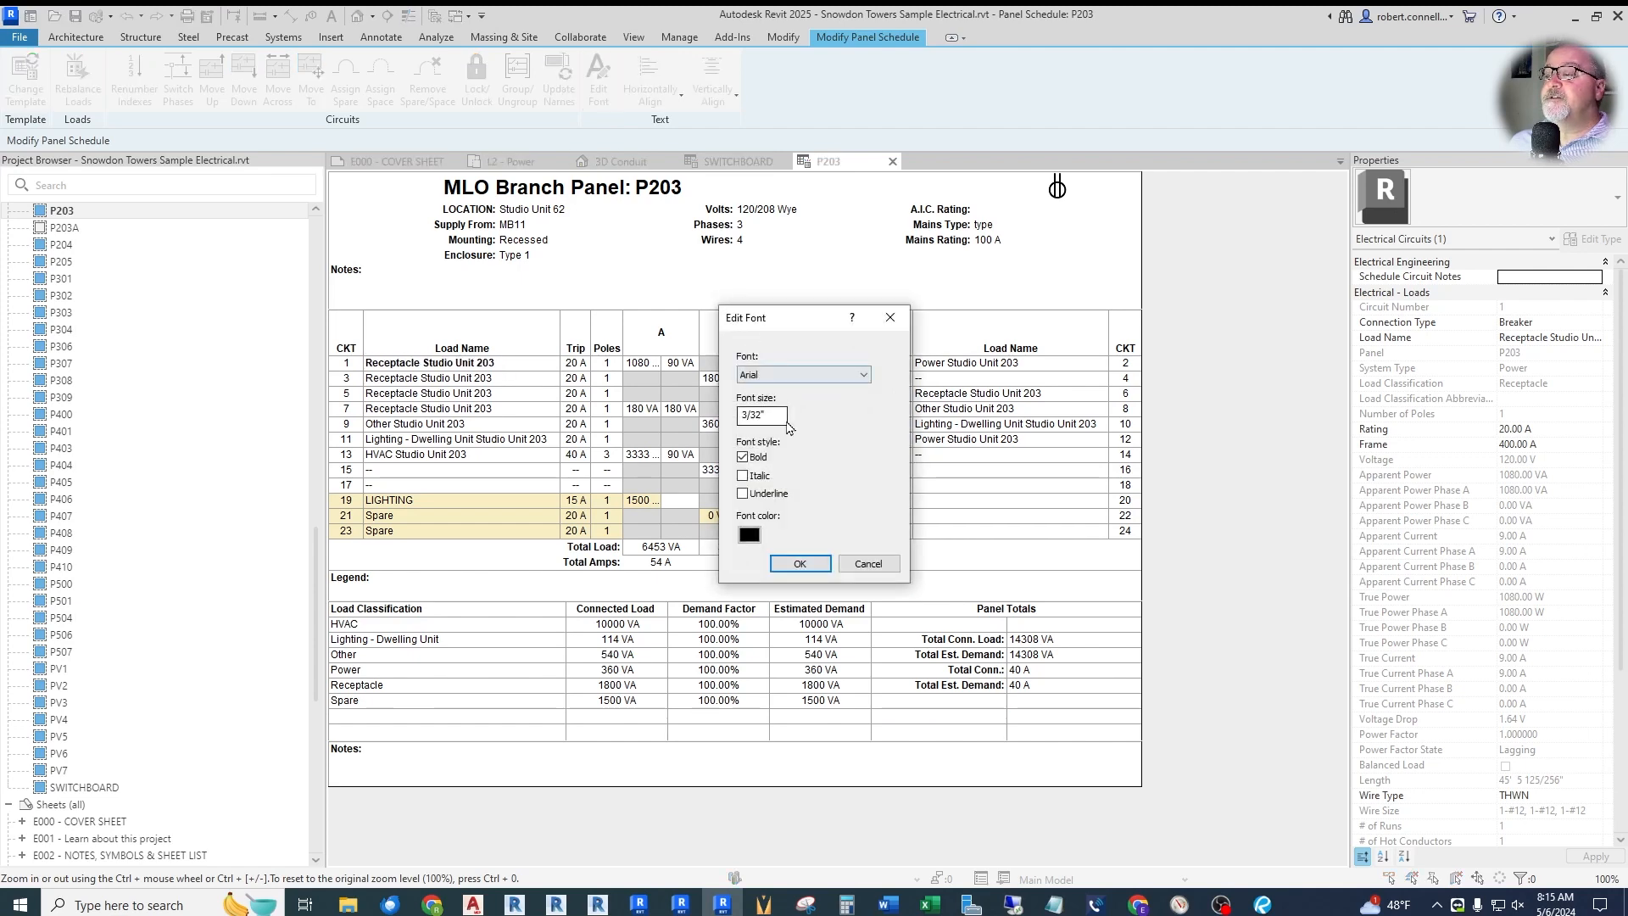
pyautogui.click(800, 563)
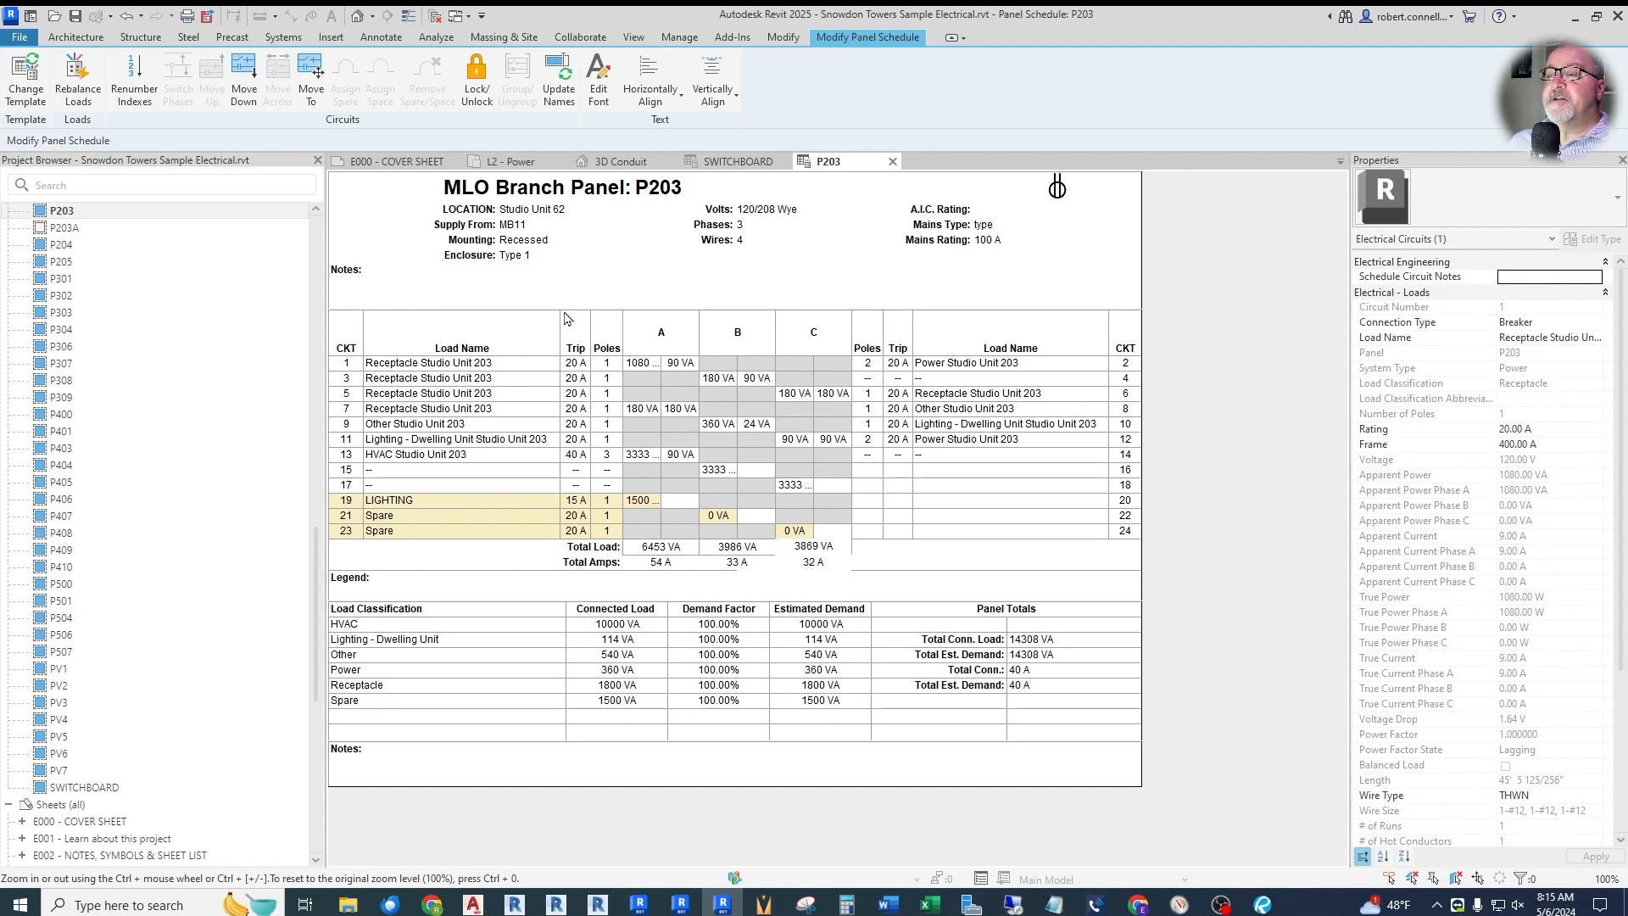
# - Align the load name of circuit 1 horizontally to the right, and return it to left alignment
pyautogui.click(522, 378)
pyautogui.click(518, 363)
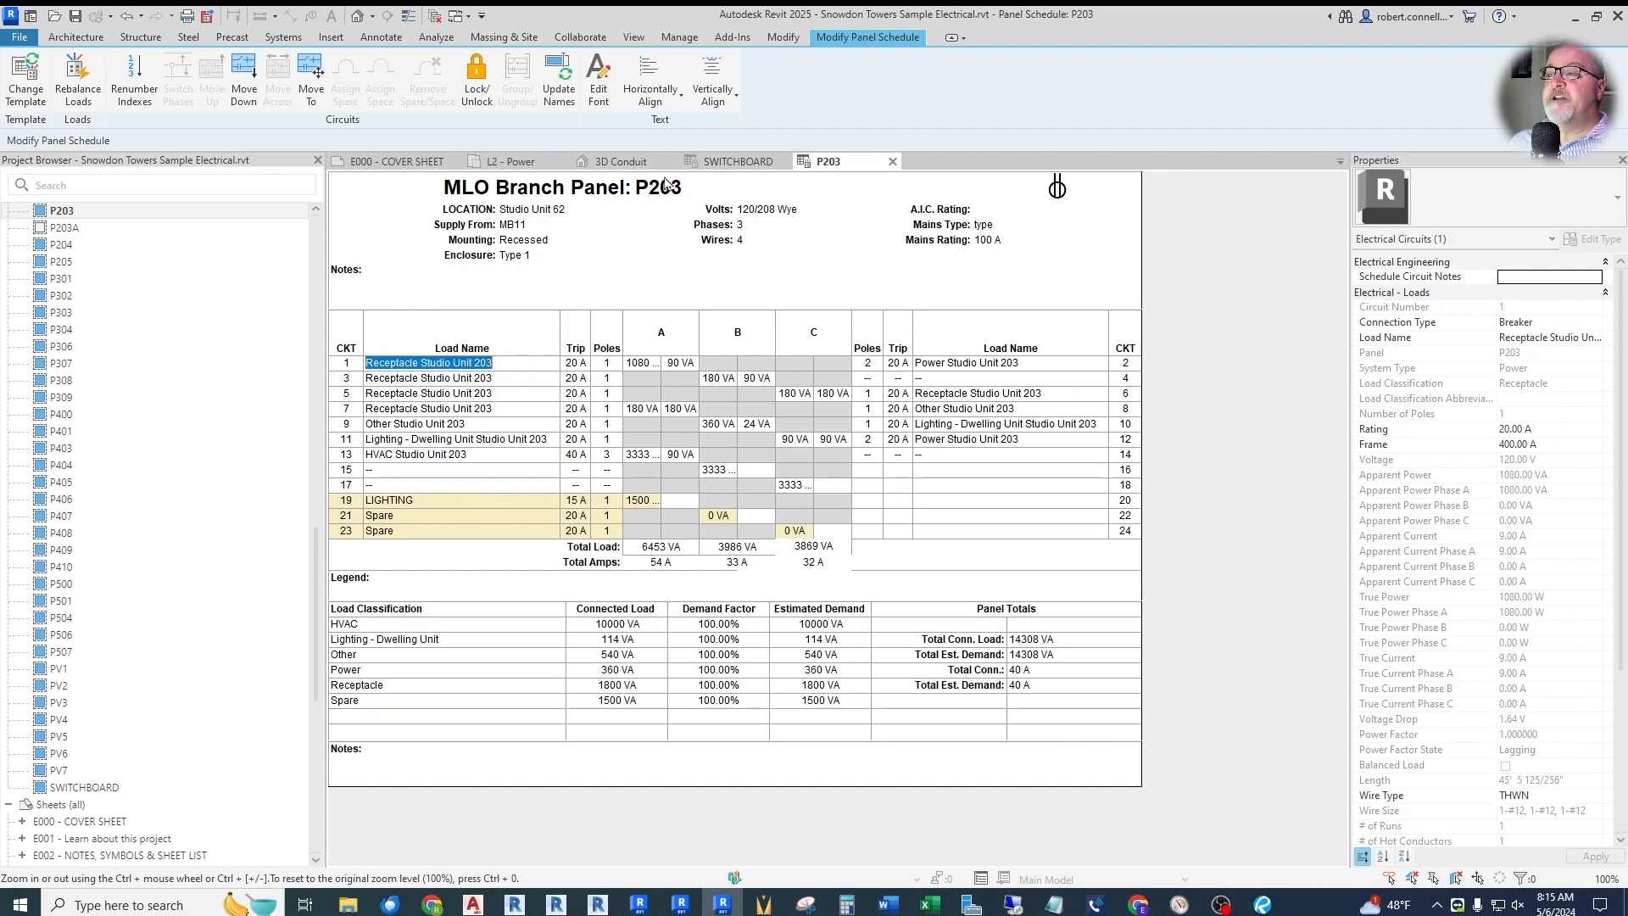
pyautogui.click(653, 93)
pyautogui.click(653, 202)
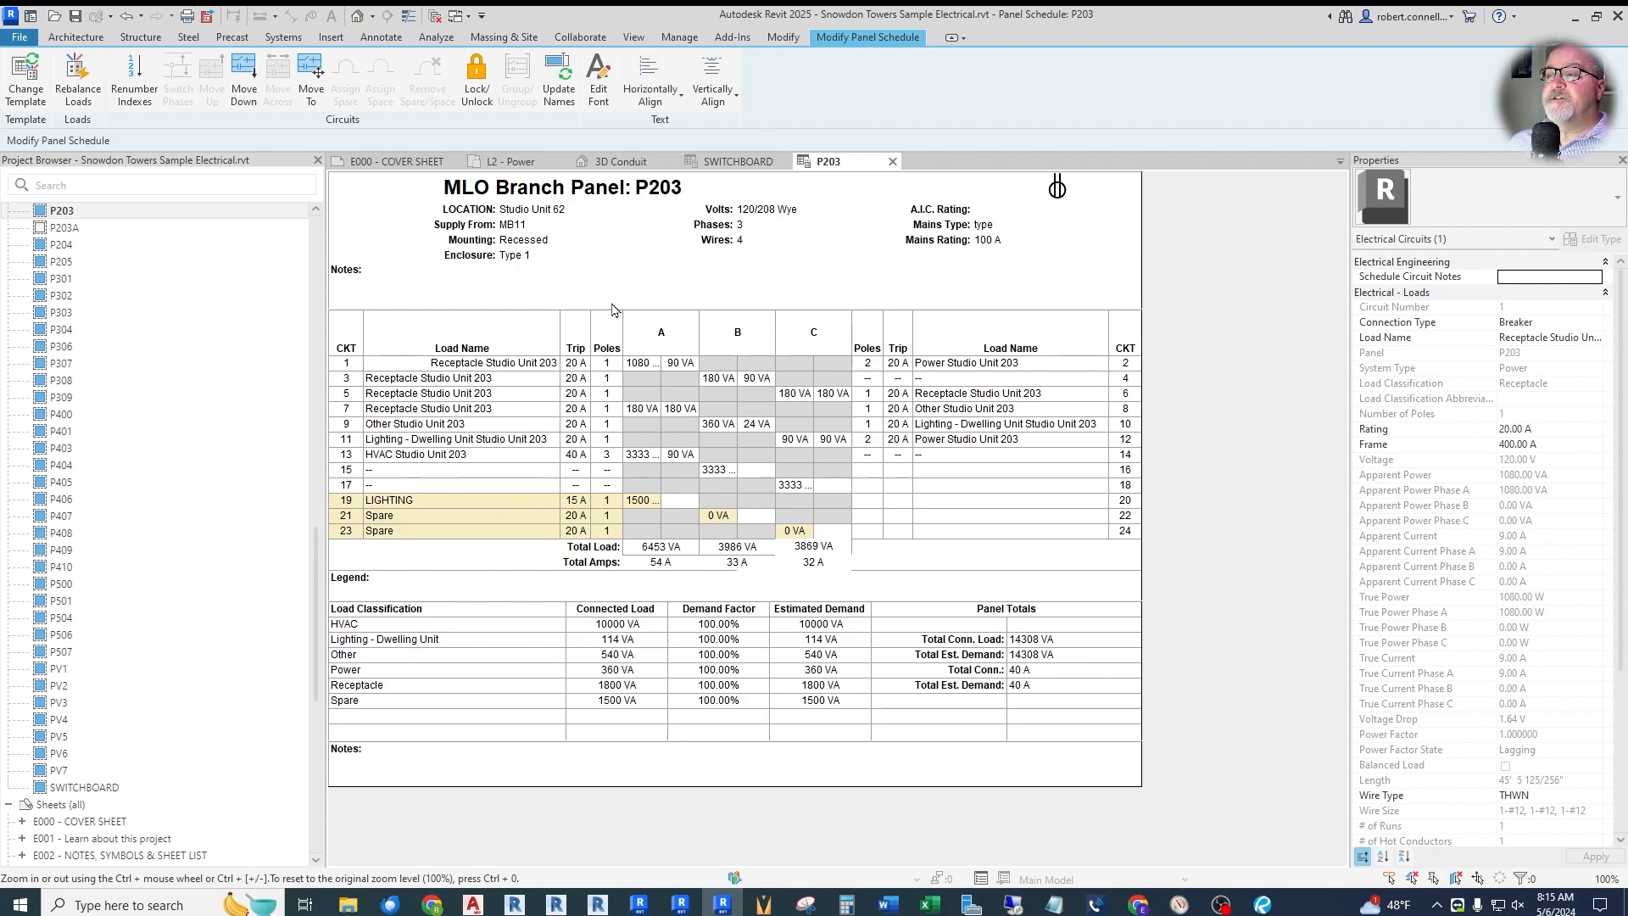
pyautogui.click(657, 91)
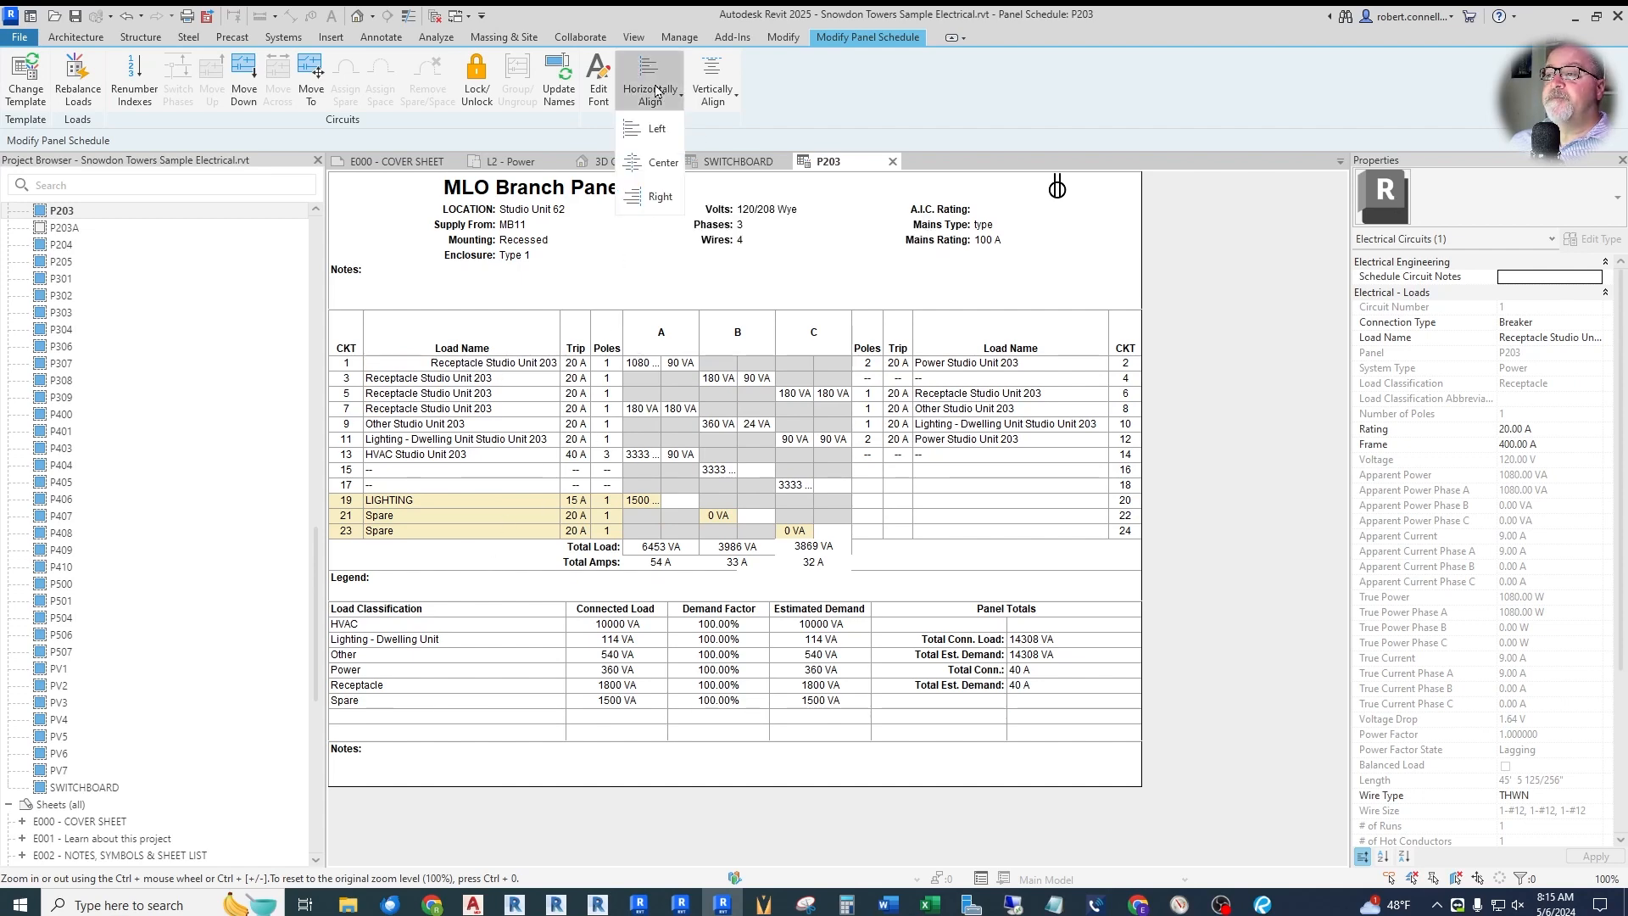
pyautogui.click(654, 128)
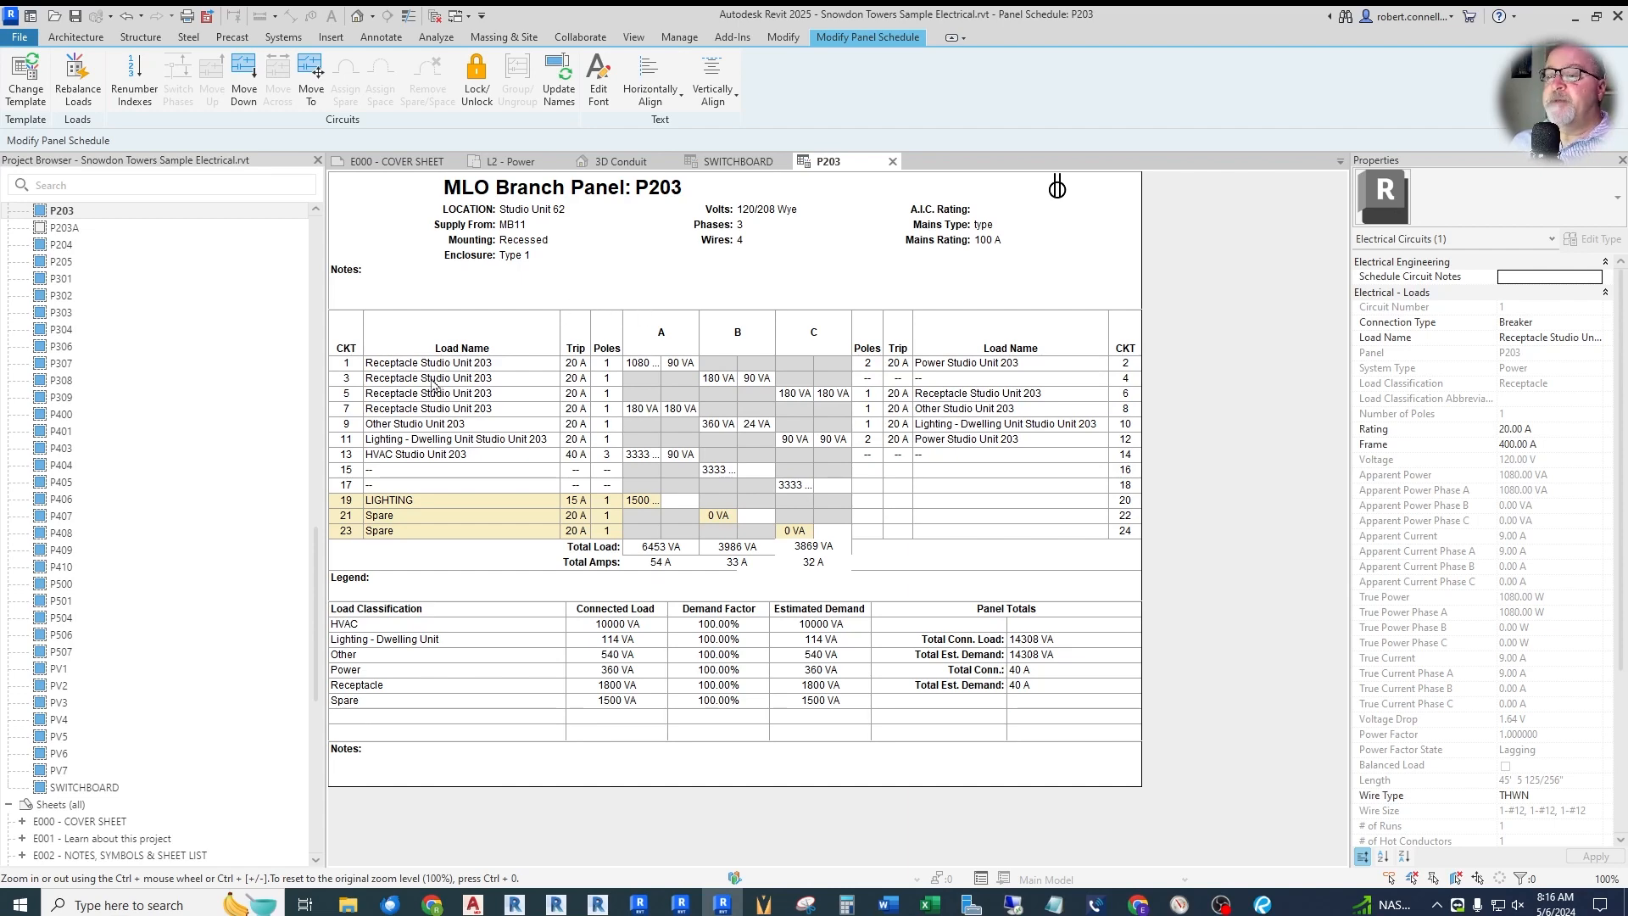
# - Switch to the L2 - Power floor plan, clear the selection and open the general electrical settings
pyautogui.click(511, 162)
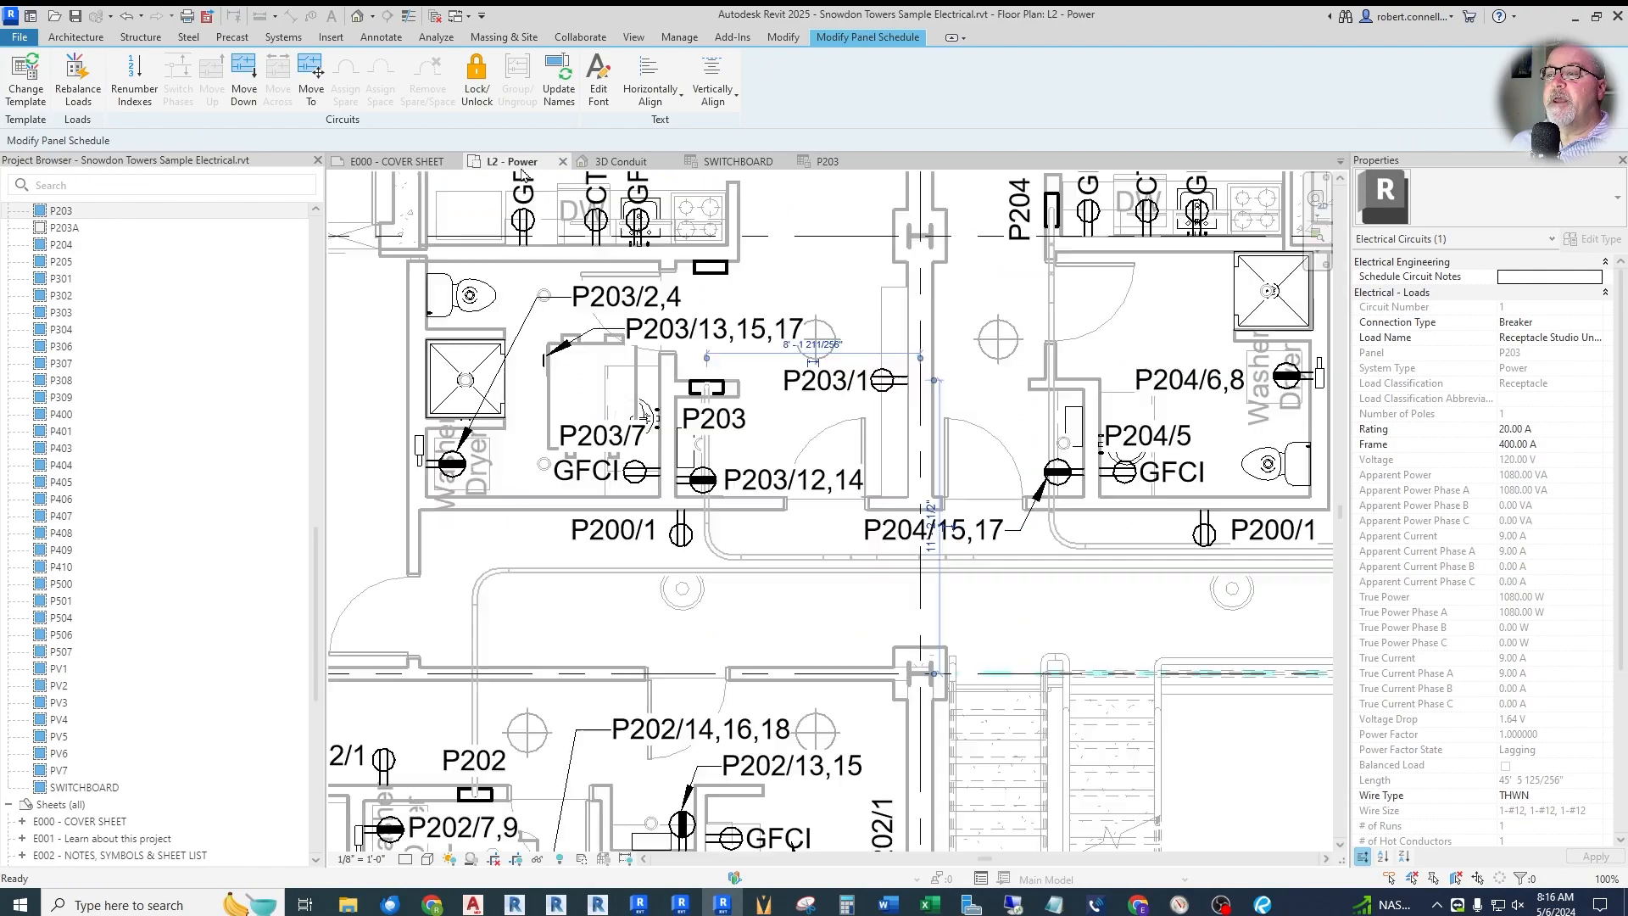
pyautogui.scroll(-4, 576, 466)
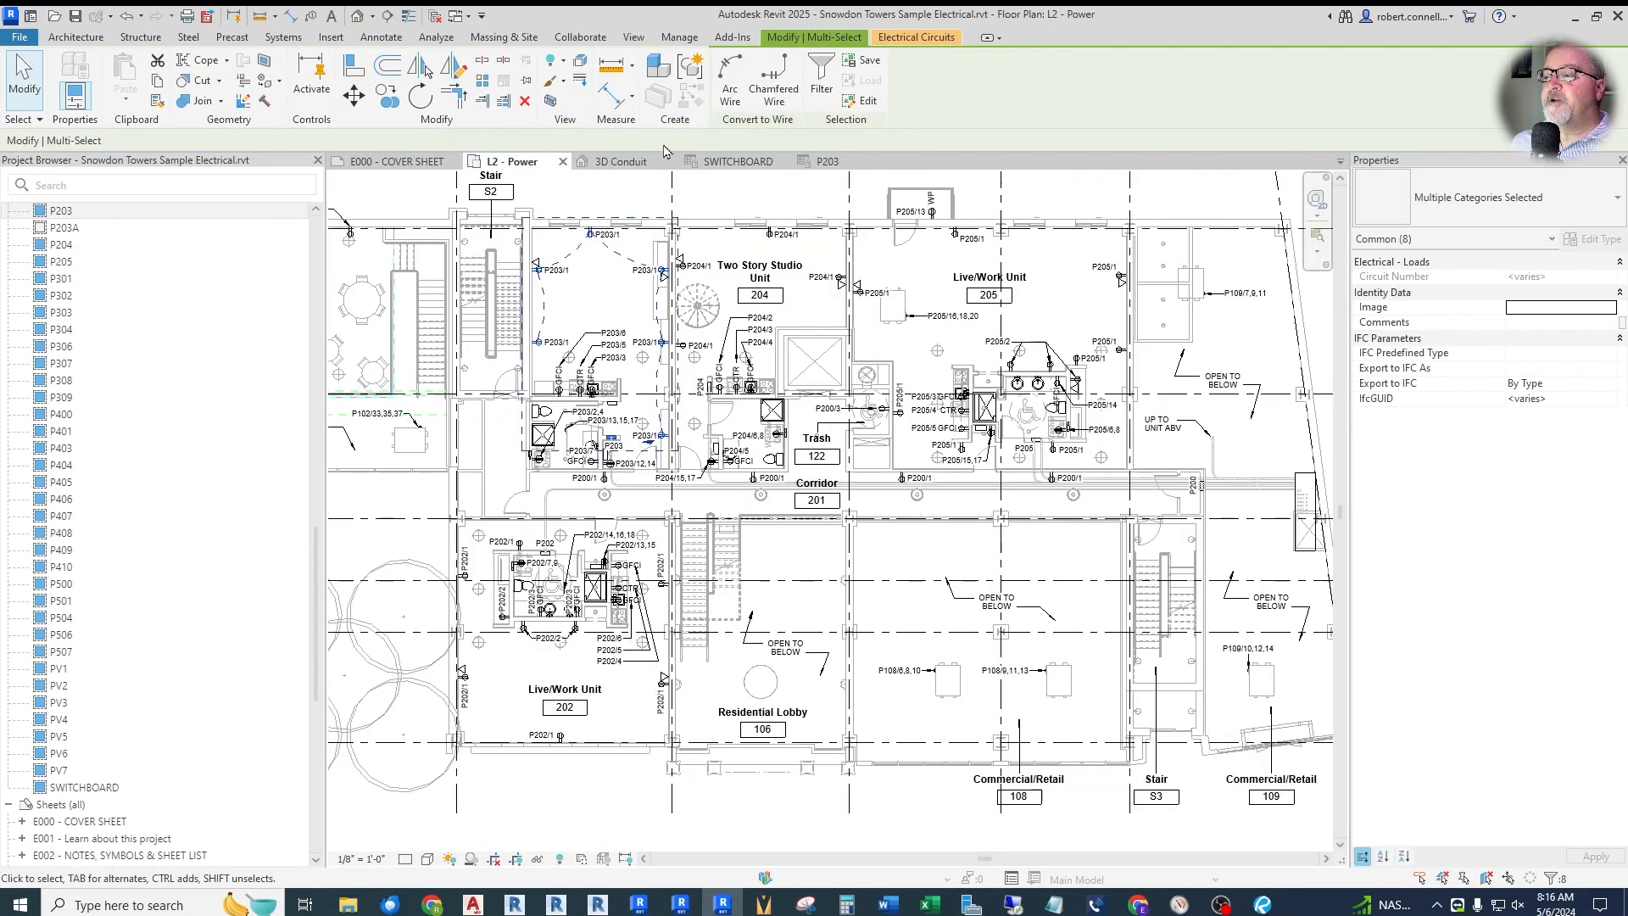
pyautogui.scroll(3, 914, 359)
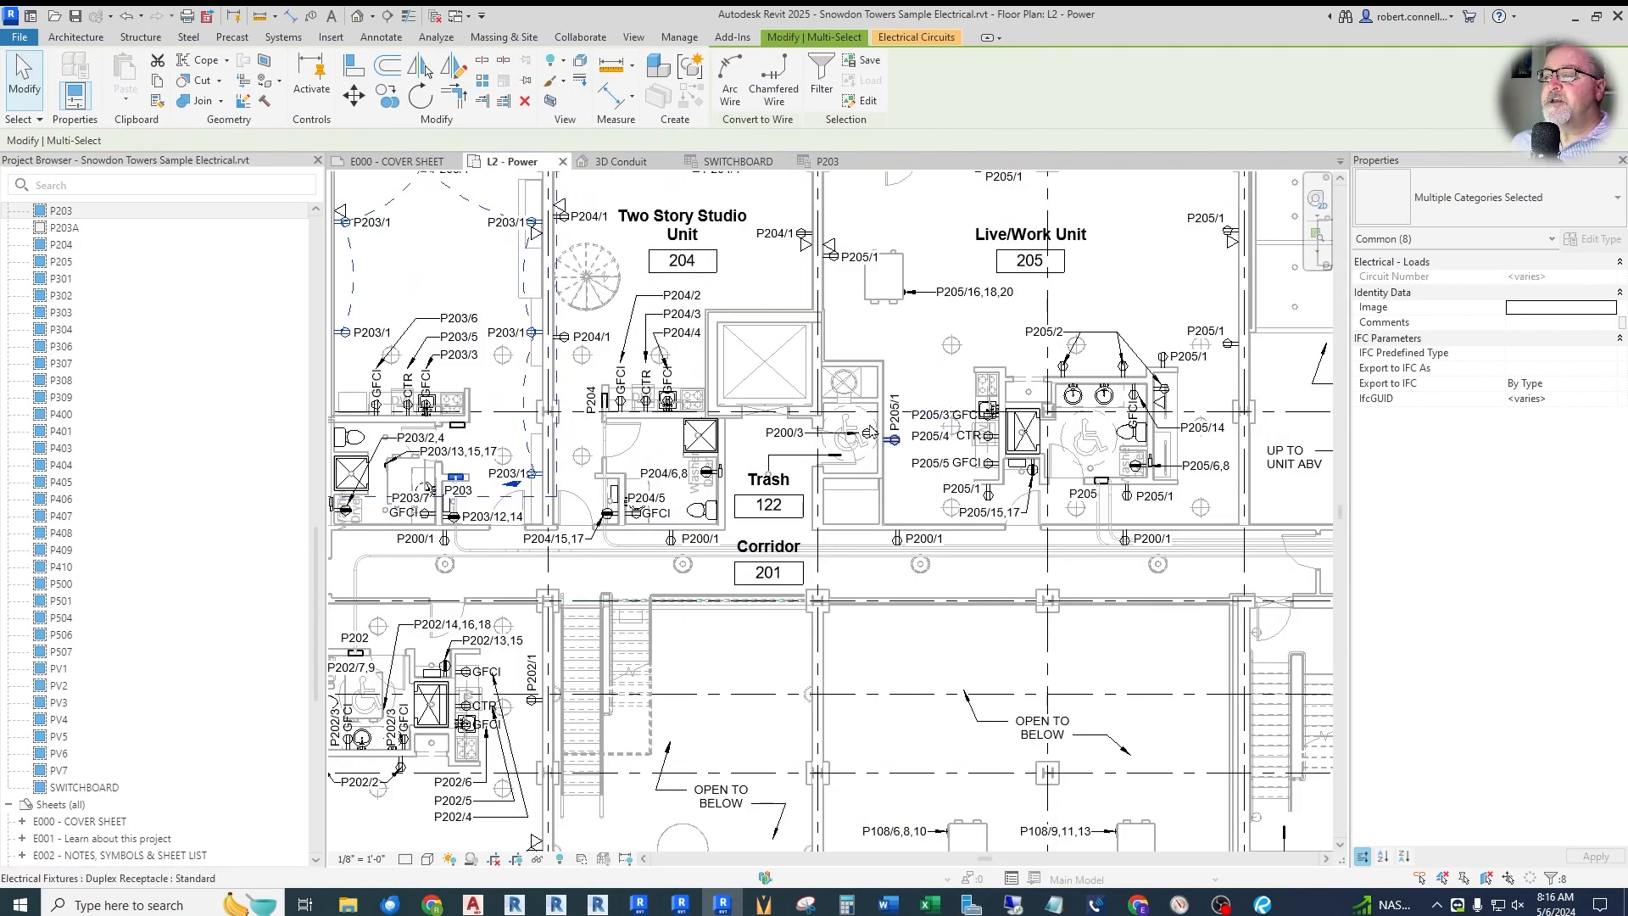
pyautogui.scroll(-2, 685, 536)
pyautogui.scroll(2, 839, 409)
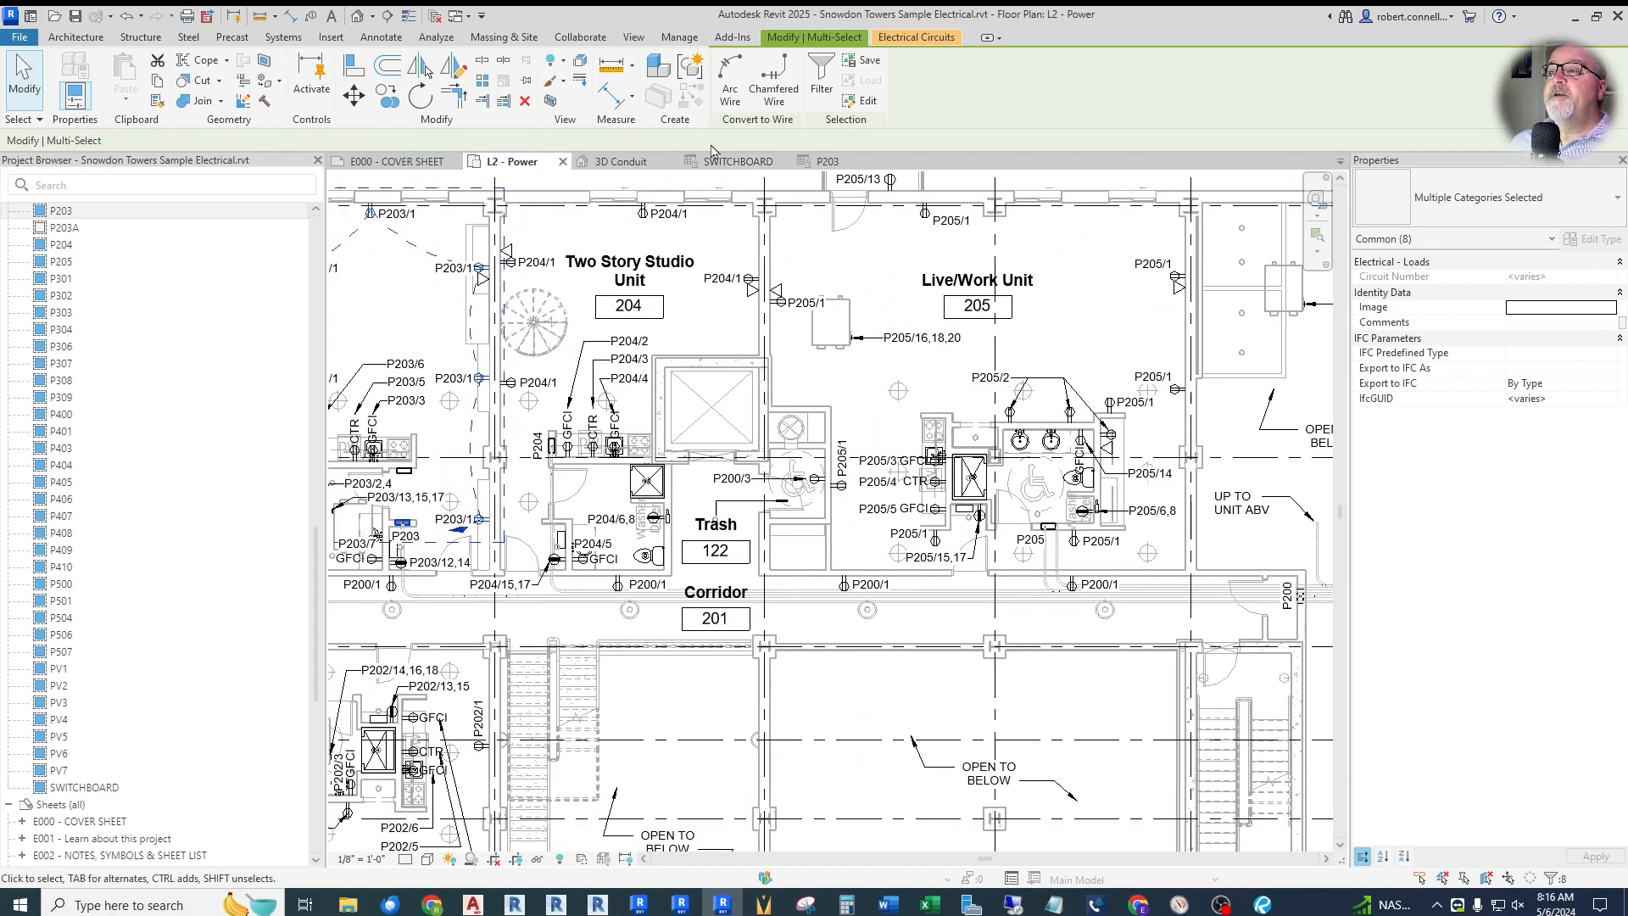
pyautogui.press('Escape')
pyautogui.click(679, 38)
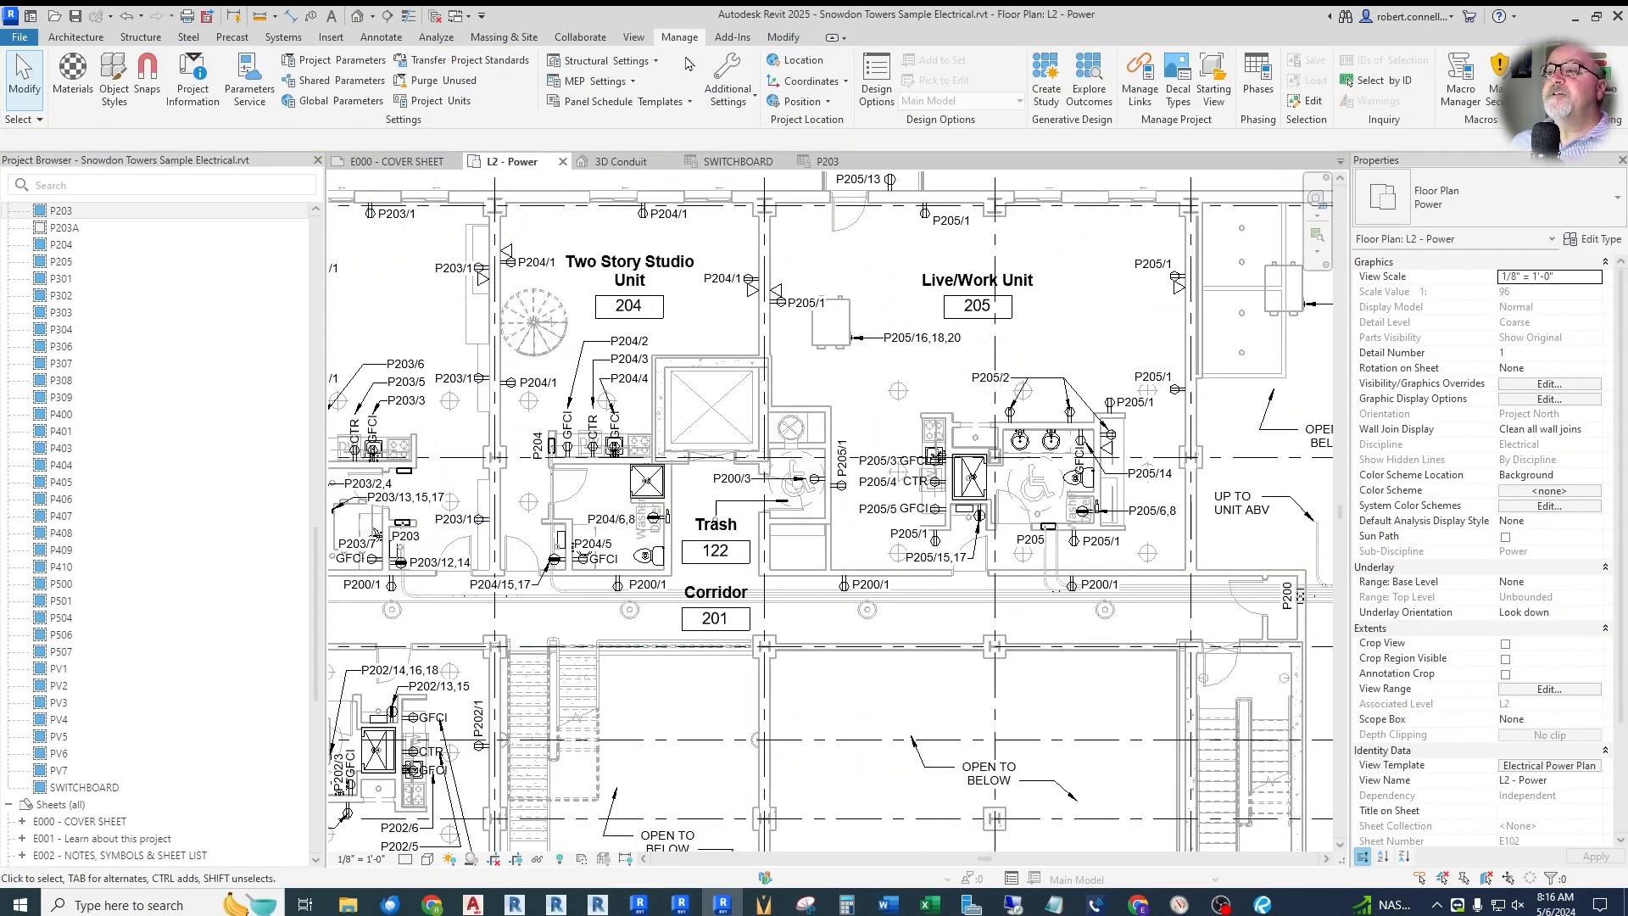
pyautogui.click(594, 82)
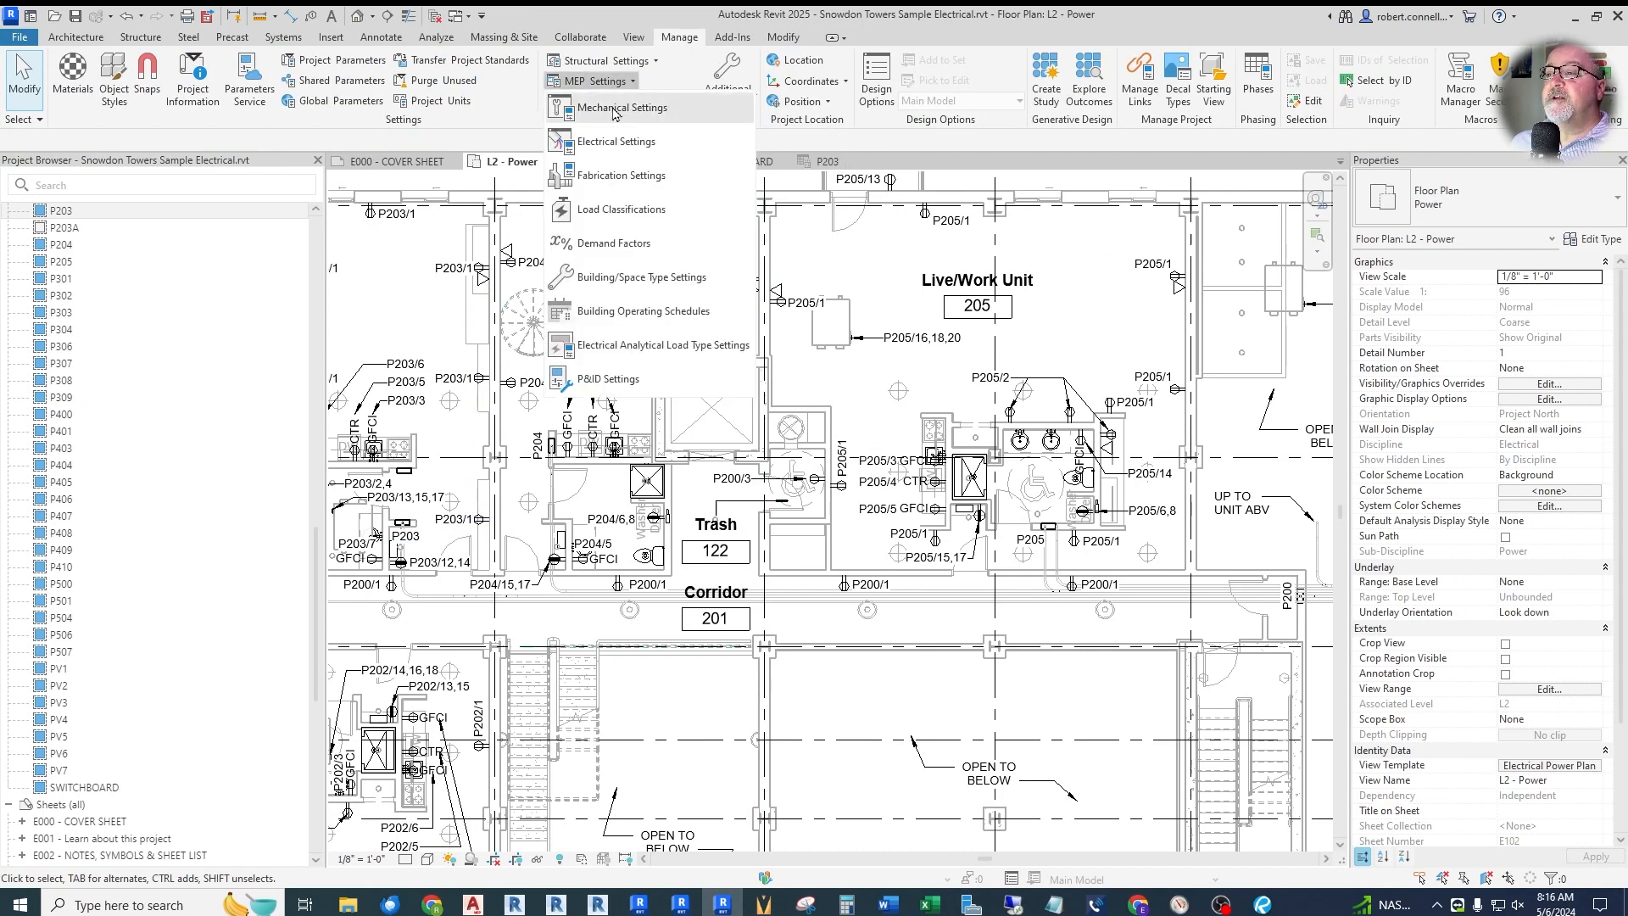
pyautogui.click(635, 146)
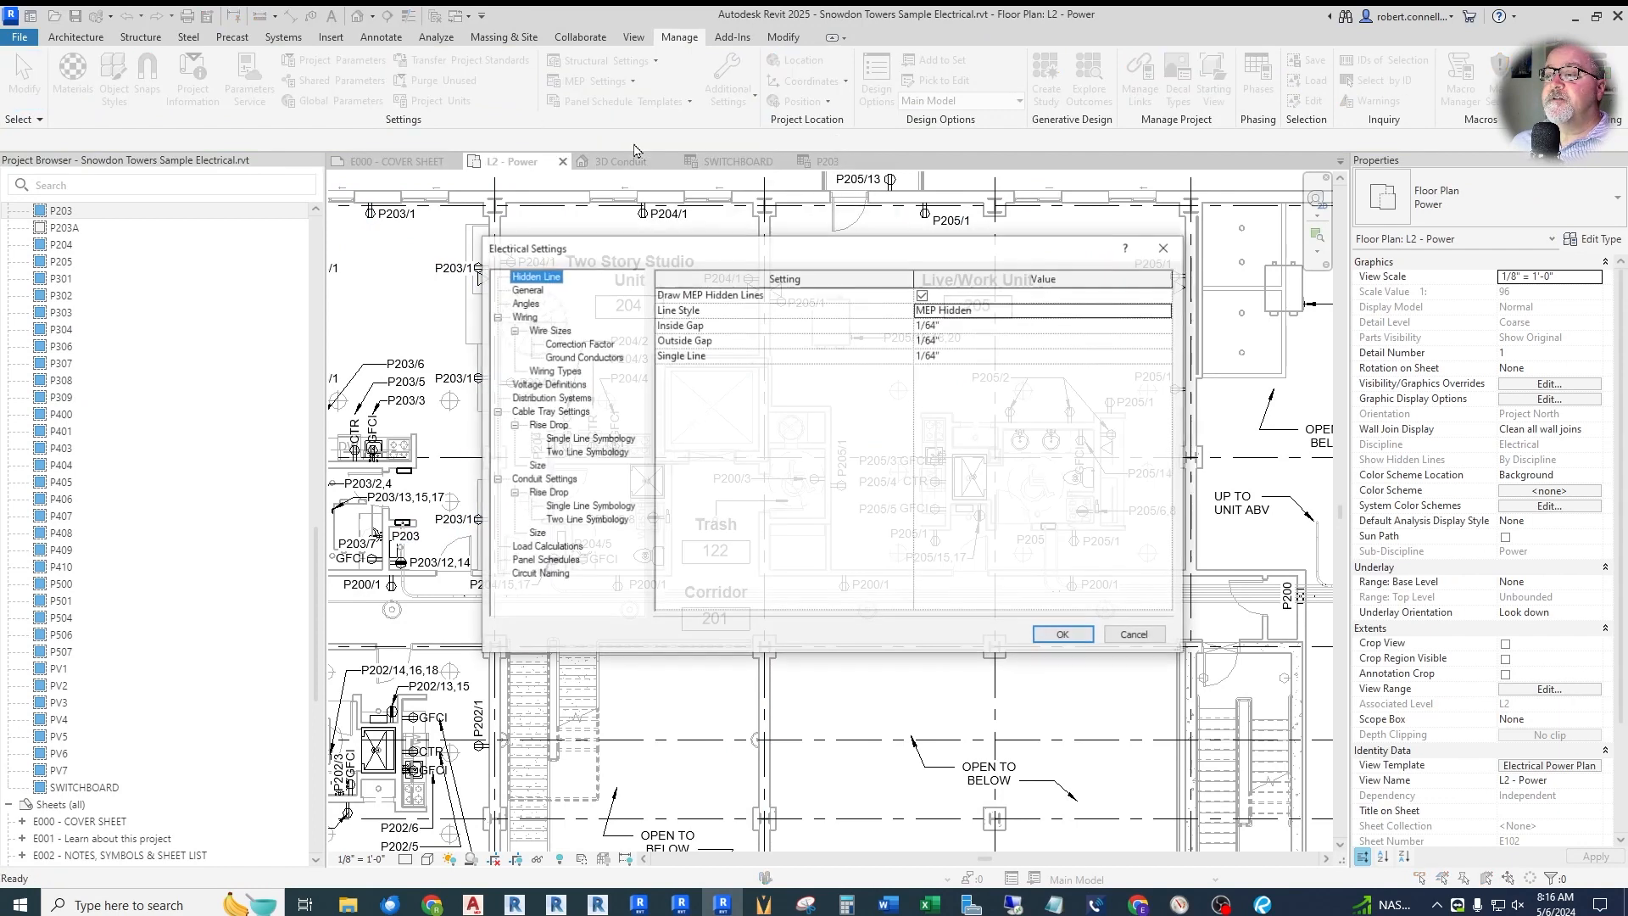
pyautogui.click(529, 290)
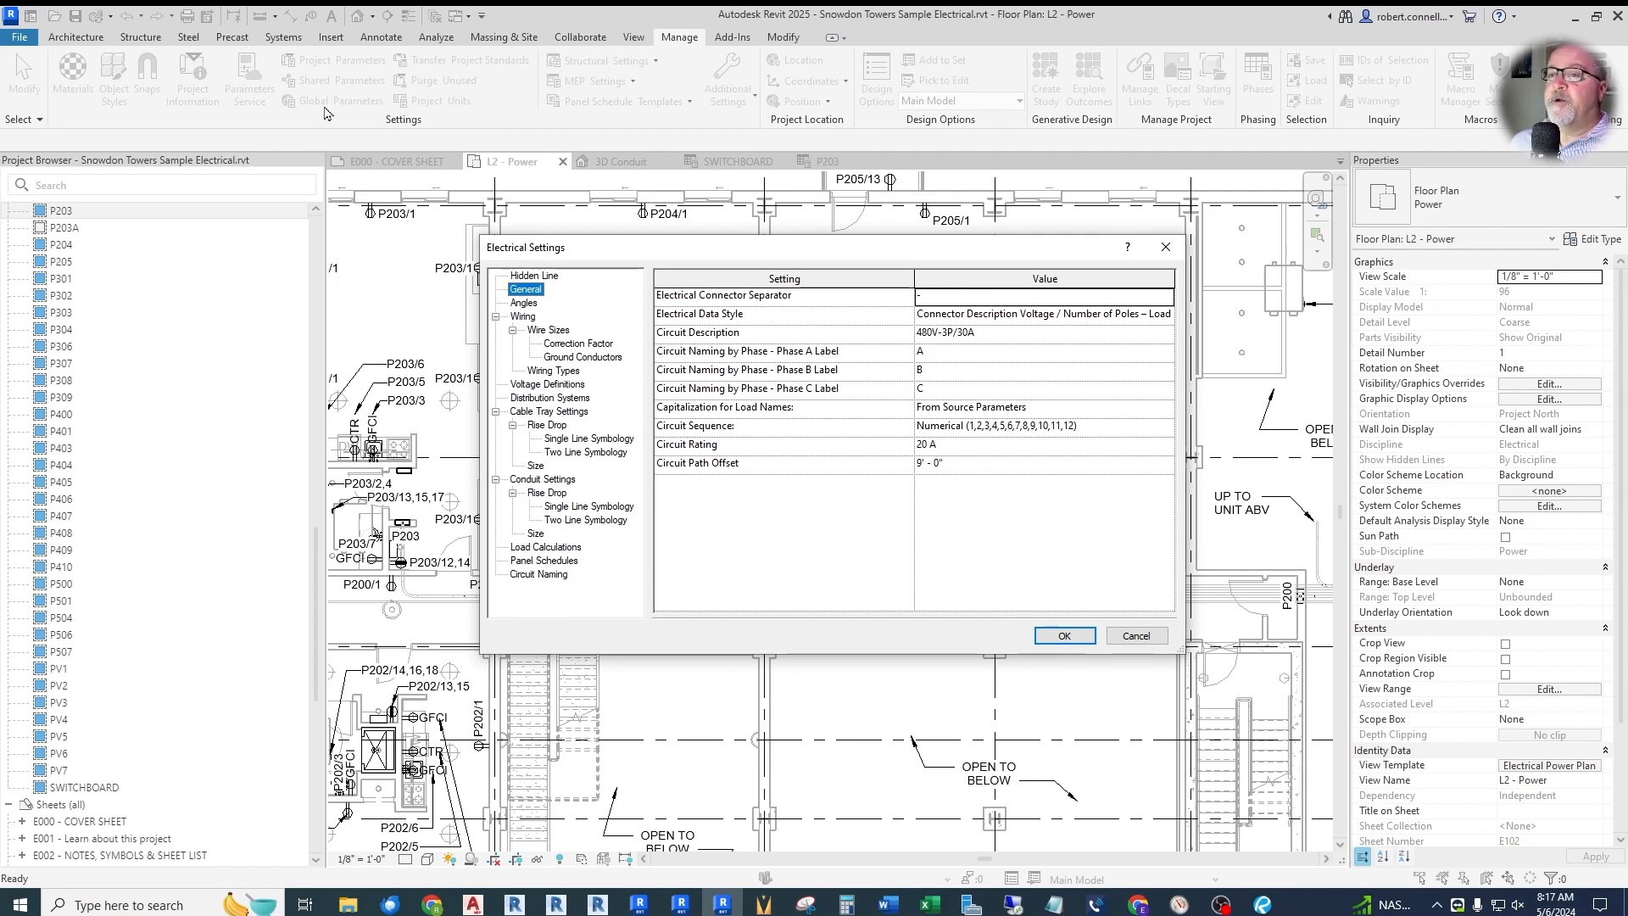
# - Try the Group by Phase circuit sequence, replace it with Odd then Even (1,3,5,7,9,11 / 2,4,6,8,10,12), and accept the electrical settings
pyautogui.click(1069, 421)
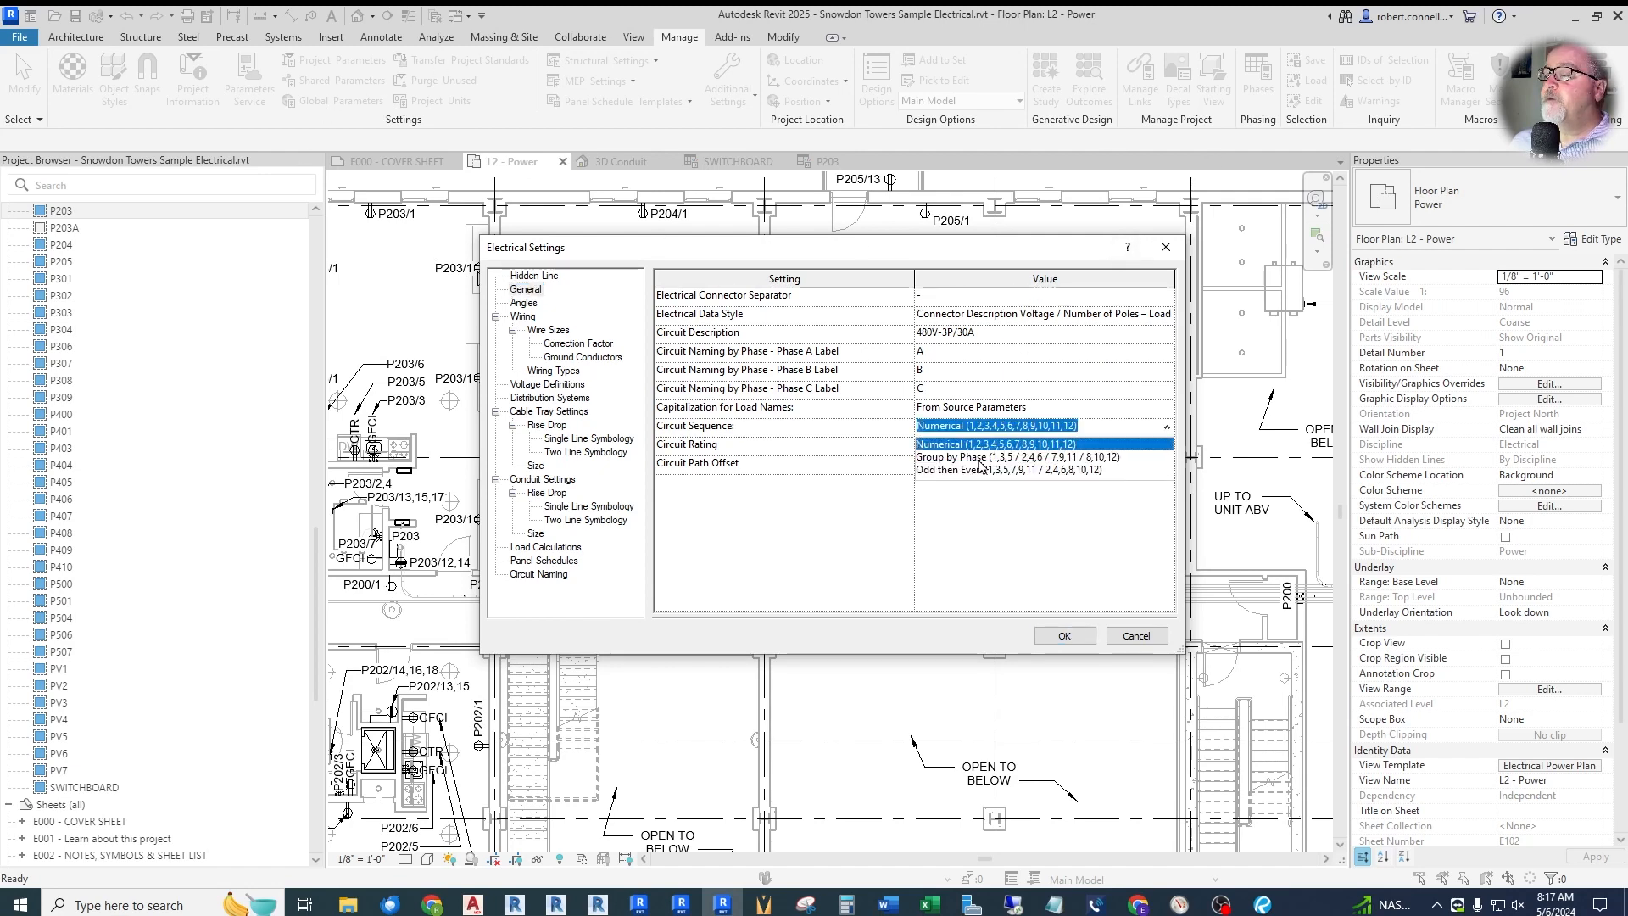
pyautogui.click(981, 458)
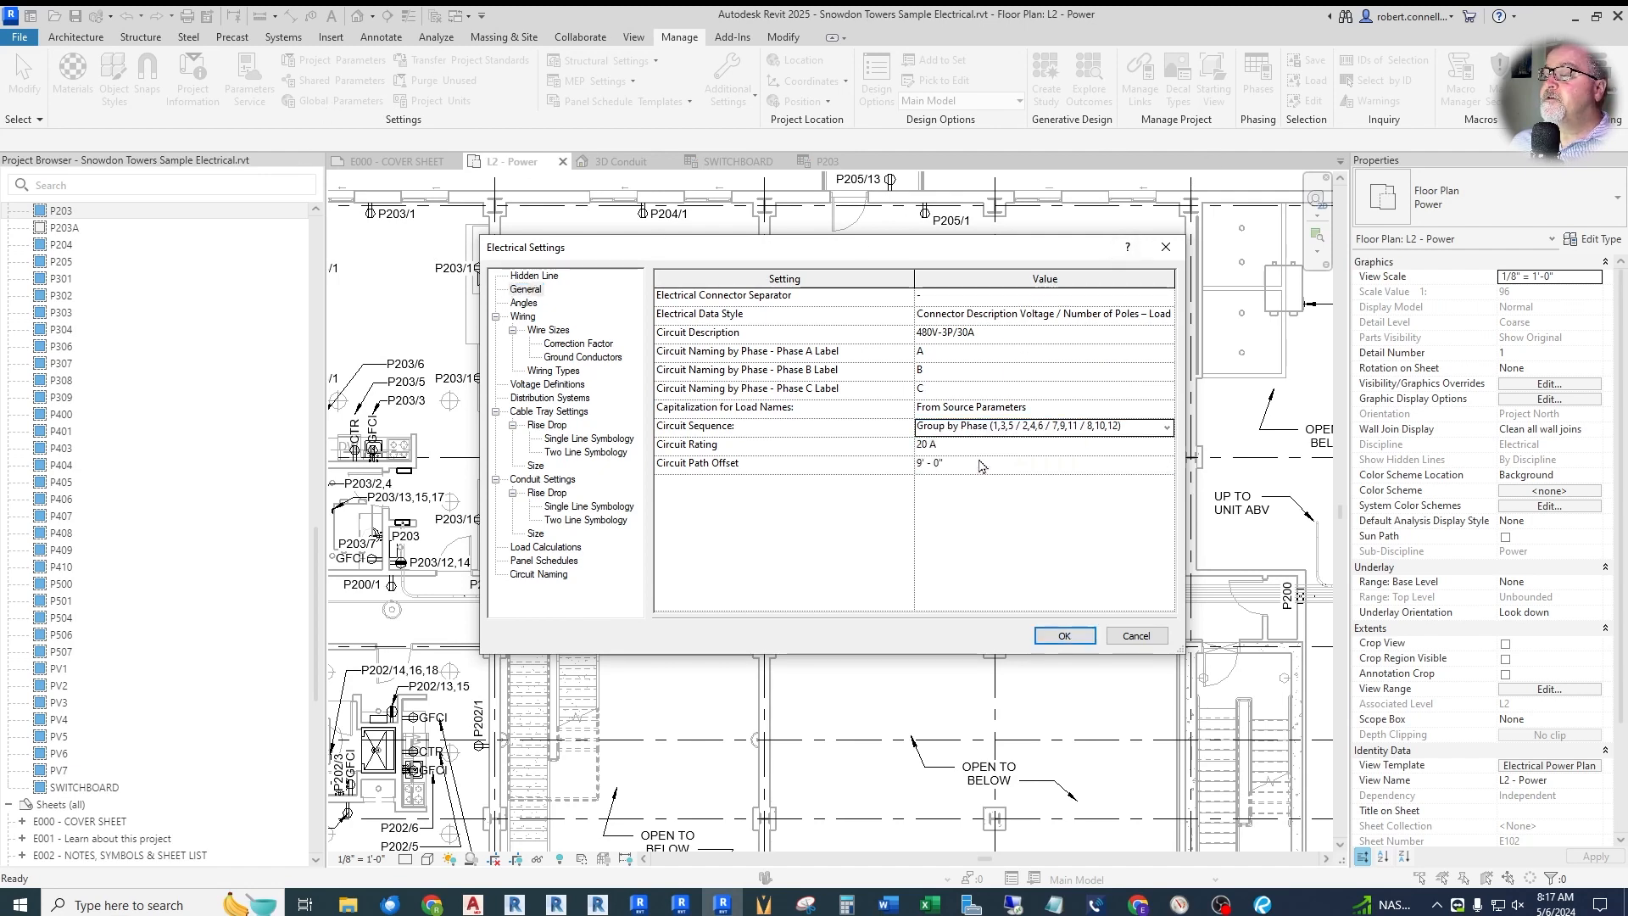
pyautogui.click(1001, 426)
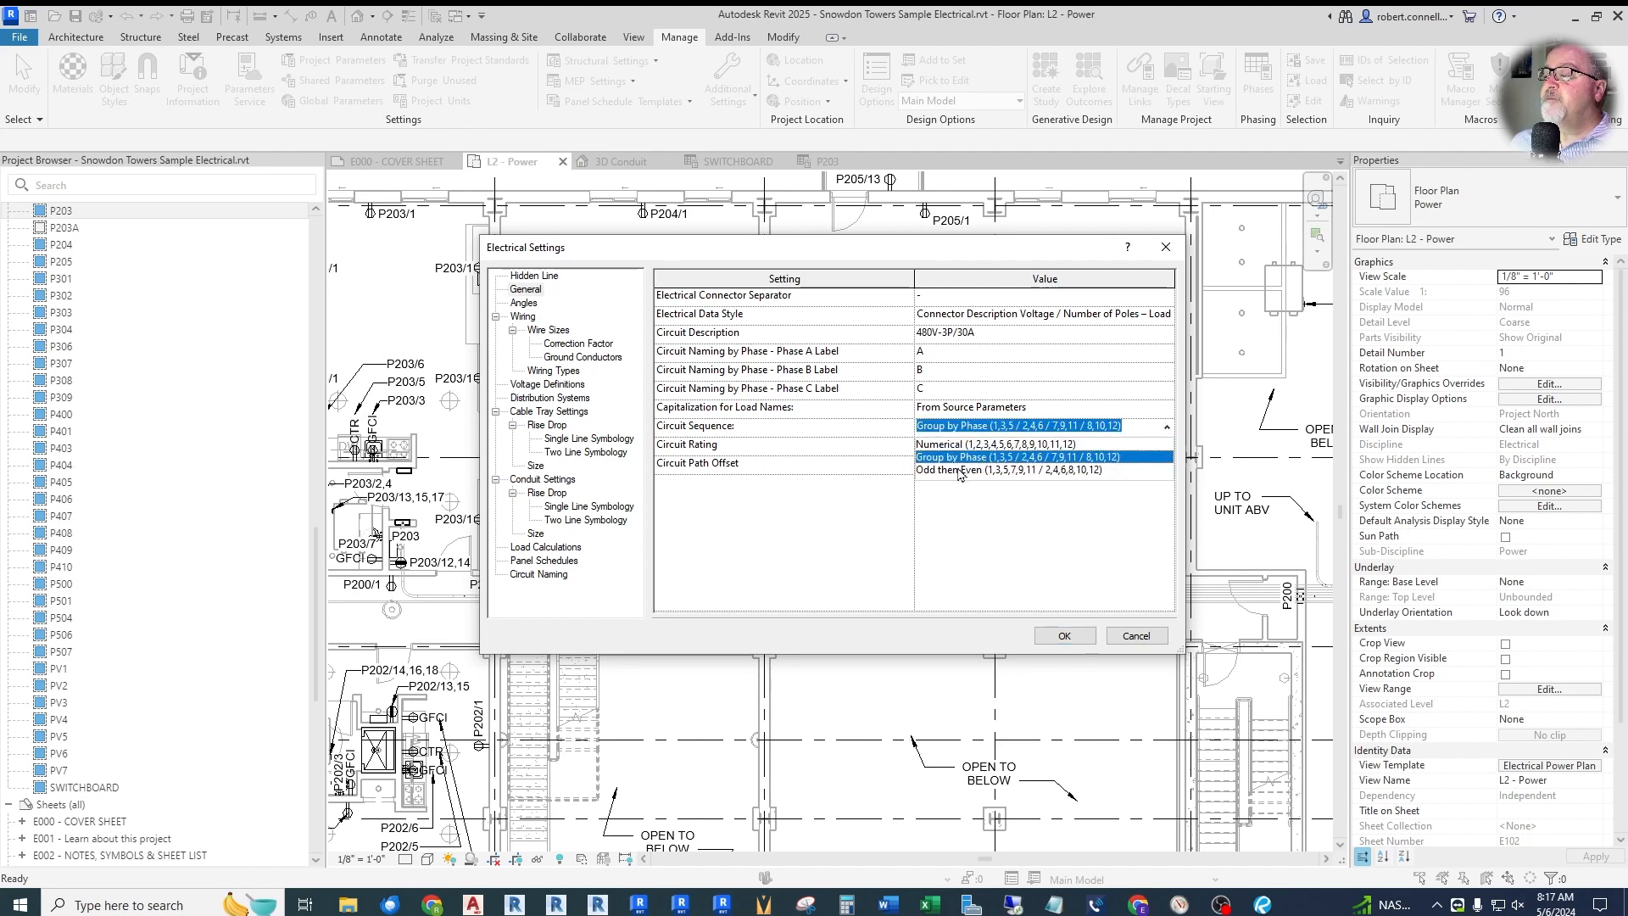
pyautogui.click(960, 470)
pyautogui.click(1070, 638)
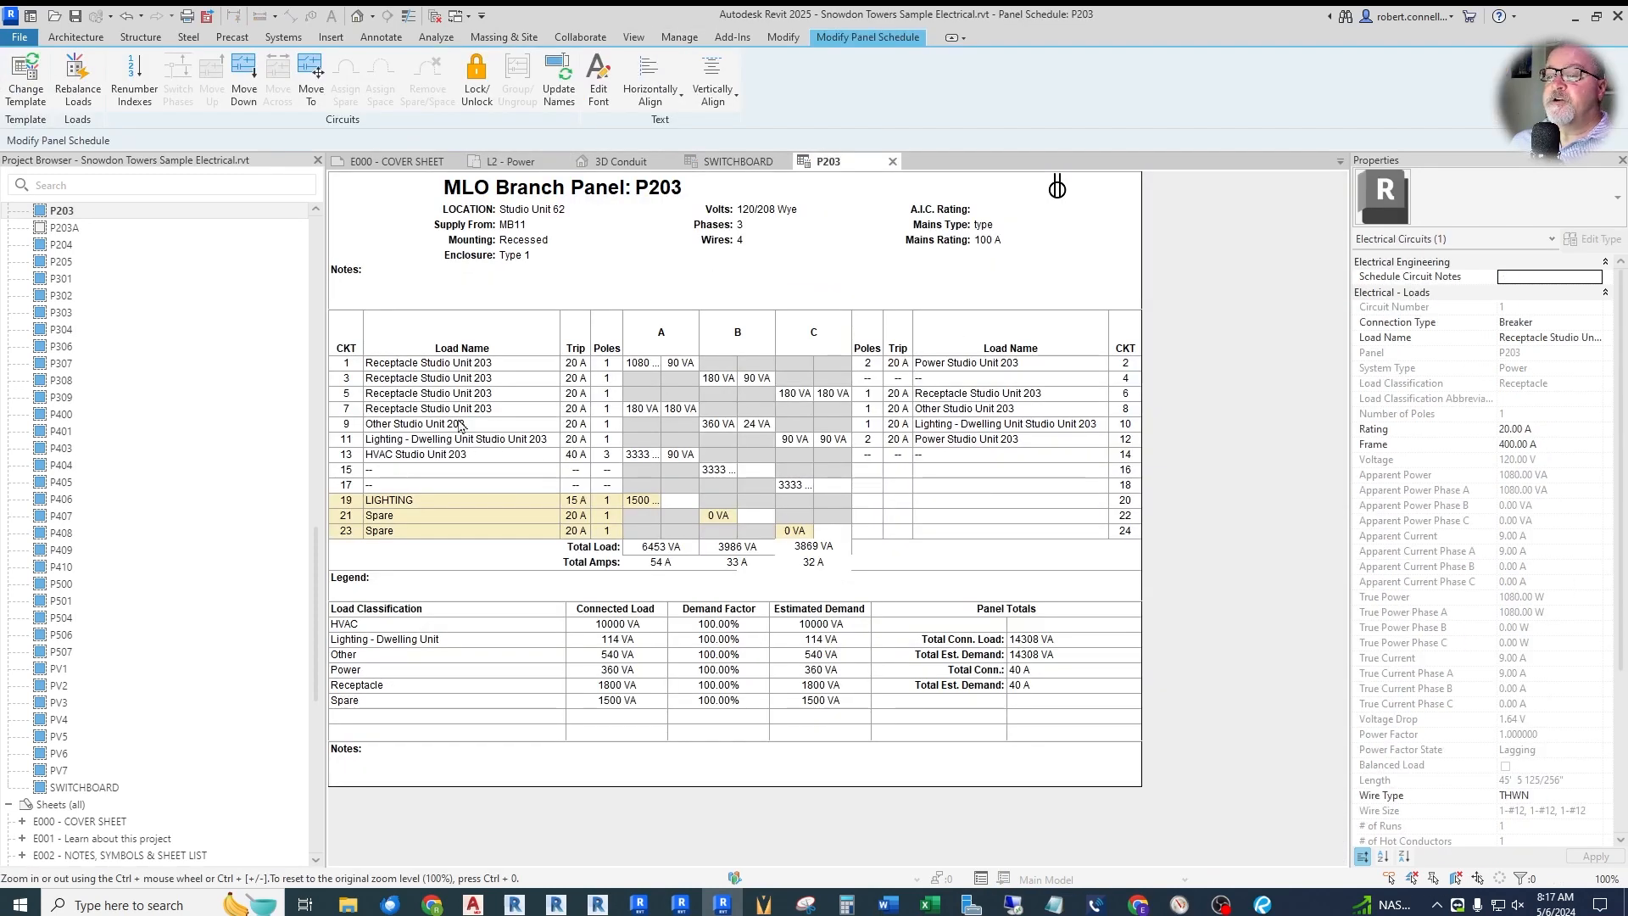
# - Remove the spare circuits from slots 19, 21 and 23 of P203, and look at the SWITCHBOARD panel schedule
pyautogui.moveTo(450, 505); pyautogui.dragTo(444, 543)
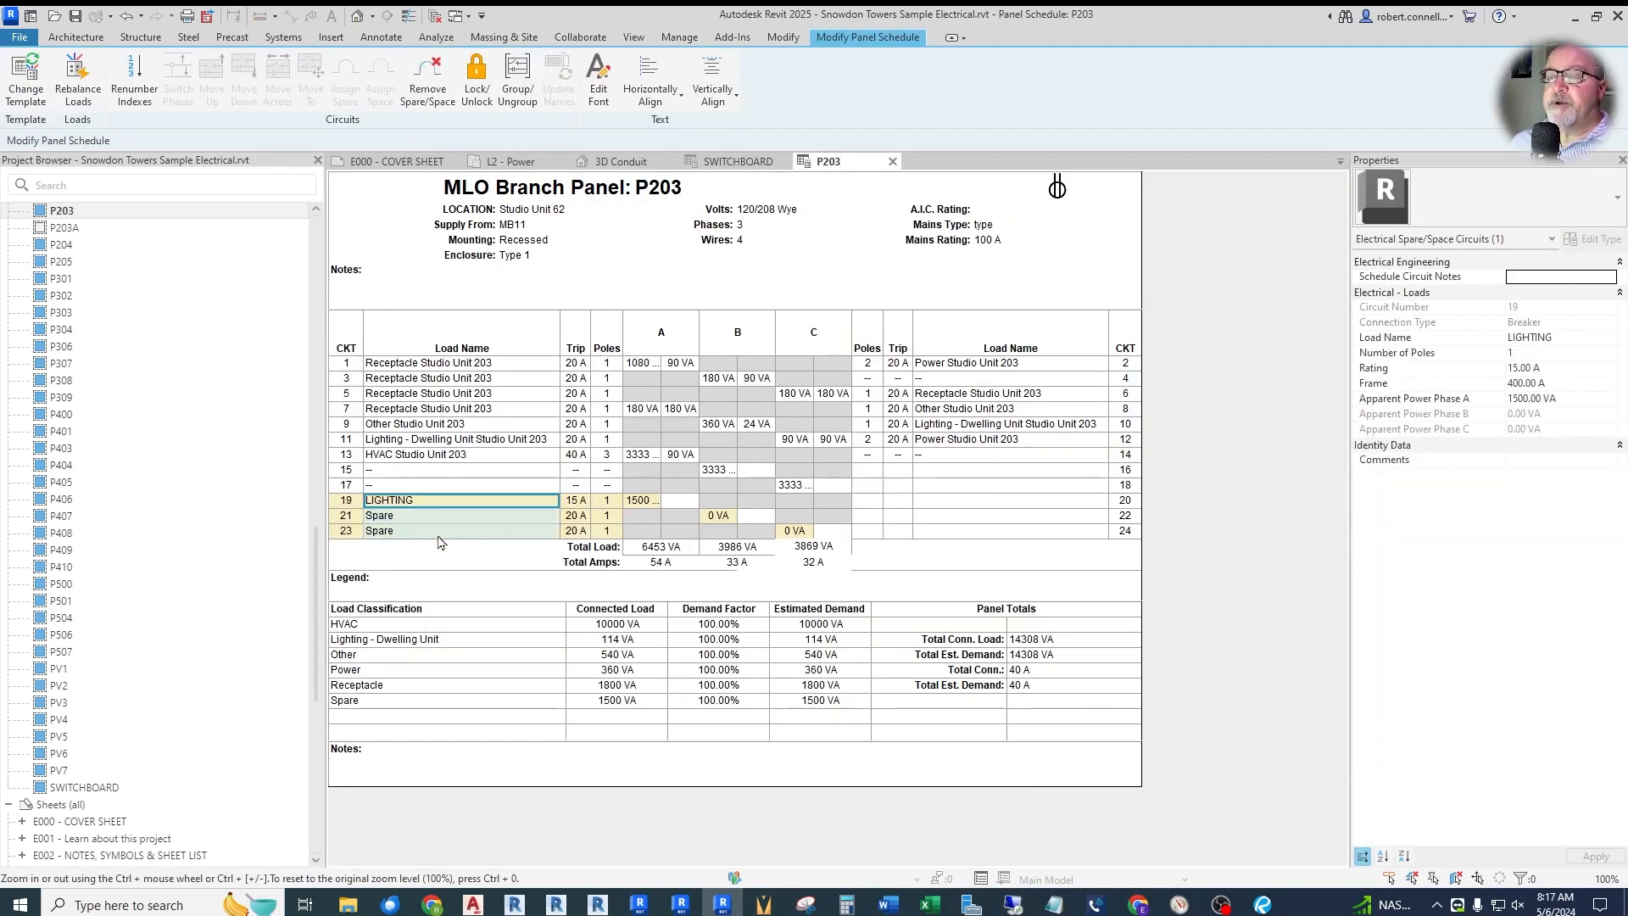
pyautogui.click(437, 83)
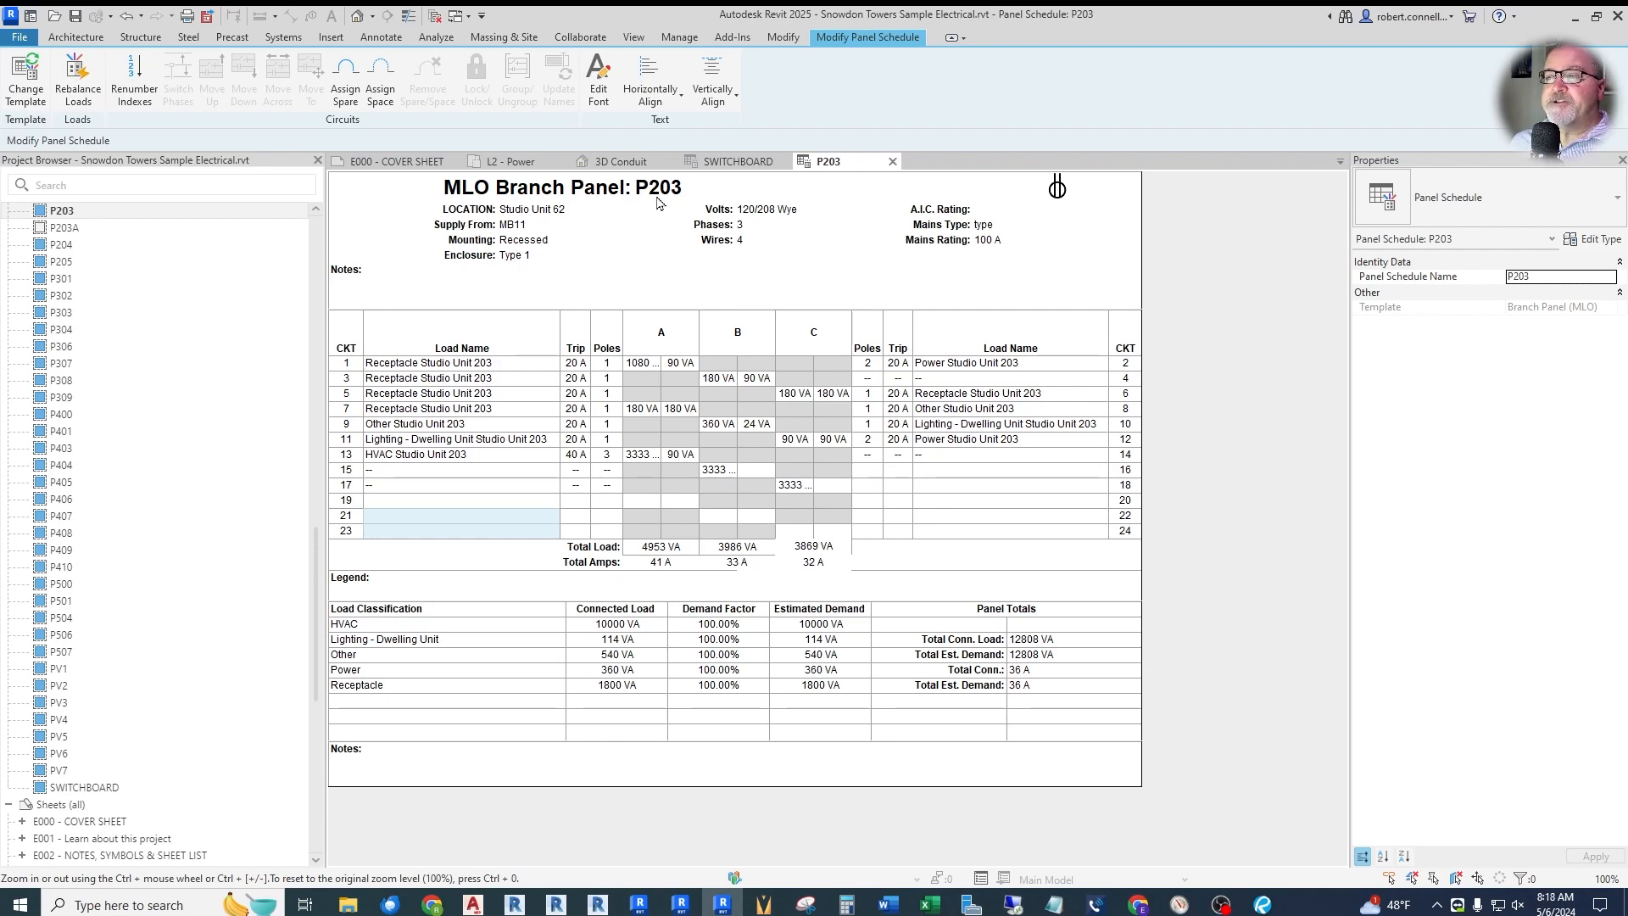
pyautogui.click(735, 161)
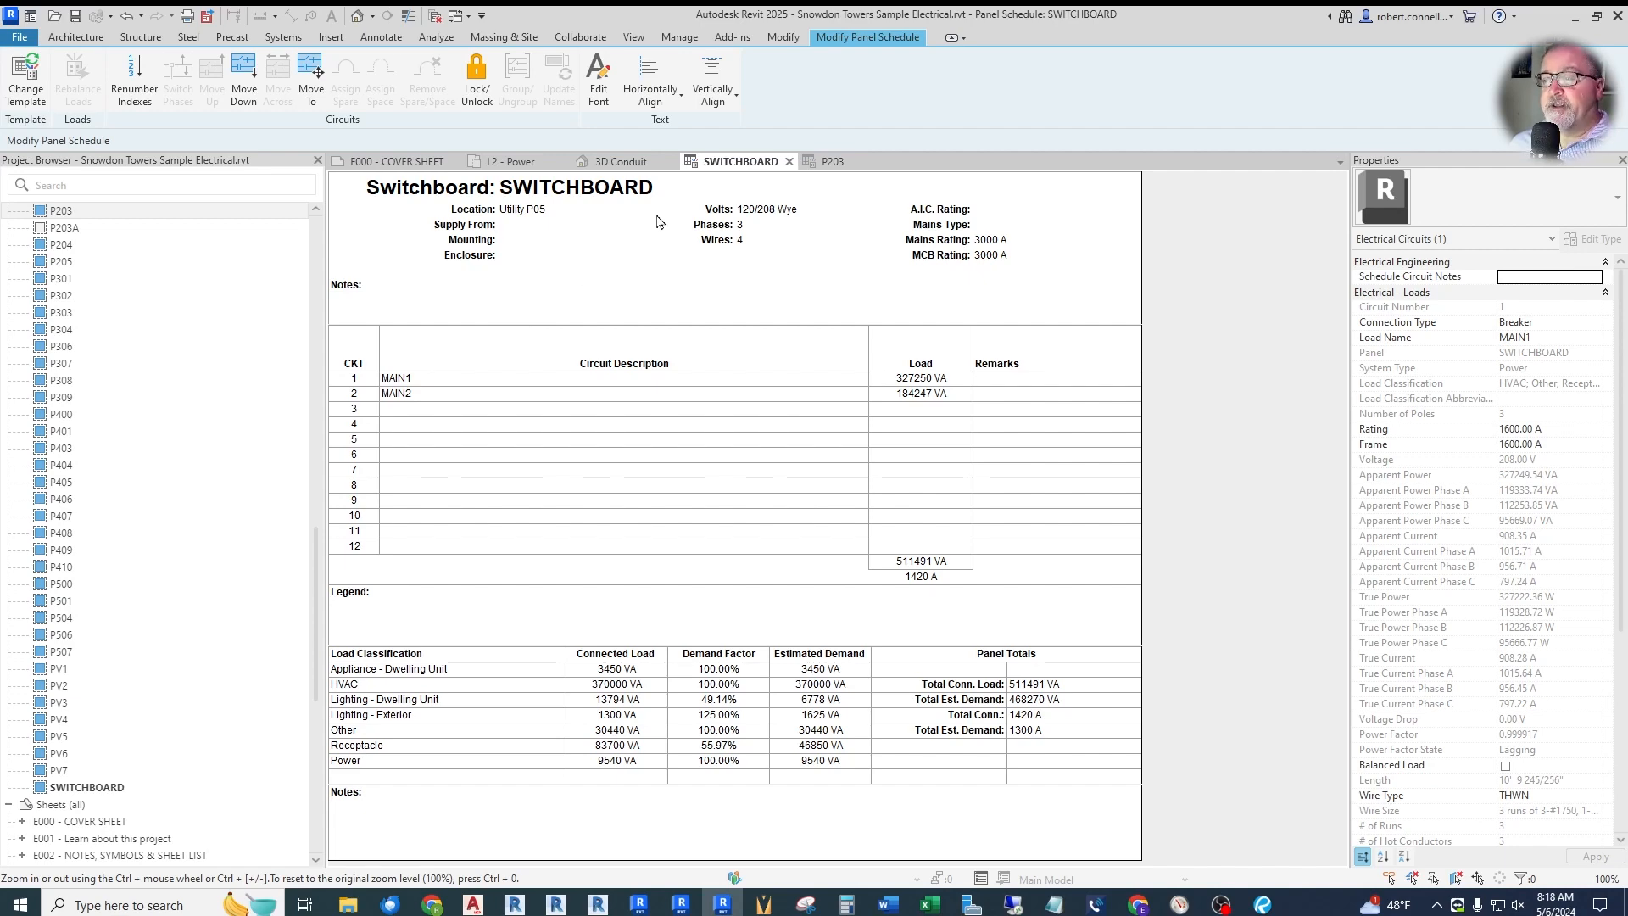
pyautogui.hotkey('ctrl', 'Tab')
# - In the electrical settings for panel schedules, set the space label to Blank and merge multi-poled circuits into a single cell
pyautogui.click(679, 36)
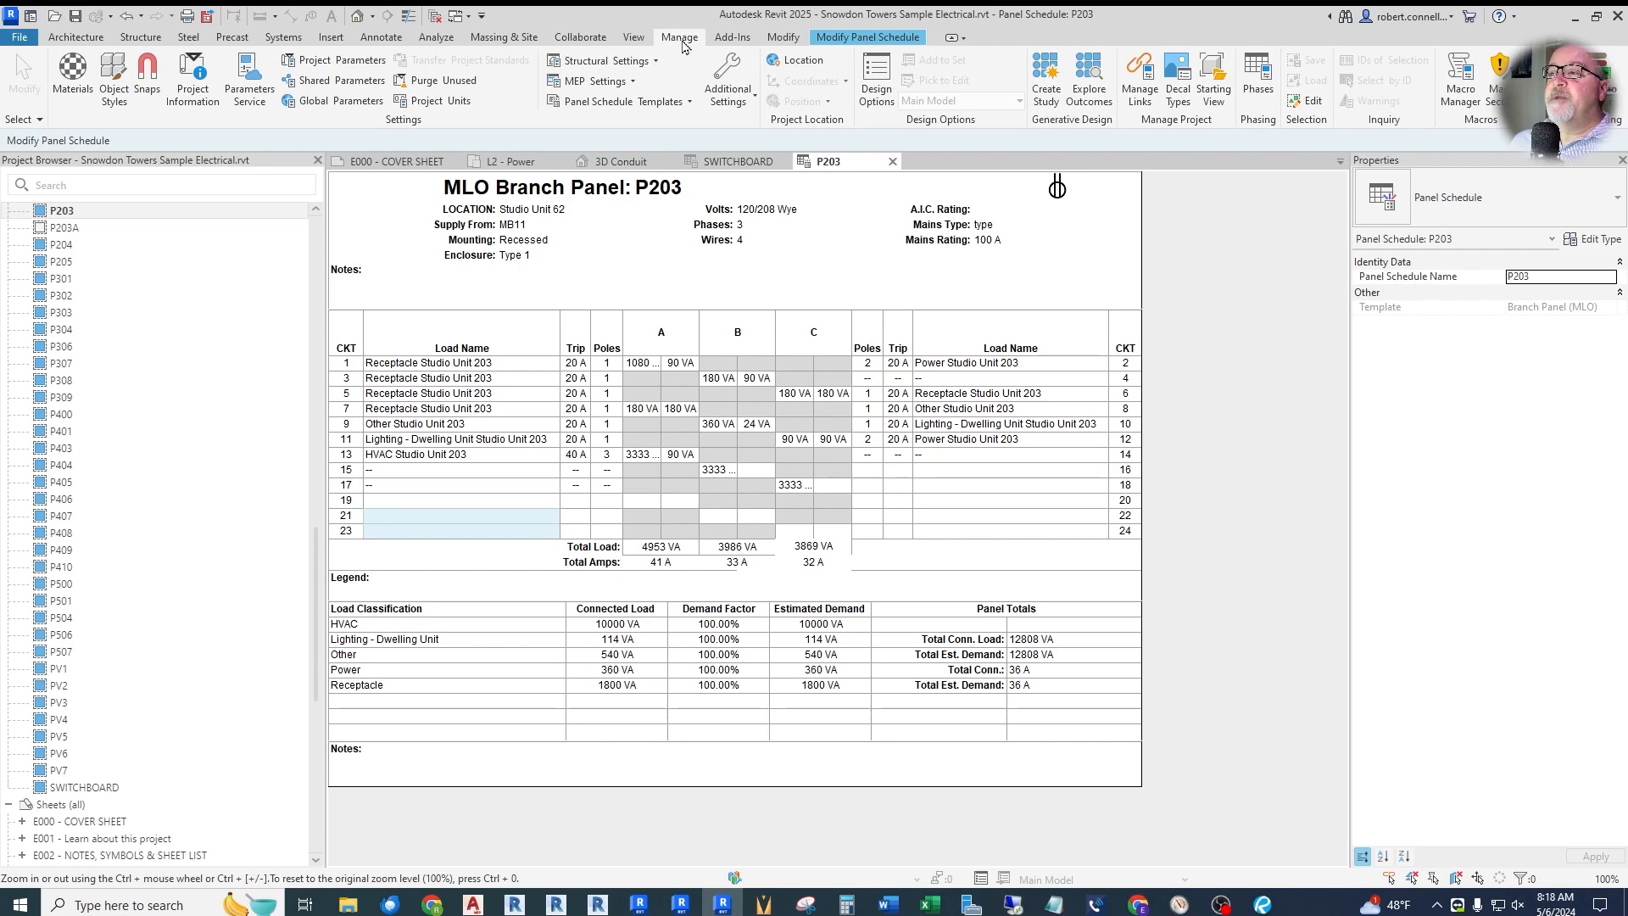
pyautogui.click(605, 85)
pyautogui.click(610, 145)
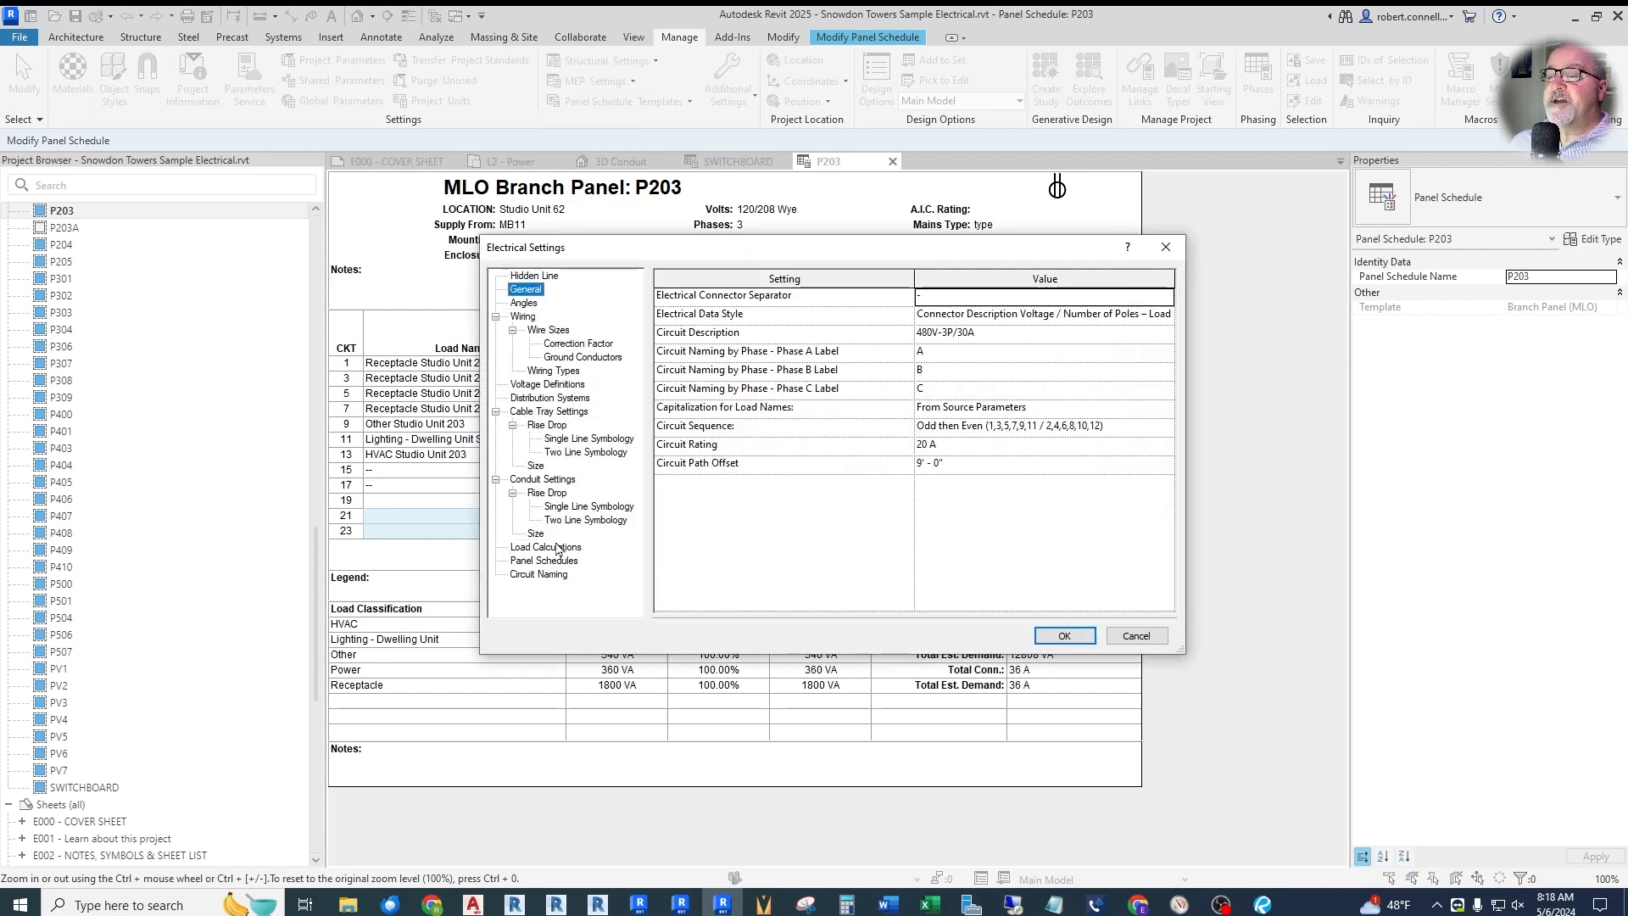
pyautogui.click(547, 560)
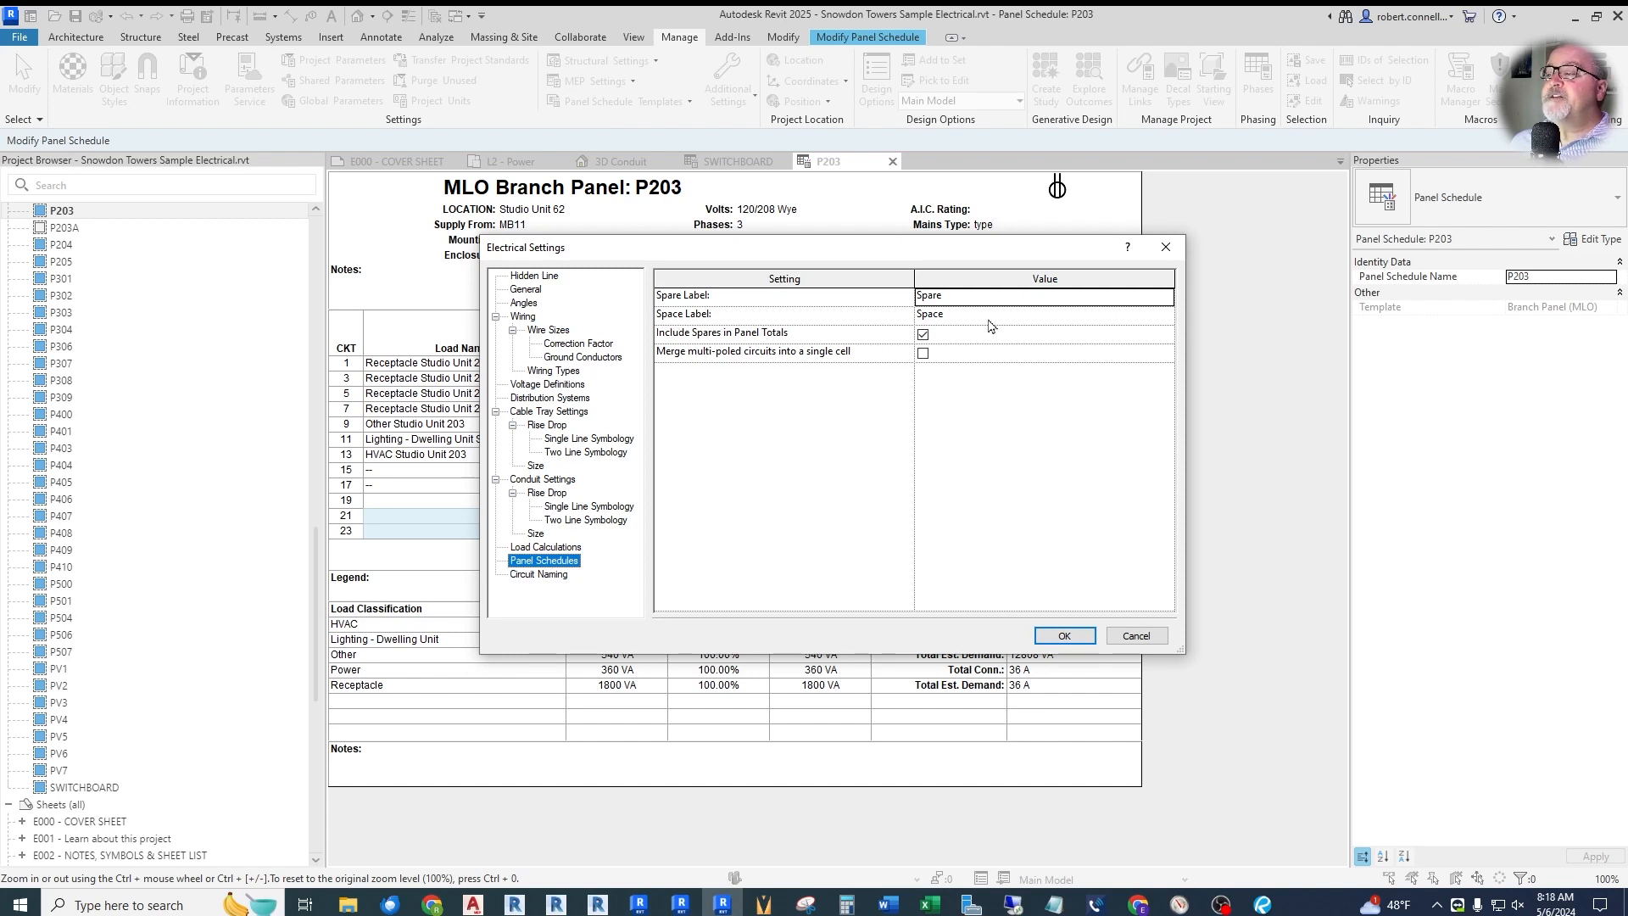
pyautogui.click(981, 316)
pyautogui.write('bl')
pyautogui.write('lank')
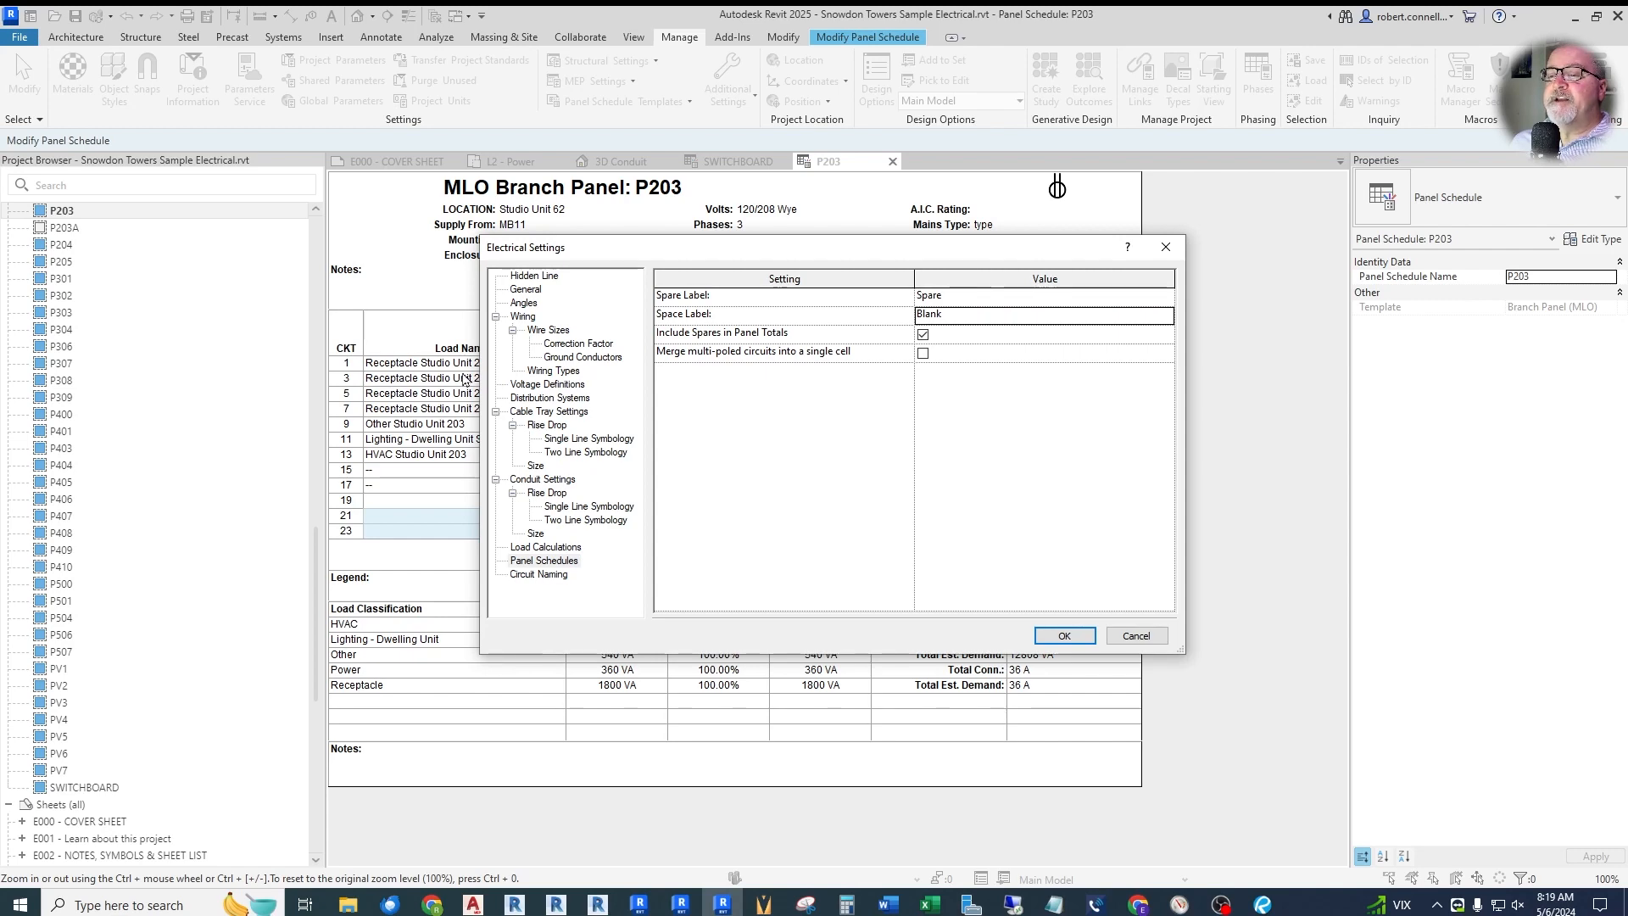
pyautogui.click(923, 355)
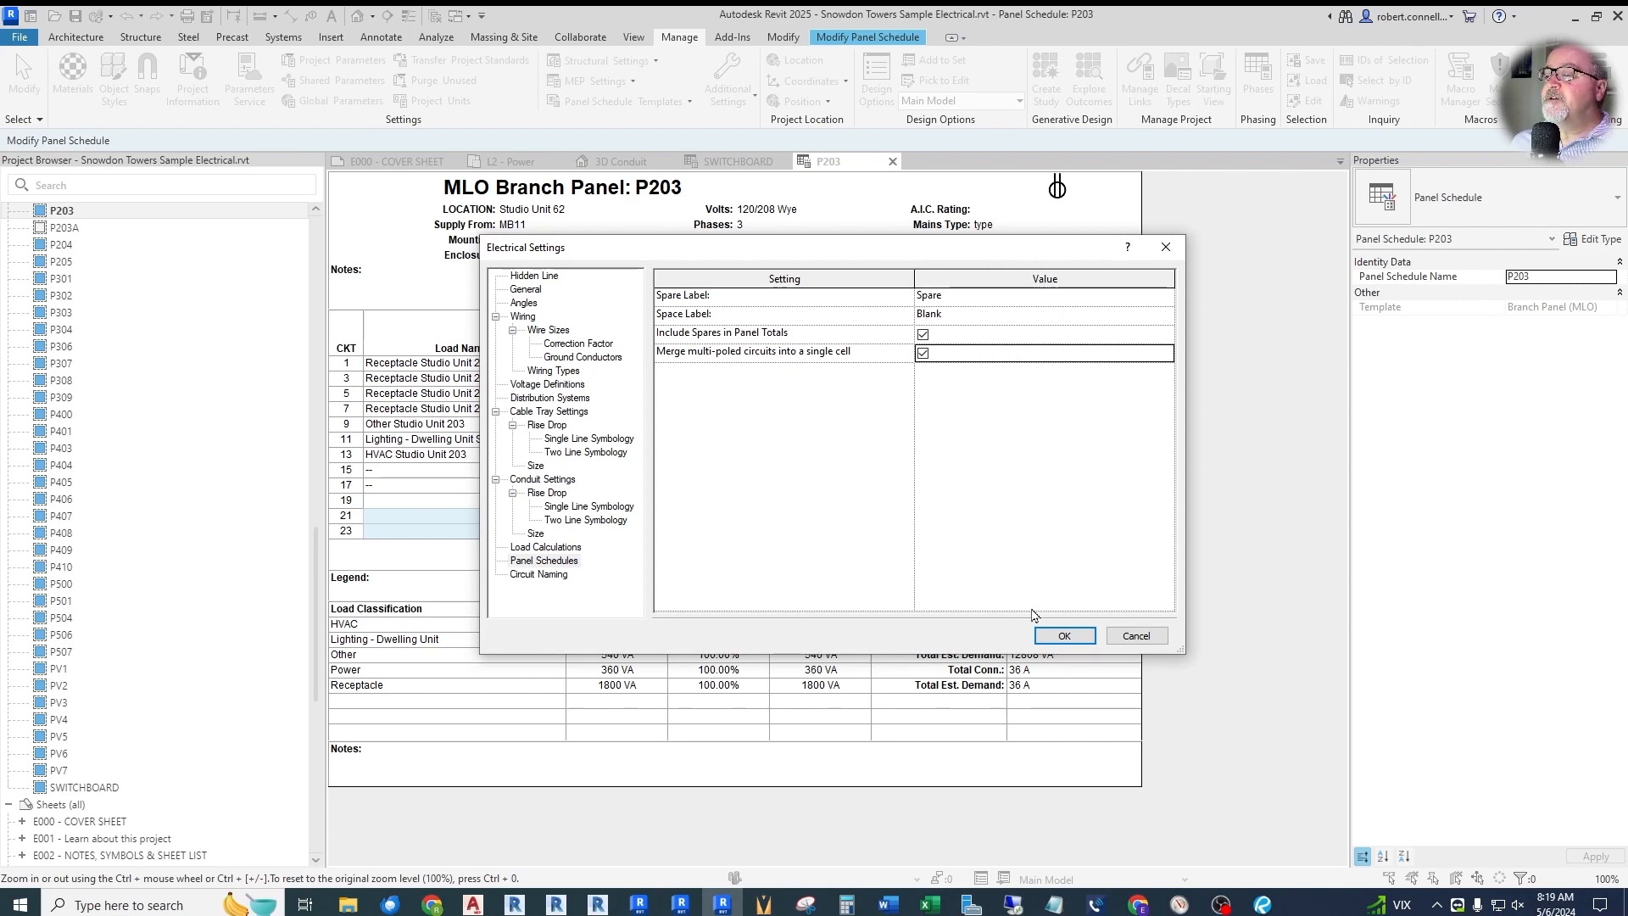
pyautogui.click(1064, 635)
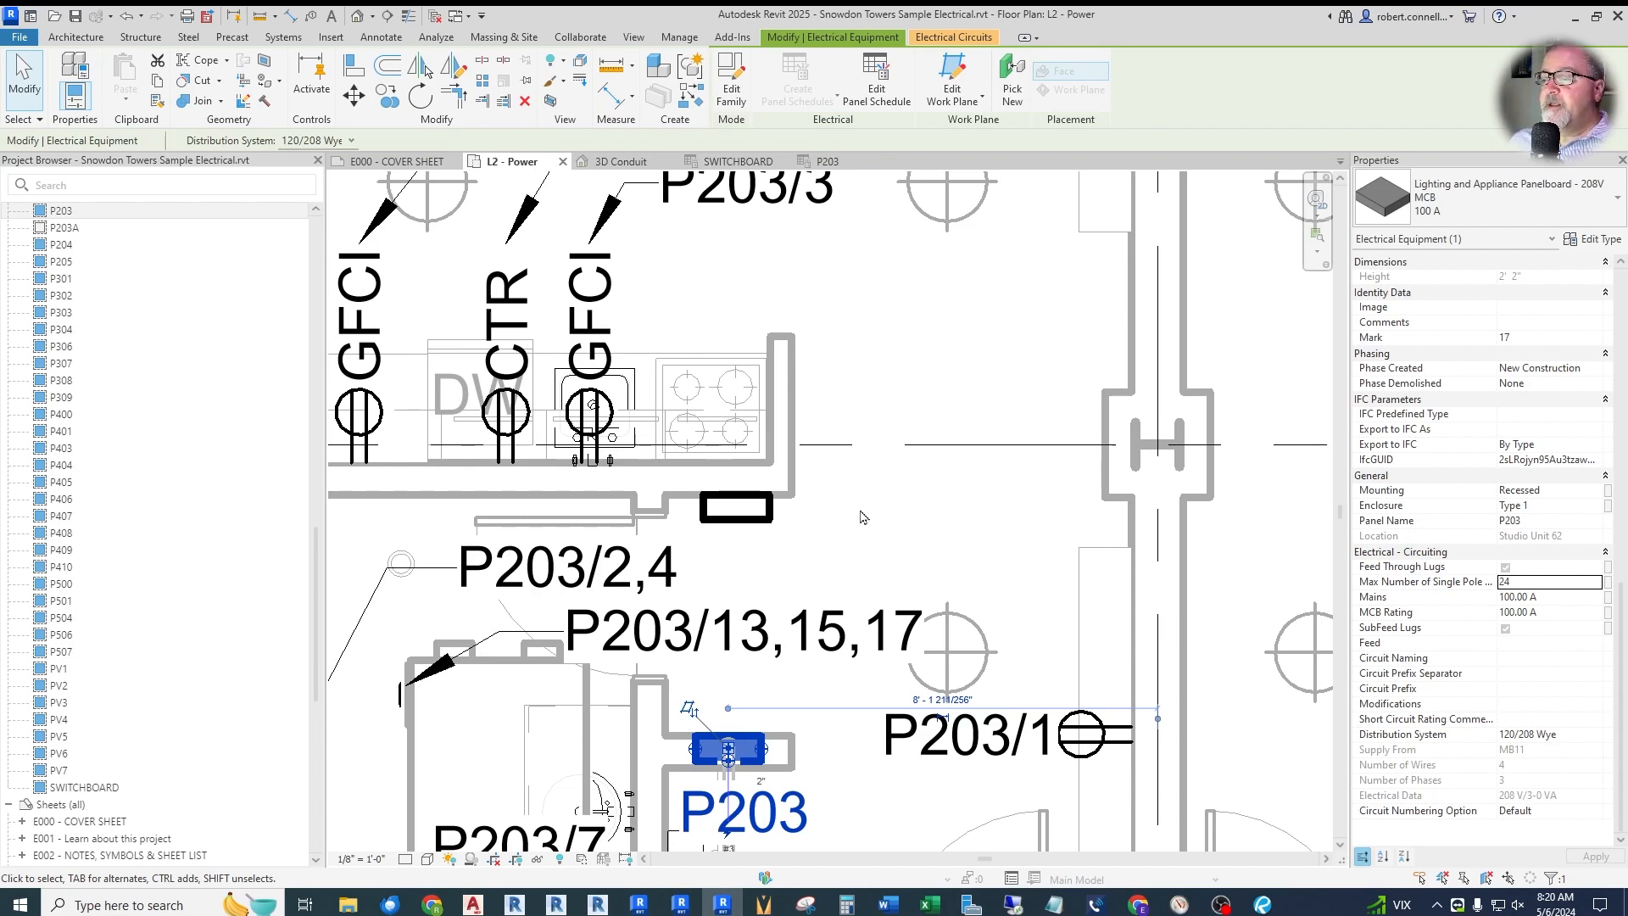
# - Set panel P203's maximum number of single pole breakers to 84 and look over its complete panel schedule
pyautogui.click(1527, 583)
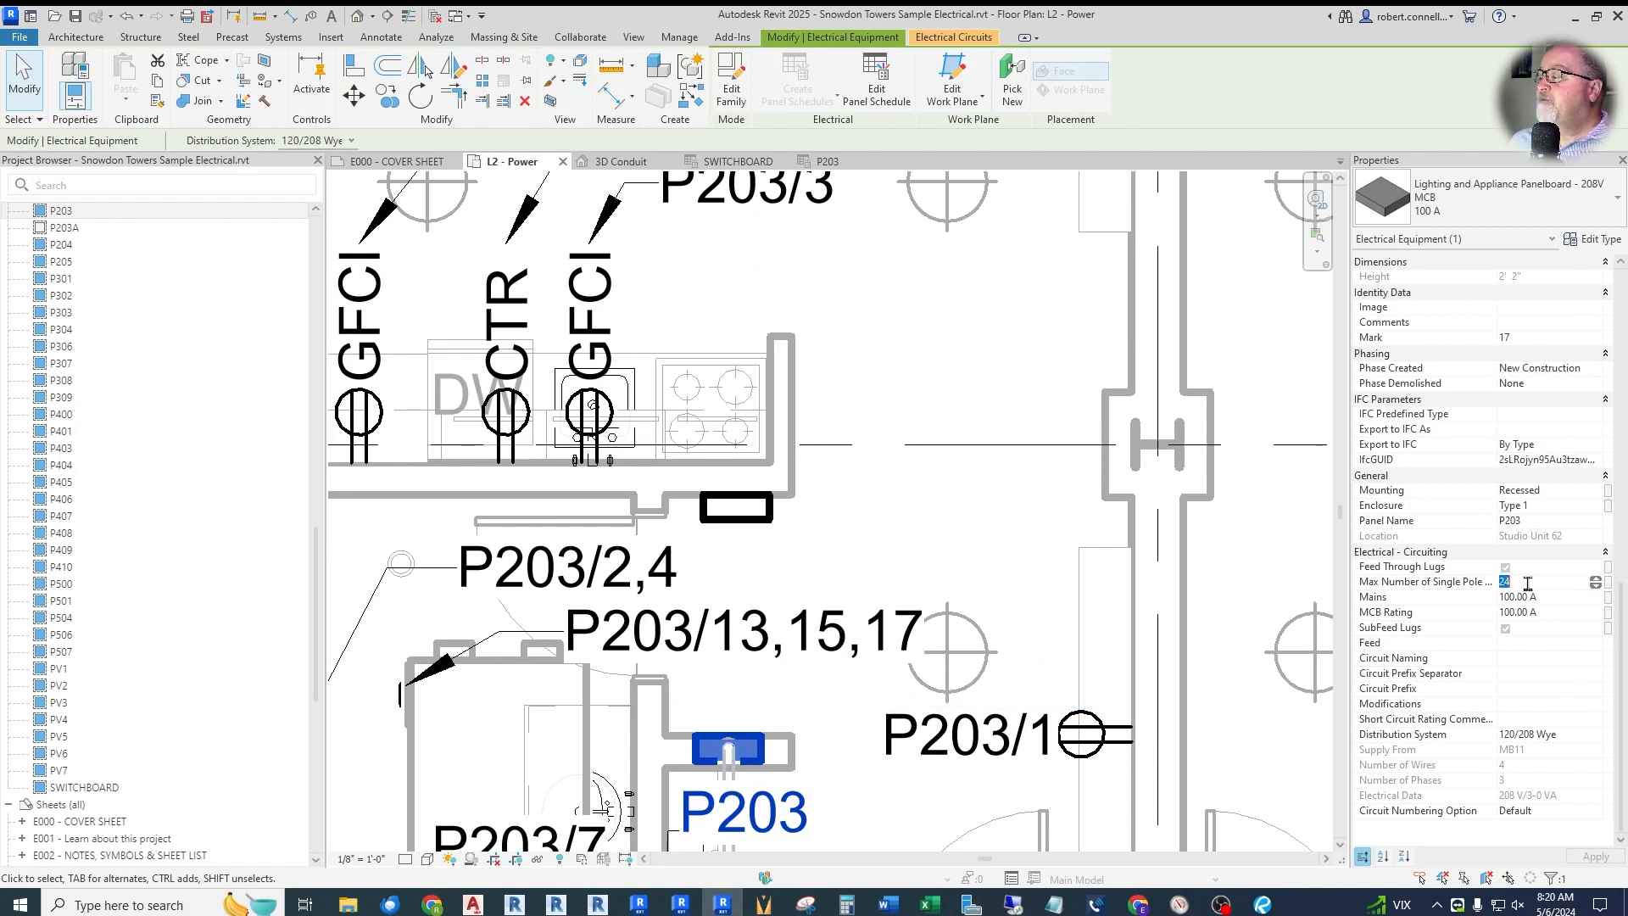
pyautogui.write('84')
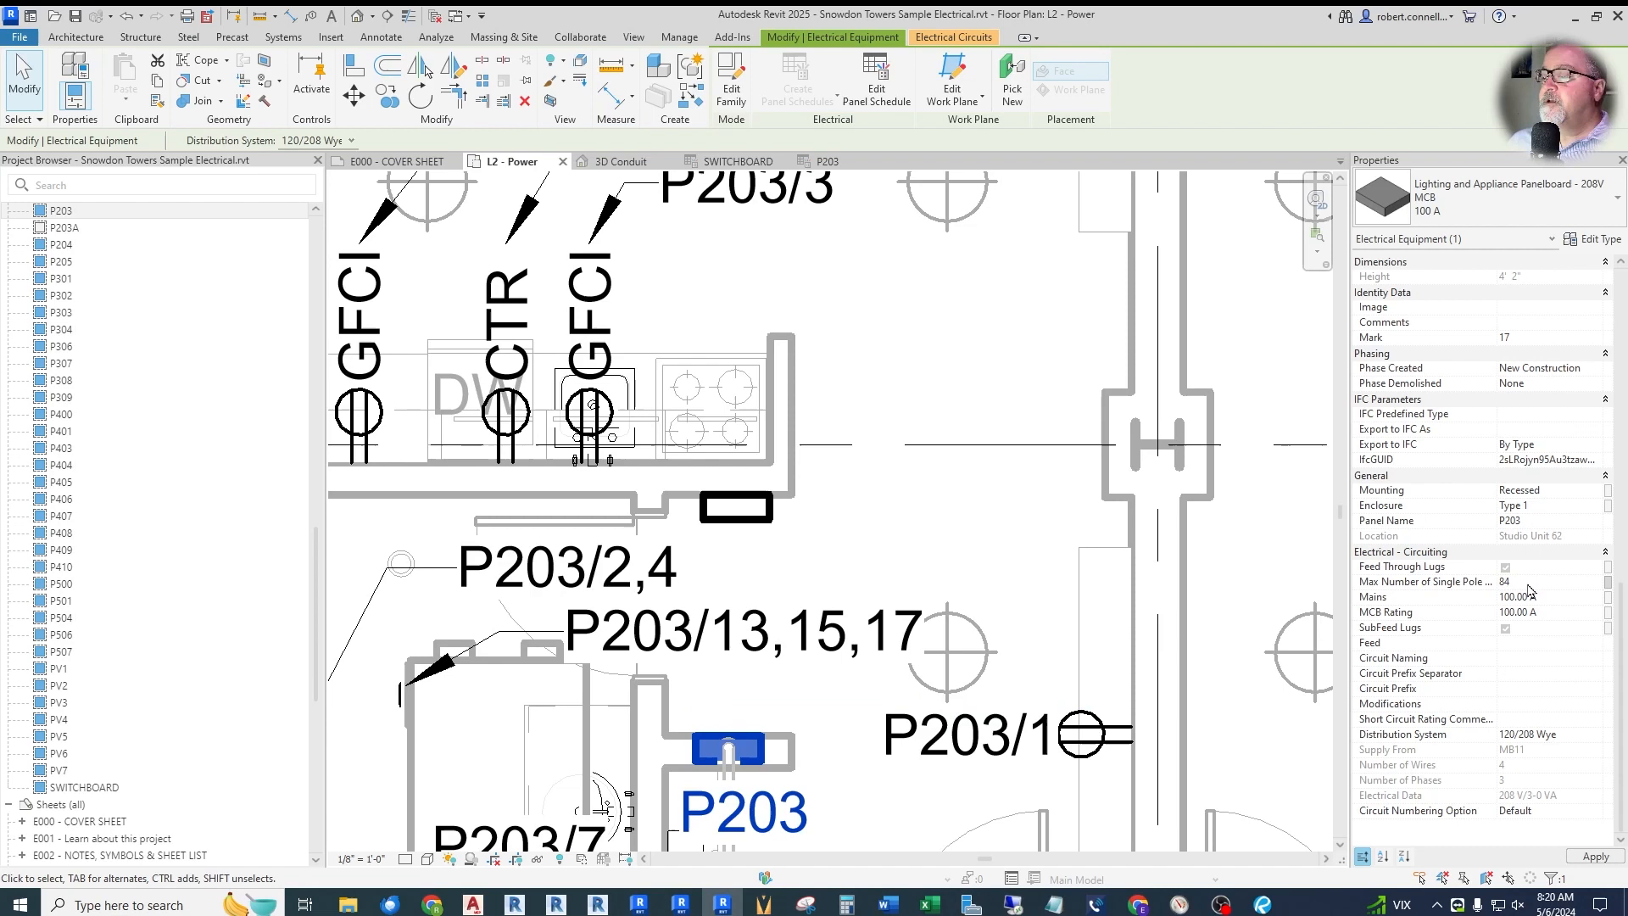
pyautogui.click(1591, 857)
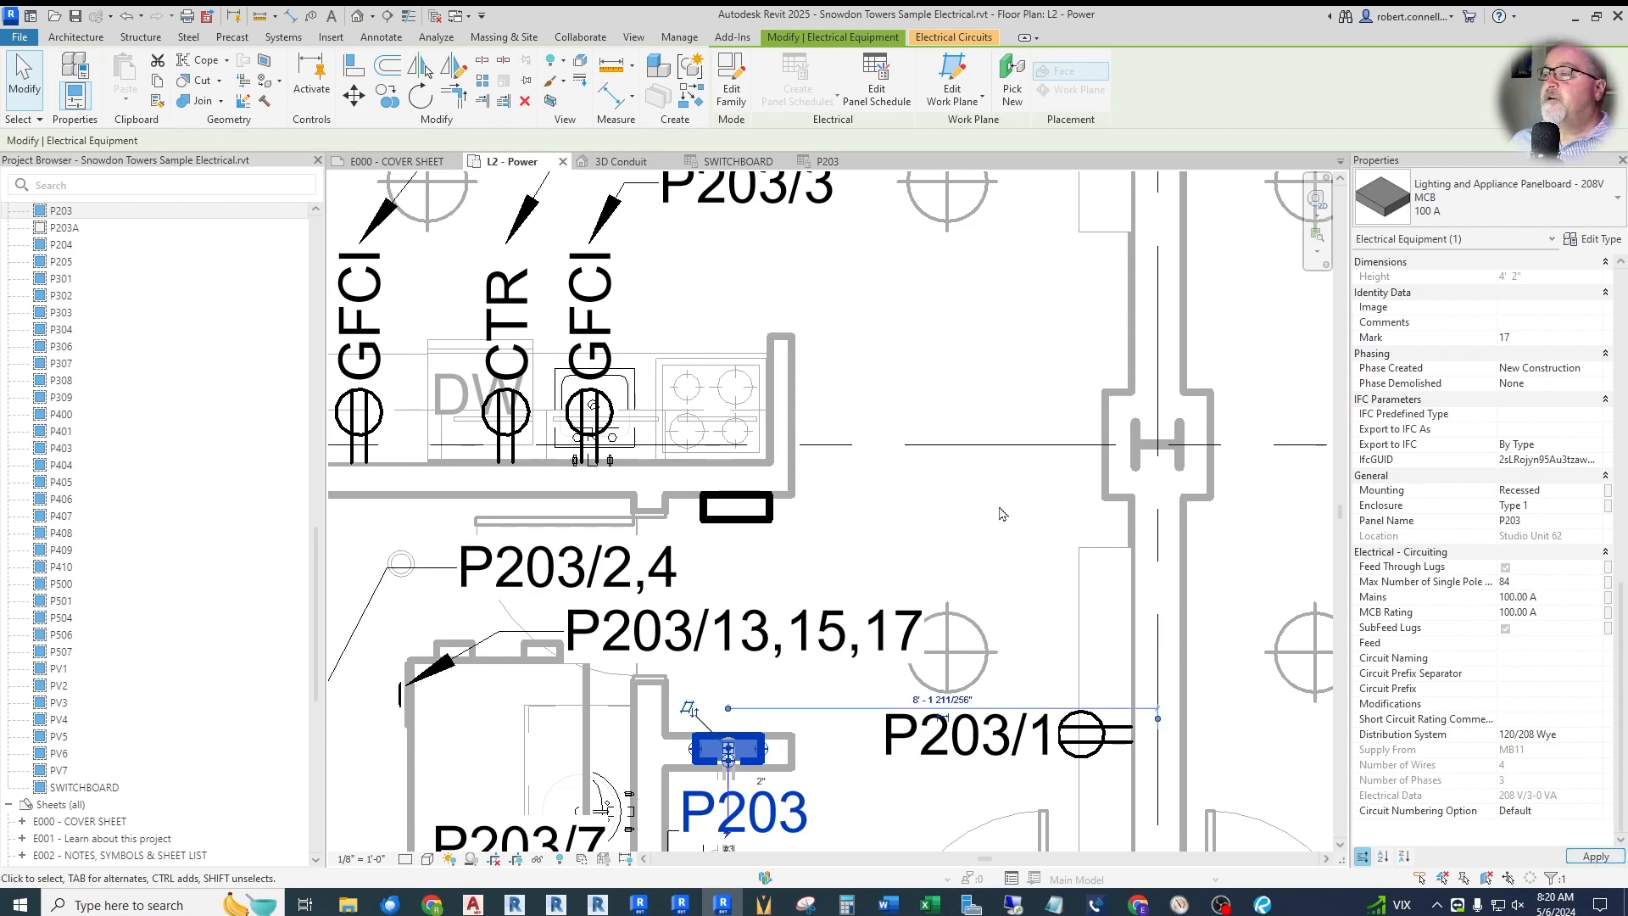
pyautogui.click(829, 161)
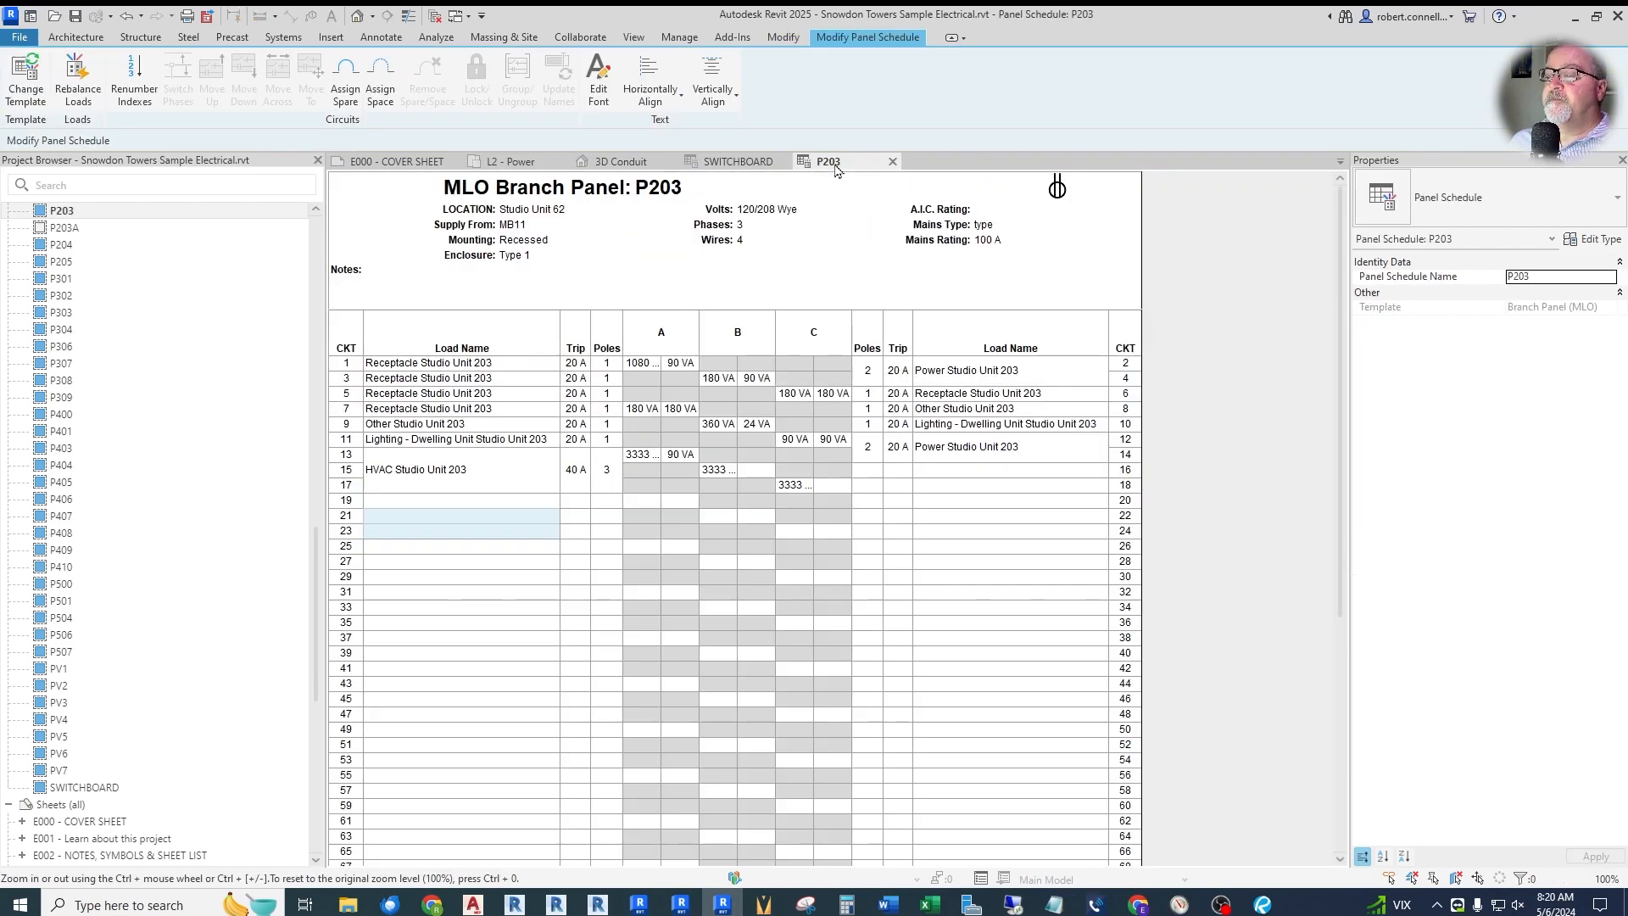
pyautogui.scroll(-5, 566, 298)
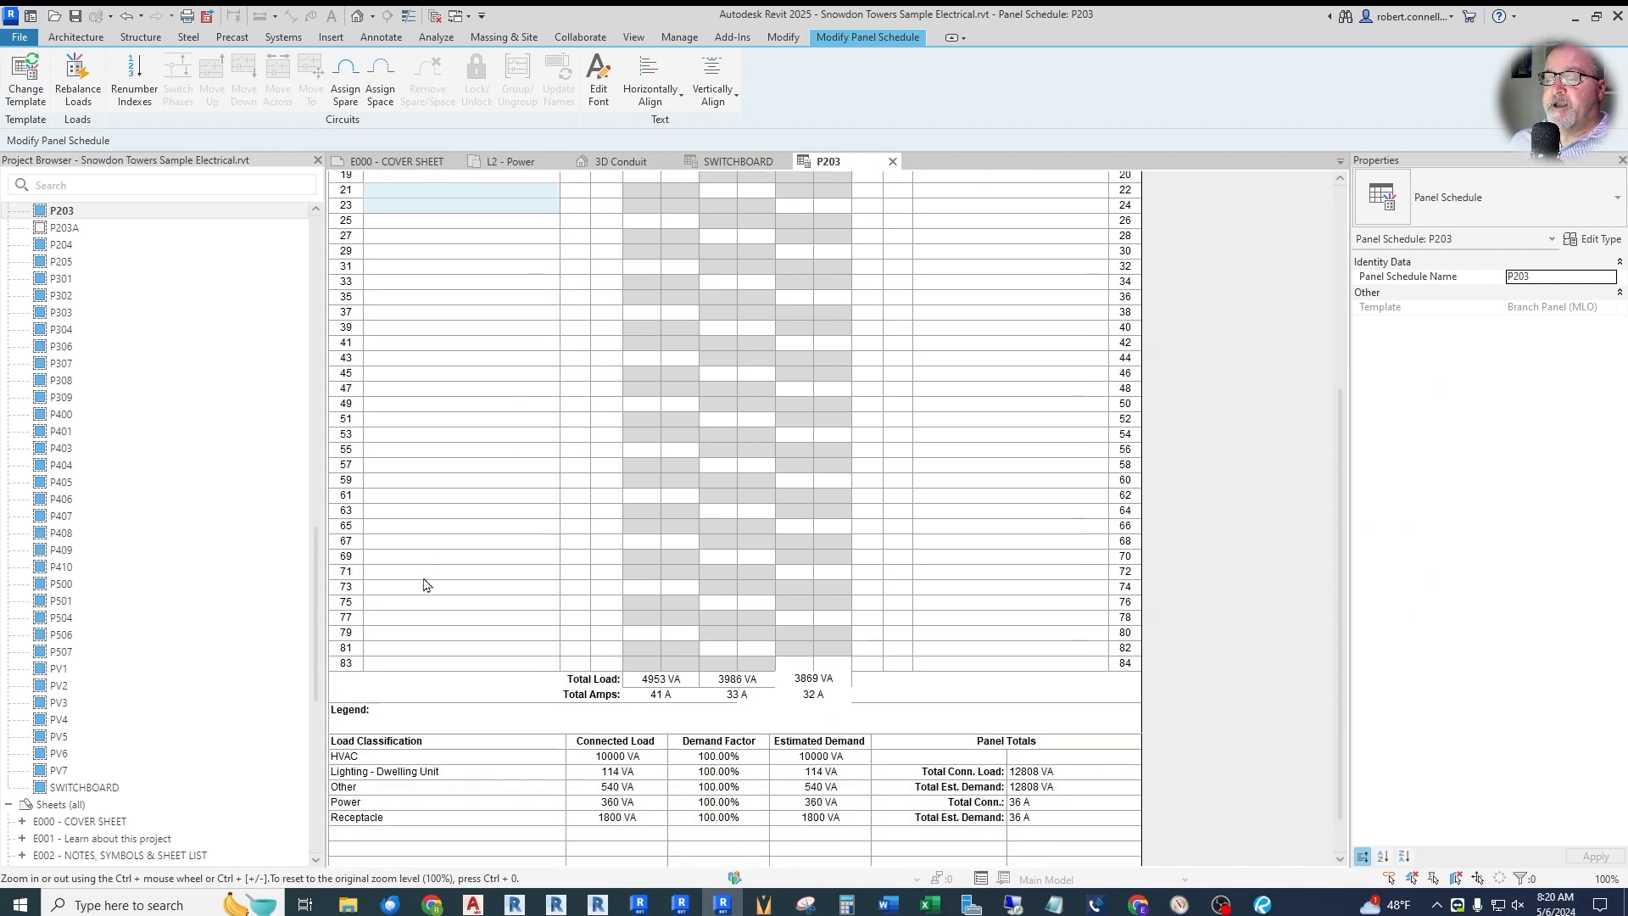
pyautogui.scroll(5, 509, 547)
pyautogui.scroll(-3, 513, 466)
pyautogui.scroll(3, 593, 445)
pyautogui.scroll(-1, 518, 412)
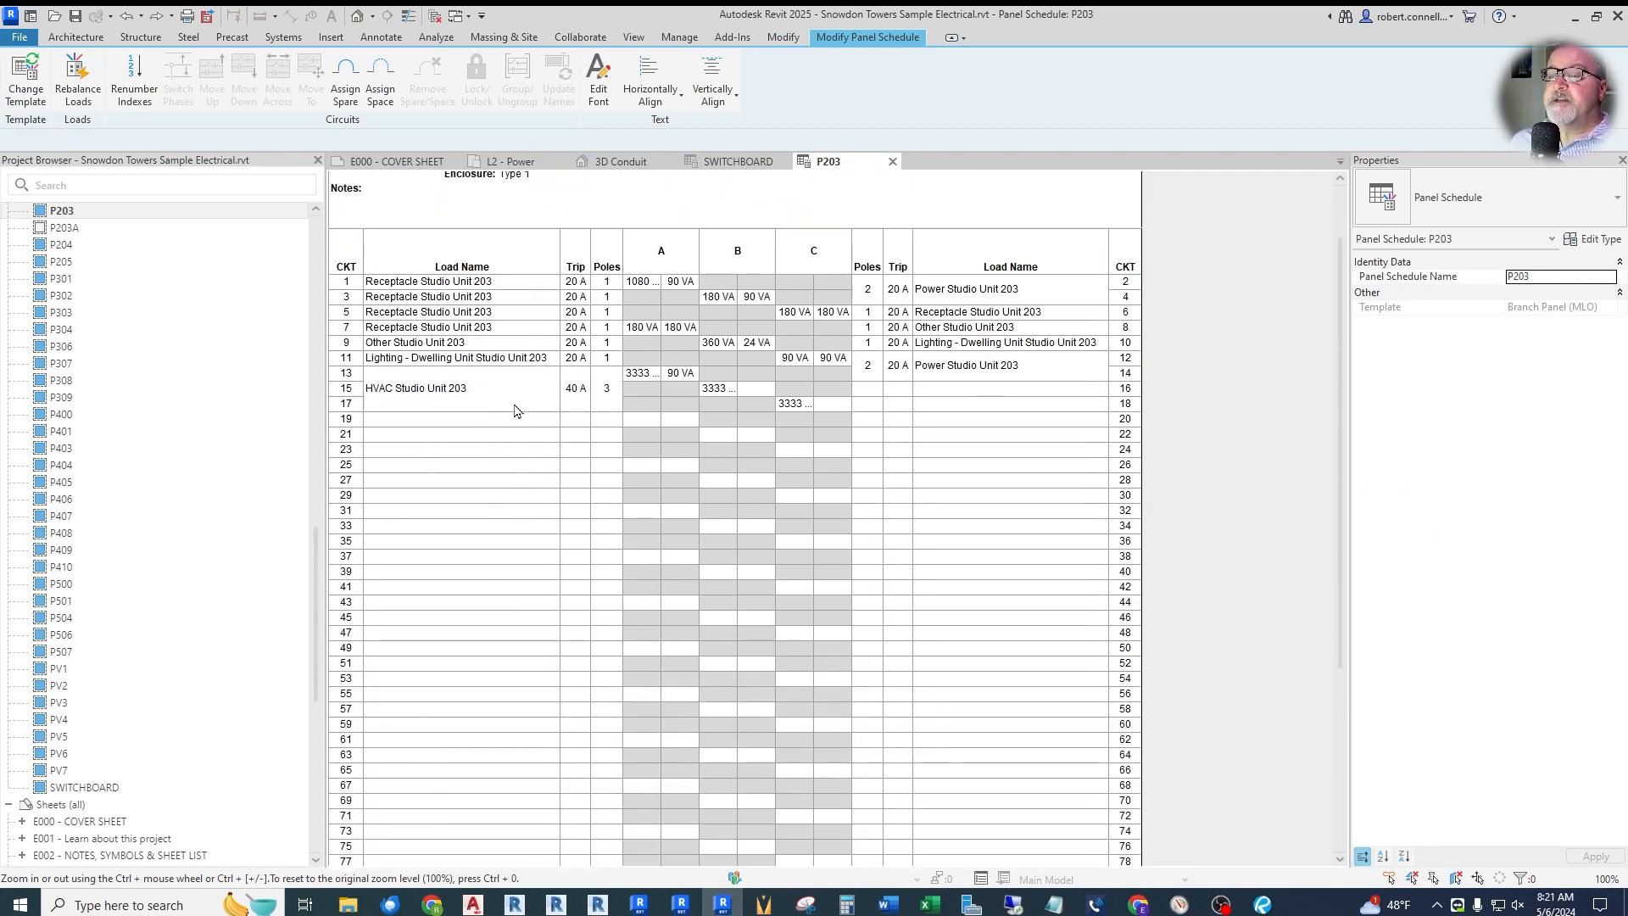
# - Move the Other Studio Unit 203 circuit from slot 9 to slot 59 in the P203 panel schedule
pyautogui.click(495, 344)
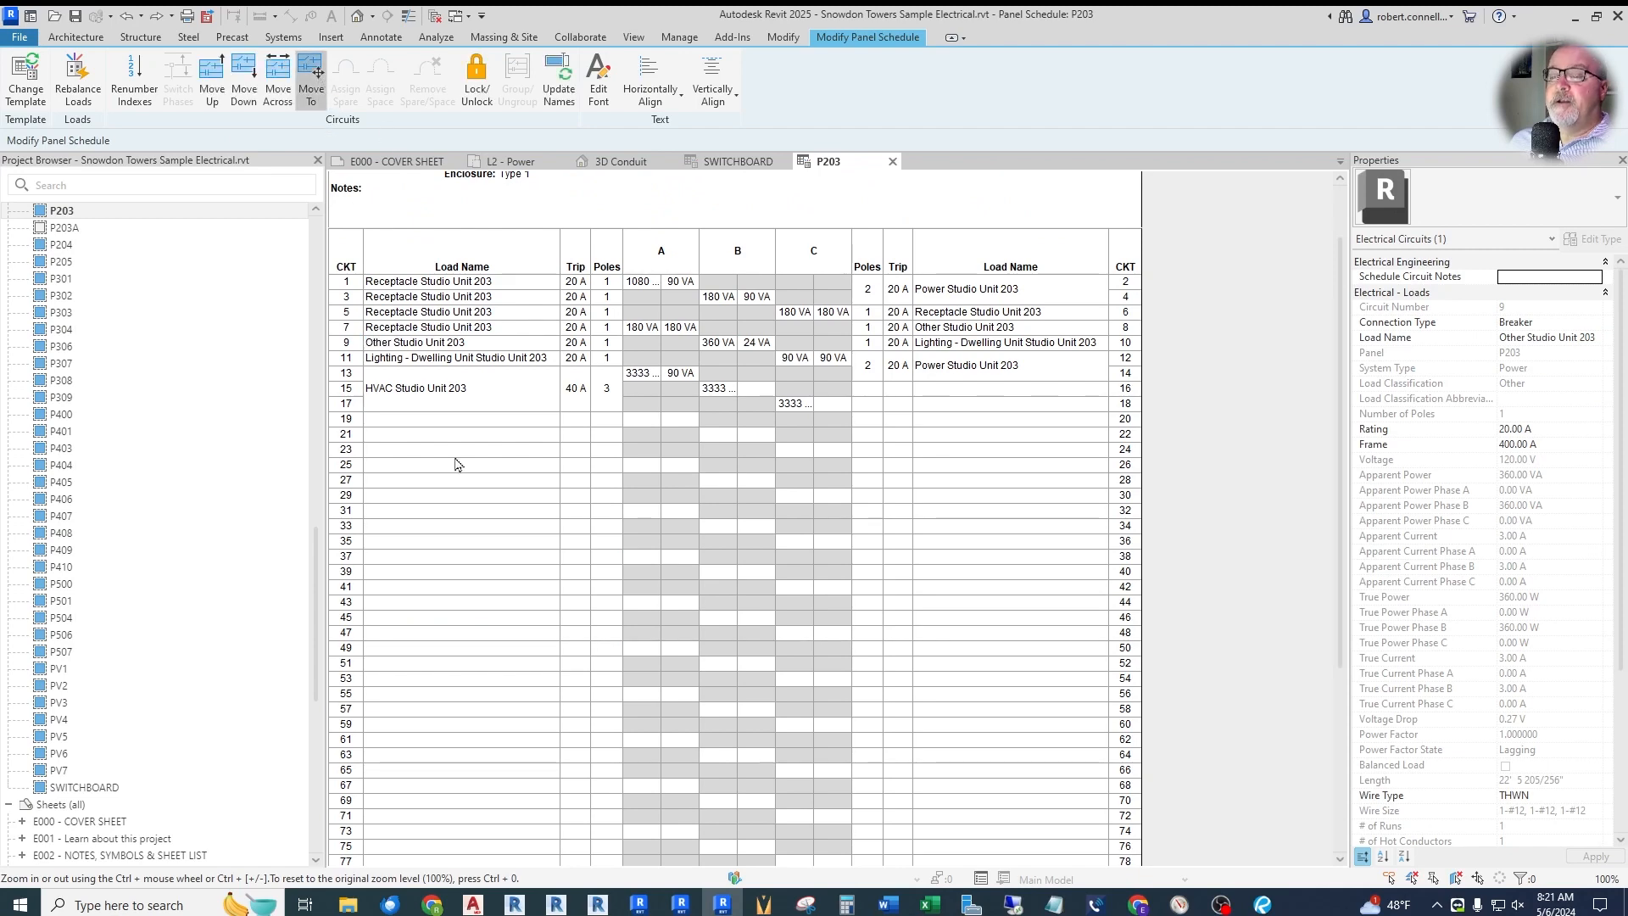
pyautogui.click(425, 726)
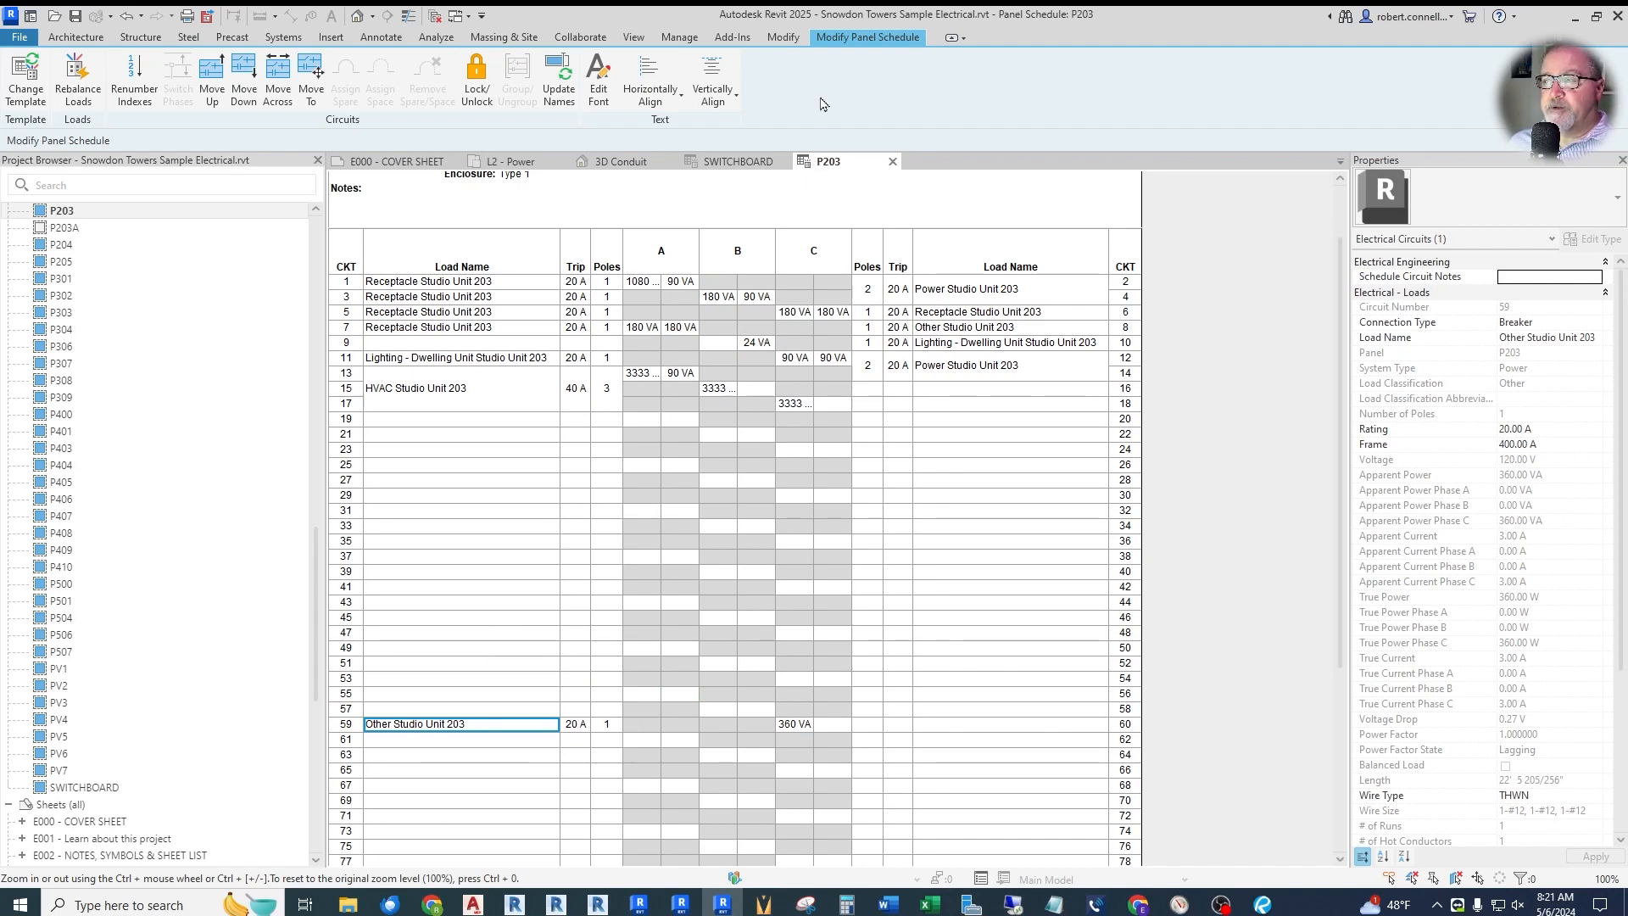
pyautogui.scroll(-1, 441, 716)
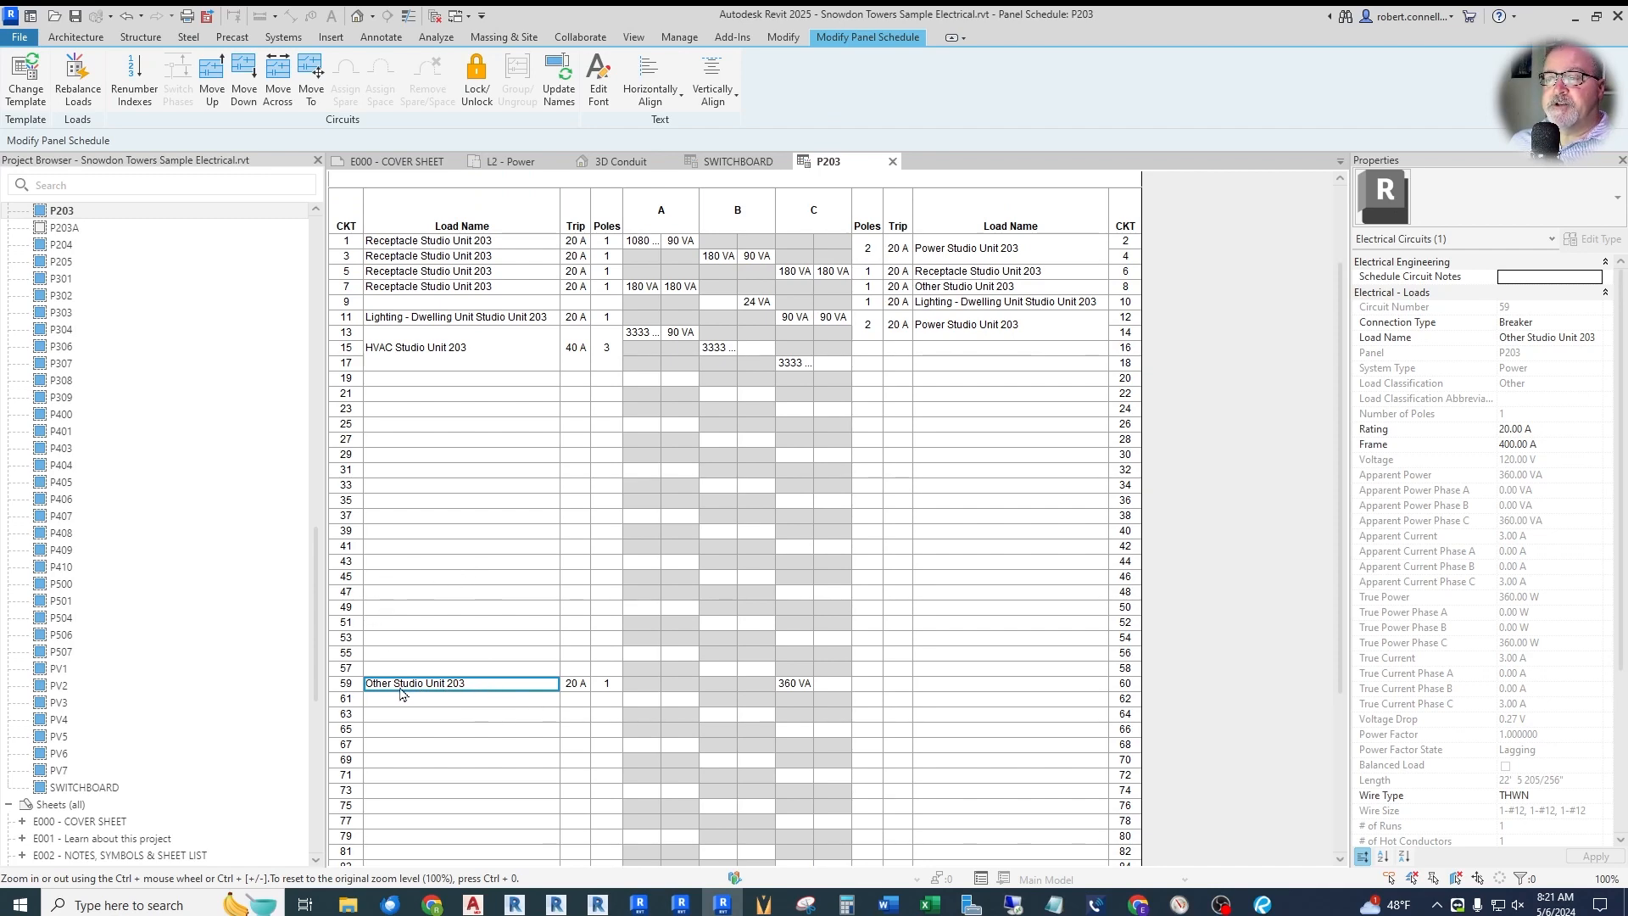
pyautogui.scroll(3, 475, 578)
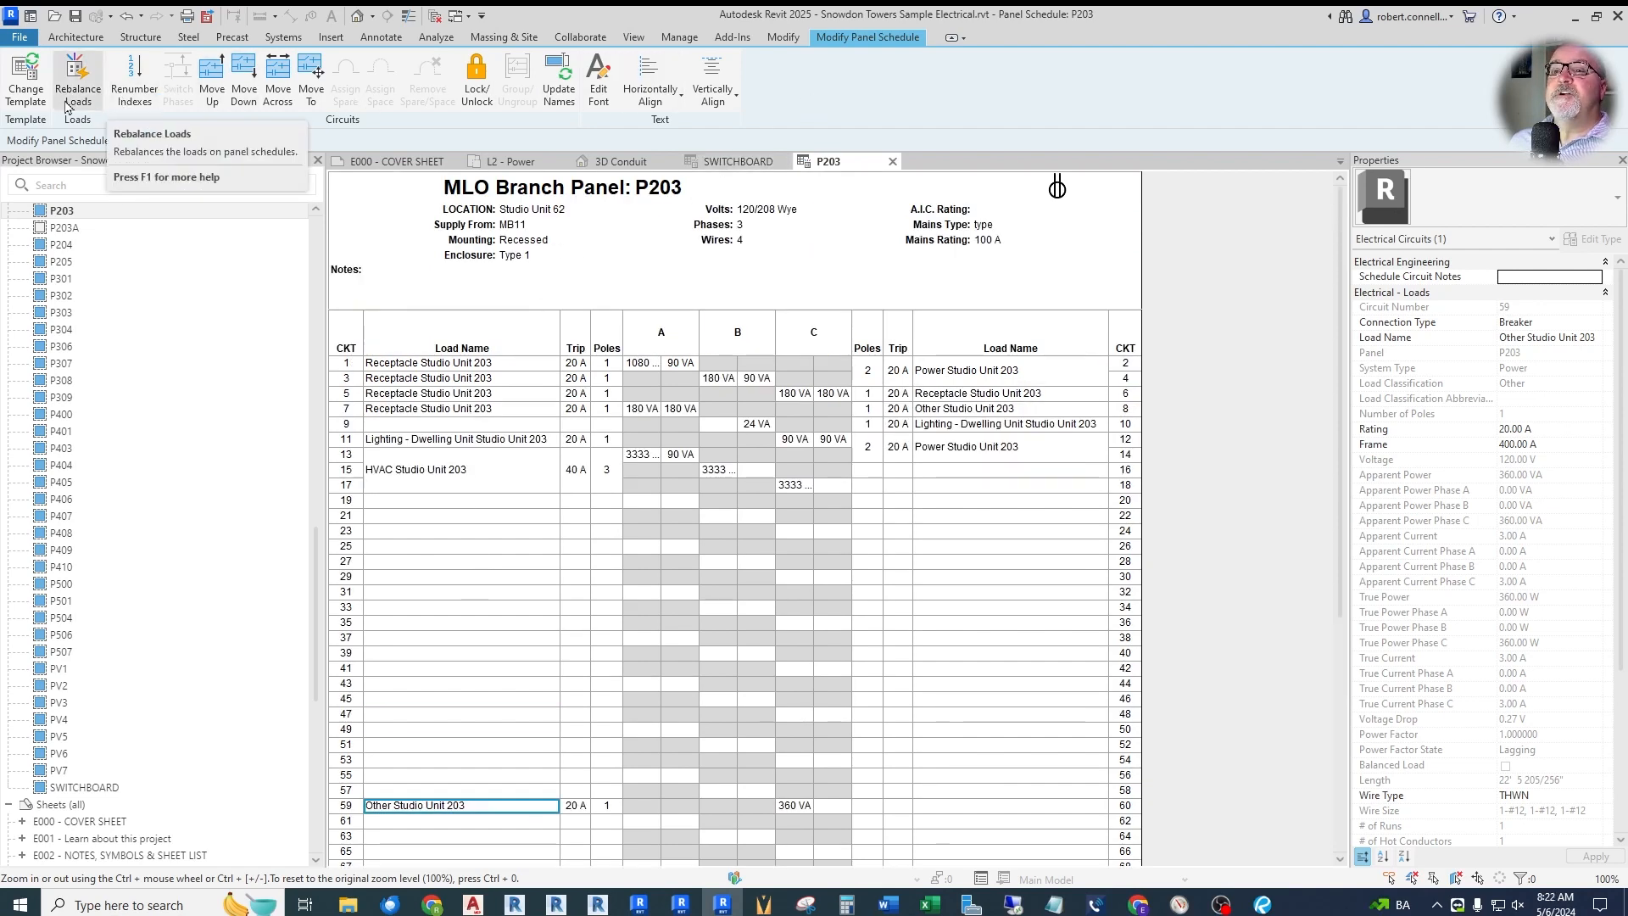
# - Open the Branch Panel (MLO) panel schedule template for editing
pyautogui.click(680, 36)
pyautogui.click(621, 101)
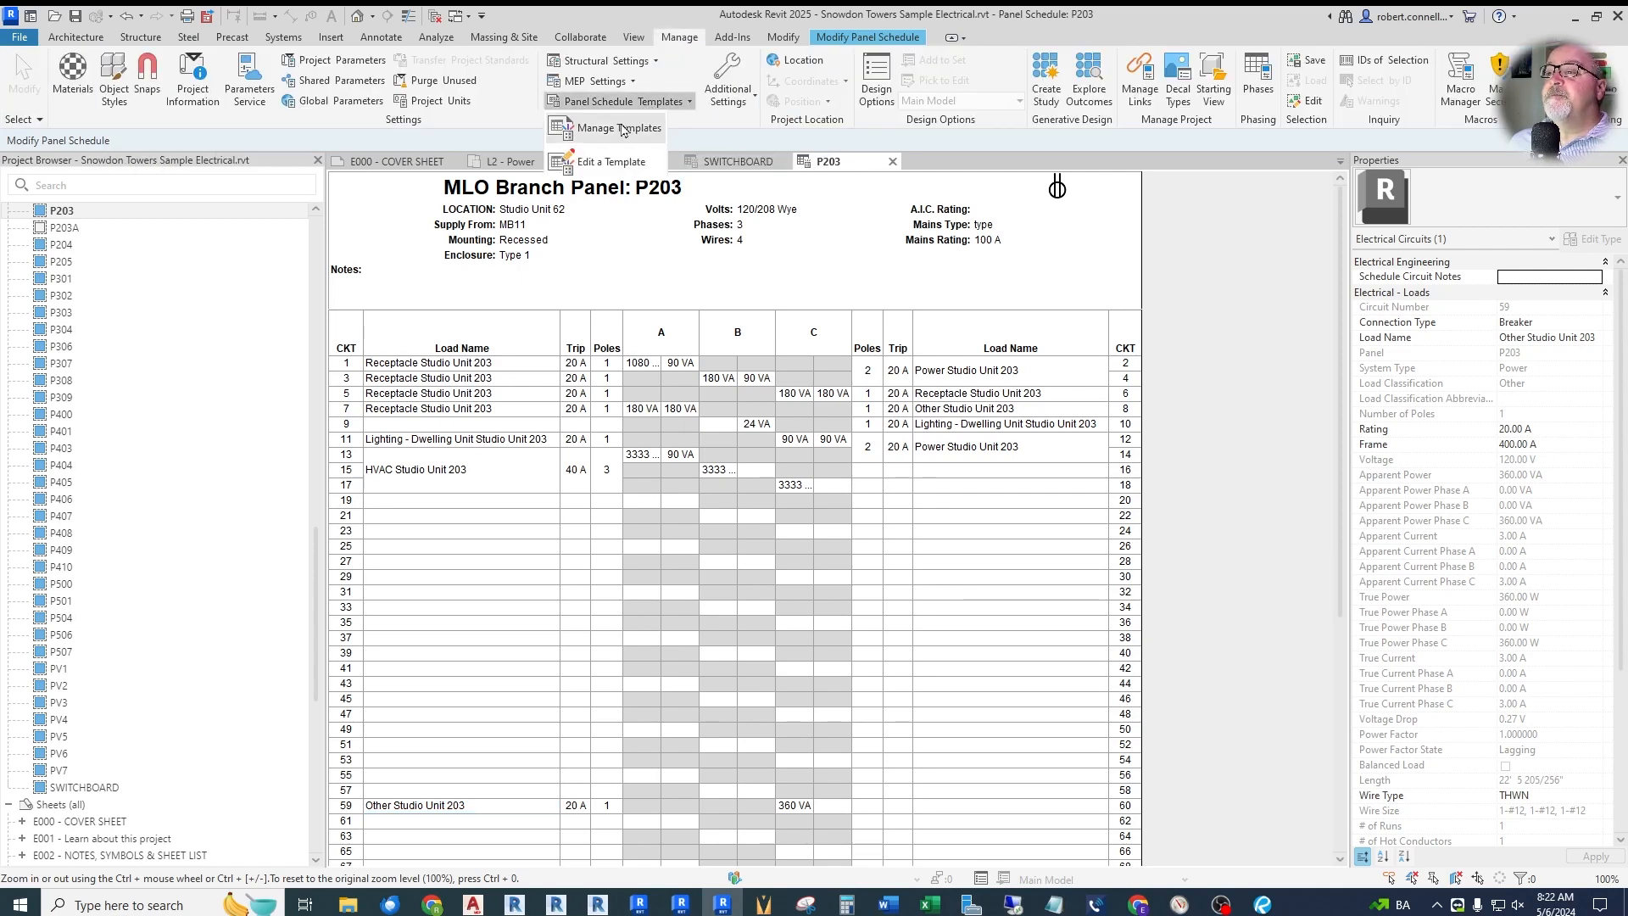
pyautogui.click(612, 161)
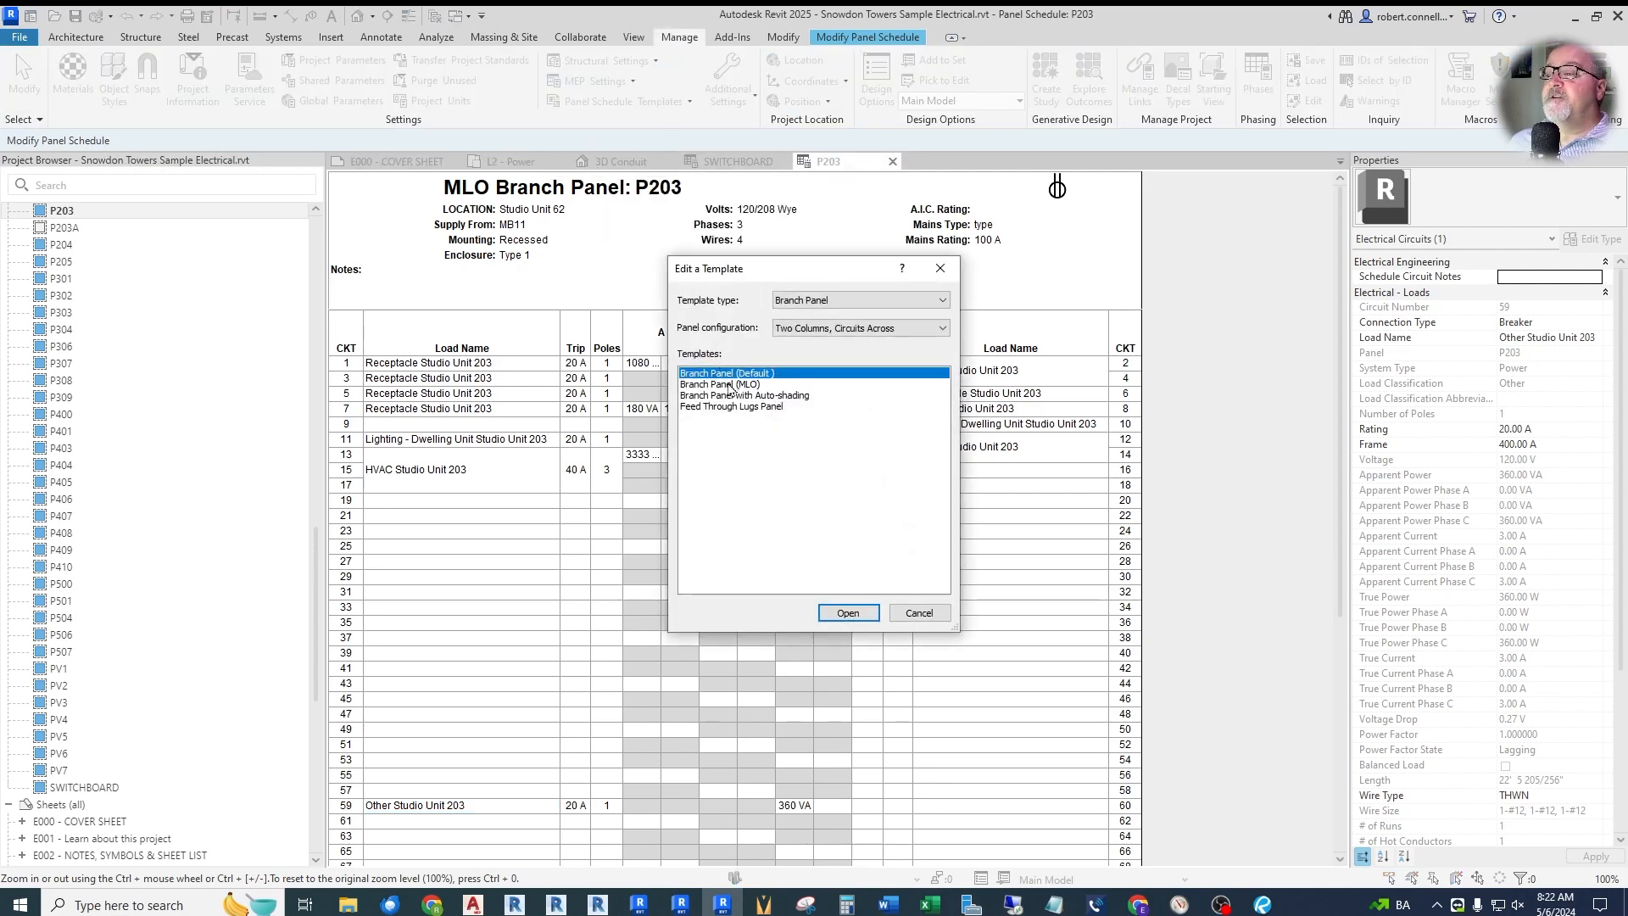
pyautogui.click(729, 384)
pyautogui.click(846, 612)
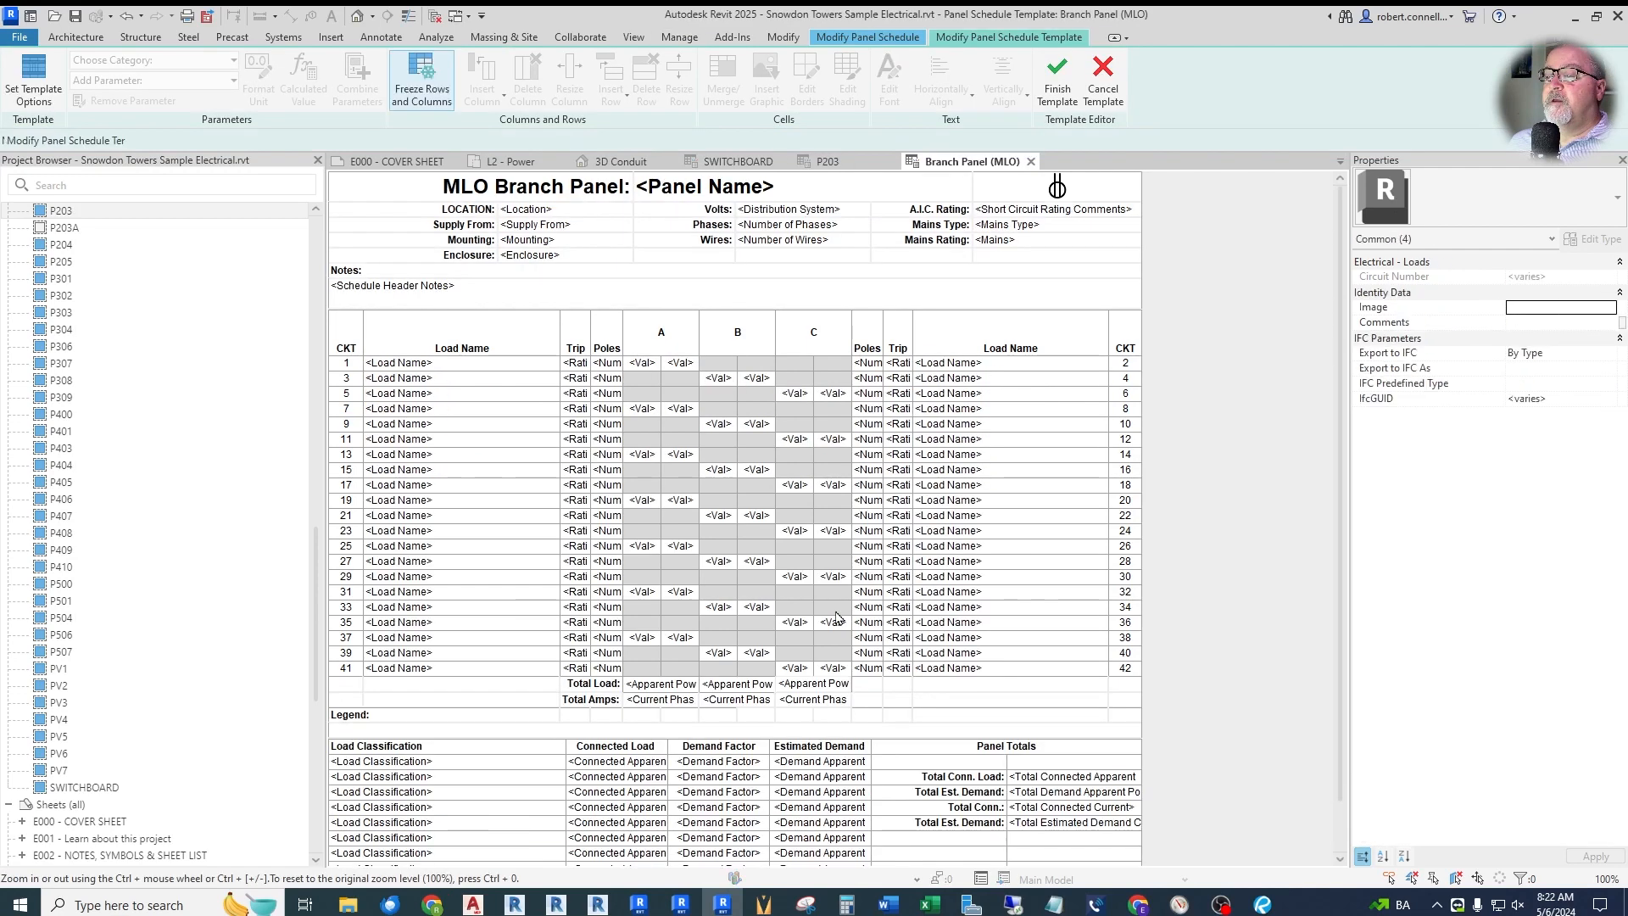
# - Fix the template's number of slots shown to a constant value of 84 and look over the circuit rows
pyautogui.click(33, 80)
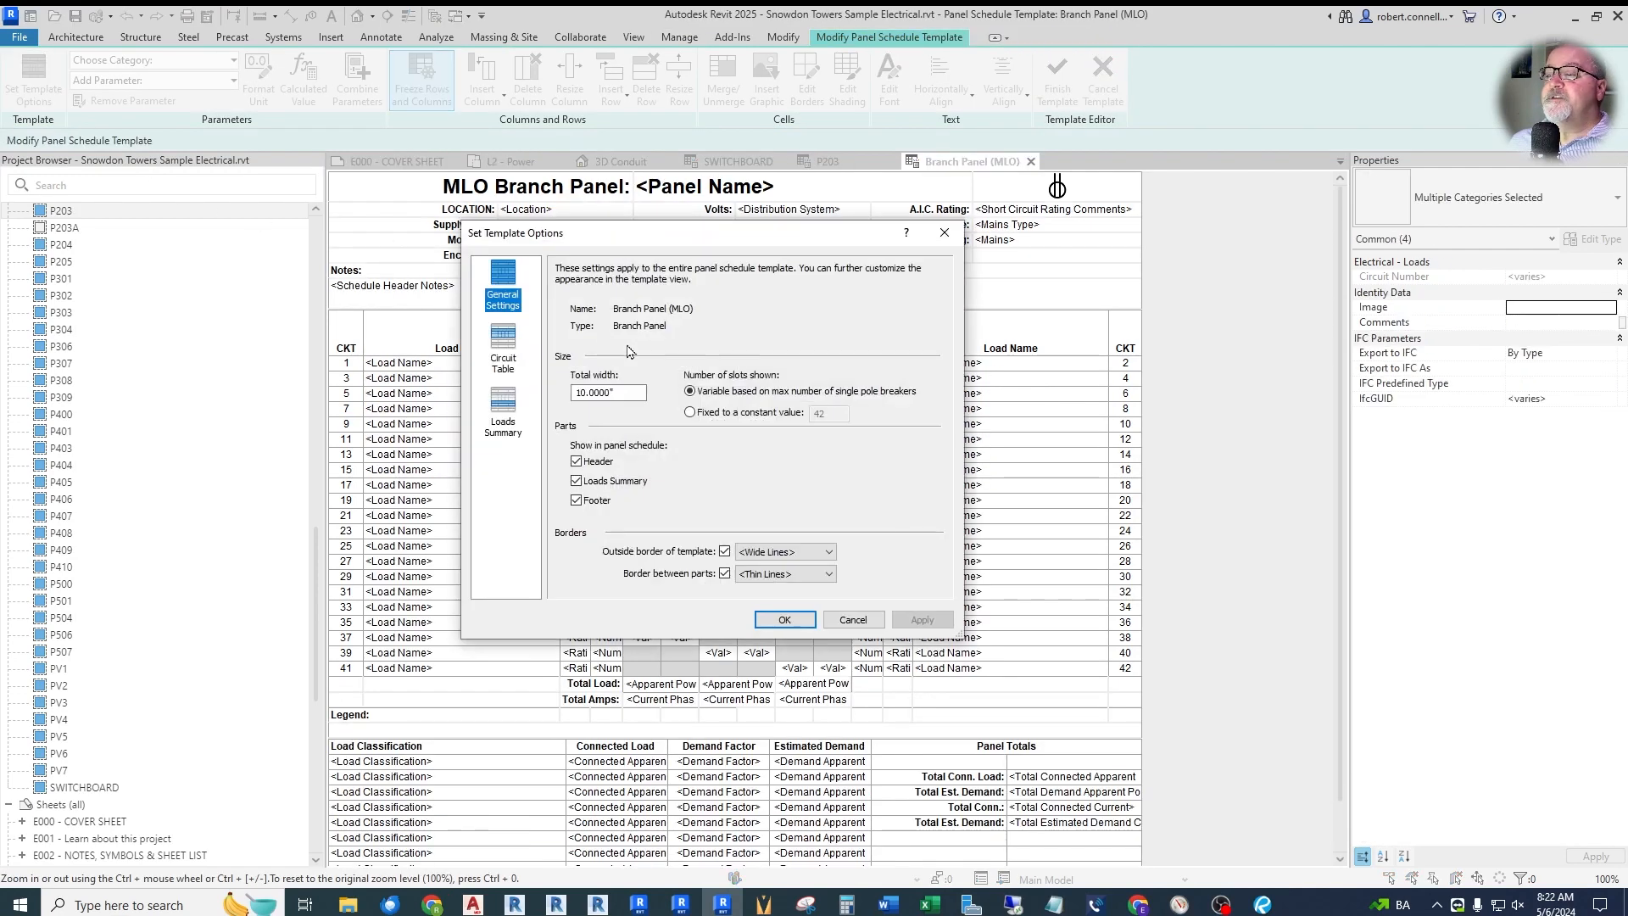
pyautogui.click(690, 413)
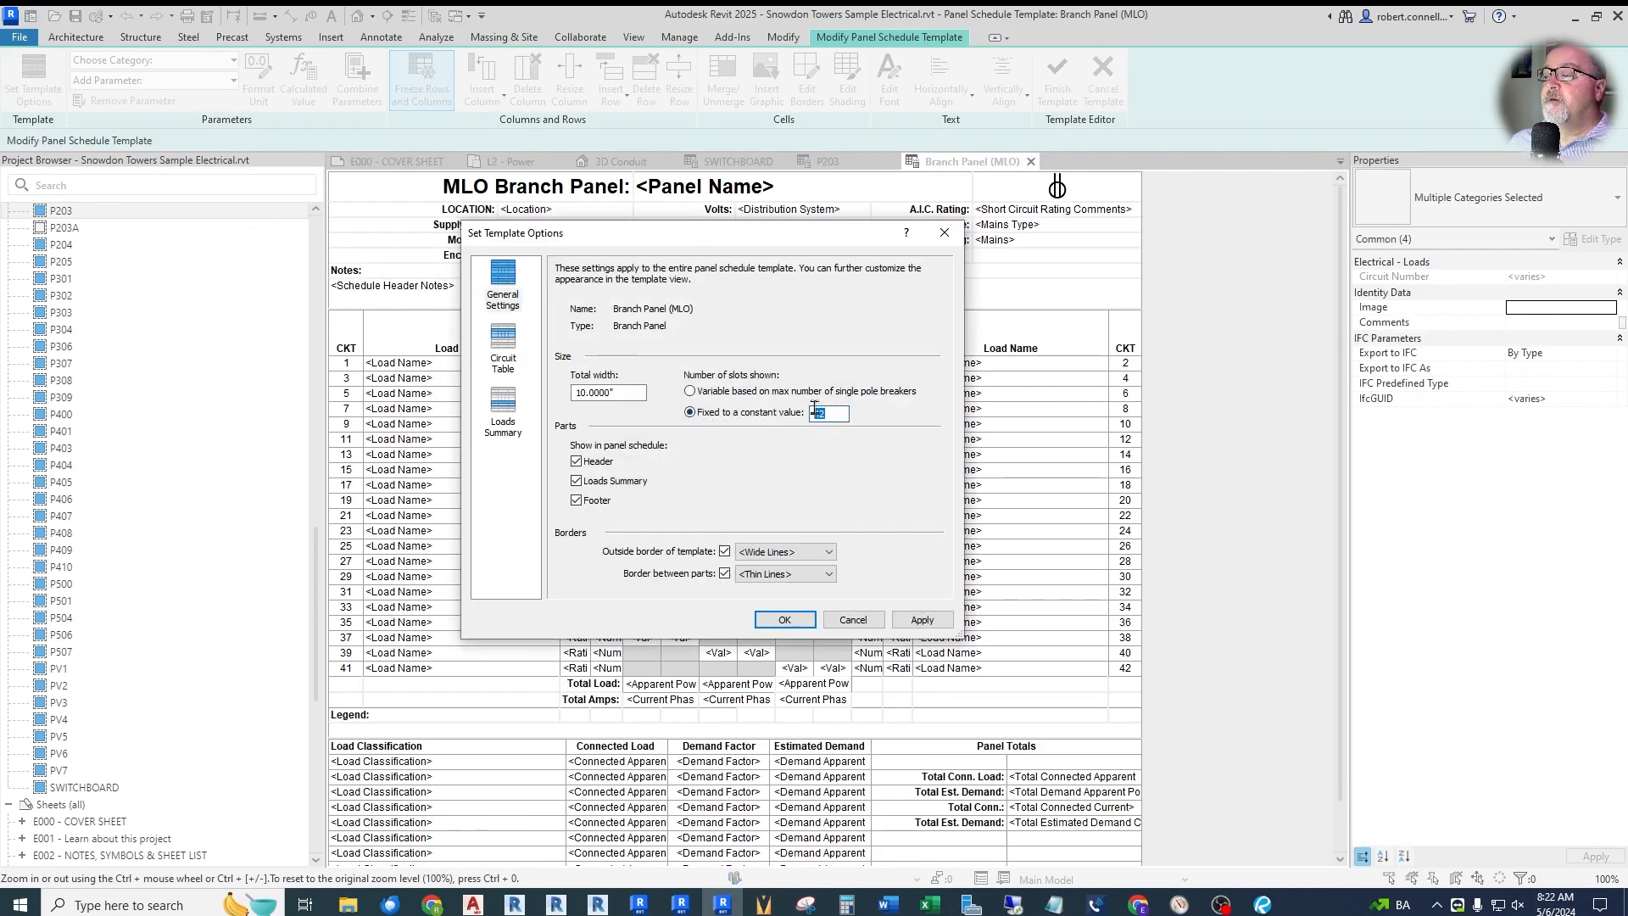
pyautogui.write('84')
pyautogui.press('Return')
pyautogui.scroll(-5, 708, 519)
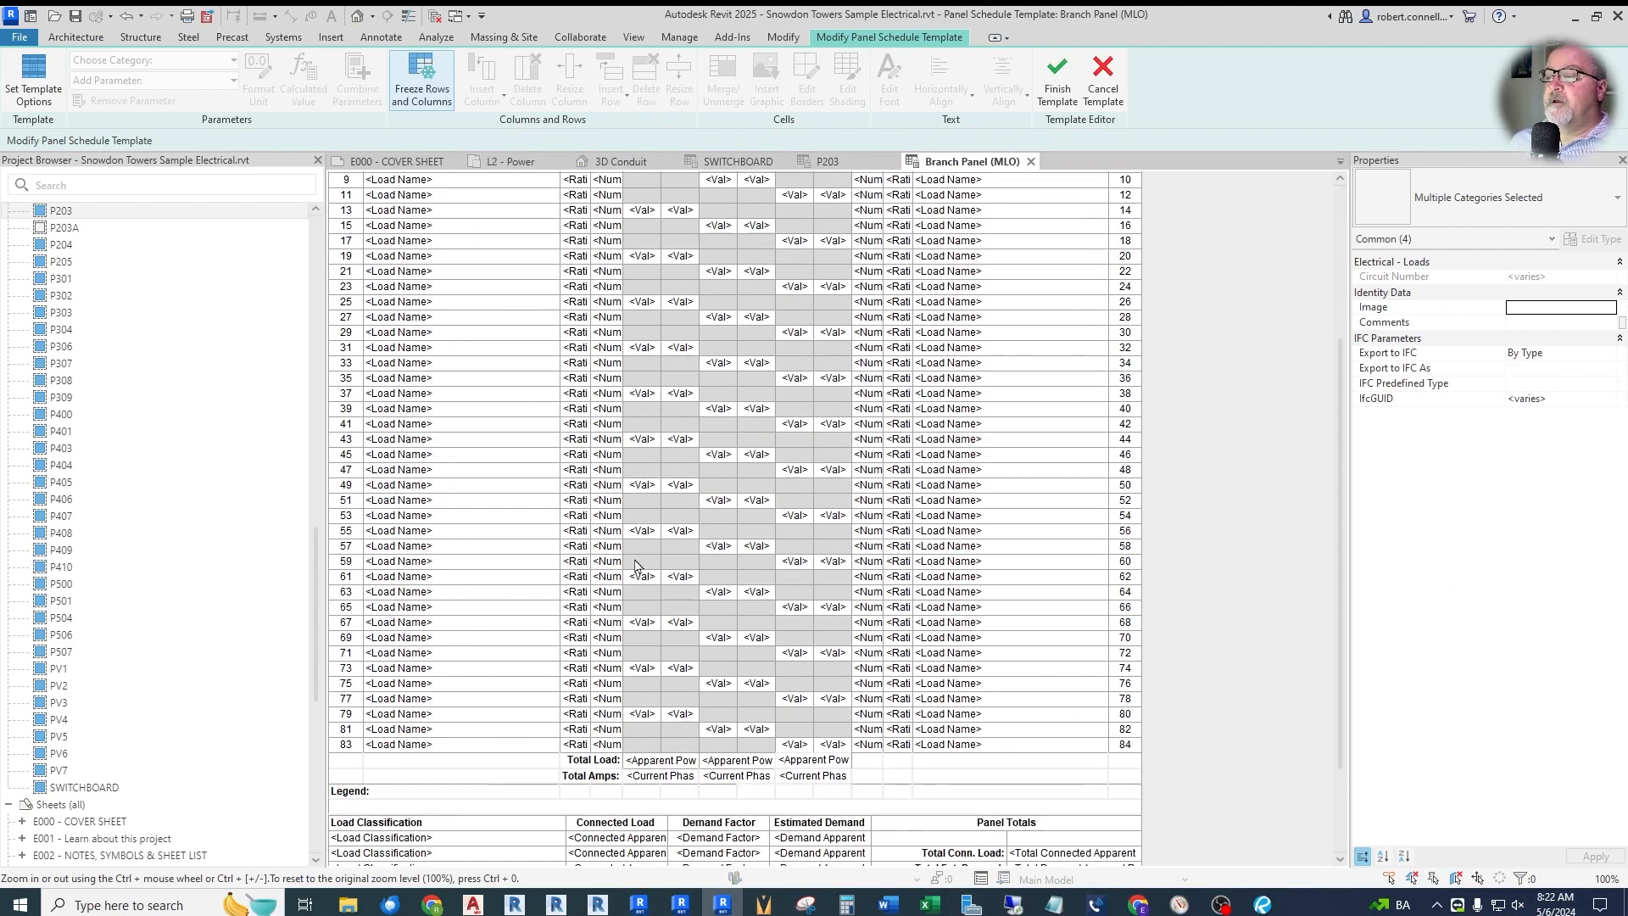
pyautogui.scroll(5, 638, 567)
pyautogui.scroll(-3, 694, 534)
pyautogui.scroll(3, 449, 424)
pyautogui.scroll(-3, 439, 486)
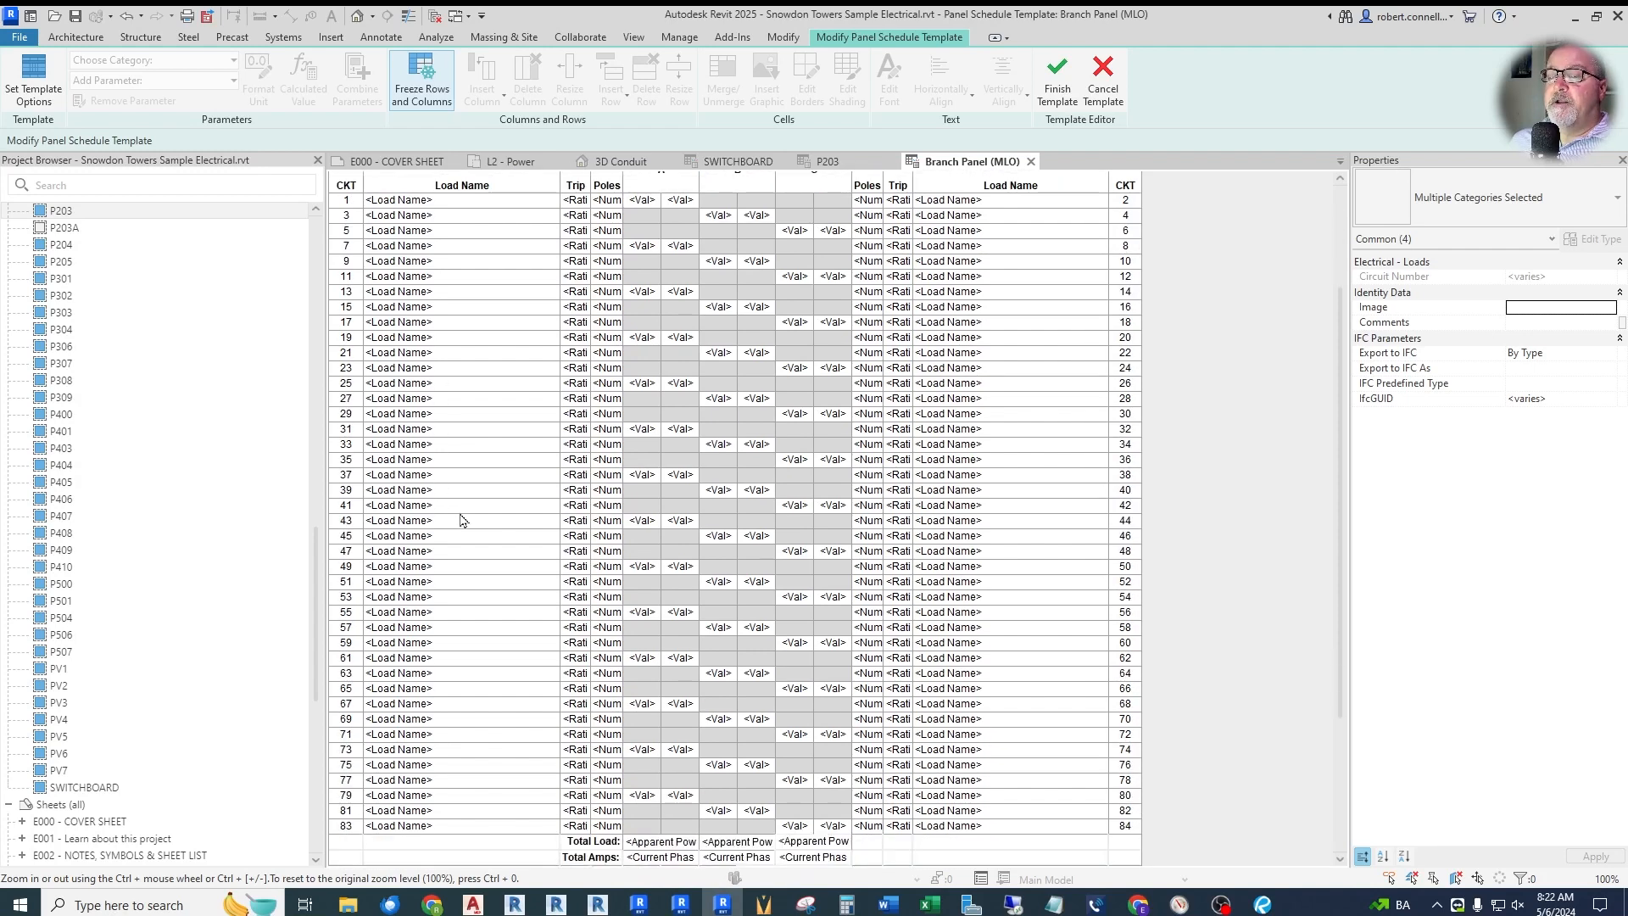
# - Try centering the Load Name cells of circuits 43 to 83 horizontally, and align them left again
pyautogui.click(454, 520)
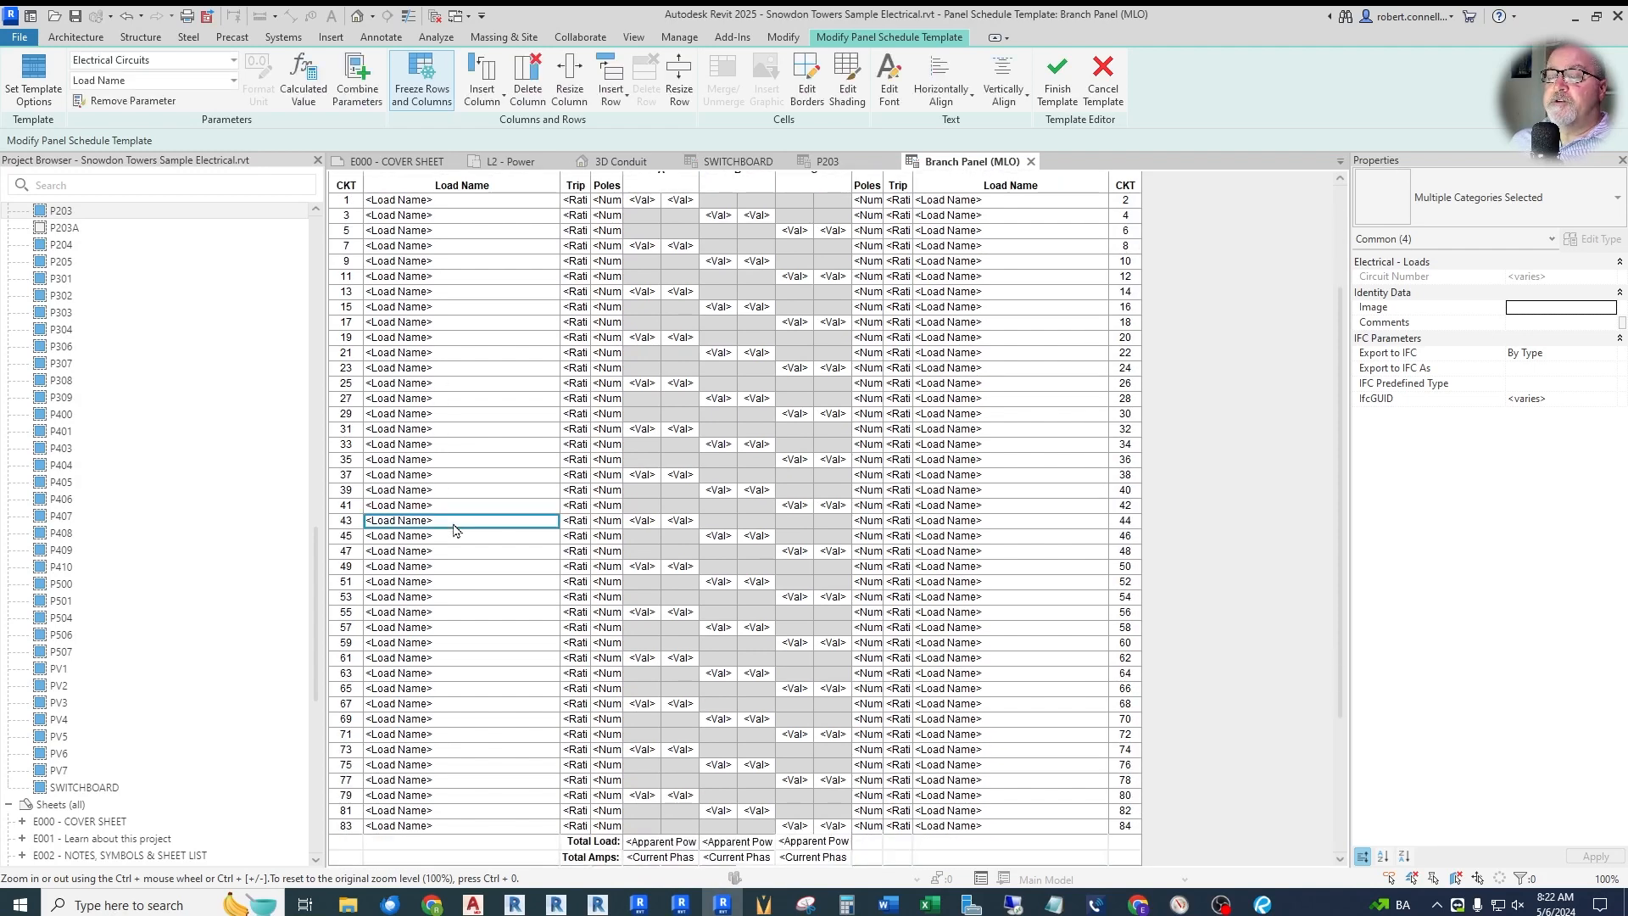
pyautogui.keyDown('shift'); pyautogui.click(453, 827); pyautogui.keyUp('shift')
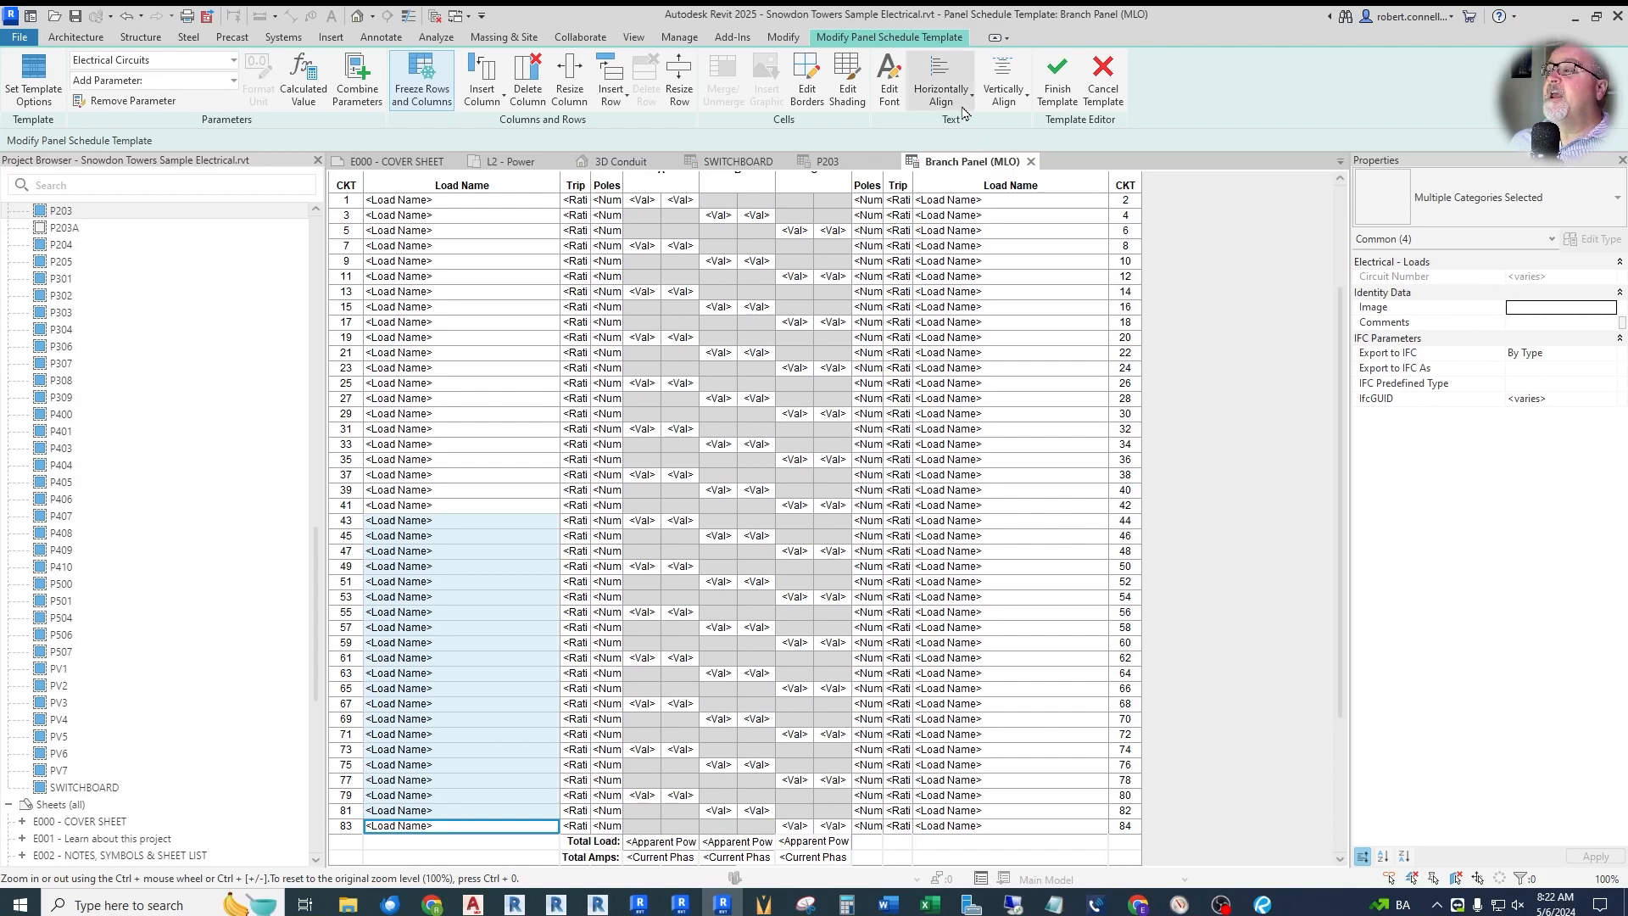
pyautogui.click(941, 85)
pyautogui.click(941, 85)
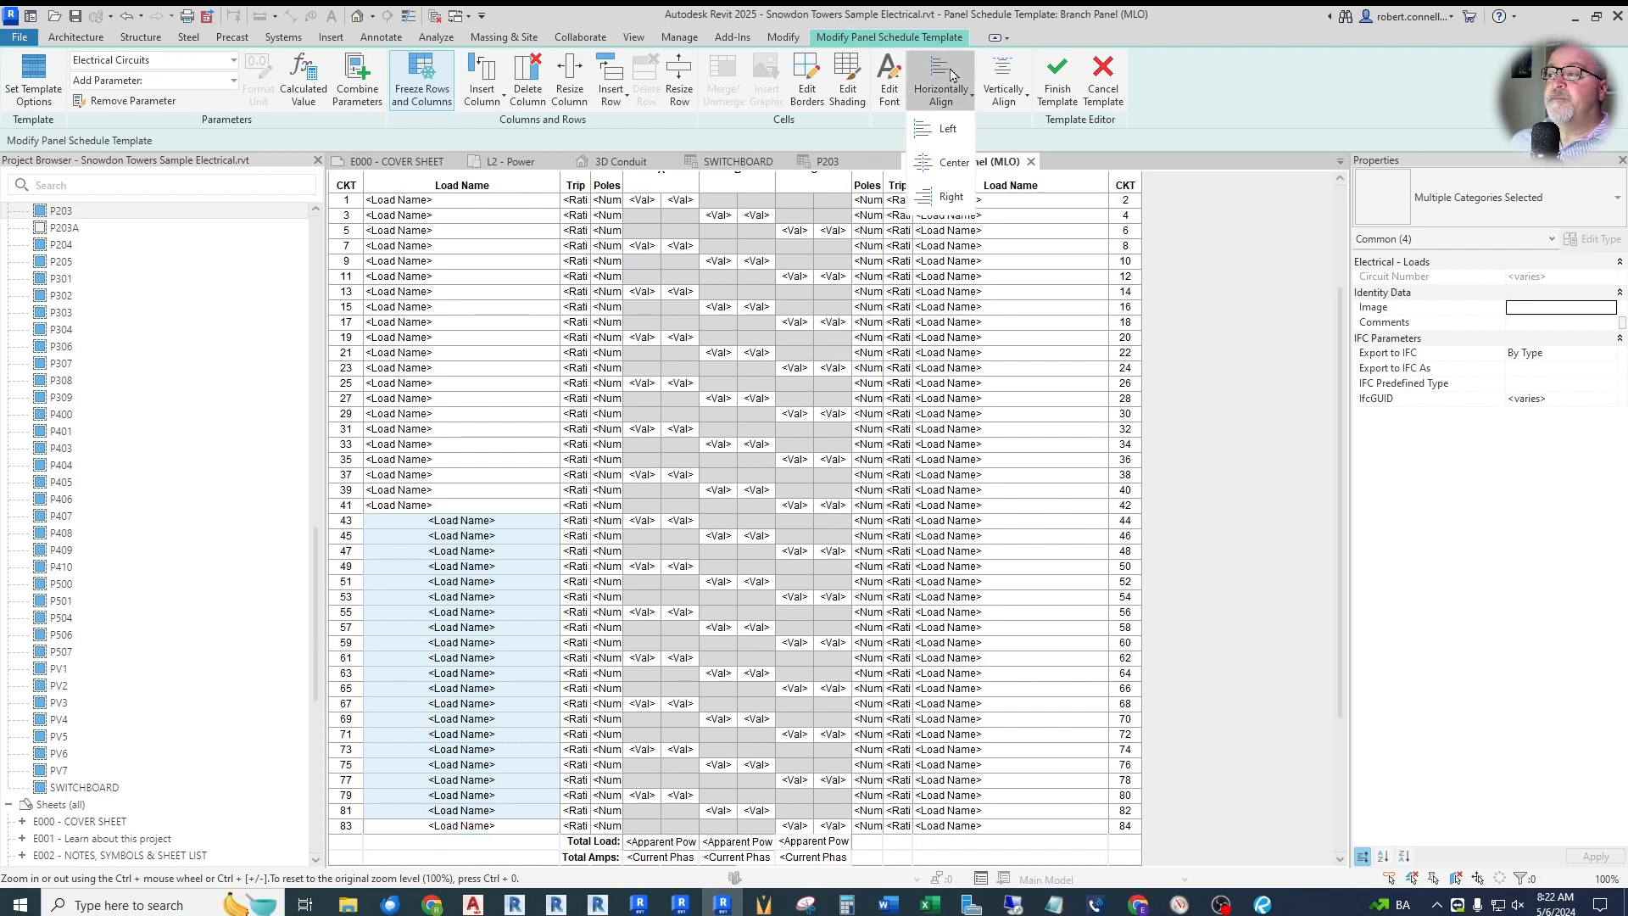
pyautogui.click(954, 131)
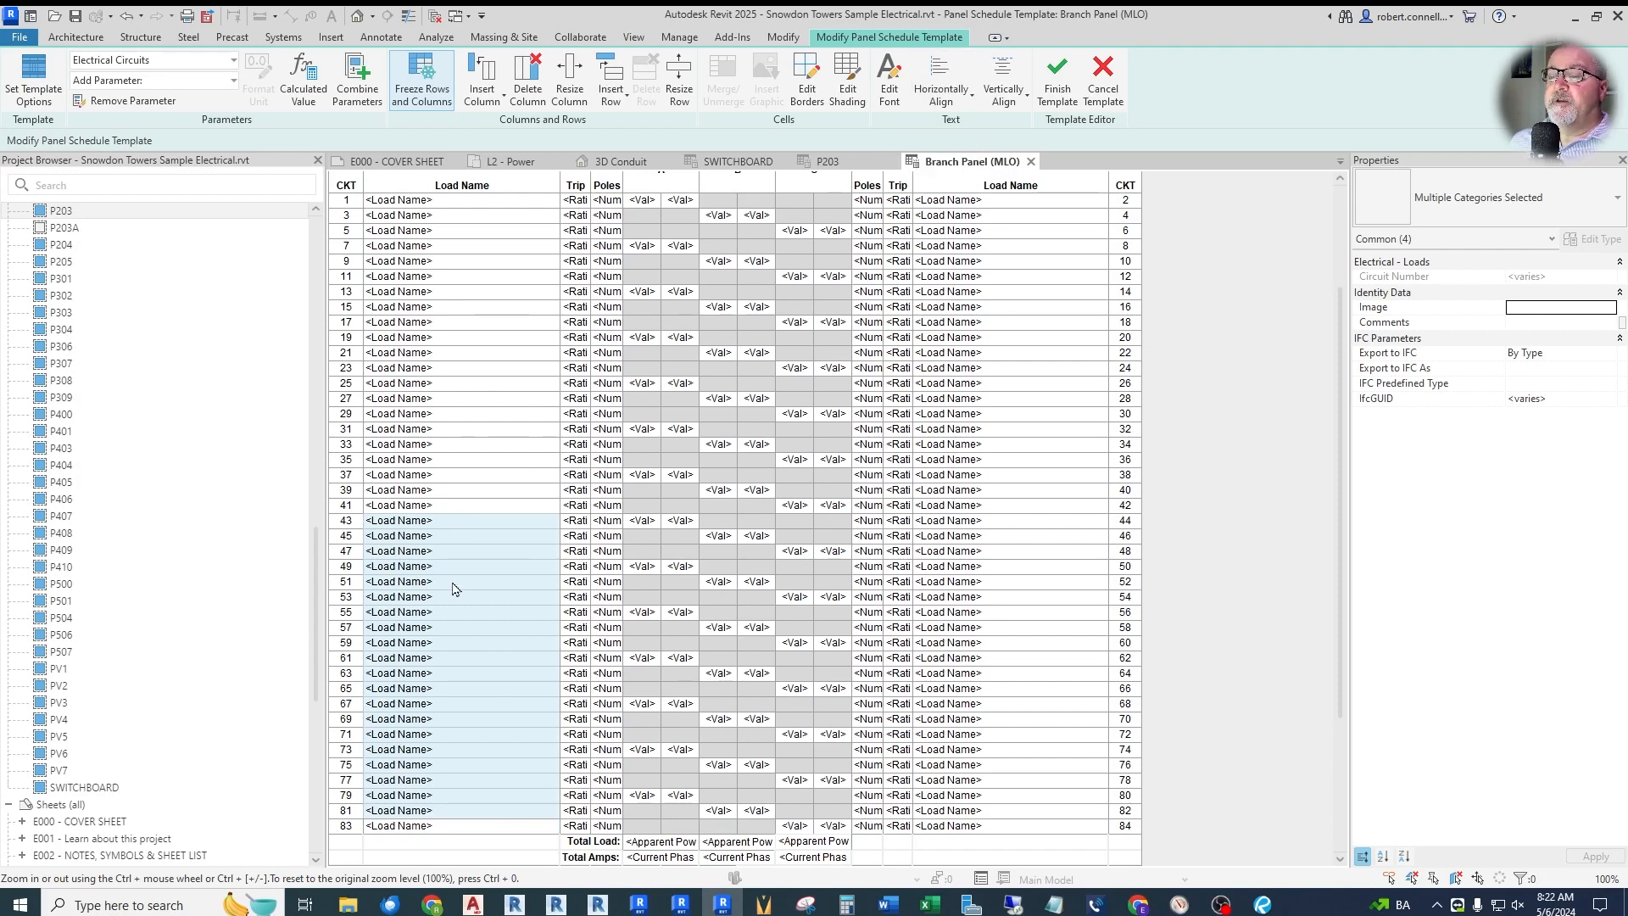
pyautogui.scroll(3, 463, 634)
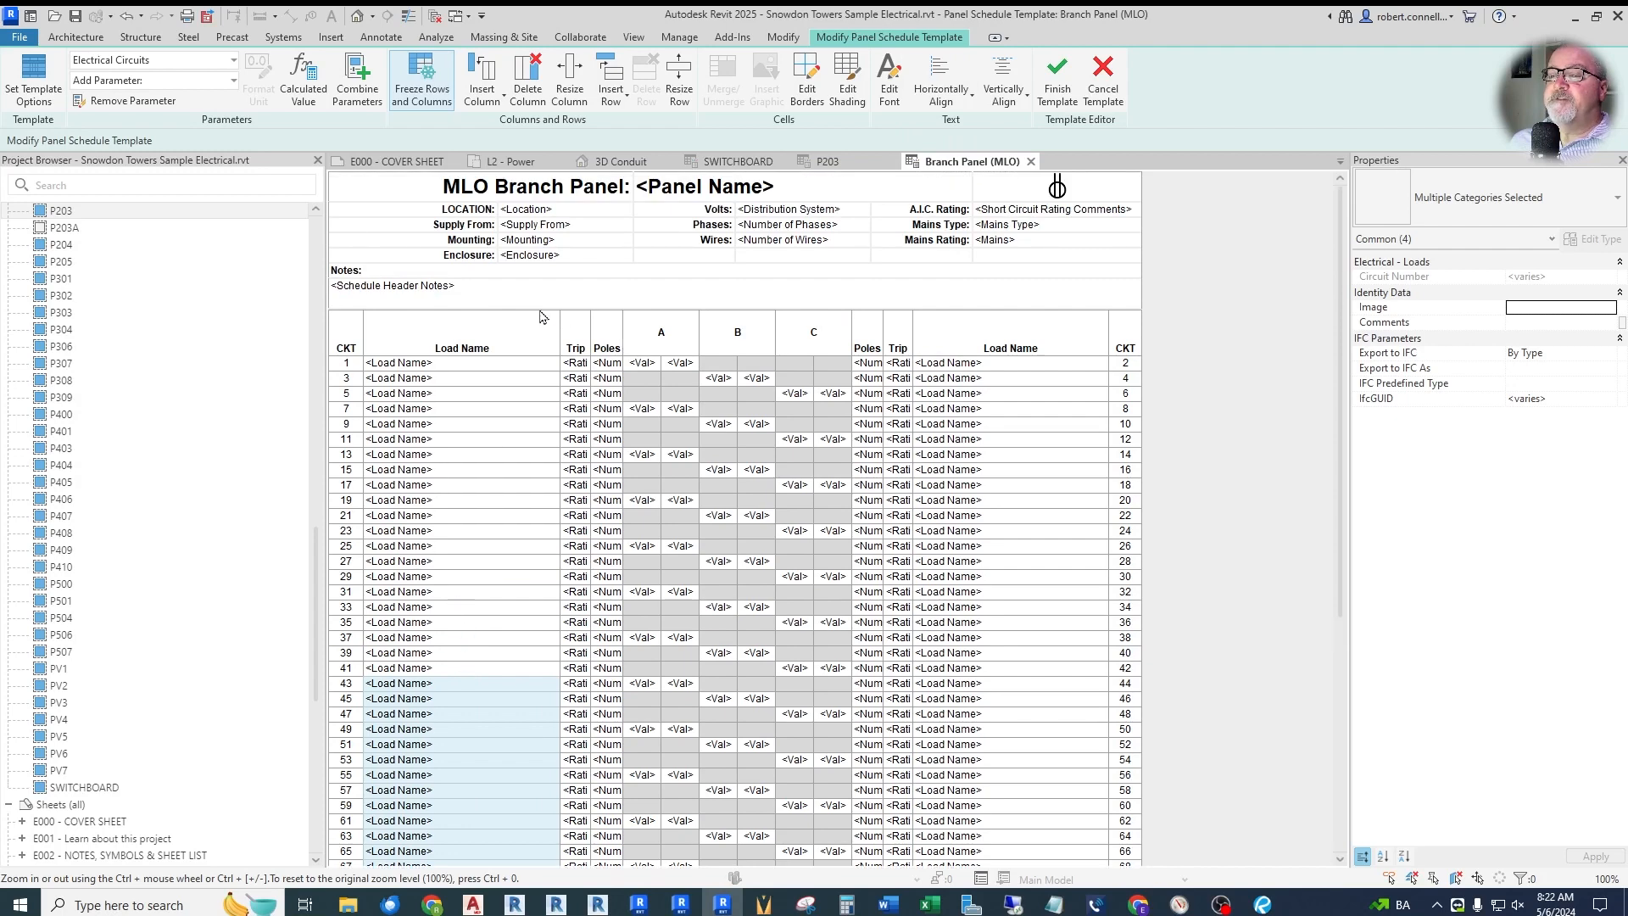
# - Set the template's slot count to variable based on max number of single pole breakers, check the rows and finish the template
pyautogui.click(34, 80)
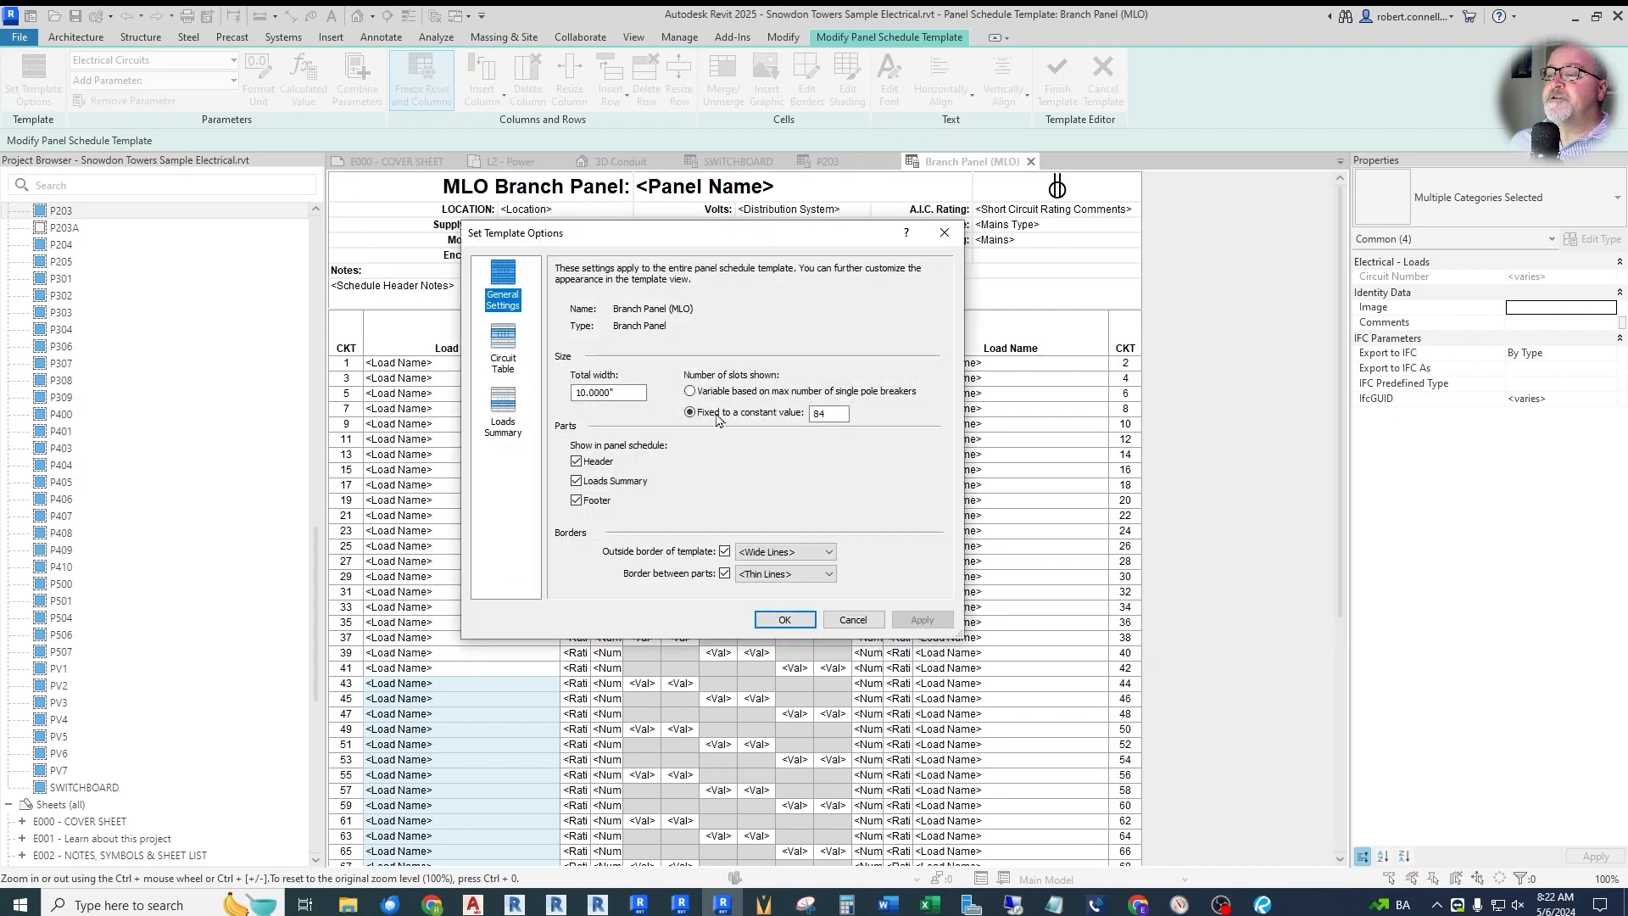
pyautogui.click(690, 391)
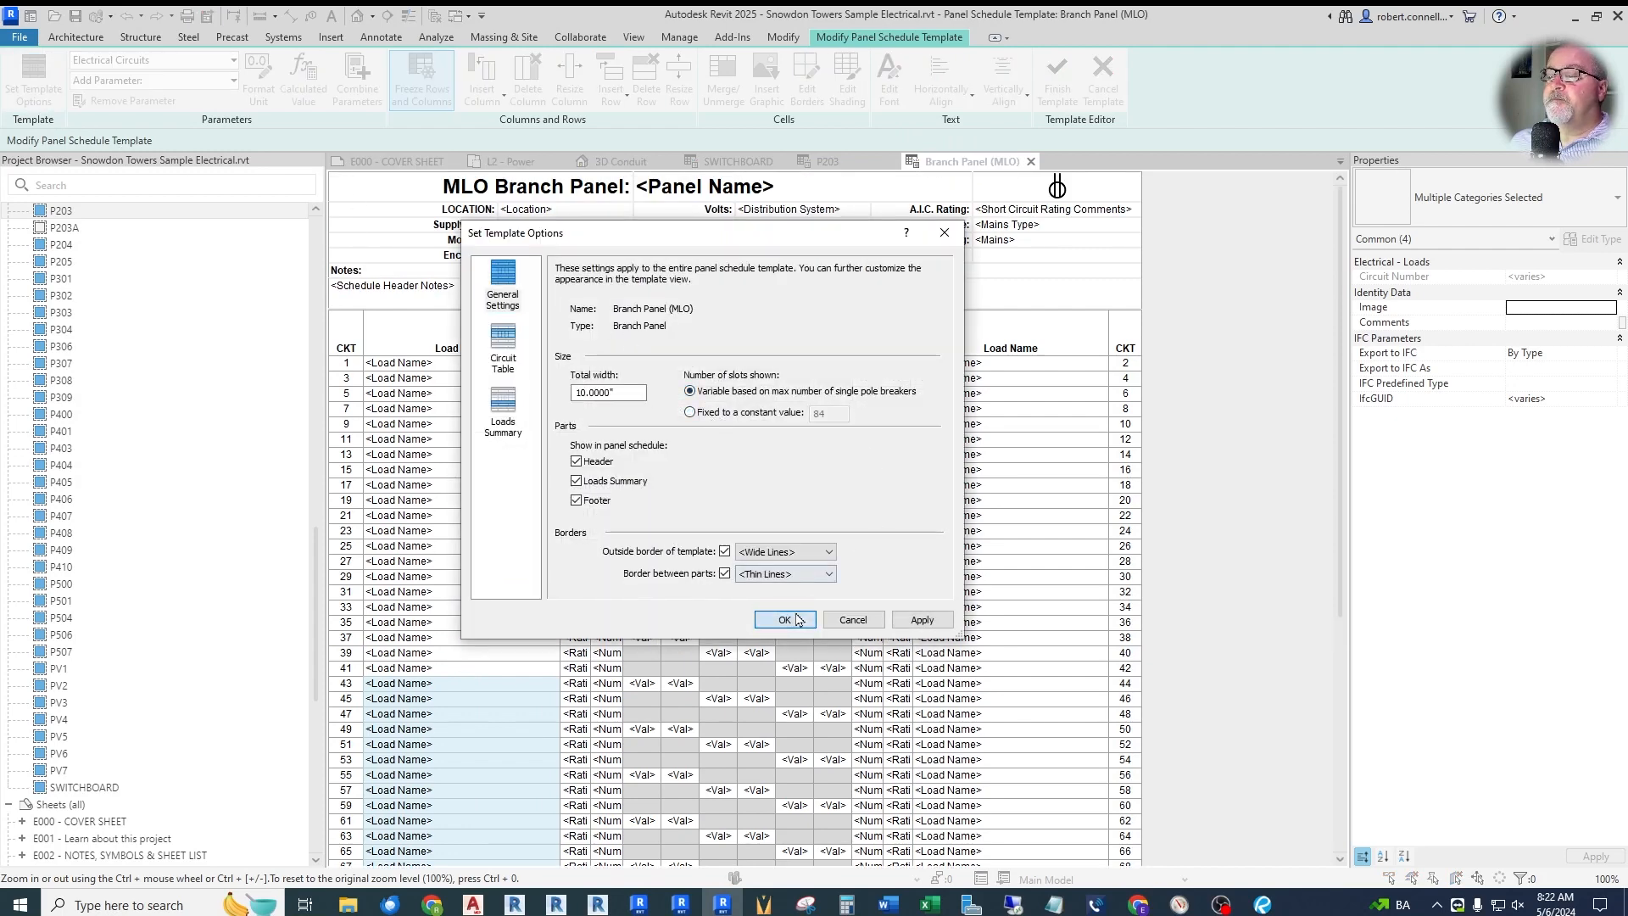
pyautogui.click(784, 619)
pyautogui.scroll(-5, 534, 594)
pyautogui.scroll(5, 443, 594)
pyautogui.scroll(-5, 466, 538)
pyautogui.scroll(5, 458, 537)
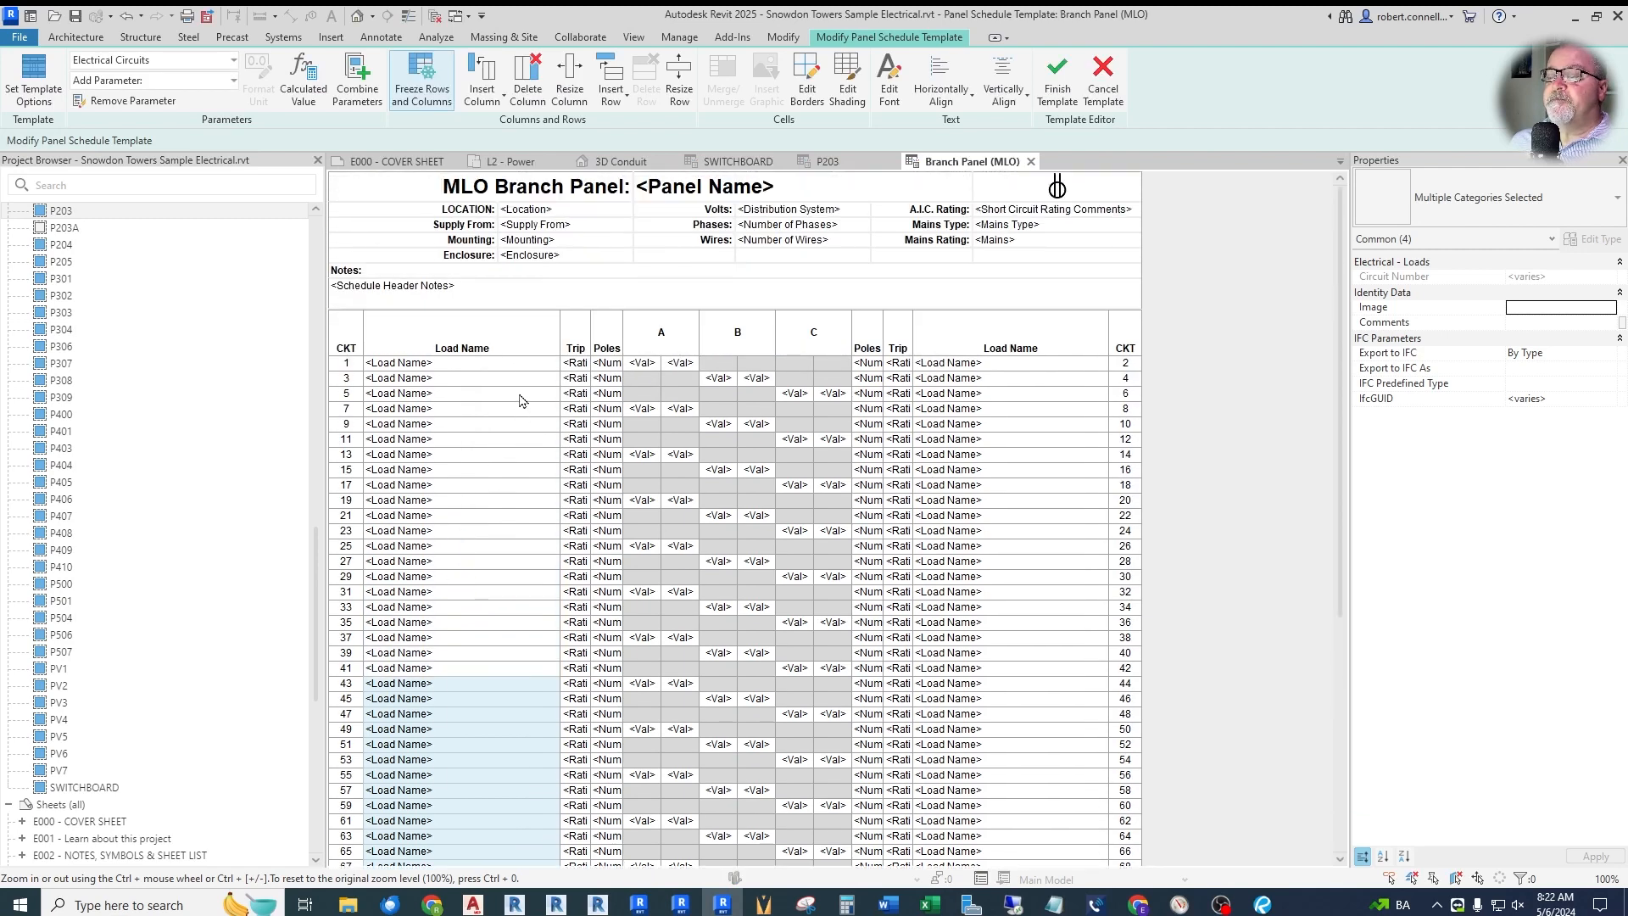
pyautogui.click(1058, 81)
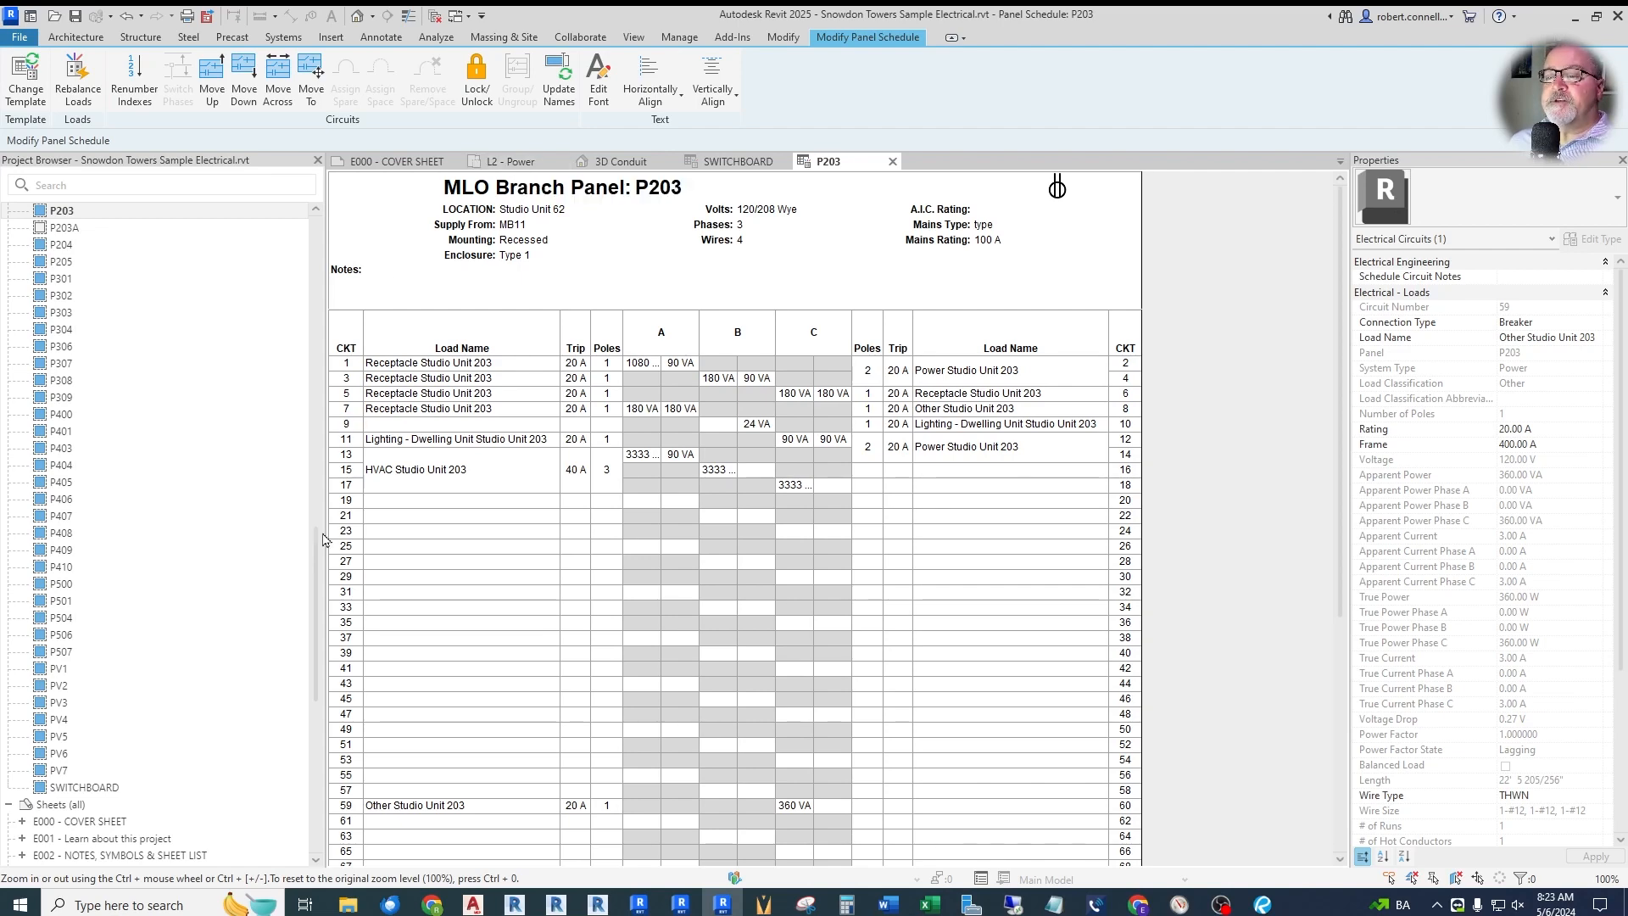
# - Switch to the L2 - Power floor plan and bring the whole level into view
pyautogui.click(321, 562)
pyautogui.moveTo(320, 556); pyautogui.dragTo(329, 200)
pyautogui.click(513, 161)
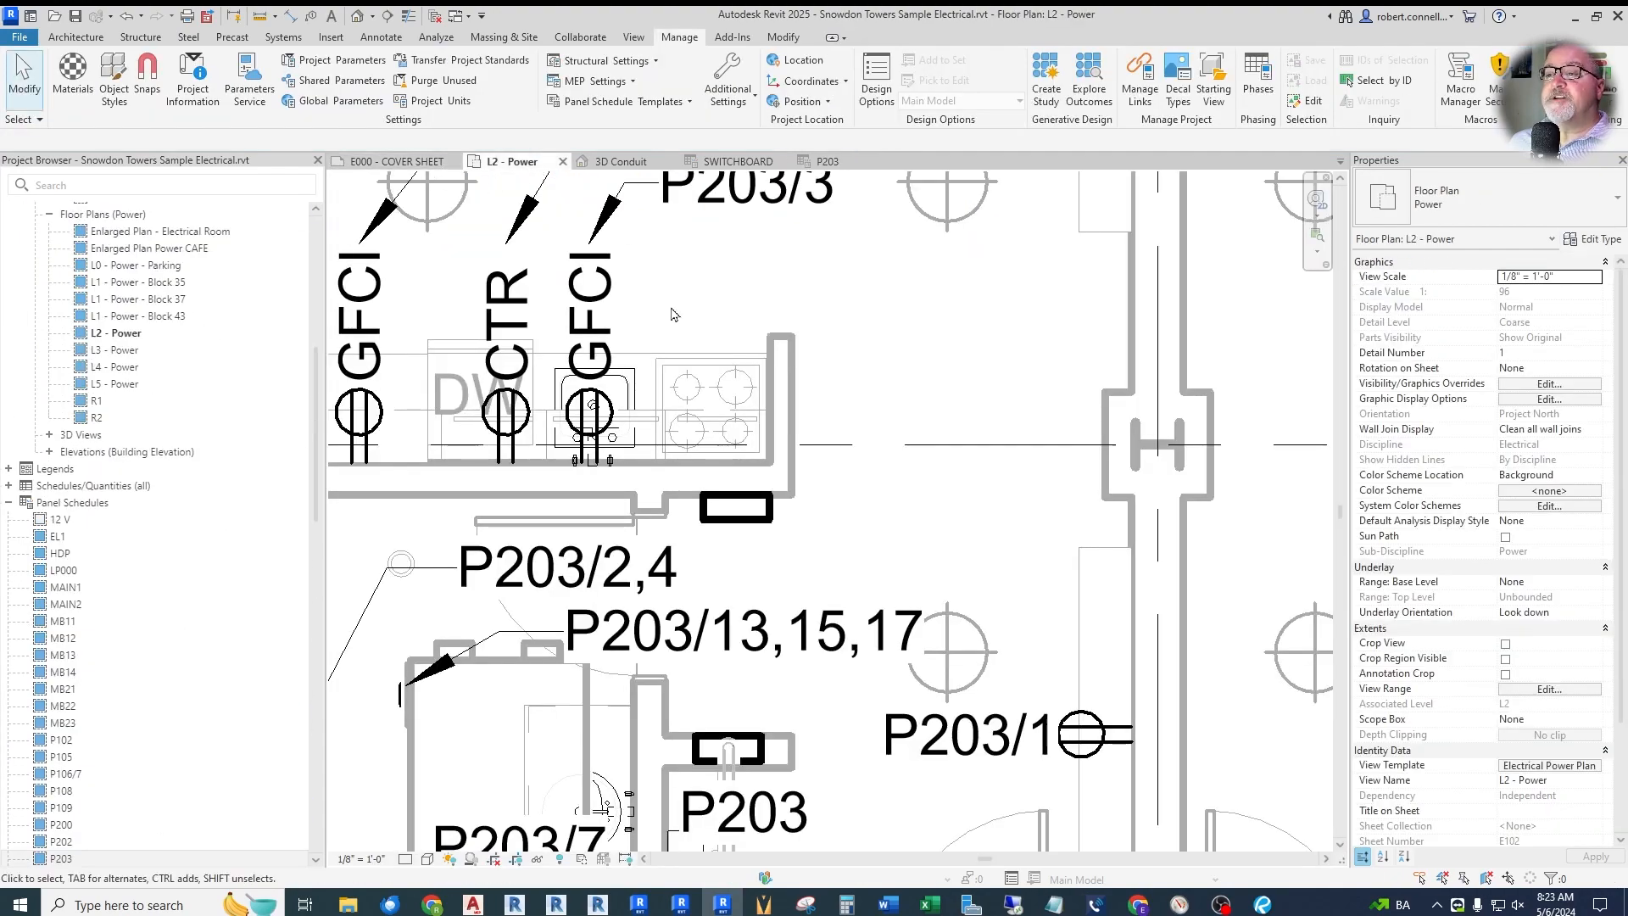
pyautogui.scroll(-5, 667, 437)
pyautogui.scroll(-3, 664, 438)
pyautogui.moveTo(316, 415); pyautogui.dragTo(315, 286)
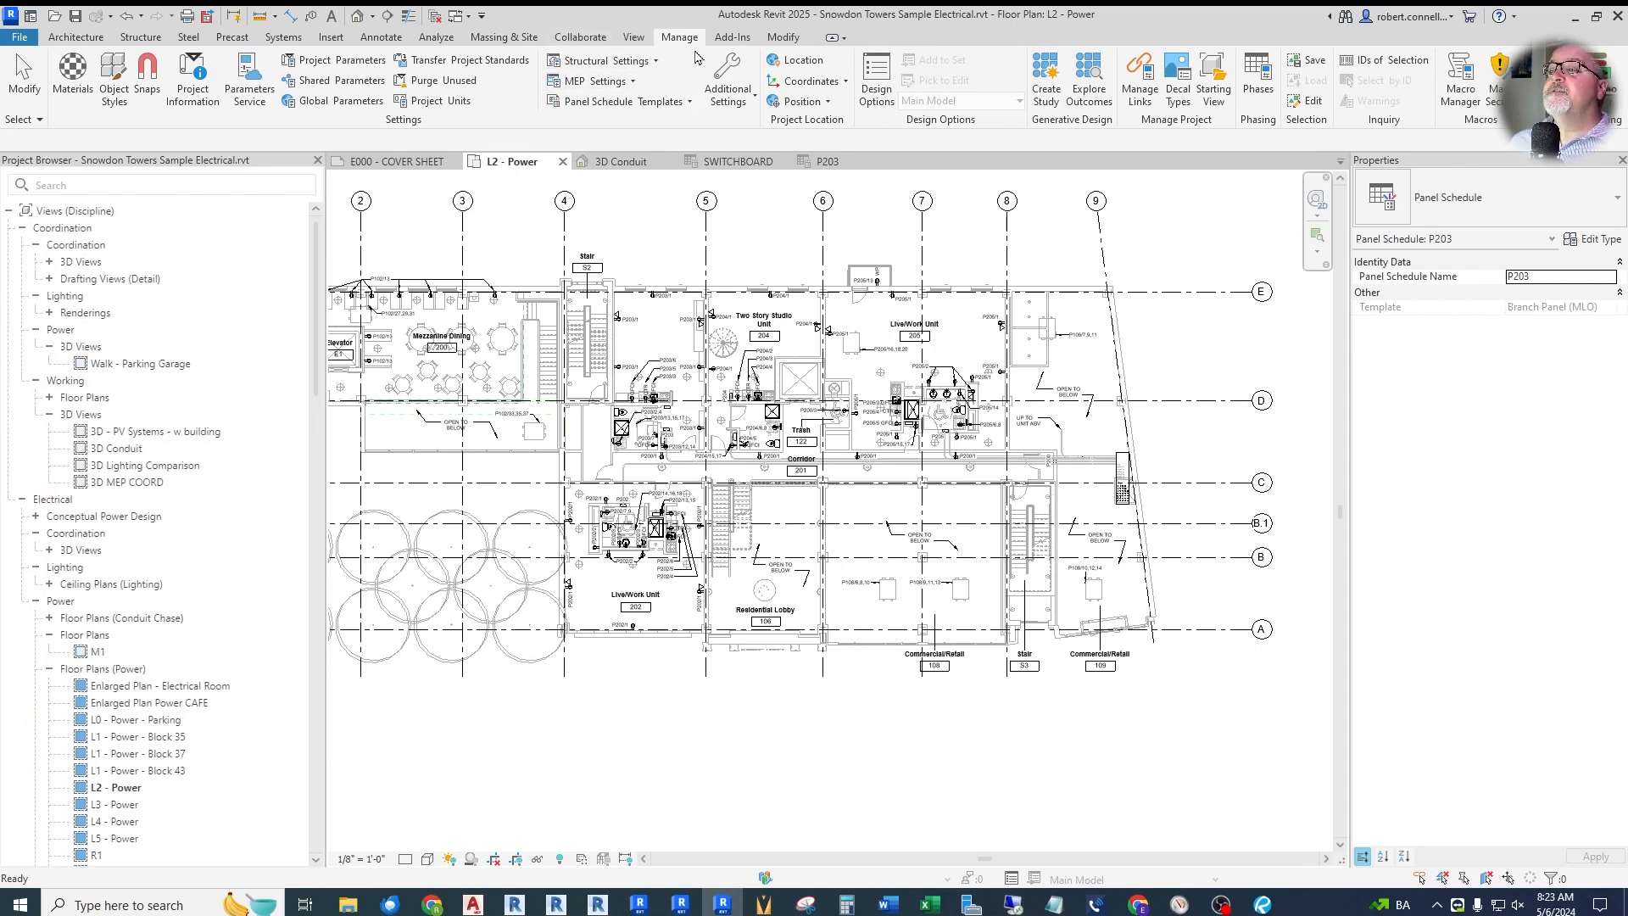
# - Load the Diesel Emergency Power Generator family from the Autodesk library's electrical generation and transformation content, overwriting the existing version
pyautogui.click(331, 37)
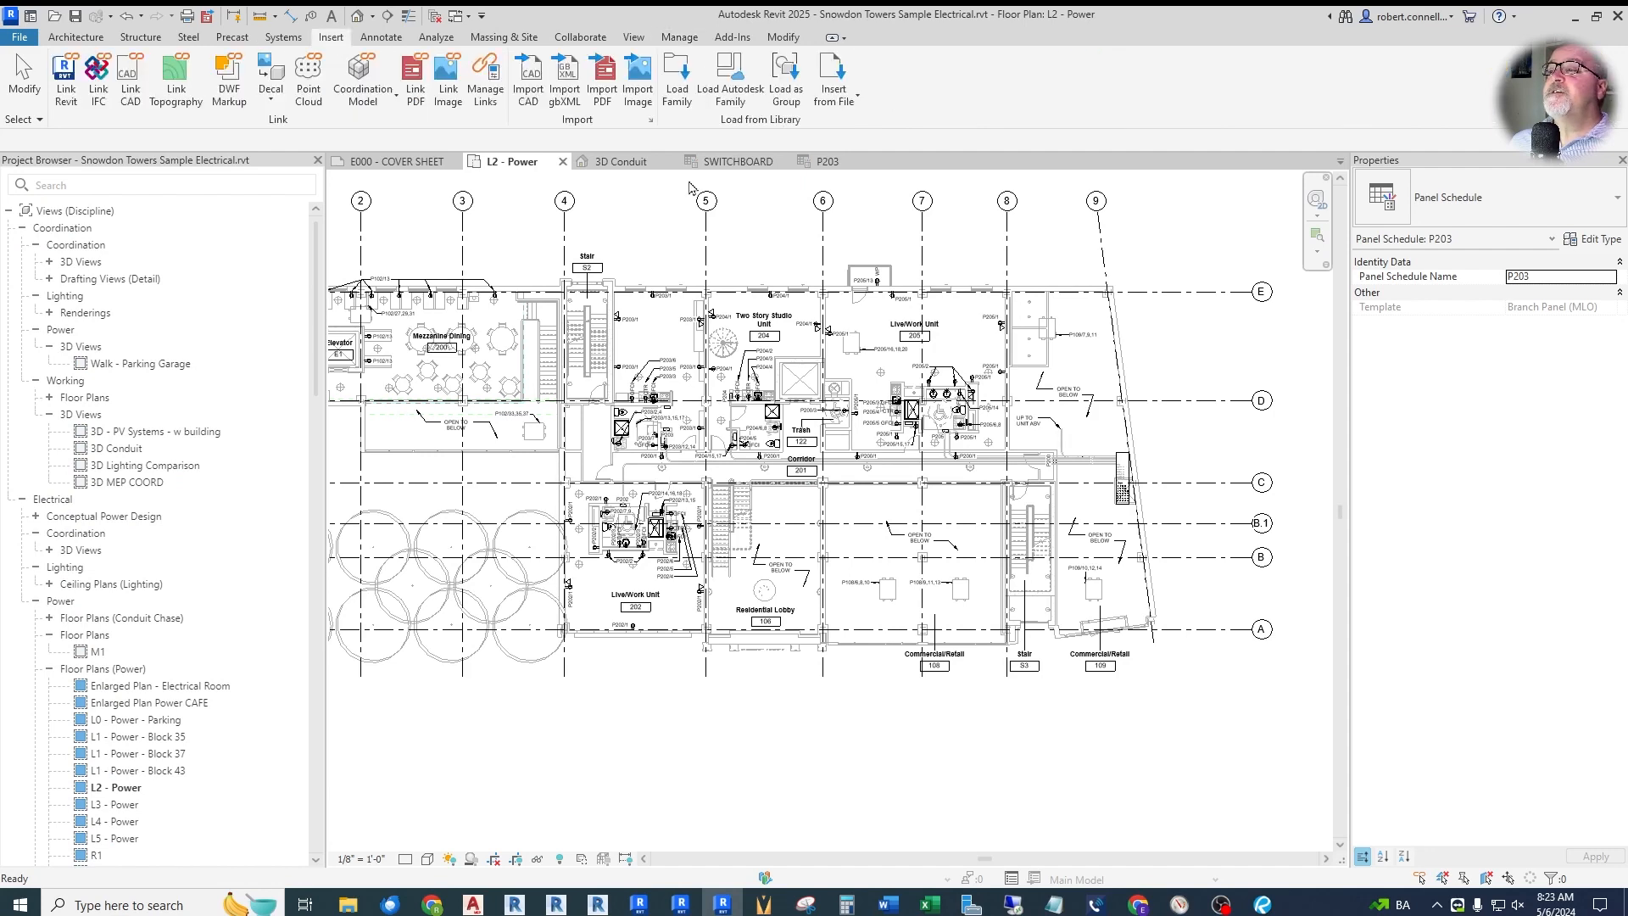
pyautogui.click(735, 77)
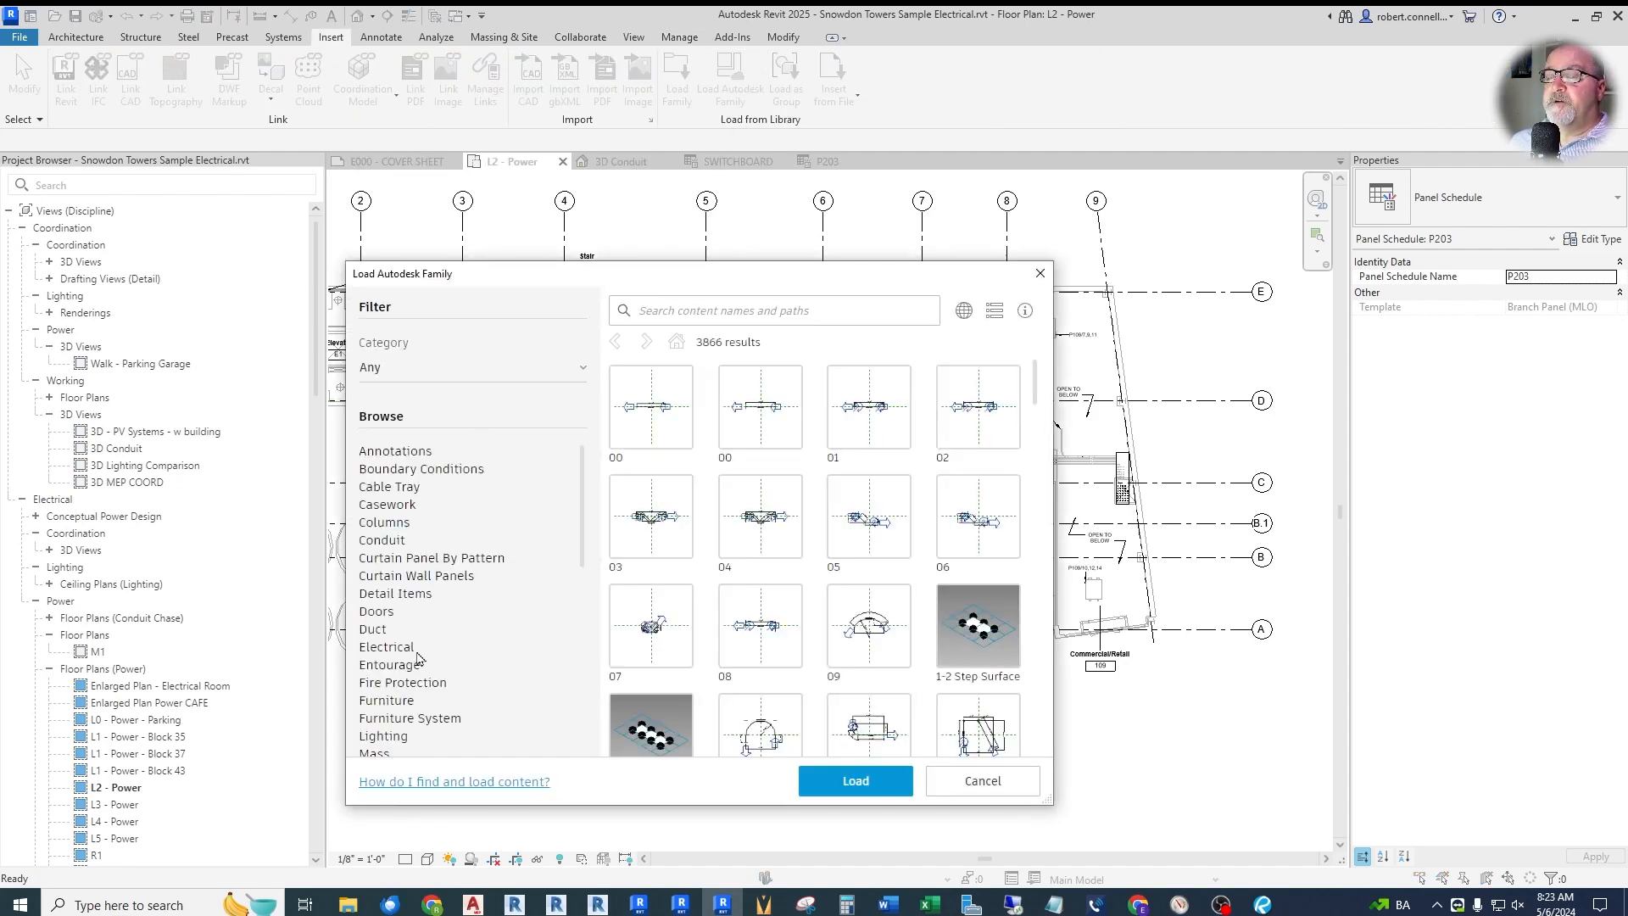
pyautogui.click(390, 647)
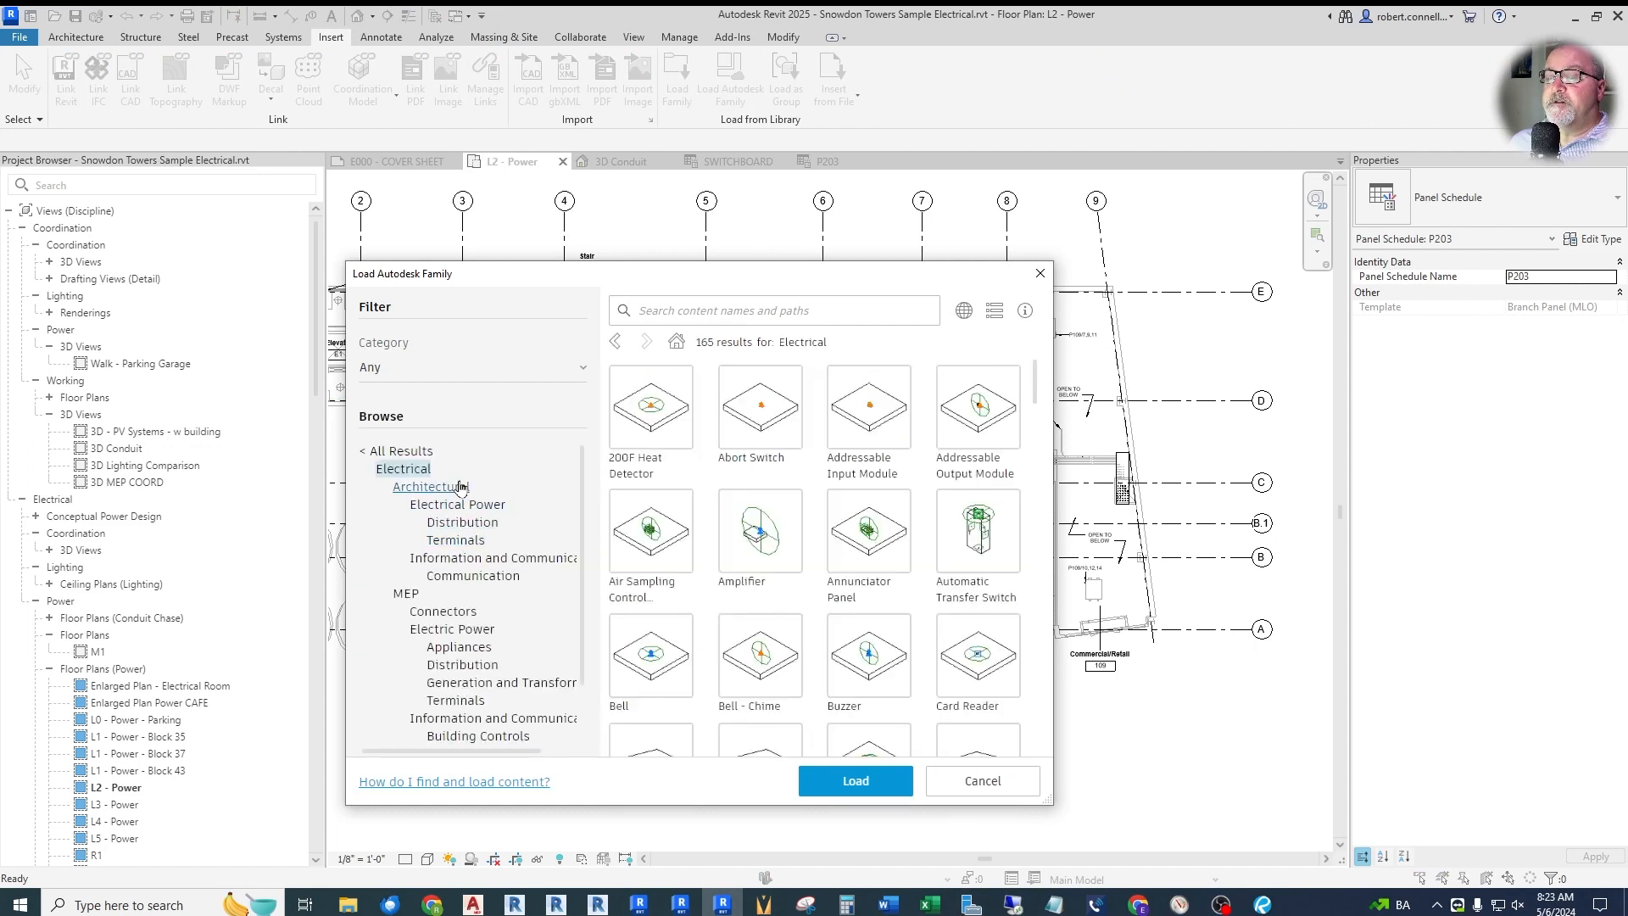
pyautogui.scroll(-2, 461, 486)
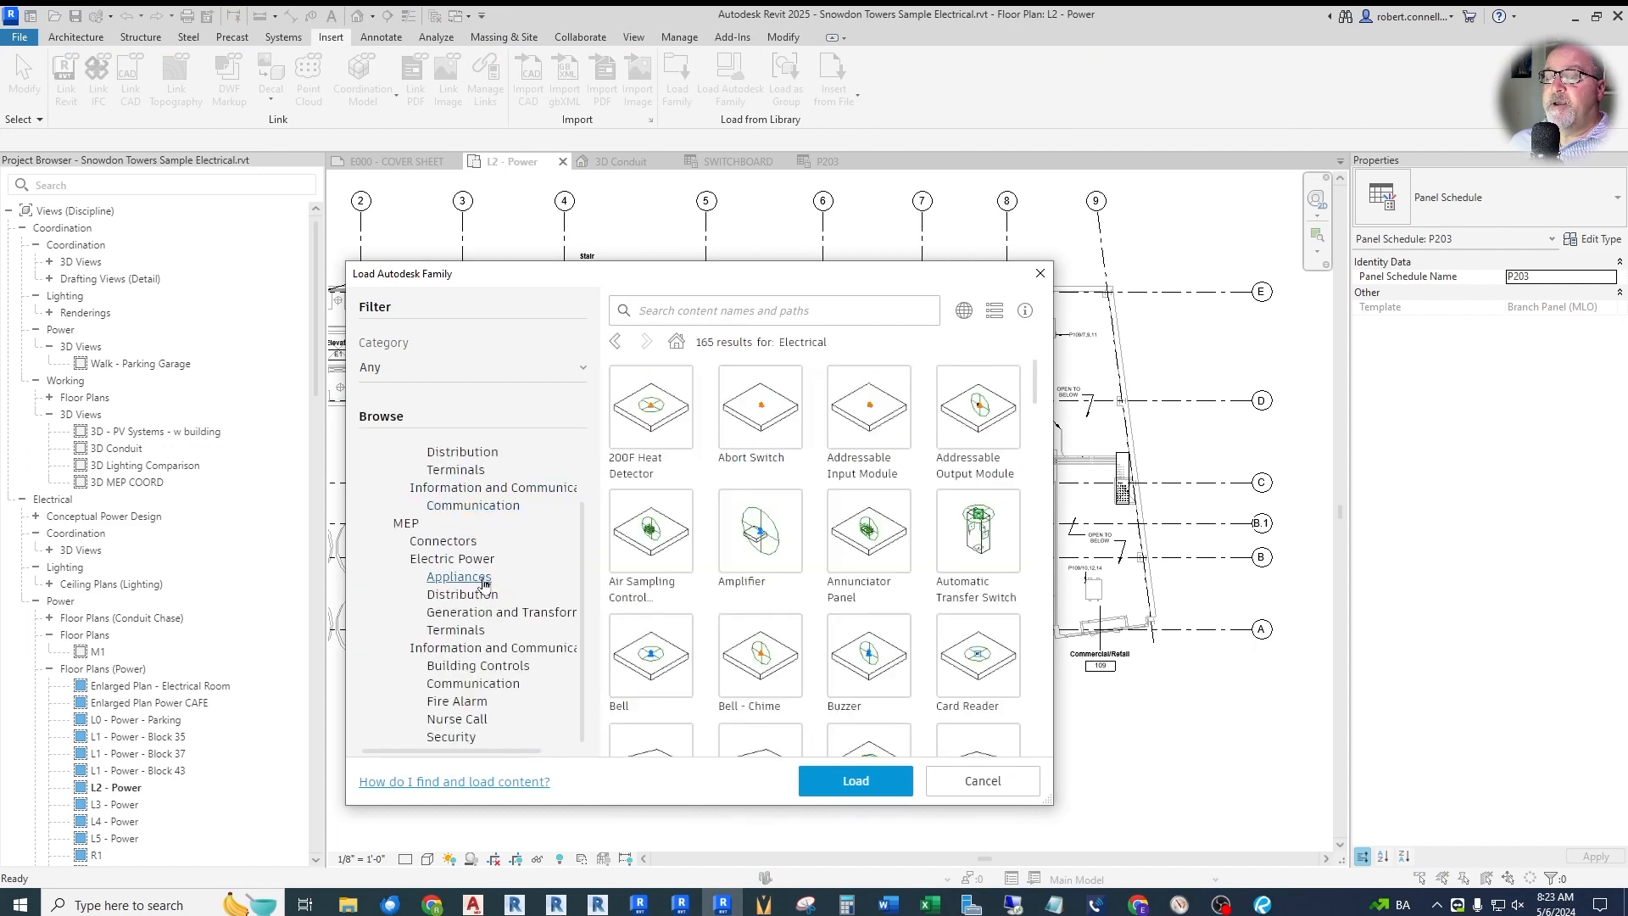
pyautogui.click(473, 614)
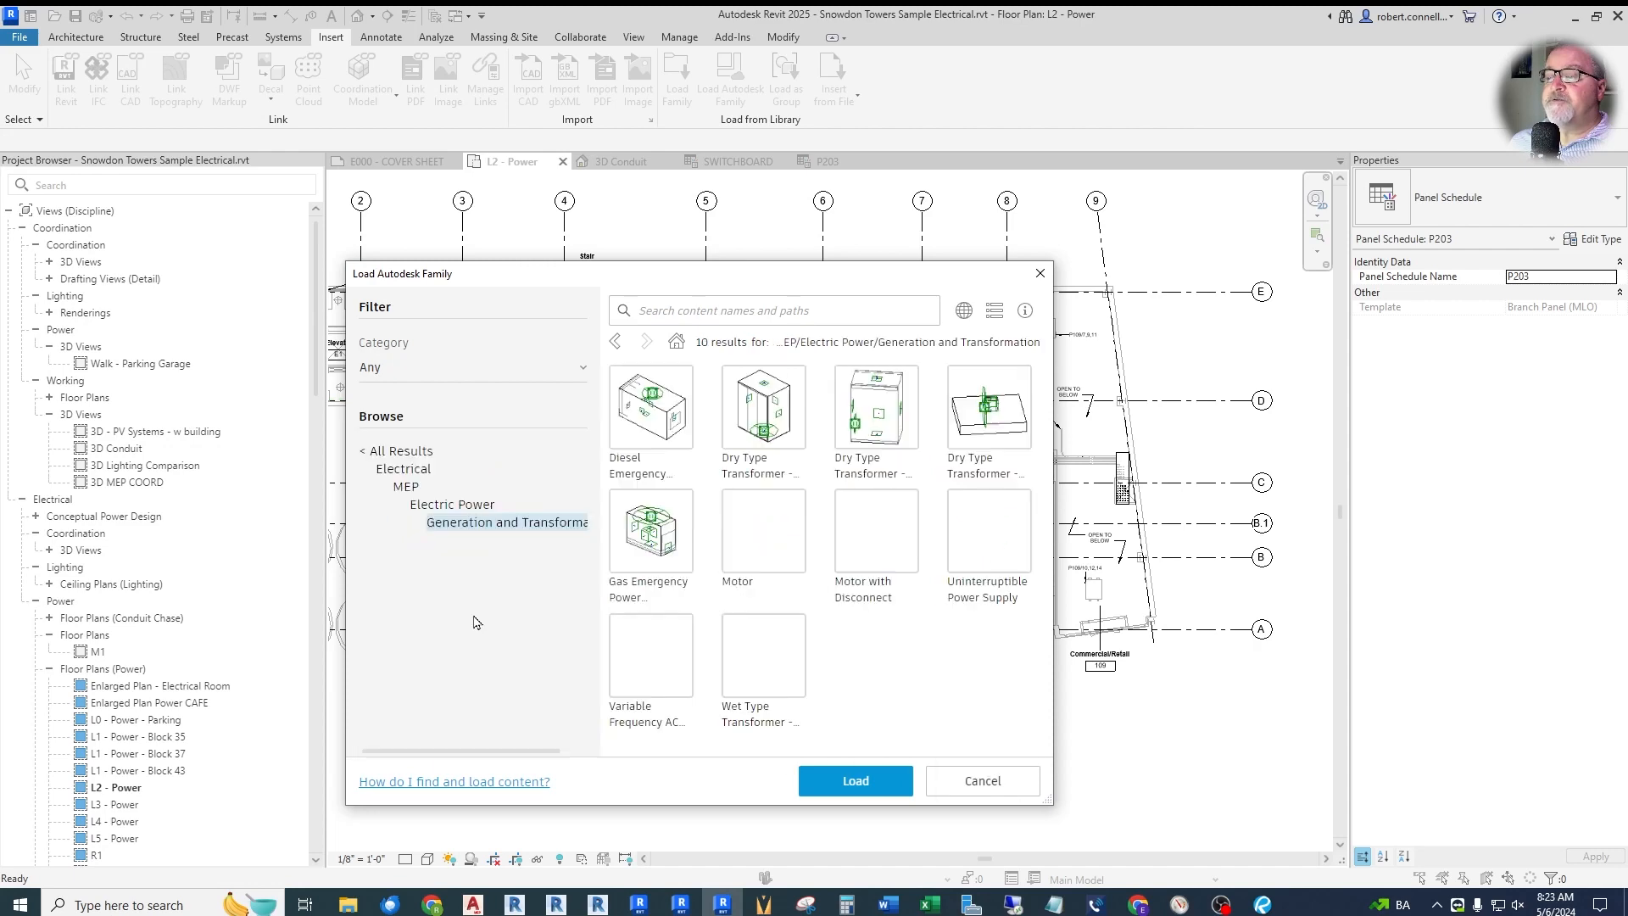
pyautogui.click(651, 424)
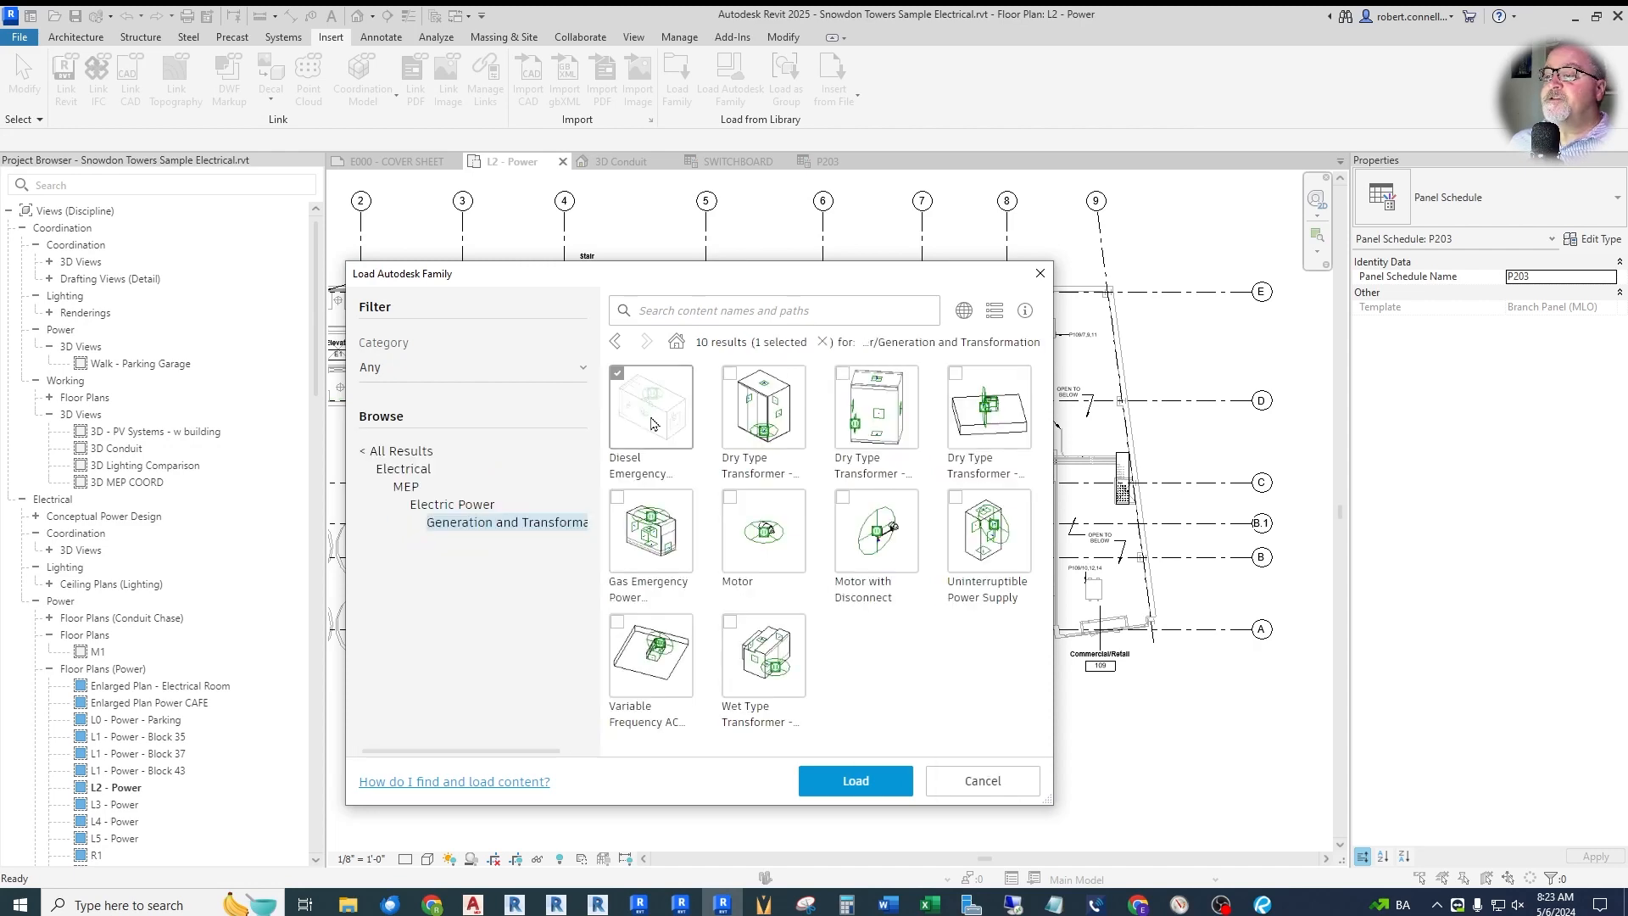
pyautogui.click(827, 780)
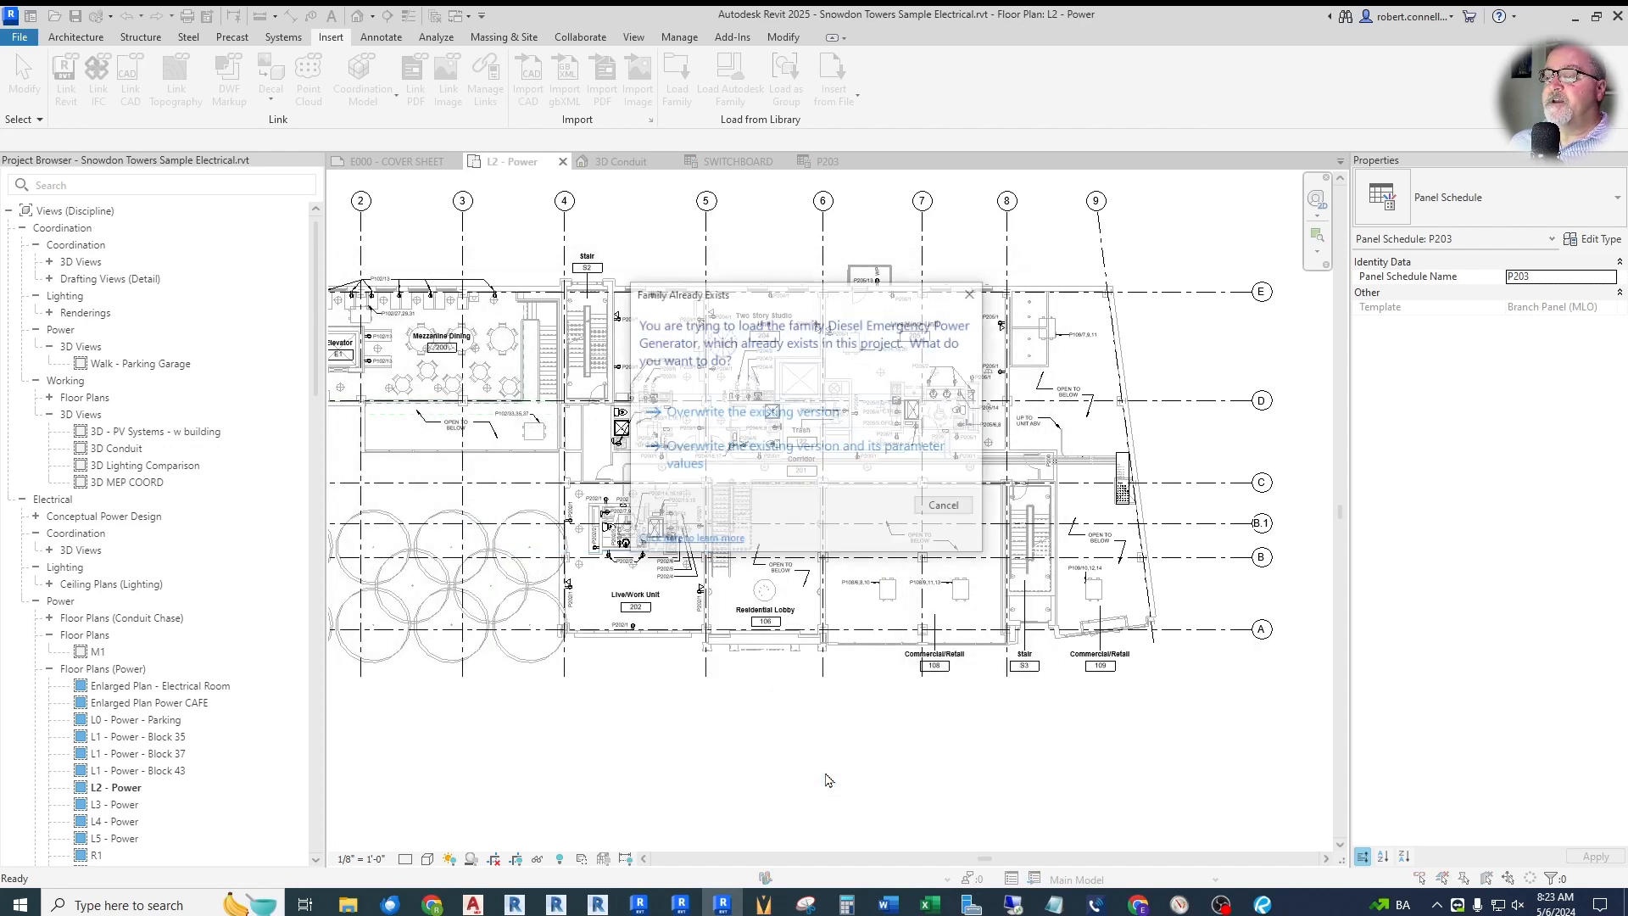
pyautogui.click(746, 412)
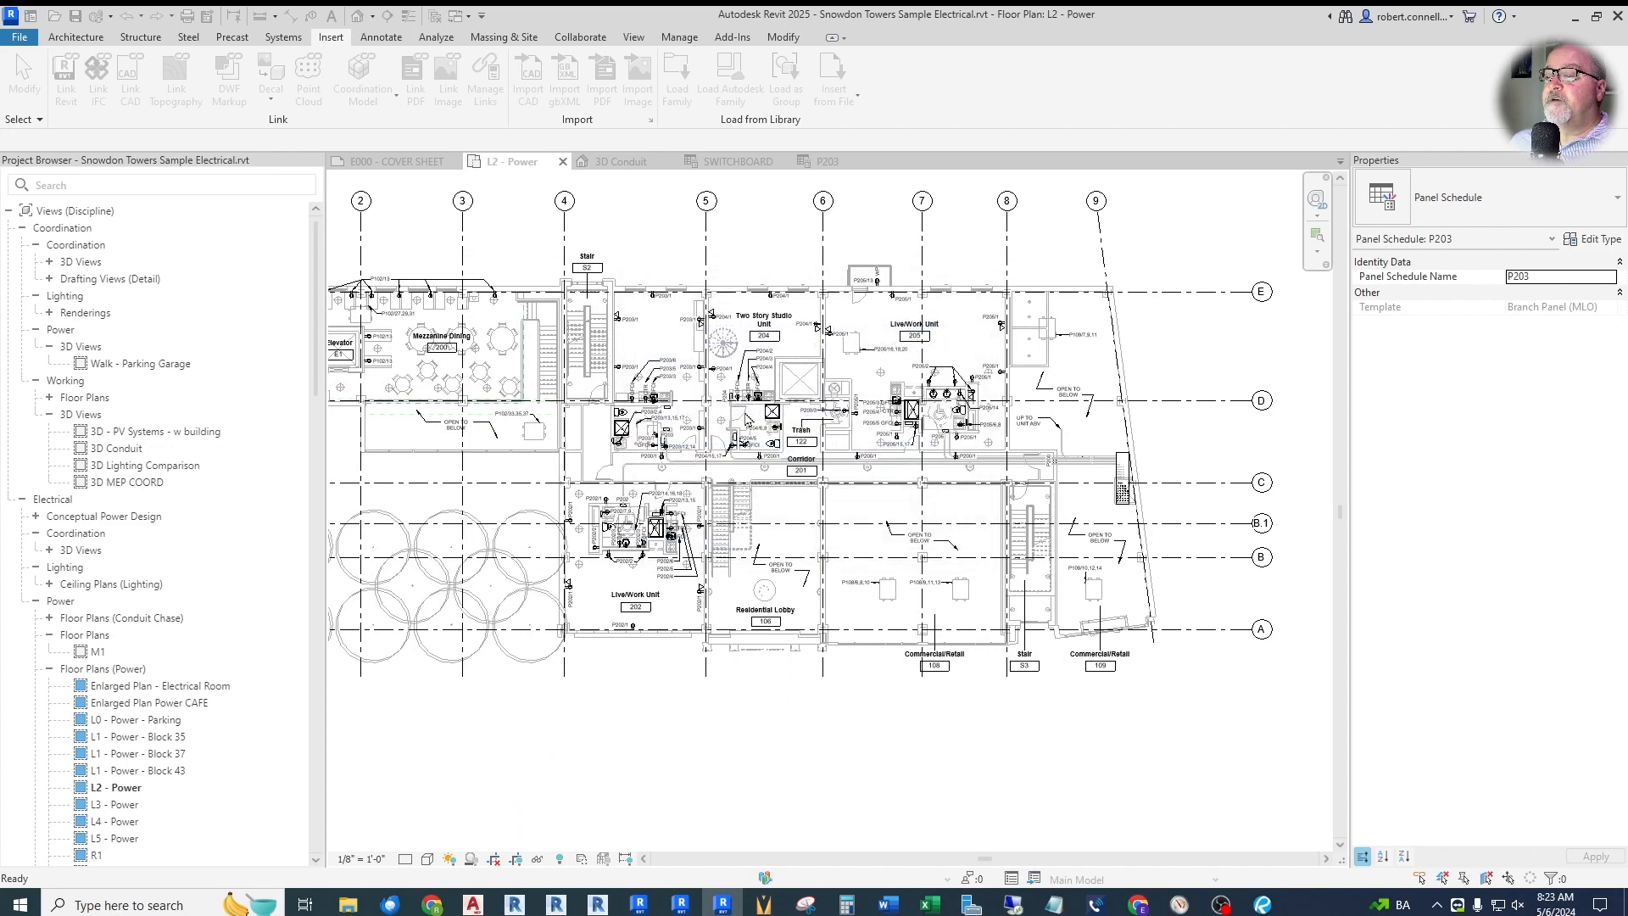
# - Collapse the panel schedules, sheets and annotation symbols in the project tree and locate the Electrical Equipment families
pyautogui.scroll(-9, 169, 536)
pyautogui.scroll(4, 169, 536)
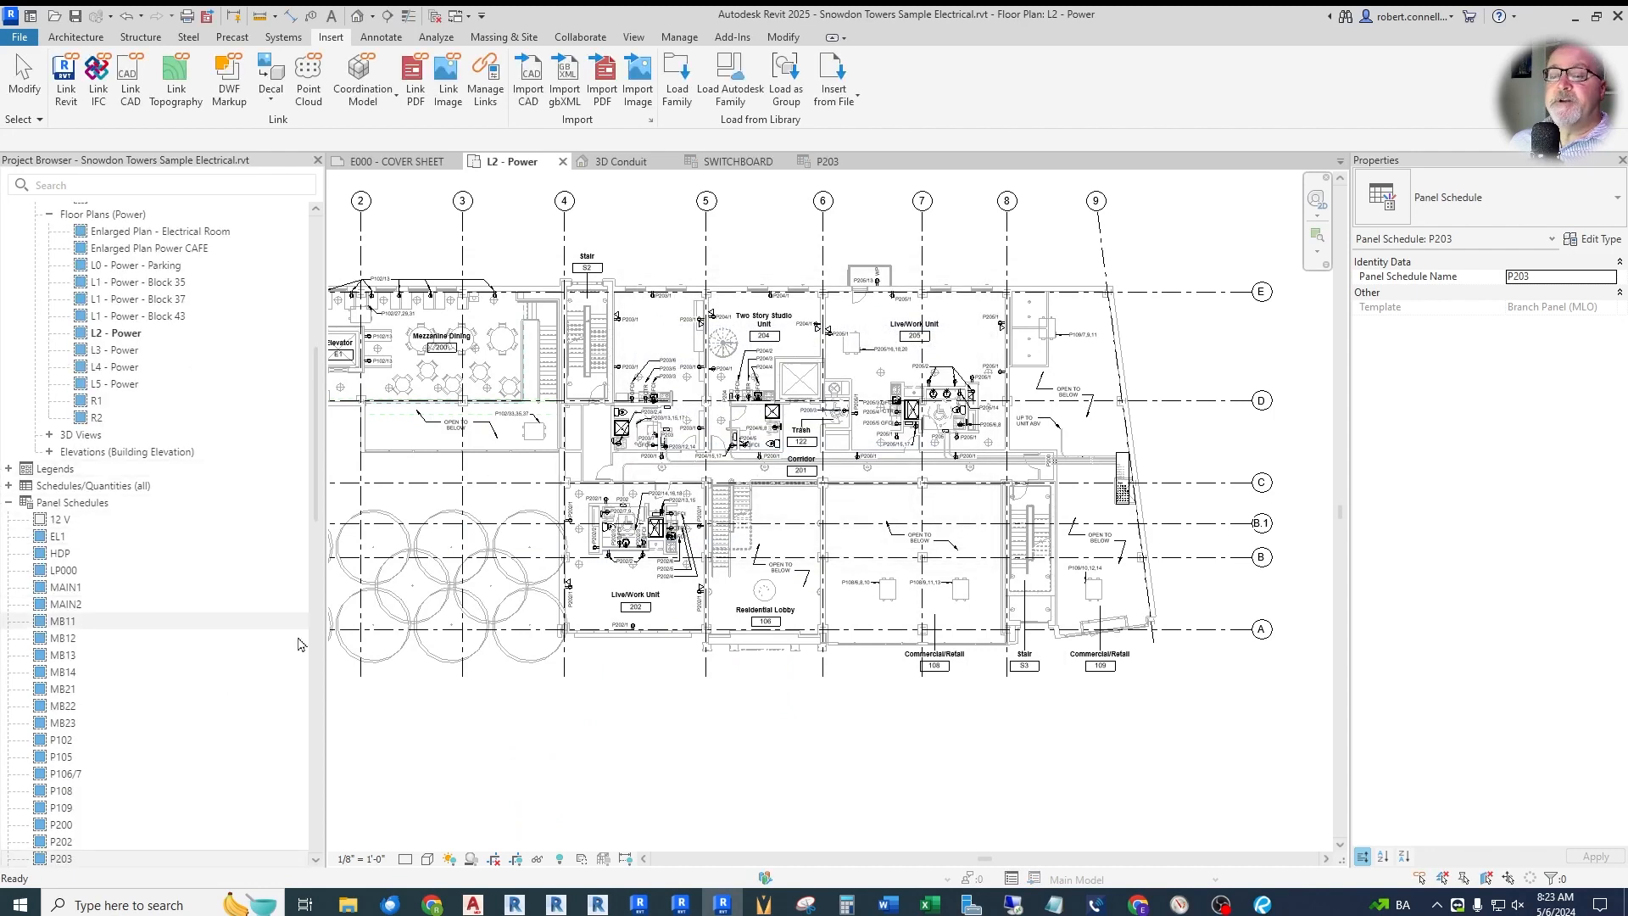
pyautogui.scroll(-3, 153, 509)
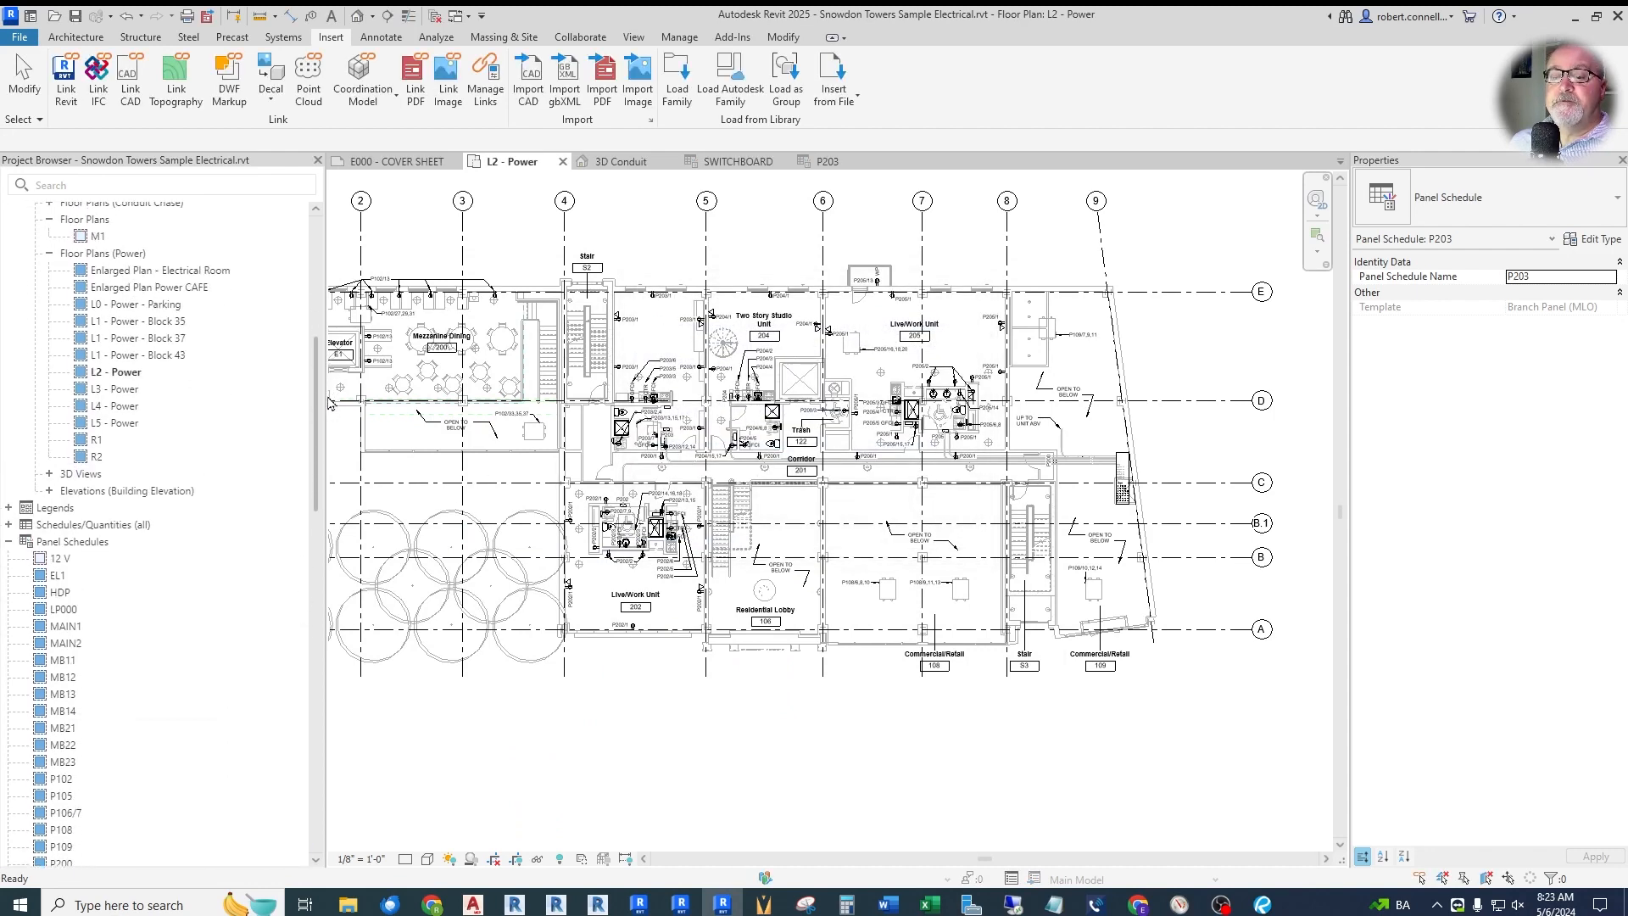
pyautogui.click(8, 542)
pyautogui.click(8, 558)
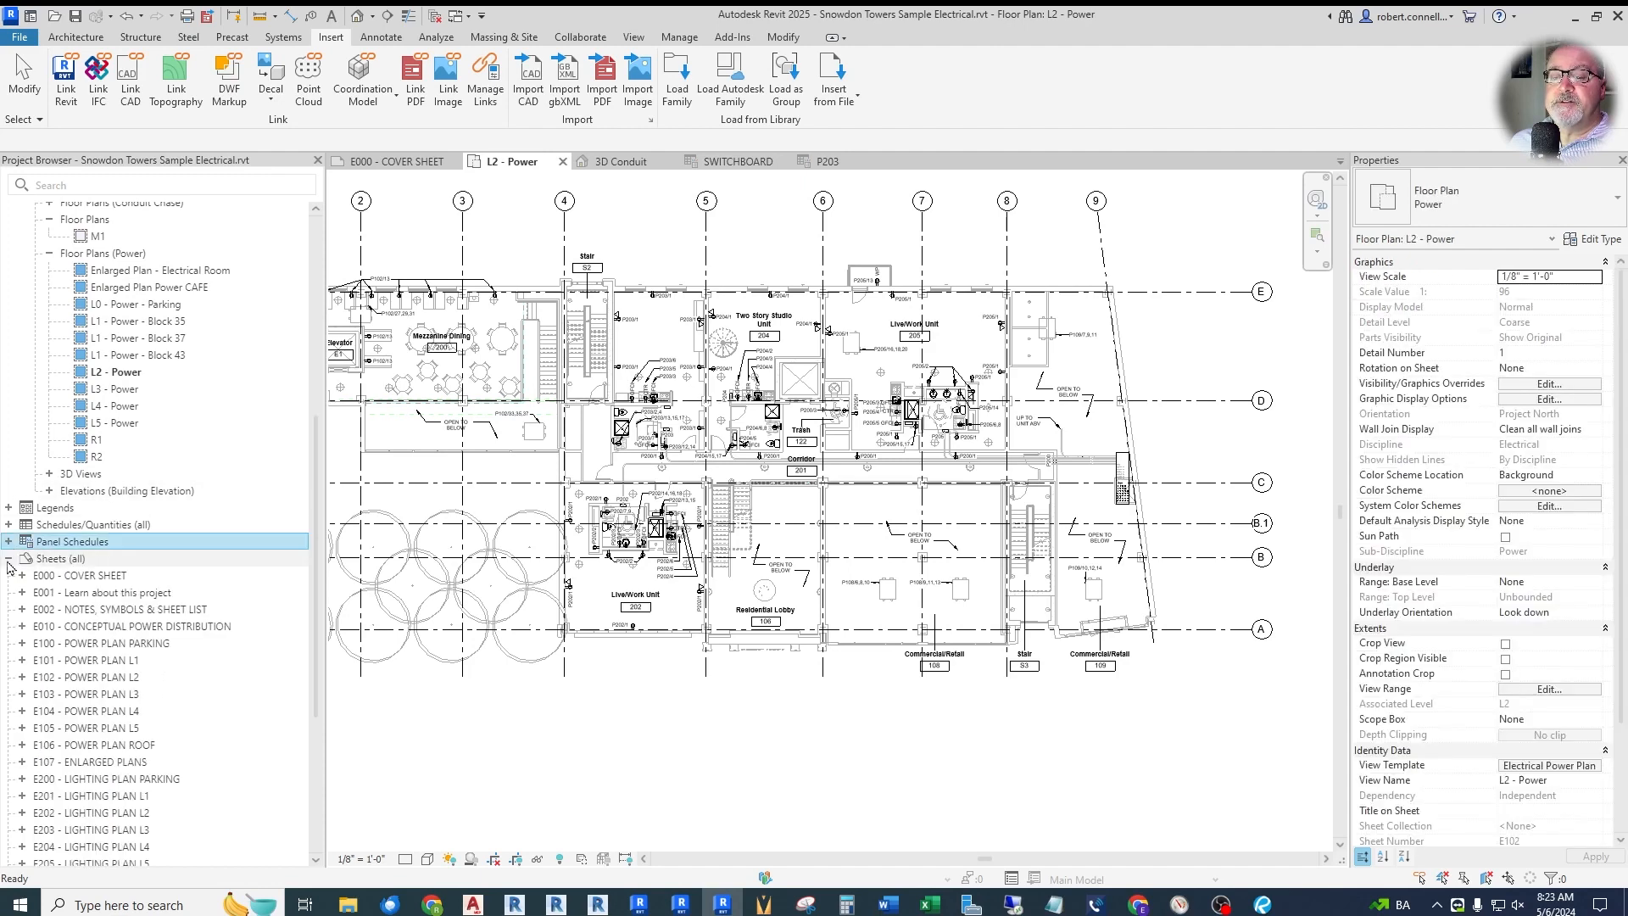
pyautogui.doubleClick(27, 740)
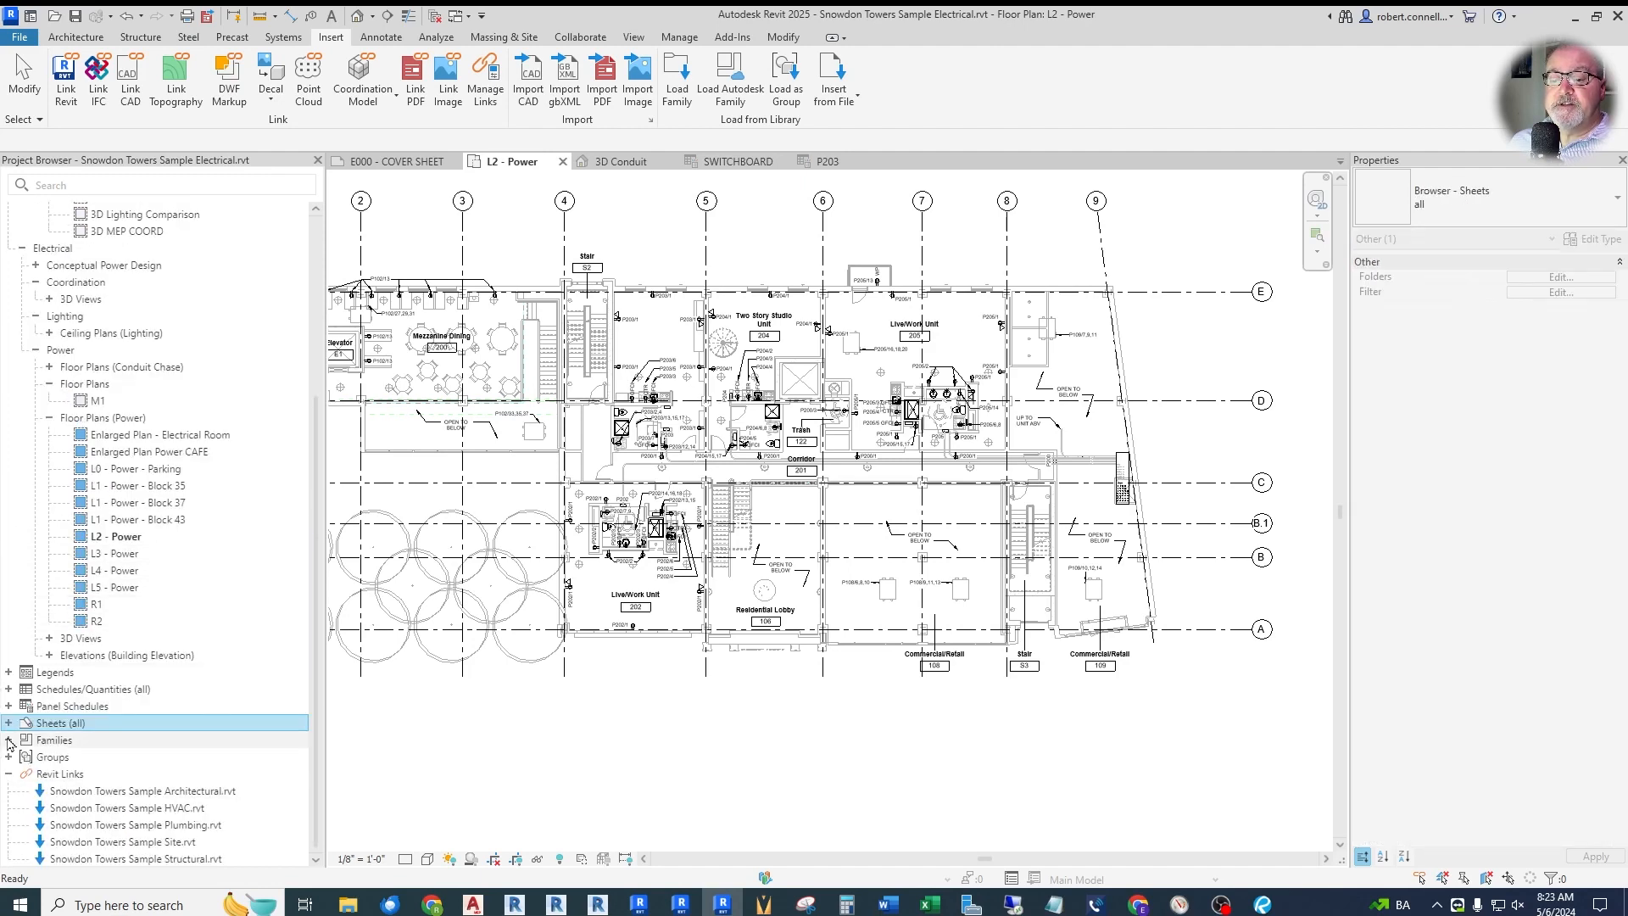
pyautogui.scroll(-9, 150, 559)
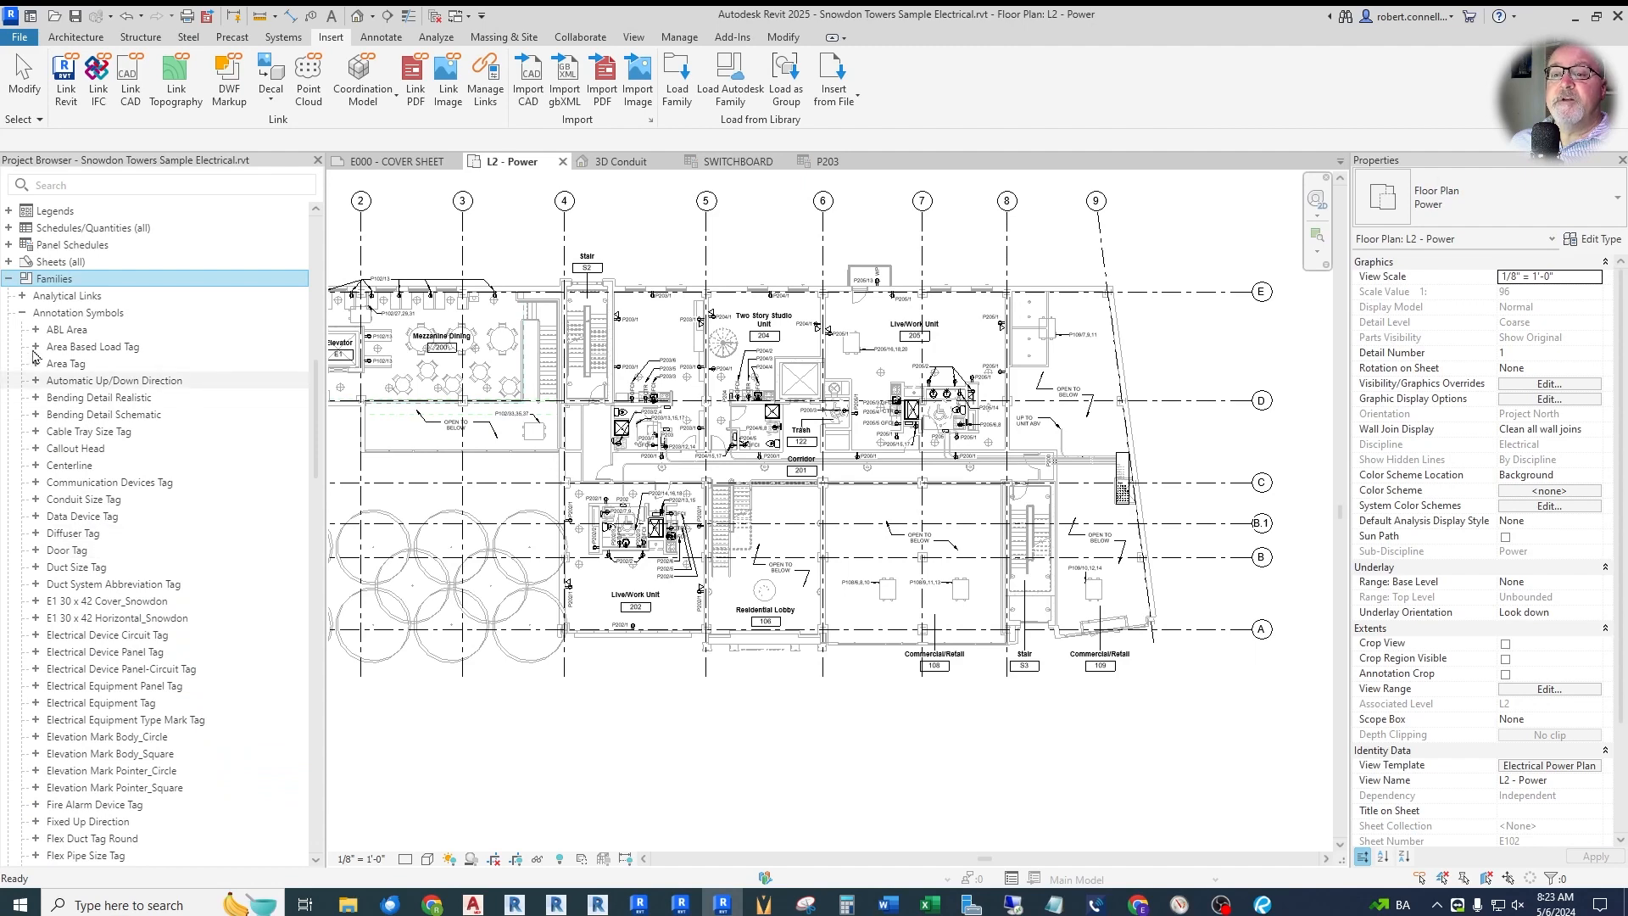
pyautogui.click(22, 312)
pyautogui.scroll(-2, 118, 575)
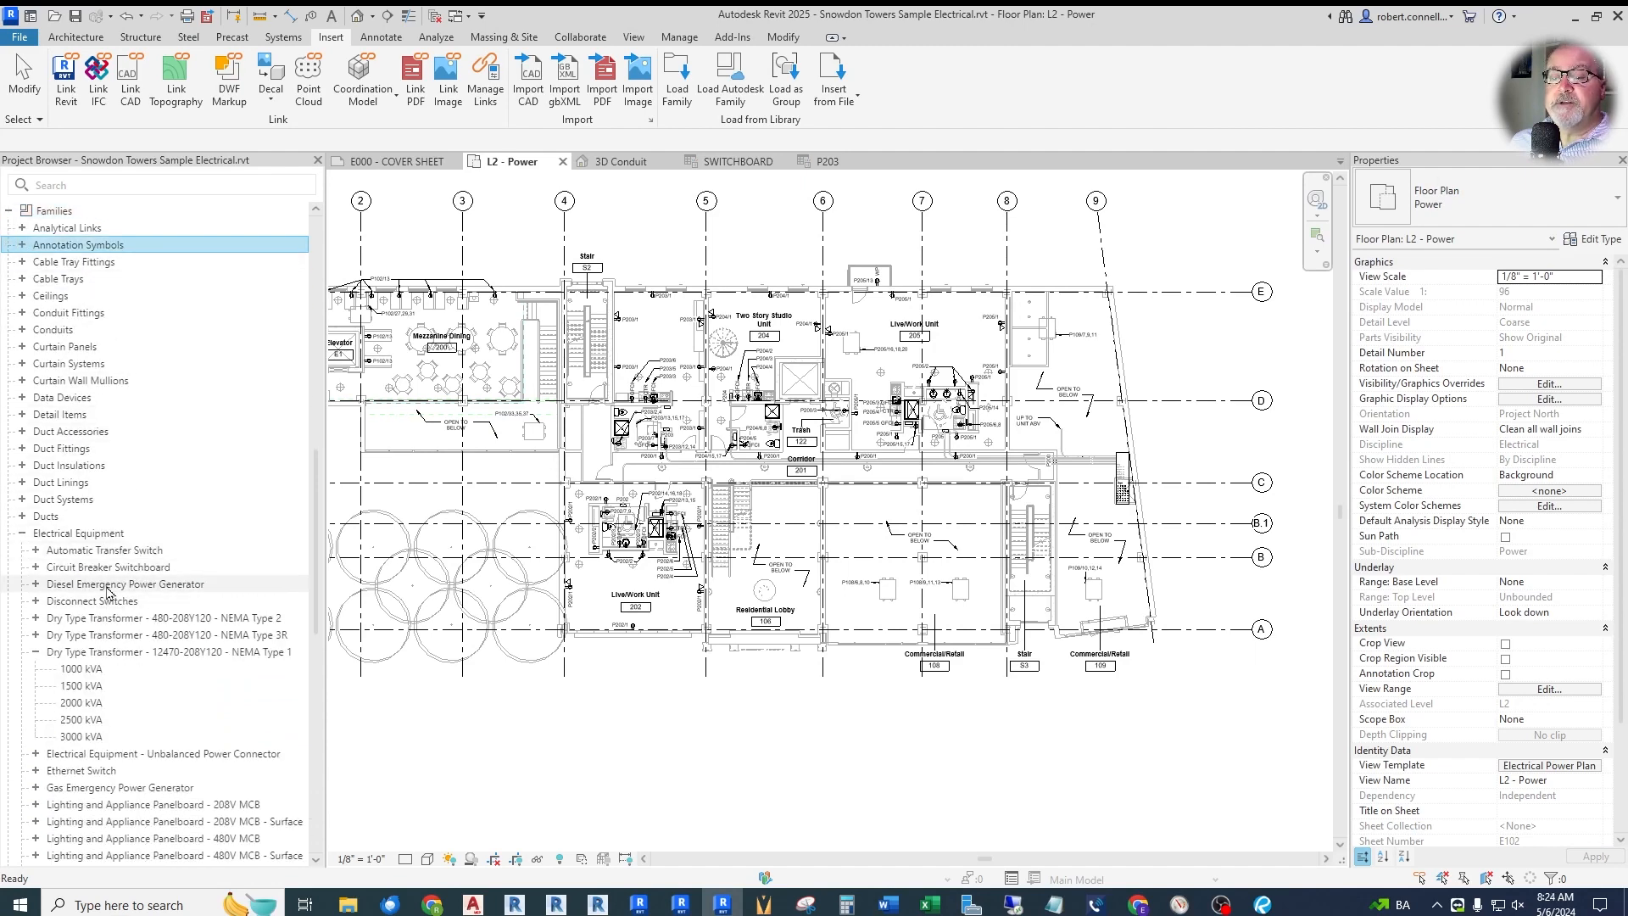
# - Place a 200 kW Diesel Emergency Power Generator outside Live/Work Unit 205, about 10'-0" from grid 8 and 9'-0" from grid E
pyautogui.click(35, 583)
pyautogui.scroll(-2, 92, 585)
pyautogui.moveTo(70, 553); pyautogui.dragTo(579, 670)
pyautogui.scroll(-2, 580, 563)
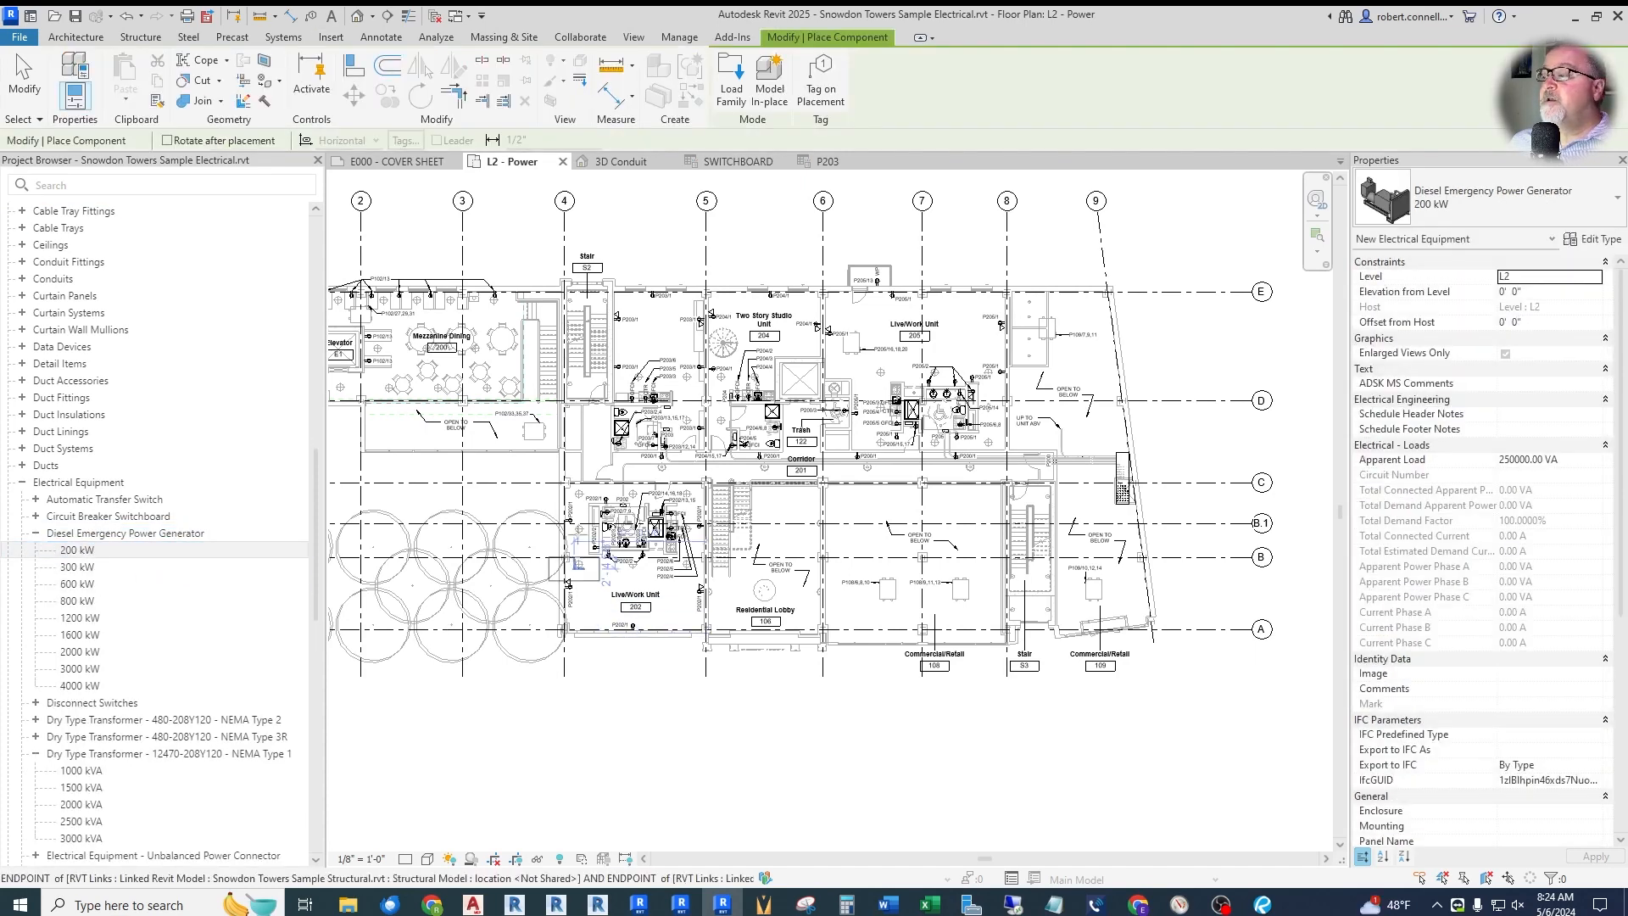
pyautogui.scroll(4, 958, 272)
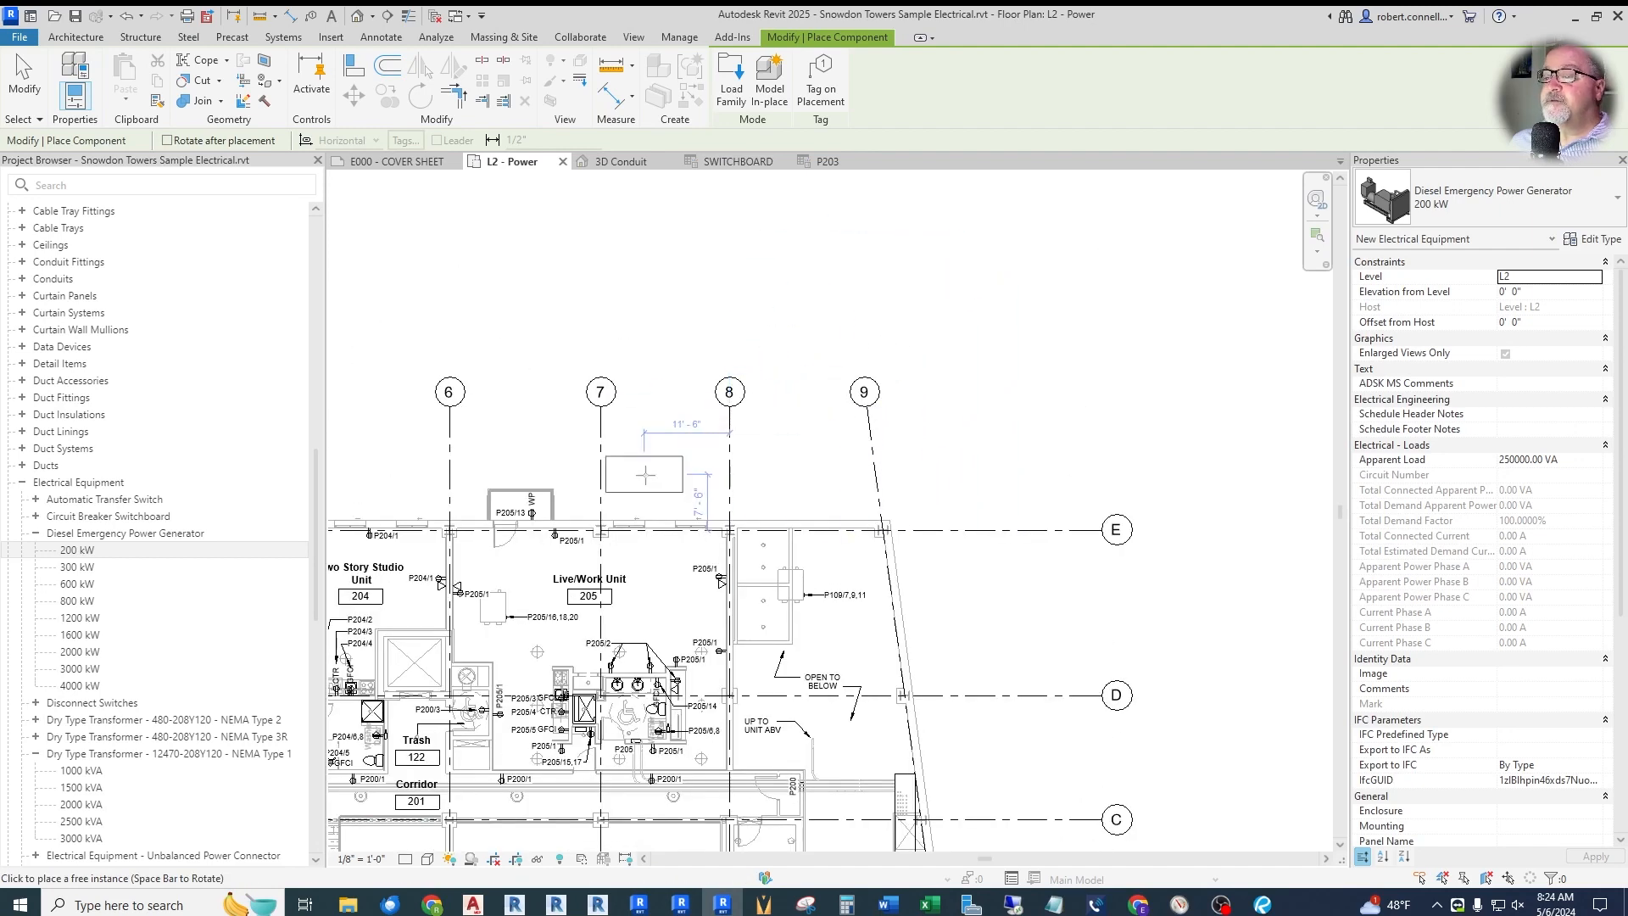
pyautogui.scroll(2, 646, 475)
pyautogui.click(657, 458)
pyautogui.press('Escape')
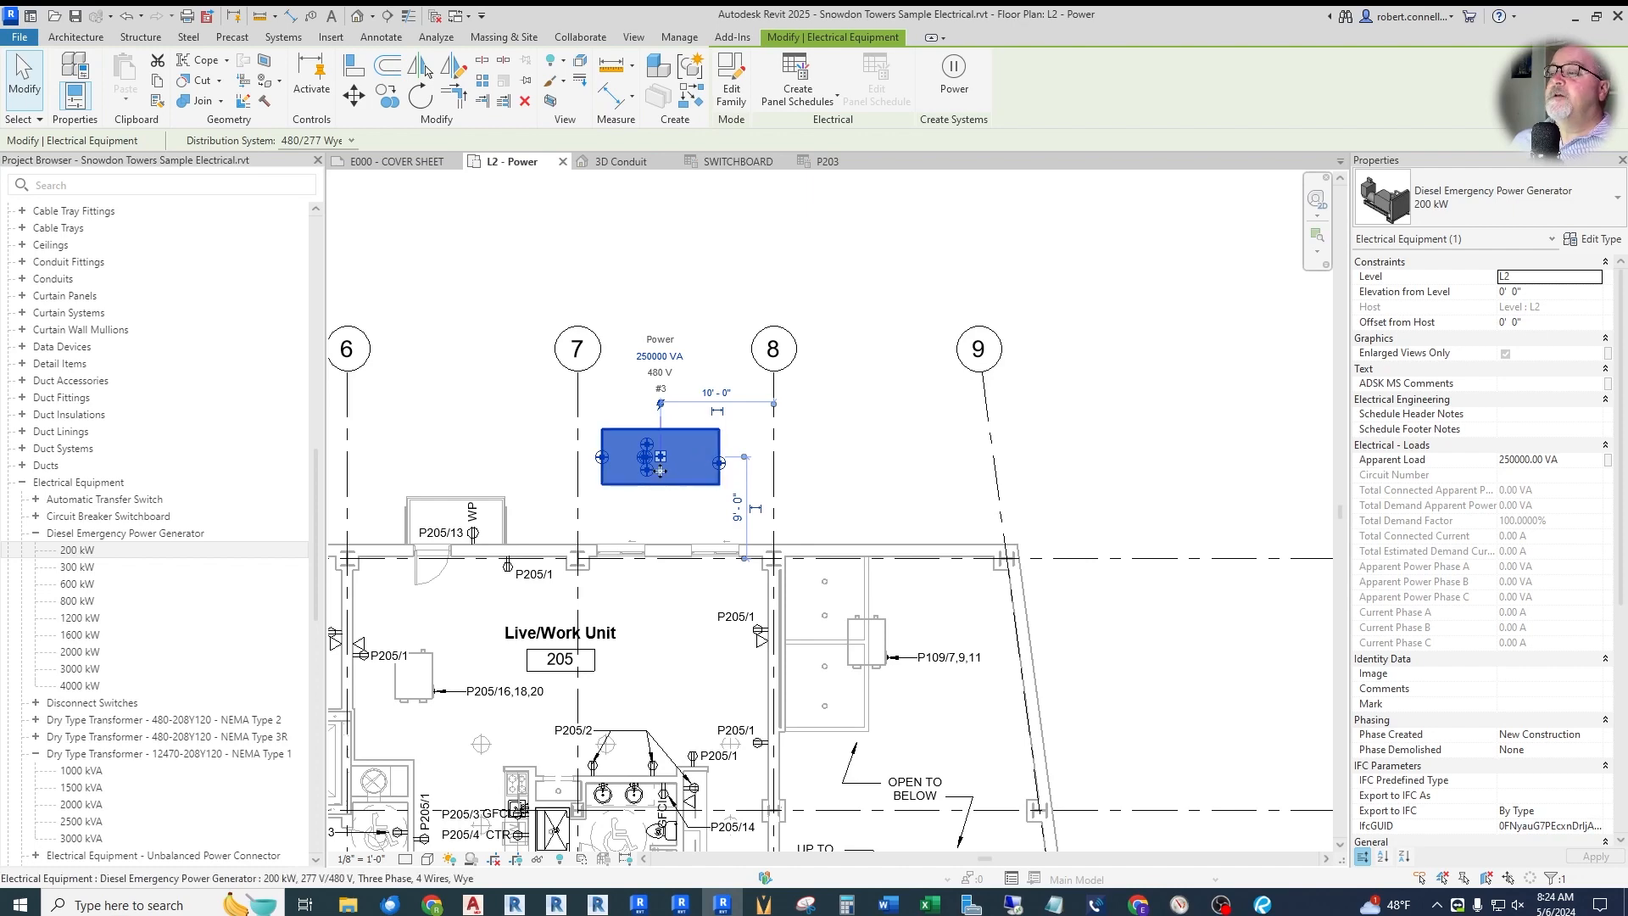
# - Check which panel schedule templates are offered for the placed generator, without creating a schedule
pyautogui.click(751, 475)
pyautogui.click(653, 459)
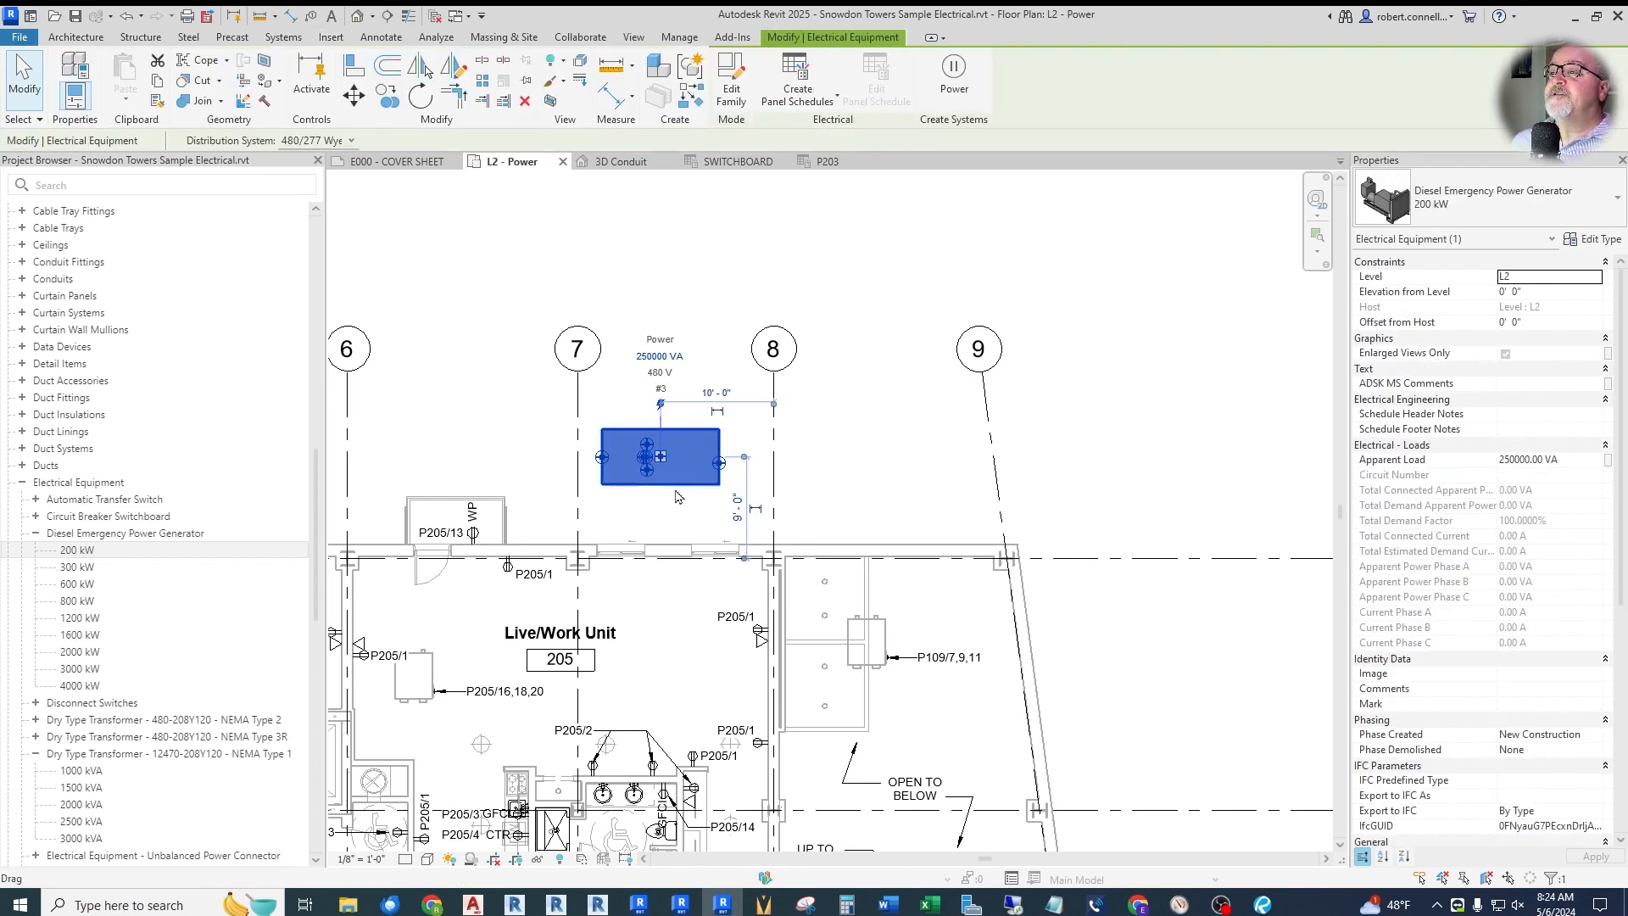
pyautogui.click(805, 84)
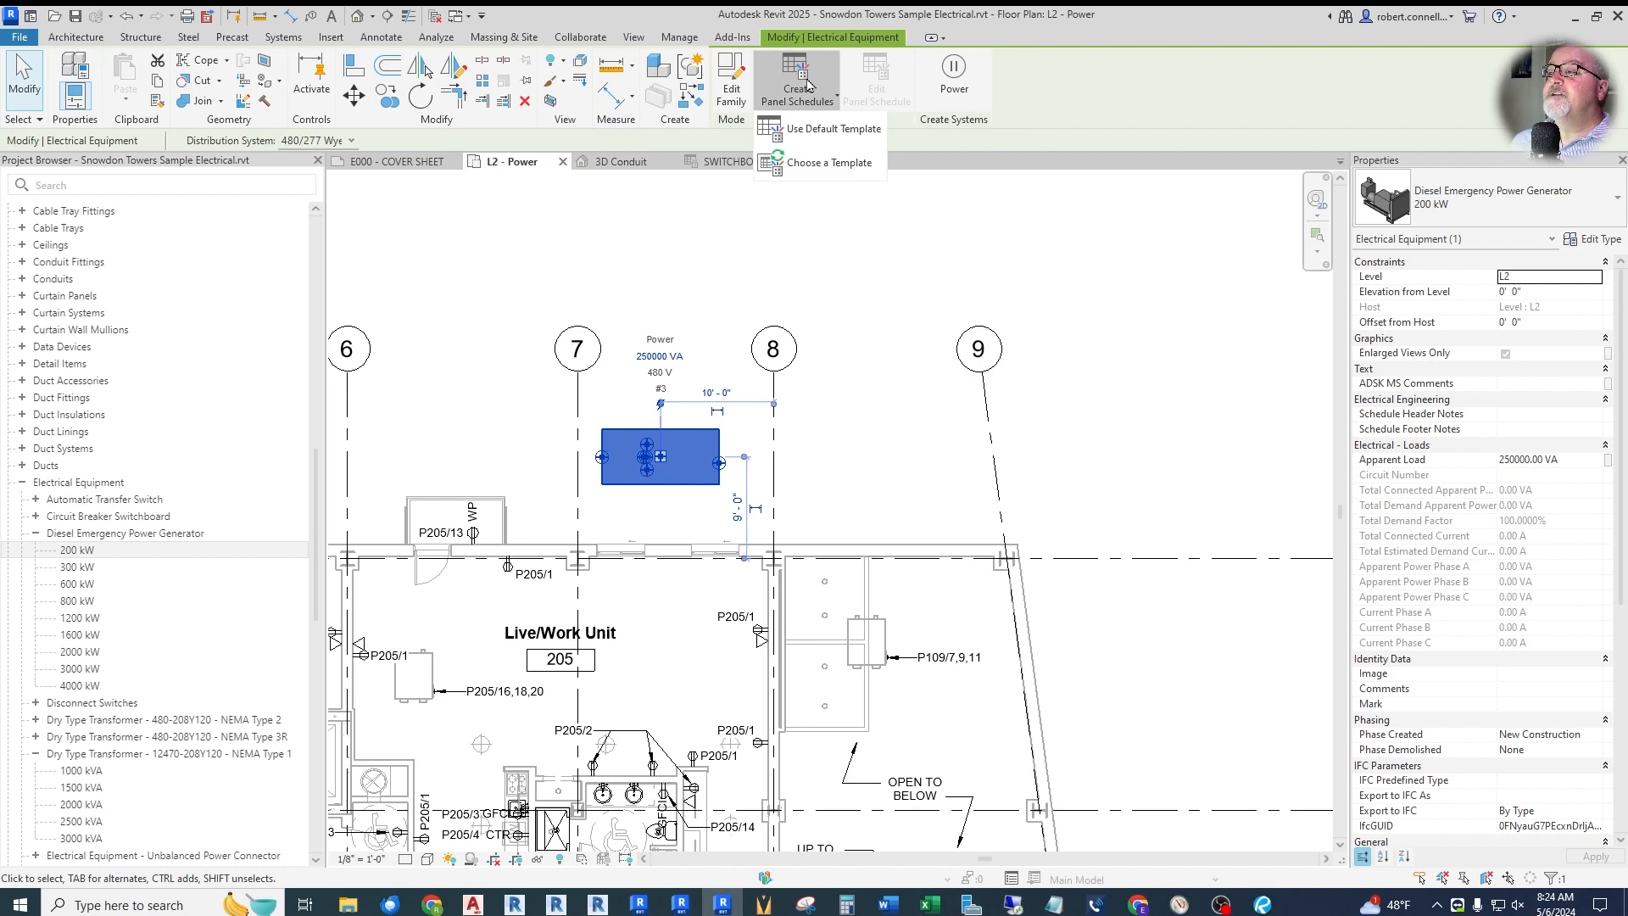
pyautogui.click(808, 165)
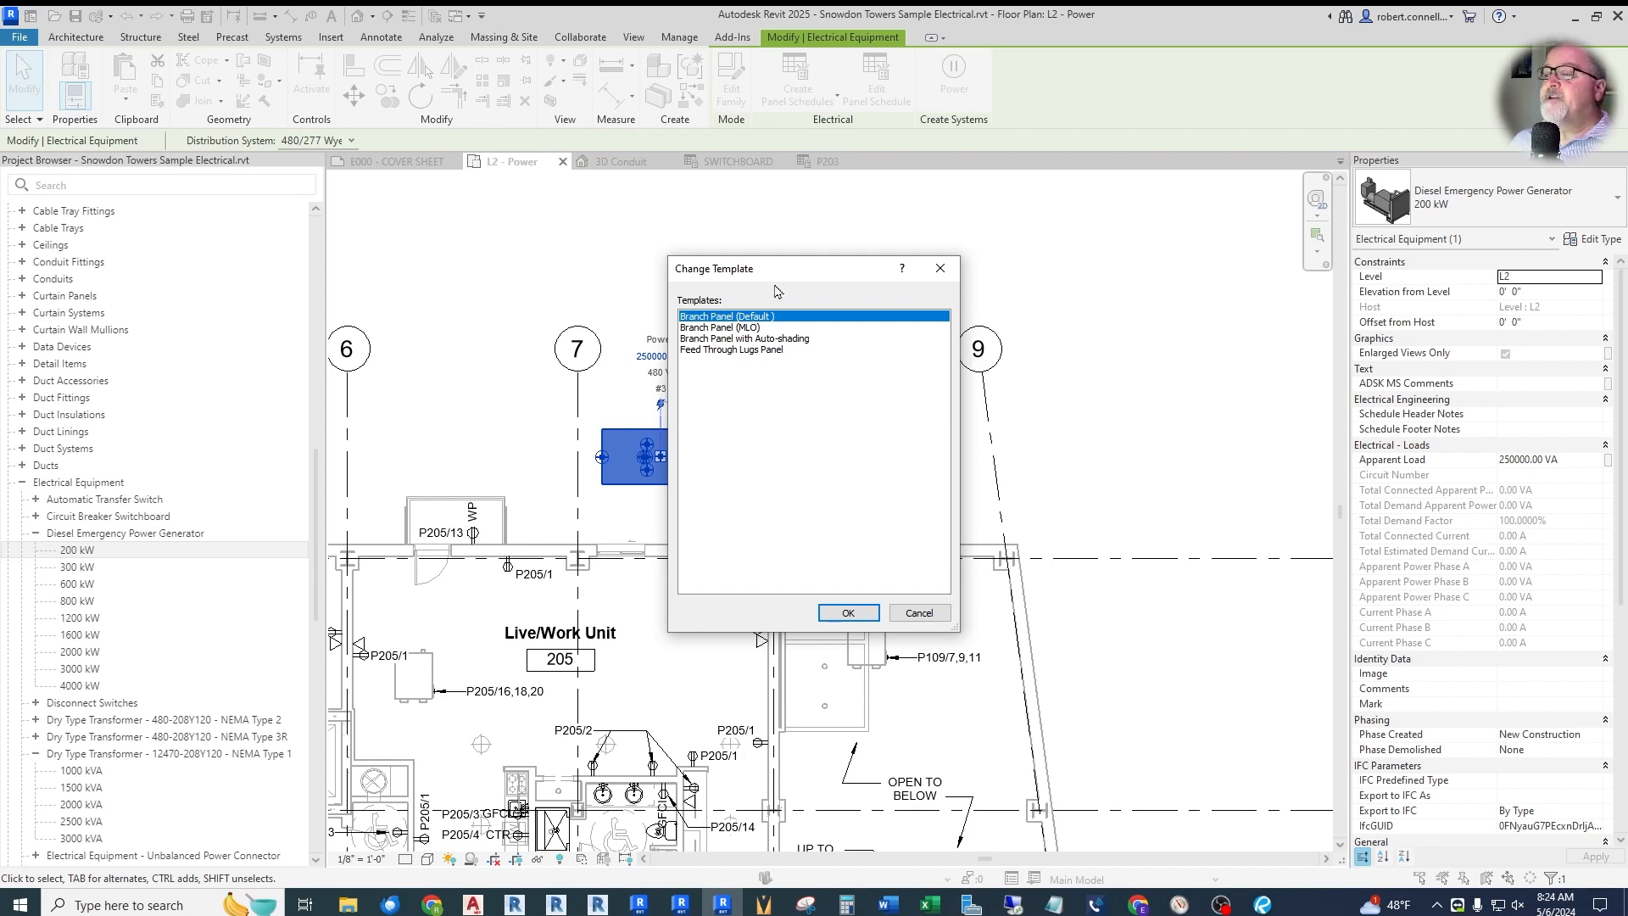
pyautogui.click(933, 614)
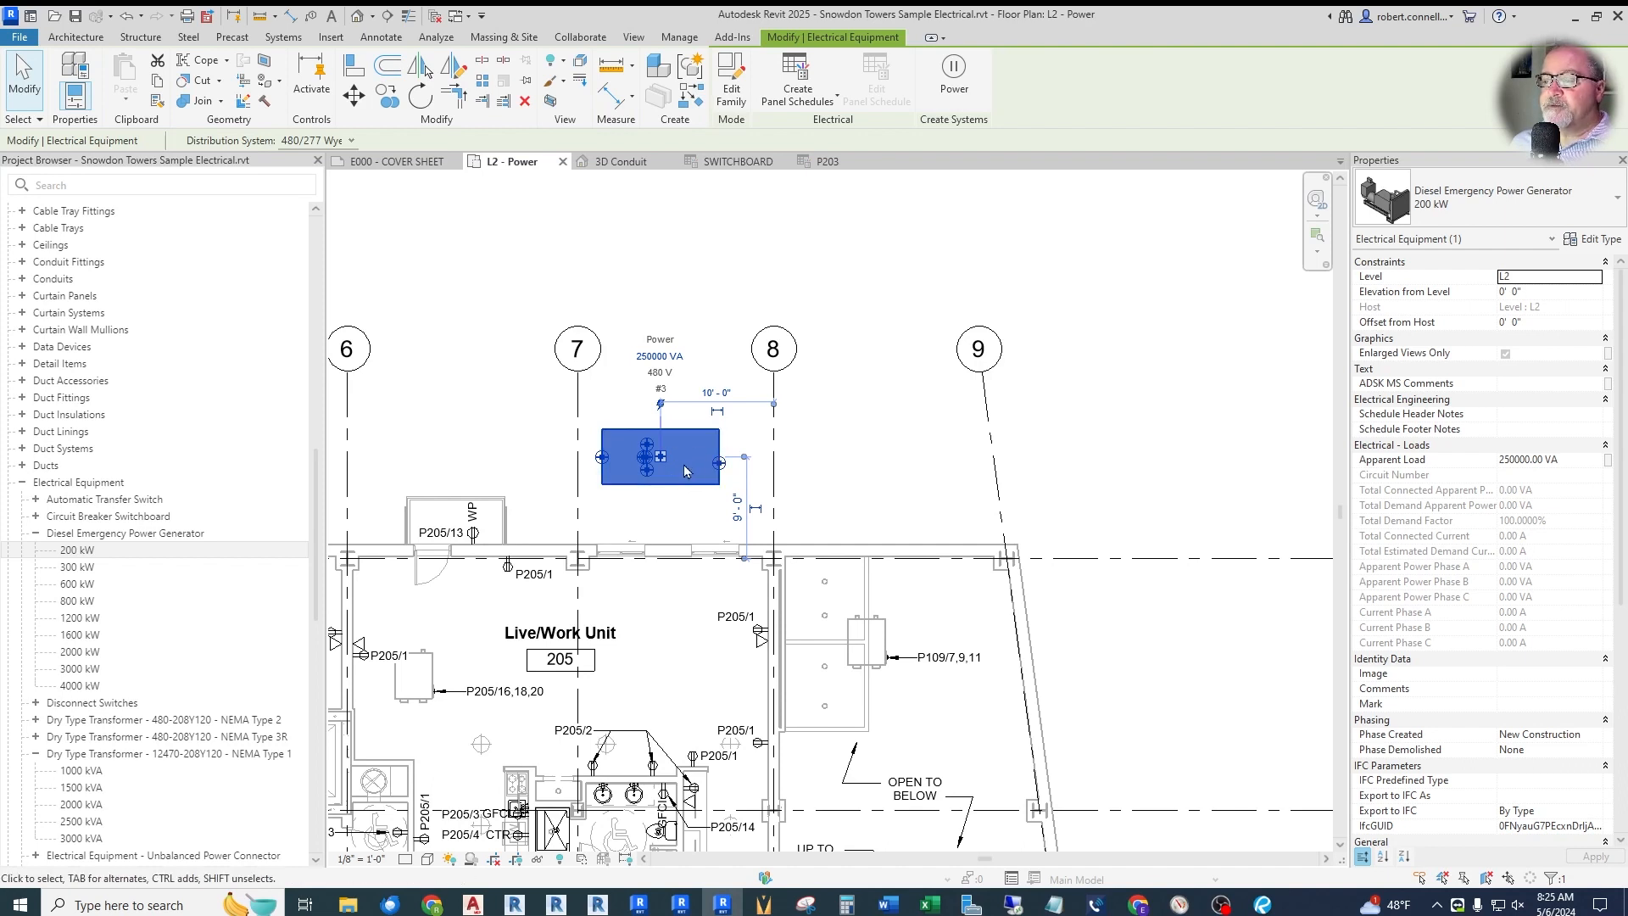
# - Open the generator family for editing and set its Part Type to Switchboard
pyautogui.click(732, 89)
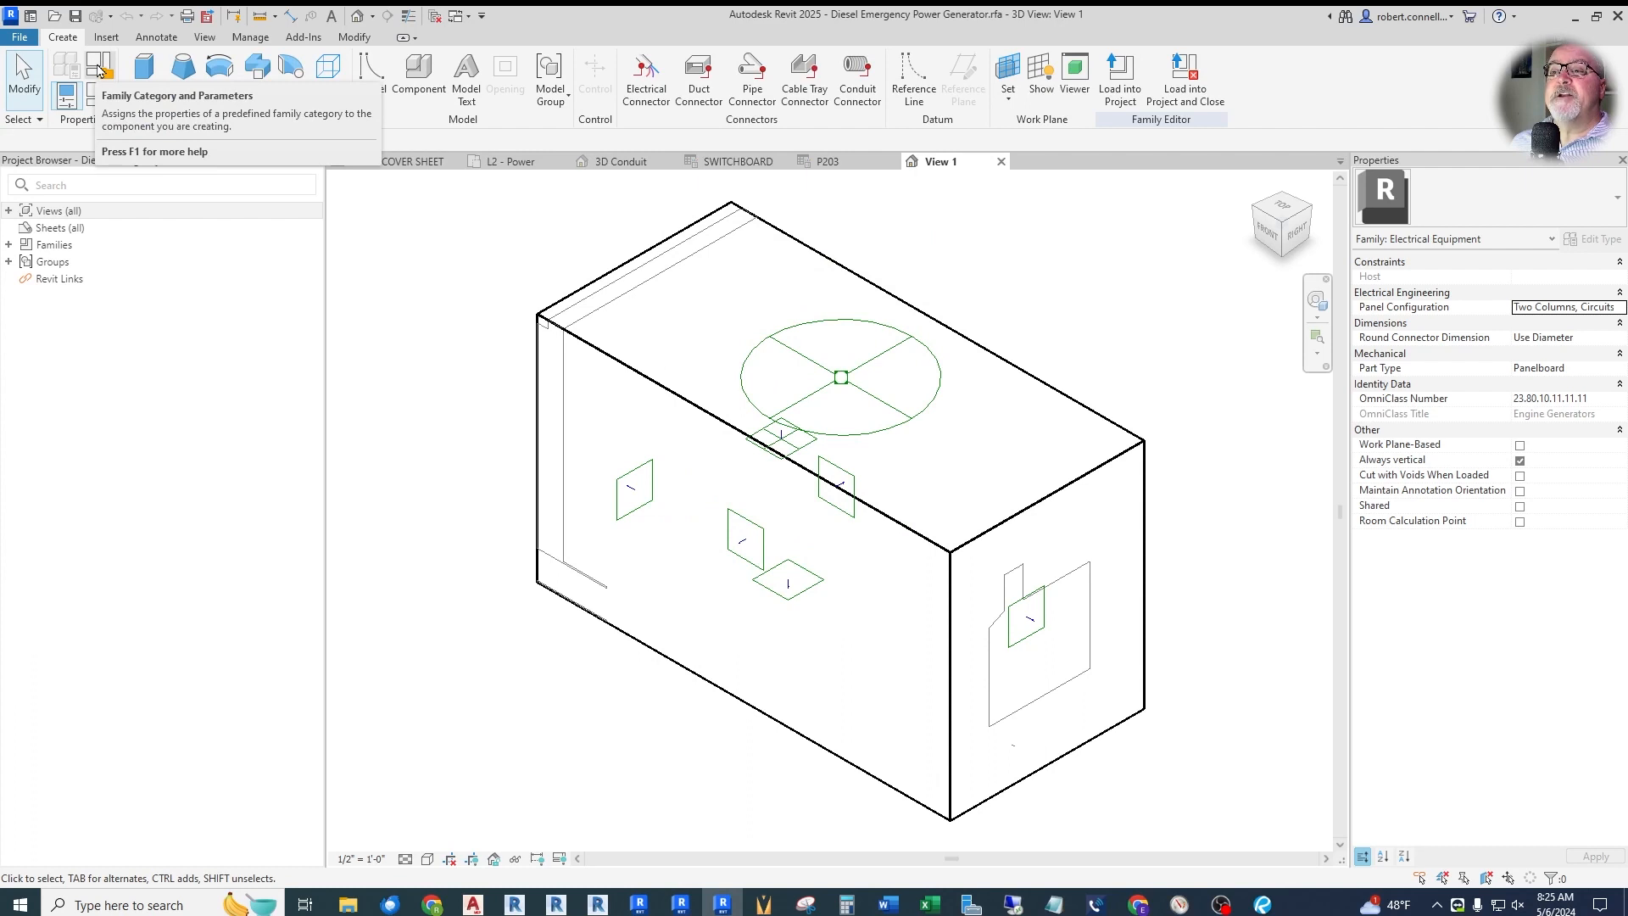
pyautogui.click(100, 69)
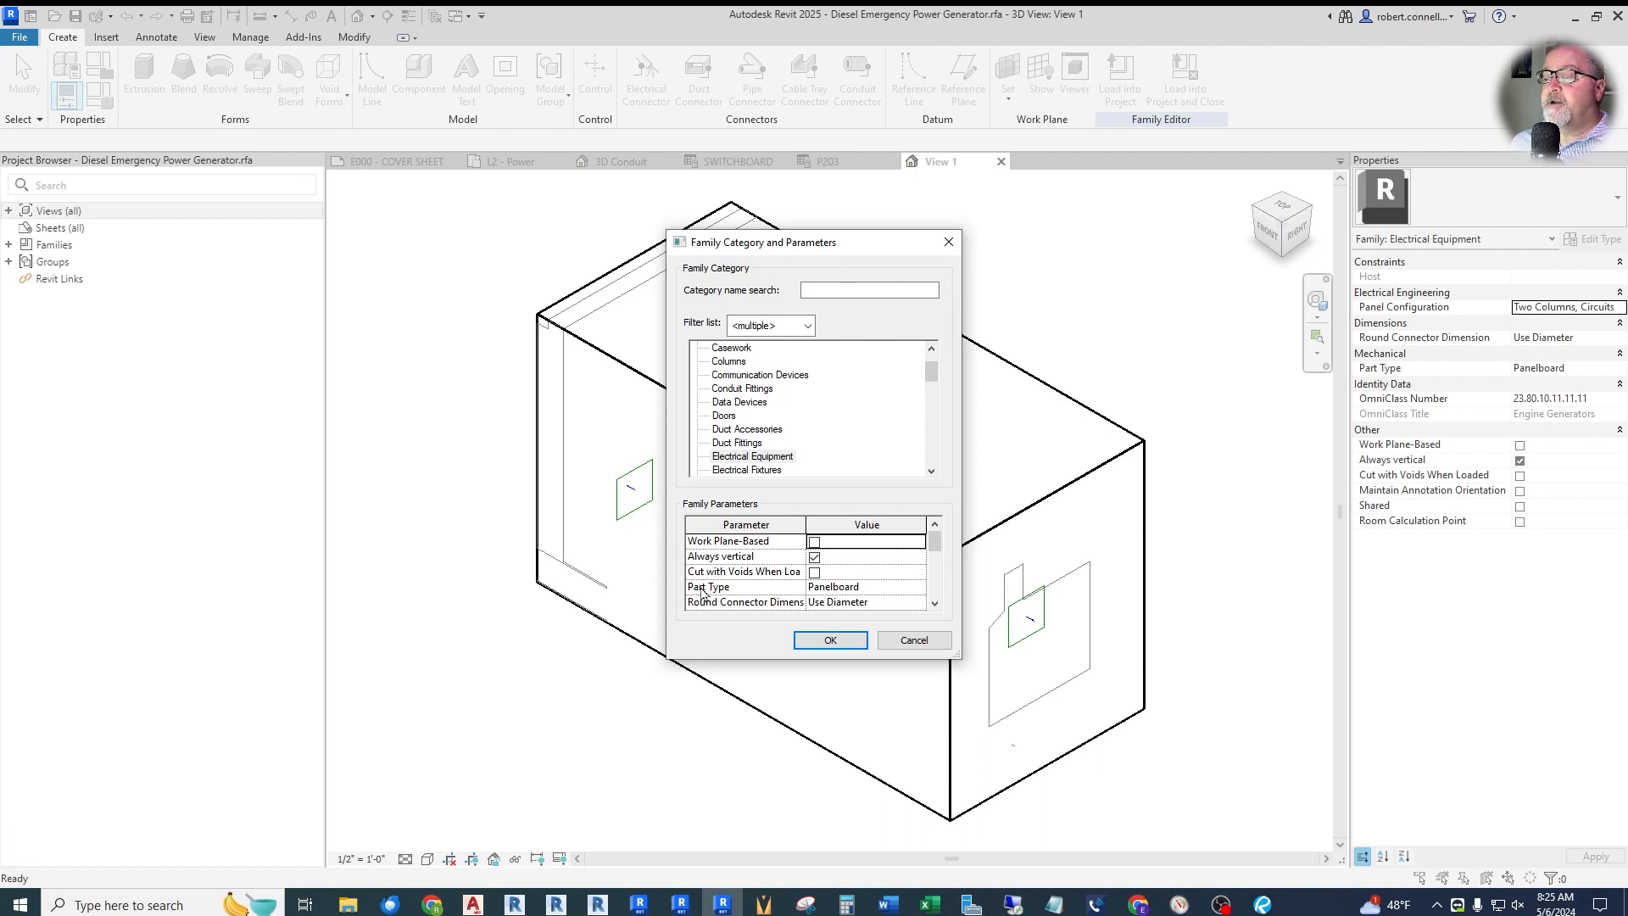
pyautogui.click(896, 591)
pyautogui.click(893, 590)
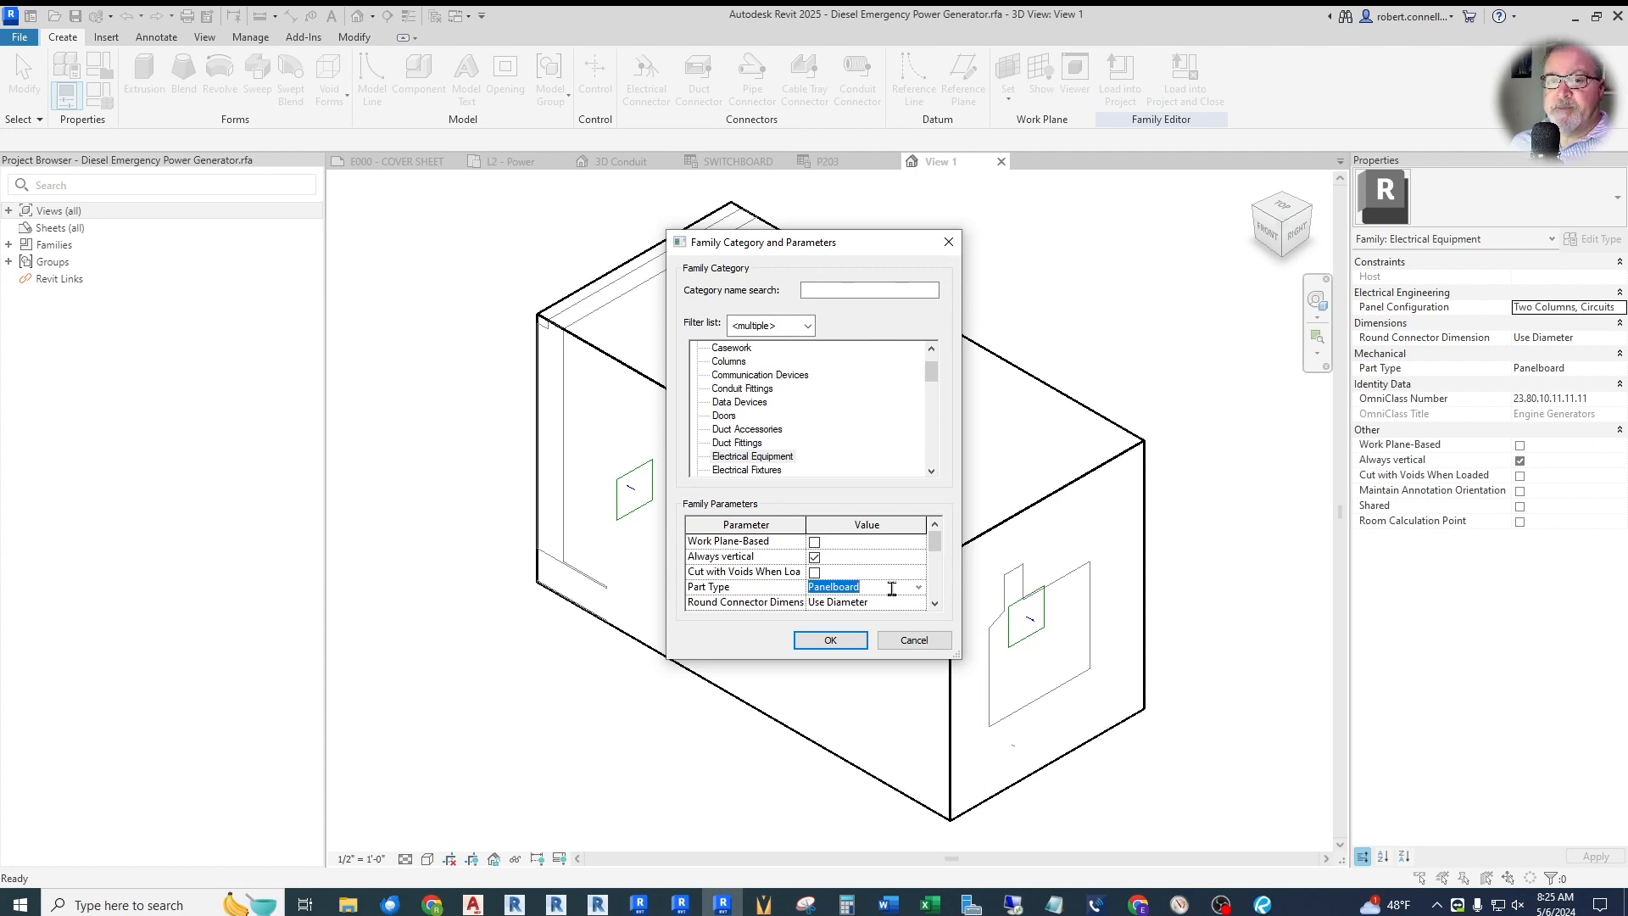
pyautogui.click(919, 588)
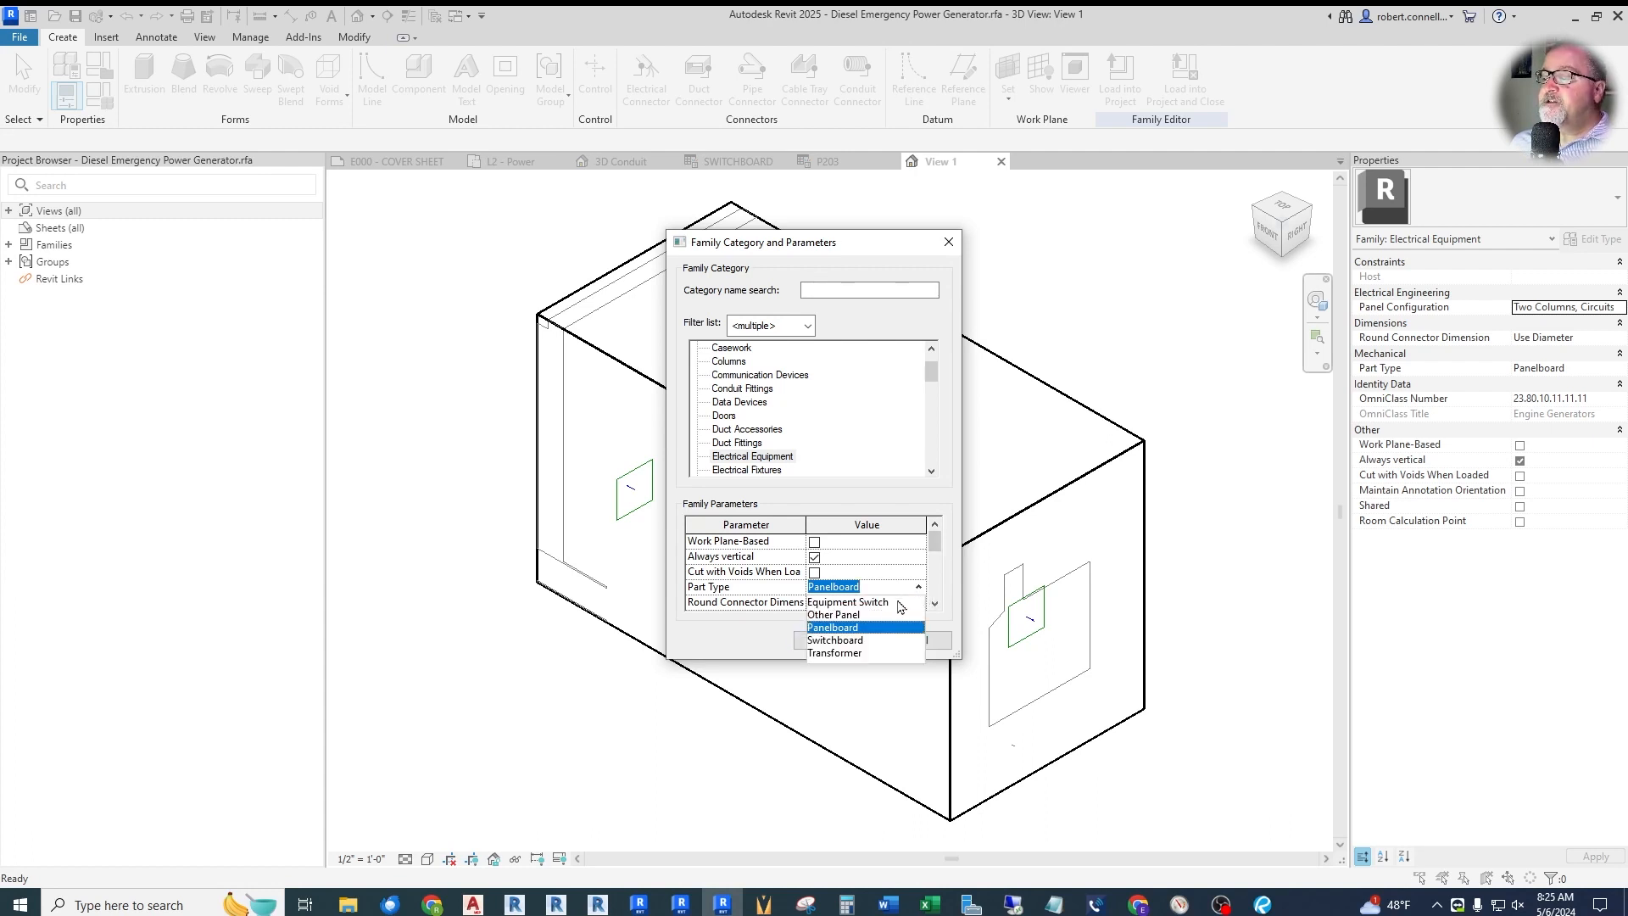
pyautogui.click(852, 640)
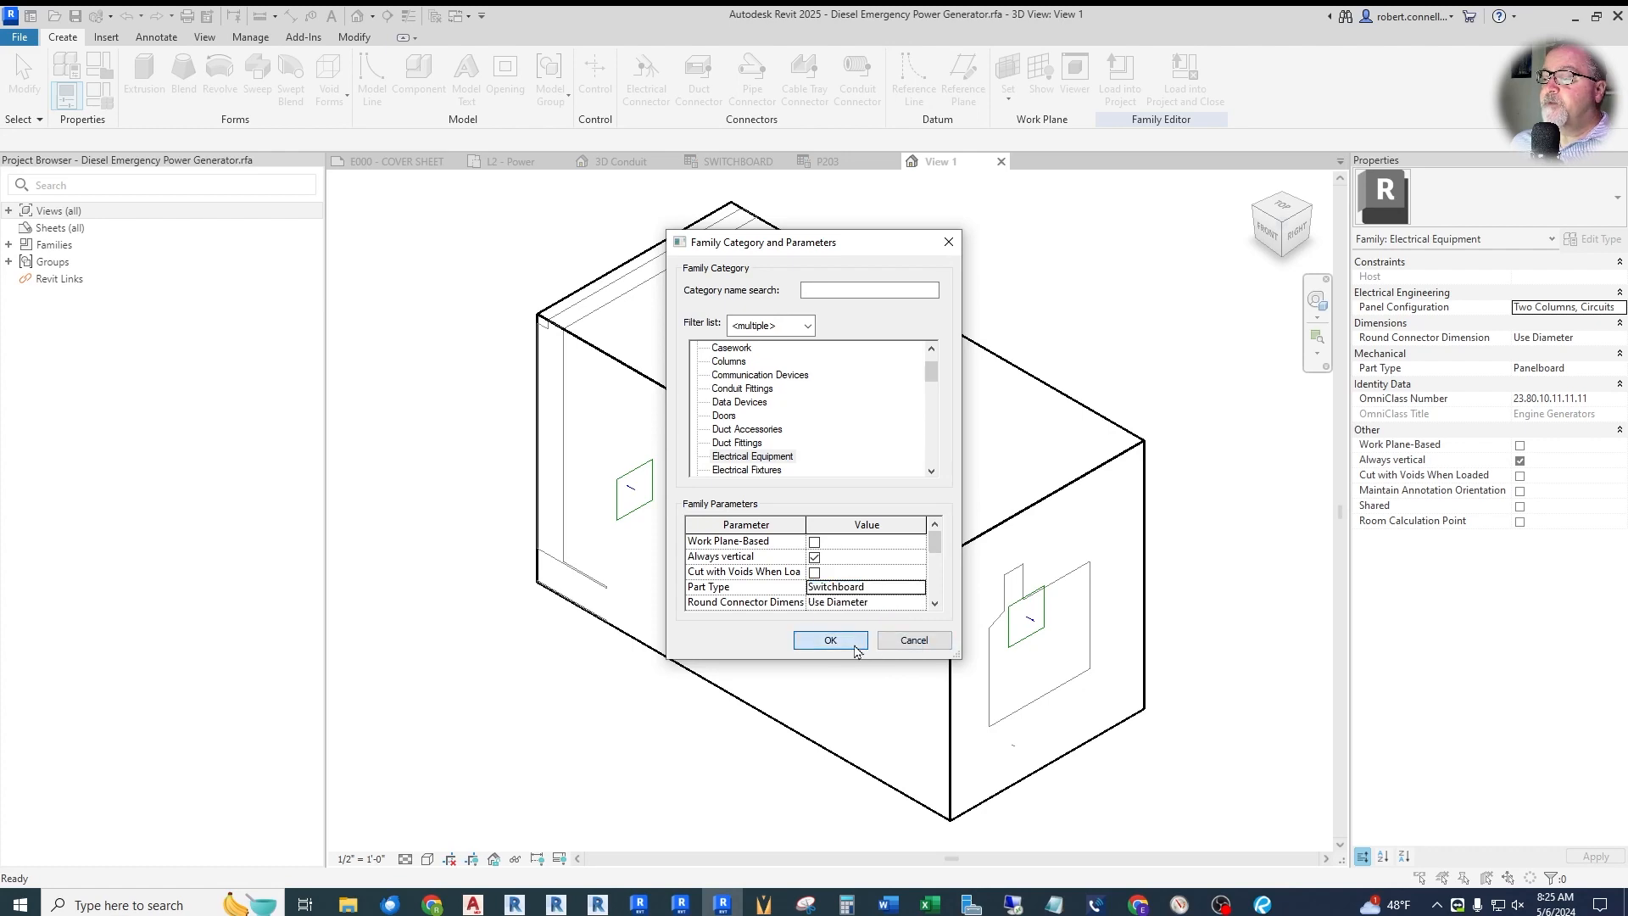
pyautogui.click(854, 647)
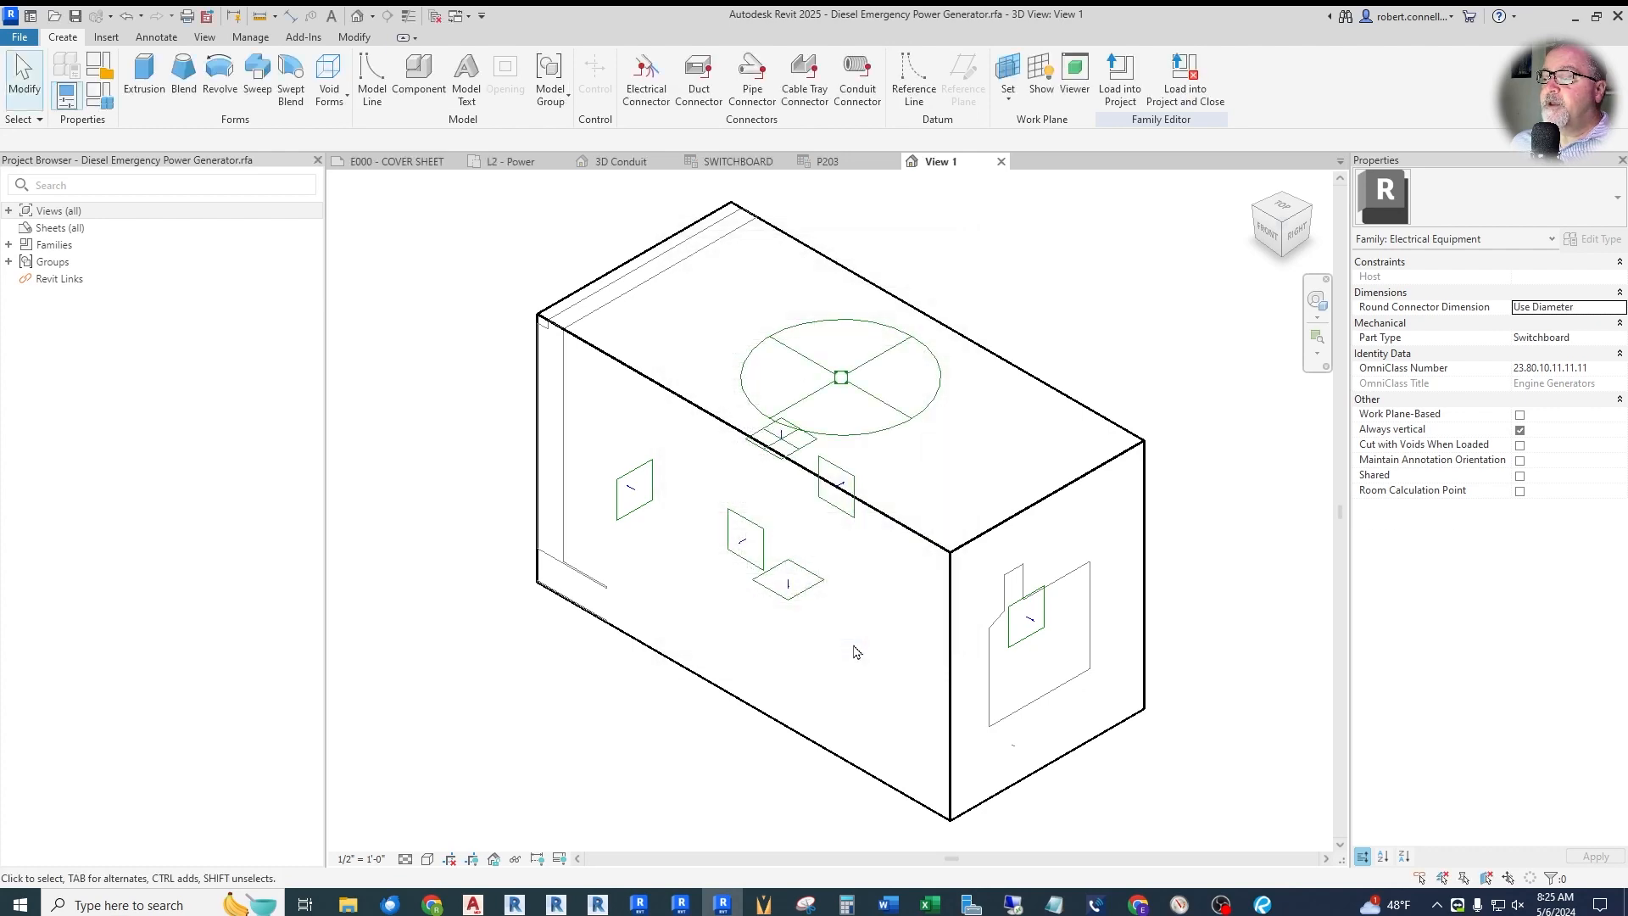
# - Load the edited generator family into the project and close it without saving the file, overwriting the existing version
pyautogui.click(1179, 93)
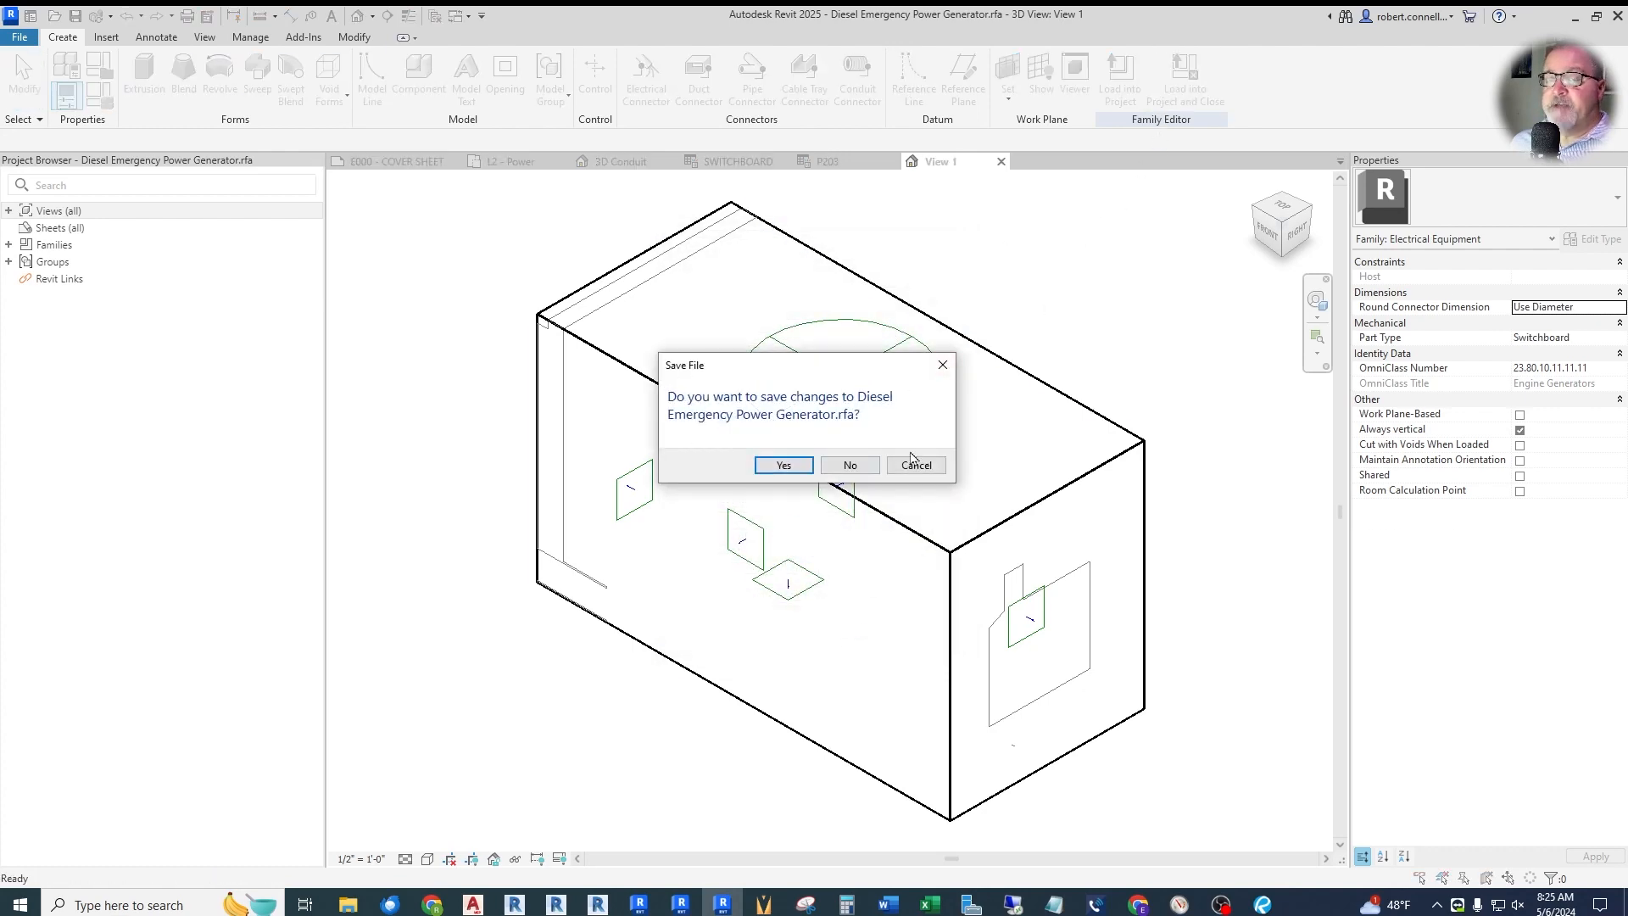
pyautogui.click(847, 465)
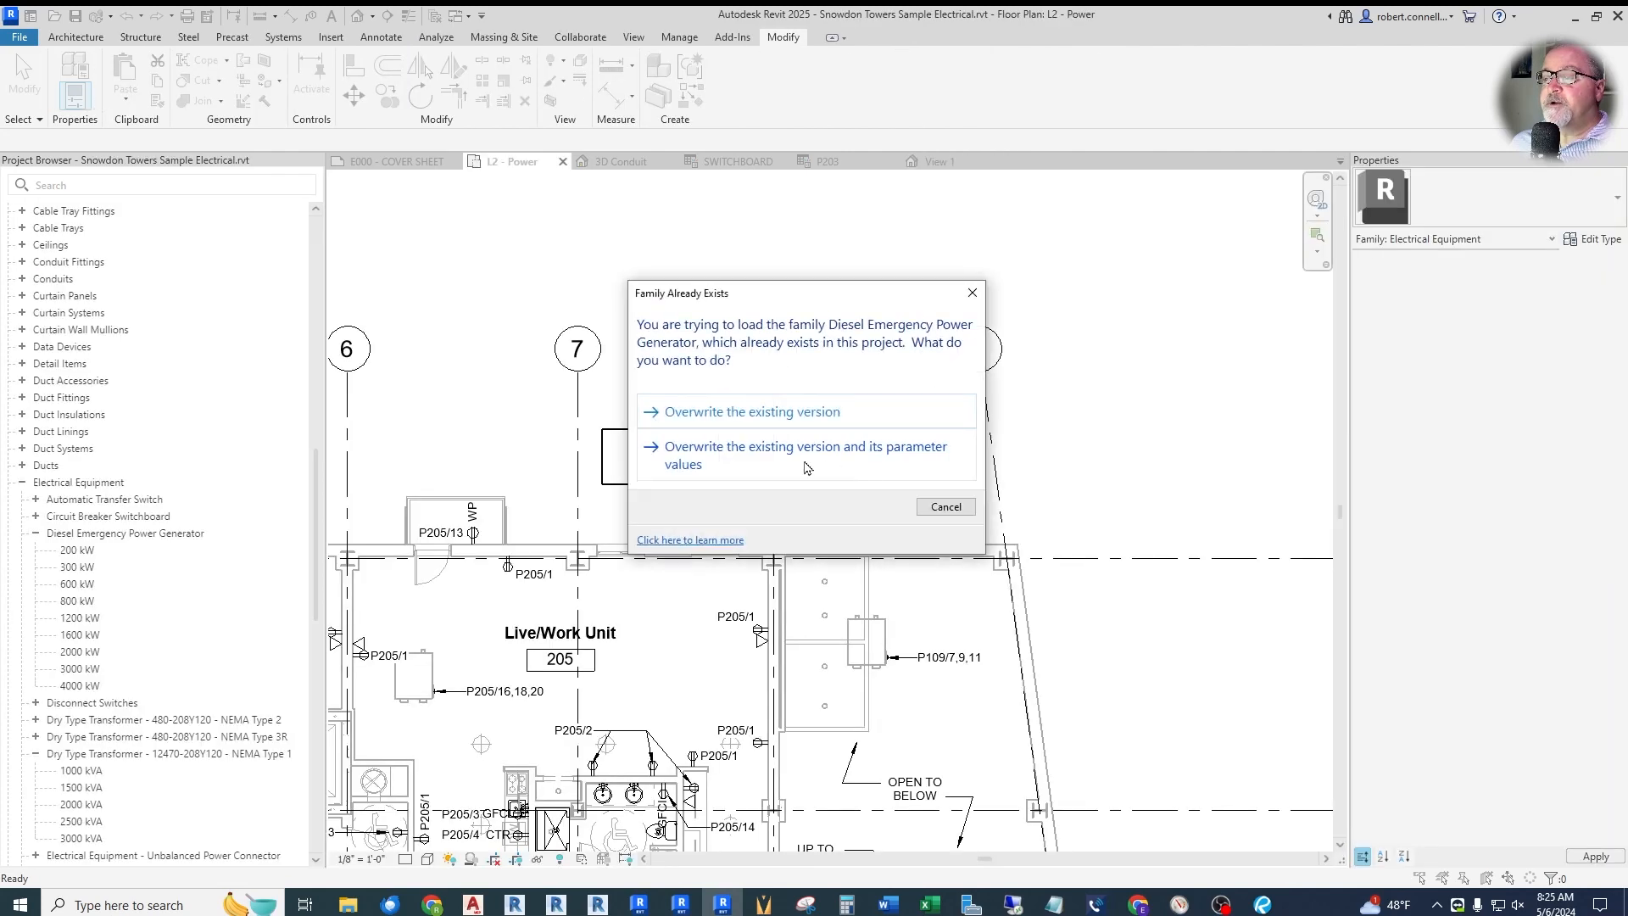
pyautogui.click(750, 413)
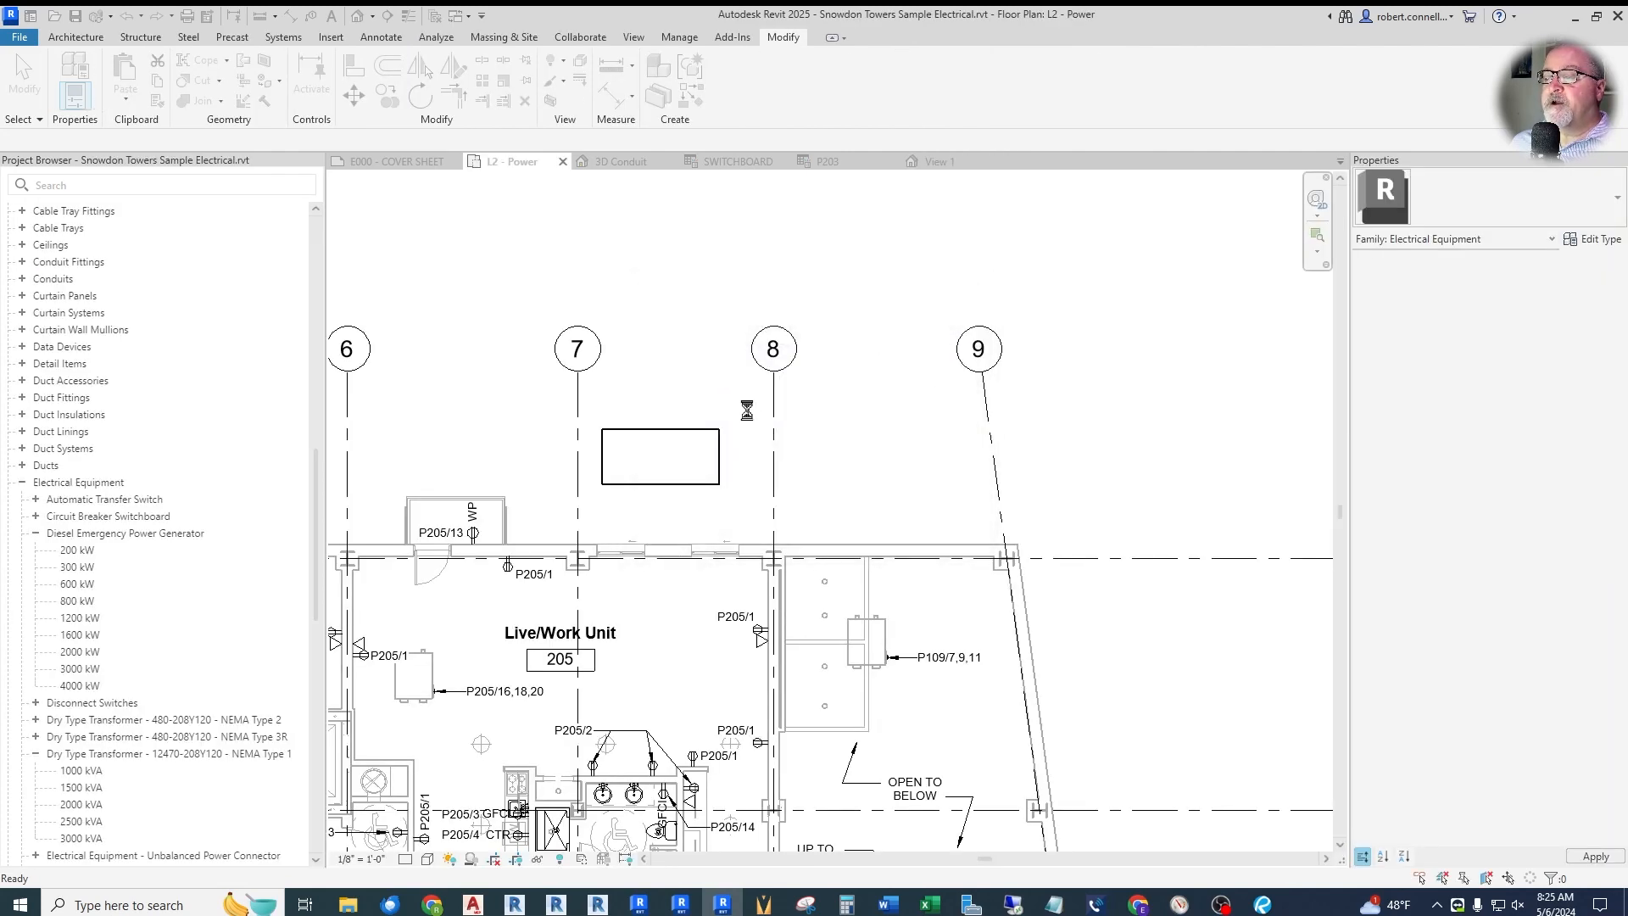
# - Create a panel schedule for the generator from the Switchboard ER template and return to the L2 - Power plan
pyautogui.click(666, 466)
pyautogui.click(807, 90)
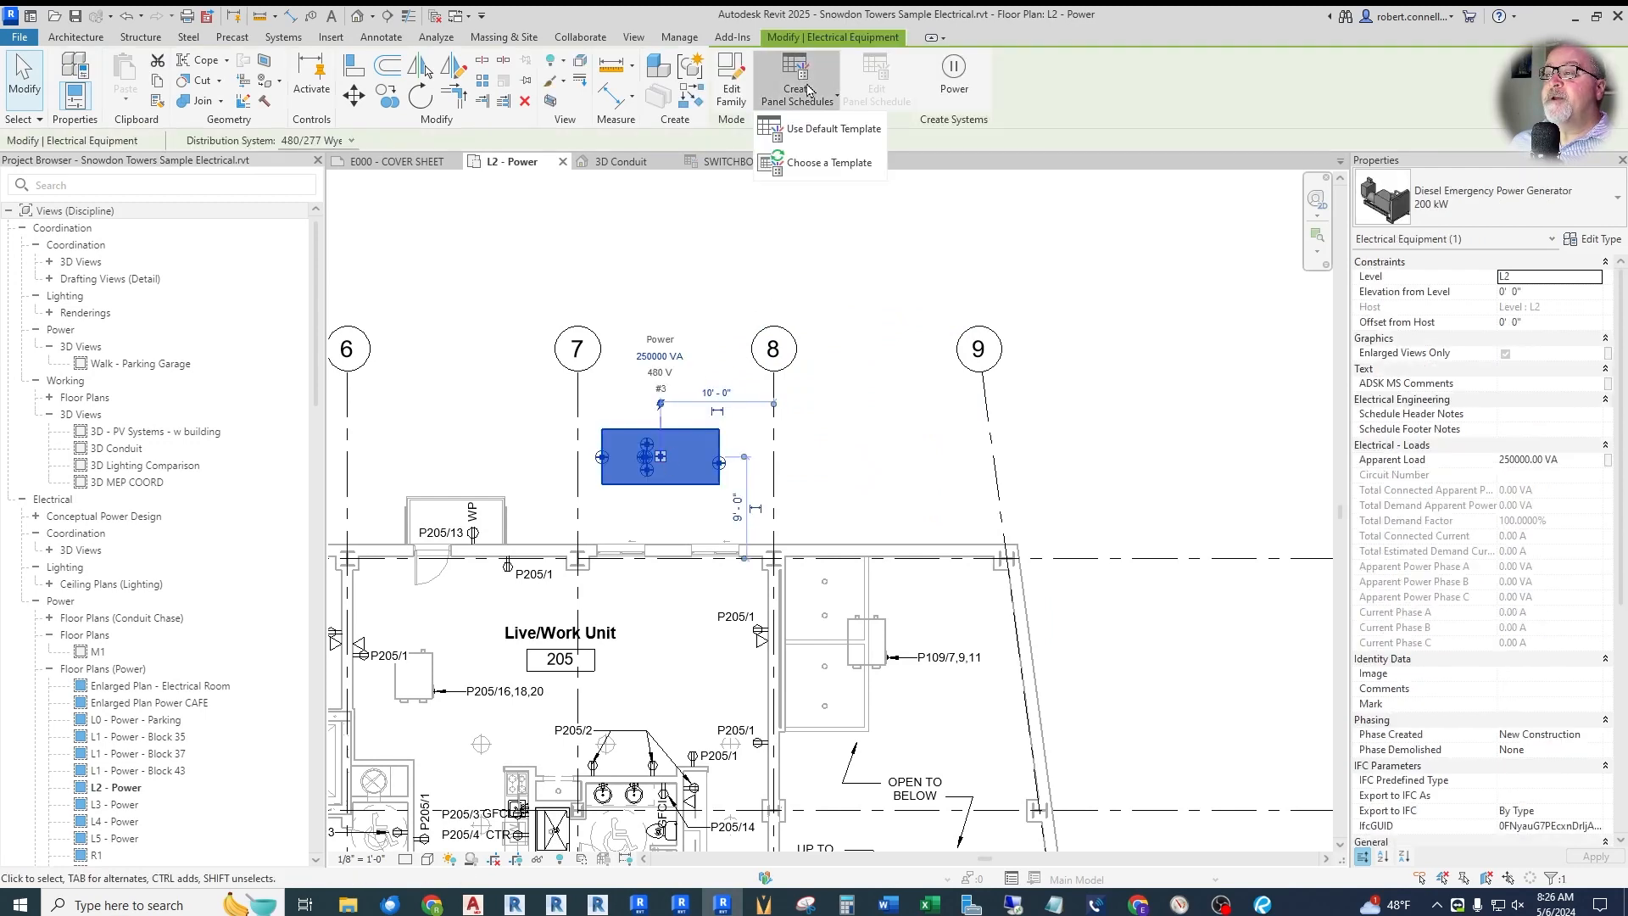
pyautogui.click(814, 163)
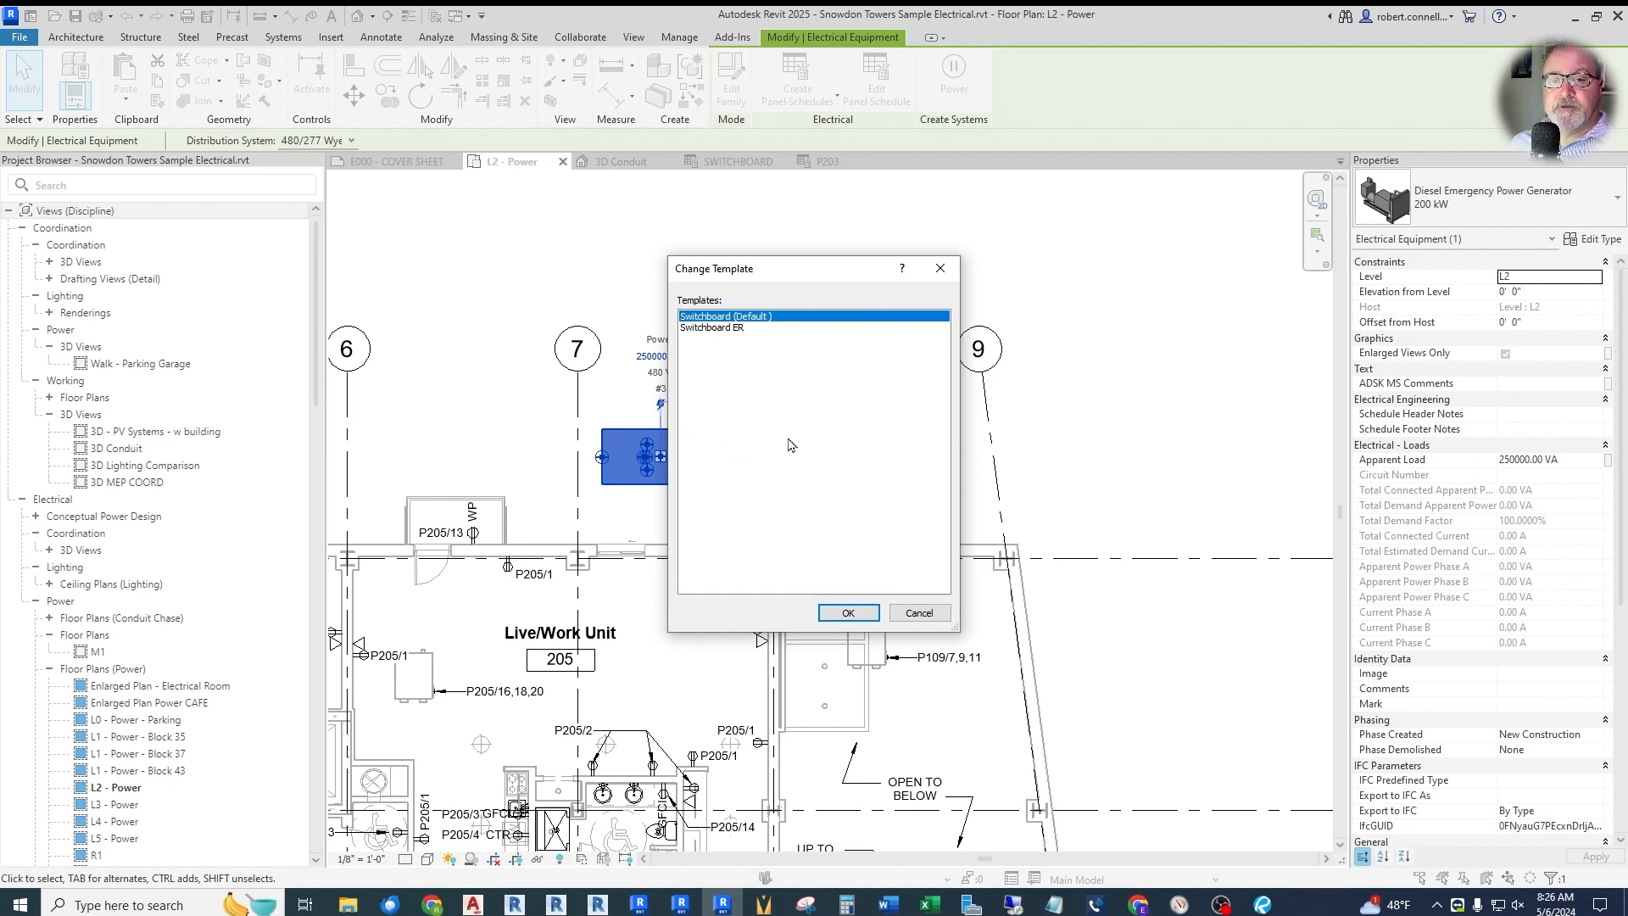
pyautogui.click(720, 329)
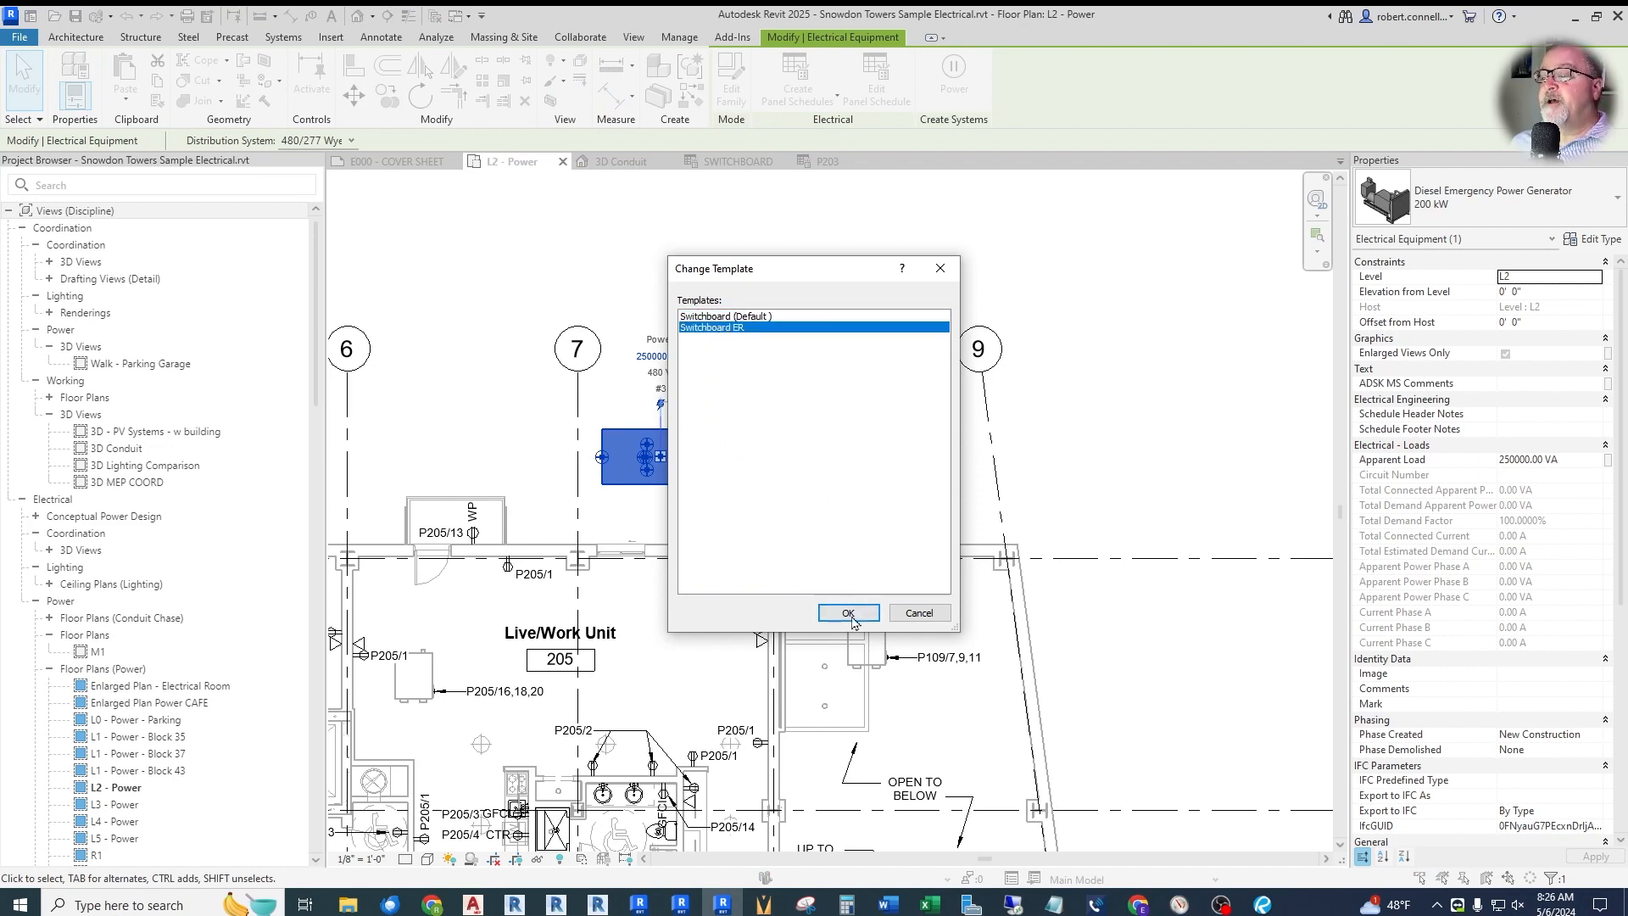
pyautogui.click(847, 612)
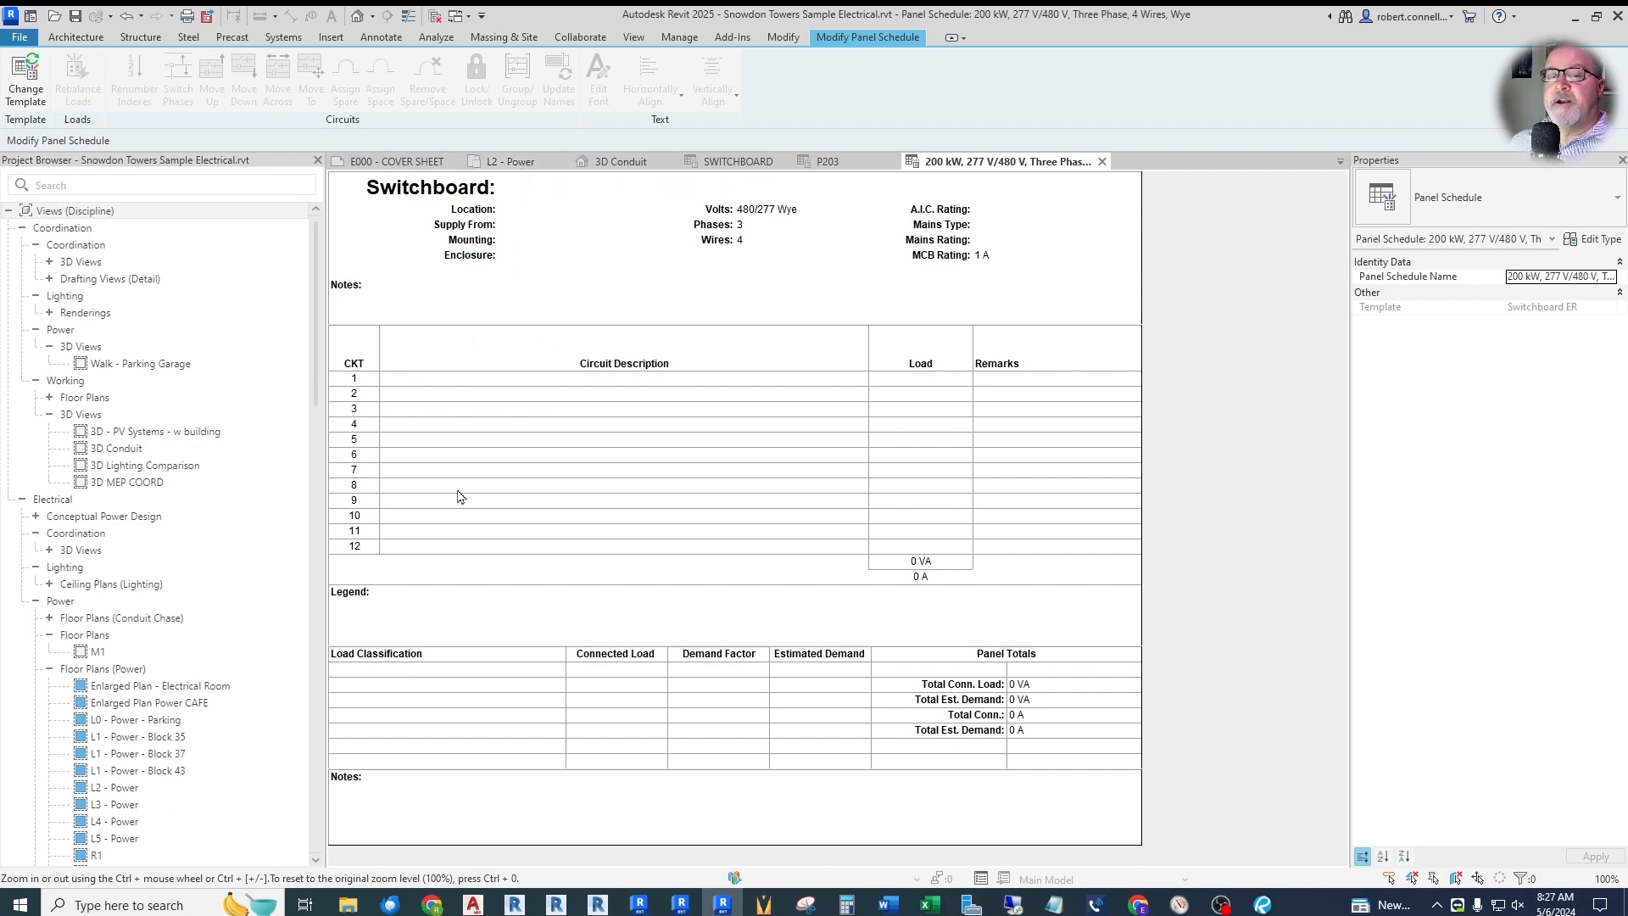
pyautogui.click(511, 161)
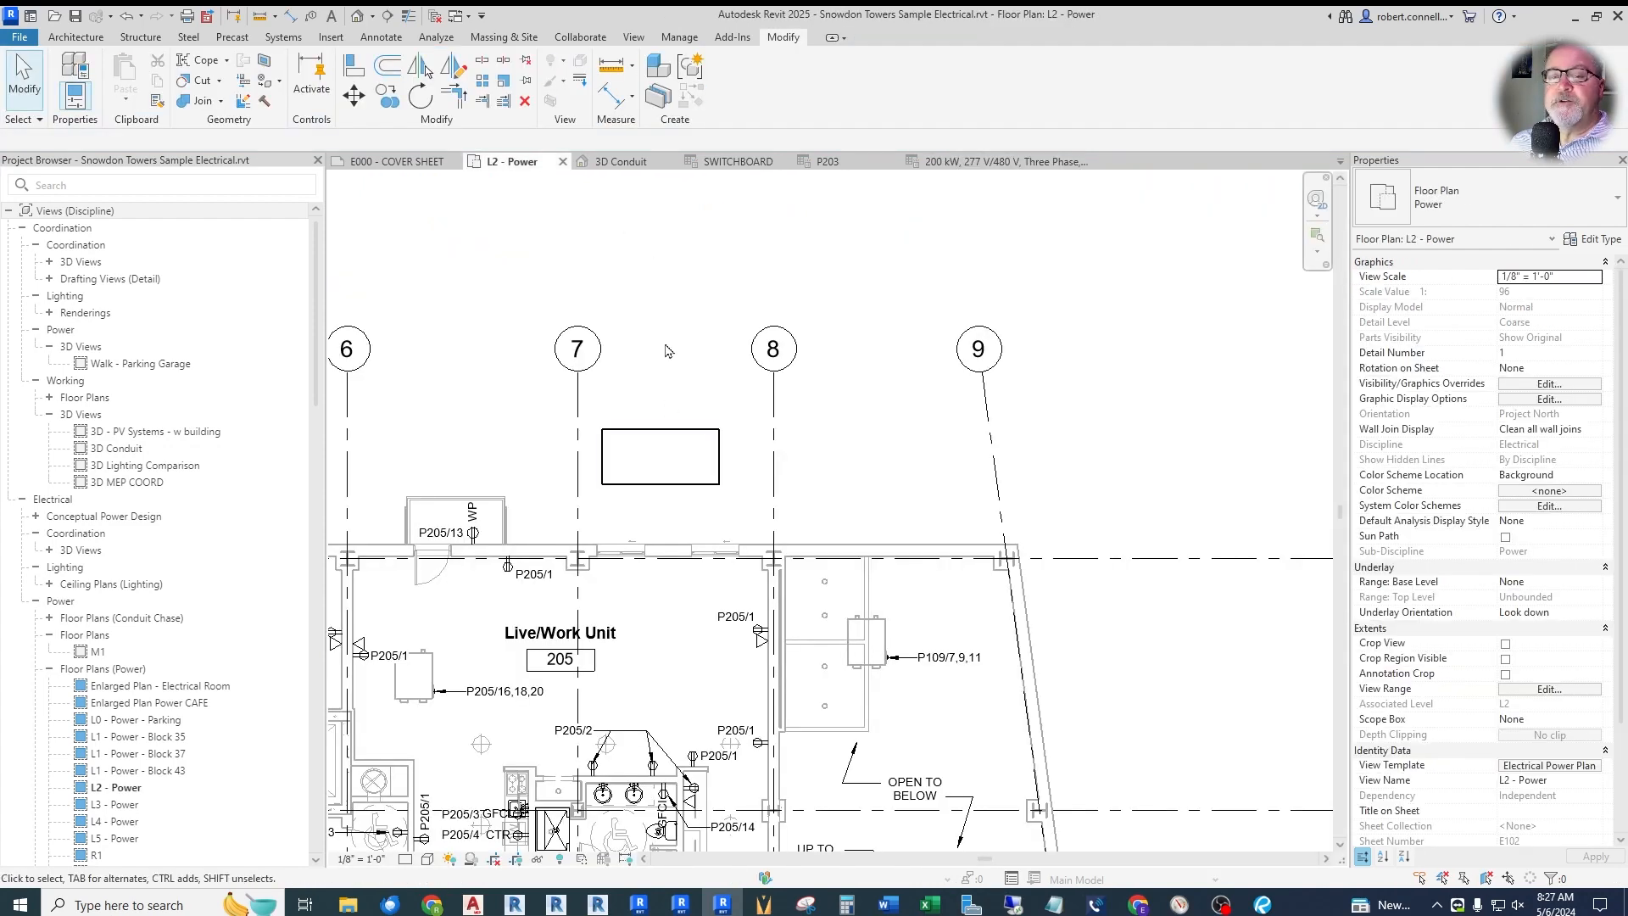
# - Set the Circuit Numbering Option of the diesel emergency generator on the L2 - Power plan to Continue Numbering
pyautogui.click(676, 462)
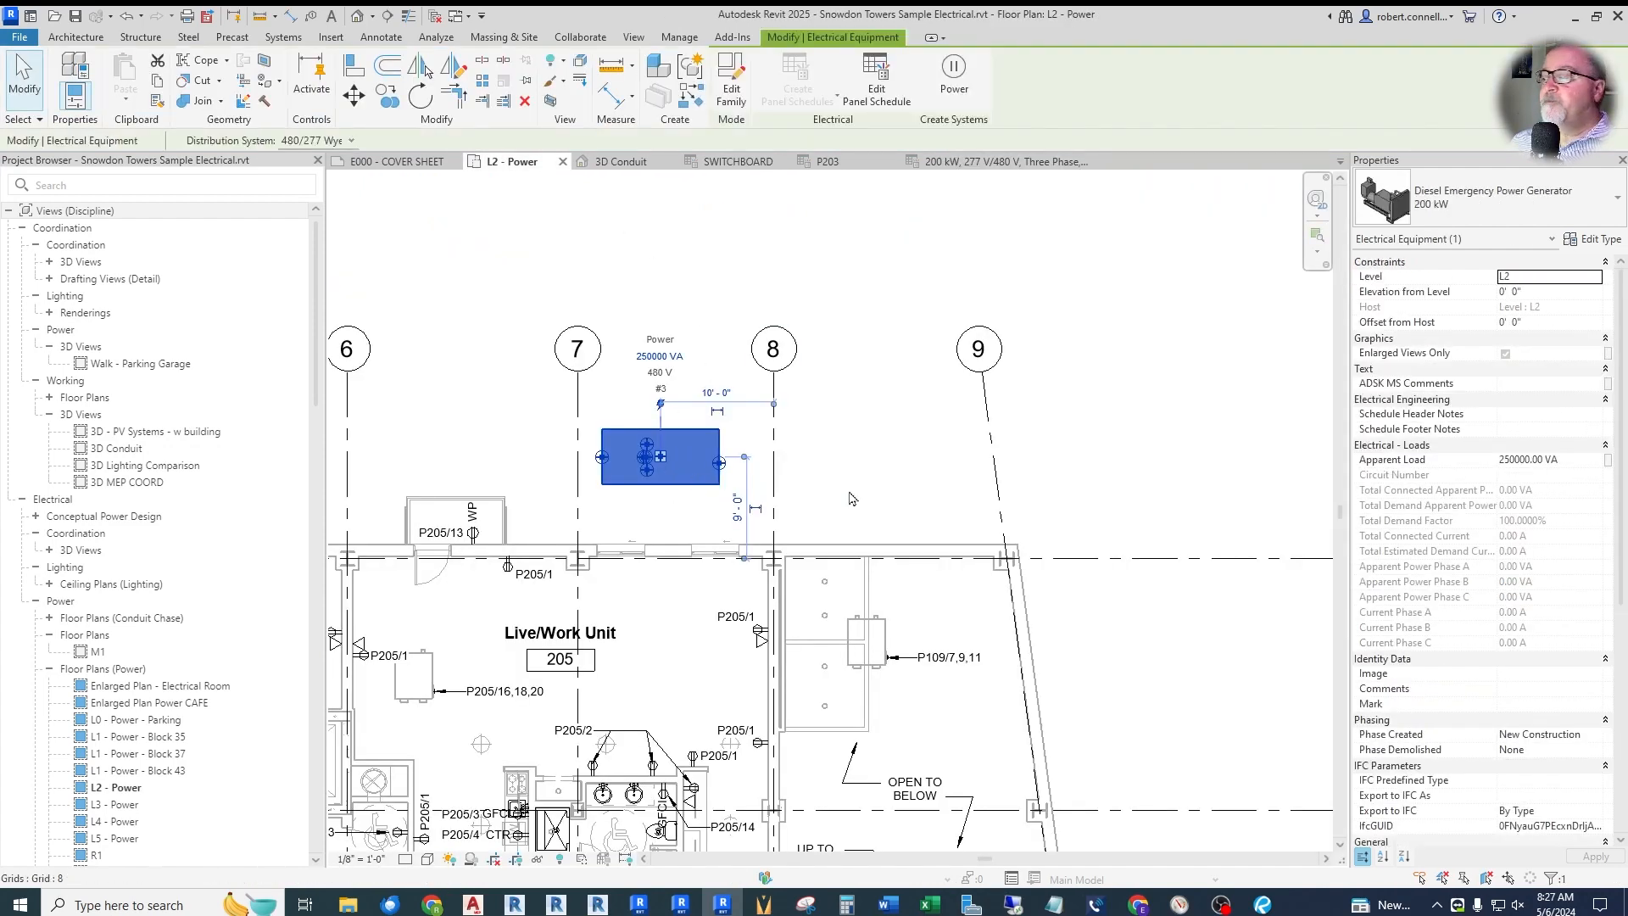
pyautogui.scroll(-5, 1570, 559)
pyautogui.scroll(-3, 1571, 561)
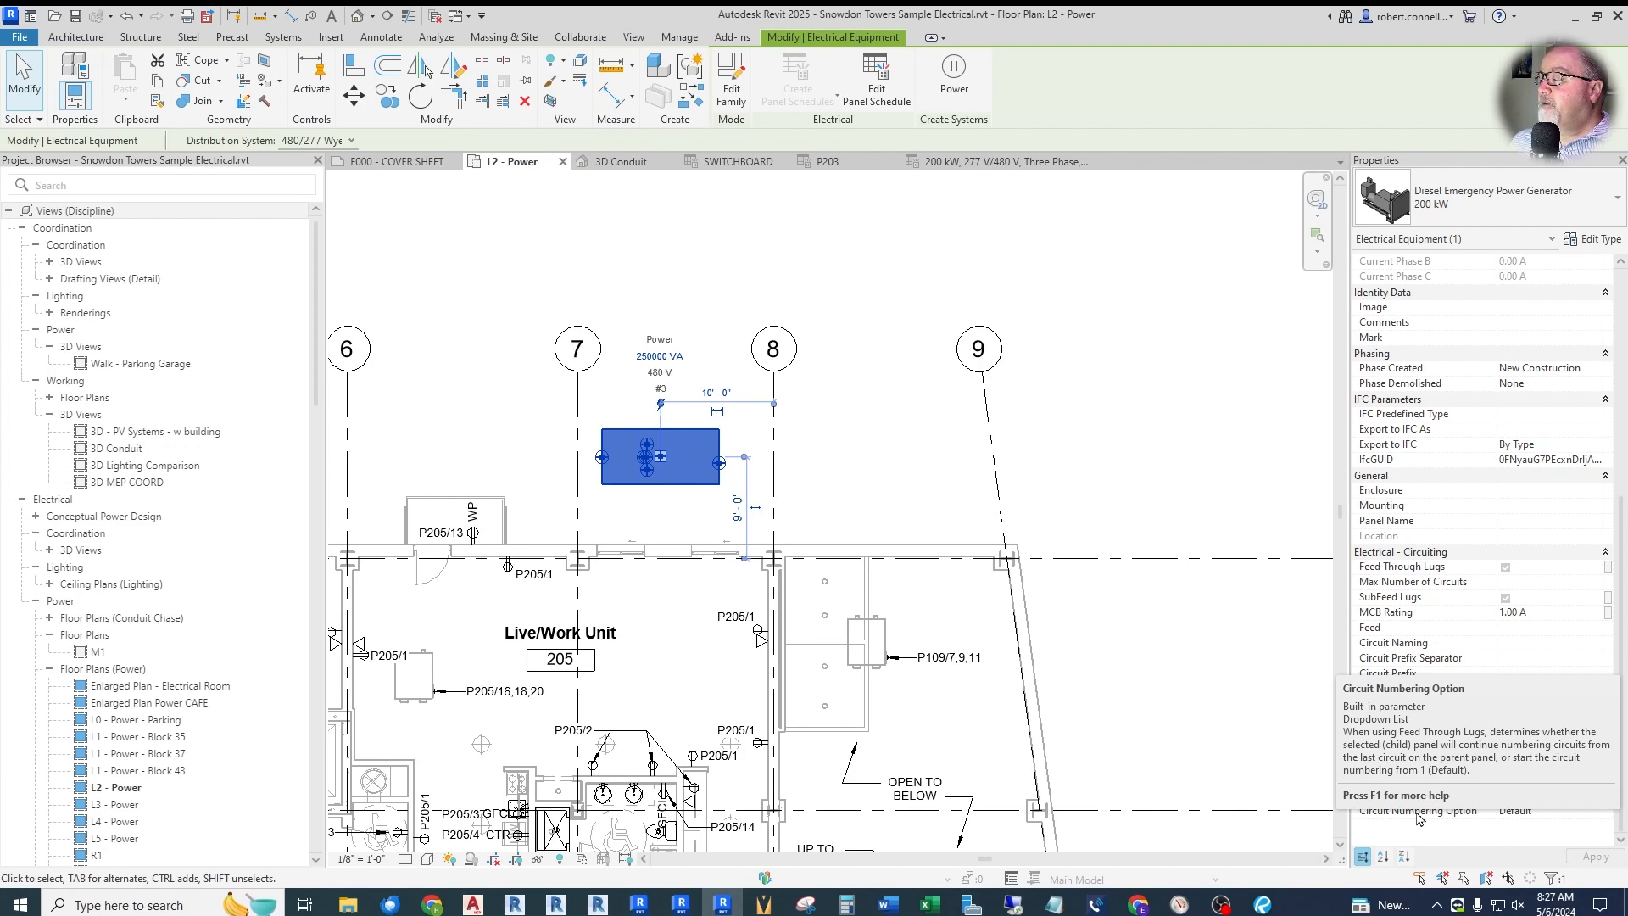
pyautogui.click(1542, 810)
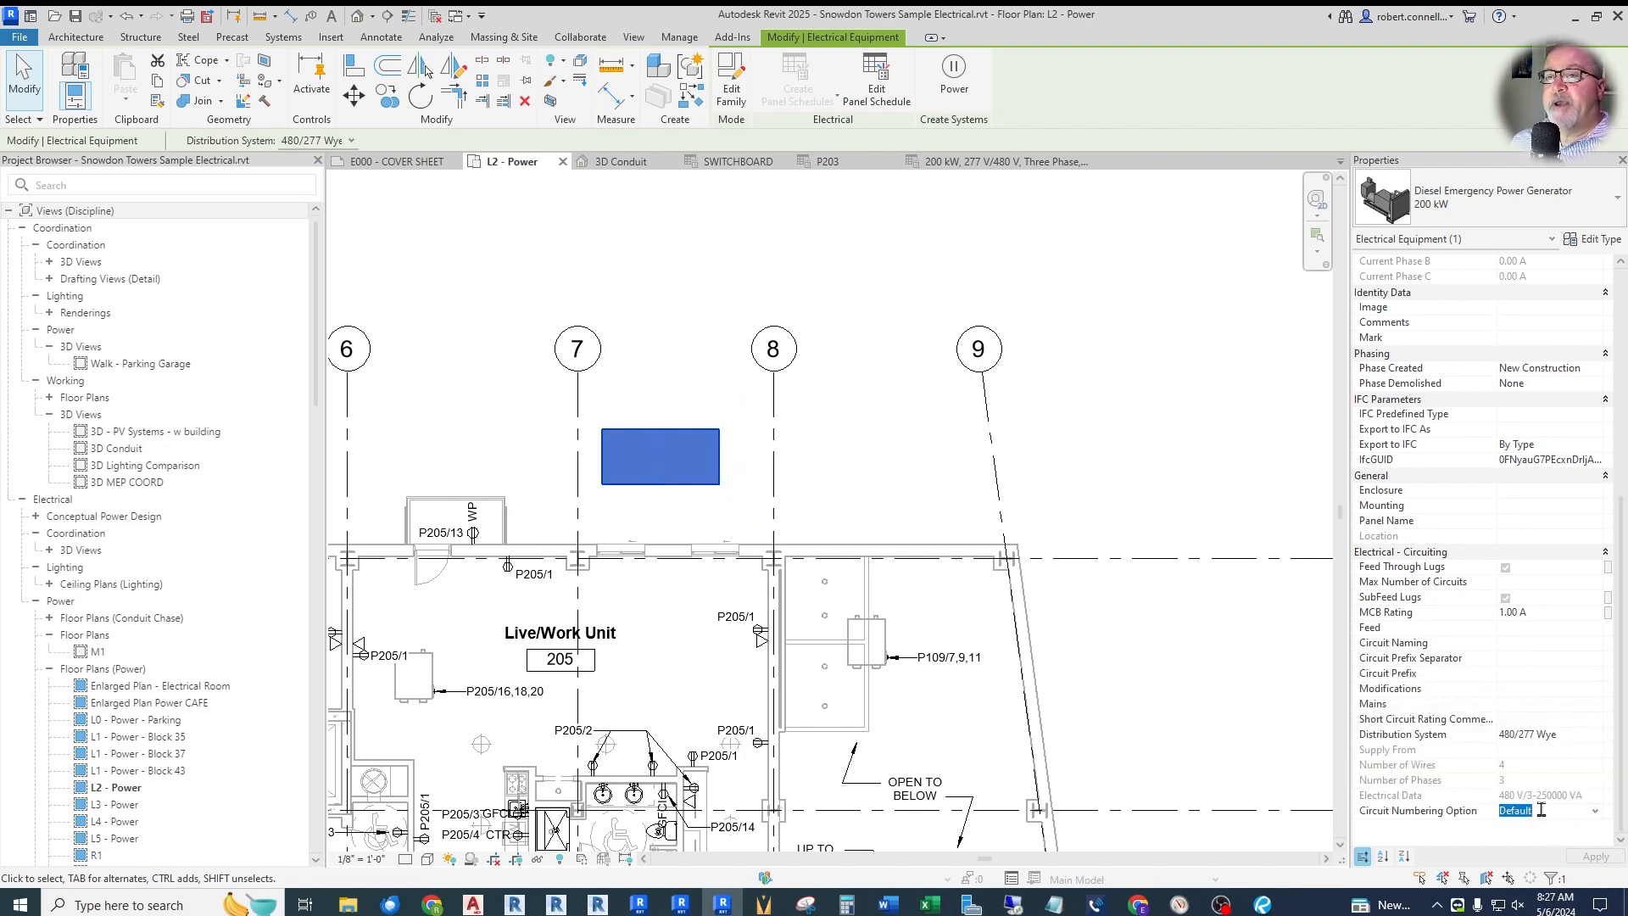
pyautogui.click(1596, 811)
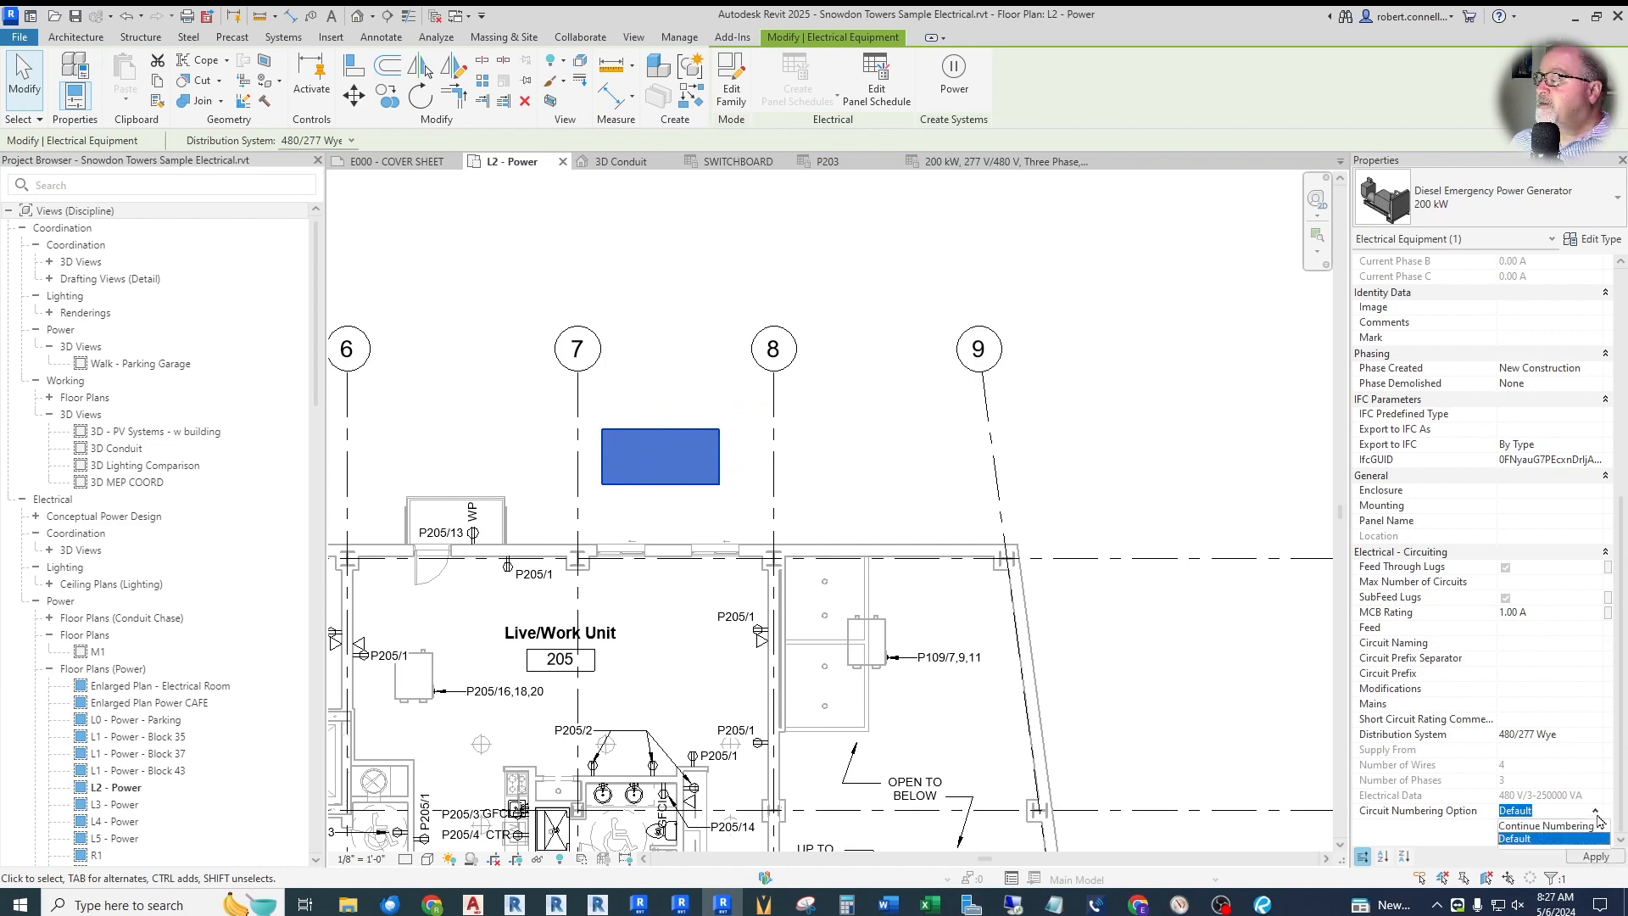
pyautogui.click(1537, 828)
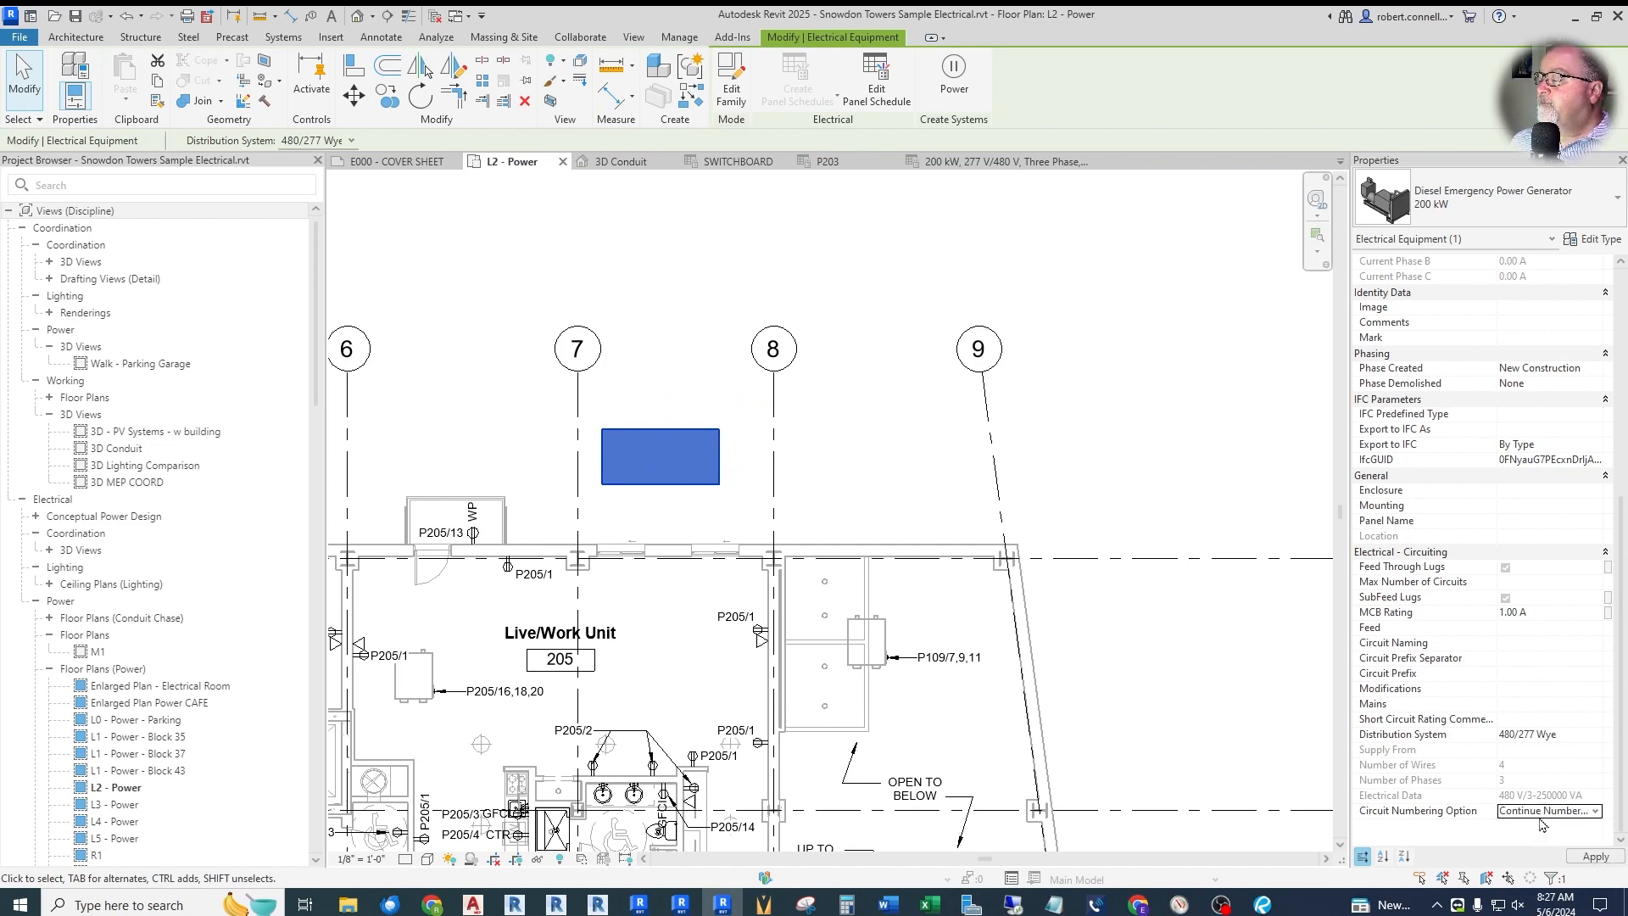
pyautogui.click(1592, 857)
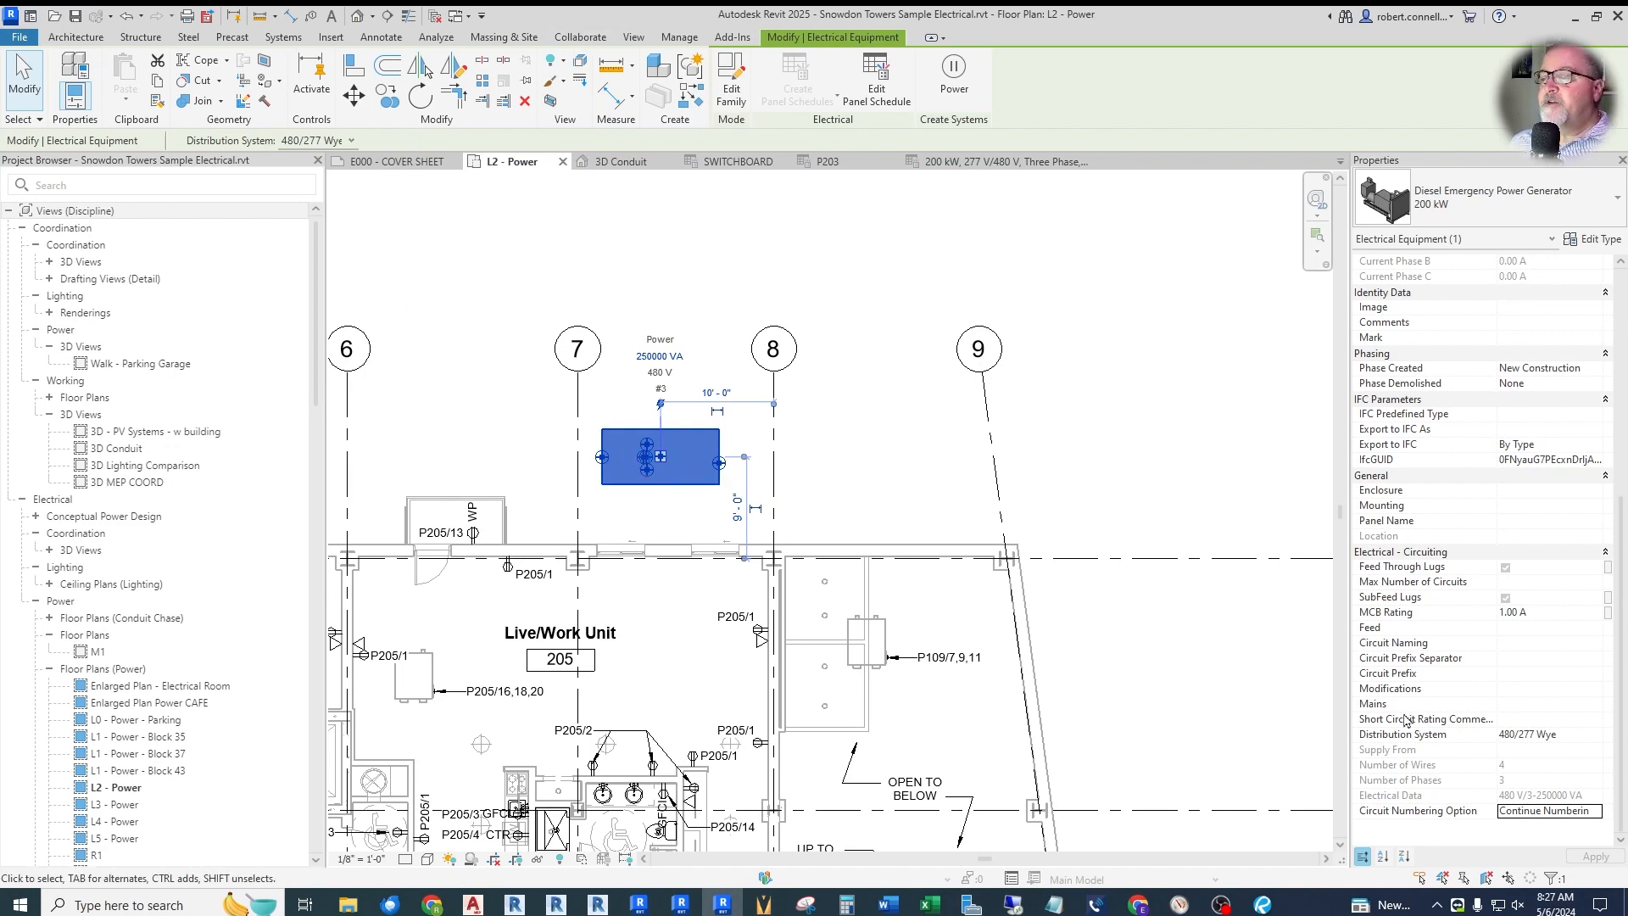
pyautogui.press('Escape')
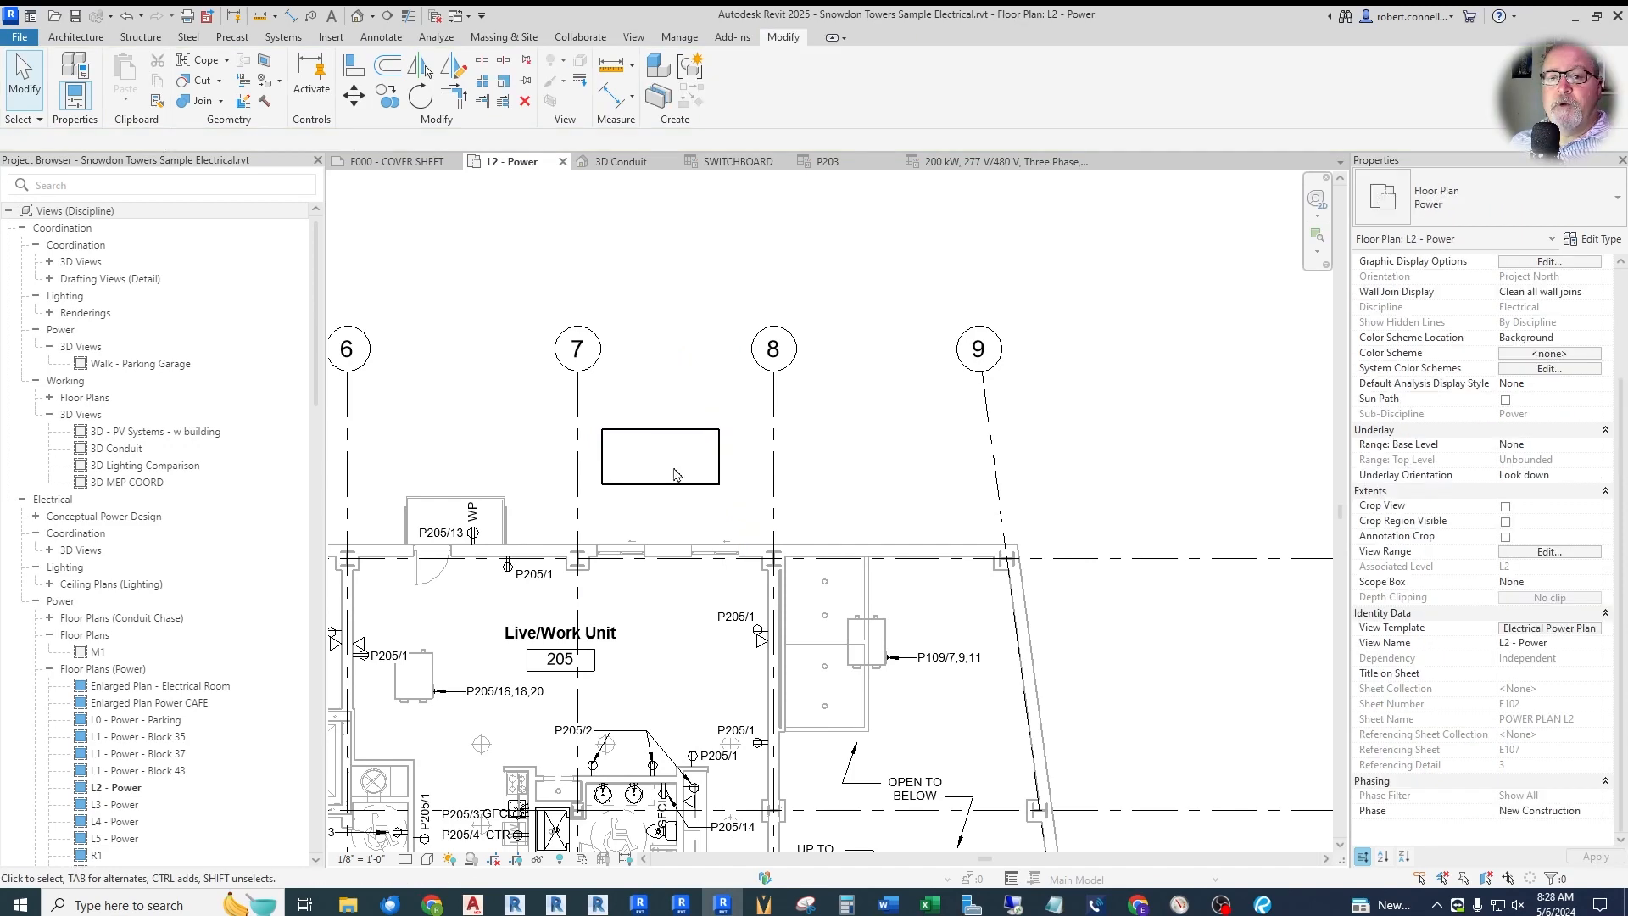
# - Expand the project's list of panel schedules and change the panel name in the P203 schedule's header to U203
pyautogui.scroll(-5, 676, 474)
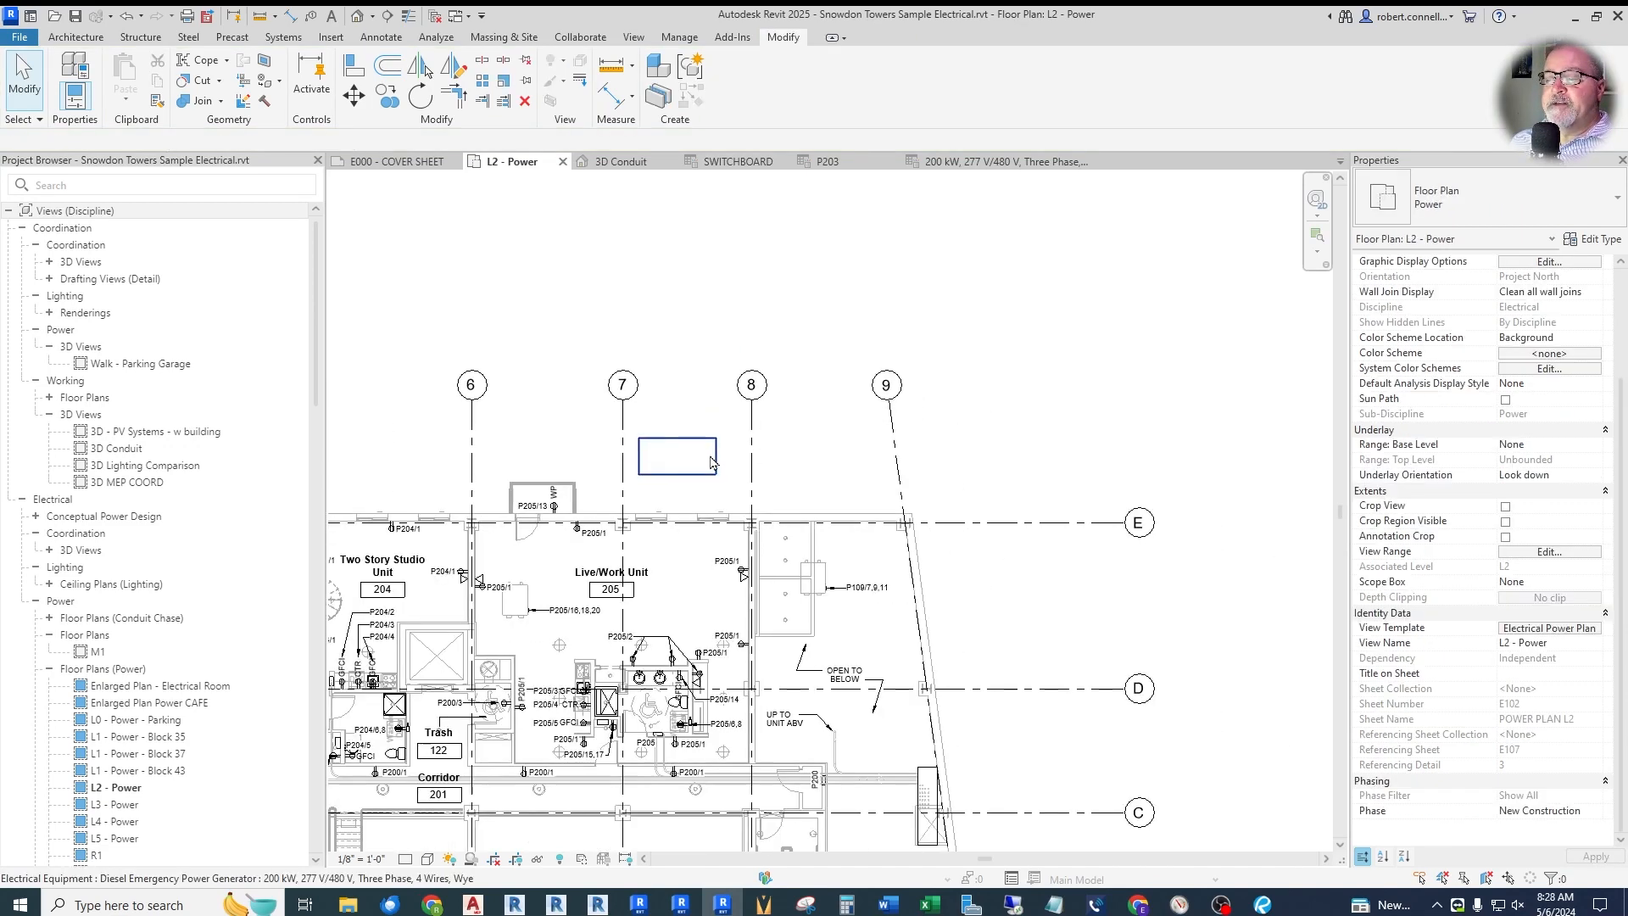
pyautogui.scroll(-4, 147, 681)
pyautogui.scroll(5, 162, 551)
pyautogui.moveTo(315, 387); pyautogui.dragTo(309, 526)
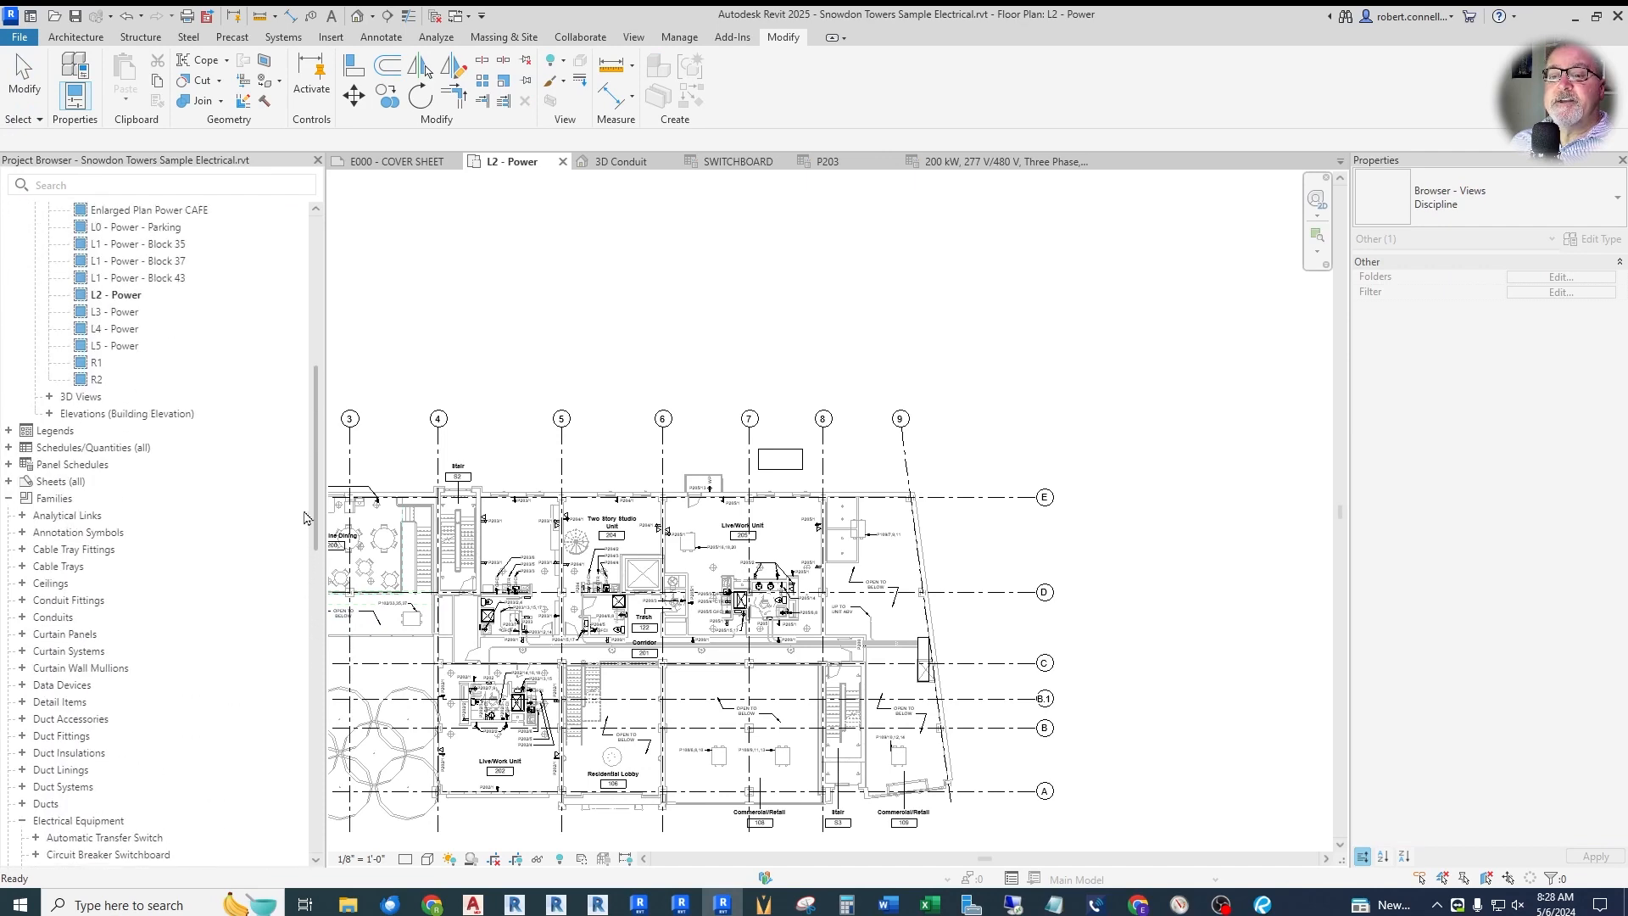
pyautogui.click(8, 465)
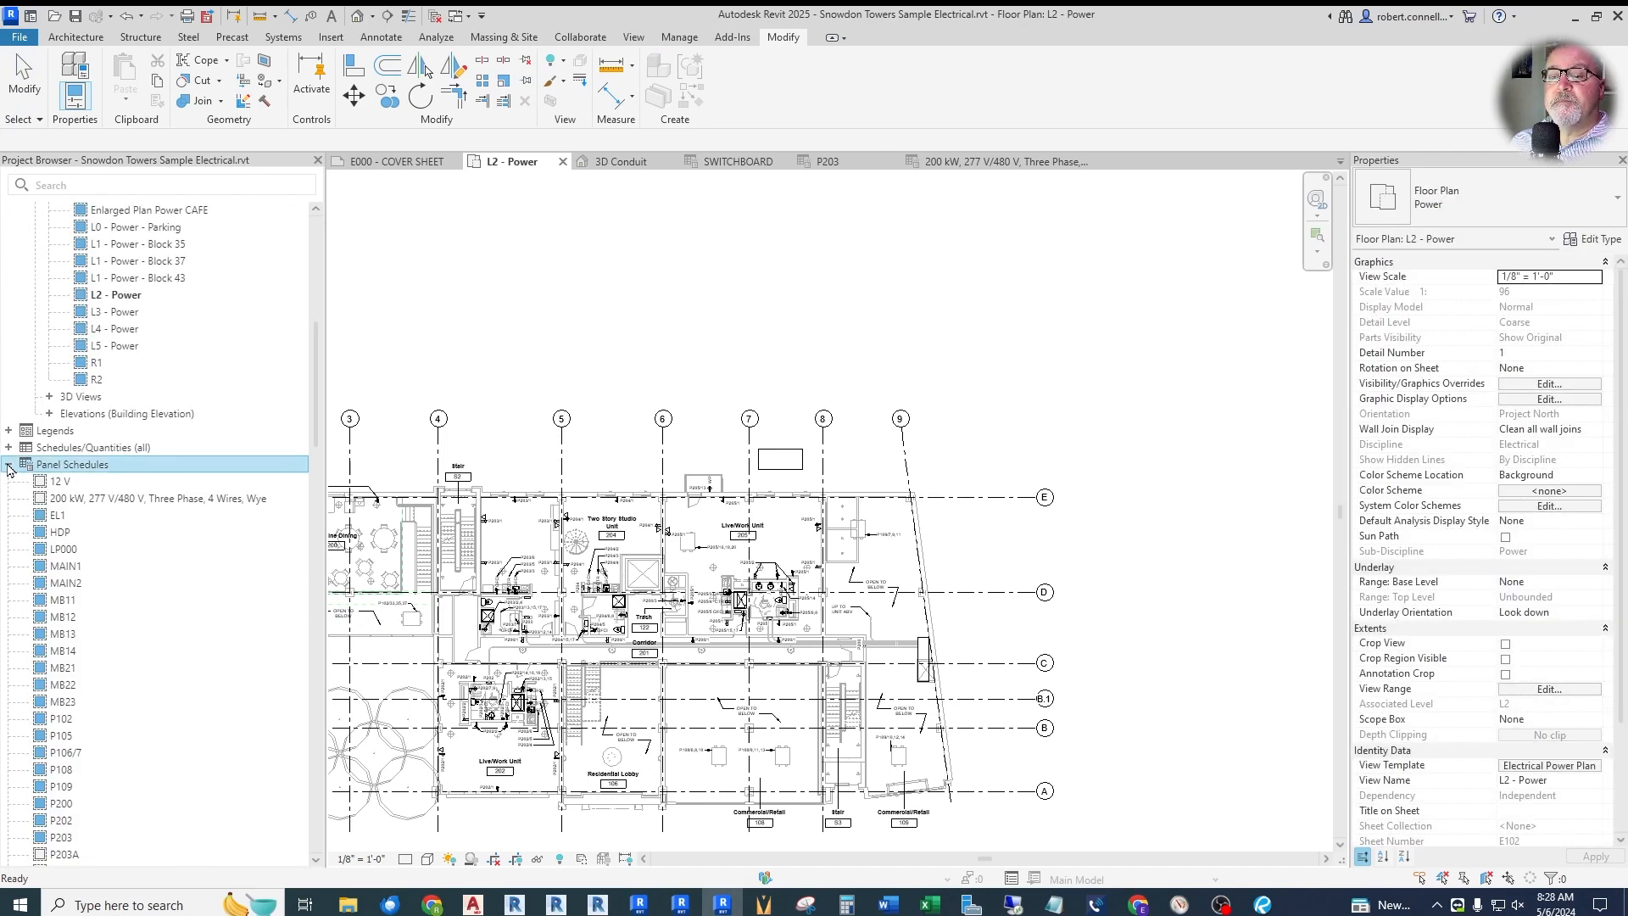
pyautogui.scroll(-3, 93, 483)
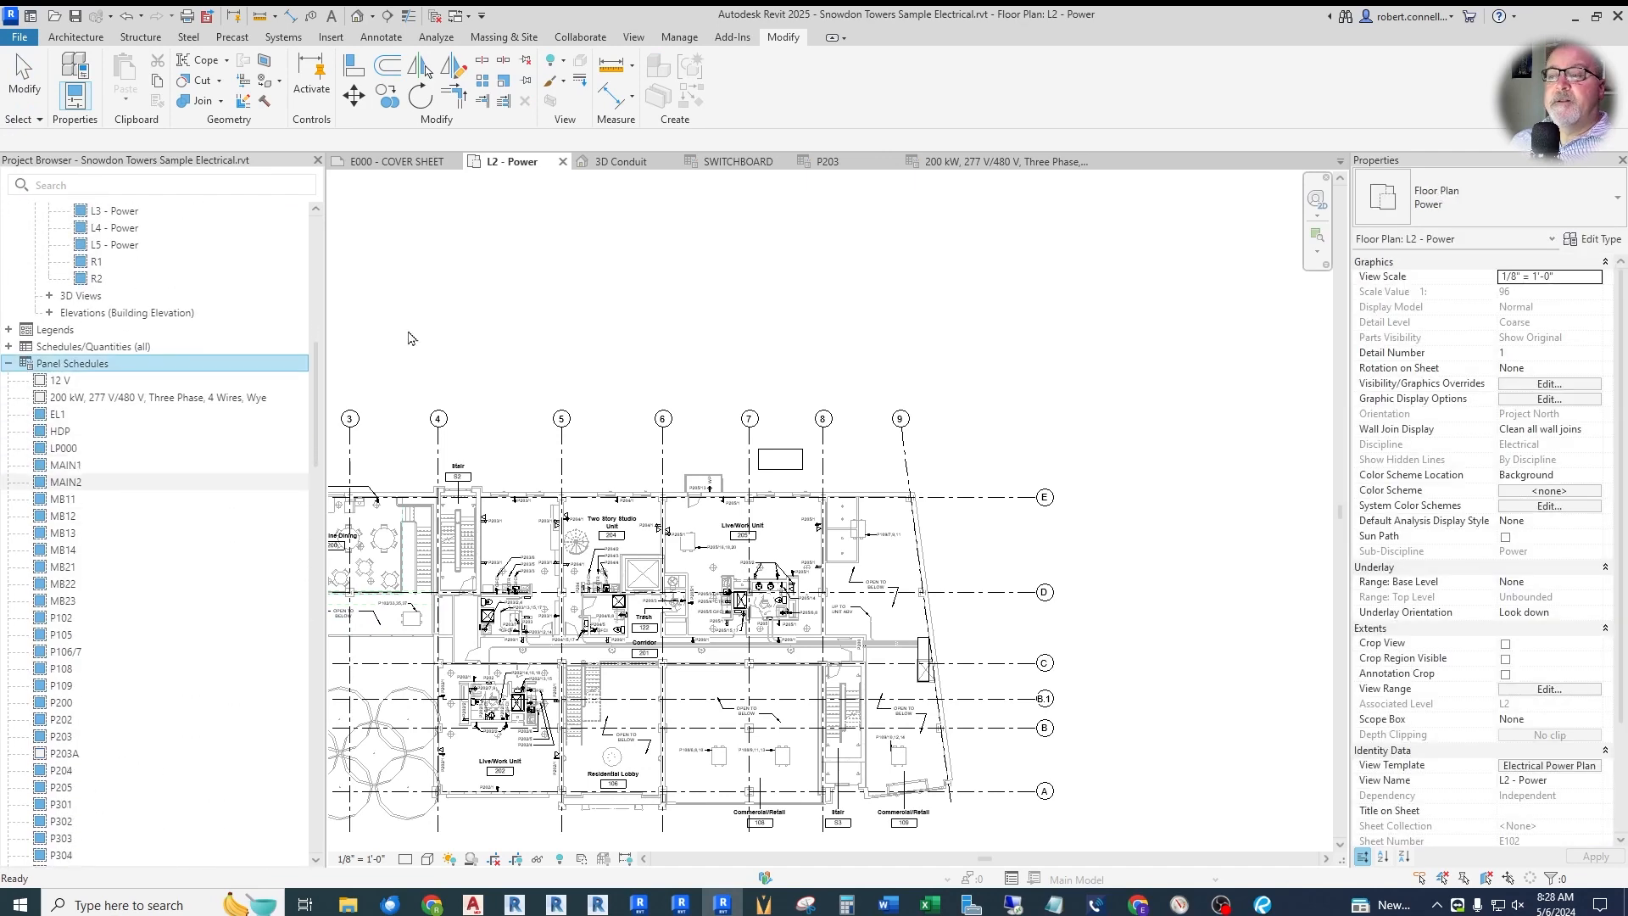
pyautogui.click(845, 166)
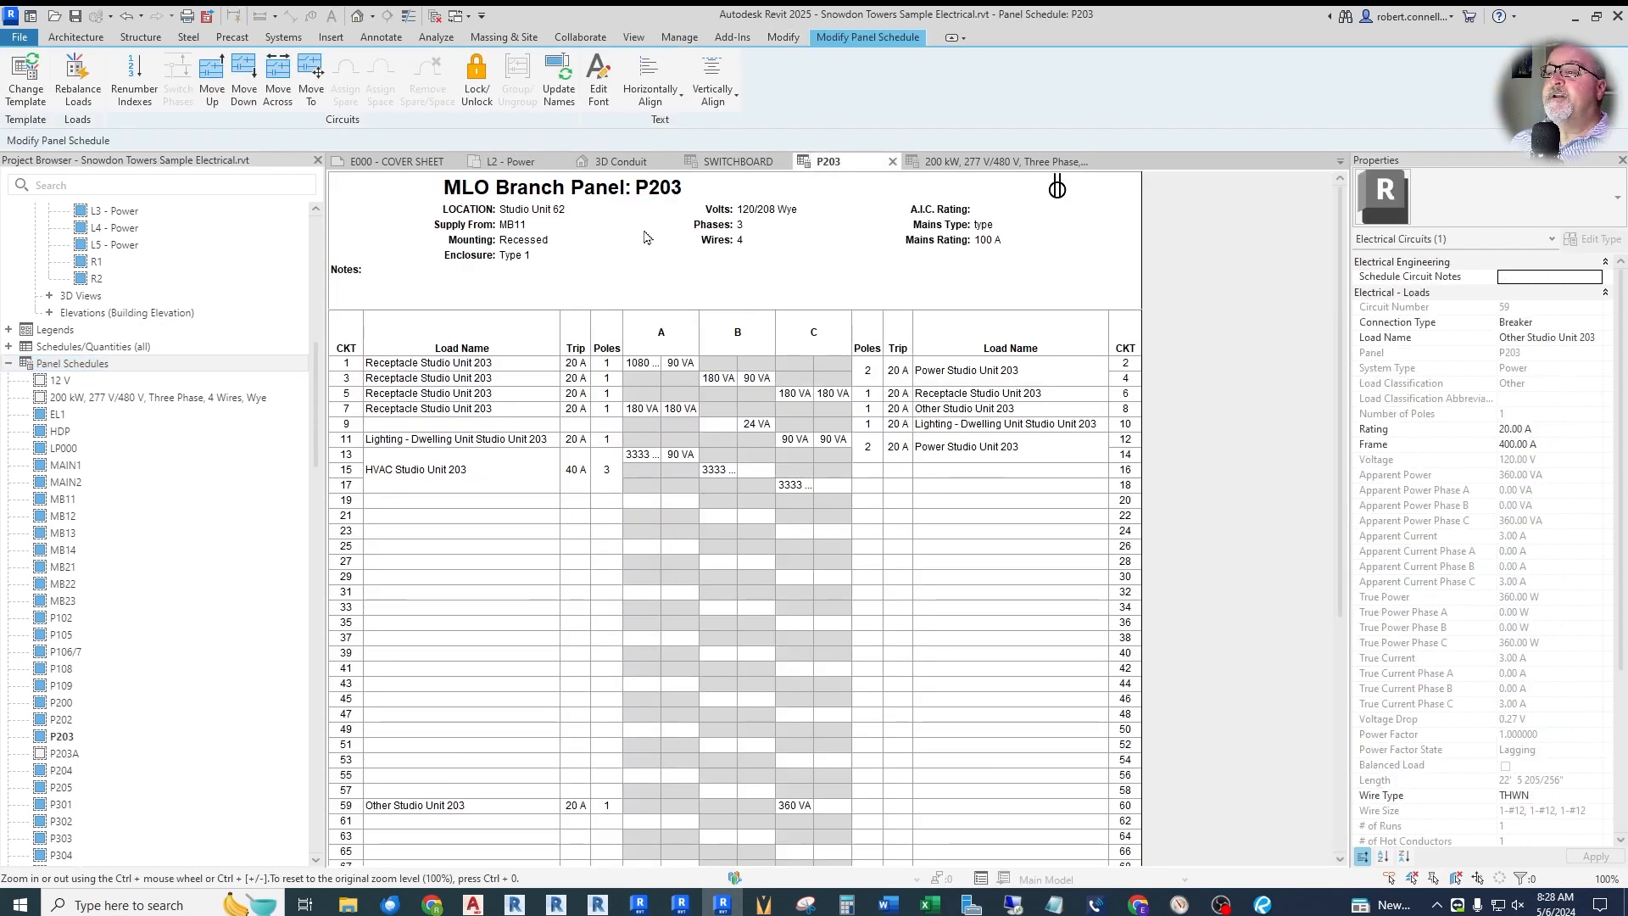
pyautogui.click(647, 190)
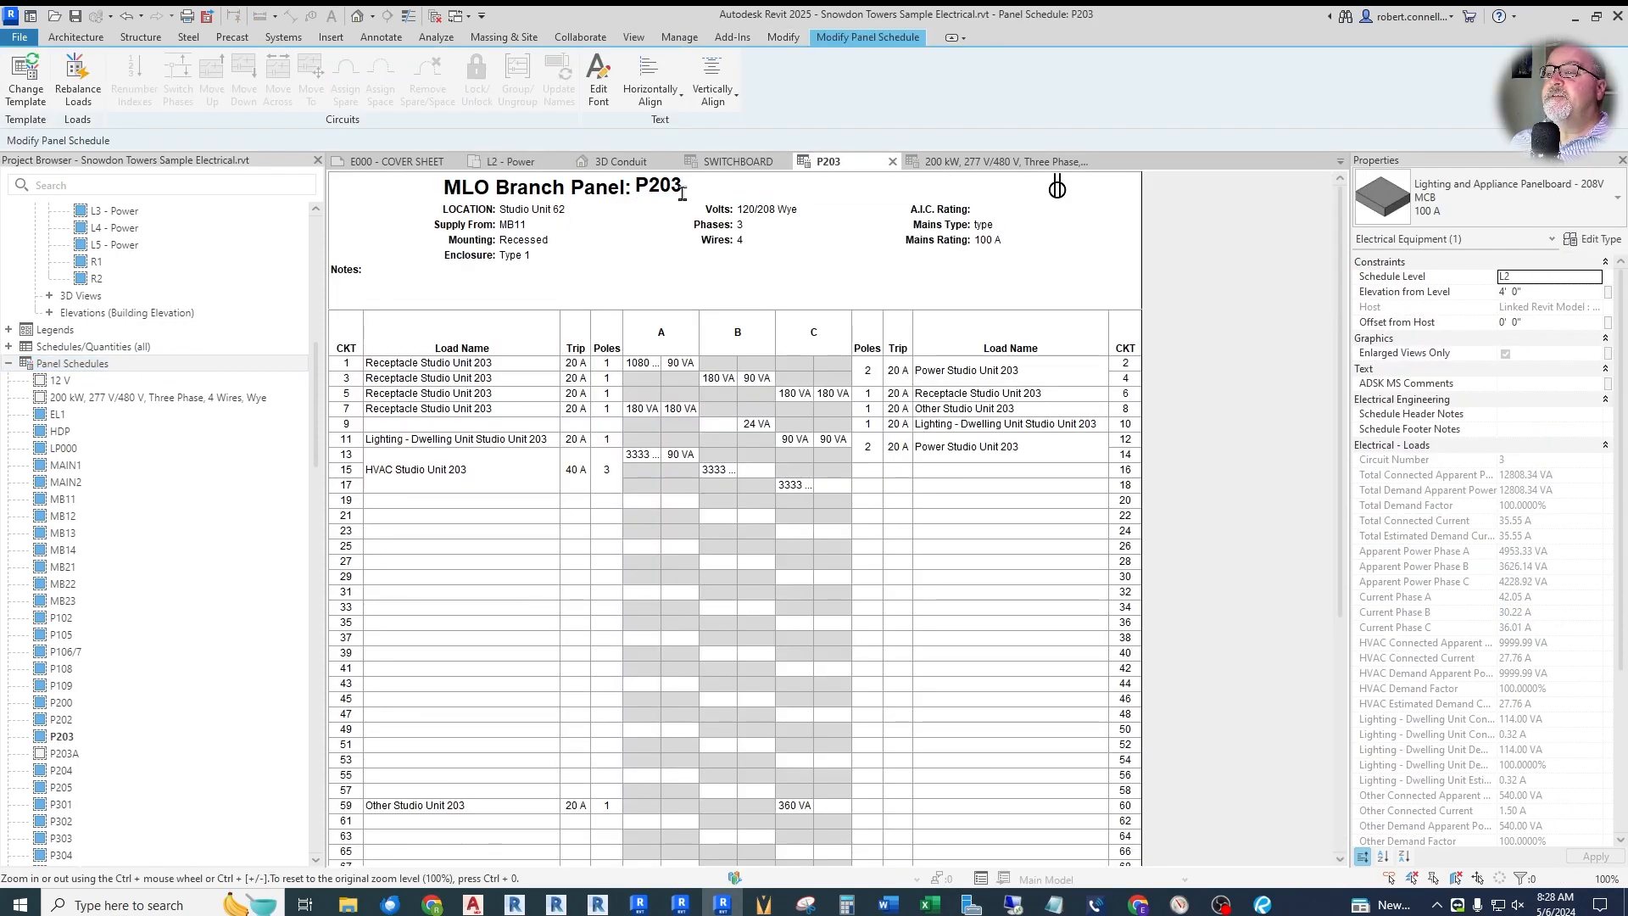
pyautogui.moveTo(648, 184); pyautogui.dragTo(636, 185)
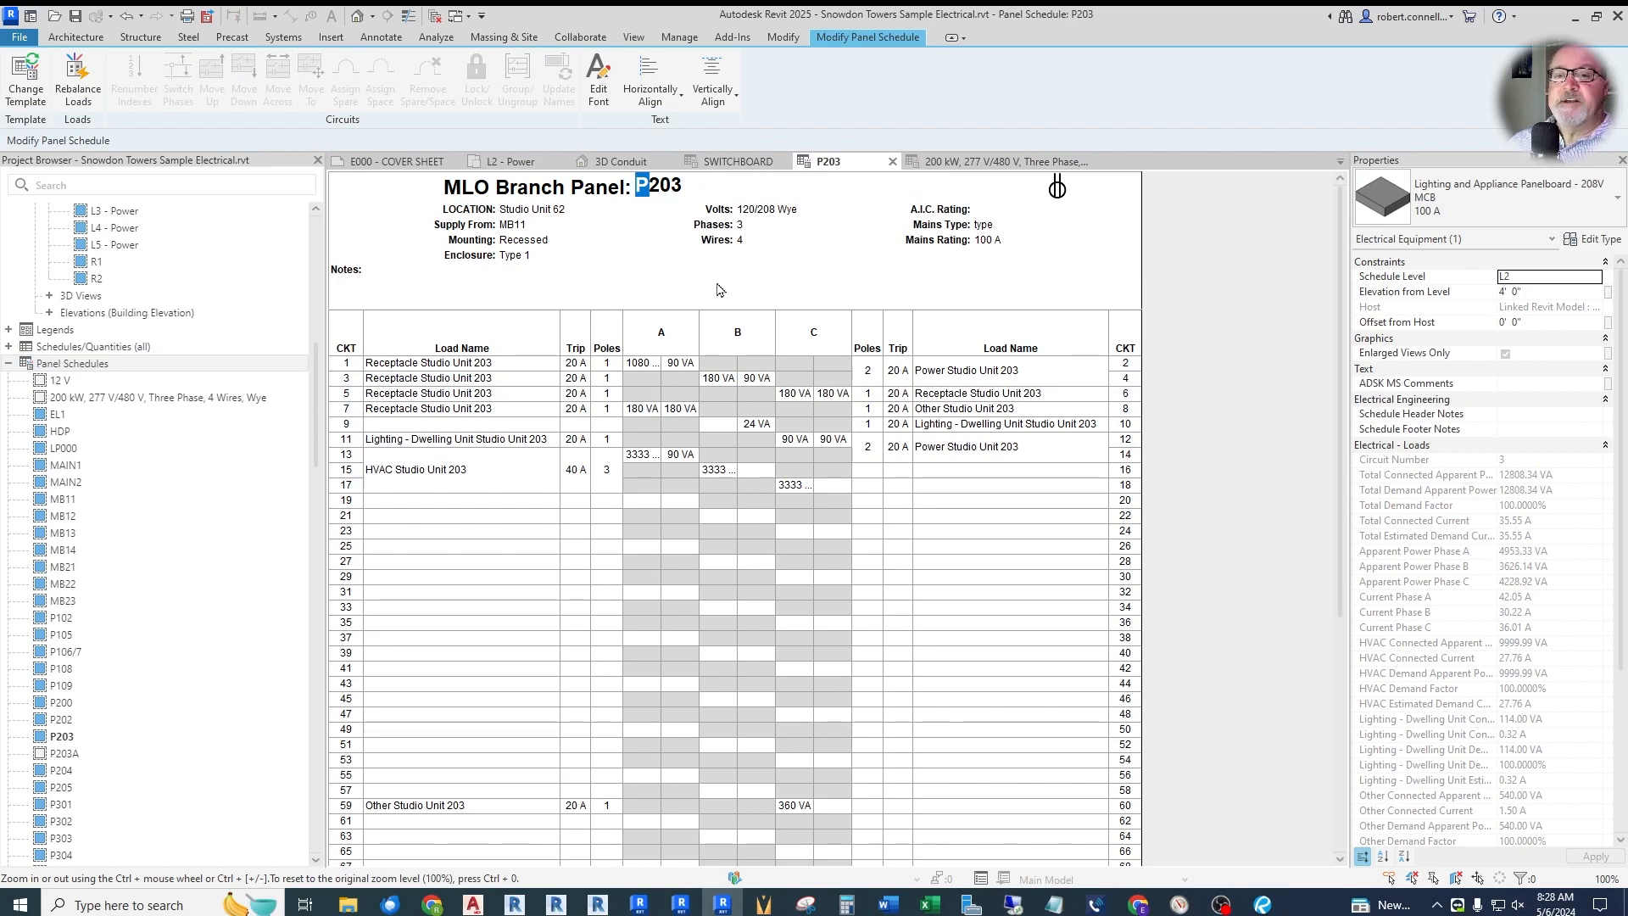
pyautogui.write('U')
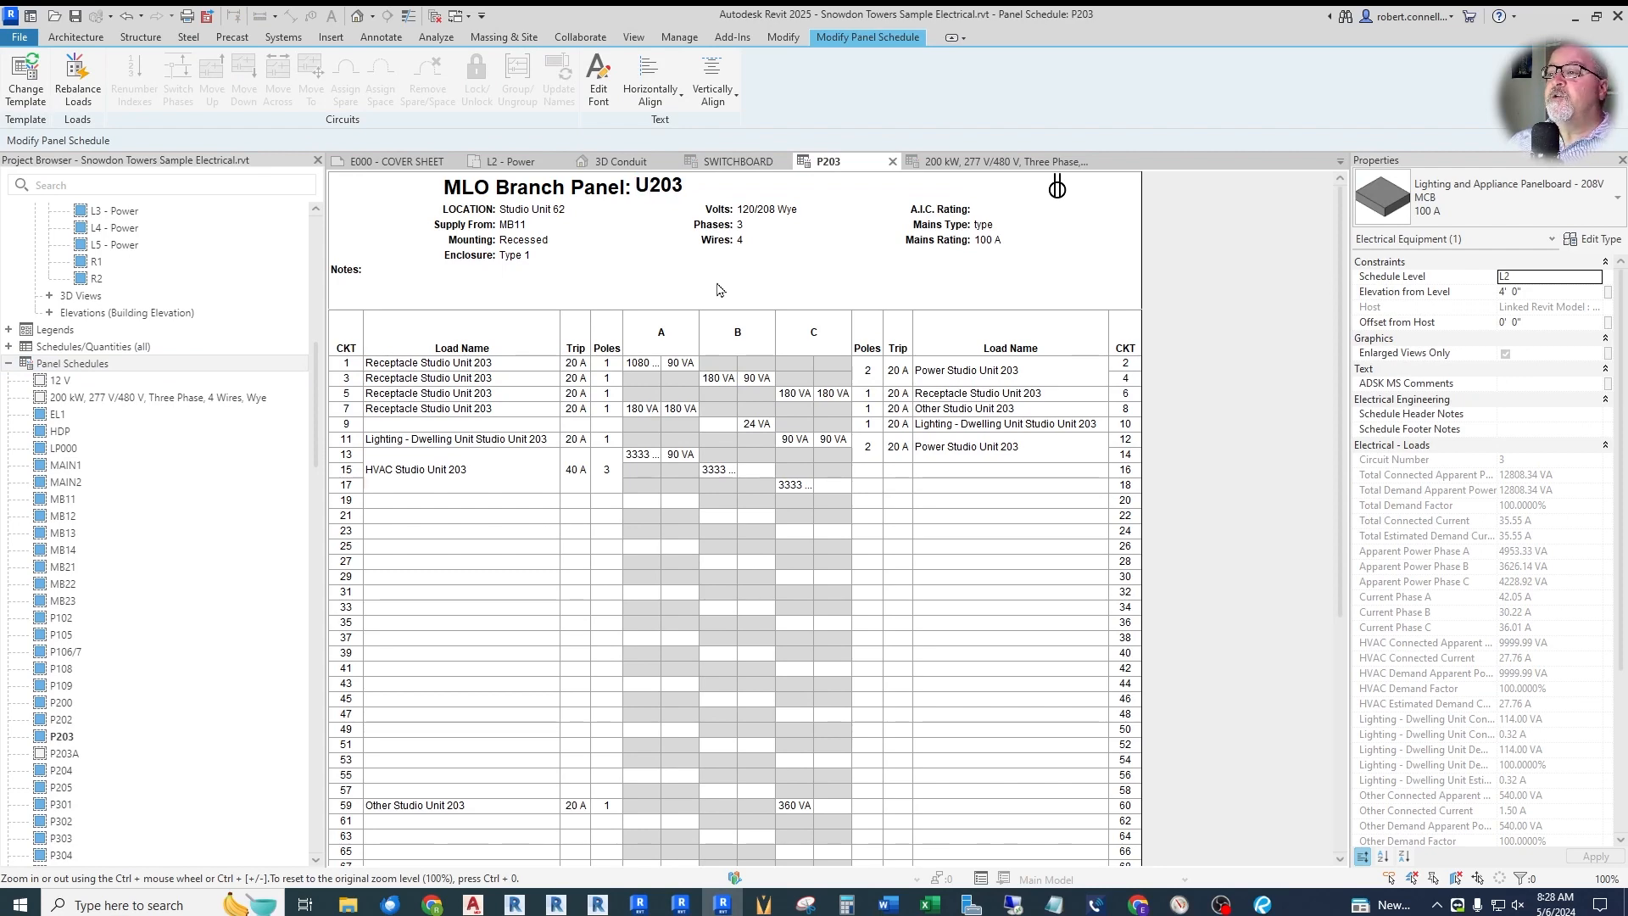
pyautogui.press('Return')
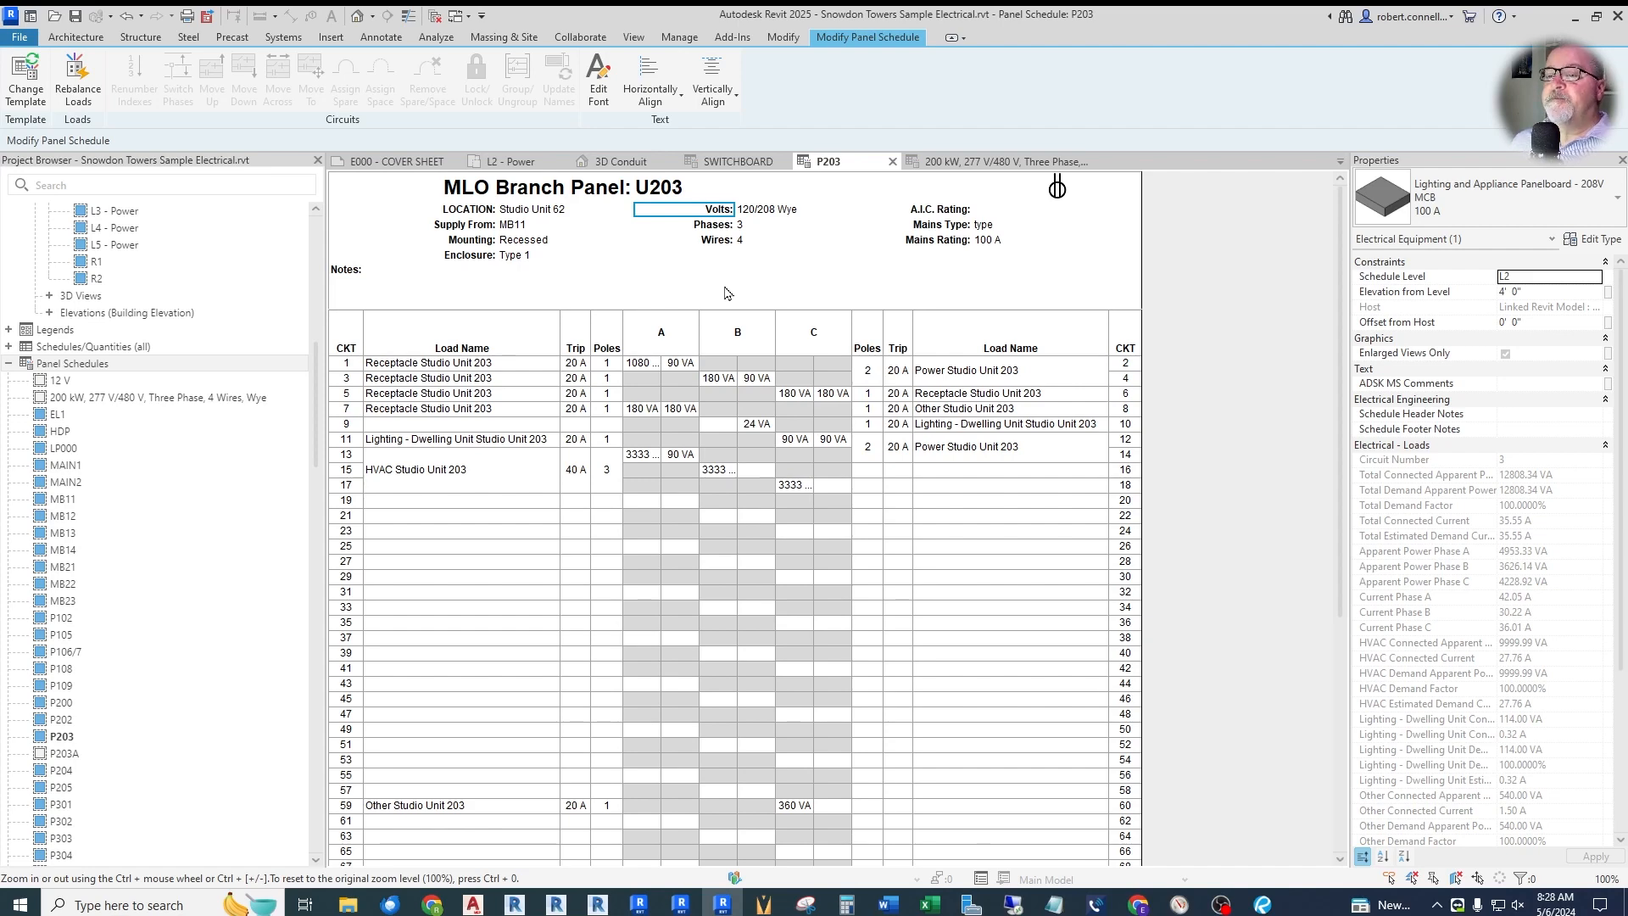
# - Inspect panel U203, its circuit tags and its properties on the L2 - Power plan, and return to its panel schedule
pyautogui.scroll(-4, 145, 543)
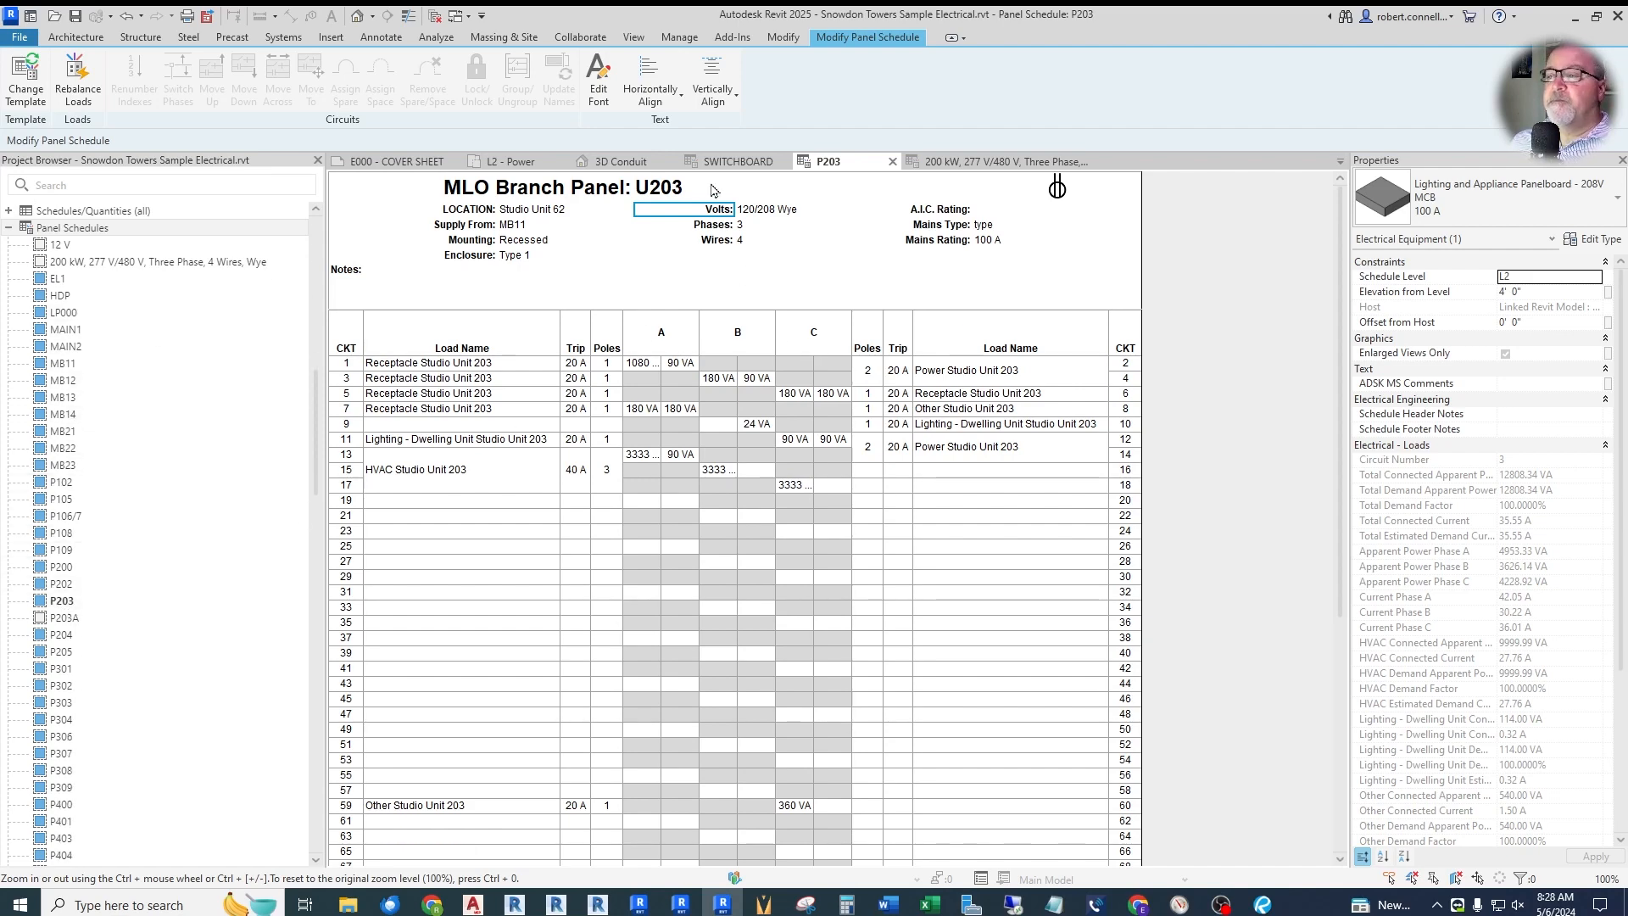
pyautogui.click(529, 169)
pyautogui.scroll(5, 585, 579)
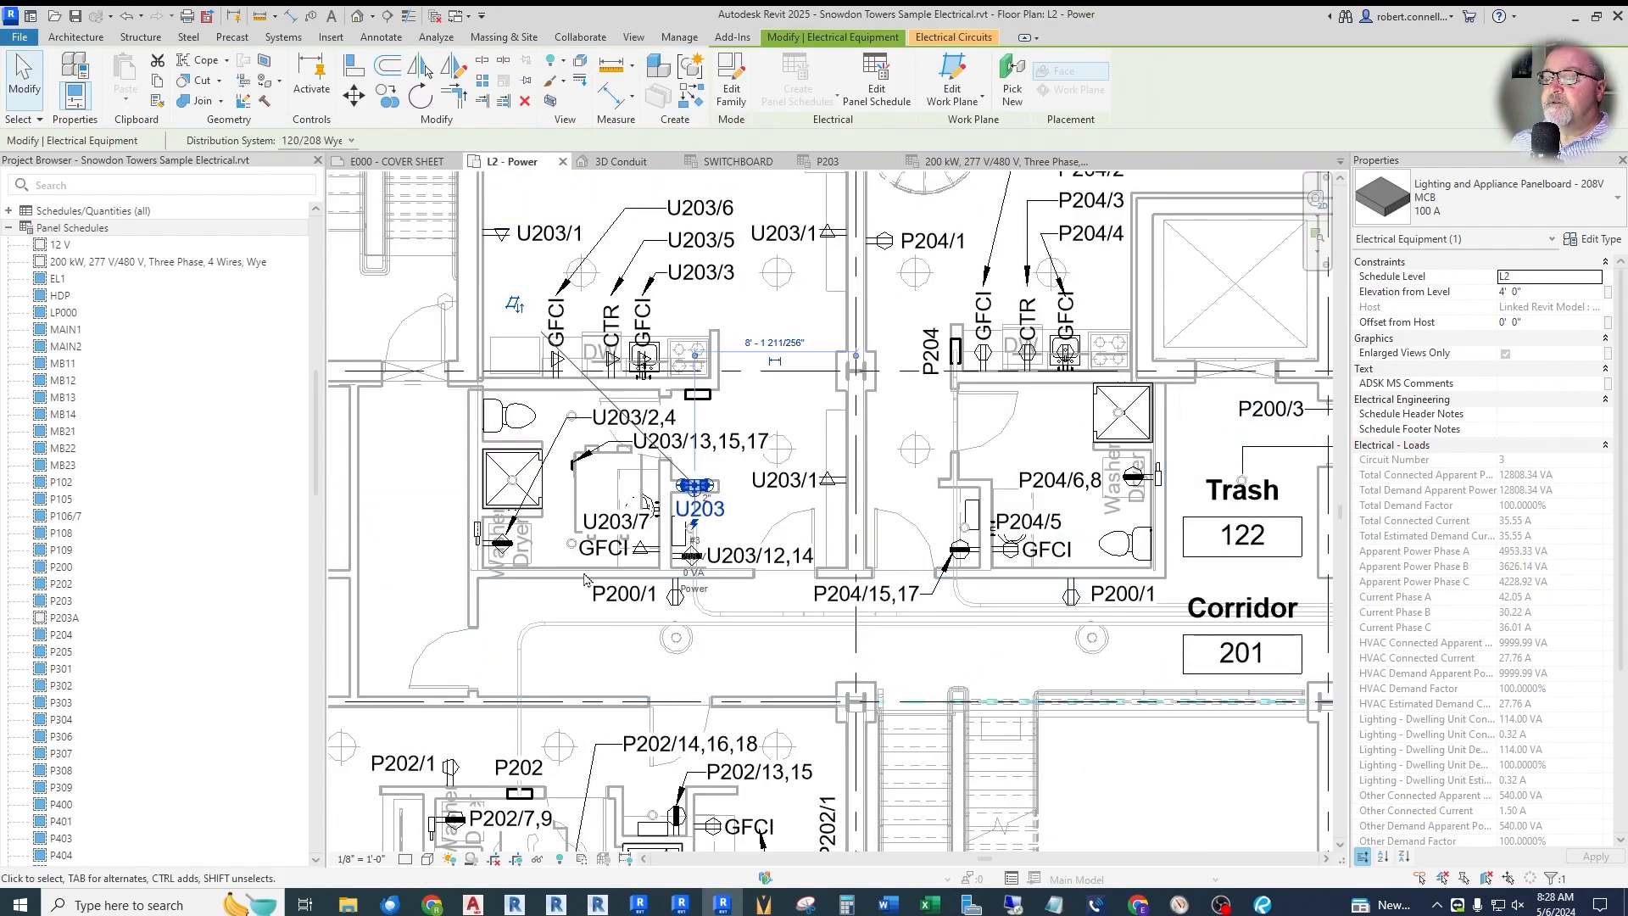
pyautogui.scroll(3, 718, 487)
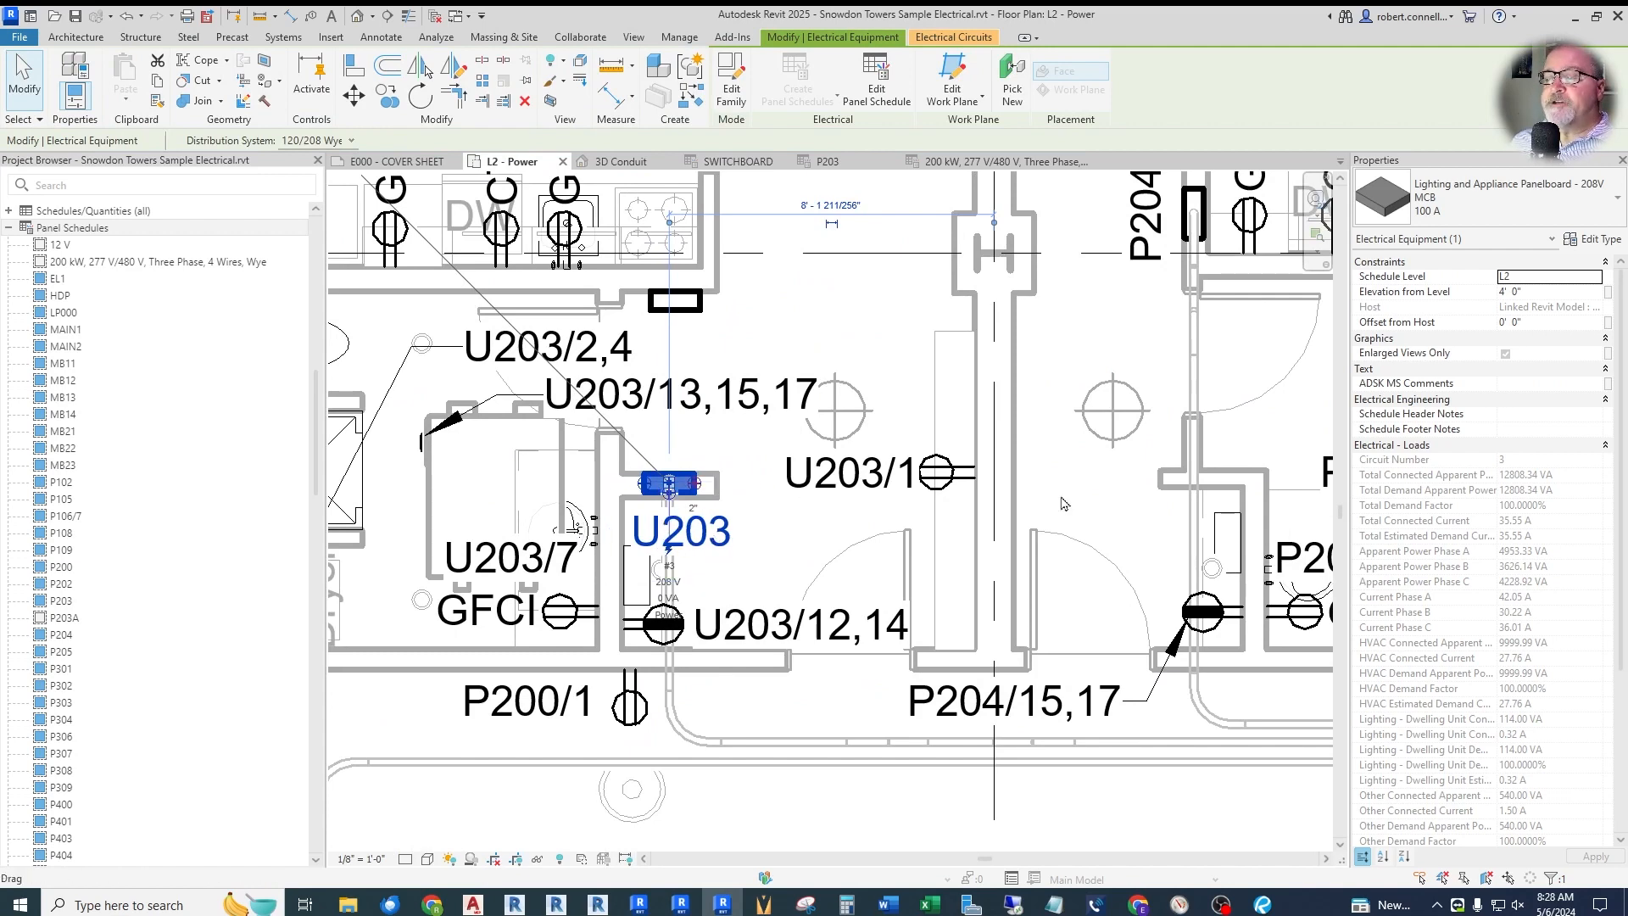
pyautogui.scroll(-4, 1493, 450)
pyautogui.scroll(5, 1488, 467)
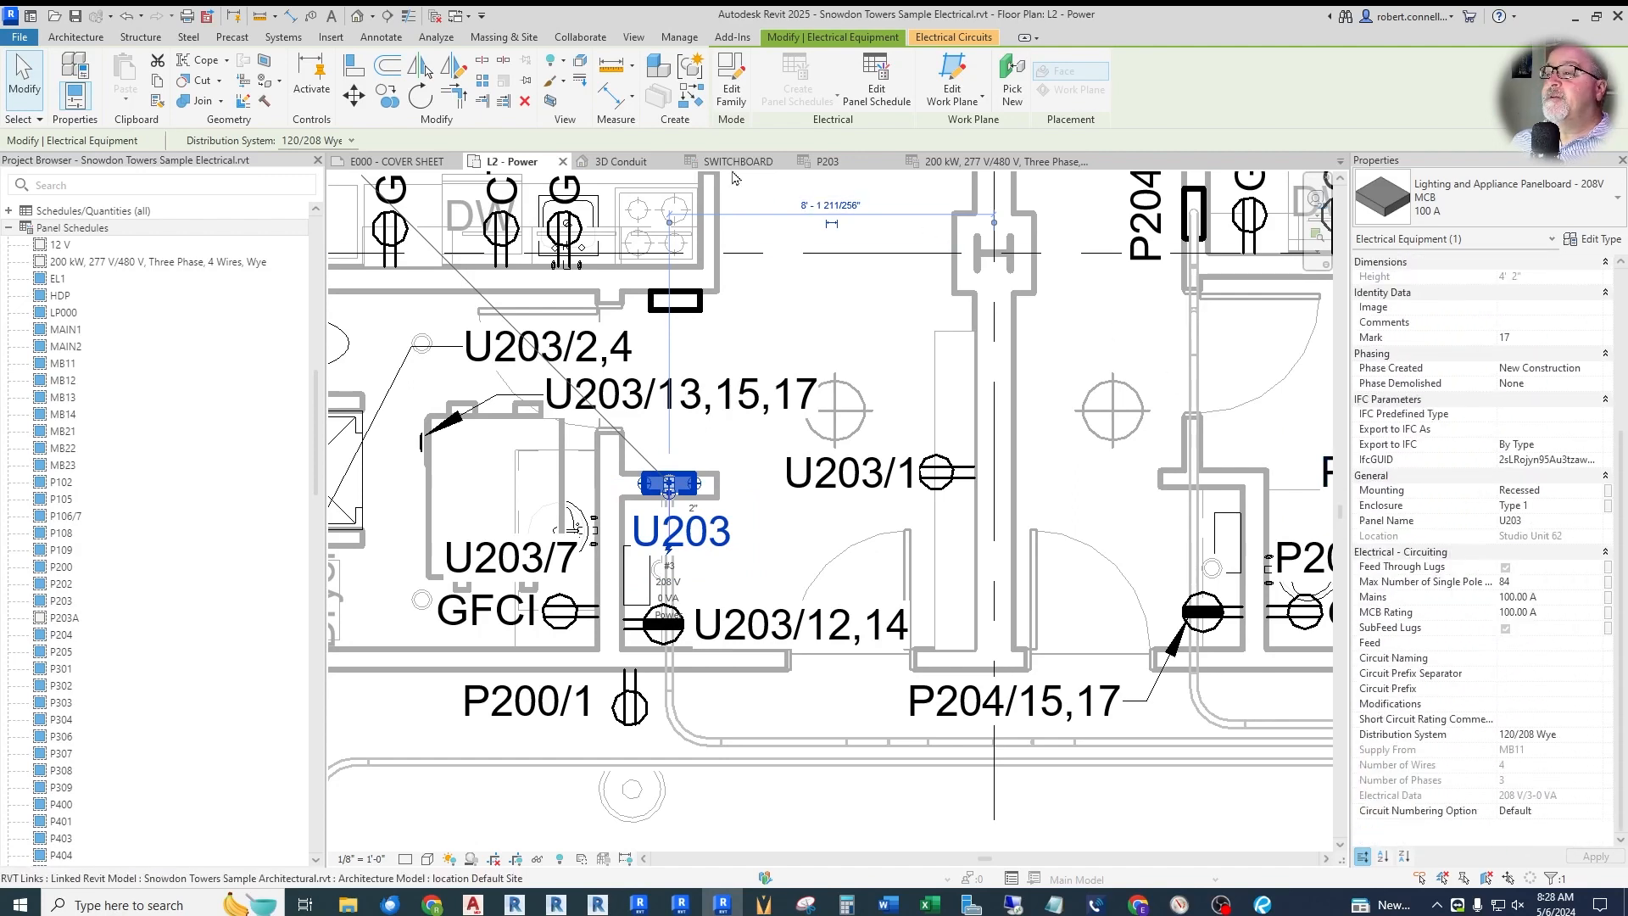
pyautogui.click(822, 162)
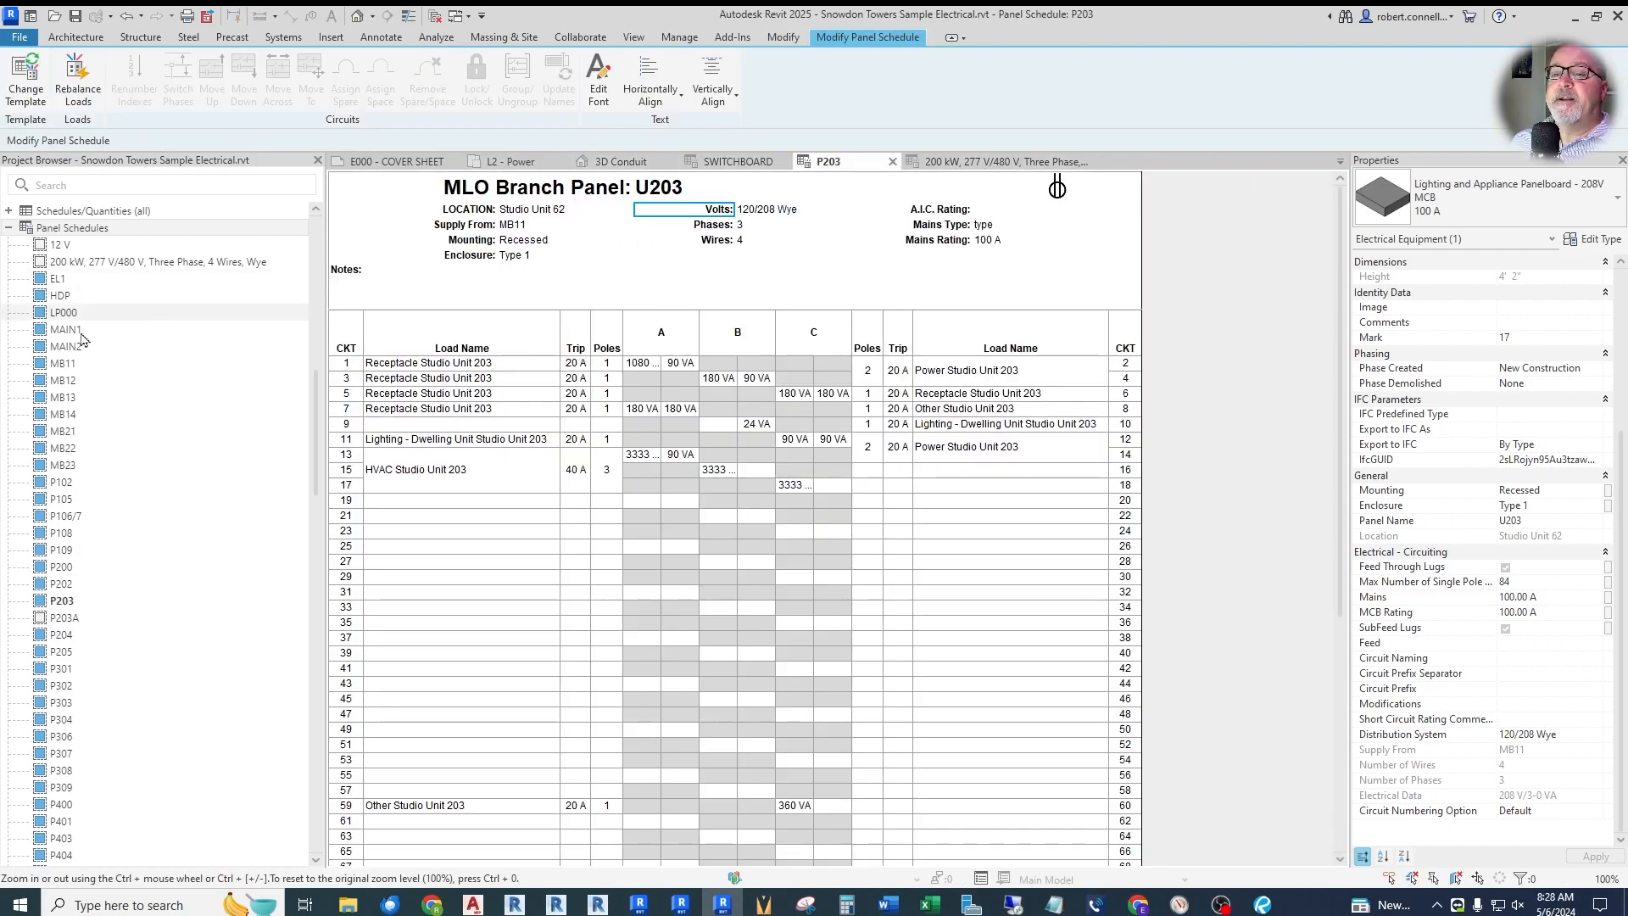
# - Rename the P203 panel schedule view to U203 in the project's panel schedule list, matching its panel name
pyautogui.click(61, 600)
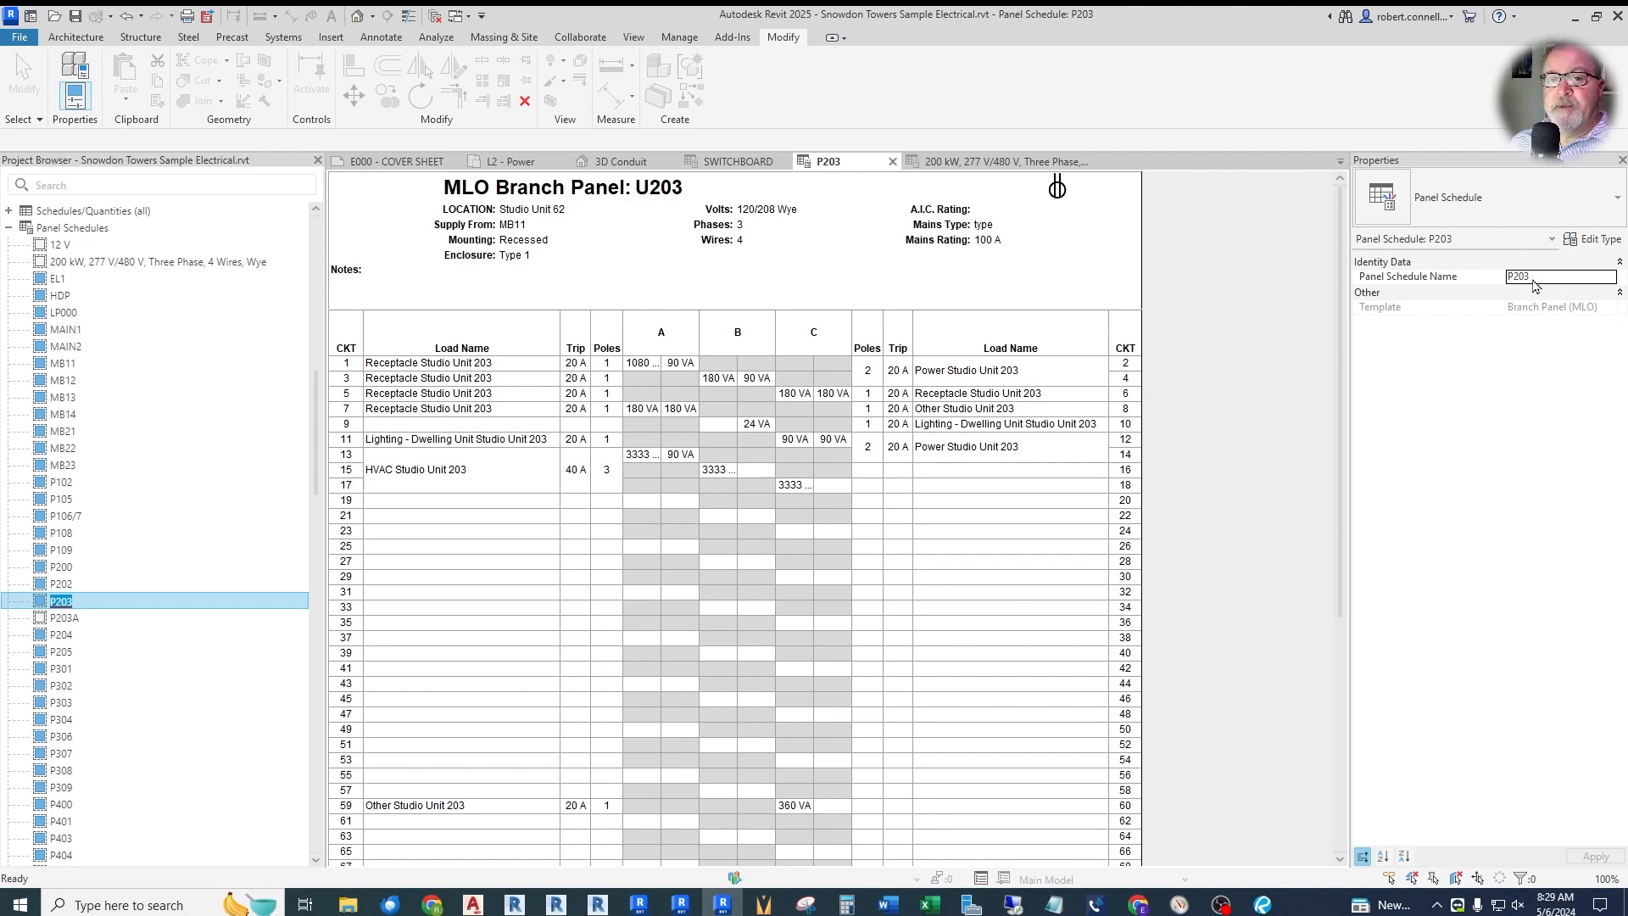
pyautogui.click(1553, 277)
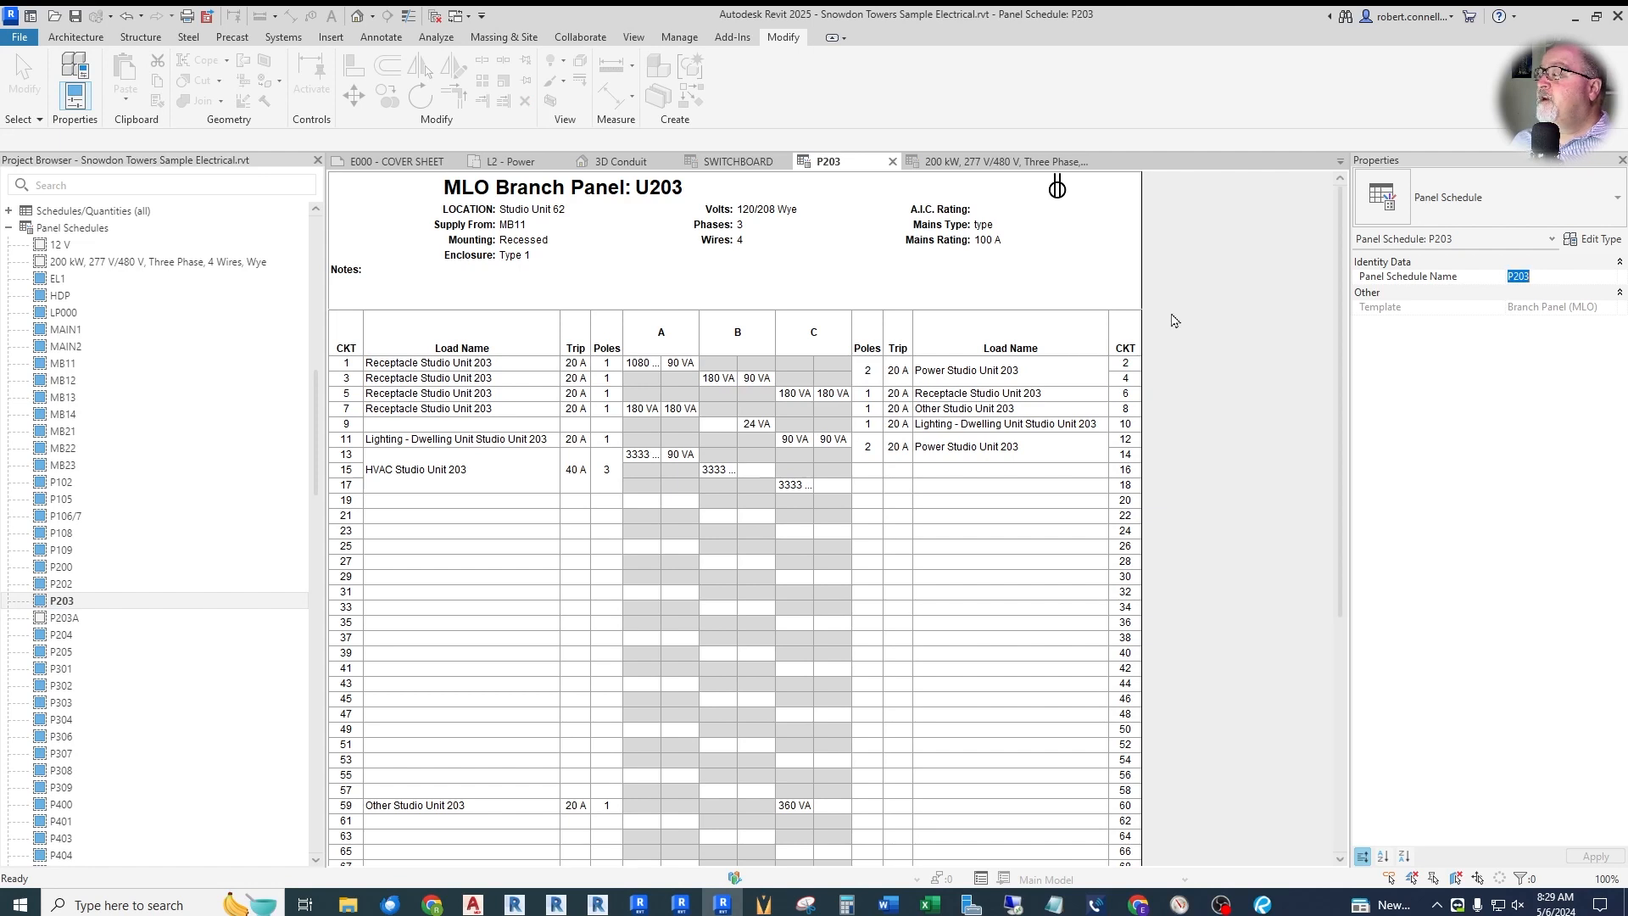
pyautogui.click(64, 600)
pyautogui.press('F2')
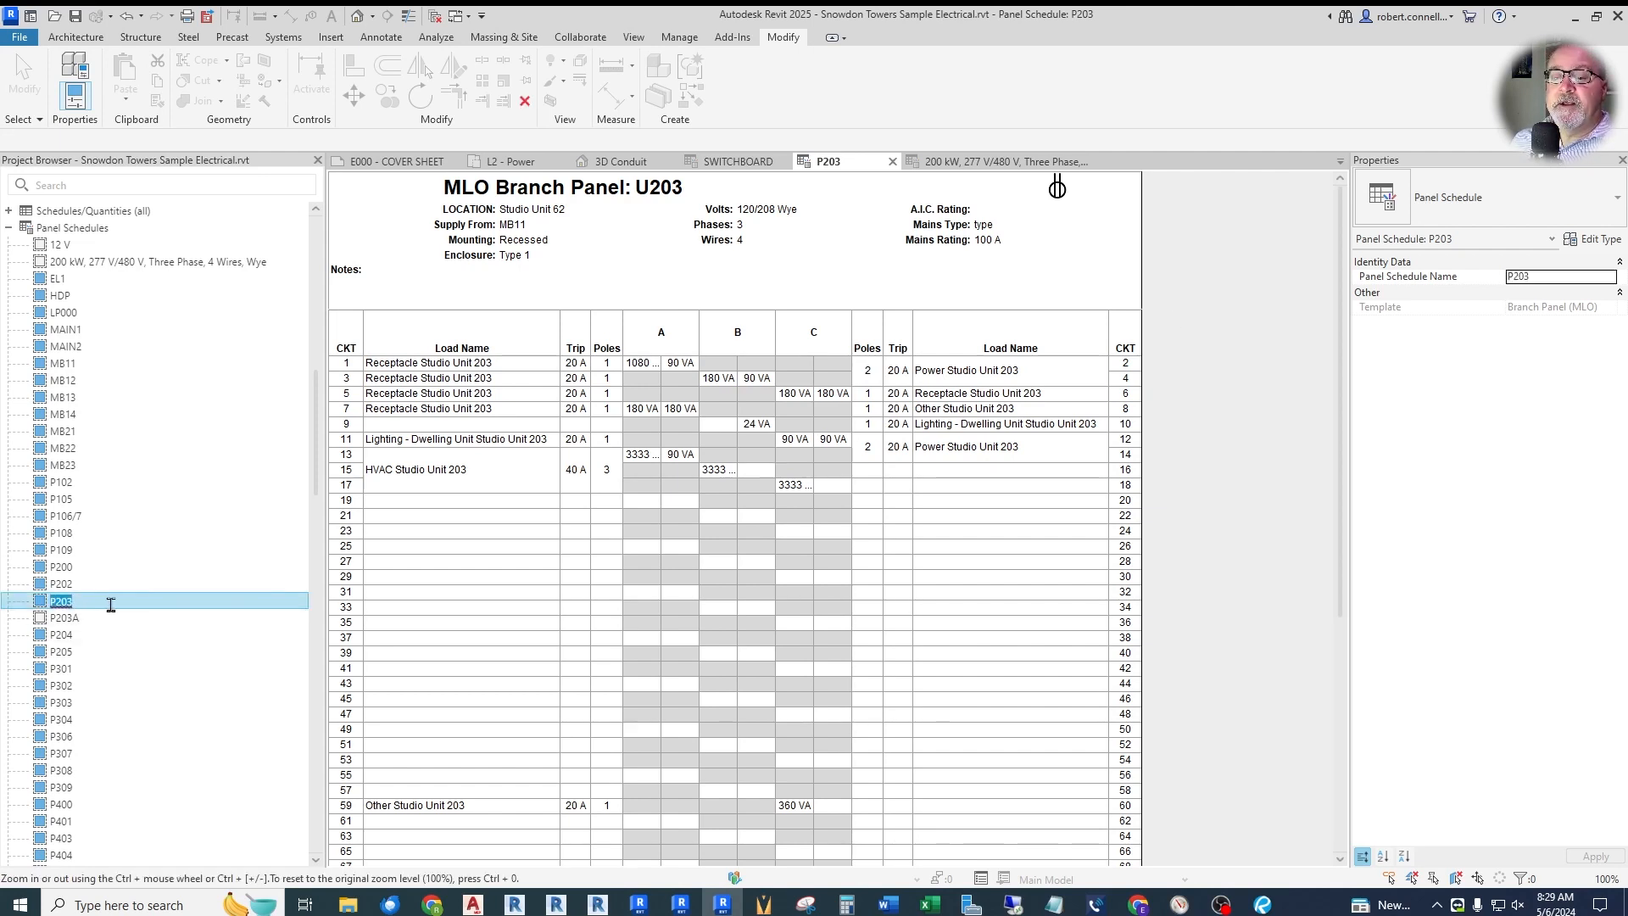
pyautogui.write('U')
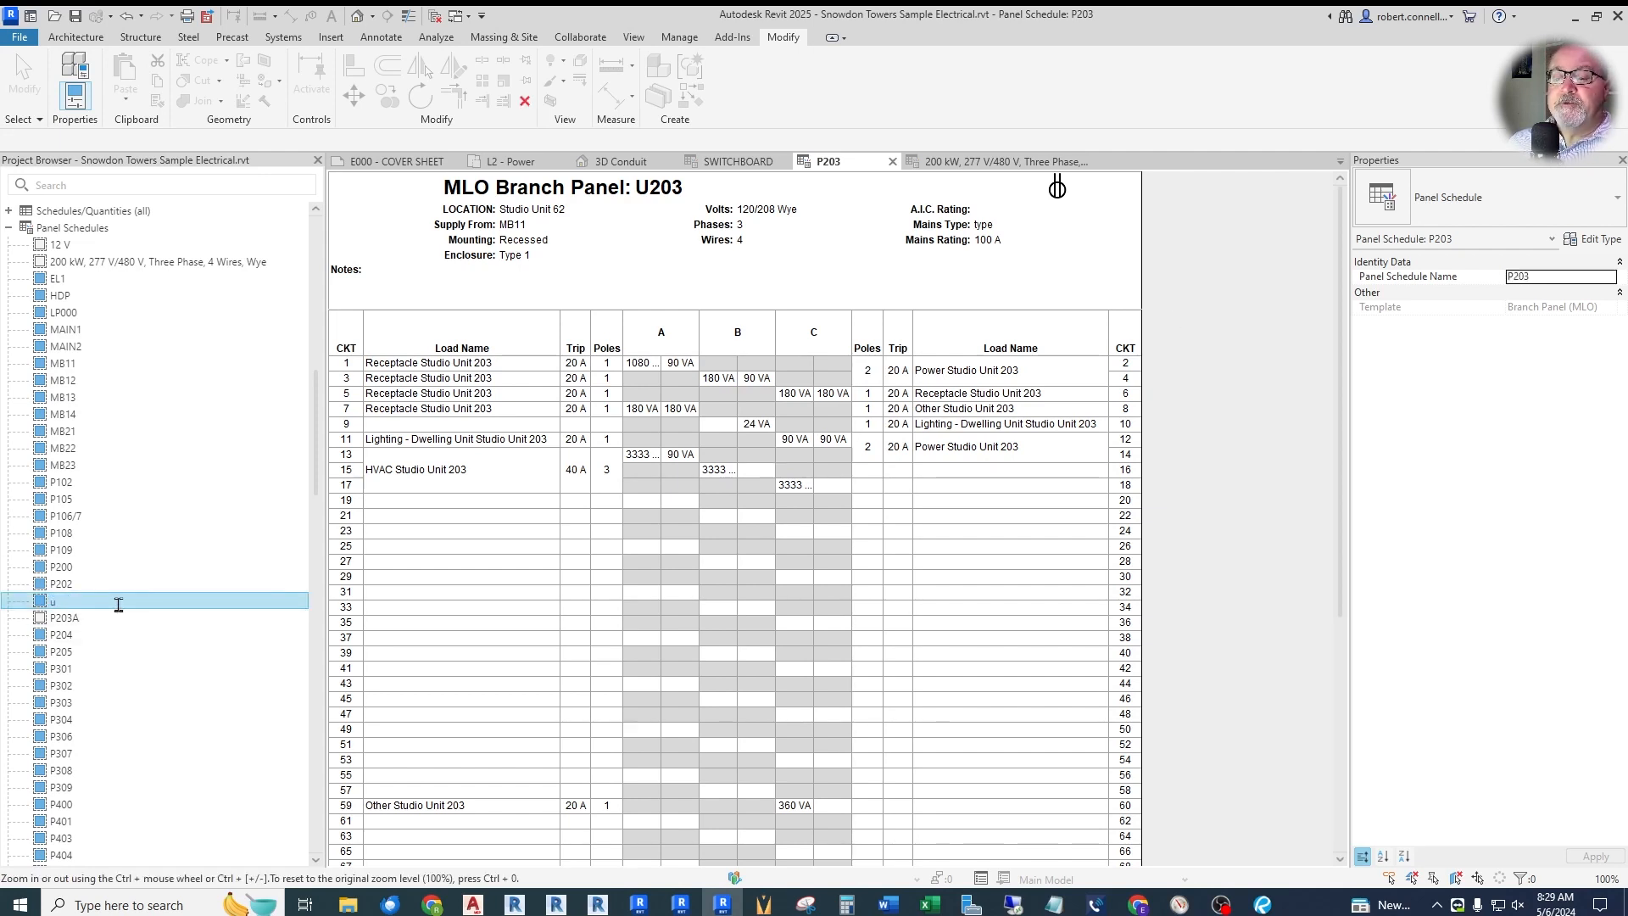
pyautogui.press('Return')
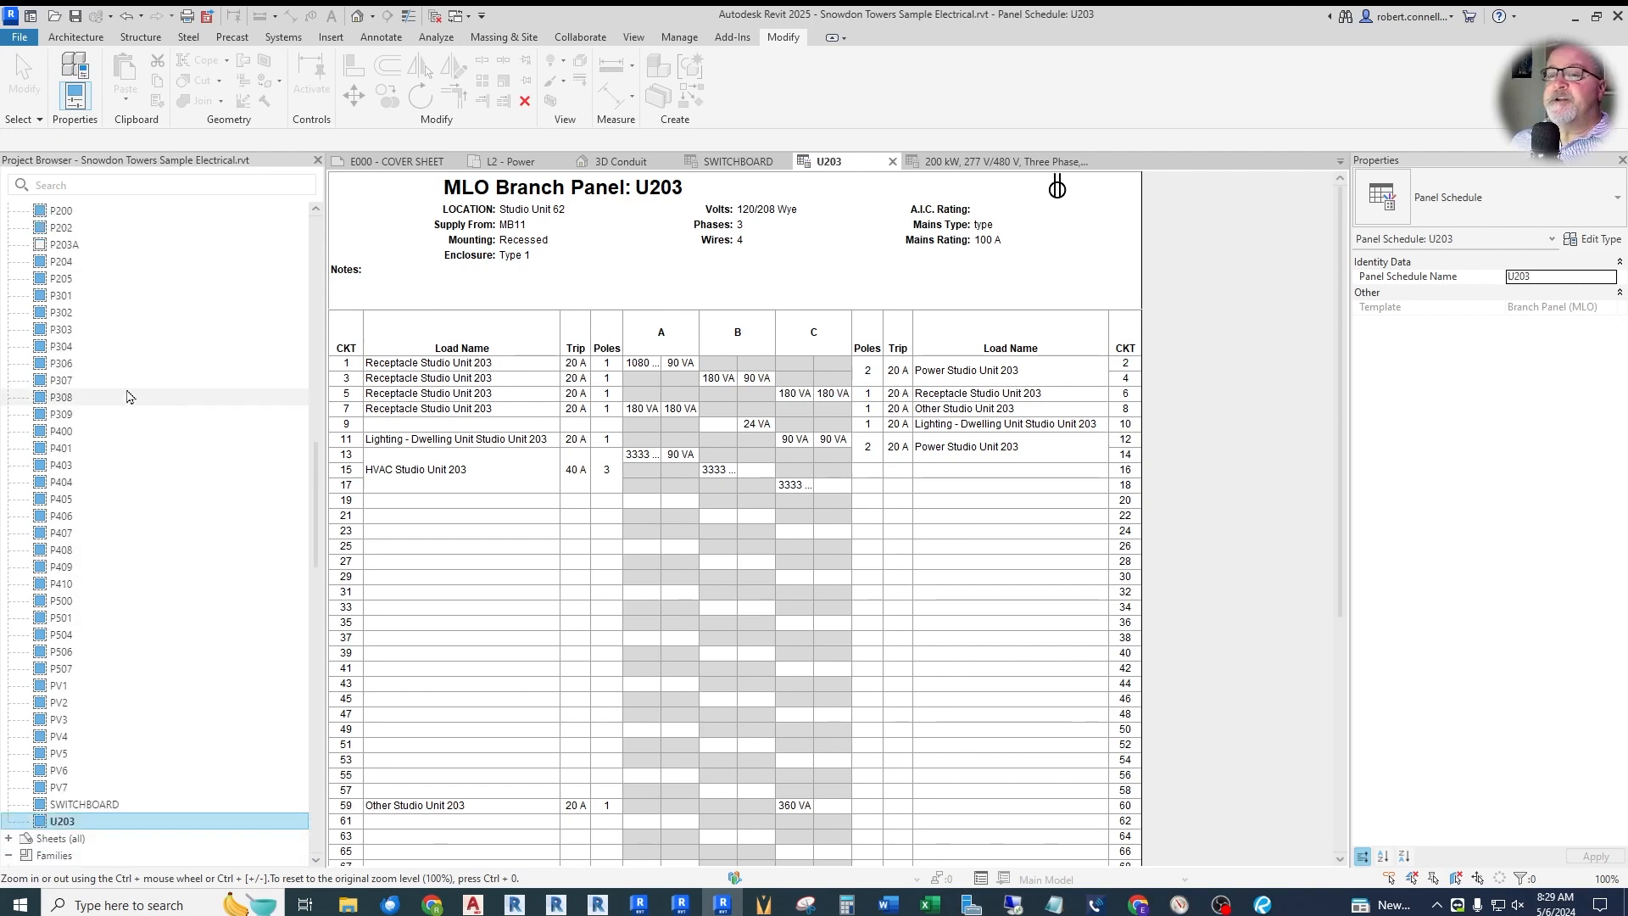
pyautogui.scroll(-2, 85, 679)
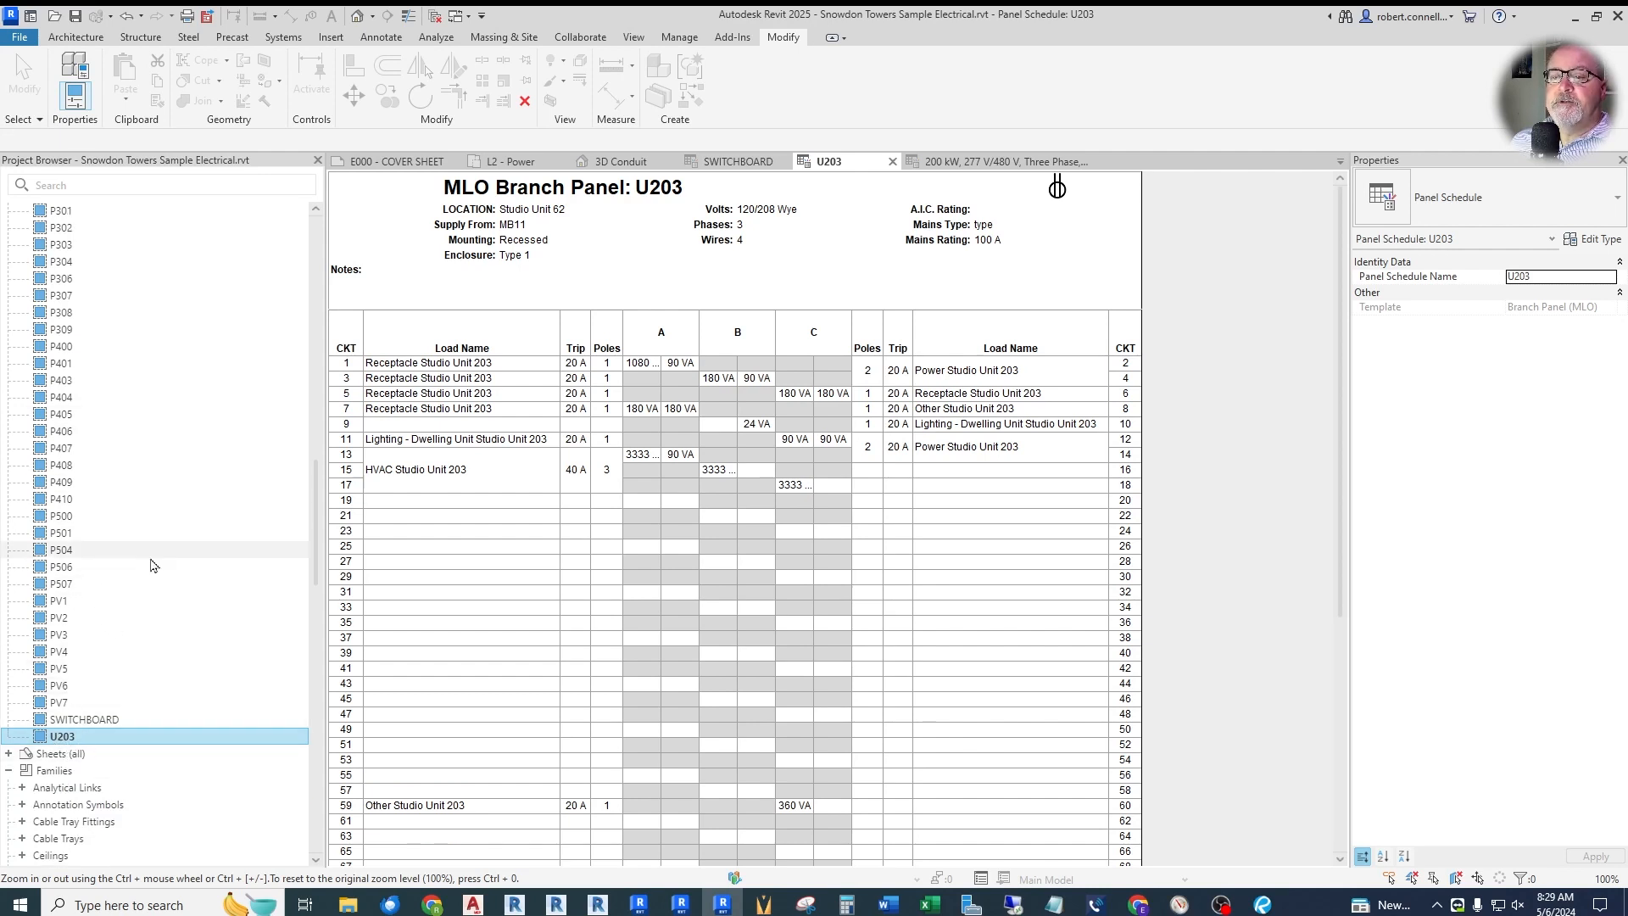
pyautogui.scroll(4, 150, 678)
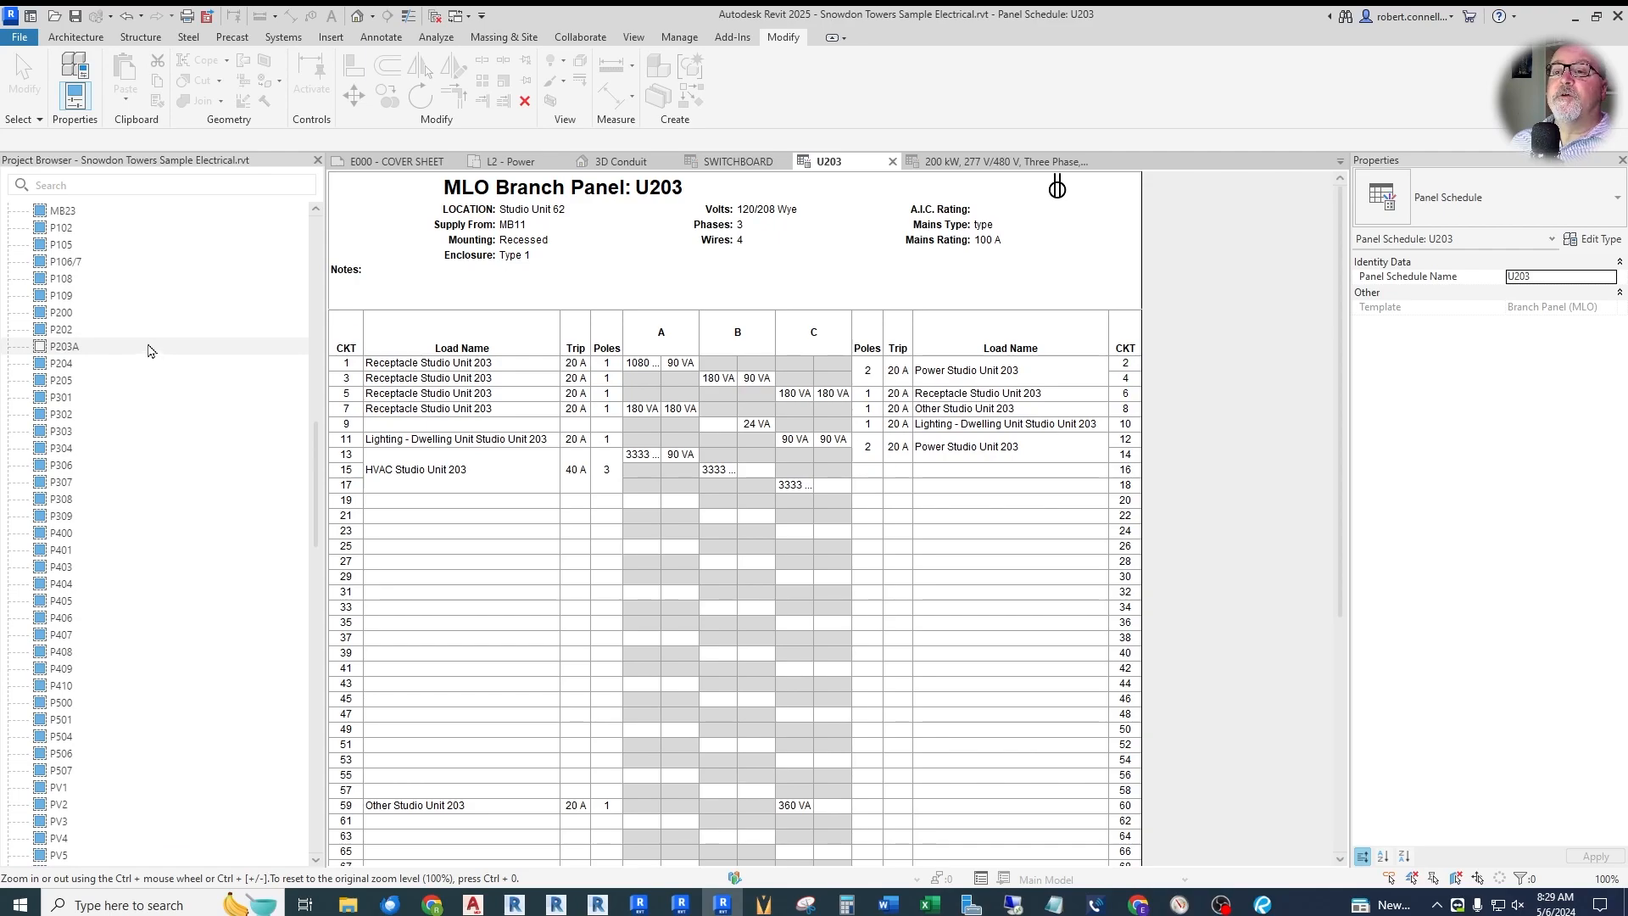